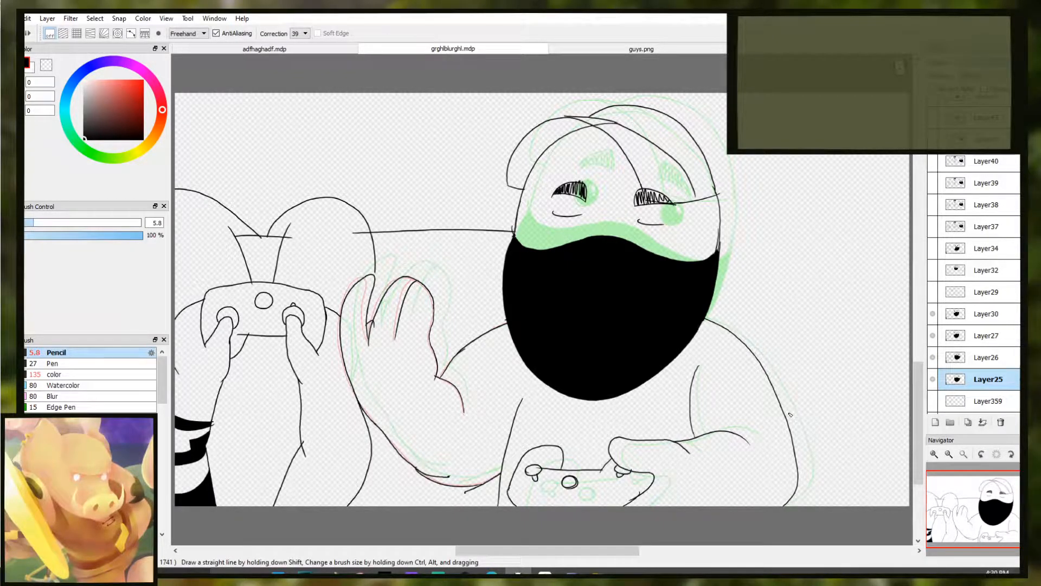
# Compare the masked character's pose on Layer25 with the neighbouring frame on Layer26
pyautogui.press('Up')
pyautogui.press('Down')
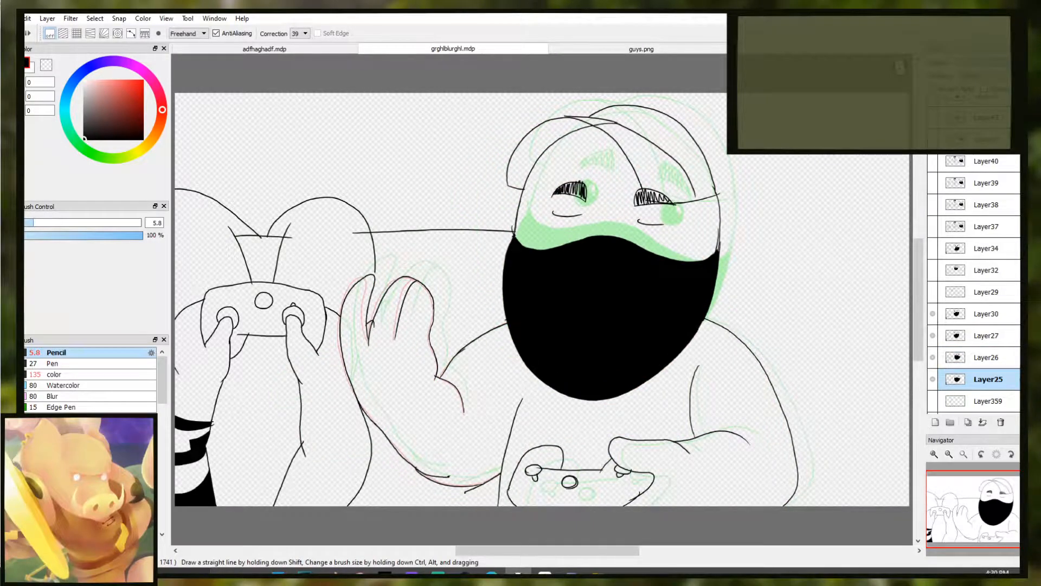
pyautogui.press('Up')
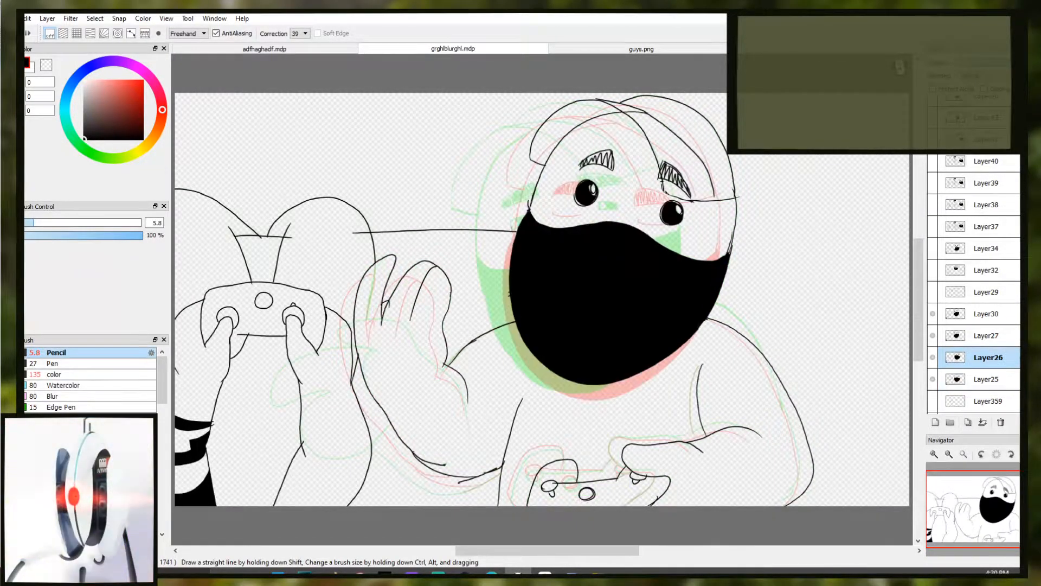
pyautogui.press('Down')
pyautogui.press('Up')
pyautogui.press('Down')
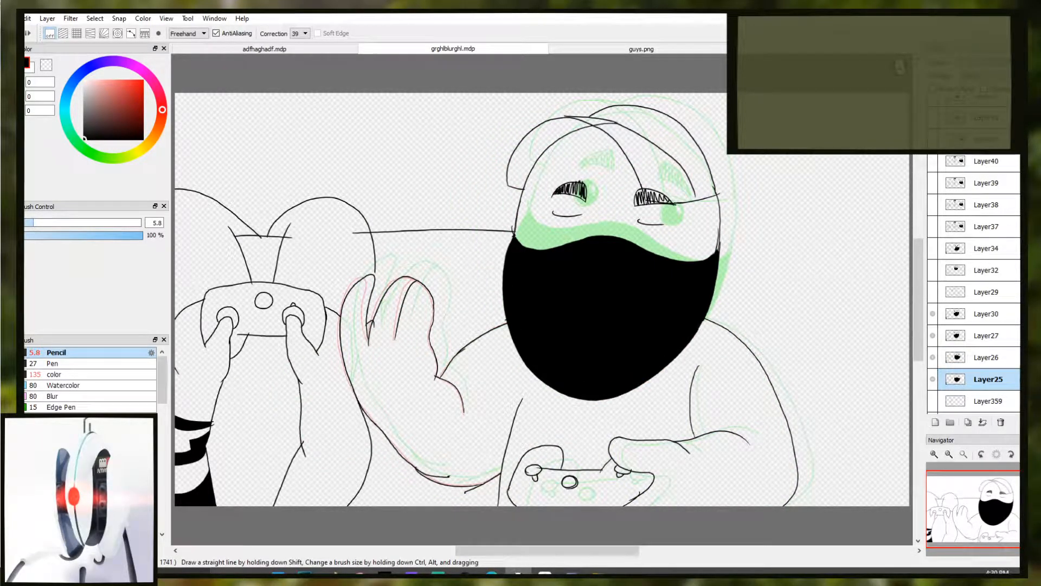
pyautogui.press('Up')
pyautogui.press('Down')
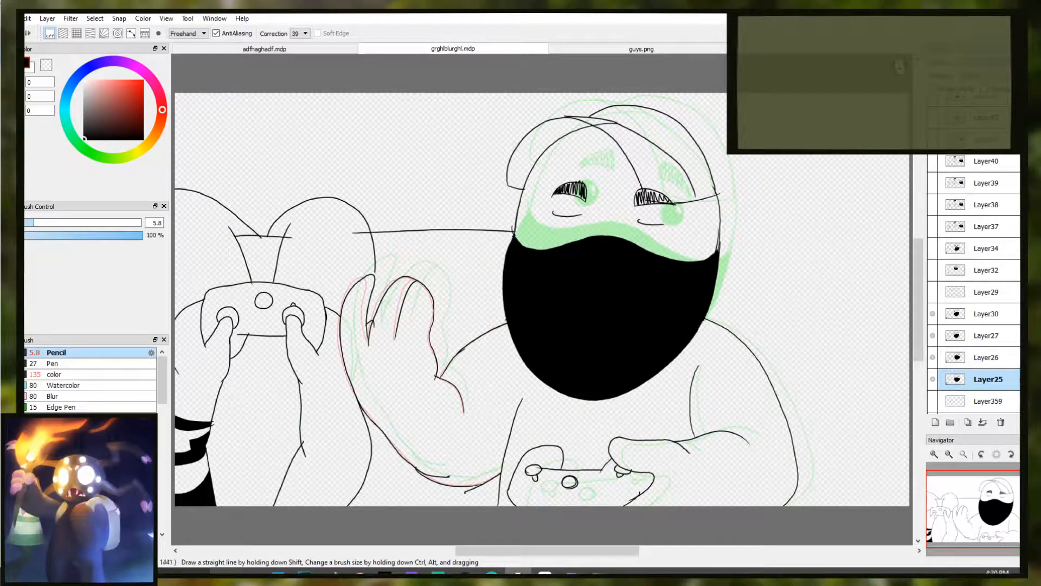
pyautogui.moveTo(384, 375); pyautogui.dragTo(365, 469)
pyautogui.hotkey('ctrl', 'z')
pyautogui.hotkey('ctrl', 'z')
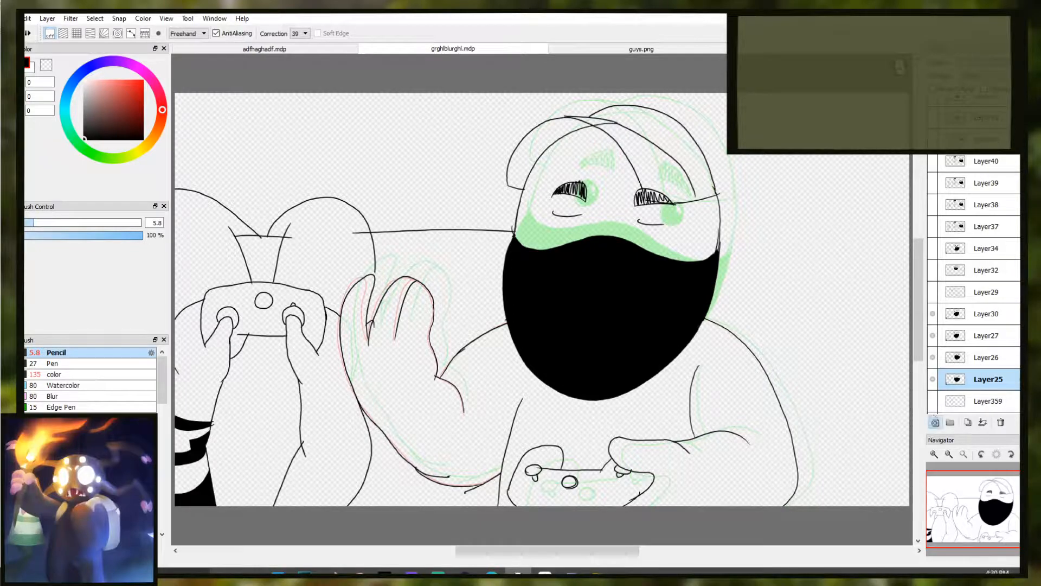
# Add a new layer above Layer25 and outline the character's right-hand eye in black between the two onion-skinned eye positions
pyautogui.click(934, 422)
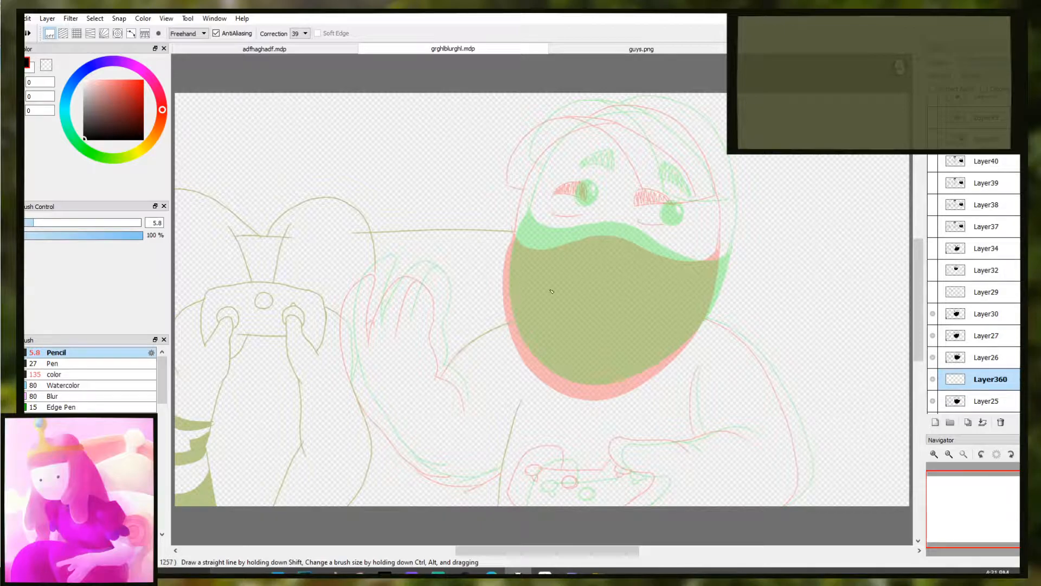
pyautogui.scroll(4, 645, 249)
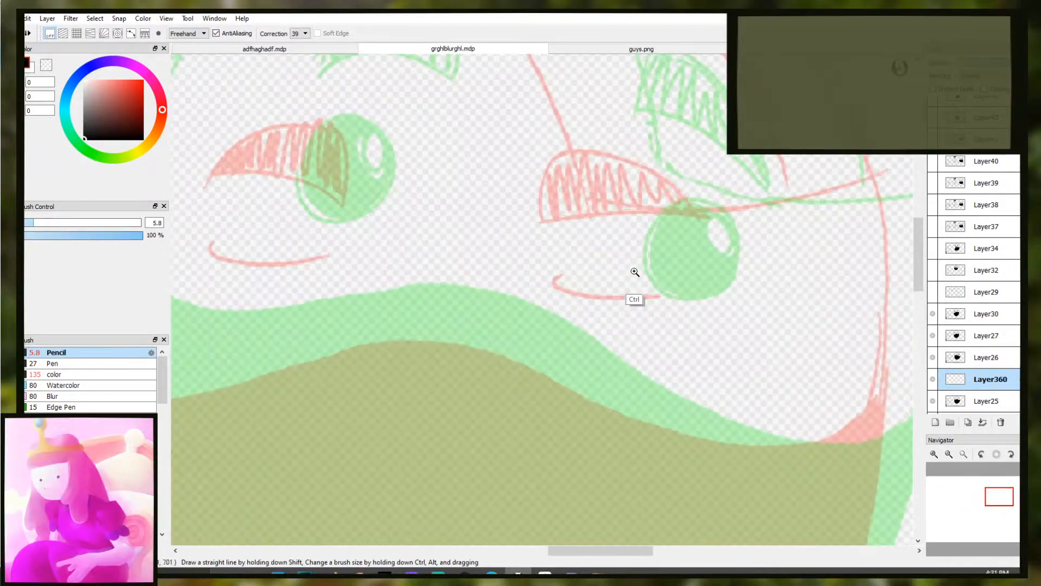
pyautogui.scroll(-1, 635, 273)
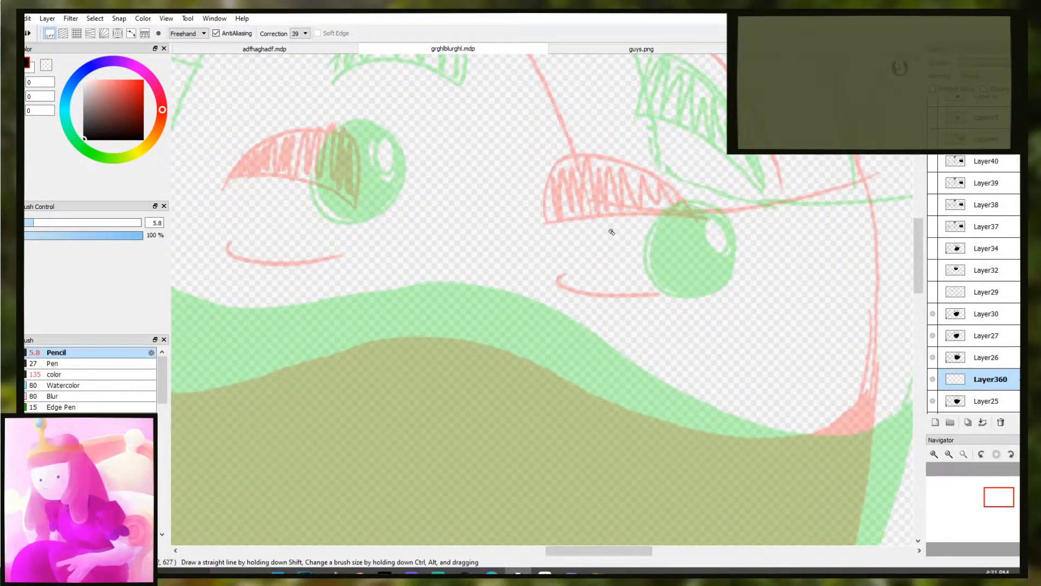
pyautogui.moveTo(611, 231); pyautogui.dragTo(691, 249)
pyautogui.moveTo(611, 227)
pyautogui.mouseDown()
pyautogui.moveTo(610, 284)
pyautogui.moveTo(667, 287)
pyautogui.mouseUp()
pyautogui.moveTo(690, 245); pyautogui.dragTo(673, 285)
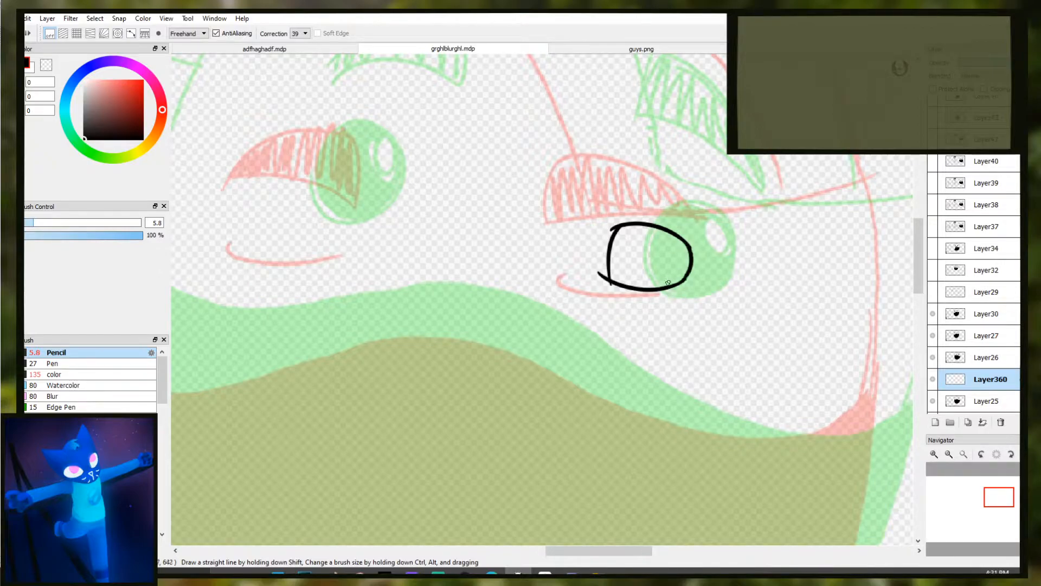
# Draw a small teardrop highlight inside the right-hand eye outline and fill the rest of the eye black
pyautogui.scroll(2, 677, 239)
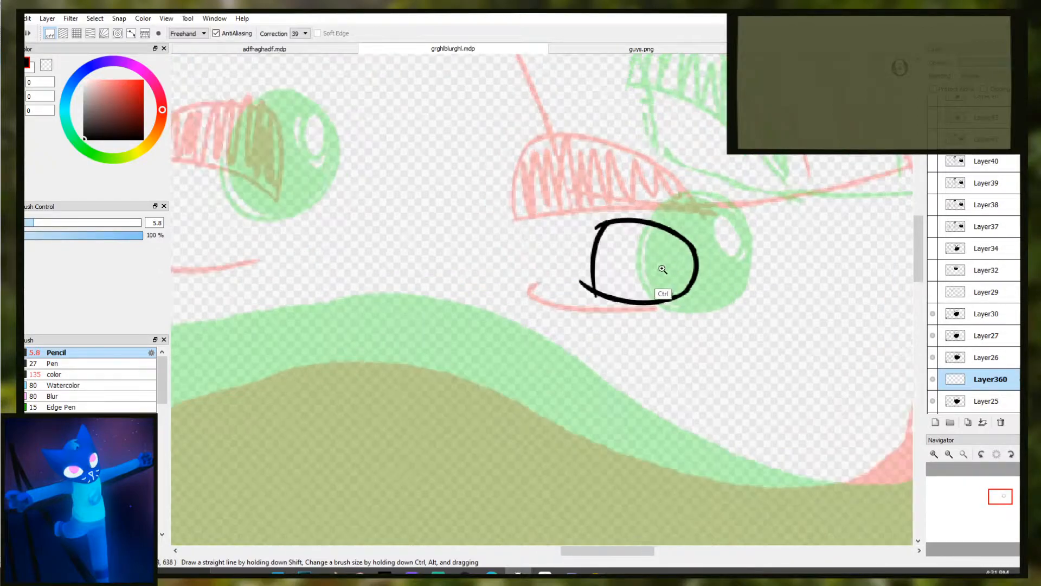
pyautogui.moveTo(656, 222)
pyautogui.mouseDown()
pyautogui.moveTo(674, 268)
pyautogui.moveTo(701, 274)
pyautogui.moveTo(677, 289)
pyautogui.moveTo(646, 227)
pyautogui.mouseUp()
pyautogui.hotkey('ctrl', 'z')
pyautogui.hotkey('ctrl', 'z')
pyautogui.hotkey('ctrl', 'z')
pyautogui.moveTo(701, 255); pyautogui.dragTo(645, 225)
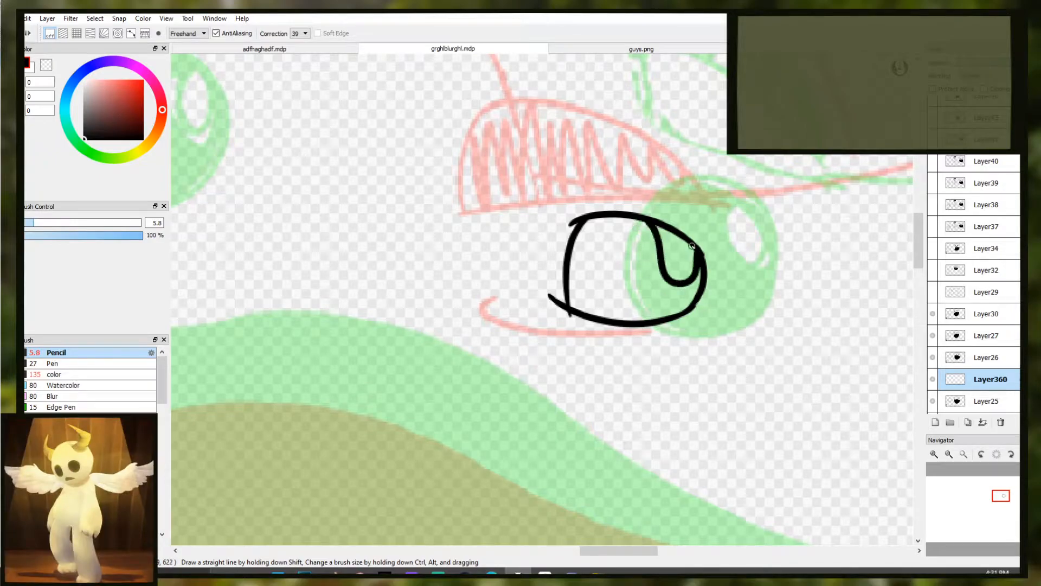
pyautogui.hotkey('ctrl', 'z')
pyautogui.moveTo(699, 254); pyautogui.dragTo(647, 222)
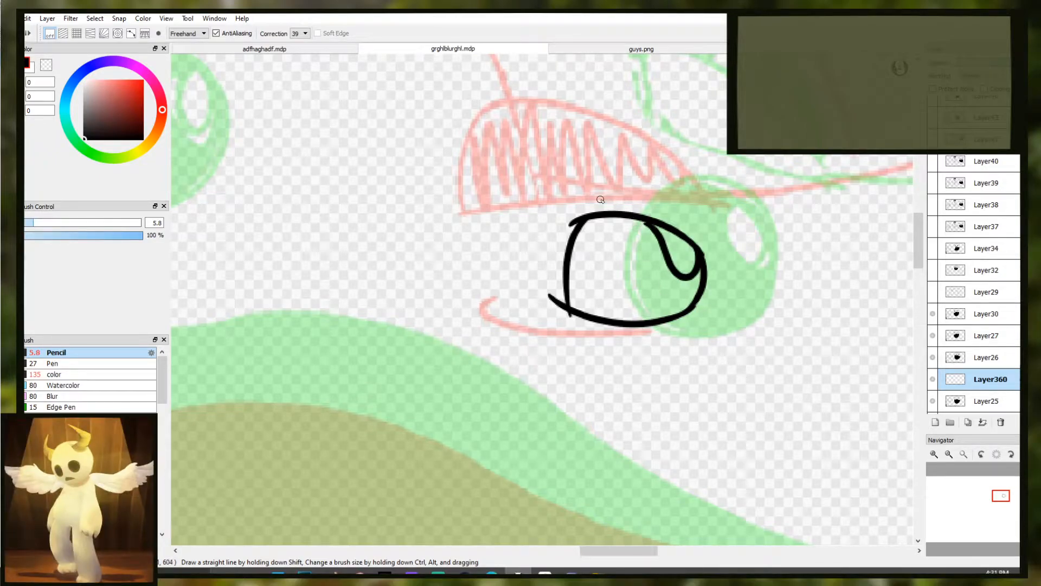
pyautogui.press('g')
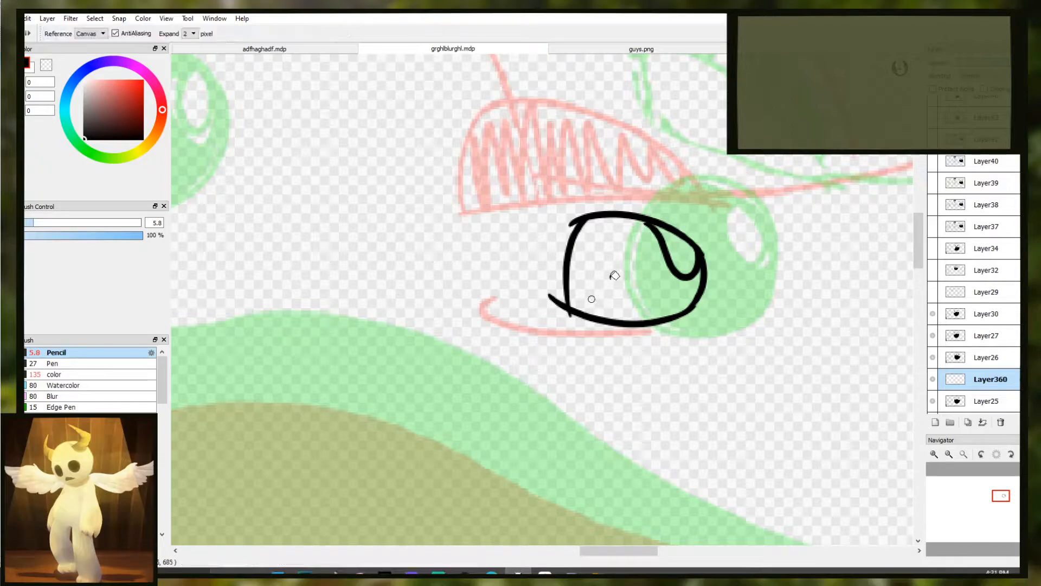
pyautogui.click(616, 263)
pyautogui.scroll(-3, 621, 250)
pyautogui.press('b')
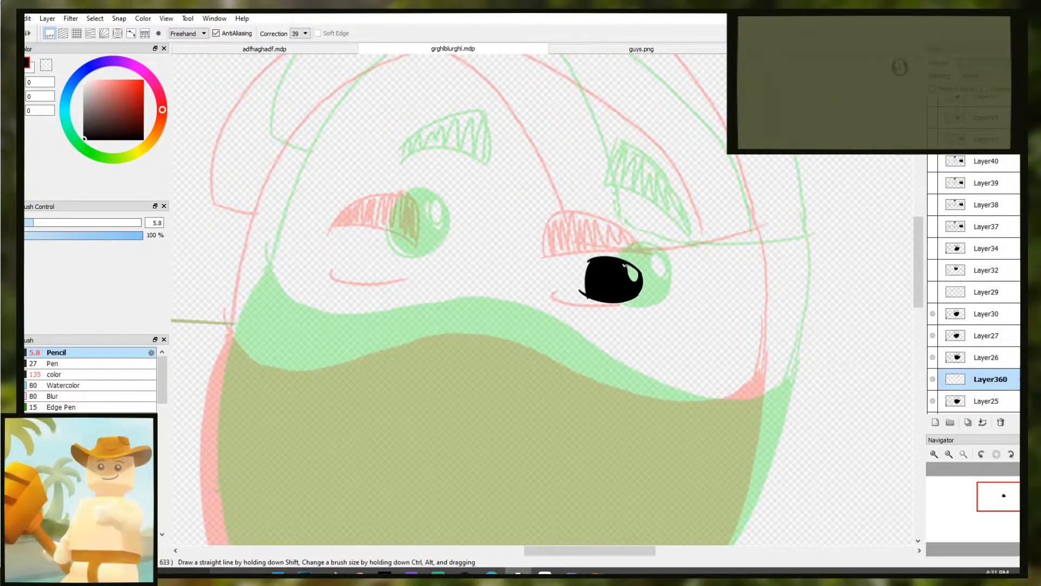
# Undo the eye's fill and highlight, and refill the eye black around a slightly larger highlight
pyautogui.hotkey('ctrl', 'z')
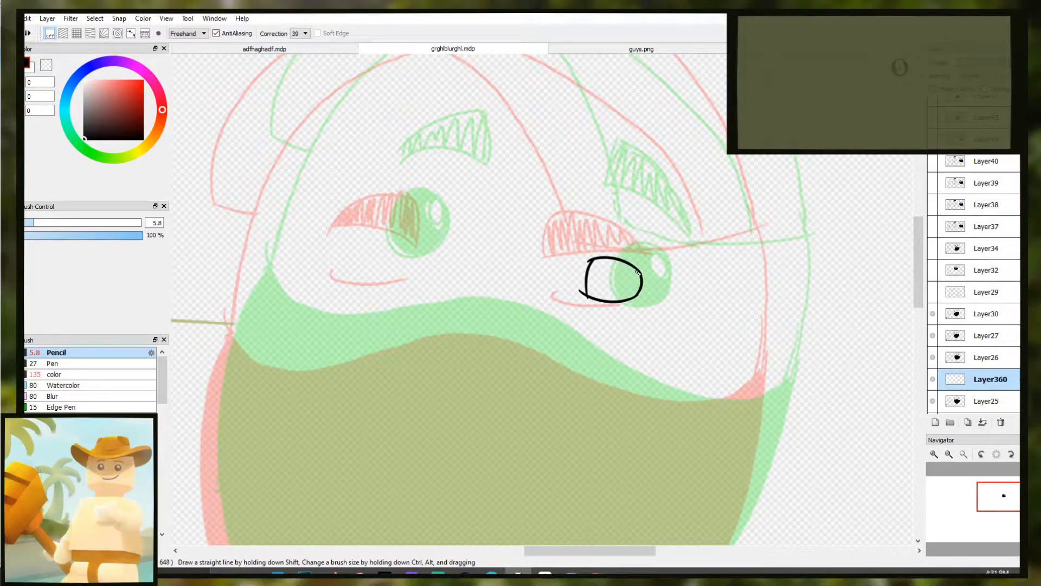
pyautogui.hotkey('ctrl', 'z')
pyautogui.hotkey('ctrl', 'z')
pyautogui.press('g')
pyautogui.click(621, 286)
pyautogui.press('b')
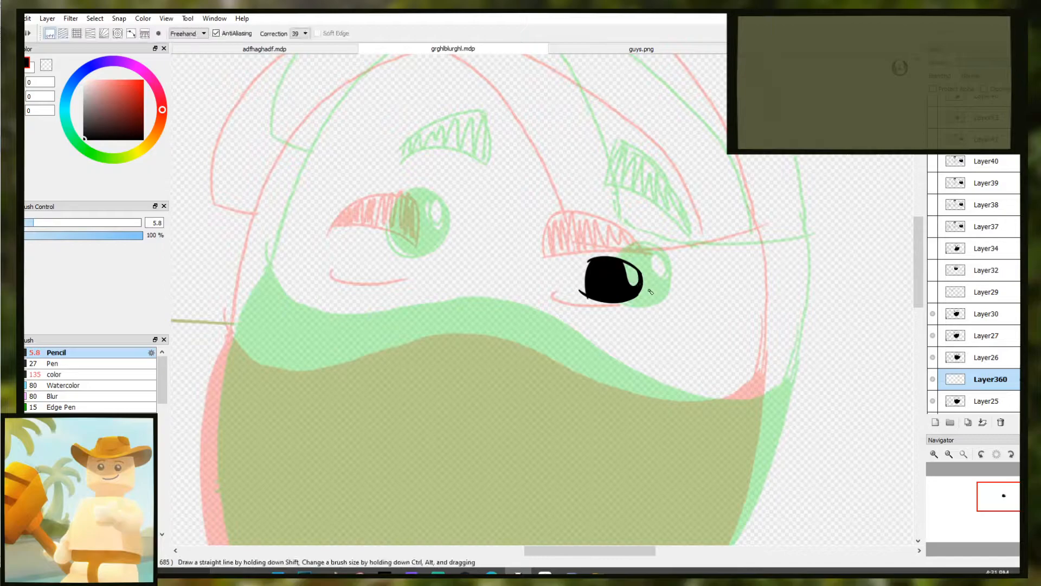
# Draw the short inner edge and the curved lower edge of the eyebrow above the right-hand eye
pyautogui.moveTo(576, 179); pyautogui.dragTo(567, 233)
pyautogui.hotkey('ctrl', 'z')
pyautogui.hotkey('ctrl', 'z')
pyautogui.moveTo(581, 181); pyautogui.dragTo(569, 223)
pyautogui.hotkey('ctrl', 'z')
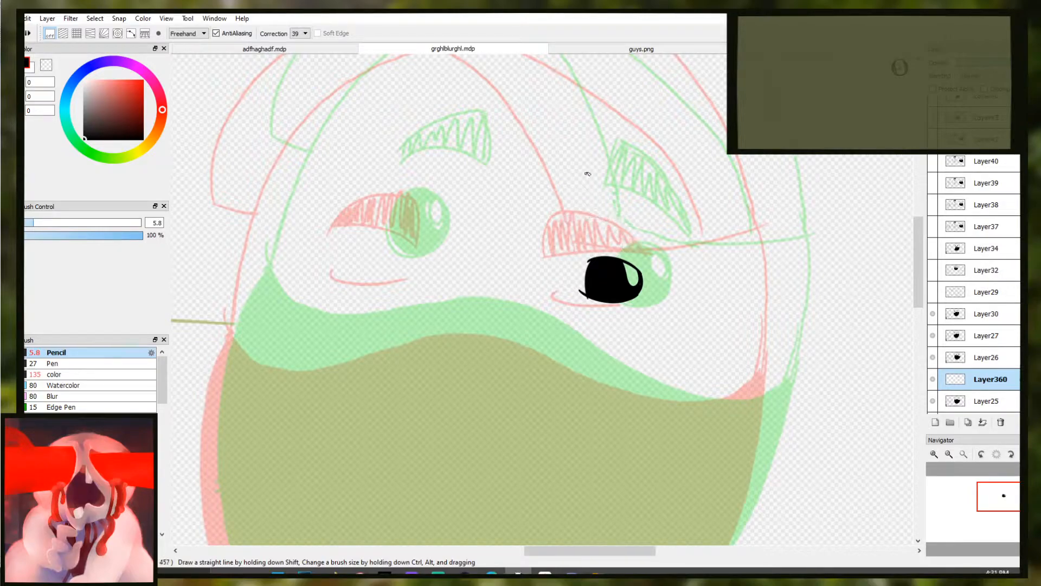
pyautogui.moveTo(589, 156)
pyautogui.mouseDown()
pyautogui.moveTo(568, 203)
pyautogui.moveTo(667, 257)
pyautogui.mouseUp()
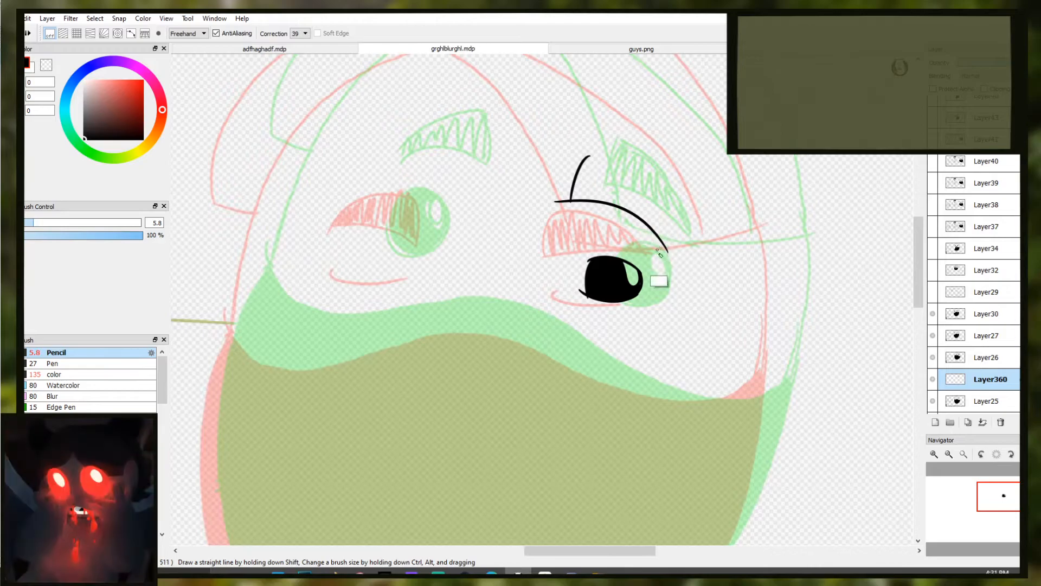
# Close the right-hand eyebrow with an arched upper line down to its outer tip and fill it black
pyautogui.moveTo(668, 251); pyautogui.dragTo(573, 154)
pyautogui.hotkey('ctrl', 'z')
pyautogui.hotkey('ctrl', 'y')
pyautogui.hotkey('ctrl', 'z')
pyautogui.hotkey('ctrl', 'y')
pyautogui.hotkey('ctrl', 'z')
pyautogui.hotkey('ctrl', 'z')
pyautogui.moveTo(576, 157)
pyautogui.mouseDown()
pyautogui.moveTo(648, 162)
pyautogui.moveTo(673, 262)
pyautogui.mouseUp()
pyautogui.hotkey('ctrl', 'z')
pyautogui.moveTo(575, 160)
pyautogui.mouseDown()
pyautogui.moveTo(672, 211)
pyautogui.moveTo(646, 227)
pyautogui.moveTo(671, 277)
pyautogui.mouseUp()
pyautogui.hotkey('ctrl', 'z')
pyautogui.hotkey('ctrl', 'z')
pyautogui.moveTo(576, 159)
pyautogui.mouseDown()
pyautogui.moveTo(677, 235)
pyautogui.moveTo(673, 267)
pyautogui.mouseUp()
pyautogui.hotkey('ctrl', 'z')
pyautogui.hotkey('ctrl', 'y')
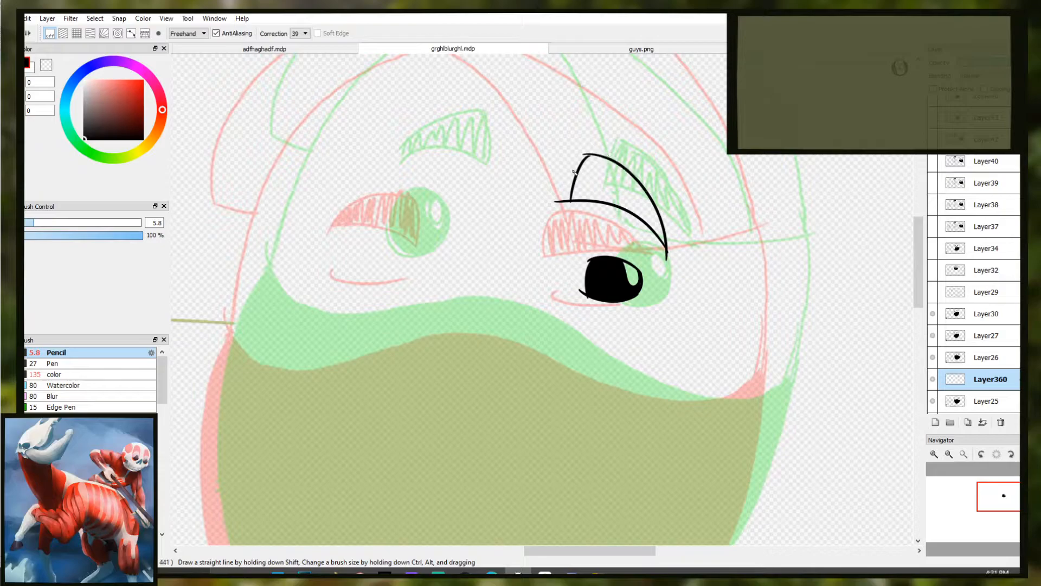
pyautogui.moveTo(583, 155); pyautogui.dragTo(601, 147)
pyautogui.click(606, 186)
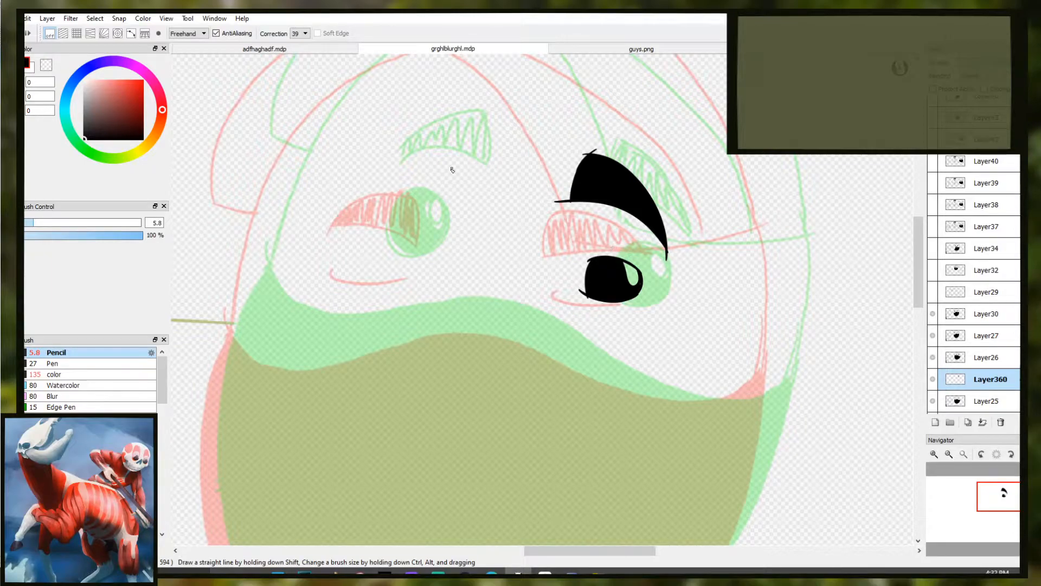
# Draw the curved upper lid, inner side and lower edge of the left-hand eye
pyautogui.moveTo(432, 205); pyautogui.dragTo(444, 231)
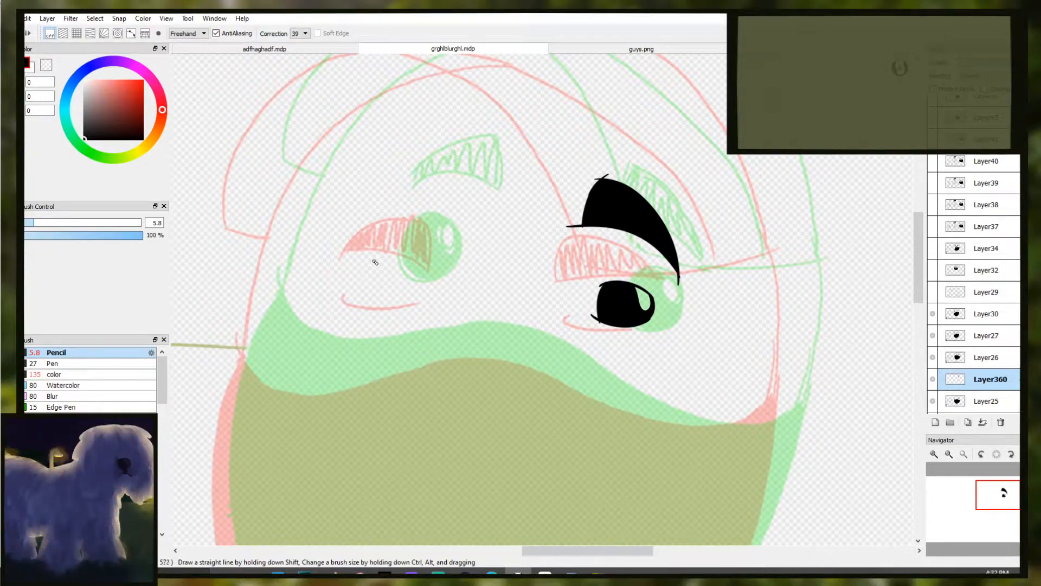
pyautogui.moveTo(373, 259)
pyautogui.mouseDown()
pyautogui.moveTo(435, 272)
pyautogui.moveTo(404, 251)
pyautogui.moveTo(428, 271)
pyautogui.mouseUp()
pyautogui.hotkey('ctrl', 'z')
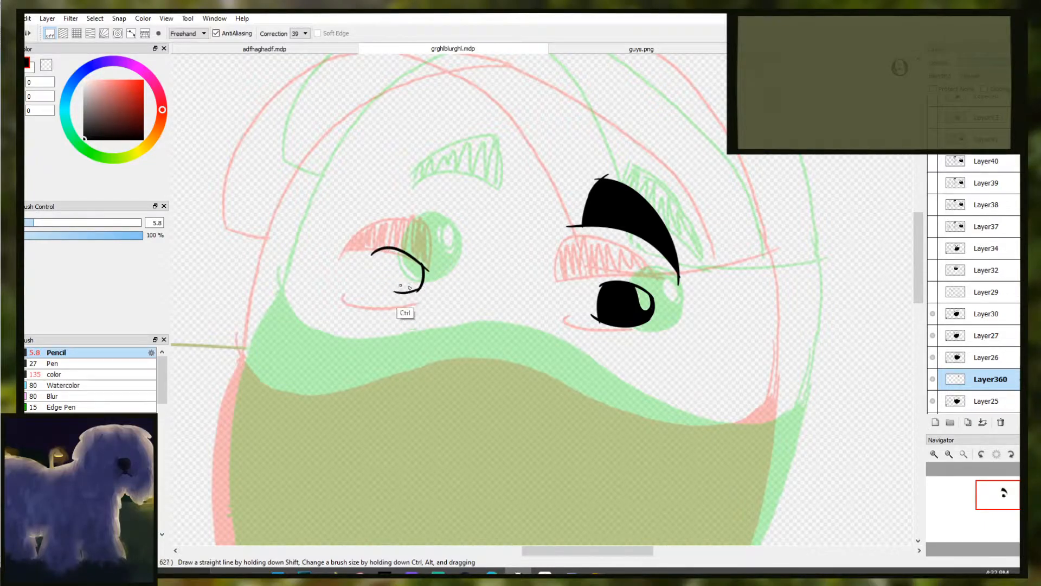
pyautogui.moveTo(421, 289)
pyautogui.mouseDown()
pyautogui.moveTo(370, 295)
pyautogui.moveTo(366, 278)
pyautogui.mouseUp()
pyautogui.hotkey('ctrl', 'z')
pyautogui.hotkey('ctrl', 'z')
pyautogui.moveTo(429, 293); pyautogui.dragTo(360, 276)
pyautogui.hotkey('ctrl', 'z')
pyautogui.moveTo(421, 291); pyautogui.dragTo(361, 288)
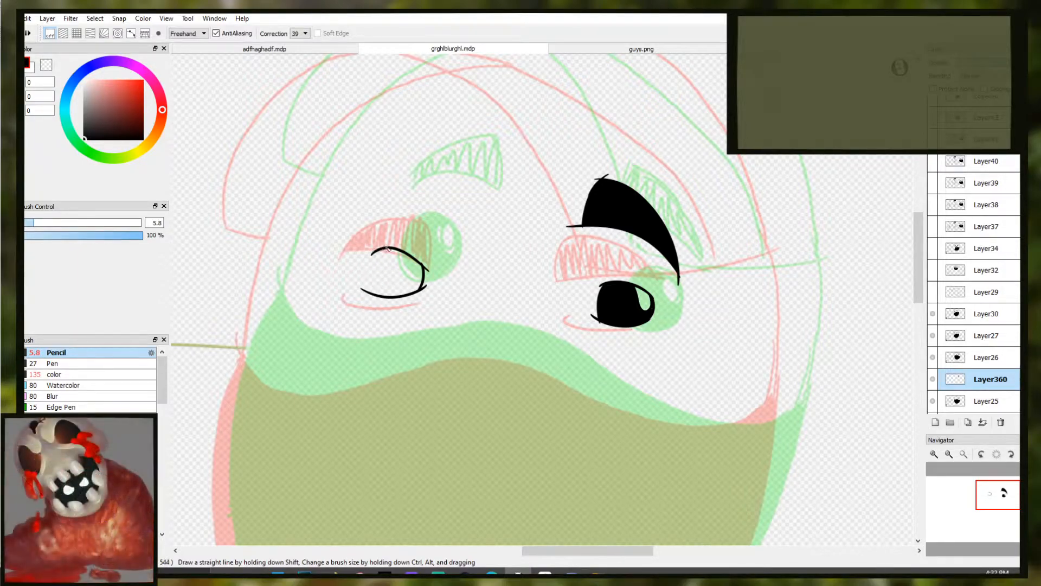
# Close the left-hand eye outline with a curved line along its outer side
pyautogui.moveTo(378, 250); pyautogui.dragTo(371, 287)
pyautogui.hotkey('ctrl', 'z')
pyautogui.moveTo(382, 250); pyautogui.dragTo(370, 291)
pyautogui.hotkey('ctrl', 'z')
pyautogui.moveTo(373, 251); pyautogui.dragTo(372, 297)
# Add a teardrop highlight inside the left-hand eye and fill the rest of the eye black
pyautogui.moveTo(408, 252)
pyautogui.mouseDown()
pyautogui.moveTo(409, 276)
pyautogui.moveTo(421, 281)
pyautogui.mouseUp()
pyautogui.hotkey('ctrl', 'z')
pyautogui.hotkey('ctrl', 'z')
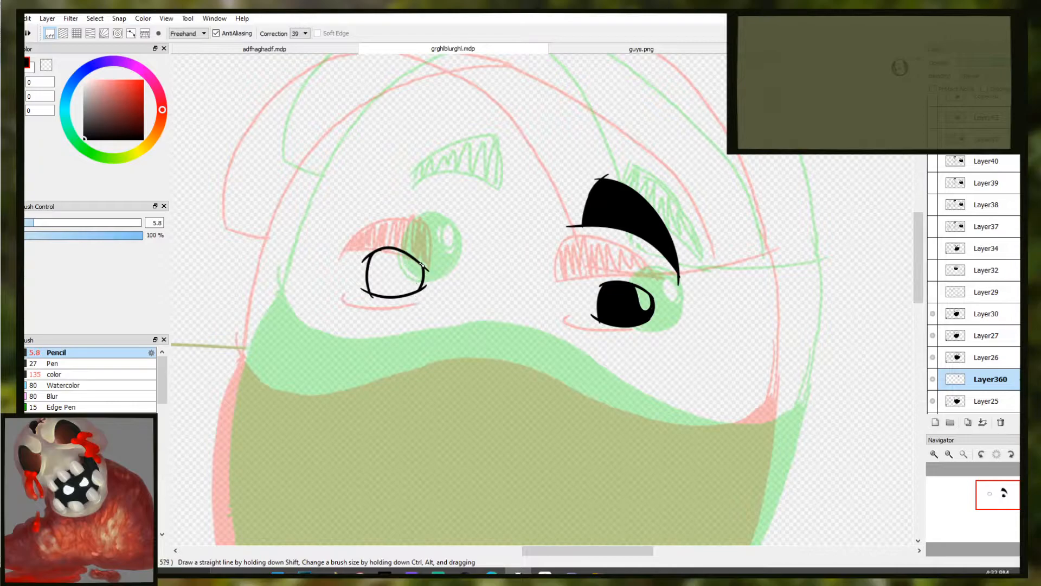
pyautogui.press('g')
pyautogui.click(392, 274)
pyautogui.press('b')
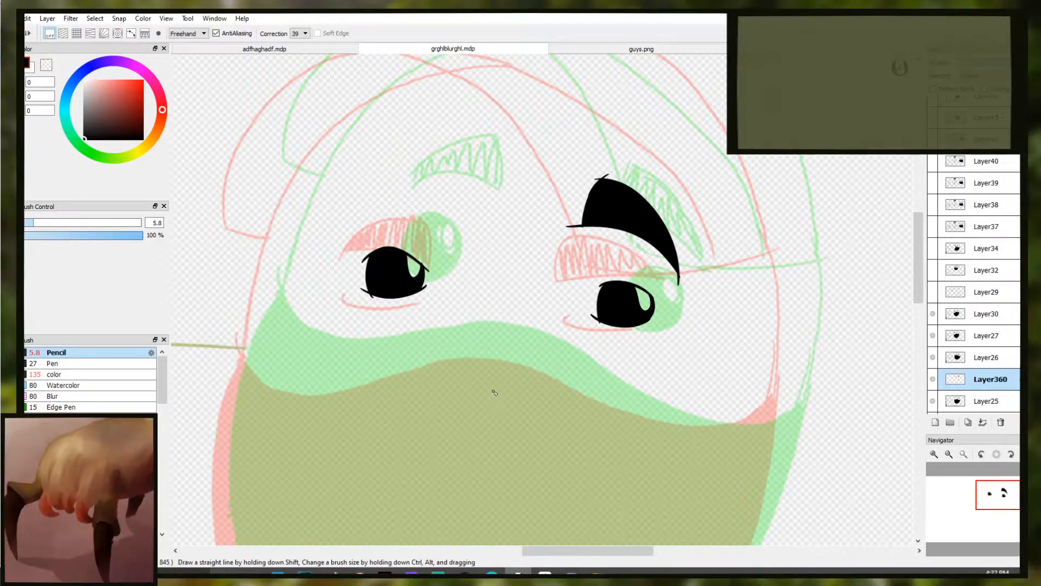
# Draw the short inner edge of the left-hand eyebrow and try a curved lower edge from it
pyautogui.moveTo(470, 165)
pyautogui.mouseDown()
pyautogui.moveTo(477, 200)
pyautogui.moveTo(466, 263)
pyautogui.moveTo(432, 245)
pyautogui.mouseUp()
pyautogui.hotkey('ctrl', 'z')
pyautogui.hotkey('ctrl', 'z')
pyautogui.moveTo(469, 209); pyautogui.dragTo(467, 263)
pyautogui.hotkey('ctrl', 'z')
pyautogui.moveTo(468, 210)
pyautogui.mouseDown()
pyautogui.moveTo(466, 264)
pyautogui.moveTo(475, 217)
pyautogui.moveTo(484, 264)
pyautogui.moveTo(440, 248)
pyautogui.moveTo(361, 261)
pyautogui.mouseUp()
pyautogui.hotkey('ctrl', 'z')
pyautogui.hotkey('ctrl', 'z')
pyautogui.hotkey('ctrl', 'z')
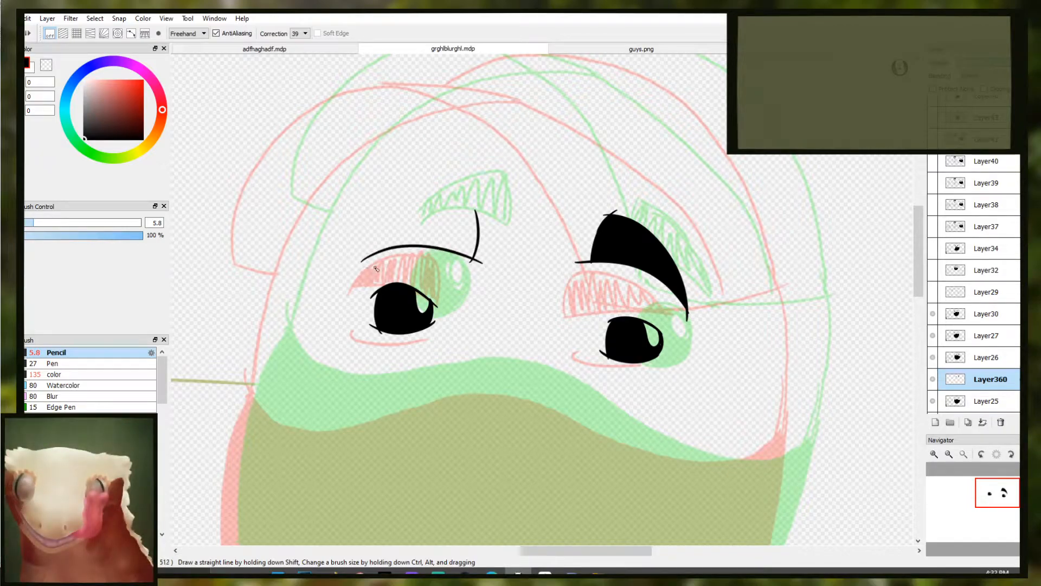
# Redraw the left-hand eyebrow's lower edge as a gentle arch from the inner edge to the outer tip
pyautogui.hotkey('ctrl', 'z')
pyautogui.moveTo(484, 264)
pyautogui.mouseDown()
pyautogui.moveTo(446, 250)
pyautogui.moveTo(367, 263)
pyautogui.mouseUp()
pyautogui.hotkey('ctrl', 'z')
pyautogui.hotkey('ctrl', 'z')
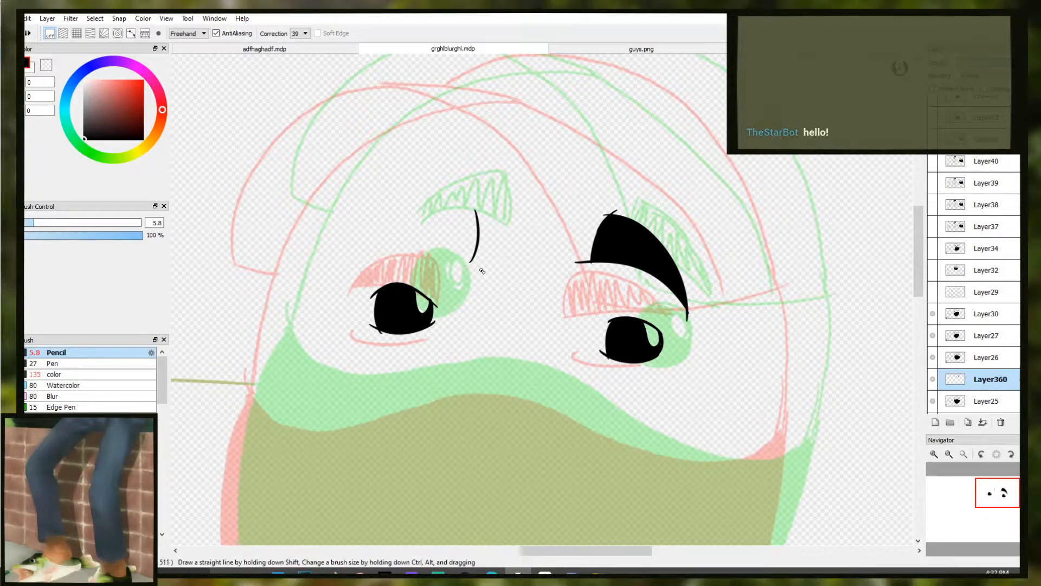
pyautogui.moveTo(480, 264)
pyautogui.mouseDown()
pyautogui.moveTo(428, 253)
pyautogui.moveTo(379, 266)
pyautogui.mouseUp()
pyautogui.hotkey('ctrl', 'z')
pyautogui.hotkey('ctrl', 'z')
# Close the left-hand eyebrow with an arched upper line and fill it black
pyautogui.moveTo(476, 215)
pyautogui.mouseDown()
pyautogui.moveTo(381, 267)
pyautogui.moveTo(439, 208)
pyautogui.moveTo(382, 284)
pyautogui.moveTo(498, 219)
pyautogui.mouseUp()
pyautogui.hotkey('ctrl', 'z')
pyautogui.hotkey('ctrl', 'z')
pyautogui.press('g')
pyautogui.click(466, 250)
pyautogui.press('b')
pyautogui.moveTo(477, 222); pyautogui.dragTo(491, 204)
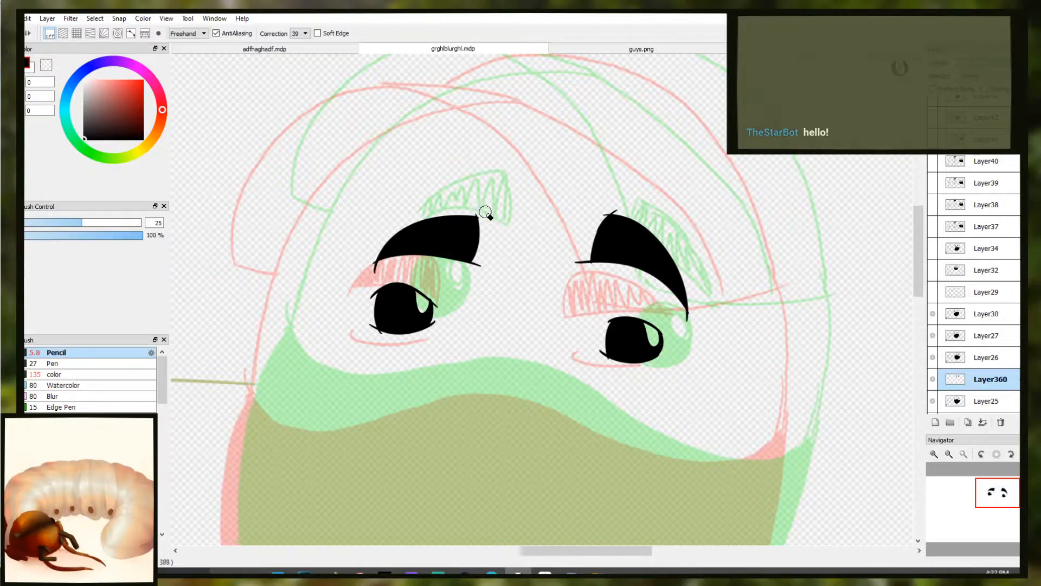
pyautogui.press('b')
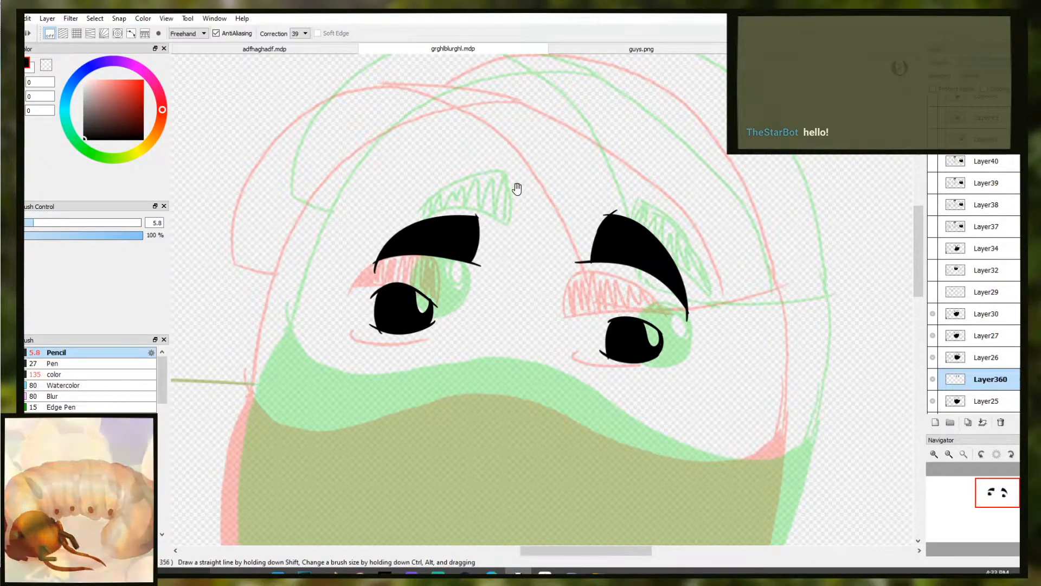
# Draw the hood's front arch over the forehead, from a short edge on the left down to the right-hand eyebrow
pyautogui.moveTo(448, 204); pyautogui.dragTo(488, 249)
pyautogui.moveTo(349, 291)
pyautogui.mouseDown()
pyautogui.moveTo(297, 280)
pyautogui.moveTo(308, 259)
pyautogui.moveTo(618, 226)
pyautogui.mouseUp()
pyautogui.moveTo(582, 169); pyautogui.dragTo(620, 228)
pyautogui.hotkey('ctrl', 'z')
pyautogui.hotkey('ctrl', 'z')
pyautogui.moveTo(593, 189)
pyautogui.mouseDown()
pyautogui.moveTo(637, 282)
pyautogui.moveTo(631, 255)
pyautogui.mouseUp()
pyautogui.hotkey('ctrl', 'z')
pyautogui.moveTo(586, 167); pyautogui.dragTo(639, 267)
pyautogui.hotkey('ctrl', 'z')
pyautogui.hotkey('ctrl', 'z')
pyautogui.moveTo(591, 187); pyautogui.dragTo(640, 268)
pyautogui.hotkey('ctrl', 'z')
pyautogui.moveTo(589, 184); pyautogui.dragTo(637, 260)
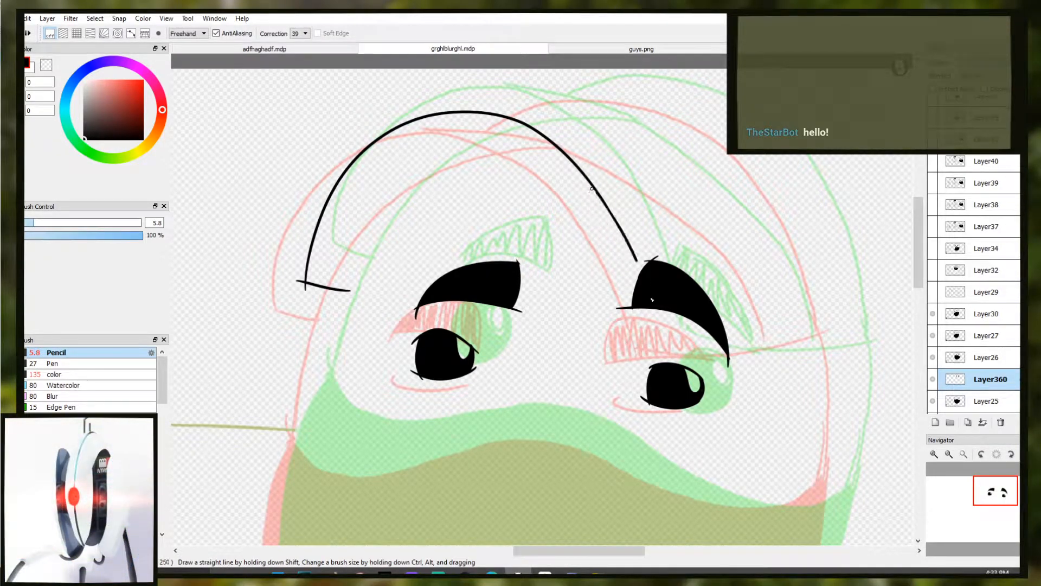
# Continue the hood line below the right-hand eyebrow and curve it across to the outer side of the head
pyautogui.moveTo(723, 315); pyautogui.dragTo(613, 301)
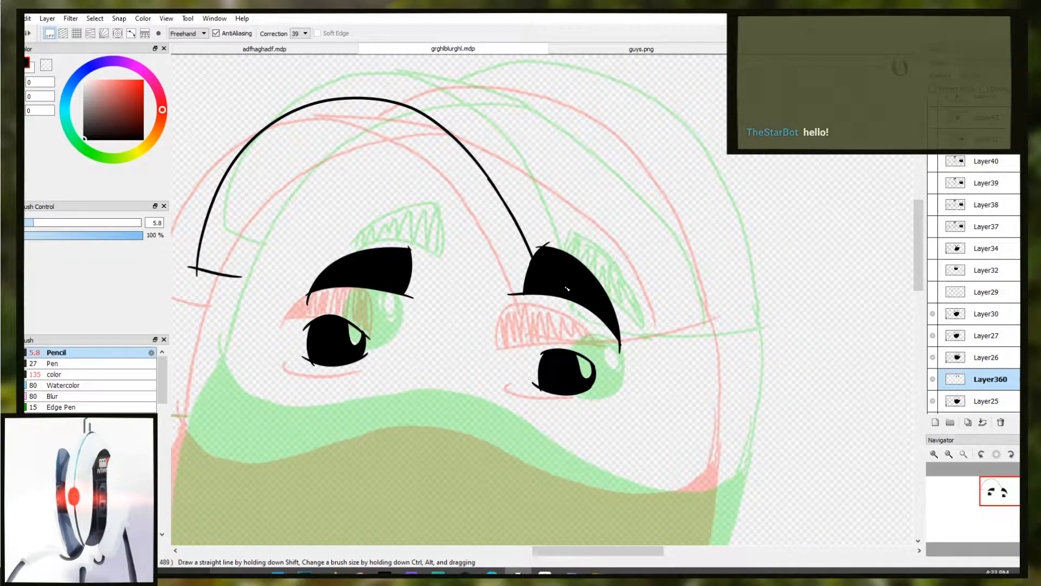
pyautogui.moveTo(552, 295); pyautogui.dragTo(556, 316)
pyautogui.hotkey('ctrl', 'z')
pyautogui.hotkey('ctrl', 'z')
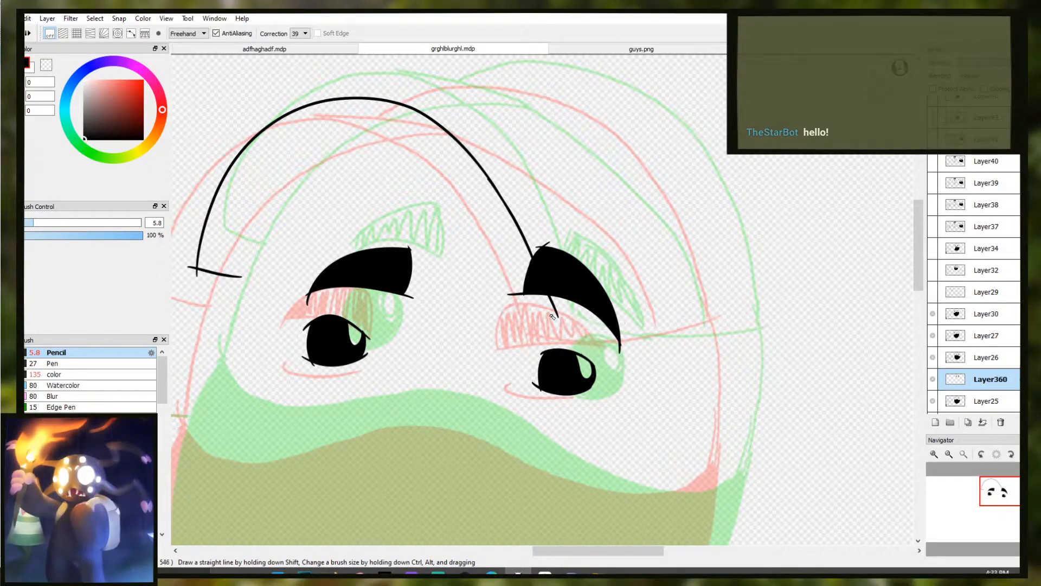
pyautogui.moveTo(553, 316); pyautogui.dragTo(753, 314)
# Draw a shallow line from the peak of the hood's arch toward the right side of the head
pyautogui.moveTo(597, 192); pyautogui.dragTo(663, 260)
pyautogui.moveTo(412, 163); pyautogui.dragTo(497, 170)
pyautogui.hotkey('ctrl', 'z')
pyautogui.hotkey('ctrl', 'z')
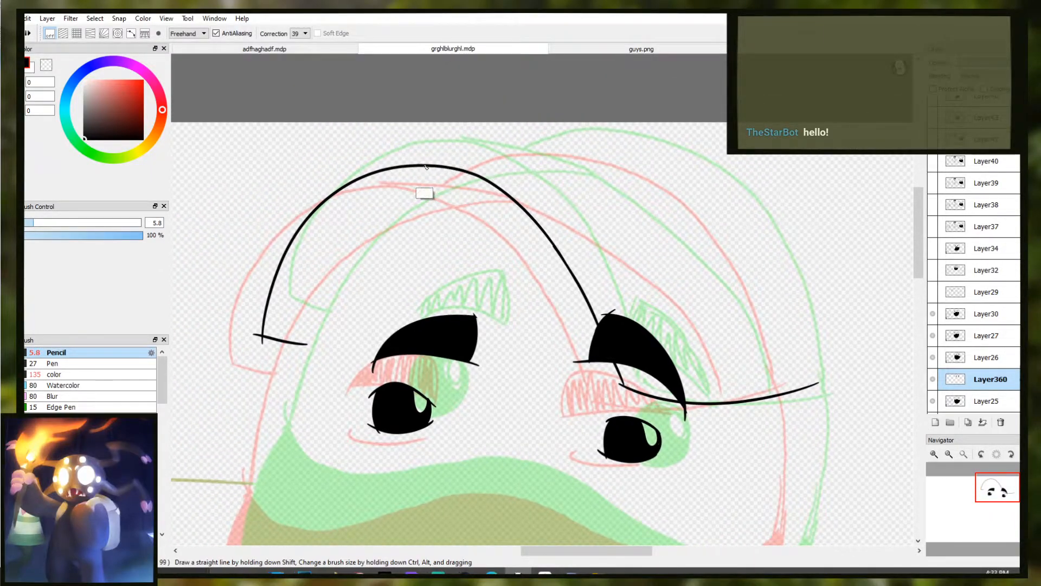
pyautogui.moveTo(431, 170); pyautogui.dragTo(603, 197)
pyautogui.hotkey('ctrl', 'z')
pyautogui.hotkey('ctrl', 'z')
pyautogui.moveTo(440, 166); pyautogui.dragTo(593, 195)
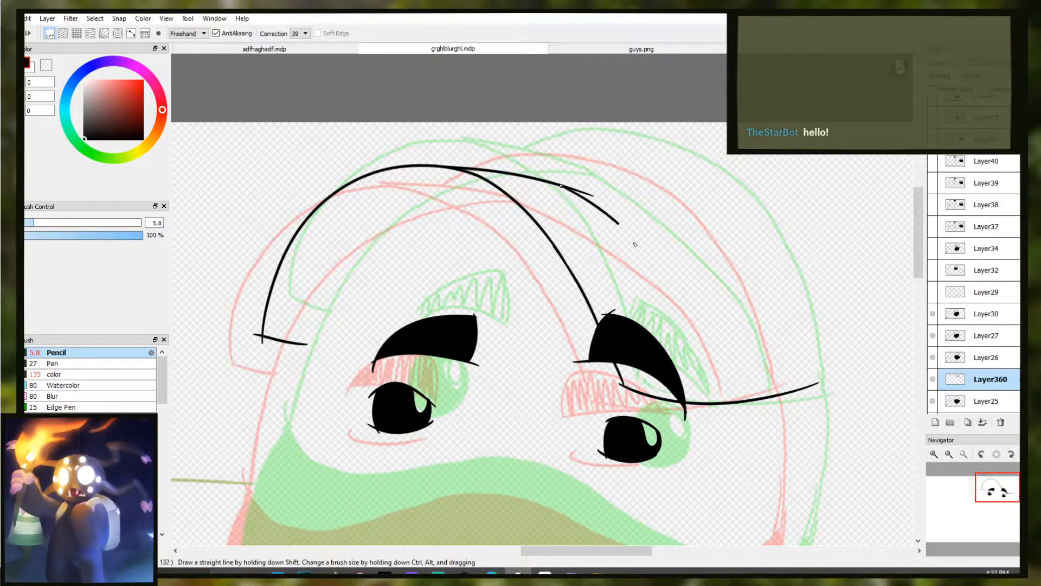
# Extend the hood's top line in a long curve down the right side until it crosses the lower hood edge
pyautogui.moveTo(548, 181)
pyautogui.mouseDown()
pyautogui.moveTo(740, 406)
pyautogui.moveTo(585, 199)
pyautogui.moveTo(717, 326)
pyautogui.moveTo(755, 402)
pyautogui.mouseUp()
pyautogui.hotkey('ctrl', 'z')
pyautogui.hotkey('ctrl', 'z')
pyautogui.hotkey('ctrl', 'z')
pyautogui.moveTo(539, 177); pyautogui.dragTo(752, 424)
pyautogui.press('e')
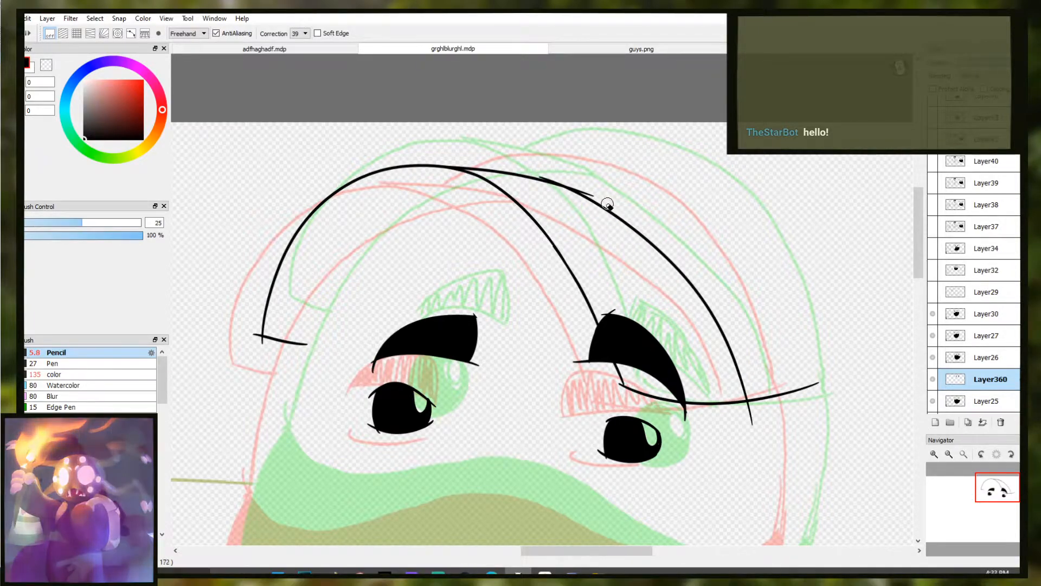
# Draw the hood's outer line from near the arch's peak, over the back of the head and down past the lower edge
pyautogui.press('b')
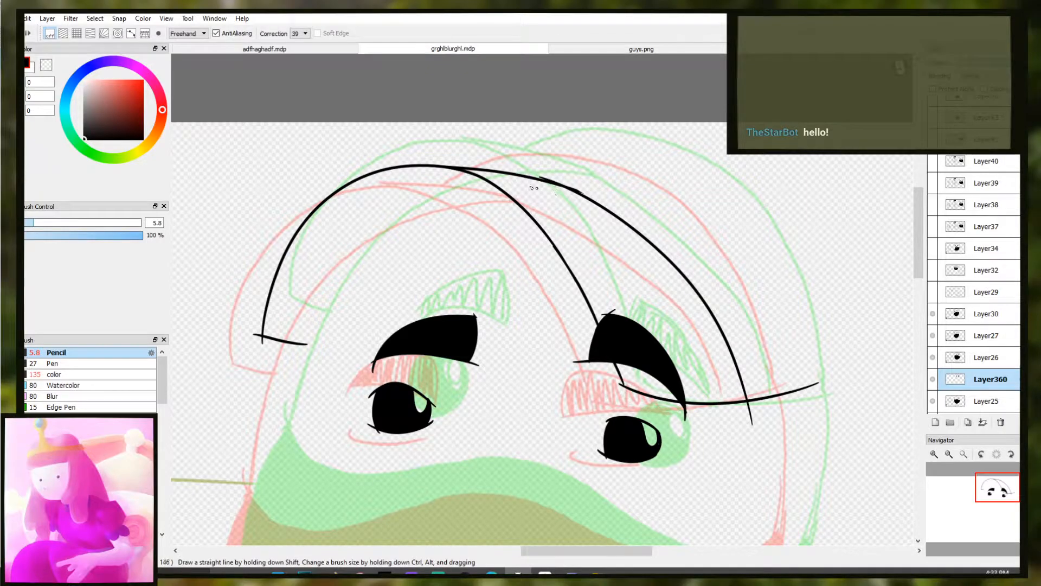
pyautogui.moveTo(473, 174); pyautogui.dragTo(503, 150)
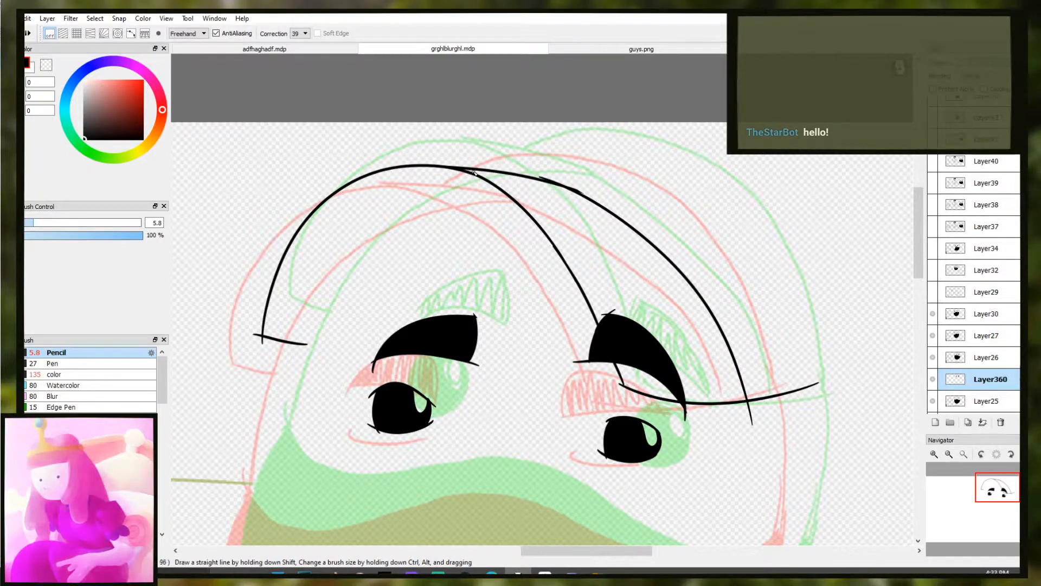
pyautogui.moveTo(490, 166)
pyautogui.mouseDown()
pyautogui.moveTo(618, 148)
pyautogui.moveTo(712, 201)
pyautogui.moveTo(786, 326)
pyautogui.moveTo(799, 468)
pyautogui.moveTo(790, 446)
pyautogui.mouseUp()
pyautogui.moveTo(787, 436)
pyautogui.mouseDown()
pyautogui.moveTo(732, 357)
pyautogui.moveTo(781, 390)
pyautogui.mouseUp()
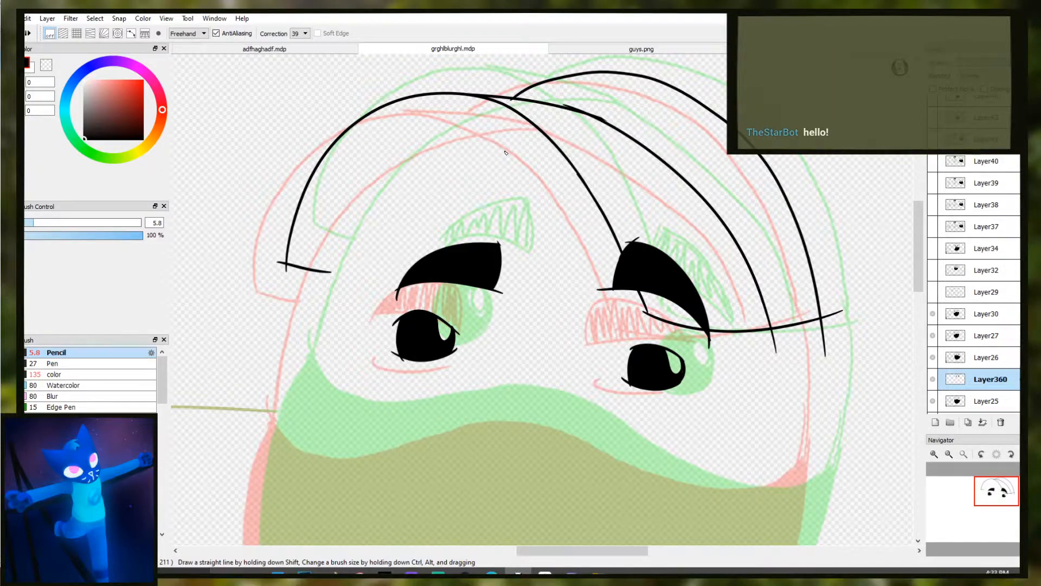
# Draw the inner hood line from just under the arch's peak down to the short edge on the left
pyautogui.moveTo(551, 116); pyautogui.dragTo(437, 133)
pyautogui.hotkey('ctrl', 'z')
pyautogui.moveTo(539, 115); pyautogui.dragTo(340, 326)
pyautogui.hotkey('ctrl', 'z')
pyautogui.moveTo(538, 110); pyautogui.dragTo(325, 274)
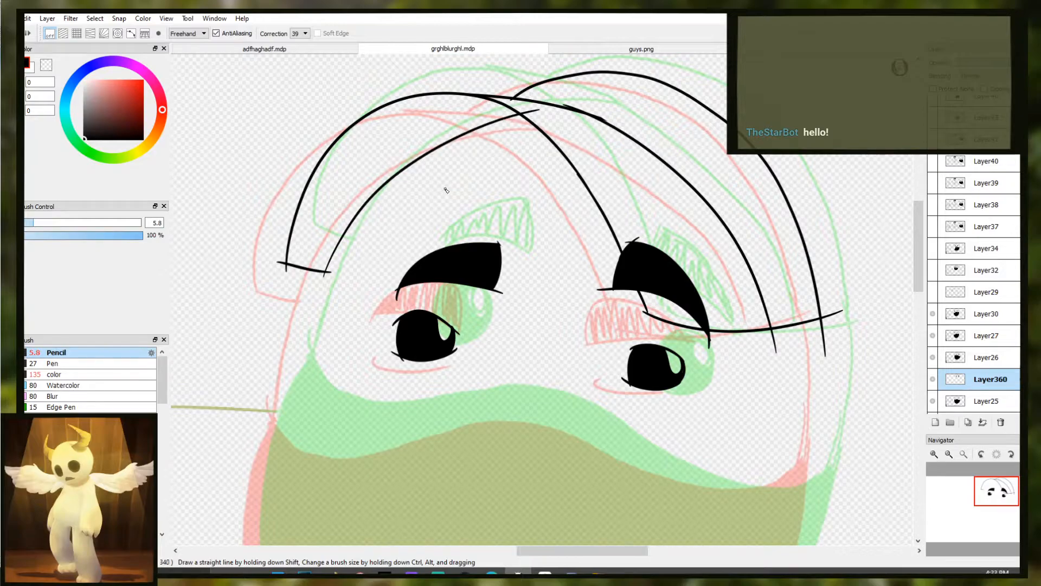
# Extend the inner hood line down the left side of the face to the top of the mask
pyautogui.hotkey('ctrl', 'z')
pyautogui.moveTo(363, 208)
pyautogui.mouseDown()
pyautogui.moveTo(329, 259)
pyautogui.moveTo(292, 420)
pyautogui.mouseUp()
pyautogui.hotkey('ctrl', 'z')
pyautogui.hotkey('ctrl', 'z')
pyautogui.hotkey('ctrl', 'z')
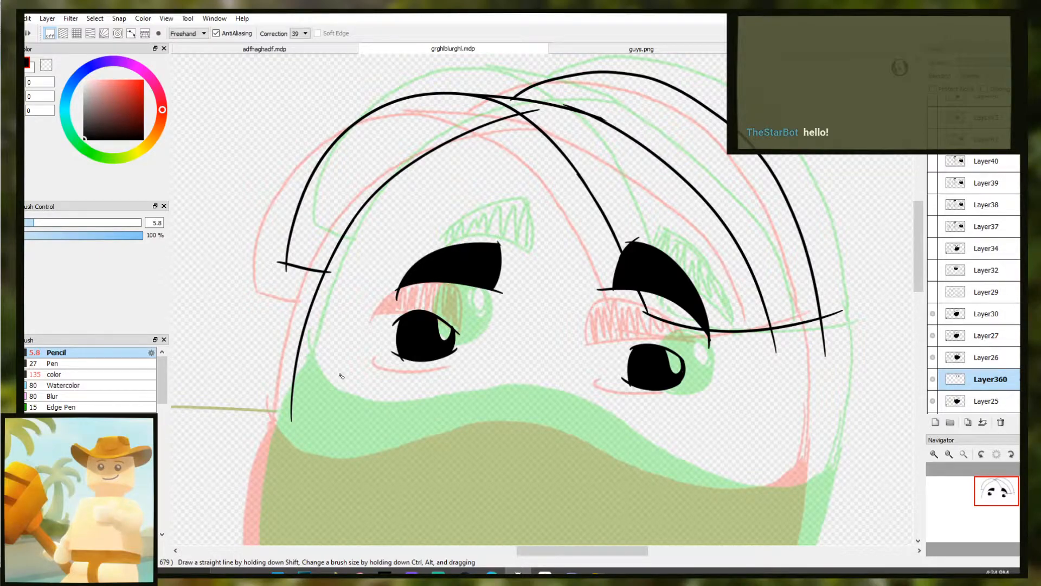
# Draw the right side of the face from the hood down to the mask, and erase the inner hood line's overshoot
pyautogui.moveTo(748, 347); pyautogui.dragTo(721, 315)
pyautogui.moveTo(783, 264); pyautogui.dragTo(803, 396)
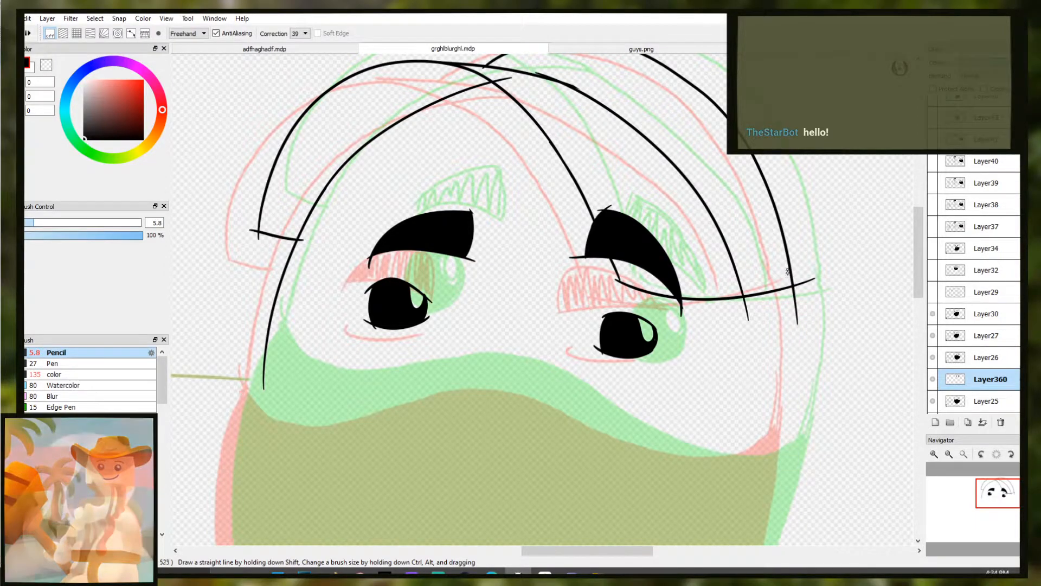
pyautogui.moveTo(789, 270); pyautogui.dragTo(767, 493)
pyautogui.moveTo(786, 343); pyautogui.dragTo(755, 320)
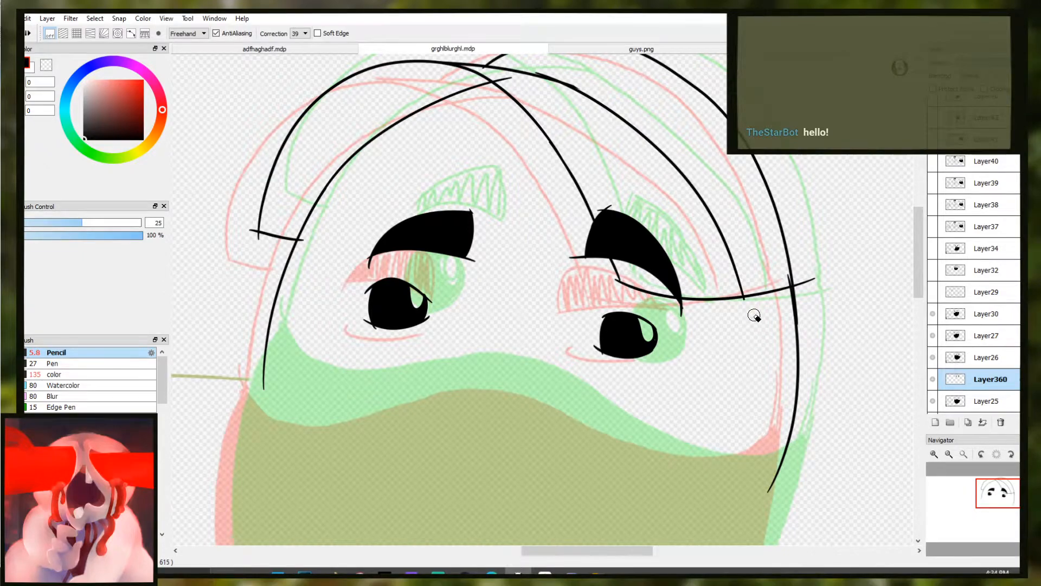
pyautogui.press('b')
# Draw the mask's wavy top edge from the left cheek, over the nose and down below the right-hand eye
pyautogui.moveTo(650, 428); pyautogui.dragTo(678, 363)
pyautogui.hotkey('ctrl', 'z')
pyautogui.moveTo(296, 263)
pyautogui.mouseDown()
pyautogui.moveTo(316, 335)
pyautogui.moveTo(301, 302)
pyautogui.moveTo(359, 337)
pyautogui.moveTo(462, 308)
pyautogui.moveTo(579, 324)
pyautogui.moveTo(700, 384)
pyautogui.mouseUp()
pyautogui.hotkey('ctrl', 'z')
pyautogui.hotkey('ctrl', 'z')
pyautogui.hotkey('ctrl', 'z')
pyautogui.hotkey('ctrl', 'z')
pyautogui.hotkey('ctrl', 'z')
pyautogui.hotkey('ctrl', 'z')
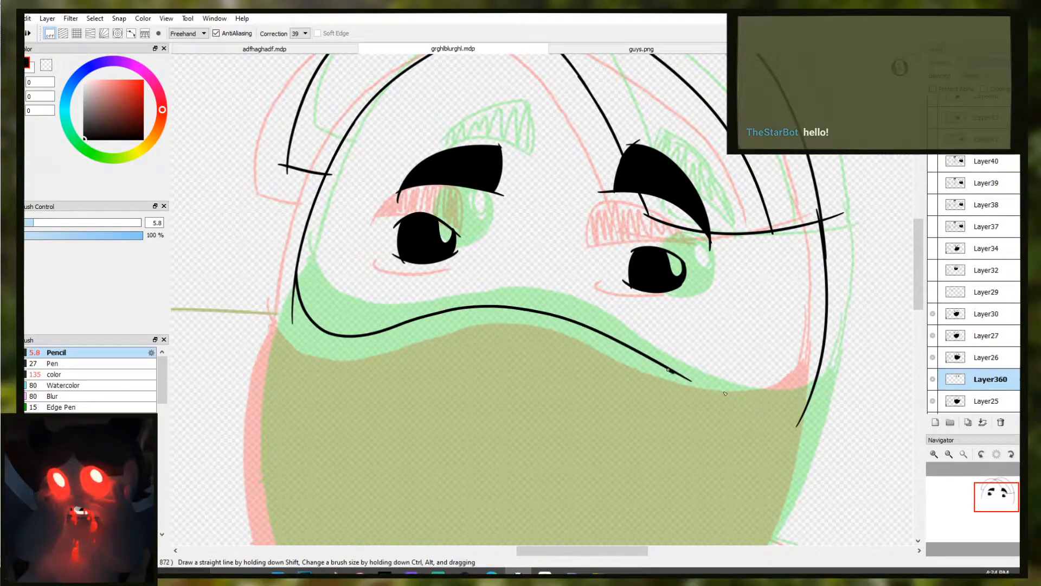
# Complete the mask's top edge by curving in from the right side of the face and joining the nose line
pyautogui.moveTo(665, 369); pyautogui.dragTo(735, 396)
pyautogui.hotkey('ctrl', 'z')
pyautogui.moveTo(666, 369)
pyautogui.mouseDown()
pyautogui.moveTo(683, 379)
pyautogui.moveTo(818, 361)
pyautogui.moveTo(795, 413)
pyautogui.mouseUp()
pyautogui.hotkey('ctrl', 'z')
pyautogui.hotkey('ctrl', 'z')
pyautogui.hotkey('ctrl', 'z')
pyautogui.hotkey('ctrl', 'z')
pyautogui.moveTo(819, 362)
pyautogui.mouseDown()
pyautogui.moveTo(734, 407)
pyautogui.moveTo(798, 407)
pyautogui.moveTo(681, 412)
pyautogui.mouseUp()
pyautogui.hotkey('ctrl', 'z')
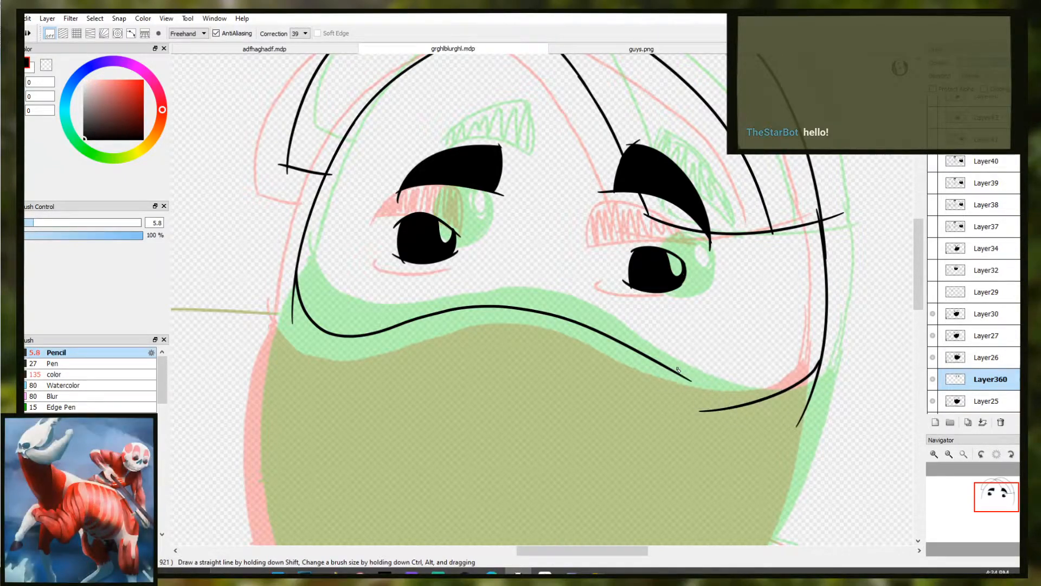
pyautogui.moveTo(665, 371); pyautogui.dragTo(788, 394)
# Draw the mask's left side from its upper corner down along the cheek
pyautogui.moveTo(530, 419); pyautogui.dragTo(458, 332)
pyautogui.scroll(-3, 500, 395)
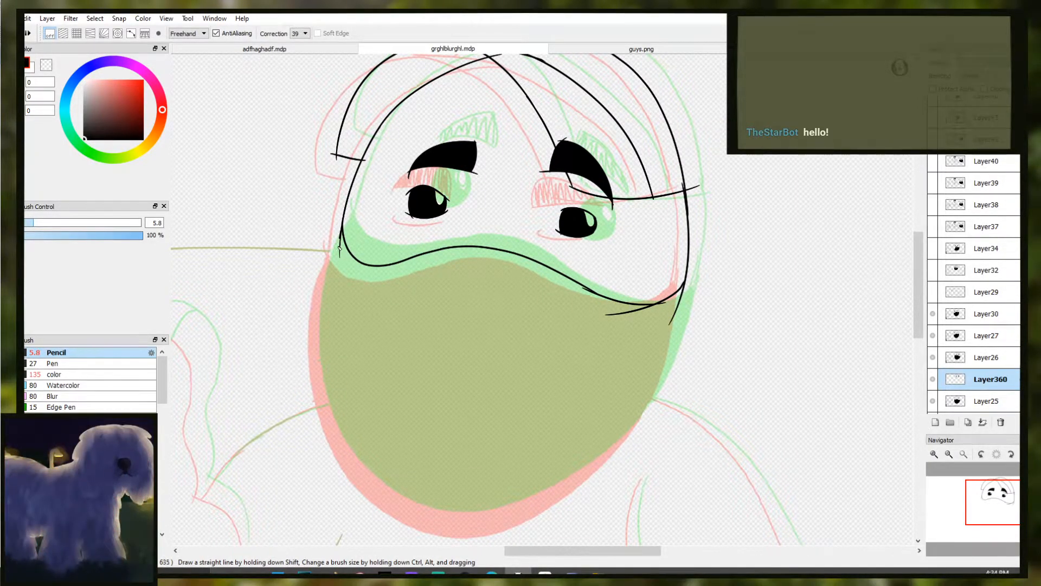
pyautogui.moveTo(325, 382)
pyautogui.mouseDown()
pyautogui.moveTo(424, 518)
pyautogui.moveTo(332, 416)
pyautogui.mouseUp()
pyautogui.hotkey('ctrl', 'z')
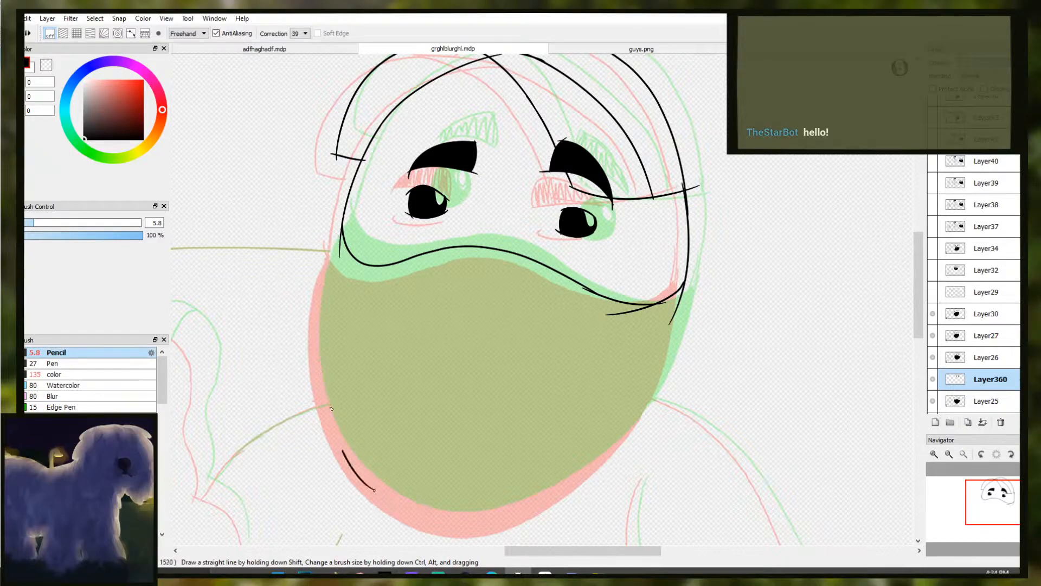
pyautogui.moveTo(341, 456); pyautogui.dragTo(317, 347)
pyautogui.hotkey('ctrl', 'z')
pyautogui.moveTo(343, 222); pyautogui.dragTo(325, 279)
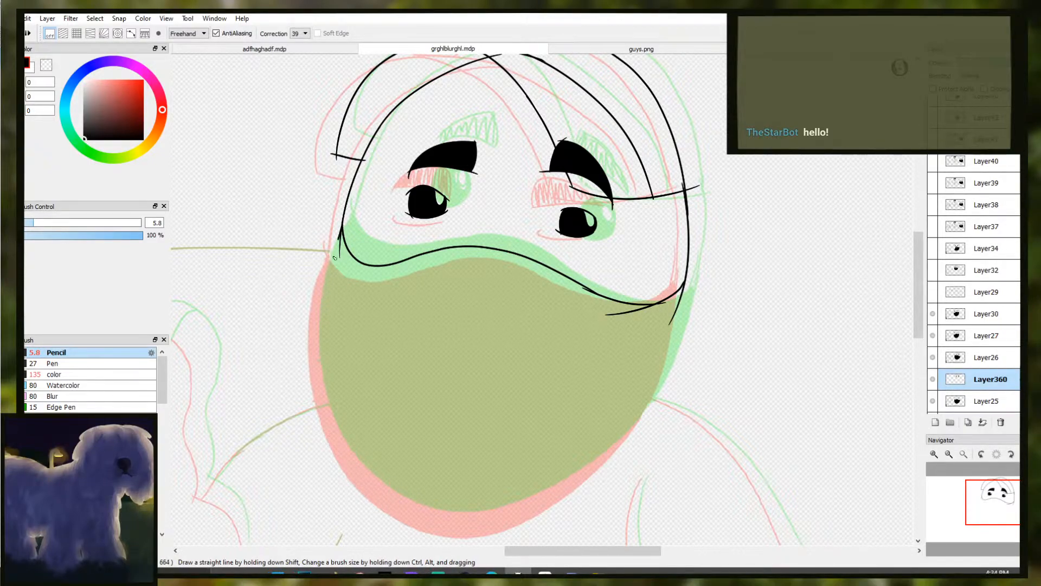
# Continue the mask outline from the lower left jaw around under the chin
pyautogui.moveTo(325, 415)
pyautogui.mouseDown()
pyautogui.moveTo(358, 481)
pyautogui.moveTo(347, 502)
pyautogui.mouseUp()
pyautogui.hotkey('ctrl', 'z')
pyautogui.hotkey('ctrl', 'z')
pyautogui.moveTo(342, 461)
pyautogui.mouseDown()
pyautogui.moveTo(412, 513)
pyautogui.moveTo(508, 523)
pyautogui.mouseUp()
pyautogui.hotkey('ctrl', 'z')
pyautogui.hotkey('ctrl', 'z')
pyautogui.moveTo(341, 453); pyautogui.dragTo(388, 501)
pyautogui.hotkey('ctrl', 'z')
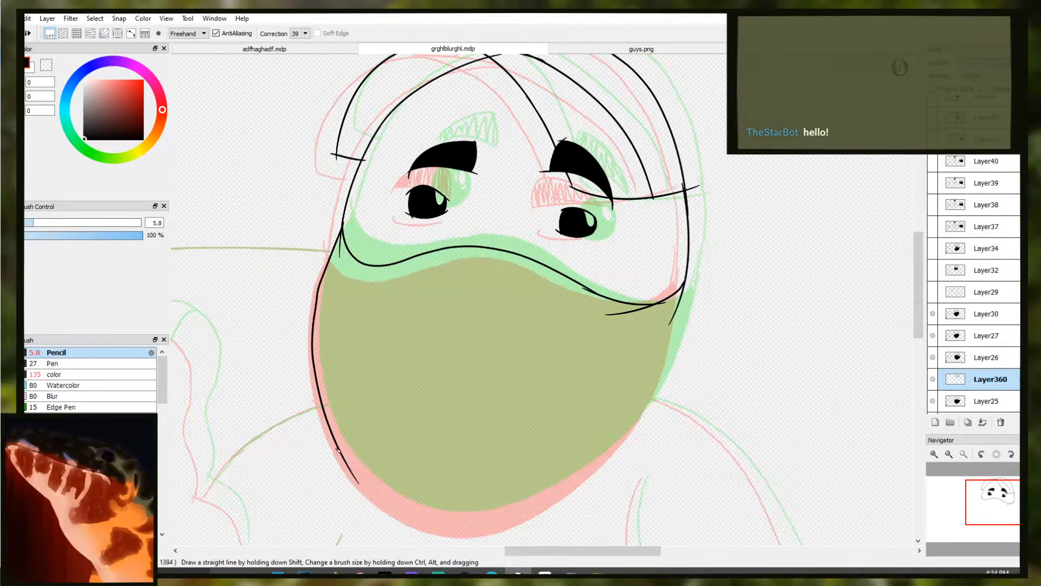
pyautogui.moveTo(342, 459); pyautogui.dragTo(552, 512)
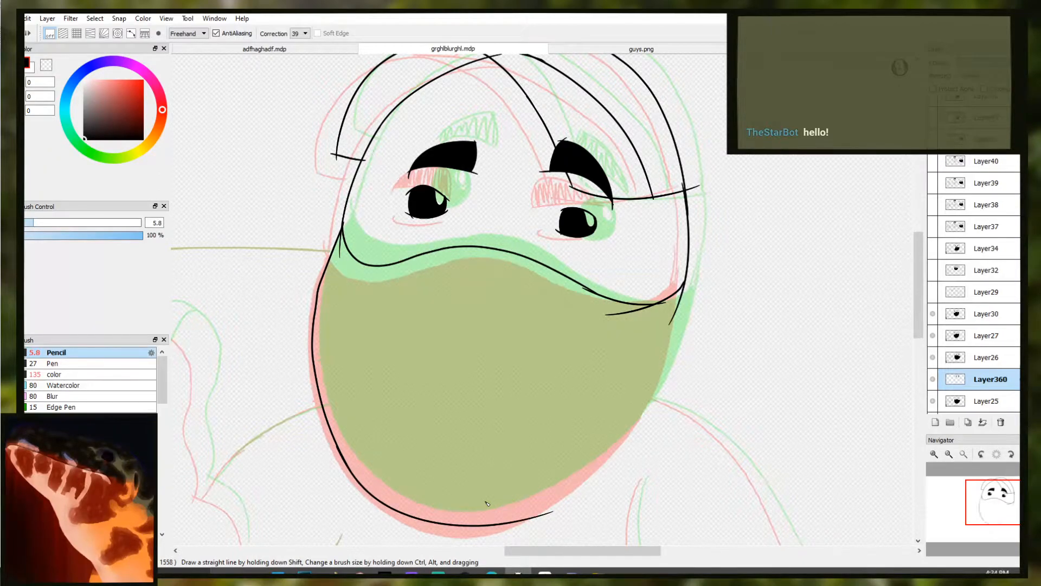
# Redraw the mask's chin line and carry it up along the lower right jaw
pyautogui.press('e')
pyautogui.press('b')
pyautogui.hotkey('ctrl', 'z')
pyautogui.moveTo(471, 531)
pyautogui.mouseDown()
pyautogui.moveTo(561, 500)
pyautogui.moveTo(541, 509)
pyautogui.mouseUp()
pyautogui.hotkey('ctrl', 'z')
pyautogui.moveTo(579, 479); pyautogui.dragTo(649, 376)
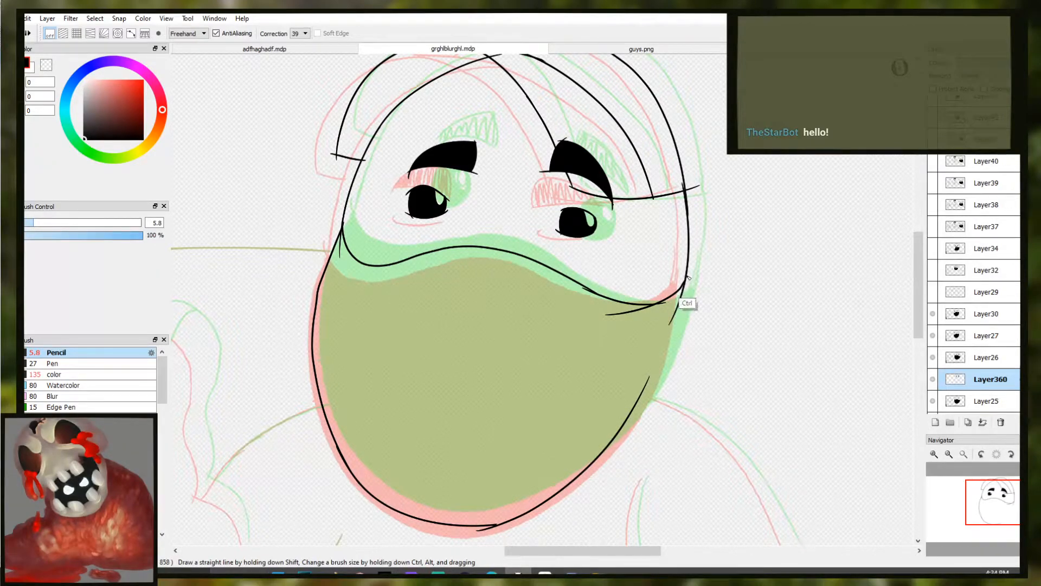
# Draw the mask's right side from its upper corner down to the jaw line, closing the outline
pyautogui.moveTo(684, 280)
pyautogui.mouseDown()
pyautogui.moveTo(609, 465)
pyautogui.moveTo(653, 359)
pyautogui.moveTo(642, 444)
pyautogui.moveTo(621, 472)
pyautogui.moveTo(643, 433)
pyautogui.mouseUp()
pyautogui.press('e')
pyautogui.press('b')
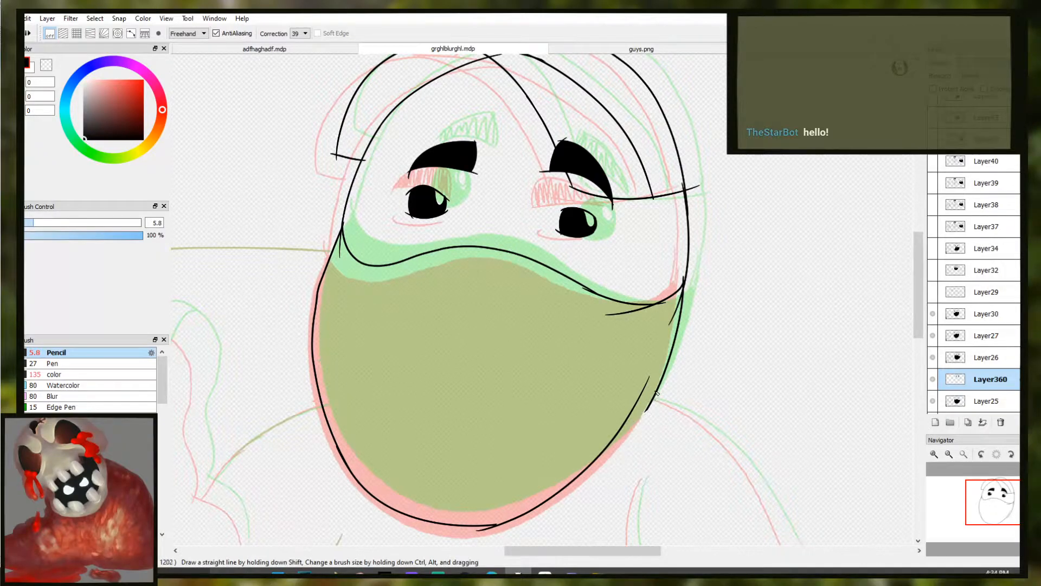
pyautogui.moveTo(648, 405); pyautogui.dragTo(579, 460)
pyautogui.hotkey('ctrl', 'z')
pyautogui.moveTo(648, 408); pyautogui.dragTo(571, 471)
pyautogui.hotkey('ctrl', 'z')
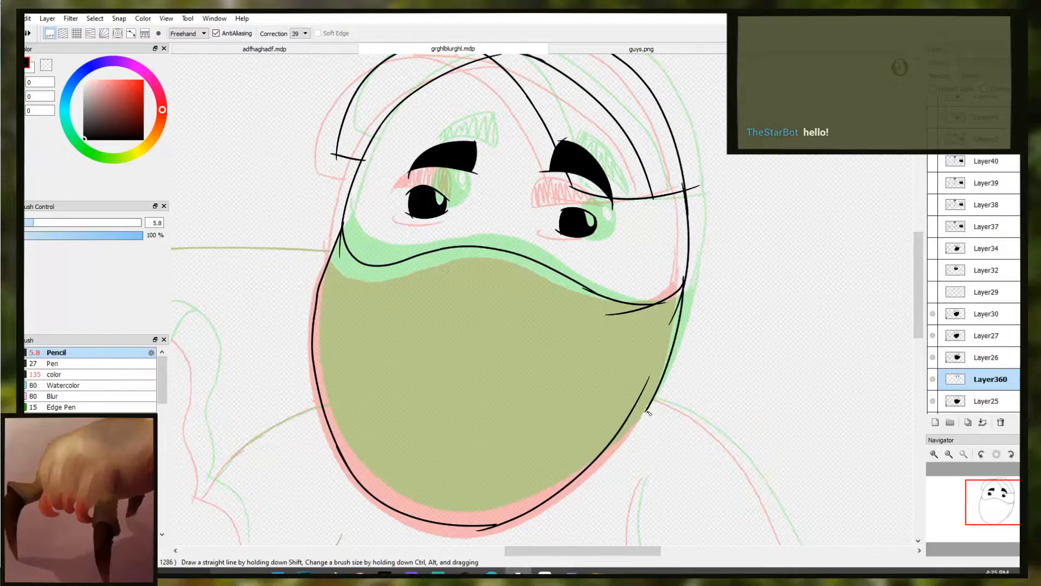
pyautogui.moveTo(650, 408)
pyautogui.mouseDown()
pyautogui.moveTo(609, 456)
pyautogui.moveTo(544, 477)
pyautogui.mouseUp()
# Fill the closed mask shape with black
pyautogui.press('g')
pyautogui.click(506, 401)
pyautogui.press('b')
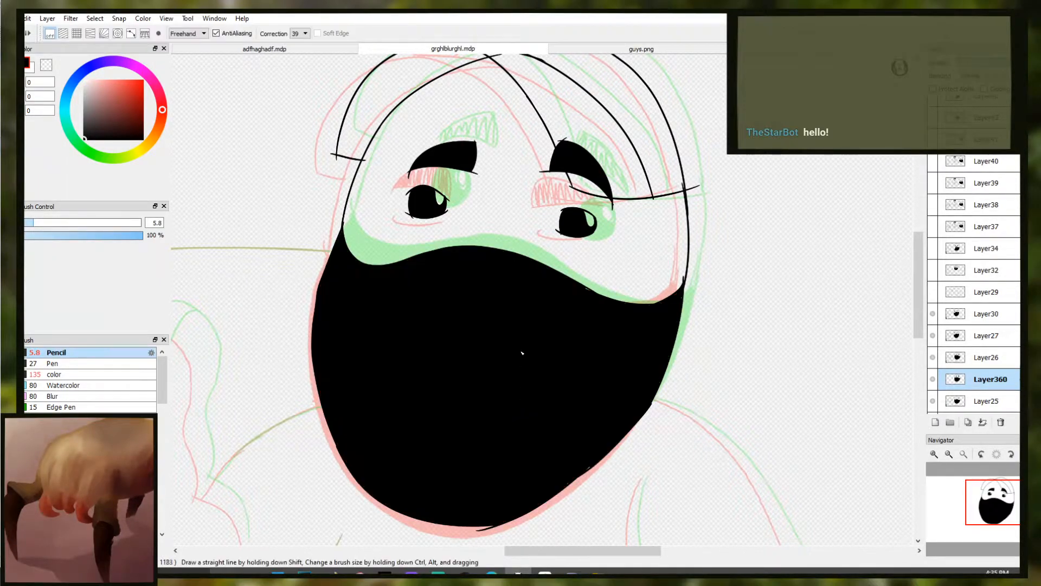
pyautogui.click(102, 375)
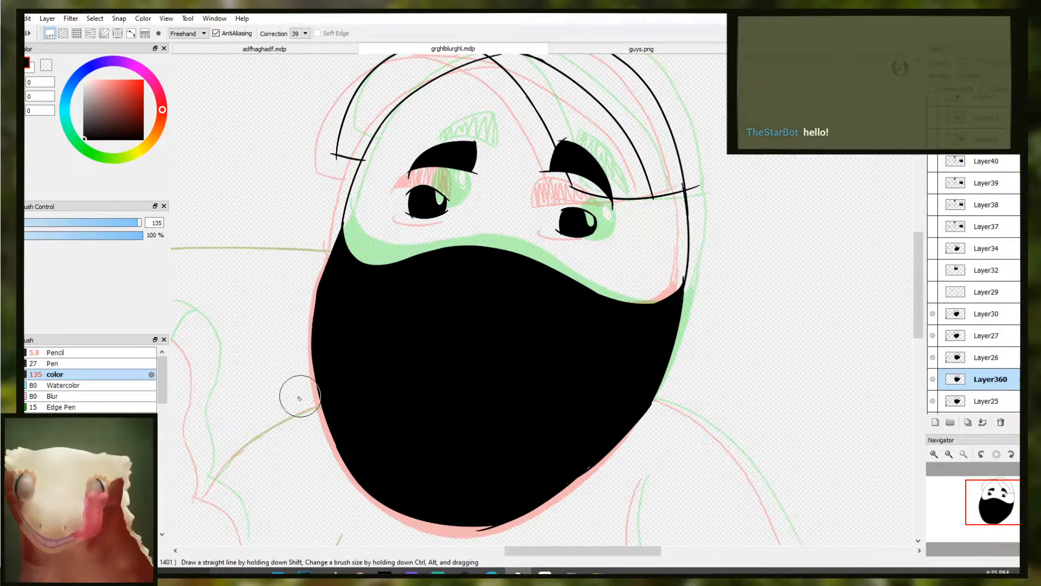
pyautogui.click(140, 353)
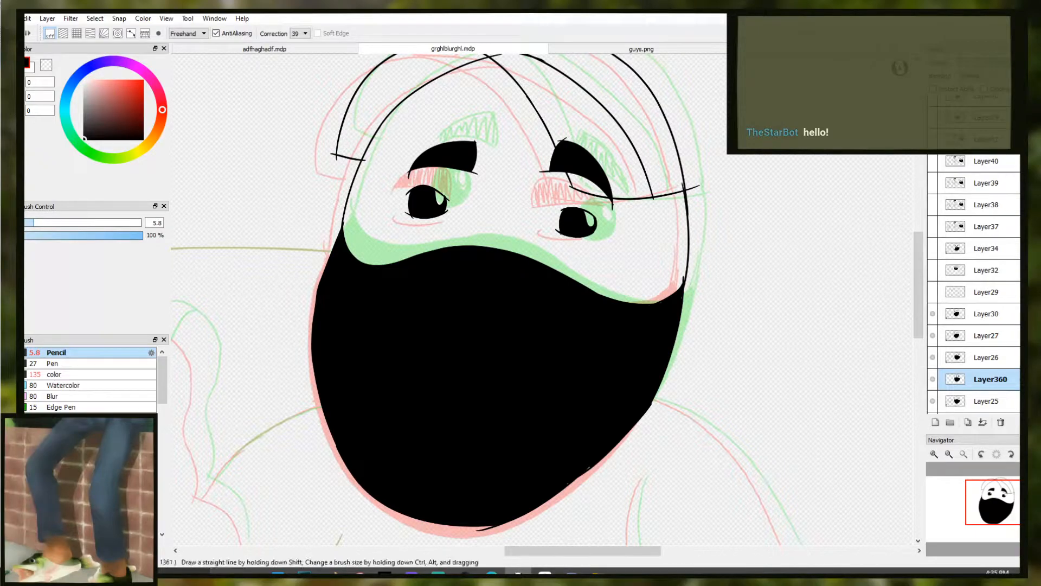
# Draw the raised hand's outer edge from the wrist up to the rounded tip of the first finger
pyautogui.scroll(-3, 577, 344)
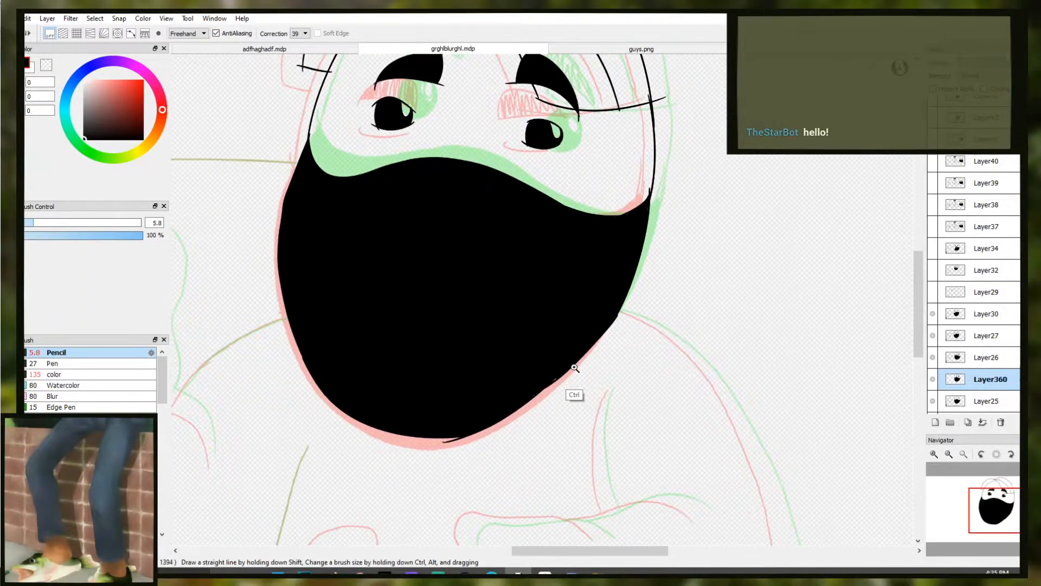
pyautogui.moveTo(574, 376)
pyautogui.mouseDown()
pyautogui.moveTo(564, 284)
pyautogui.moveTo(604, 360)
pyautogui.moveTo(706, 376)
pyautogui.mouseUp()
pyautogui.moveTo(333, 355); pyautogui.dragTo(363, 420)
pyautogui.hotkey('ctrl', 'z')
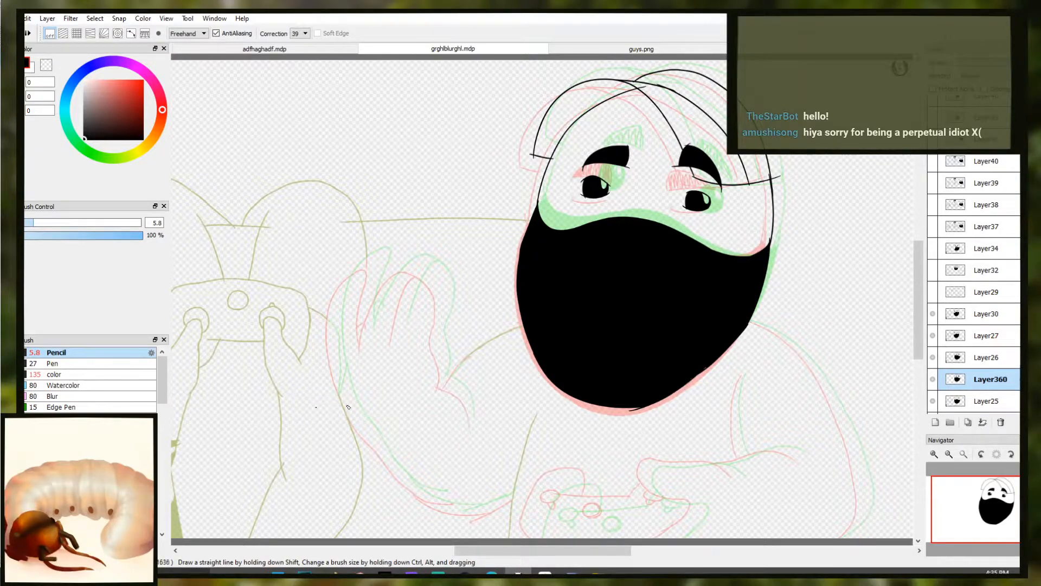
pyautogui.scroll(2, 367, 372)
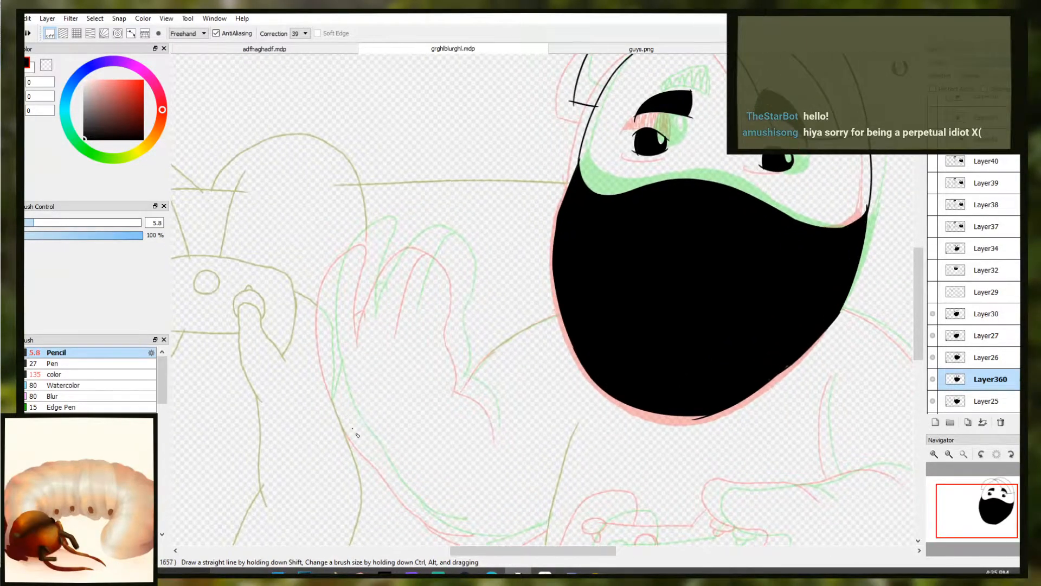
pyautogui.moveTo(371, 442)
pyautogui.mouseDown()
pyautogui.moveTo(343, 291)
pyautogui.moveTo(330, 298)
pyautogui.moveTo(359, 241)
pyautogui.moveTo(333, 343)
pyautogui.moveTo(332, 307)
pyautogui.mouseUp()
pyautogui.hotkey('ctrl', 'z')
pyautogui.hotkey('ctrl', 'z')
pyautogui.hotkey('ctrl', 'z')
pyautogui.hotkey('ctrl', 'z')
pyautogui.hotkey('ctrl', 'z')
pyautogui.moveTo(360, 433)
pyautogui.mouseDown()
pyautogui.moveTo(332, 329)
pyautogui.moveTo(331, 361)
pyautogui.moveTo(332, 276)
pyautogui.mouseUp()
pyautogui.hotkey('ctrl', 'z')
pyautogui.moveTo(362, 434); pyautogui.dragTo(327, 320)
pyautogui.hotkey('ctrl', 'z')
pyautogui.moveTo(368, 448)
pyautogui.mouseDown()
pyautogui.moveTo(326, 291)
pyautogui.moveTo(376, 230)
pyautogui.mouseUp()
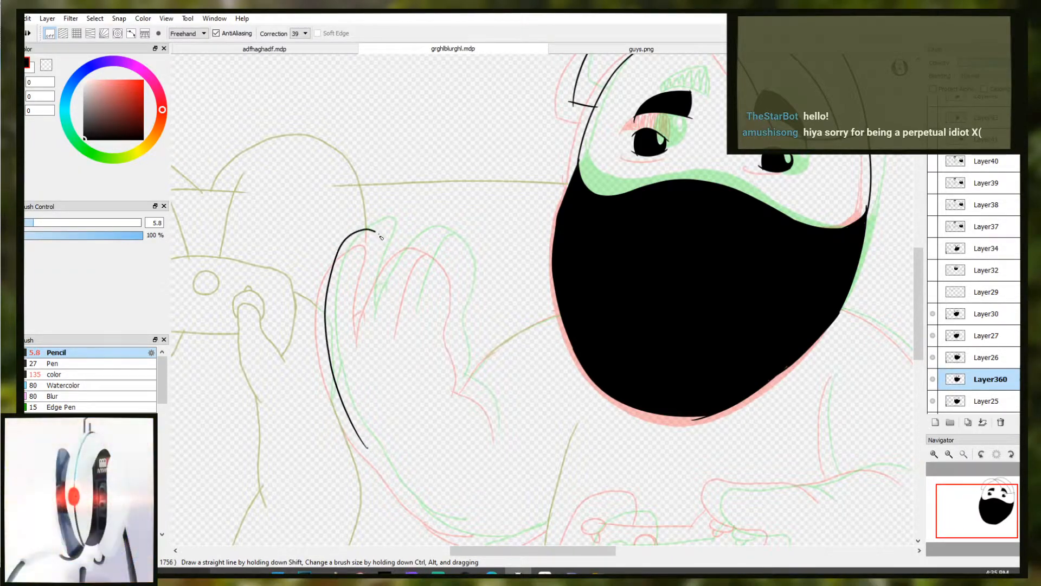
# Round off the first finger's tip and trim the stroke's end at its inner side
pyautogui.keyDown('ctrl'); pyautogui.keyDown('alt'); pyautogui.moveTo(383, 300); pyautogui.dragTo(372, 324); pyautogui.keyUp('alt'); pyautogui.keyUp('ctrl')
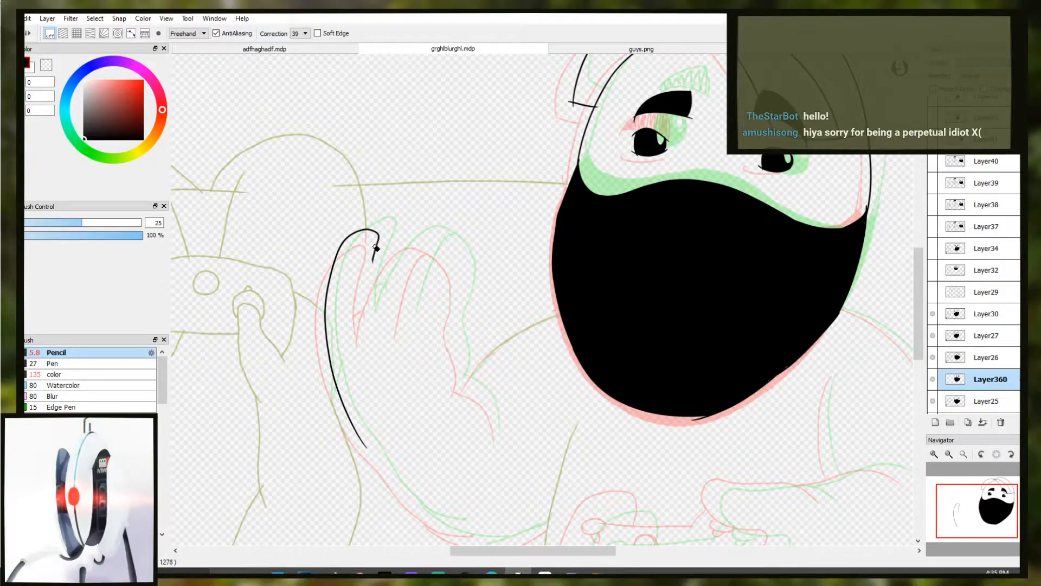
pyautogui.press('b')
pyautogui.moveTo(373, 246); pyautogui.dragTo(364, 287)
pyautogui.hotkey('ctrl', 'z')
pyautogui.hotkey('ctrl', 'z')
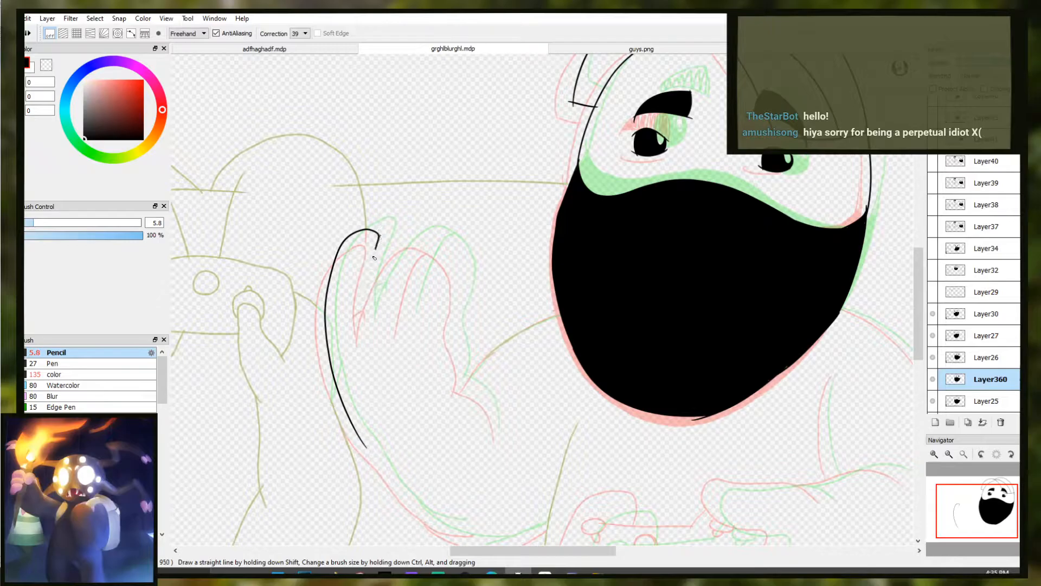
# Draw the first finger's inner edge from the rounded tip down to the gap between the fingers
pyautogui.press('ctrl')
pyautogui.moveTo(373, 257); pyautogui.dragTo(360, 333)
pyautogui.hotkey('ctrl', 'z')
pyautogui.press('ctrl')
pyautogui.moveTo(378, 235); pyautogui.dragTo(364, 293)
pyautogui.hotkey('ctrl', 'z')
pyautogui.moveTo(378, 236); pyautogui.dragTo(371, 320)
pyautogui.hotkey('ctrl', 'z')
pyautogui.moveTo(378, 236); pyautogui.dragTo(370, 325)
pyautogui.moveTo(370, 287); pyautogui.dragTo(366, 325)
pyautogui.hotkey('ctrl', 'z')
pyautogui.hotkey('ctrl', 'z')
pyautogui.hotkey('ctrl', 'z')
# Draw the remaining fingers as one arch, continuing down the hand's inner edge to the wrist crease and a short curve below it
pyautogui.moveTo(375, 300); pyautogui.dragTo(367, 339)
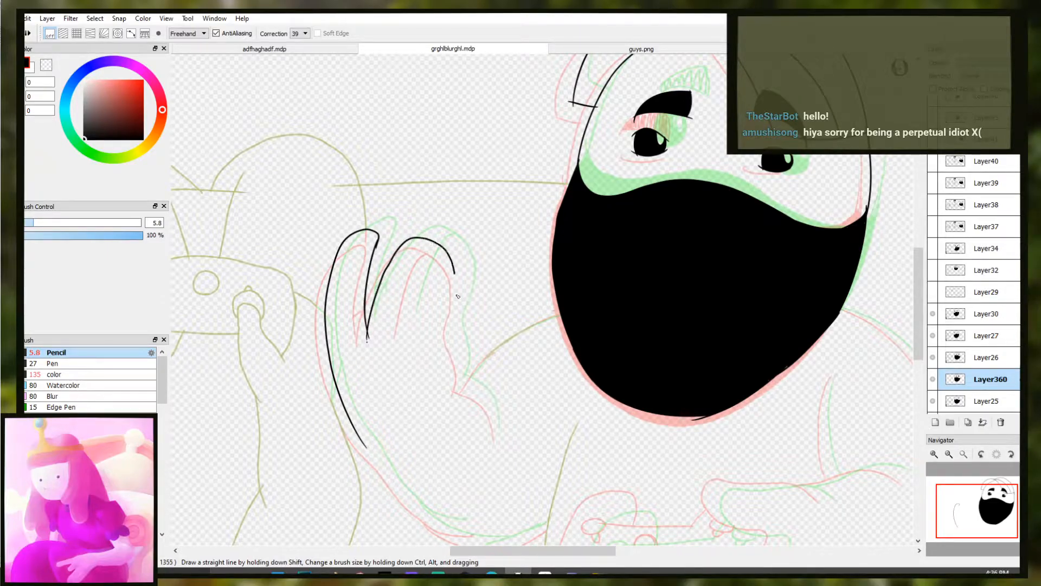
pyautogui.moveTo(456, 304); pyautogui.dragTo(458, 312)
pyautogui.press('b')
pyautogui.moveTo(456, 272); pyautogui.dragTo(450, 258)
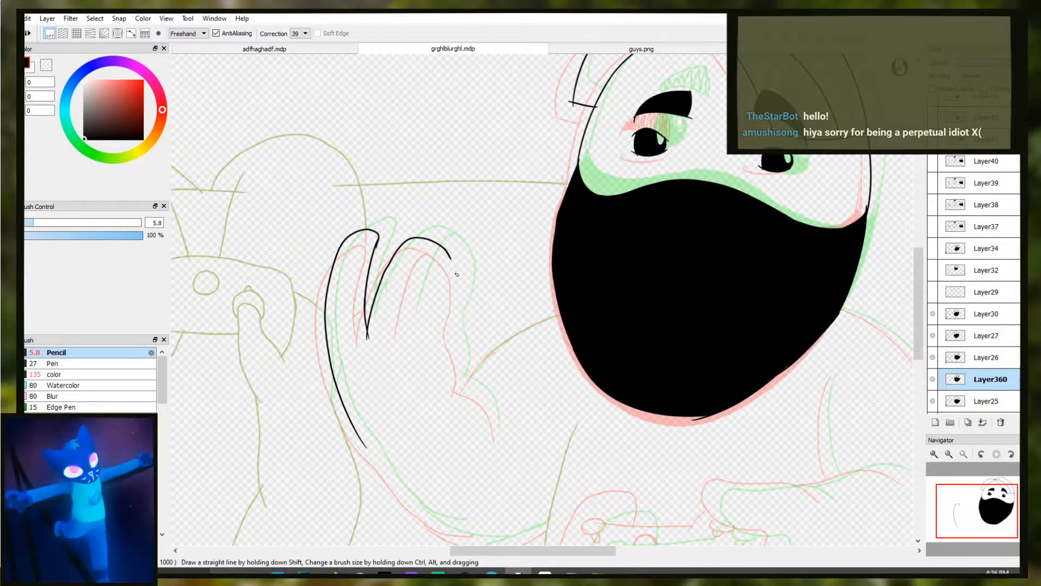
pyautogui.hotkey('ctrl', 'z')
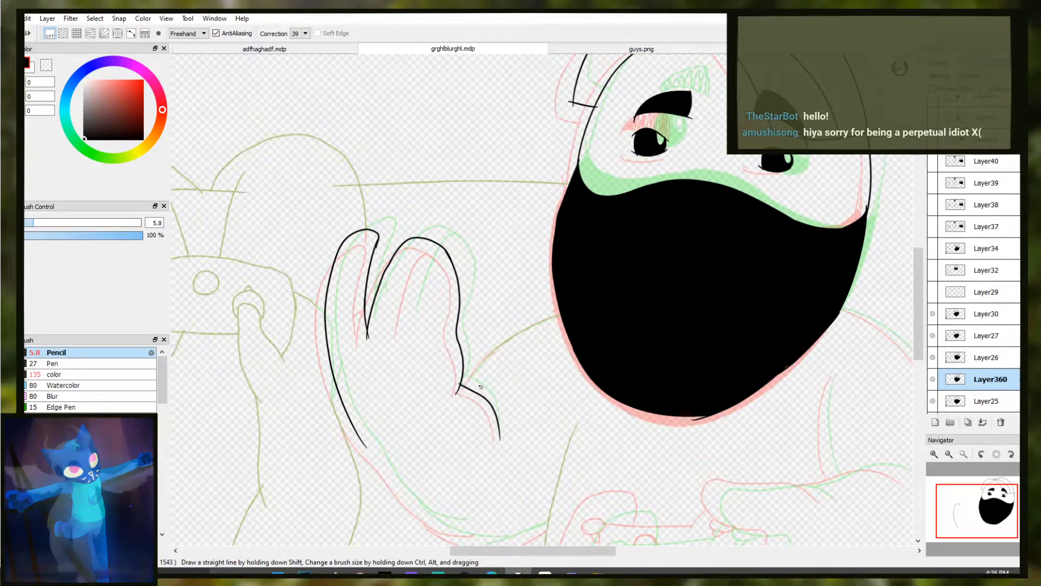
pyautogui.moveTo(460, 386)
pyautogui.mouseDown()
pyautogui.moveTo(612, 319)
pyautogui.moveTo(449, 399)
pyautogui.mouseUp()
pyautogui.hotkey('ctrl', 'z')
pyautogui.hotkey('ctrl', 'z')
# Draw the shoulder line from the mask's lower left edge down to the crease beside the hand
pyautogui.moveTo(562, 313)
pyautogui.mouseDown()
pyautogui.moveTo(490, 366)
pyautogui.moveTo(499, 359)
pyautogui.moveTo(482, 353)
pyautogui.moveTo(494, 360)
pyautogui.moveTo(453, 412)
pyautogui.moveTo(458, 426)
pyautogui.mouseUp()
pyautogui.hotkey('ctrl', 'z')
pyautogui.hotkey('ctrl', 'z')
pyautogui.hotkey('ctrl', 'z')
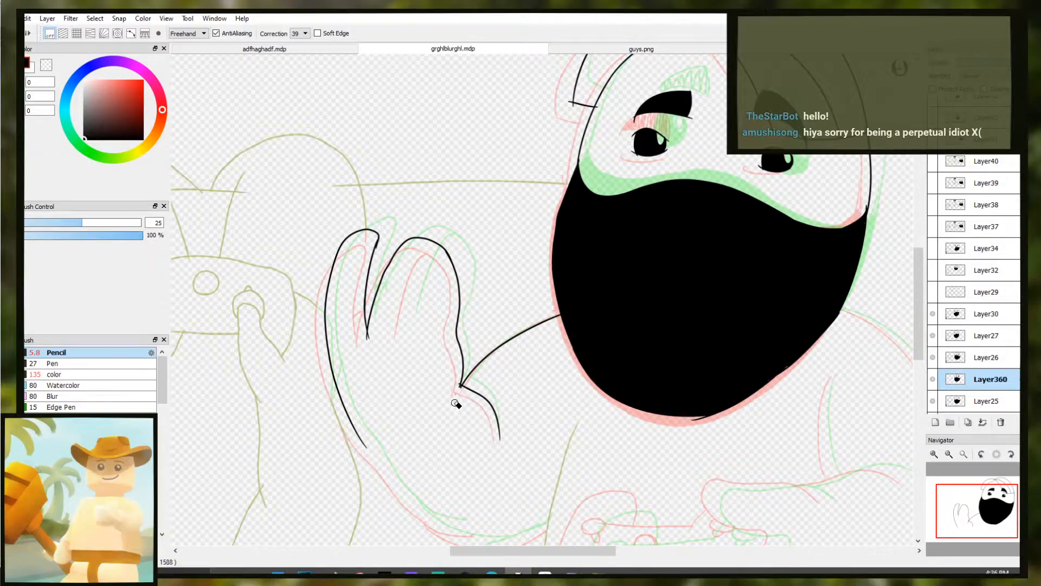
# Continue the hand's outer edge into a long curve down the forearm to the elbow
pyautogui.moveTo(458, 396); pyautogui.dragTo(455, 459)
pyautogui.scroll(-3, 414, 353)
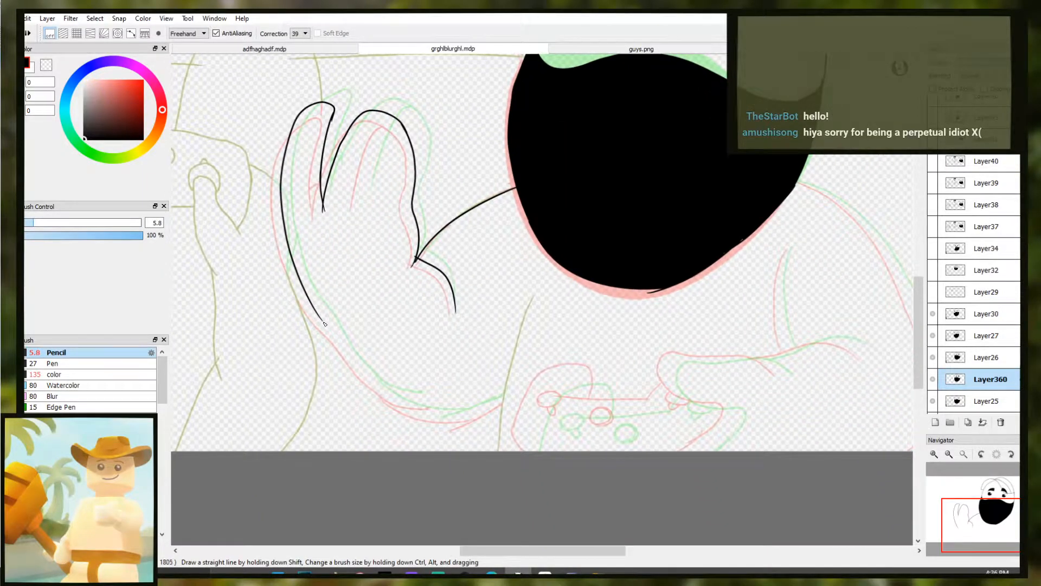
pyautogui.moveTo(315, 309)
pyautogui.mouseDown()
pyautogui.moveTo(384, 394)
pyautogui.moveTo(374, 374)
pyautogui.moveTo(410, 407)
pyautogui.moveTo(337, 356)
pyautogui.moveTo(418, 410)
pyautogui.mouseUp()
pyautogui.hotkey('ctrl', 'z')
pyautogui.hotkey('ctrl', 'z')
pyautogui.hotkey('ctrl', 'z')
pyautogui.hotkey('ctrl', 'z')
pyautogui.hotkey('ctrl', 'z')
pyautogui.hotkey('ctrl', 'z')
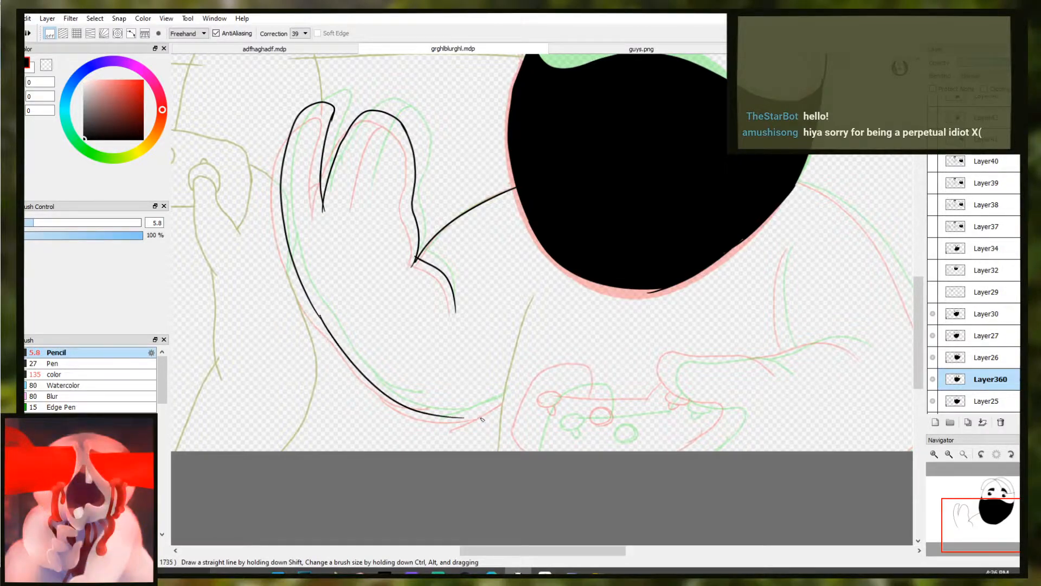
# Curve the forearm's outline around the elbow and up to the torso line
pyautogui.moveTo(436, 419); pyautogui.dragTo(482, 414)
pyautogui.hotkey('ctrl', 'z')
pyautogui.hotkey('ctrl', 'z')
pyautogui.moveTo(406, 409); pyautogui.dragTo(509, 402)
pyautogui.hotkey('ctrl', 'z')
pyautogui.hotkey('ctrl', 'z')
pyautogui.moveTo(440, 418)
pyautogui.mouseDown()
pyautogui.moveTo(519, 382)
pyautogui.moveTo(407, 412)
pyautogui.mouseUp()
pyautogui.moveTo(580, 405)
pyautogui.mouseDown()
pyautogui.moveTo(571, 383)
pyautogui.moveTo(507, 423)
pyautogui.mouseUp()
pyautogui.hotkey('ctrl', 'z')
pyautogui.hotkey('ctrl', 'z')
pyautogui.moveTo(406, 458)
pyautogui.mouseDown()
pyautogui.moveTo(468, 445)
pyautogui.moveTo(413, 461)
pyautogui.mouseUp()
pyautogui.hotkey('ctrl', 'z')
pyautogui.moveTo(471, 440); pyautogui.dragTo(400, 455)
pyautogui.hotkey('ctrl', 'z')
pyautogui.hotkey('ctrl', 'z')
# Erase the stray line end beneath the elbow's curve
pyautogui.press('e')
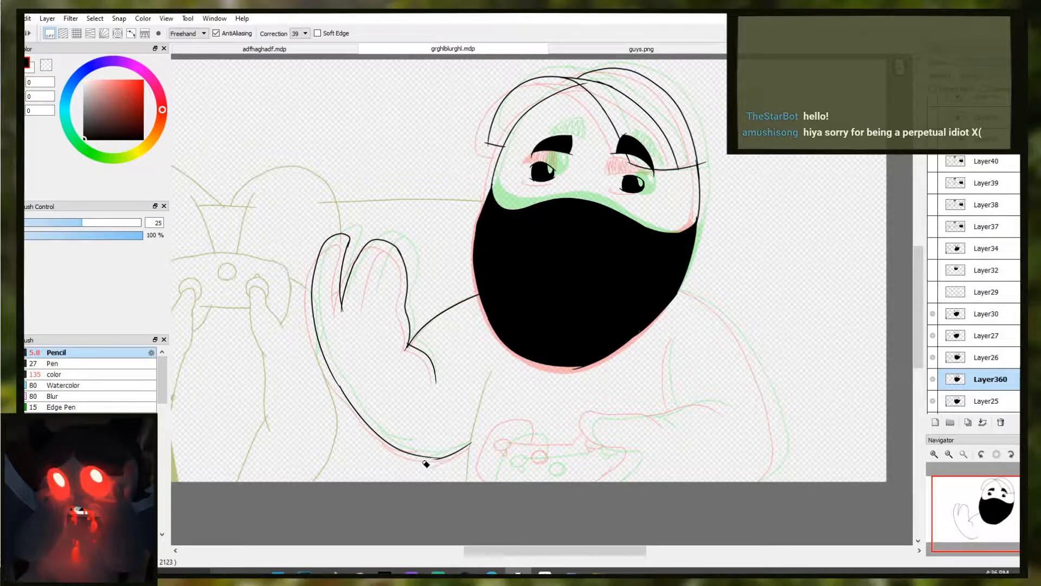
pyautogui.press('b')
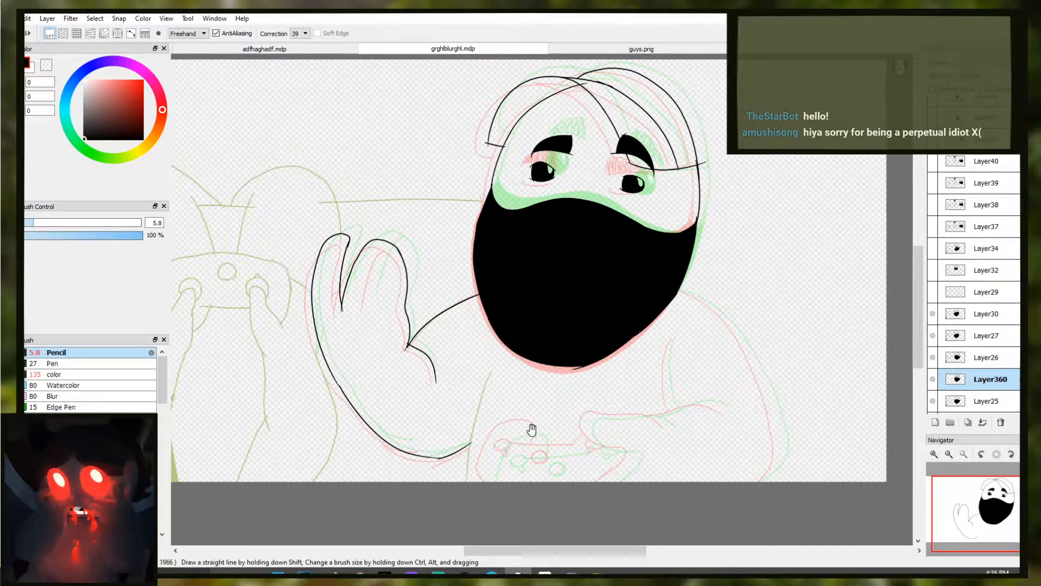
pyautogui.moveTo(659, 426); pyautogui.dragTo(608, 406)
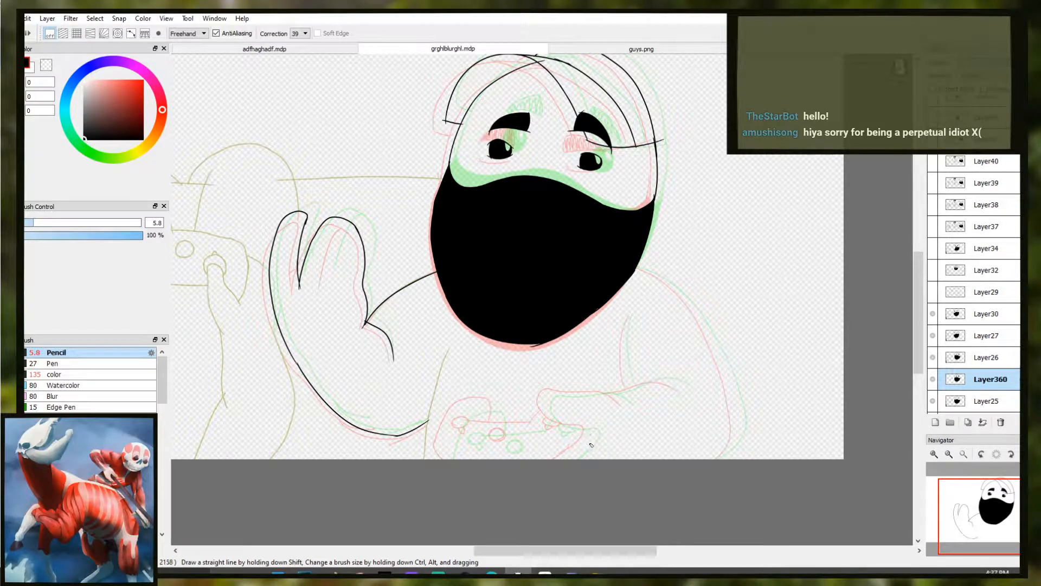
# Draw the shoulder and outer arm line from the mask's lower right edge down to beside the controller hand, between the neighbouring frames' lines
pyautogui.scroll(1, 603, 451)
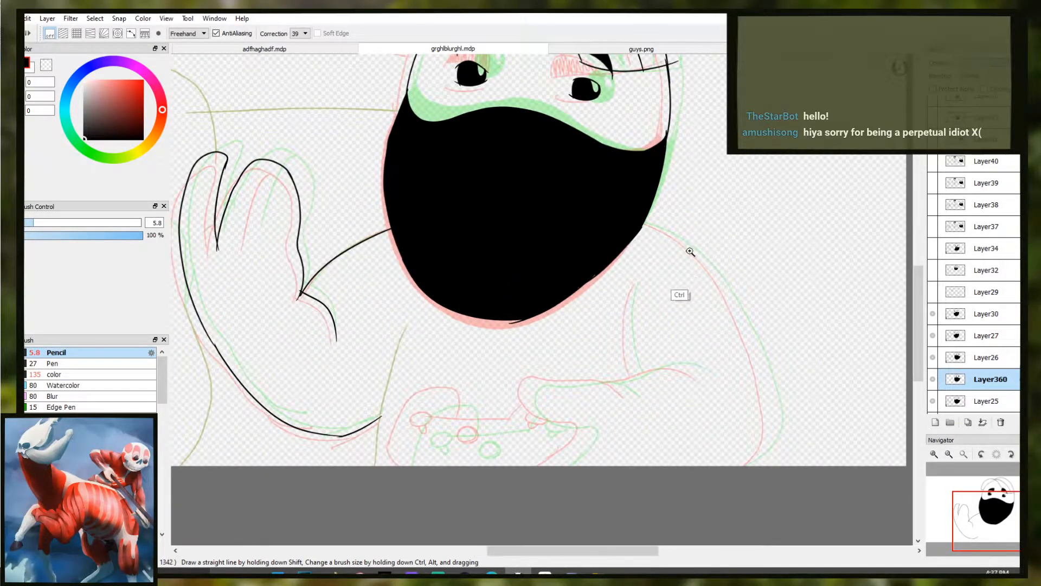
pyautogui.scroll(2, 695, 248)
pyautogui.moveTo(662, 284); pyautogui.dragTo(619, 238)
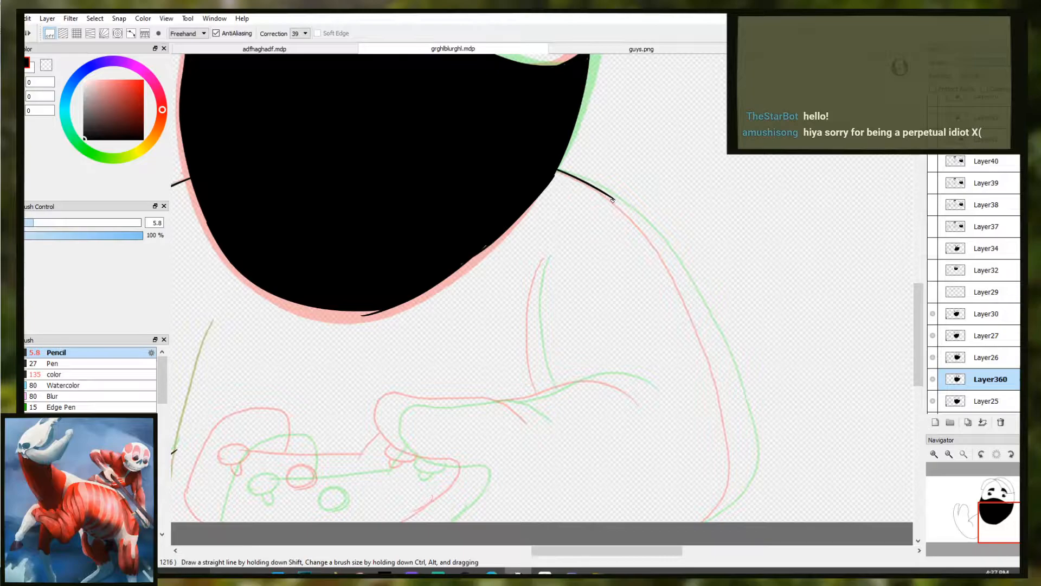
pyautogui.hotkey('ctrl', 'z')
pyautogui.moveTo(558, 171)
pyautogui.mouseDown()
pyautogui.moveTo(627, 202)
pyautogui.moveTo(659, 237)
pyautogui.mouseUp()
pyautogui.hotkey('ctrl', 'z')
pyautogui.hotkey('ctrl', 'z')
pyautogui.hotkey('ctrl', 'z')
pyautogui.hotkey('ctrl', 'z')
pyautogui.hotkey('ctrl', 'z')
pyautogui.moveTo(552, 171)
pyautogui.mouseDown()
pyautogui.moveTo(617, 198)
pyautogui.moveTo(705, 318)
pyautogui.mouseUp()
pyautogui.moveTo(742, 436)
pyautogui.mouseDown()
pyautogui.moveTo(661, 557)
pyautogui.moveTo(727, 469)
pyautogui.moveTo(725, 511)
pyautogui.mouseUp()
# Redraw the lower end of the outer arm line so it curves inward to the canvas's bottom edge
pyautogui.press('e')
pyautogui.press('n')
pyautogui.hotkey('ctrl', 'z')
pyautogui.press('b')
pyautogui.hotkey('ctrl', 'z')
pyautogui.hotkey('ctrl', 'z')
pyautogui.moveTo(739, 480); pyautogui.dragTo(716, 515)
pyautogui.hotkey('ctrl', 'z')
pyautogui.moveTo(738, 478)
pyautogui.mouseDown()
pyautogui.moveTo(727, 510)
pyautogui.moveTo(697, 522)
pyautogui.mouseUp()
pyautogui.hotkey('ctrl', 'z')
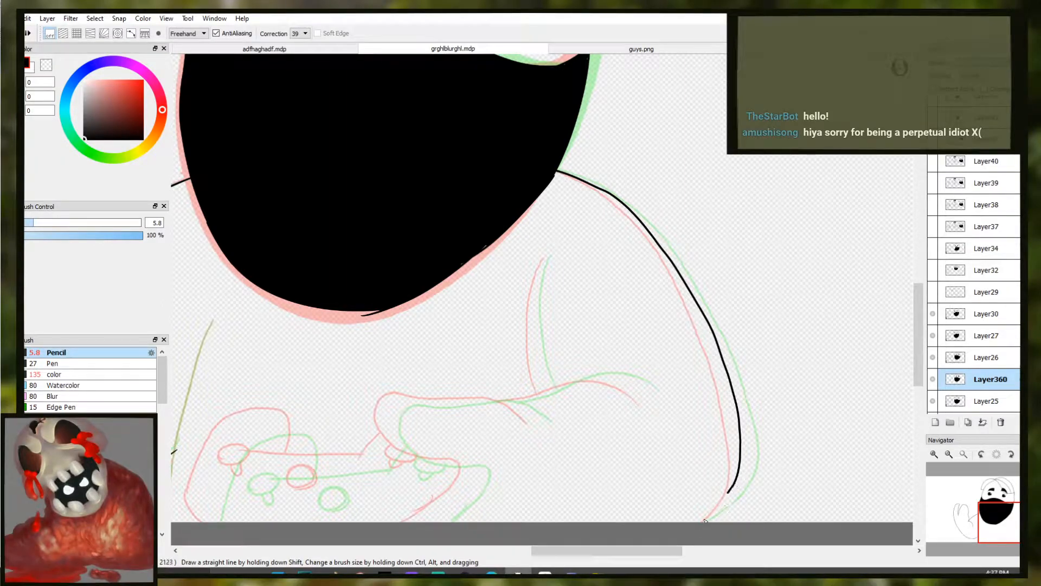
pyautogui.hotkey('ctrl', 'z')
pyautogui.moveTo(736, 481); pyautogui.dragTo(717, 508)
pyautogui.scroll(-4, 667, 517)
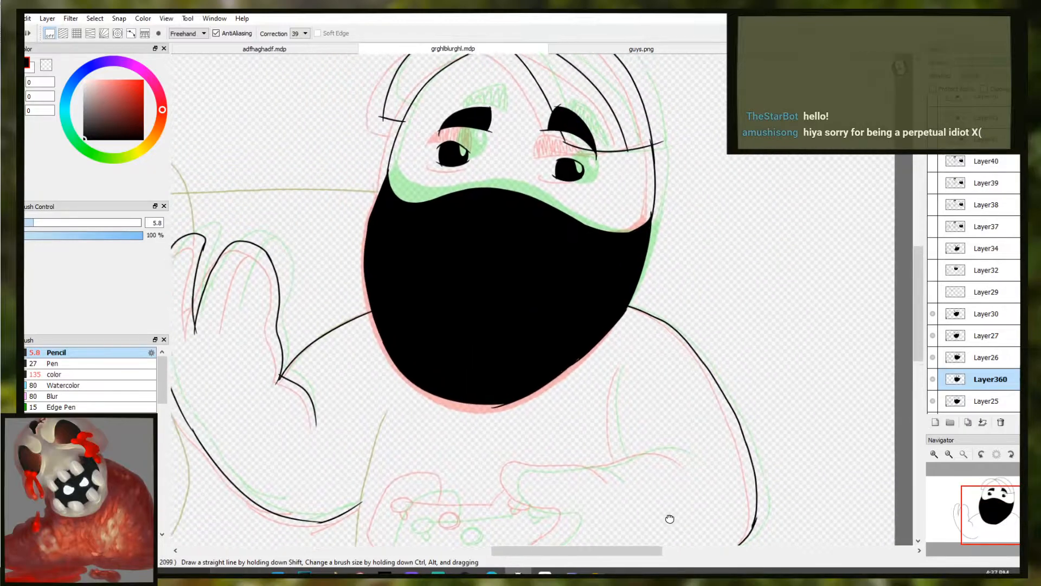
# Draw the inner finger line on the raised hand, from the second finger's rounded tip down into the palm
pyautogui.moveTo(721, 515); pyautogui.dragTo(749, 515)
pyautogui.moveTo(411, 377); pyautogui.dragTo(486, 326)
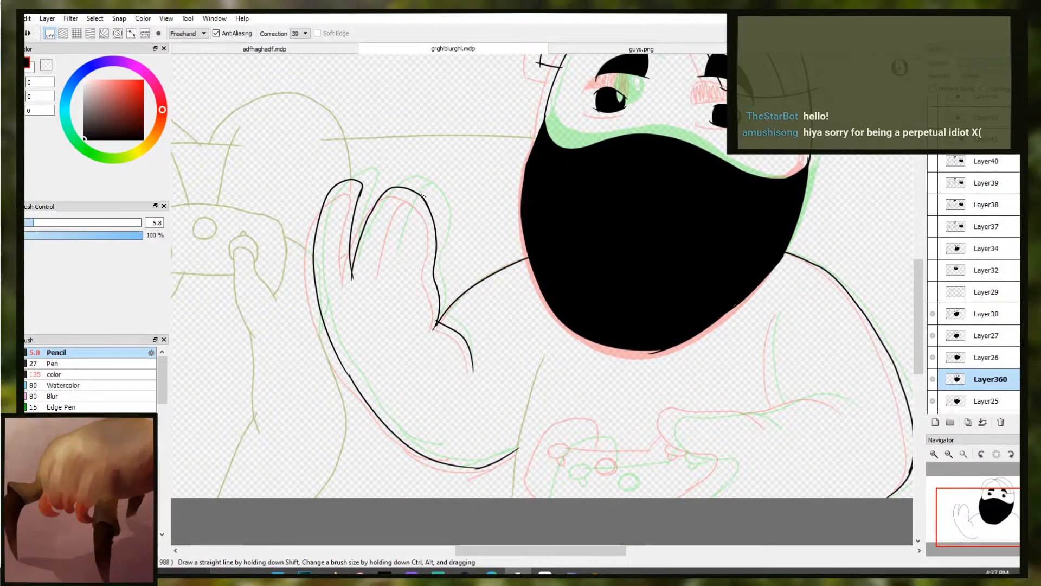
pyautogui.moveTo(420, 194); pyautogui.dragTo(396, 263)
pyautogui.hotkey('ctrl', 'z')
pyautogui.moveTo(420, 194); pyautogui.dragTo(395, 248)
pyautogui.moveTo(408, 213); pyautogui.dragTo(392, 280)
pyautogui.hotkey('ctrl', 'z')
pyautogui.moveTo(392, 273); pyautogui.dragTo(408, 200)
pyautogui.hotkey('ctrl', 'z')
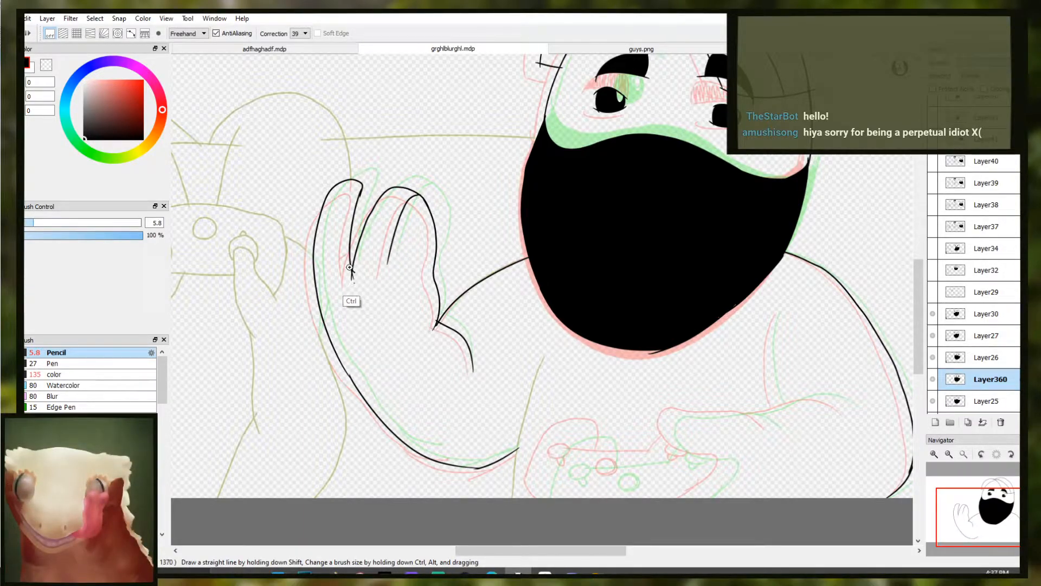
# Draw the short connecting line between the raised hand's first and second fingers near the base of their gap
pyautogui.scroll(2, 347, 282)
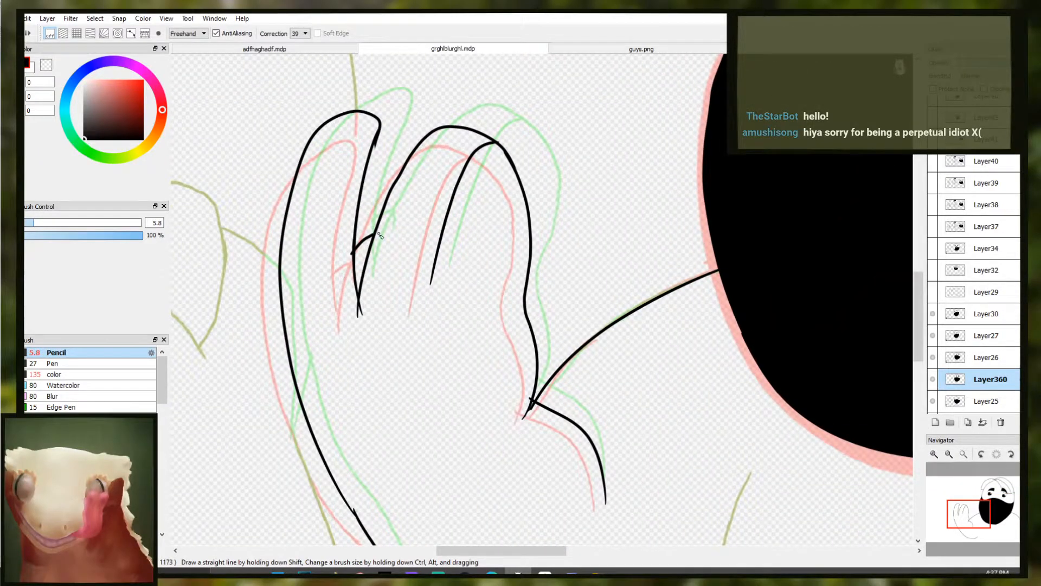
pyautogui.scroll(-3, 434, 246)
pyautogui.moveTo(510, 334); pyautogui.dragTo(511, 327)
pyautogui.scroll(2, 486, 194)
pyautogui.press('e')
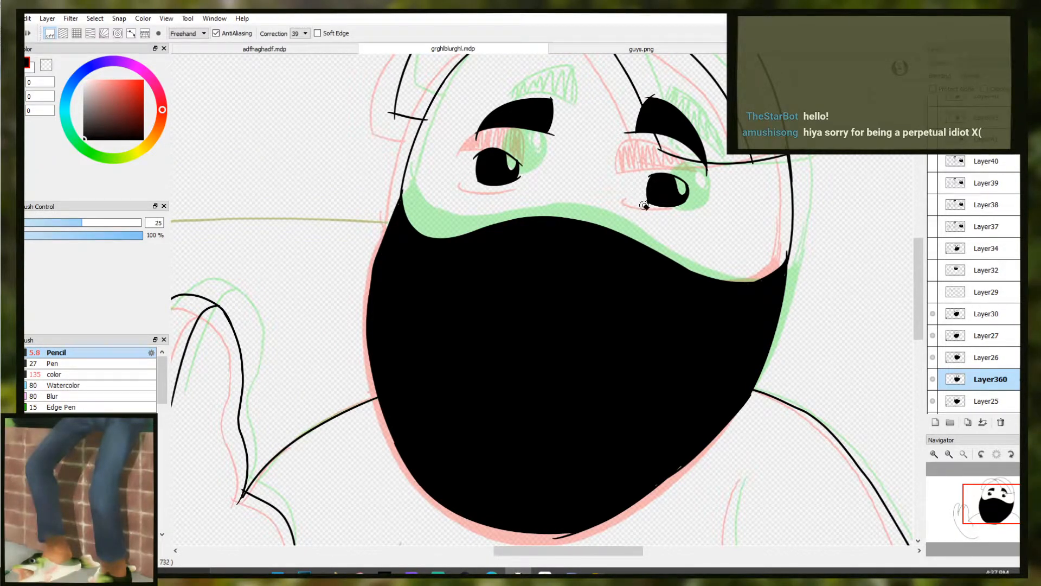
pyautogui.press('v')
pyautogui.press('b')
# Draw the controller hand's upper edge from the wrist crease around the thumb, and trim the line's end
pyautogui.scroll(-2, 558, 407)
pyautogui.moveTo(556, 405); pyautogui.dragTo(544, 285)
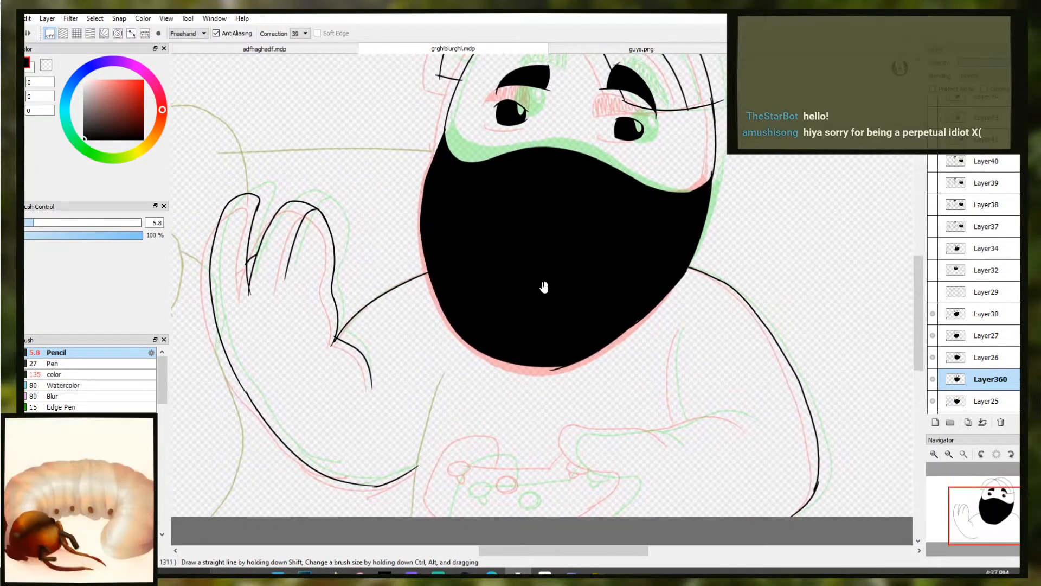
pyautogui.hotkey('ctrl', 'z')
pyautogui.moveTo(676, 447); pyautogui.dragTo(656, 434)
pyautogui.hotkey('ctrl', 'z')
pyautogui.hotkey('ctrl', 'z')
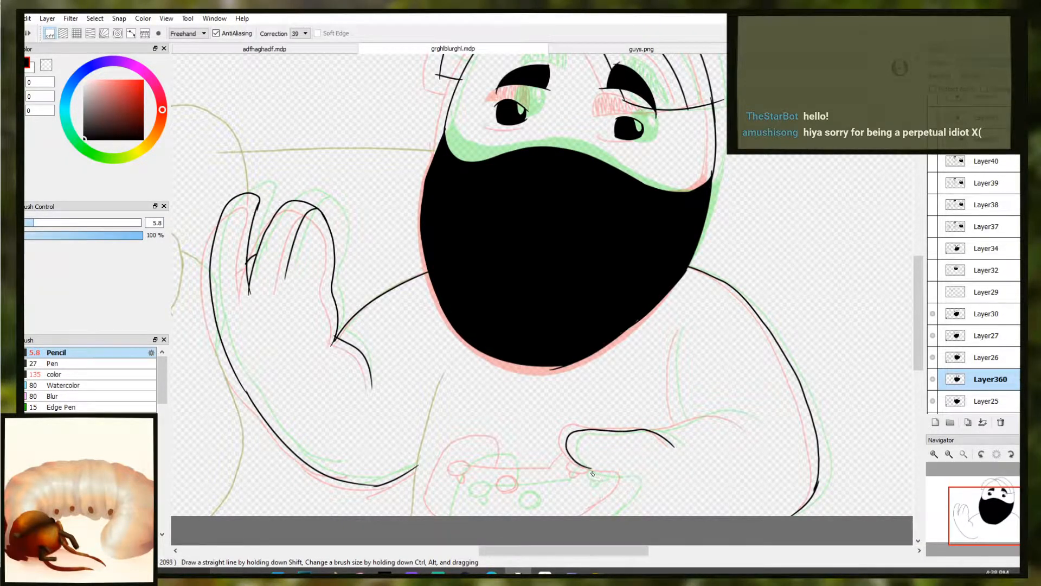
pyautogui.press('e')
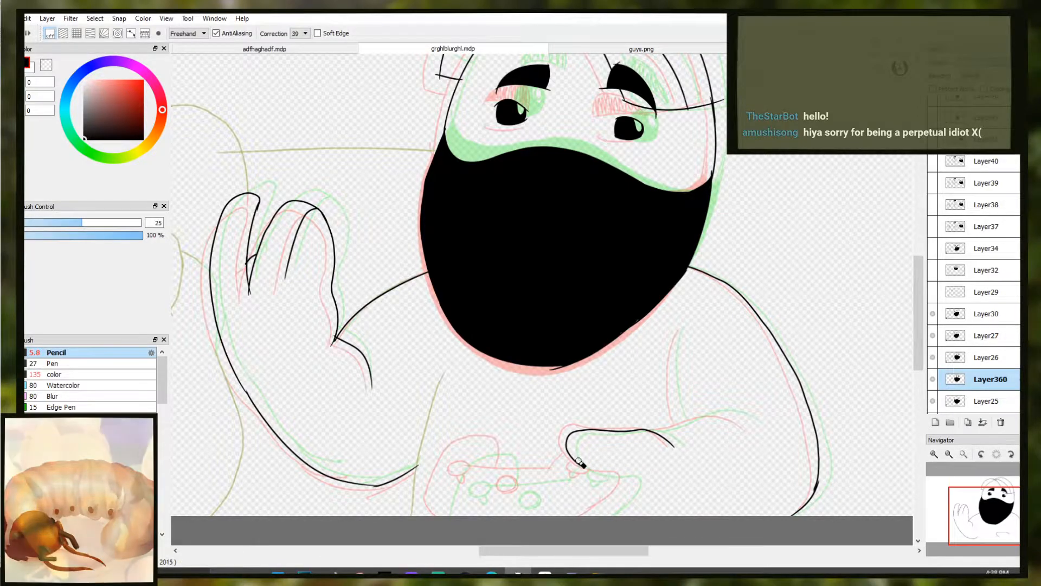
pyautogui.press('b')
# Continue the thumb's underside into the controller hand's outer curve, down to the canvas's bottom edge
pyautogui.moveTo(574, 460); pyautogui.dragTo(615, 476)
pyautogui.hotkey('ctrl', 'z')
pyautogui.hotkey('ctrl', 'z')
pyautogui.hotkey('ctrl', 'z')
pyautogui.hotkey('ctrl', 'z')
pyautogui.hotkey('ctrl', 'z')
pyautogui.hotkey('ctrl', 'z')
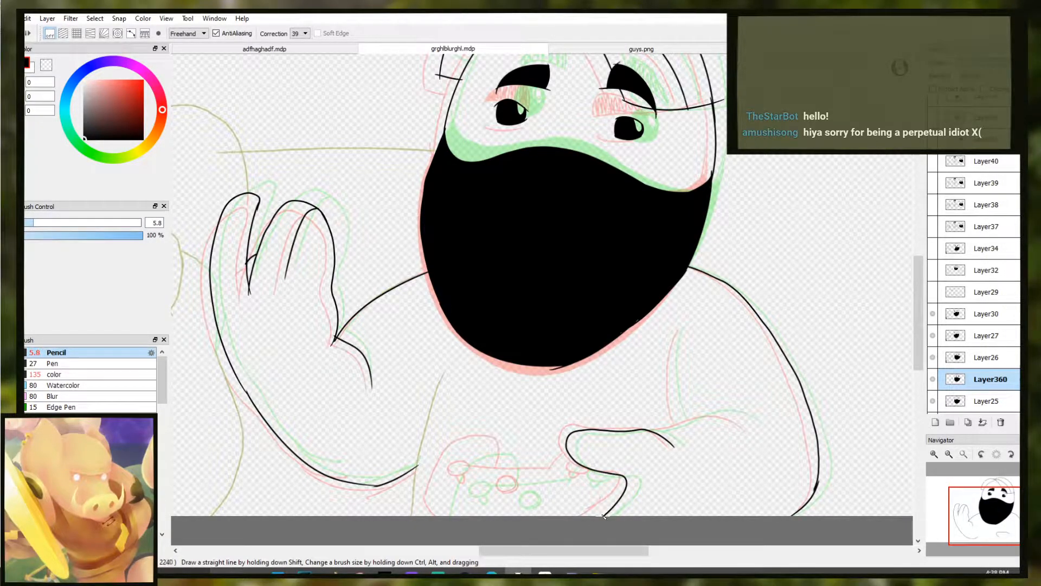
# Erase and redraw the lower end of the controller hand's curve at the canvas's bottom edge
pyautogui.press('e')
pyautogui.moveTo(597, 519); pyautogui.dragTo(625, 495)
pyautogui.press('b')
pyautogui.hotkey('ctrl', 'z')
pyautogui.hotkey('ctrl', 'z')
pyautogui.hotkey('ctrl', 'z')
pyautogui.hotkey('ctrl', 'z')
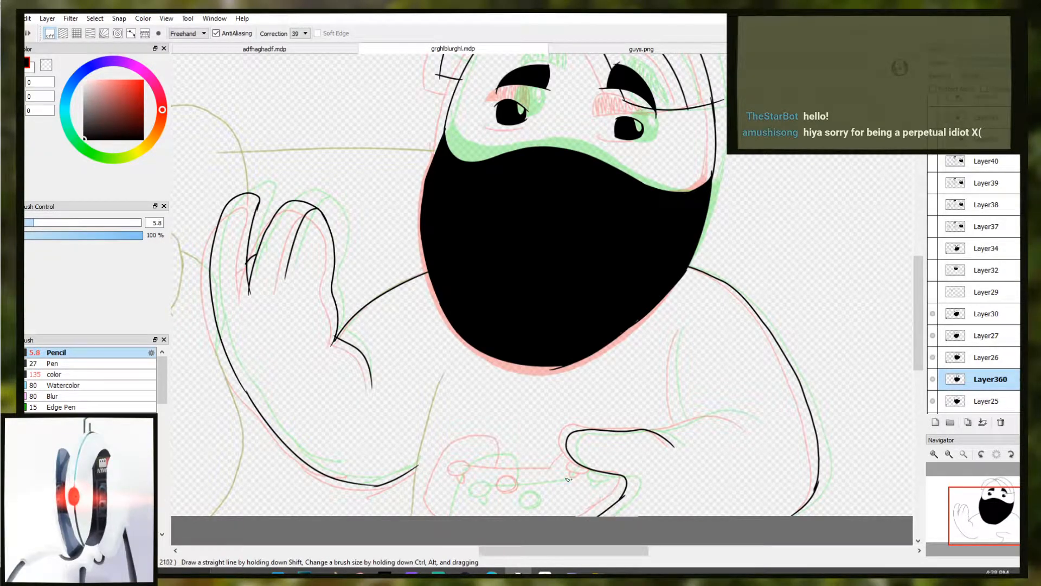
# Draw the game controller below the mask, with its left-side curve, top edge, round button and both thumbsticks
pyautogui.scroll(-4, 471, 504)
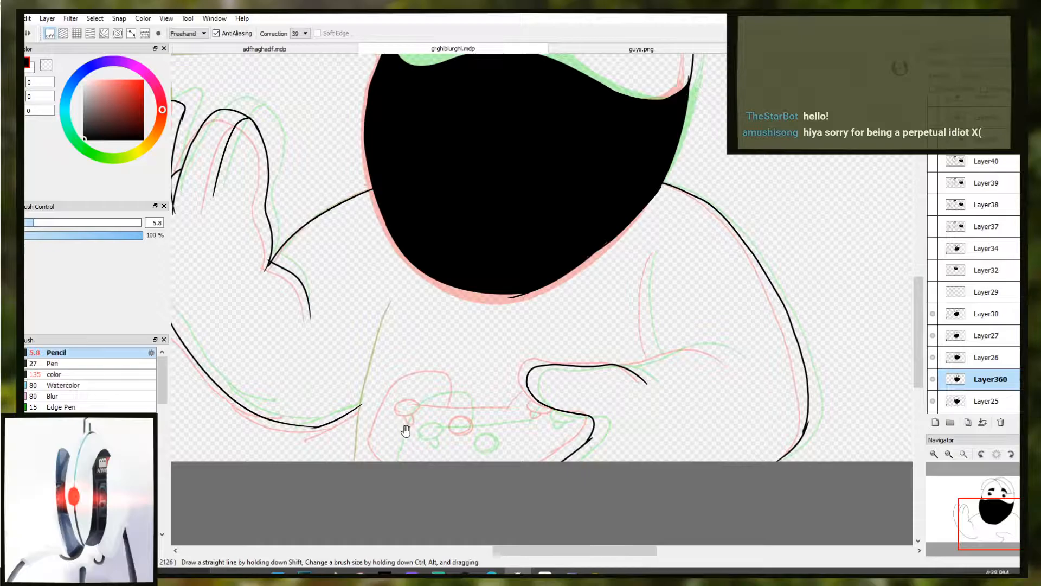
pyautogui.moveTo(440, 385)
pyautogui.mouseDown()
pyautogui.moveTo(463, 416)
pyautogui.moveTo(412, 418)
pyautogui.moveTo(428, 433)
pyautogui.mouseUp()
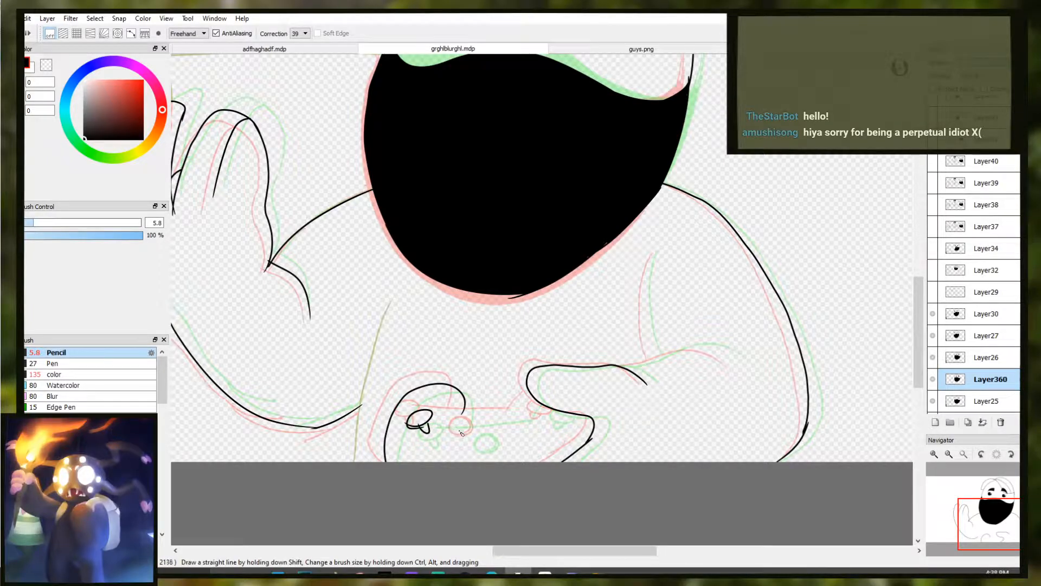
pyautogui.moveTo(449, 415); pyautogui.dragTo(485, 414)
pyautogui.moveTo(530, 398); pyautogui.dragTo(518, 421)
pyautogui.hotkey('ctrl', 'z')
pyautogui.hotkey('ctrl', 'z')
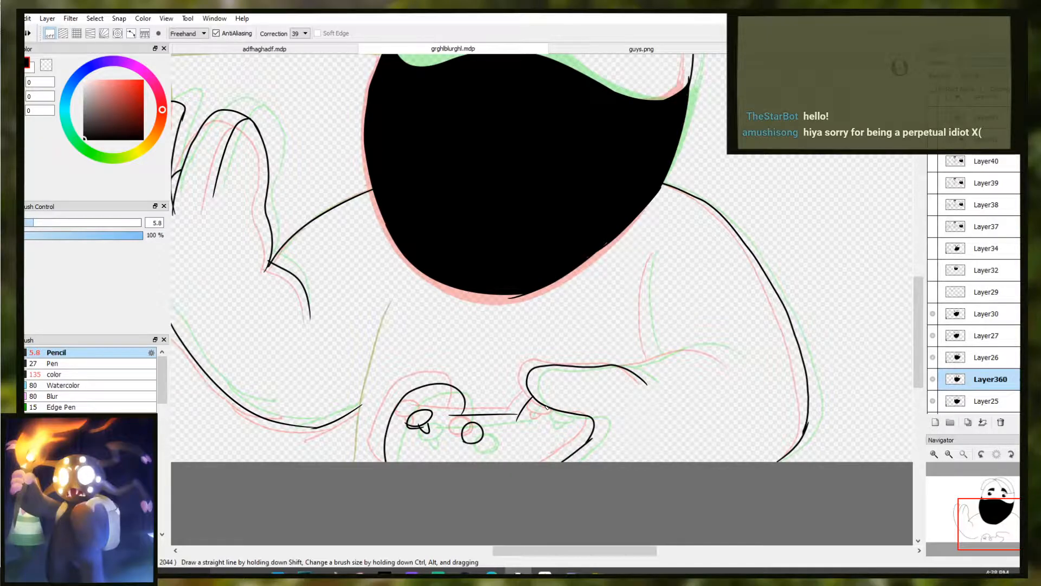
pyautogui.moveTo(546, 415); pyautogui.dragTo(545, 421)
pyautogui.hotkey('ctrl', 'z')
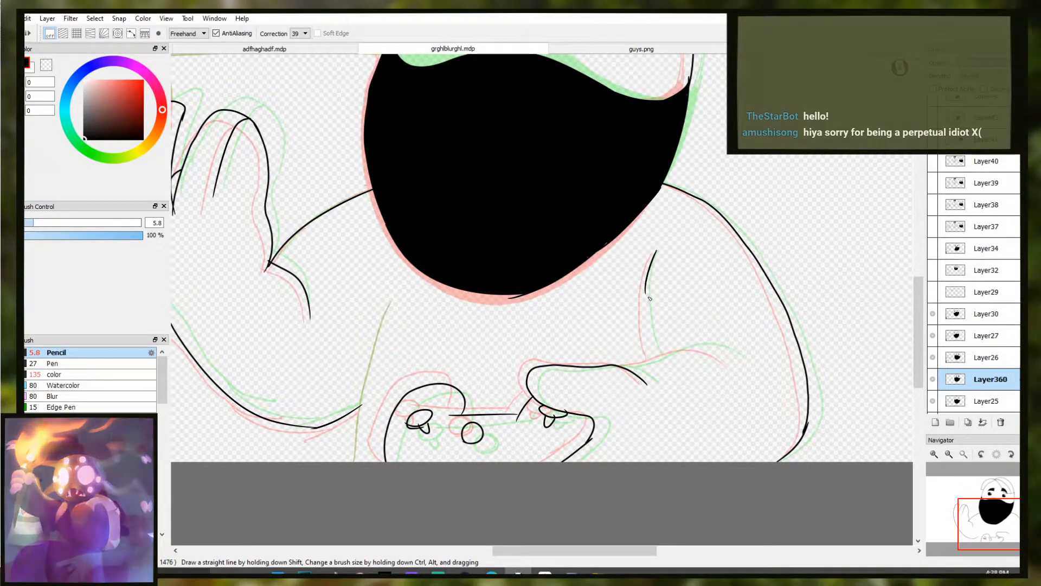
# Draw the inner arm's vertical fold and the curved forearm crease running outward from its lower end
pyautogui.moveTo(653, 252)
pyautogui.mouseDown()
pyautogui.moveTo(647, 280)
pyautogui.moveTo(657, 364)
pyautogui.mouseUp()
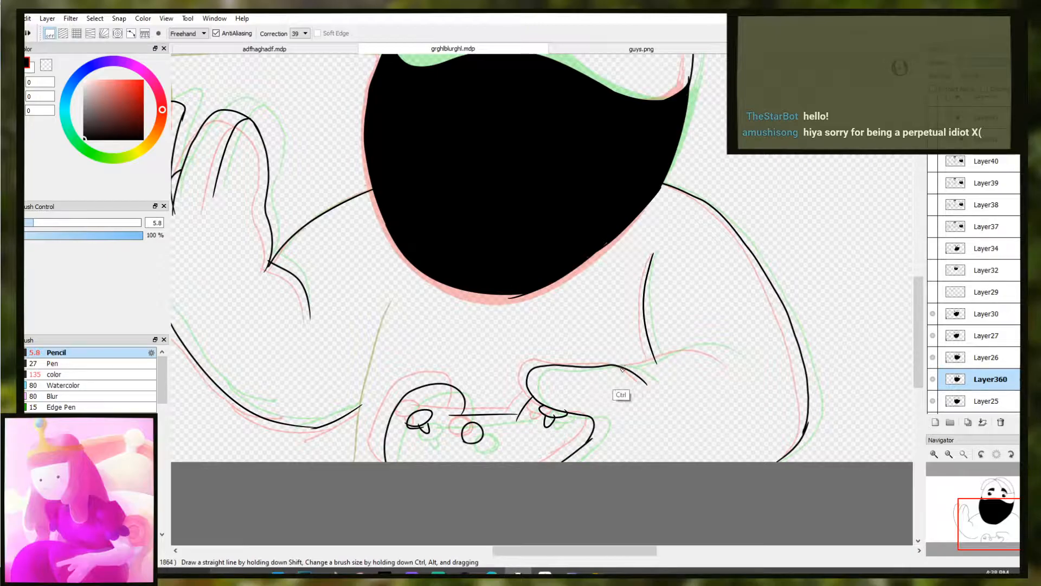
pyautogui.moveTo(737, 363)
pyautogui.mouseDown()
pyautogui.moveTo(716, 349)
pyautogui.moveTo(624, 365)
pyautogui.moveTo(663, 359)
pyautogui.moveTo(635, 363)
pyautogui.mouseUp()
pyautogui.hotkey('ctrl', 'z')
pyautogui.hotkey('ctrl', 'z')
pyautogui.hotkey('ctrl', 'z')
pyautogui.moveTo(732, 363)
pyautogui.mouseDown()
pyautogui.moveTo(697, 352)
pyautogui.moveTo(618, 367)
pyautogui.mouseUp()
pyautogui.hotkey('ctrl', 'z')
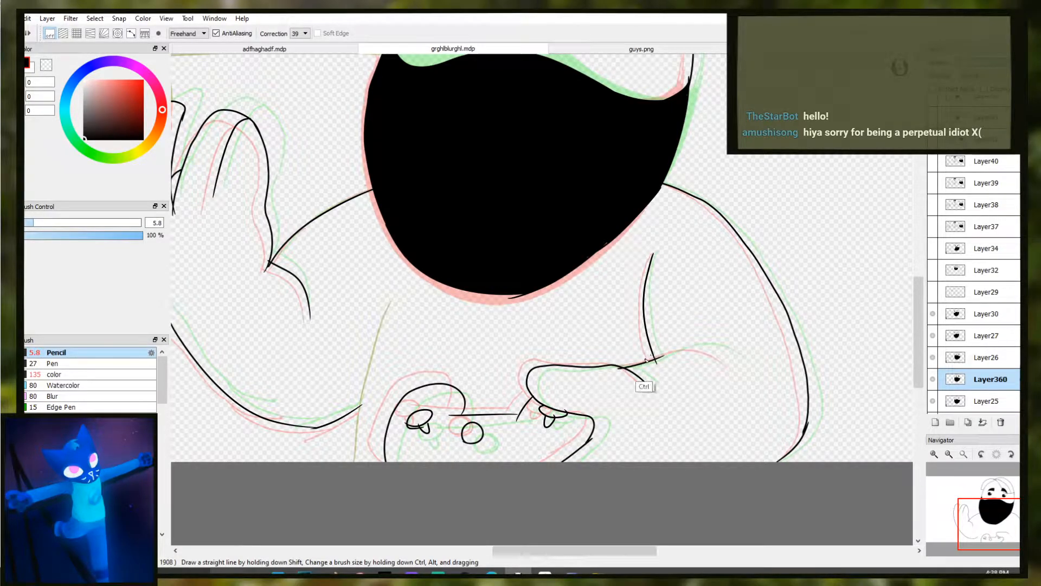
pyautogui.hotkey('ctrl', 'z')
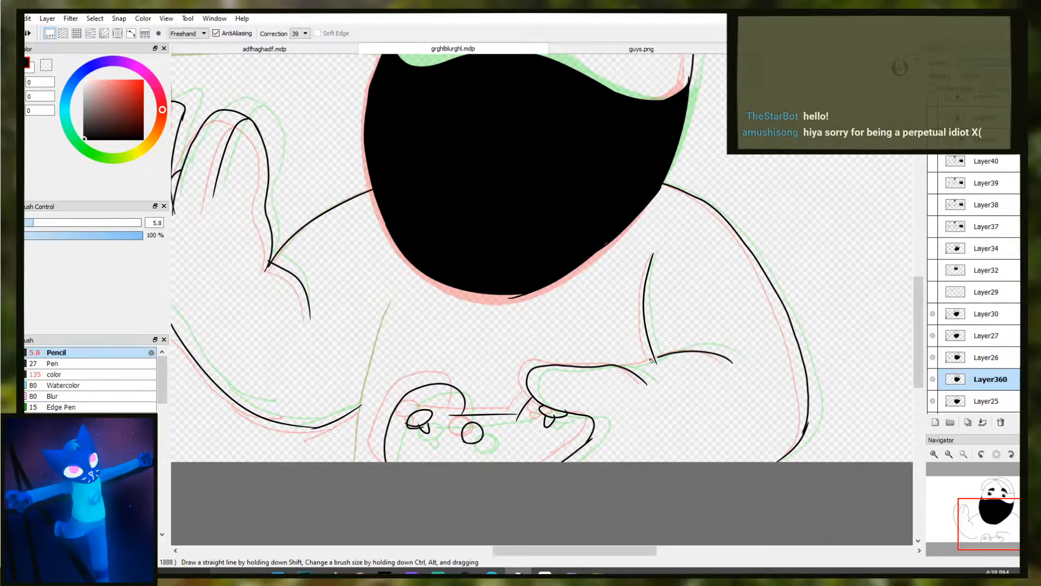
# Trim the fold's overlapping end and join the forearm crease to the controller hand's upper edge
pyautogui.press('e')
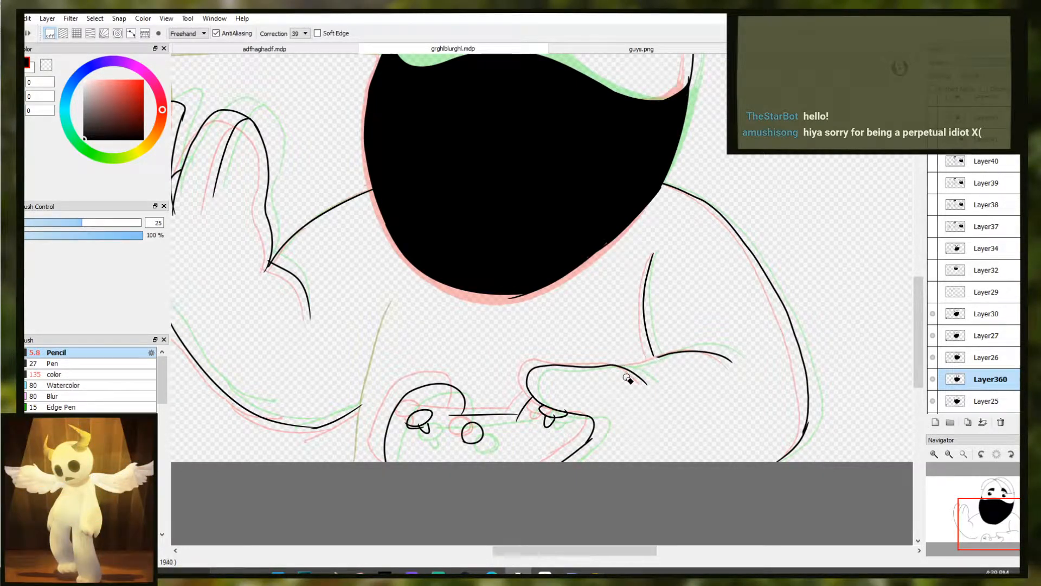
pyautogui.press('e')
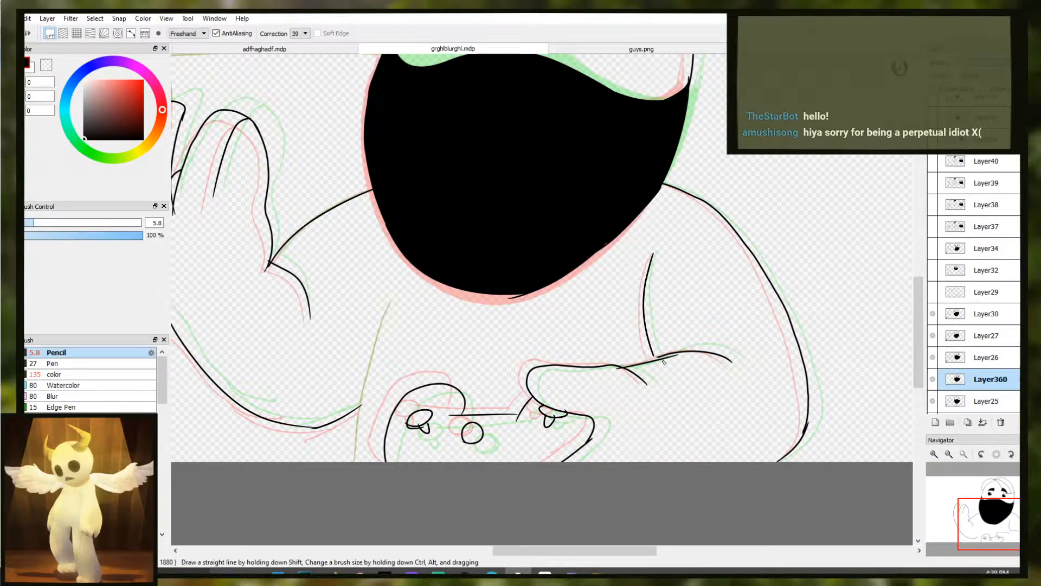
pyautogui.hotkey('ctrl', 'z')
pyautogui.hotkey('ctrl', 'z')
pyautogui.moveTo(625, 366)
pyautogui.mouseDown()
pyautogui.moveTo(671, 359)
pyautogui.moveTo(628, 366)
pyautogui.moveTo(670, 349)
pyautogui.mouseUp()
pyautogui.hotkey('ctrl', 'z')
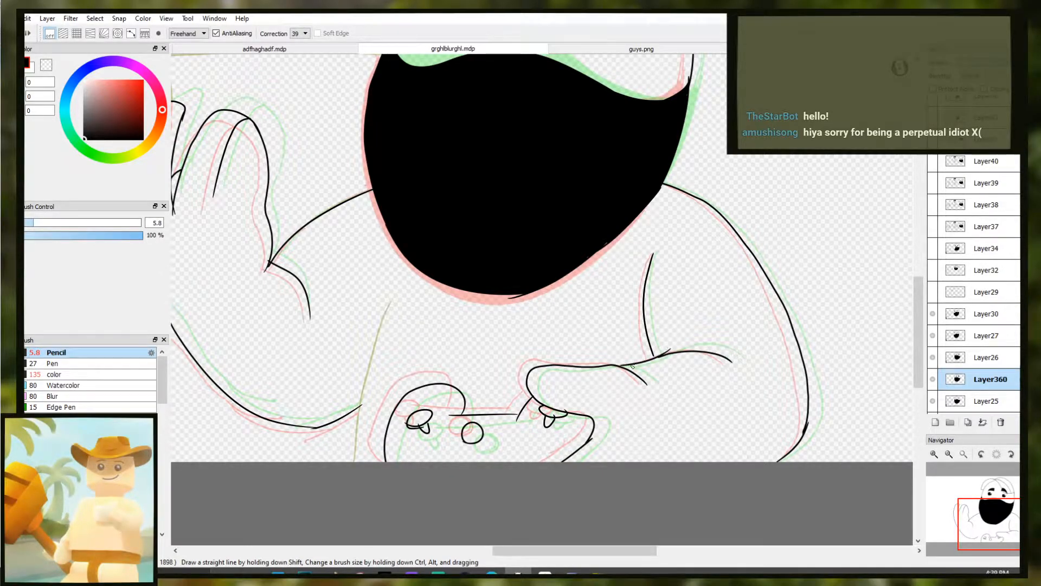
# Add a new layer directly above Layer25 for another in-between frame
pyautogui.scroll(-1, 603, 380)
pyautogui.moveTo(598, 358); pyautogui.dragTo(634, 449)
pyautogui.moveTo(573, 208); pyautogui.dragTo(581, 226)
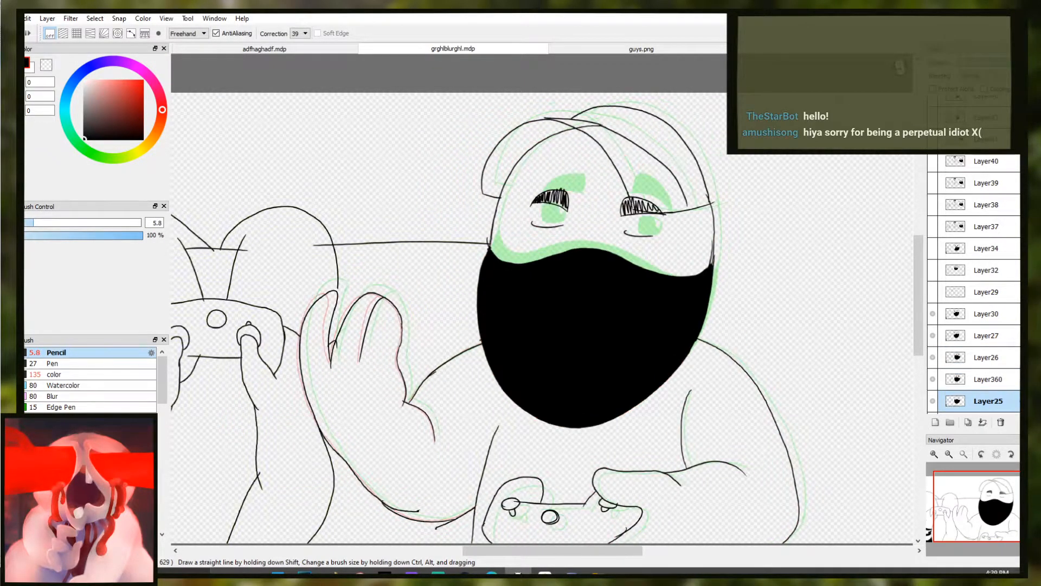
pyautogui.click(935, 422)
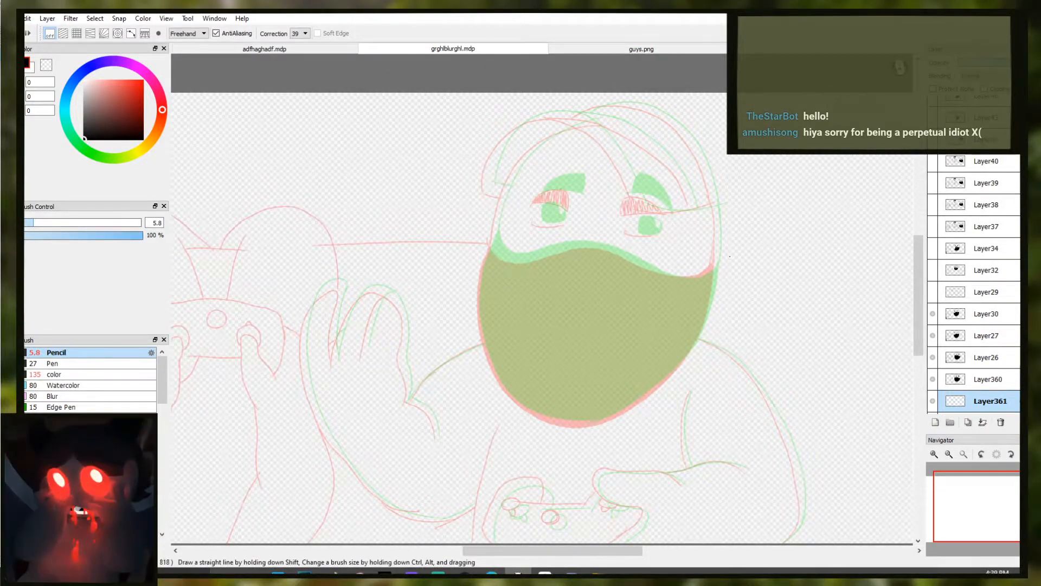
# Draw the right-hand eye's upper lid line and the iris's inner side, between the neighbouring frames' eyes
pyautogui.scroll(3, 662, 214)
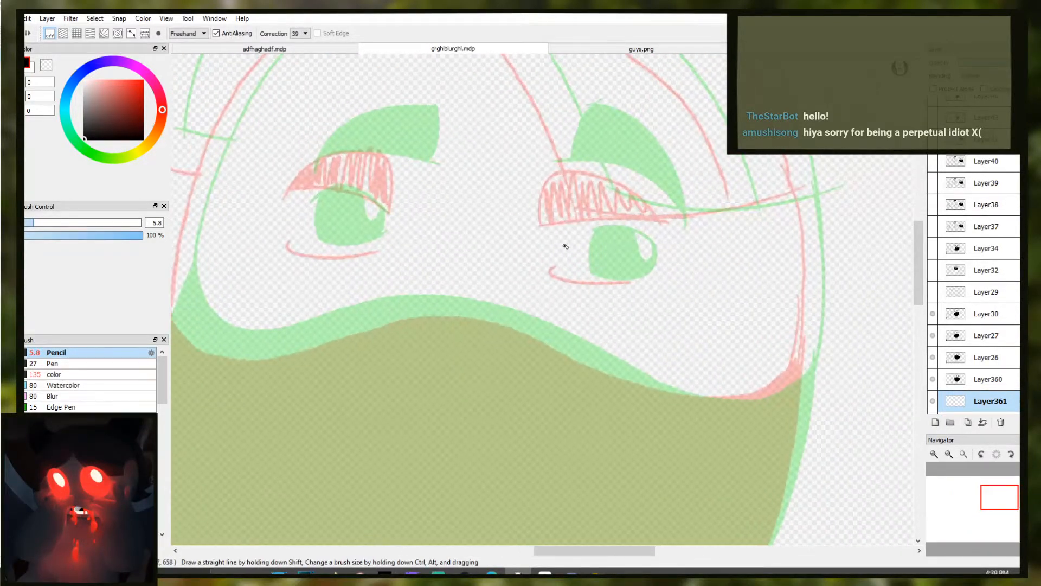
pyautogui.moveTo(562, 239); pyautogui.dragTo(636, 259)
pyautogui.scroll(2, 576, 272)
pyautogui.moveTo(562, 245); pyautogui.dragTo(561, 312)
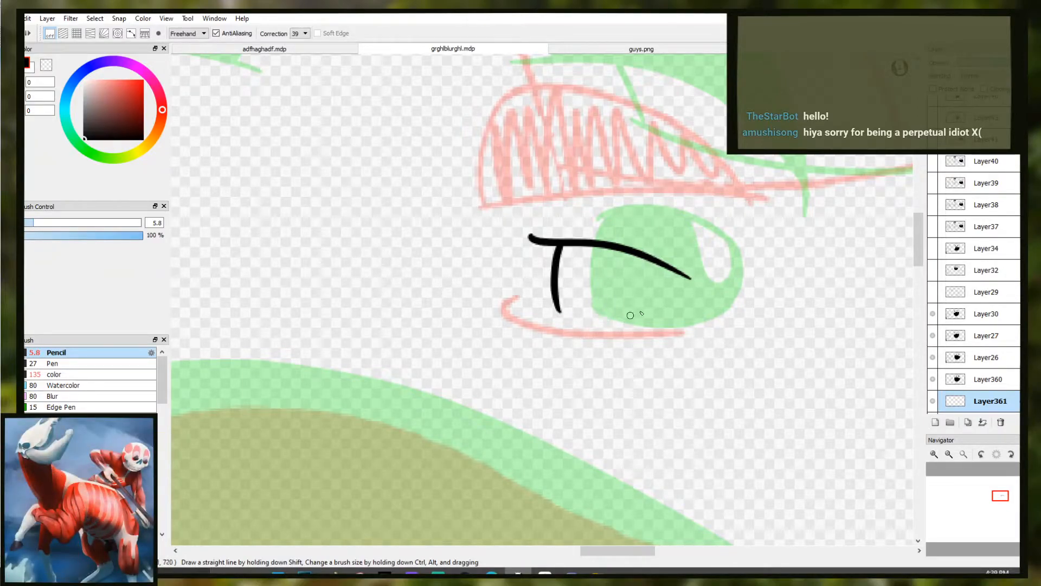
# Draw the iris's outer side and close the right-hand eye with a shallow curve along its base
pyautogui.moveTo(689, 278); pyautogui.dragTo(677, 315)
pyautogui.hotkey('ctrl', 'z')
pyautogui.moveTo(689, 278); pyautogui.dragTo(635, 320)
pyautogui.hotkey('ctrl', 'z')
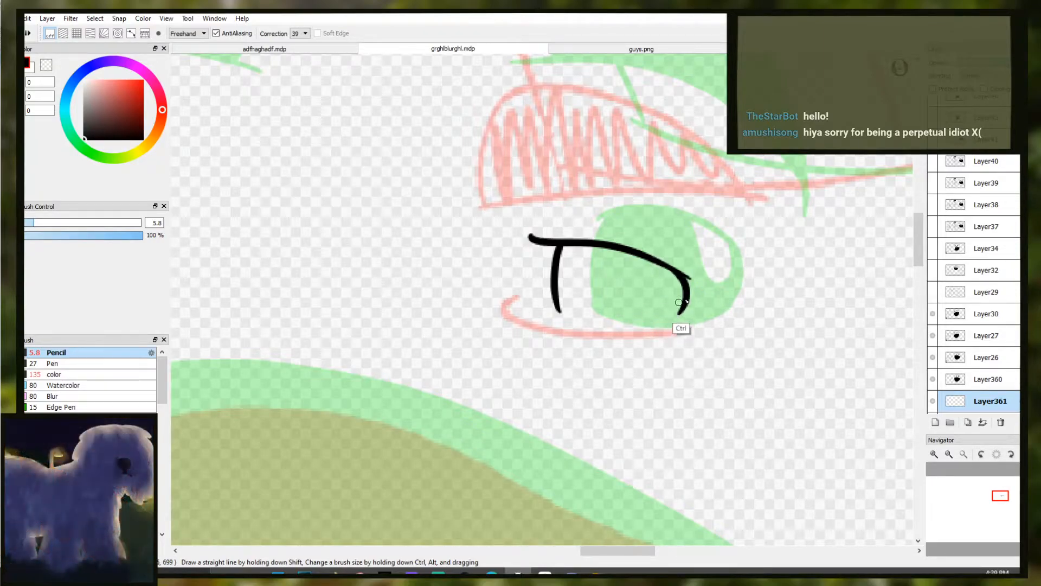
pyautogui.moveTo(689, 278)
pyautogui.mouseDown()
pyautogui.moveTo(651, 317)
pyautogui.moveTo(560, 316)
pyautogui.moveTo(696, 289)
pyautogui.mouseUp()
pyautogui.hotkey('ctrl', 'z')
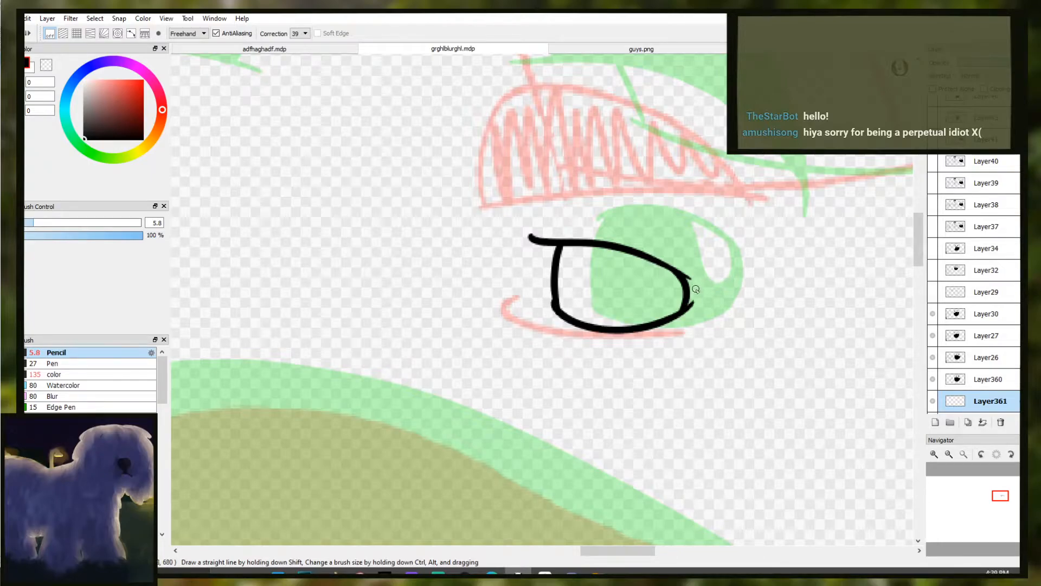
pyautogui.hotkey('ctrl', 'z')
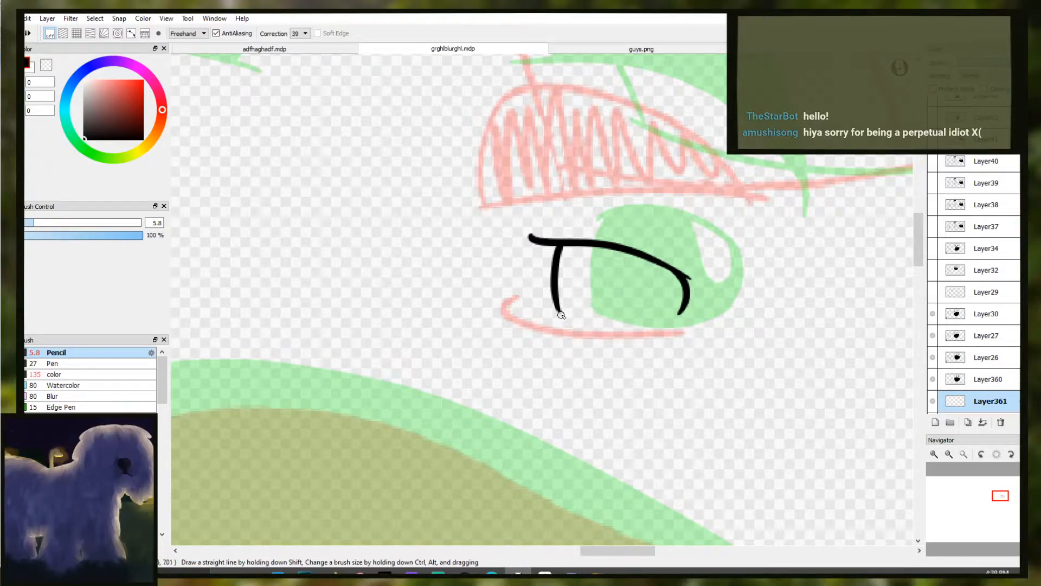
pyautogui.moveTo(549, 299)
pyautogui.mouseDown()
pyautogui.moveTo(569, 310)
pyautogui.moveTo(693, 298)
pyautogui.mouseUp()
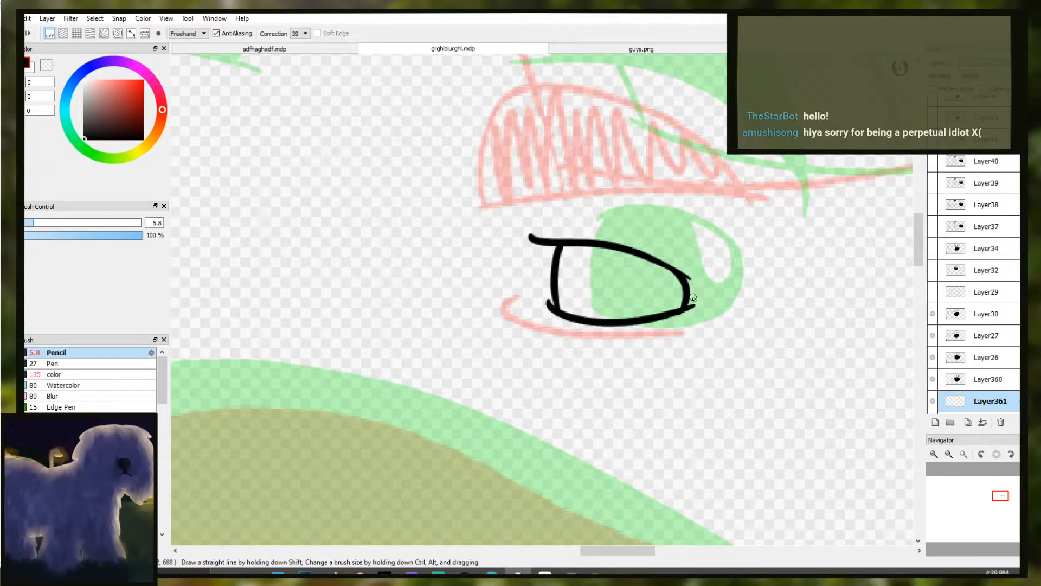
# Outline a teardrop highlight inside the right-hand eye and fill the rest of the iris black
pyautogui.moveTo(643, 263)
pyautogui.mouseDown()
pyautogui.moveTo(659, 303)
pyautogui.moveTo(682, 279)
pyautogui.mouseUp()
pyautogui.press('g')
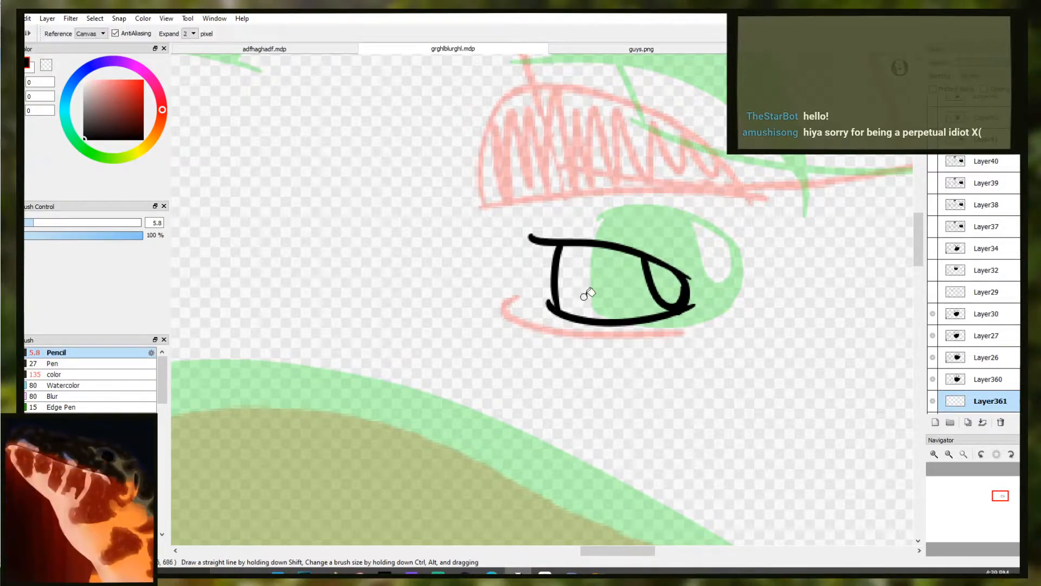
pyautogui.click(596, 307)
pyautogui.press('b')
pyautogui.scroll(-2, 599, 309)
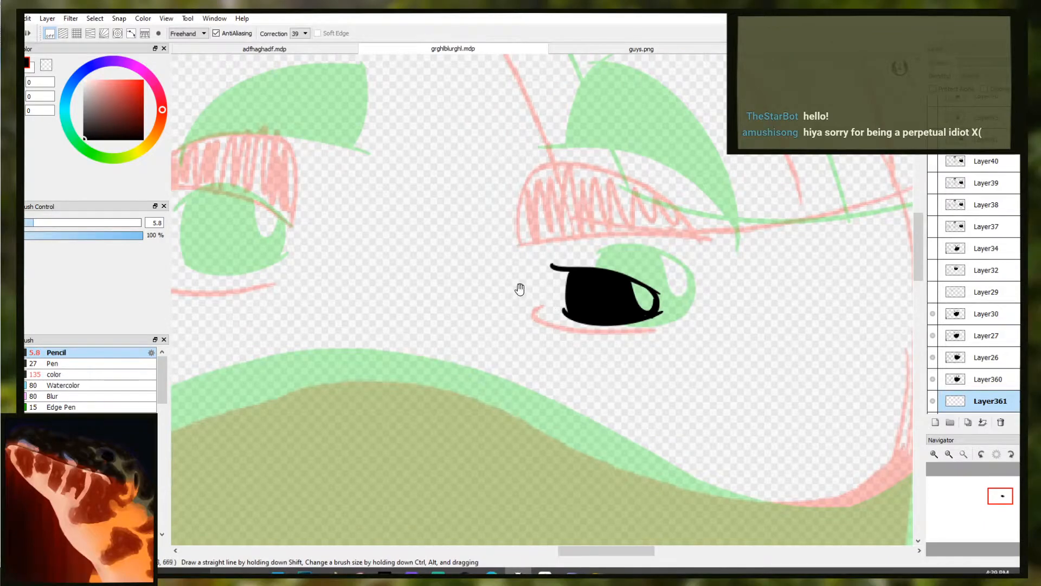
# Draw the right-hand eyebrow's inner side and its curved lower edge, placed between the neighbouring frames' brows
pyautogui.moveTo(519, 289); pyautogui.dragTo(595, 318)
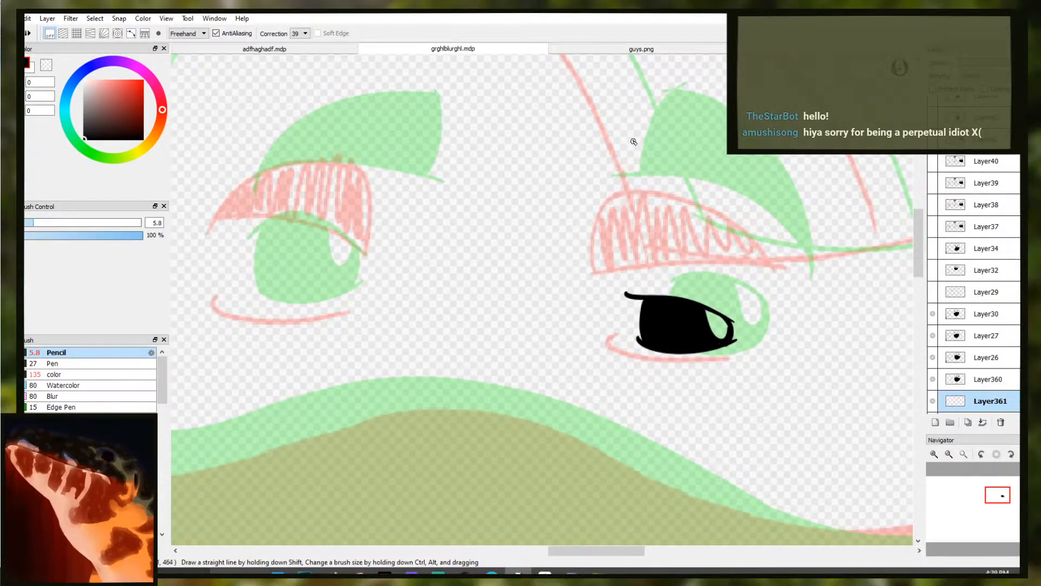
pyautogui.moveTo(633, 141)
pyautogui.mouseDown()
pyautogui.moveTo(612, 218)
pyautogui.moveTo(674, 217)
pyautogui.mouseUp()
pyautogui.hotkey('ctrl', 'z')
pyautogui.moveTo(602, 219); pyautogui.dragTo(786, 253)
pyautogui.hotkey('ctrl', 'z')
pyautogui.moveTo(602, 220)
pyautogui.mouseDown()
pyautogui.moveTo(743, 239)
pyautogui.moveTo(804, 268)
pyautogui.mouseUp()
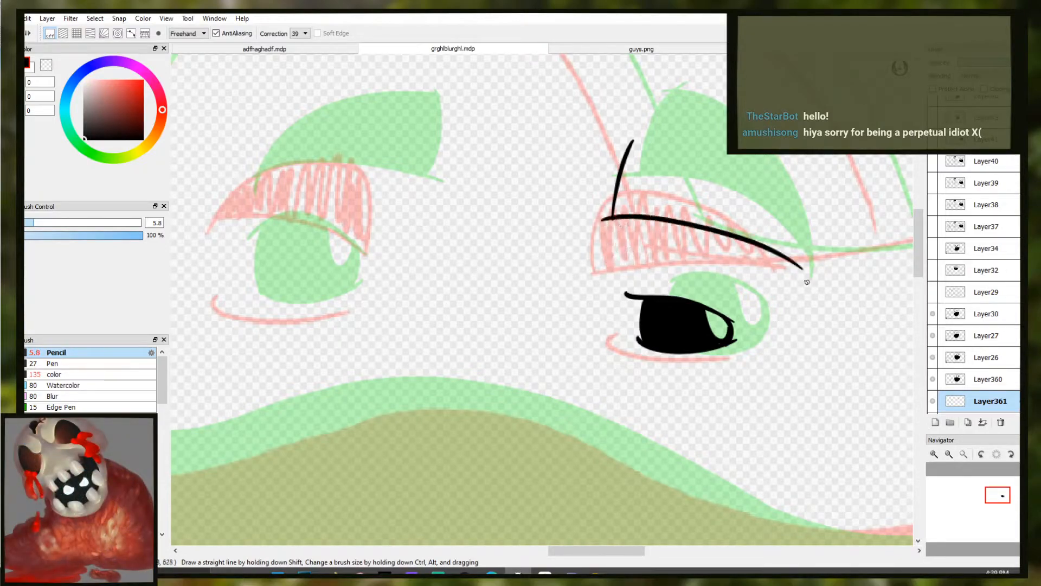
# Close the right-hand eyebrow with an arched upper edge down to its outer tip and fill it black
pyautogui.hotkey('ctrl', 'z')
pyautogui.moveTo(618, 146)
pyautogui.mouseDown()
pyautogui.moveTo(697, 147)
pyautogui.moveTo(674, 141)
pyautogui.moveTo(790, 244)
pyautogui.moveTo(803, 280)
pyautogui.mouseUp()
pyautogui.hotkey('ctrl', 'z')
pyautogui.hotkey('ctrl', 'z')
pyautogui.hotkey('ctrl', 'z')
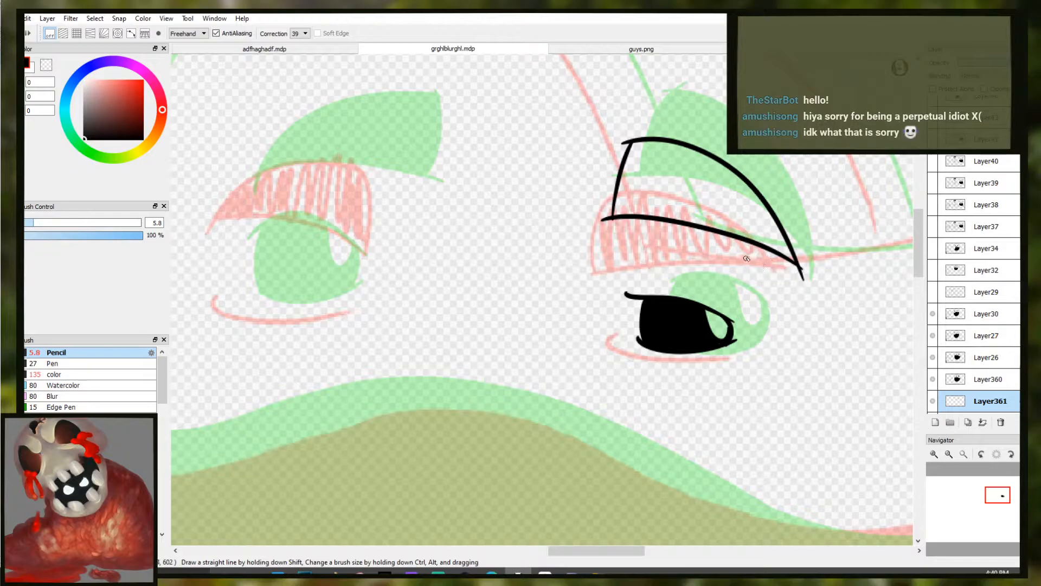
pyautogui.press('g')
pyautogui.click(709, 218)
pyautogui.press('b')
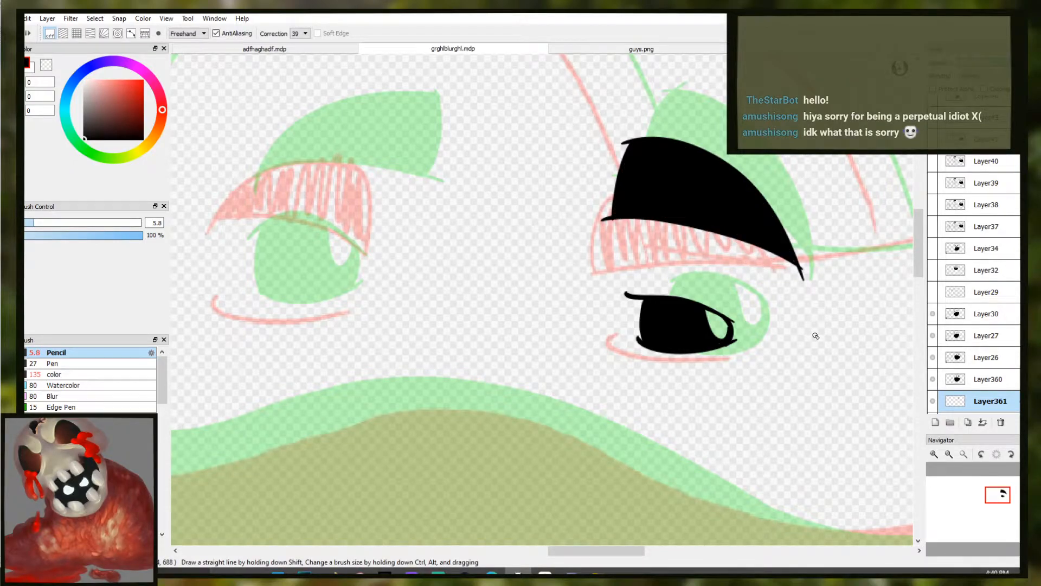
# Draw the left-hand eyebrow's short inner side, slanting down between the neighbouring frames' brows
pyautogui.scroll(-3, 586, 384)
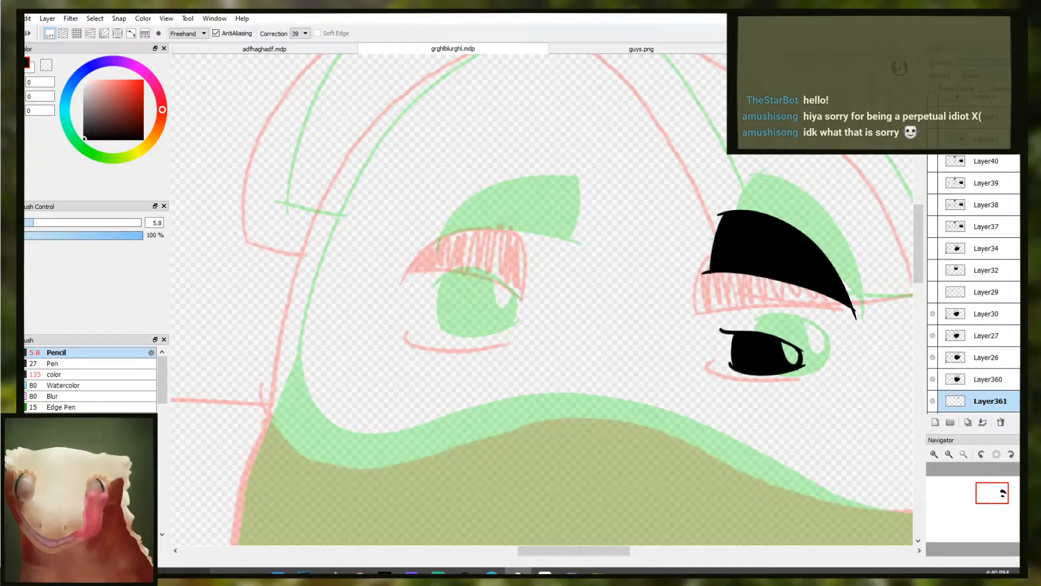
pyautogui.hotkey('ctrl', 'z')
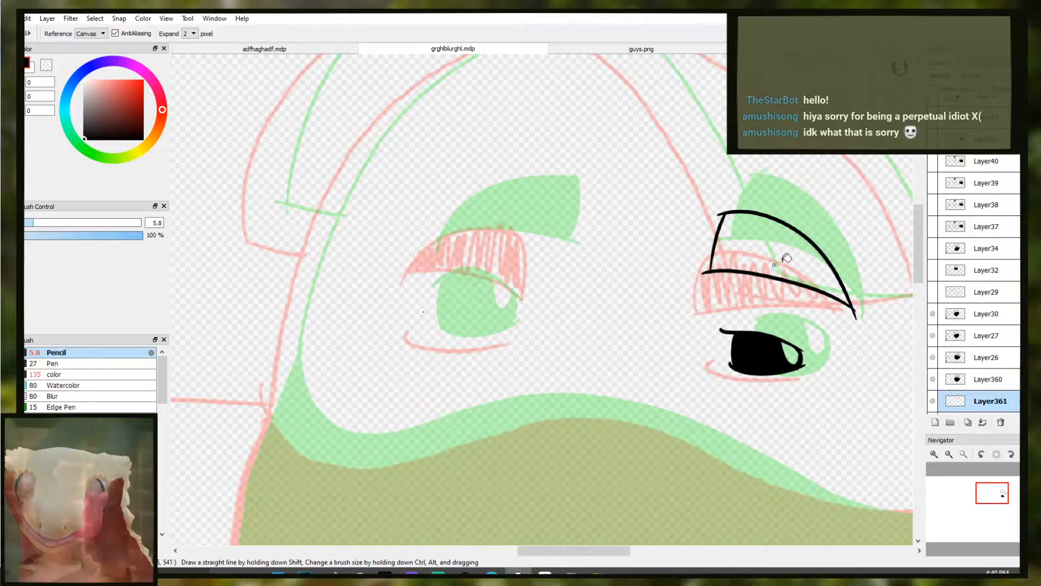
pyautogui.hotkey('ctrl', 'y')
pyautogui.moveTo(546, 212)
pyautogui.mouseDown()
pyautogui.moveTo(539, 263)
pyautogui.moveTo(546, 254)
pyautogui.mouseUp()
pyautogui.hotkey('ctrl', 'z')
pyautogui.hotkey('ctrl', 'z')
pyautogui.hotkey('ctrl', 'z')
pyautogui.moveTo(552, 199); pyautogui.dragTo(543, 255)
pyautogui.hotkey('ctrl', 'z')
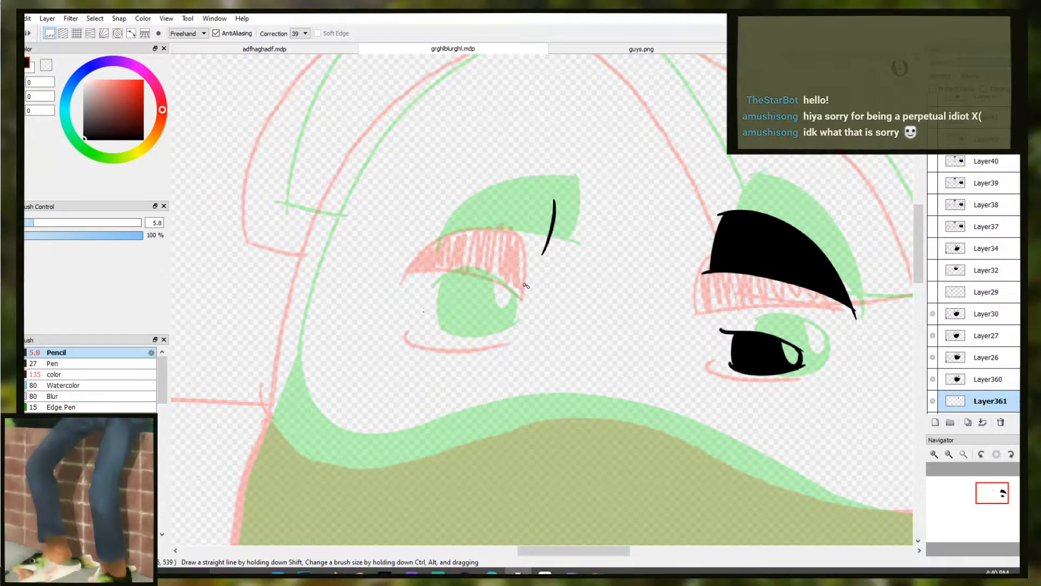
# Draw the left-hand eyebrow's curved lower edge out to its tip, erasing the excess there and the stray dot below
pyautogui.moveTo(556, 255)
pyautogui.mouseDown()
pyautogui.moveTo(507, 245)
pyautogui.moveTo(398, 275)
pyautogui.mouseUp()
pyautogui.hotkey('ctrl', 'z')
pyautogui.hotkey('ctrl', 'z')
pyautogui.hotkey('ctrl', 'z')
pyautogui.hotkey('ctrl', 'z')
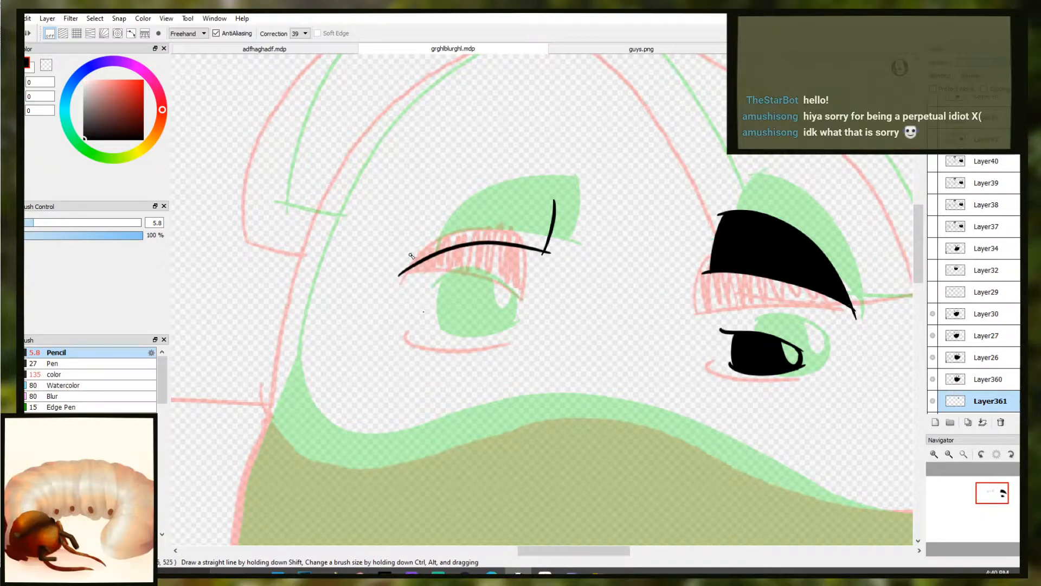
pyautogui.press('e')
pyautogui.click(424, 314)
pyautogui.moveTo(397, 288)
pyautogui.mouseDown()
pyautogui.moveTo(421, 230)
pyautogui.moveTo(395, 285)
pyautogui.moveTo(451, 205)
pyautogui.moveTo(417, 269)
pyautogui.mouseUp()
pyautogui.press('b')
# Draw the left-hand eyebrow's arched upper edge from the inner corner down to the outer tip
pyautogui.hotkey('ctrl', 'z')
pyautogui.moveTo(567, 204); pyautogui.dragTo(499, 201)
pyautogui.hotkey('ctrl', 'z')
pyautogui.moveTo(569, 202); pyautogui.dragTo(488, 202)
pyautogui.hotkey('ctrl', 'z')
pyautogui.hotkey('ctrl', 'z')
pyautogui.moveTo(567, 203)
pyautogui.mouseDown()
pyautogui.moveTo(416, 264)
pyautogui.moveTo(553, 205)
pyautogui.moveTo(425, 272)
pyautogui.moveTo(562, 198)
pyautogui.mouseUp()
pyautogui.hotkey('ctrl', 'z')
pyautogui.hotkey('ctrl', 'z')
pyautogui.hotkey('ctrl', 'z')
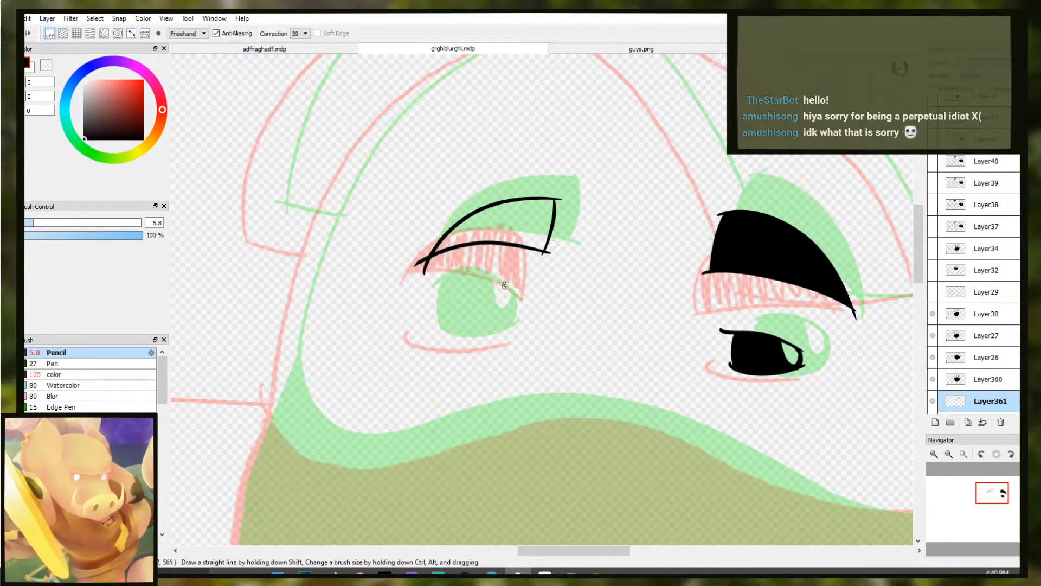
# Erase the crossing line ends at the left-hand eyebrow's outer tip
pyautogui.press('e')
pyautogui.moveTo(421, 279); pyautogui.dragTo(432, 269)
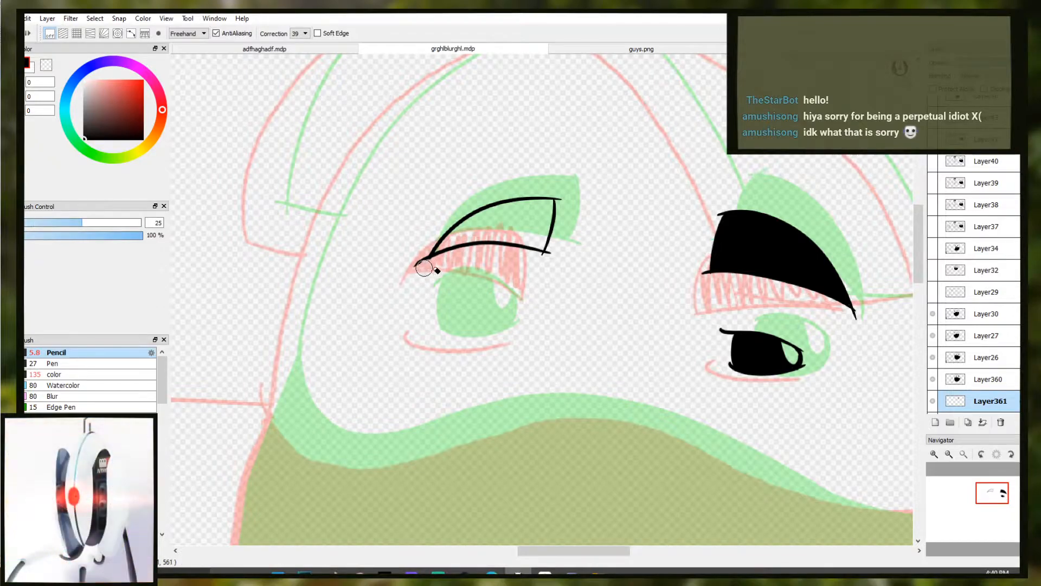
pyautogui.click(492, 572)
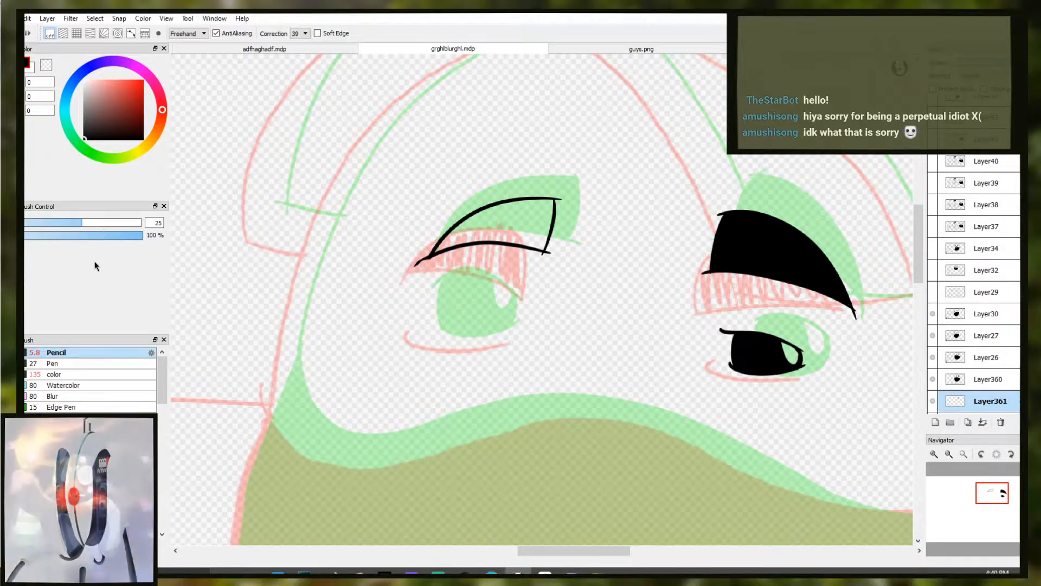
pyautogui.moveTo(408, 275); pyautogui.dragTo(435, 229)
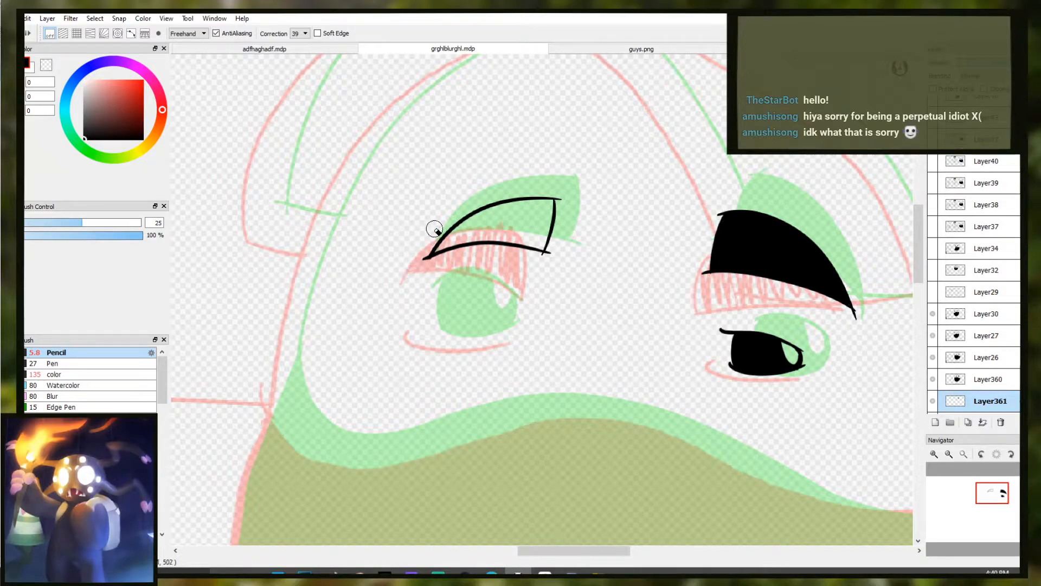
# Redraw the outer half of the left-hand eyebrow's upper edge with a lower, longer slope
pyautogui.press('b')
pyautogui.scroll(3, 450, 234)
pyautogui.moveTo(499, 199); pyautogui.dragTo(438, 237)
pyautogui.hotkey('ctrl', 'z')
pyautogui.hotkey('ctrl', 'z')
pyautogui.moveTo(538, 182); pyautogui.dragTo(418, 274)
pyautogui.moveTo(541, 181)
pyautogui.mouseDown()
pyautogui.moveTo(401, 282)
pyautogui.moveTo(470, 258)
pyautogui.mouseUp()
pyautogui.hotkey('ctrl', 'z')
pyautogui.hotkey('ctrl', 'z')
# Redraw the left-hand eyebrow's lower edge so that it meets the upper edge in a longer outer point
pyautogui.moveTo(399, 288)
pyautogui.mouseDown()
pyautogui.moveTo(576, 265)
pyautogui.moveTo(461, 272)
pyautogui.mouseUp()
pyautogui.hotkey('ctrl', 'z')
pyautogui.hotkey('ctrl', 'z')
pyautogui.moveTo(521, 253)
pyautogui.mouseDown()
pyautogui.moveTo(397, 297)
pyautogui.moveTo(454, 266)
pyautogui.moveTo(527, 248)
pyautogui.mouseUp()
pyautogui.hotkey('ctrl', 'z')
pyautogui.hotkey('ctrl', 'z')
pyautogui.moveTo(399, 297); pyautogui.dragTo(386, 305)
pyautogui.hotkey('ctrl', 'z')
pyautogui.moveTo(518, 246); pyautogui.dragTo(383, 293)
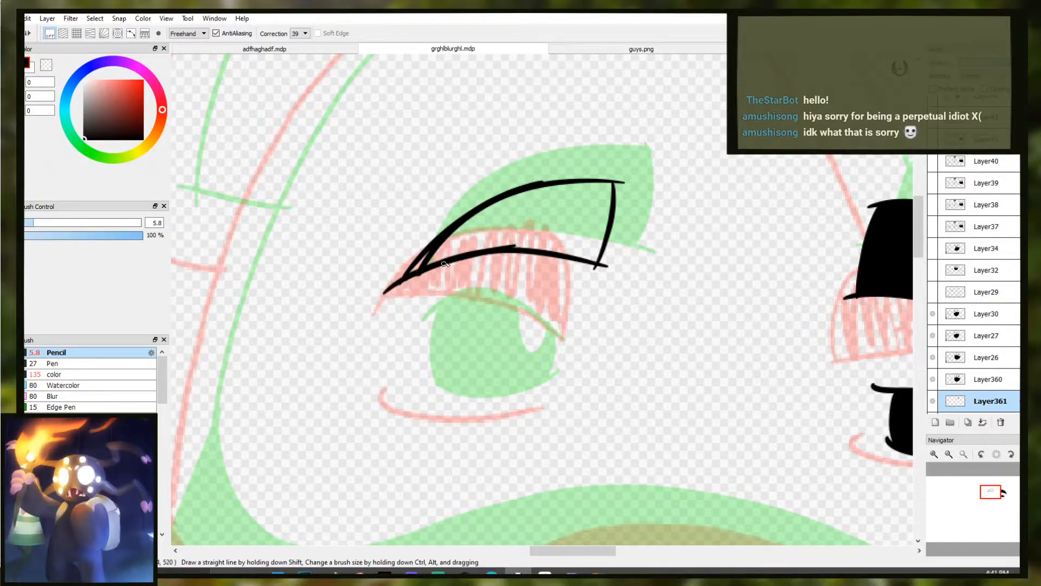
# Trim the left-hand eyebrow's outer point with the eraser and fill the brow black, including the gap near the point
pyautogui.press('e')
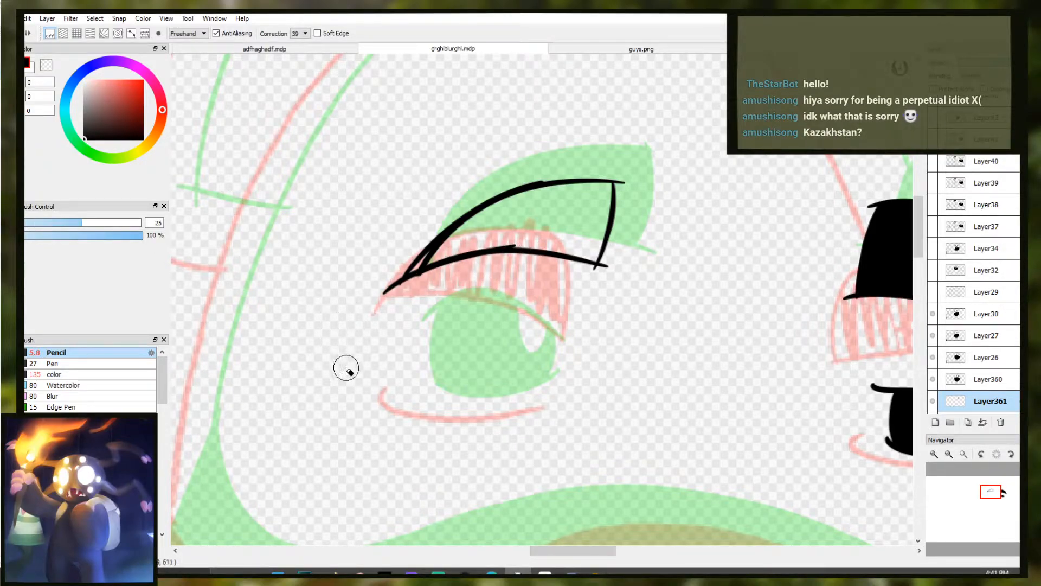
pyautogui.moveTo(358, 338); pyautogui.dragTo(390, 258)
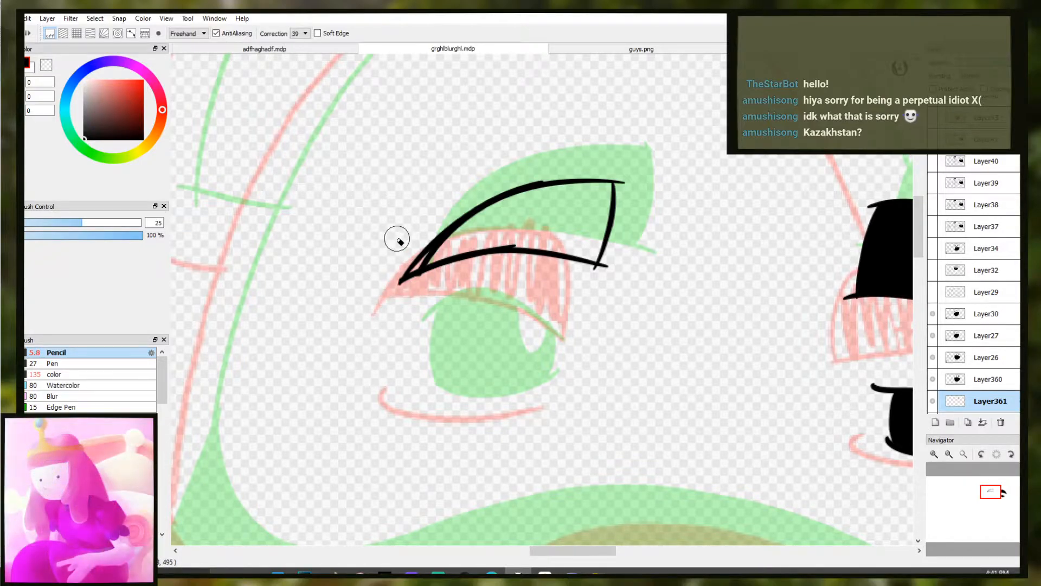
pyautogui.press('g')
pyautogui.click(500, 220)
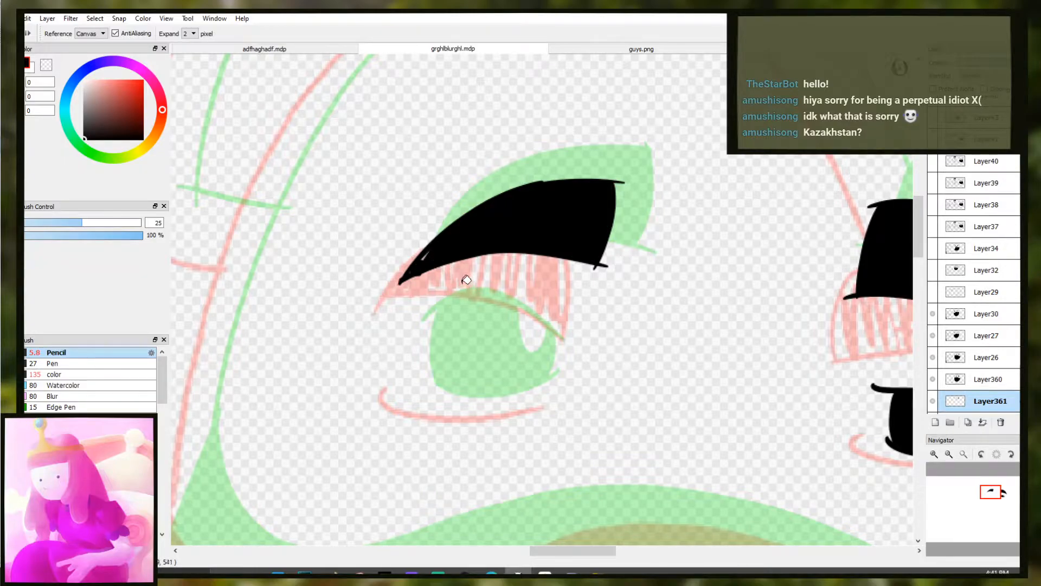
pyautogui.press('b')
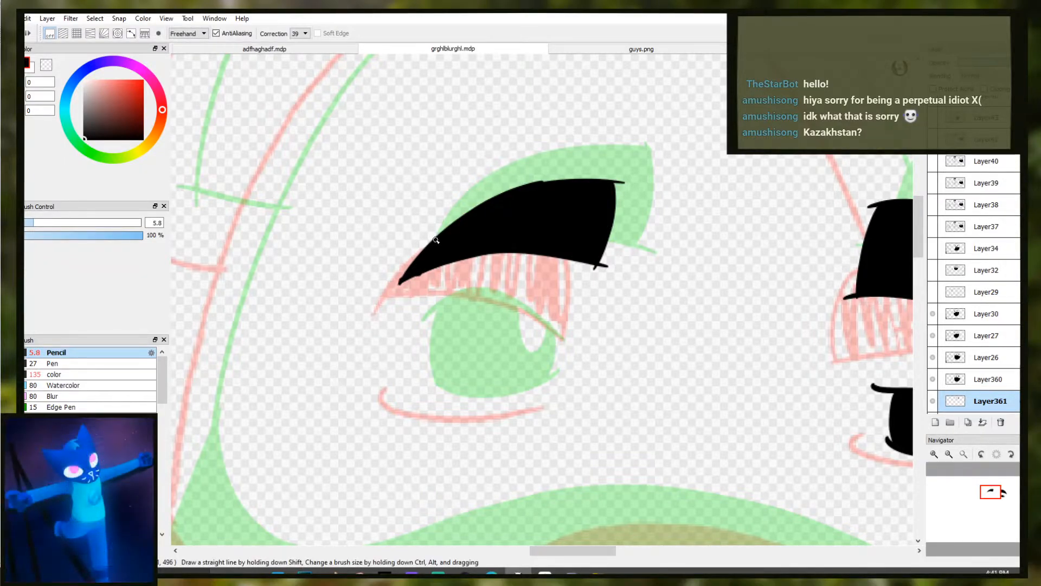
# Draw the left-hand eye's upper lid line, curving down at its inner end to form the iris's inner side
pyautogui.scroll(-4, 581, 328)
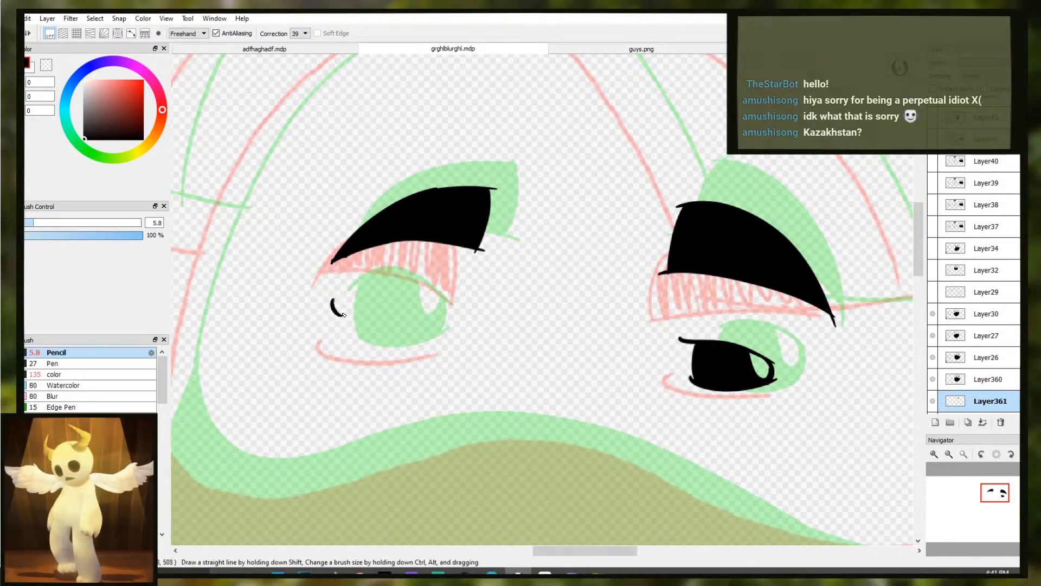
pyautogui.moveTo(334, 304); pyautogui.dragTo(433, 315)
pyautogui.hotkey('ctrl', 'z')
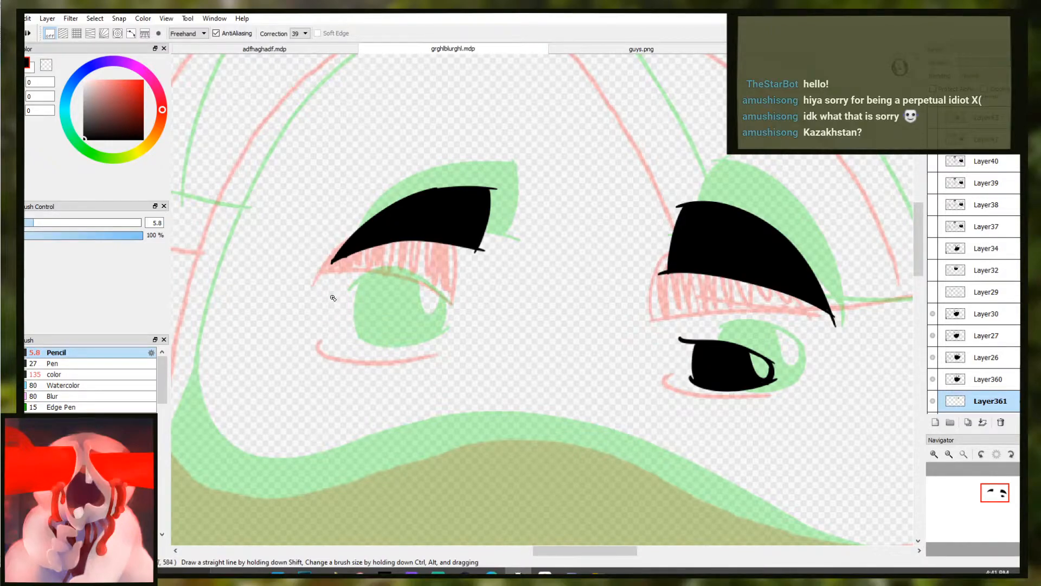
pyautogui.moveTo(331, 299); pyautogui.dragTo(433, 333)
pyautogui.hotkey('ctrl', 'z')
pyautogui.hotkey('ctrl', 'y')
pyautogui.hotkey('ctrl', 'z')
pyautogui.moveTo(333, 298)
pyautogui.mouseDown()
pyautogui.moveTo(407, 311)
pyautogui.moveTo(431, 323)
pyautogui.moveTo(425, 343)
pyautogui.mouseUp()
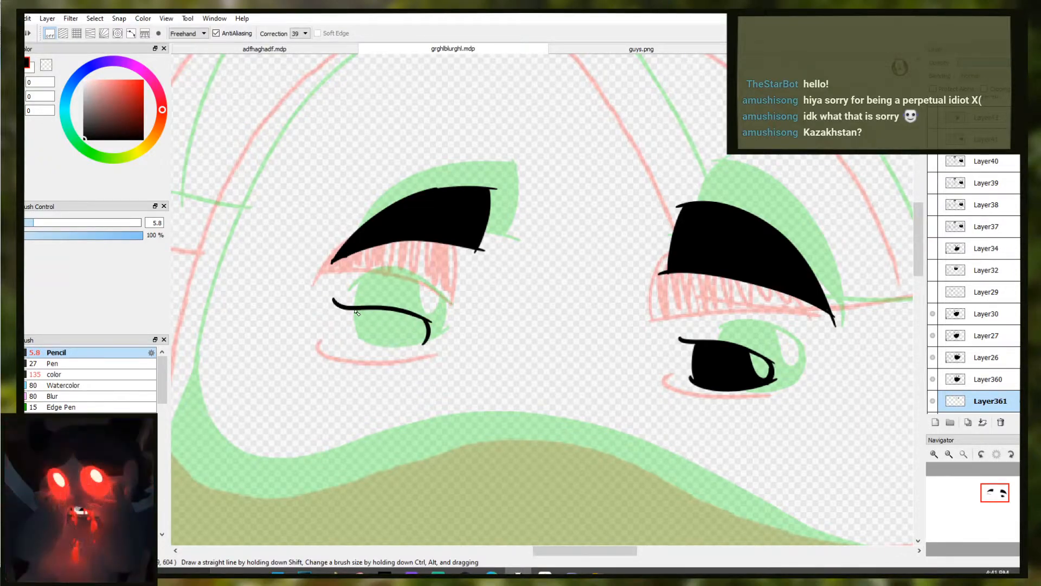
# Draw the left-hand iris's outer side and close the eye with a shallow base curve, trimming its outer end
pyautogui.moveTo(342, 308); pyautogui.dragTo(347, 337)
pyautogui.hotkey('ctrl', 'z')
pyautogui.moveTo(344, 308)
pyautogui.mouseDown()
pyautogui.moveTo(344, 345)
pyautogui.moveTo(420, 349)
pyautogui.moveTo(322, 340)
pyautogui.mouseUp()
pyautogui.hotkey('ctrl', 'z')
pyautogui.hotkey('ctrl', 'z')
pyautogui.hotkey('ctrl', 'z')
pyautogui.hotkey('ctrl', 'z')
pyautogui.hotkey('ctrl', 'z')
pyautogui.hotkey('ctrl', 'z')
pyautogui.hotkey('ctrl', 'z')
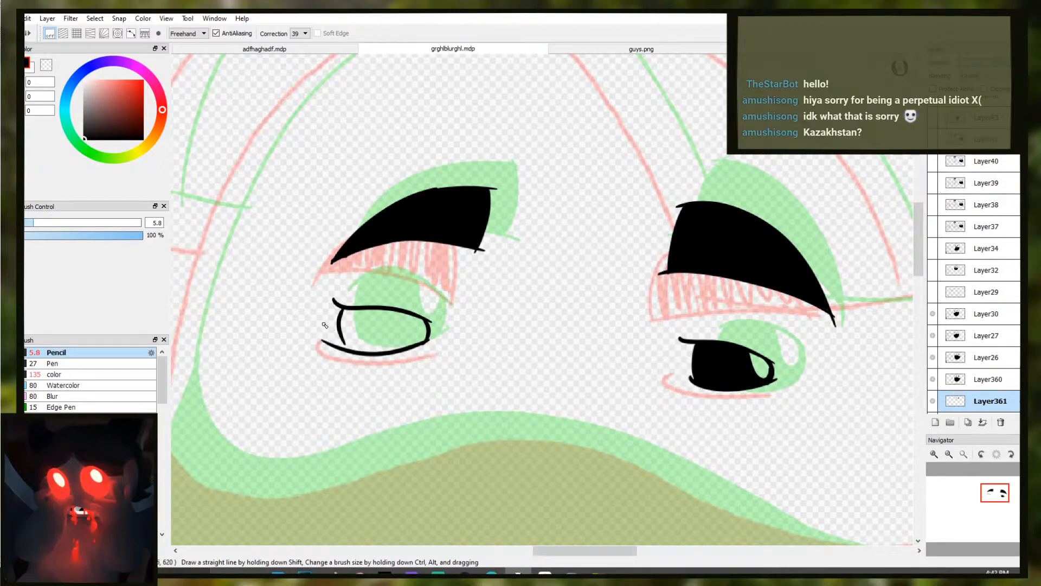
pyautogui.press('e')
pyautogui.moveTo(317, 343); pyautogui.dragTo(325, 350)
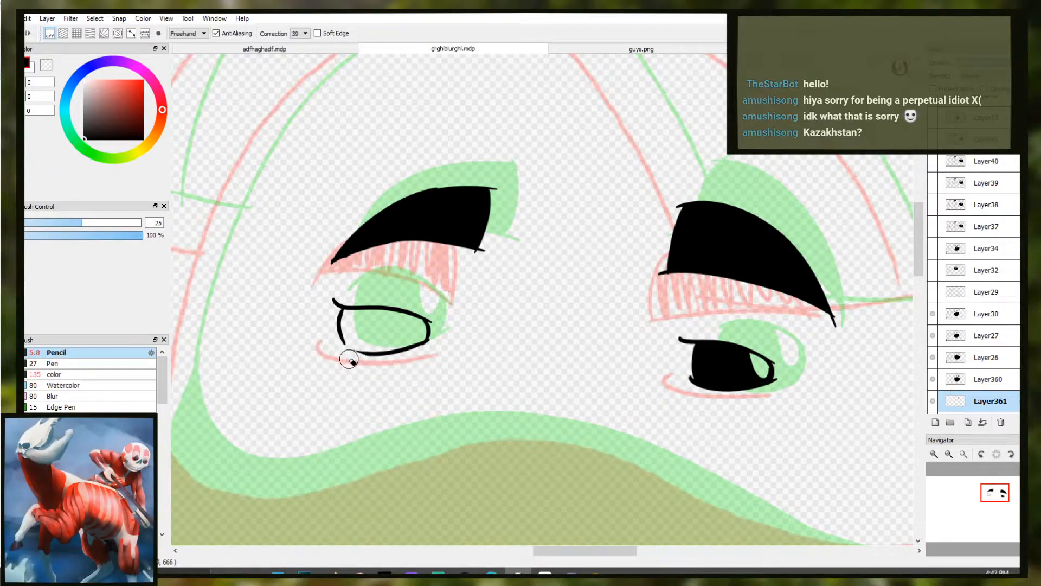
pyautogui.press('b')
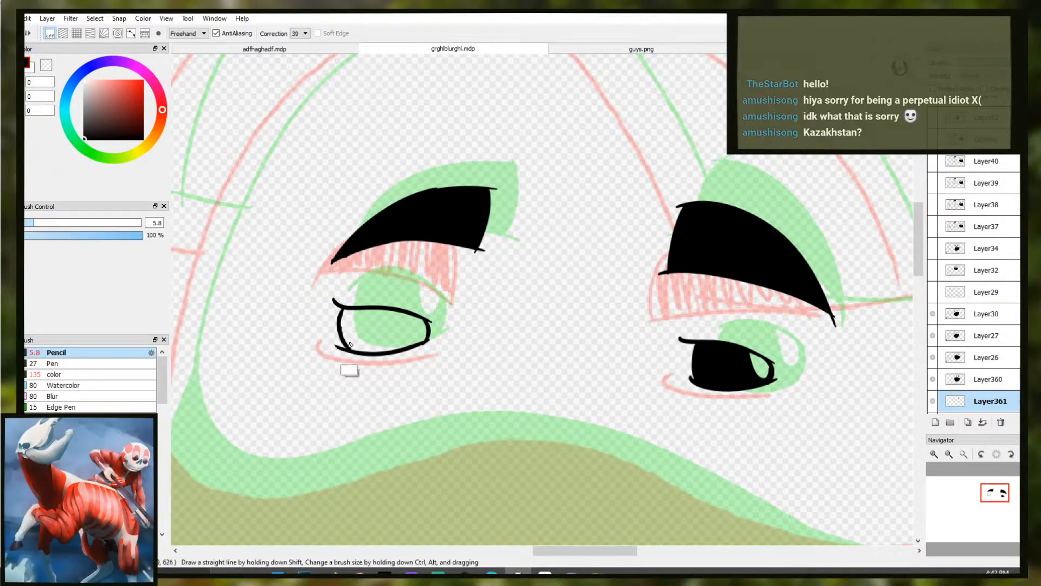
# Outline a teardrop highlight inside the left-hand eye and fill the rest of the iris black
pyautogui.moveTo(406, 314)
pyautogui.mouseDown()
pyautogui.moveTo(408, 337)
pyautogui.moveTo(430, 326)
pyautogui.mouseUp()
pyautogui.press('g')
pyautogui.click(373, 331)
pyautogui.press('b')
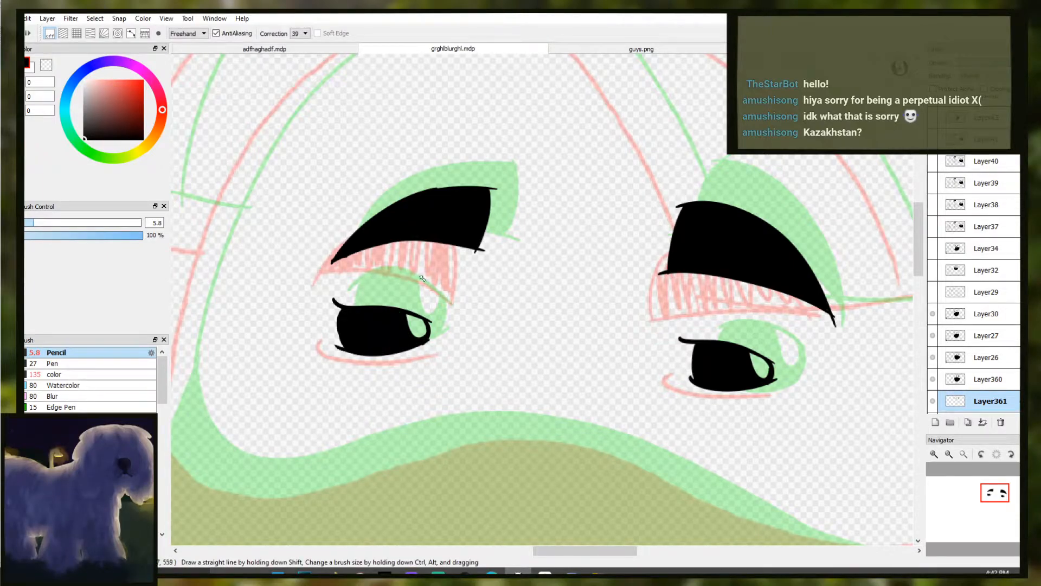
# Draw the hood's short left-hand lower edge and the large arc running from the right-hand eyebrow over the forehead
pyautogui.scroll(-3, 432, 304)
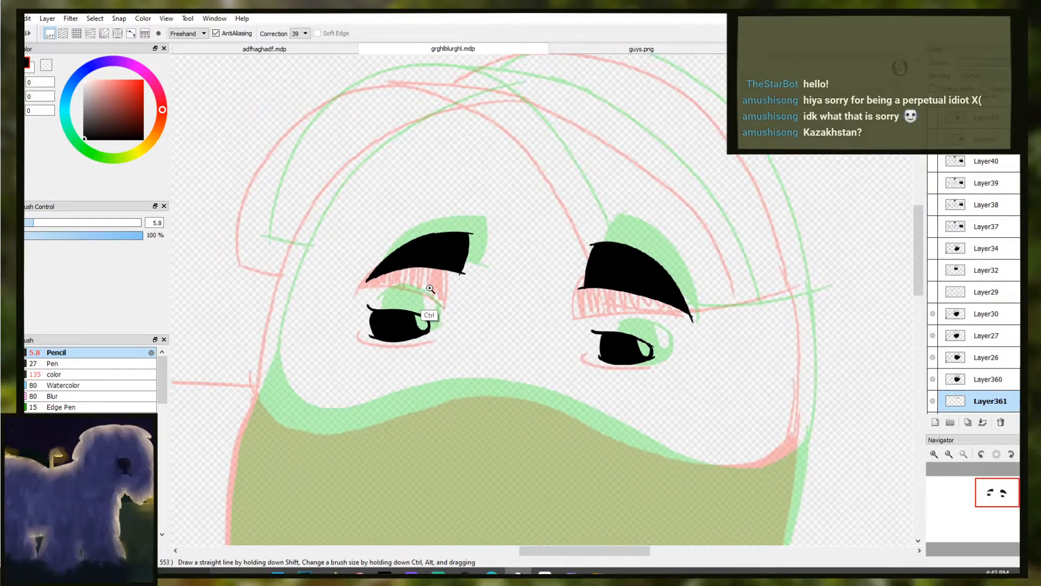
pyautogui.moveTo(442, 293); pyautogui.dragTo(433, 314)
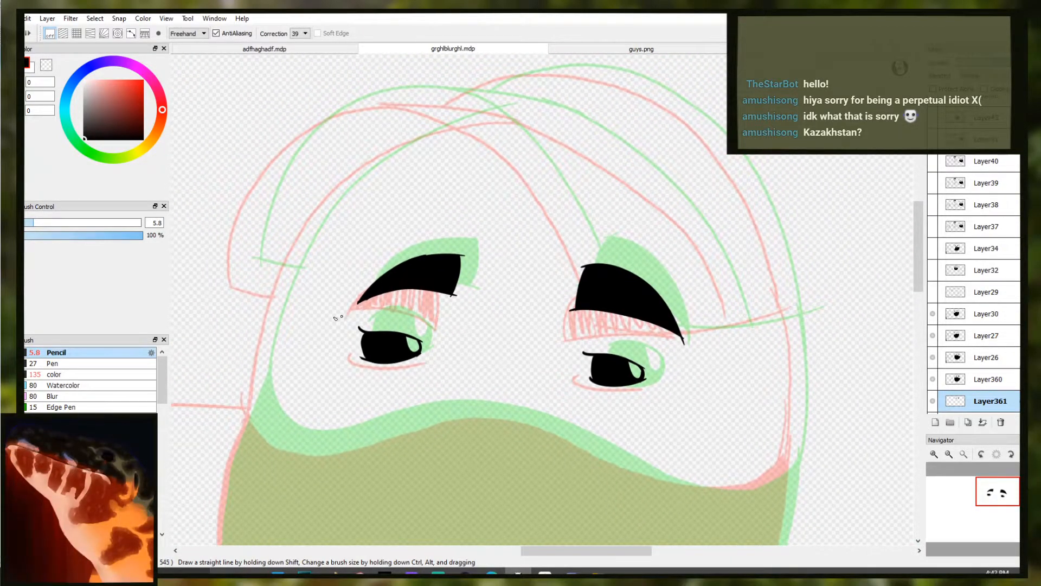
pyautogui.moveTo(294, 282); pyautogui.dragTo(229, 267)
pyautogui.moveTo(245, 282)
pyautogui.mouseDown()
pyautogui.moveTo(272, 175)
pyautogui.moveTo(465, 116)
pyautogui.moveTo(499, 132)
pyautogui.moveTo(569, 225)
pyautogui.mouseUp()
pyautogui.hotkey('ctrl', 'z')
pyautogui.hotkey('ctrl', 'z')
pyautogui.hotkey('ctrl', 'z')
pyautogui.moveTo(588, 265)
pyautogui.mouseDown()
pyautogui.moveTo(568, 219)
pyautogui.moveTo(500, 136)
pyautogui.moveTo(417, 103)
pyautogui.moveTo(334, 119)
pyautogui.moveTo(270, 189)
pyautogui.mouseUp()
pyautogui.hotkey('ctrl', 'z')
# Continue the hood arc down the left side to its short lower edge and erase the overshoot at the corner
pyautogui.moveTo(319, 121); pyautogui.dragTo(263, 186)
pyautogui.hotkey('ctrl', 'z')
pyautogui.moveTo(303, 139)
pyautogui.mouseDown()
pyautogui.moveTo(260, 201)
pyautogui.moveTo(263, 187)
pyautogui.mouseUp()
pyautogui.hotkey('ctrl', 'z')
pyautogui.hotkey('ctrl', 'z')
pyautogui.moveTo(309, 134)
pyautogui.mouseDown()
pyautogui.moveTo(253, 298)
pyautogui.moveTo(272, 179)
pyautogui.mouseUp()
pyautogui.hotkey('ctrl', 'z')
pyautogui.hotkey('ctrl', 'z')
pyautogui.moveTo(248, 294)
pyautogui.mouseDown()
pyautogui.moveTo(251, 209)
pyautogui.moveTo(321, 120)
pyautogui.moveTo(254, 213)
pyautogui.mouseUp()
pyautogui.hotkey('ctrl', 'z')
pyautogui.press('e')
pyautogui.moveTo(238, 268)
pyautogui.mouseDown()
pyautogui.moveTo(230, 261)
pyautogui.moveTo(249, 295)
pyautogui.moveTo(232, 274)
pyautogui.moveTo(243, 288)
pyautogui.mouseUp()
pyautogui.press('b')
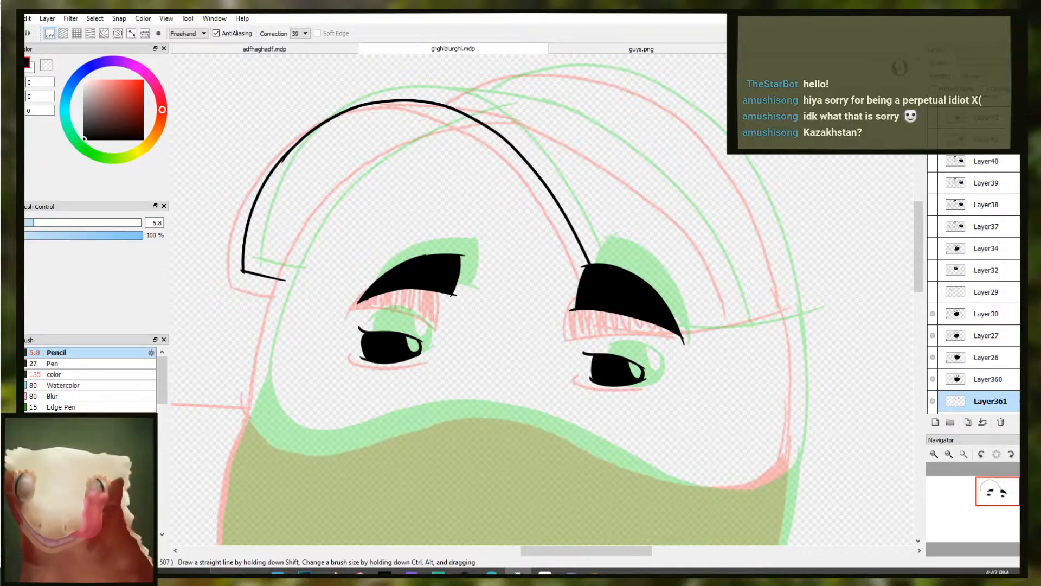
# Draw the hood's edge line from the right-hand eyebrow's outer tip to the right side of the head
pyautogui.hotkey('ctrl', 'z')
pyautogui.moveTo(679, 328); pyautogui.dragTo(795, 307)
pyautogui.hotkey('ctrl', 'z')
pyautogui.hotkey('ctrl', 'z')
pyautogui.hotkey('ctrl', 'z')
pyautogui.moveTo(679, 328); pyautogui.dragTo(801, 310)
pyautogui.hotkey('ctrl', 'z')
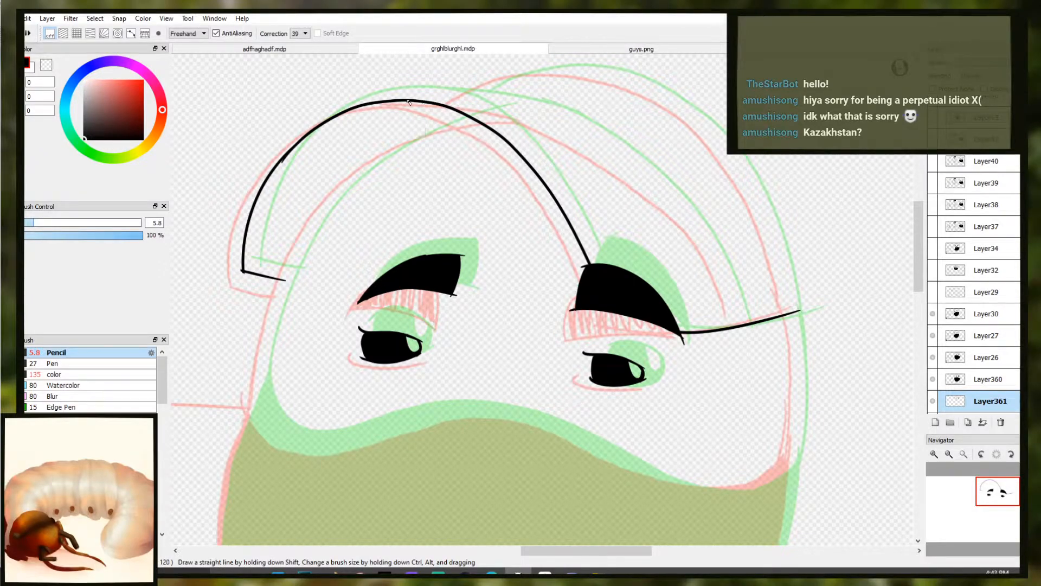
pyautogui.moveTo(407, 101); pyautogui.dragTo(462, 104)
pyautogui.hotkey('ctrl', 'z')
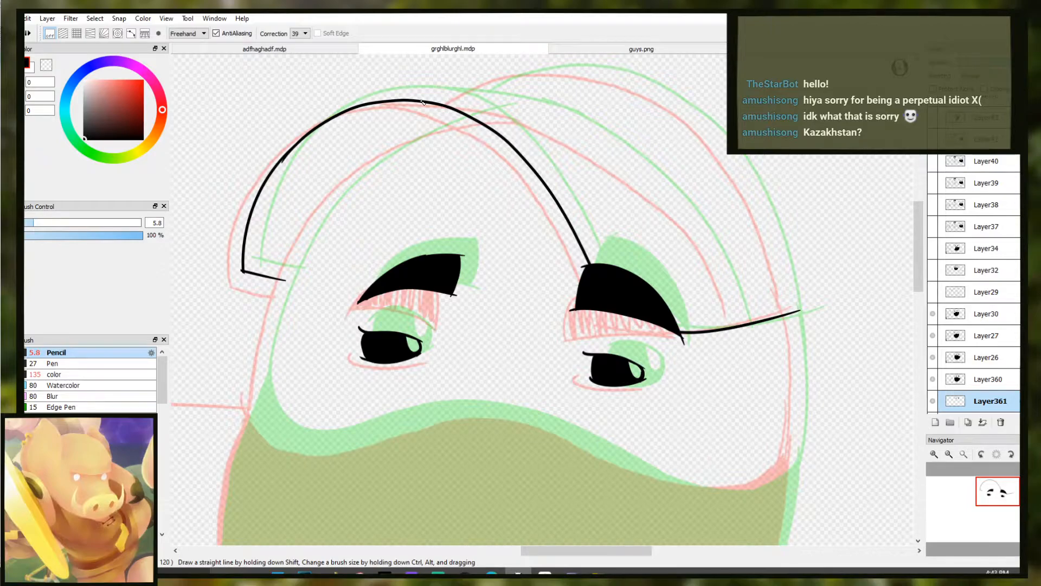
pyautogui.hotkey('ctrl', 'z')
pyautogui.moveTo(417, 100)
pyautogui.mouseDown()
pyautogui.moveTo(518, 113)
pyautogui.moveTo(496, 108)
pyautogui.mouseUp()
pyautogui.hotkey('ctrl', 'z')
pyautogui.hotkey('ctrl', 'z')
pyautogui.hotkey('ctrl', 'z')
pyautogui.hotkey('ctrl', 'z')
pyautogui.hotkey('ctrl', 'z')
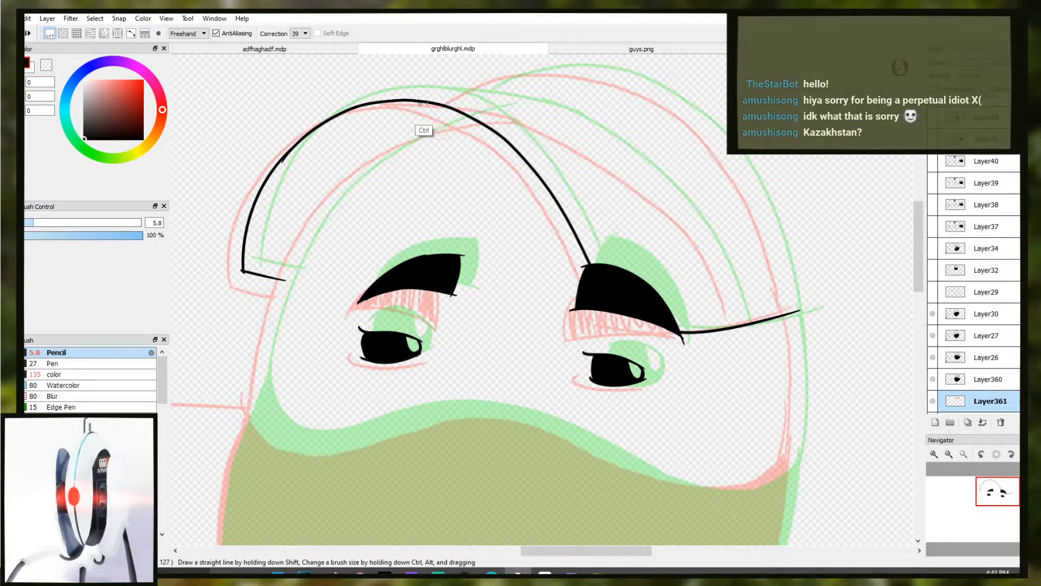
# Draw a gently sloping line branching from the top of the hood arc towards the right side of the head
pyautogui.moveTo(413, 101); pyautogui.dragTo(571, 117)
pyautogui.hotkey('ctrl', 'z')
pyautogui.hotkey('ctrl', 'z')
pyautogui.hotkey('ctrl', 'z')
pyautogui.moveTo(401, 101)
pyautogui.mouseDown()
pyautogui.moveTo(565, 121)
pyautogui.moveTo(590, 136)
pyautogui.mouseUp()
pyautogui.hotkey('ctrl', 'z')
# Draw the inner hood arc from the sloping line's end down to the right-hand edge line and erase its overshoot below that line
pyautogui.moveTo(534, 113)
pyautogui.mouseDown()
pyautogui.moveTo(614, 155)
pyautogui.moveTo(591, 139)
pyautogui.moveTo(759, 347)
pyautogui.mouseUp()
pyautogui.hotkey('ctrl', 'z')
pyautogui.hotkey('ctrl', 'z')
pyautogui.hotkey('ctrl', 'z')
pyautogui.hotkey('ctrl', 'z')
pyautogui.hotkey('ctrl', 'z')
pyautogui.moveTo(518, 110)
pyautogui.mouseDown()
pyautogui.moveTo(601, 146)
pyautogui.moveTo(740, 361)
pyautogui.mouseUp()
pyautogui.hotkey('ctrl', 'z')
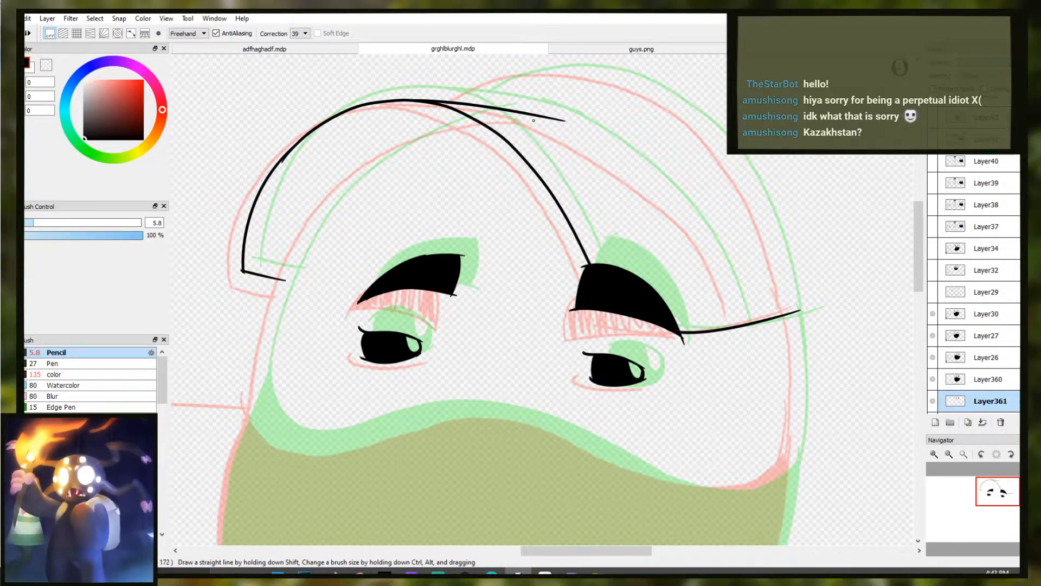
pyautogui.moveTo(531, 112); pyautogui.dragTo(598, 143)
pyautogui.hotkey('ctrl', 'z')
pyautogui.moveTo(532, 112)
pyautogui.mouseDown()
pyautogui.moveTo(621, 151)
pyautogui.moveTo(760, 379)
pyautogui.moveTo(613, 154)
pyautogui.moveTo(725, 267)
pyautogui.moveTo(750, 386)
pyautogui.moveTo(599, 143)
pyautogui.moveTo(656, 197)
pyautogui.moveTo(746, 372)
pyautogui.mouseUp()
pyautogui.hotkey('ctrl', 'z')
pyautogui.hotkey('ctrl', 'z')
pyautogui.hotkey('ctrl', 'z')
pyautogui.hotkey('ctrl', 'z')
pyautogui.hotkey('ctrl', 'z')
pyautogui.hotkey('ctrl', 'z')
pyautogui.moveTo(543, 113)
pyautogui.mouseDown()
pyautogui.moveTo(710, 296)
pyautogui.moveTo(721, 372)
pyautogui.mouseUp()
pyautogui.hotkey('ctrl', 'z')
pyautogui.moveTo(540, 117); pyautogui.dragTo(734, 358)
pyautogui.hotkey('ctrl', 'z')
pyautogui.moveTo(543, 118); pyautogui.dragTo(600, 138)
pyautogui.hotkey('ctrl', 'z')
pyautogui.moveTo(542, 117)
pyautogui.mouseDown()
pyautogui.moveTo(616, 147)
pyautogui.moveTo(755, 383)
pyautogui.mouseUp()
pyautogui.hotkey('ctrl', 'z')
pyautogui.moveTo(542, 116)
pyautogui.mouseDown()
pyautogui.moveTo(596, 137)
pyautogui.moveTo(762, 391)
pyautogui.mouseUp()
pyautogui.hotkey('ctrl', 'z')
pyautogui.hotkey('ctrl', 'z')
pyautogui.moveTo(543, 117)
pyautogui.mouseDown()
pyautogui.moveTo(581, 128)
pyautogui.moveTo(720, 268)
pyautogui.moveTo(743, 409)
pyautogui.moveTo(759, 379)
pyautogui.mouseUp()
pyautogui.hotkey('ctrl', 'z')
pyautogui.hotkey('ctrl', 'z')
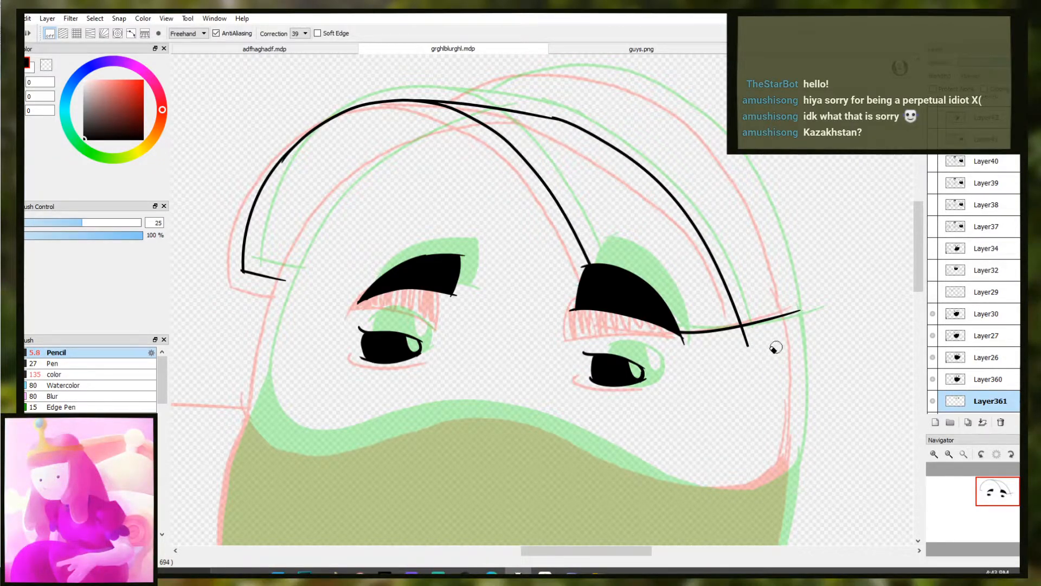
pyautogui.moveTo(728, 344); pyautogui.dragTo(721, 338)
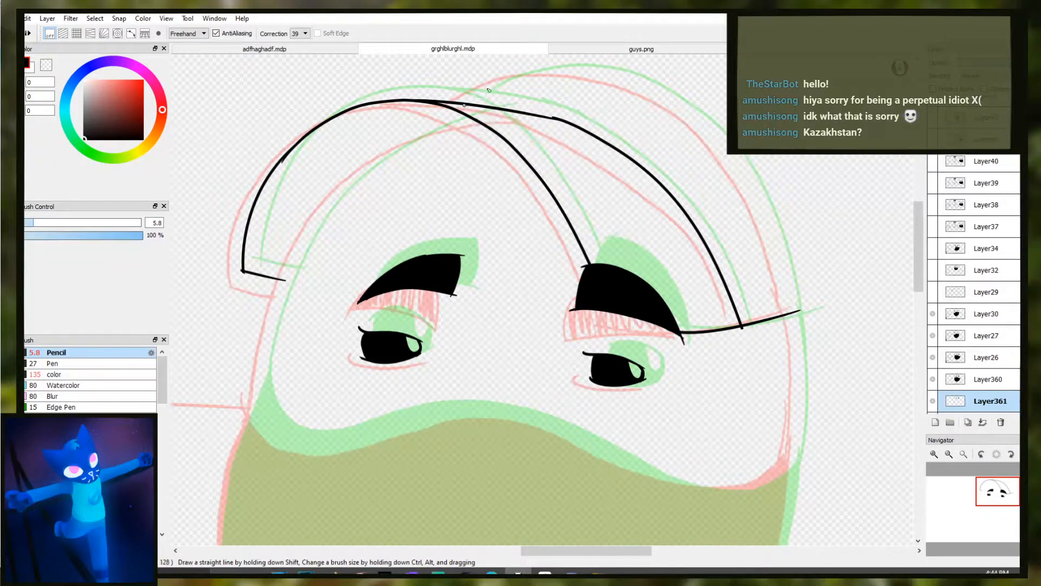
# Draw the hood's outer contour from the top of the forehead arc over the head to the right end of the edge line
pyautogui.moveTo(465, 107)
pyautogui.mouseDown()
pyautogui.moveTo(561, 69)
pyautogui.moveTo(634, 84)
pyautogui.moveTo(701, 119)
pyautogui.moveTo(746, 171)
pyautogui.moveTo(797, 325)
pyautogui.mouseUp()
pyautogui.hotkey('ctrl', 'z')
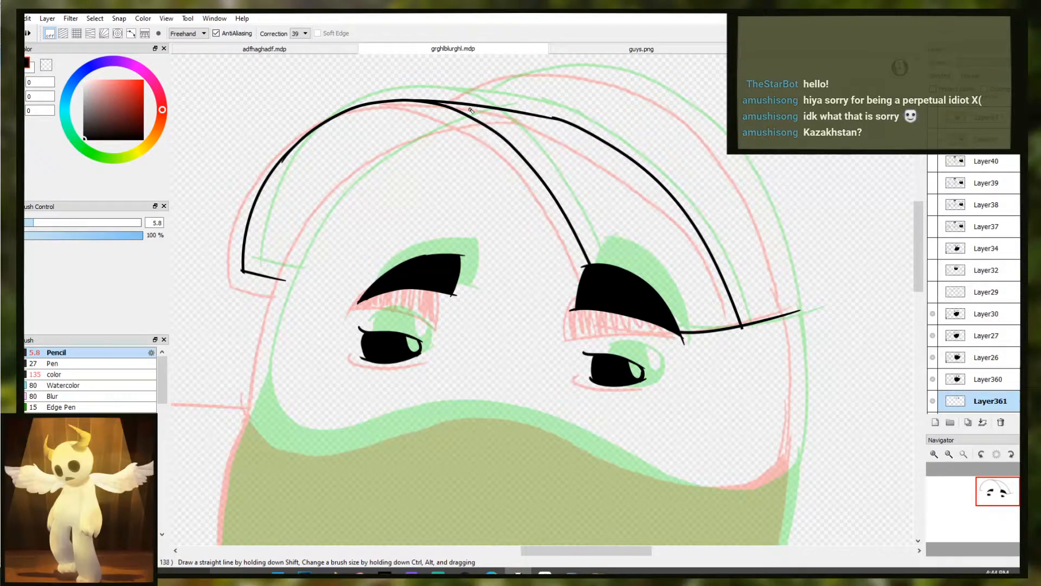
pyautogui.moveTo(471, 104)
pyautogui.mouseDown()
pyautogui.moveTo(541, 72)
pyautogui.moveTo(607, 80)
pyautogui.moveTo(671, 105)
pyautogui.moveTo(714, 138)
pyautogui.moveTo(752, 197)
pyautogui.moveTo(783, 270)
pyautogui.moveTo(797, 341)
pyautogui.mouseUp()
pyautogui.hotkey('ctrl', 'z')
pyautogui.moveTo(465, 106)
pyautogui.mouseDown()
pyautogui.moveTo(590, 74)
pyautogui.moveTo(701, 132)
pyautogui.moveTo(751, 194)
pyautogui.mouseUp()
pyautogui.hotkey('ctrl', 'z')
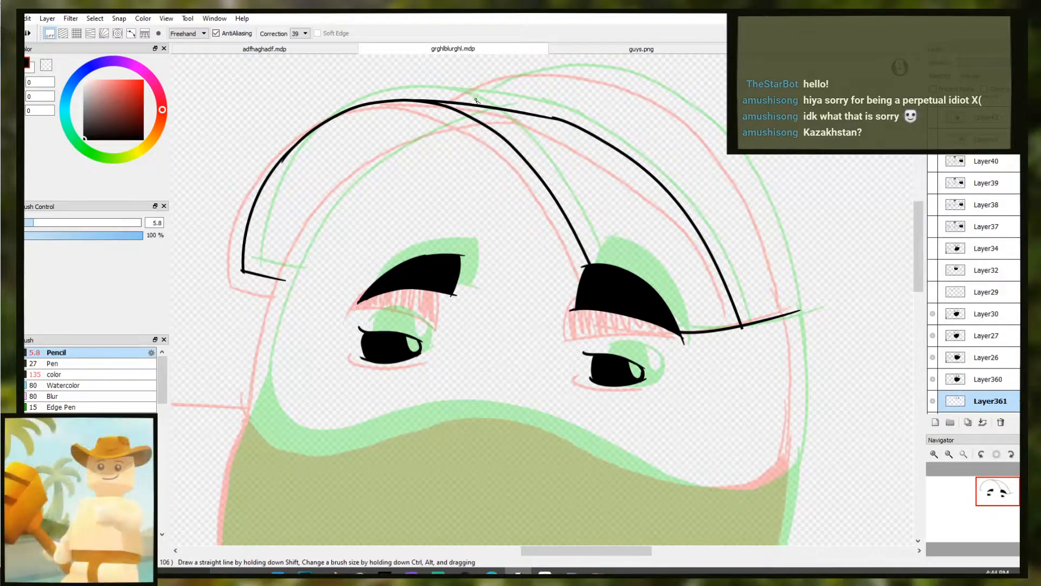
pyautogui.moveTo(476, 104)
pyautogui.mouseDown()
pyautogui.moveTo(508, 87)
pyautogui.moveTo(600, 70)
pyautogui.moveTo(731, 162)
pyautogui.moveTo(776, 244)
pyautogui.mouseUp()
pyautogui.hotkey('ctrl', 'z')
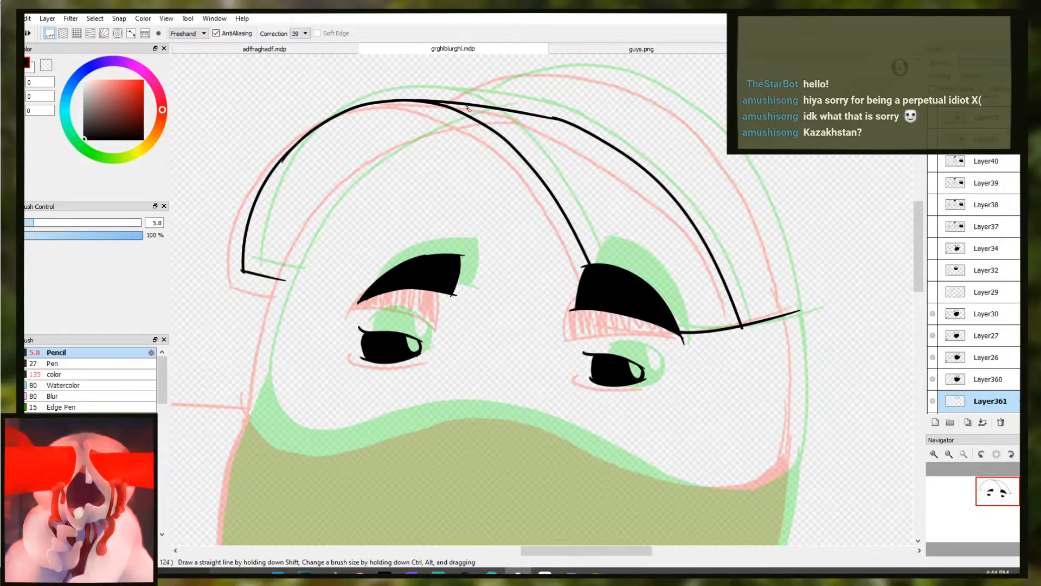
pyautogui.moveTo(484, 102)
pyautogui.mouseDown()
pyautogui.moveTo(569, 68)
pyautogui.moveTo(721, 130)
pyautogui.mouseUp()
pyautogui.hotkey('ctrl', 'z')
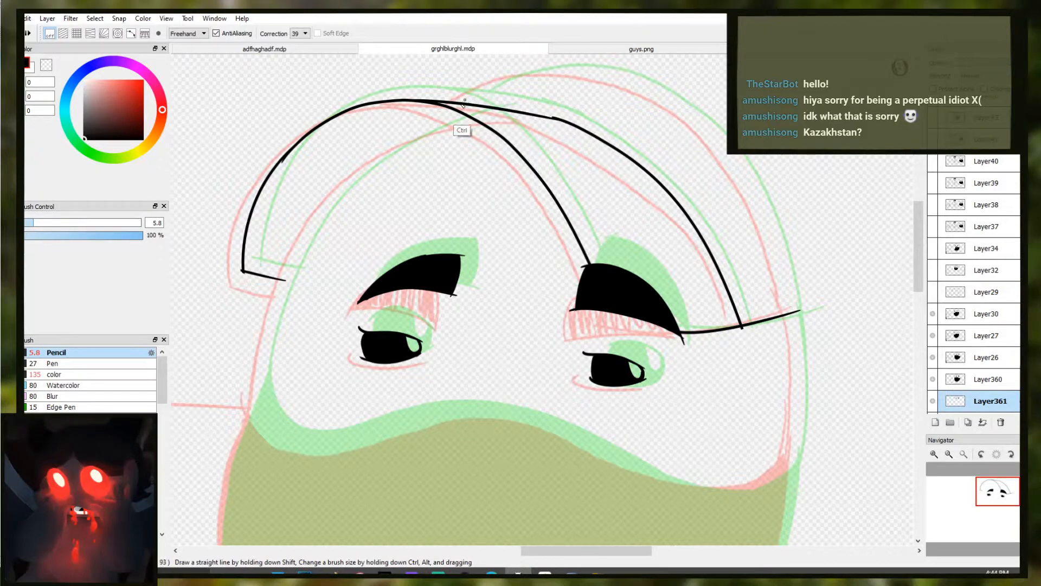
pyautogui.moveTo(464, 107)
pyautogui.mouseDown()
pyautogui.moveTo(477, 93)
pyautogui.moveTo(606, 77)
pyautogui.moveTo(712, 145)
pyautogui.moveTo(789, 270)
pyautogui.moveTo(799, 323)
pyautogui.mouseUp()
pyautogui.hotkey('ctrl', 'z')
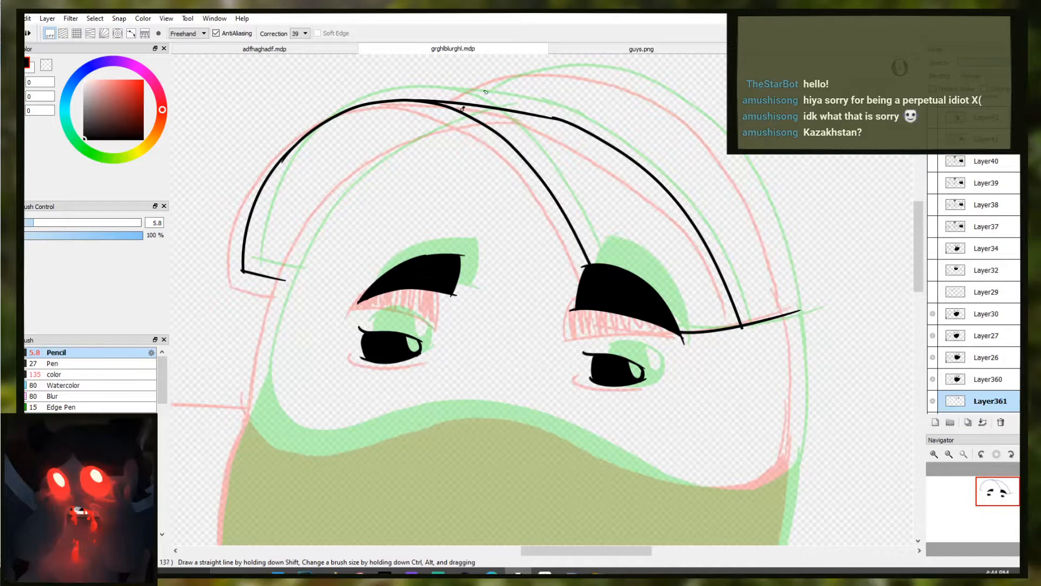
pyautogui.moveTo(483, 98)
pyautogui.mouseDown()
pyautogui.moveTo(568, 76)
pyautogui.moveTo(617, 76)
pyautogui.mouseUp()
pyautogui.hotkey('ctrl', 'z')
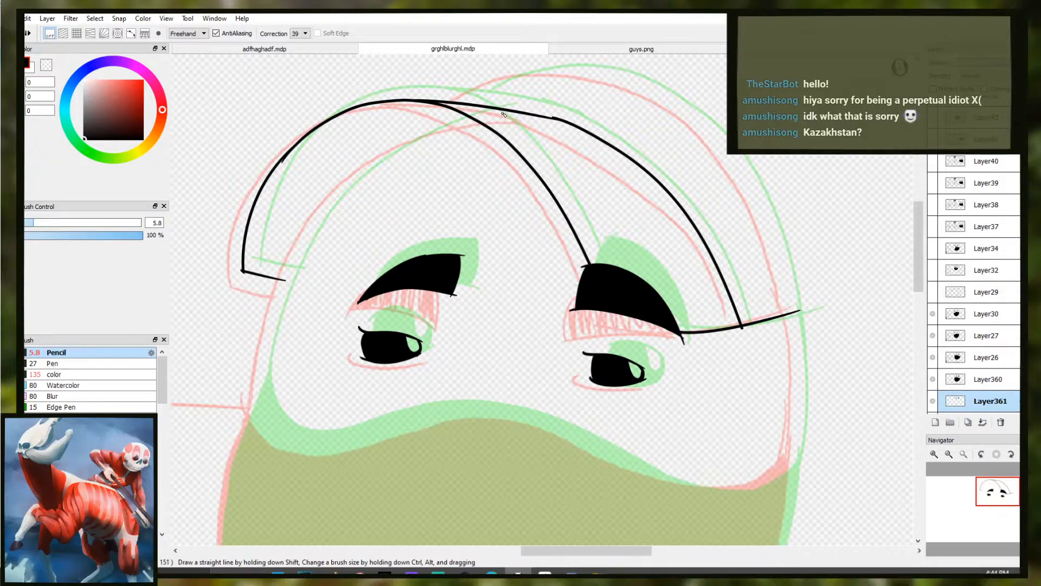
pyautogui.hotkey('ctrl', 'z')
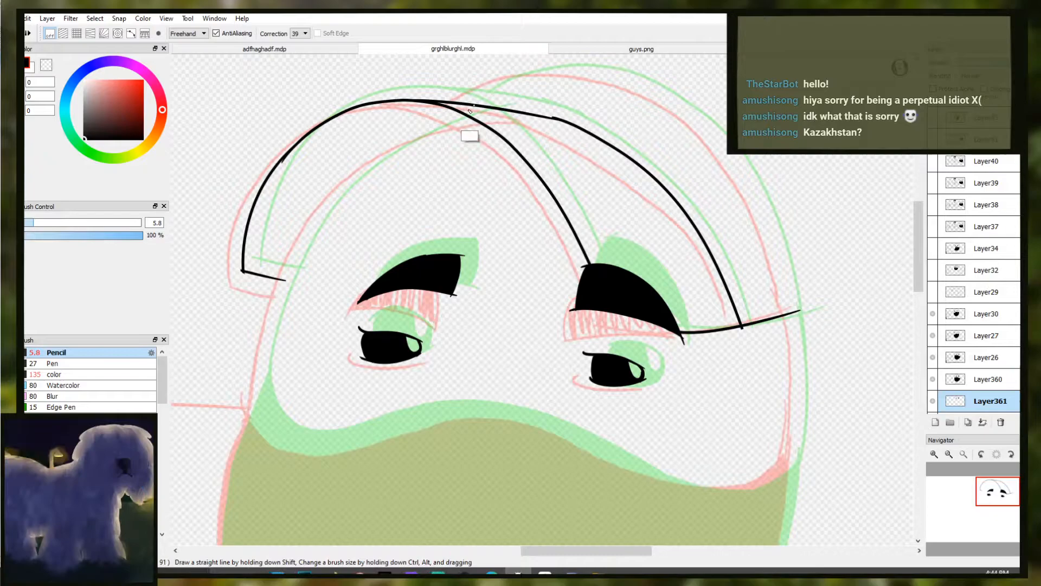
pyautogui.moveTo(467, 94)
pyautogui.mouseDown()
pyautogui.moveTo(543, 71)
pyautogui.moveTo(654, 88)
pyautogui.moveTo(737, 153)
pyautogui.moveTo(786, 308)
pyautogui.mouseUp()
pyautogui.hotkey('ctrl', 'z')
pyautogui.moveTo(464, 107)
pyautogui.mouseDown()
pyautogui.moveTo(503, 84)
pyautogui.moveTo(570, 75)
pyautogui.moveTo(640, 91)
pyautogui.moveTo(700, 123)
pyautogui.moveTo(767, 218)
pyautogui.moveTo(797, 319)
pyautogui.mouseUp()
# Draw a short line from the underside of the forehead arc's top towards the lower left and trim its end
pyautogui.moveTo(680, 451); pyautogui.dragTo(693, 432)
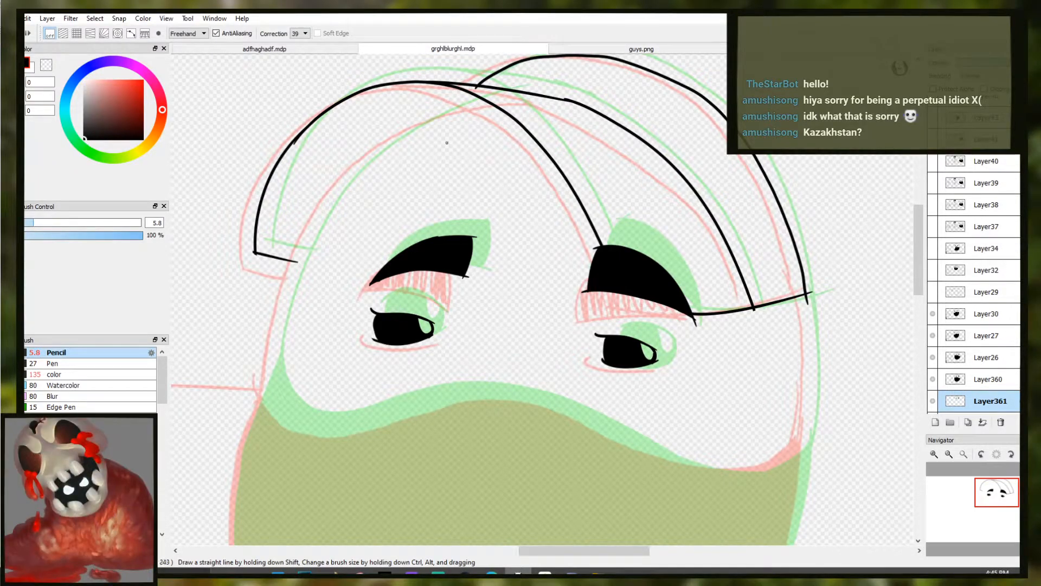
pyautogui.hotkey('ctrl', 'z')
pyautogui.moveTo(480, 104); pyautogui.dragTo(494, 105)
pyautogui.hotkey('ctrl', 'z')
pyautogui.moveTo(485, 100)
pyautogui.mouseDown()
pyautogui.moveTo(345, 196)
pyautogui.moveTo(455, 129)
pyautogui.mouseUp()
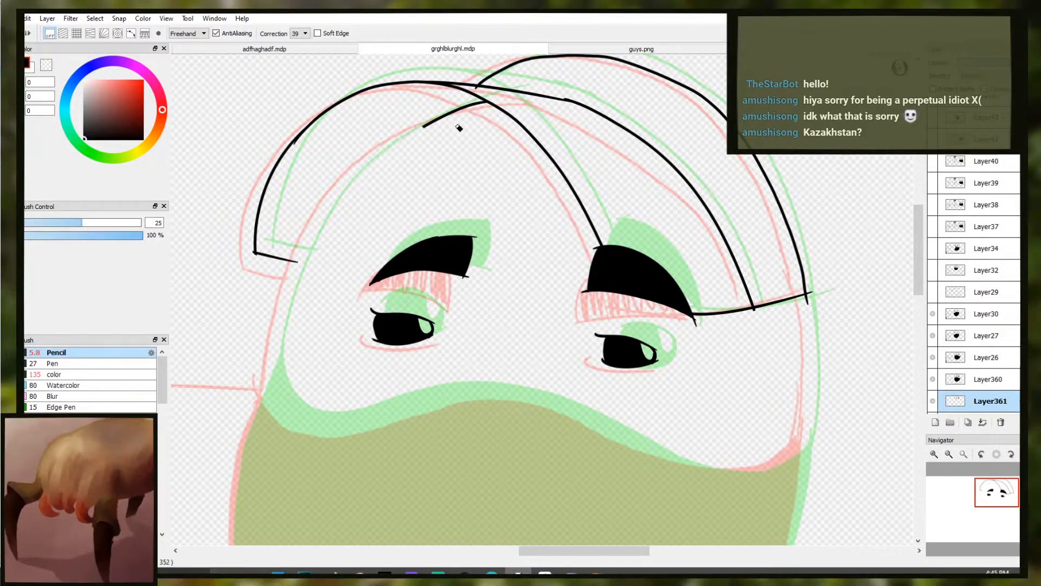
pyautogui.press('b')
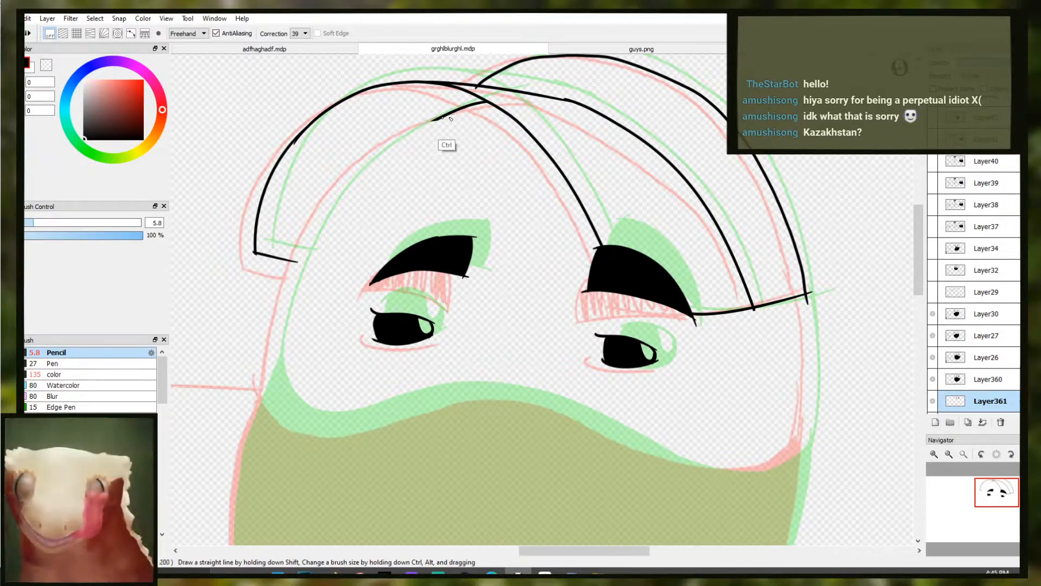
pyautogui.moveTo(457, 113); pyautogui.dragTo(422, 128)
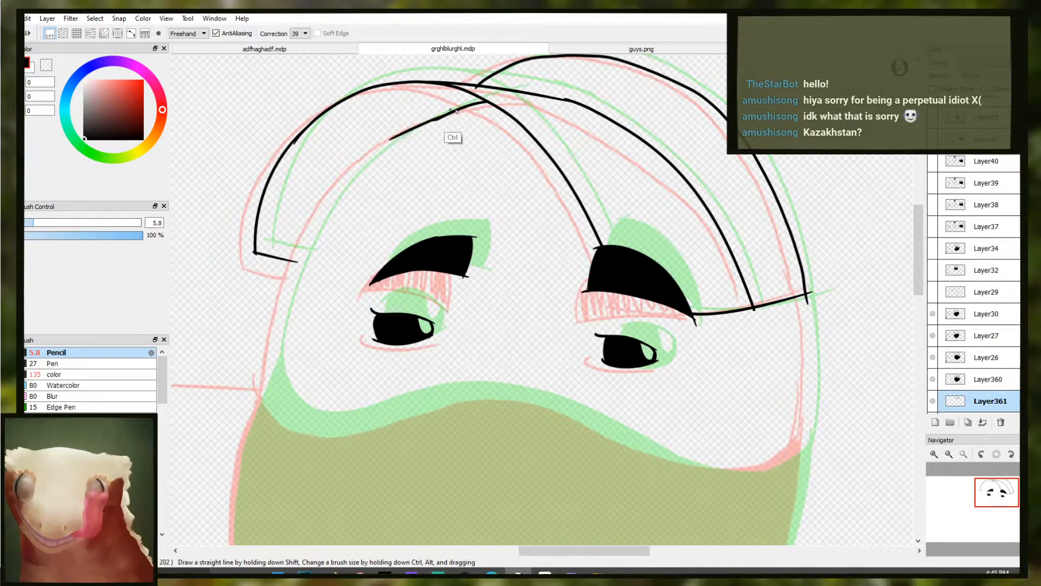
# Extend the inner hood line in a curve down the left side of the forehead to the hood's short lower edge
pyautogui.moveTo(439, 116); pyautogui.dragTo(286, 270)
pyautogui.hotkey('ctrl', 'z')
pyautogui.moveTo(469, 108); pyautogui.dragTo(291, 278)
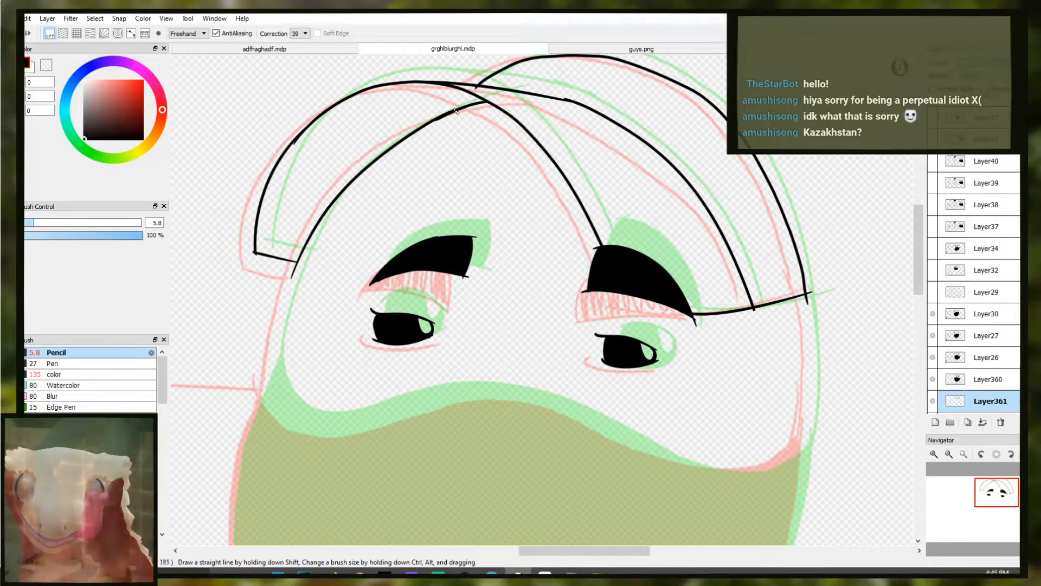
pyautogui.hotkey('ctrl', 'z')
pyautogui.moveTo(459, 110); pyautogui.dragTo(278, 284)
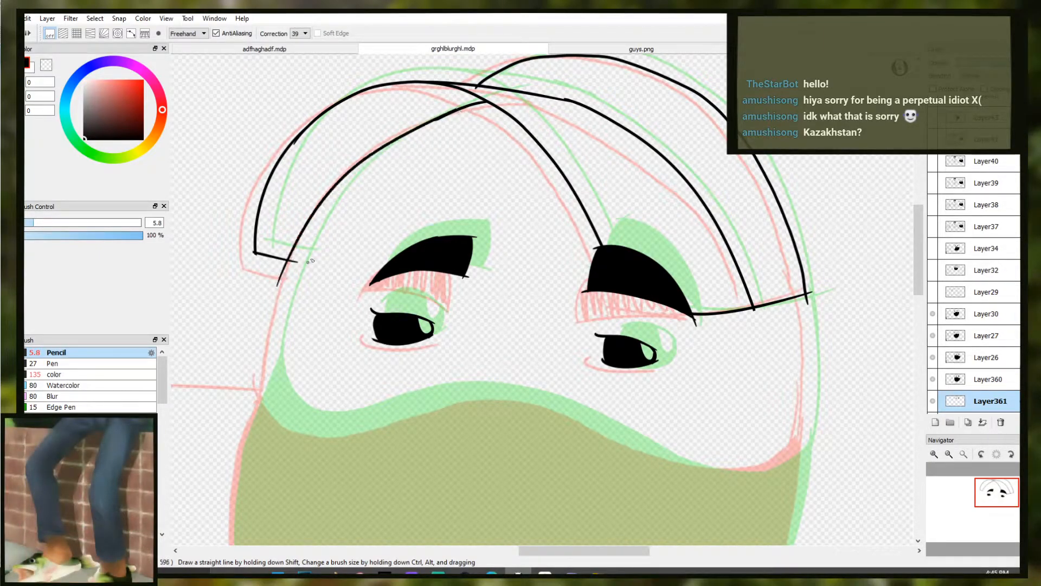
pyautogui.hotkey('ctrl', 'z')
pyautogui.moveTo(451, 113); pyautogui.dragTo(325, 225)
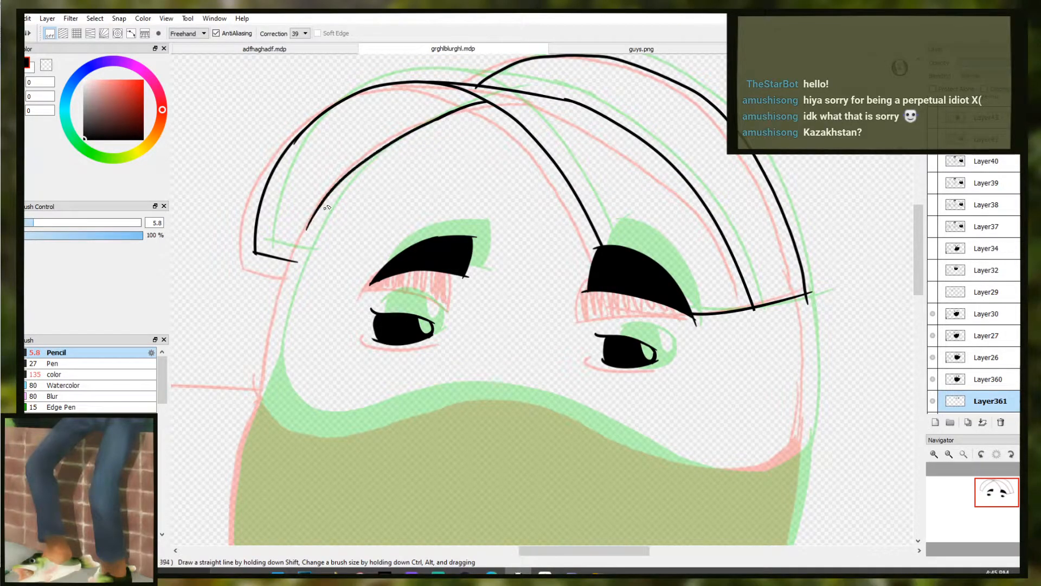
pyautogui.hotkey('ctrl', 'z')
pyautogui.moveTo(452, 113); pyautogui.dragTo(309, 227)
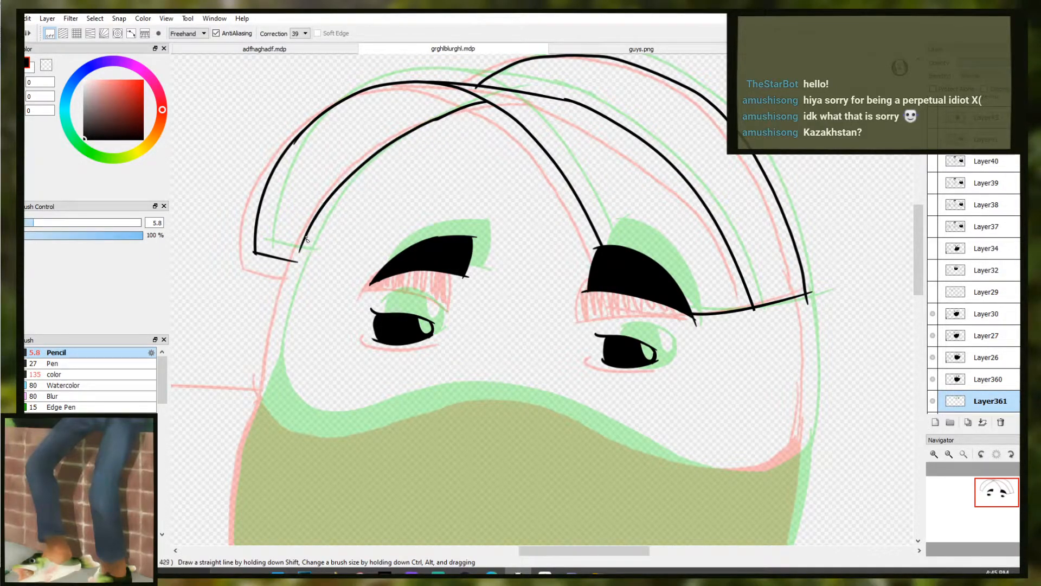
pyautogui.hotkey('ctrl', 'z')
pyautogui.hotkey('ctrl', 'z')
pyautogui.hotkey('ctrl', 'z')
pyautogui.moveTo(404, 135); pyautogui.dragTo(324, 208)
pyautogui.hotkey('ctrl', 'z')
pyautogui.moveTo(401, 136)
pyautogui.mouseDown()
pyautogui.moveTo(311, 220)
pyautogui.moveTo(293, 265)
pyautogui.mouseUp()
pyautogui.hotkey('ctrl', 'z')
pyautogui.hotkey('ctrl', 'z')
pyautogui.moveTo(401, 136); pyautogui.dragTo(298, 288)
# Continue the face's left side from the hood's lower edge down to the start of the mask
pyautogui.moveTo(321, 217)
pyautogui.mouseDown()
pyautogui.moveTo(270, 380)
pyautogui.moveTo(270, 352)
pyautogui.mouseUp()
pyautogui.hotkey('ctrl', 'z')
pyautogui.hotkey('ctrl', 'z')
pyautogui.hotkey('ctrl', 'z')
pyautogui.hotkey('ctrl', 'z')
pyautogui.moveTo(321, 222); pyautogui.dragTo(271, 377)
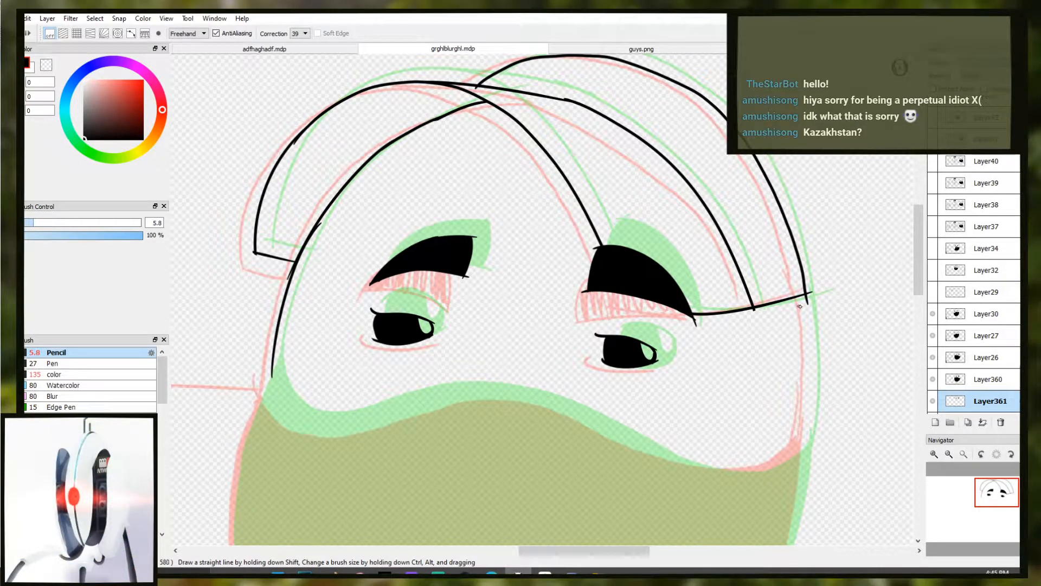
# Draw the face's right side from the end of the hood's edge line down past the mask's upper corner
pyautogui.moveTo(811, 292); pyautogui.dragTo(797, 492)
pyautogui.hotkey('ctrl', 'z')
pyautogui.hotkey('ctrl', 'z')
pyautogui.hotkey('ctrl', 'z')
pyautogui.hotkey('ctrl', 'z')
pyautogui.hotkey('ctrl', 'z')
pyautogui.moveTo(806, 278); pyautogui.dragTo(792, 487)
pyautogui.hotkey('ctrl', 'z')
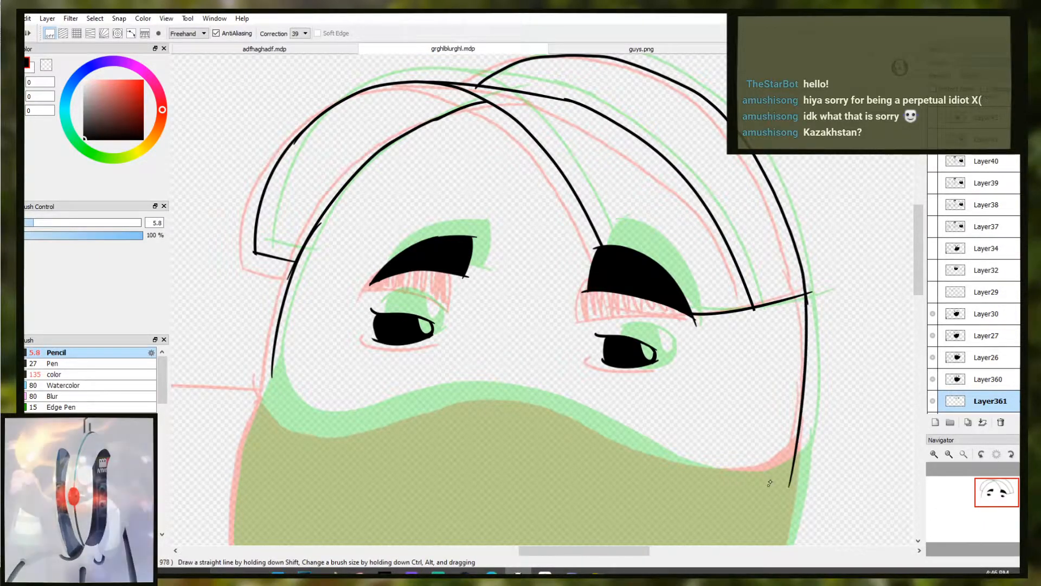
pyautogui.hotkey('ctrl', 'z')
pyautogui.hotkey('ctrl', 'z')
pyautogui.moveTo(804, 287)
pyautogui.mouseDown()
pyautogui.moveTo(809, 366)
pyautogui.moveTo(794, 483)
pyautogui.mouseUp()
pyautogui.hotkey('ctrl', 'z')
pyautogui.moveTo(803, 277); pyautogui.dragTo(807, 428)
pyautogui.moveTo(795, 506); pyautogui.dragTo(790, 514)
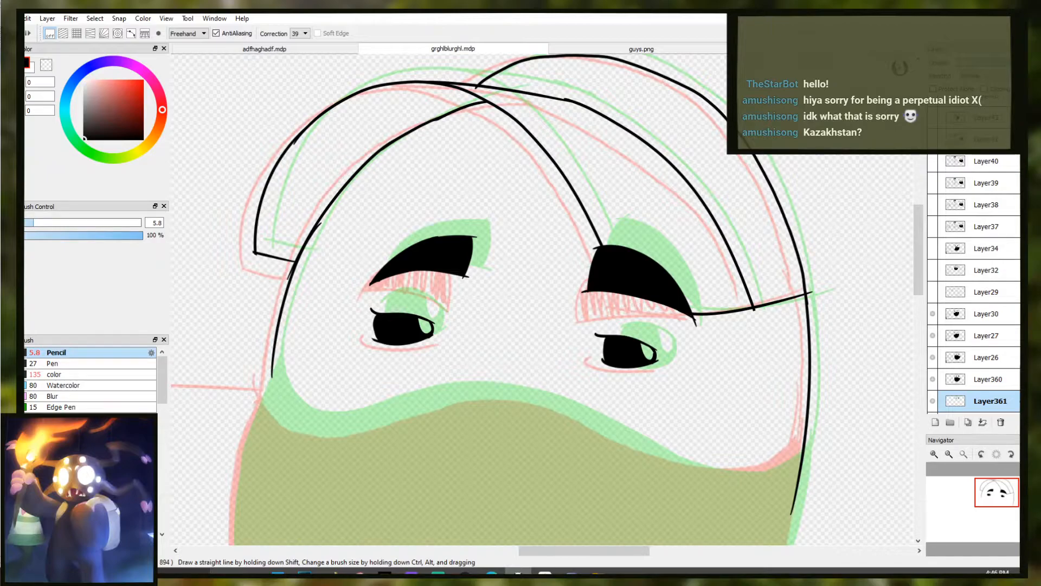
# Draw the mask's upper edge from the left side of the face around the rounded corner to the middle
pyautogui.scroll(-3, 390, 337)
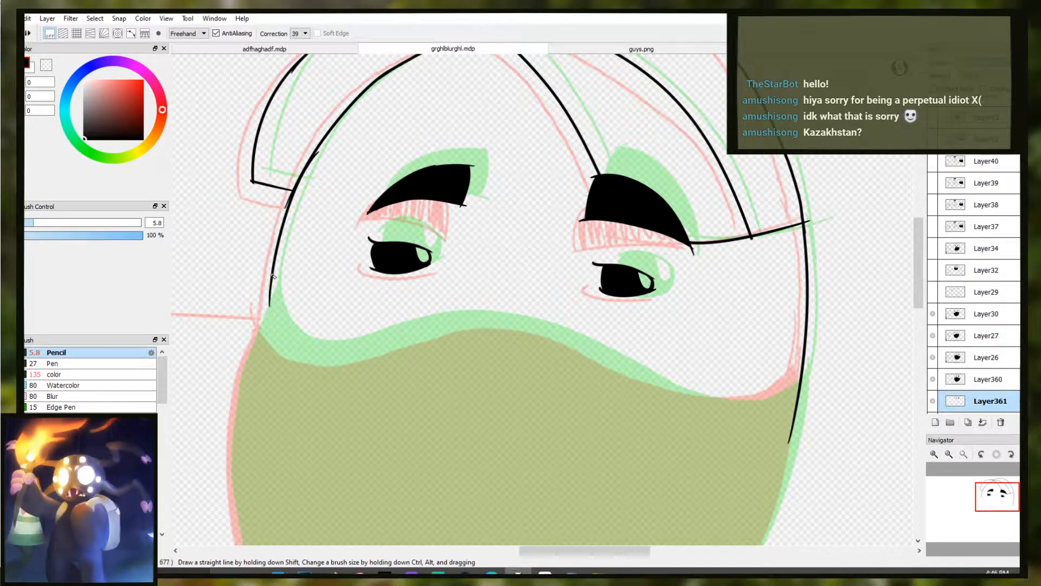
pyautogui.moveTo(270, 297); pyautogui.dragTo(279, 332)
pyautogui.hotkey('ctrl', 'z')
pyautogui.hotkey('ctrl', 'z')
pyautogui.moveTo(272, 265)
pyautogui.mouseDown()
pyautogui.moveTo(377, 347)
pyautogui.moveTo(472, 324)
pyautogui.mouseUp()
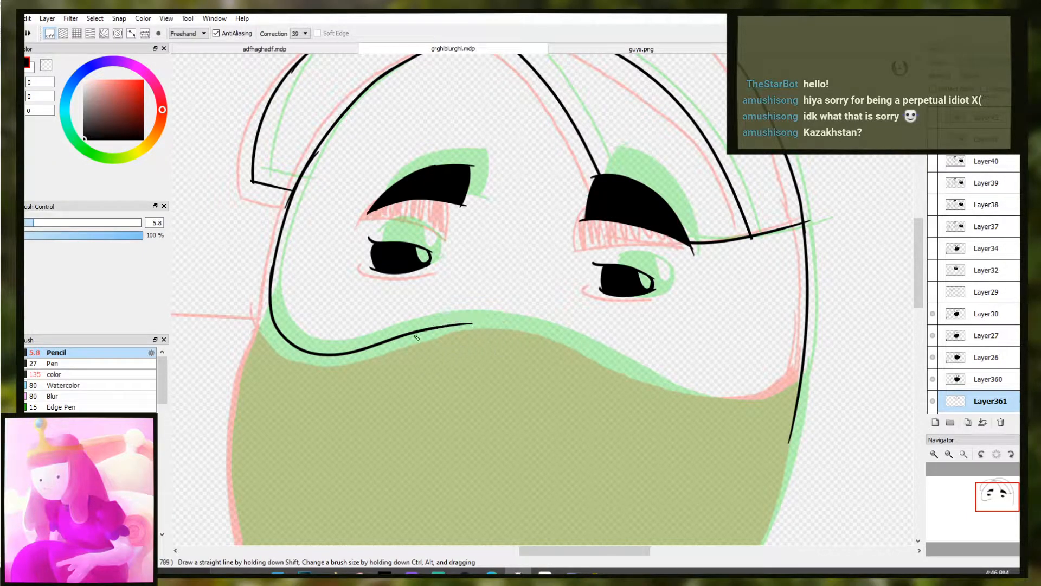
# Continue the mask's upper edge over the nose and down towards the right cheek, undoing the thickened end stroke
pyautogui.moveTo(423, 329)
pyautogui.mouseDown()
pyautogui.moveTo(527, 327)
pyautogui.moveTo(660, 384)
pyautogui.moveTo(718, 395)
pyautogui.mouseUp()
pyautogui.hotkey('ctrl', 'z')
pyautogui.hotkey('ctrl', 'z')
pyautogui.hotkey('ctrl', 'y')
pyautogui.hotkey('ctrl', 'z')
pyautogui.hotkey('ctrl', 'y')
pyautogui.hotkey('ctrl', 'z')
pyautogui.hotkey('ctrl', 'y')
pyautogui.hotkey('ctrl', 'z')
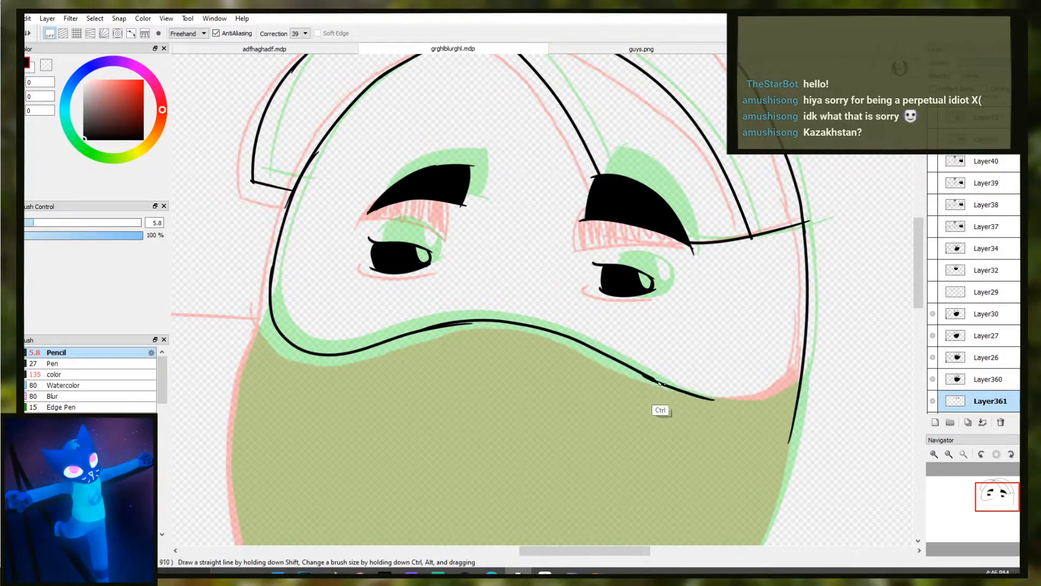
pyautogui.hotkey('ctrl', 'z')
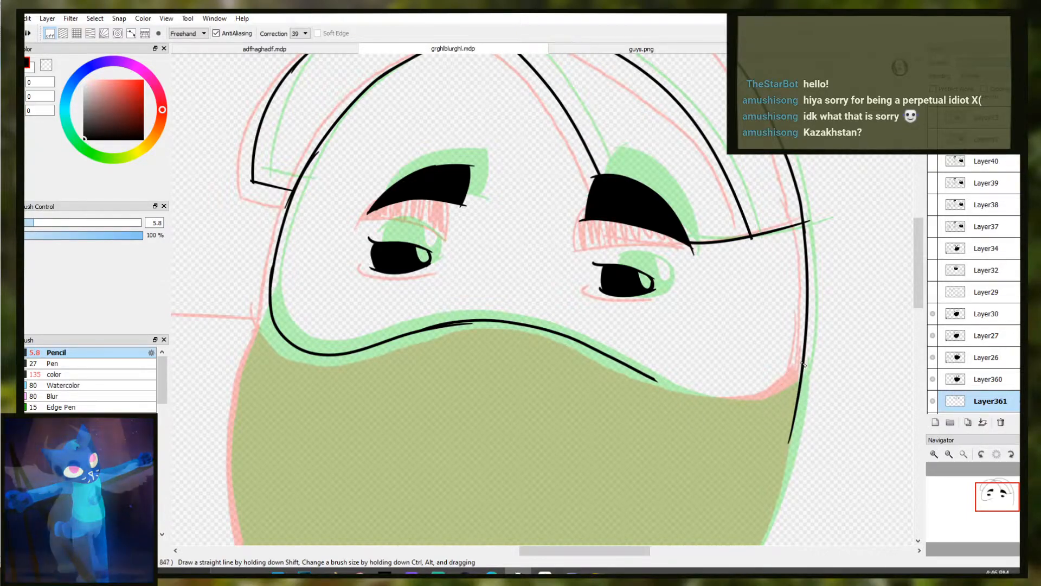
# Draw the mask's right upper corner from the side of the face and join it to the rest of the upper edge
pyautogui.moveTo(802, 368); pyautogui.dragTo(696, 402)
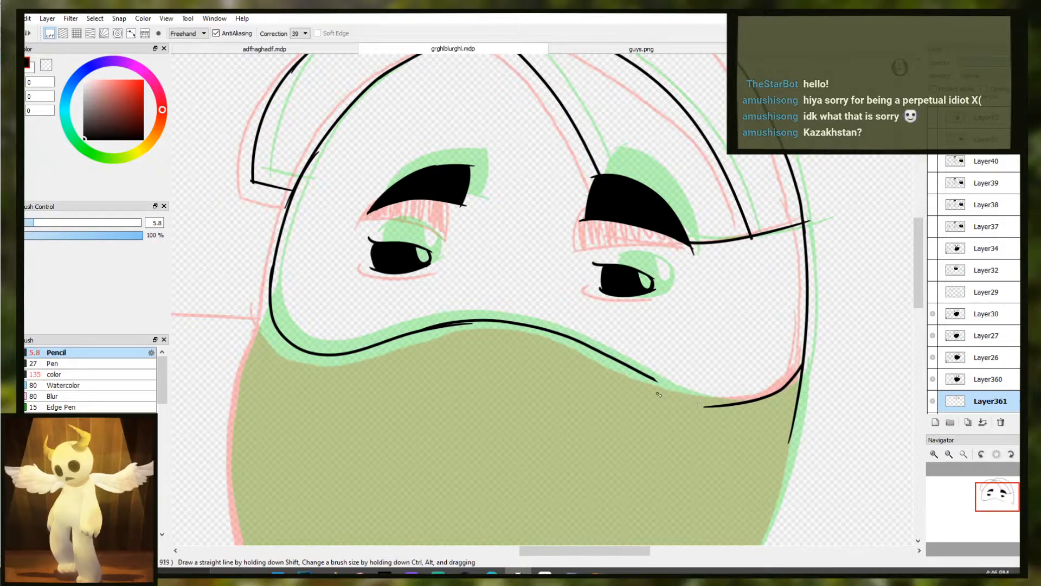
pyautogui.moveTo(653, 380); pyautogui.dragTo(783, 391)
# Draw the upper part of the mask's left outline, branching off the face's side line above the mask's rounded corner
pyautogui.scroll(-2, 584, 400)
pyautogui.moveTo(579, 391)
pyautogui.mouseDown()
pyautogui.moveTo(583, 281)
pyautogui.moveTo(575, 291)
pyautogui.moveTo(588, 292)
pyautogui.mouseUp()
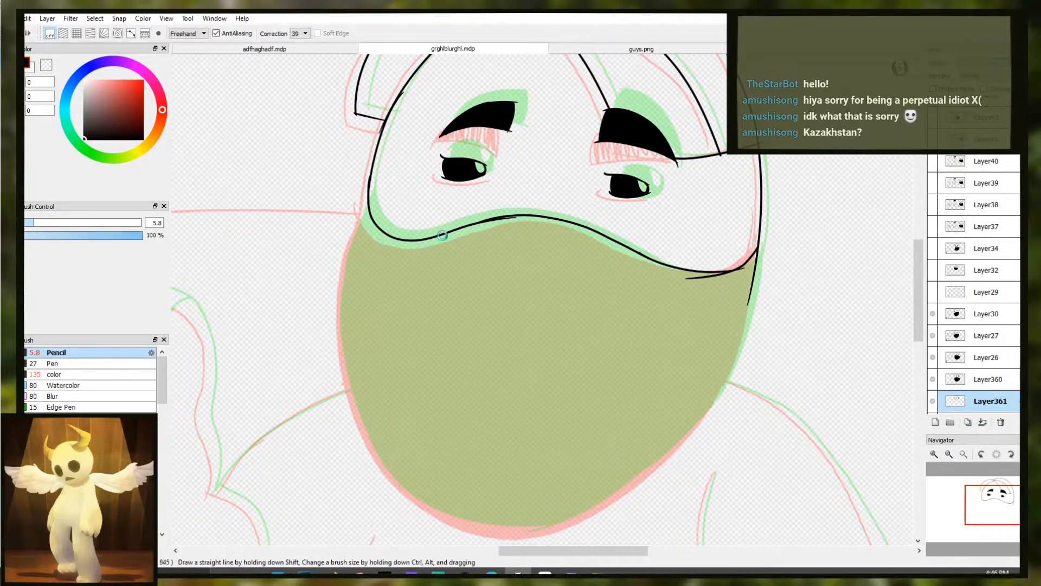
pyautogui.moveTo(372, 175); pyautogui.dragTo(358, 221)
pyautogui.hotkey('ctrl', 'z')
pyautogui.hotkey('ctrl', 'z')
pyautogui.moveTo(371, 174)
pyautogui.mouseDown()
pyautogui.moveTo(346, 307)
pyautogui.moveTo(358, 379)
pyautogui.mouseUp()
pyautogui.hotkey('ctrl', 'z')
pyautogui.hotkey('ctrl', 'z')
pyautogui.moveTo(370, 179); pyautogui.dragTo(360, 233)
pyautogui.hotkey('ctrl', 'z')
pyautogui.moveTo(370, 180); pyautogui.dragTo(346, 279)
pyautogui.hotkey('ctrl', 'z')
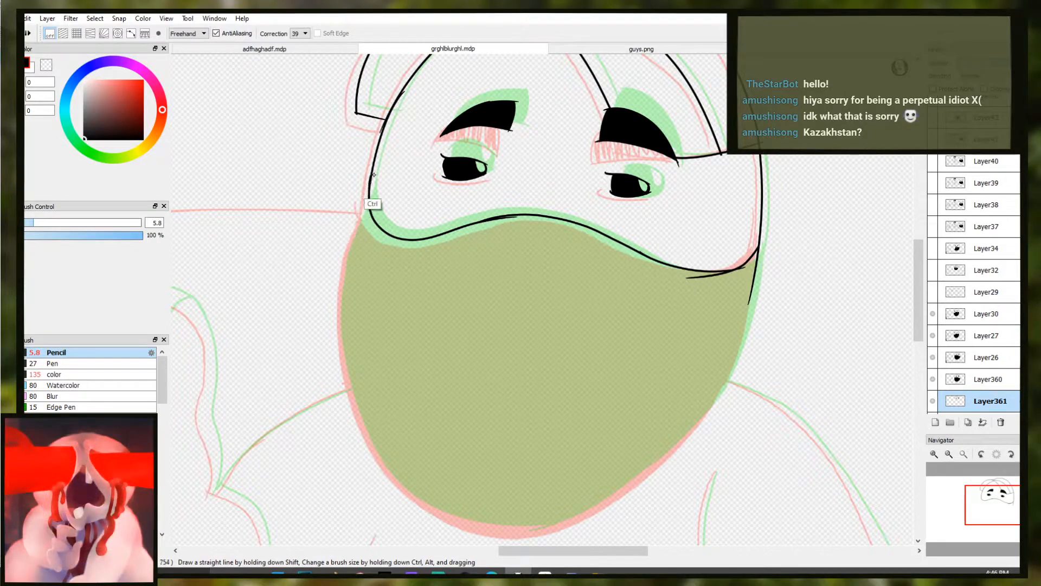
pyautogui.moveTo(371, 178); pyautogui.dragTo(360, 387)
pyautogui.hotkey('ctrl', 'z')
pyautogui.moveTo(359, 231); pyautogui.dragTo(355, 390)
pyautogui.moveTo(371, 182)
pyautogui.mouseDown()
pyautogui.moveTo(355, 217)
pyautogui.moveTo(359, 407)
pyautogui.moveTo(341, 302)
pyautogui.moveTo(349, 282)
pyautogui.mouseUp()
pyautogui.press('e')
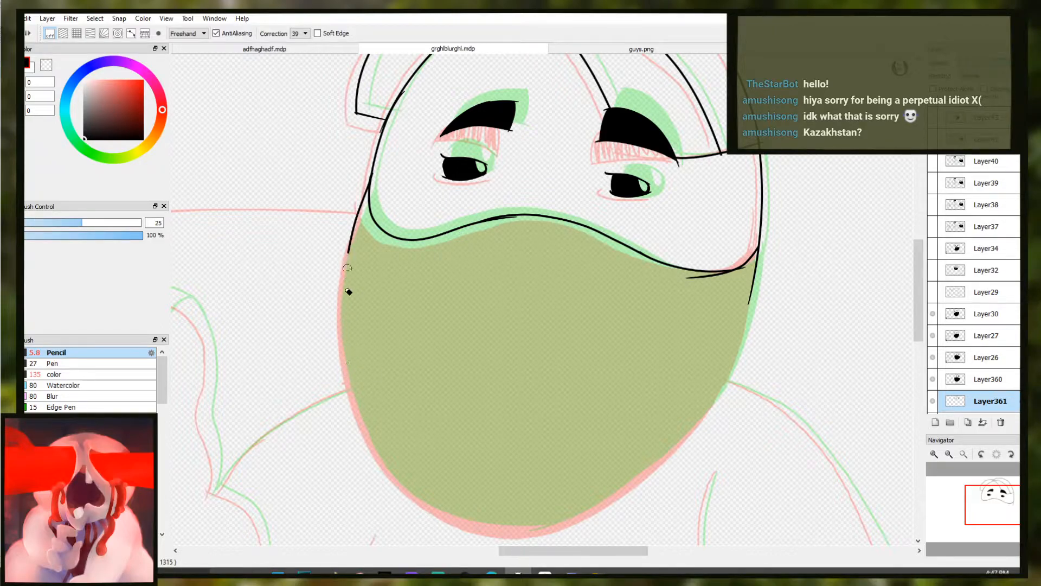
pyautogui.press('b')
pyautogui.moveTo(360, 209)
pyautogui.mouseDown()
pyautogui.moveTo(368, 189)
pyautogui.moveTo(356, 250)
pyautogui.mouseUp()
pyautogui.press('e')
pyautogui.press('b')
pyautogui.hotkey('ctrl', 'z')
pyautogui.moveTo(369, 187); pyautogui.dragTo(345, 347)
pyautogui.hotkey('ctrl', 'z')
pyautogui.hotkey('ctrl', 'z')
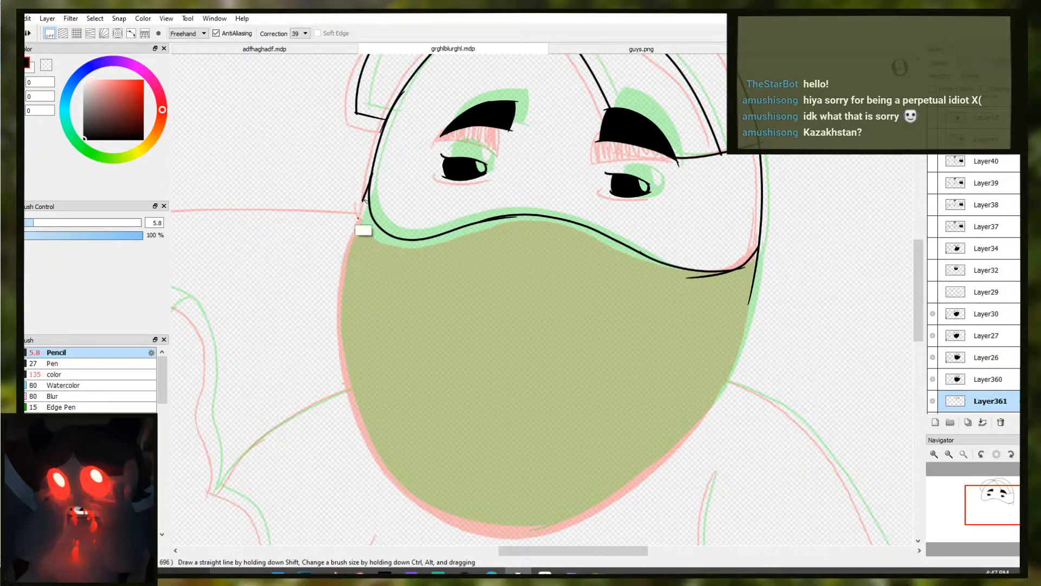
pyautogui.hotkey('ctrl', 'z')
pyautogui.moveTo(369, 187); pyautogui.dragTo(342, 313)
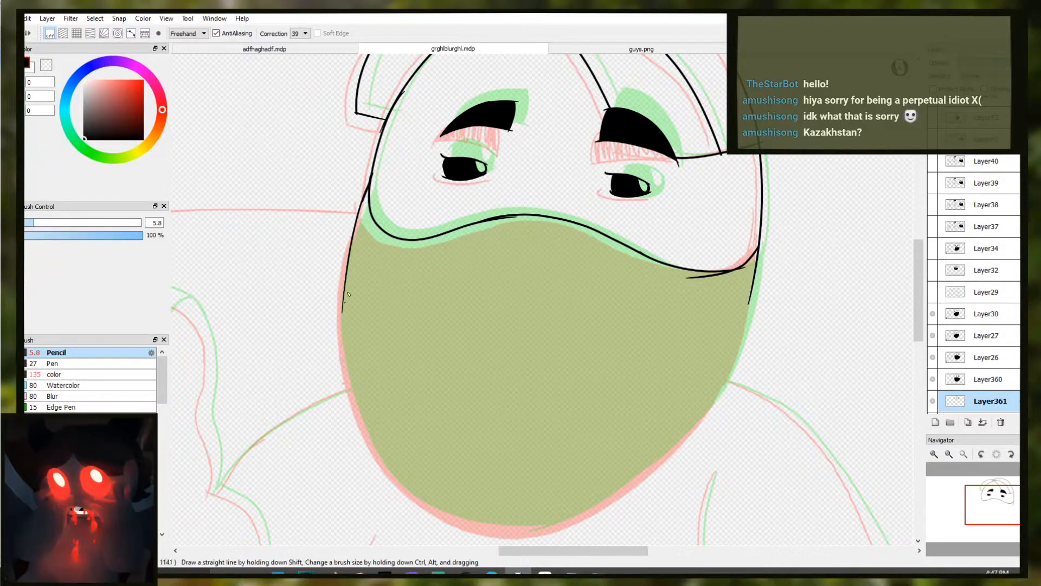
# Extend the mask's left outline down to shoulder level
pyautogui.hotkey('ctrl', 'z')
pyautogui.moveTo(355, 230); pyautogui.dragTo(343, 352)
pyautogui.hotkey('ctrl', 'z')
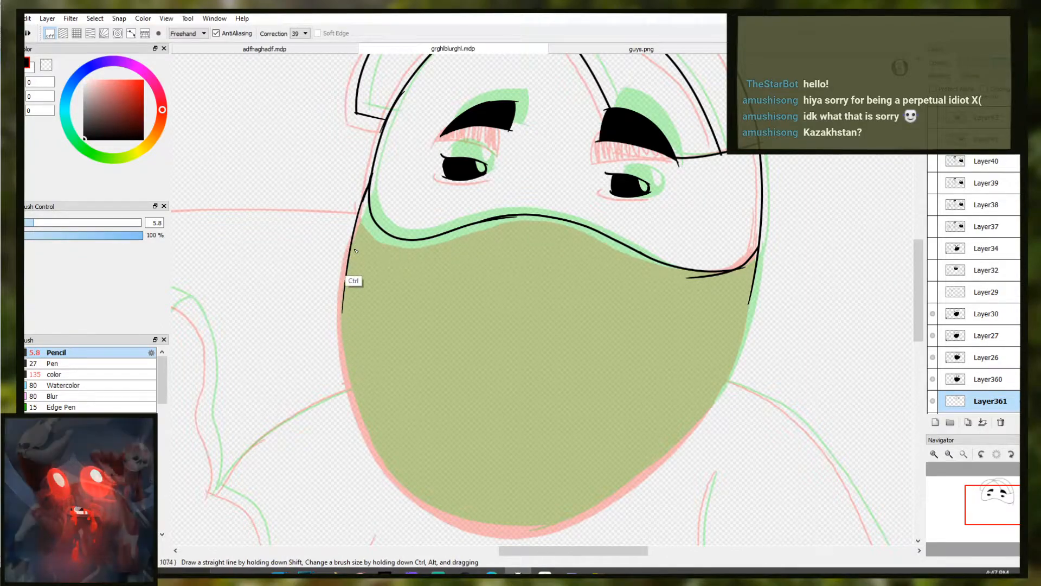
pyautogui.moveTo(355, 230); pyautogui.dragTo(349, 379)
pyautogui.moveTo(346, 308); pyautogui.dragTo(376, 450)
pyautogui.hotkey('ctrl', 'z')
pyautogui.moveTo(347, 326); pyautogui.dragTo(369, 434)
pyautogui.hotkey('ctrl', 'z')
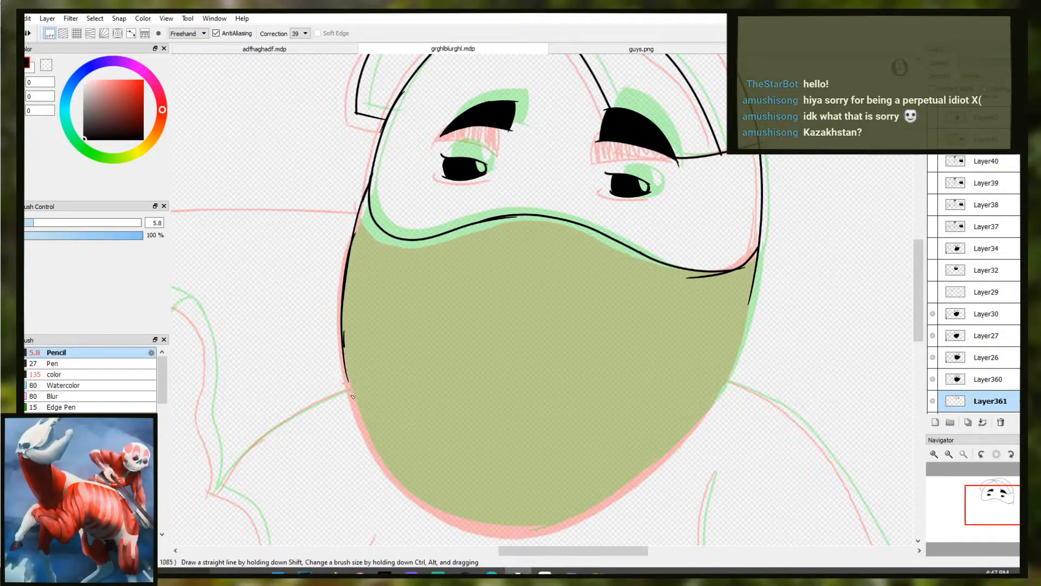
# Draw the mask's lower-left outline curving towards the chin and erase the overshooting end
pyautogui.moveTo(348, 374); pyautogui.dragTo(428, 510)
pyautogui.hotkey('ctrl', 'z')
pyautogui.moveTo(366, 436); pyautogui.dragTo(459, 528)
pyautogui.press('e')
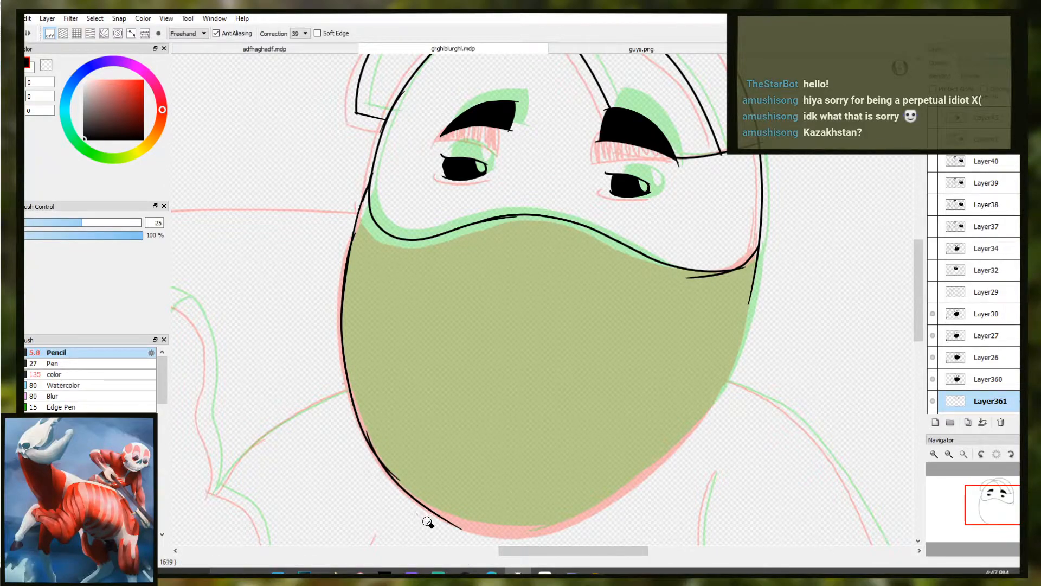
pyautogui.moveTo(420, 517)
pyautogui.mouseDown()
pyautogui.moveTo(385, 482)
pyautogui.moveTo(406, 481)
pyautogui.mouseUp()
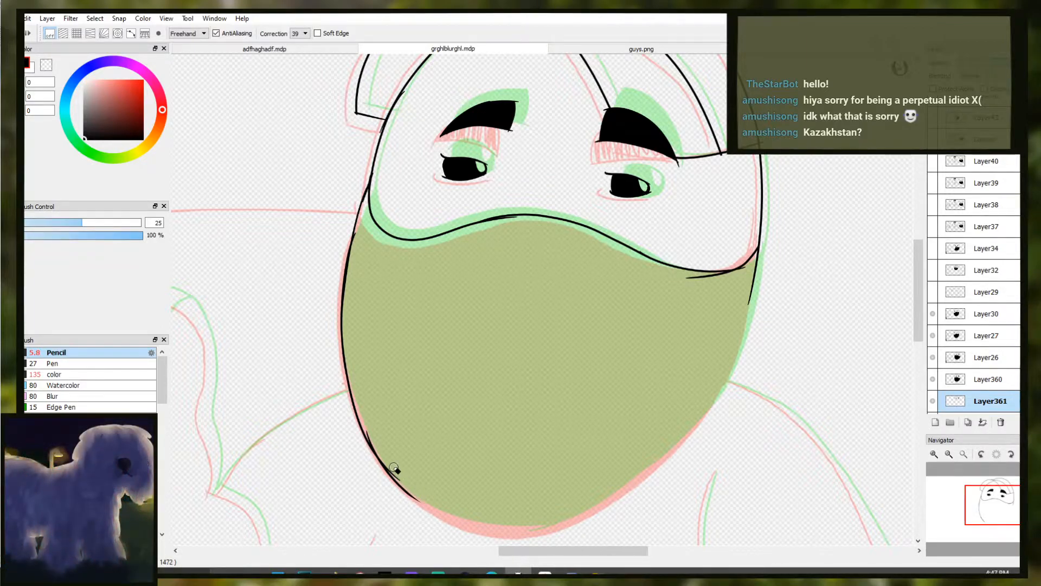
# Draw the mask's bottom outline from its lower-left curve to the middle of the chin
pyautogui.press('b')
pyautogui.moveTo(389, 474); pyautogui.dragTo(464, 516)
pyautogui.hotkey('ctrl', 'z')
pyautogui.moveTo(389, 478)
pyautogui.mouseDown()
pyautogui.moveTo(478, 527)
pyautogui.moveTo(547, 530)
pyautogui.mouseUp()
pyautogui.hotkey('ctrl', 'z')
pyautogui.hotkey('ctrl', 'z')
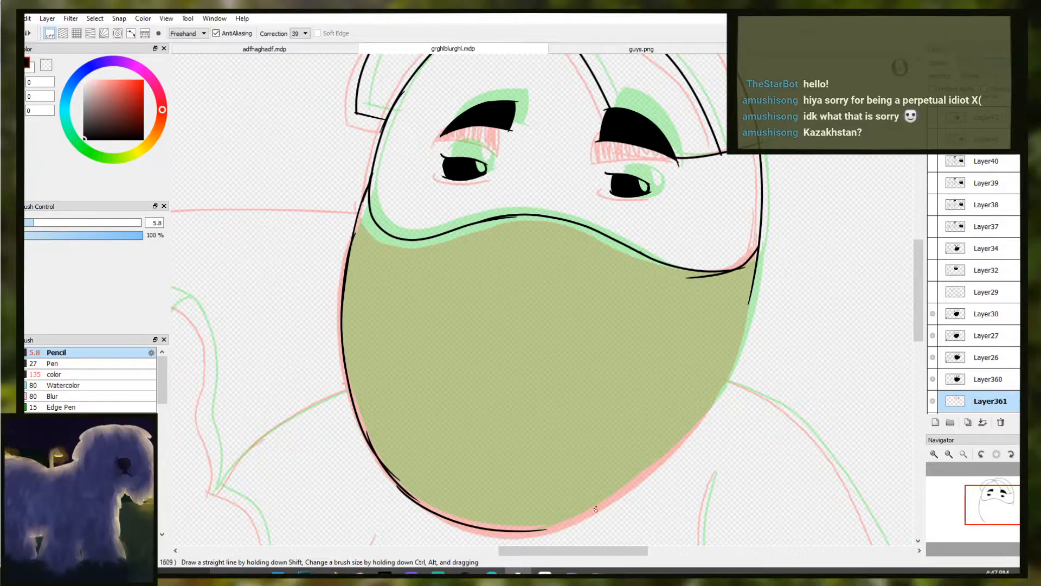
# Draw the mask's right outline from its upper corner down to shoulder level, retrying until it follows the onion-skinned frames
pyautogui.moveTo(749, 320); pyautogui.dragTo(758, 247)
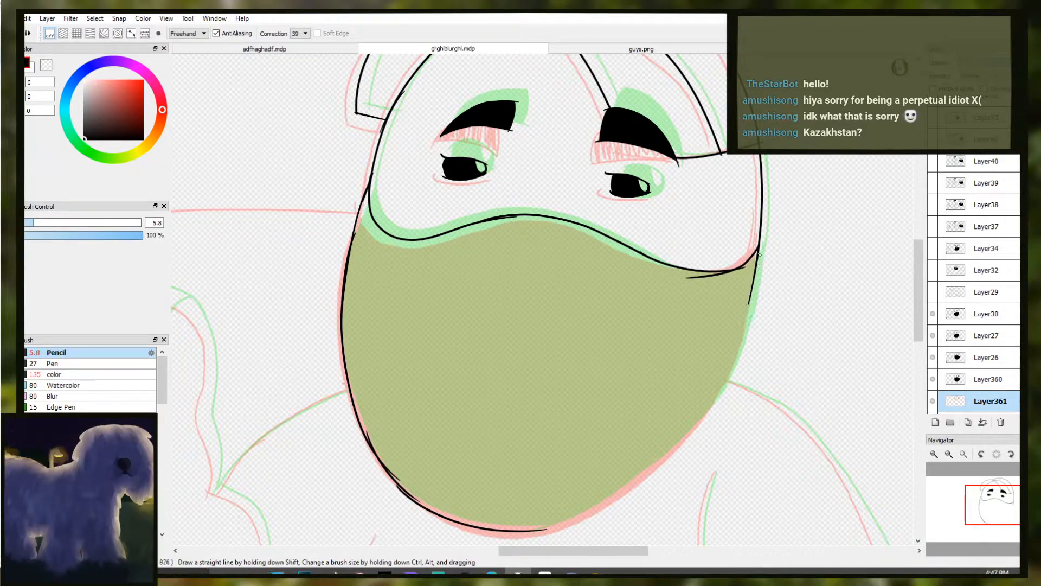
pyautogui.hotkey('ctrl', 'z')
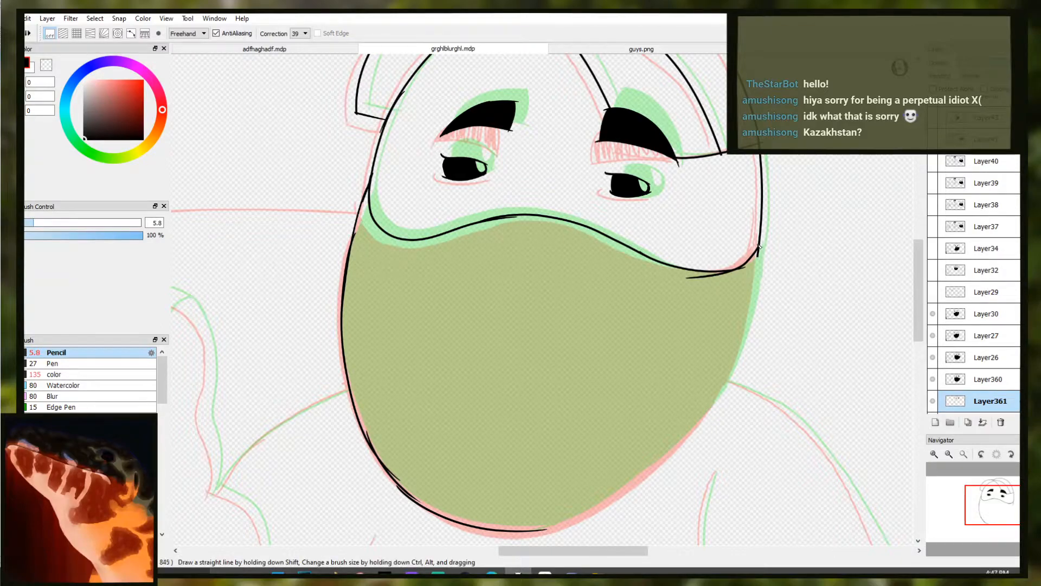
pyautogui.moveTo(710, 414)
pyautogui.mouseDown()
pyautogui.moveTo(758, 247)
pyautogui.moveTo(757, 293)
pyautogui.mouseUp()
pyautogui.hotkey('ctrl', 'z')
pyautogui.hotkey('ctrl', 'z')
pyautogui.moveTo(760, 248); pyautogui.dragTo(708, 397)
pyautogui.hotkey('ctrl', 'z')
pyautogui.moveTo(759, 249); pyautogui.dragTo(715, 410)
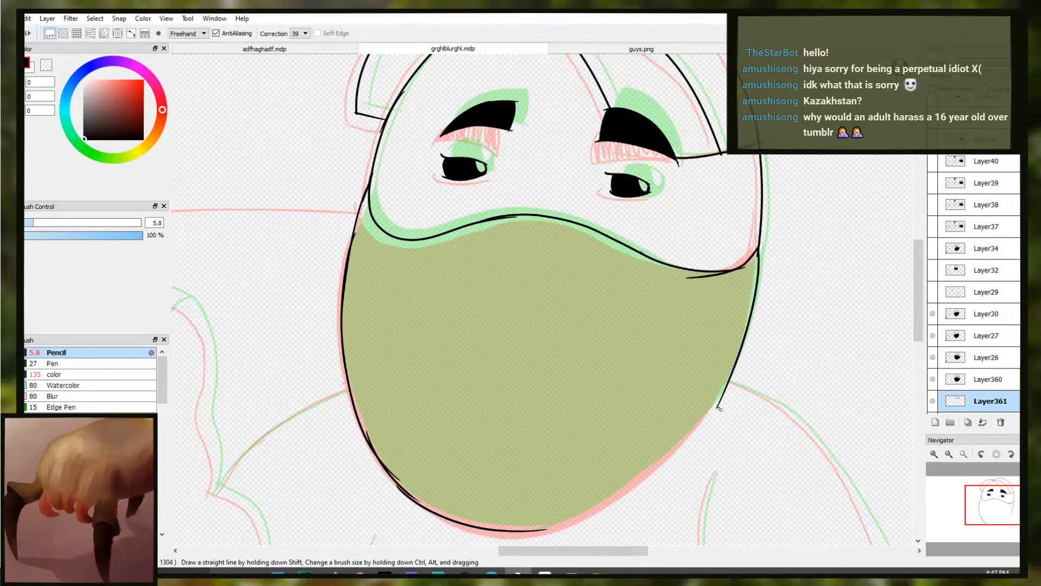
pyautogui.hotkey('ctrl', 'z')
pyautogui.moveTo(734, 370)
pyautogui.mouseDown()
pyautogui.moveTo(699, 425)
pyautogui.moveTo(705, 418)
pyautogui.mouseUp()
pyautogui.hotkey('ctrl', 'z')
pyautogui.hotkey('ctrl', 'z')
pyautogui.hotkey('ctrl', 'z')
# Draw the mask's lower-right outline rising from the chin towards the shoulder
pyautogui.moveTo(736, 363)
pyautogui.mouseDown()
pyautogui.moveTo(706, 418)
pyautogui.moveTo(626, 464)
pyautogui.mouseUp()
pyautogui.hotkey('ctrl', 'z')
pyautogui.hotkey('ctrl', 'z')
pyautogui.moveTo(516, 530); pyautogui.dragTo(599, 512)
pyautogui.hotkey('ctrl', 'z')
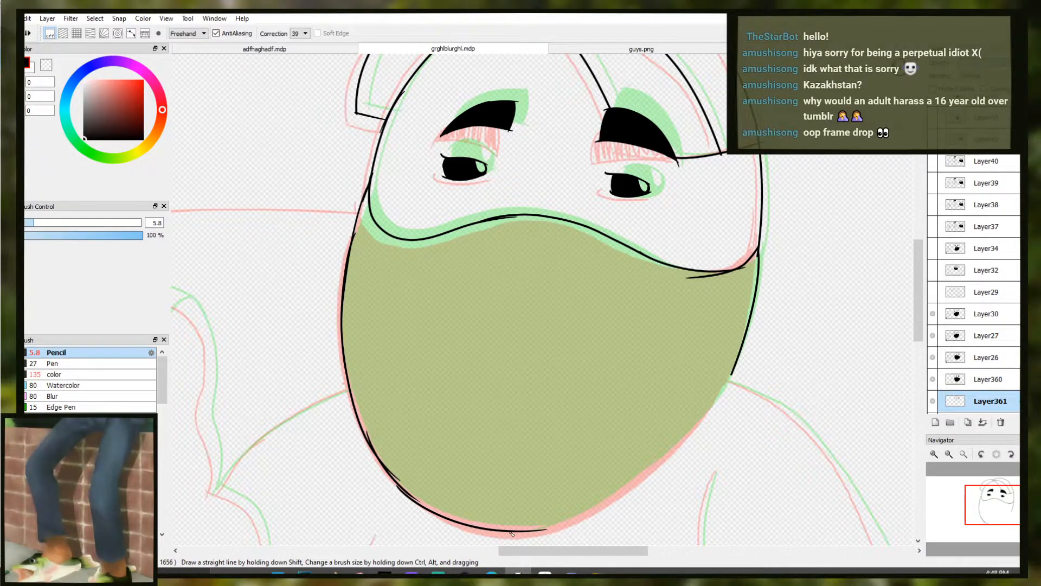
pyautogui.moveTo(547, 529); pyautogui.dragTo(719, 390)
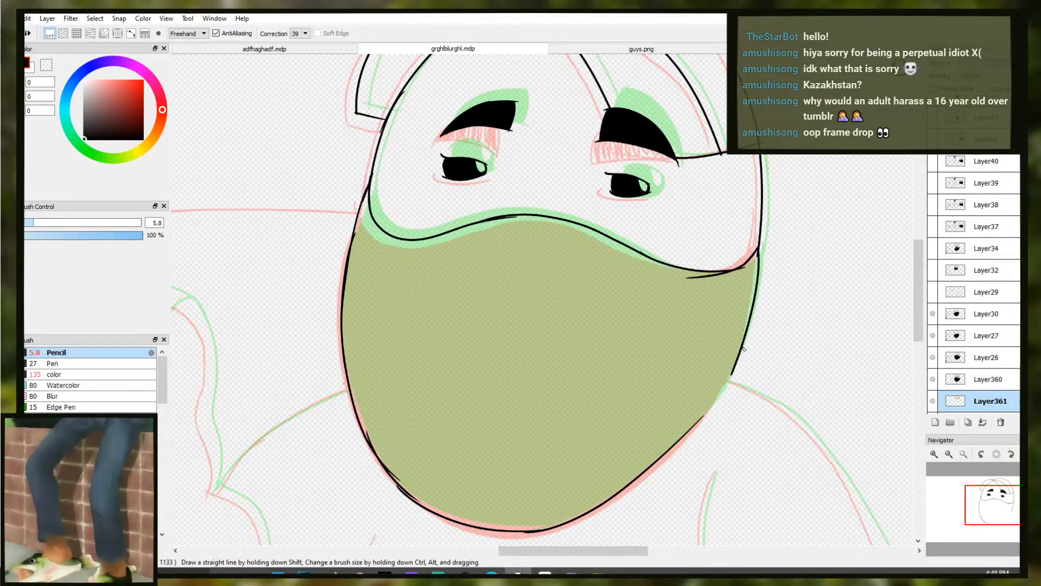
# Close the gap between the mask's right side line and its lower-right curve
pyautogui.moveTo(735, 365)
pyautogui.mouseDown()
pyautogui.moveTo(704, 416)
pyautogui.moveTo(594, 497)
pyautogui.mouseUp()
pyautogui.hotkey('ctrl', 'z')
pyautogui.moveTo(739, 362); pyautogui.dragTo(642, 471)
pyautogui.hotkey('ctrl', 'z')
pyautogui.moveTo(735, 361); pyautogui.dragTo(625, 482)
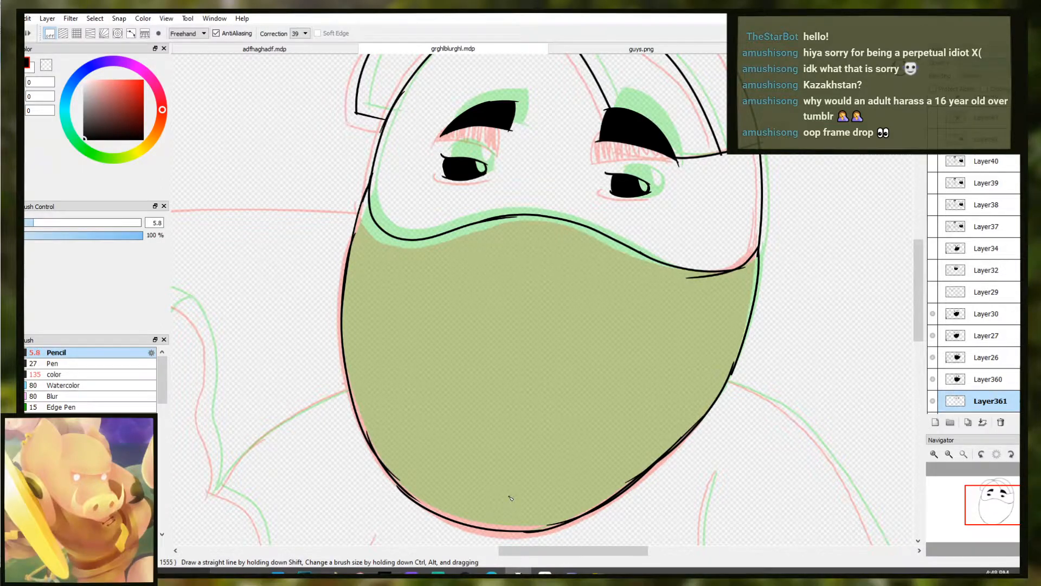
# Fill the closed mask shape with solid black and return to the Pencil brush
pyautogui.click(531, 403)
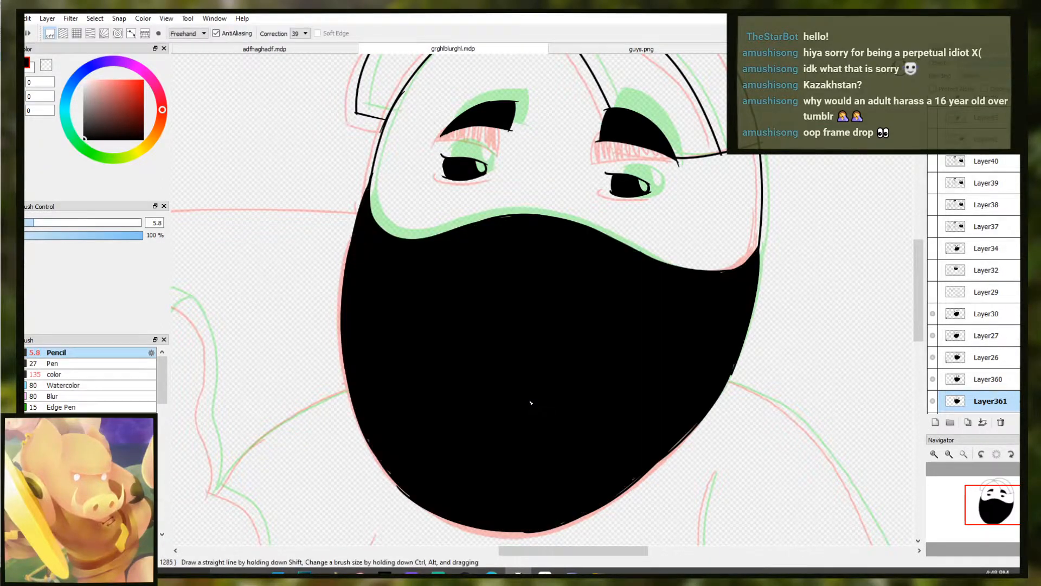
pyautogui.click(88, 370)
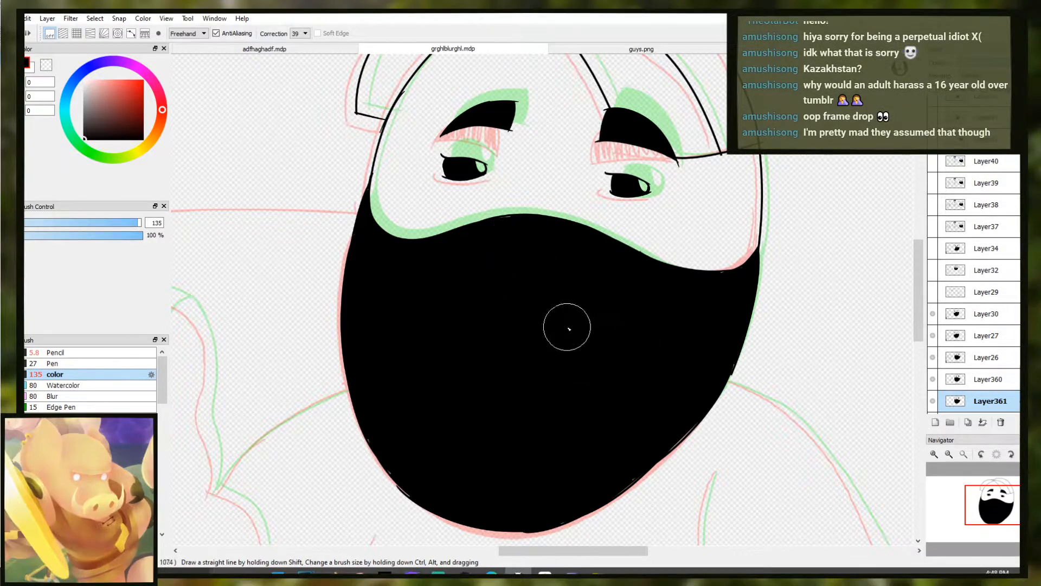
pyautogui.click(107, 362)
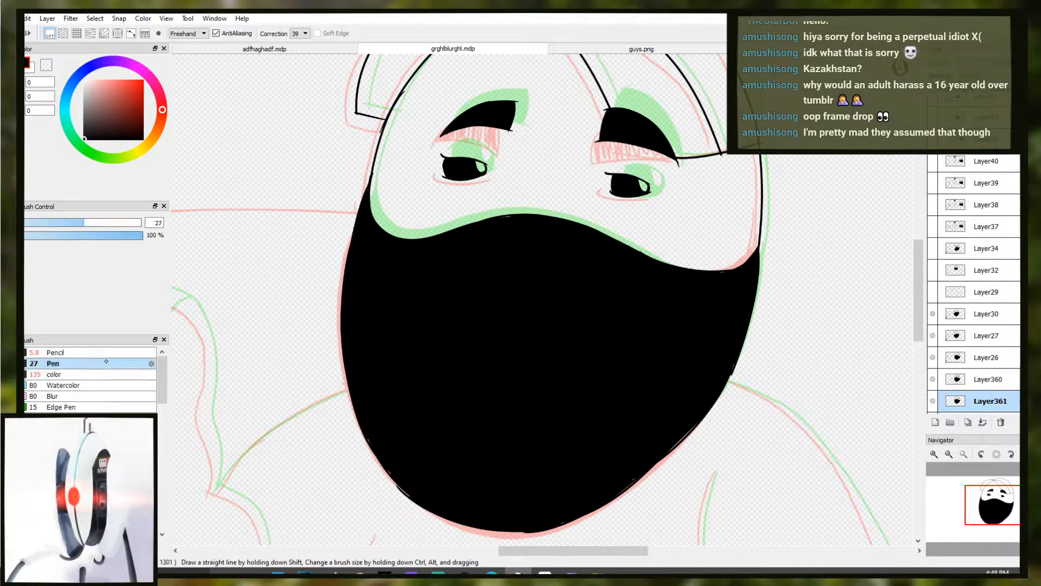
pyautogui.click(131, 353)
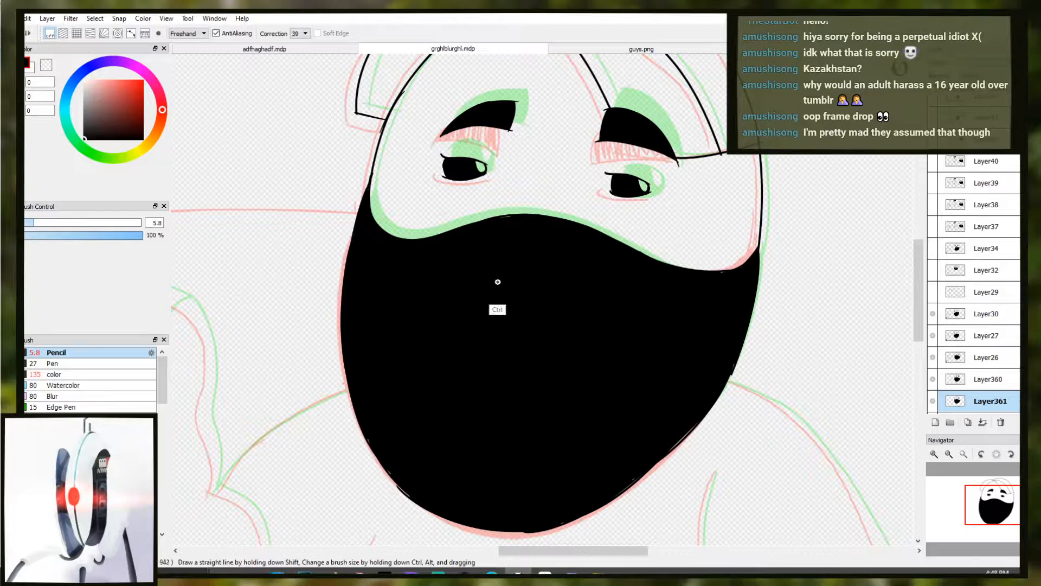
# Draw the raised hand's outer edge from the wrist up and over the tip of the first finger
pyautogui.scroll(-2, 502, 261)
pyautogui.moveTo(520, 280); pyautogui.dragTo(610, 214)
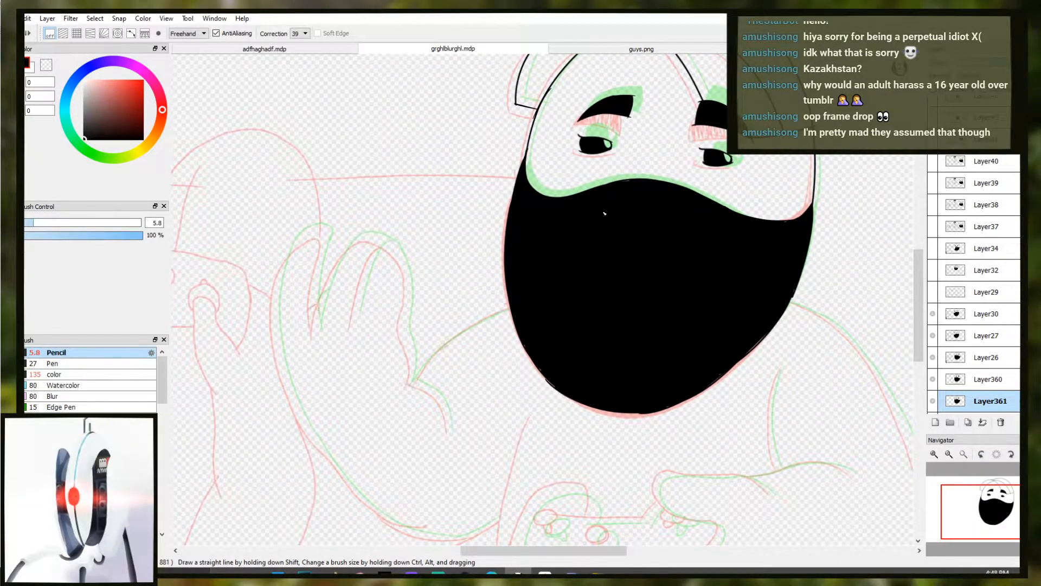
pyautogui.scroll(2, 332, 298)
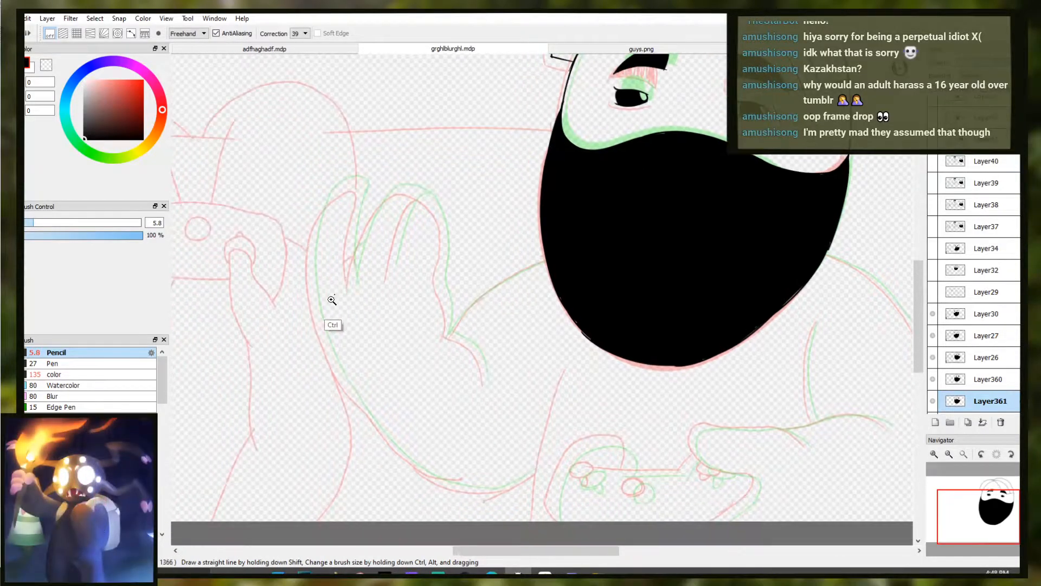
pyautogui.scroll(2, 332, 339)
pyautogui.moveTo(348, 478)
pyautogui.mouseDown()
pyautogui.moveTo(356, 489)
pyautogui.moveTo(297, 250)
pyautogui.mouseUp()
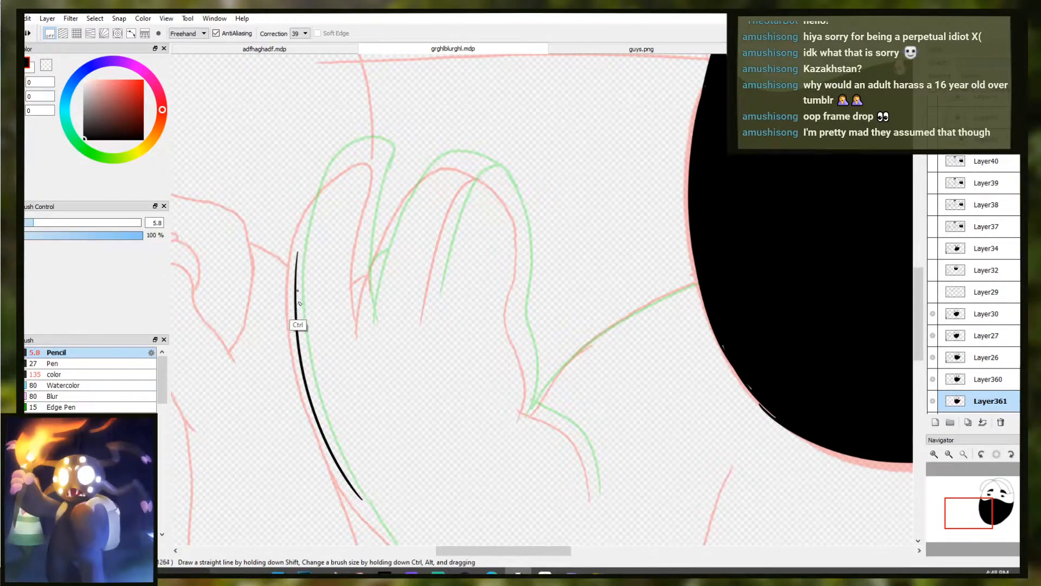
pyautogui.hotkey('ctrl', 'z')
pyautogui.moveTo(297, 295)
pyautogui.mouseDown()
pyautogui.moveTo(335, 169)
pyautogui.moveTo(368, 147)
pyautogui.moveTo(379, 176)
pyautogui.moveTo(362, 283)
pyautogui.moveTo(364, 259)
pyautogui.mouseUp()
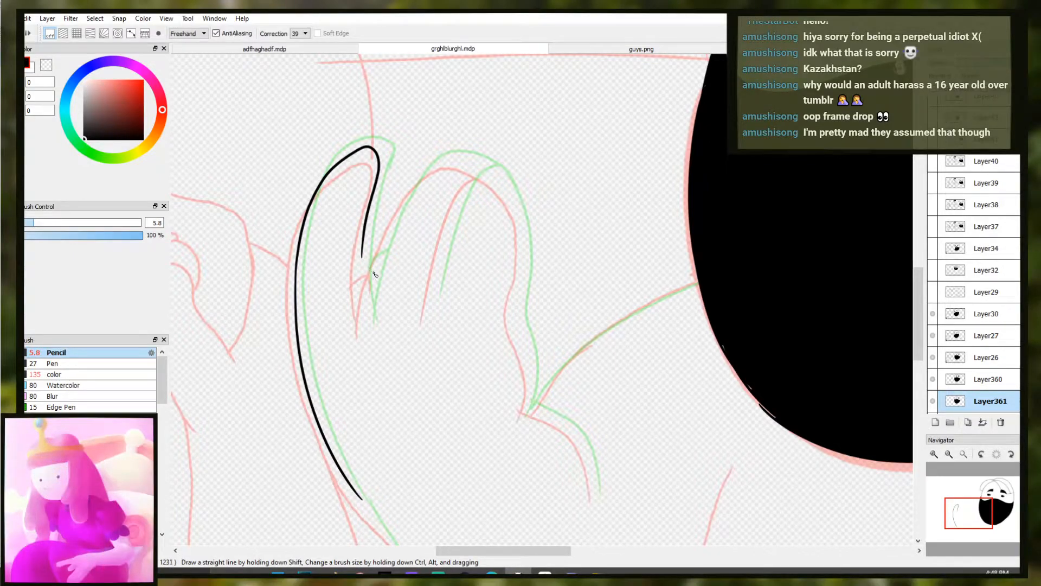
# Extend the first finger's inner side down to the base of the gap between the fingers
pyautogui.hotkey('ctrl', 'z')
pyautogui.moveTo(372, 202)
pyautogui.mouseDown()
pyautogui.moveTo(356, 339)
pyautogui.moveTo(362, 322)
pyautogui.moveTo(366, 333)
pyautogui.mouseUp()
pyautogui.hotkey('ctrl', 'z')
pyautogui.hotkey('ctrl', 'z')
pyautogui.hotkey('ctrl', 'z')
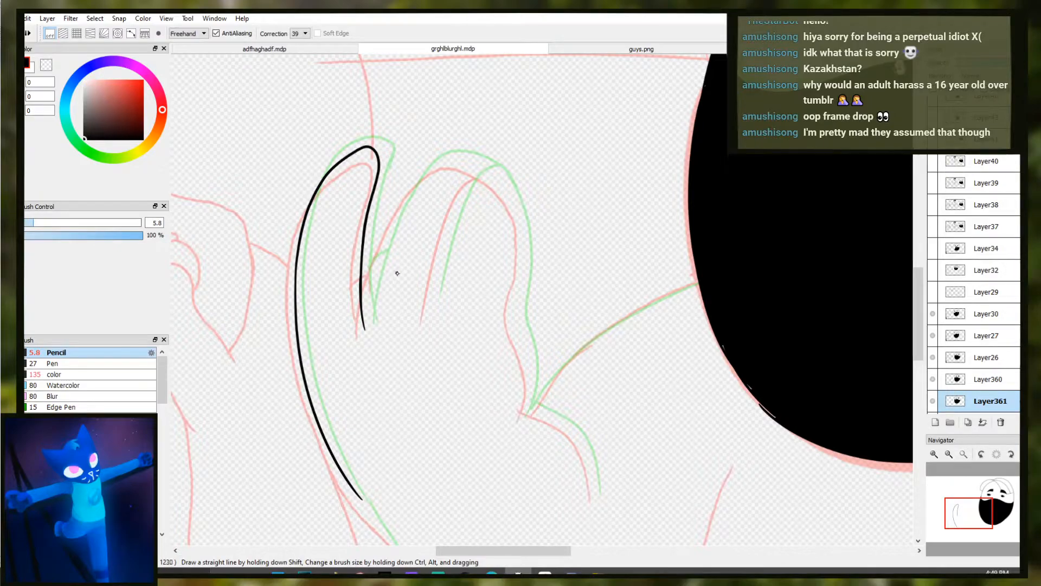
# Draw the second finger's arched tip and run its left side down towards the gap
pyautogui.moveTo(385, 250); pyautogui.dragTo(397, 229)
pyautogui.hotkey('ctrl', 'z')
pyautogui.moveTo(362, 339)
pyautogui.mouseDown()
pyautogui.moveTo(375, 275)
pyautogui.moveTo(409, 209)
pyautogui.mouseUp()
pyautogui.hotkey('ctrl', 'z')
pyautogui.hotkey('ctrl', 'z')
pyautogui.moveTo(365, 325); pyautogui.dragTo(416, 201)
pyautogui.hotkey('ctrl', 'z')
pyautogui.moveTo(462, 157); pyautogui.dragTo(502, 182)
pyautogui.hotkey('ctrl', 'z')
pyautogui.hotkey('ctrl', 'z')
pyautogui.moveTo(446, 163)
pyautogui.mouseDown()
pyautogui.moveTo(504, 188)
pyautogui.moveTo(454, 160)
pyautogui.moveTo(391, 239)
pyautogui.mouseUp()
pyautogui.hotkey('ctrl', 'z')
pyautogui.moveTo(405, 197); pyautogui.dragTo(372, 290)
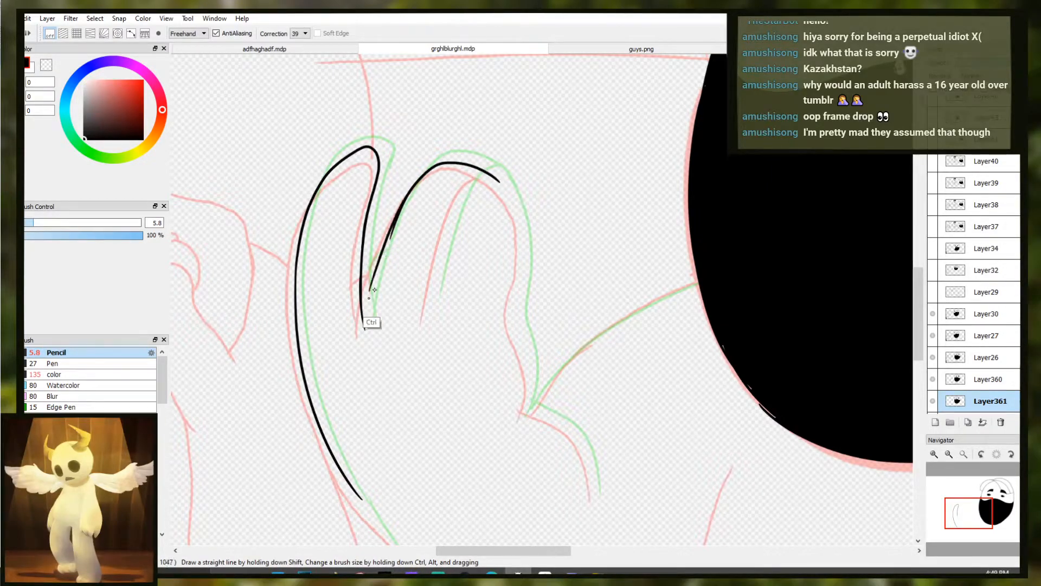
# Redraw the lower part of the second finger's left side to meet the first finger's line in a point
pyautogui.hotkey('ctrl', 'z')
pyautogui.press('e')
pyautogui.moveTo(396, 242)
pyautogui.mouseDown()
pyautogui.moveTo(386, 239)
pyautogui.moveTo(400, 209)
pyautogui.moveTo(375, 271)
pyautogui.mouseUp()
pyautogui.press('n')
pyautogui.hotkey('ctrl', 'z')
pyautogui.hotkey('ctrl', 'z')
pyautogui.moveTo(402, 206); pyautogui.dragTo(364, 327)
pyautogui.hotkey('ctrl', 'z')
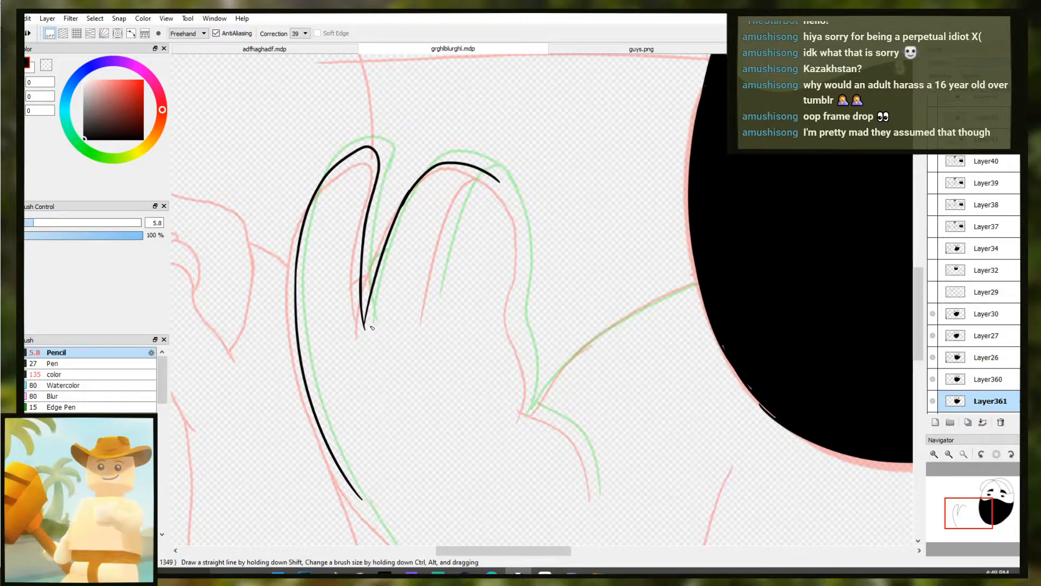
# Draw the wavy right side of the hand from the second fingertip down to the notch above the thumb
pyautogui.scroll(-3, 553, 342)
pyautogui.scroll(2, 553, 309)
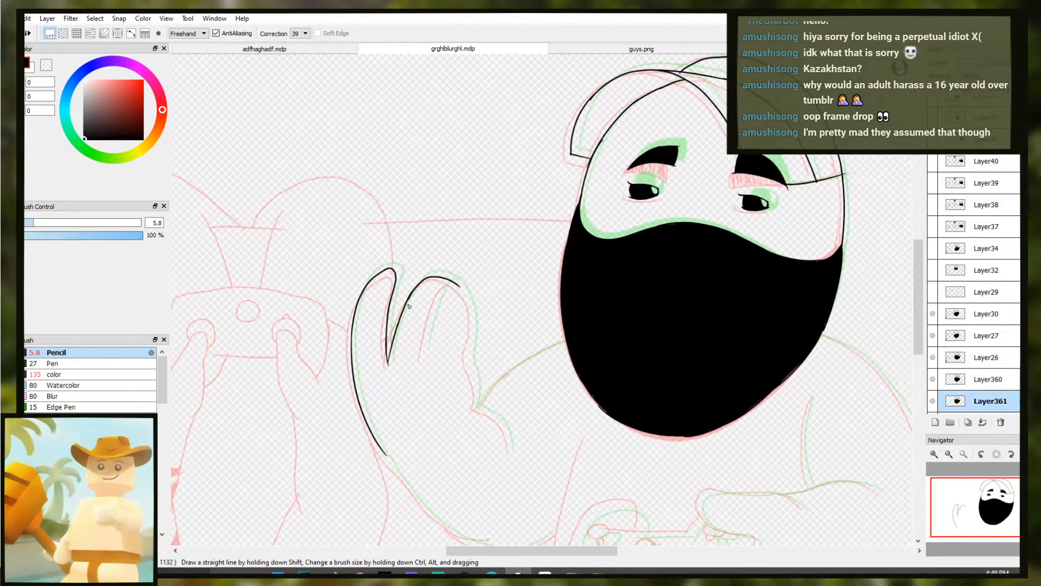
pyautogui.moveTo(455, 282); pyautogui.dragTo(467, 298)
pyautogui.hotkey('ctrl', 'z')
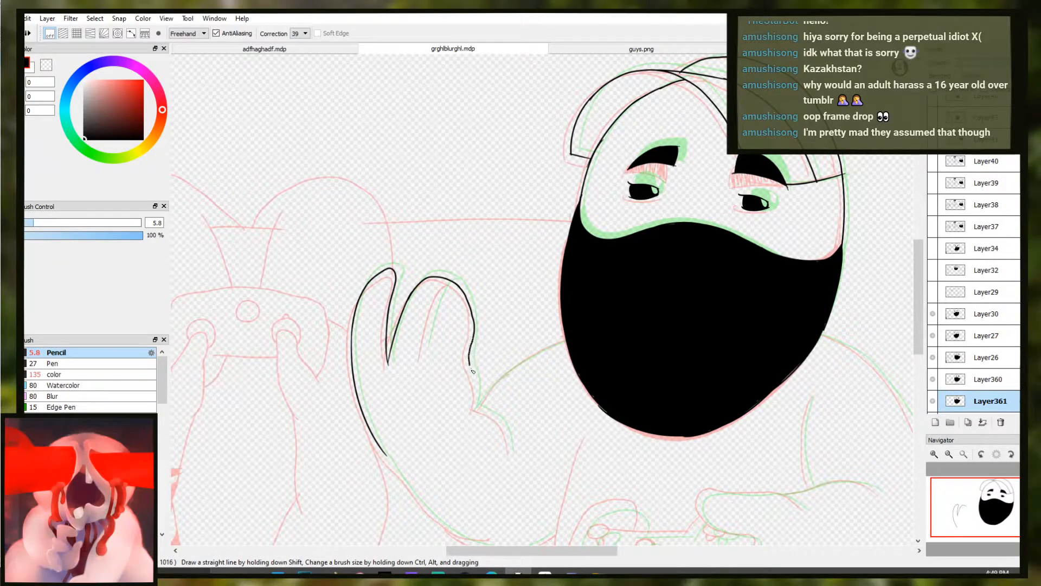
pyautogui.moveTo(478, 436); pyautogui.dragTo(462, 404)
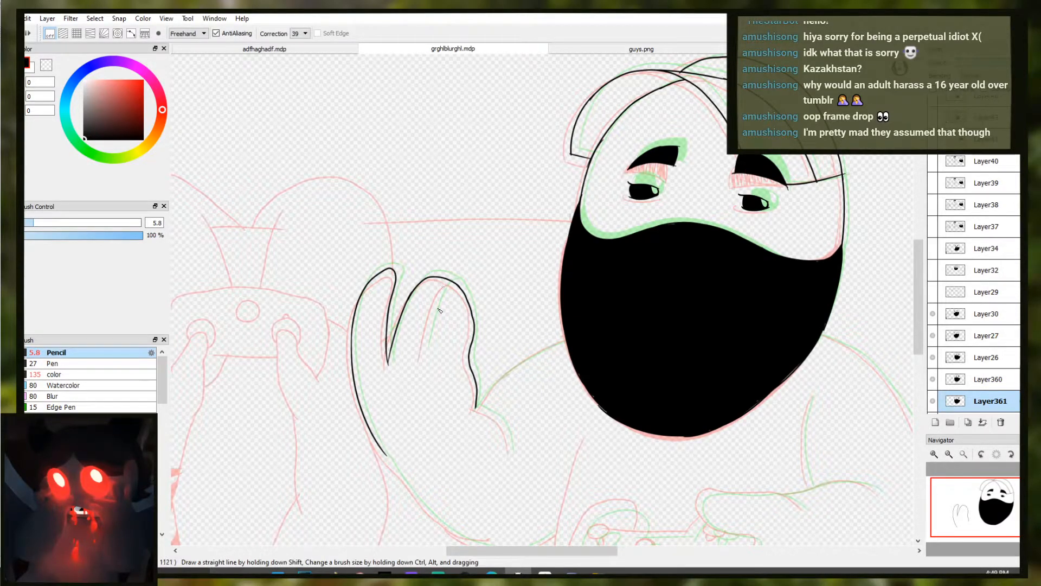
pyautogui.scroll(1, 440, 310)
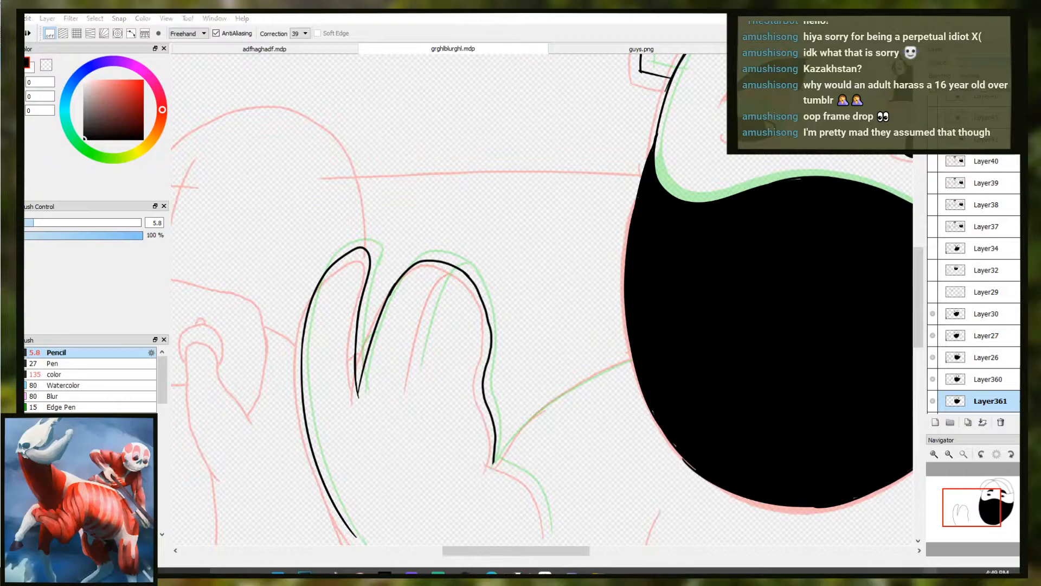
pyautogui.click(973, 575)
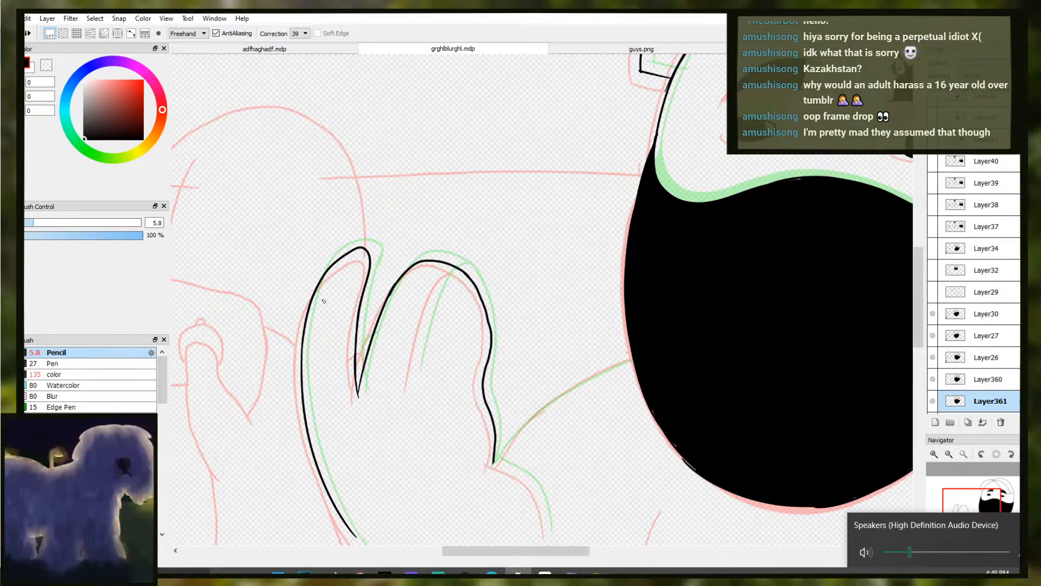
pyautogui.click(898, 537)
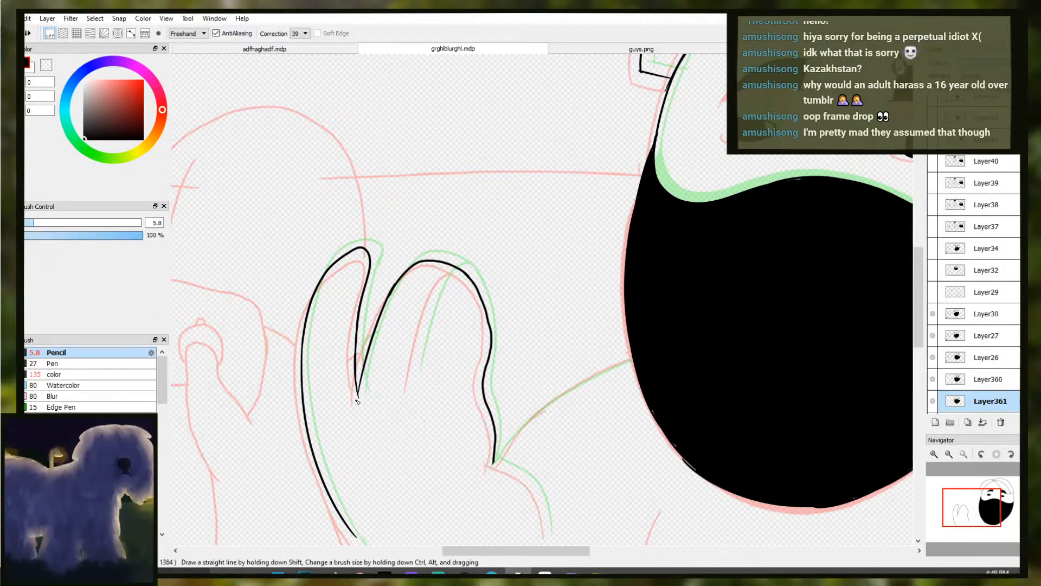
# Draw the curved dividing line inside the hand, running down from the top of the second fingertip
pyautogui.moveTo(417, 312)
pyautogui.mouseDown()
pyautogui.moveTo(413, 331)
pyautogui.moveTo(420, 246)
pyautogui.moveTo(454, 205)
pyautogui.moveTo(426, 241)
pyautogui.mouseUp()
pyautogui.hotkey('ctrl', 'z')
pyautogui.hotkey('ctrl', 'z')
pyautogui.hotkey('ctrl', 'z')
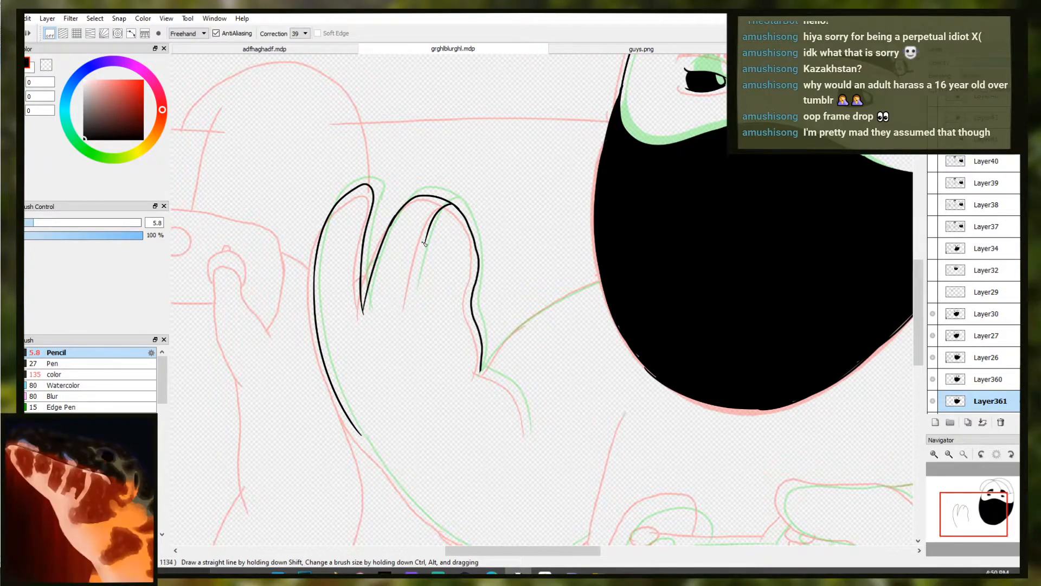
pyautogui.hotkey('ctrl', 'z')
pyautogui.moveTo(451, 205); pyautogui.dragTo(412, 298)
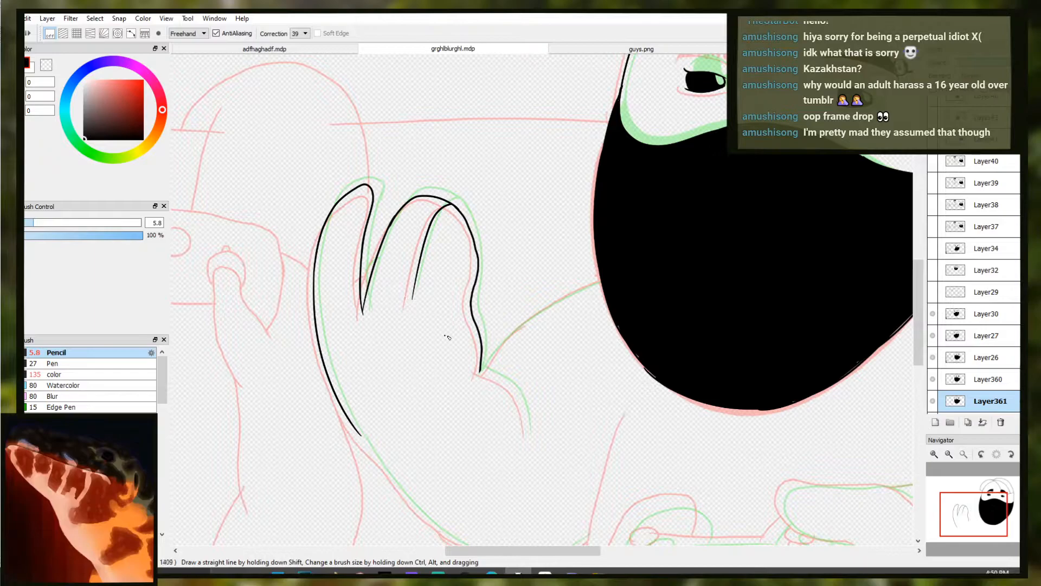
# Draw the short thumb curve from the notch on the hand's right side down towards the palm
pyautogui.moveTo(506, 341); pyautogui.dragTo(450, 253)
pyautogui.keyDown('ctrl'); pyautogui.click(431, 310); pyautogui.keyUp('ctrl')
pyautogui.moveTo(431, 309)
pyautogui.mouseDown()
pyautogui.moveTo(453, 295)
pyautogui.moveTo(490, 350)
pyautogui.mouseUp()
pyautogui.hotkey('ctrl', 'z')
pyautogui.hotkey('ctrl', 'z')
pyautogui.hotkey('ctrl', 'z')
pyautogui.hotkey('ctrl', 'z')
pyautogui.moveTo(427, 283)
pyautogui.mouseDown()
pyautogui.moveTo(460, 298)
pyautogui.moveTo(424, 284)
pyautogui.moveTo(487, 340)
pyautogui.moveTo(490, 380)
pyautogui.mouseUp()
pyautogui.hotkey('ctrl', 'z')
pyautogui.hotkey('ctrl', 'z')
pyautogui.hotkey('ctrl', 'z')
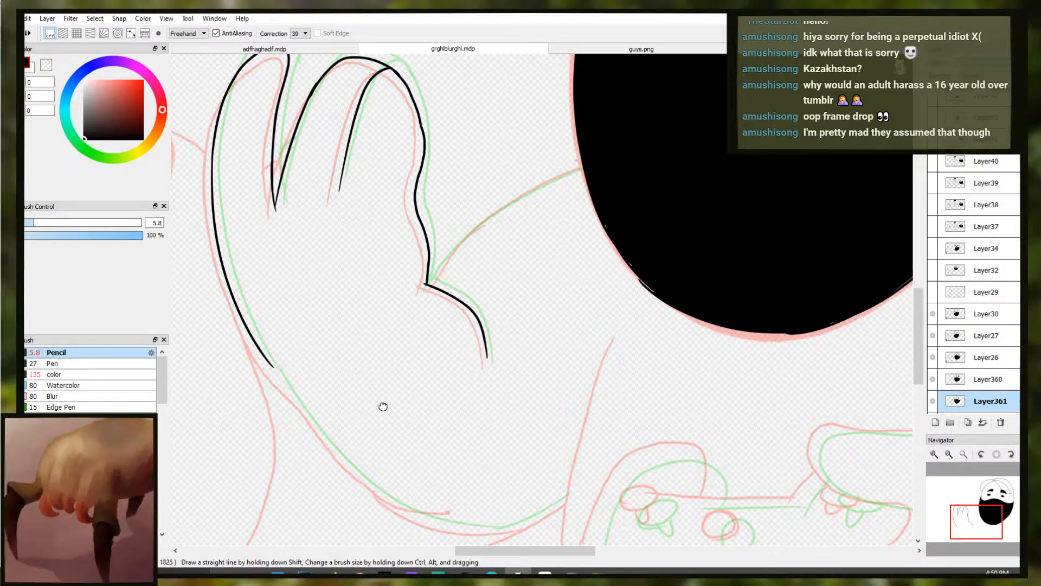
pyautogui.moveTo(383, 406); pyautogui.dragTo(400, 337)
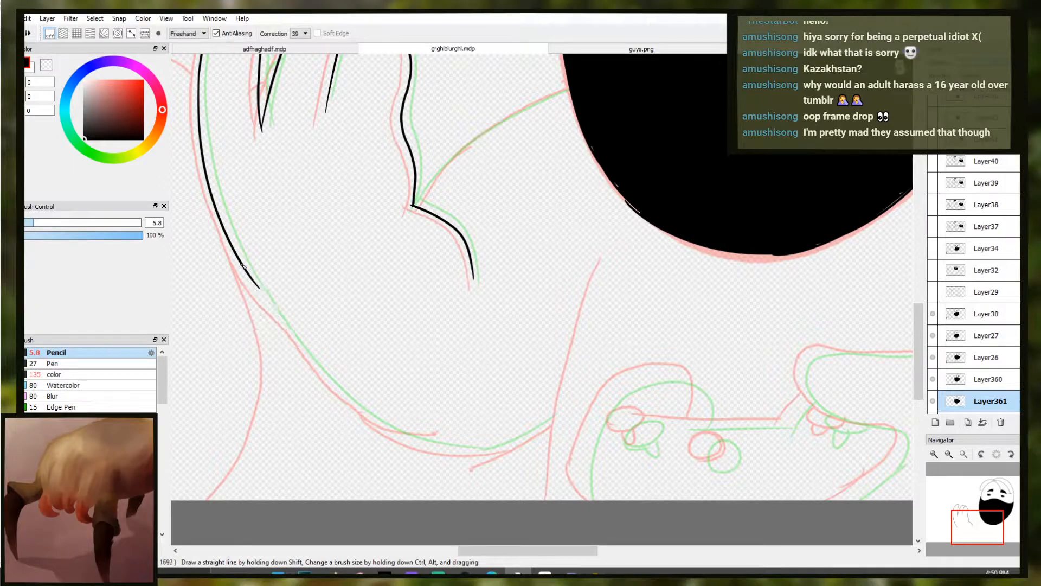
pyautogui.moveTo(250, 271); pyautogui.dragTo(343, 388)
pyautogui.hotkey('ctrl', 'z')
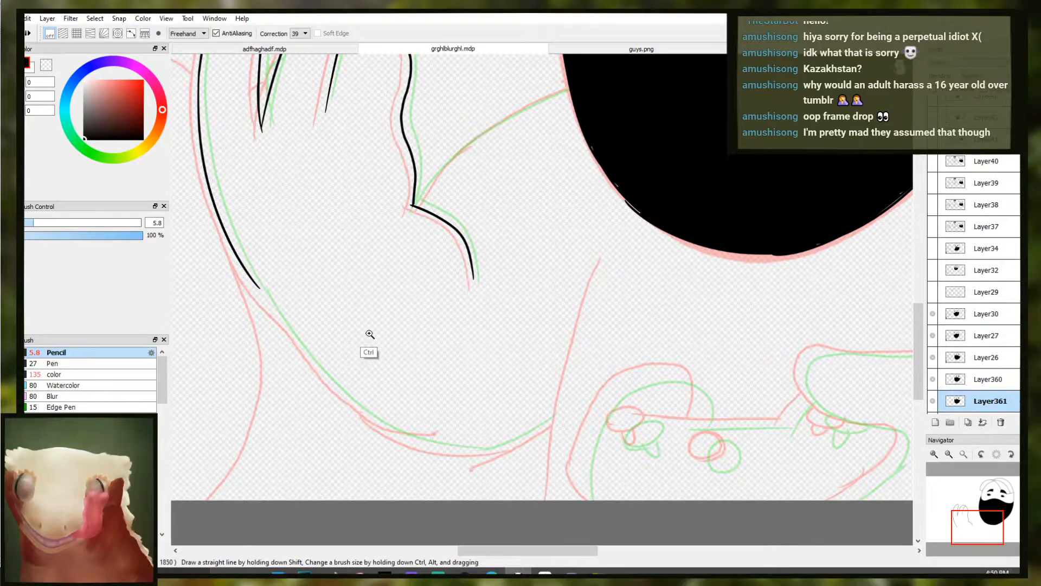
# Draw the curved shoulder line between the hand's notch and the mask's left edge, redoing it to match the onion skin
pyautogui.scroll(1, 363, 333)
pyautogui.scroll(-2, 443, 202)
pyautogui.moveTo(464, 157); pyautogui.dragTo(398, 330)
pyautogui.moveTo(371, 363); pyautogui.dragTo(394, 340)
pyautogui.hotkey('ctrl', 'z')
pyautogui.hotkey('ctrl', 'z')
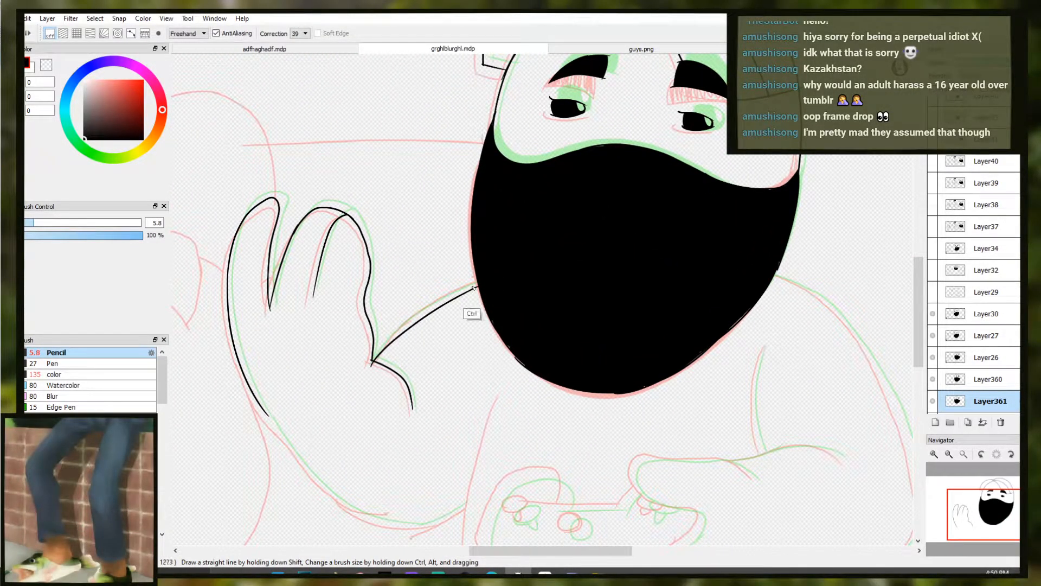
pyautogui.moveTo(481, 278)
pyautogui.mouseDown()
pyautogui.moveTo(398, 336)
pyautogui.moveTo(400, 324)
pyautogui.mouseUp()
pyautogui.hotkey('ctrl', 'z')
pyautogui.hotkey('ctrl', 'z')
pyautogui.moveTo(482, 277); pyautogui.dragTo(403, 327)
pyautogui.hotkey('ctrl', 'z')
pyautogui.moveTo(482, 278)
pyautogui.mouseDown()
pyautogui.moveTo(402, 328)
pyautogui.moveTo(419, 310)
pyautogui.mouseUp()
pyautogui.hotkey('ctrl', 'z')
pyautogui.hotkey('ctrl', 'z')
pyautogui.hotkey('ctrl', 'z')
pyautogui.hotkey('ctrl', 'z')
pyautogui.moveTo(478, 279)
pyautogui.mouseDown()
pyautogui.moveTo(380, 355)
pyautogui.moveTo(404, 335)
pyautogui.moveTo(351, 415)
pyautogui.moveTo(345, 372)
pyautogui.moveTo(375, 360)
pyautogui.mouseUp()
# Erase the shoulder line's overshooting end at the hand's notch and return to the Pencil brush
pyautogui.scroll(2, 375, 374)
pyautogui.press('e')
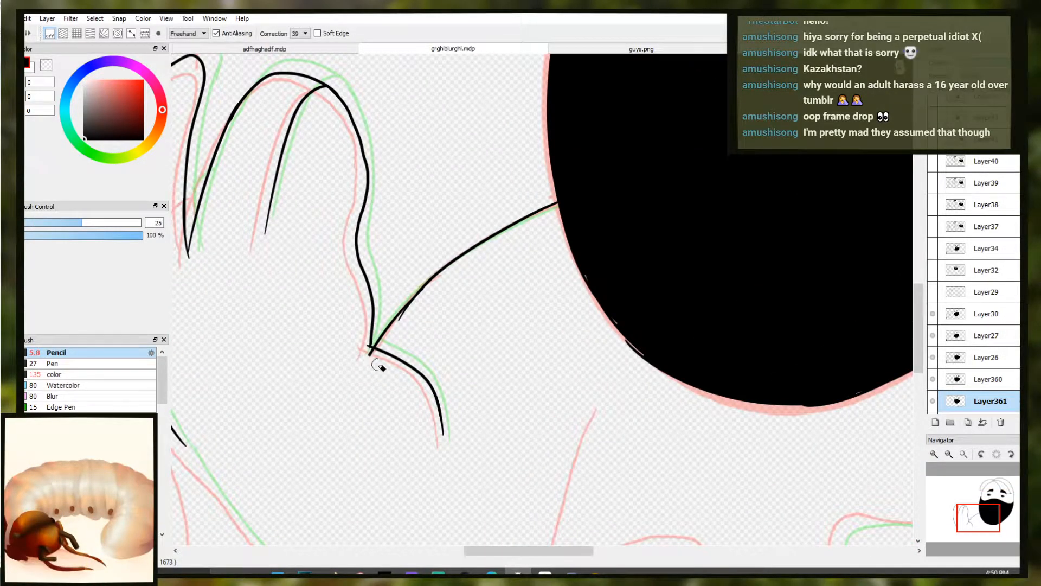
pyautogui.press('b')
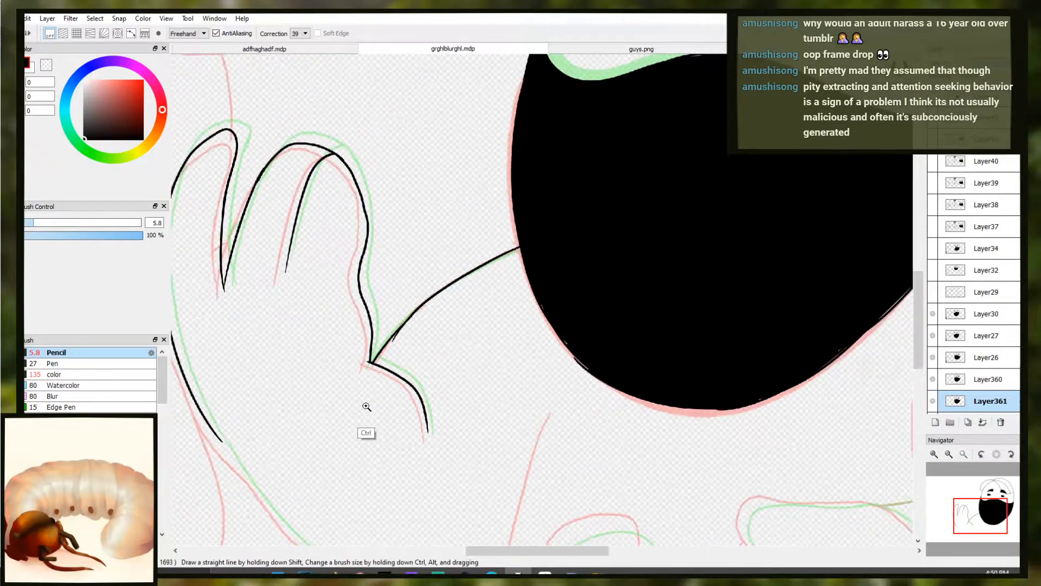
pyautogui.scroll(-3, 369, 391)
pyautogui.moveTo(372, 372); pyautogui.dragTo(369, 361)
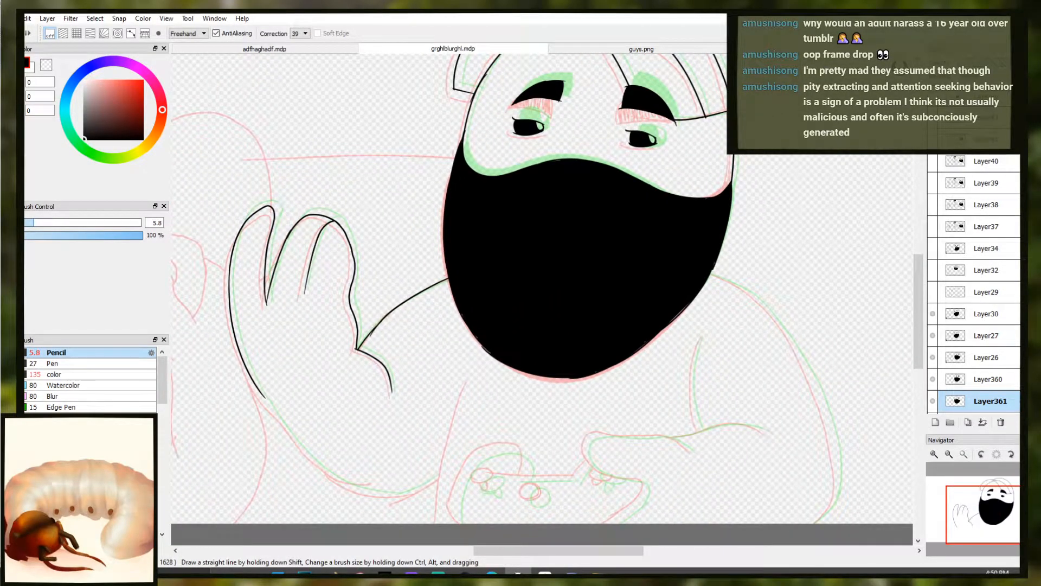
pyautogui.moveTo(509, 290); pyautogui.dragTo(500, 339)
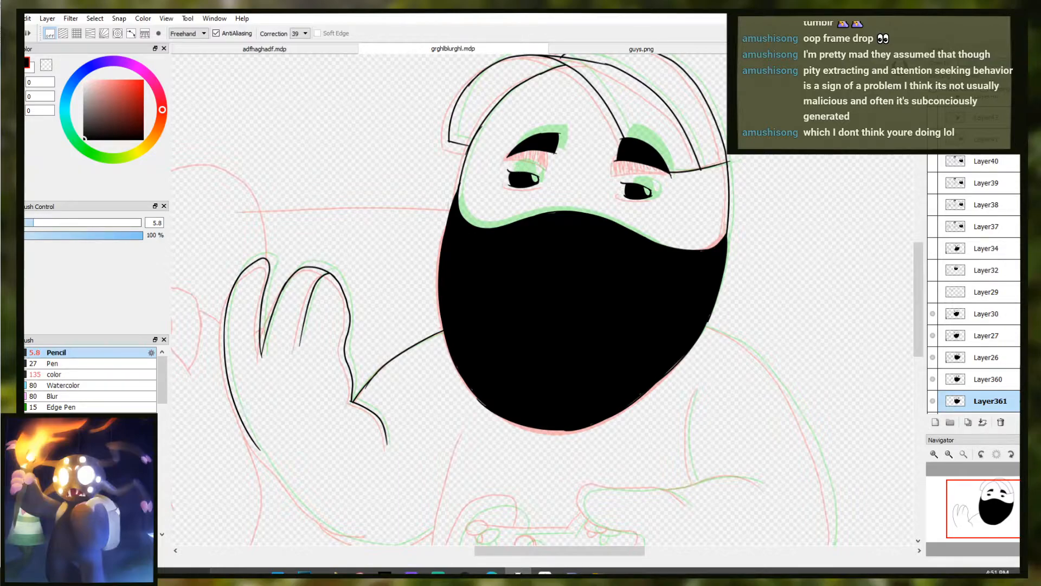
pyautogui.moveTo(528, 419); pyautogui.dragTo(530, 376)
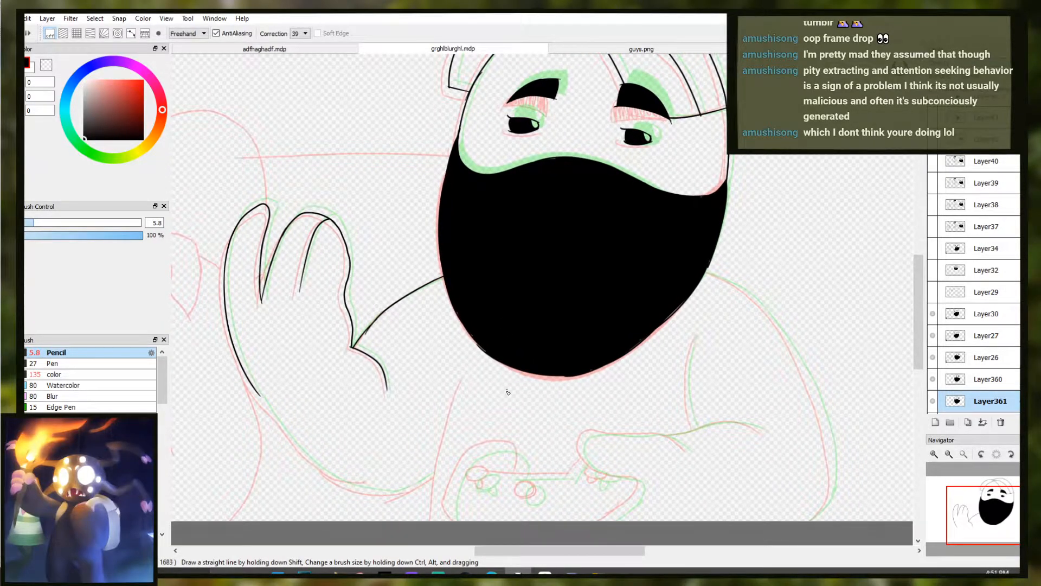
# Draw the raised arm's outer line from the lower end of the hand's outline down towards the elbow, redoing it to match the onion skin
pyautogui.moveTo(407, 309); pyautogui.dragTo(400, 348)
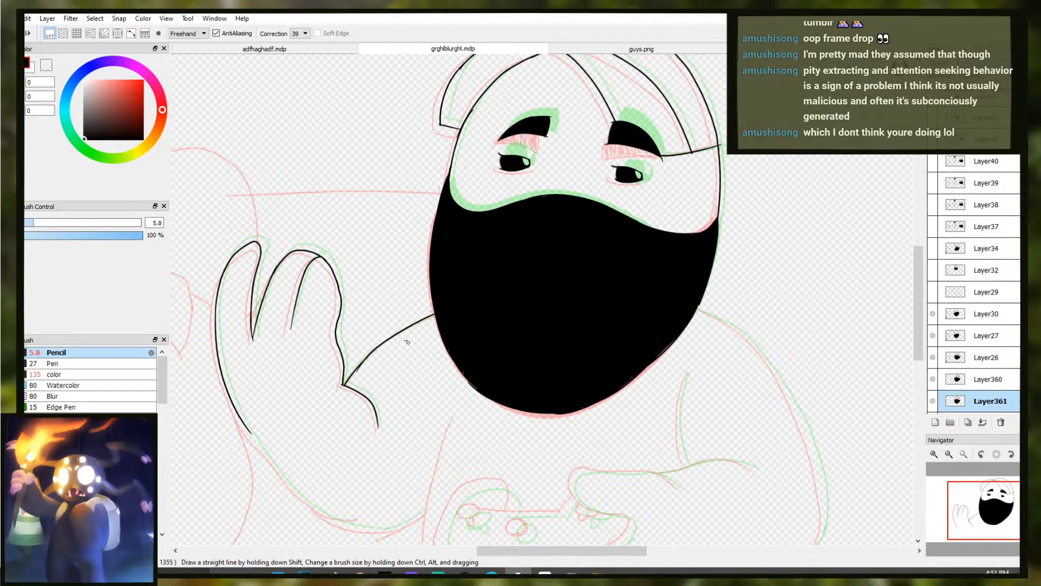
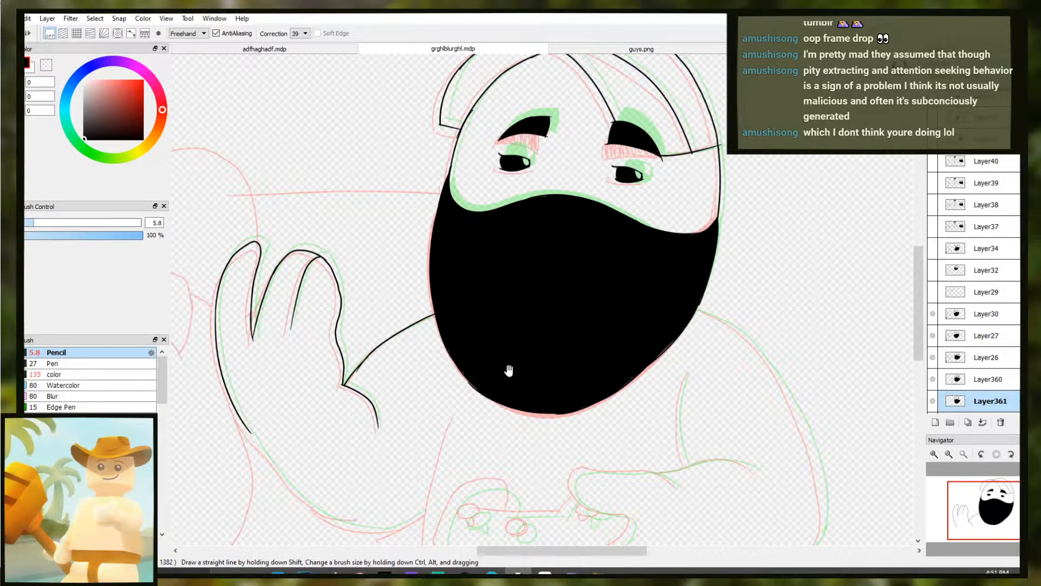
pyautogui.moveTo(508, 371); pyautogui.dragTo(525, 351)
pyautogui.hotkey('ctrl', 'z')
pyautogui.moveTo(258, 398); pyautogui.dragTo(302, 460)
pyautogui.hotkey('ctrl', 'z')
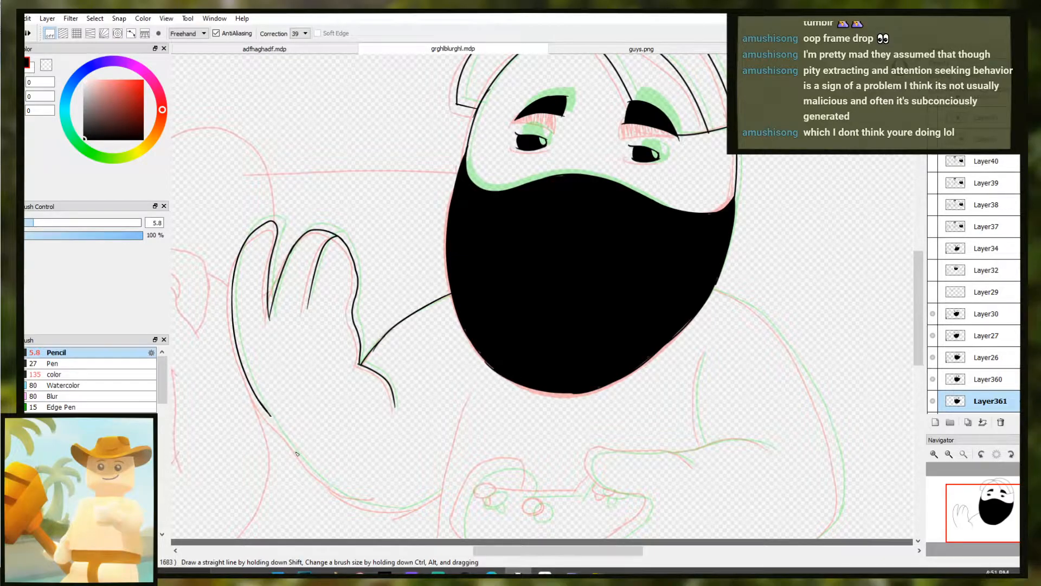
pyautogui.moveTo(261, 400)
pyautogui.mouseDown()
pyautogui.moveTo(313, 473)
pyautogui.moveTo(357, 499)
pyautogui.moveTo(317, 476)
pyautogui.moveTo(305, 486)
pyautogui.moveTo(400, 513)
pyautogui.mouseUp()
pyautogui.hotkey('ctrl', 'z')
pyautogui.hotkey('ctrl', 'z')
pyautogui.hotkey('ctrl', 'z')
pyautogui.hotkey('ctrl', 'z')
pyautogui.hotkey('ctrl', 'z')
# Draw the raised arm's curved underside from the elbow up towards the body line, redoing it until smooth, and clean up the join
pyautogui.moveTo(340, 490)
pyautogui.mouseDown()
pyautogui.moveTo(363, 504)
pyautogui.moveTo(419, 510)
pyautogui.moveTo(467, 480)
pyautogui.mouseUp()
pyautogui.hotkey('ctrl', 'z')
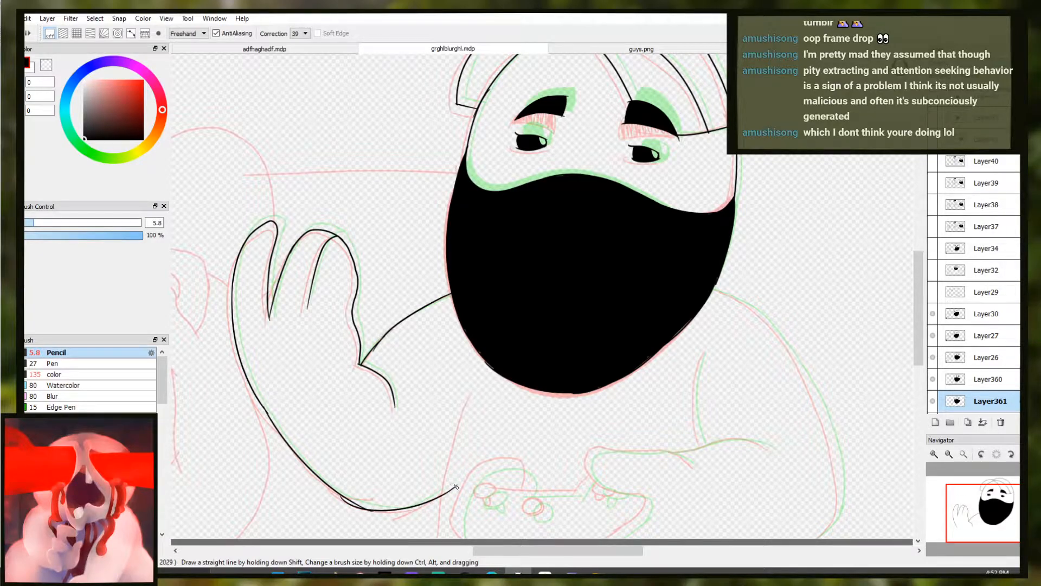
pyautogui.hotkey('ctrl', 'z')
pyautogui.scroll(4, 406, 507)
pyautogui.moveTo(330, 428)
pyautogui.mouseDown()
pyautogui.moveTo(341, 445)
pyautogui.moveTo(290, 437)
pyautogui.moveTo(372, 444)
pyautogui.mouseUp()
pyautogui.press('b')
pyautogui.hotkey('ctrl', 'z')
pyautogui.moveTo(299, 423); pyautogui.dragTo(440, 437)
pyautogui.hotkey('ctrl', 'z')
pyautogui.moveTo(297, 423)
pyautogui.mouseDown()
pyautogui.moveTo(461, 422)
pyautogui.moveTo(505, 411)
pyautogui.mouseUp()
pyautogui.hotkey('ctrl', 'z')
pyautogui.hotkey('ctrl', 'y')
pyautogui.hotkey('ctrl', 'z')
pyautogui.moveTo(417, 439)
pyautogui.mouseDown()
pyautogui.moveTo(530, 379)
pyautogui.moveTo(546, 380)
pyautogui.mouseUp()
pyautogui.press('e')
pyautogui.press('b')
pyautogui.scroll(-4, 584, 321)
pyautogui.moveTo(666, 218); pyautogui.dragTo(576, 370)
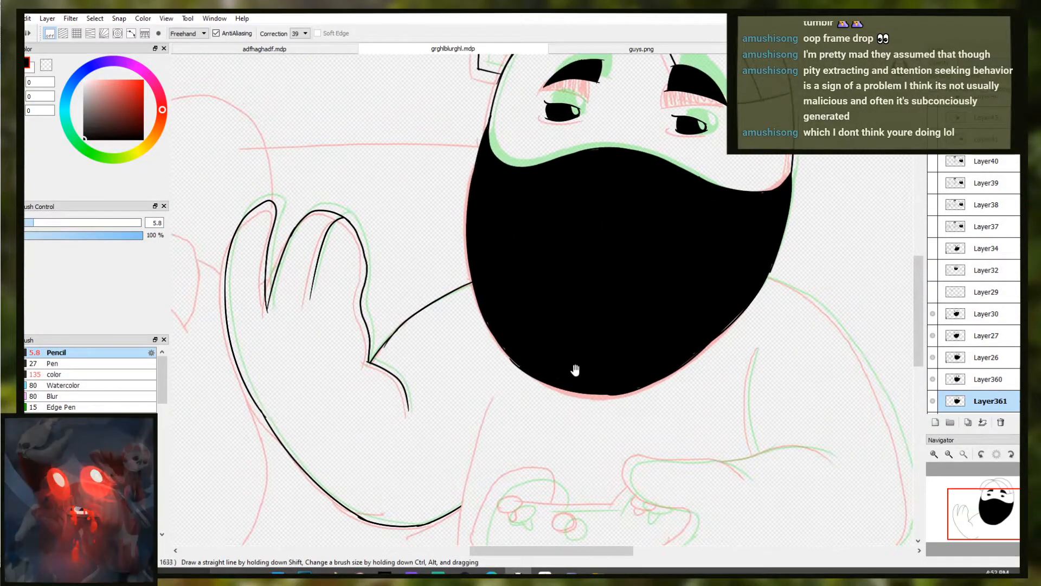
pyautogui.moveTo(665, 362); pyautogui.dragTo(574, 313)
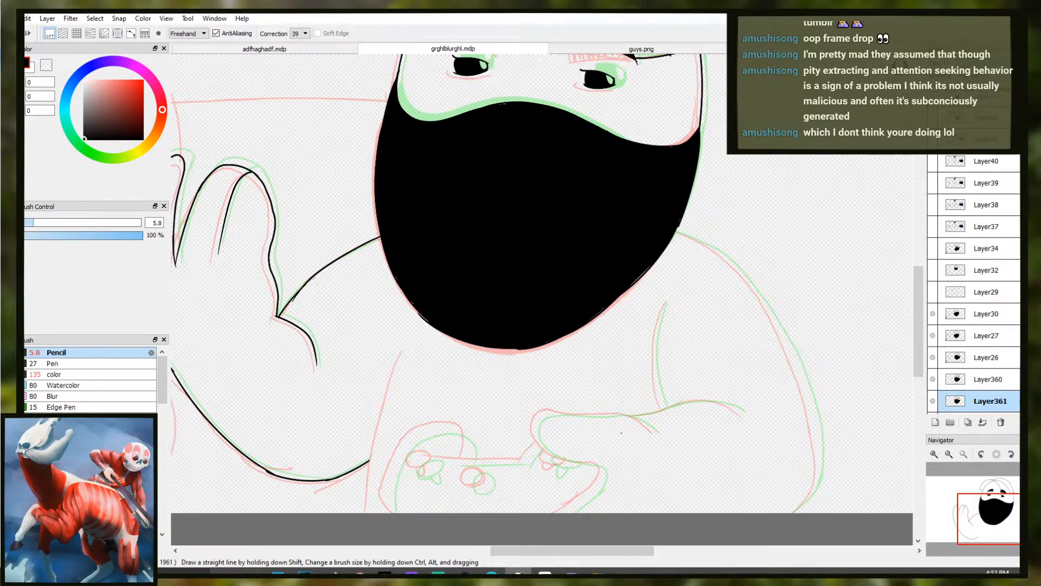
pyautogui.scroll(-3, 621, 432)
pyautogui.moveTo(579, 354); pyautogui.dragTo(609, 424)
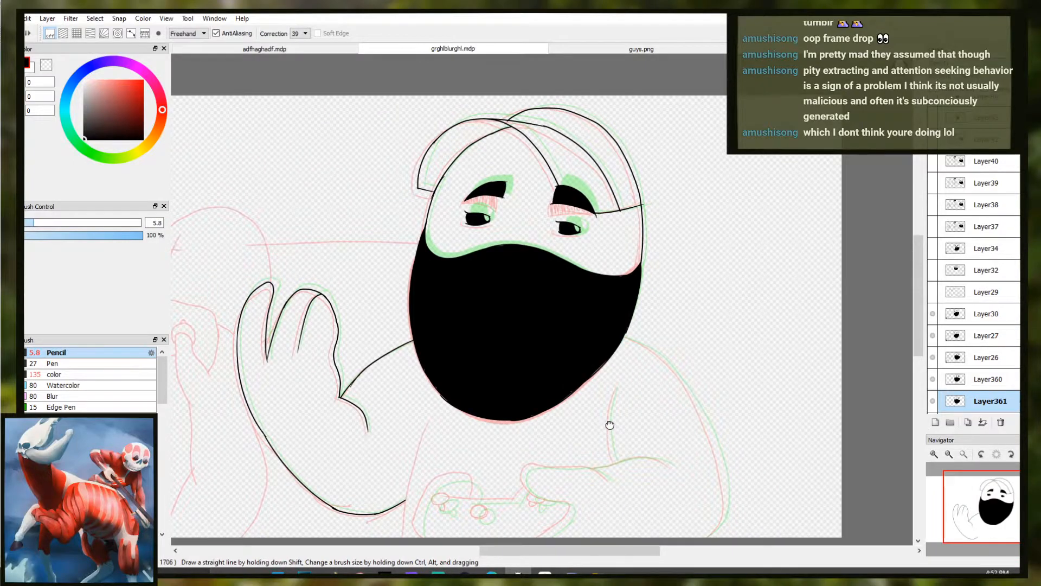
pyautogui.scroll(-5, 610, 424)
pyautogui.scroll(4, 618, 241)
pyautogui.moveTo(764, 273)
pyautogui.mouseDown()
pyautogui.moveTo(789, 296)
pyautogui.moveTo(743, 258)
pyautogui.mouseUp()
pyautogui.hotkey('ctrl', 'z')
pyautogui.hotkey('ctrl', 'z')
pyautogui.moveTo(792, 295)
pyautogui.mouseDown()
pyautogui.moveTo(767, 274)
pyautogui.moveTo(495, 240)
pyautogui.mouseUp()
pyautogui.hotkey('ctrl', 'z')
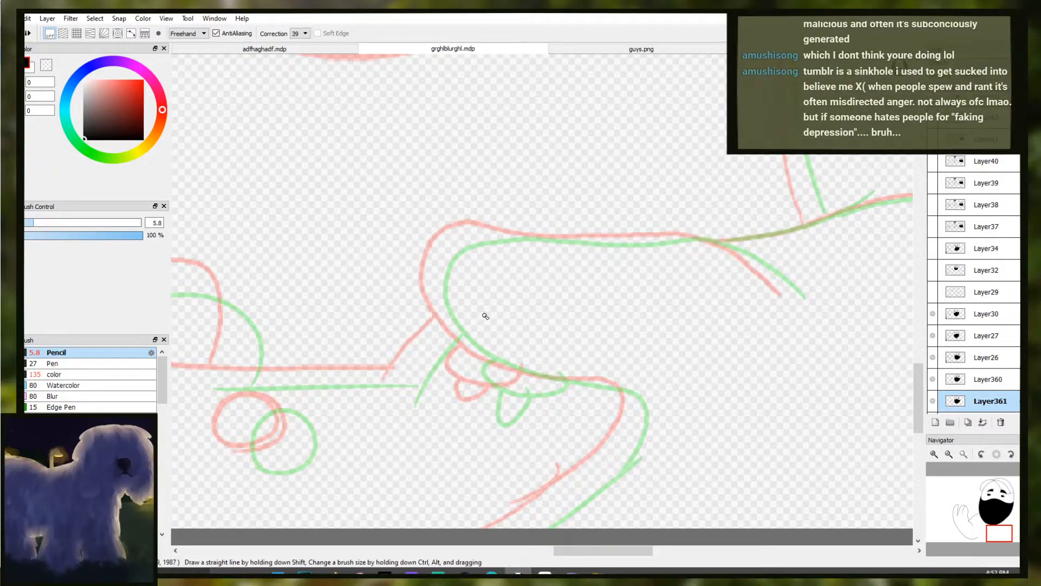
# Try out a short crease line at the base of the thumb on the controller, comparing it with the onion skin
pyautogui.scroll(-3, 490, 295)
pyautogui.moveTo(495, 251); pyautogui.dragTo(496, 325)
pyautogui.scroll(-1, 495, 326)
pyautogui.moveTo(497, 286); pyautogui.dragTo(498, 294)
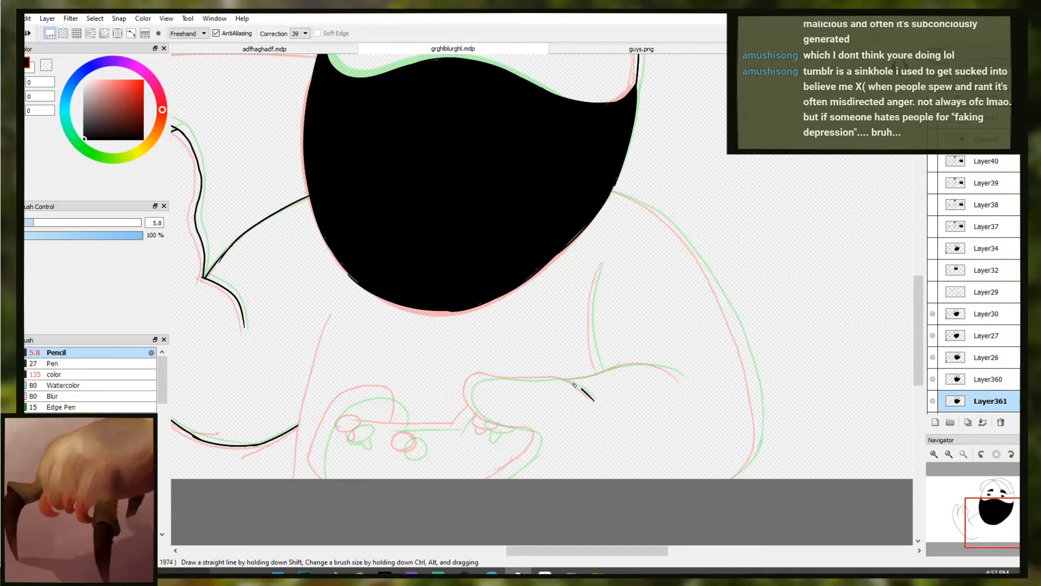
pyautogui.moveTo(595, 401); pyautogui.dragTo(559, 380)
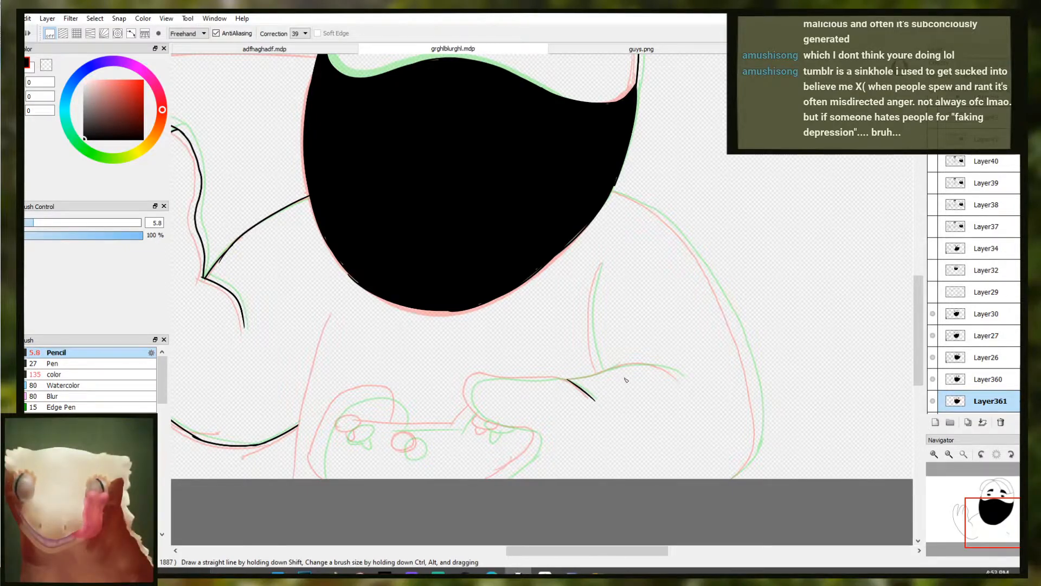
pyautogui.hotkey('ctrl', 'z')
pyautogui.hotkey('ctrl', 'y')
pyautogui.hotkey('ctrl', 'z')
pyautogui.hotkey('ctrl', 'y')
pyautogui.hotkey('ctrl', 'z')
pyautogui.hotkey('ctrl', 'y')
pyautogui.hotkey('ctrl', 'z')
pyautogui.hotkey('ctrl', 'y')
pyautogui.hotkey('ctrl', 'z')
pyautogui.hotkey('ctrl', 'y')
pyautogui.hotkey('ctrl', 'z')
pyautogui.moveTo(593, 402)
pyautogui.mouseDown()
pyautogui.moveTo(565, 380)
pyautogui.moveTo(493, 376)
pyautogui.mouseUp()
pyautogui.hotkey('ctrl', 'z')
# Draw the thumb's outline over the controller's right side, from the grip around the thumb tip to the crease at its base
pyautogui.keyDown('ctrl'); pyautogui.click(533, 426); pyautogui.keyUp('ctrl')
pyautogui.moveTo(539, 441)
pyautogui.mouseDown()
pyautogui.moveTo(529, 389)
pyautogui.moveTo(450, 382)
pyautogui.moveTo(378, 355)
pyautogui.moveTo(352, 304)
pyautogui.moveTo(379, 256)
pyautogui.moveTo(563, 263)
pyautogui.moveTo(639, 285)
pyautogui.moveTo(646, 290)
pyautogui.moveTo(629, 293)
pyautogui.moveTo(672, 310)
pyautogui.mouseUp()
pyautogui.keyDown('ctrl'); pyautogui.click(521, 400); pyautogui.keyUp('ctrl')
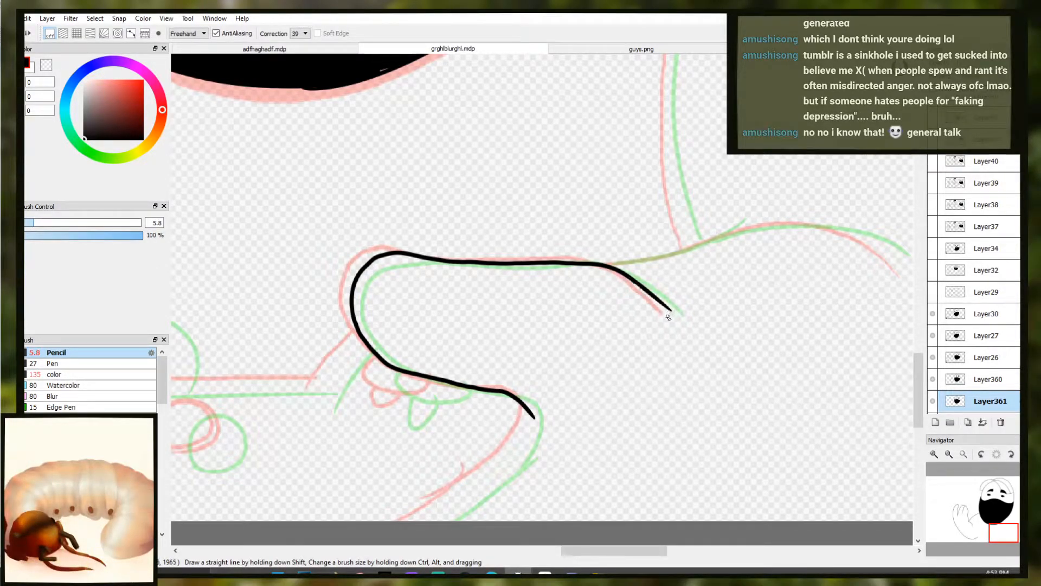
# Draw the controller's right grip edge, curving from below the thumb down to the canvas's bottom edge
pyautogui.moveTo(455, 407); pyautogui.dragTo(593, 348)
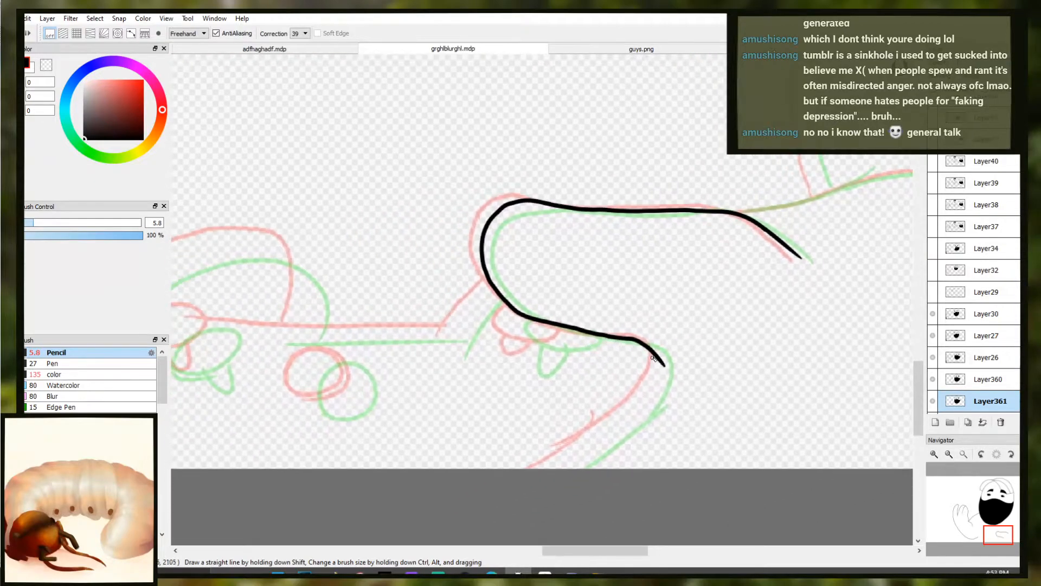
pyautogui.moveTo(660, 358); pyautogui.dragTo(637, 414)
pyautogui.hotkey('ctrl', 'z')
pyautogui.hotkey('ctrl', 'z')
pyautogui.moveTo(558, 470); pyautogui.dragTo(656, 382)
# Draw the small thumbstick beneath the thumb on the controller's right side, redoing its curve to match the onion skin
pyautogui.moveTo(530, 344)
pyautogui.mouseDown()
pyautogui.moveTo(570, 352)
pyautogui.moveTo(568, 337)
pyautogui.moveTo(574, 349)
pyautogui.moveTo(624, 349)
pyautogui.moveTo(620, 340)
pyautogui.moveTo(586, 353)
pyautogui.moveTo(563, 323)
pyautogui.moveTo(596, 354)
pyautogui.moveTo(630, 350)
pyautogui.moveTo(621, 341)
pyautogui.moveTo(576, 367)
pyautogui.moveTo(601, 355)
pyautogui.mouseUp()
pyautogui.hotkey('ctrl', 'z')
pyautogui.hotkey('ctrl', 'z')
pyautogui.hotkey('ctrl', 'z')
pyautogui.hotkey('ctrl', 'z')
pyautogui.moveTo(531, 331)
pyautogui.mouseDown()
pyautogui.moveTo(605, 346)
pyautogui.moveTo(624, 337)
pyautogui.mouseUp()
# Draw the controller's round middle button and the oval left thumbstick with its small stem
pyautogui.moveTo(497, 422)
pyautogui.mouseDown()
pyautogui.moveTo(500, 380)
pyautogui.moveTo(452, 419)
pyautogui.mouseUp()
pyautogui.moveTo(417, 389); pyautogui.dragTo(501, 406)
pyautogui.moveTo(437, 382)
pyautogui.mouseDown()
pyautogui.moveTo(381, 374)
pyautogui.moveTo(438, 390)
pyautogui.moveTo(429, 381)
pyautogui.moveTo(412, 397)
pyautogui.mouseUp()
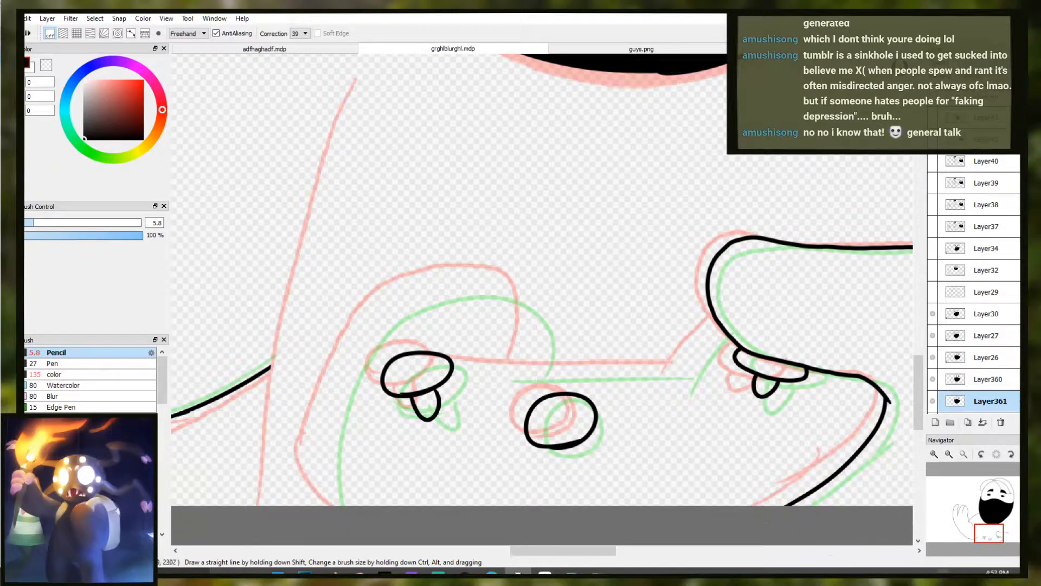
pyautogui.press('XF86AudioLowerVolume')
# Draw the rounded arch above the controller's left thumbstick, redoing it until it sits between the two onion-skin outlines
pyautogui.moveTo(332, 507)
pyautogui.mouseDown()
pyautogui.moveTo(347, 366)
pyautogui.moveTo(400, 295)
pyautogui.mouseUp()
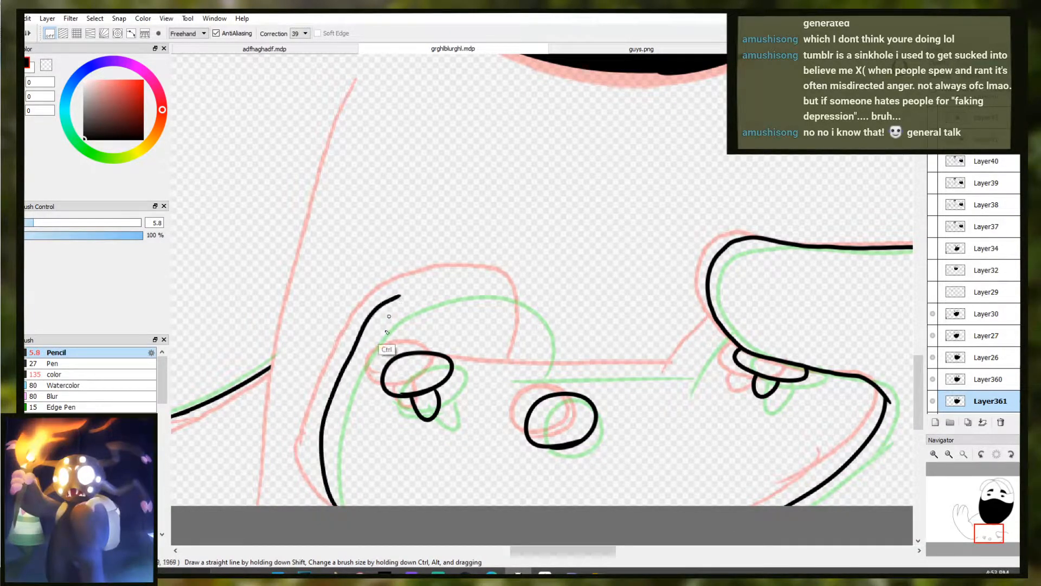
pyautogui.hotkey('ctrl', 'z')
pyautogui.moveTo(333, 507)
pyautogui.mouseDown()
pyautogui.moveTo(348, 368)
pyautogui.moveTo(455, 271)
pyautogui.moveTo(526, 356)
pyautogui.mouseUp()
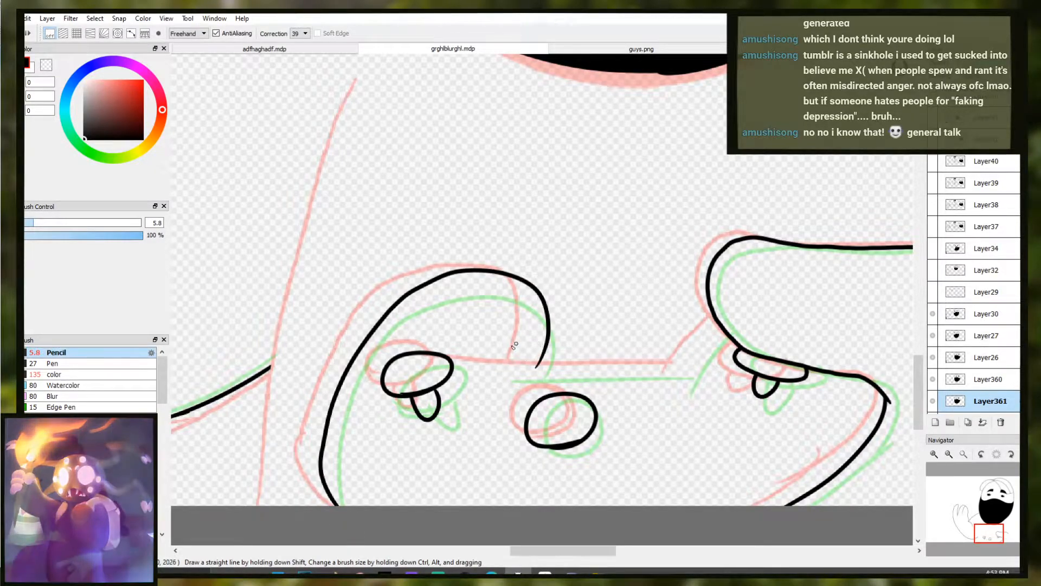
pyautogui.hotkey('ctrl', 'z')
pyautogui.moveTo(542, 371)
pyautogui.mouseDown()
pyautogui.moveTo(536, 299)
pyautogui.moveTo(416, 283)
pyautogui.mouseUp()
pyautogui.hotkey('ctrl', 'z')
pyautogui.moveTo(529, 374)
pyautogui.mouseDown()
pyautogui.moveTo(515, 283)
pyautogui.moveTo(328, 383)
pyautogui.moveTo(323, 413)
pyautogui.moveTo(333, 376)
pyautogui.mouseUp()
pyautogui.hotkey('ctrl', 'z')
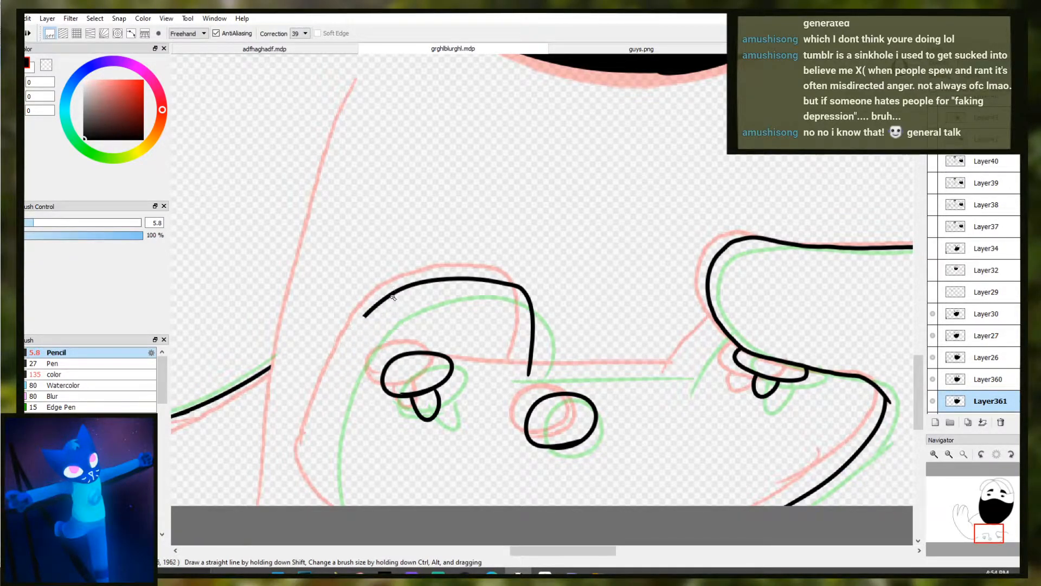
# Draw the controller's left grip edge from the arch down to the canvas's bottom edge, erase the overshoot at the join and return to the Pencil
pyautogui.moveTo(392, 293)
pyautogui.mouseDown()
pyautogui.moveTo(332, 504)
pyautogui.moveTo(319, 460)
pyautogui.moveTo(392, 295)
pyautogui.moveTo(341, 360)
pyautogui.mouseUp()
pyautogui.hotkey('ctrl', 'z')
pyautogui.hotkey('ctrl', 'z')
pyautogui.hotkey('ctrl', 'z')
pyautogui.moveTo(392, 286)
pyautogui.mouseDown()
pyautogui.moveTo(320, 447)
pyautogui.moveTo(410, 541)
pyautogui.mouseUp()
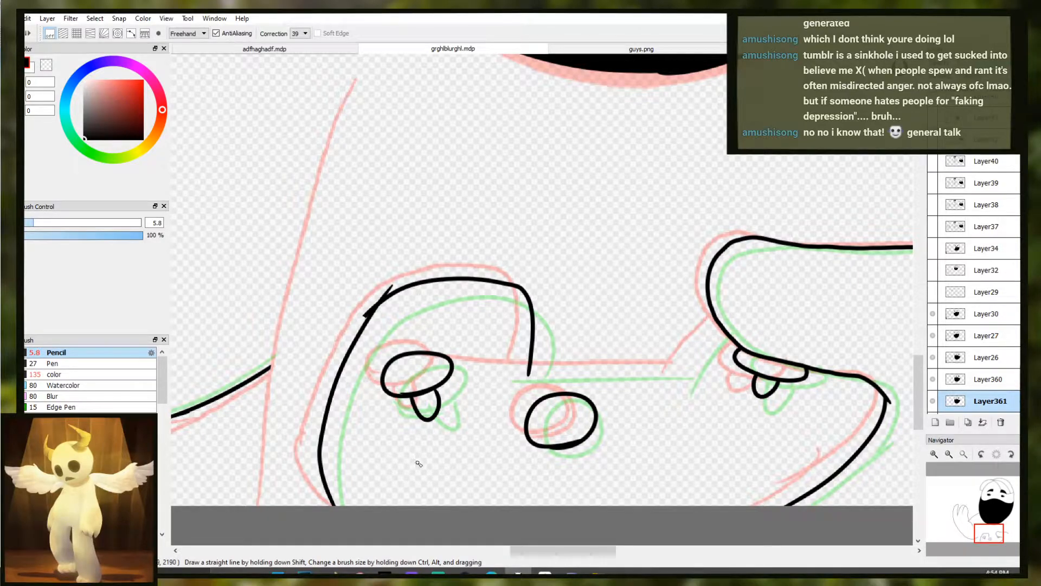
pyautogui.press('e')
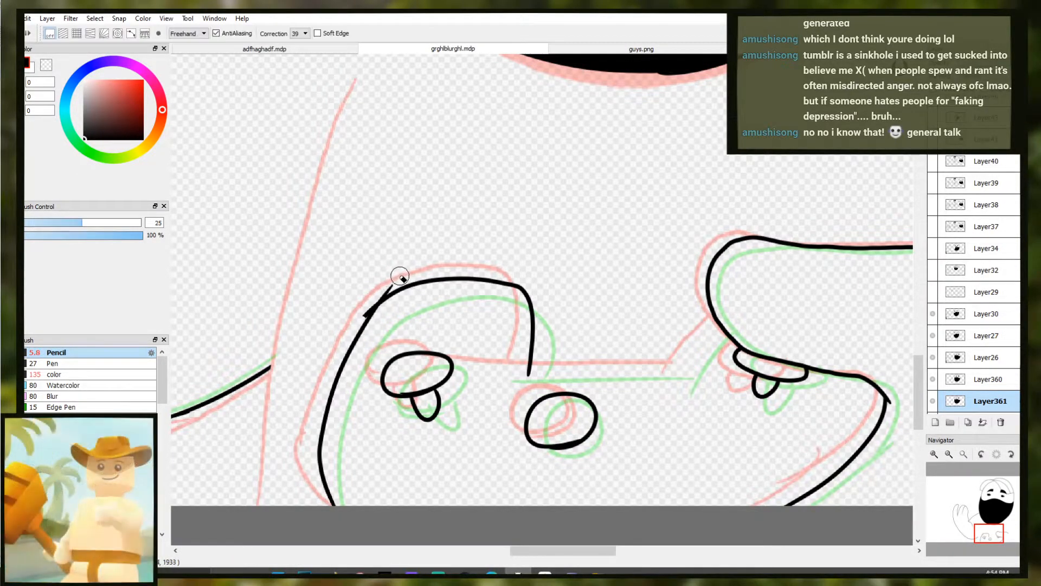
pyautogui.moveTo(385, 282)
pyautogui.mouseDown()
pyautogui.moveTo(400, 272)
pyautogui.moveTo(349, 332)
pyautogui.moveTo(364, 298)
pyautogui.moveTo(362, 334)
pyautogui.mouseUp()
pyautogui.press('b')
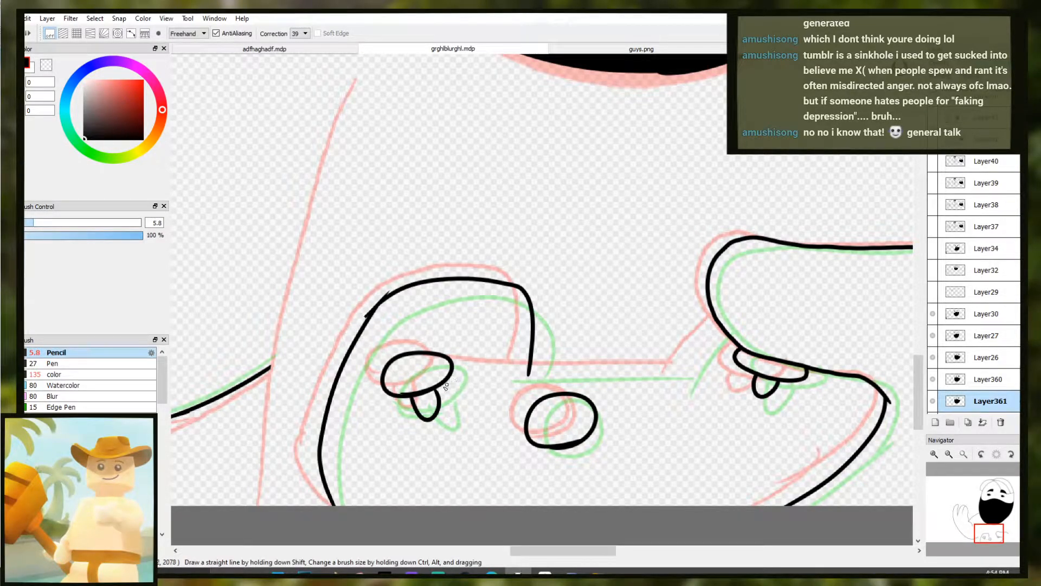
# Draw the controller's straight top edge and the short slanted line joining it to the thumb
pyautogui.press('ctrl')
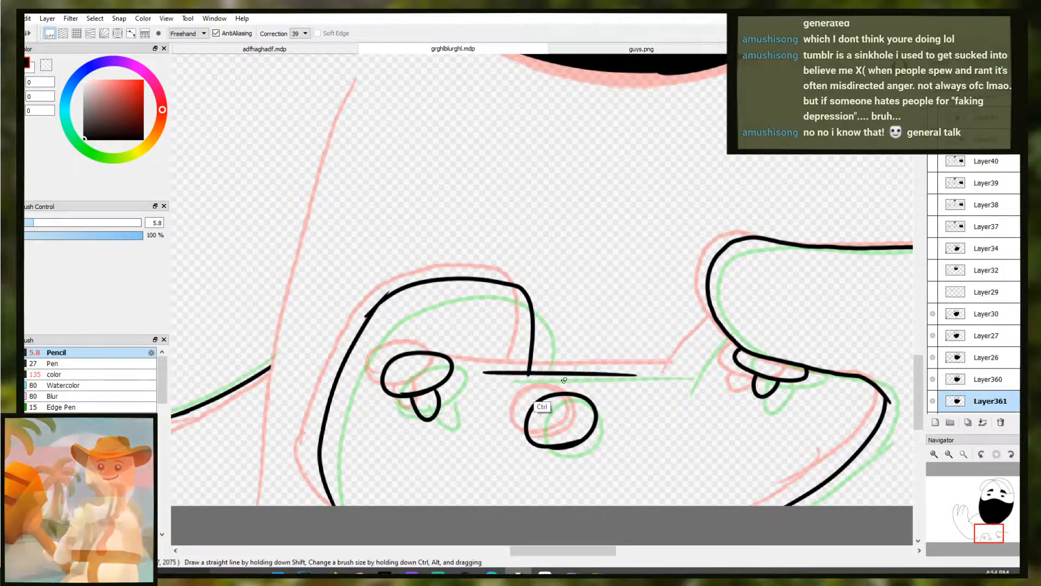
pyautogui.click(485, 372)
pyautogui.keyDown('shift'); pyautogui.click(694, 372); pyautogui.keyUp('shift')
pyautogui.hotkey('ctrl', 'z')
pyautogui.moveTo(717, 327)
pyautogui.mouseDown()
pyautogui.moveTo(668, 390)
pyautogui.moveTo(698, 373)
pyautogui.moveTo(684, 370)
pyautogui.moveTo(743, 360)
pyautogui.moveTo(690, 300)
pyautogui.moveTo(540, 320)
pyautogui.mouseUp()
pyautogui.hotkey('ctrl', 'z')
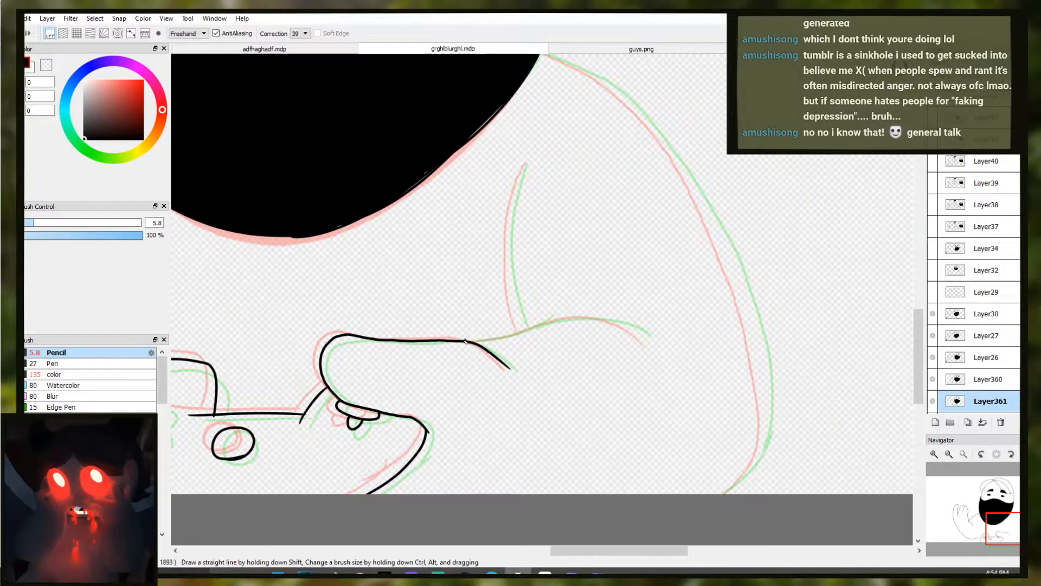
pyautogui.moveTo(464, 341); pyautogui.dragTo(512, 335)
pyautogui.hotkey('ctrl', 'z')
pyautogui.moveTo(467, 342)
pyautogui.mouseDown()
pyautogui.moveTo(544, 323)
pyautogui.moveTo(633, 321)
pyautogui.mouseUp()
pyautogui.hotkey('ctrl', 'z')
pyautogui.hotkey('ctrl', 'z')
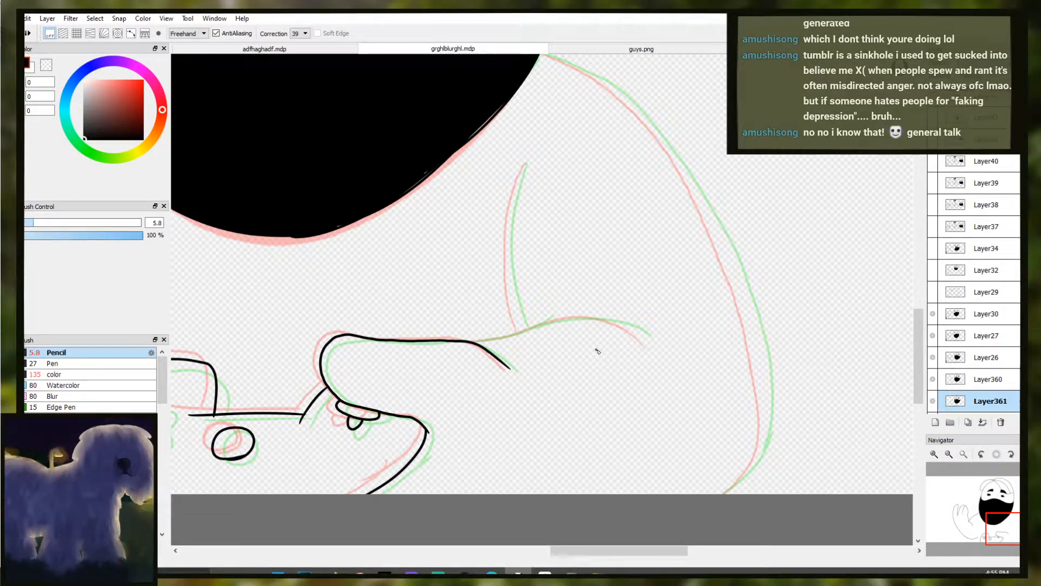
pyautogui.hotkey('ctrl', 'z')
pyautogui.moveTo(466, 341)
pyautogui.mouseDown()
pyautogui.moveTo(563, 319)
pyautogui.moveTo(658, 344)
pyautogui.moveTo(622, 332)
pyautogui.moveTo(650, 345)
pyautogui.moveTo(633, 328)
pyautogui.moveTo(649, 344)
pyautogui.mouseUp()
pyautogui.hotkey('ctrl', 'z')
pyautogui.hotkey('ctrl', 'z')
pyautogui.hotkey('ctrl', 'z')
pyautogui.hotkey('ctrl', 'z')
pyautogui.hotkey('ctrl', 'z')
pyautogui.hotkey('ctrl', 'z')
# Draw the forearm line from the thumb's base, rising into an arch and curving down at its far end, tidying the overlapping joins
pyautogui.moveTo(474, 342)
pyautogui.mouseDown()
pyautogui.moveTo(610, 325)
pyautogui.moveTo(658, 350)
pyautogui.moveTo(593, 324)
pyautogui.moveTo(625, 332)
pyautogui.moveTo(545, 328)
pyautogui.mouseUp()
pyautogui.press('e')
pyautogui.press('b')
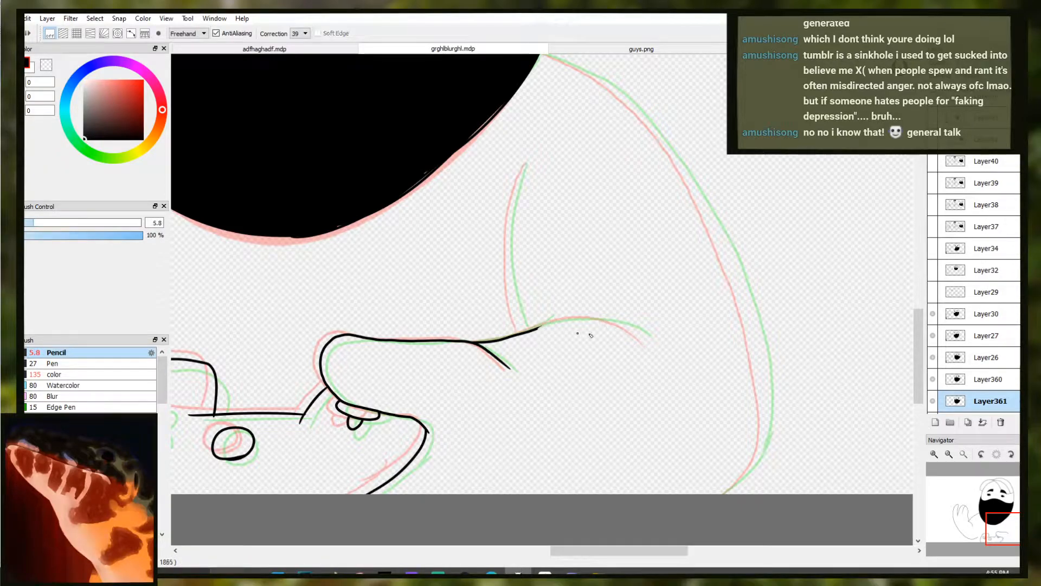
pyautogui.keyDown('ctrl'); pyautogui.click(594, 384); pyautogui.keyUp('ctrl')
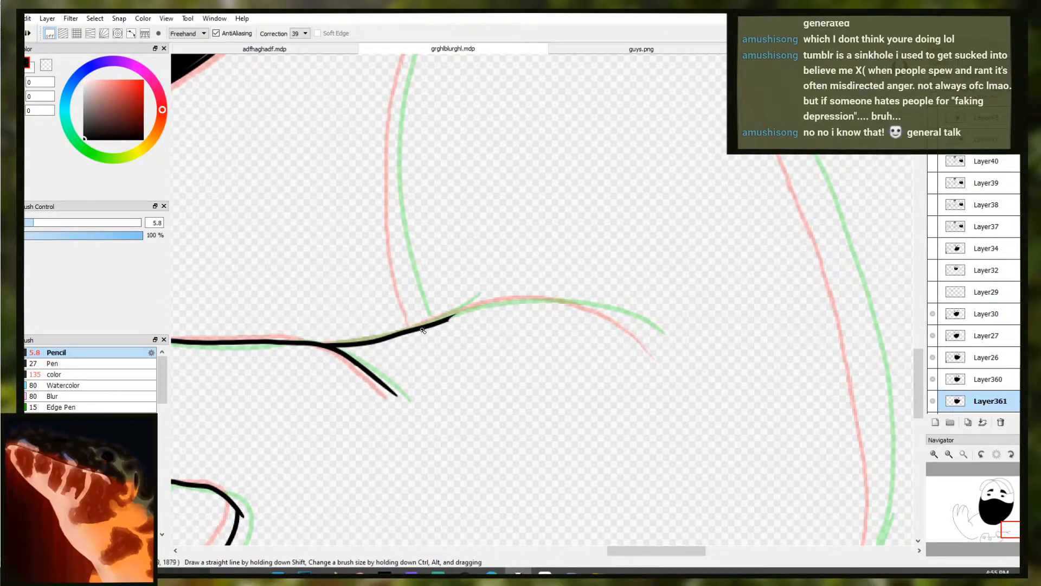
pyautogui.moveTo(424, 327)
pyautogui.mouseDown()
pyautogui.moveTo(515, 299)
pyautogui.moveTo(593, 307)
pyautogui.moveTo(687, 375)
pyautogui.moveTo(653, 348)
pyautogui.moveTo(669, 346)
pyautogui.moveTo(650, 326)
pyautogui.moveTo(568, 303)
pyautogui.moveTo(636, 328)
pyautogui.moveTo(574, 305)
pyautogui.moveTo(676, 366)
pyautogui.mouseUp()
pyautogui.press('e')
pyautogui.press('b')
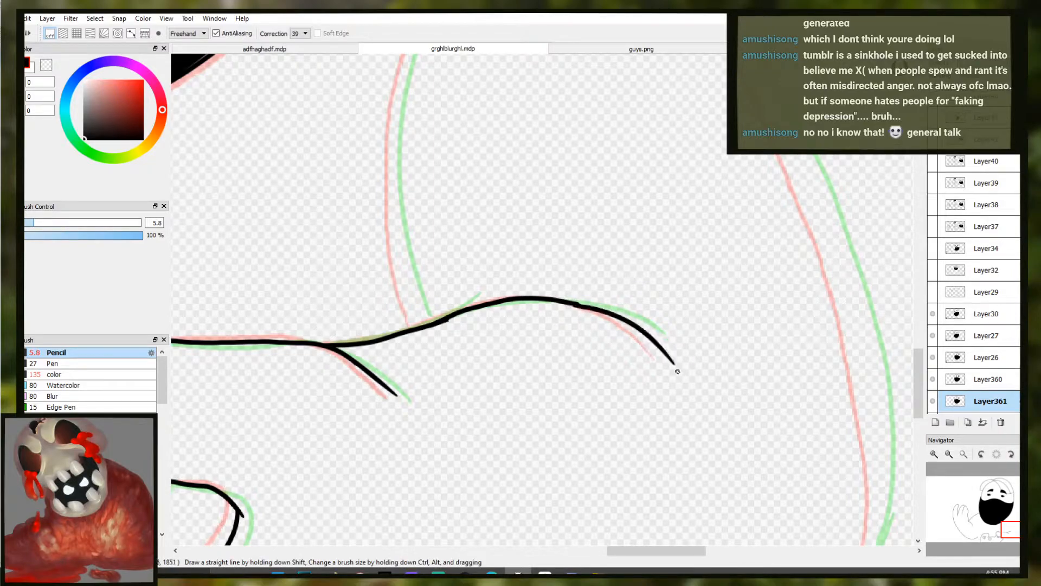
pyautogui.hotkey('ctrl', 'z')
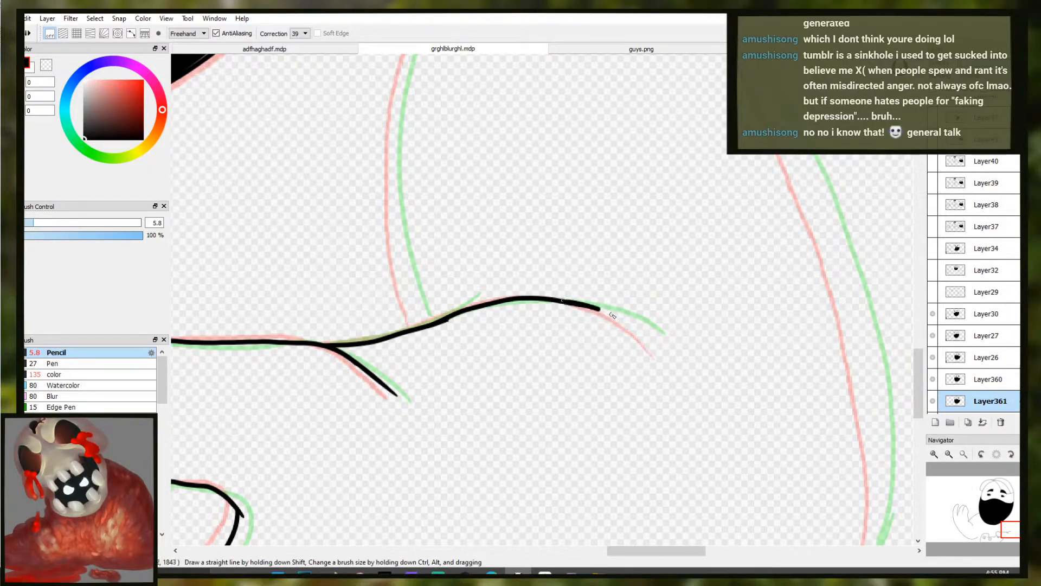
pyautogui.moveTo(583, 305); pyautogui.dragTo(662, 360)
# Draw the upper part of the right shoulder line from the mask's lower right edge, redoing it to follow the onion skin
pyautogui.scroll(-2, 634, 325)
pyautogui.scroll(-3, 629, 304)
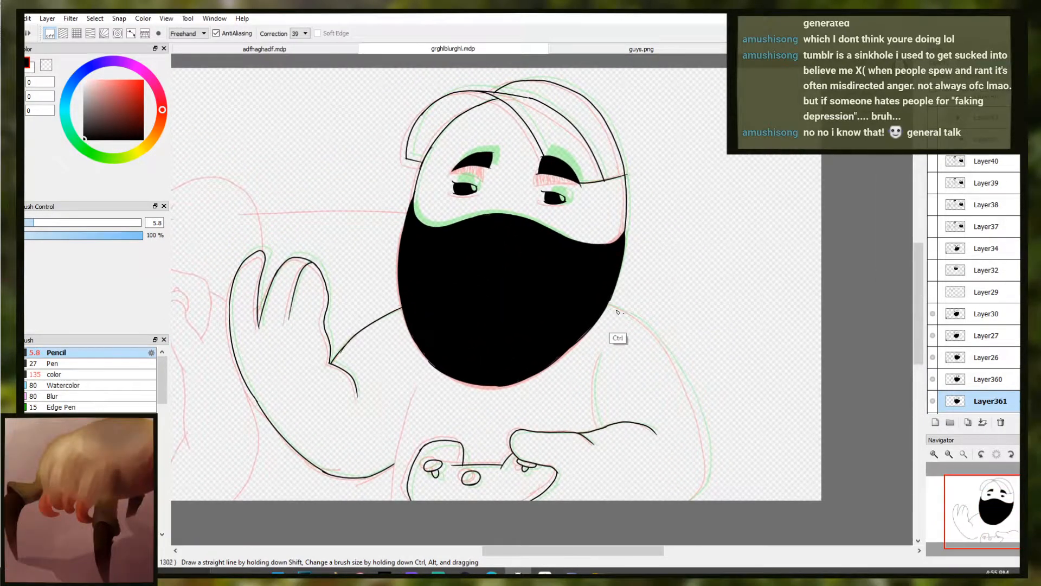
pyautogui.scroll(3, 719, 461)
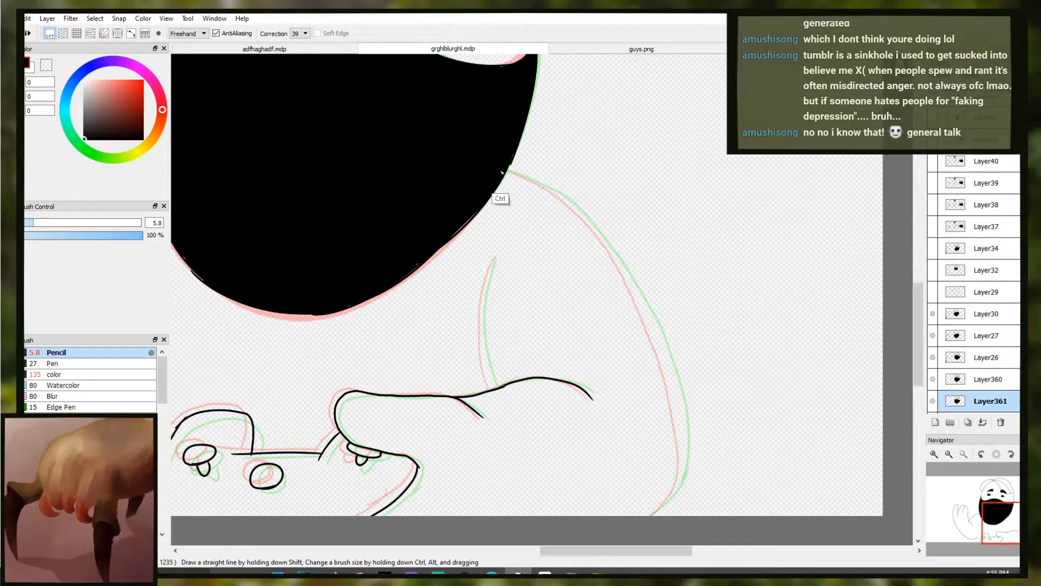
pyautogui.moveTo(506, 171)
pyautogui.mouseDown()
pyautogui.moveTo(542, 186)
pyautogui.moveTo(531, 180)
pyautogui.mouseUp()
pyautogui.hotkey('ctrl', 'z')
pyautogui.hotkey('ctrl', 'z')
pyautogui.hotkey('ctrl', 'z')
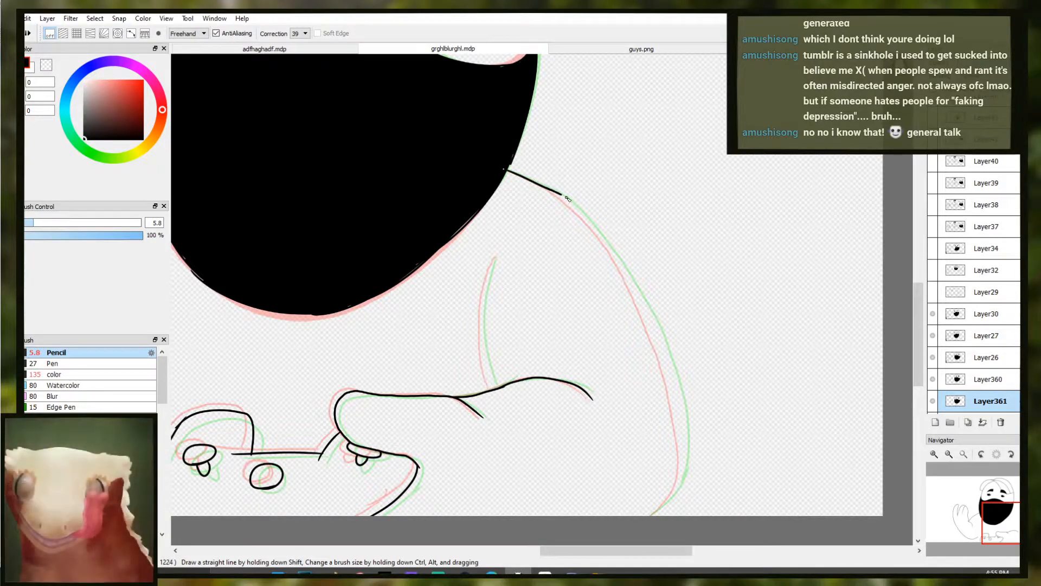
pyautogui.moveTo(504, 172)
pyautogui.mouseDown()
pyautogui.moveTo(576, 204)
pyautogui.moveTo(594, 228)
pyautogui.mouseUp()
pyautogui.hotkey('ctrl', 'z')
pyautogui.moveTo(505, 171)
pyautogui.mouseDown()
pyautogui.moveTo(582, 218)
pyautogui.moveTo(526, 179)
pyautogui.mouseUp()
pyautogui.hotkey('ctrl', 'z')
pyautogui.hotkey('ctrl', 'z')
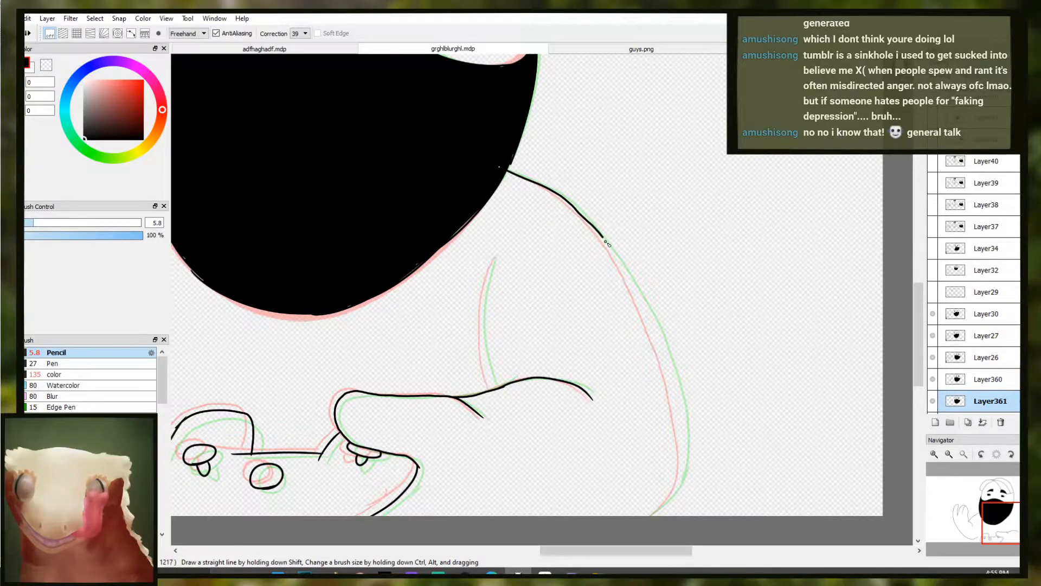
# Extend the right shoulder line down the arm and erase its lower stretch back to mid-arm
pyautogui.moveTo(682, 406)
pyautogui.mouseDown()
pyautogui.moveTo(686, 461)
pyautogui.moveTo(670, 502)
pyautogui.moveTo(688, 481)
pyautogui.mouseUp()
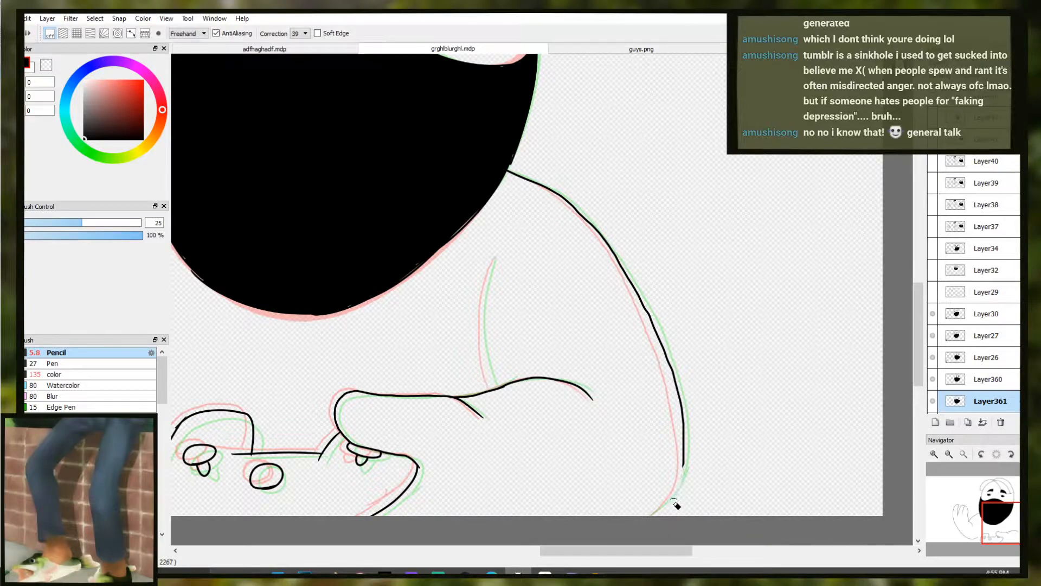
pyautogui.moveTo(677, 383); pyautogui.dragTo(661, 338)
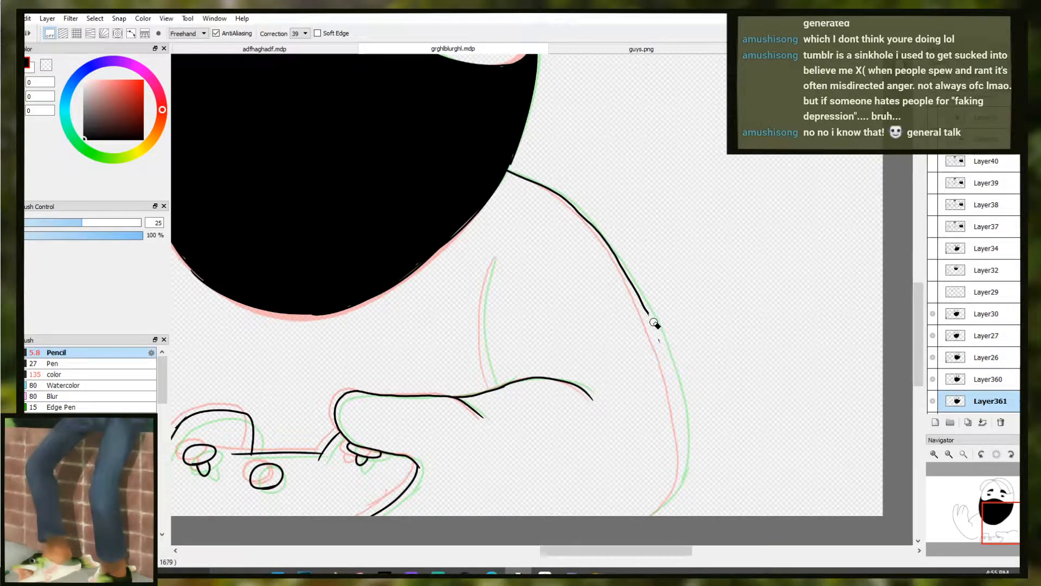
pyautogui.press('e')
# Draw the lower part of the right arm's outer line from mid-arm down to the canvas's bottom edge, redoing it for a smooth join
pyautogui.scroll(3, 681, 439)
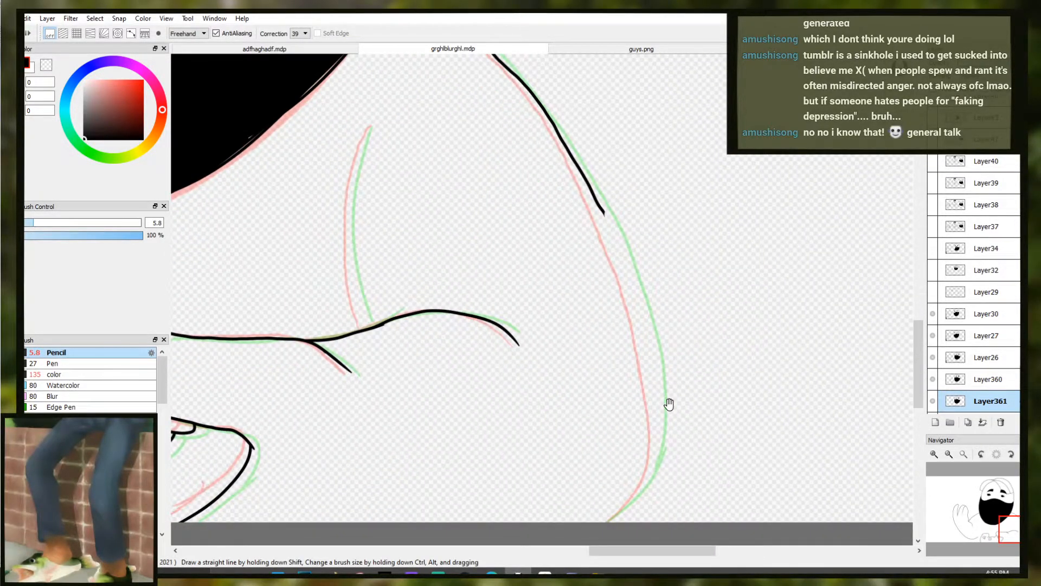
pyautogui.moveTo(603, 212)
pyautogui.mouseDown()
pyautogui.moveTo(610, 277)
pyautogui.moveTo(621, 284)
pyautogui.mouseUp()
pyautogui.hotkey('ctrl', 'z')
pyautogui.hotkey('ctrl', 'z')
pyautogui.hotkey('ctrl', 'z')
pyautogui.moveTo(600, 211); pyautogui.dragTo(657, 366)
pyautogui.hotkey('ctrl', 'z')
pyautogui.hotkey('ctrl', 'z')
pyautogui.moveTo(600, 211)
pyautogui.mouseDown()
pyautogui.moveTo(624, 260)
pyautogui.moveTo(644, 383)
pyautogui.mouseUp()
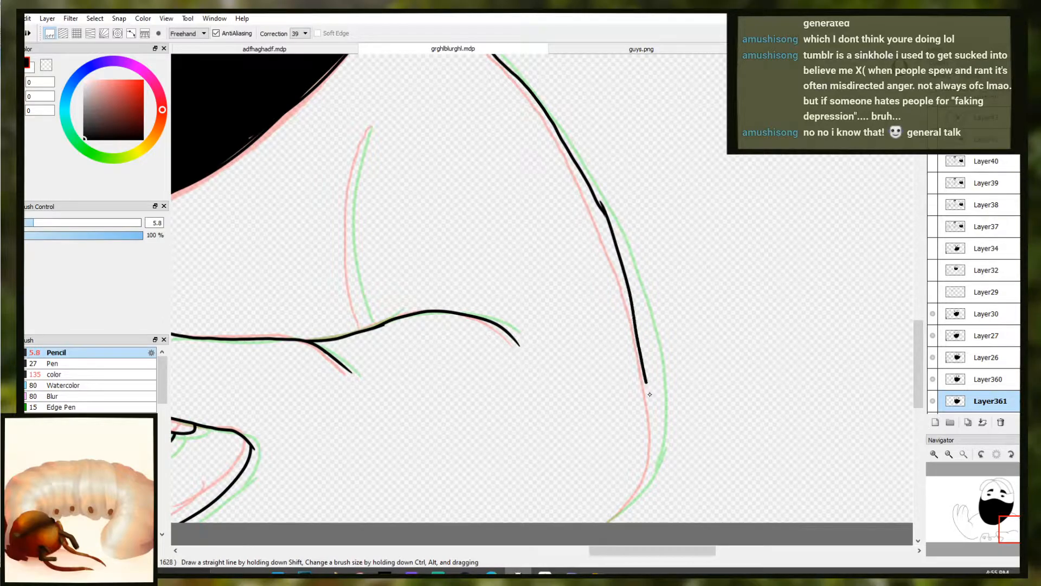
pyautogui.hotkey('ctrl', 'z')
pyautogui.hotkey('ctrl', 'z')
pyautogui.moveTo(597, 198)
pyautogui.mouseDown()
pyautogui.moveTo(648, 332)
pyautogui.moveTo(642, 352)
pyautogui.moveTo(625, 271)
pyautogui.moveTo(657, 404)
pyautogui.mouseUp()
pyautogui.hotkey('ctrl', 'z')
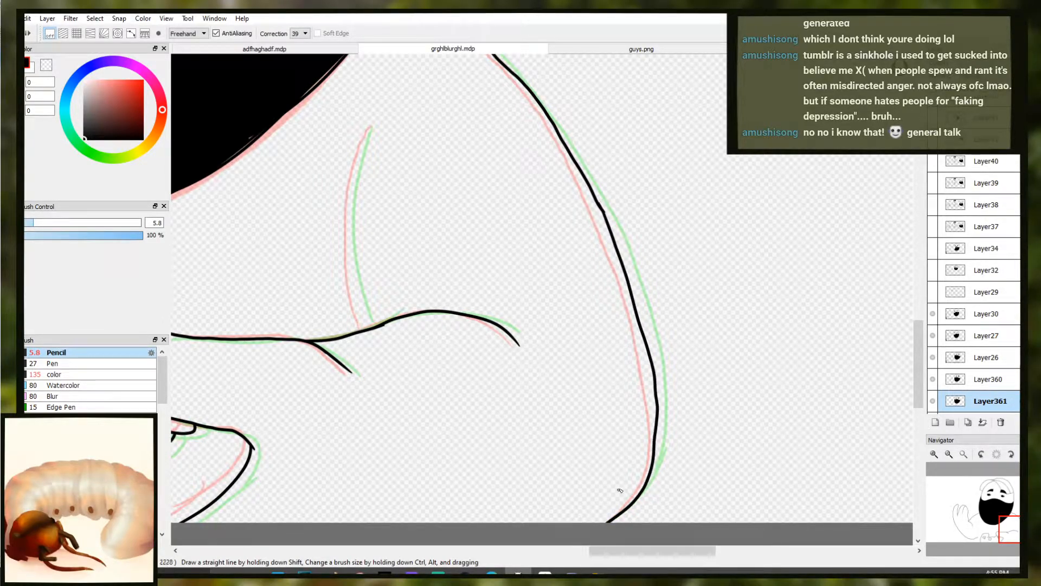
# Draw the curved crease line of the right upper arm down to the forearm, redoing it between the onion skins and erasing the overshoot
pyautogui.scroll(3, 558, 411)
pyautogui.hscroll(-3, 558, 411)
pyautogui.moveTo(523, 222); pyautogui.dragTo(501, 295)
pyautogui.hotkey('ctrl', 'z')
pyautogui.hotkey('ctrl', 'y')
pyautogui.hotkey('ctrl', 'z')
pyautogui.moveTo(522, 227)
pyautogui.mouseDown()
pyautogui.moveTo(504, 348)
pyautogui.moveTo(526, 449)
pyautogui.moveTo(523, 238)
pyautogui.moveTo(506, 359)
pyautogui.mouseUp()
pyautogui.hotkey('ctrl', 'z')
pyautogui.hotkey('ctrl', 'z')
pyautogui.hotkey('ctrl', 'z')
pyautogui.hotkey('ctrl', 'z')
pyautogui.moveTo(522, 225); pyautogui.dragTo(500, 307)
pyautogui.moveTo(522, 230)
pyautogui.mouseDown()
pyautogui.moveTo(505, 353)
pyautogui.moveTo(518, 428)
pyautogui.moveTo(512, 261)
pyautogui.mouseUp()
pyautogui.hotkey('ctrl', 'z')
pyautogui.hotkey('ctrl', 'z')
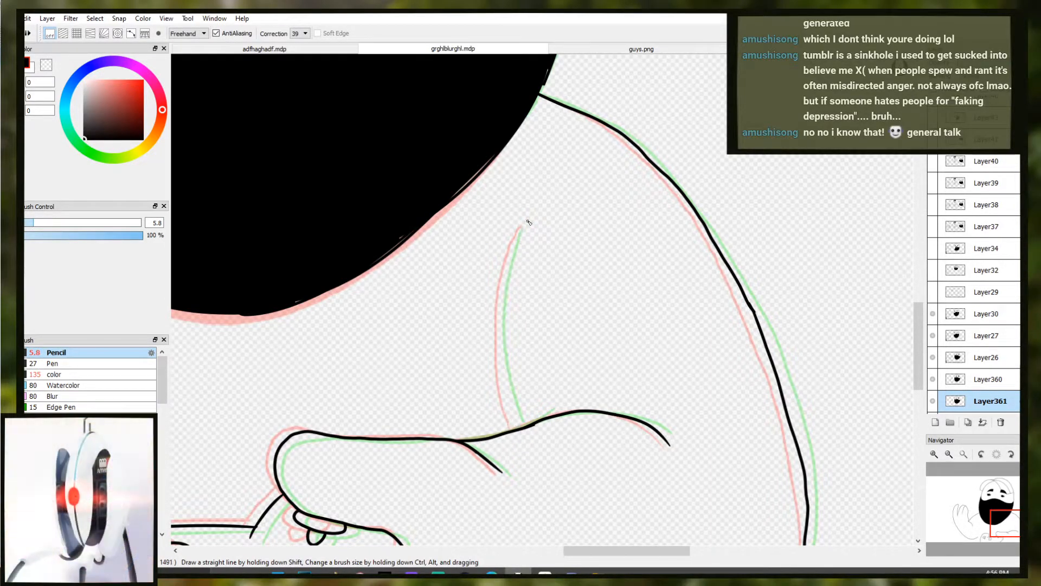
pyautogui.moveTo(497, 315)
pyautogui.mouseDown()
pyautogui.moveTo(515, 414)
pyautogui.moveTo(520, 228)
pyautogui.mouseUp()
pyautogui.hotkey('ctrl', 'z')
pyautogui.hotkey('ctrl', 'z')
pyautogui.moveTo(520, 223)
pyautogui.mouseDown()
pyautogui.moveTo(499, 325)
pyautogui.moveTo(514, 412)
pyautogui.mouseUp()
pyautogui.hotkey('ctrl', 'z')
pyautogui.moveTo(522, 224)
pyautogui.mouseDown()
pyautogui.moveTo(504, 301)
pyautogui.moveTo(506, 390)
pyautogui.mouseUp()
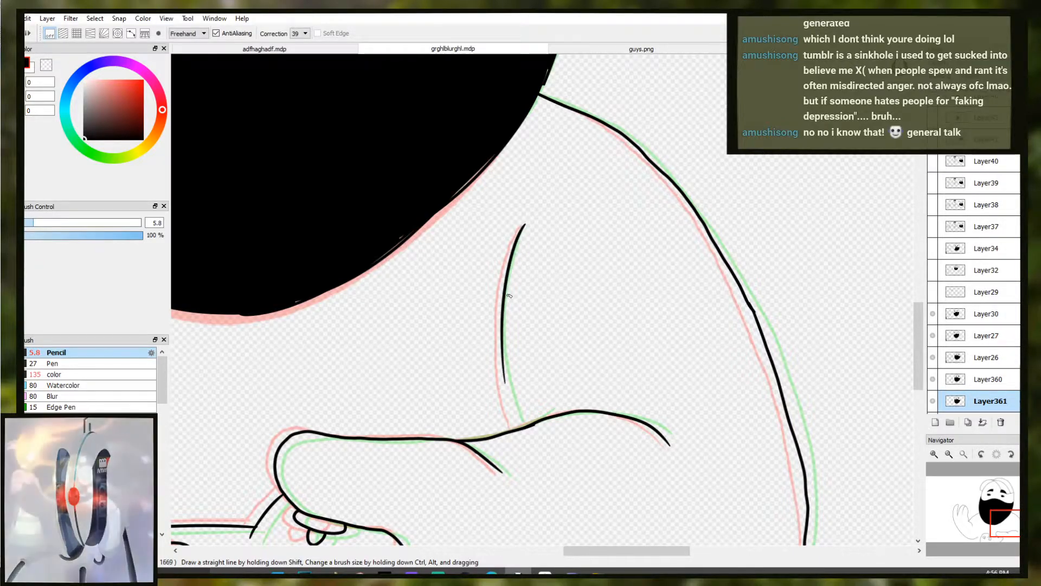
pyautogui.hotkey('ctrl', 'z')
pyautogui.moveTo(522, 224)
pyautogui.mouseDown()
pyautogui.moveTo(518, 436)
pyautogui.moveTo(505, 362)
pyautogui.moveTo(515, 241)
pyautogui.mouseUp()
pyautogui.hotkey('ctrl', 'z')
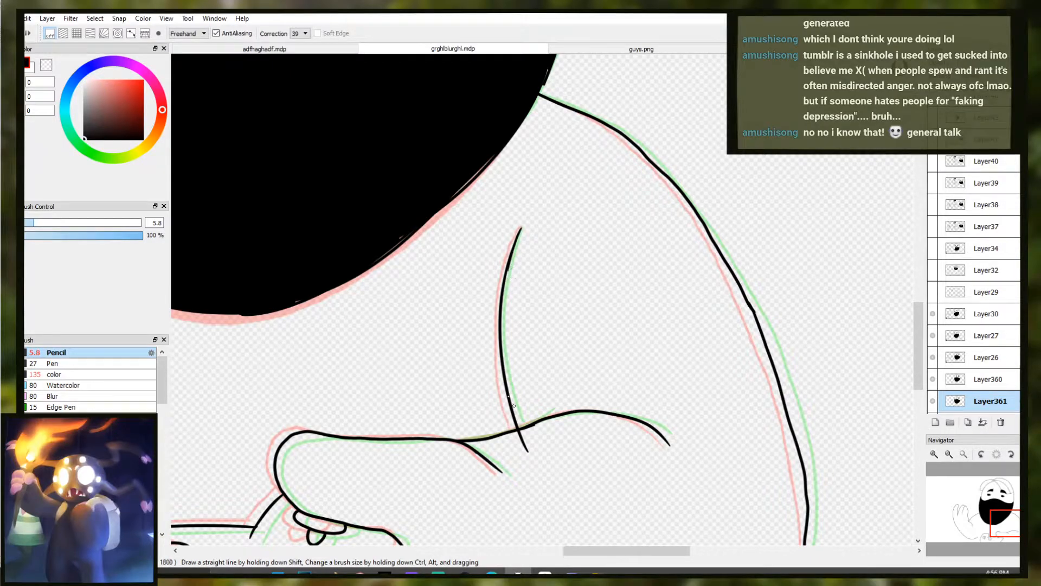
pyautogui.press('e')
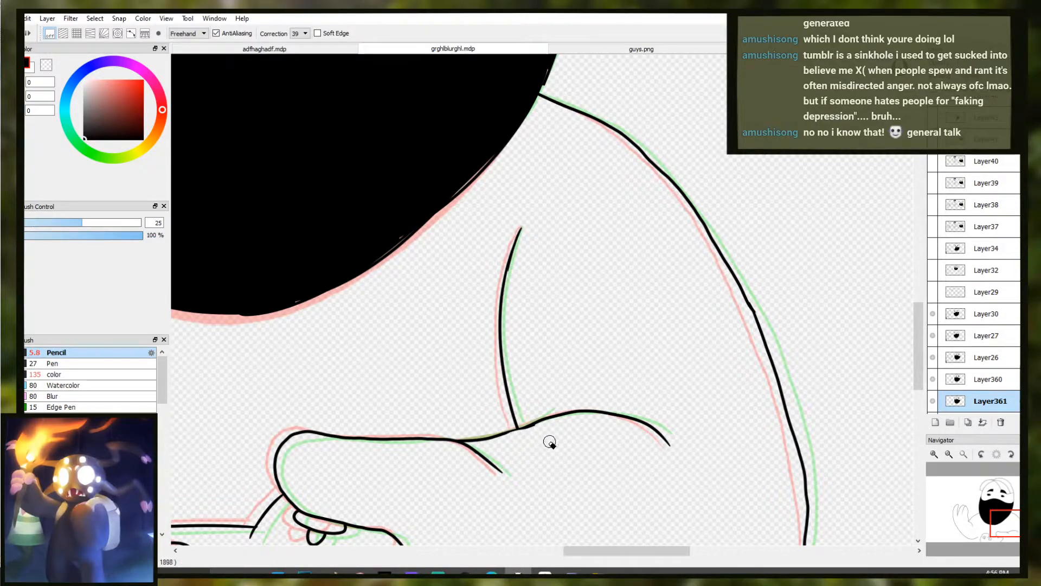
pyautogui.press('e')
# Flip back and forth through the frames between Layer26 and the one after Layer361 to check the motion of the new drawings
pyautogui.scroll(-4, 550, 456)
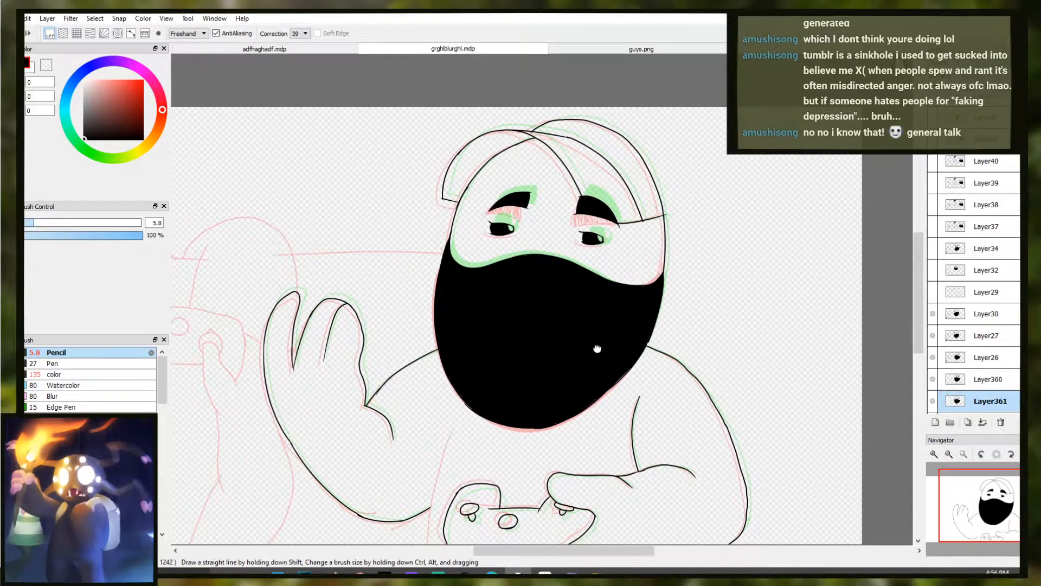
pyautogui.moveTo(597, 349); pyautogui.dragTo(606, 328)
pyautogui.press('Down')
pyautogui.press('Up')
pyautogui.press('Up')
pyautogui.press('Up')
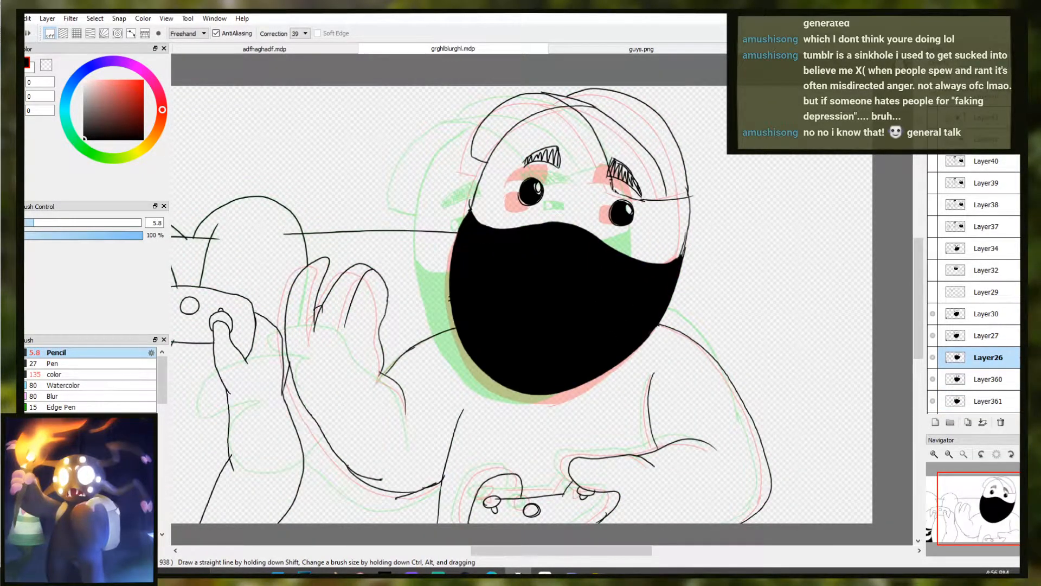
pyautogui.press('Down')
pyautogui.press('Down')
pyautogui.press('Up')
pyautogui.press('Up')
pyautogui.press('Down')
pyautogui.press('Down')
pyautogui.press('Down')
pyautogui.press('Up')
pyautogui.press('Up')
pyautogui.press('Up')
pyautogui.press('Down')
pyautogui.press('Down')
pyautogui.press('Down')
pyautogui.press('Up')
pyautogui.press('Down')
pyautogui.press('Up')
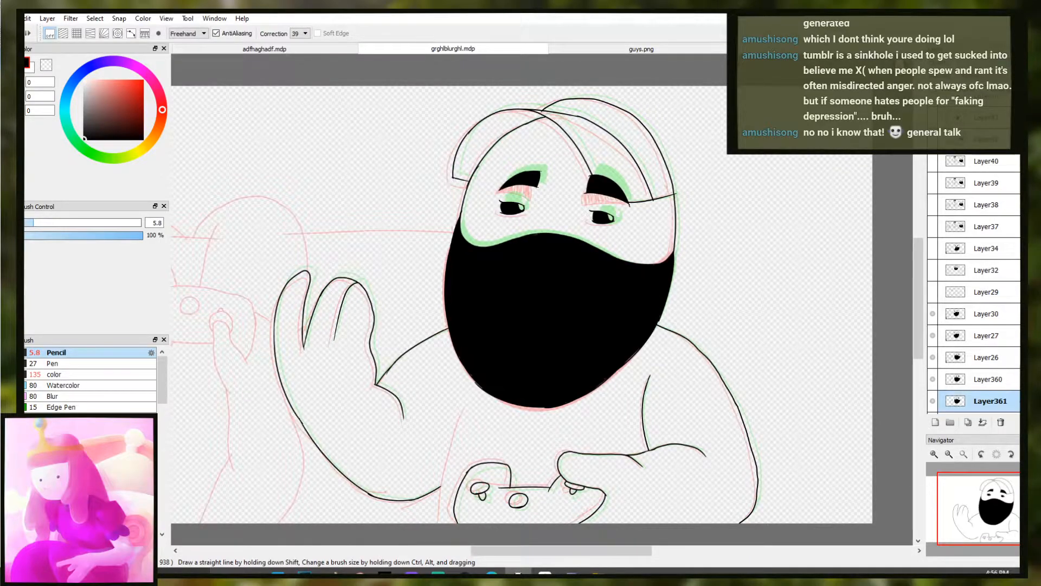
pyautogui.press('Down')
pyautogui.press('Up')
pyautogui.press('Up')
pyautogui.press('Up')
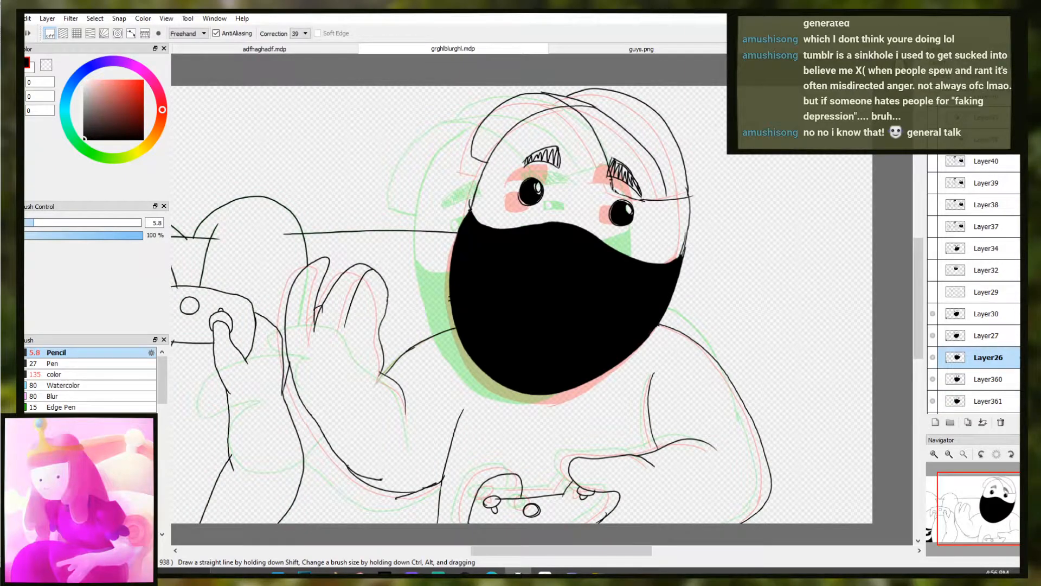
pyautogui.press('Down')
pyautogui.press('Down')
pyautogui.press('Down')
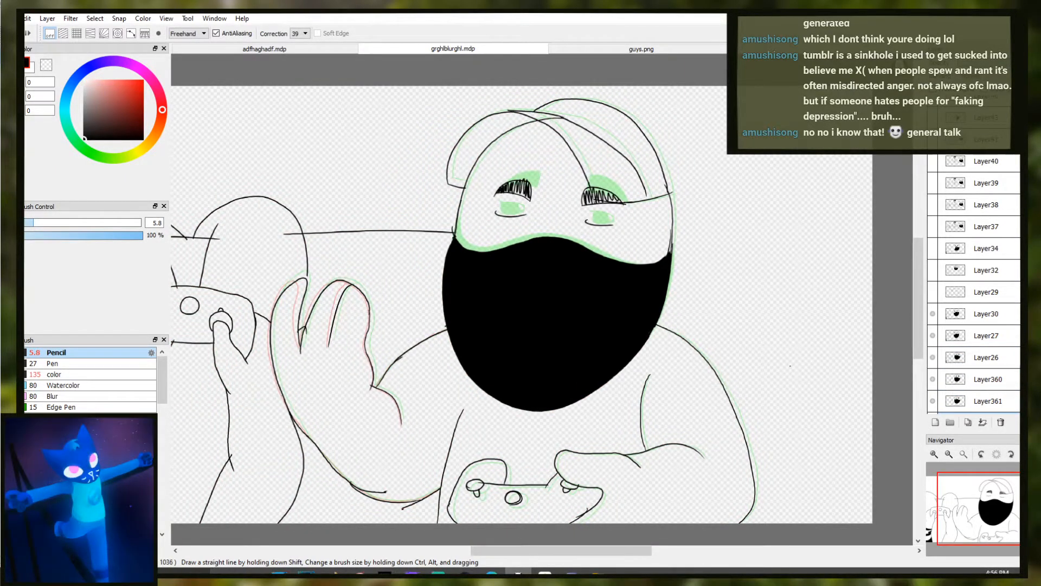
# On the next blank frame layer, draw the slanted upper eyelid lines of both eyes, lower than in the green onion skin
pyautogui.press('Down')
pyautogui.scroll(5, 586, 282)
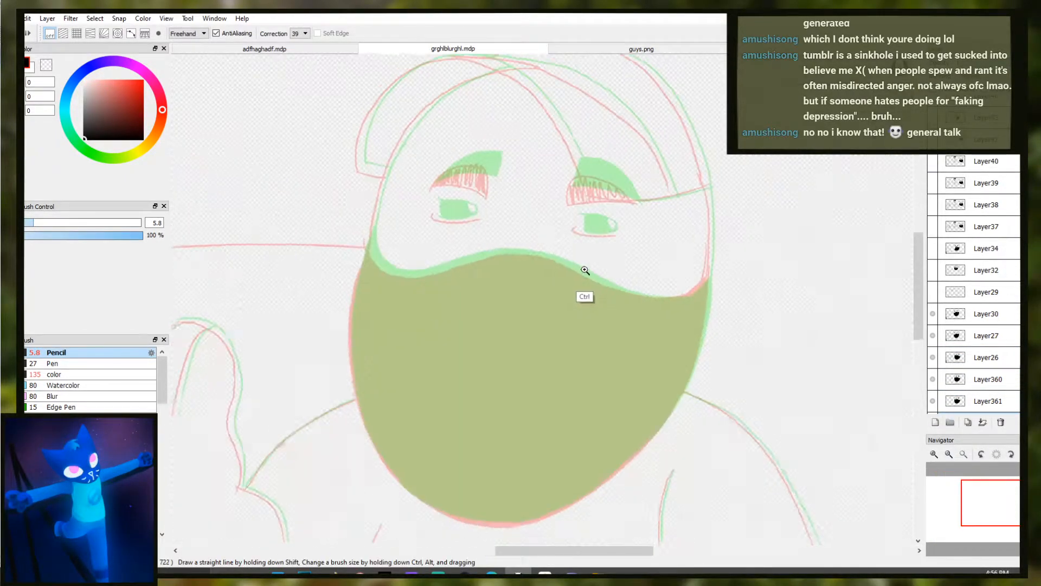
pyautogui.moveTo(551, 277); pyautogui.dragTo(623, 292)
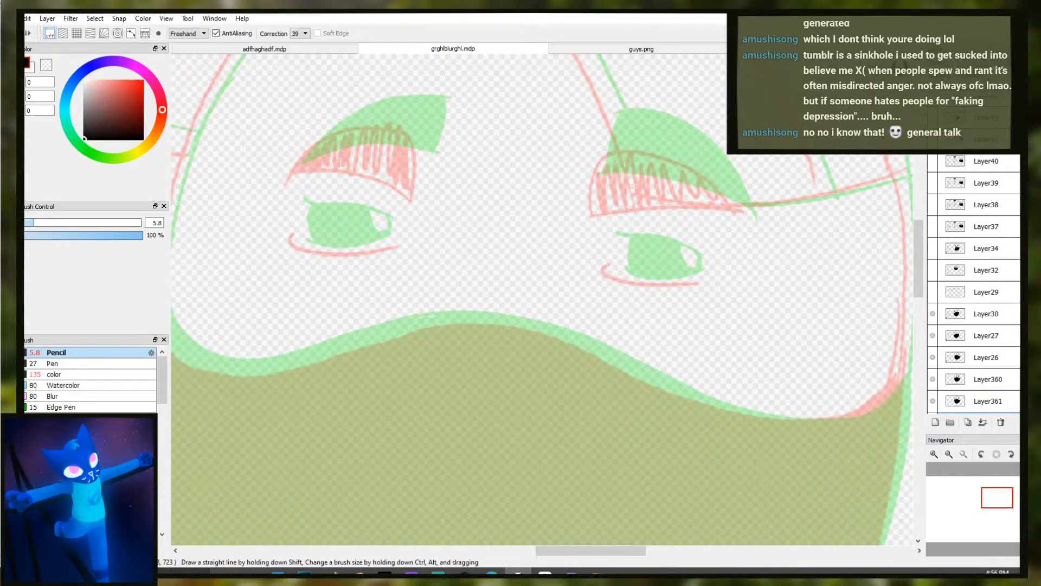
pyautogui.scroll(-3, 620, 302)
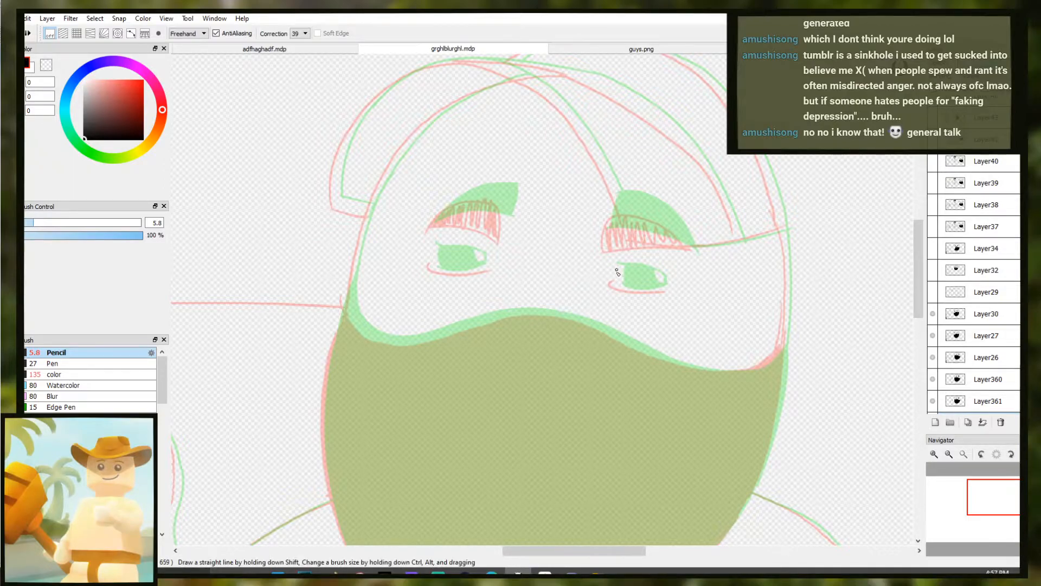
pyautogui.moveTo(611, 269); pyautogui.dragTo(669, 279)
pyautogui.scroll(1, 659, 273)
pyautogui.scroll(2, 606, 344)
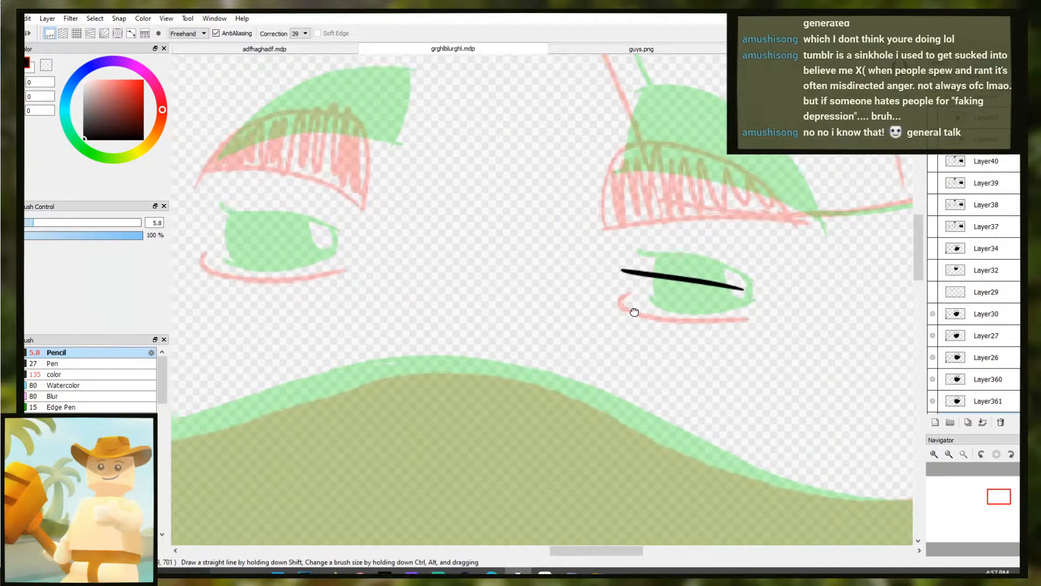
pyautogui.moveTo(316, 247)
pyautogui.mouseDown()
pyautogui.moveTo(450, 261)
pyautogui.moveTo(419, 266)
pyautogui.moveTo(458, 275)
pyautogui.mouseUp()
pyautogui.hotkey('ctrl', 'z')
pyautogui.hotkey('ctrl', 'z')
pyautogui.hotkey('ctrl', 'z')
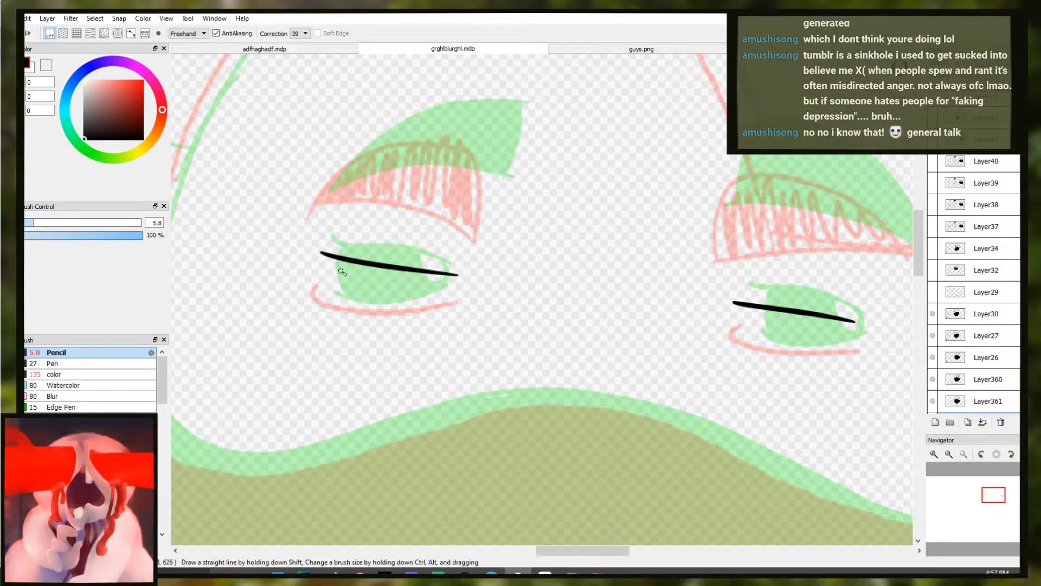
# Draw the outer side of the left eye and shift the drawn eye lines slightly downward
pyautogui.moveTo(334, 256); pyautogui.dragTo(334, 294)
pyautogui.hotkey('ctrl', 'z')
pyautogui.hotkey('ctrl', 'z')
pyautogui.press('m')
pyautogui.moveTo(383, 295); pyautogui.dragTo(384, 301)
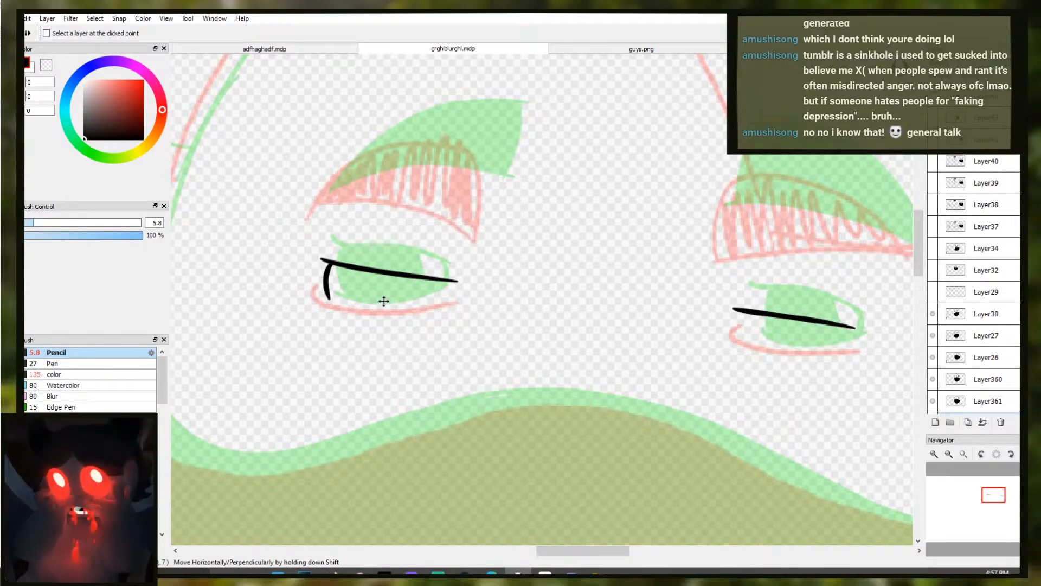
# Close the left eye's outline with a curved lower lid and a short inner side, redoing the strokes to fit
pyautogui.press('b')
pyautogui.scroll(1, 328, 332)
pyautogui.moveTo(317, 291)
pyautogui.mouseDown()
pyautogui.moveTo(392, 313)
pyautogui.moveTo(528, 276)
pyautogui.mouseUp()
pyautogui.hotkey('ctrl', 'z')
pyautogui.hotkey('ctrl', 'z')
pyautogui.hotkey('ctrl', 'z')
pyautogui.hotkey('ctrl', 'z')
pyautogui.moveTo(315, 290)
pyautogui.mouseDown()
pyautogui.moveTo(376, 307)
pyautogui.moveTo(498, 311)
pyautogui.mouseUp()
pyautogui.hotkey('ctrl', 'z')
pyautogui.hotkey('ctrl', 'z')
pyautogui.moveTo(322, 295)
pyautogui.mouseDown()
pyautogui.moveTo(481, 310)
pyautogui.moveTo(511, 300)
pyautogui.moveTo(502, 266)
pyautogui.mouseUp()
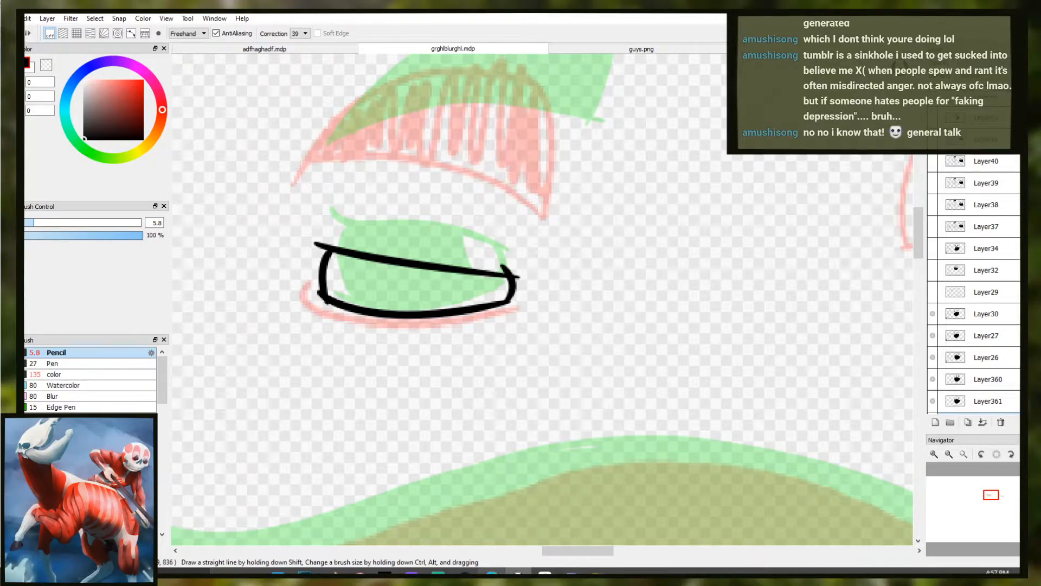
pyautogui.moveTo(491, 573)
# Draw the sides and curved lower lid of the right eye, redoing the strokes until they close the outline under the eyelid line
pyautogui.scroll(-3, 475, 287)
pyautogui.hscroll(3, 420, 274)
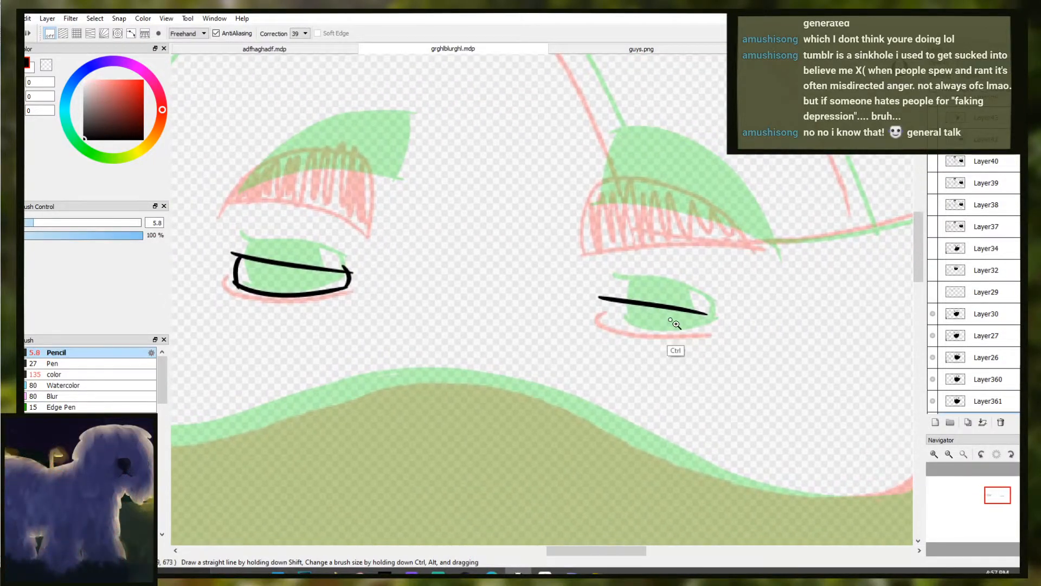
pyautogui.scroll(3, 650, 347)
pyautogui.moveTo(624, 346); pyautogui.dragTo(629, 345)
pyautogui.moveTo(562, 287)
pyautogui.mouseDown()
pyautogui.moveTo(563, 332)
pyautogui.moveTo(610, 342)
pyautogui.mouseUp()
pyautogui.hotkey('ctrl', 'z')
pyautogui.hotkey('ctrl', 'z')
pyautogui.hotkey('ctrl', 'z')
pyautogui.moveTo(544, 315); pyautogui.dragTo(724, 342)
pyautogui.hotkey('ctrl', 'z')
pyautogui.moveTo(545, 316); pyautogui.dragTo(700, 341)
pyautogui.hotkey('ctrl', 'z')
pyautogui.moveTo(540, 320); pyautogui.dragTo(737, 344)
pyautogui.hotkey('ctrl', 'z')
pyautogui.moveTo(548, 322)
pyautogui.mouseDown()
pyautogui.moveTo(727, 334)
pyautogui.moveTo(715, 337)
pyautogui.mouseUp()
pyautogui.hotkey('ctrl', 'z')
pyautogui.moveTo(711, 298); pyautogui.dragTo(715, 344)
pyautogui.hotkey('ctrl', 'z')
pyautogui.hotkey('ctrl', 'z')
# Draw the highlight's dividing line in the right eye and fill the larger part of the eye with black
pyautogui.moveTo(685, 297); pyautogui.dragTo(695, 336)
pyautogui.hotkey('ctrl', 'z')
pyautogui.moveTo(673, 301); pyautogui.dragTo(698, 337)
pyautogui.hotkey('ctrl', 'z')
pyautogui.hotkey('ctrl', 'z')
pyautogui.press('g')
pyautogui.click(651, 321)
pyautogui.press('b')
# Draw the highlight's dividing line in the left eye and fill the larger part of the eye with black
pyautogui.moveTo(198, 380); pyautogui.dragTo(667, 423)
pyautogui.moveTo(513, 364); pyautogui.dragTo(461, 366)
pyautogui.moveTo(548, 320); pyautogui.dragTo(498, 281)
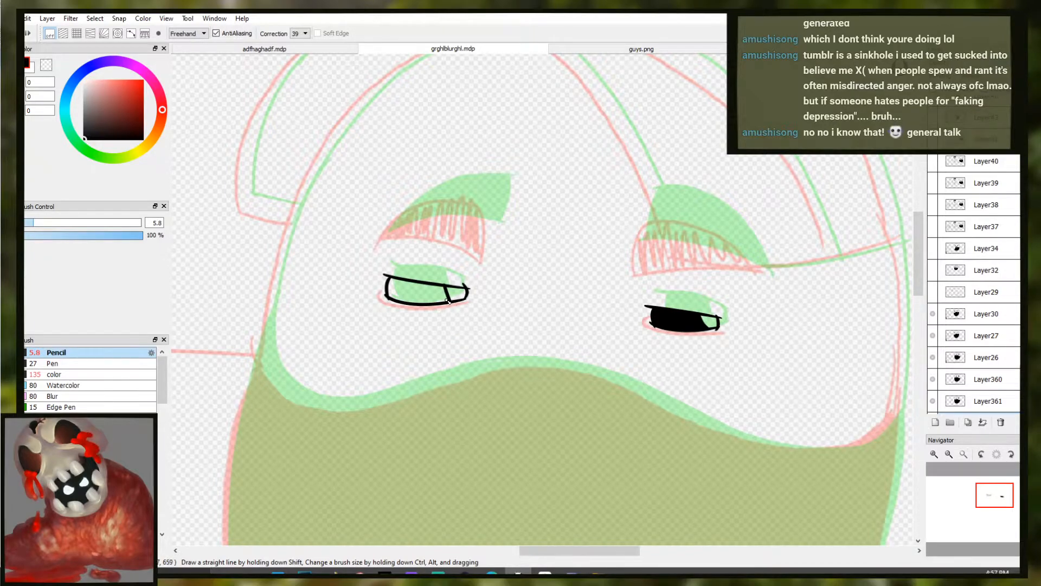
pyautogui.moveTo(447, 288); pyautogui.dragTo(454, 304)
pyautogui.hotkey('ctrl', 'z')
pyautogui.hotkey('ctrl', 'z')
pyautogui.hotkey('ctrl', 'z')
pyautogui.click(442, 297)
pyautogui.press('b')
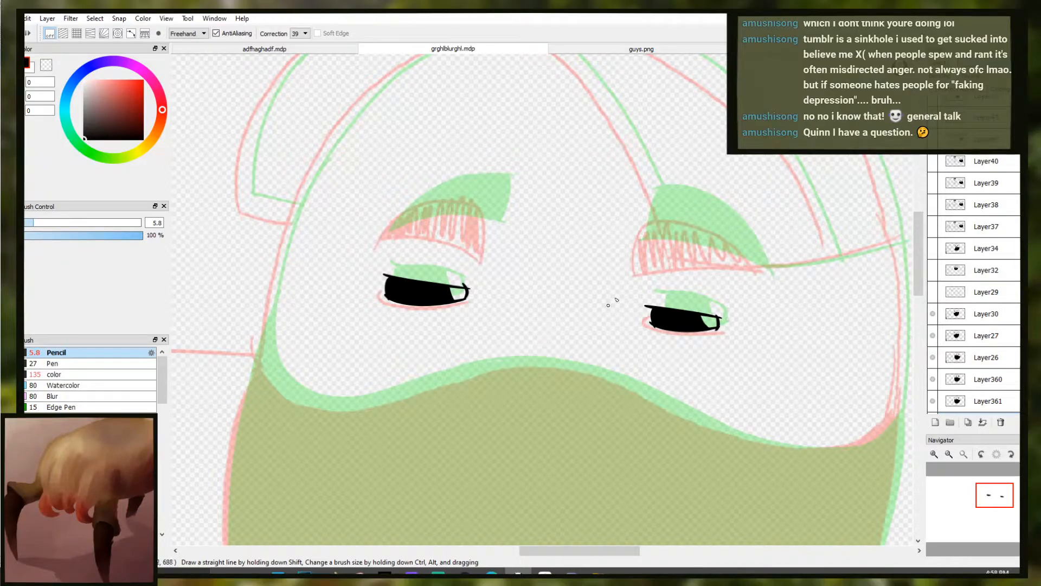
# Draw the inner side and curved lower edge of the right eyebrow, redoing them between the two onion-skinned eyebrows
pyautogui.hotkey('ctrl', 'z')
pyautogui.moveTo(648, 204)
pyautogui.mouseDown()
pyautogui.moveTo(640, 257)
pyautogui.moveTo(724, 251)
pyautogui.mouseUp()
pyautogui.hotkey('ctrl', 'z')
pyautogui.hotkey('ctrl', 'z')
pyautogui.moveTo(632, 257)
pyautogui.mouseDown()
pyautogui.moveTo(732, 251)
pyautogui.moveTo(715, 249)
pyautogui.moveTo(773, 287)
pyautogui.mouseUp()
pyautogui.hotkey('ctrl', 'z')
pyautogui.hotkey('ctrl', 'z')
pyautogui.hotkey('ctrl', 'z')
pyautogui.moveTo(630, 256)
pyautogui.mouseDown()
pyautogui.moveTo(697, 251)
pyautogui.moveTo(769, 267)
pyautogui.moveTo(684, 252)
pyautogui.moveTo(776, 279)
pyautogui.mouseUp()
pyautogui.hotkey('ctrl', 'z')
pyautogui.hotkey('ctrl', 'z')
pyautogui.hotkey('ctrl', 'z')
pyautogui.hotkey('ctrl', 'z')
pyautogui.moveTo(633, 255); pyautogui.dragTo(779, 282)
# Draw the arched upper edge of the right eyebrow down to its outer tip, redoing it until it meets the lower edge
pyautogui.moveTo(639, 207); pyautogui.dragTo(710, 213)
pyautogui.hotkey('ctrl', 'z')
pyautogui.moveTo(639, 207)
pyautogui.mouseDown()
pyautogui.moveTo(672, 202)
pyautogui.moveTo(791, 292)
pyautogui.mouseUp()
pyautogui.hotkey('ctrl', 'z')
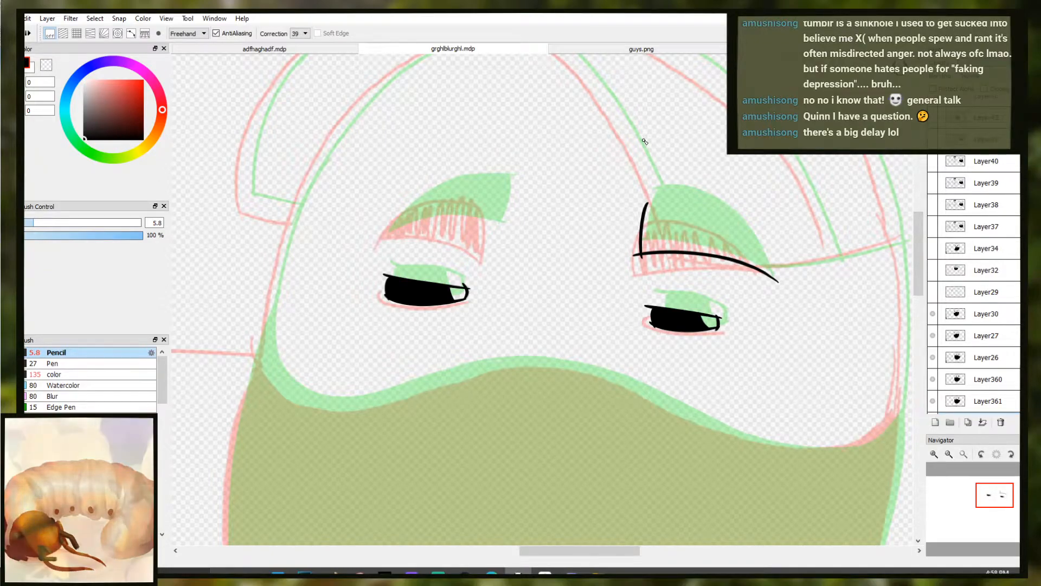
pyautogui.moveTo(647, 207)
pyautogui.mouseDown()
pyautogui.moveTo(696, 203)
pyautogui.moveTo(722, 218)
pyautogui.moveTo(652, 201)
pyautogui.moveTo(700, 202)
pyautogui.moveTo(789, 305)
pyautogui.mouseUp()
pyautogui.hotkey('ctrl', 'z')
pyautogui.hotkey('ctrl', 'z')
pyautogui.hotkey('ctrl', 'z')
pyautogui.hotkey('ctrl', 'z')
pyautogui.hotkey('ctrl', 'z')
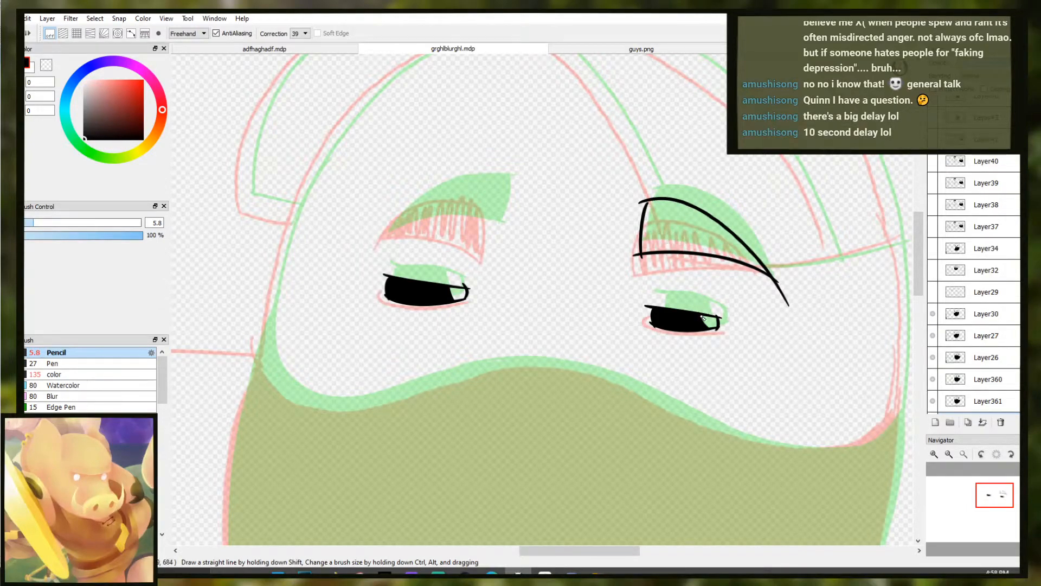
pyautogui.hotkey('ctrl', 'z')
pyautogui.moveTo(645, 211)
pyautogui.mouseDown()
pyautogui.moveTo(652, 201)
pyautogui.moveTo(684, 203)
pyautogui.moveTo(764, 281)
pyautogui.mouseUp()
pyautogui.hotkey('ctrl', 'z')
pyautogui.hotkey('ctrl', 'z')
pyautogui.hotkey('ctrl', 'z')
pyautogui.hotkey('ctrl', 'z')
pyautogui.moveTo(646, 209)
pyautogui.mouseDown()
pyautogui.moveTo(707, 200)
pyautogui.moveTo(775, 283)
pyautogui.mouseUp()
pyautogui.hotkey('ctrl', 'z')
# Erase the overshooting lines at the right eyebrow's outer tip and fill the eyebrow with black
pyautogui.press('e')
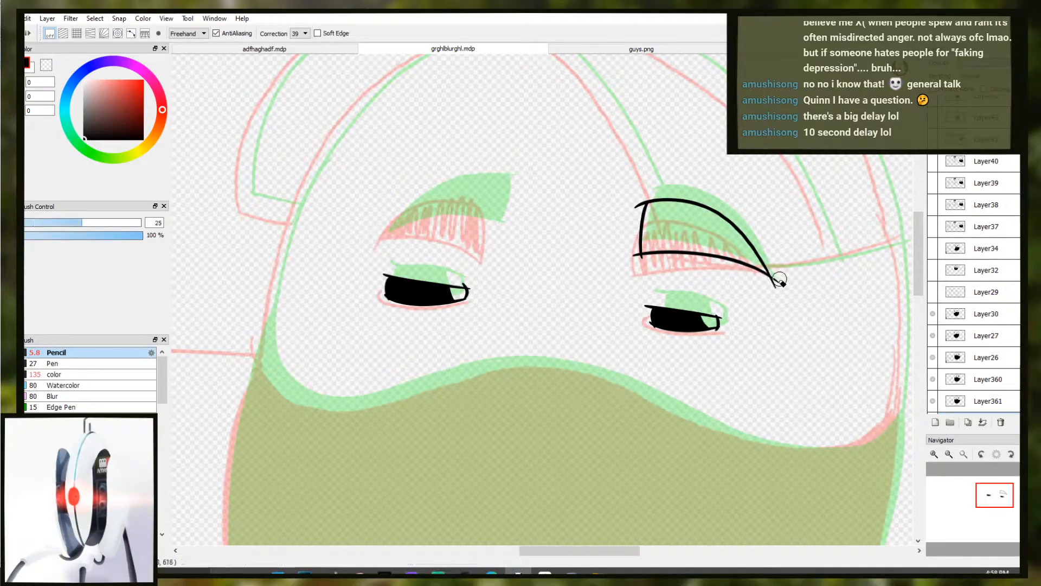
pyautogui.moveTo(779, 265); pyautogui.dragTo(773, 282)
pyautogui.press('e')
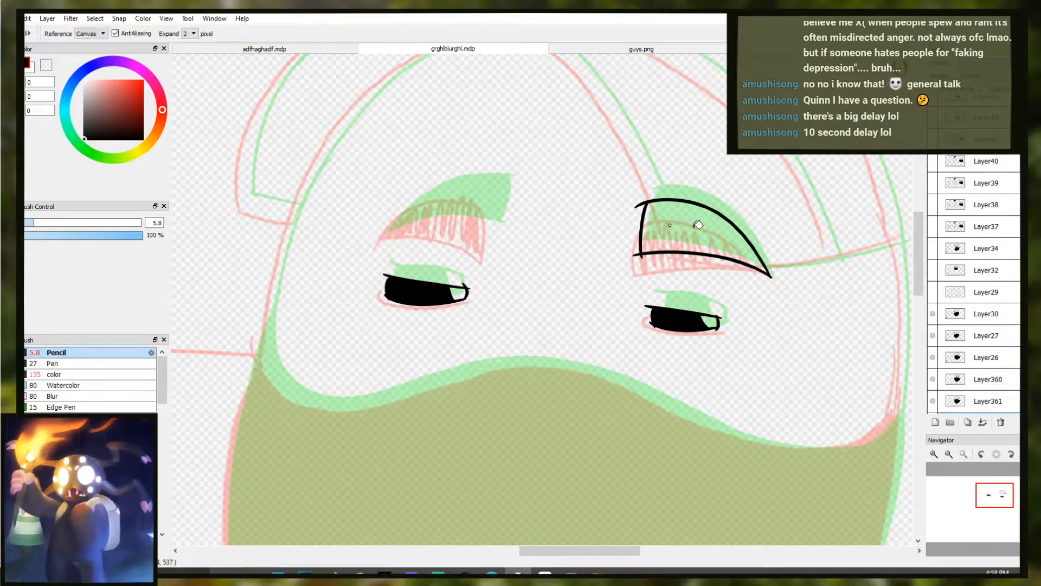
pyautogui.click(675, 229)
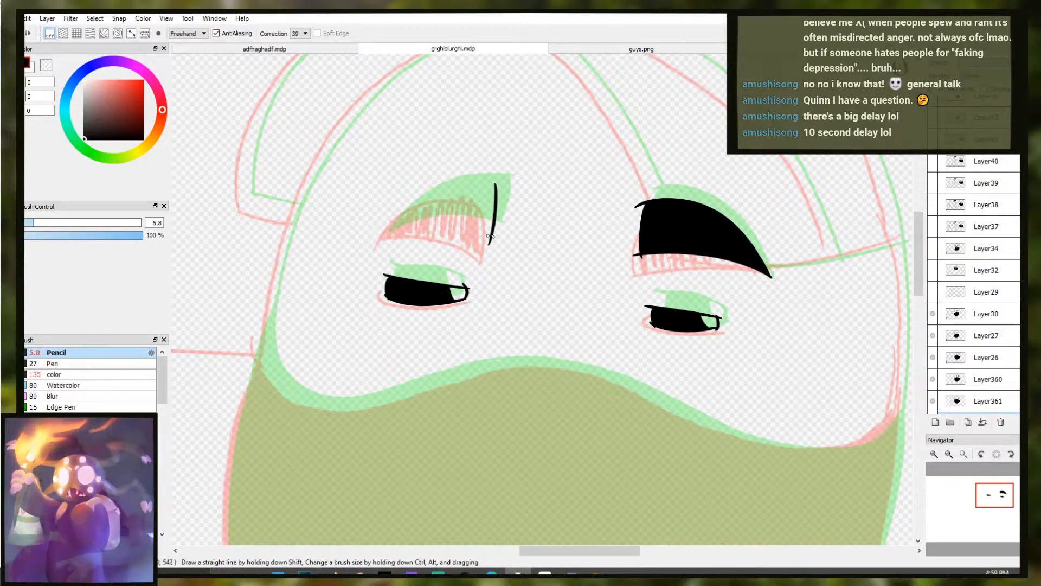
# Draw the inner side and curved lower edge of the left eyebrow, redoing them between the two onion-skinned eyebrows
pyautogui.moveTo(502, 187); pyautogui.dragTo(496, 234)
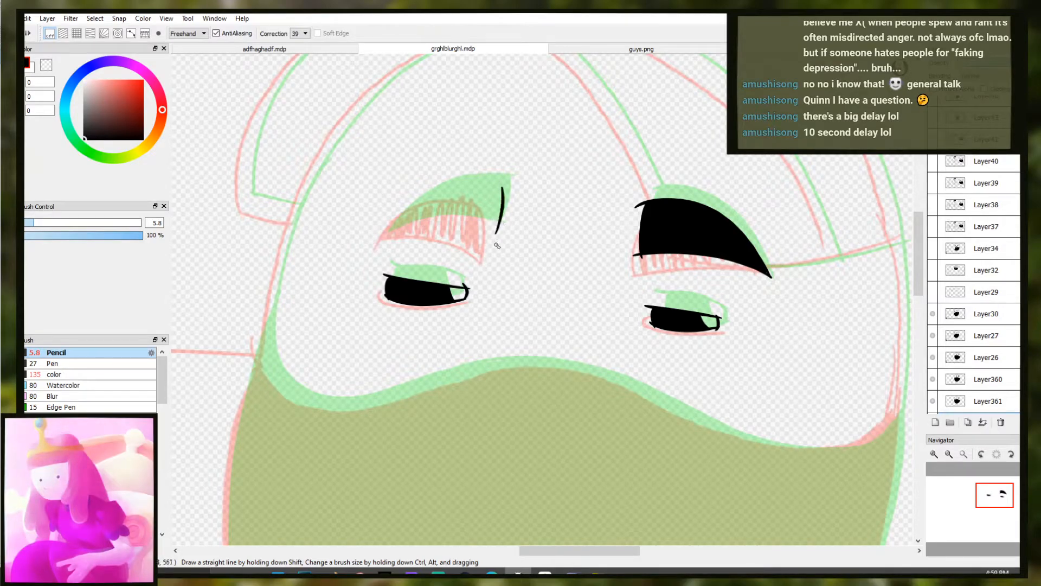
pyautogui.hotkey('ctrl', 'z')
pyautogui.moveTo(498, 190)
pyautogui.mouseDown()
pyautogui.moveTo(490, 253)
pyautogui.moveTo(505, 244)
pyautogui.mouseUp()
pyautogui.hotkey('ctrl', 'z')
pyautogui.hotkey('ctrl', 'z')
pyautogui.moveTo(453, 225); pyautogui.dragTo(502, 242)
pyautogui.hotkey('ctrl', 'z')
pyautogui.moveTo(463, 227); pyautogui.dragTo(504, 243)
pyautogui.hotkey('ctrl', 'z')
pyautogui.hotkey('ctrl', 'z')
pyautogui.hotkey('ctrl', 'z')
pyautogui.moveTo(365, 239); pyautogui.dragTo(488, 229)
pyautogui.hotkey('ctrl', 'z')
pyautogui.moveTo(385, 235)
pyautogui.mouseDown()
pyautogui.moveTo(430, 227)
pyautogui.moveTo(502, 242)
pyautogui.mouseUp()
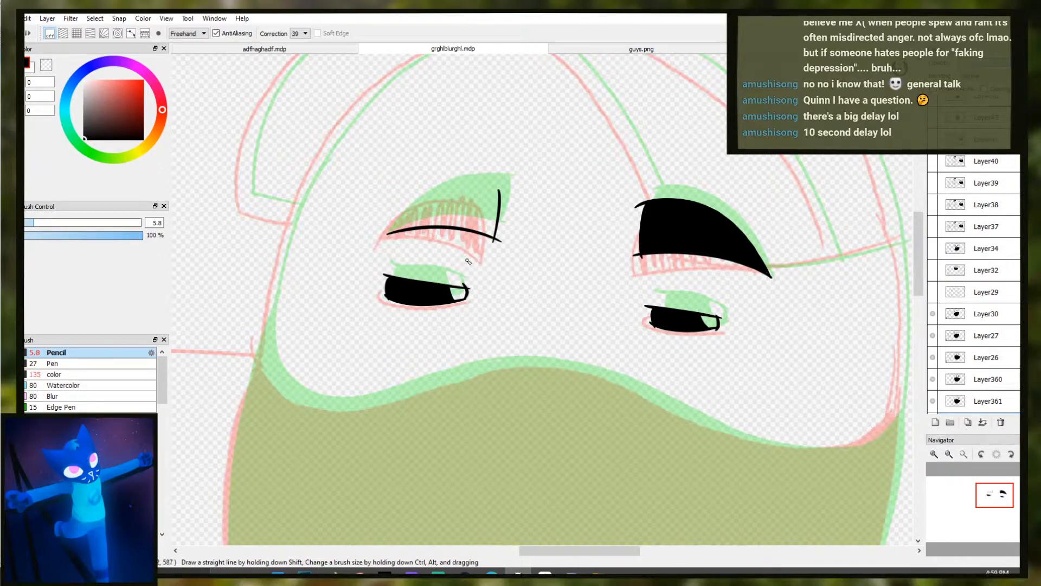
# Draw the arched upper edge of the left eyebrow from its inner corner to its outer tip, redoing it until it meets the lower edge
pyautogui.moveTo(531, 194)
pyautogui.mouseDown()
pyautogui.moveTo(434, 199)
pyautogui.moveTo(457, 186)
pyautogui.mouseUp()
pyautogui.hotkey('ctrl', 'z')
pyautogui.hotkey('ctrl', 'z')
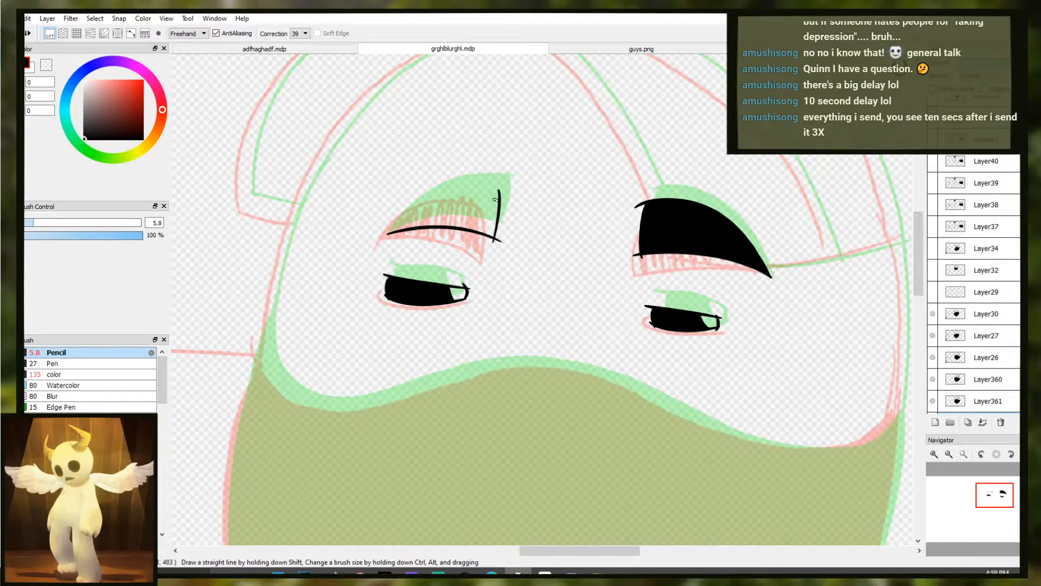
pyautogui.scroll(2, 490, 187)
pyautogui.moveTo(347, 271); pyautogui.dragTo(422, 206)
pyautogui.hotkey('ctrl', 'z')
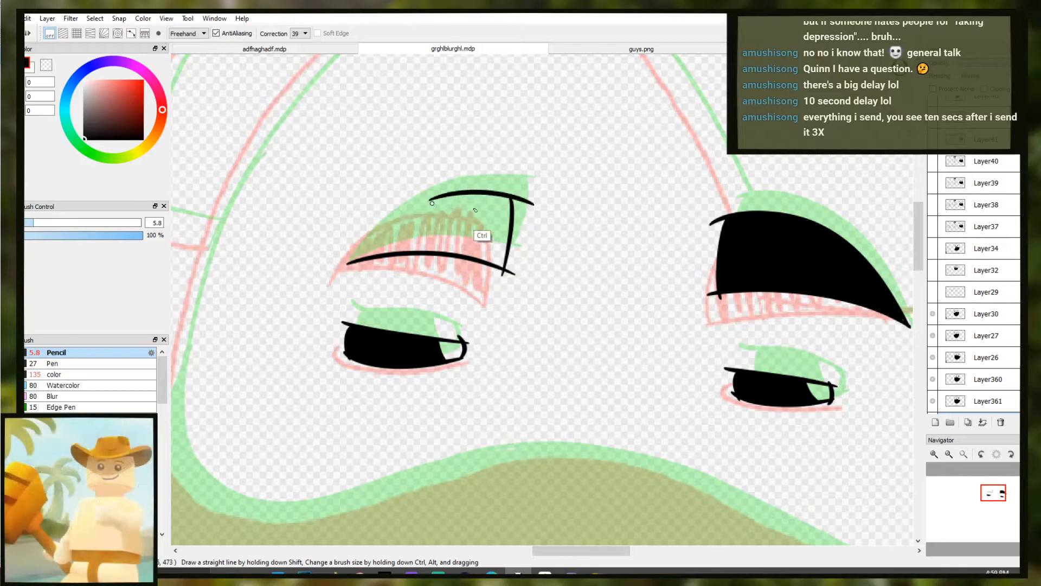
pyautogui.moveTo(523, 192); pyautogui.dragTo(466, 190)
pyautogui.hotkey('ctrl', 'z')
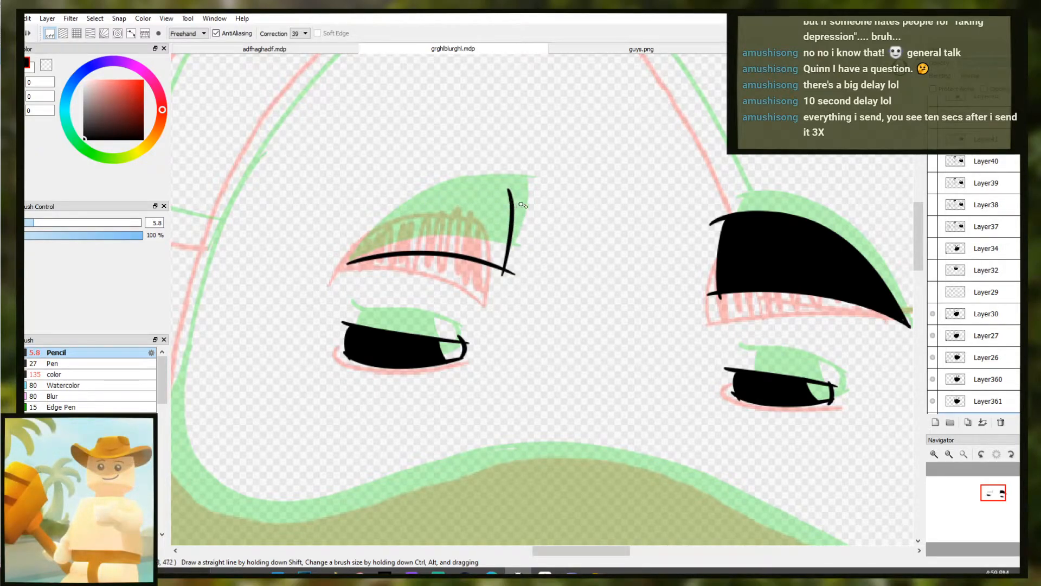
pyautogui.moveTo(521, 199); pyautogui.dragTo(447, 204)
pyautogui.hotkey('ctrl', 'z')
pyautogui.moveTo(525, 192); pyautogui.dragTo(454, 198)
pyautogui.hotkey('ctrl', 'z')
pyautogui.hotkey('ctrl', 'z')
pyautogui.moveTo(527, 192)
pyautogui.mouseDown()
pyautogui.moveTo(385, 251)
pyautogui.moveTo(325, 306)
pyautogui.mouseUp()
pyautogui.hotkey('ctrl', 'z')
pyautogui.hotkey('ctrl', 'z')
pyautogui.moveTo(387, 222)
pyautogui.mouseDown()
pyautogui.moveTo(347, 274)
pyautogui.moveTo(580, 180)
pyautogui.moveTo(461, 191)
pyautogui.mouseUp()
pyautogui.hotkey('ctrl', 'z')
pyautogui.hotkey('ctrl', 'z')
pyautogui.hotkey('ctrl', 'z')
pyautogui.moveTo(535, 187)
pyautogui.mouseDown()
pyautogui.moveTo(342, 260)
pyautogui.moveTo(536, 193)
pyautogui.moveTo(344, 273)
pyautogui.mouseUp()
pyautogui.hotkey('ctrl', 'z')
pyautogui.hotkey('ctrl', 'z')
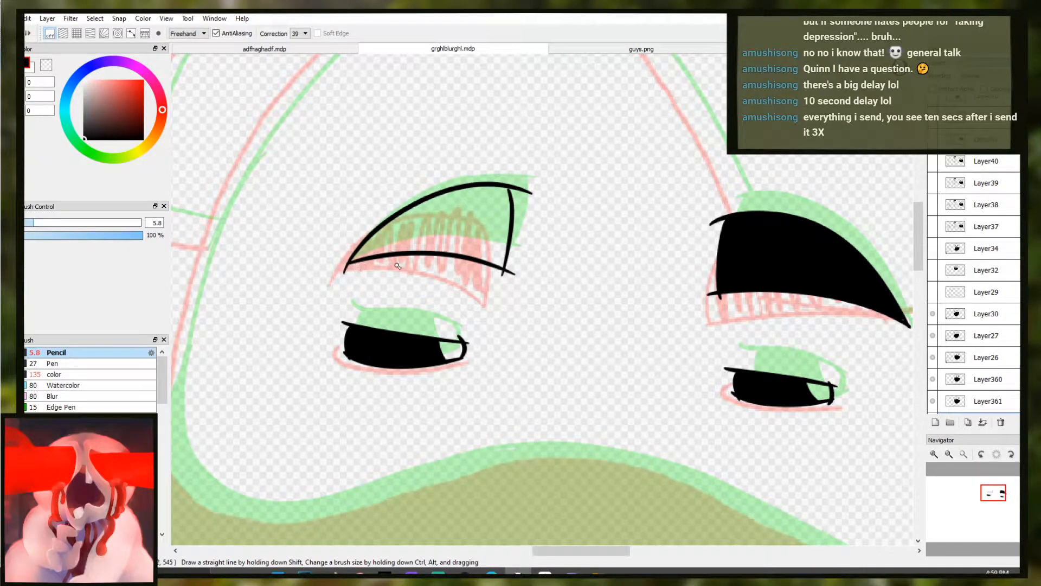
# Fill the outlined left eyebrow with black and return to the pencil
pyautogui.press('g')
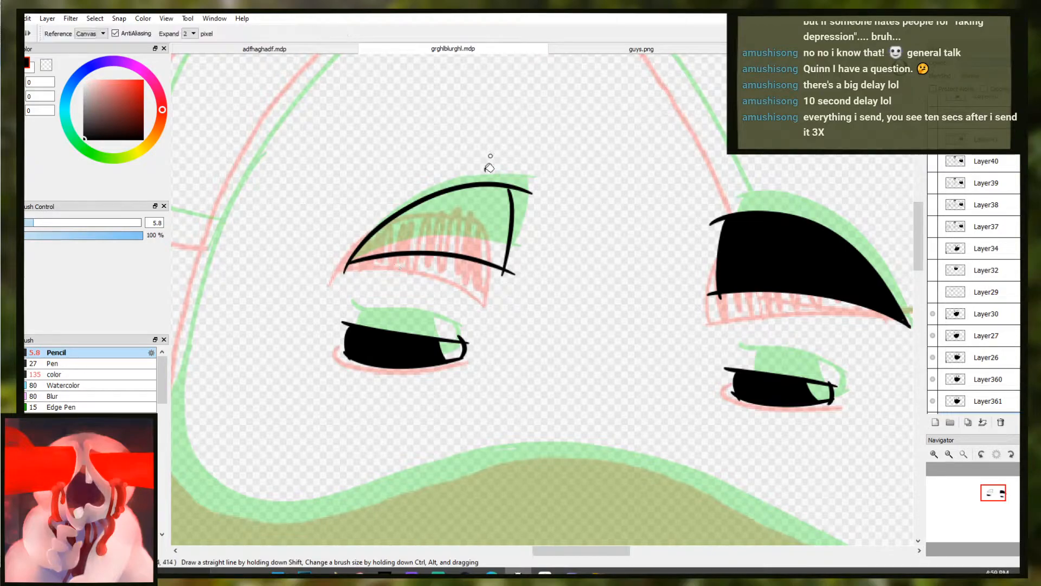
pyautogui.click(482, 222)
pyautogui.press('b')
# Draw the short slanted lower edge of the left hair section between its two onion-skinned positions
pyautogui.moveTo(641, 337); pyautogui.dragTo(598, 328)
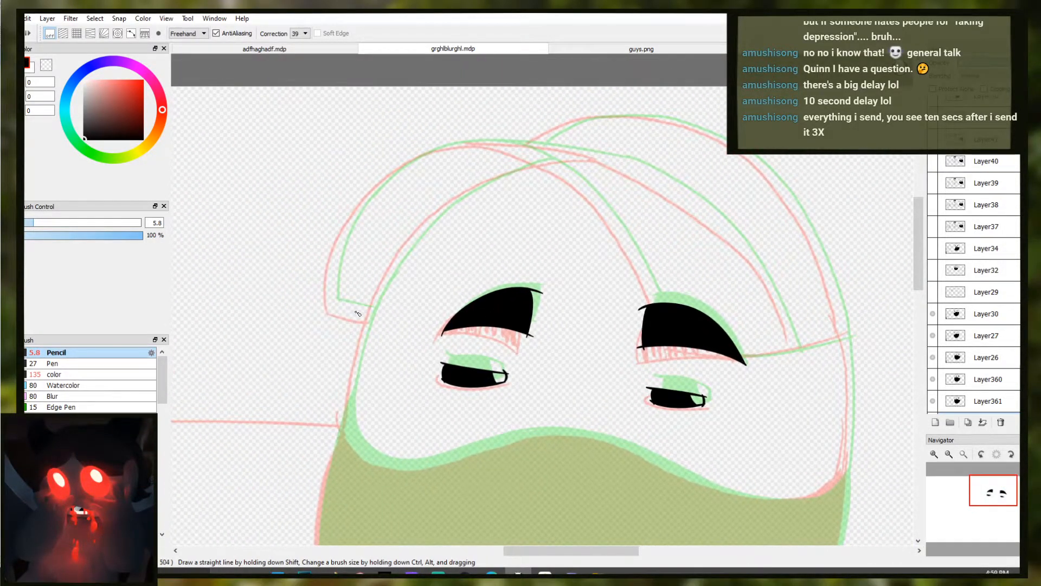
pyautogui.moveTo(373, 315)
pyautogui.mouseDown()
pyautogui.moveTo(318, 297)
pyautogui.moveTo(326, 303)
pyautogui.mouseUp()
pyautogui.hotkey('ctrl', 'z')
pyautogui.hotkey('ctrl', 'z')
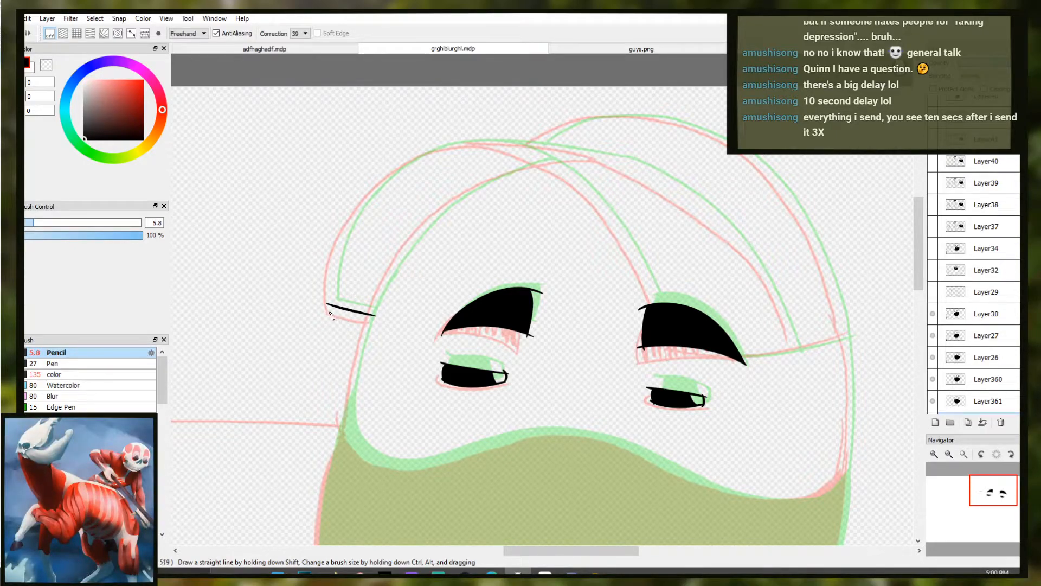
# Try to draw the outer curve of the left hair section from its lower corner up to the crown
pyautogui.moveTo(332, 315); pyautogui.dragTo(328, 296)
pyautogui.moveTo(367, 335)
pyautogui.mouseDown()
pyautogui.moveTo(335, 308)
pyautogui.moveTo(337, 250)
pyautogui.mouseUp()
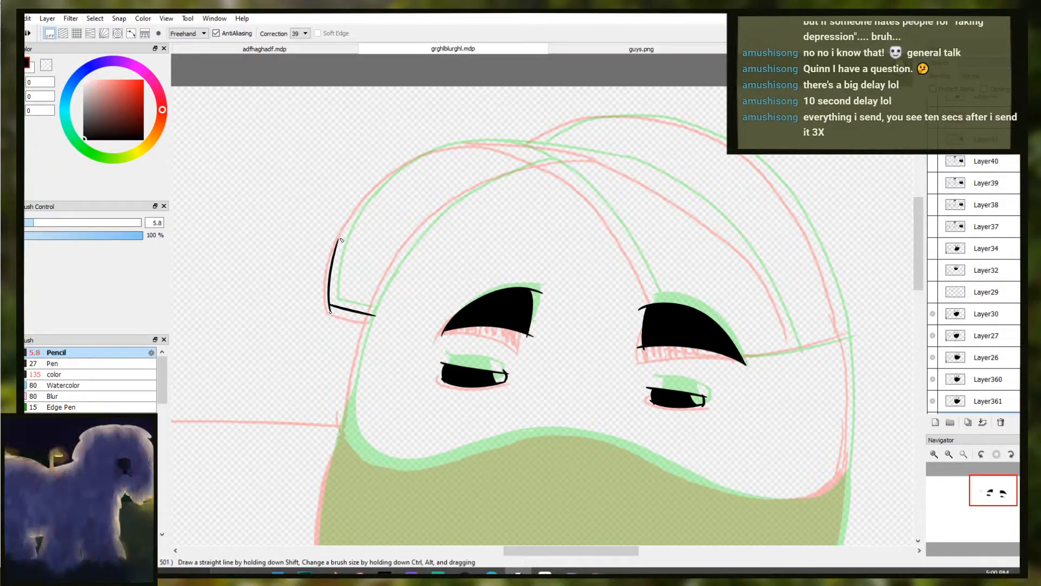
pyautogui.hotkey('ctrl', 'z')
pyautogui.moveTo(331, 285)
pyautogui.mouseDown()
pyautogui.moveTo(334, 318)
pyautogui.moveTo(388, 182)
pyautogui.moveTo(542, 156)
pyautogui.mouseUp()
pyautogui.hotkey('ctrl', 'z')
pyautogui.hotkey('ctrl', 'z')
# Try repeatedly to draw the curved hair line between the crown and the right eyebrow, separately from the left outer curve
pyautogui.moveTo(655, 303)
pyautogui.mouseDown()
pyautogui.moveTo(587, 192)
pyautogui.moveTo(574, 183)
pyautogui.moveTo(644, 280)
pyautogui.moveTo(579, 192)
pyautogui.moveTo(539, 161)
pyautogui.moveTo(567, 176)
pyautogui.mouseUp()
pyautogui.hotkey('ctrl', 'z')
pyautogui.hotkey('ctrl', 'z')
pyautogui.hotkey('ctrl', 'z')
pyautogui.hotkey('ctrl', 'z')
pyautogui.moveTo(511, 150)
pyautogui.mouseDown()
pyautogui.moveTo(574, 177)
pyautogui.moveTo(629, 226)
pyautogui.mouseUp()
pyautogui.hotkey('ctrl', 'z')
pyautogui.moveTo(529, 162)
pyautogui.mouseDown()
pyautogui.moveTo(629, 232)
pyautogui.moveTo(660, 304)
pyautogui.moveTo(628, 250)
pyautogui.mouseUp()
pyautogui.hotkey('ctrl', 'z')
pyautogui.hotkey('ctrl', 'z')
pyautogui.moveTo(654, 295)
pyautogui.mouseDown()
pyautogui.moveTo(520, 153)
pyautogui.moveTo(658, 301)
pyautogui.mouseUp()
pyautogui.hotkey('ctrl', 'z')
pyautogui.hotkey('ctrl', 'z')
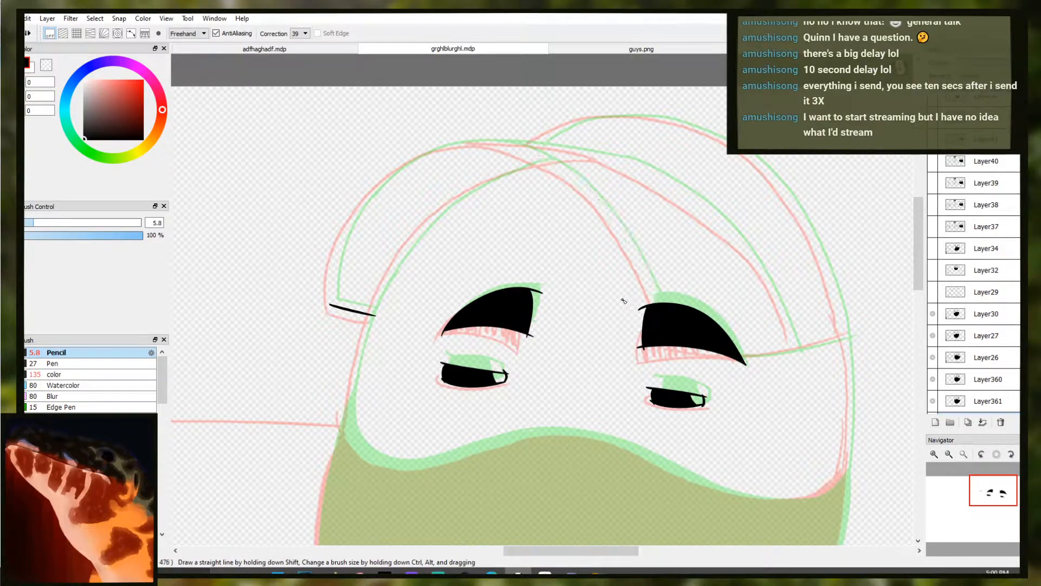
pyautogui.moveTo(536, 241); pyautogui.dragTo(559, 253)
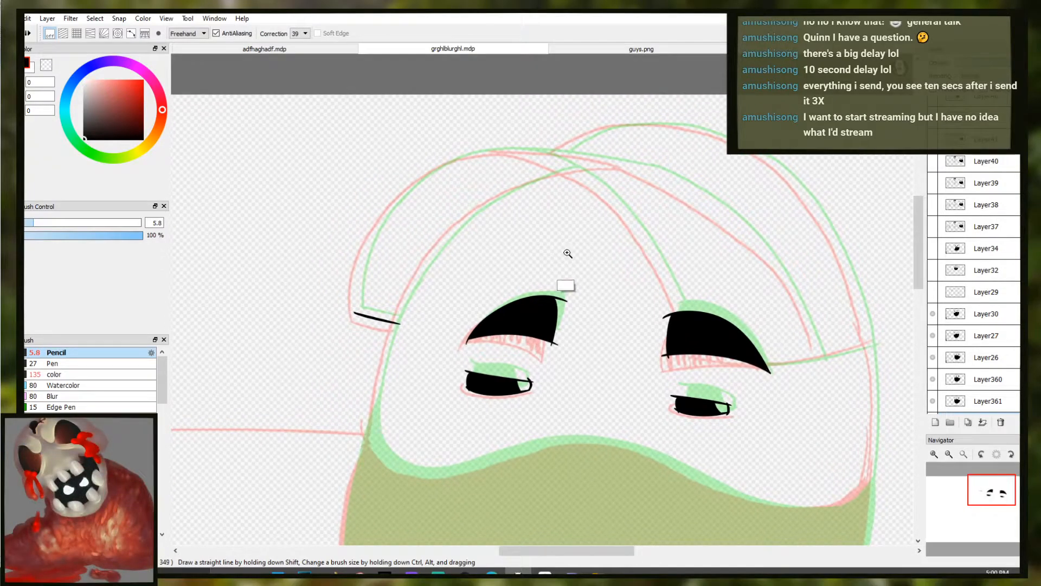
pyautogui.scroll(3, 564, 251)
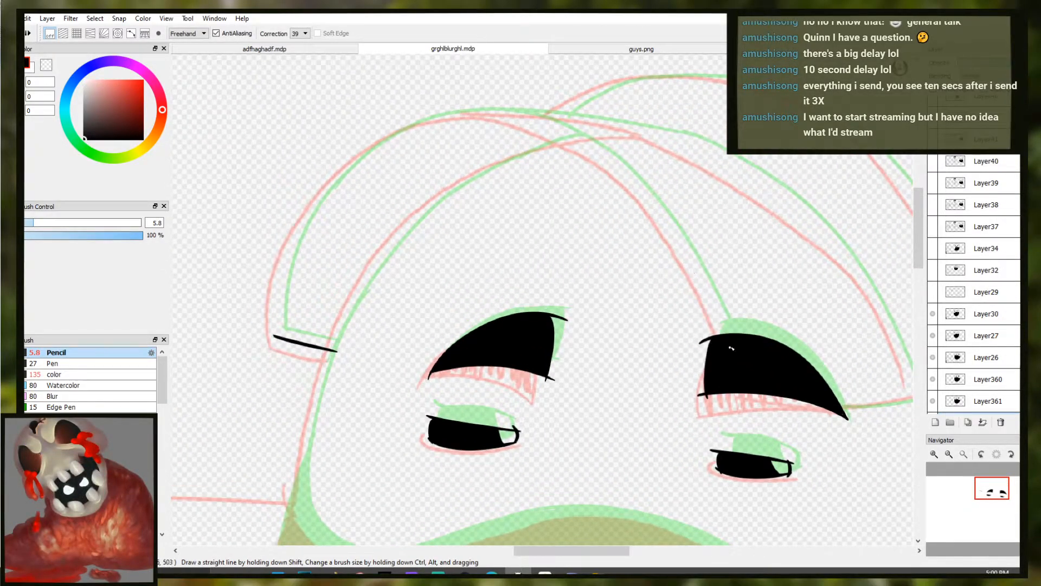
pyautogui.moveTo(723, 324)
pyautogui.mouseDown()
pyautogui.moveTo(727, 346)
pyautogui.moveTo(678, 230)
pyautogui.moveTo(628, 181)
pyautogui.mouseUp()
pyautogui.hotkey('ctrl', 'z')
pyautogui.hotkey('ctrl', 'z')
pyautogui.moveTo(515, 120)
pyautogui.mouseDown()
pyautogui.moveTo(685, 261)
pyautogui.moveTo(726, 334)
pyautogui.mouseUp()
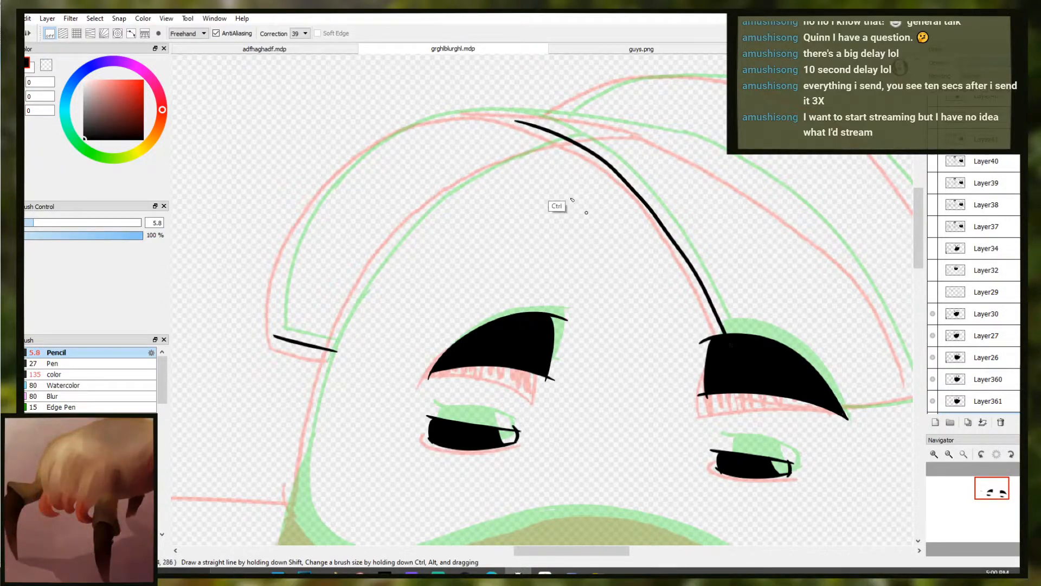
pyautogui.hotkey('ctrl', 'z')
pyautogui.moveTo(530, 126)
pyautogui.mouseDown()
pyautogui.moveTo(580, 140)
pyautogui.moveTo(622, 174)
pyautogui.moveTo(717, 326)
pyautogui.mouseUp()
pyautogui.hotkey('ctrl', 'z')
pyautogui.hotkey('ctrl', 'z')
pyautogui.moveTo(543, 126)
pyautogui.mouseDown()
pyautogui.moveTo(591, 148)
pyautogui.moveTo(678, 233)
pyautogui.mouseUp()
pyautogui.hotkey('ctrl', 'z')
pyautogui.moveTo(554, 130)
pyautogui.mouseDown()
pyautogui.moveTo(611, 160)
pyautogui.moveTo(651, 202)
pyautogui.moveTo(726, 325)
pyautogui.mouseUp()
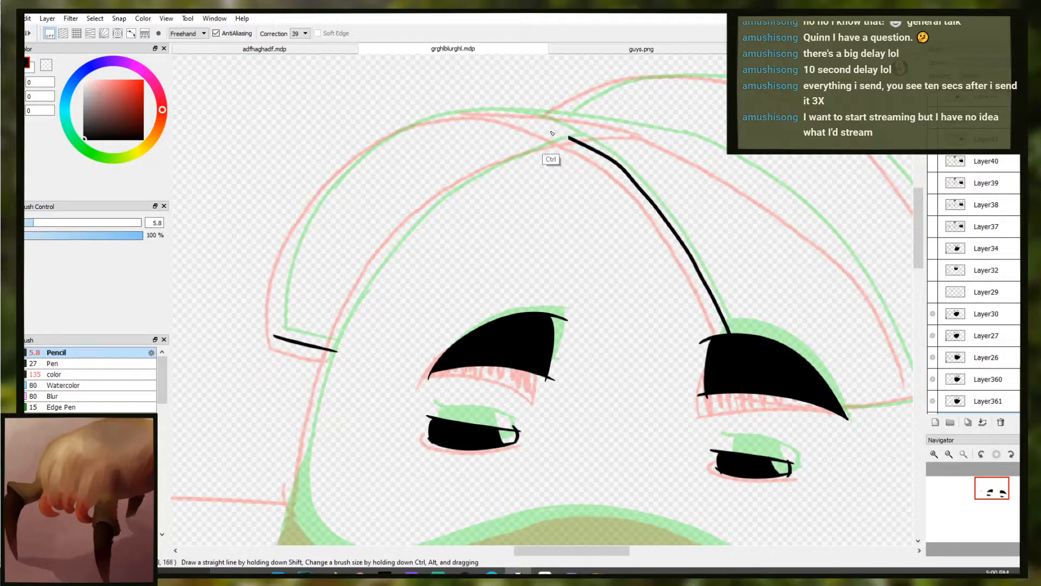
pyautogui.hotkey('ctrl', 'z')
pyautogui.moveTo(547, 126)
pyautogui.mouseDown()
pyautogui.moveTo(696, 279)
pyautogui.moveTo(724, 333)
pyautogui.moveTo(602, 157)
pyautogui.moveTo(722, 323)
pyautogui.moveTo(603, 166)
pyautogui.mouseUp()
pyautogui.hotkey('ctrl', 'z')
pyautogui.hotkey('ctrl', 'z')
pyautogui.hotkey('ctrl', 'z')
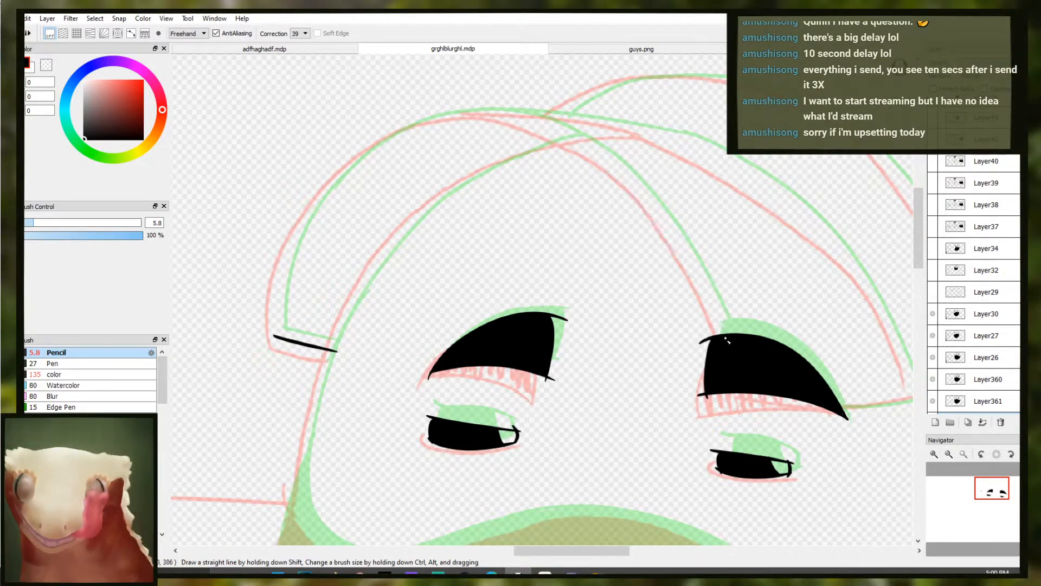
pyautogui.moveTo(722, 325)
pyautogui.mouseDown()
pyautogui.moveTo(660, 227)
pyautogui.moveTo(502, 118)
pyautogui.mouseUp()
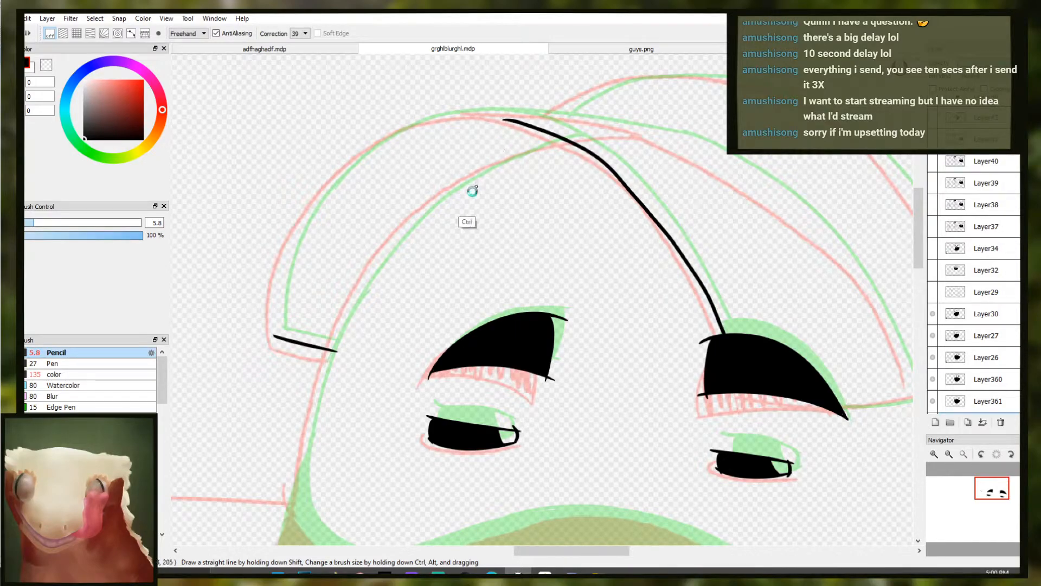
pyautogui.hotkey('ctrl', 'z')
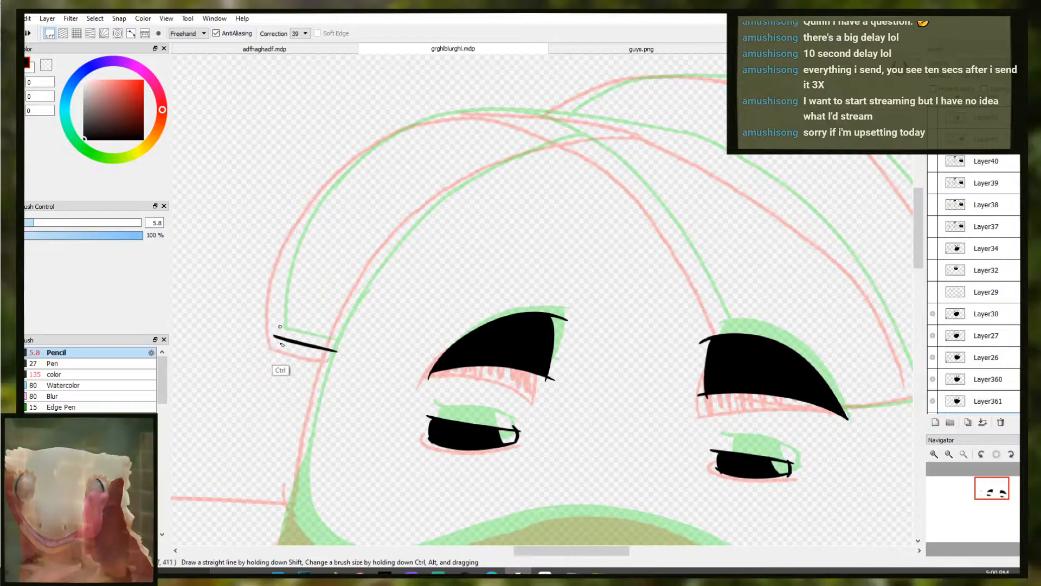
# Draw the left hair section's outline as one continuous curve from its lower corner over the crown down to the right eyebrow
pyautogui.hotkey('ctrl', 'z')
pyautogui.moveTo(282, 363)
pyautogui.mouseDown()
pyautogui.moveTo(286, 241)
pyautogui.moveTo(287, 254)
pyautogui.moveTo(320, 190)
pyautogui.moveTo(376, 145)
pyautogui.moveTo(441, 118)
pyautogui.moveTo(512, 114)
pyautogui.moveTo(577, 142)
pyautogui.moveTo(657, 211)
pyautogui.moveTo(699, 278)
pyautogui.mouseUp()
pyautogui.hotkey('ctrl', 'z')
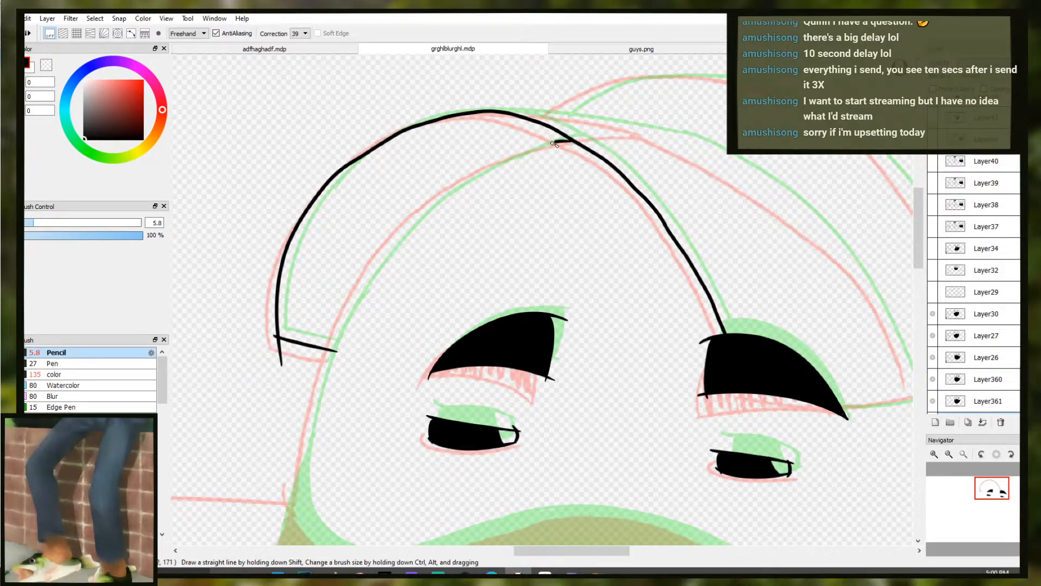
# Draw the upper part of the left hair section's inner edge, starting from the line below the crown
pyautogui.moveTo(574, 140)
pyautogui.mouseDown()
pyautogui.moveTo(488, 177)
pyautogui.moveTo(360, 306)
pyautogui.mouseUp()
pyautogui.hotkey('ctrl', 'z')
pyautogui.hotkey('ctrl', 'z')
pyautogui.moveTo(573, 140); pyautogui.dragTo(364, 267)
pyautogui.hotkey('ctrl', 'z')
pyautogui.moveTo(573, 141)
pyautogui.mouseDown()
pyautogui.moveTo(416, 220)
pyautogui.moveTo(465, 202)
pyautogui.moveTo(418, 220)
pyautogui.moveTo(465, 181)
pyautogui.moveTo(368, 276)
pyautogui.moveTo(494, 190)
pyautogui.moveTo(396, 234)
pyautogui.mouseUp()
pyautogui.press('e')
pyautogui.press('b')
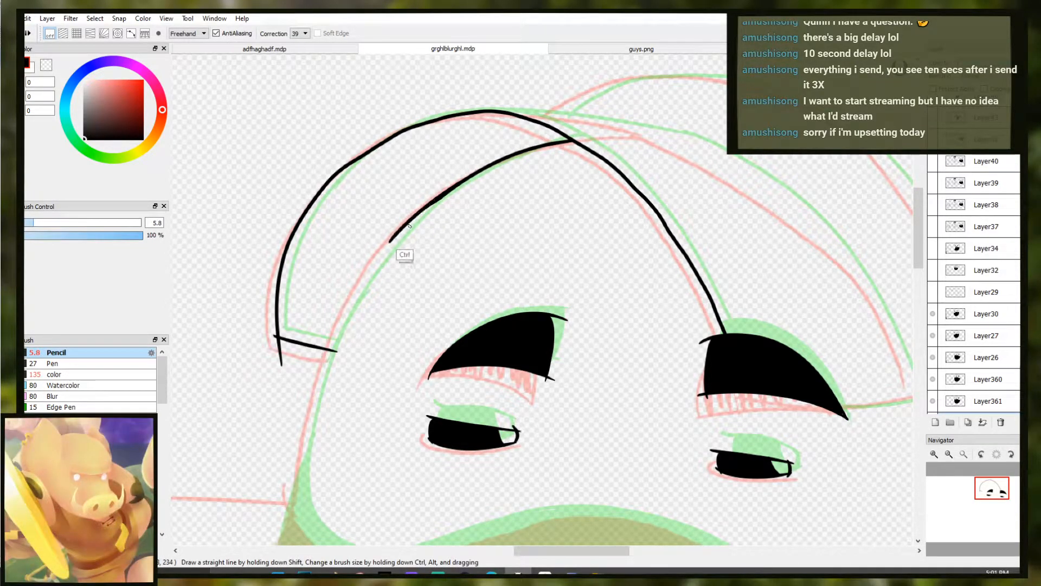
# Try repeatedly to extend the left hair section's inner edge down to its short lower edge
pyautogui.moveTo(437, 201); pyautogui.dragTo(345, 309)
pyautogui.hotkey('ctrl', 'z')
pyautogui.hotkey('ctrl', 'z')
pyautogui.hotkey('ctrl', 'z')
pyautogui.moveTo(434, 202); pyautogui.dragTo(329, 337)
pyautogui.hotkey('ctrl', 'z')
pyautogui.moveTo(434, 202); pyautogui.dragTo(380, 263)
pyautogui.hotkey('ctrl', 'z')
pyautogui.moveTo(458, 190); pyautogui.dragTo(330, 334)
pyautogui.hotkey('ctrl', 'z')
pyautogui.moveTo(456, 187); pyautogui.dragTo(401, 238)
pyautogui.hotkey('ctrl', 'z')
pyautogui.moveTo(454, 191)
pyautogui.mouseDown()
pyautogui.moveTo(375, 268)
pyautogui.moveTo(333, 349)
pyautogui.moveTo(421, 213)
pyautogui.moveTo(353, 294)
pyautogui.moveTo(329, 338)
pyautogui.moveTo(406, 231)
pyautogui.moveTo(329, 360)
pyautogui.mouseUp()
pyautogui.hotkey('ctrl', 'z')
pyautogui.hotkey('ctrl', 'z')
pyautogui.hotkey('ctrl', 'z')
pyautogui.hotkey('ctrl', 'z')
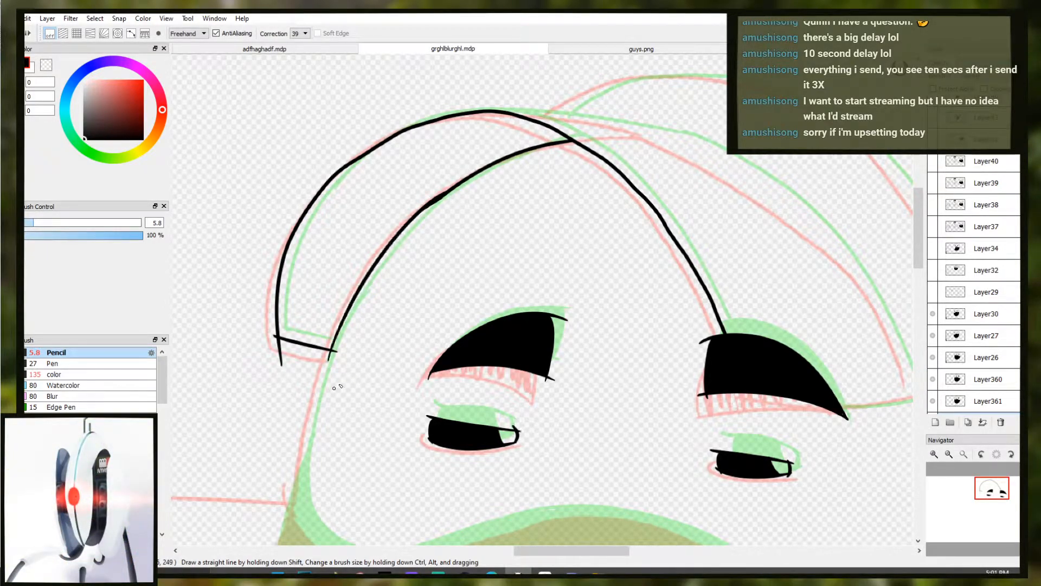
pyautogui.hotkey('ctrl', 'z')
pyautogui.moveTo(442, 198); pyautogui.dragTo(338, 340)
pyautogui.hotkey('ctrl', 'z')
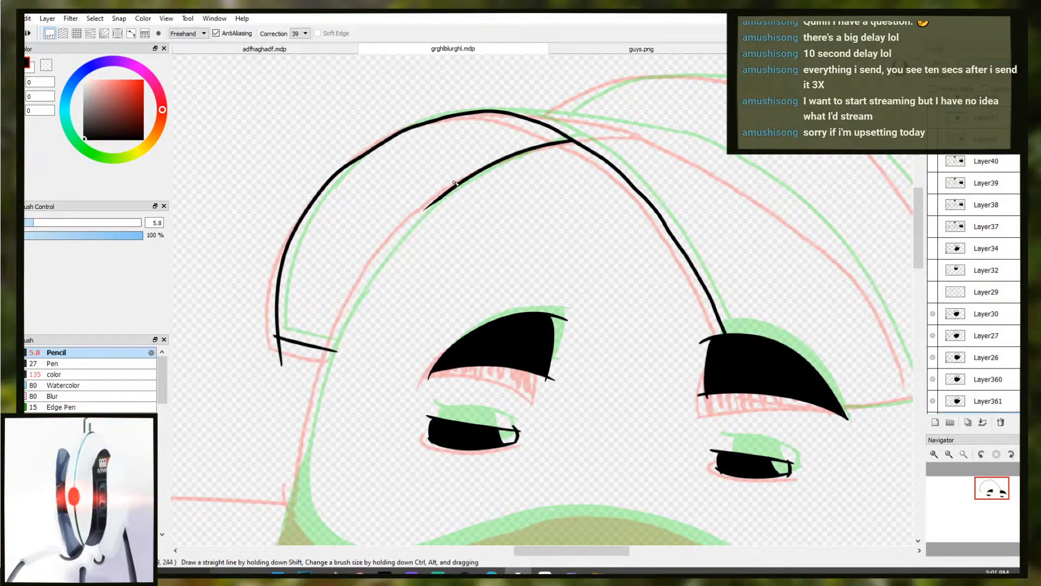
pyautogui.hotkey('ctrl', 'z')
# Redraw the inner edge of the left hair section down to its short lower edge, following the onion-skinned curves
pyautogui.moveTo(455, 186)
pyautogui.mouseDown()
pyautogui.moveTo(422, 238)
pyautogui.moveTo(350, 306)
pyautogui.moveTo(371, 240)
pyautogui.mouseUp()
pyautogui.scroll(-2, 380, 289)
pyautogui.moveTo(382, 199); pyautogui.dragTo(327, 283)
pyautogui.hotkey('ctrl', 'z')
pyautogui.moveTo(372, 217)
pyautogui.mouseDown()
pyautogui.moveTo(326, 311)
pyautogui.moveTo(346, 268)
pyautogui.mouseUp()
pyautogui.hotkey('ctrl', 'z')
pyautogui.hotkey('ctrl', 'z')
pyautogui.moveTo(373, 217)
pyautogui.mouseDown()
pyautogui.moveTo(324, 308)
pyautogui.moveTo(328, 286)
pyautogui.moveTo(317, 350)
pyautogui.mouseUp()
pyautogui.hotkey('ctrl', 'z')
# Draw the left side of the face from the hair's lower edge down to the mask, redoing it until it lines up
pyautogui.moveTo(328, 293); pyautogui.dragTo(306, 403)
pyautogui.hotkey('ctrl', 'z')
pyautogui.moveTo(321, 324); pyautogui.dragTo(309, 404)
pyautogui.hotkey('ctrl', 'z')
pyautogui.moveTo(330, 292); pyautogui.dragTo(309, 405)
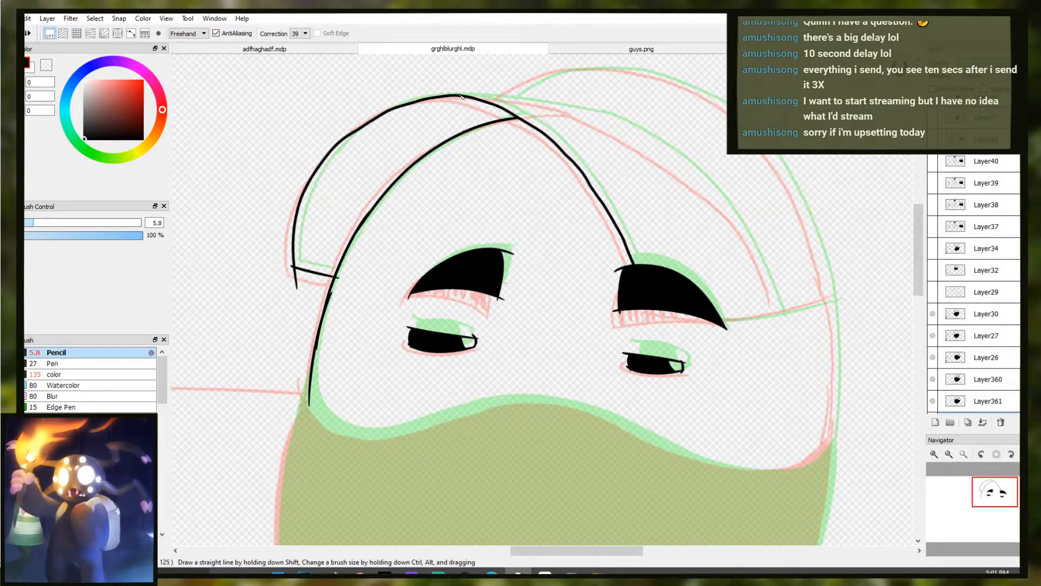
# Draw the dividing line of the right hair section from the crown down to the hairline beyond the right eyebrow
pyautogui.moveTo(464, 94); pyautogui.dragTo(530, 101)
pyautogui.hotkey('ctrl', 'z')
pyautogui.moveTo(455, 97); pyautogui.dragTo(614, 122)
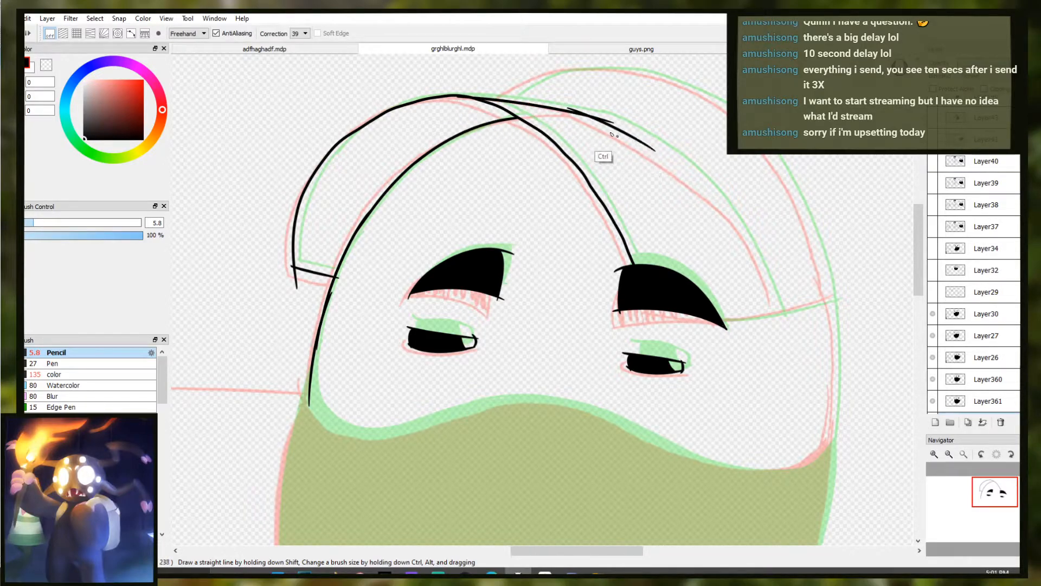
pyautogui.moveTo(576, 114); pyautogui.dragTo(786, 345)
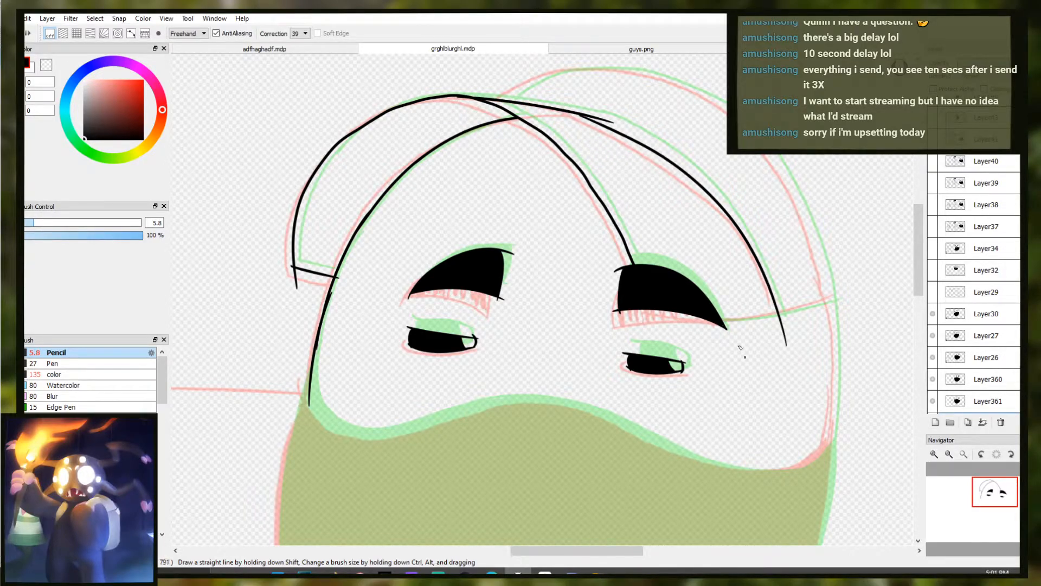
pyautogui.hotkey('ctrl', 'z')
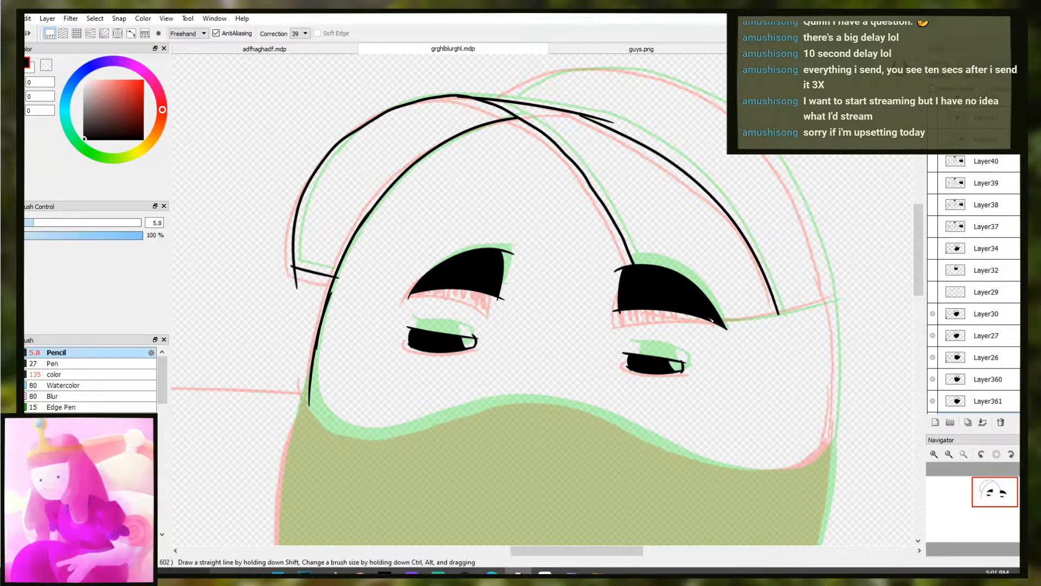
# Draw the lower edge of the right hair section from the right eyebrow's outer tip to the side of the head, redoing it once
pyautogui.moveTo(721, 320); pyautogui.dragTo(853, 296)
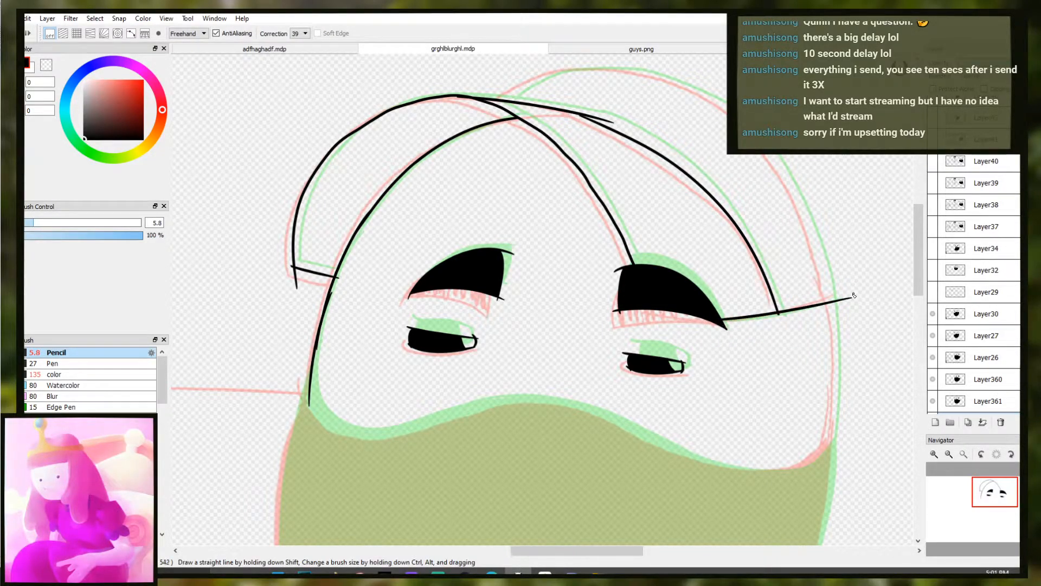
pyautogui.hotkey('ctrl', 'z')
pyautogui.moveTo(721, 320); pyautogui.dragTo(849, 292)
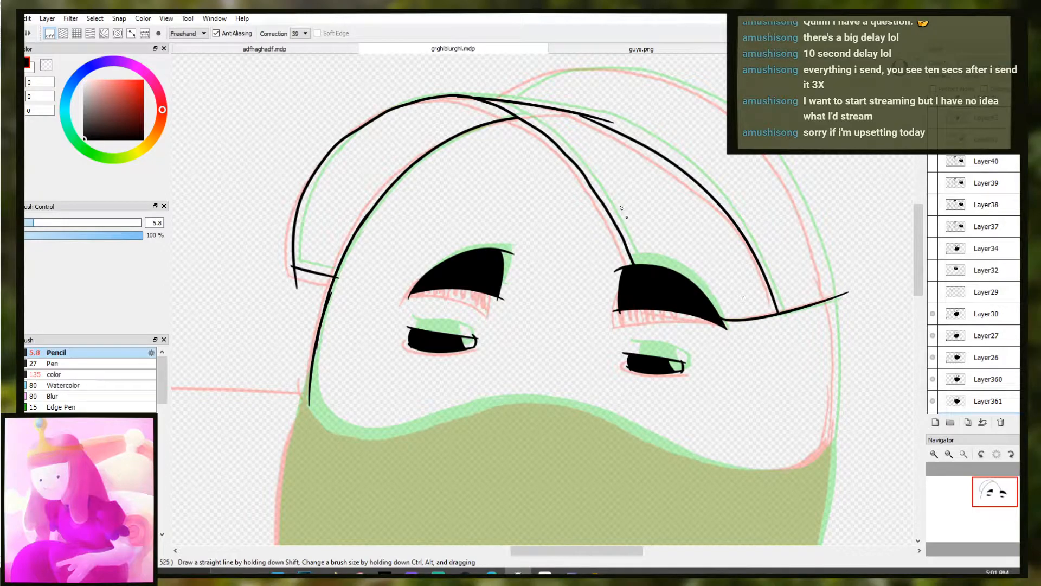
# Draw the outer curve of the right hair section from the crown down to the outer end of its lower edge
pyautogui.moveTo(506, 100)
pyautogui.mouseDown()
pyautogui.moveTo(599, 69)
pyautogui.moveTo(674, 88)
pyautogui.moveTo(726, 117)
pyautogui.mouseUp()
pyautogui.hotkey('ctrl', 'z')
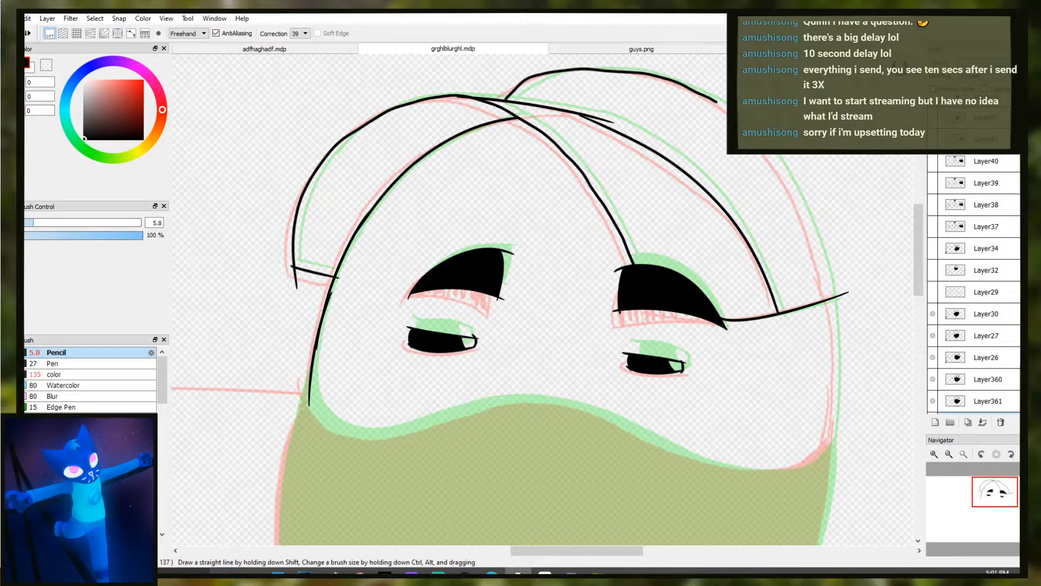
pyautogui.press('e')
pyautogui.hotkey('ctrl', 'z')
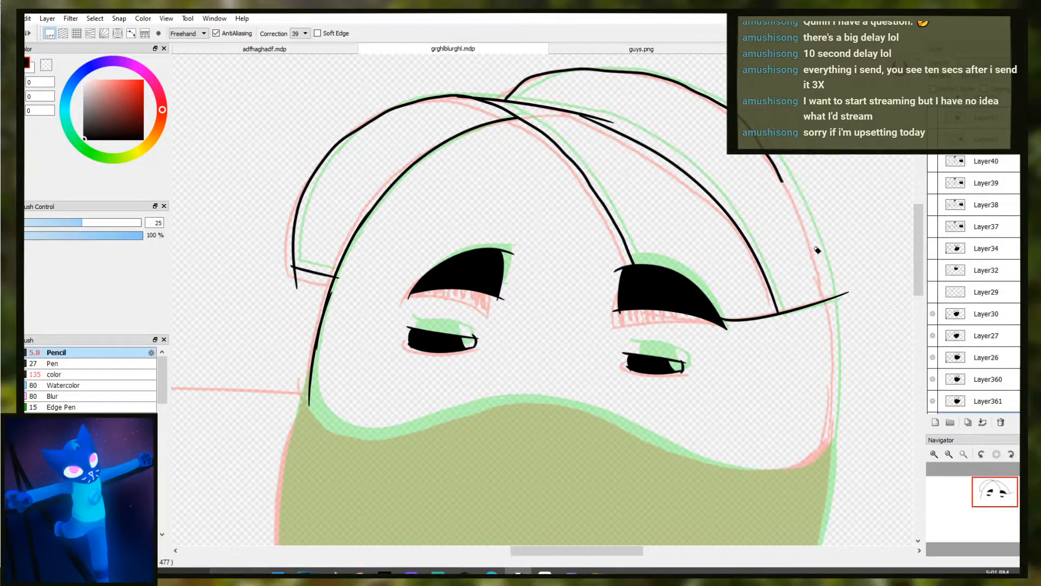
pyautogui.press('b')
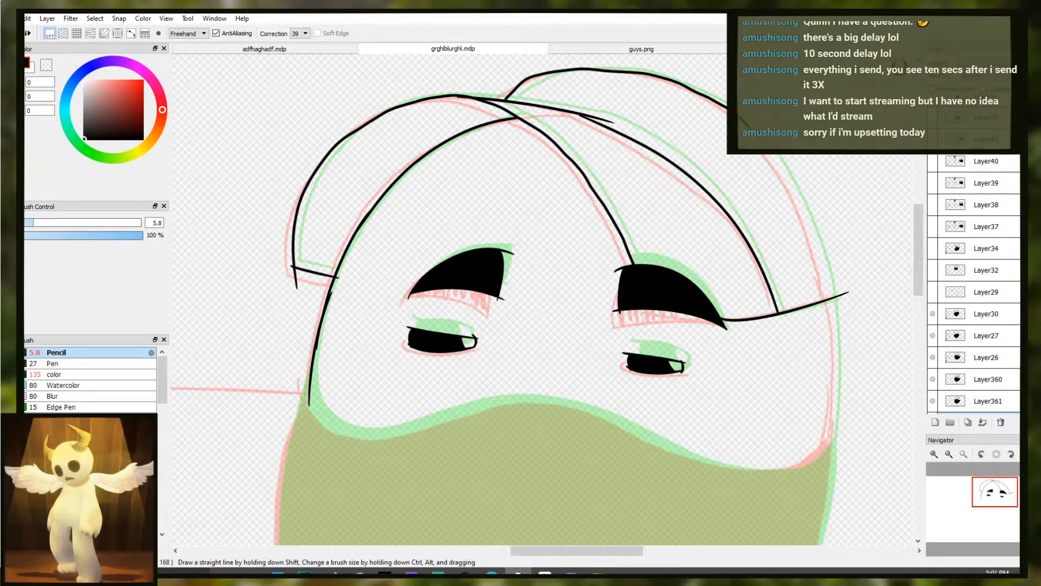
pyautogui.moveTo(790, 188); pyautogui.dragTo(837, 314)
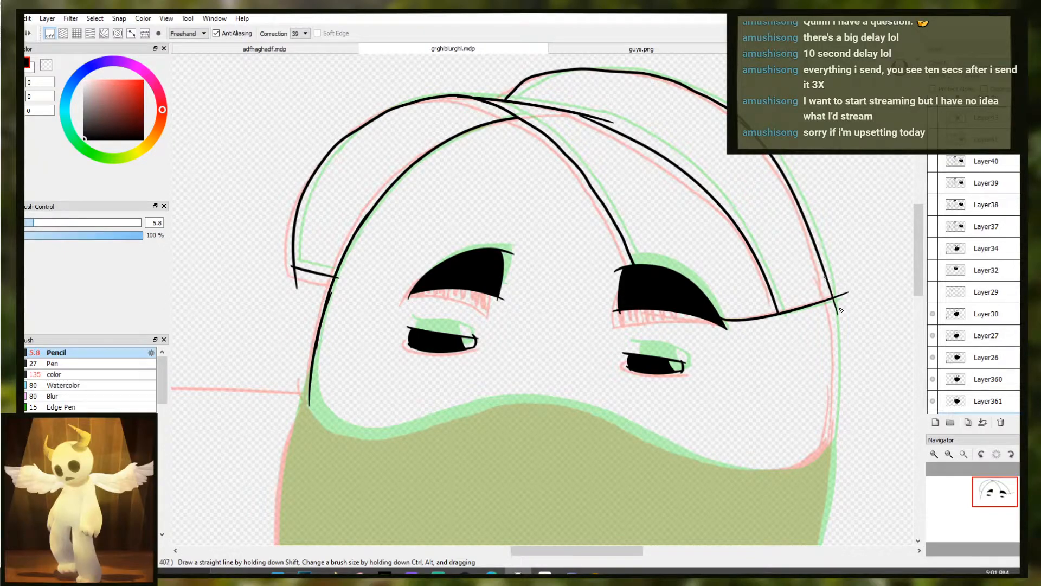
# Erase the overshooting lines at the outer lower corner of the right hair section and return to the pencil
pyautogui.keyDown('alt'); pyautogui.click(829, 359); pyautogui.keyUp('alt')
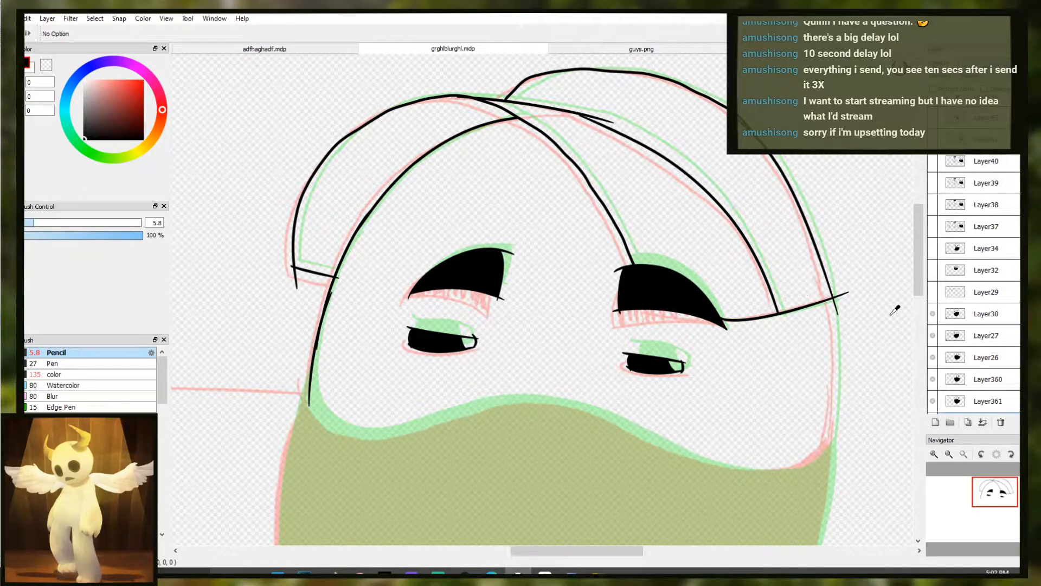
pyautogui.press('e')
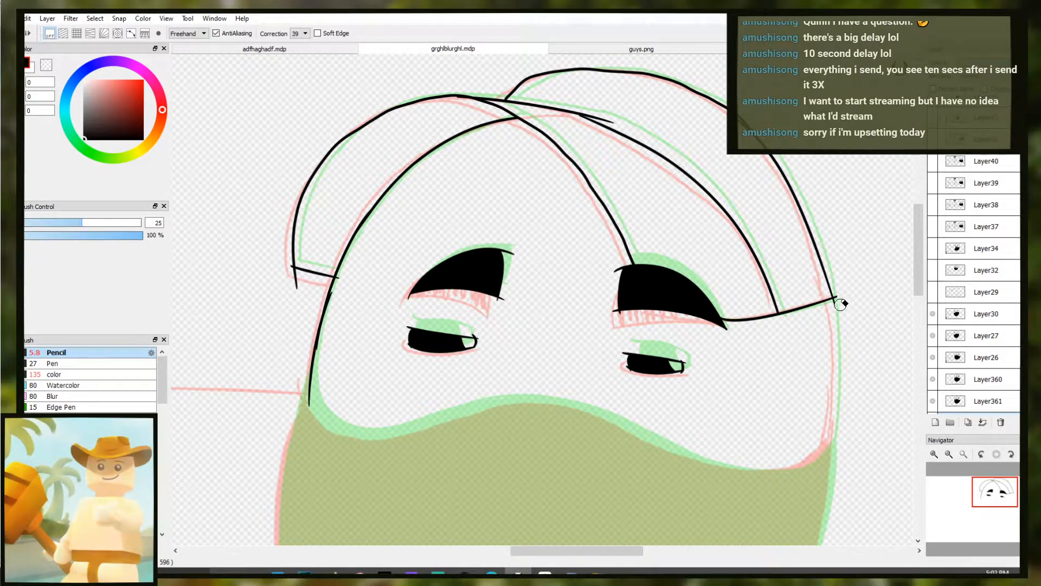
pyautogui.press('b')
pyautogui.moveTo(819, 326); pyautogui.dragTo(797, 295)
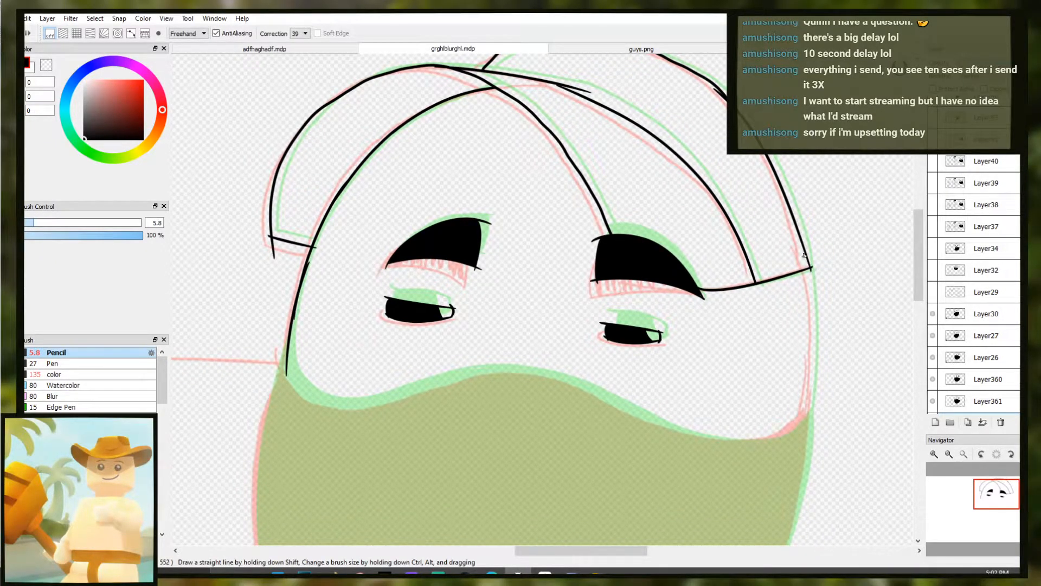
# Draw the right side of the face from the hair section's outer corner down to the mask, redoing it once
pyautogui.moveTo(812, 267); pyautogui.dragTo(797, 443)
pyautogui.hotkey('ctrl', 'z')
pyautogui.moveTo(812, 267); pyautogui.dragTo(805, 445)
# Draw the mask's upper edge from the left side of the face through the dip and over the central hump
pyautogui.moveTo(608, 365); pyautogui.dragTo(632, 376)
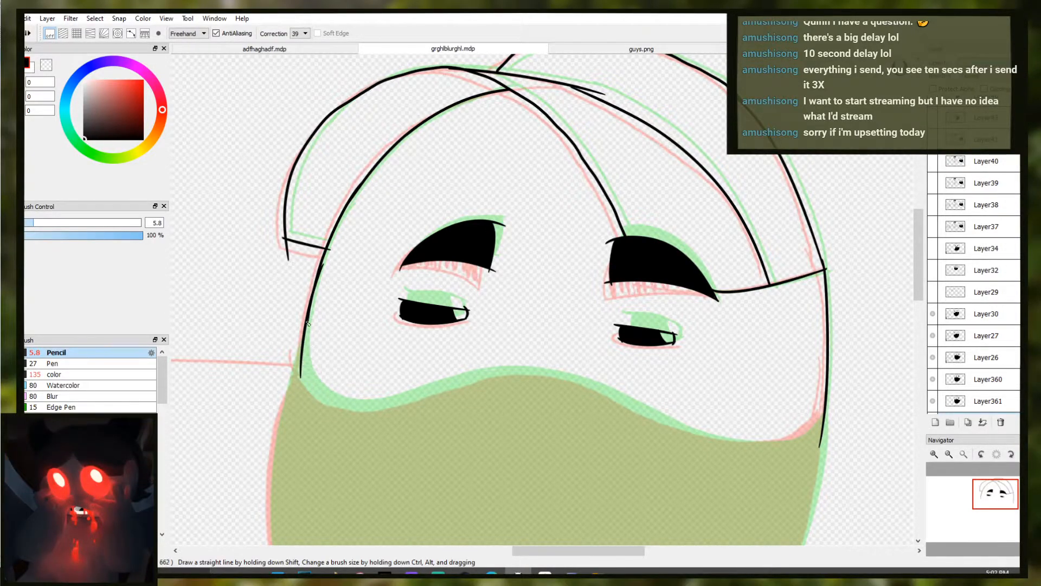
pyautogui.press('ctrl')
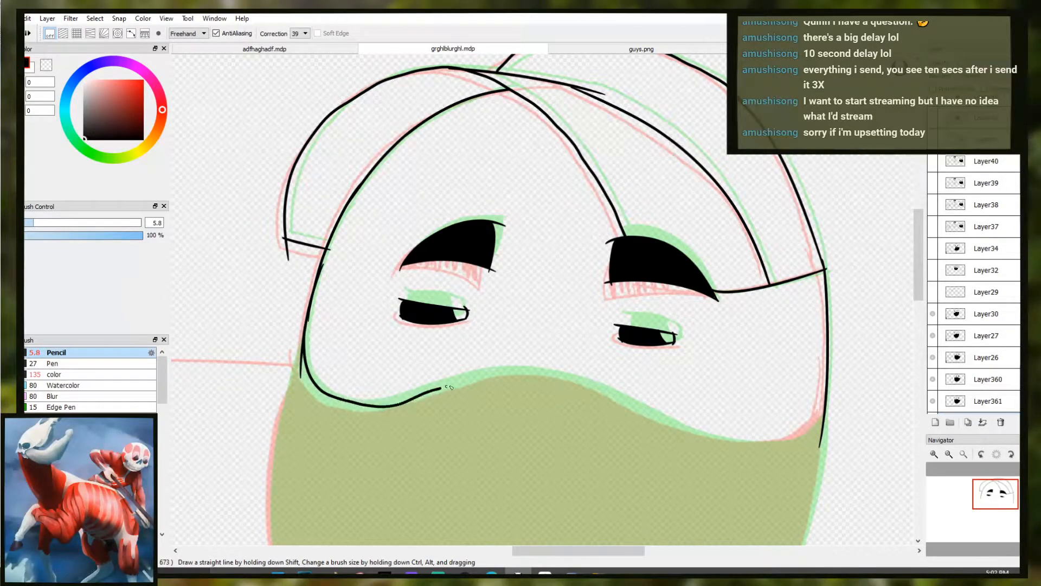
pyautogui.moveTo(596, 387); pyautogui.dragTo(723, 445)
pyautogui.hotkey('ctrl', 'z')
pyautogui.moveTo(644, 424)
pyautogui.keyDown('ctrl'); pyautogui.keyDown('alt'); pyautogui.mouseDown()
pyautogui.moveTo(646, 413)
pyautogui.moveTo(686, 427)
pyautogui.mouseUp(); pyautogui.keyUp('alt'); pyautogui.keyUp('ctrl')
pyautogui.hotkey('ctrl', 'z')
pyautogui.hotkey('ctrl', 'z')
pyautogui.moveTo(619, 398); pyautogui.dragTo(692, 429)
pyautogui.hotkey('ctrl', 'z')
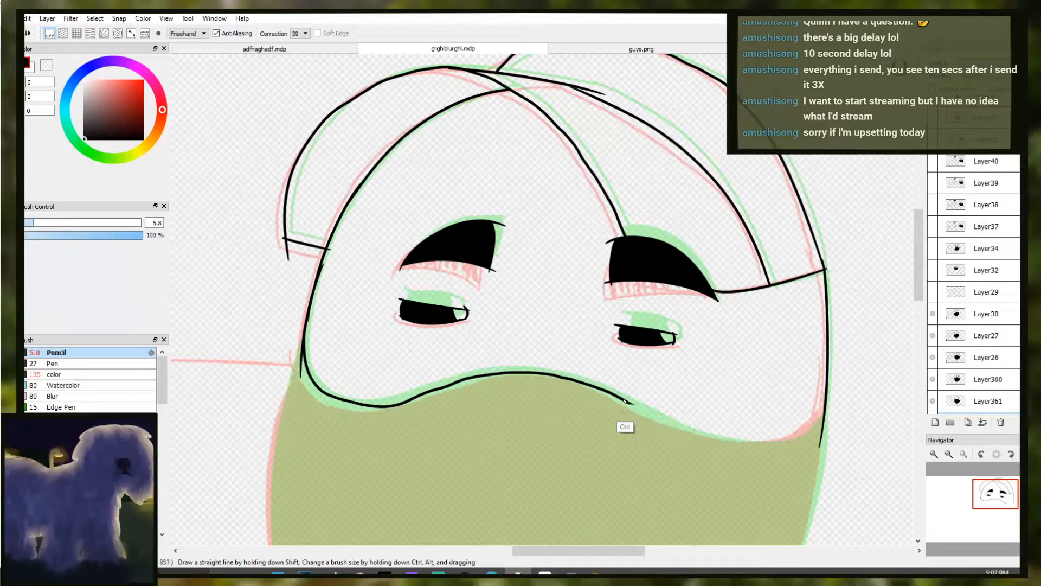
# Extend the mask's upper edge from the central hump down to the right, redrawing the stroke until it follows the guide
pyautogui.moveTo(628, 402); pyautogui.dragTo(775, 442)
pyautogui.hotkey('ctrl', 'z')
pyautogui.moveTo(628, 403); pyautogui.dragTo(762, 442)
pyautogui.hotkey('ctrl', 'z')
pyautogui.moveTo(627, 403); pyautogui.dragTo(761, 443)
pyautogui.hotkey('ctrl', 'z')
pyautogui.moveTo(628, 403); pyautogui.dragTo(760, 443)
pyautogui.hotkey('ctrl', 'z')
pyautogui.moveTo(628, 402); pyautogui.dragTo(760, 443)
pyautogui.hotkey('ctrl', 'z')
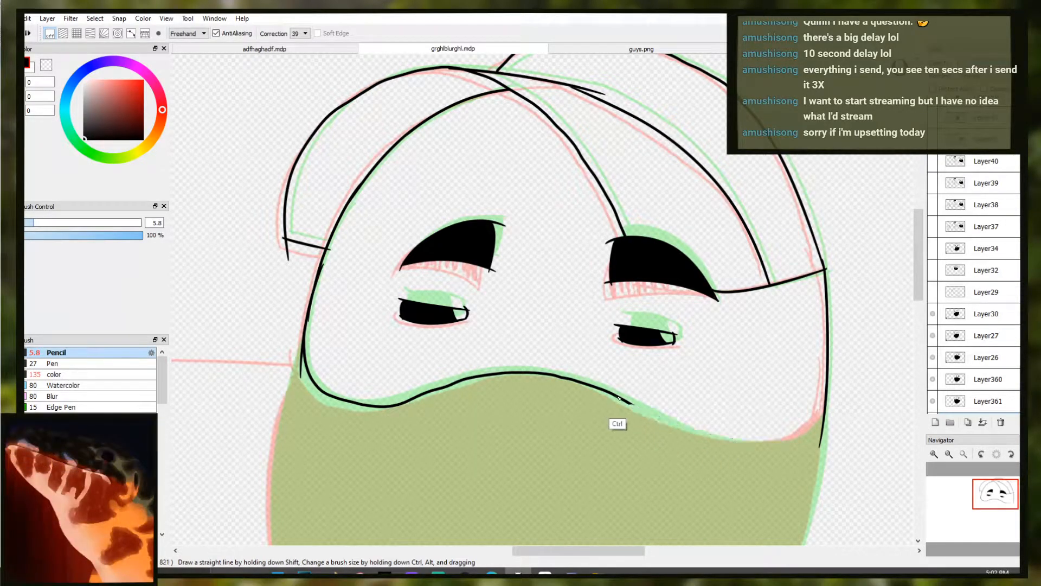
pyautogui.moveTo(628, 403); pyautogui.dragTo(759, 443)
pyautogui.hotkey('ctrl', 'z')
pyautogui.moveTo(630, 405); pyautogui.dragTo(807, 440)
pyautogui.hotkey('ctrl', 'z')
pyautogui.moveTo(629, 404); pyautogui.dragTo(804, 444)
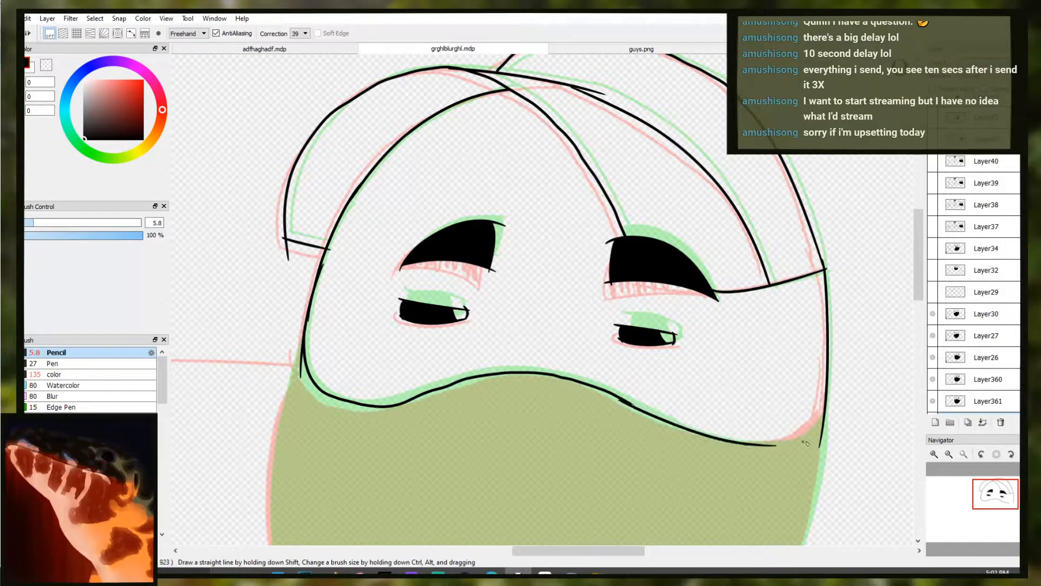
# Draw the upturned right corner that joins the mask's upper edge to the side of the face
pyautogui.hotkey('ctrl', 'z')
pyautogui.moveTo(824, 405)
pyautogui.mouseDown()
pyautogui.moveTo(801, 433)
pyautogui.moveTo(815, 419)
pyautogui.moveTo(761, 451)
pyautogui.mouseUp()
pyautogui.hotkey('ctrl', 'z')
pyautogui.hotkey('ctrl', 'z')
pyautogui.moveTo(809, 426)
pyautogui.mouseDown()
pyautogui.moveTo(717, 449)
pyautogui.moveTo(696, 442)
pyautogui.mouseUp()
pyautogui.hotkey('ctrl', 'z')
pyautogui.hotkey('ctrl', 'z')
pyautogui.hotkey('ctrl', 'z')
pyautogui.moveTo(810, 430)
pyautogui.mouseDown()
pyautogui.moveTo(711, 449)
pyautogui.moveTo(711, 392)
pyautogui.moveTo(625, 298)
pyautogui.mouseUp()
# Draw the upper left side of the mask outline from the face edge down to about mid-height, redoing stray strokes
pyautogui.scroll(-2, 709, 418)
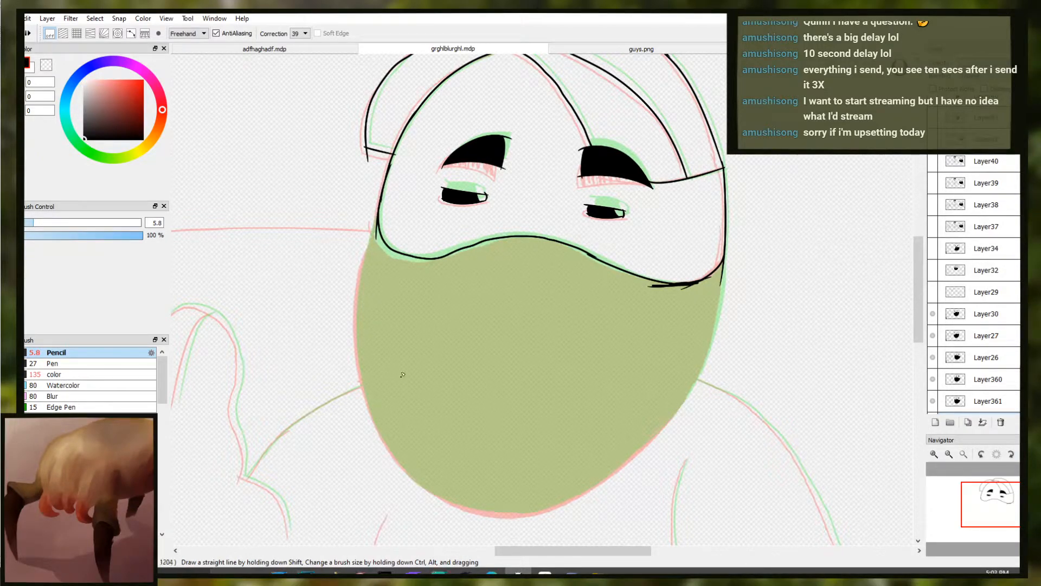
pyautogui.hotkey('ctrl', 'z')
pyautogui.moveTo(379, 215); pyautogui.dragTo(370, 263)
pyautogui.hotkey('ctrl', 'z')
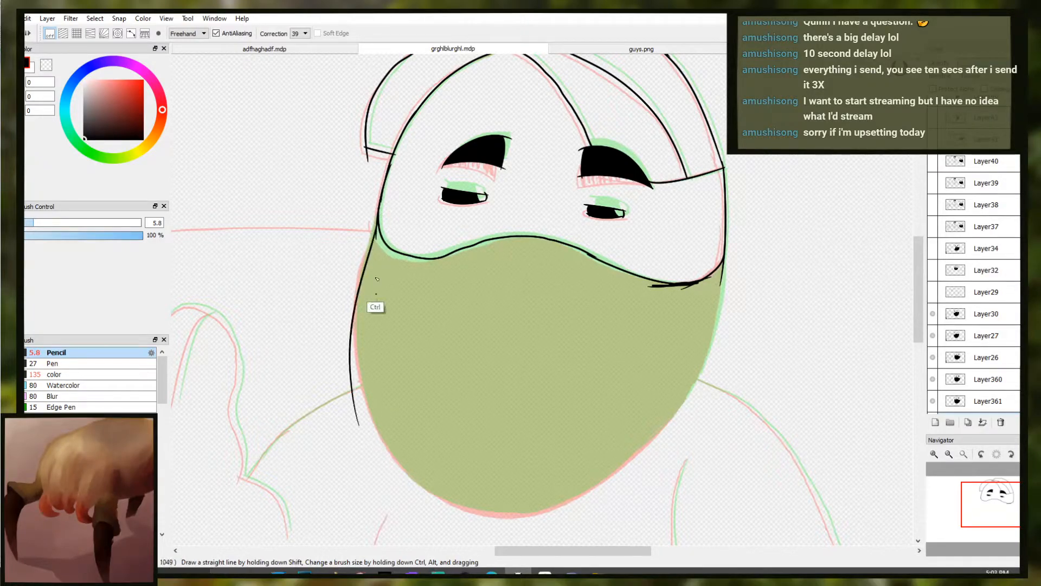
pyautogui.moveTo(381, 204)
pyautogui.mouseDown()
pyautogui.moveTo(362, 393)
pyautogui.moveTo(358, 283)
pyautogui.mouseUp()
pyautogui.press('b')
pyautogui.moveTo(372, 248)
pyautogui.mouseDown()
pyautogui.moveTo(354, 341)
pyautogui.moveTo(366, 401)
pyautogui.mouseUp()
pyautogui.hotkey('ctrl', 'z')
pyautogui.hotkey('ctrl', 'z')
pyautogui.moveTo(358, 325); pyautogui.dragTo(366, 397)
pyautogui.hotkey('ctrl', 'z')
pyautogui.hotkey('ctrl', 'z')
# Continue the mask's left side down to the start of the chin curve and clean up its end
pyautogui.moveTo(359, 356)
pyautogui.mouseDown()
pyautogui.moveTo(400, 461)
pyautogui.moveTo(372, 415)
pyautogui.mouseUp()
pyautogui.hotkey('ctrl', 'z')
pyautogui.hotkey('ctrl', 'z')
pyautogui.hotkey('ctrl', 'z')
pyautogui.moveTo(359, 374); pyautogui.dragTo(418, 477)
pyautogui.press('e')
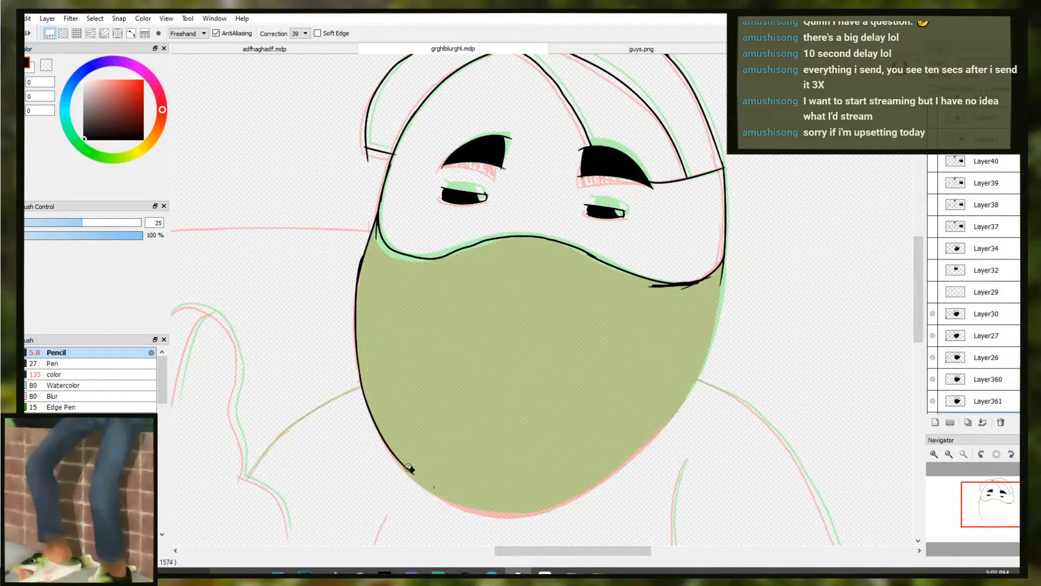
pyautogui.press('b')
# Draw the lower left chin curve of the mask to its lowest point, redoing it until it fits the guide
pyautogui.moveTo(379, 418); pyautogui.dragTo(455, 518)
pyautogui.hotkey('ctrl', 'z')
pyautogui.moveTo(382, 439); pyautogui.dragTo(458, 507)
pyautogui.hotkey('ctrl', 'z')
pyautogui.hotkey('ctrl', 'z')
pyautogui.hotkey('ctrl', 'z')
pyautogui.moveTo(381, 427)
pyautogui.mouseDown()
pyautogui.moveTo(441, 495)
pyautogui.moveTo(512, 516)
pyautogui.mouseUp()
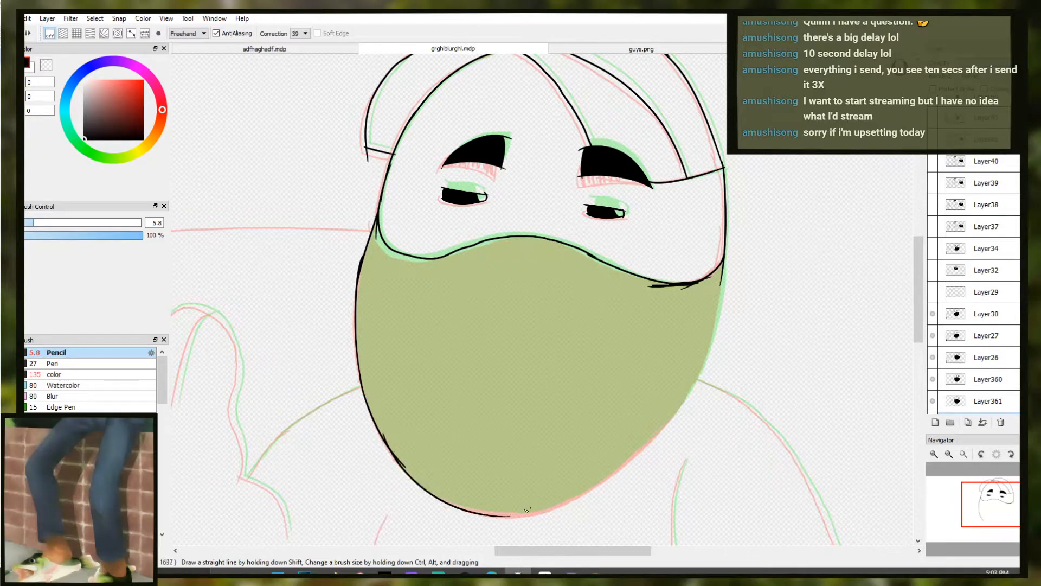
# Redraw the bottom of the mask from the lower left curve past the chin toward the right
pyautogui.press('e')
pyautogui.press('b')
pyautogui.moveTo(424, 487); pyautogui.dragTo(494, 508)
pyautogui.hotkey('ctrl', 'z')
pyautogui.moveTo(426, 488); pyautogui.dragTo(490, 511)
pyautogui.hotkey('ctrl', 'z')
pyautogui.hotkey('ctrl', 'z')
pyautogui.moveTo(424, 488); pyautogui.dragTo(609, 481)
pyautogui.hotkey('ctrl', 'z')
pyautogui.moveTo(425, 488); pyautogui.dragTo(546, 511)
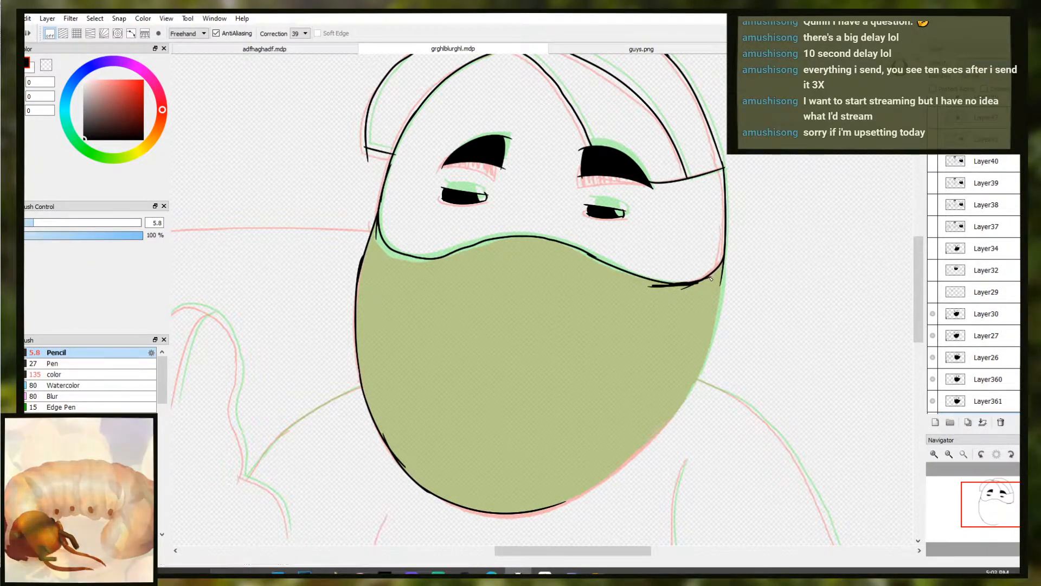
# Draw the upper right side of the mask outline from the face corner down toward the shoulder line
pyautogui.hotkey('ctrl', 'z')
pyautogui.moveTo(725, 256); pyautogui.dragTo(712, 335)
pyautogui.hotkey('ctrl', 'z')
pyautogui.moveTo(724, 256)
pyautogui.mouseDown()
pyautogui.moveTo(708, 327)
pyautogui.moveTo(723, 256)
pyautogui.moveTo(653, 413)
pyautogui.mouseUp()
pyautogui.hotkey('ctrl', 'z')
pyautogui.hotkey('ctrl', 'z')
pyautogui.hotkey('ctrl', 'z')
pyautogui.moveTo(725, 258)
pyautogui.mouseDown()
pyautogui.moveTo(717, 306)
pyautogui.moveTo(648, 442)
pyautogui.moveTo(707, 340)
pyautogui.moveTo(681, 415)
pyautogui.mouseUp()
pyautogui.press('e')
pyautogui.press('b')
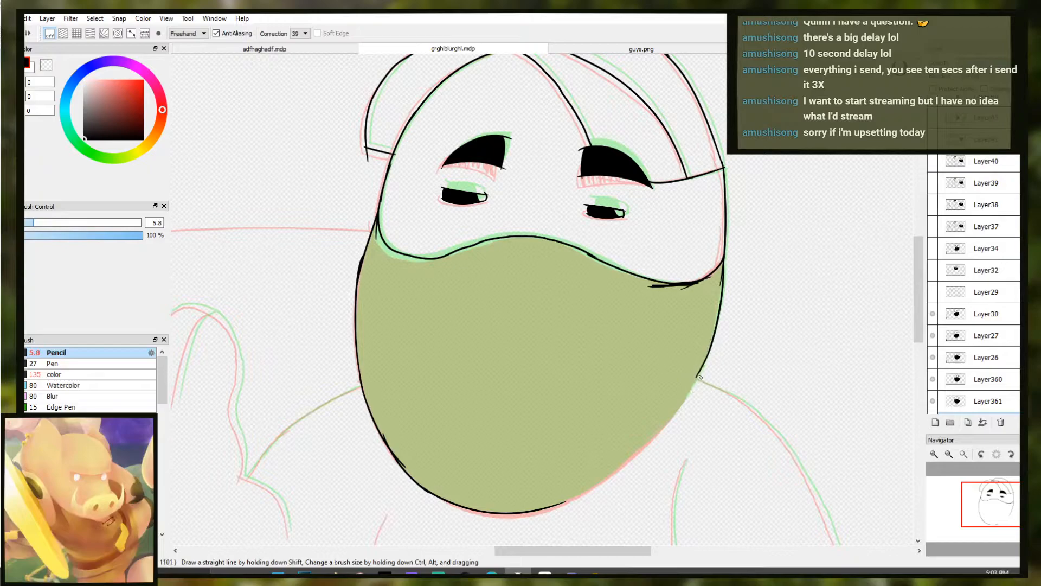
# Draw the lower right curve of the mask to close its outline at the chin, redoing failed strokes
pyautogui.moveTo(709, 347); pyautogui.dragTo(632, 460)
pyautogui.hotkey('ctrl', 'z')
pyautogui.moveTo(540, 511)
pyautogui.mouseDown()
pyautogui.moveTo(589, 494)
pyautogui.moveTo(649, 456)
pyautogui.moveTo(705, 386)
pyautogui.moveTo(710, 355)
pyautogui.mouseUp()
pyautogui.hotkey('ctrl', 'z')
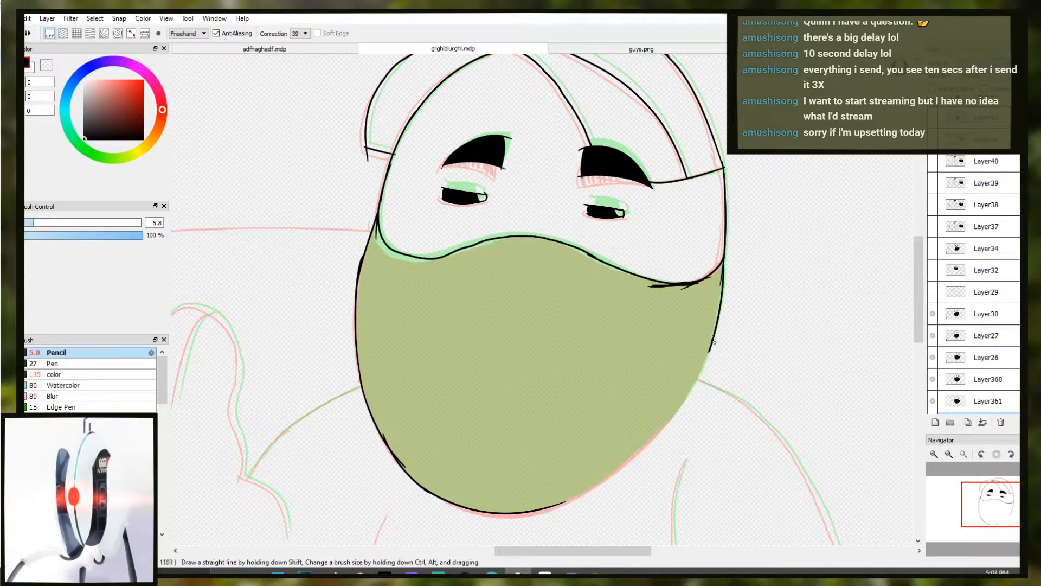
pyautogui.moveTo(677, 404); pyautogui.dragTo(653, 434)
pyautogui.hotkey('ctrl', 'z')
pyautogui.moveTo(711, 350); pyautogui.dragTo(699, 384)
pyautogui.hotkey('ctrl', 'z')
pyautogui.hotkey('ctrl', 'z')
pyautogui.moveTo(710, 359); pyautogui.dragTo(649, 442)
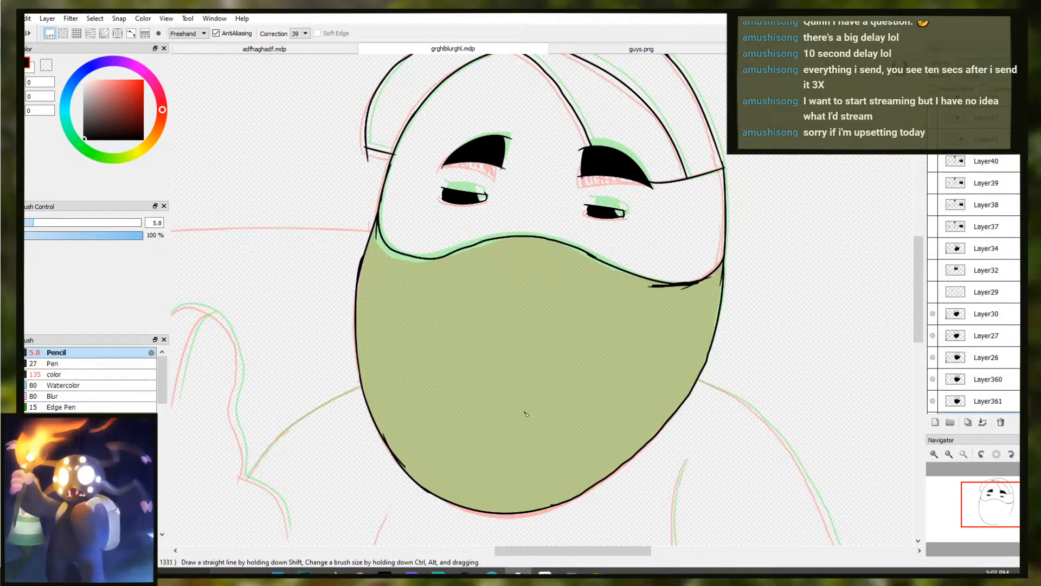
# Fill the mask with black, cover remaining gaps inside it with the color brush, and return to the pencil
pyautogui.click(514, 432)
pyautogui.scroll(-2, 449, 349)
pyautogui.moveTo(460, 372)
pyautogui.mouseDown()
pyautogui.moveTo(437, 255)
pyautogui.moveTo(495, 281)
pyautogui.moveTo(561, 275)
pyautogui.moveTo(598, 295)
pyautogui.mouseUp()
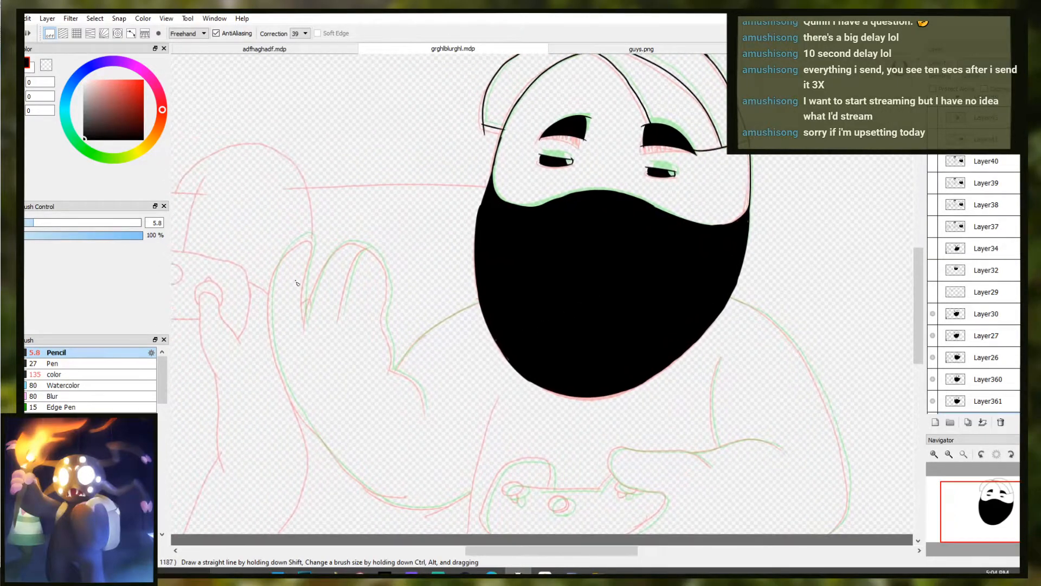
pyautogui.moveTo(326, 379)
pyautogui.mouseDown()
pyautogui.moveTo(313, 389)
pyautogui.moveTo(342, 376)
pyautogui.moveTo(332, 385)
pyautogui.mouseUp()
pyautogui.press('3')
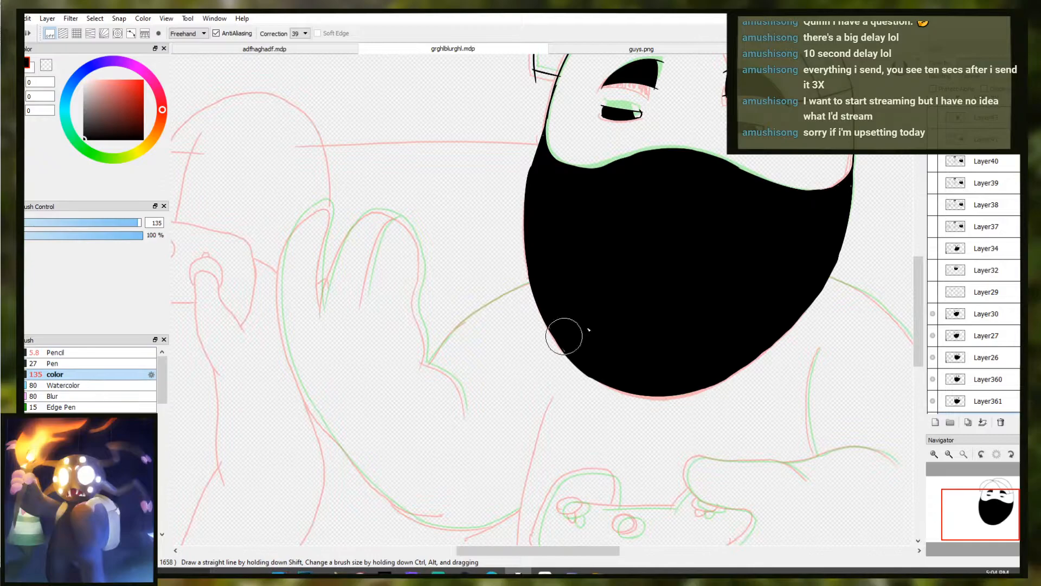
pyautogui.moveTo(602, 343)
pyautogui.mouseDown()
pyautogui.moveTo(562, 310)
pyautogui.moveTo(579, 340)
pyautogui.mouseUp()
pyautogui.press('1')
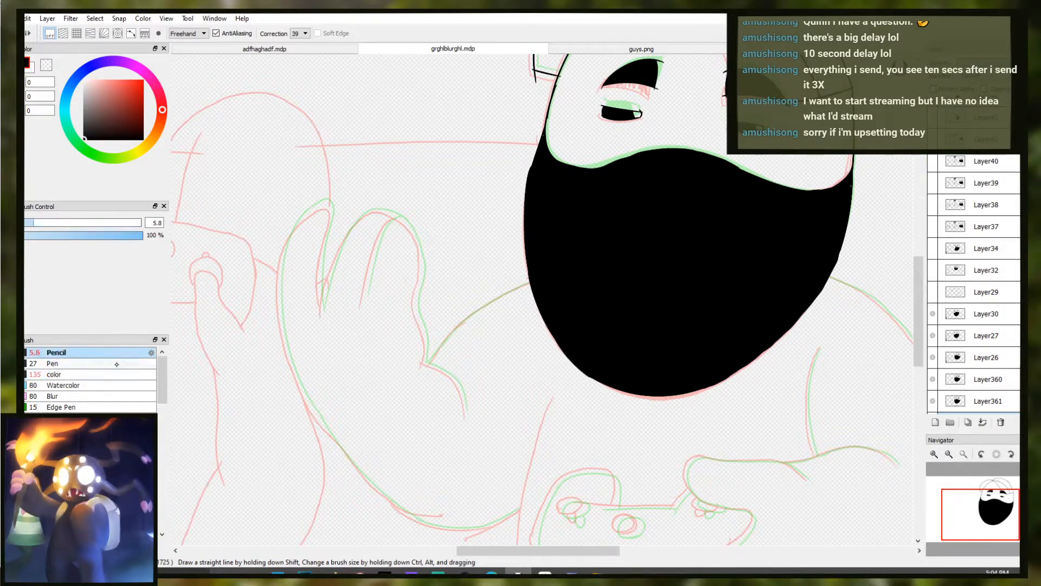
# Draw the outer edge of the raised hand from above the wrist up to near the first fingertip
pyautogui.scroll(-2, 331, 320)
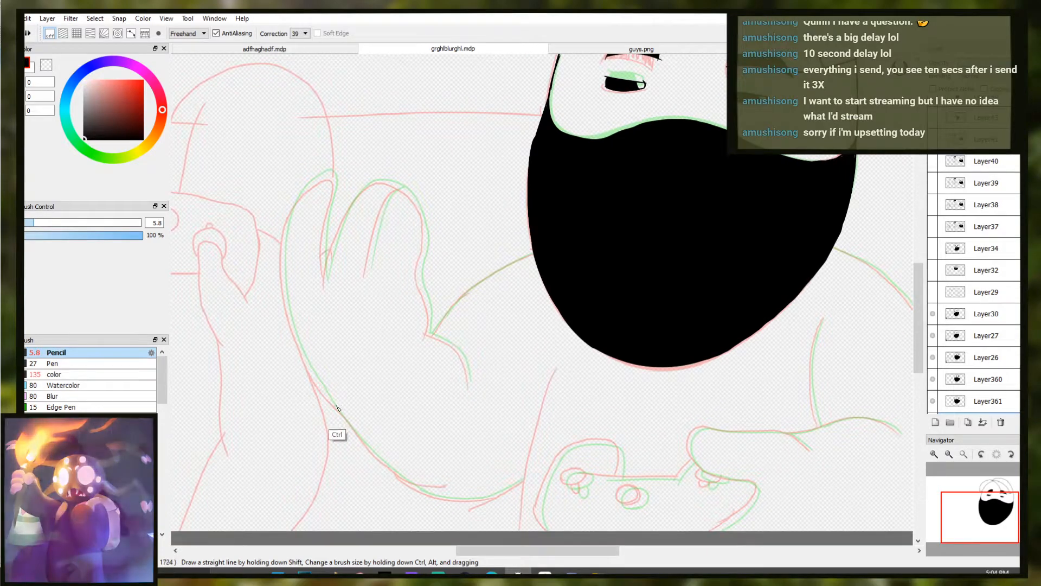
pyautogui.moveTo(329, 398); pyautogui.dragTo(289, 312)
pyautogui.hotkey('ctrl', 'z')
pyautogui.hotkey('ctrl', 'z')
pyautogui.hotkey('ctrl', 'z')
pyautogui.moveTo(325, 390)
pyautogui.mouseDown()
pyautogui.moveTo(290, 318)
pyautogui.moveTo(298, 341)
pyautogui.mouseUp()
pyautogui.hotkey('ctrl', 'z')
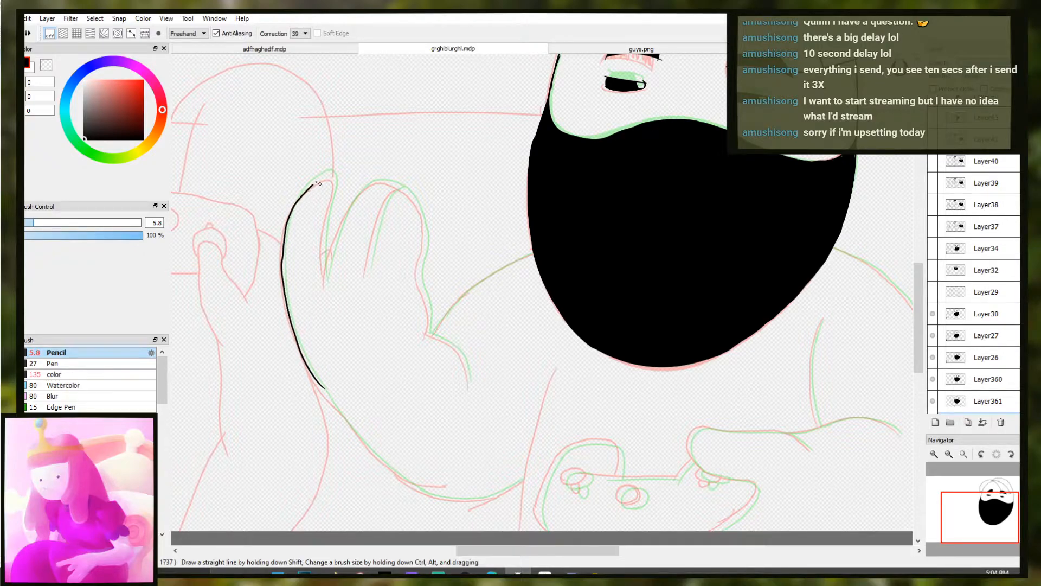
# Draw the rounded tip and upper inner side of the raised hand's outermost finger
pyautogui.moveTo(326, 272)
pyautogui.mouseDown()
pyautogui.moveTo(325, 281)
pyautogui.moveTo(325, 240)
pyautogui.mouseUp()
pyautogui.press('e')
pyautogui.press('b')
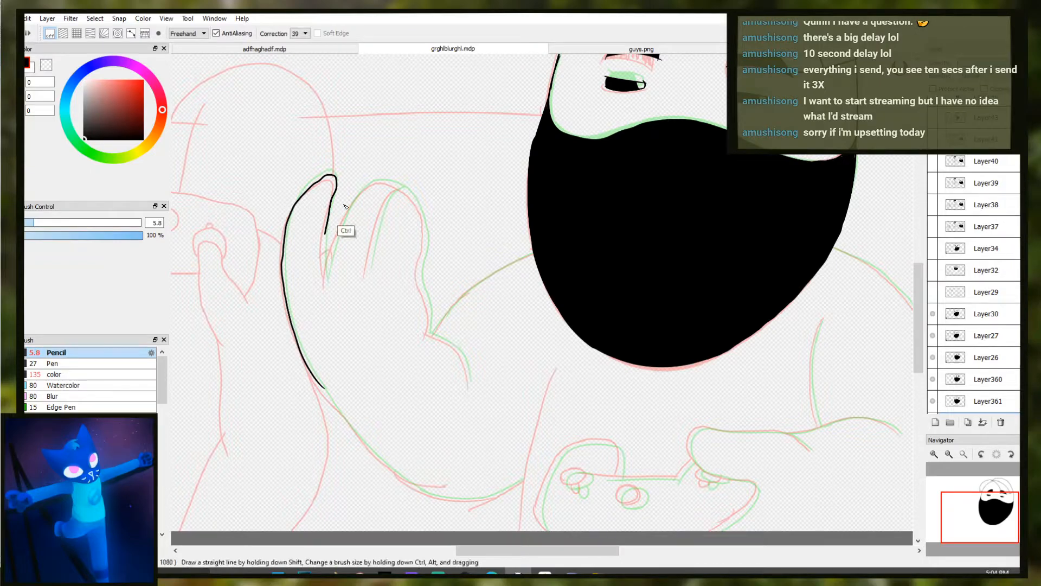
# Extend the outermost finger's inner side down to the gap between the fingers, redoing the stroke several times
pyautogui.scroll(1, 333, 198)
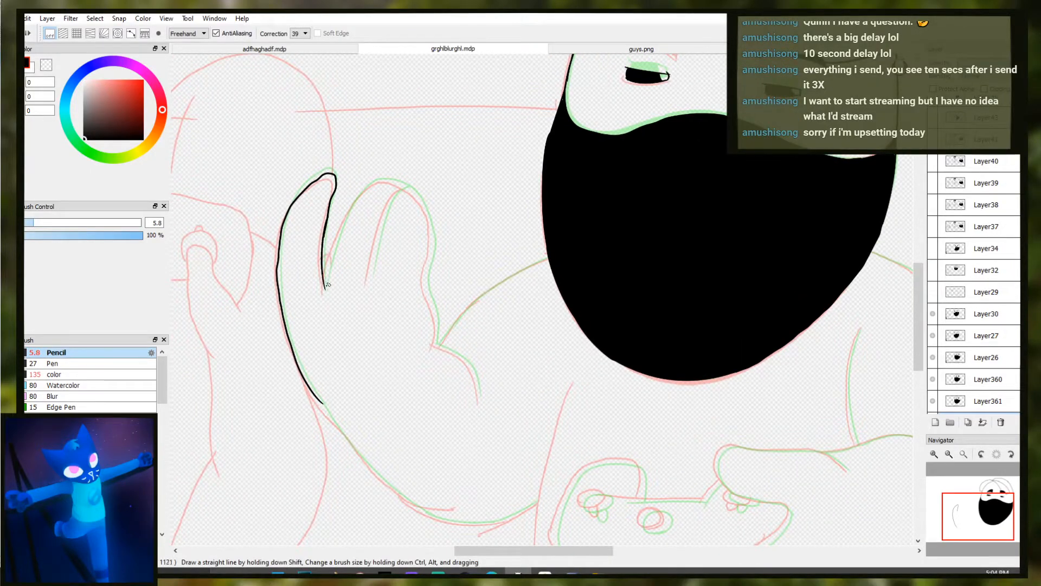
pyautogui.moveTo(322, 271); pyautogui.dragTo(324, 279)
pyautogui.hotkey('ctrl', 'z')
pyautogui.moveTo(329, 219); pyautogui.dragTo(323, 281)
pyautogui.hotkey('ctrl', 'z')
pyautogui.moveTo(327, 224); pyautogui.dragTo(322, 275)
pyautogui.hotkey('ctrl', 'z')
pyautogui.moveTo(326, 225); pyautogui.dragTo(323, 287)
pyautogui.hotkey('ctrl', 'z')
pyautogui.hotkey('ctrl', 'z')
pyautogui.moveTo(326, 224)
pyautogui.mouseDown()
pyautogui.moveTo(323, 281)
pyautogui.moveTo(335, 245)
pyautogui.mouseUp()
pyautogui.hotkey('ctrl', 'z')
pyautogui.hotkey('ctrl', 'z')
# Draw the second finger's left side from the finger gap up and over its rounded tip, then clean up the end
pyautogui.moveTo(324, 292); pyautogui.dragTo(336, 239)
pyautogui.hotkey('ctrl', 'z')
pyautogui.moveTo(324, 292); pyautogui.dragTo(332, 254)
pyautogui.moveTo(324, 295); pyautogui.dragTo(334, 244)
pyautogui.hotkey('ctrl', 'z')
pyautogui.moveTo(326, 294); pyautogui.dragTo(347, 232)
pyautogui.hotkey('ctrl', 'z')
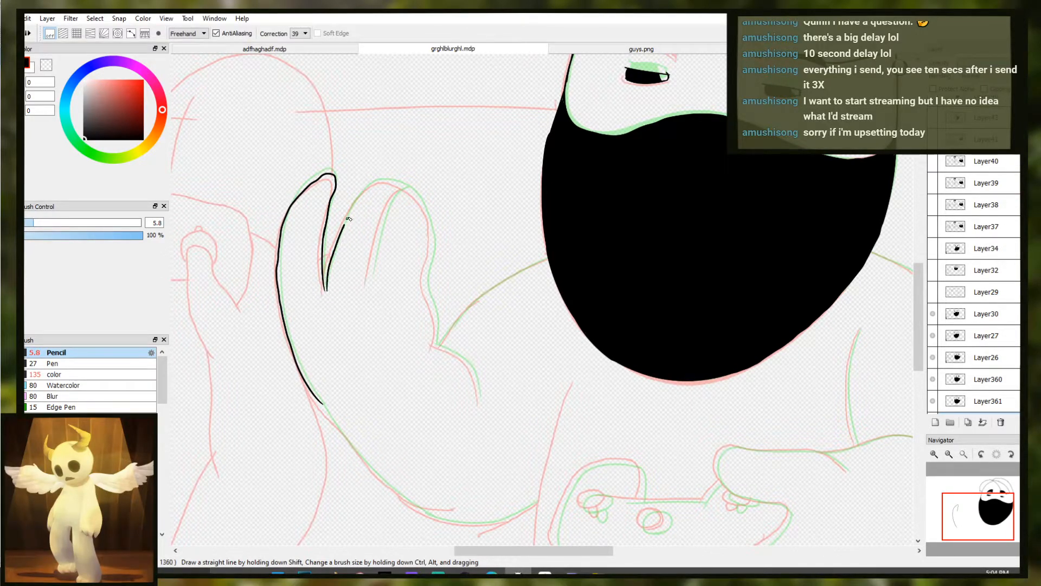
pyautogui.moveTo(399, 187); pyautogui.dragTo(410, 190)
pyautogui.press('e')
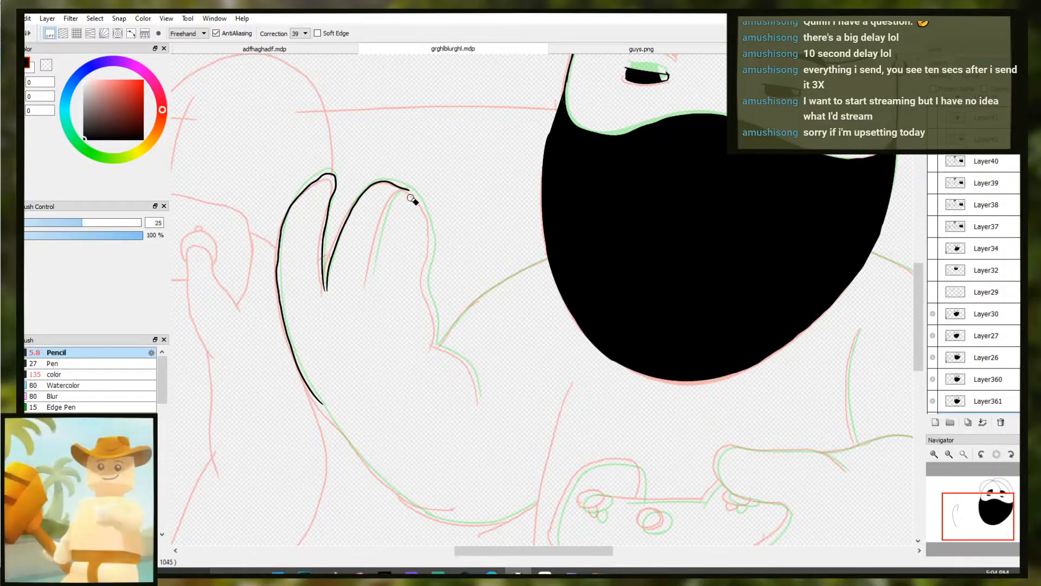
pyautogui.press('b')
# Draw the right contour of the raised hand from the fingertip down to the notch above the thumb
pyautogui.hotkey('ctrl', 'z')
pyautogui.hotkey('ctrl', 'z')
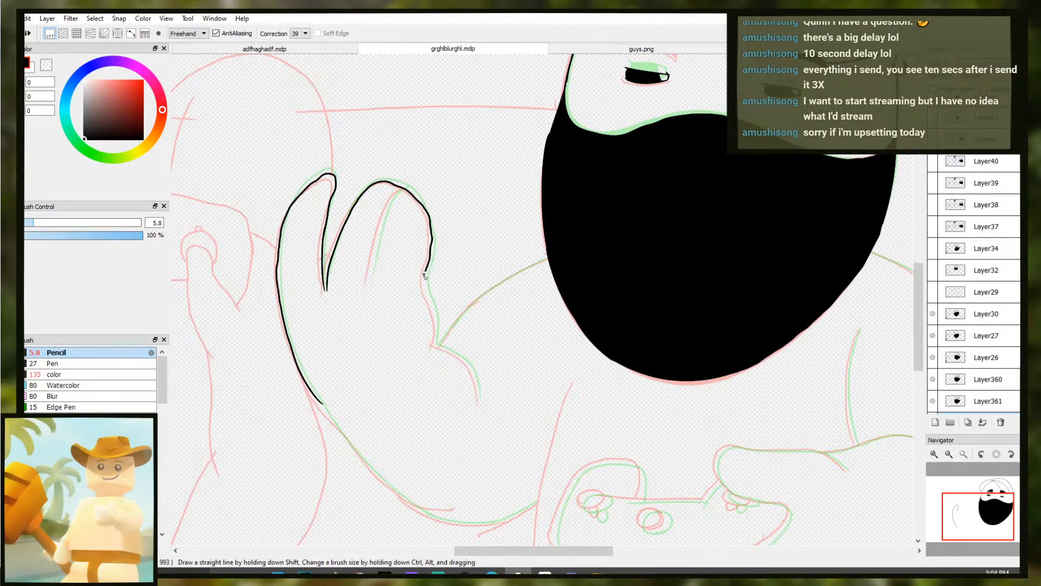
pyautogui.moveTo(438, 321); pyautogui.dragTo(432, 347)
pyautogui.press('e')
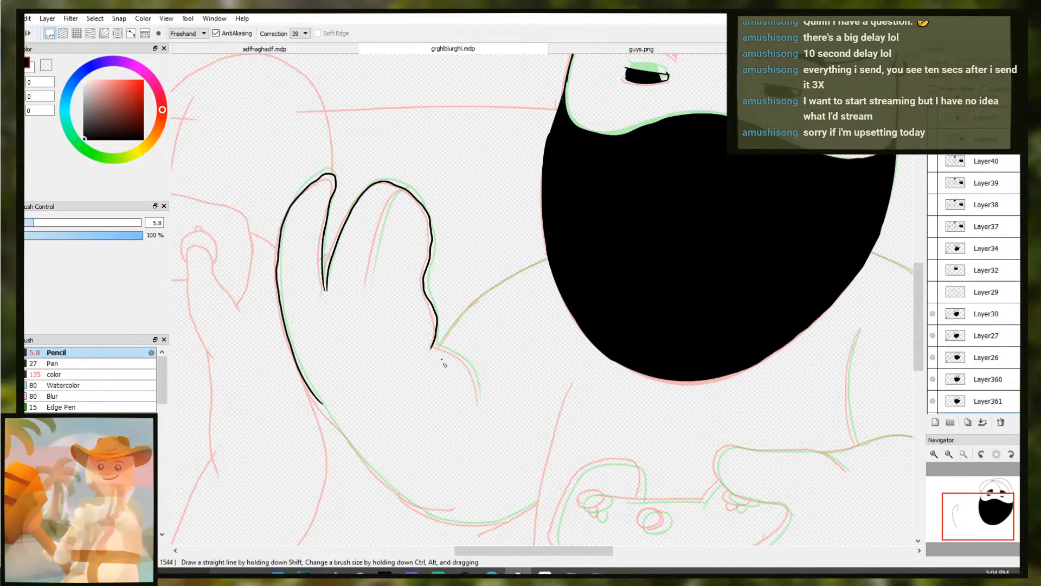
pyautogui.press('b')
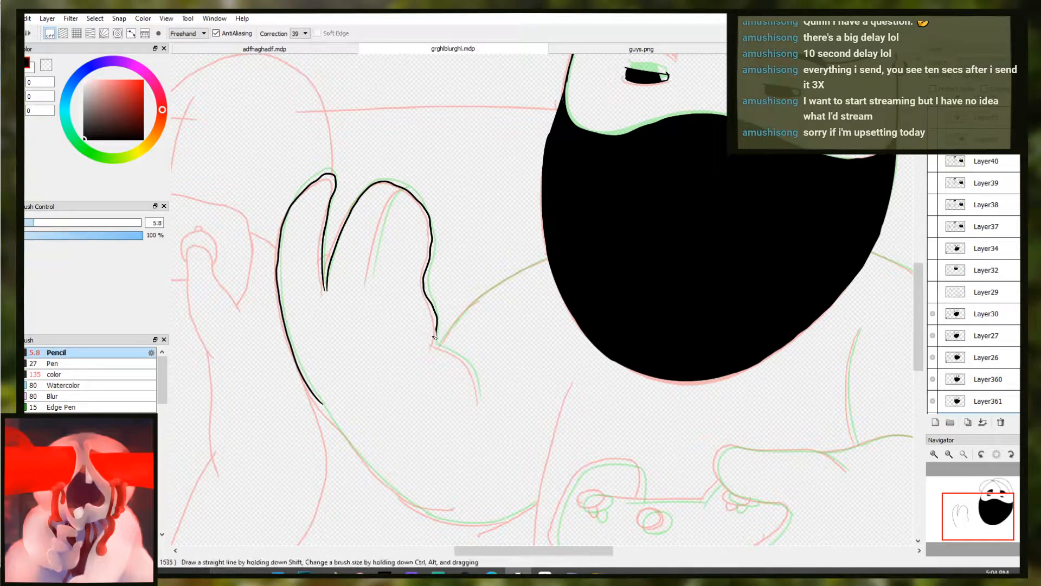
pyautogui.hotkey('ctrl', 'z')
# Draw the inner line separating the two overlapping fingers, from the fingertip down into the palm, redoing it as needed
pyautogui.scroll(2, 387, 201)
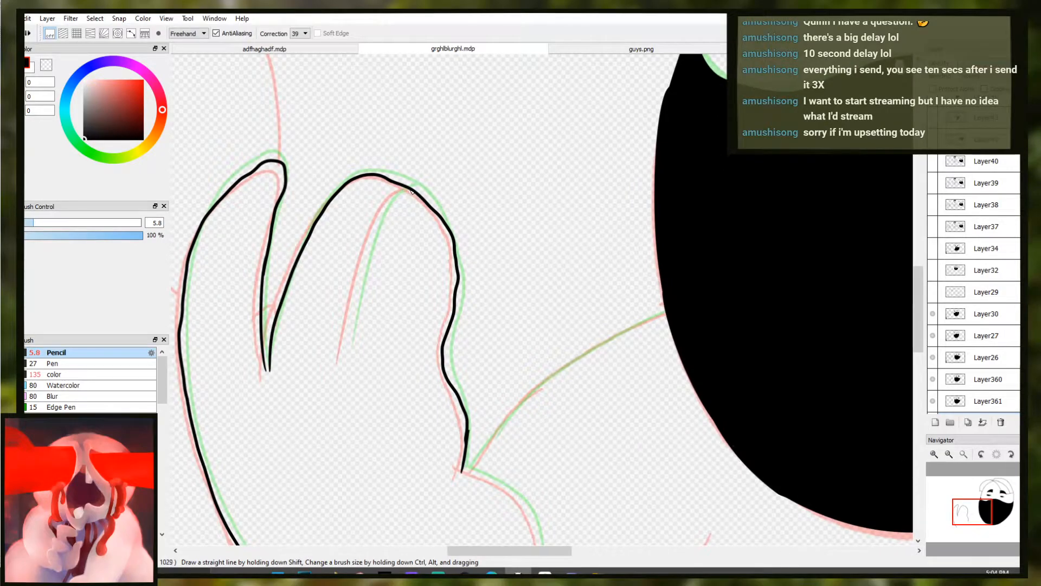
pyautogui.moveTo(401, 187); pyautogui.dragTo(352, 320)
pyautogui.hotkey('ctrl', 'z')
pyautogui.hotkey('ctrl', 'y')
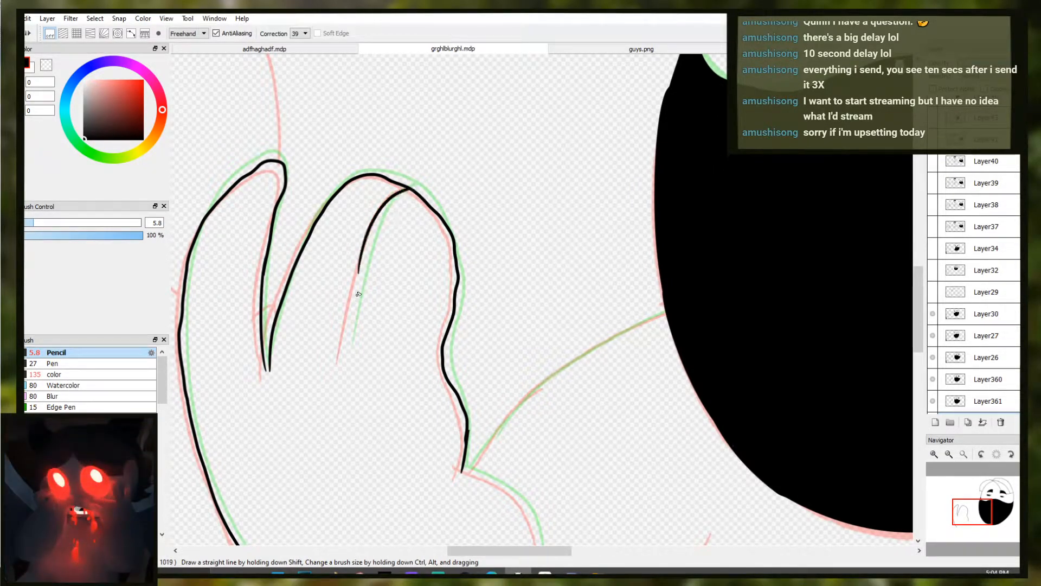
pyautogui.hotkey('ctrl', 'z')
pyautogui.moveTo(350, 326)
pyautogui.mouseDown()
pyautogui.moveTo(384, 215)
pyautogui.moveTo(408, 186)
pyautogui.mouseUp()
pyautogui.hotkey('ctrl', 'z')
pyautogui.hotkey('ctrl', 'z')
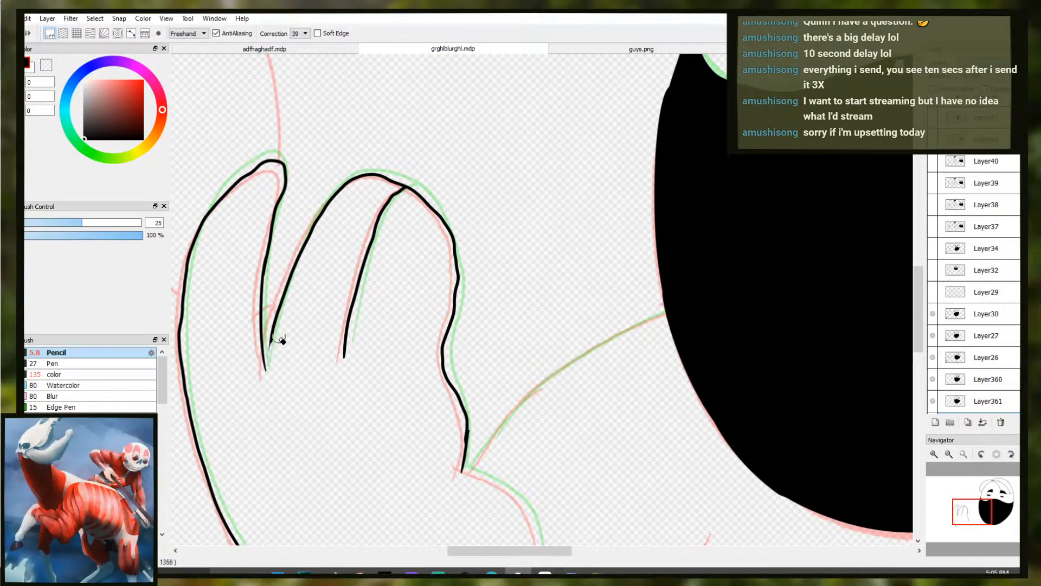
# Tidy the gap between the first two fingers and add a short curved line across it
pyautogui.moveTo(280, 308)
pyautogui.mouseDown()
pyautogui.moveTo(266, 396)
pyautogui.moveTo(285, 307)
pyautogui.moveTo(267, 379)
pyautogui.mouseUp()
pyautogui.scroll(4, 263, 341)
pyautogui.hotkey('ctrl', 'z')
pyautogui.moveTo(262, 340)
pyautogui.mouseDown()
pyautogui.moveTo(282, 284)
pyautogui.moveTo(321, 251)
pyautogui.moveTo(325, 268)
pyautogui.moveTo(251, 321)
pyautogui.mouseUp()
pyautogui.hotkey('ctrl', 'z')
pyautogui.moveTo(246, 365); pyautogui.dragTo(304, 295)
# Draw the thumb's curved edge from the notch outward and down, then switch to the eraser
pyautogui.moveTo(397, 419); pyautogui.dragTo(389, 384)
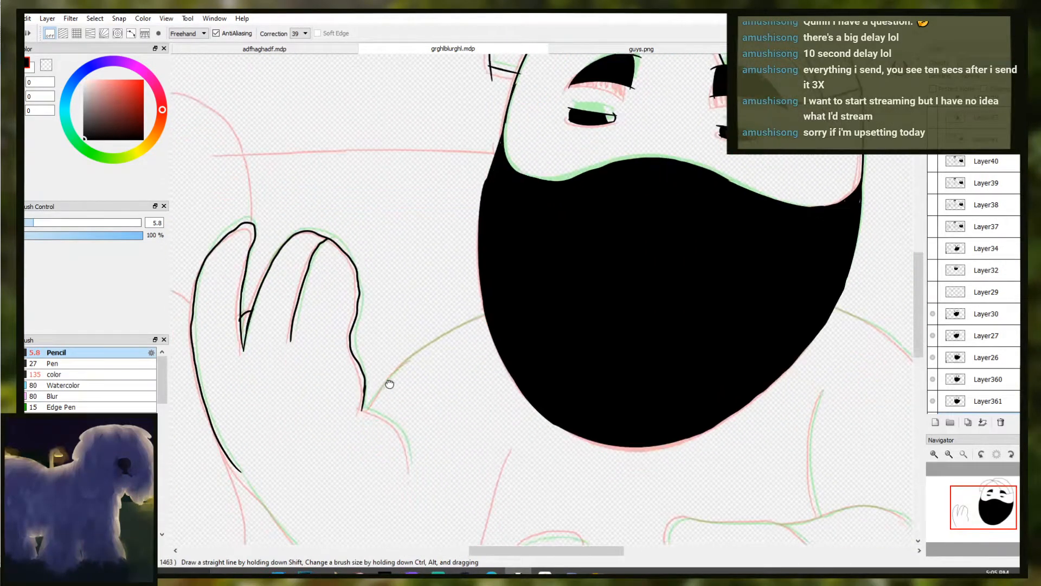
pyautogui.scroll(-2, 389, 384)
pyautogui.moveTo(406, 449); pyautogui.dragTo(398, 397)
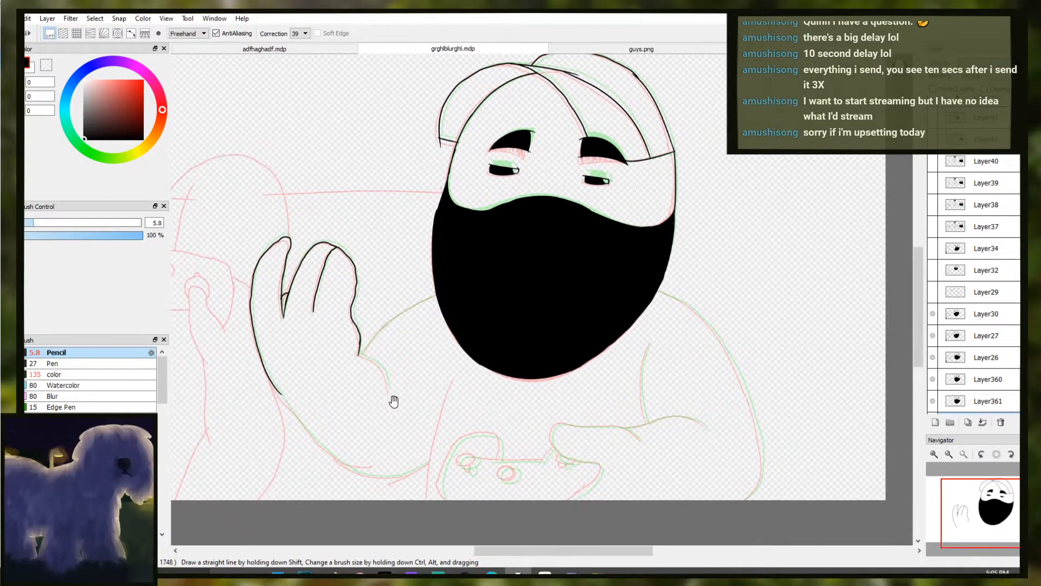
pyautogui.scroll(3, 386, 381)
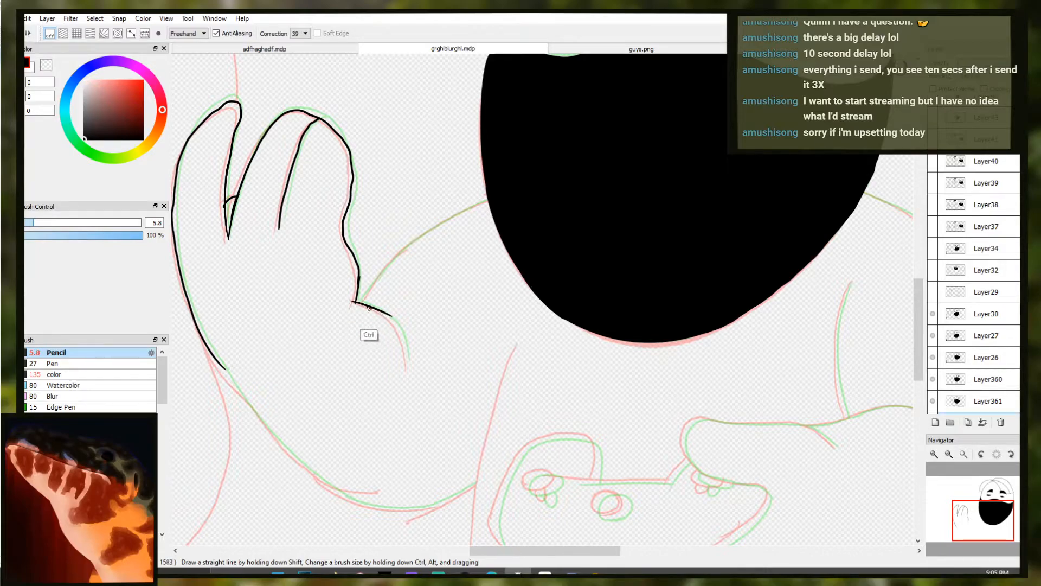
pyautogui.hotkey('ctrl', 'z')
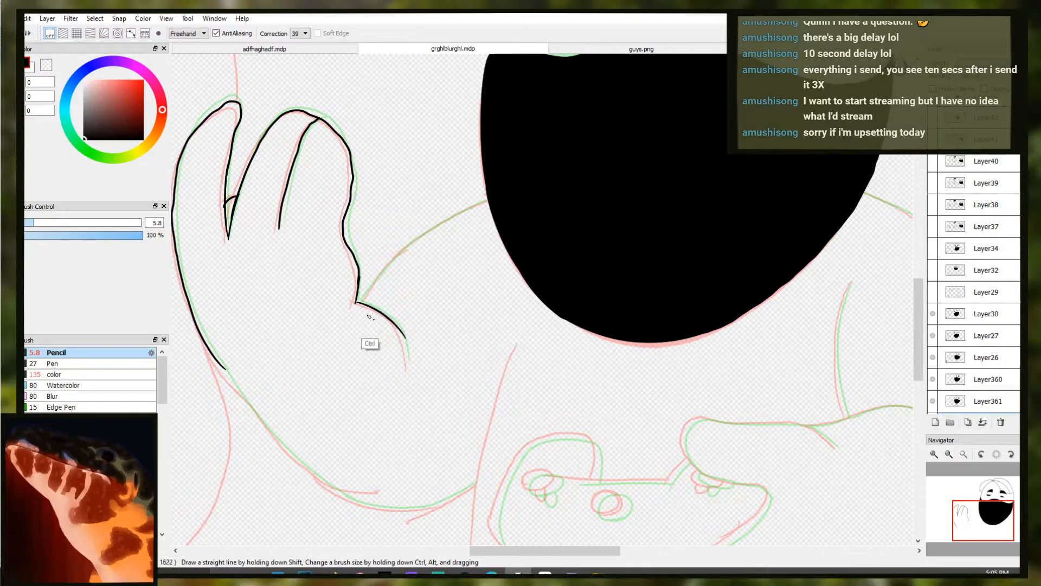
pyautogui.moveTo(385, 313); pyautogui.dragTo(404, 343)
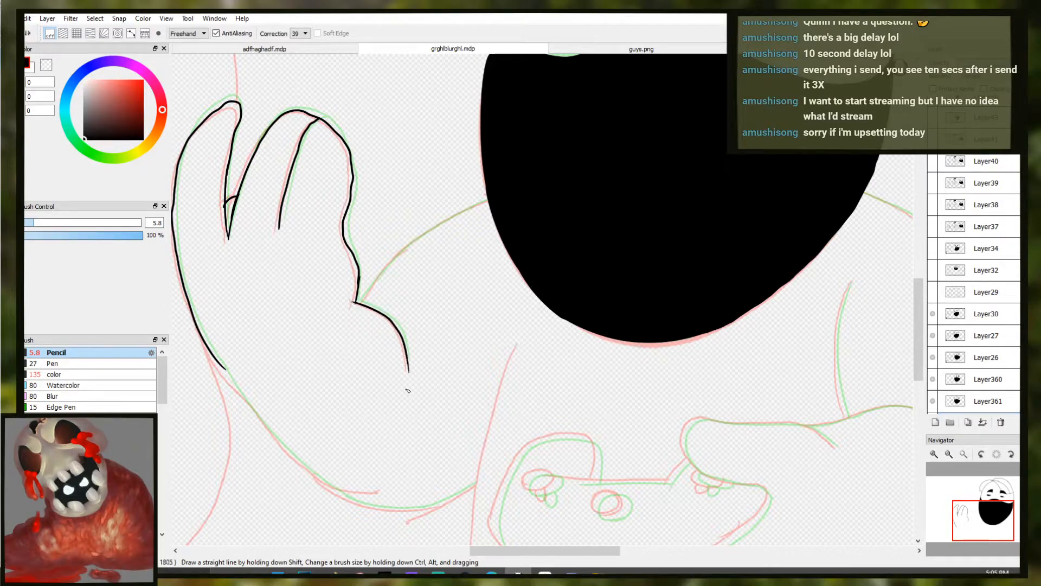
pyautogui.scroll(2, 407, 360)
pyautogui.press('e')
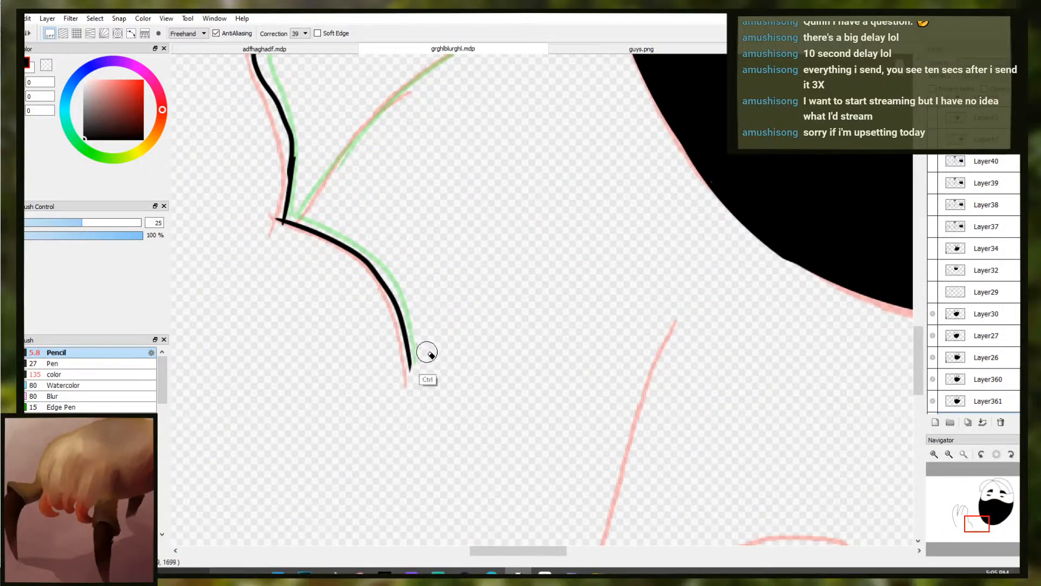
# Extend the lower end of the thumb's edge line slightly further down with the Pencil
pyautogui.press('b')
pyautogui.moveTo(405, 344); pyautogui.dragTo(415, 385)
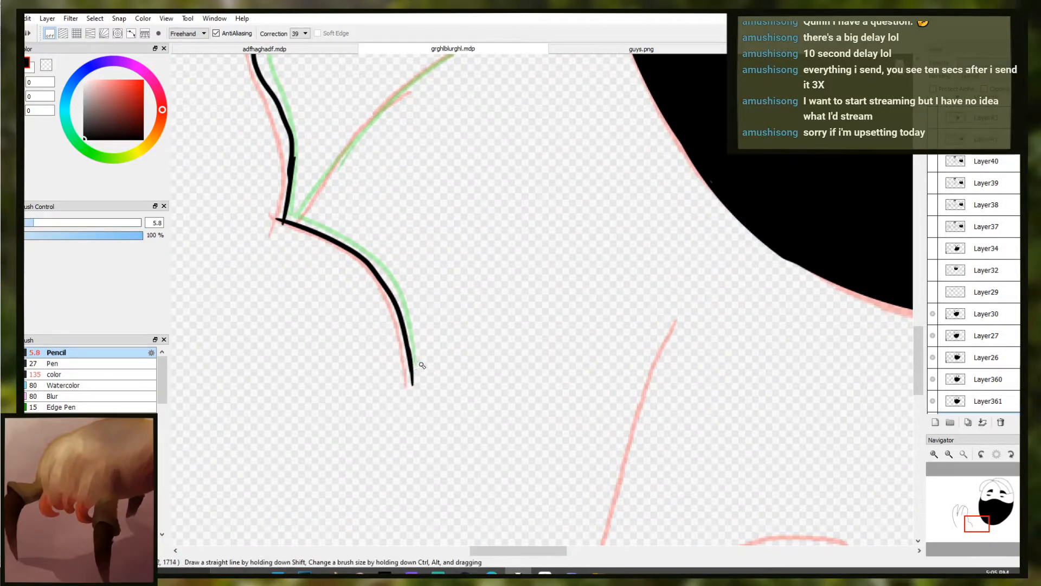
pyautogui.scroll(-3, 427, 378)
pyautogui.scroll(2, 437, 319)
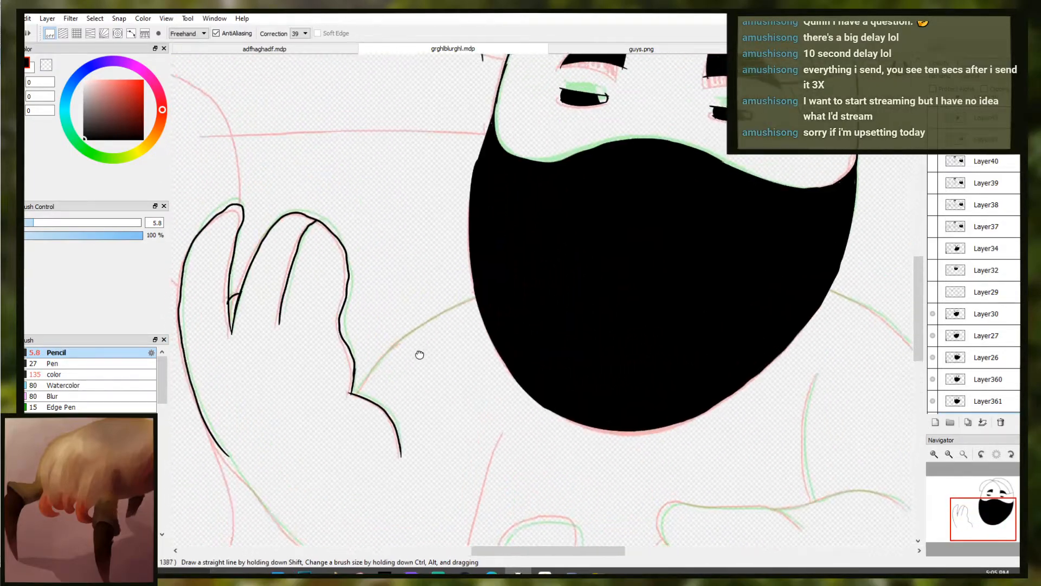
# Draw the curved shoulder line from the left edge of the mask down to the notch above the thumb and trim its end
pyautogui.moveTo(418, 353); pyautogui.dragTo(402, 378)
pyautogui.moveTo(334, 435); pyautogui.dragTo(344, 421)
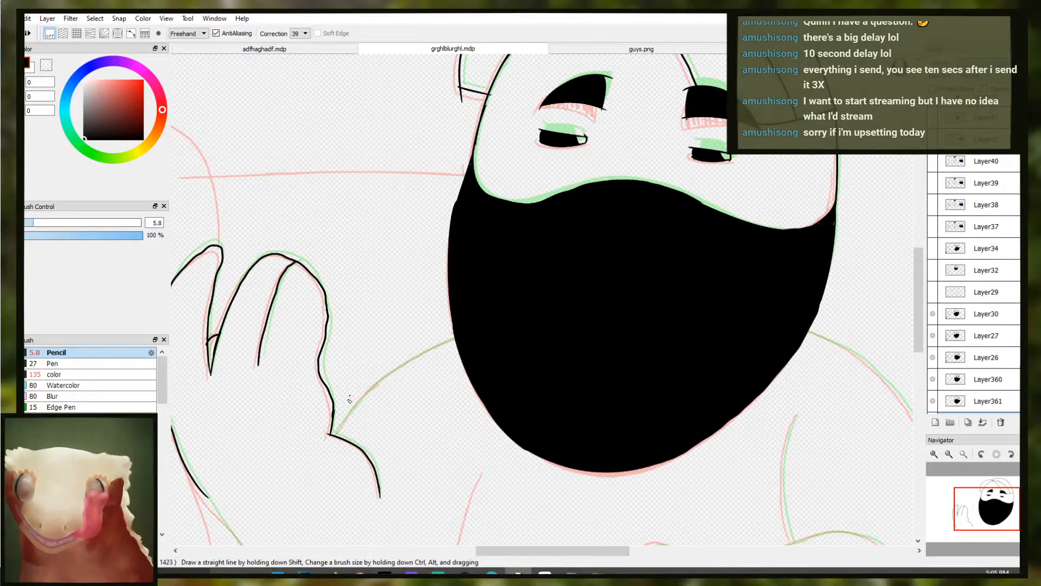
pyautogui.moveTo(325, 463)
pyautogui.mouseDown()
pyautogui.moveTo(454, 331)
pyautogui.moveTo(381, 383)
pyautogui.mouseUp()
pyautogui.hotkey('ctrl', 'z')
pyautogui.hotkey('ctrl', 'z')
pyautogui.moveTo(467, 334); pyautogui.dragTo(384, 381)
pyautogui.hotkey('ctrl', 'z')
pyautogui.moveTo(465, 336)
pyautogui.mouseDown()
pyautogui.moveTo(395, 376)
pyautogui.moveTo(312, 461)
pyautogui.moveTo(393, 373)
pyautogui.mouseUp()
pyautogui.hotkey('ctrl', 'z')
pyautogui.hotkey('ctrl', 'z')
pyautogui.hotkey('ctrl', 'z')
pyautogui.moveTo(477, 328)
pyautogui.mouseDown()
pyautogui.moveTo(416, 360)
pyautogui.moveTo(325, 465)
pyautogui.moveTo(339, 469)
pyautogui.mouseUp()
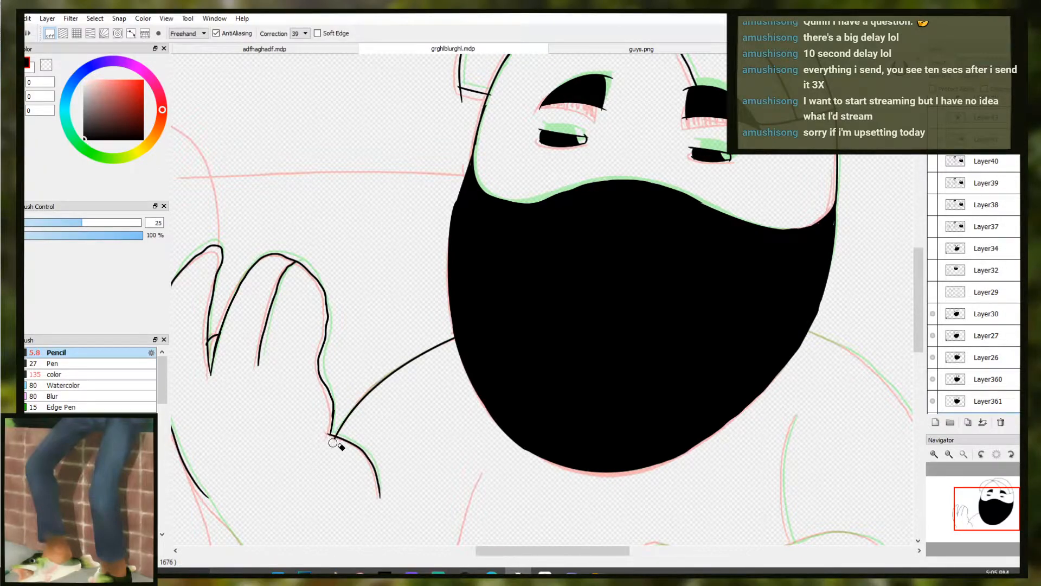
# Continue the raised hand's outer contour along the wrist and down the forearm between the red and green guide lines
pyautogui.scroll(-3, 341, 448)
pyautogui.moveTo(374, 432); pyautogui.dragTo(511, 376)
pyautogui.scroll(5, 510, 376)
pyautogui.moveTo(316, 347)
pyautogui.mouseDown()
pyautogui.moveTo(321, 334)
pyautogui.moveTo(316, 342)
pyautogui.mouseUp()
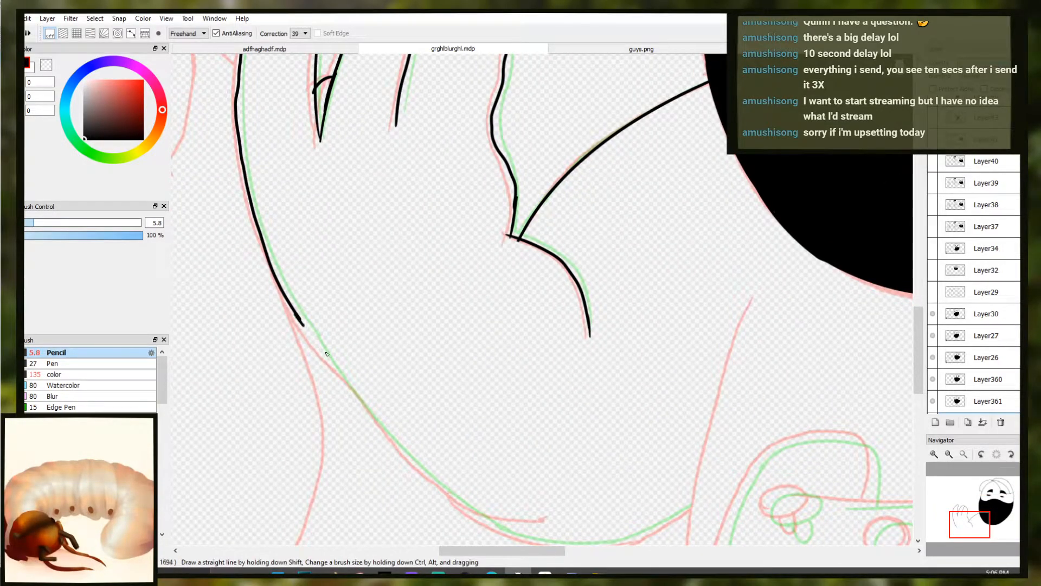
pyautogui.moveTo(295, 312)
pyautogui.mouseDown()
pyautogui.moveTo(388, 429)
pyautogui.moveTo(500, 515)
pyautogui.moveTo(409, 403)
pyautogui.mouseUp()
pyautogui.hotkey('ctrl', 'z')
pyautogui.hotkey('ctrl', 'z')
pyautogui.hotkey('ctrl', 'z')
pyautogui.hotkey('ctrl', 'y')
pyautogui.hotkey('ctrl', 'z')
pyautogui.hotkey('ctrl', 'z')
pyautogui.moveTo(298, 332)
pyautogui.mouseDown()
pyautogui.moveTo(378, 420)
pyautogui.moveTo(376, 407)
pyautogui.moveTo(461, 465)
pyautogui.moveTo(629, 431)
pyautogui.moveTo(629, 421)
pyautogui.moveTo(581, 454)
pyautogui.mouseUp()
pyautogui.hotkey('ctrl', 'z')
pyautogui.hotkey('ctrl', 'z')
pyautogui.hotkey('ctrl', 'z')
pyautogui.hotkey('ctrl', 'z')
# Draw the forearm's rounded underside from the elbow end beside the controller back to the wrist line, closing the gap
pyautogui.moveTo(624, 424)
pyautogui.mouseDown()
pyautogui.moveTo(537, 462)
pyautogui.moveTo(601, 439)
pyautogui.mouseUp()
pyautogui.hotkey('ctrl', 'z')
pyautogui.hotkey('ctrl', 'z')
pyautogui.hotkey('ctrl', 'z')
pyautogui.hotkey('ctrl', 'z')
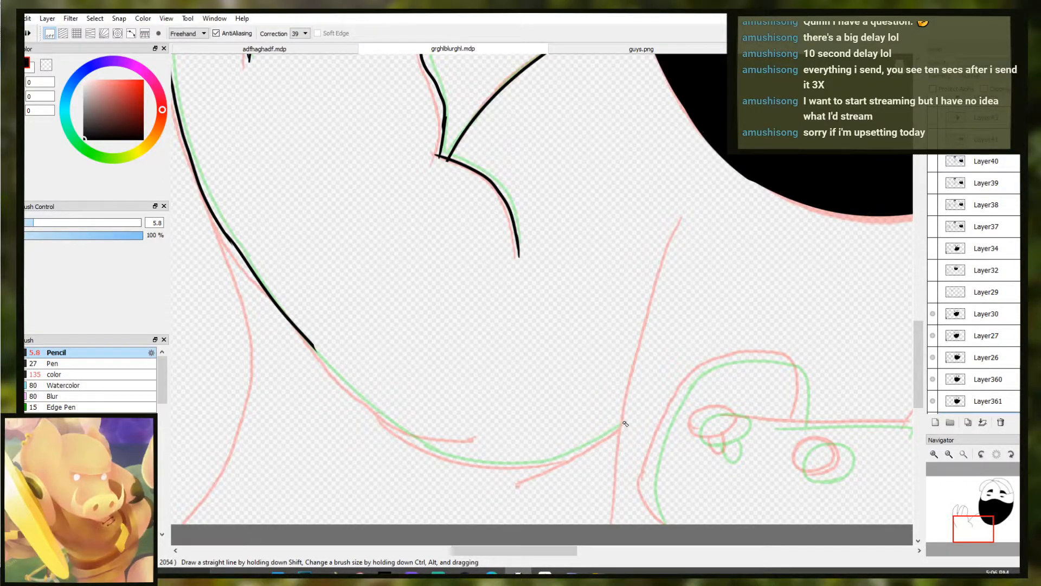
pyautogui.moveTo(465, 463); pyautogui.dragTo(335, 378)
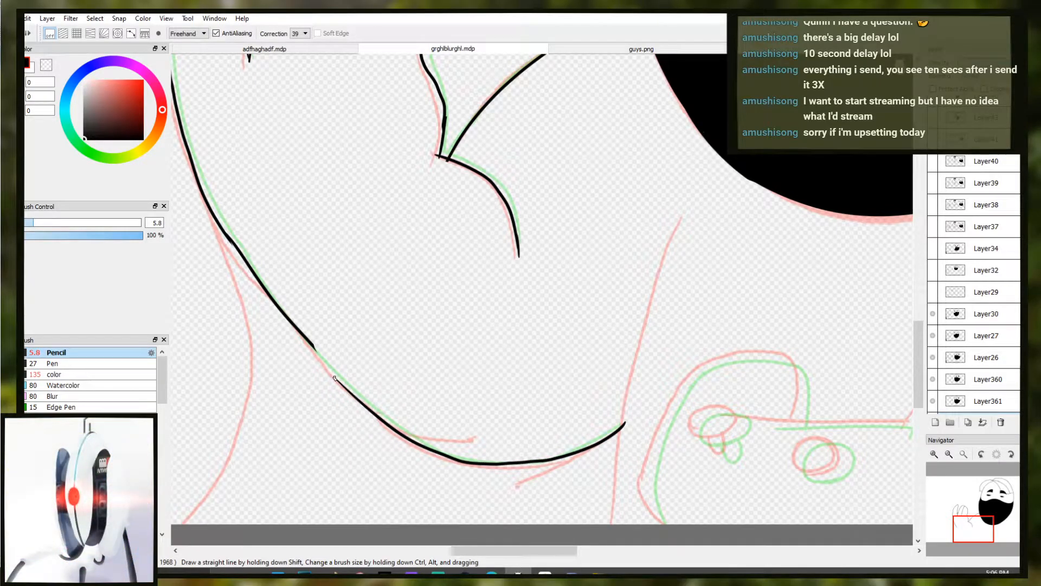
pyautogui.hotkey('ctrl', 'z')
pyautogui.moveTo(365, 409)
pyautogui.mouseDown()
pyautogui.moveTo(305, 342)
pyautogui.moveTo(330, 372)
pyautogui.mouseUp()
pyautogui.hotkey('ctrl', 'z')
pyautogui.hotkey('ctrl', 'z')
pyautogui.hotkey('ctrl', 'z')
pyautogui.moveTo(301, 335)
pyautogui.mouseDown()
pyautogui.moveTo(367, 400)
pyautogui.moveTo(383, 377)
pyautogui.moveTo(371, 340)
pyautogui.moveTo(380, 328)
pyautogui.moveTo(431, 350)
pyautogui.mouseUp()
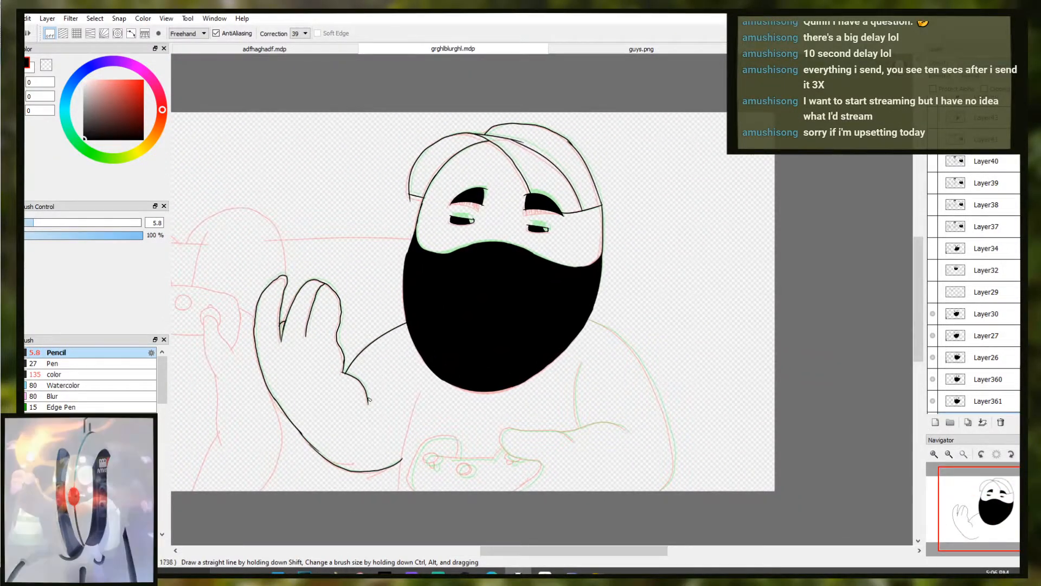
# Draw the controller's left outer edge from the canvas's bottom border up to the start of its top curve
pyautogui.moveTo(631, 411); pyautogui.dragTo(594, 463)
pyautogui.moveTo(567, 423); pyautogui.dragTo(668, 275)
pyautogui.moveTo(480, 294); pyautogui.dragTo(582, 300)
pyautogui.moveTo(435, 408)
pyautogui.mouseDown()
pyautogui.moveTo(350, 488)
pyautogui.moveTo(353, 382)
pyautogui.mouseUp()
pyautogui.hotkey('ctrl', 'z')
pyautogui.hotkey('ctrl', 'z')
pyautogui.moveTo(381, 511)
pyautogui.mouseDown()
pyautogui.moveTo(346, 464)
pyautogui.moveTo(353, 383)
pyautogui.moveTo(403, 280)
pyautogui.moveTo(463, 218)
pyautogui.moveTo(587, 214)
pyautogui.moveTo(484, 201)
pyautogui.moveTo(457, 226)
pyautogui.moveTo(478, 222)
pyautogui.mouseUp()
pyautogui.press('e')
pyautogui.press('b')
pyautogui.hotkey('ctrl', 'z')
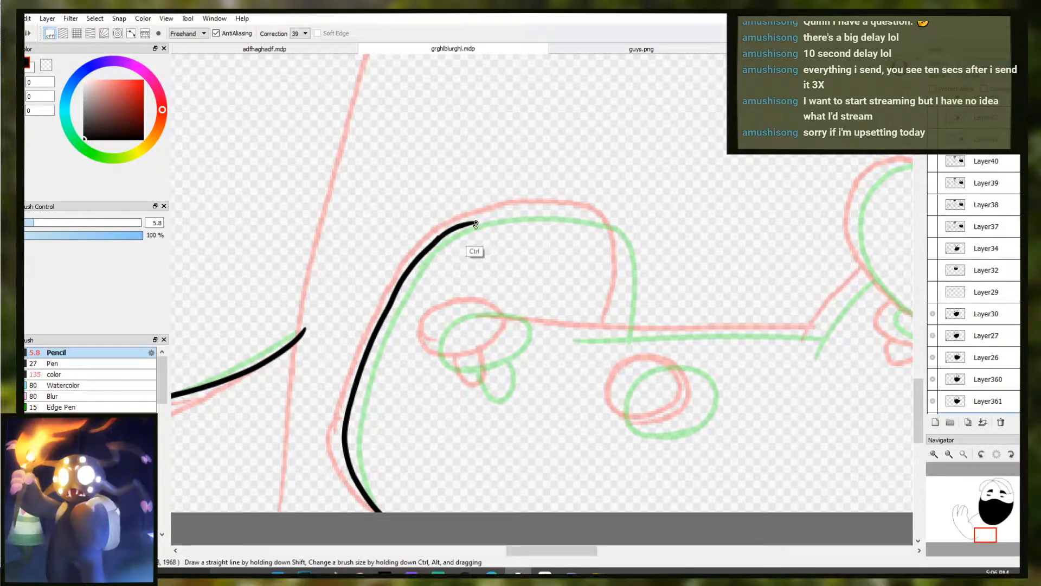
pyautogui.hotkey('ctrl', 'z')
pyautogui.moveTo(429, 245)
pyautogui.mouseDown()
pyautogui.moveTo(460, 222)
pyautogui.moveTo(437, 238)
pyautogui.moveTo(516, 213)
pyautogui.mouseUp()
pyautogui.hotkey('ctrl', 'z')
pyautogui.hotkey('ctrl', 'z')
pyautogui.hotkey('ctrl', 'z')
pyautogui.hotkey('ctrl', 'z')
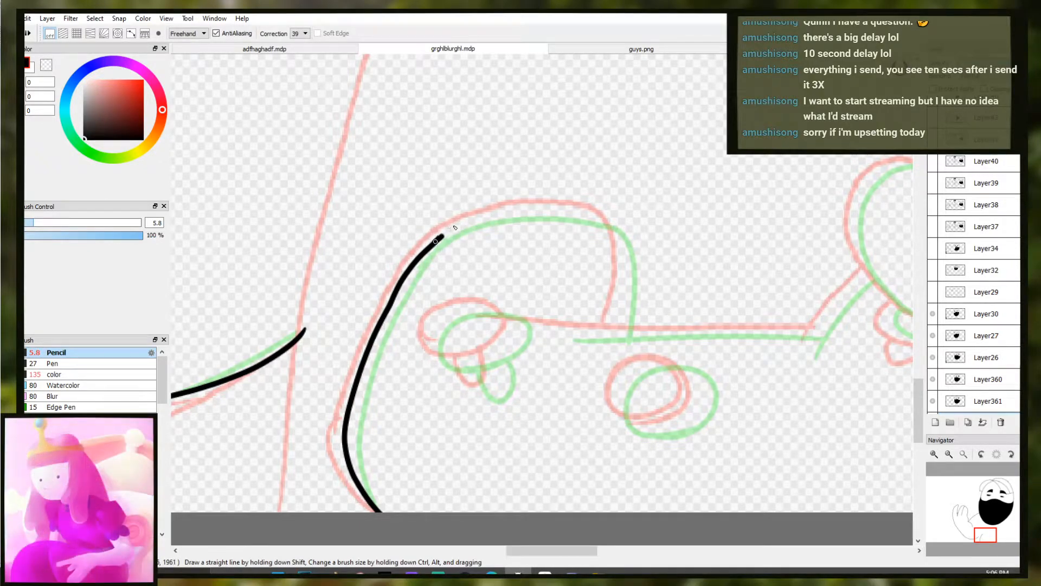
# Draw the top curve of the controller's left grip and its short side line down to the middle edge
pyautogui.moveTo(436, 241); pyautogui.dragTo(530, 210)
pyautogui.moveTo(605, 216); pyautogui.dragTo(627, 233)
pyautogui.moveTo(626, 233); pyautogui.dragTo(629, 320)
pyautogui.hotkey('ctrl', 'z')
pyautogui.hotkey('ctrl', 'z')
pyautogui.moveTo(624, 235)
pyautogui.mouseDown()
pyautogui.moveTo(615, 336)
pyautogui.moveTo(401, 371)
pyautogui.moveTo(328, 314)
pyautogui.mouseUp()
pyautogui.hotkey('ctrl', 'z')
pyautogui.hotkey('ctrl', 'z')
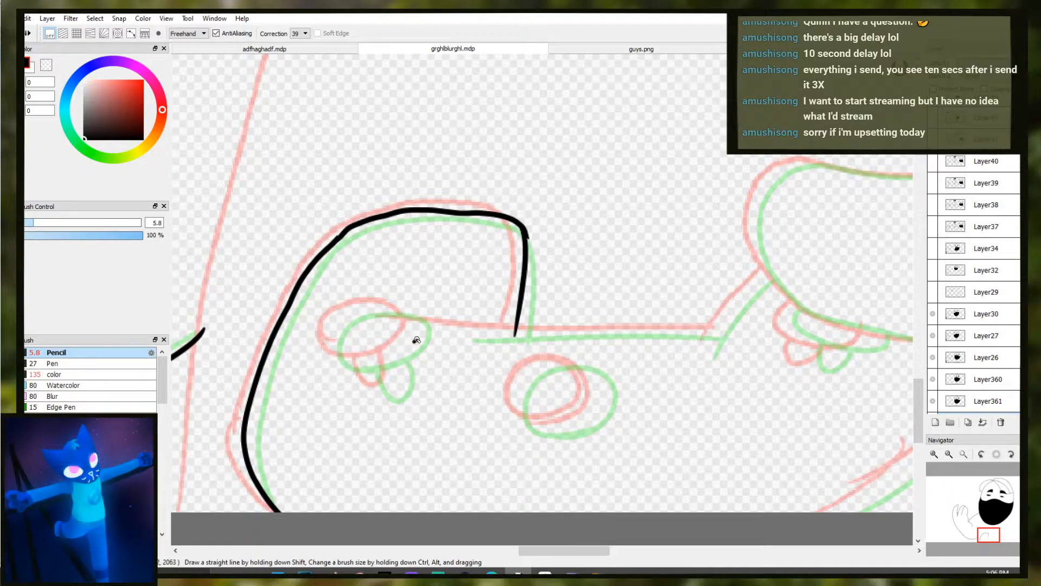
# Draw the controller's left thumbstick as a flat oval with a small rounded stem below it
pyautogui.moveTo(413, 337)
pyautogui.mouseDown()
pyautogui.moveTo(380, 359)
pyautogui.moveTo(341, 317)
pyautogui.mouseUp()
pyautogui.moveTo(409, 310)
pyautogui.mouseDown()
pyautogui.moveTo(414, 337)
pyautogui.moveTo(386, 415)
pyautogui.mouseUp()
pyautogui.hotkey('ctrl', 'z')
pyautogui.moveTo(369, 358)
pyautogui.mouseDown()
pyautogui.moveTo(385, 418)
pyautogui.moveTo(395, 386)
pyautogui.mouseUp()
pyautogui.hotkey('ctrl', 'z')
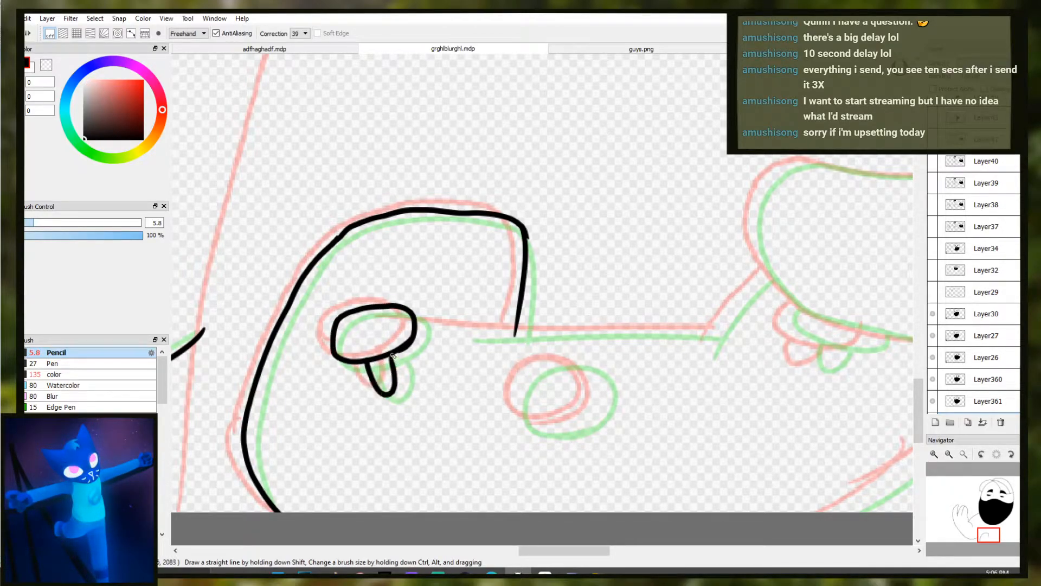
pyautogui.scroll(-3, 420, 323)
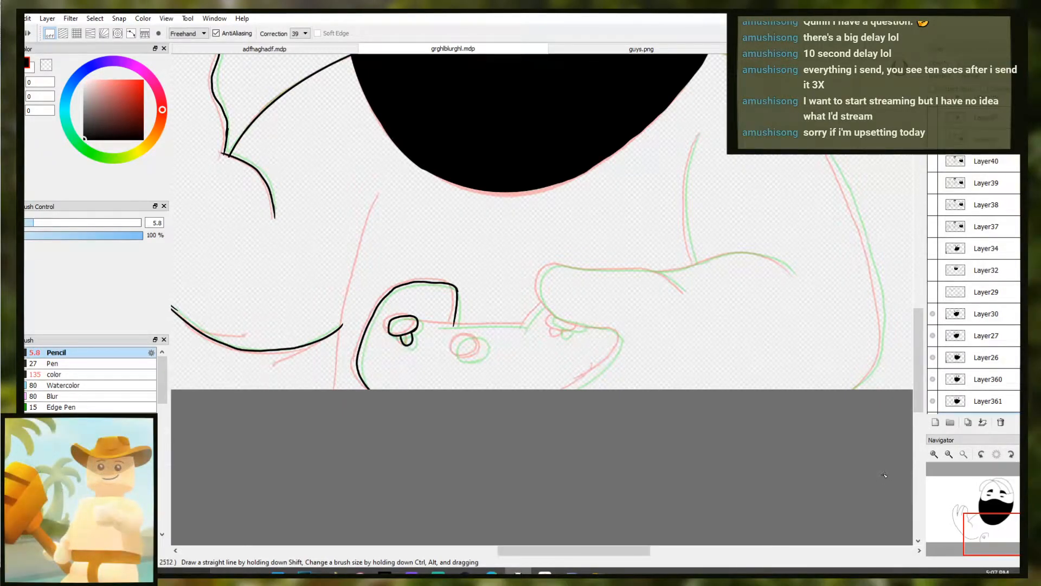
# Draw the round button in the middle of the controller between the red and green guide circles, redoing it until clean
pyautogui.scroll(4, 477, 344)
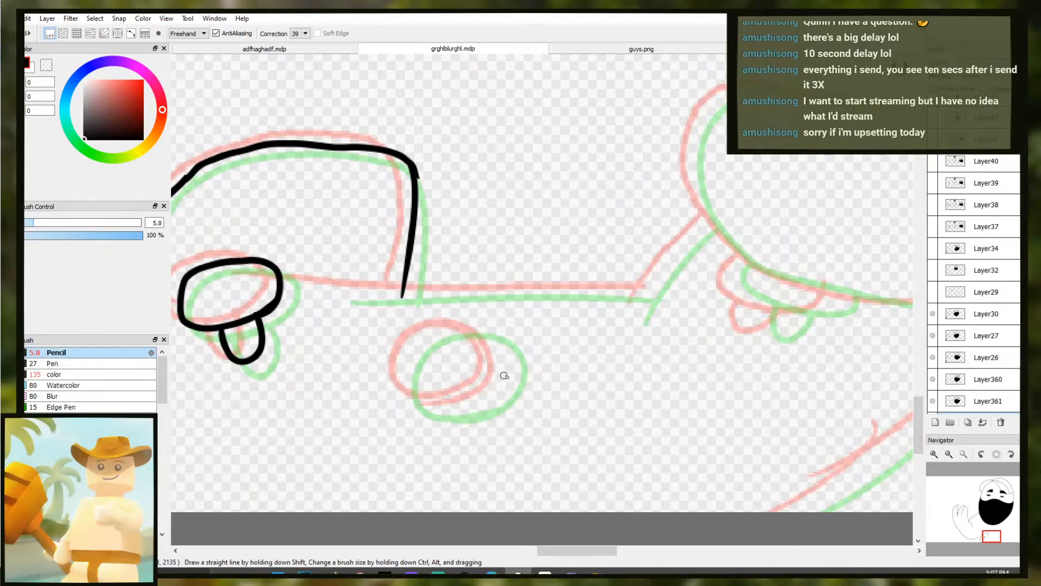
pyautogui.moveTo(506, 386); pyautogui.dragTo(435, 414)
pyautogui.hotkey('ctrl', 'z')
pyautogui.moveTo(506, 384)
pyautogui.mouseDown()
pyautogui.moveTo(458, 414)
pyautogui.moveTo(409, 403)
pyautogui.mouseUp()
pyautogui.hotkey('ctrl', 'z')
pyautogui.hotkey('ctrl', 'z')
pyautogui.moveTo(486, 353)
pyautogui.mouseDown()
pyautogui.moveTo(503, 394)
pyautogui.moveTo(506, 381)
pyautogui.moveTo(461, 411)
pyautogui.mouseUp()
pyautogui.hotkey('ctrl', 'z')
pyautogui.hotkey('ctrl', 'z')
pyautogui.hotkey('ctrl', 'z')
pyautogui.hotkey('ctrl', 'z')
pyautogui.hotkey('ctrl', 'z')
pyautogui.moveTo(508, 366)
pyautogui.mouseDown()
pyautogui.moveTo(455, 326)
pyautogui.moveTo(508, 380)
pyautogui.moveTo(485, 401)
pyautogui.moveTo(508, 348)
pyautogui.moveTo(511, 386)
pyautogui.moveTo(445, 412)
pyautogui.moveTo(507, 374)
pyautogui.moveTo(495, 398)
pyautogui.moveTo(423, 347)
pyautogui.moveTo(456, 325)
pyautogui.moveTo(488, 326)
pyautogui.moveTo(405, 382)
pyautogui.mouseUp()
pyautogui.hotkey('ctrl', 'z')
pyautogui.hotkey('ctrl', 'z')
pyautogui.hotkey('ctrl', 'z')
pyautogui.hotkey('ctrl', 'z')
pyautogui.hotkey('ctrl', 'z')
pyautogui.hotkey('ctrl', 'z')
pyautogui.hotkey('ctrl', 'z')
pyautogui.hotkey('ctrl', 'z')
pyautogui.hotkey('ctrl', 'z')
pyautogui.moveTo(491, 325)
pyautogui.mouseDown()
pyautogui.moveTo(425, 339)
pyautogui.moveTo(404, 374)
pyautogui.moveTo(501, 357)
pyautogui.moveTo(504, 347)
pyautogui.moveTo(505, 364)
pyautogui.moveTo(482, 364)
pyautogui.mouseUp()
pyautogui.hotkey('ctrl', 'z')
pyautogui.hotkey('ctrl', 'z')
pyautogui.press('b')
# Draw the controller's long horizontal middle edge and the short slanted line joining it to the gripping hand
pyautogui.moveTo(527, 323)
pyautogui.mouseDown()
pyautogui.moveTo(515, 281)
pyautogui.moveTo(529, 259)
pyautogui.mouseUp()
pyautogui.moveTo(529, 259); pyautogui.dragTo(452, 325)
pyautogui.hotkey('ctrl', 'z')
pyautogui.moveTo(339, 374); pyautogui.dragTo(431, 375)
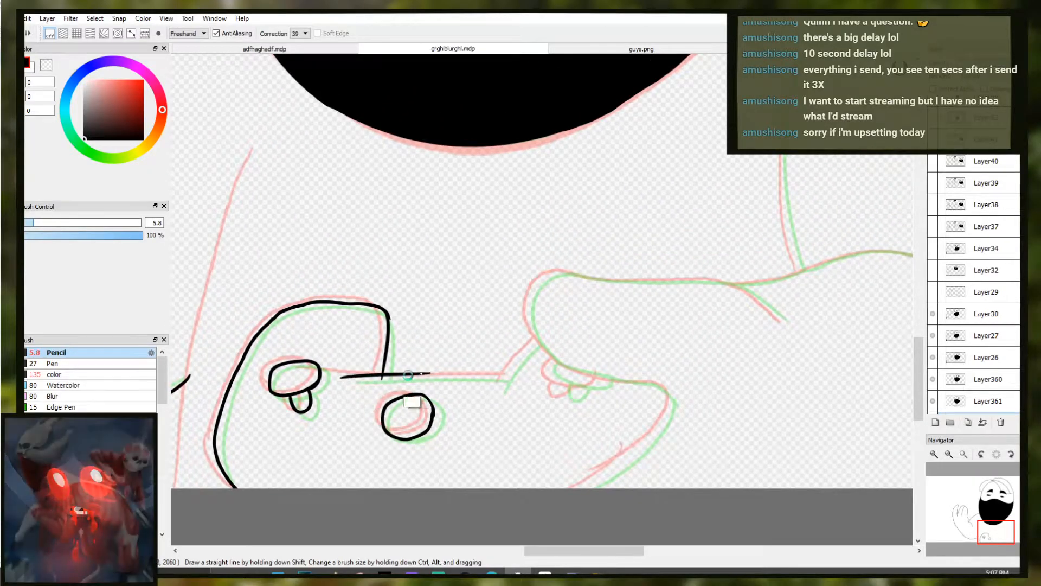
pyautogui.hotkey('ctrl', 'z')
pyautogui.hotkey('ctrl', 'z')
pyautogui.moveTo(347, 378); pyautogui.dragTo(478, 374)
pyautogui.hotkey('ctrl', 'z')
pyautogui.hotkey('ctrl', 'z')
pyautogui.hotkey('ctrl', 'z')
pyautogui.hotkey('ctrl', 'z')
pyautogui.moveTo(345, 382); pyautogui.dragTo(484, 374)
pyautogui.hotkey('ctrl', 'z')
pyautogui.hotkey('ctrl', 'z')
pyautogui.moveTo(401, 376)
pyautogui.mouseDown()
pyautogui.moveTo(481, 375)
pyautogui.moveTo(503, 385)
pyautogui.mouseUp()
pyautogui.hotkey('ctrl', 'z')
pyautogui.moveTo(538, 338); pyautogui.dragTo(497, 397)
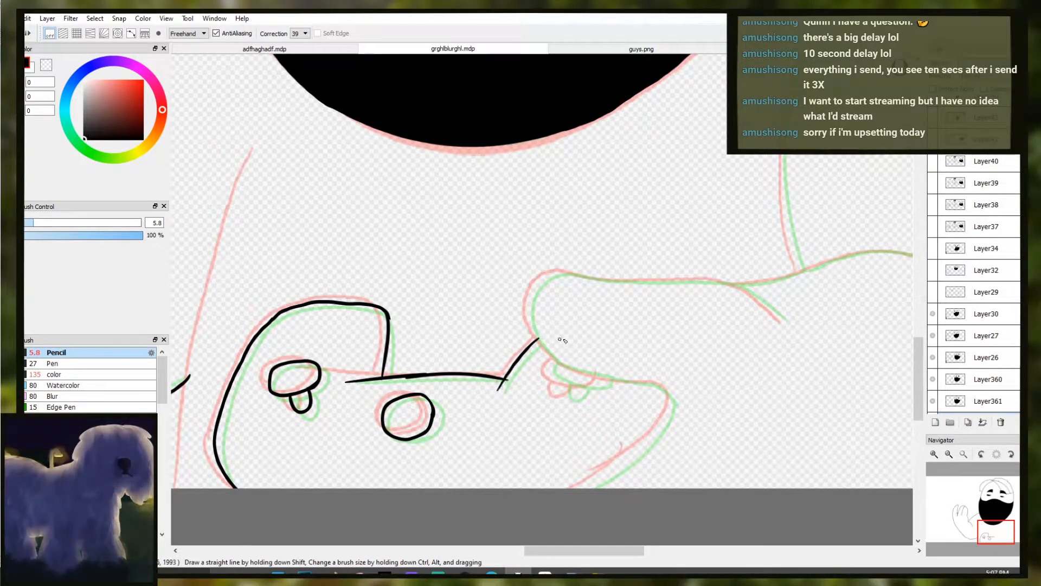
# Draw the controller's right thumbstick under the gripping hand as a half oval with a small rounded stem
pyautogui.hscroll(5, 554, 340)
pyautogui.scroll(-2, 554, 339)
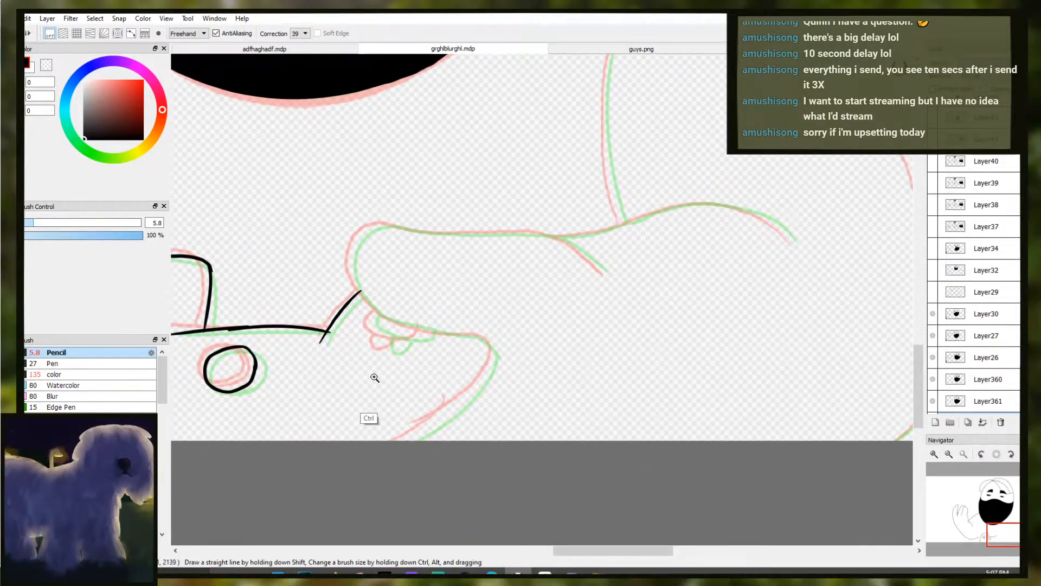
pyautogui.scroll(2, 375, 378)
pyautogui.hotkey('ctrl', 'z')
pyautogui.moveTo(381, 265)
pyautogui.mouseDown()
pyautogui.moveTo(391, 301)
pyautogui.moveTo(377, 295)
pyautogui.moveTo(443, 311)
pyautogui.mouseUp()
pyautogui.hotkey('ctrl', 'z')
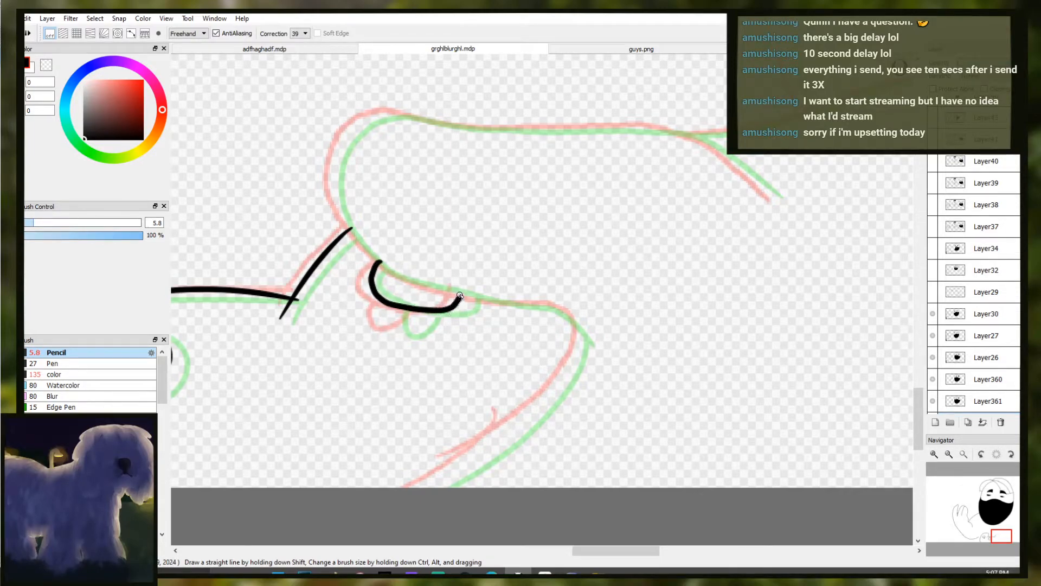
pyautogui.press('ctrl')
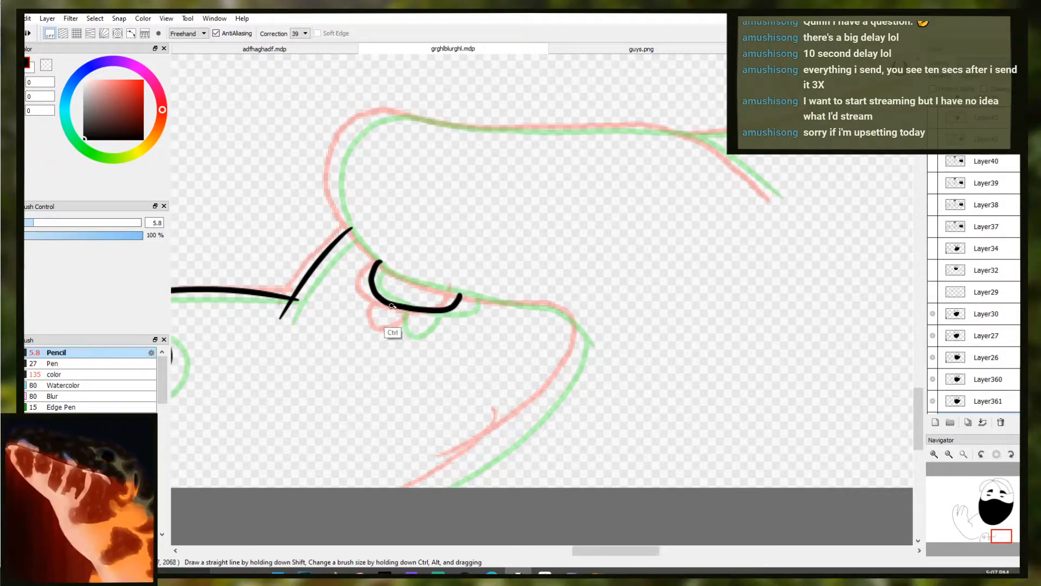
pyautogui.moveTo(428, 341); pyautogui.dragTo(590, 309)
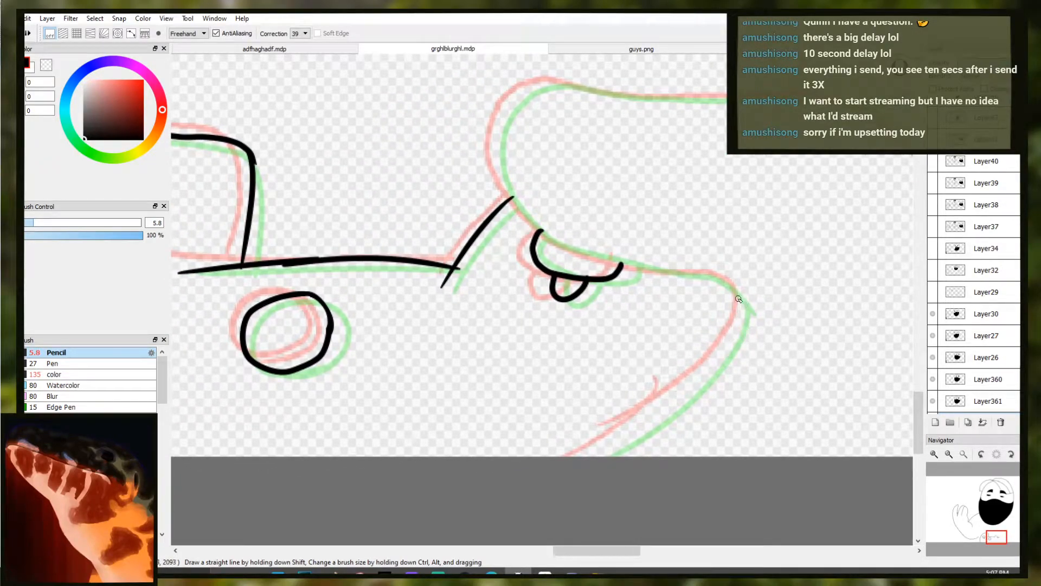
# Draw the controller's right outer edge curving from its corner down to the canvas's bottom border, redoing it as needed
pyautogui.moveTo(728, 344); pyautogui.dragTo(578, 457)
pyautogui.hotkey('ctrl', 'z')
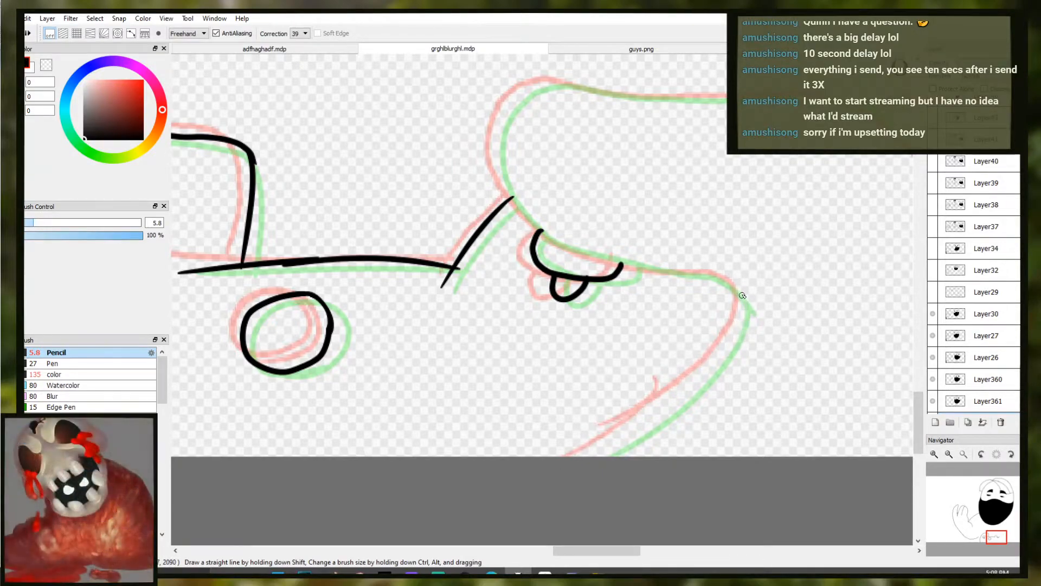
pyautogui.moveTo(658, 421); pyautogui.dragTo(593, 450)
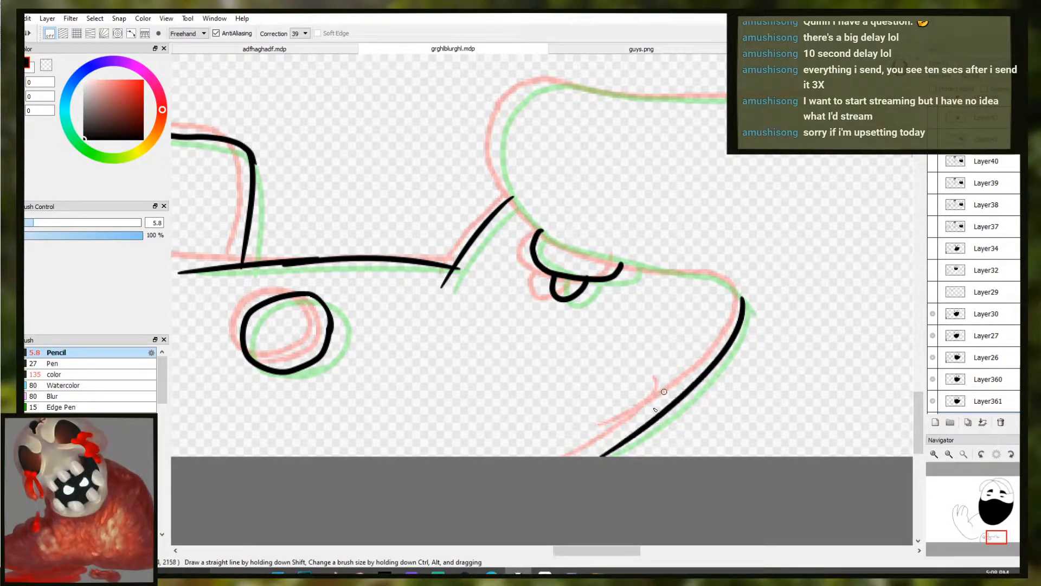
pyautogui.hotkey('ctrl', 'z')
pyautogui.hotkey('ctrl', 'y')
pyautogui.hotkey('ctrl', 'z')
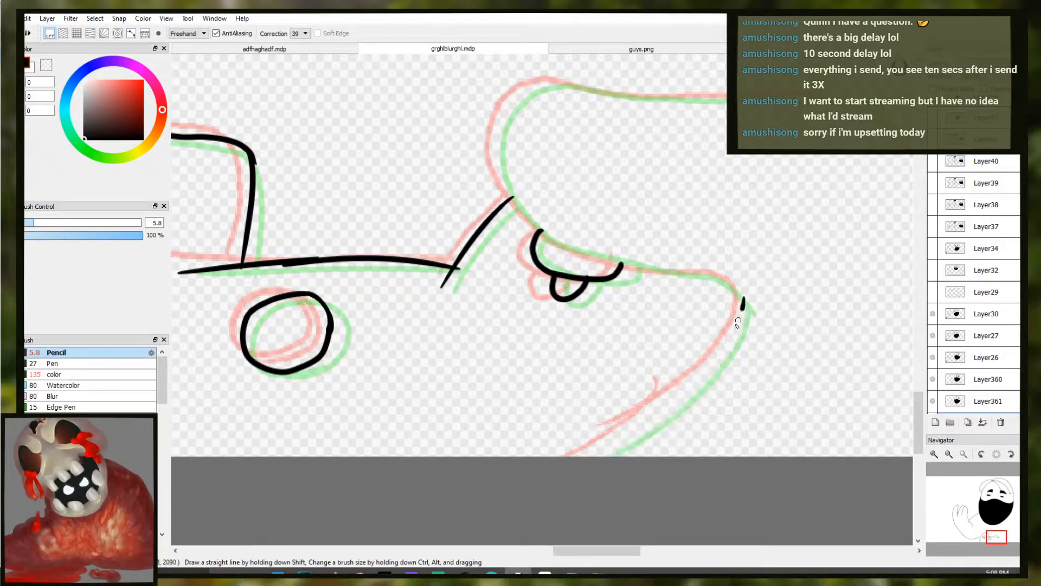
pyautogui.hotkey('ctrl', 'y')
pyautogui.hotkey('ctrl', 'z')
pyautogui.hotkey('ctrl', 'z')
pyautogui.moveTo(742, 294); pyautogui.dragTo(736, 338)
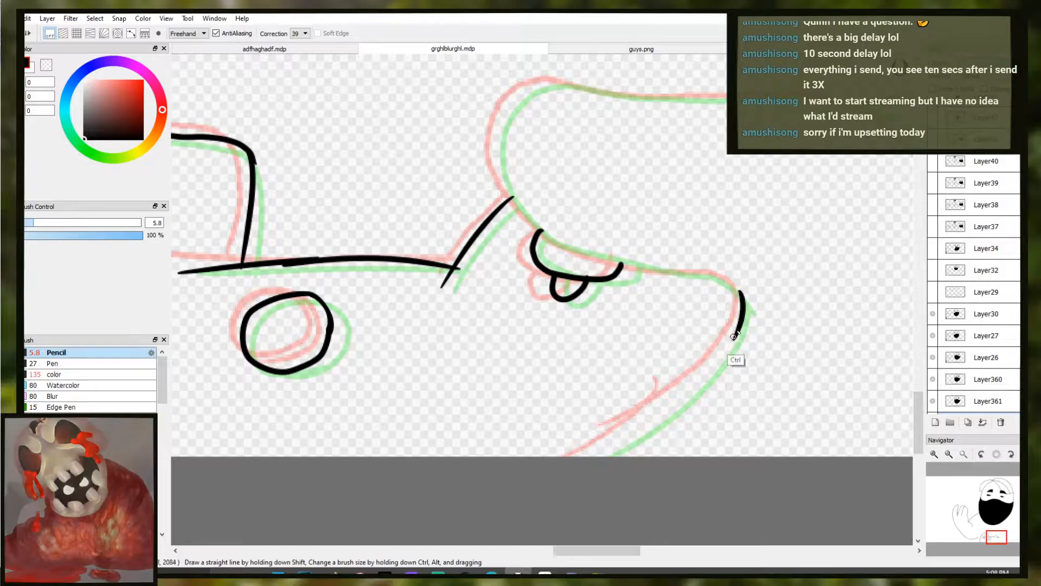
pyautogui.hotkey('ctrl', 'z')
pyautogui.hotkey('ctrl', 'z')
pyautogui.moveTo(744, 302)
pyautogui.mouseDown()
pyautogui.moveTo(699, 380)
pyautogui.moveTo(729, 347)
pyautogui.mouseUp()
pyautogui.hotkey('ctrl', 'z')
pyautogui.moveTo(740, 297); pyautogui.dragTo(535, 494)
pyautogui.scroll(-3, 662, 367)
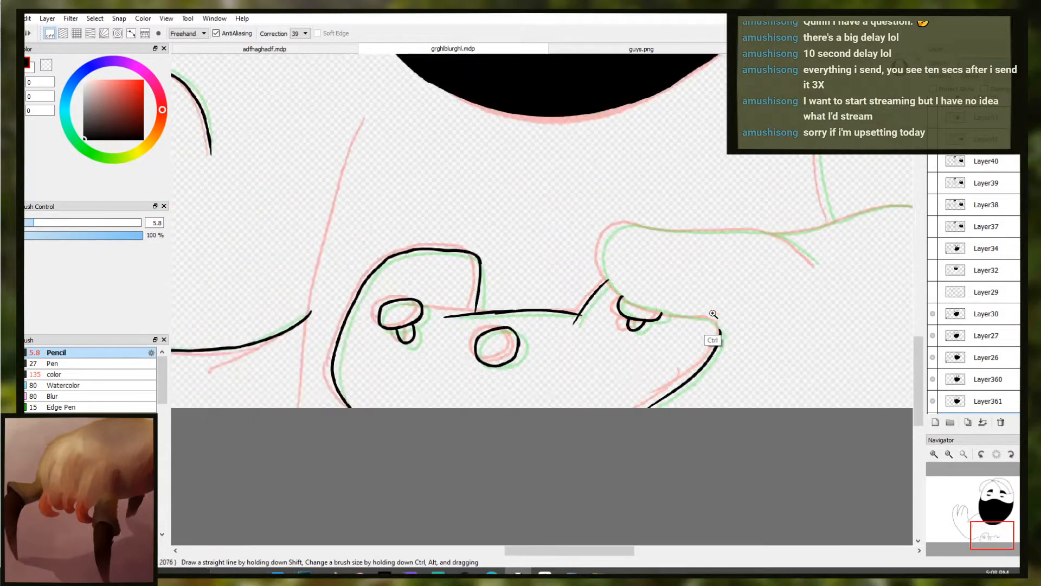
# Draw the gripping hand's upper contour from the wrist crease along the top and around the rounded tip to the thumbstick
pyautogui.scroll(1, 672, 323)
pyautogui.scroll(3, 546, 487)
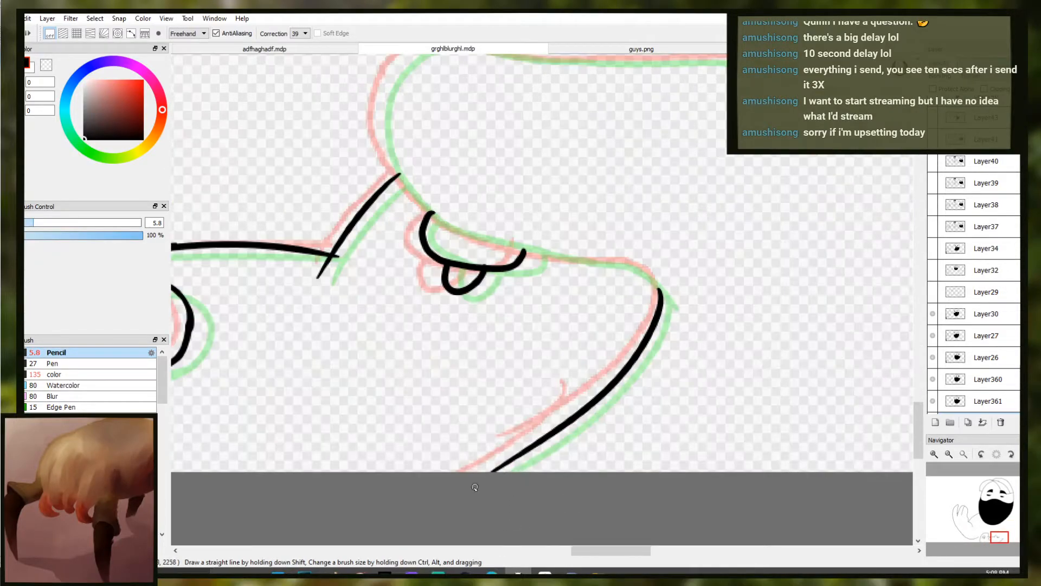
pyautogui.moveTo(634, 213); pyautogui.dragTo(569, 323)
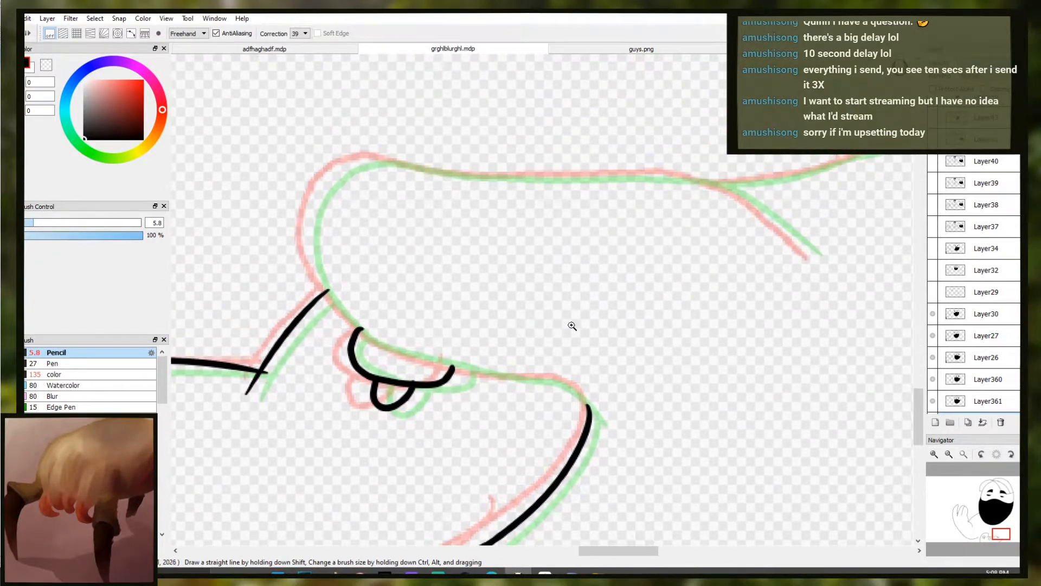
pyautogui.moveTo(819, 260); pyautogui.dragTo(772, 218)
pyautogui.hotkey('ctrl', 'z')
pyautogui.moveTo(817, 264)
pyautogui.mouseDown()
pyautogui.moveTo(765, 213)
pyautogui.moveTo(780, 225)
pyautogui.mouseUp()
pyautogui.hotkey('ctrl', 'z')
pyautogui.hotkey('ctrl', 'z')
pyautogui.hotkey('ctrl', 'z')
pyautogui.hotkey('ctrl', 'z')
pyautogui.moveTo(818, 264)
pyautogui.mouseDown()
pyautogui.moveTo(745, 195)
pyautogui.moveTo(698, 172)
pyautogui.mouseUp()
pyautogui.hotkey('ctrl', 'z')
pyautogui.moveTo(812, 257)
pyautogui.mouseDown()
pyautogui.moveTo(709, 184)
pyautogui.moveTo(375, 163)
pyautogui.moveTo(339, 174)
pyautogui.moveTo(307, 219)
pyautogui.moveTo(321, 286)
pyautogui.moveTo(367, 324)
pyautogui.mouseUp()
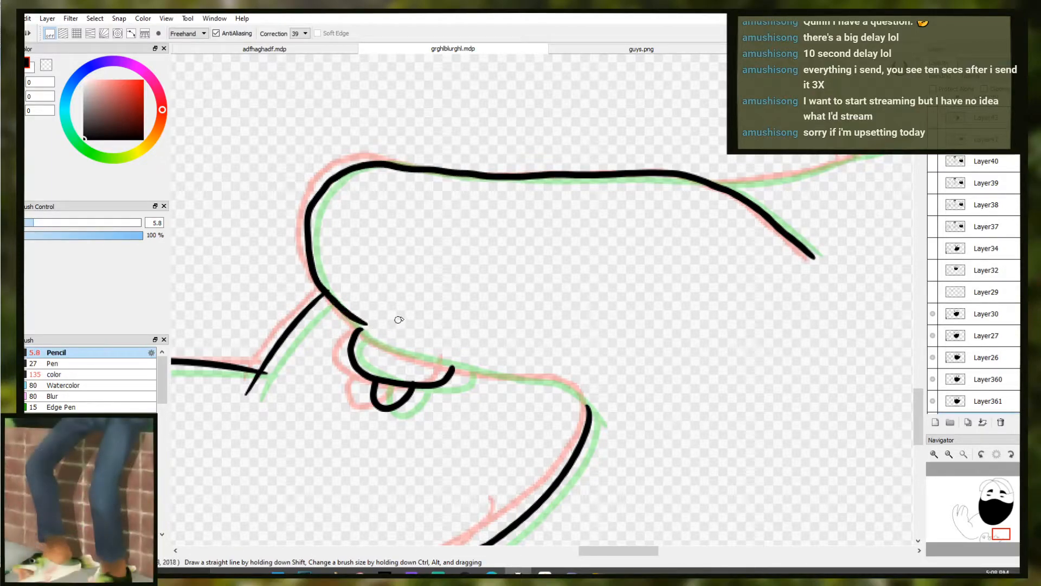
# Continue the gripping hand's lower edge over the right thumbstick to the controller's right corner
pyautogui.keyDown('alt'); pyautogui.click(384, 321); pyautogui.keyUp('alt')
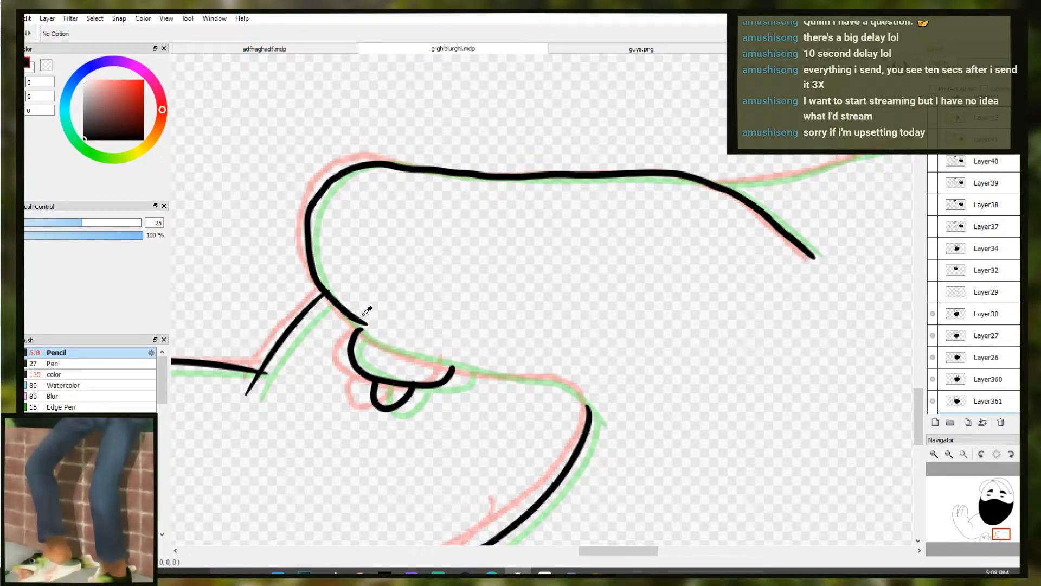
pyautogui.moveTo(386, 321); pyautogui.dragTo(340, 274)
pyautogui.moveTo(365, 325)
pyautogui.mouseDown()
pyautogui.moveTo(436, 368)
pyautogui.moveTo(502, 380)
pyautogui.mouseUp()
pyautogui.hotkey('ctrl', 'z')
pyautogui.moveTo(328, 293)
pyautogui.mouseDown()
pyautogui.moveTo(391, 349)
pyautogui.moveTo(573, 392)
pyautogui.moveTo(594, 434)
pyautogui.mouseUp()
pyautogui.scroll(-3, 592, 375)
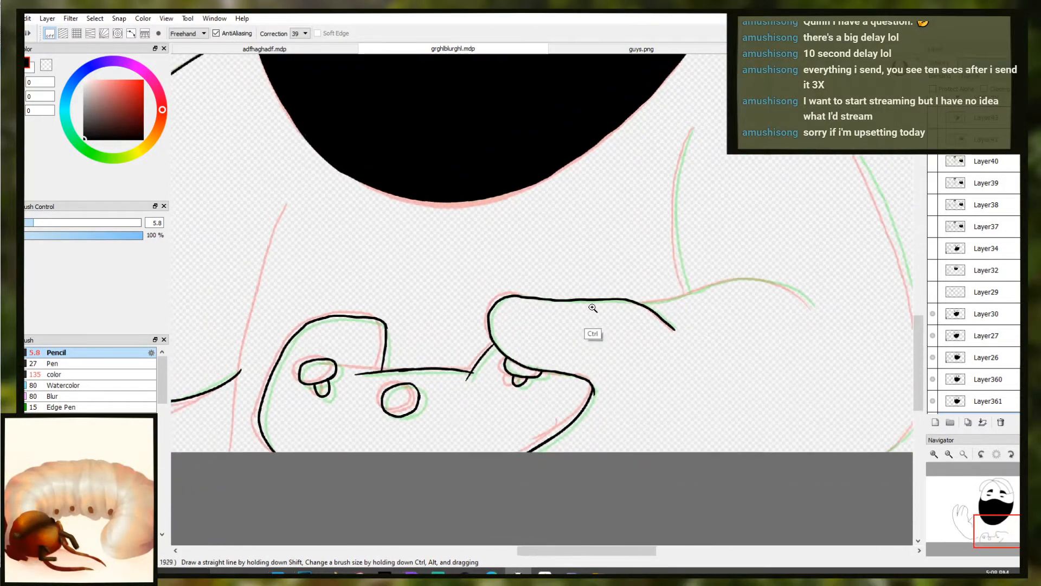
# Draw the right forearm's upper contour from the wrist crease over its hump and down to its outer end, redoing strokes as needed
pyautogui.scroll(5, 627, 340)
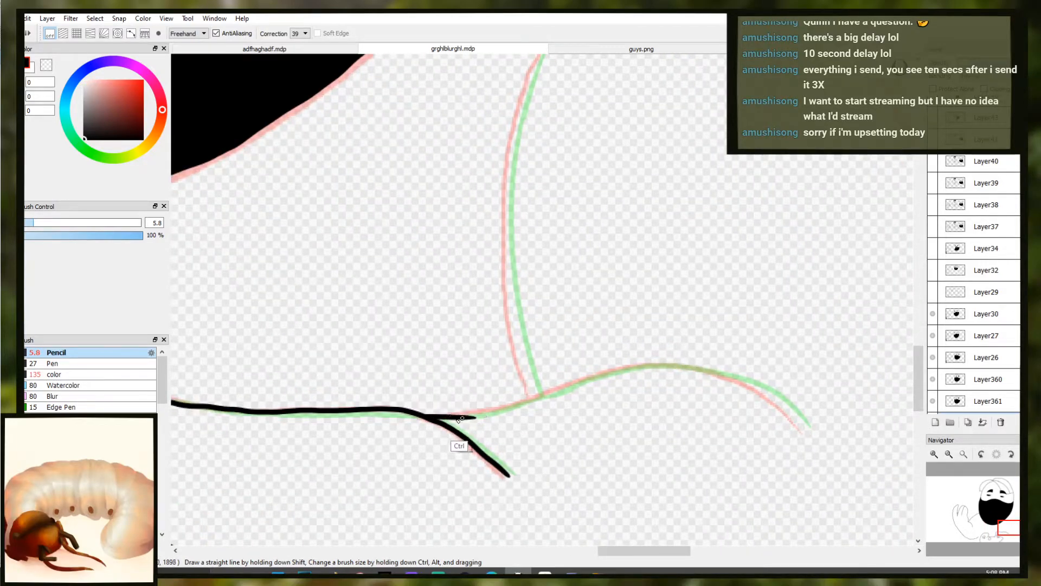
pyautogui.moveTo(427, 418)
pyautogui.mouseDown()
pyautogui.moveTo(513, 409)
pyautogui.moveTo(674, 366)
pyautogui.moveTo(790, 409)
pyautogui.moveTo(797, 432)
pyautogui.moveTo(797, 402)
pyautogui.moveTo(802, 418)
pyautogui.moveTo(731, 361)
pyautogui.moveTo(800, 422)
pyautogui.mouseUp()
pyautogui.press('e')
pyautogui.press('b')
pyautogui.hotkey('ctrl', 'z')
pyautogui.hotkey('ctrl', 'z')
pyautogui.hotkey('ctrl', 'z')
pyautogui.hotkey('ctrl', 'y')
pyautogui.hotkey('ctrl', 'z')
pyautogui.hotkey('ctrl', 'y')
pyautogui.hotkey('ctrl', 'z')
pyautogui.hotkey('ctrl', 'y')
pyautogui.hotkey('ctrl', 'z')
pyautogui.moveTo(740, 375); pyautogui.dragTo(812, 437)
pyautogui.hotkey('ctrl', 'z')
pyautogui.hotkey('ctrl', 'z')
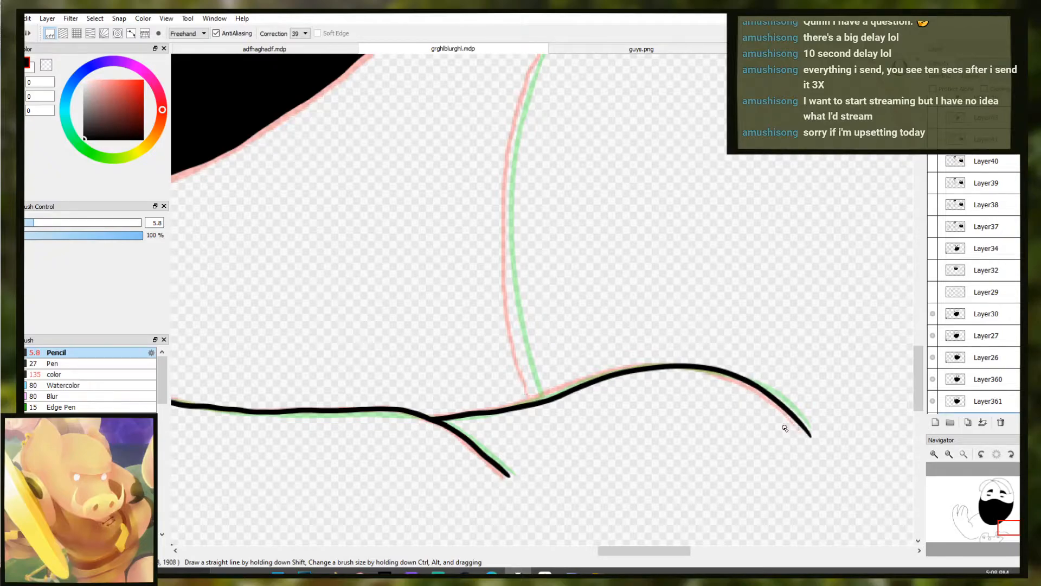
# Draw the upper part of the right arm's inner crease beside the mask, following the neighbouring frames' guide lines
pyautogui.scroll(-3, 690, 409)
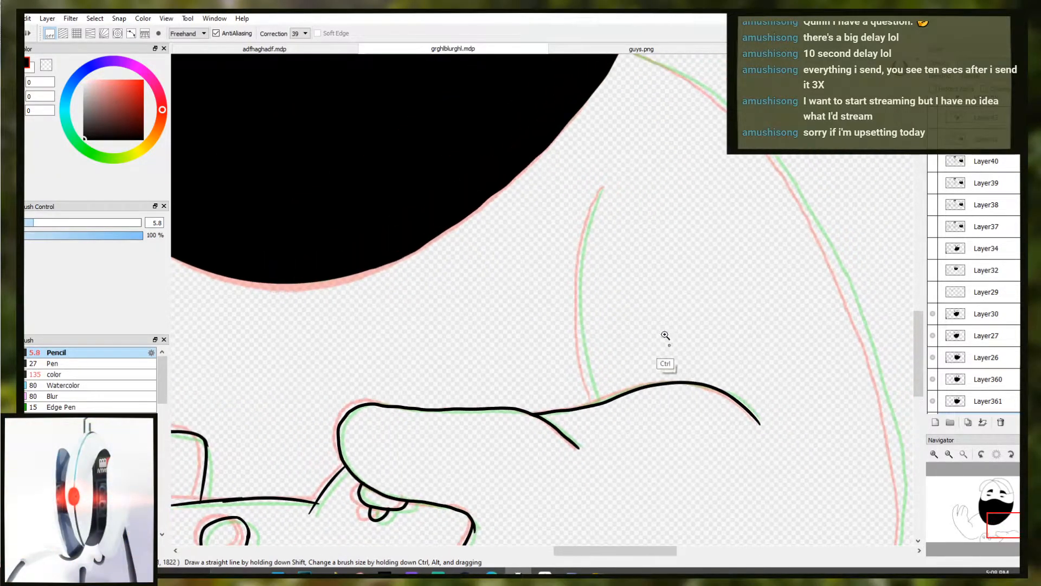
pyautogui.moveTo(617, 266); pyautogui.dragTo(591, 292)
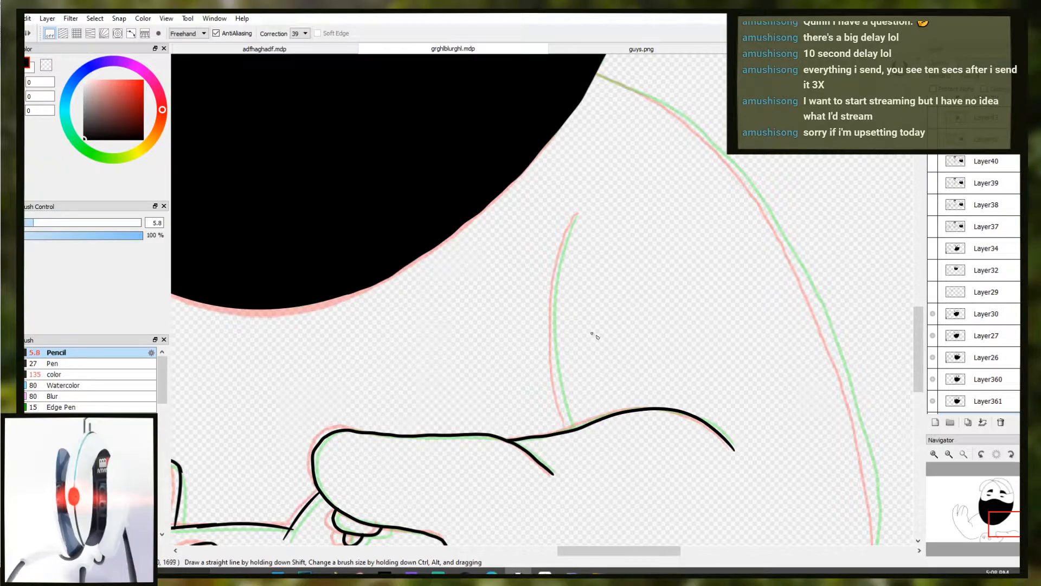
pyautogui.scroll(2, 591, 333)
pyautogui.moveTo(574, 196)
pyautogui.mouseDown()
pyautogui.moveTo(544, 296)
pyautogui.moveTo(549, 266)
pyautogui.moveTo(549, 284)
pyautogui.moveTo(538, 288)
pyautogui.moveTo(545, 323)
pyautogui.moveTo(544, 266)
pyautogui.moveTo(542, 350)
pyautogui.mouseUp()
pyautogui.hotkey('ctrl', 'z')
pyautogui.hotkey('ctrl', 'z')
pyautogui.hotkey('ctrl', 'z')
pyautogui.hotkey('ctrl', 'z')
pyautogui.hotkey('ctrl', 'z')
pyautogui.hotkey('ctrl', 'z')
pyautogui.hotkey('ctrl', 'z')
pyautogui.hotkey('ctrl', 'z')
pyautogui.hotkey('ctrl', 'z')
pyautogui.hotkey('ctrl', 'z')
# Extend the right arm's inner crease down to the forearm contour and tidy where they meet
pyautogui.moveTo(542, 304)
pyautogui.mouseDown()
pyautogui.moveTo(553, 426)
pyautogui.moveTo(570, 479)
pyautogui.mouseUp()
pyautogui.hotkey('ctrl', 'z')
pyautogui.hotkey('ctrl', 'z')
pyautogui.hotkey('ctrl', 'z')
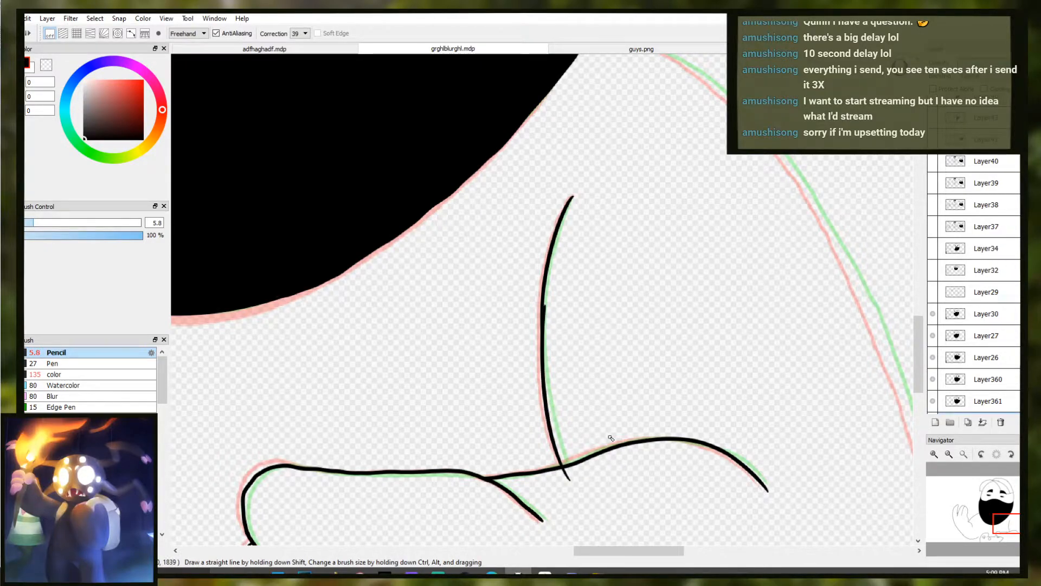
pyautogui.keyDown('ctrl'); pyautogui.keyDown('alt'); pyautogui.moveTo(582, 496); pyautogui.dragTo(576, 481); pyautogui.keyUp('alt'); pyautogui.keyUp('ctrl')
# Try to draw the right shoulder and outer arm outline from the mask's edge down to the canvas's bottom border
pyautogui.keyDown('ctrl'); pyautogui.scroll(-2, 565, 411); pyautogui.keyUp('ctrl')
pyautogui.keyDown('ctrl'); pyautogui.scroll(-1, 565, 411); pyautogui.keyUp('ctrl')
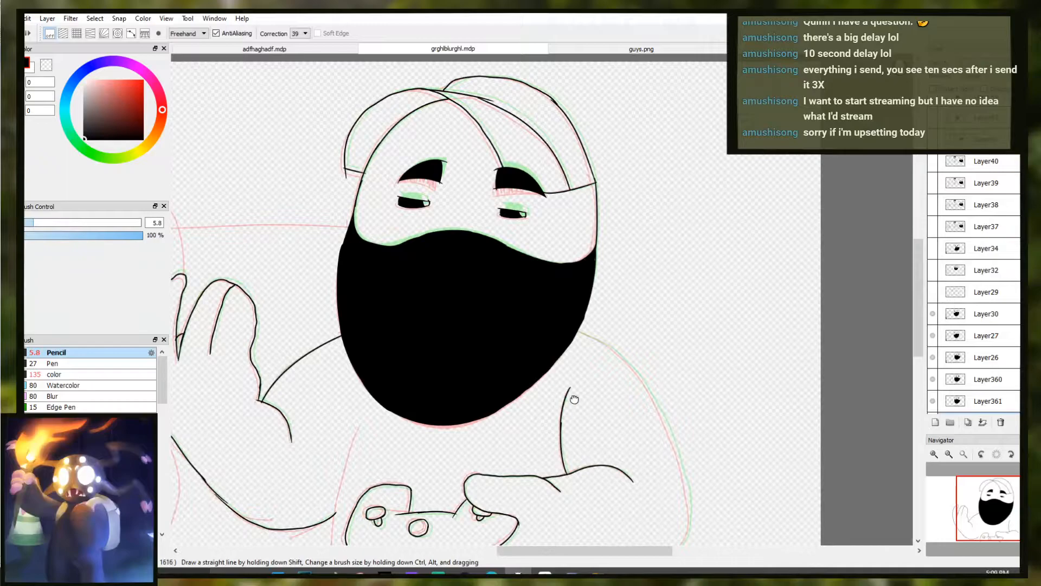
pyautogui.keyDown('ctrl'); pyautogui.scroll(3, 629, 373); pyautogui.keyUp('ctrl')
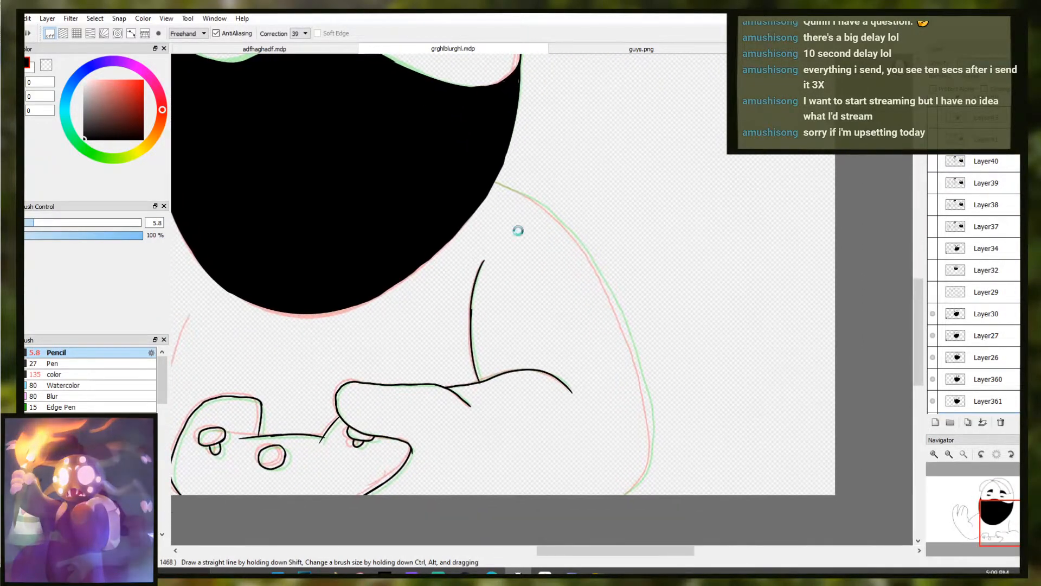
pyautogui.moveTo(479, 173); pyautogui.dragTo(531, 201)
pyautogui.scroll(2, 566, 251)
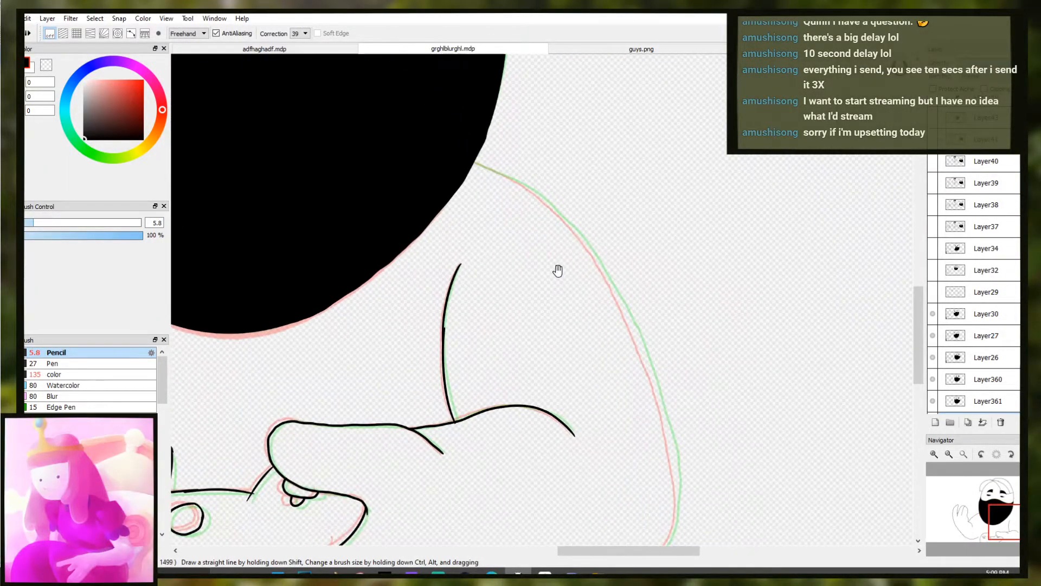
pyautogui.moveTo(468, 108); pyautogui.dragTo(520, 132)
pyautogui.moveTo(470, 108); pyautogui.dragTo(575, 176)
pyautogui.hotkey('ctrl', 'z')
pyautogui.hotkey('ctrl', 'z')
pyautogui.hotkey('ctrl', 'z')
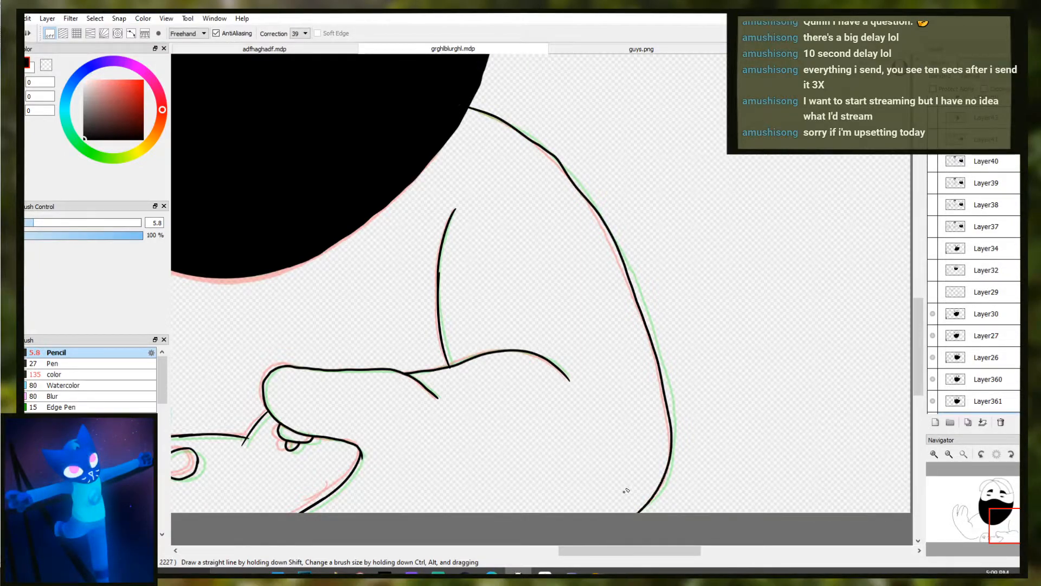
pyautogui.hotkey('ctrl', 'z')
# Redraw the right shoulder's upper curve from the mask's edge to the start of the outer arm
pyautogui.moveTo(458, 103); pyautogui.dragTo(520, 132)
pyautogui.hotkey('ctrl', 'z')
pyautogui.hotkey('ctrl', 'z')
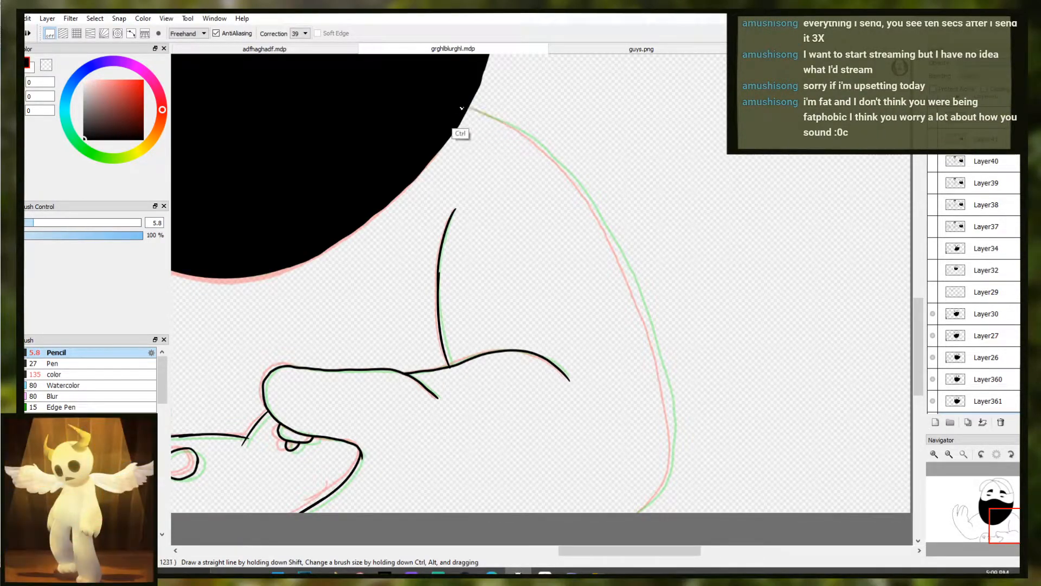
pyautogui.moveTo(612, 232); pyautogui.dragTo(619, 230)
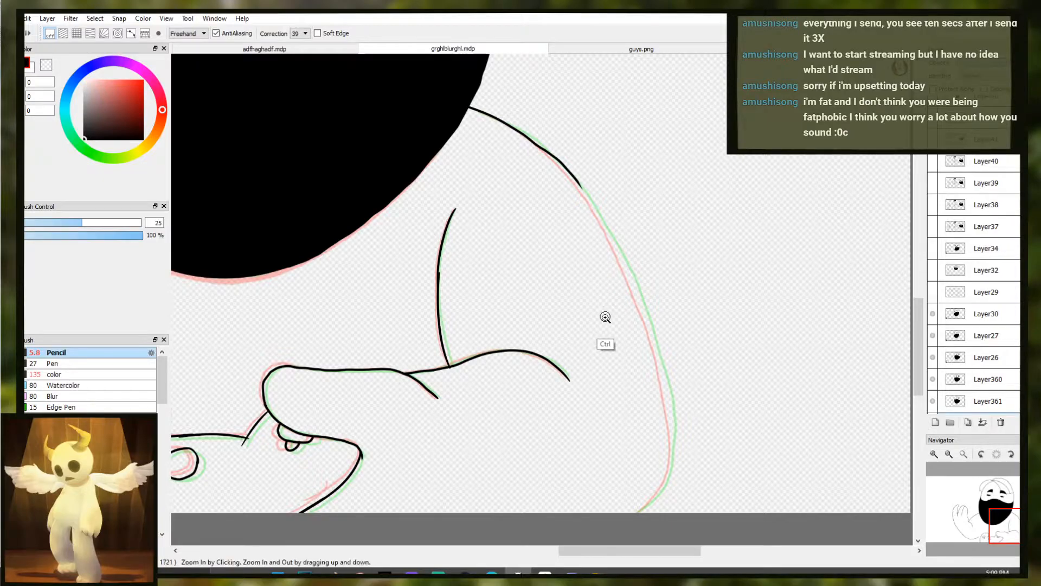
# Erase the lower end of the right shoulder line to shorten it and return to the drawing brush
pyautogui.scroll(-2, 605, 309)
pyautogui.moveTo(604, 303)
pyautogui.mouseDown()
pyautogui.moveTo(623, 307)
pyautogui.moveTo(630, 334)
pyautogui.mouseUp()
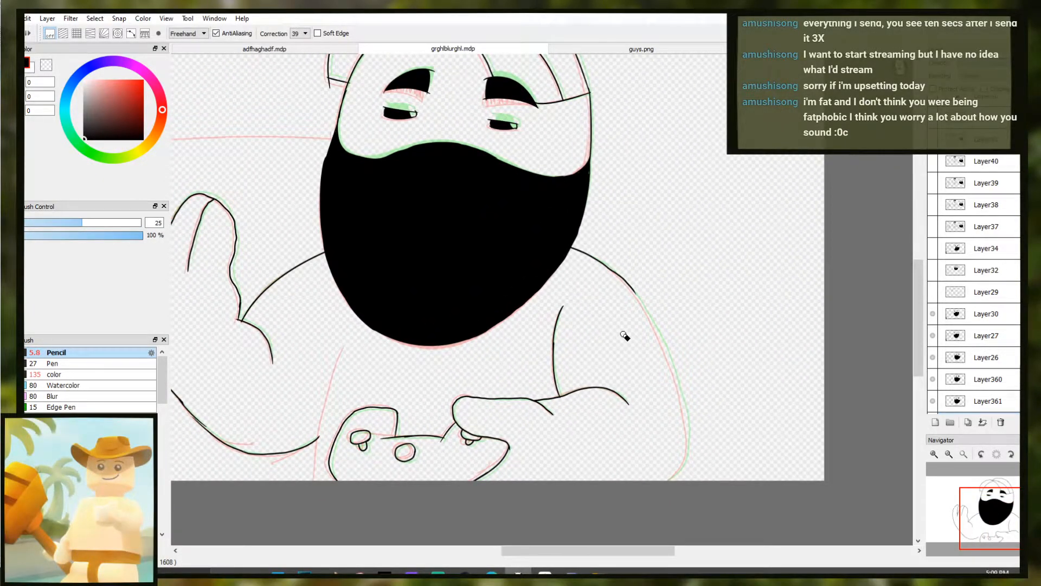
pyautogui.scroll(3, 655, 300)
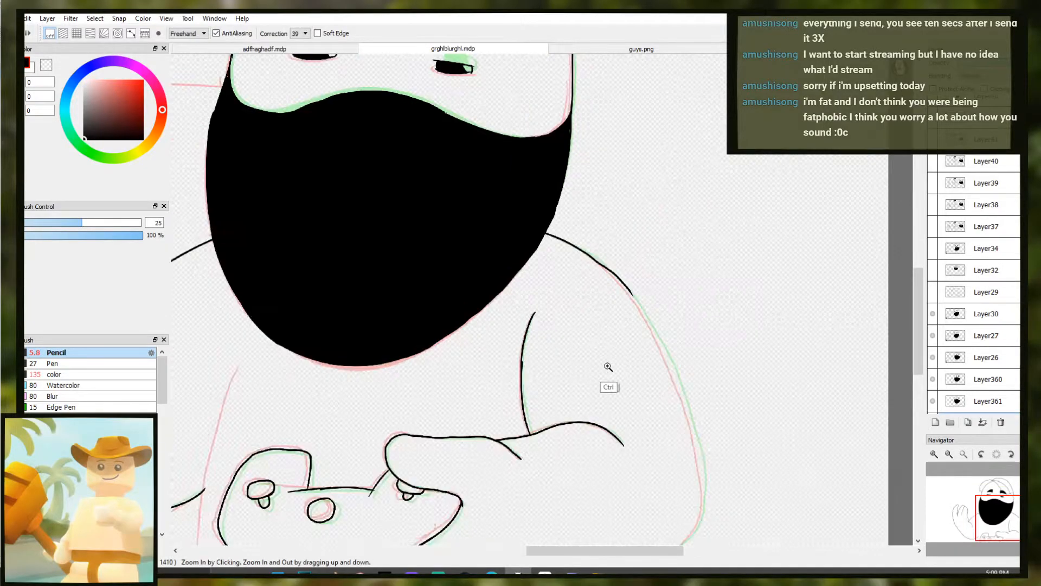
pyautogui.moveTo(622, 309)
pyautogui.mouseDown()
pyautogui.moveTo(608, 277)
pyautogui.moveTo(543, 243)
pyautogui.mouseUp()
pyautogui.press('b')
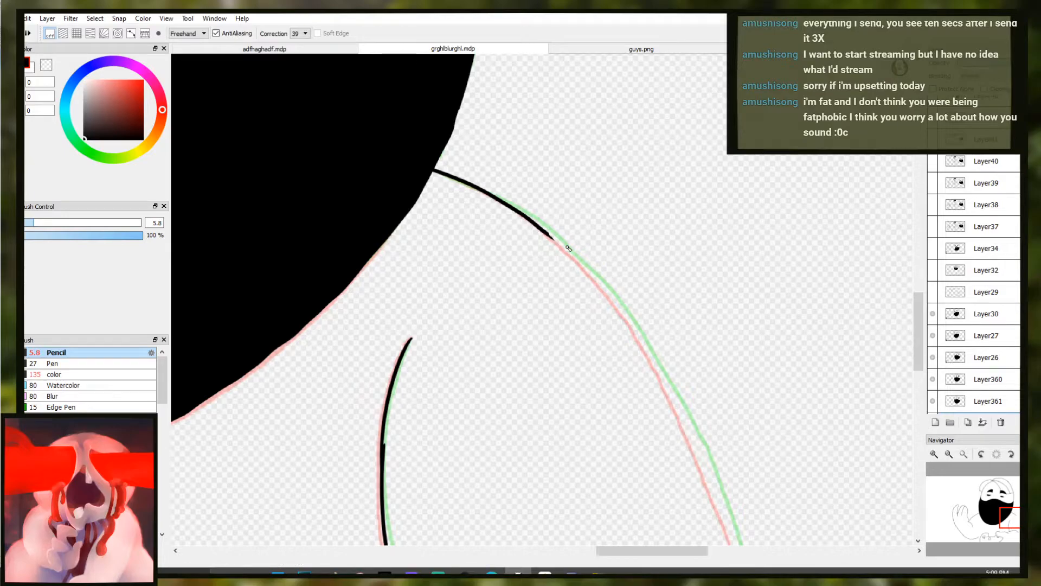
pyautogui.moveTo(545, 232)
pyautogui.mouseDown()
pyautogui.moveTo(588, 278)
pyautogui.moveTo(584, 266)
pyautogui.mouseUp()
pyautogui.hotkey('ctrl', 'z')
pyautogui.hotkey('ctrl', 'z')
pyautogui.hotkey('ctrl', 'z')
pyautogui.hotkey('ctrl', 'z')
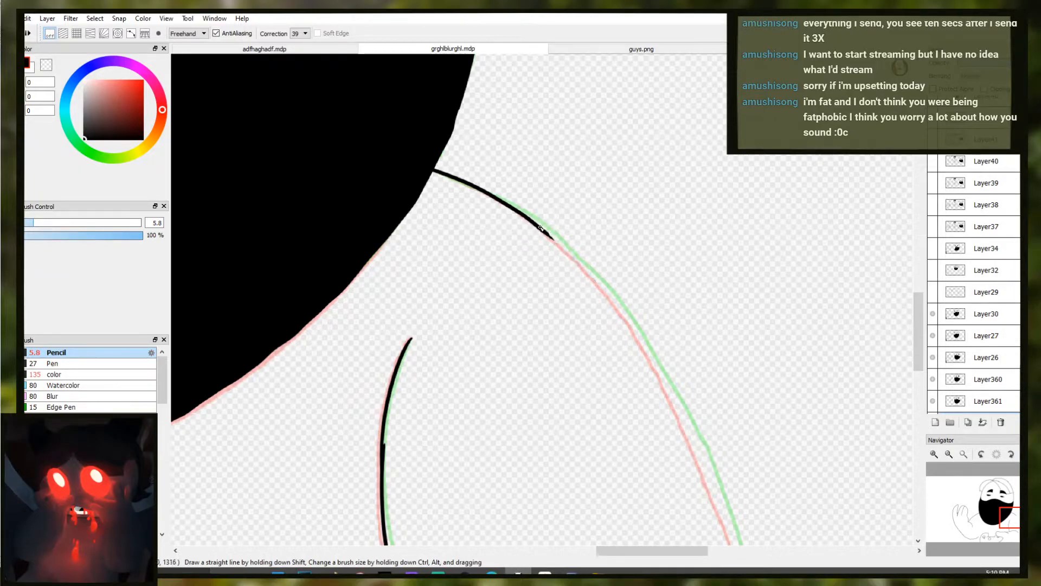
# Extend the black outer contour of the controller-holding arm a short way below the shoulder, following the onion-skin guides
pyautogui.moveTo(547, 232)
pyautogui.mouseDown()
pyautogui.moveTo(661, 372)
pyautogui.moveTo(590, 228)
pyautogui.mouseUp()
pyautogui.scroll(-3, 661, 405)
pyautogui.moveTo(575, 191); pyautogui.dragTo(605, 243)
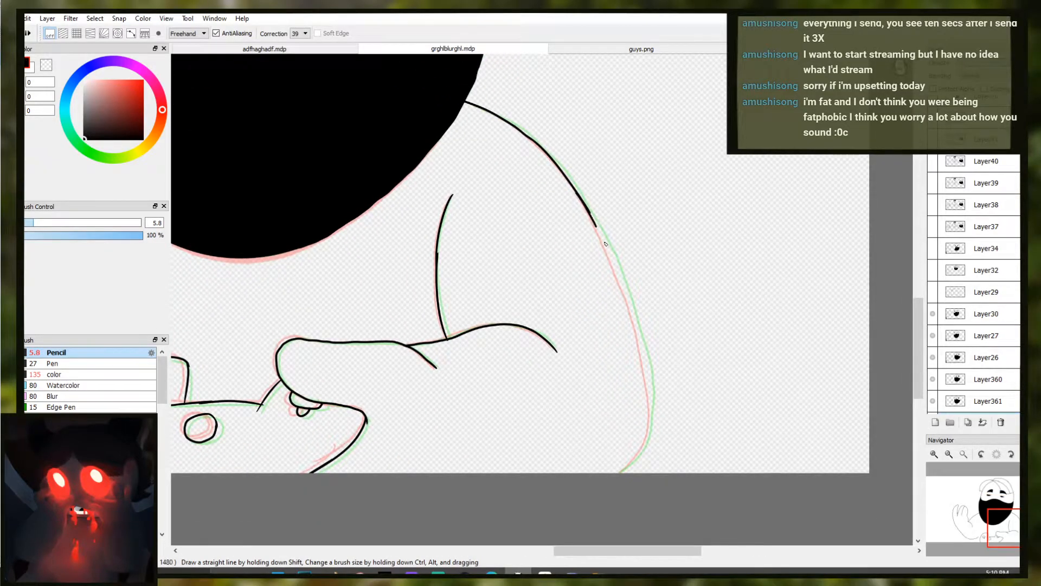
pyautogui.hotkey('ctrl', 'z')
pyautogui.moveTo(583, 205)
pyautogui.mouseDown()
pyautogui.moveTo(614, 265)
pyautogui.moveTo(606, 248)
pyautogui.moveTo(611, 257)
pyautogui.mouseUp()
pyautogui.hotkey('ctrl', 'z')
pyautogui.hotkey('ctrl', 'z')
pyautogui.hotkey('ctrl', 'z')
pyautogui.hotkey('ctrl', 'z')
pyautogui.moveTo(583, 205); pyautogui.dragTo(644, 337)
pyautogui.hotkey('ctrl', 'z')
pyautogui.hotkey('ctrl', 'z')
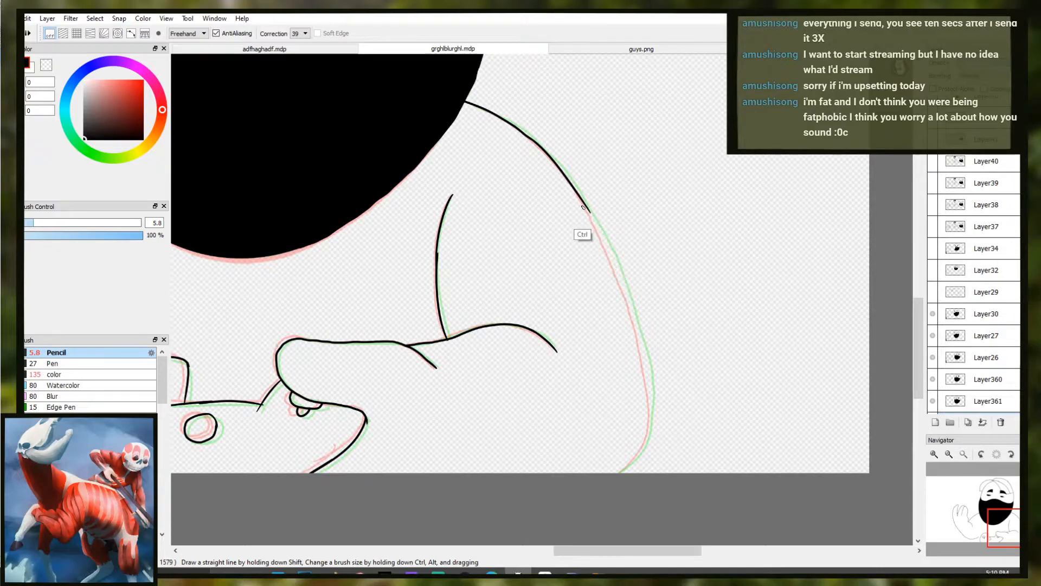
pyautogui.hotkey('ctrl', 'z')
pyautogui.moveTo(581, 202)
pyautogui.mouseDown()
pyautogui.moveTo(612, 258)
pyautogui.moveTo(640, 353)
pyautogui.mouseUp()
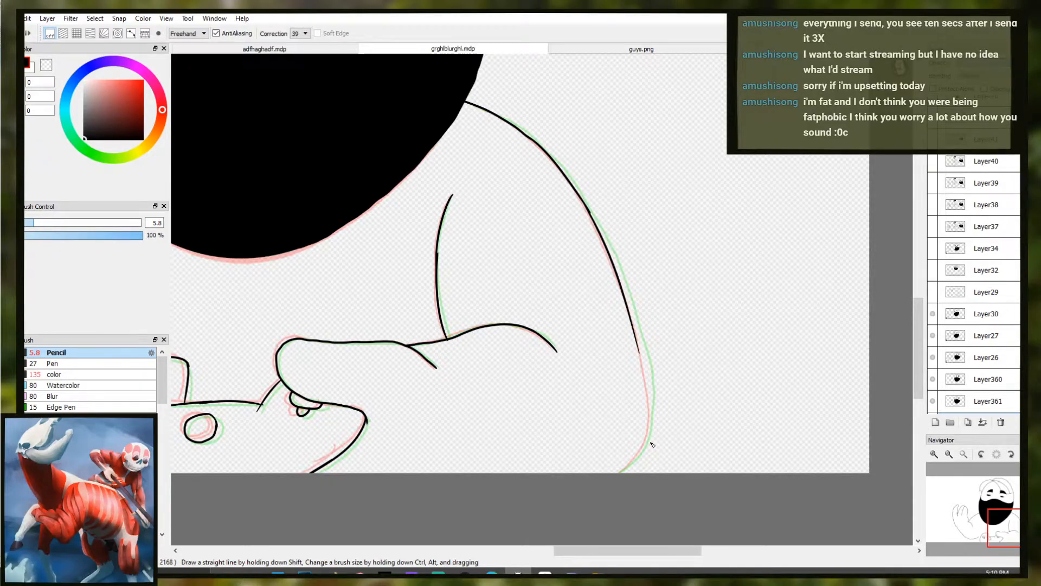
pyautogui.hotkey('ctrl', 'z')
pyautogui.moveTo(583, 211); pyautogui.dragTo(622, 282)
pyautogui.hotkey('ctrl', 'z')
pyautogui.hotkey('ctrl', 'z')
pyautogui.hotkey('ctrl', 'z')
# Ink the outer arm contour down towards the elbow and erase the stroke's lower part
pyautogui.moveTo(589, 214); pyautogui.dragTo(649, 389)
pyautogui.moveTo(637, 315); pyautogui.dragTo(616, 274)
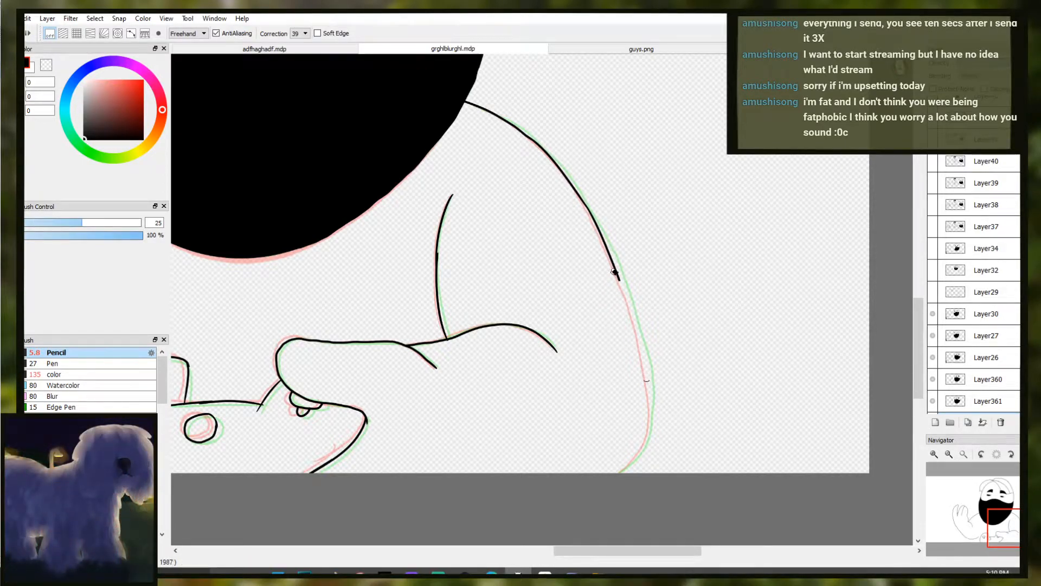
# Continue the outer arm contour with the 5.8 Pencil from the trimmed end down to the elbow, between the red and green guides
pyautogui.press('b')
pyautogui.keyDown('ctrl'); pyautogui.click(684, 351); pyautogui.keyUp('ctrl')
pyautogui.moveTo(671, 382); pyautogui.dragTo(683, 345)
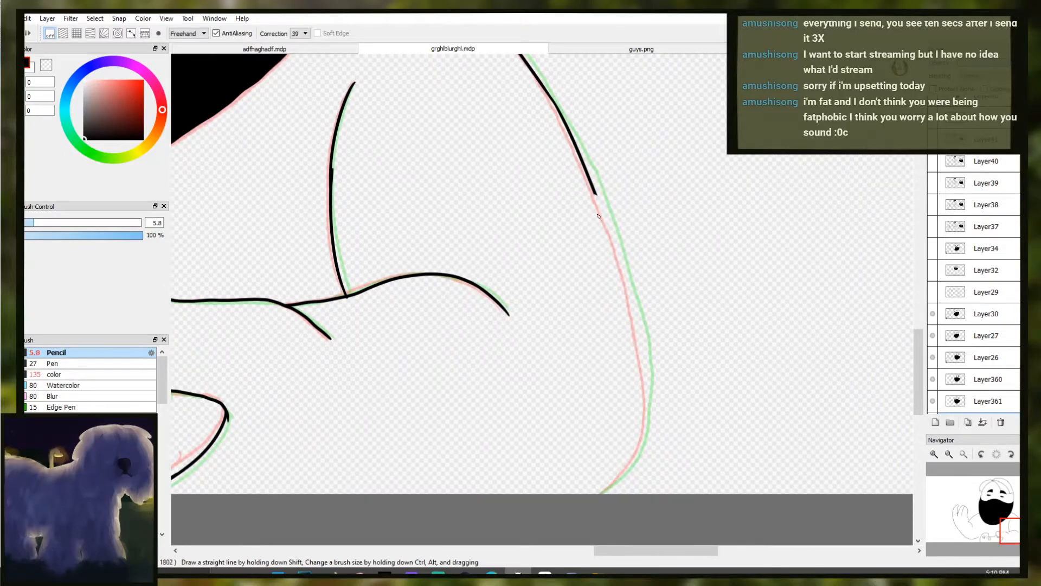
pyautogui.moveTo(623, 266)
pyautogui.mouseDown()
pyautogui.moveTo(599, 209)
pyautogui.moveTo(617, 256)
pyautogui.mouseUp()
pyautogui.hotkey('ctrl', 'z')
pyautogui.hotkey('ctrl', 'z')
pyautogui.moveTo(593, 188); pyautogui.dragTo(645, 412)
pyautogui.hotkey('ctrl', 'z')
pyautogui.moveTo(595, 192); pyautogui.dragTo(651, 415)
pyautogui.hotkey('ctrl', 'z')
pyautogui.hotkey('ctrl', 'z')
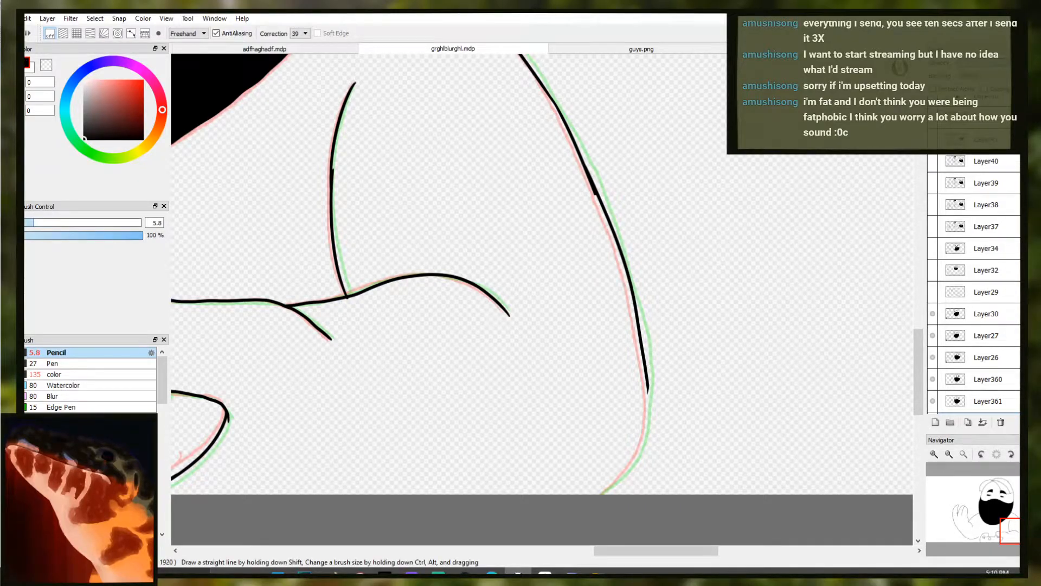
# Ink the rounded elbow curve from the end of the arm contour down to the canvas's lower edge
pyautogui.moveTo(701, 430); pyautogui.dragTo(676, 369)
pyautogui.scroll(3, 658, 372)
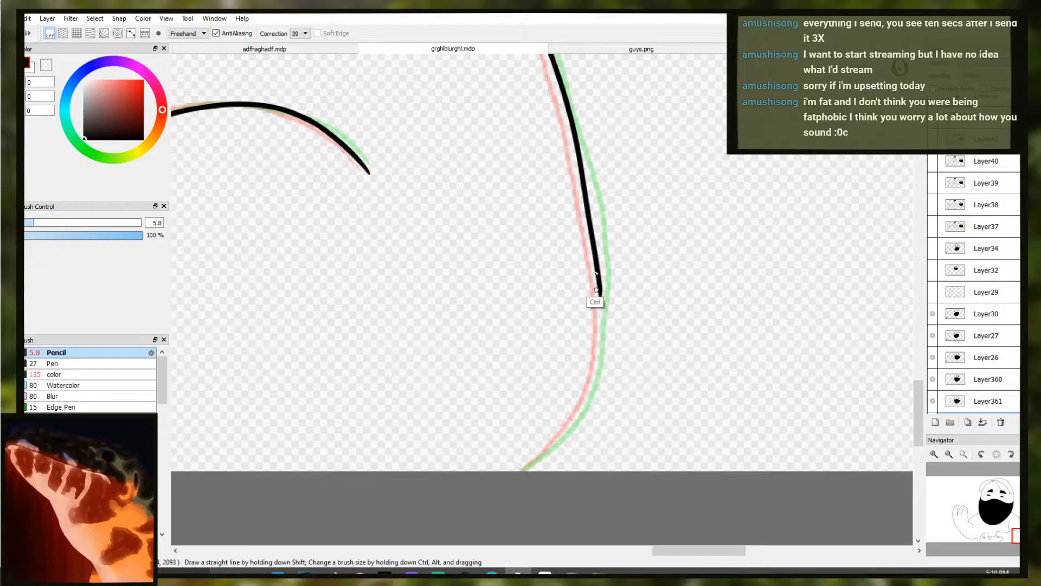
pyautogui.moveTo(599, 297)
pyautogui.mouseDown()
pyautogui.moveTo(585, 369)
pyautogui.moveTo(592, 358)
pyautogui.mouseUp()
pyautogui.hotkey('ctrl', 'z')
pyautogui.hotkey('ctrl', 'z')
pyautogui.moveTo(599, 276)
pyautogui.mouseDown()
pyautogui.moveTo(586, 374)
pyautogui.moveTo(601, 355)
pyautogui.moveTo(521, 469)
pyautogui.mouseUp()
pyautogui.hotkey('ctrl', 'z')
pyautogui.hotkey('ctrl', 'z')
pyautogui.moveTo(568, 407); pyautogui.dragTo(569, 337)
pyautogui.moveTo(503, 328); pyautogui.dragTo(743, 417)
pyautogui.moveTo(676, 413); pyautogui.dragTo(734, 448)
# Flip back and forth through the masked figure's frame layers between Layer30 and Layer25 to examine the waving motion
pyautogui.press('Down')
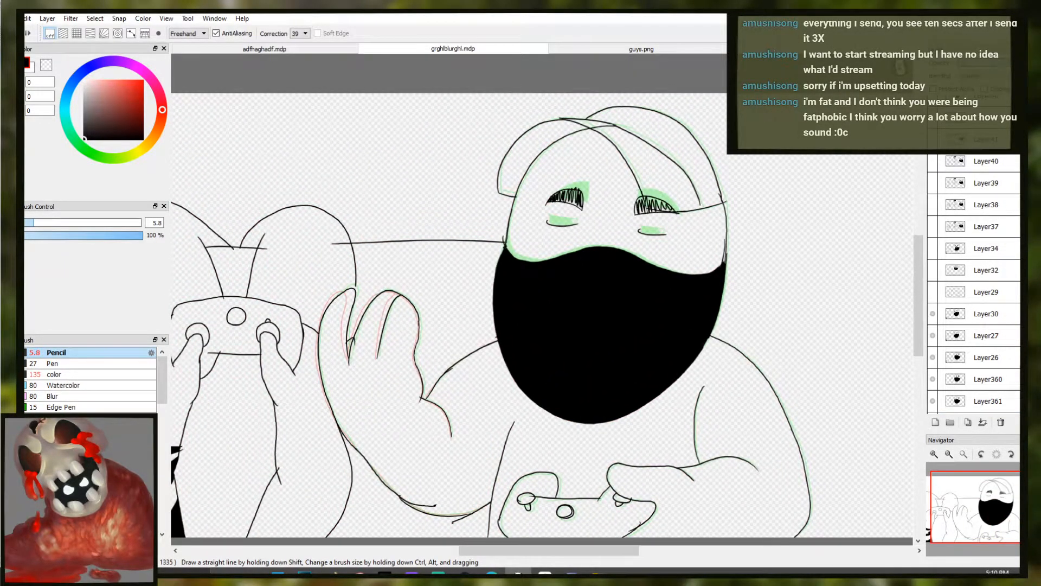
pyautogui.press('Down')
pyautogui.press('Down')
pyautogui.press('Down')
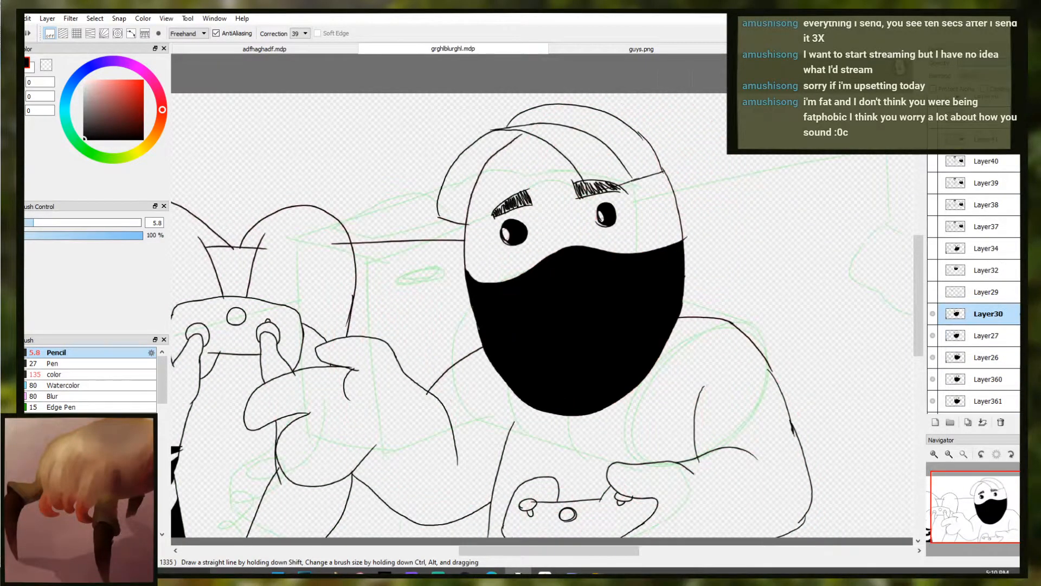
pyautogui.press('Down')
pyautogui.press('Down')
pyautogui.press('Down')
pyautogui.press('Down')
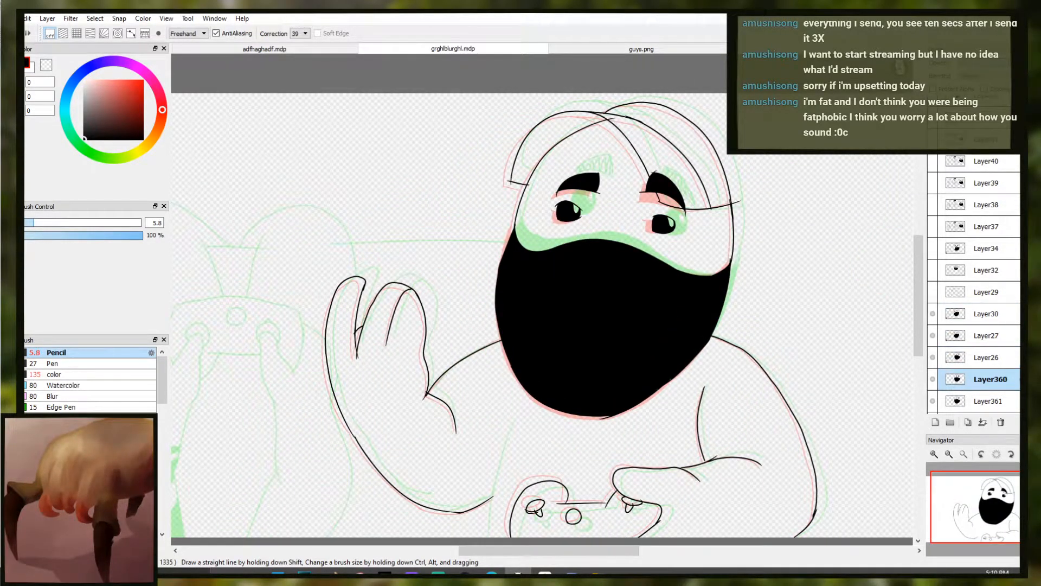
pyautogui.press('Down')
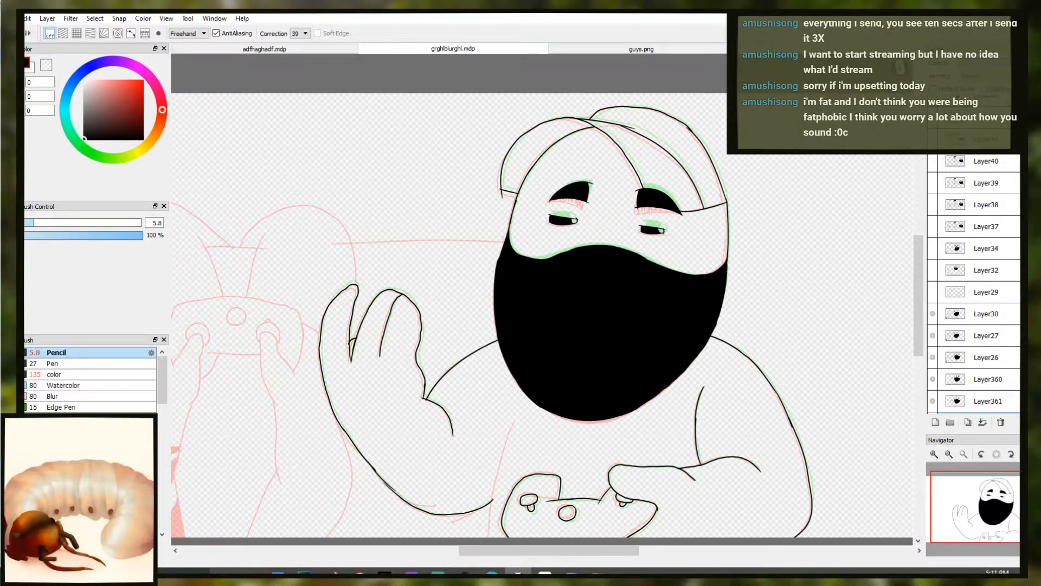
pyautogui.press('Up')
pyautogui.press('Down')
pyautogui.press('Down')
pyautogui.press('Up')
pyautogui.press('Up')
pyautogui.press('Up')
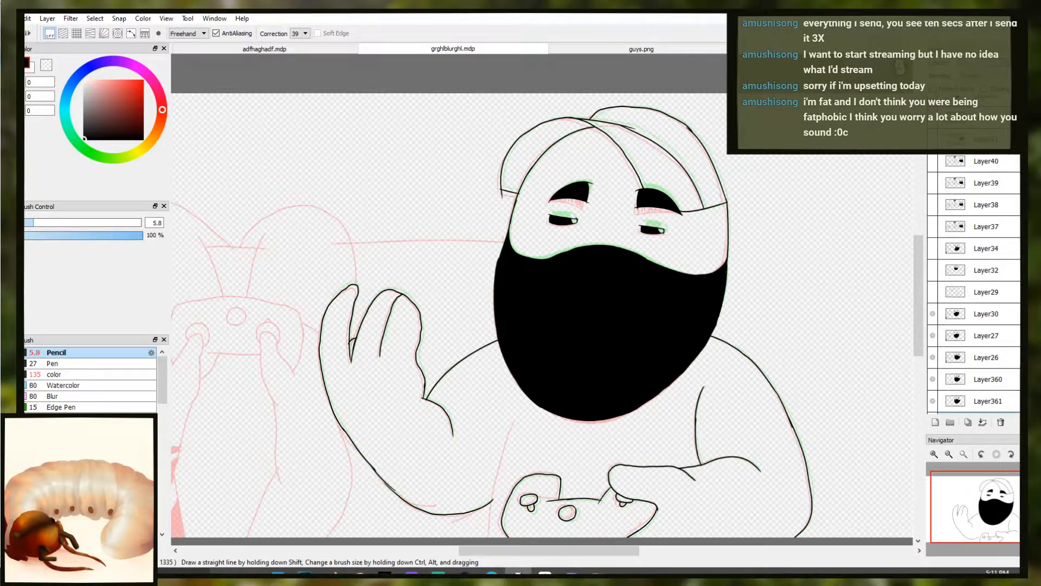
pyautogui.press('Down')
pyautogui.press('Down')
pyautogui.press('Up')
pyautogui.press('Up')
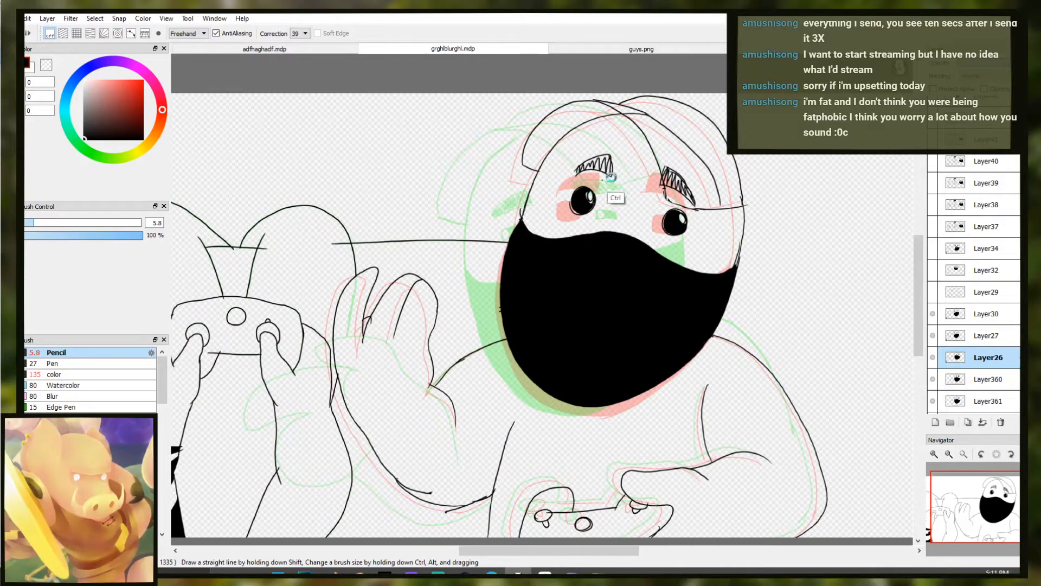
# Try to fill the gaps between the hatching lines of the eyebrow nearer the waving hand with black on Layer26
pyautogui.scroll(5, 607, 206)
pyautogui.press('g')
pyautogui.click(552, 208)
pyautogui.click(546, 225)
pyautogui.click(561, 237)
pyautogui.click(571, 237)
pyautogui.click(526, 222)
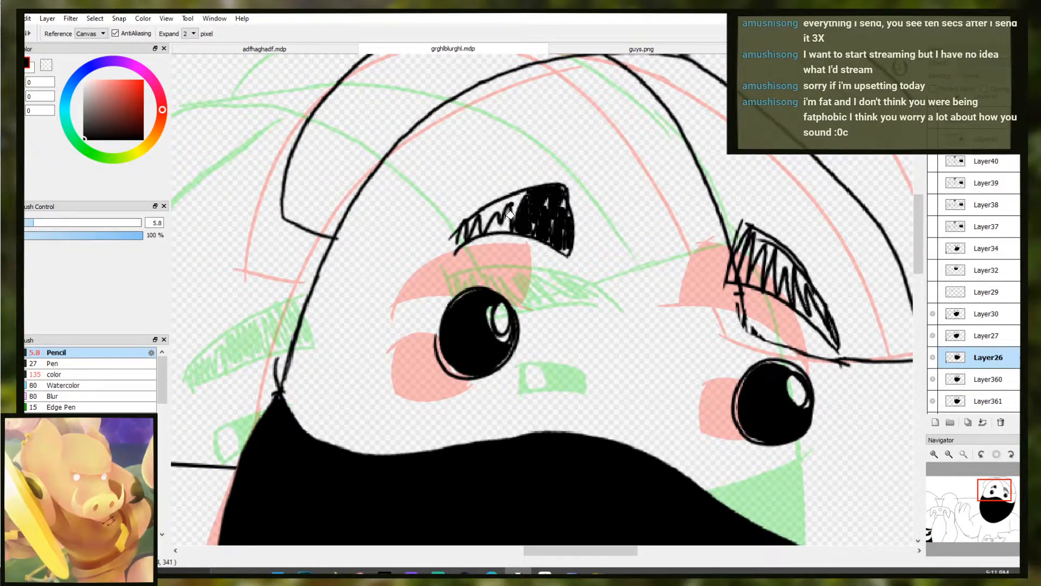
pyautogui.click(518, 198)
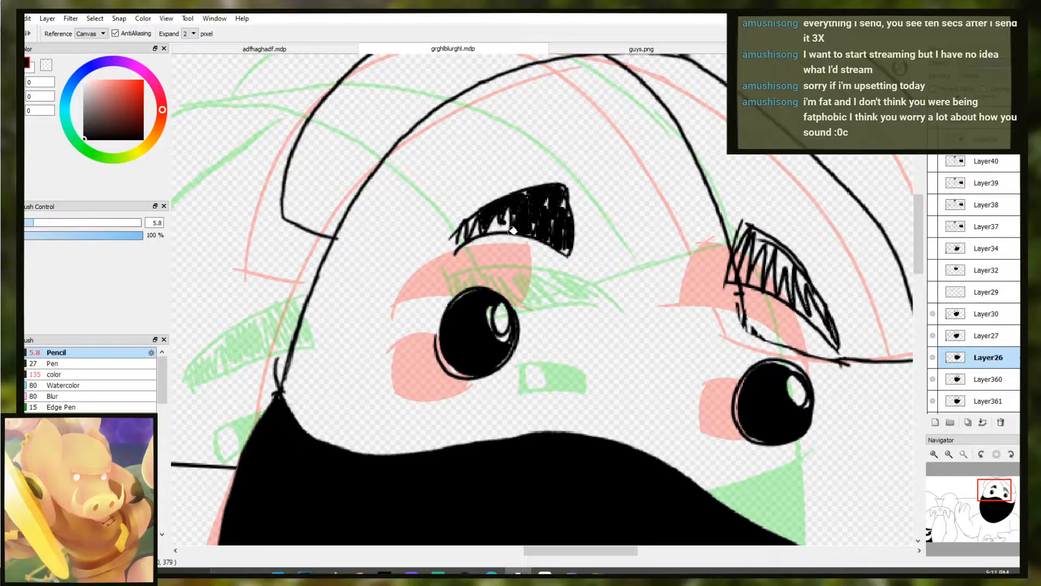
pyautogui.click(499, 227)
# Choose the color brush, reduce its size to about 20, and paint over the remaining gaps in the same eyebrow
pyautogui.press('p')
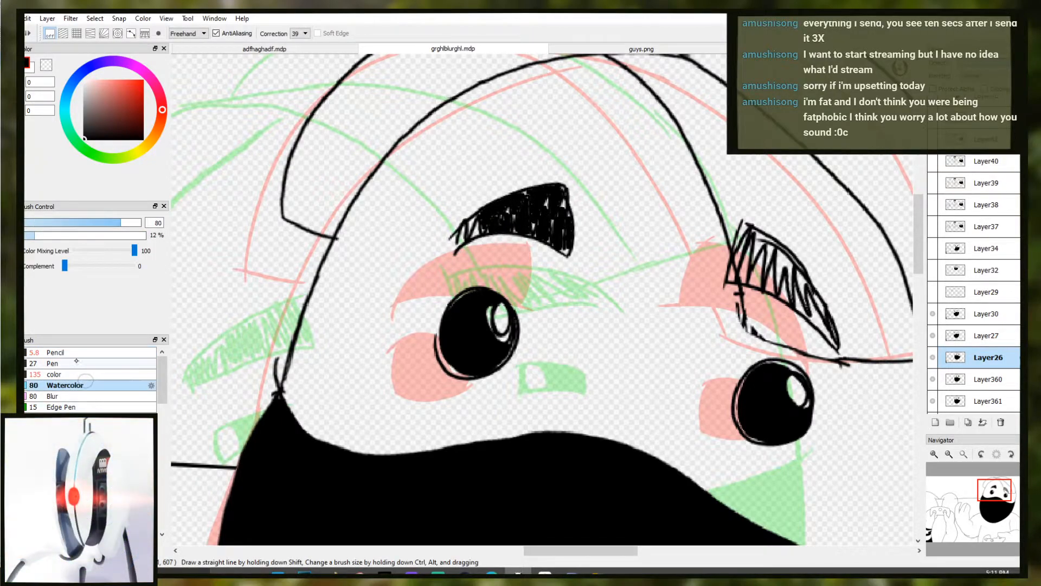
pyautogui.click(70, 364)
pyautogui.click(62, 374)
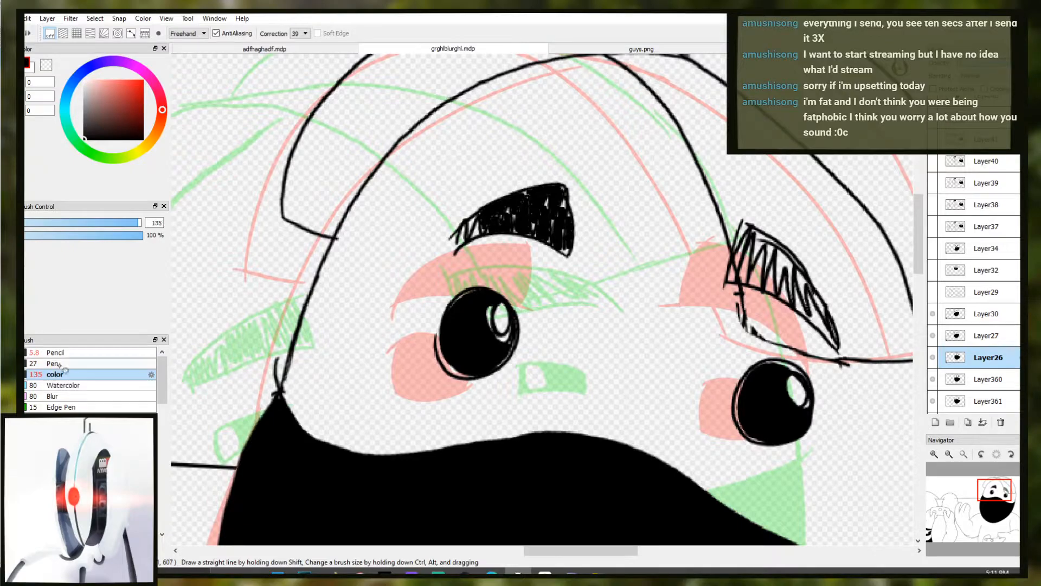
pyautogui.moveTo(99, 222); pyautogui.dragTo(71, 223)
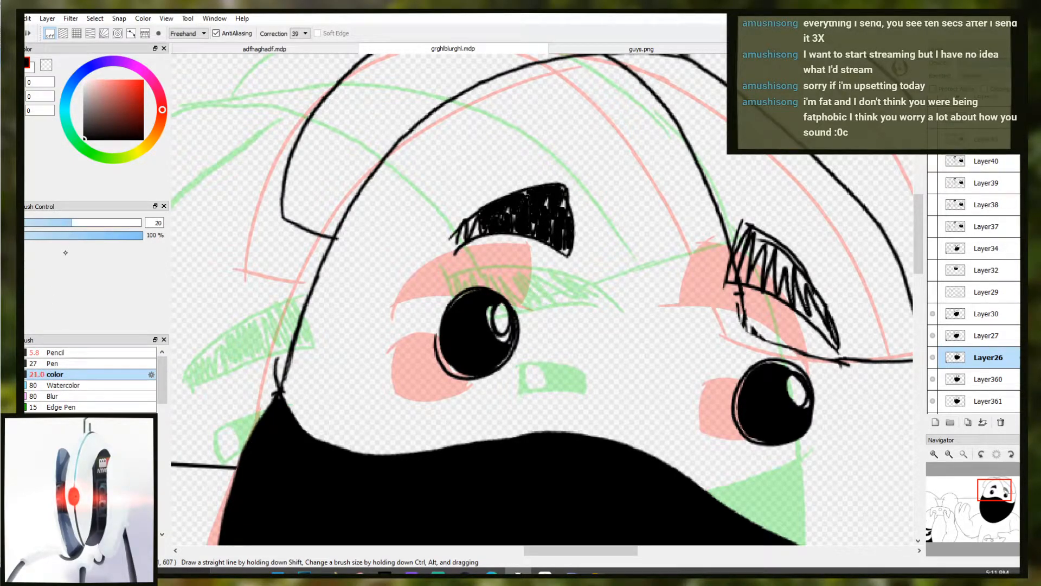
pyautogui.moveTo(543, 196)
pyautogui.mouseDown()
pyautogui.moveTo(567, 214)
pyautogui.moveTo(564, 243)
pyautogui.mouseUp()
# Undo the black eyebrow filling on Layer26 and return to the 5.8 Pencil brush
pyautogui.scroll(-4, 564, 243)
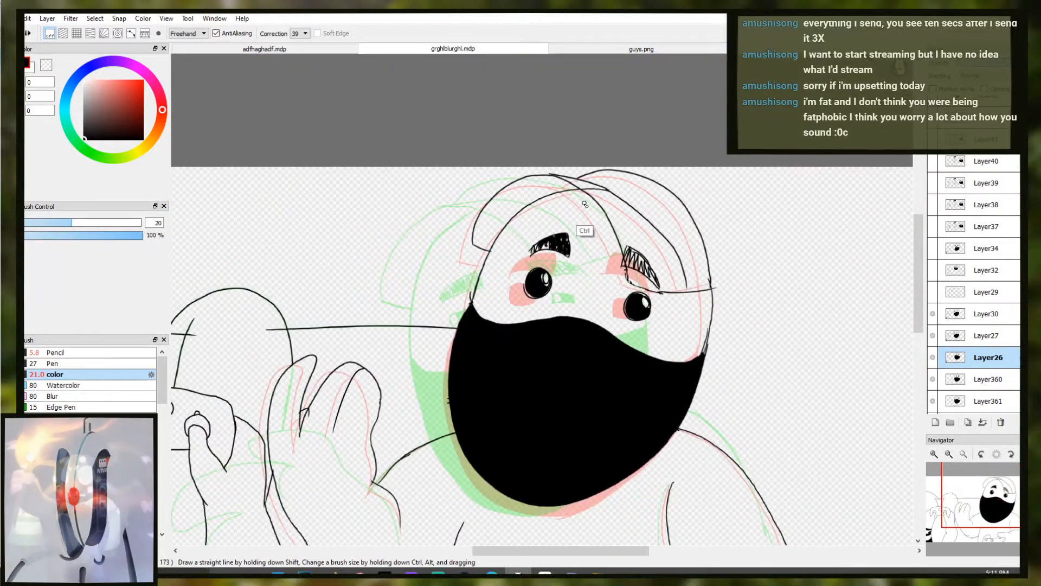
pyautogui.hotkey('ctrl', 'z')
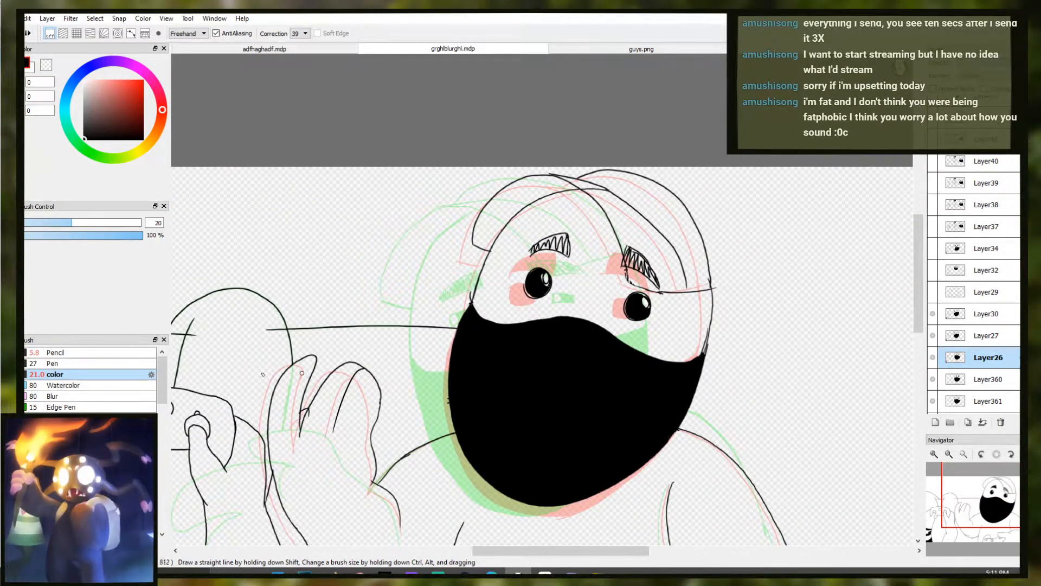
pyautogui.click(137, 353)
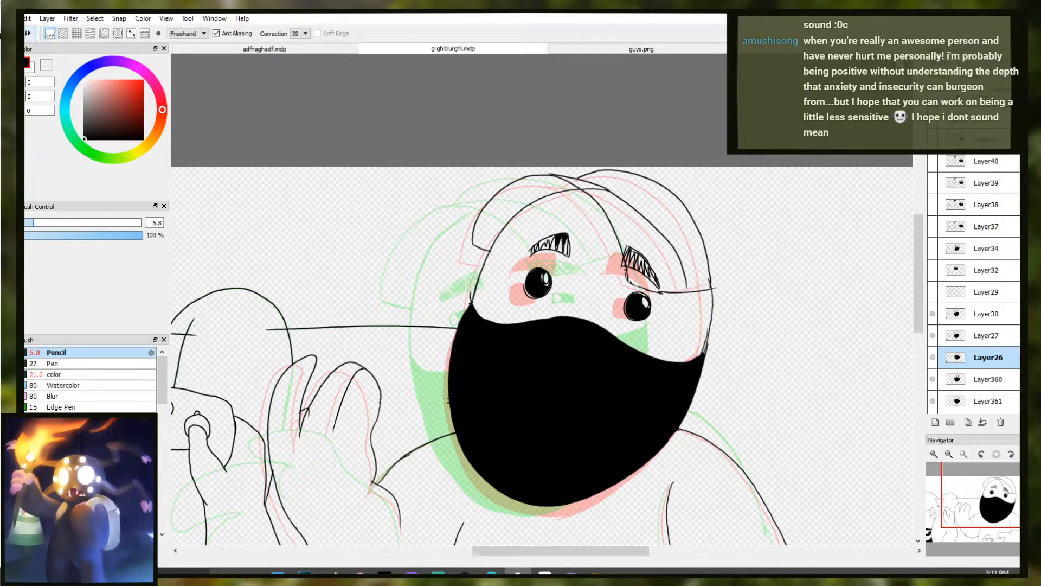
pyautogui.scroll(-1, 450, 411)
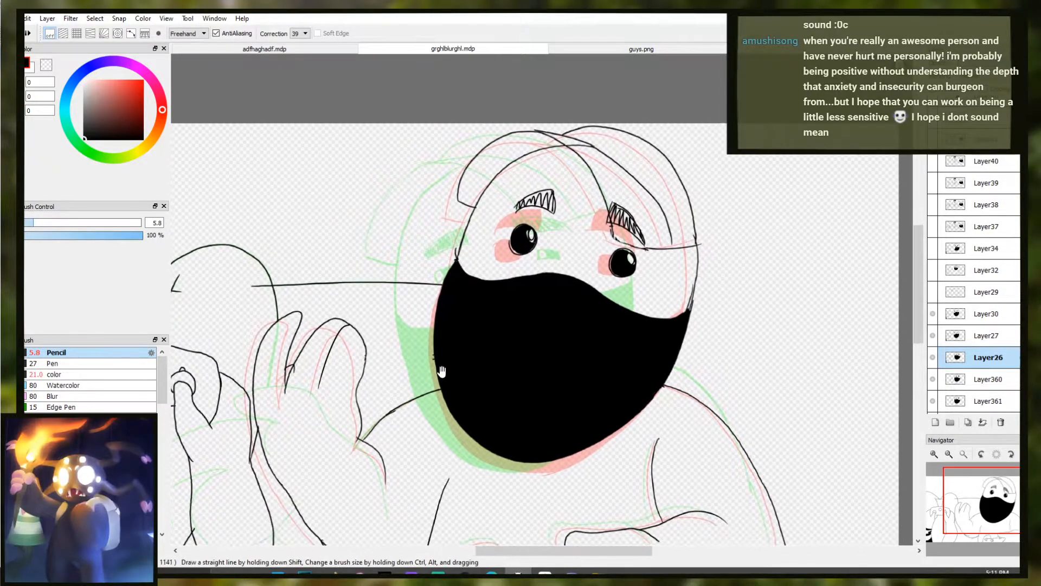
pyautogui.scroll(-3, 448, 365)
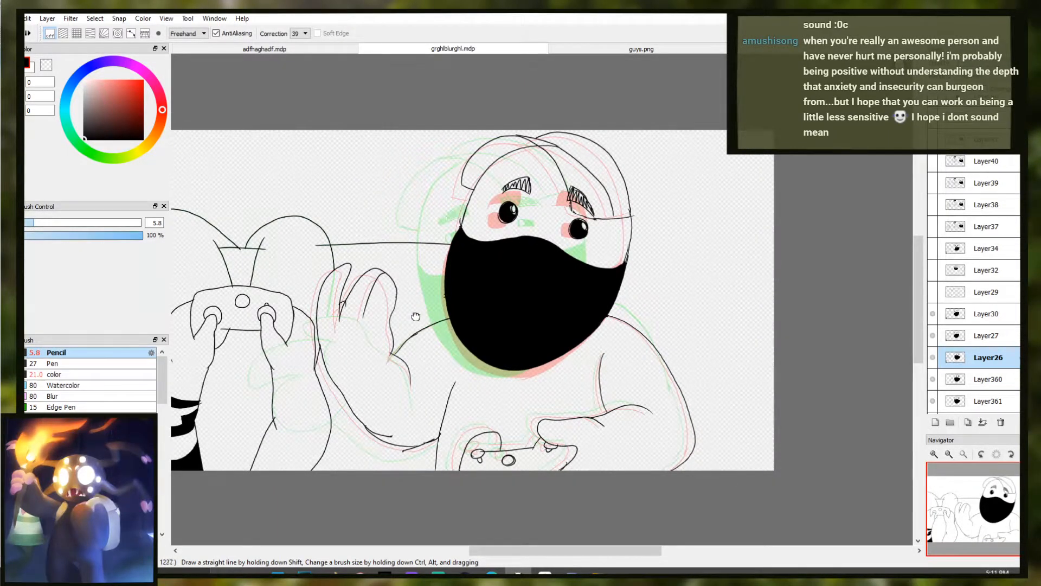
pyautogui.hscroll(-2, 448, 327)
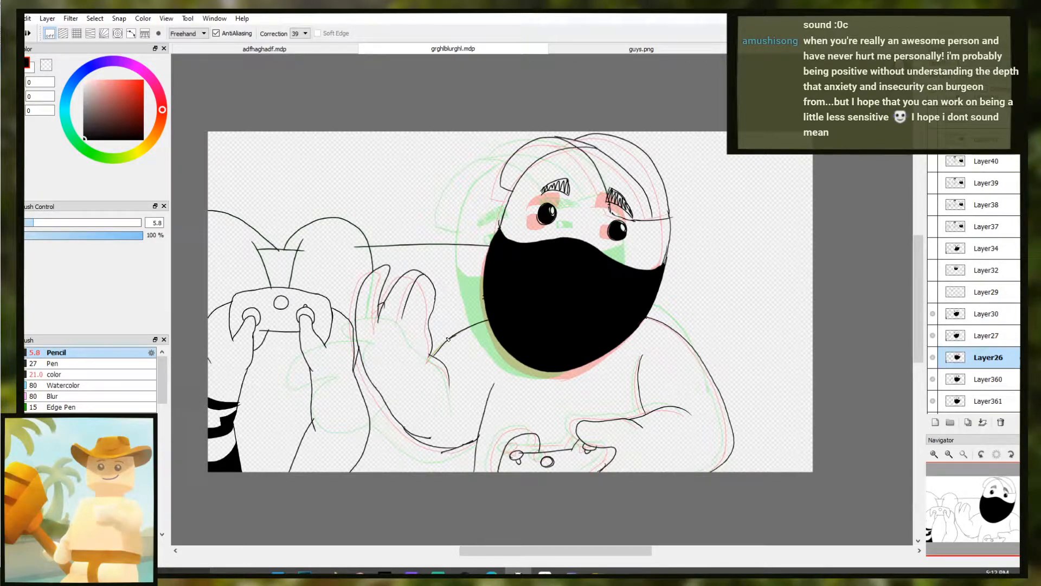
# Step through the frames from Layer27 to Layer362 and review the neighbouring layers in the layer list
pyautogui.press('Up')
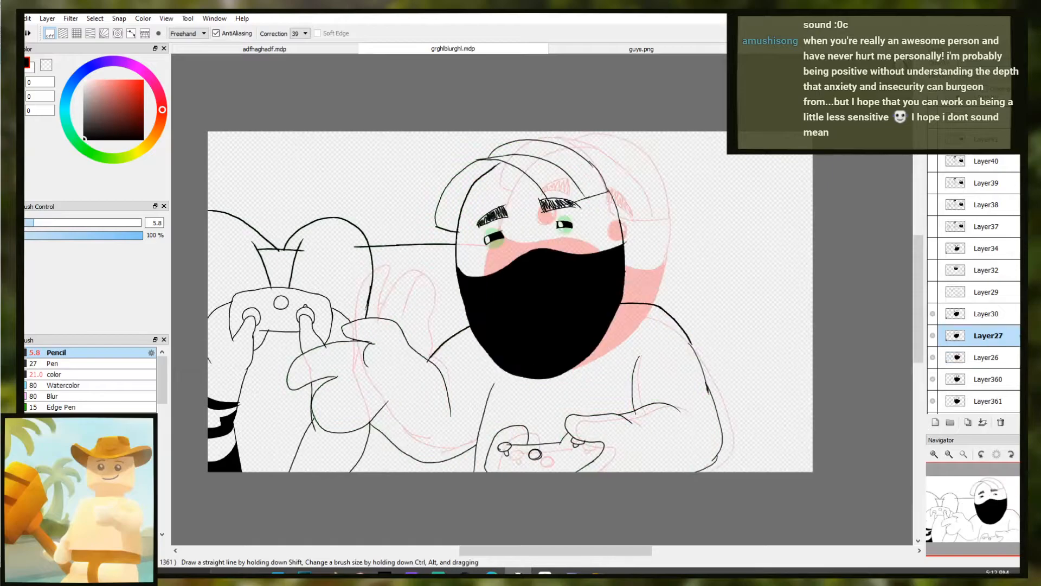
pyautogui.press('Down')
pyautogui.press('Down')
pyautogui.press('Down')
pyautogui.press('Down')
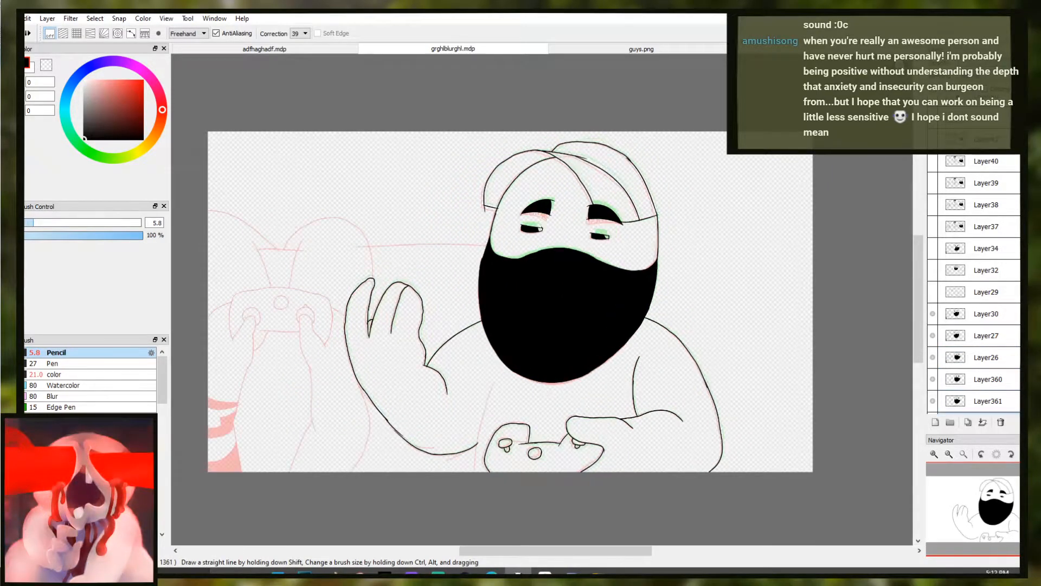
pyautogui.scroll(-10, 976, 282)
pyautogui.scroll(6, 976, 282)
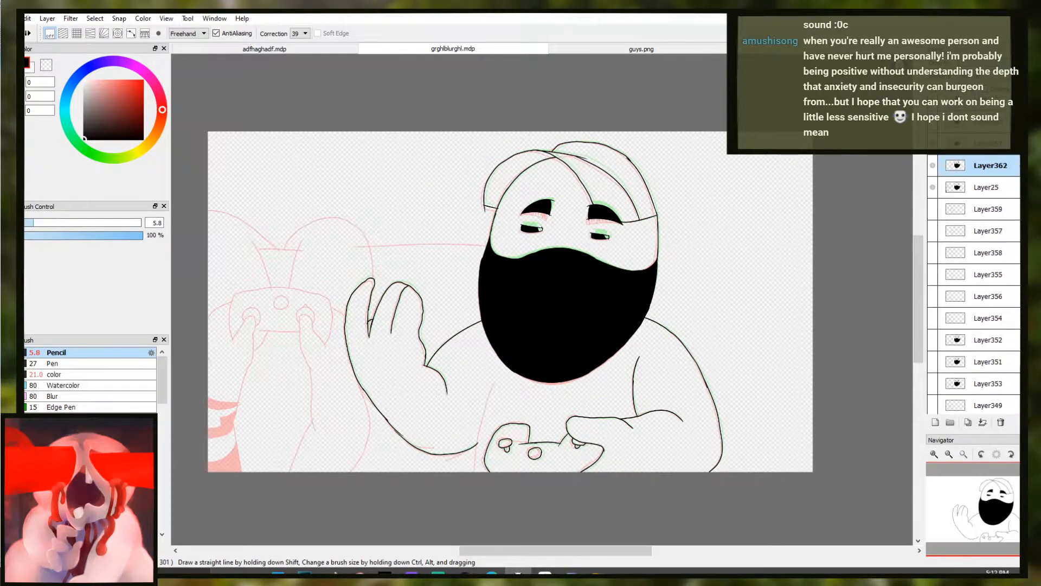
pyautogui.scroll(-1, 975, 284)
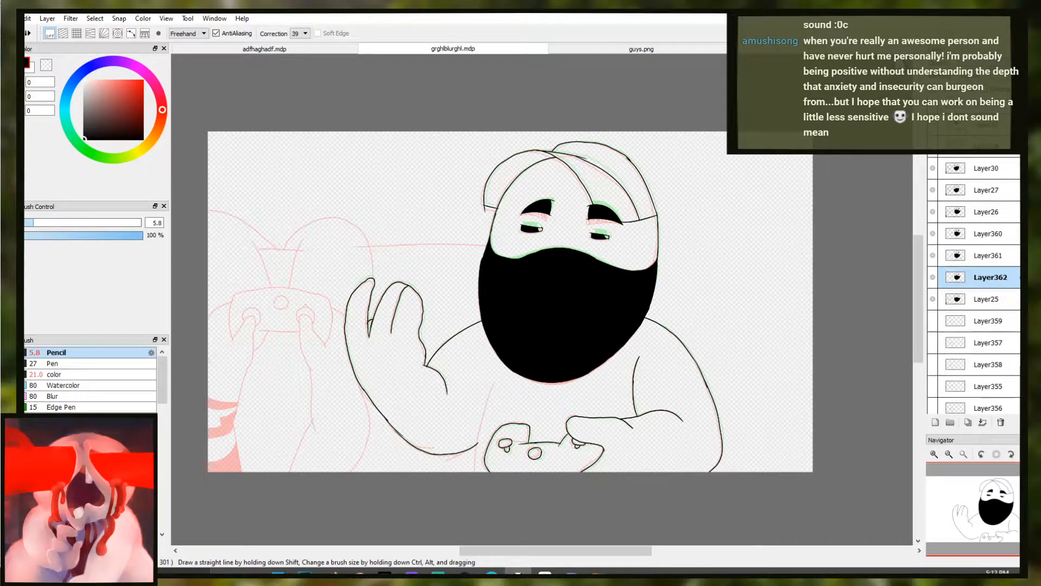
# Flip repeatedly between the frames from Layer27 to Layer25, ending on Layer359, to compare the figure's head and arm poses
pyautogui.press('Down')
pyautogui.press('Up')
pyautogui.press('Up')
pyautogui.press('Up')
pyautogui.press('Up')
pyautogui.press('Up')
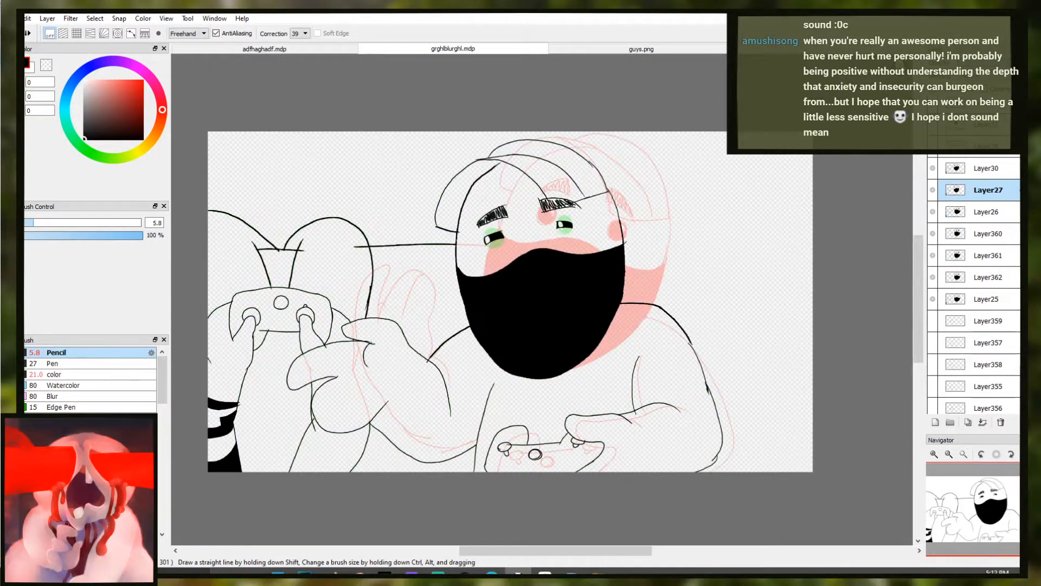
pyautogui.press('Down')
pyautogui.press('Down')
pyautogui.press('Down')
pyautogui.press('Down')
pyautogui.press('Down')
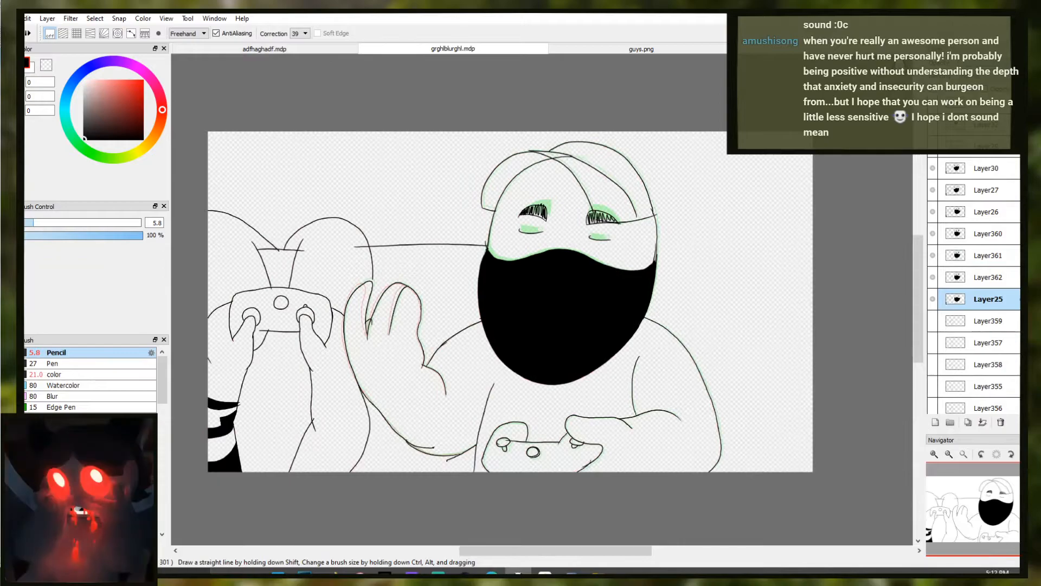
pyautogui.press('Up')
pyautogui.press('Up')
pyautogui.press('Up')
pyautogui.press('Up')
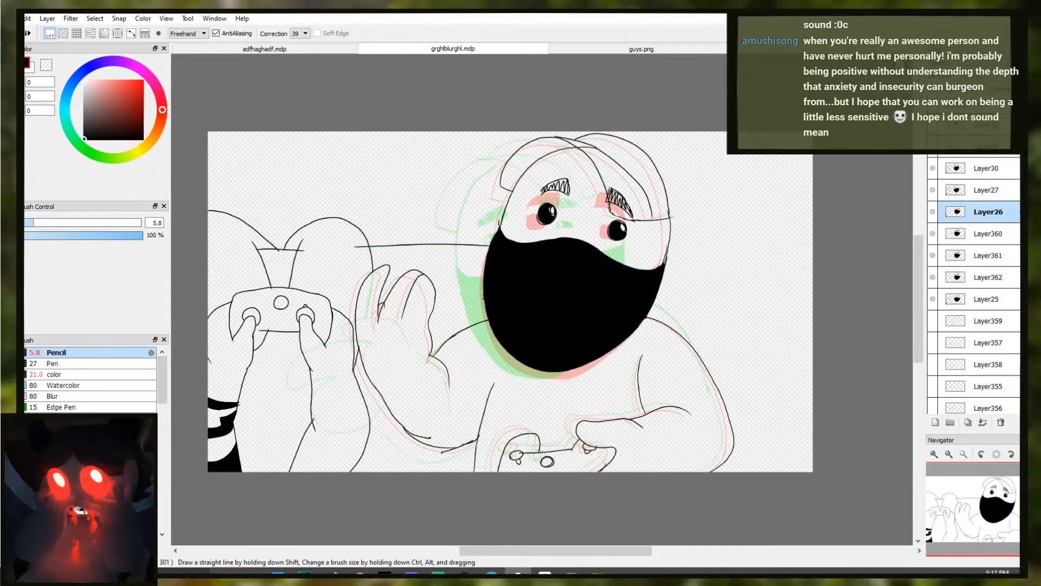
pyautogui.press('Down')
pyautogui.press('Down')
pyautogui.press('Down')
pyautogui.press('Down')
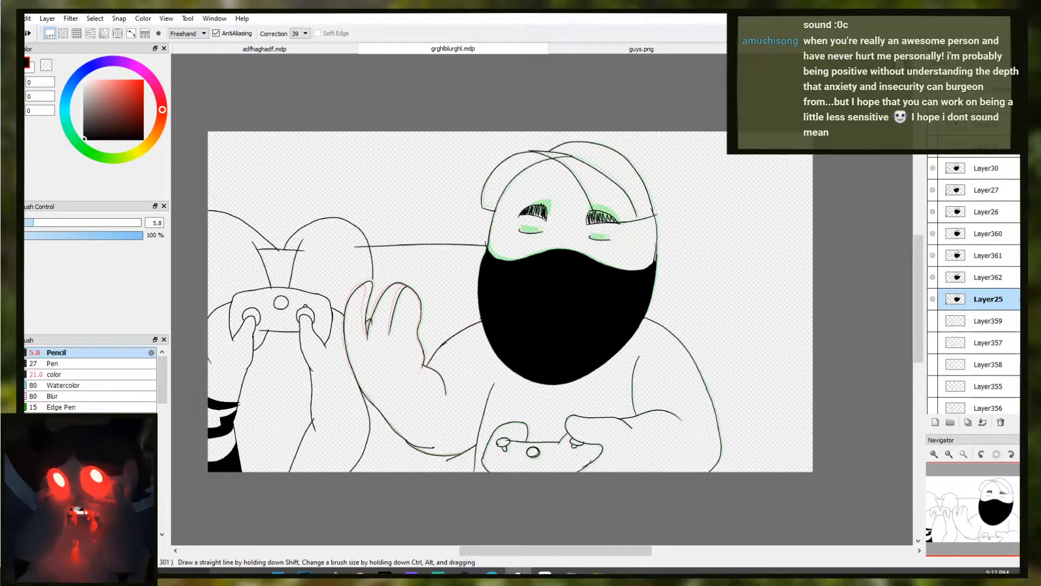
pyautogui.press('Up')
pyautogui.press('Up')
pyautogui.press('Up')
pyautogui.press('Up')
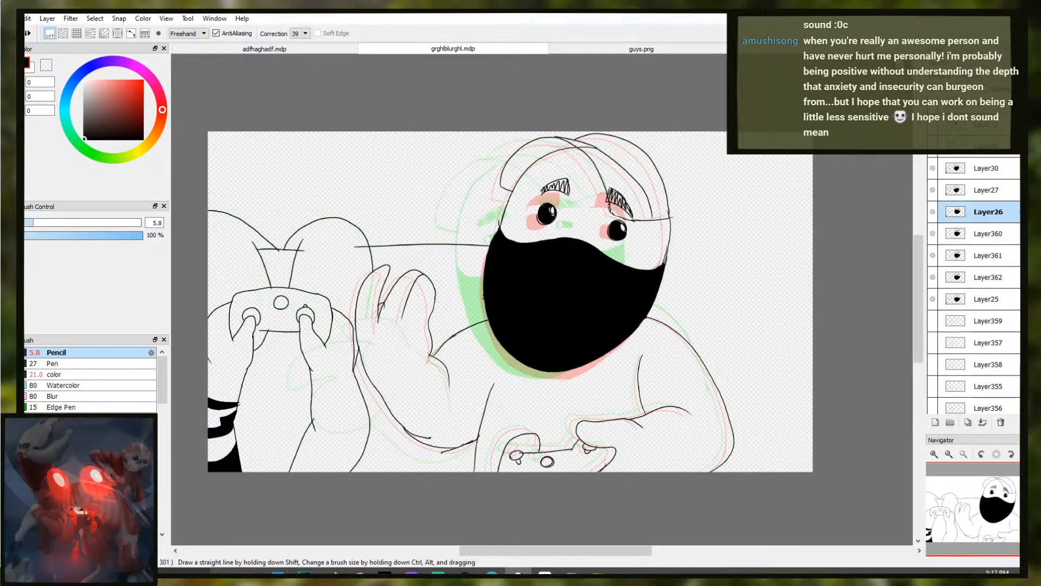
pyautogui.press('Down')
pyautogui.press('Up')
pyautogui.press('Down')
pyautogui.press('Down')
pyautogui.press('Down')
pyautogui.press('Down')
pyautogui.press('Down')
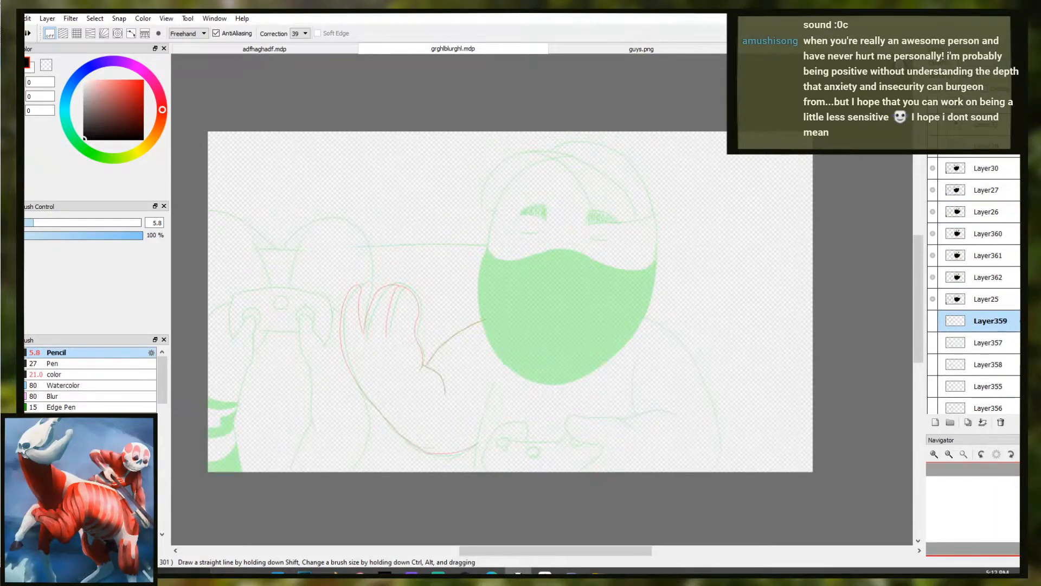
# Flip from Layer359 up to Layer26 and over to Layer361 to compare the head and hand poses
pyautogui.press('Up')
pyautogui.press('Up')
pyautogui.press('Up')
pyautogui.press('Up')
pyautogui.press('Up')
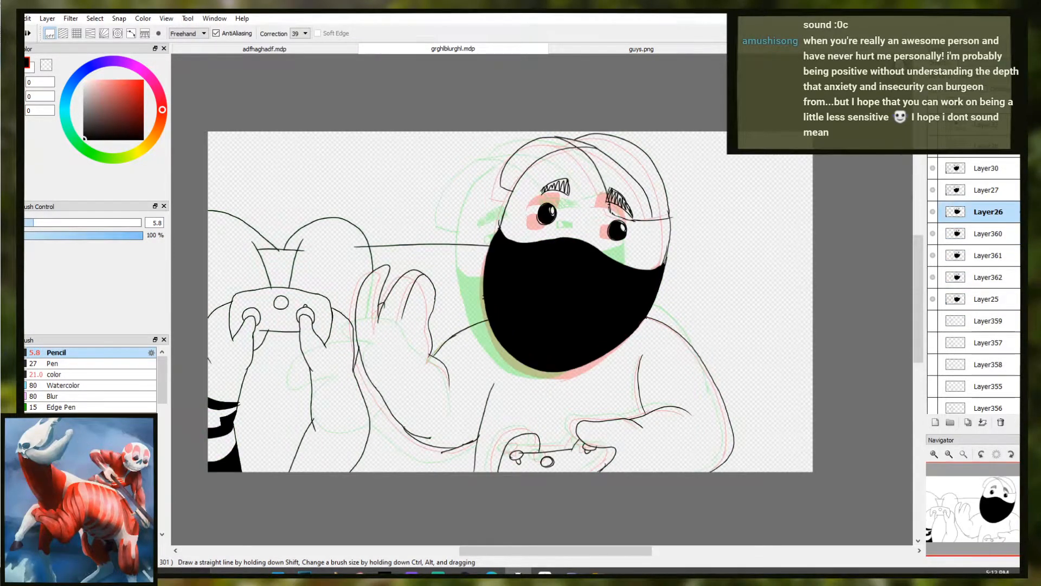
pyautogui.press('Down')
pyautogui.press('Down')
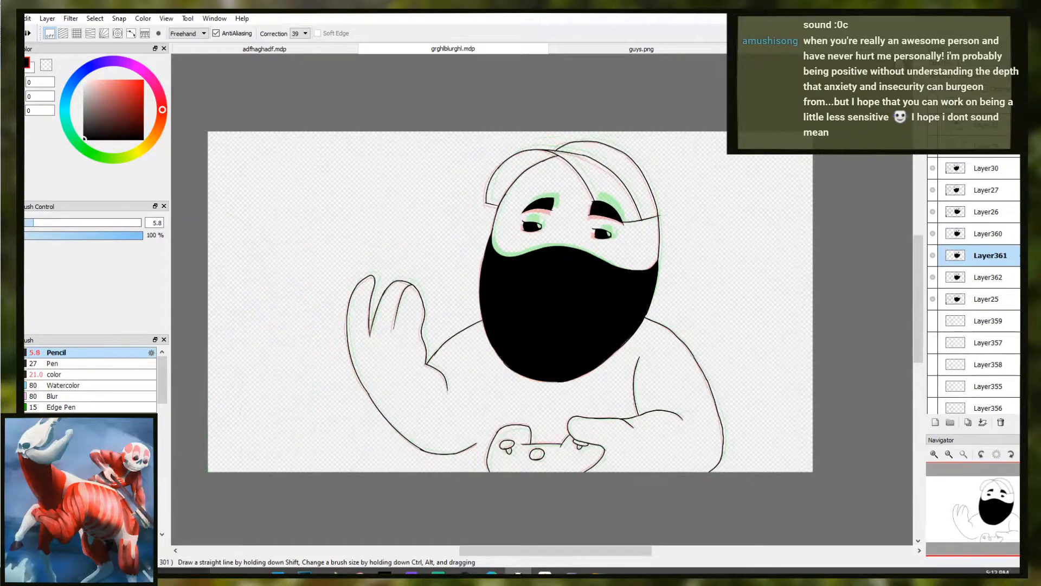
pyautogui.press('Up')
pyautogui.press('Up')
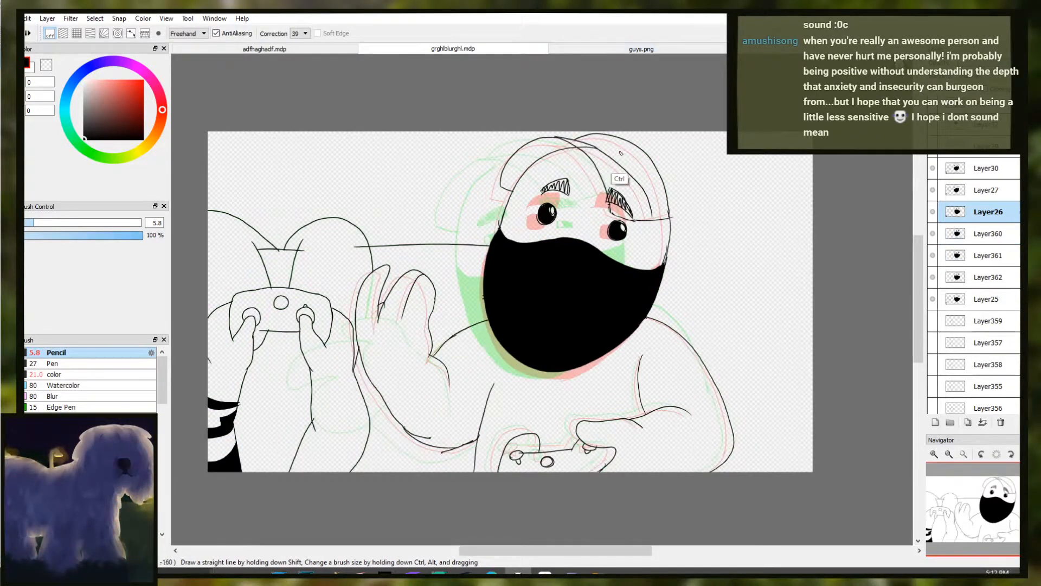
# Add short Pencil strokes to the hatching at the outer end of the left-hand eyebrow on Layer26
pyautogui.scroll(5, 513, 202)
pyautogui.scroll(3, 513, 202)
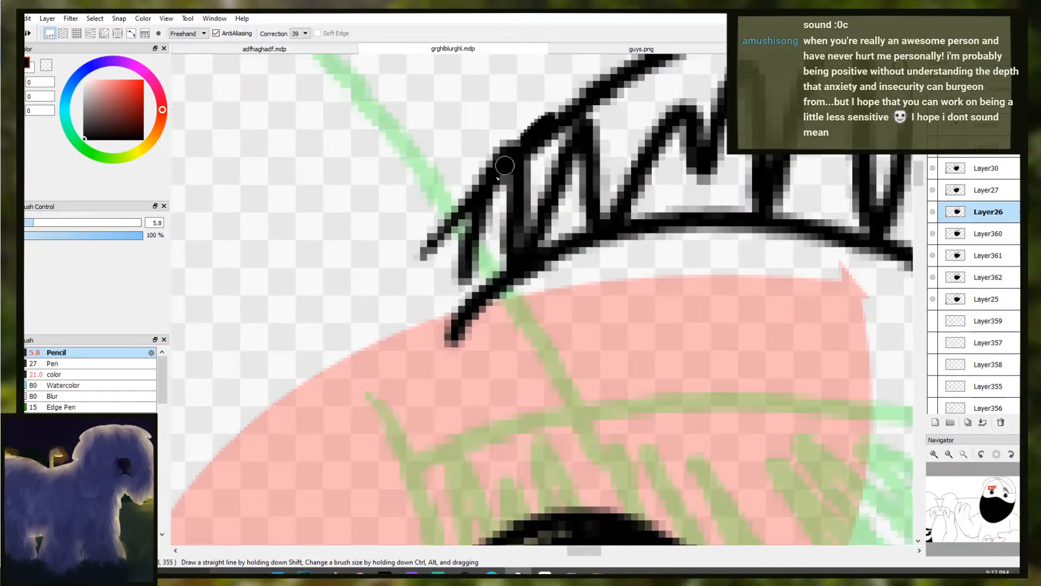
pyautogui.moveTo(533, 139)
pyautogui.mouseDown()
pyautogui.moveTo(437, 346)
pyautogui.moveTo(434, 330)
pyautogui.moveTo(418, 360)
pyautogui.moveTo(576, 248)
pyautogui.mouseUp()
pyautogui.moveTo(531, 285); pyautogui.dragTo(547, 249)
pyautogui.scroll(-5, 547, 250)
pyautogui.scroll(1, 580, 337)
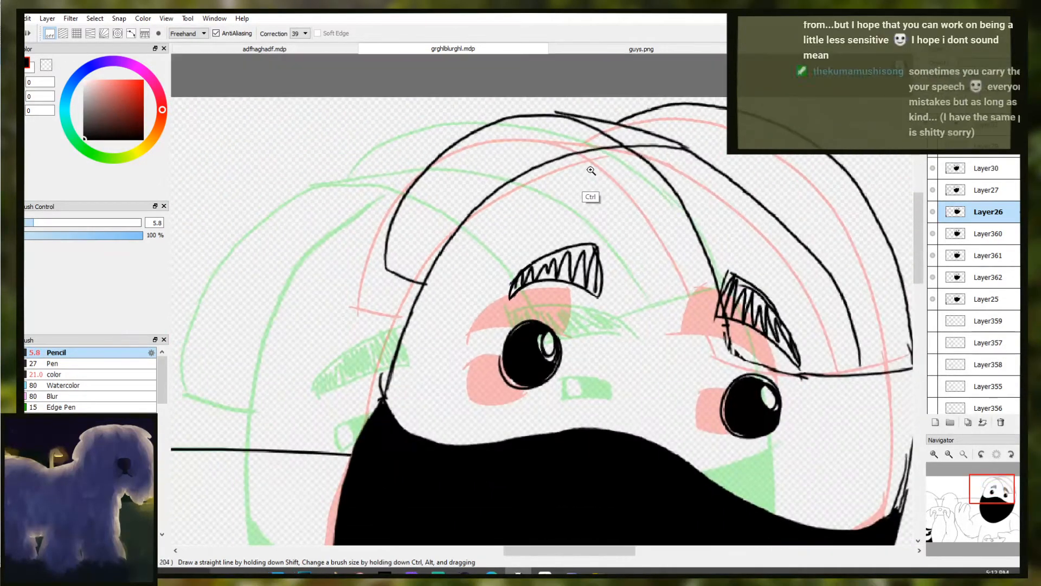
pyautogui.scroll(-4, 579, 337)
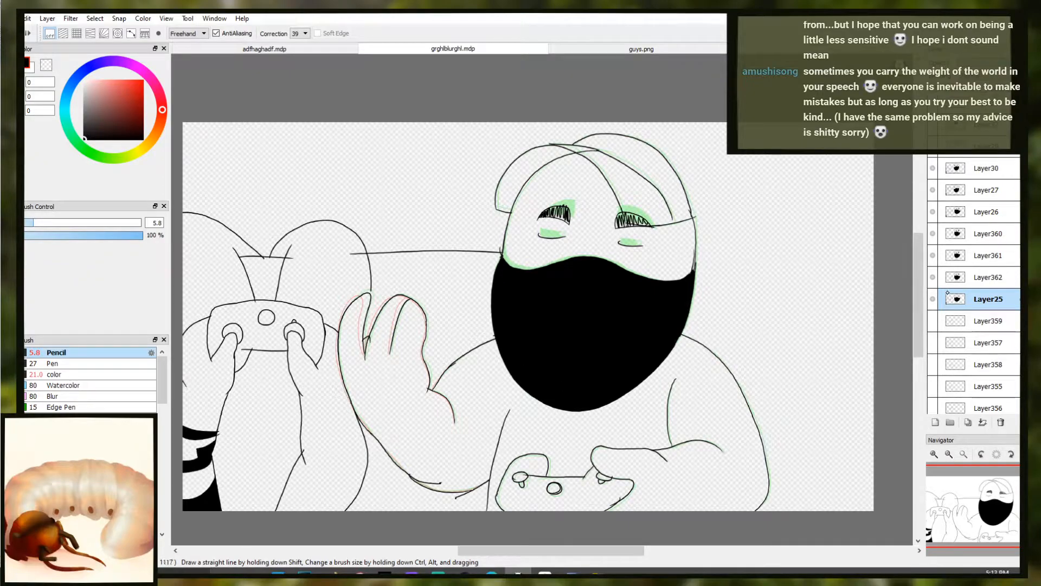
# Flip through the frames from Layer25 up to Layer27 and back to compare the head turn and waving hand
pyautogui.click(977, 310)
pyautogui.press('Up')
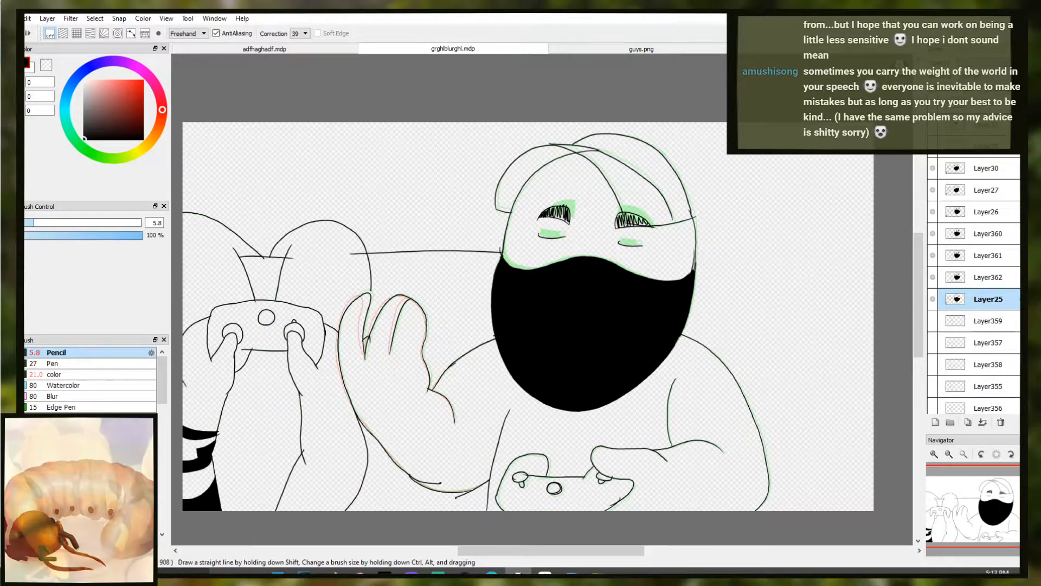
pyautogui.press('Up')
pyautogui.press('Up')
pyautogui.press('Up')
pyautogui.press('Up')
pyautogui.press('Up')
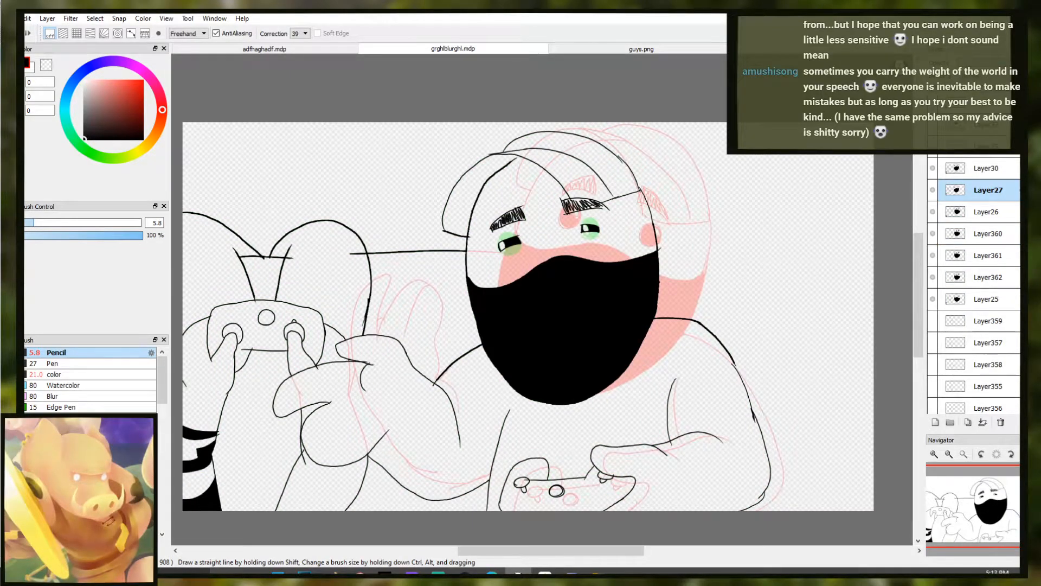
pyautogui.press('Down')
pyautogui.press('Down')
pyautogui.press('Down')
pyautogui.press('Down')
pyautogui.press('Down')
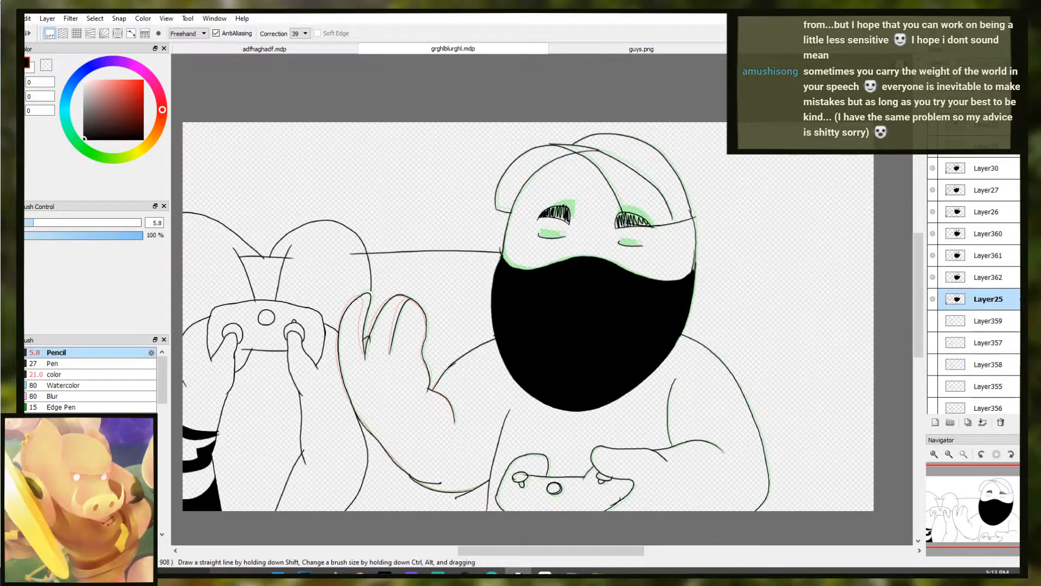
# Flip repeatedly between Layer25 and Layer26 to check the motion of the head, eyes and hand across the in-between frames
pyautogui.press('Up')
pyautogui.press('Up')
pyautogui.press('Up')
pyautogui.press('Up')
pyautogui.press('Up')
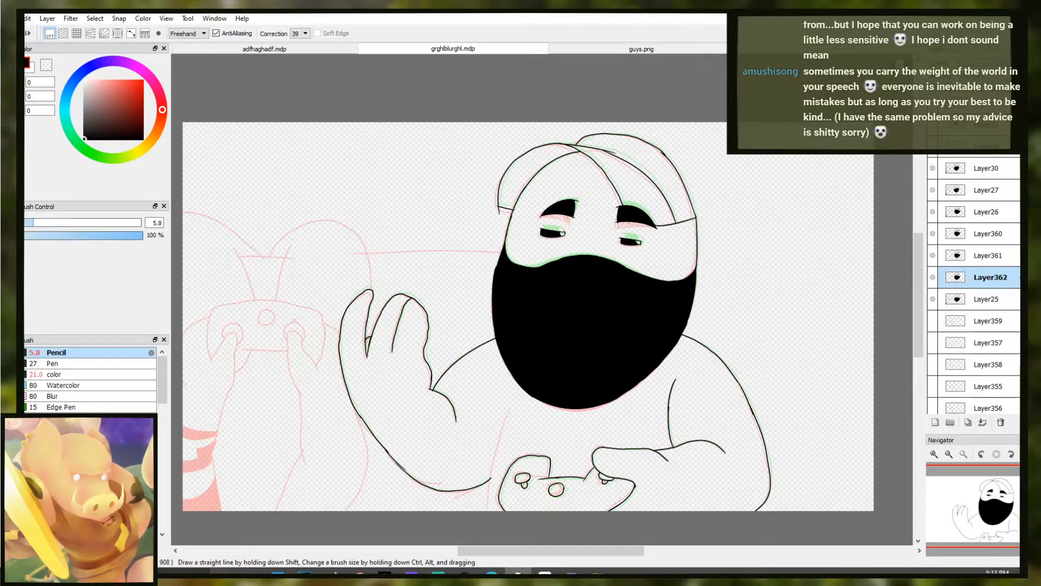
pyautogui.press('Down')
pyautogui.press('Down')
pyautogui.press('Down')
pyautogui.press('Down')
pyautogui.press('Down')
pyautogui.press('Down')
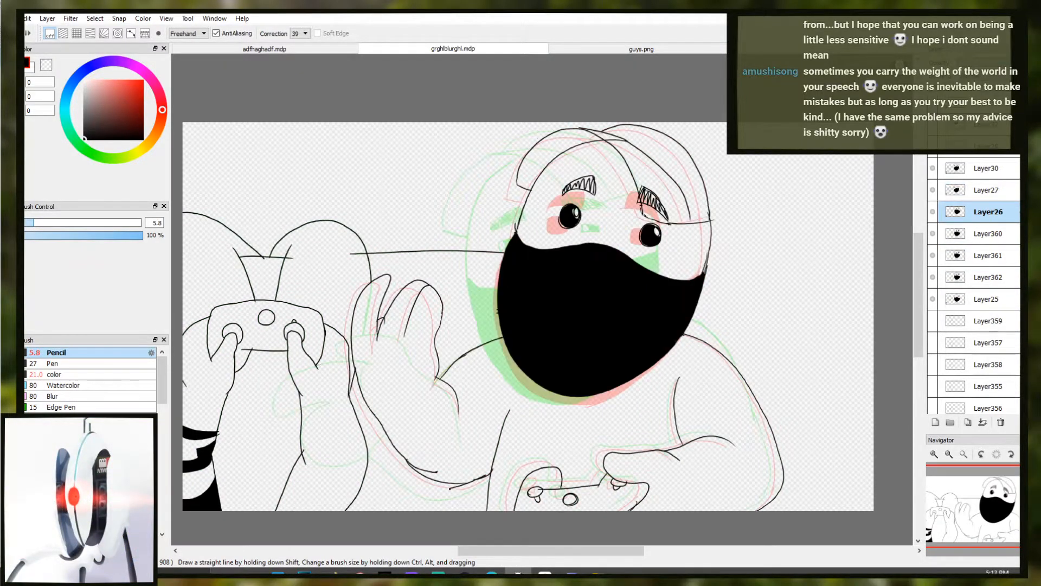
pyautogui.press('Up')
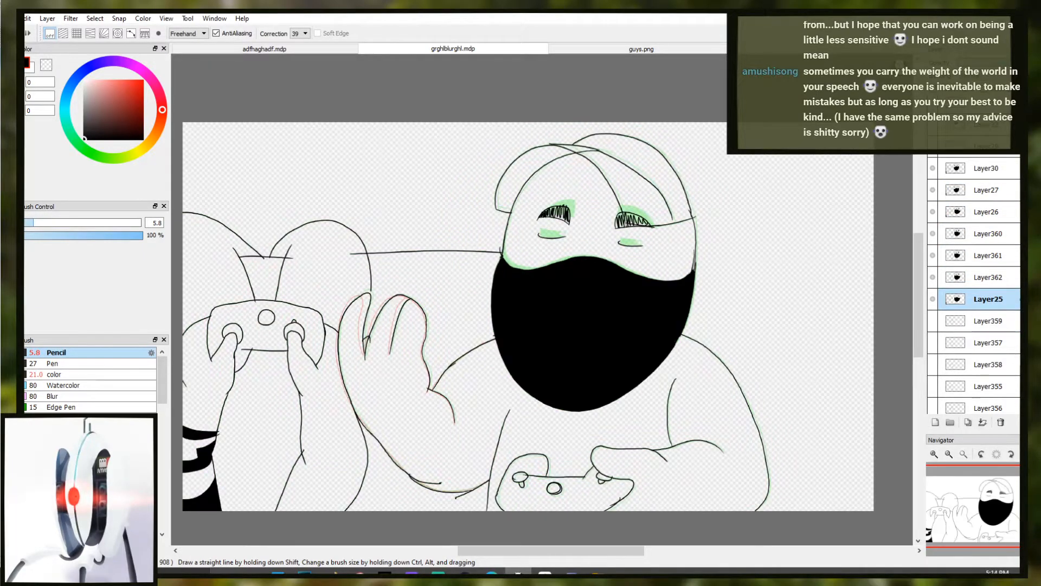
pyautogui.press('Up')
pyautogui.press('Up')
pyautogui.press('Up')
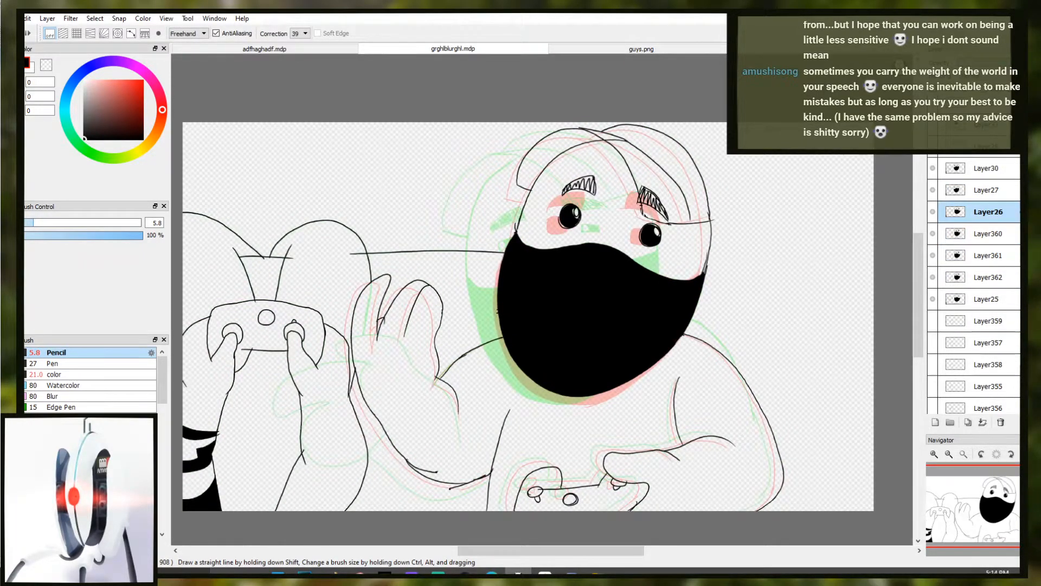
pyautogui.press('Down')
pyautogui.press('Down')
pyautogui.press('Down')
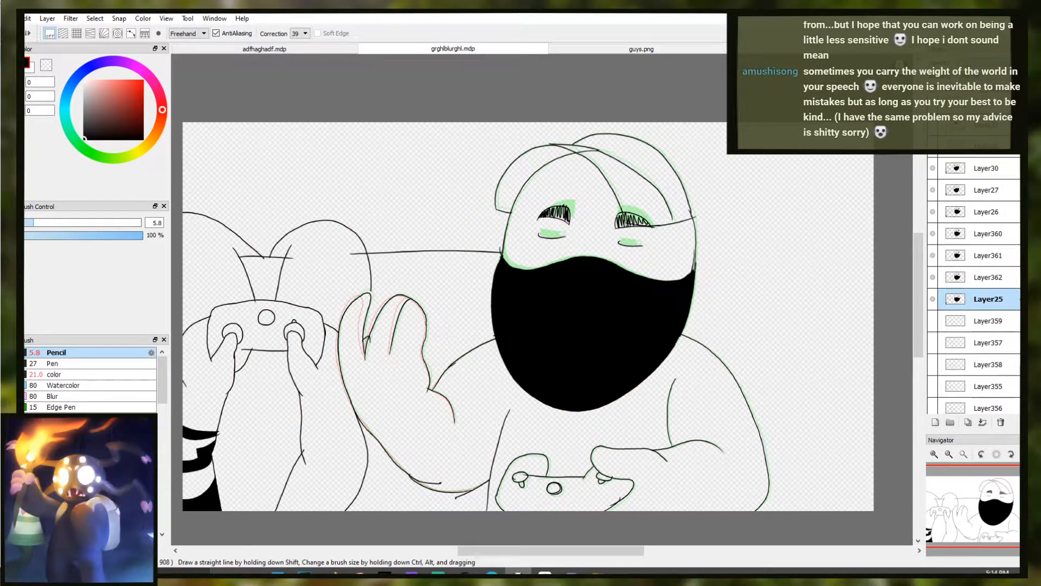
pyautogui.press('Up')
pyautogui.press('Up')
pyautogui.press('Up')
pyautogui.press('Up')
pyautogui.press('Down')
pyautogui.press('Down')
pyautogui.press('Down')
pyautogui.press('Down')
pyautogui.press('Down')
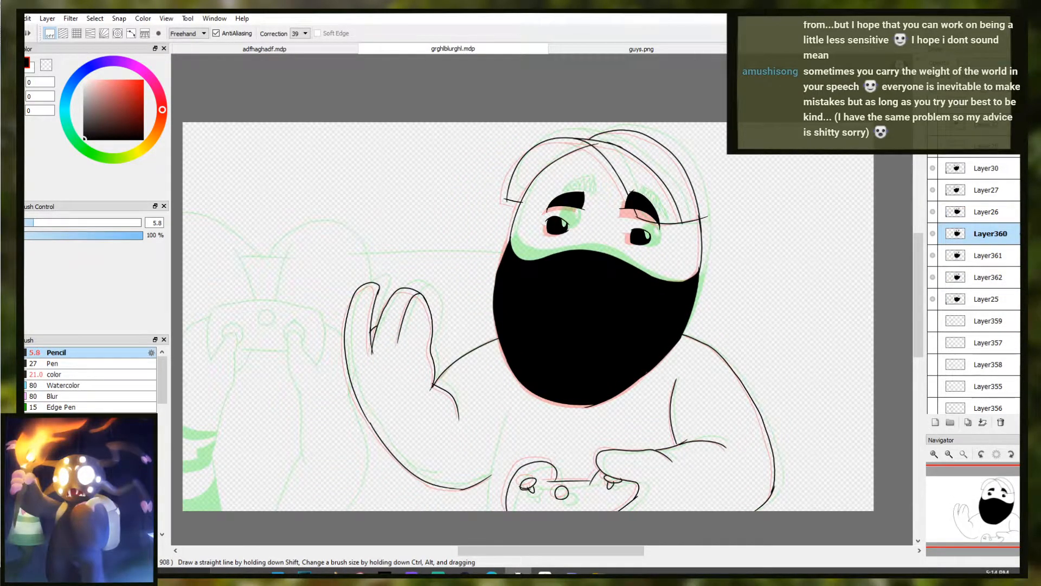
pyautogui.press('Up')
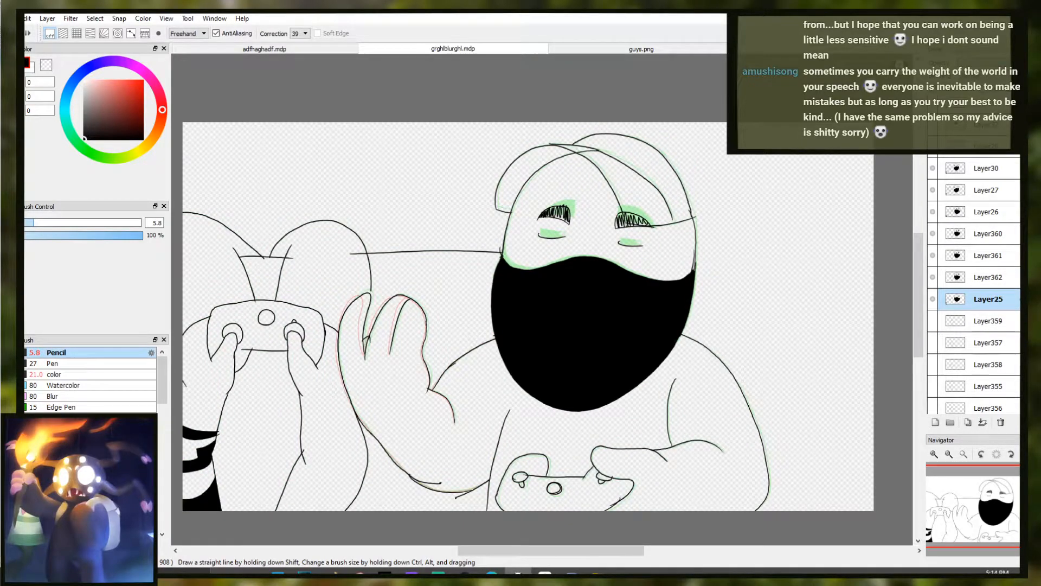
# Add a new layer above Layer25 and move it between Layer361 and Layer362
pyautogui.click(936, 421)
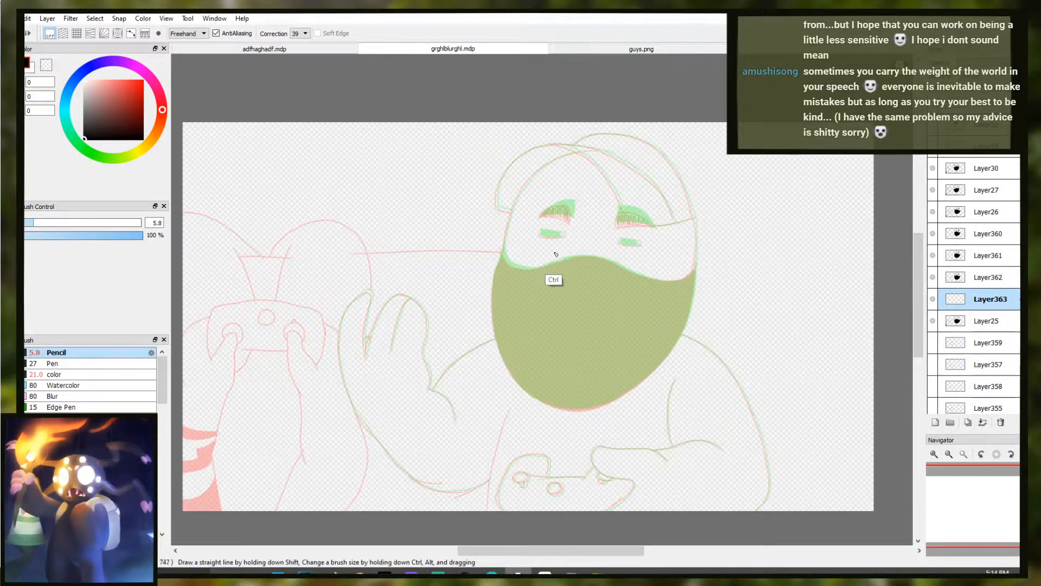
pyautogui.moveTo(980, 276); pyautogui.dragTo(976, 277)
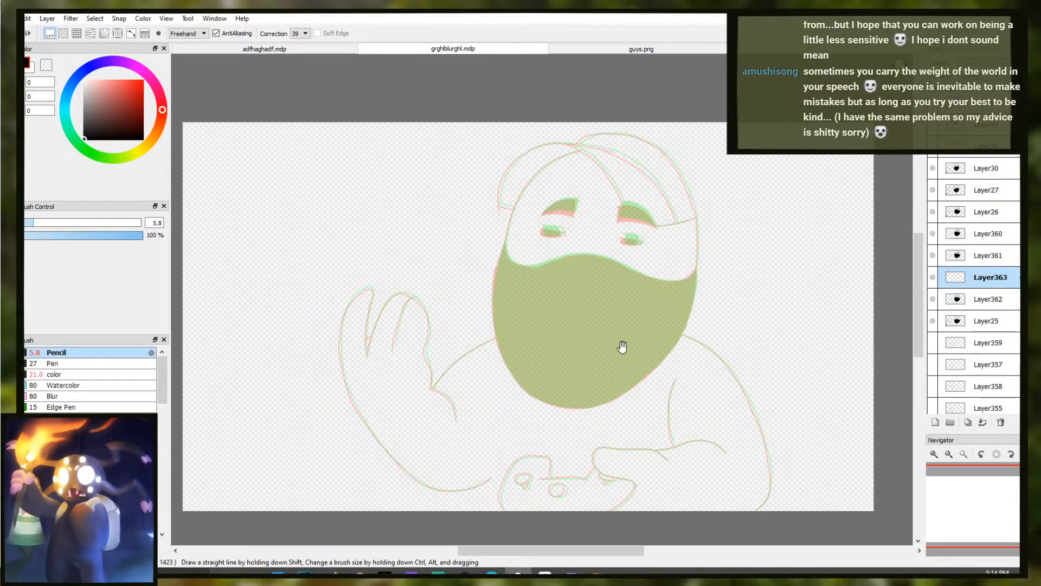
pyautogui.scroll(6, 567, 346)
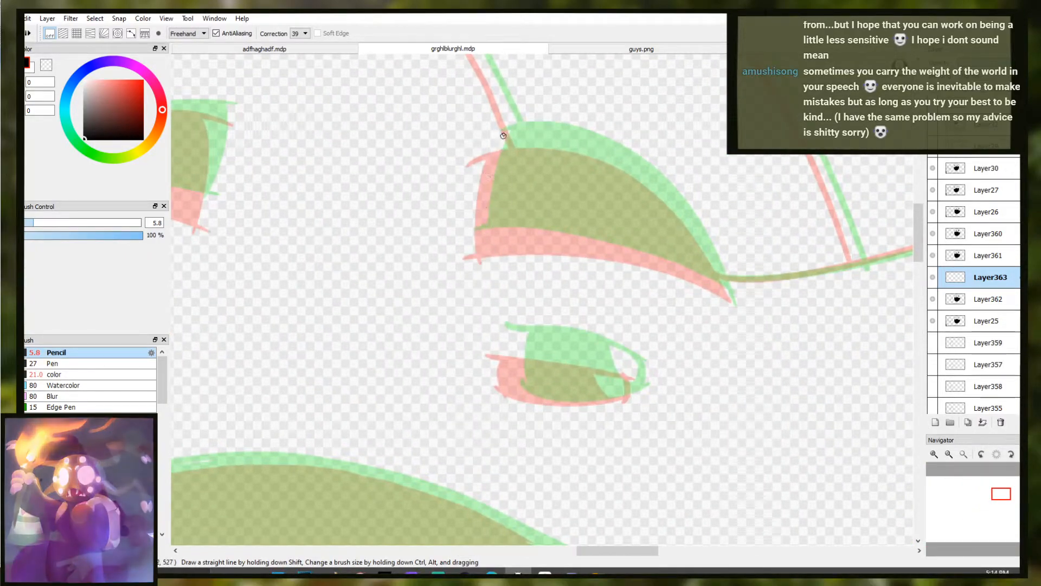
pyautogui.moveTo(501, 144)
pyautogui.mouseDown()
pyautogui.moveTo(483, 251)
pyautogui.moveTo(535, 240)
pyautogui.mouseUp()
pyautogui.hotkey('ctrl', 'z')
pyautogui.hotkey('ctrl', 'z')
pyautogui.moveTo(501, 142); pyautogui.dragTo(481, 255)
pyautogui.hotkey('ctrl', 'z')
# Check the character line-up in the guys.png reference and return to the animation drawing
pyautogui.click(554, 46)
pyautogui.scroll(2, 761, 310)
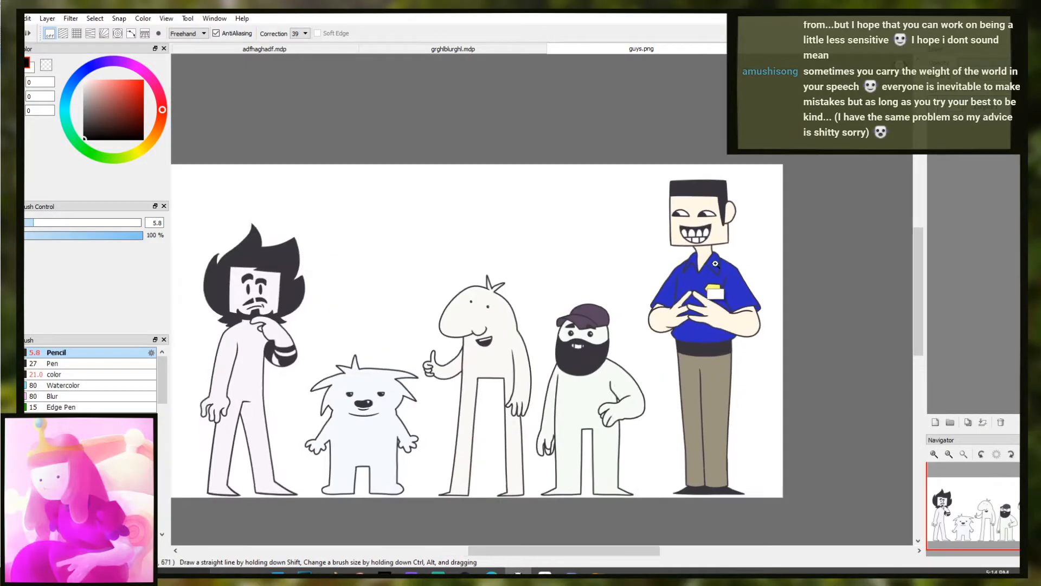
pyautogui.click(488, 48)
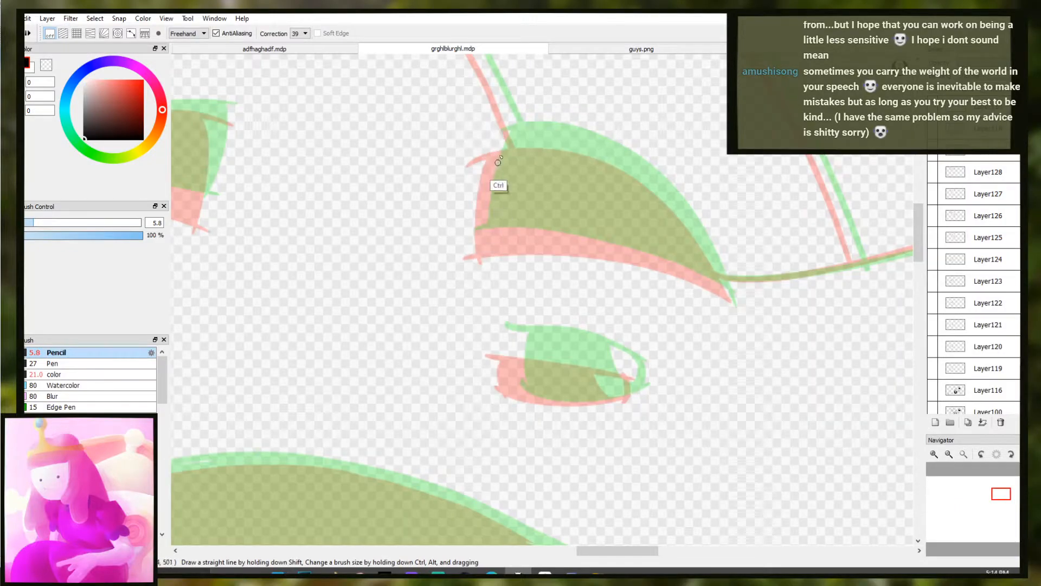
# Draw the inner and lower edges of the right-hand eyebrow on Layer363 with the 5.8 Pencil, between the onion-skin guides
pyautogui.moveTo(500, 137)
pyautogui.mouseDown()
pyautogui.moveTo(496, 243)
pyautogui.moveTo(483, 239)
pyautogui.moveTo(559, 249)
pyautogui.mouseUp()
pyautogui.hotkey('ctrl', 'z')
pyautogui.hotkey('ctrl', 'z')
pyautogui.moveTo(484, 237)
pyautogui.mouseDown()
pyautogui.moveTo(594, 241)
pyautogui.moveTo(558, 238)
pyautogui.moveTo(737, 308)
pyautogui.mouseUp()
pyautogui.hotkey('ctrl', 'z')
pyautogui.hotkey('ctrl', 'z')
pyautogui.hotkey('ctrl', 'z')
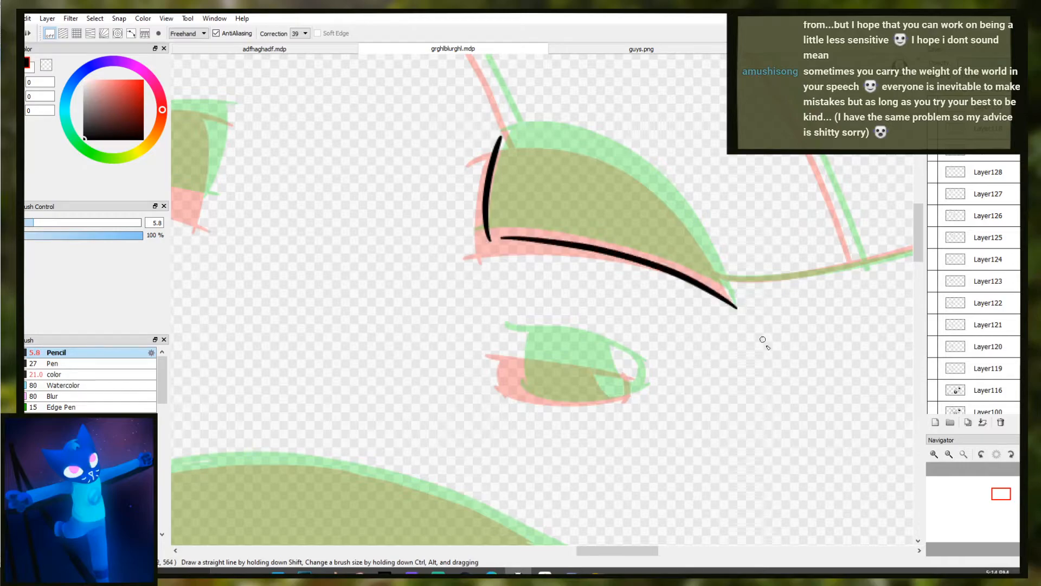
pyautogui.hotkey('ctrl', 'z')
pyautogui.moveTo(484, 238)
pyautogui.mouseDown()
pyautogui.moveTo(590, 256)
pyautogui.moveTo(737, 308)
pyautogui.mouseUp()
pyautogui.hotkey('ctrl', 'z')
pyautogui.hotkey('ctrl', 'z')
pyautogui.moveTo(501, 245); pyautogui.dragTo(717, 284)
pyautogui.moveTo(485, 203)
pyautogui.mouseDown()
pyautogui.moveTo(484, 246)
pyautogui.moveTo(559, 250)
pyautogui.mouseUp()
# Draw the first part of the right-hand eyebrow's upper edge, curving outward from its inner corner
pyautogui.moveTo(482, 144)
pyautogui.mouseDown()
pyautogui.moveTo(571, 144)
pyautogui.moveTo(535, 130)
pyautogui.moveTo(602, 155)
pyautogui.mouseUp()
pyautogui.hotkey('ctrl', 'z')
pyautogui.hotkey('ctrl', 'z')
pyautogui.hotkey('ctrl', 'z')
pyautogui.hotkey('ctrl', 'z')
pyautogui.hotkey('ctrl', 'z')
pyautogui.moveTo(495, 144); pyautogui.dragTo(591, 142)
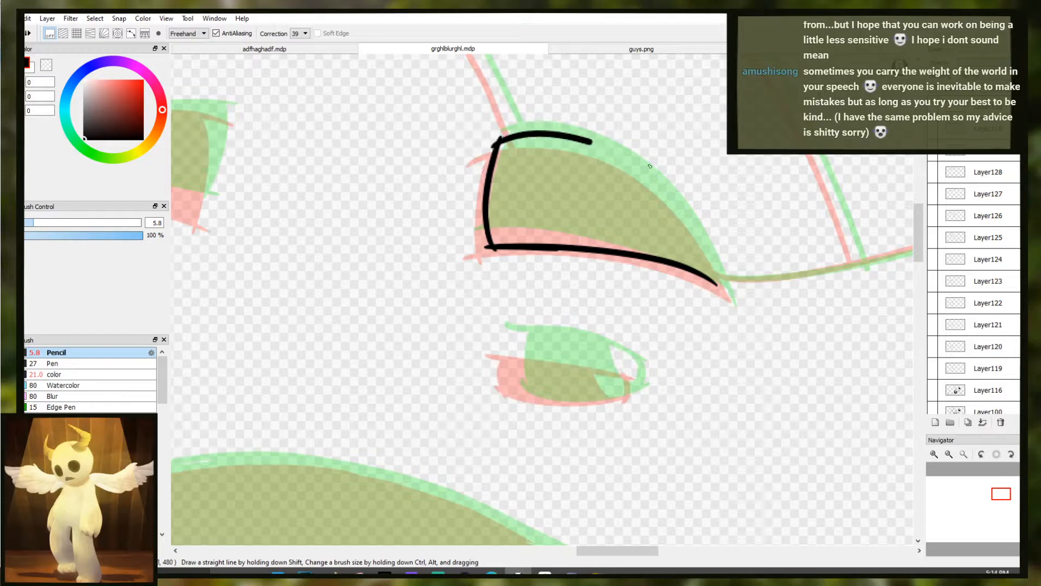
pyautogui.moveTo(649, 166); pyautogui.dragTo(684, 194)
pyautogui.hotkey('ctrl', 'z')
pyautogui.hotkey('ctrl', 'z')
pyautogui.moveTo(492, 144)
pyautogui.mouseDown()
pyautogui.moveTo(574, 163)
pyautogui.moveTo(693, 238)
pyautogui.moveTo(707, 271)
pyautogui.mouseUp()
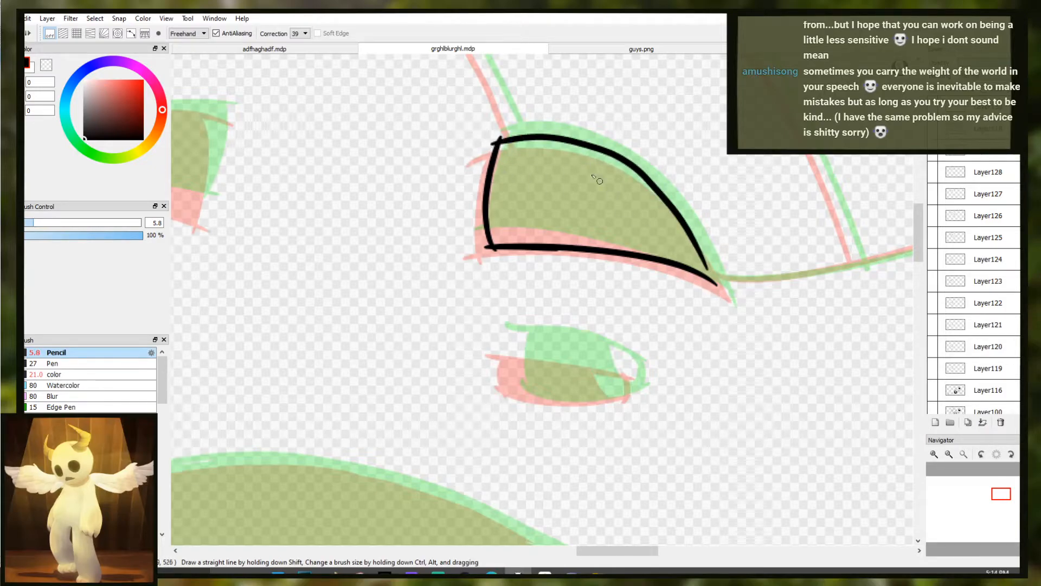
pyautogui.hotkey('ctrl', 'z')
pyautogui.moveTo(491, 143)
pyautogui.mouseDown()
pyautogui.moveTo(628, 158)
pyautogui.moveTo(668, 209)
pyautogui.mouseUp()
pyautogui.hotkey('ctrl', 'z')
pyautogui.hotkey('ctrl', 'z')
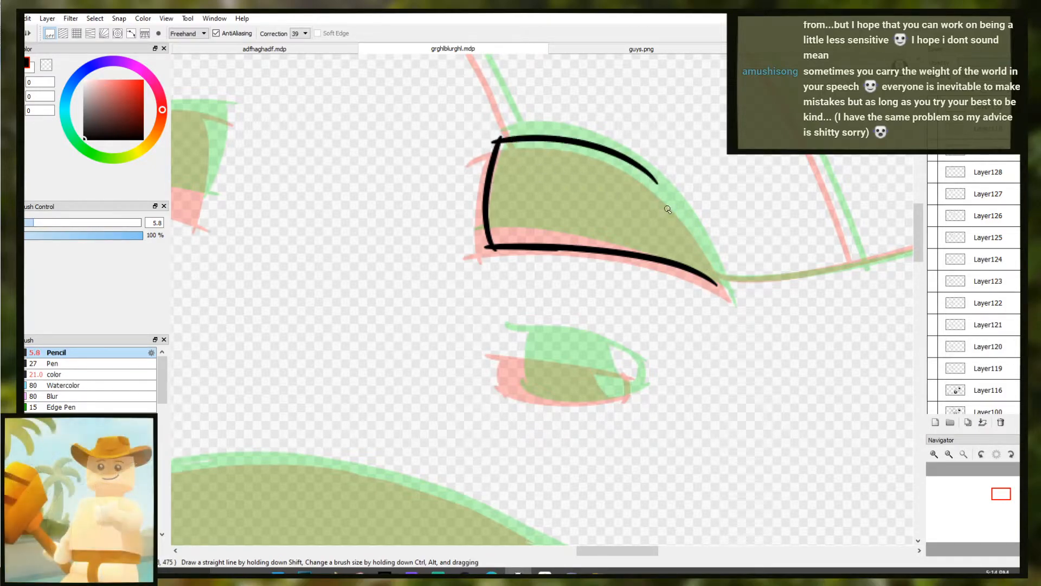
pyautogui.hotkey('ctrl', 'z')
# Continue the upper edge down to the eyebrow's outer tip, redrawing the curve until it closes the outline smoothly
pyautogui.moveTo(615, 154)
pyautogui.mouseDown()
pyautogui.moveTo(706, 243)
pyautogui.moveTo(683, 214)
pyautogui.moveTo(697, 238)
pyautogui.mouseUp()
pyautogui.hotkey('ctrl', 'z')
pyautogui.hotkey('ctrl', 'z')
pyautogui.hotkey('ctrl', 'z')
pyautogui.moveTo(628, 160)
pyautogui.mouseDown()
pyautogui.moveTo(699, 247)
pyautogui.moveTo(692, 226)
pyautogui.moveTo(720, 284)
pyautogui.mouseUp()
pyautogui.hotkey('ctrl', 'z')
pyautogui.hotkey('ctrl', 'z')
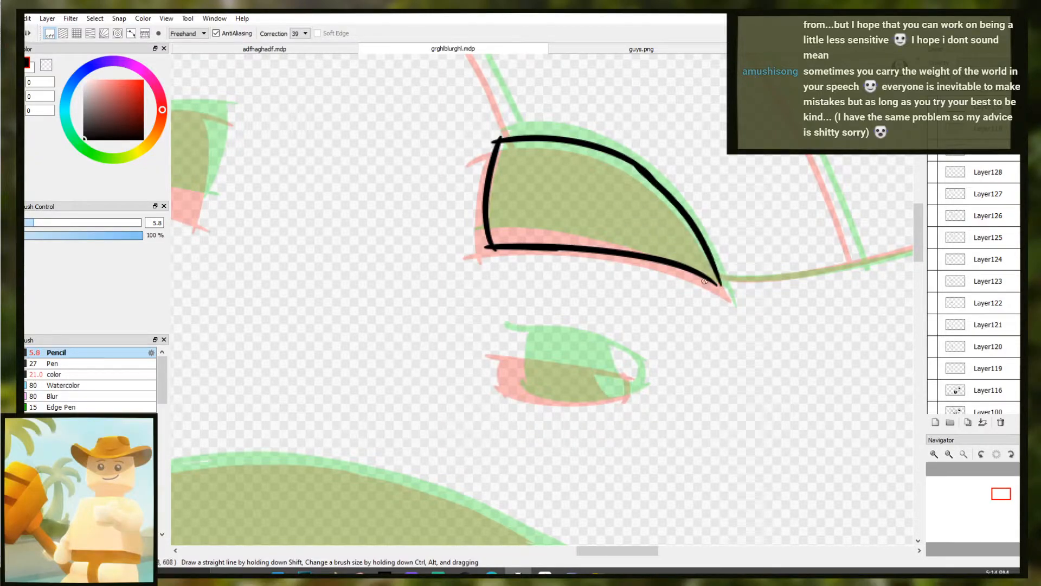
pyautogui.hotkey('ctrl', 'z')
pyautogui.moveTo(635, 164); pyautogui.dragTo(720, 285)
pyautogui.hotkey('ctrl', 'z')
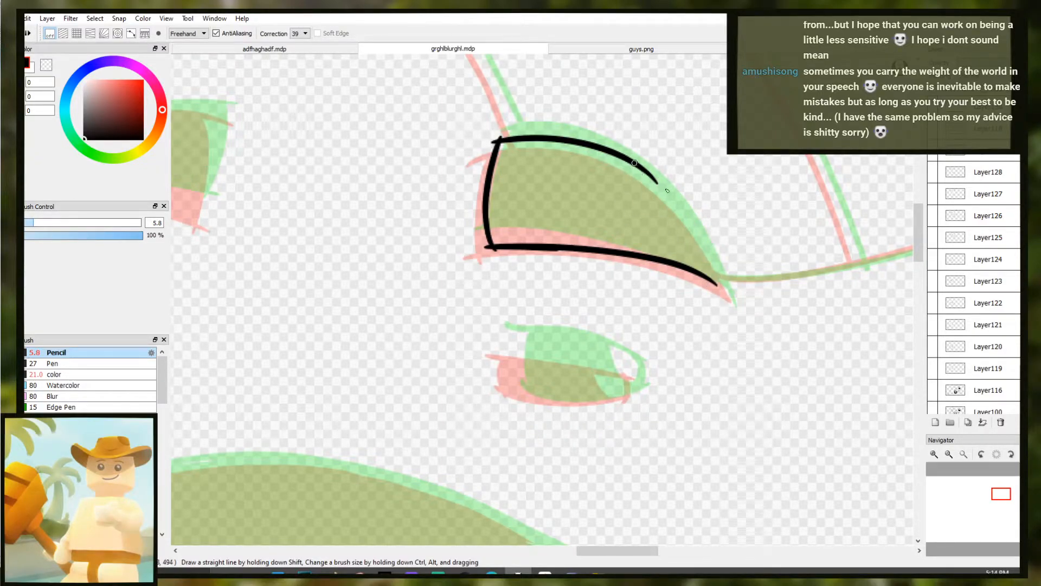
pyautogui.hotkey('ctrl', 'z')
pyautogui.moveTo(633, 163)
pyautogui.mouseDown()
pyautogui.moveTo(719, 282)
pyautogui.moveTo(661, 182)
pyautogui.moveTo(718, 282)
pyautogui.moveTo(667, 190)
pyautogui.moveTo(707, 245)
pyautogui.moveTo(721, 281)
pyautogui.moveTo(710, 287)
pyautogui.mouseUp()
pyautogui.hotkey('ctrl', 'z')
pyautogui.hotkey('ctrl', 'z')
pyautogui.hotkey('ctrl', 'z')
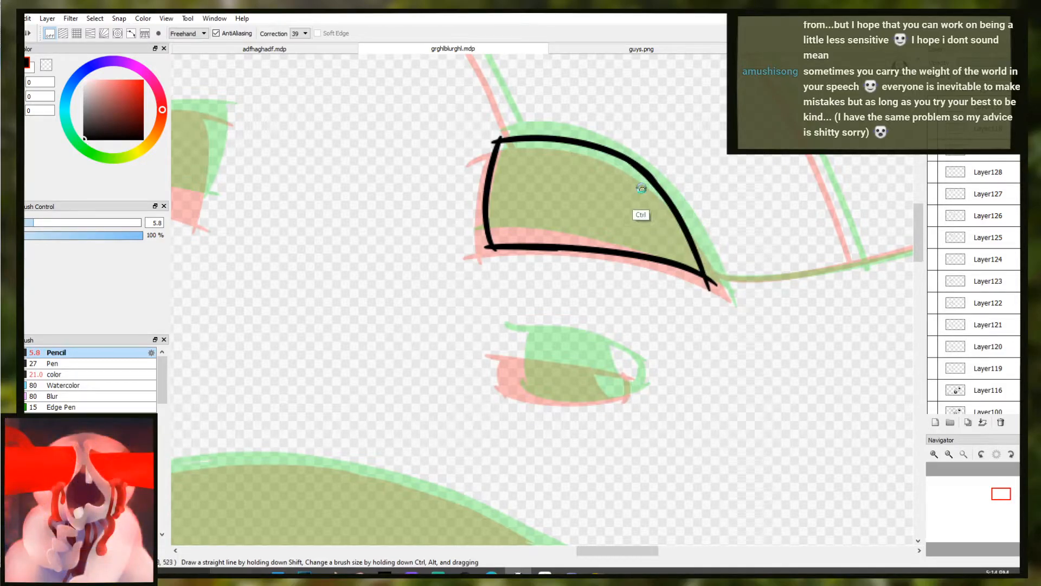
pyautogui.hotkey('ctrl', 'z')
pyautogui.moveTo(631, 161); pyautogui.dragTo(720, 282)
pyautogui.hotkey('ctrl', 'z')
pyautogui.hotkey('ctrl', 'z')
pyautogui.moveTo(632, 162)
pyautogui.mouseDown()
pyautogui.moveTo(663, 182)
pyautogui.moveTo(723, 282)
pyautogui.mouseUp()
pyautogui.hotkey('ctrl', 'z')
pyautogui.hotkey('ctrl', 'z')
pyautogui.hotkey('ctrl', 'z')
pyautogui.moveTo(634, 163)
pyautogui.mouseDown()
pyautogui.moveTo(663, 182)
pyautogui.moveTo(725, 281)
pyautogui.mouseUp()
pyautogui.hotkey('ctrl', 'z')
pyautogui.moveTo(632, 162)
pyautogui.mouseDown()
pyautogui.moveTo(674, 203)
pyautogui.moveTo(723, 298)
pyautogui.mouseUp()
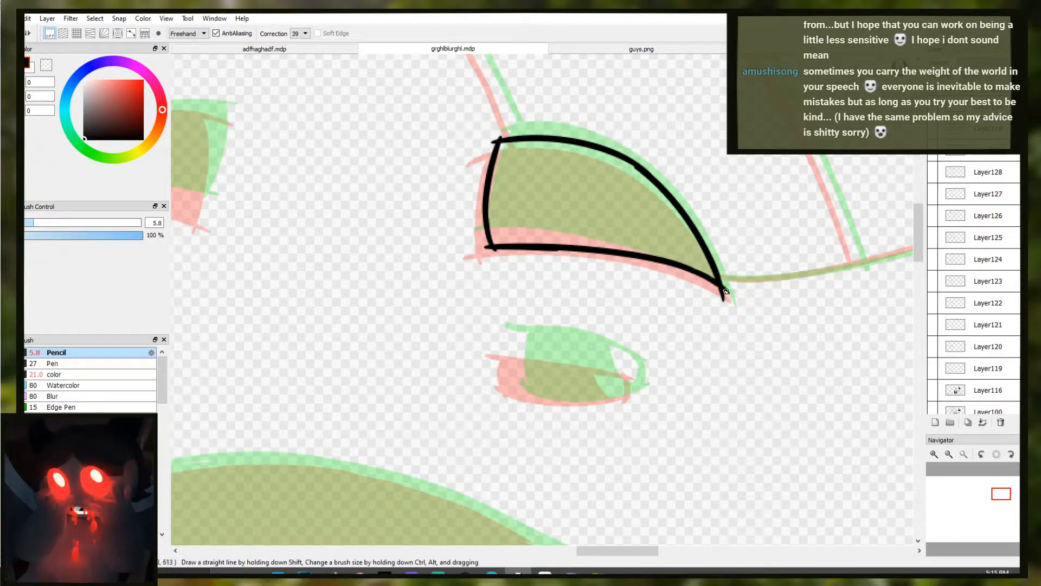
# Fill the outlined right-hand eyebrow with black and return to the Pencil brush
pyautogui.press('g')
pyautogui.click(645, 218)
pyautogui.press('b')
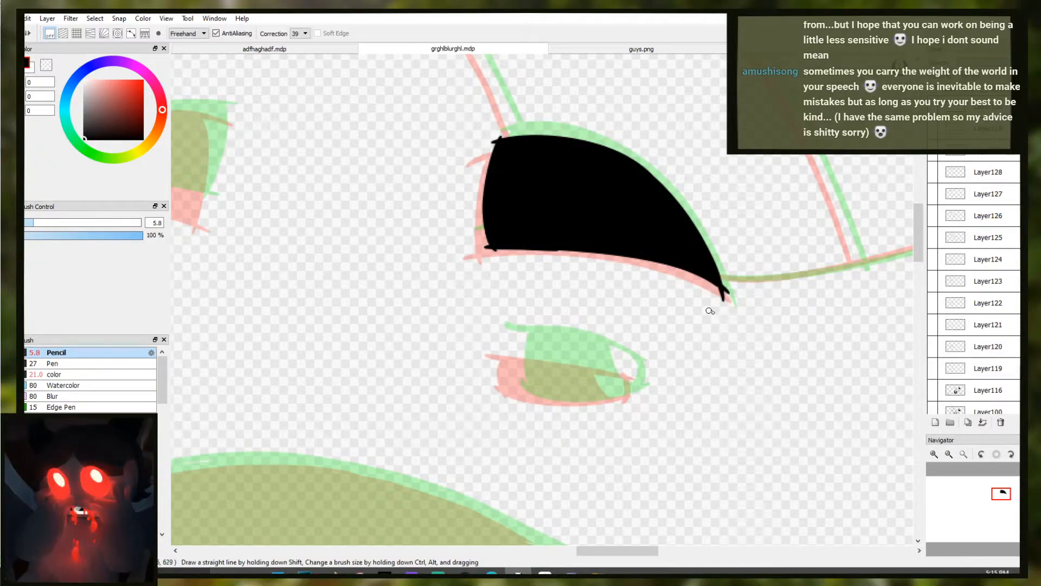
# Erase the line overshoot at the eyebrow's outer tip and refine the tip into a point with the Pencil
pyautogui.press('e')
pyautogui.moveTo(716, 308); pyautogui.dragTo(723, 304)
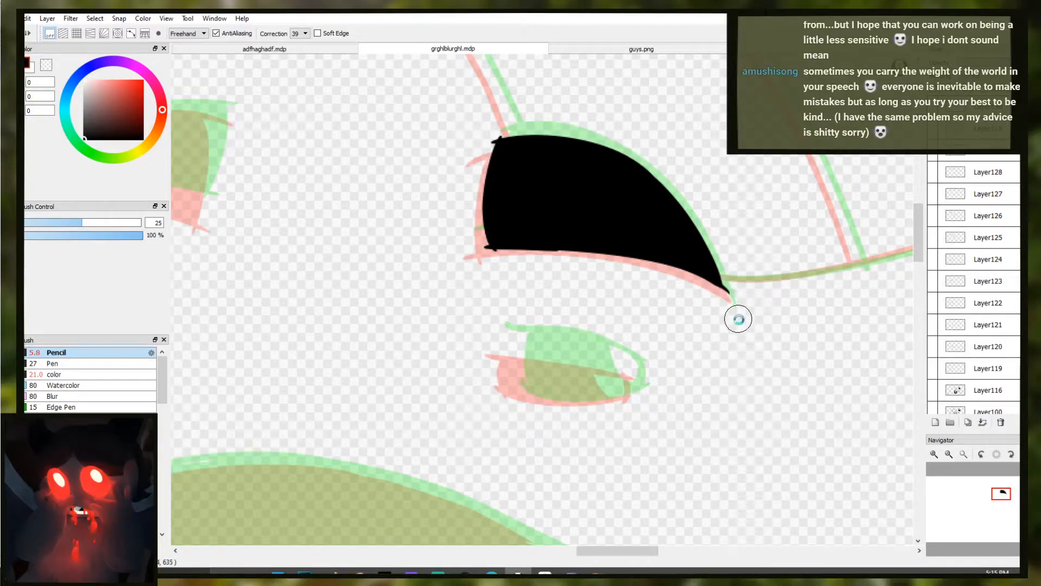
pyautogui.press('b')
pyautogui.moveTo(733, 296); pyautogui.dragTo(713, 280)
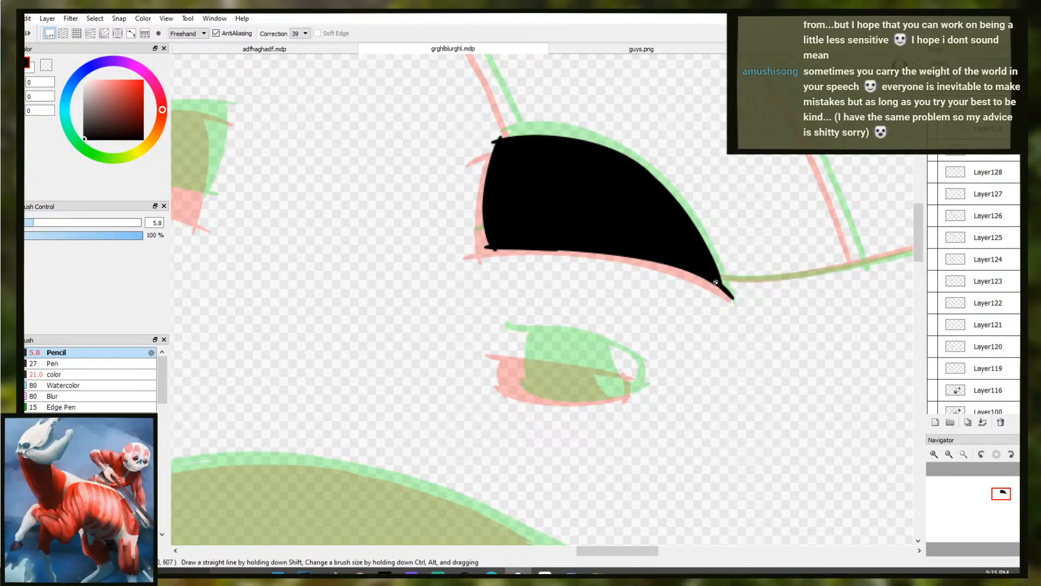
pyautogui.hotkey('ctrl', 'z')
# Draw the left-hand eyebrow's inner edge as a slightly curved near-vertical stroke between the onion-skin guides
pyautogui.scroll(-4, 672, 287)
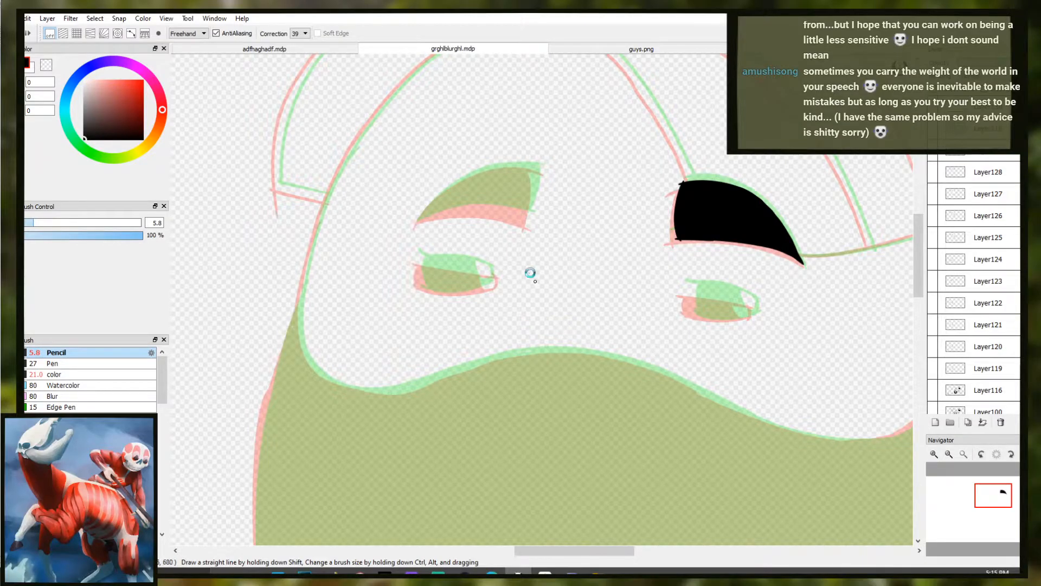
pyautogui.moveTo(456, 263); pyautogui.dragTo(523, 288)
pyautogui.scroll(5, 600, 206)
pyautogui.moveTo(606, 172)
pyautogui.mouseDown()
pyautogui.moveTo(596, 290)
pyautogui.moveTo(603, 282)
pyautogui.mouseUp()
pyautogui.hotkey('ctrl', 'z')
pyautogui.moveTo(602, 169); pyautogui.dragTo(604, 321)
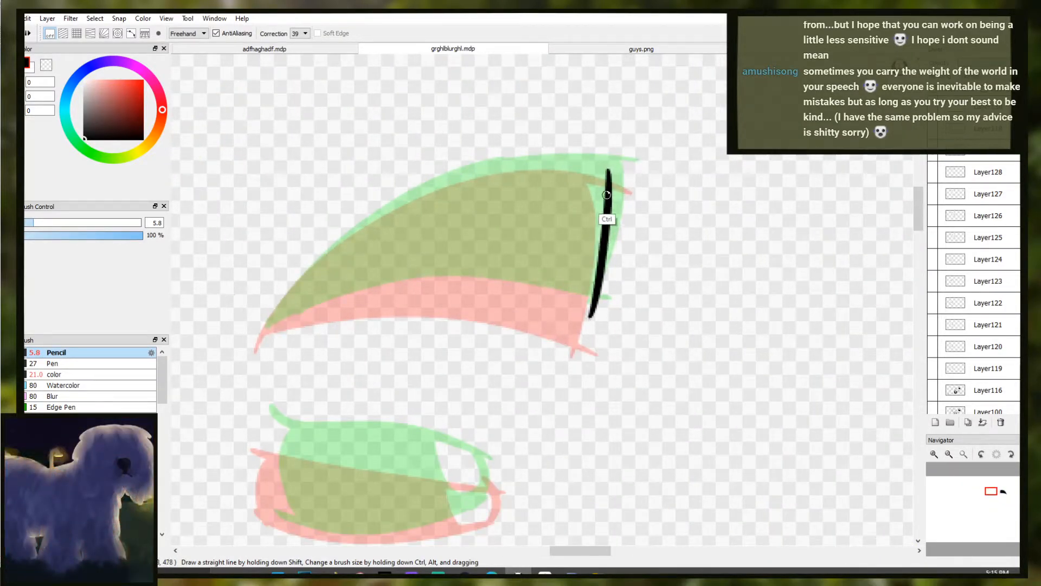
pyautogui.hotkey('ctrl', 'z')
pyautogui.moveTo(604, 168); pyautogui.dragTo(591, 327)
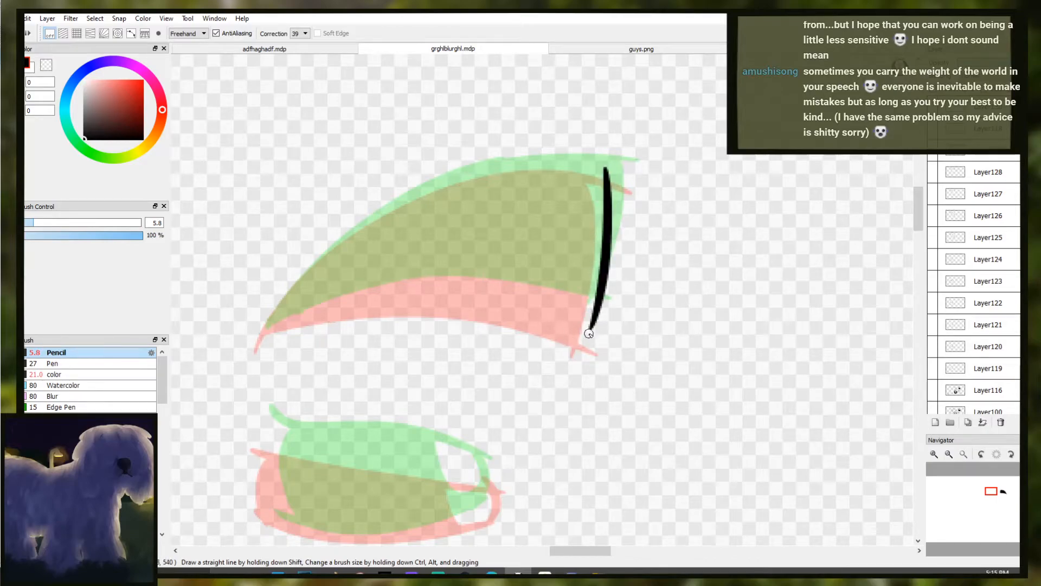
pyautogui.scroll(-4, 593, 362)
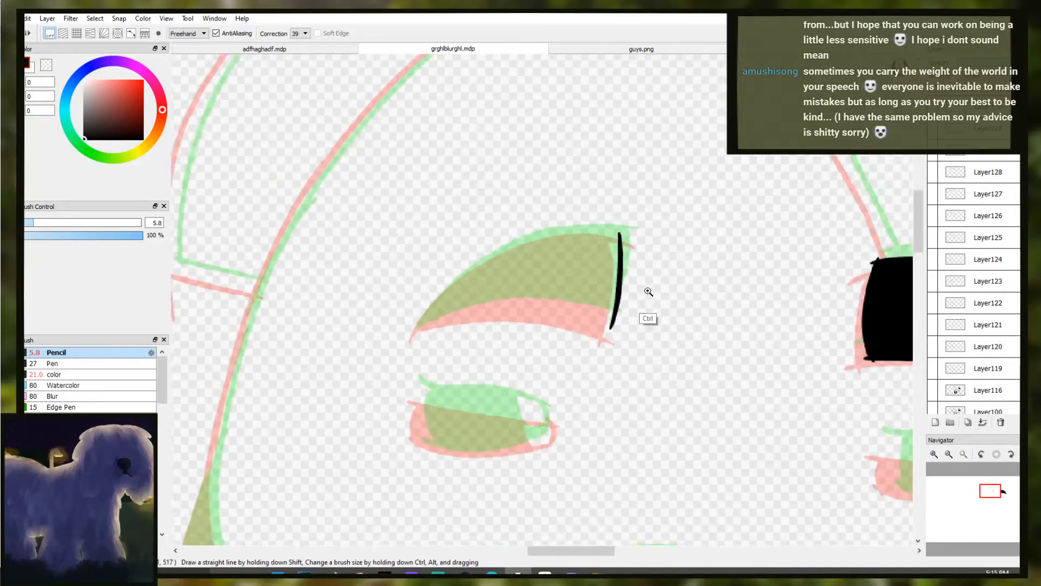
# Draw the first part of the left-hand eyebrow's lower edge from its inner corner, redrawing the stroke until it curves smoothly
pyautogui.scroll(4, 417, 291)
pyautogui.moveTo(330, 307)
pyautogui.mouseDown()
pyautogui.moveTo(387, 289)
pyautogui.moveTo(439, 291)
pyautogui.moveTo(389, 287)
pyautogui.moveTo(654, 301)
pyautogui.mouseUp()
pyautogui.hotkey('ctrl', 'z')
pyautogui.hotkey('ctrl', 'z')
pyautogui.hotkey('ctrl', 'z')
pyautogui.hotkey('ctrl', 'z')
pyautogui.hotkey('ctrl', 'z')
pyautogui.hotkey('ctrl', 'z')
pyautogui.hotkey('ctrl', 'z')
pyautogui.hotkey('ctrl', 'z')
pyautogui.moveTo(596, 283)
pyautogui.mouseDown()
pyautogui.moveTo(655, 299)
pyautogui.moveTo(599, 285)
pyautogui.mouseUp()
pyautogui.hotkey('ctrl', 'z')
pyautogui.hotkey('ctrl', 'z')
pyautogui.moveTo(668, 302); pyautogui.dragTo(593, 280)
pyautogui.hotkey('ctrl', 'z')
pyautogui.moveTo(659, 298)
pyautogui.mouseDown()
pyautogui.moveTo(537, 271)
pyautogui.moveTo(386, 277)
pyautogui.mouseUp()
pyautogui.hotkey('ctrl', 'z')
pyautogui.moveTo(652, 293)
pyautogui.mouseDown()
pyautogui.moveTo(598, 287)
pyautogui.moveTo(666, 302)
pyautogui.moveTo(397, 296)
pyautogui.mouseUp()
pyautogui.hotkey('ctrl', 'z')
pyautogui.hotkey('ctrl', 'z')
pyautogui.moveTo(595, 286)
pyautogui.mouseDown()
pyautogui.moveTo(479, 275)
pyautogui.moveTo(567, 274)
pyautogui.moveTo(398, 291)
pyautogui.moveTo(536, 281)
pyautogui.moveTo(458, 269)
pyautogui.mouseUp()
pyautogui.hotkey('ctrl', 'z')
pyautogui.hotkey('ctrl', 'z')
pyautogui.hotkey('ctrl', 'z')
pyautogui.moveTo(575, 277); pyautogui.dragTo(369, 302)
pyautogui.hotkey('ctrl', 'z')
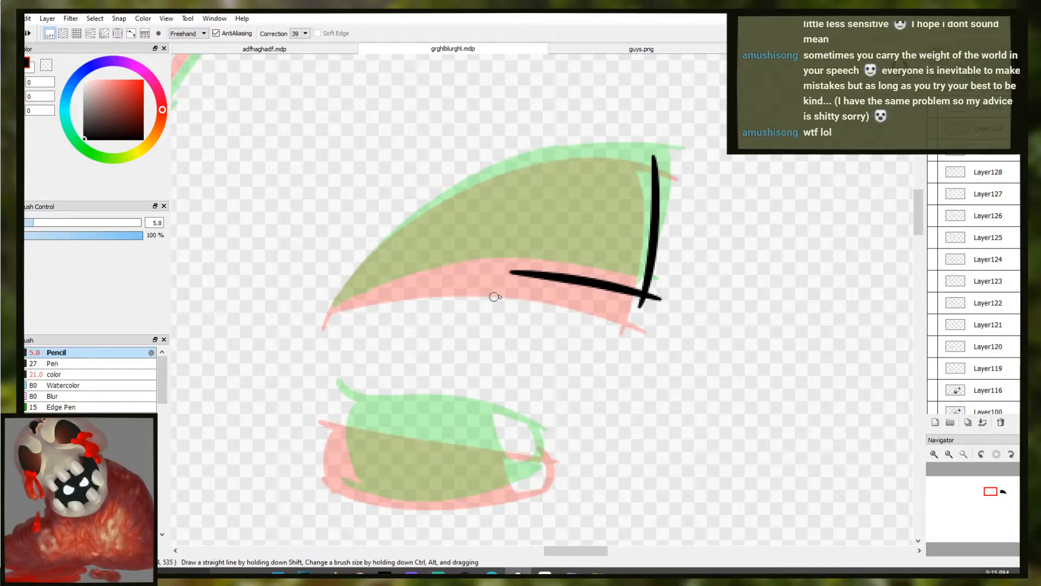
# Continue the left-hand eyebrow's lower edge through its middle, redrawing until it joins the existing stroke smoothly
pyautogui.moveTo(573, 281); pyautogui.dragTo(465, 267)
pyautogui.hotkey('ctrl', 'z')
pyautogui.hotkey('ctrl', 'z')
pyautogui.hotkey('ctrl', 'z')
pyautogui.moveTo(564, 278); pyautogui.dragTo(454, 266)
pyautogui.hotkey('ctrl', 'z')
pyautogui.hotkey('ctrl', 'z')
pyautogui.moveTo(570, 280); pyautogui.dragTo(471, 268)
pyautogui.hotkey('ctrl', 'z')
pyautogui.moveTo(568, 279)
pyautogui.mouseDown()
pyautogui.moveTo(479, 269)
pyautogui.moveTo(373, 297)
pyautogui.mouseUp()
pyautogui.hotkey('ctrl', 'z')
pyautogui.hotkey('ctrl', 'z')
pyautogui.hotkey('ctrl', 'z')
pyautogui.moveTo(580, 280)
pyautogui.mouseDown()
pyautogui.moveTo(471, 269)
pyautogui.moveTo(363, 277)
pyautogui.mouseUp()
pyautogui.hotkey('ctrl', 'z')
pyautogui.hotkey('ctrl', 'z')
pyautogui.moveTo(574, 281); pyautogui.dragTo(390, 282)
pyautogui.hotkey('ctrl', 'z')
pyautogui.hotkey('ctrl', 'z')
pyautogui.hotkey('ctrl', 'z')
pyautogui.hotkey('ctrl', 'z')
pyautogui.moveTo(583, 282)
pyautogui.mouseDown()
pyautogui.moveTo(477, 272)
pyautogui.moveTo(360, 297)
pyautogui.mouseUp()
pyautogui.hotkey('ctrl', 'z')
# Extend the left-hand eyebrow's lower edge down to its outer tip with a tapering stroke
pyautogui.moveTo(449, 275); pyautogui.dragTo(332, 312)
pyautogui.hotkey('ctrl', 'z')
pyautogui.hotkey('ctrl', 'z')
pyautogui.hotkey('ctrl', 'z')
pyautogui.moveTo(417, 274); pyautogui.dragTo(347, 298)
pyautogui.hotkey('ctrl', 'z')
pyautogui.hotkey('ctrl', 'z')
pyautogui.moveTo(444, 272)
pyautogui.mouseDown()
pyautogui.moveTo(338, 320)
pyautogui.moveTo(430, 271)
pyautogui.moveTo(326, 310)
pyautogui.mouseUp()
pyautogui.hotkey('ctrl', 'z')
pyautogui.hotkey('ctrl', 'z')
pyautogui.moveTo(433, 270); pyautogui.dragTo(328, 313)
pyautogui.hotkey('ctrl', 'z')
pyautogui.moveTo(423, 274)
pyautogui.mouseDown()
pyautogui.moveTo(327, 314)
pyautogui.moveTo(439, 220)
pyautogui.mouseUp()
pyautogui.hotkey('ctrl', 'z')
pyautogui.moveTo(341, 298); pyautogui.dragTo(450, 209)
pyautogui.hotkey('ctrl', 'z')
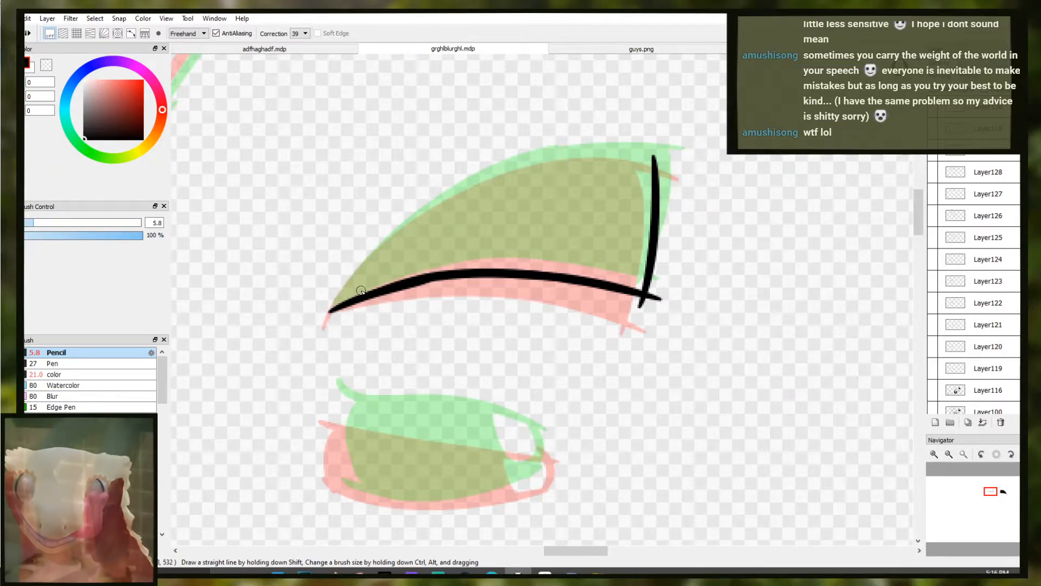
pyautogui.scroll(-3, 569, 399)
pyautogui.scroll(-5, 672, 349)
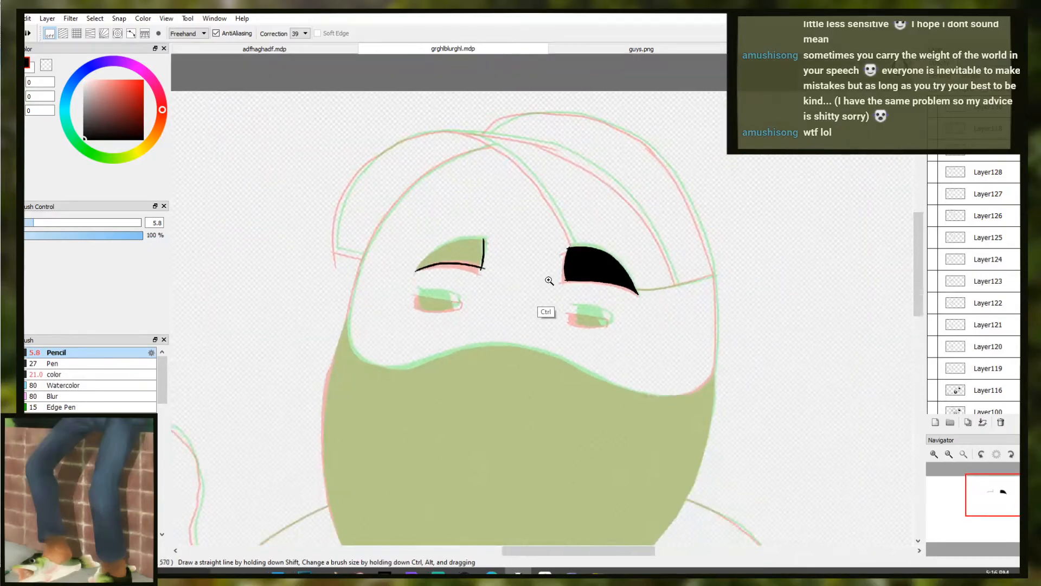
pyautogui.moveTo(551, 286); pyautogui.dragTo(544, 266)
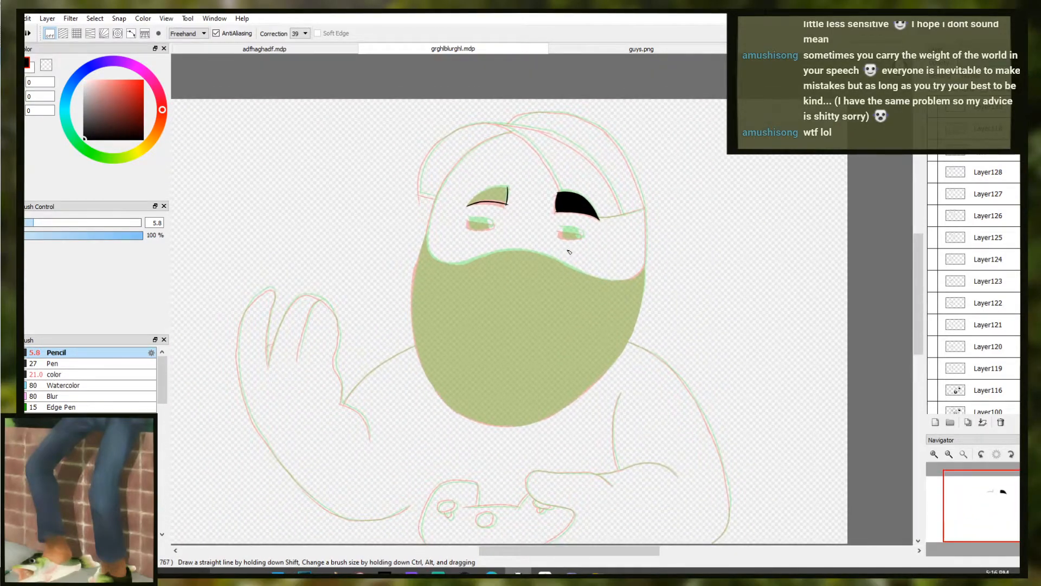
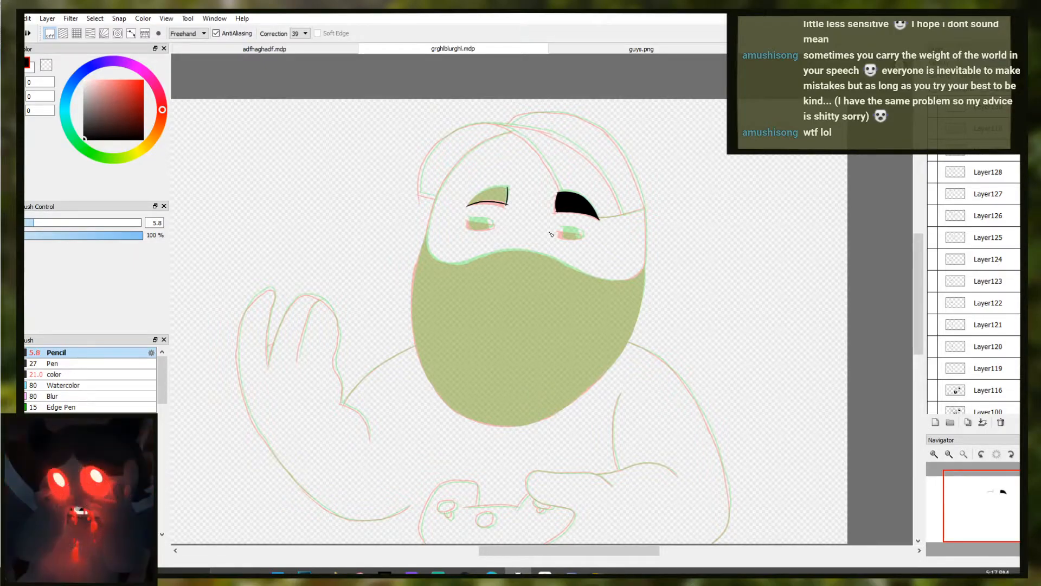
pyautogui.moveTo(474, 402); pyautogui.dragTo(484, 402)
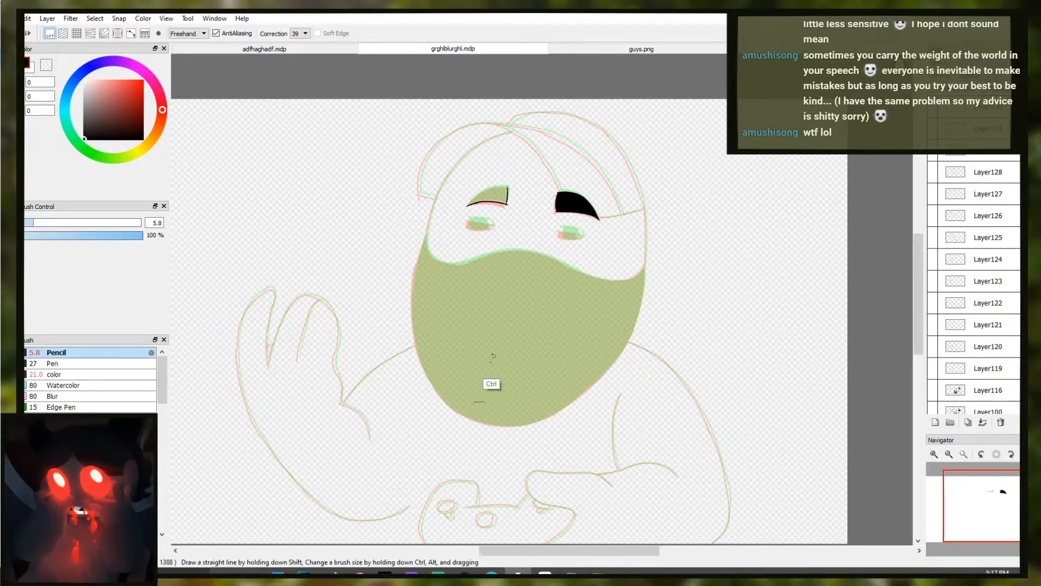
pyautogui.scroll(5, 486, 207)
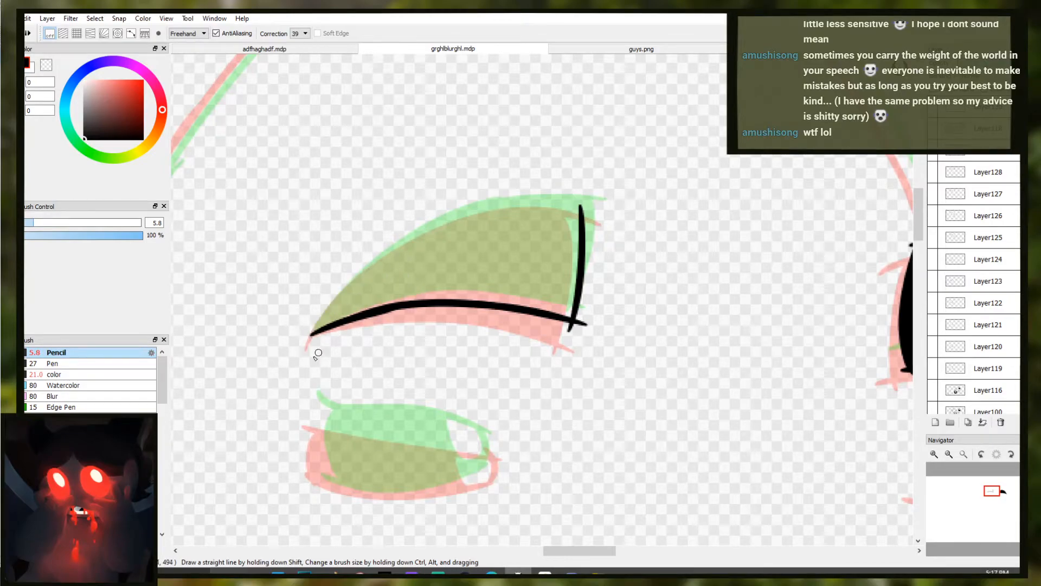
pyautogui.moveTo(310, 332); pyautogui.dragTo(576, 217)
pyautogui.hotkey('ctrl', 'z')
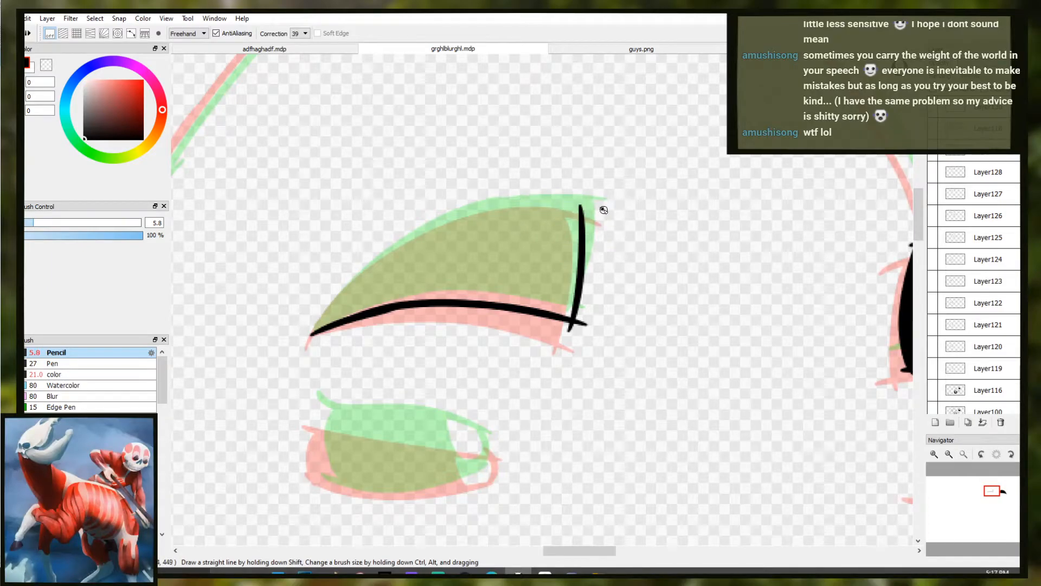
# Draw the inner part of the left-hand eyebrow's upper edge, trim its end with the eraser, and extend the curve outward
pyautogui.moveTo(601, 209)
pyautogui.mouseDown()
pyautogui.moveTo(370, 250)
pyautogui.moveTo(474, 177)
pyautogui.mouseUp()
pyautogui.press('e')
pyautogui.moveTo(391, 240)
pyautogui.mouseDown()
pyautogui.moveTo(534, 171)
pyautogui.moveTo(416, 237)
pyautogui.moveTo(531, 187)
pyautogui.mouseUp()
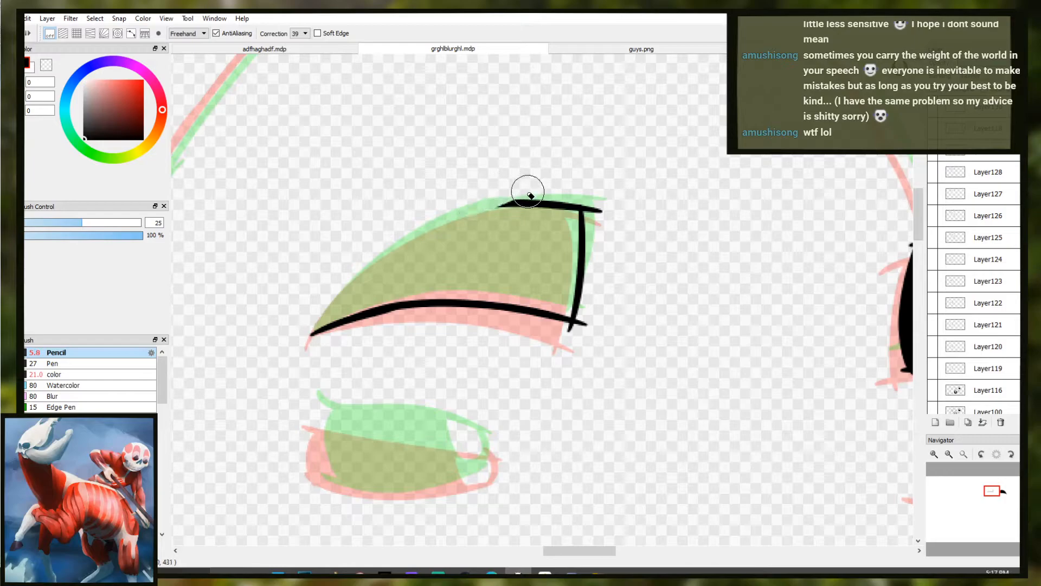
pyautogui.press('b')
pyautogui.press('ctrl')
pyautogui.moveTo(449, 221); pyautogui.dragTo(518, 204)
pyautogui.hotkey('ctrl', 'z')
pyautogui.hotkey('ctrl', 'z')
pyautogui.moveTo(458, 218); pyautogui.dragTo(513, 204)
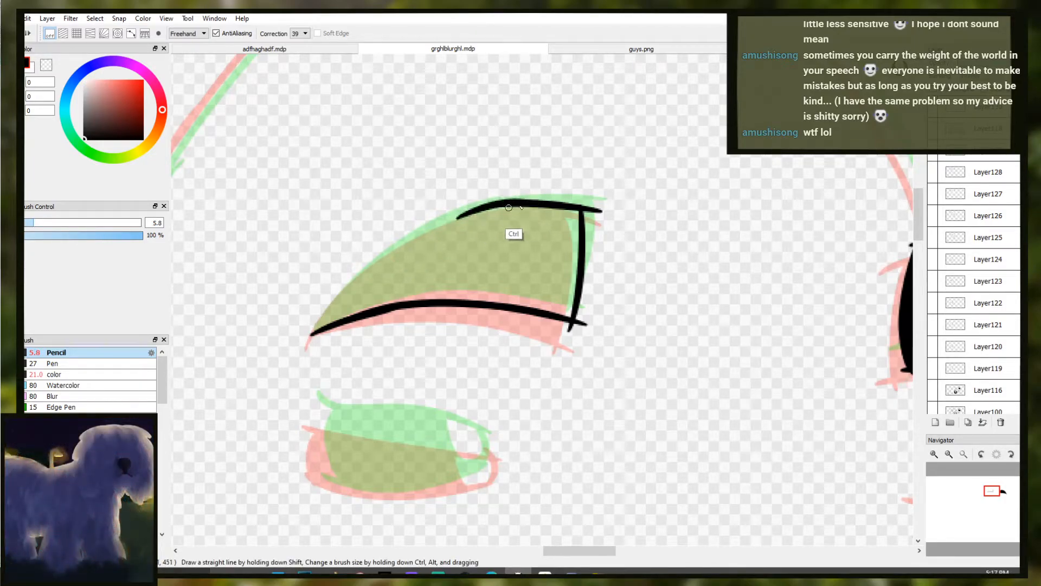
# Compare the upper-edge curve with and without its latest stroke by repeatedly undoing and redoing it
pyautogui.hotkey('ctrl', 'z')
pyautogui.hotkey('ctrl', 'z')
pyautogui.hotkey('ctrl', 'y')
pyautogui.hotkey('ctrl', 'y')
pyautogui.hotkey('ctrl', 'z')
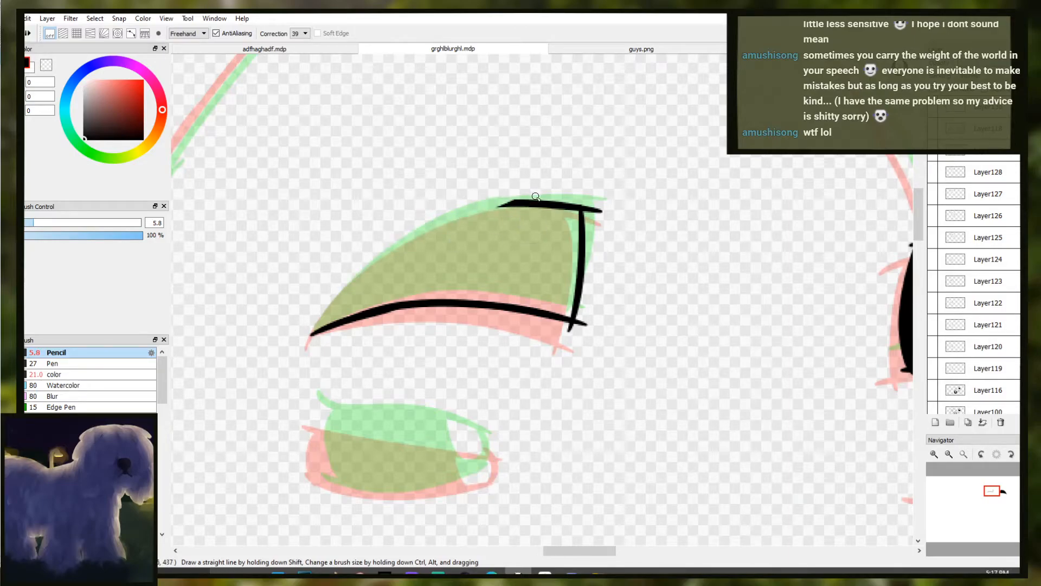
pyautogui.hotkey('ctrl', 'y')
pyautogui.hotkey('ctrl', 'z')
pyautogui.hotkey('ctrl', 'y')
pyautogui.hotkey('ctrl', 'y')
pyautogui.hotkey('ctrl', 'z')
pyautogui.hotkey('ctrl', 'z')
pyautogui.hotkey('ctrl', 'y')
pyautogui.hotkey('ctrl', 'z')
pyautogui.hotkey('ctrl', 'y')
pyautogui.hotkey('ctrl', 'z')
pyautogui.hotkey('ctrl', 'y')
pyautogui.hotkey('ctrl', 'y')
pyautogui.hotkey('ctrl', 'z')
pyautogui.hotkey('ctrl', 'y')
pyautogui.hotkey('ctrl', 'z')
pyautogui.hotkey('ctrl', 'y')
pyautogui.hotkey('ctrl', 'y')
# Complete the left-hand eyebrow's upper edge down to the outer tip and fill the closed outline with black
pyautogui.moveTo(431, 231)
pyautogui.mouseDown()
pyautogui.moveTo(320, 339)
pyautogui.moveTo(438, 232)
pyautogui.moveTo(333, 313)
pyautogui.moveTo(339, 306)
pyautogui.moveTo(438, 229)
pyautogui.moveTo(293, 362)
pyautogui.mouseUp()
pyautogui.hotkey('ctrl', 'z')
pyautogui.hotkey('ctrl', 'z')
pyautogui.hotkey('ctrl', 'z')
pyautogui.hotkey('ctrl', 'z')
pyautogui.hotkey('ctrl', 'z')
pyautogui.hotkey('ctrl', 'z')
pyautogui.hotkey('ctrl', 'z')
pyautogui.press('e')
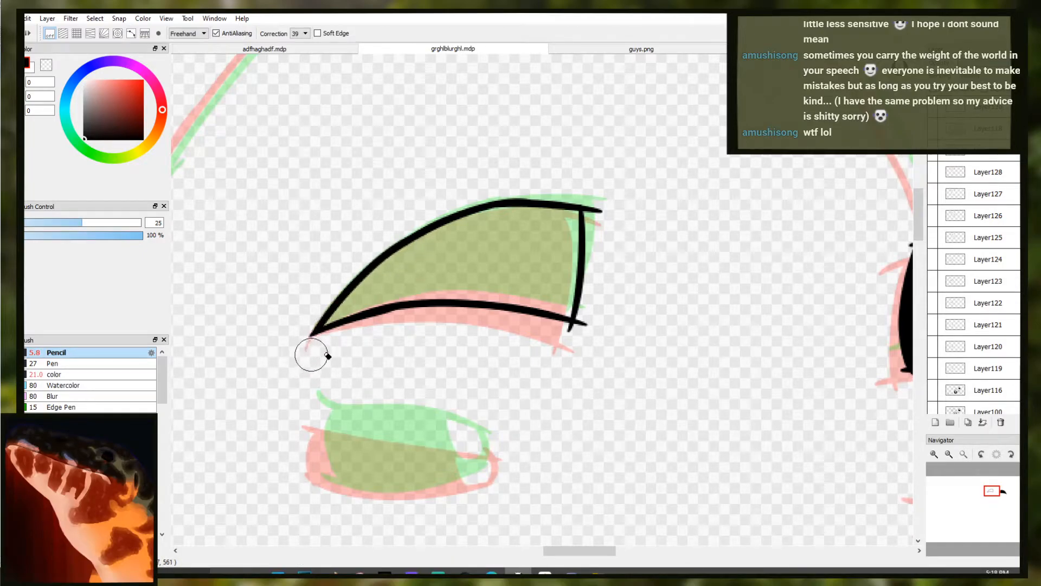
pyautogui.press('e')
pyautogui.scroll(-2, 467, 437)
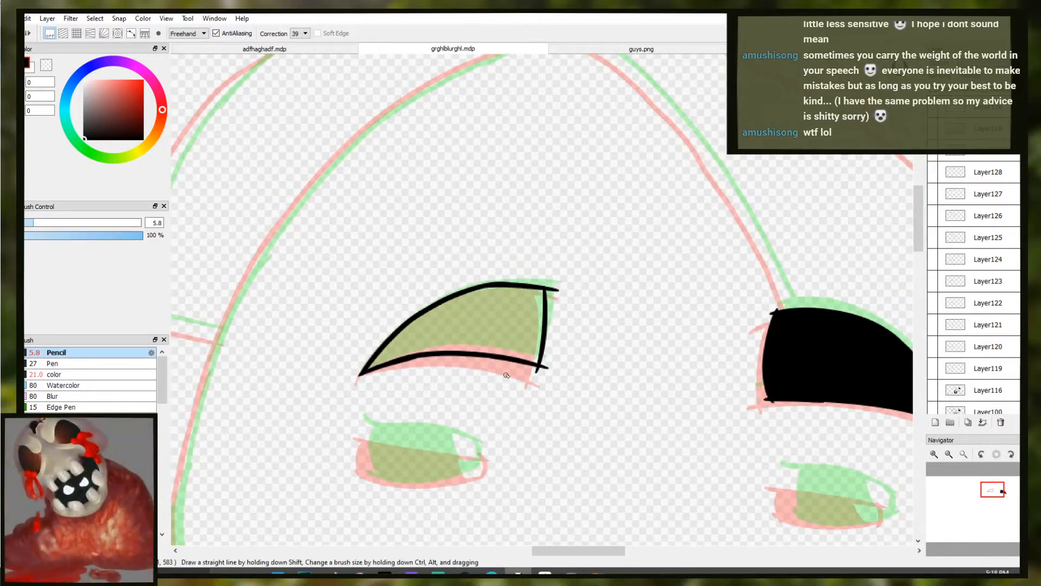
pyautogui.click(477, 316)
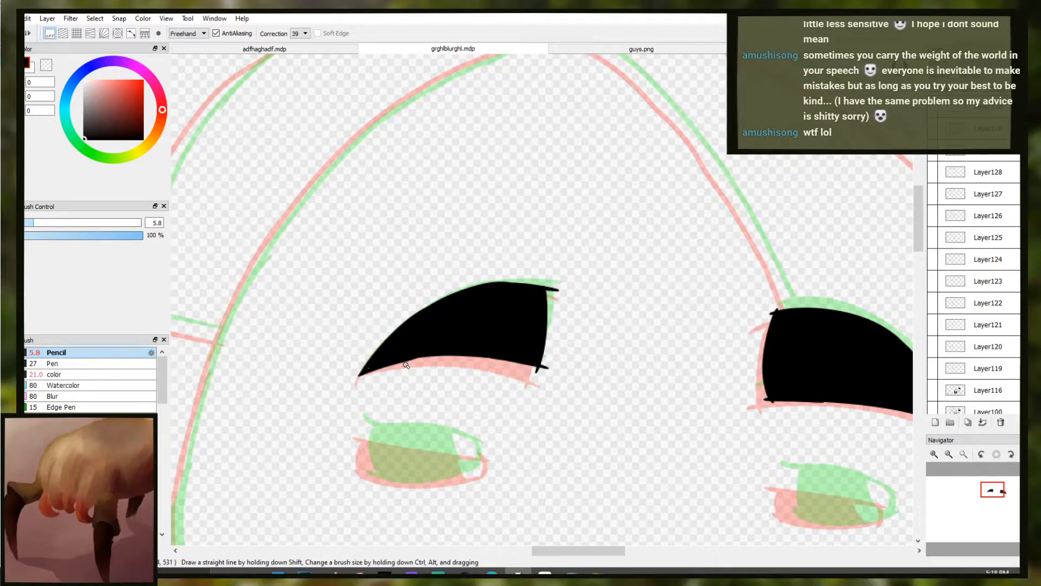
# Draw the right-hand eye's upper lid line, sloping down to its outer corner between the onion-skin guides
pyautogui.scroll(4, 703, 419)
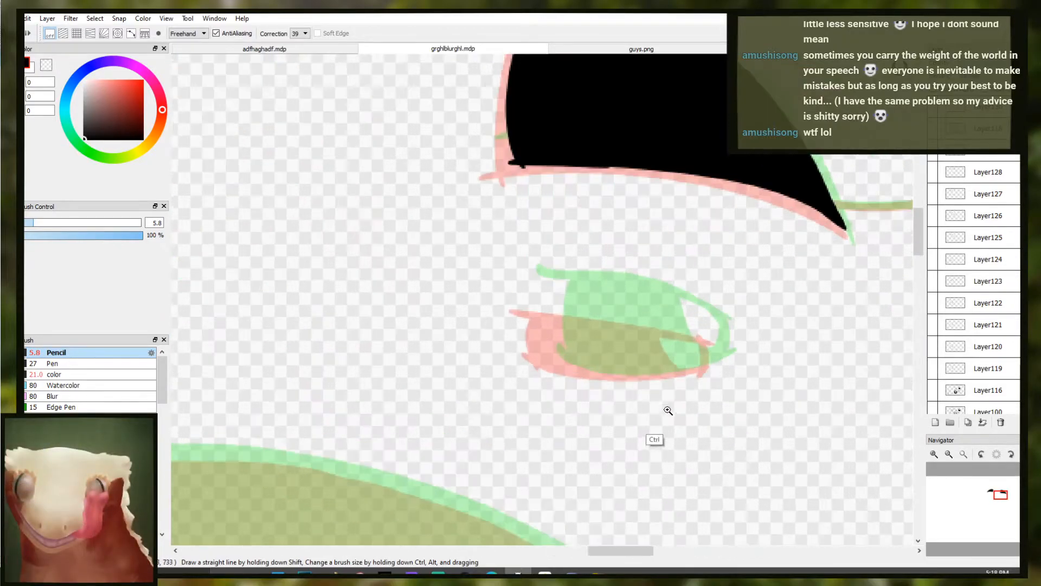
pyautogui.scroll(1, 667, 410)
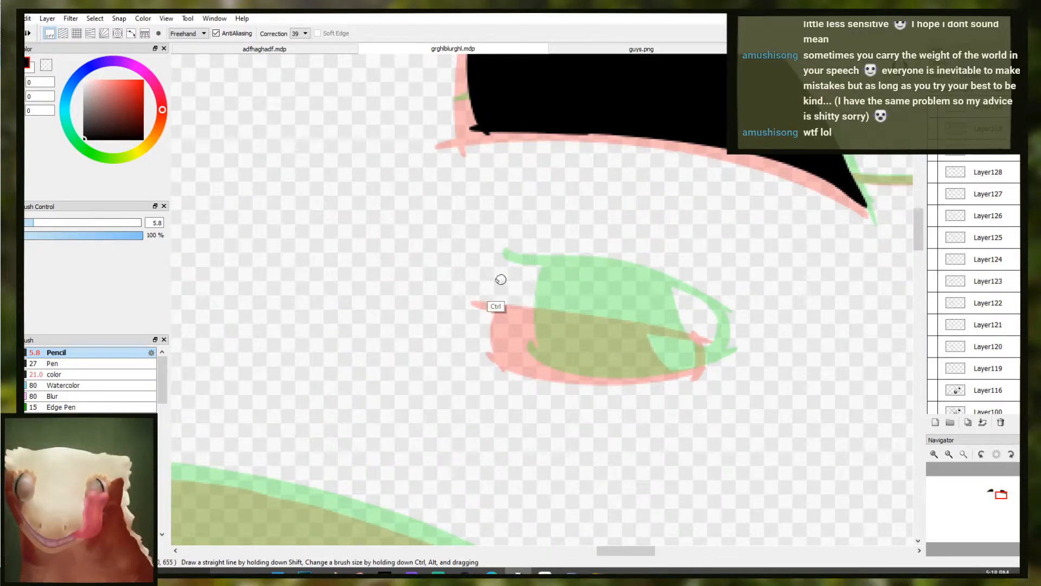
pyautogui.moveTo(484, 273)
pyautogui.mouseDown()
pyautogui.moveTo(721, 341)
pyautogui.moveTo(718, 317)
pyautogui.mouseUp()
pyautogui.hotkey('ctrl', 'z')
pyautogui.hotkey('ctrl', 'z')
pyautogui.moveTo(492, 274)
pyautogui.mouseDown()
pyautogui.moveTo(692, 314)
pyautogui.moveTo(724, 331)
pyautogui.mouseUp()
# Draw the right-hand eye's inner side edge down from the upper lid line
pyautogui.moveTo(518, 282); pyautogui.dragTo(513, 329)
pyautogui.hotkey('ctrl', 'z')
pyautogui.hotkey('ctrl', 'z')
pyautogui.moveTo(517, 283)
pyautogui.mouseDown()
pyautogui.moveTo(515, 353)
pyautogui.moveTo(543, 374)
pyautogui.moveTo(607, 379)
pyautogui.mouseUp()
pyautogui.hotkey('ctrl', 'z')
pyautogui.hotkey('ctrl', 'z')
# Draw the right-hand eye's curved lower lid and close the outline with a short outer side stroke
pyautogui.moveTo(504, 359); pyautogui.dragTo(715, 367)
pyautogui.moveTo(711, 326); pyautogui.dragTo(707, 365)
pyautogui.hotkey('ctrl', 'z')
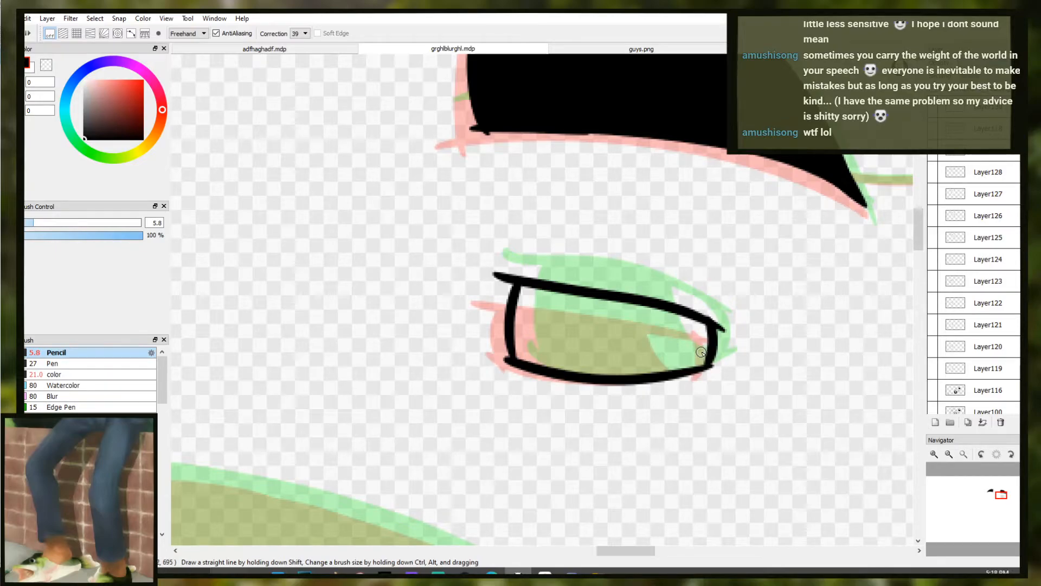
pyautogui.hotkey('ctrl', 'z')
# Draw the slanted line separating the iris from the eye white, fill the iris with black, and return to the Pencil
pyautogui.moveTo(650, 298)
pyautogui.mouseDown()
pyautogui.moveTo(677, 380)
pyautogui.moveTo(684, 374)
pyautogui.mouseUp()
pyautogui.hotkey('ctrl', 'z')
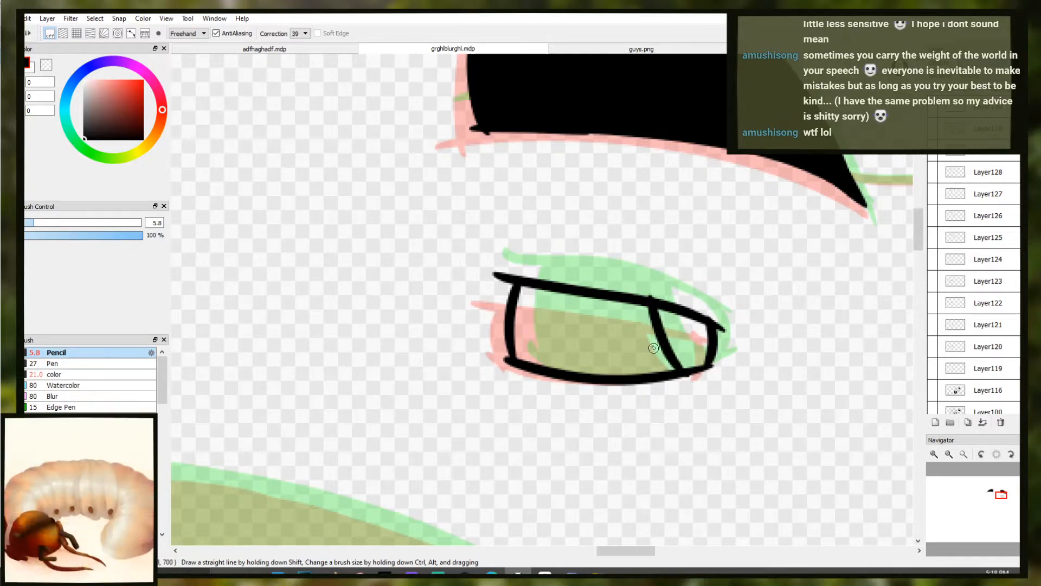
pyautogui.press('g')
pyautogui.click(569, 357)
pyautogui.press('b')
# Draw the left-hand eye's upper lid line between the onion-skin guides, redrawing it with an upturned outer end
pyautogui.scroll(-2, 569, 358)
pyautogui.moveTo(510, 329); pyautogui.dragTo(786, 335)
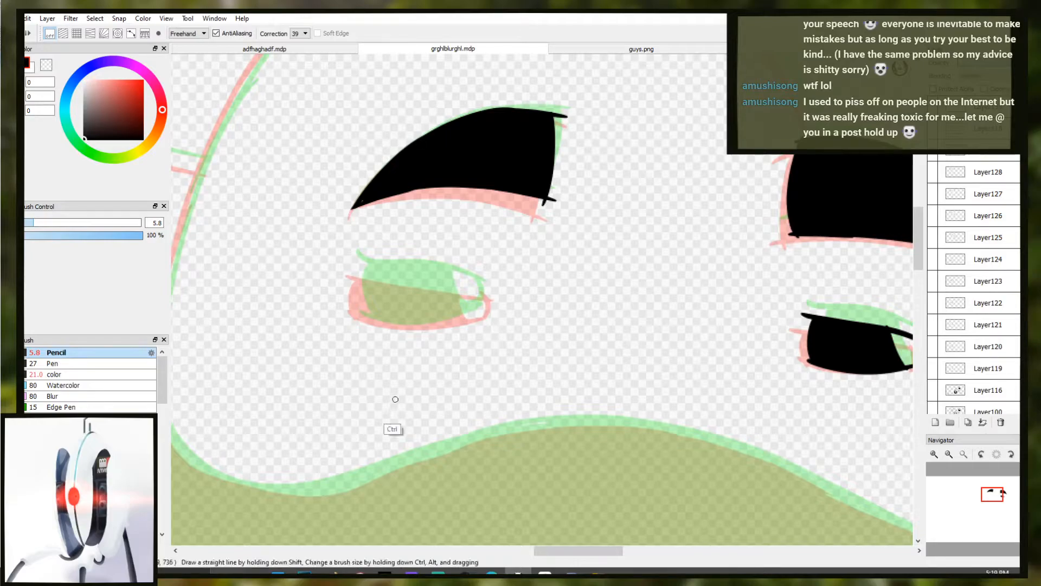
pyautogui.scroll(-5, 372, 379)
pyautogui.moveTo(362, 332); pyautogui.dragTo(360, 329)
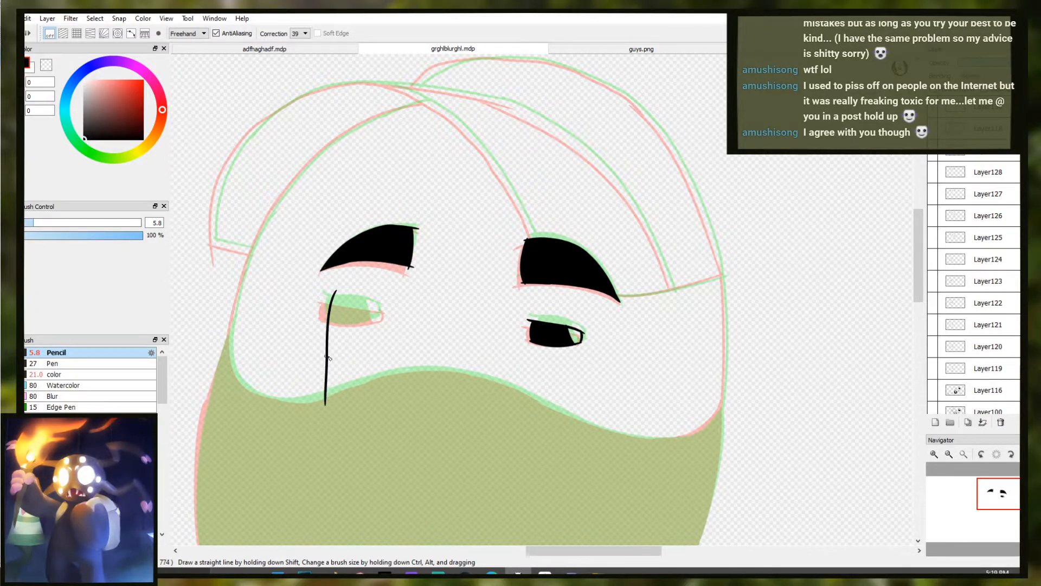
pyautogui.scroll(5, 336, 297)
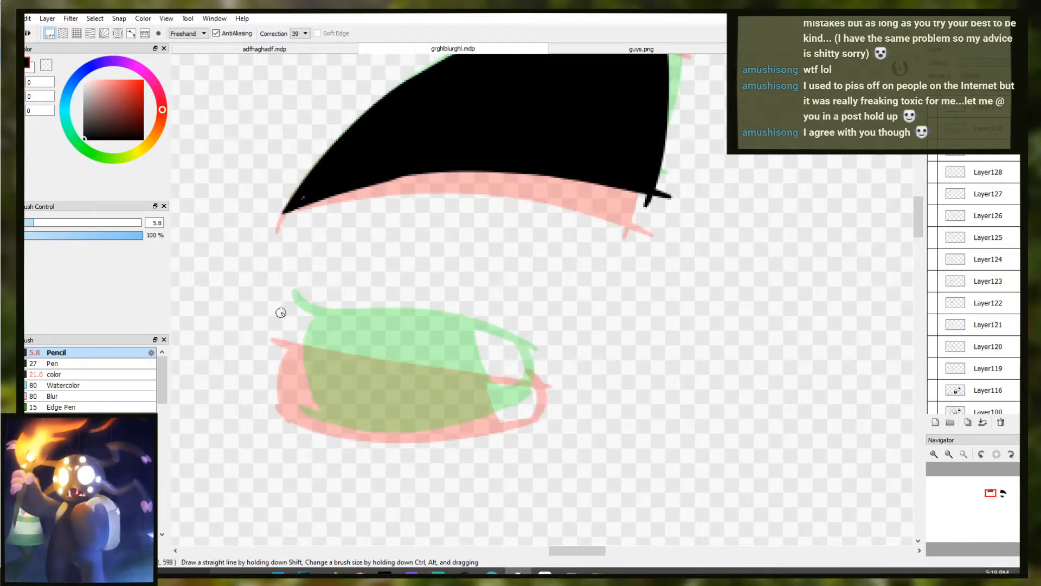
pyautogui.moveTo(280, 315)
pyautogui.mouseDown()
pyautogui.moveTo(328, 333)
pyautogui.moveTo(442, 338)
pyautogui.moveTo(522, 369)
pyautogui.moveTo(322, 334)
pyautogui.moveTo(517, 376)
pyautogui.mouseUp()
pyautogui.hotkey('ctrl', 'z')
pyautogui.hotkey('ctrl', 'z')
pyautogui.hotkey('ctrl', 'z')
pyautogui.hotkey('ctrl', 'z')
pyautogui.moveTo(281, 314); pyautogui.dragTo(524, 370)
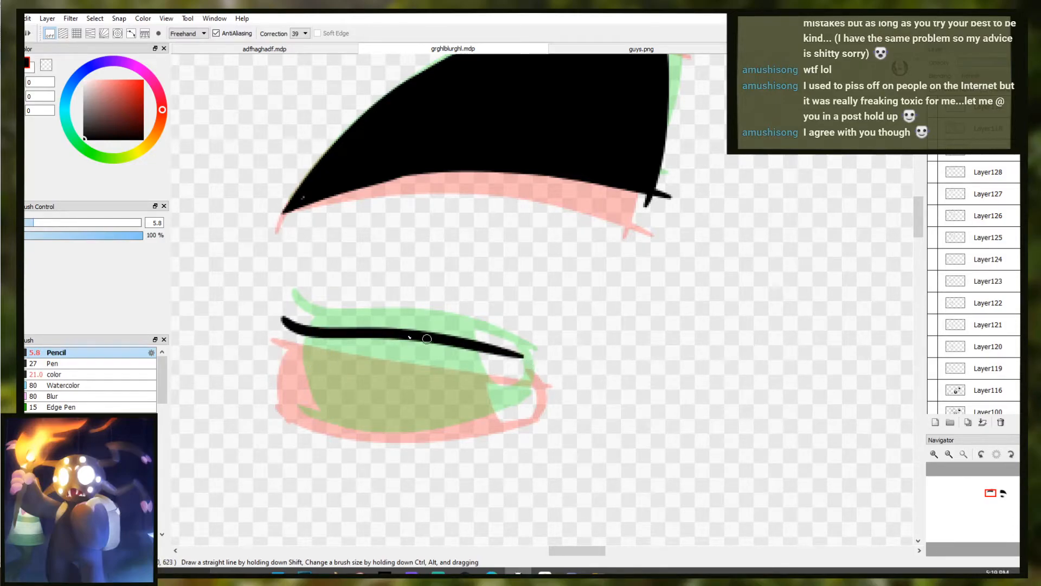
# Redraw the left-hand eye's upper lid line as a long slanted stroke between the onion-skin guides, with its outer end upturned
pyautogui.hotkey('ctrl', 'z')
pyautogui.moveTo(280, 316); pyautogui.dragTo(526, 372)
pyautogui.hotkey('ctrl', 'z')
pyautogui.moveTo(280, 316); pyautogui.dragTo(536, 372)
pyautogui.hotkey('ctrl', 'z')
pyautogui.moveTo(283, 317); pyautogui.dragTo(525, 372)
pyautogui.hotkey('ctrl', 'z')
pyautogui.moveTo(285, 317); pyautogui.dragTo(524, 372)
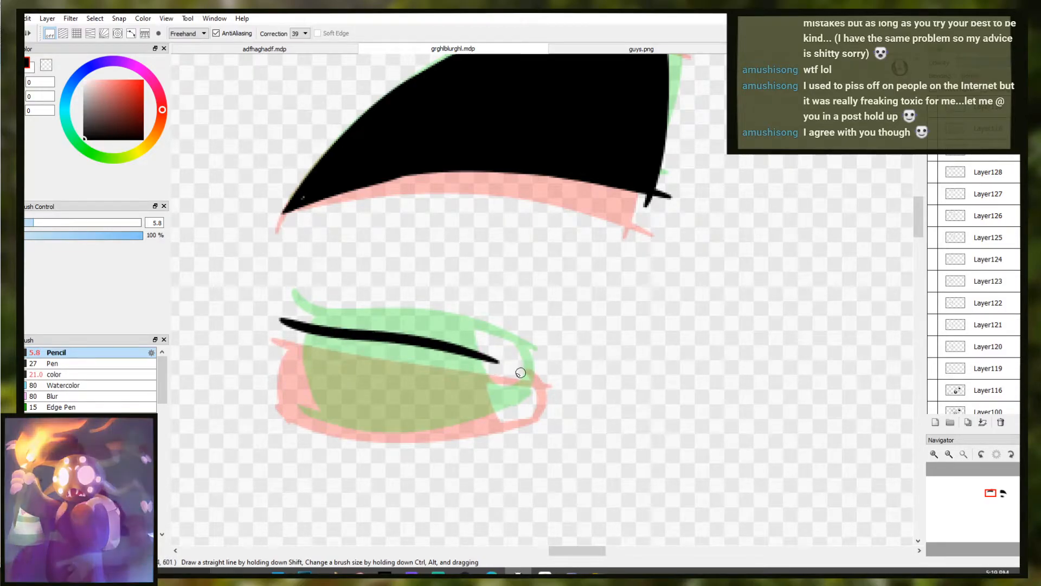
pyautogui.hotkey('ctrl', 'z')
pyautogui.moveTo(273, 316); pyautogui.dragTo(524, 359)
pyautogui.hotkey('ctrl', 'z')
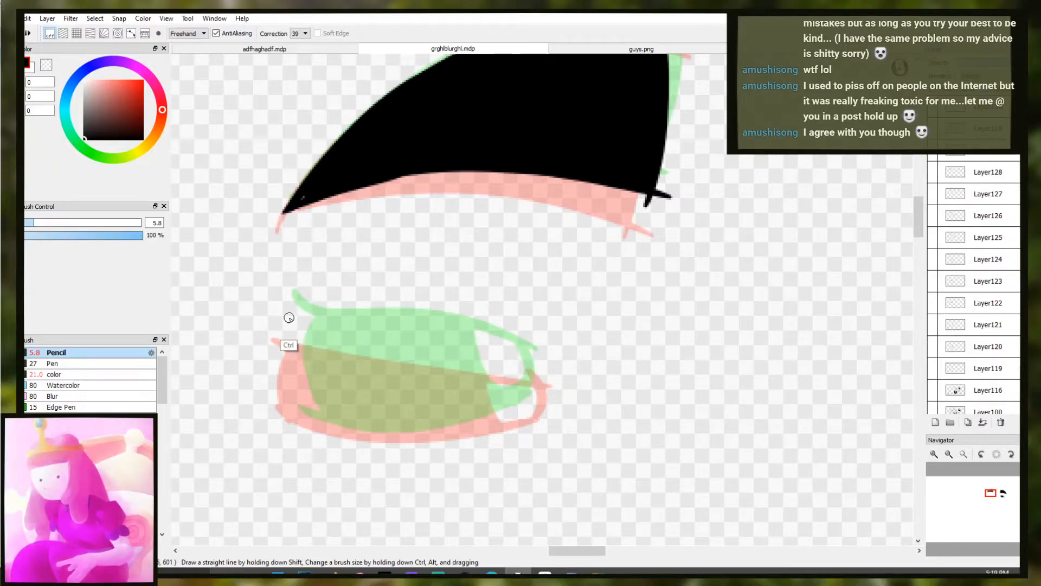
pyautogui.moveTo(278, 312)
pyautogui.mouseDown()
pyautogui.moveTo(552, 375)
pyautogui.moveTo(529, 410)
pyautogui.mouseUp()
# Draw the left-hand eye's short inner side edge curving down from the upper lid line
pyautogui.hotkey('ctrl', 'z')
pyautogui.moveTo(542, 367); pyautogui.dragTo(529, 411)
pyautogui.hotkey('ctrl', 'z')
pyautogui.moveTo(543, 367)
pyautogui.mouseDown()
pyautogui.moveTo(528, 411)
pyautogui.moveTo(481, 421)
pyautogui.mouseUp()
pyautogui.hotkey('ctrl', 'z')
# Draw the left-hand eye's curved lower lid from the inner side edge across to the outer corner
pyautogui.moveTo(537, 402)
pyautogui.mouseDown()
pyautogui.moveTo(477, 422)
pyautogui.moveTo(330, 420)
pyautogui.mouseUp()
pyautogui.hotkey('ctrl', 'z')
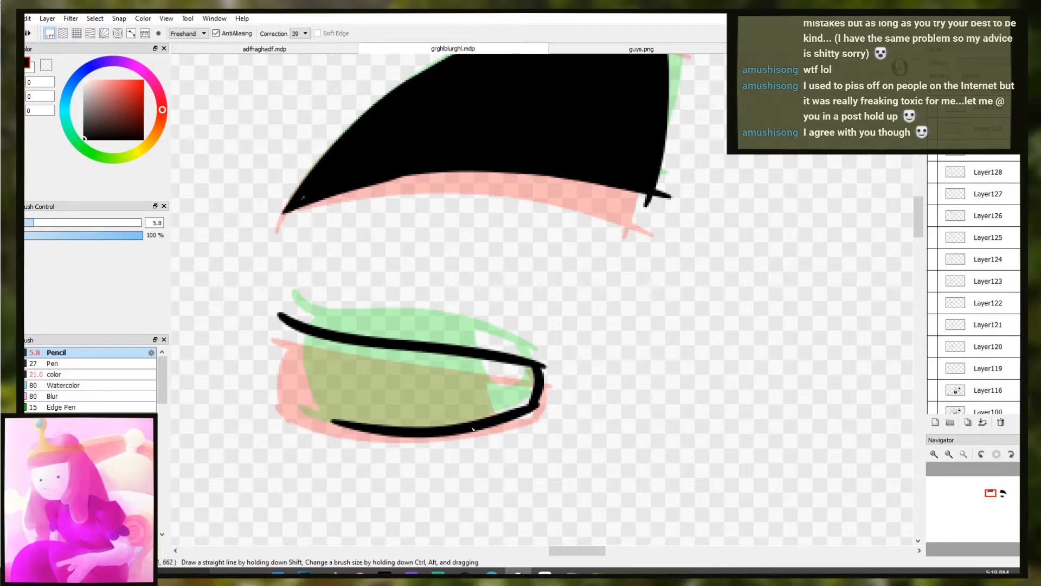
pyautogui.moveTo(359, 429); pyautogui.dragTo(297, 408)
pyautogui.hotkey('ctrl', 'z')
pyautogui.hotkey('ctrl', 'z')
pyautogui.moveTo(451, 427); pyautogui.dragTo(299, 409)
pyautogui.hotkey('ctrl', 'z')
pyautogui.moveTo(406, 426)
pyautogui.mouseDown()
pyautogui.moveTo(310, 417)
pyautogui.moveTo(288, 406)
pyautogui.mouseUp()
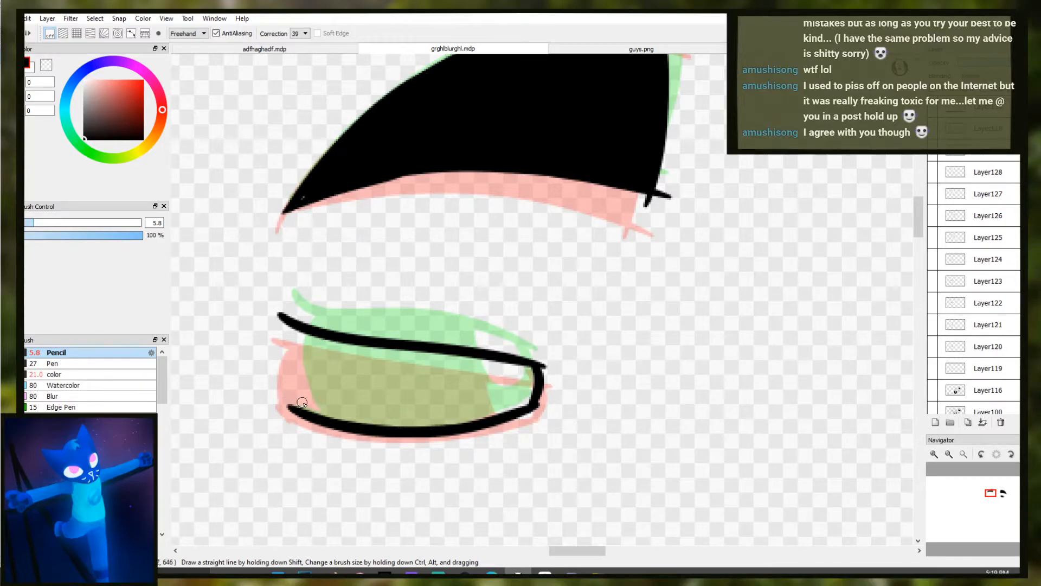
pyautogui.hotkey('ctrl', 'z')
# Draw the left-hand eye's outer side edge and the slanted line separating the iris from the eye white
pyautogui.moveTo(301, 328); pyautogui.dragTo(314, 413)
pyautogui.moveTo(476, 359)
pyautogui.mouseDown()
pyautogui.moveTo(485, 379)
pyautogui.moveTo(512, 408)
pyautogui.mouseUp()
pyautogui.hotkey('ctrl', 'z')
# Draw the long right-hand side edge of the face from the hair's lower corner down to the mask
pyautogui.scroll(-4, 543, 385)
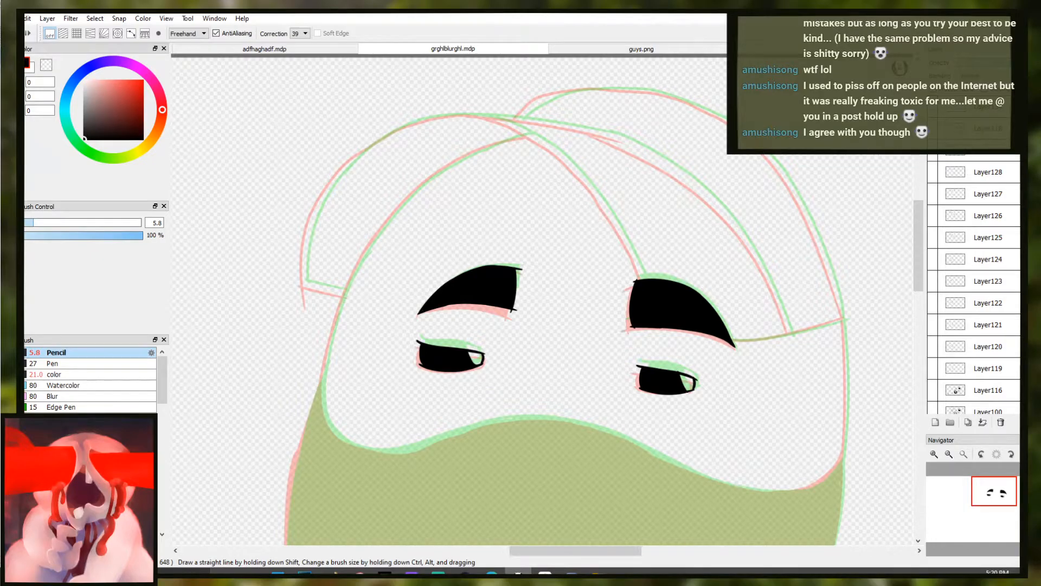
pyautogui.moveTo(786, 390); pyautogui.dragTo(562, 209)
pyautogui.keyDown('ctrl'); pyautogui.click(614, 173); pyautogui.keyUp('ctrl')
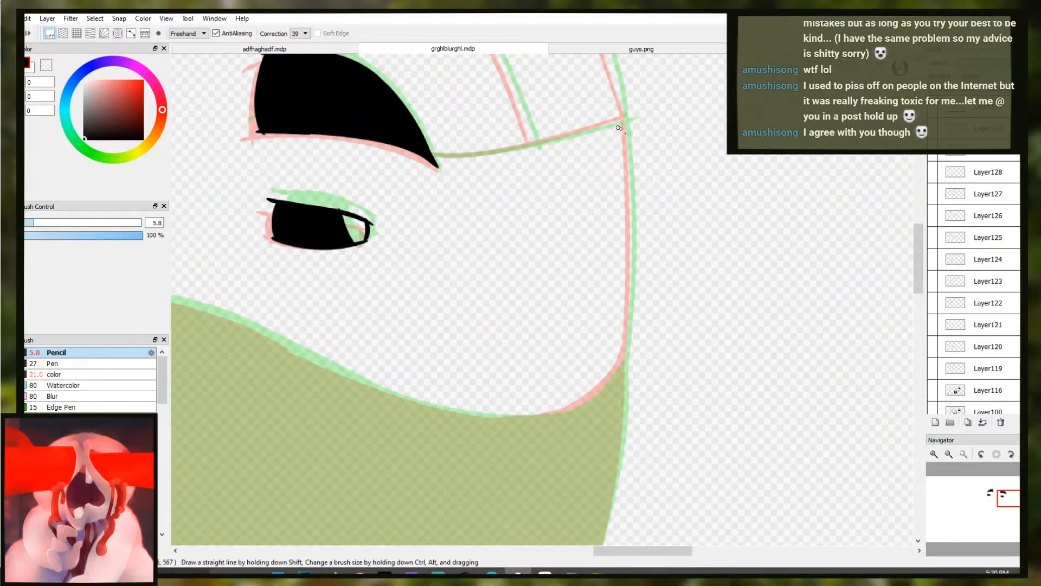
pyautogui.moveTo(624, 116)
pyautogui.mouseDown()
pyautogui.moveTo(631, 195)
pyautogui.moveTo(626, 176)
pyautogui.mouseUp()
pyautogui.hotkey('ctrl', 'z')
pyautogui.hotkey('ctrl', 'z')
pyautogui.hotkey('ctrl', 'z')
pyautogui.hotkey('ctrl', 'z')
pyautogui.moveTo(623, 114); pyautogui.dragTo(619, 389)
pyautogui.hotkey('ctrl', 'z')
pyautogui.hotkey('ctrl', 'z')
pyautogui.hotkey('ctrl', 'z')
pyautogui.hotkey('ctrl', 'z')
# Draw the upper part of the hairline curve from the parting down the left-hand side of the forehead
pyautogui.moveTo(591, 315); pyautogui.dragTo(598, 271)
pyautogui.moveTo(490, 273); pyautogui.dragTo(731, 316)
pyautogui.moveTo(495, 124); pyautogui.dragTo(519, 192)
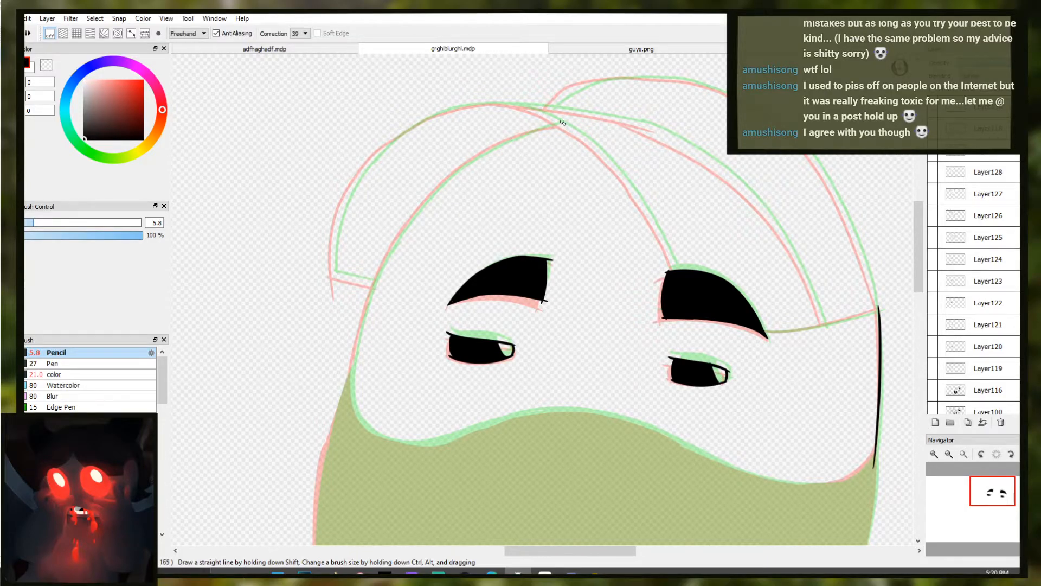
pyautogui.moveTo(560, 123); pyautogui.dragTo(446, 176)
pyautogui.hotkey('ctrl', 'z')
pyautogui.moveTo(520, 136); pyautogui.dragTo(400, 235)
pyautogui.hotkey('ctrl', 'z')
pyautogui.moveTo(499, 151)
pyautogui.mouseDown()
pyautogui.moveTo(388, 254)
pyautogui.moveTo(394, 246)
pyautogui.mouseUp()
pyautogui.hotkey('ctrl', 'z')
pyautogui.hotkey('ctrl', 'z')
pyautogui.hotkey('ctrl', 'z')
pyautogui.moveTo(569, 123)
pyautogui.mouseDown()
pyautogui.moveTo(534, 130)
pyautogui.moveTo(563, 127)
pyautogui.moveTo(530, 130)
pyautogui.moveTo(568, 126)
pyautogui.moveTo(515, 139)
pyautogui.moveTo(365, 377)
pyautogui.moveTo(343, 350)
pyautogui.moveTo(396, 244)
pyautogui.mouseUp()
pyautogui.hotkey('ctrl', 'z')
pyautogui.hotkey('ctrl', 'z')
pyautogui.hotkey('ctrl', 'z')
pyautogui.hotkey('ctrl', 'z')
pyautogui.hotkey('ctrl', 'z')
pyautogui.hotkey('ctrl', 'z')
# Continue the left-hand hairline curve down to the level of the hair's lower edge
pyautogui.press('e')
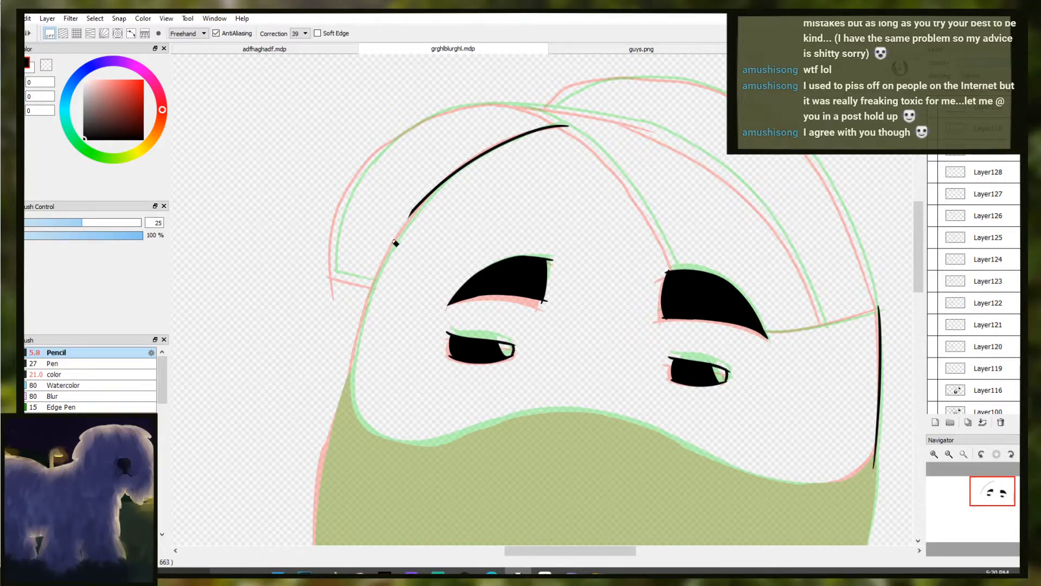
pyautogui.press('b')
pyautogui.moveTo(459, 171)
pyautogui.mouseDown()
pyautogui.moveTo(375, 266)
pyautogui.moveTo(429, 193)
pyautogui.moveTo(370, 305)
pyautogui.mouseUp()
pyautogui.hotkey('ctrl', 'z')
pyautogui.hotkey('ctrl', 'z')
pyautogui.hotkey('ctrl', 'z')
pyautogui.hotkey('ctrl', 'z')
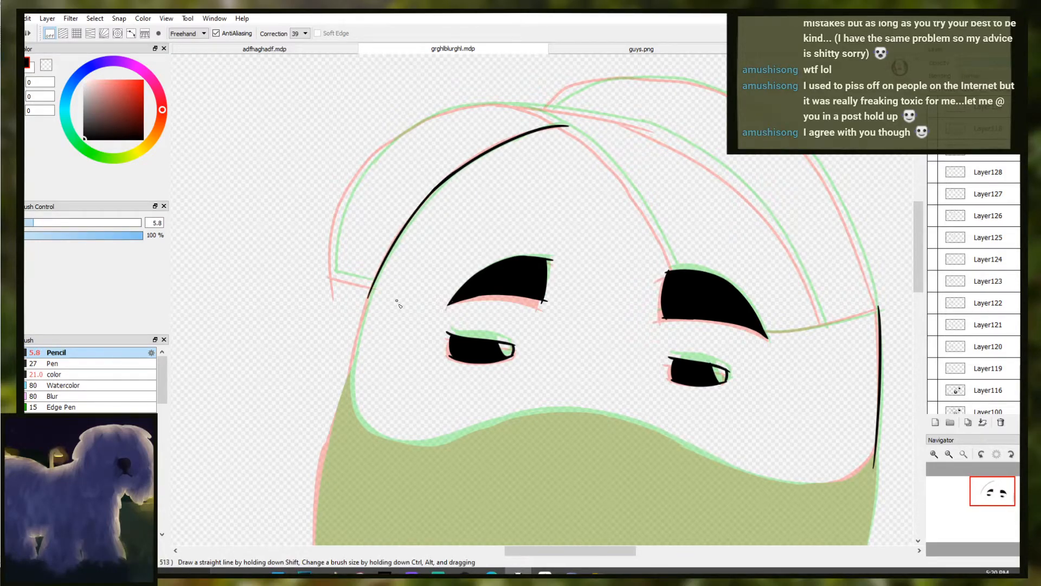
# Extend the left-hand hairline curve down the side of the face to the mask's upper corner
pyautogui.moveTo(395, 236); pyautogui.dragTo(347, 372)
pyautogui.hotkey('ctrl', 'z')
pyautogui.moveTo(379, 276); pyautogui.dragTo(351, 408)
pyautogui.hotkey('ctrl', 'z')
pyautogui.moveTo(383, 263)
pyautogui.mouseDown()
pyautogui.moveTo(350, 340)
pyautogui.moveTo(347, 399)
pyautogui.moveTo(359, 331)
pyautogui.moveTo(351, 408)
pyautogui.mouseUp()
pyautogui.hotkey('ctrl', 'z')
pyautogui.hotkey('ctrl', 'z')
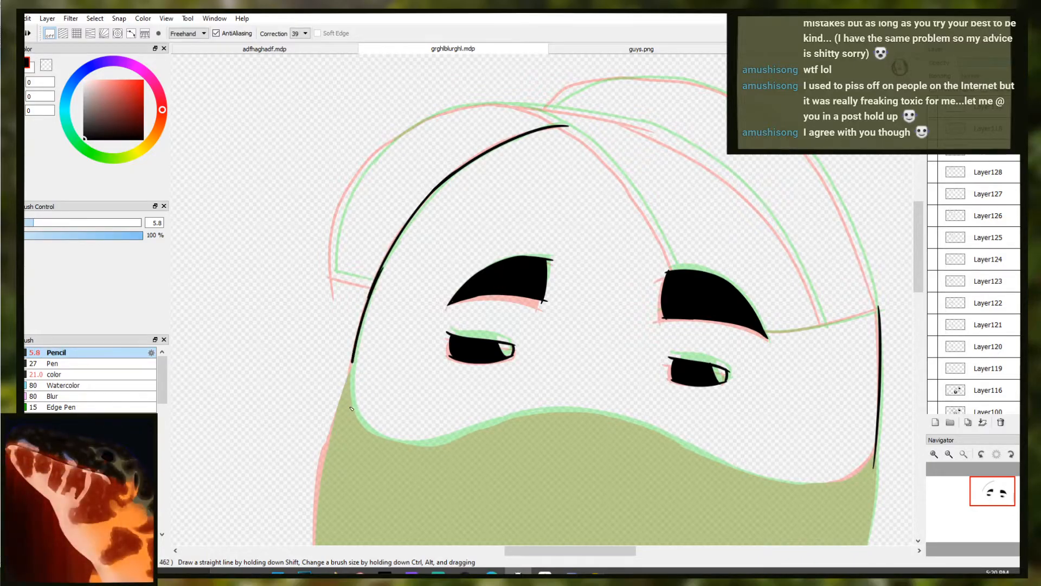
# Draw the short slanted lower edge of the left-hand hair section, from the face line out to its outer corner
pyautogui.moveTo(454, 201); pyautogui.dragTo(441, 263)
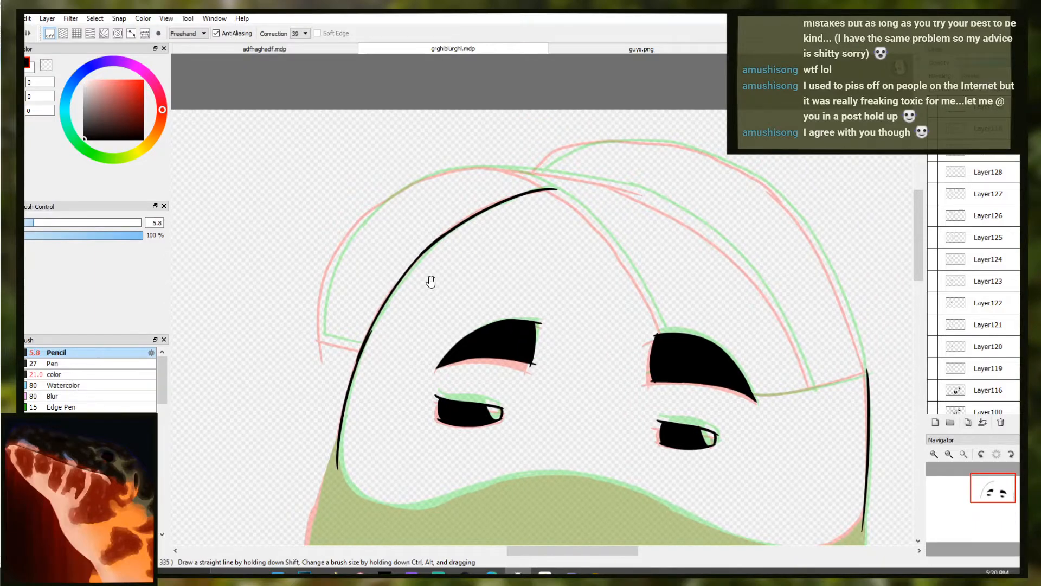
pyautogui.scroll(2, 355, 362)
pyautogui.hotkey('ctrl', 'z')
pyautogui.moveTo(296, 346)
pyautogui.mouseDown()
pyautogui.moveTo(371, 360)
pyautogui.moveTo(295, 341)
pyautogui.moveTo(302, 278)
pyautogui.mouseUp()
pyautogui.hotkey('ctrl', 'z')
pyautogui.hotkey('ctrl', 'z')
pyautogui.hotkey('ctrl', 'z')
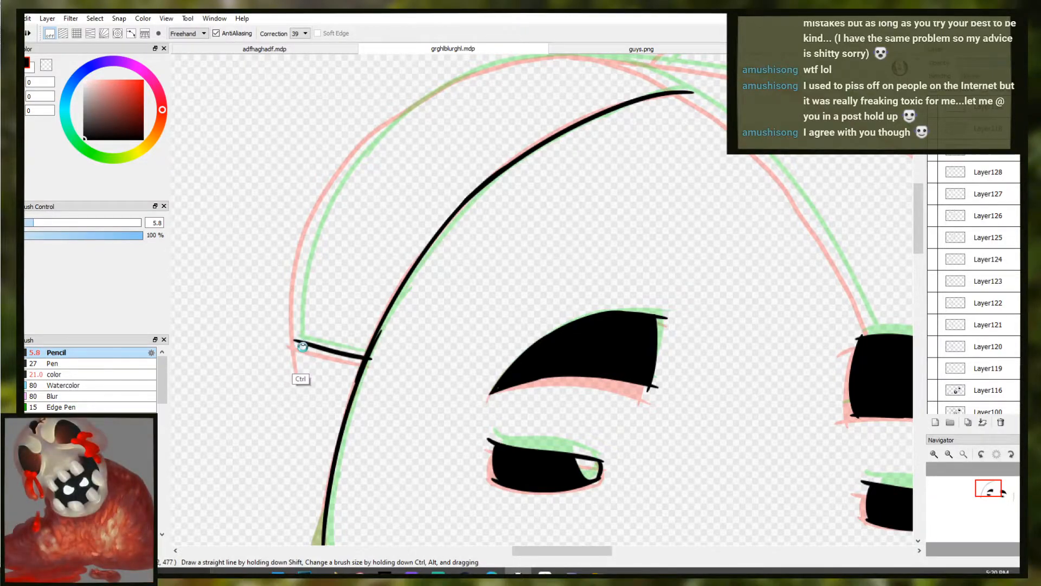
pyautogui.scroll(-3, 302, 345)
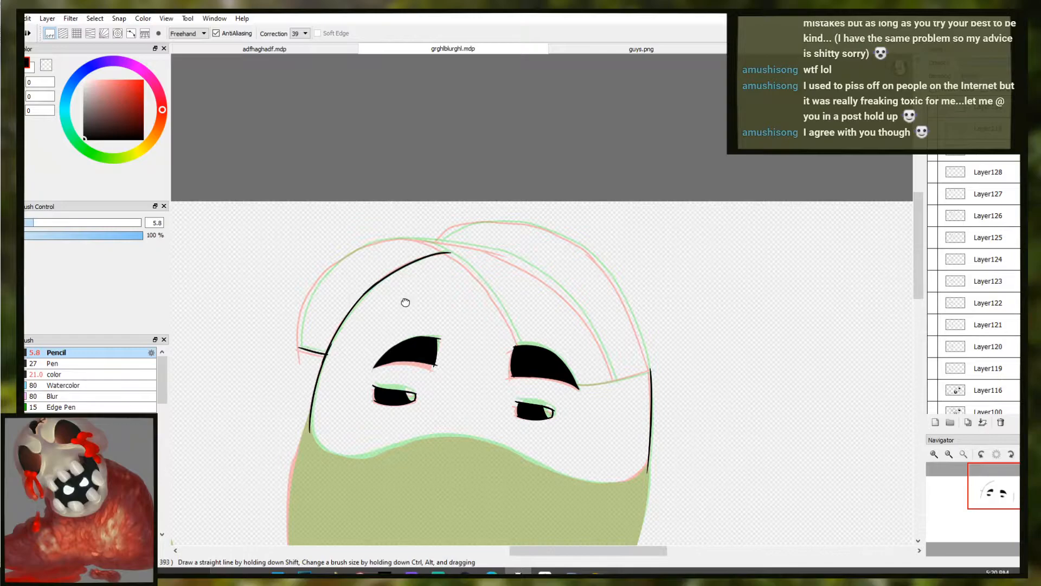
# Draw the left-hand hair section's outer edge, curving up from its lower corner
pyautogui.scroll(2, 406, 302)
pyautogui.hotkey('ctrl', 'z')
pyautogui.moveTo(260, 330); pyautogui.dragTo(266, 255)
pyautogui.hotkey('ctrl', 'z')
pyautogui.hotkey('ctrl', 'z')
pyautogui.hotkey('ctrl', 'z')
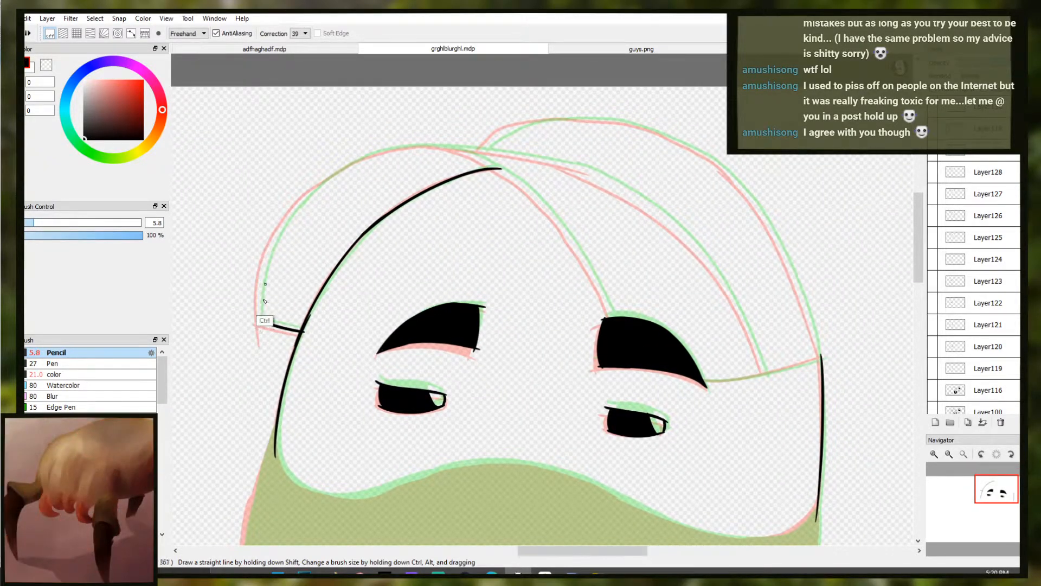
pyautogui.moveTo(258, 321)
pyautogui.mouseDown()
pyautogui.moveTo(270, 238)
pyautogui.moveTo(302, 203)
pyautogui.moveTo(264, 282)
pyautogui.moveTo(270, 254)
pyautogui.mouseUp()
pyautogui.hotkey('ctrl', 'z')
pyautogui.hotkey('ctrl', 'z')
pyautogui.moveTo(302, 203); pyautogui.dragTo(362, 170)
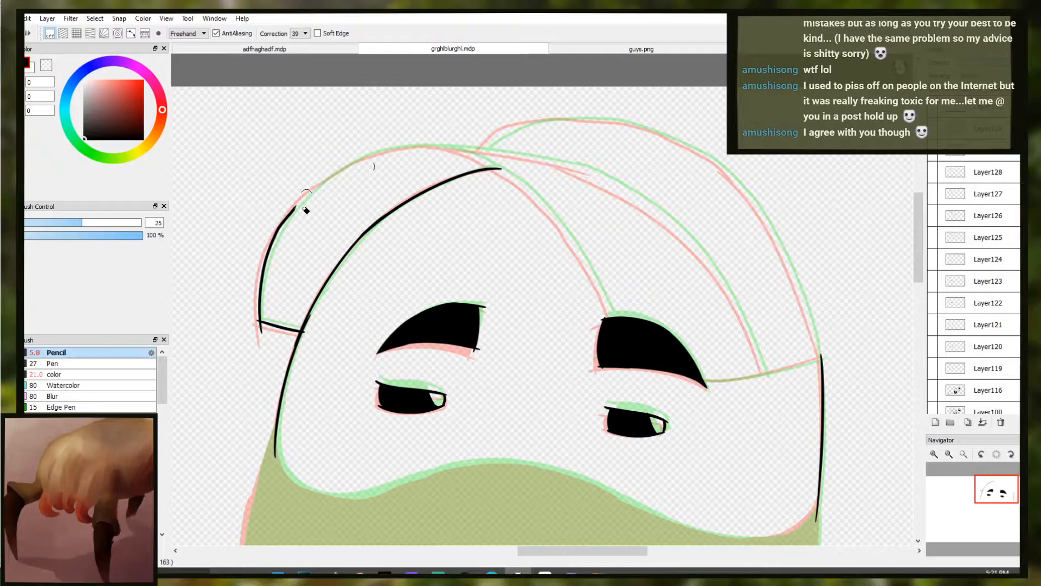
# Continue the left-hand hair section's outer edge up and around towards the crown
pyautogui.press('b')
pyautogui.hotkey('ctrl', 'z')
pyautogui.moveTo(289, 216); pyautogui.dragTo(313, 188)
pyautogui.hotkey('ctrl', 'z')
pyautogui.hotkey('ctrl', 'z')
pyautogui.hotkey('ctrl', 'z')
pyautogui.hotkey('ctrl', 'z')
pyautogui.moveTo(283, 223); pyautogui.dragTo(323, 179)
pyautogui.hotkey('ctrl', 'z')
pyautogui.moveTo(288, 218); pyautogui.dragTo(330, 175)
pyautogui.hotkey('ctrl', 'z')
# Erase the hair outline's stretch over the crown and redraw it across to the parting with the Pencil
pyautogui.press('e')
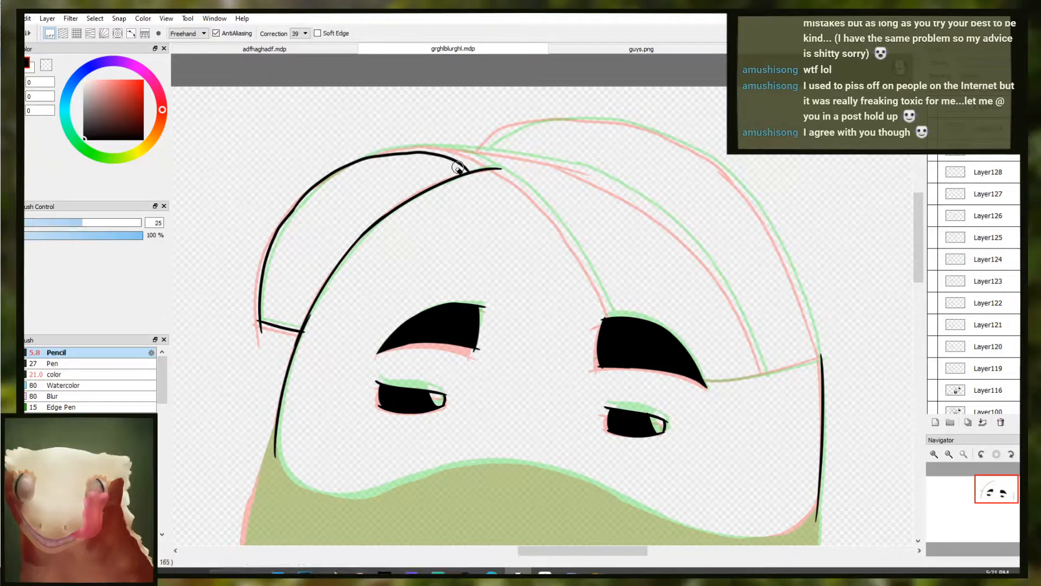
pyautogui.moveTo(456, 163)
pyautogui.mouseDown()
pyautogui.moveTo(471, 161)
pyautogui.moveTo(425, 150)
pyautogui.moveTo(362, 159)
pyautogui.mouseUp()
pyautogui.press('b')
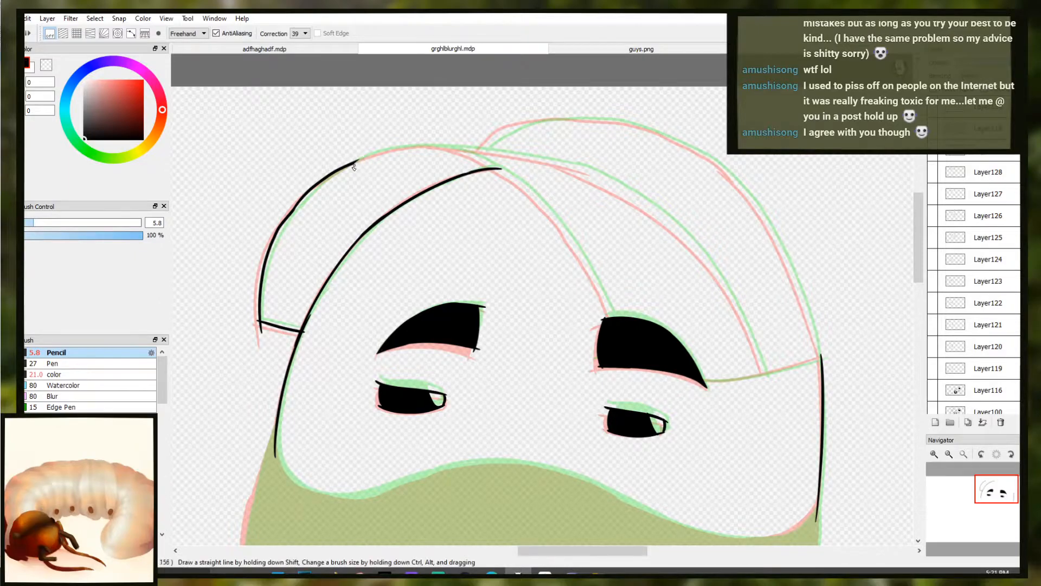
pyautogui.moveTo(351, 162); pyautogui.dragTo(372, 154)
pyautogui.hotkey('ctrl', 'z')
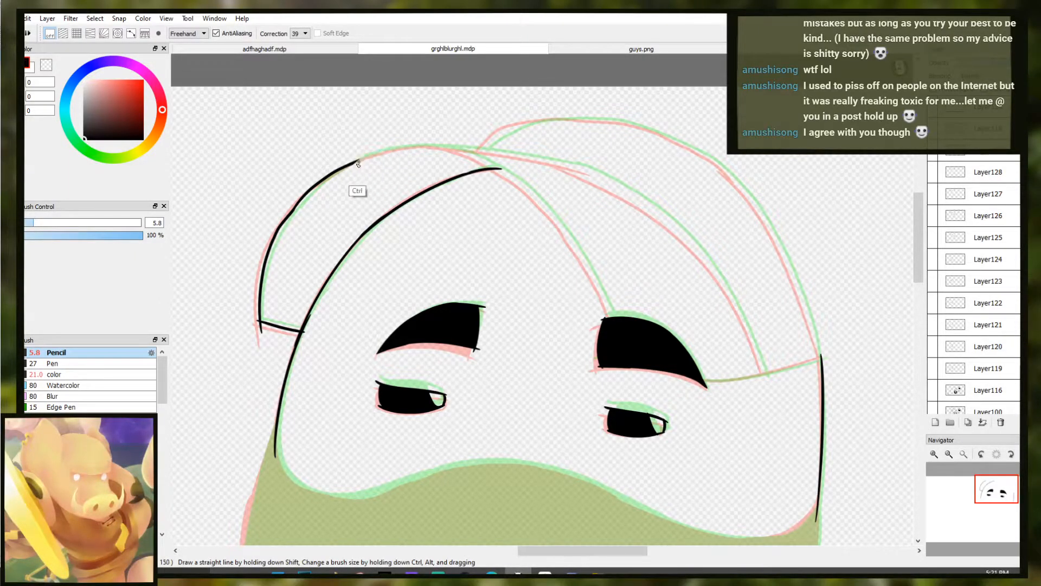
pyautogui.moveTo(357, 161); pyautogui.dragTo(414, 148)
pyautogui.hotkey('ctrl', 'z')
pyautogui.hotkey('ctrl', 'z')
pyautogui.hotkey('ctrl', 'z')
pyautogui.moveTo(353, 162)
pyautogui.mouseDown()
pyautogui.moveTo(427, 148)
pyautogui.moveTo(513, 181)
pyautogui.mouseUp()
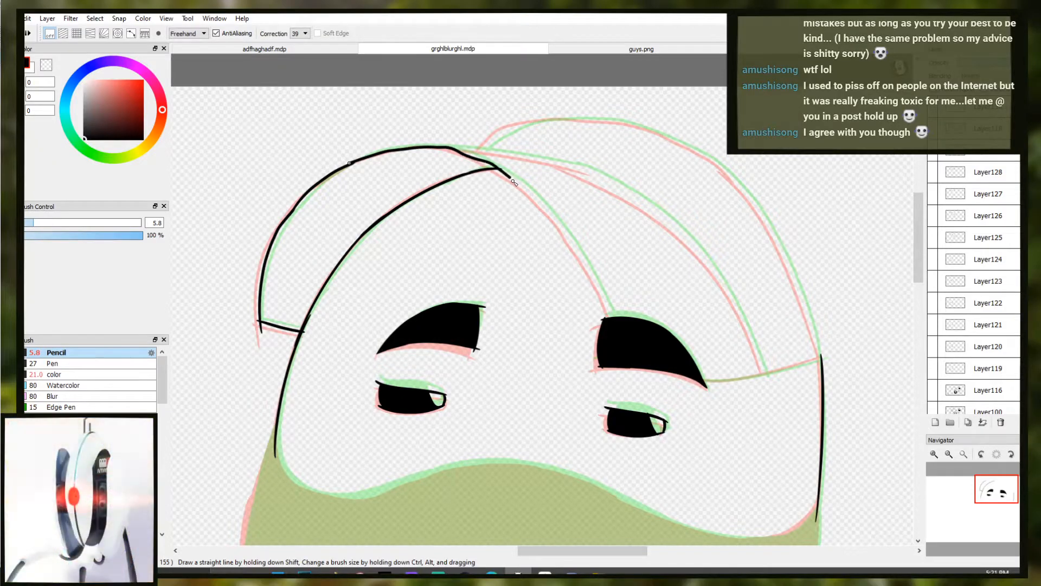
# Redraw the line running from the crown past the parting and down the right-hand side of the forehead
pyautogui.moveTo(554, 217); pyautogui.dragTo(548, 214)
pyautogui.hotkey('ctrl', 'z')
pyautogui.hotkey('ctrl', 'z')
pyautogui.moveTo(464, 151)
pyautogui.mouseDown()
pyautogui.moveTo(448, 150)
pyautogui.moveTo(501, 172)
pyautogui.moveTo(559, 230)
pyautogui.mouseUp()
pyautogui.hotkey('ctrl', 'z')
pyautogui.hotkey('ctrl', 'z')
pyautogui.hotkey('ctrl', 'z')
pyautogui.hotkey('ctrl', 'z')
pyautogui.hotkey('ctrl', 'z')
pyautogui.hotkey('ctrl', 'z')
pyautogui.moveTo(448, 147)
pyautogui.mouseDown()
pyautogui.moveTo(558, 230)
pyautogui.moveTo(560, 215)
pyautogui.mouseUp()
# Trim the end of the right-hand hairline and extend it down to the top of the right-hand eyebrow
pyautogui.press('e')
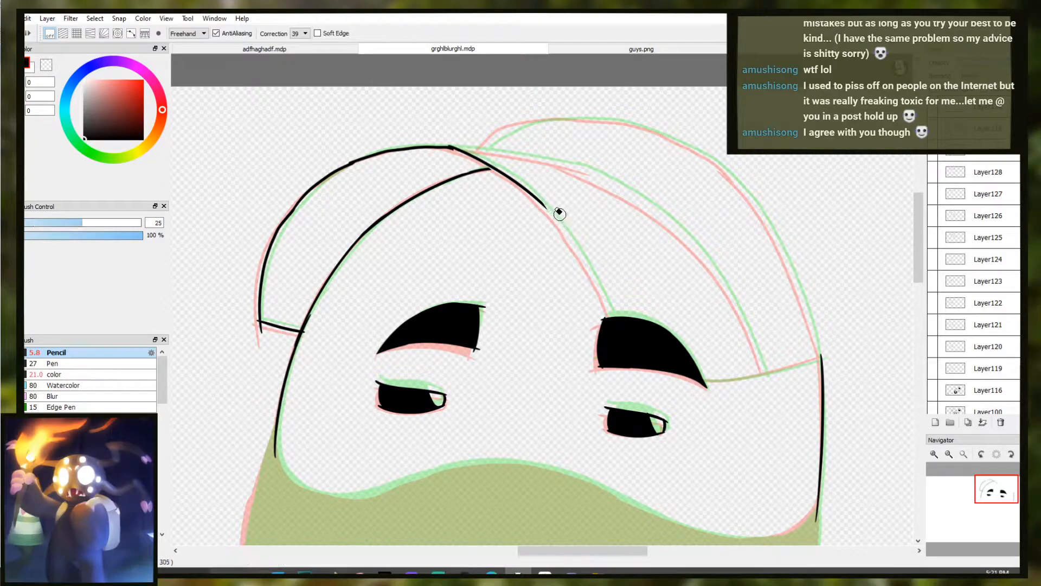
pyautogui.press('n')
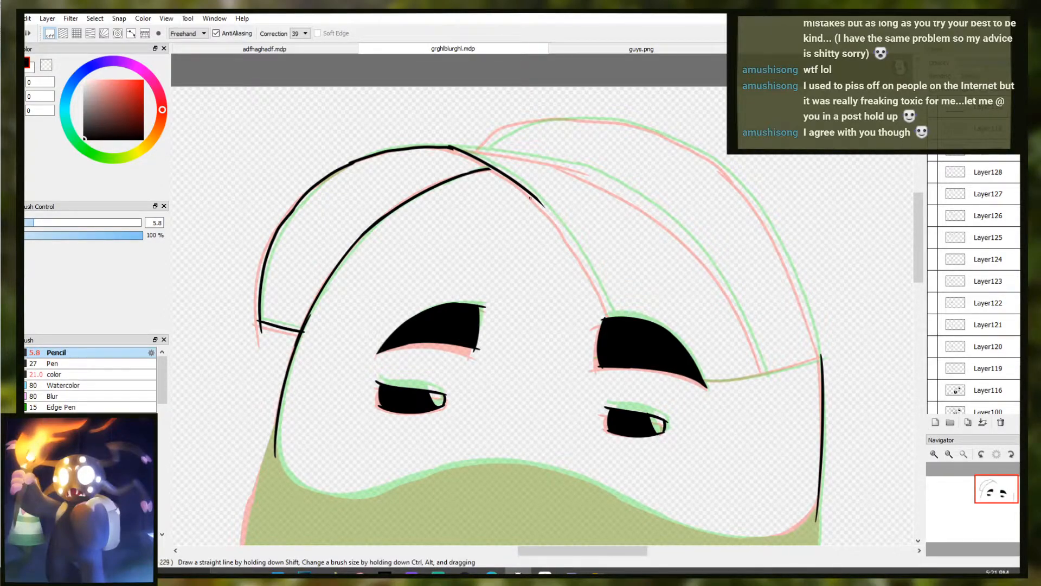
pyautogui.moveTo(533, 194); pyautogui.dragTo(574, 249)
pyautogui.hotkey('ctrl', 'z')
pyautogui.hotkey('ctrl', 'z')
pyautogui.hotkey('ctrl', 'z')
pyautogui.moveTo(535, 197); pyautogui.dragTo(607, 316)
pyautogui.hotkey('ctrl', 'z')
# Erase the stray line end where the hairline meets the right-hand eyebrow, and return to the Pencil
pyautogui.moveTo(688, 365); pyautogui.dragTo(543, 348)
pyautogui.scroll(3, 543, 349)
pyautogui.press('e')
pyautogui.moveTo(422, 288)
pyautogui.mouseDown()
pyautogui.moveTo(441, 289)
pyautogui.moveTo(409, 262)
pyautogui.moveTo(374, 189)
pyautogui.moveTo(439, 300)
pyautogui.mouseUp()
pyautogui.press('e')
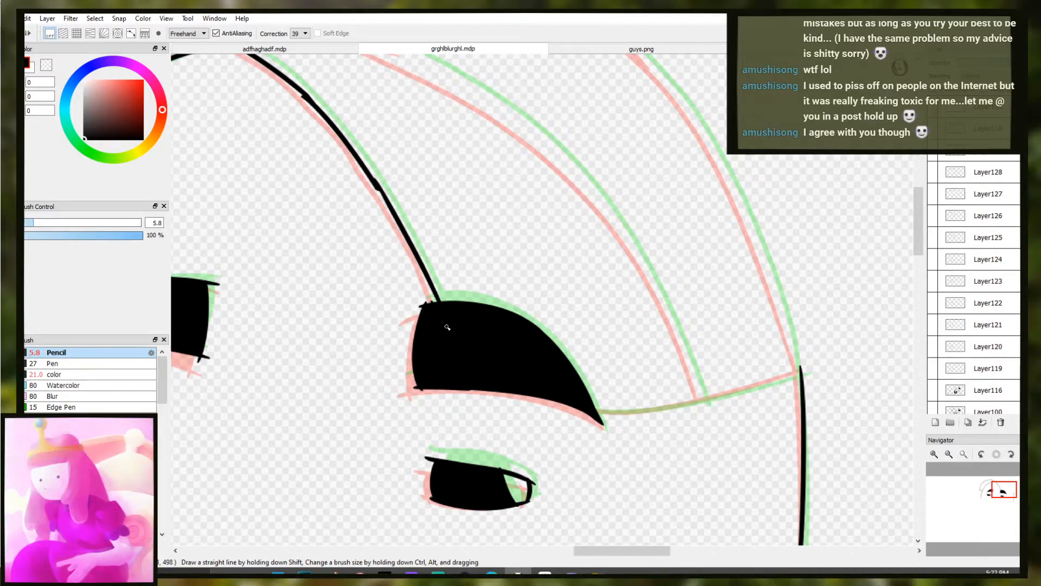
# Draw the right-hand hair section's lower edge from the eyebrow's outer tip to the top of the face's side edge
pyautogui.press('ctrl')
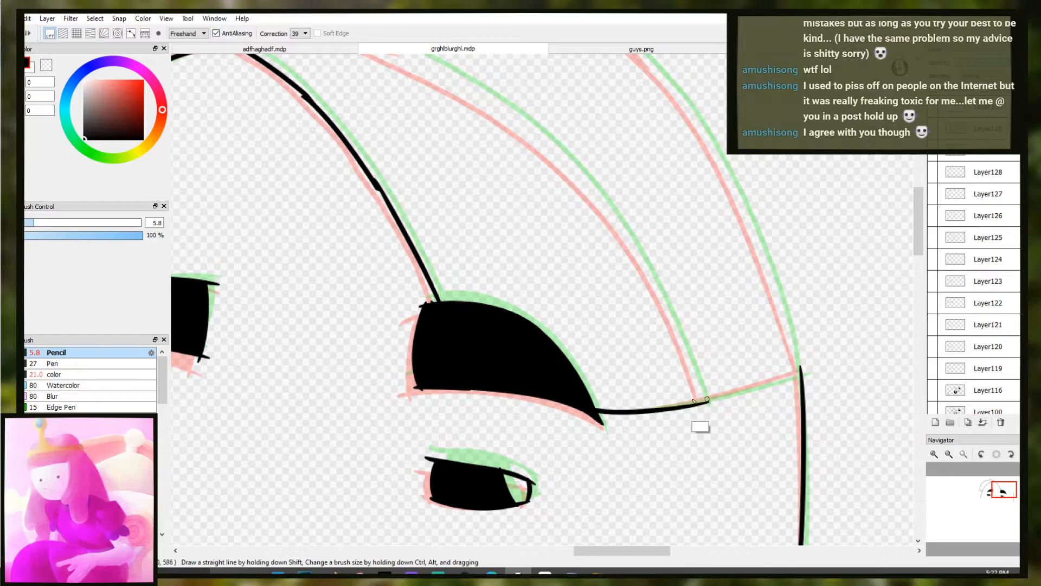
pyautogui.moveTo(596, 413); pyautogui.dragTo(792, 371)
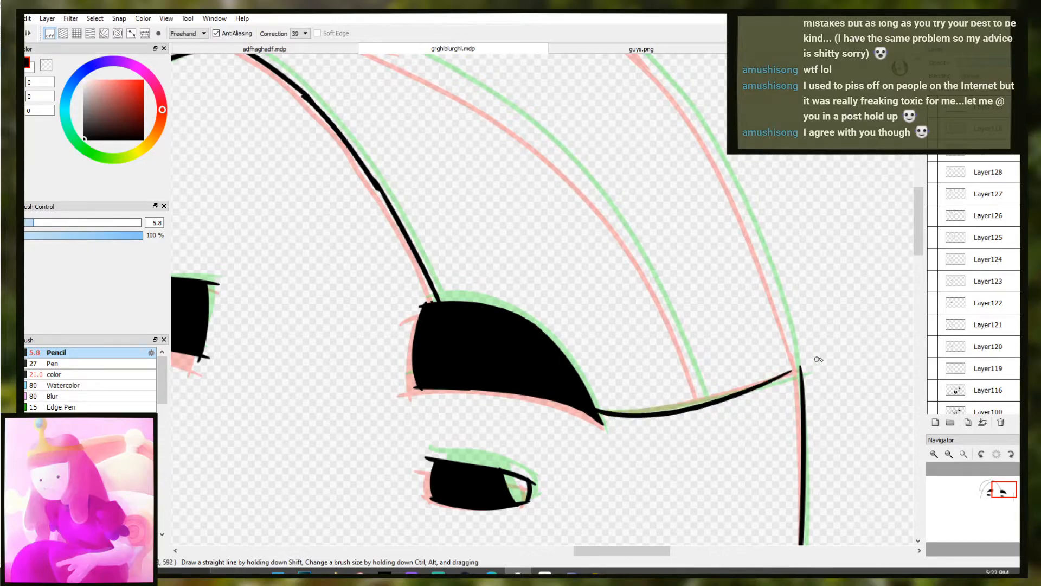
pyautogui.hotkey('ctrl', 'z')
pyautogui.hotkey('ctrl', 'y')
pyautogui.hotkey('ctrl', 'z')
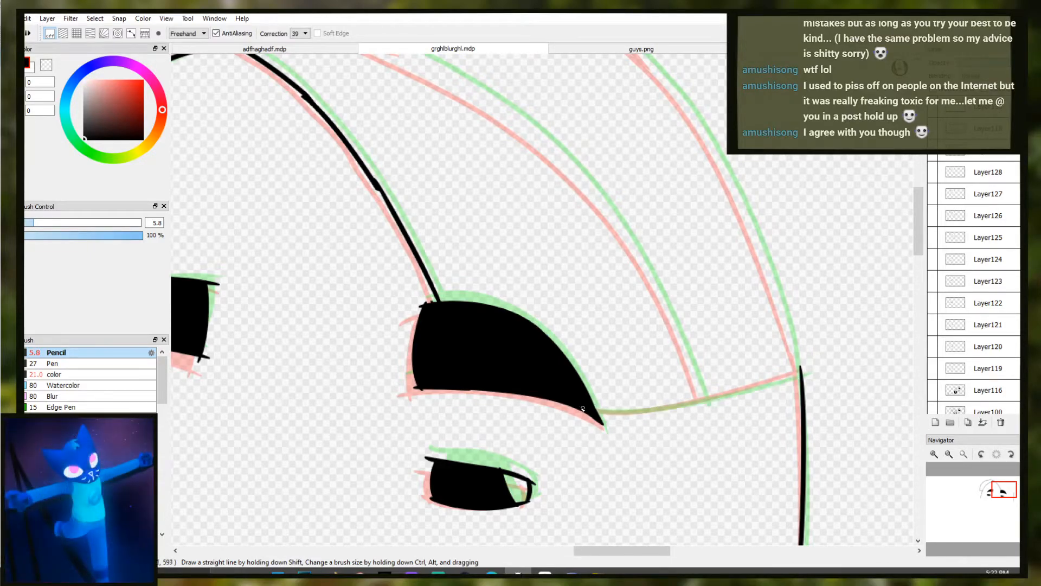
pyautogui.hotkey('ctrl', 'y')
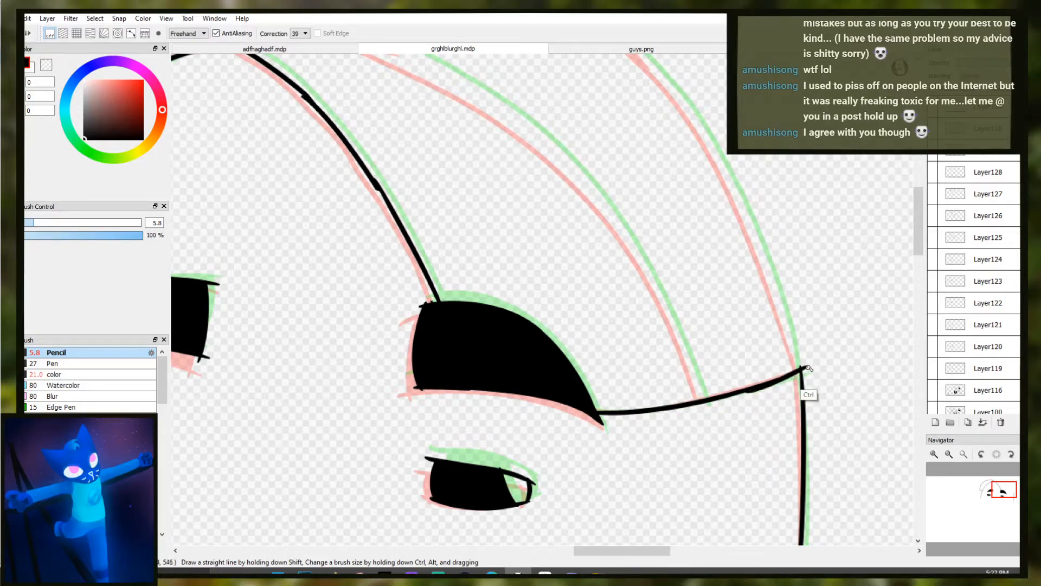
pyautogui.hotkey('ctrl', 'y')
# Draw the short hair strand line running outward from the crown between the guides on the right-hand hair section
pyautogui.scroll(-5, 674, 337)
pyautogui.scroll(4, 658, 302)
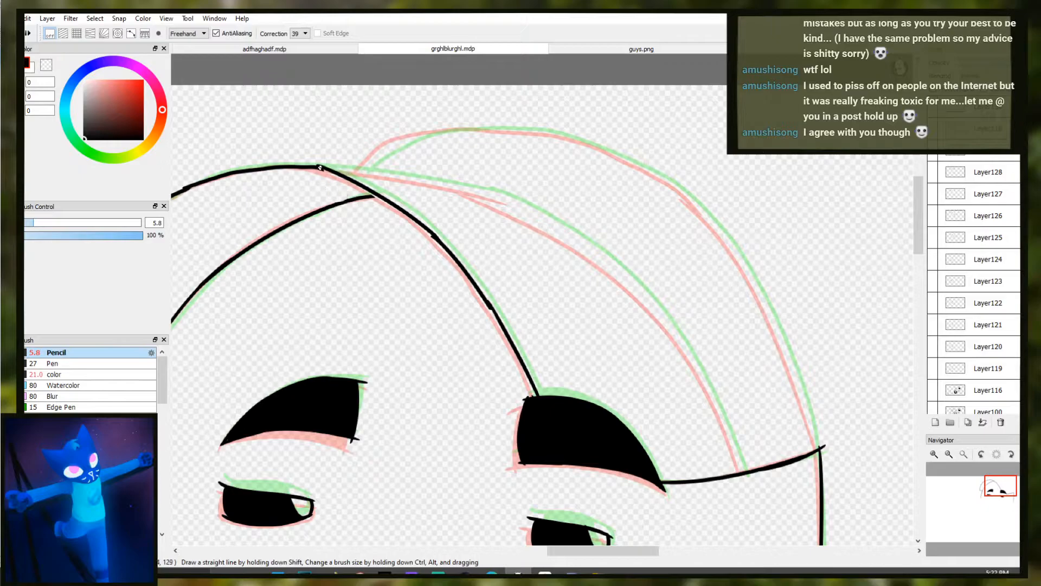
pyautogui.moveTo(325, 168); pyautogui.dragTo(478, 199)
pyautogui.hotkey('ctrl', 'z')
pyautogui.moveTo(325, 167)
pyautogui.mouseDown()
pyautogui.moveTo(428, 180)
pyautogui.moveTo(543, 219)
pyautogui.mouseUp()
pyautogui.hotkey('ctrl', 'z')
pyautogui.hotkey('ctrl', 'z')
pyautogui.moveTo(321, 169)
pyautogui.mouseDown()
pyautogui.moveTo(442, 179)
pyautogui.moveTo(488, 198)
pyautogui.moveTo(427, 181)
pyautogui.moveTo(543, 207)
pyautogui.mouseUp()
pyautogui.hotkey('ctrl', 'z')
pyautogui.hotkey('ctrl', 'z')
pyautogui.hotkey('ctrl', 'z')
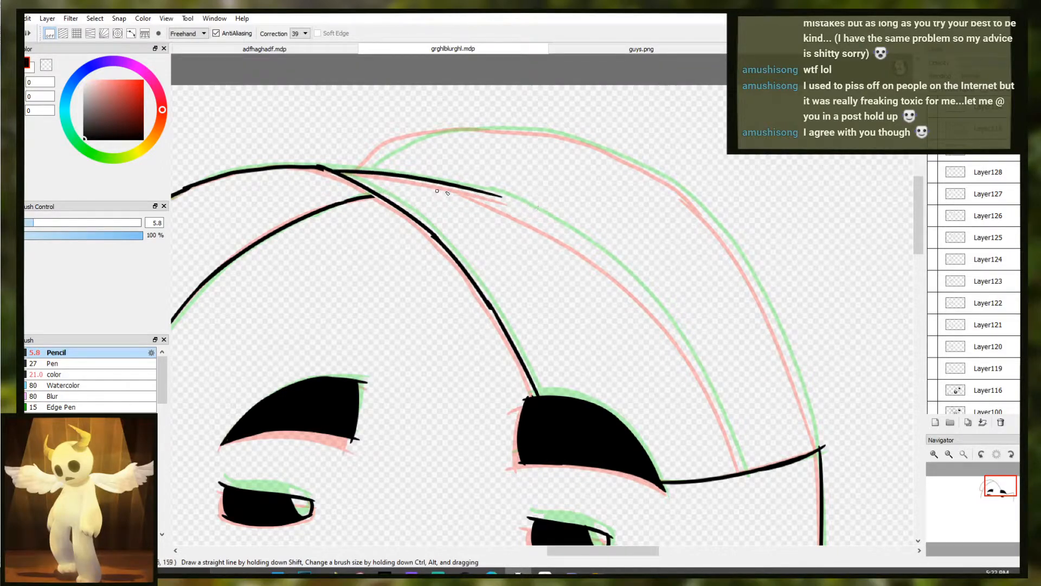
# Extend the inner hair strand line from the crown along the guides across the right-hand hair section and erase its tapered end
pyautogui.moveTo(476, 196); pyautogui.dragTo(543, 219)
pyautogui.hotkey('ctrl', 'z')
pyautogui.hotkey('ctrl', 'z')
pyautogui.moveTo(476, 197)
pyautogui.mouseDown()
pyautogui.moveTo(548, 222)
pyautogui.moveTo(535, 214)
pyautogui.moveTo(676, 371)
pyautogui.mouseUp()
pyautogui.hotkey('ctrl', 'z')
pyautogui.hotkey('ctrl', 'z')
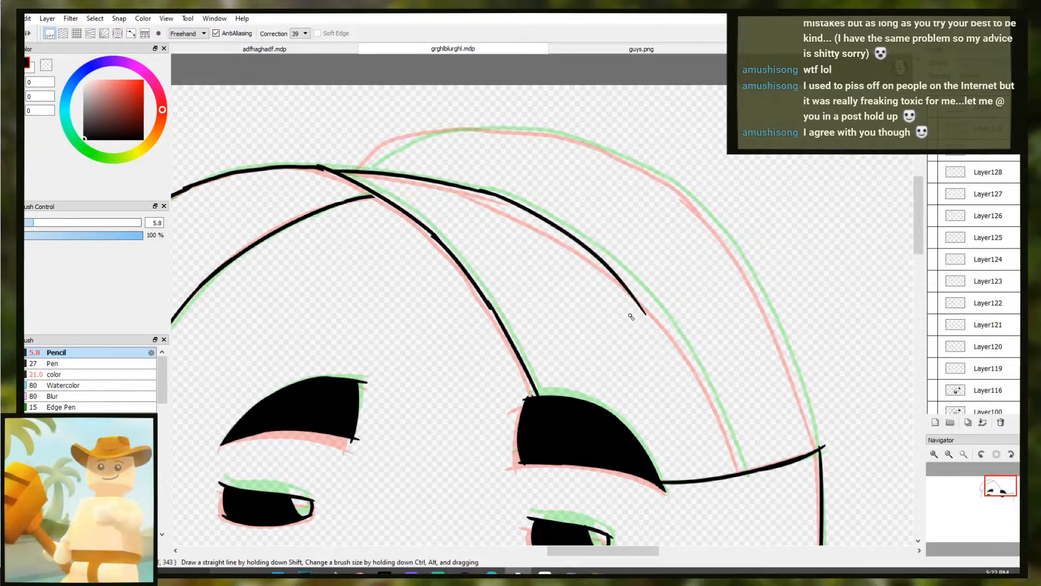
pyautogui.press('e')
pyautogui.moveTo(652, 326); pyautogui.dragTo(605, 260)
pyautogui.press('b')
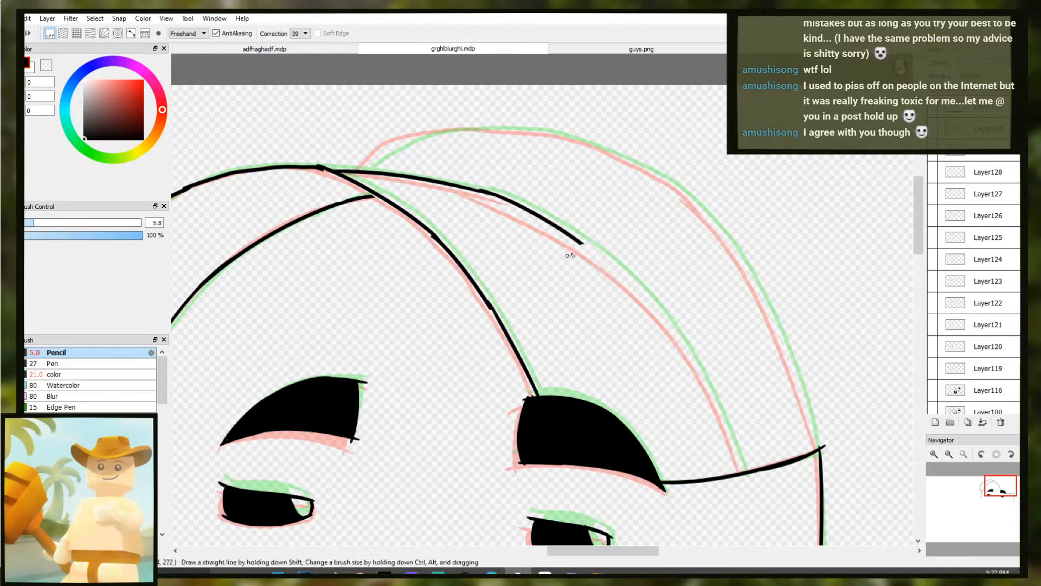
# Continue the inner strand line down the curve of the right-hand hair section, following the green and red guides
pyautogui.hotkey('ctrl', 'z')
pyautogui.moveTo(552, 225); pyautogui.dragTo(629, 279)
pyautogui.hotkey('ctrl', 'z')
pyautogui.moveTo(569, 237)
pyautogui.mouseDown()
pyautogui.moveTo(636, 298)
pyautogui.moveTo(641, 289)
pyautogui.mouseUp()
pyautogui.hotkey('ctrl', 'z')
pyautogui.hotkey('ctrl', 'z')
pyautogui.hotkey('ctrl', 'z')
pyautogui.moveTo(564, 233); pyautogui.dragTo(678, 335)
pyautogui.moveTo(731, 413); pyautogui.dragTo(695, 351)
pyautogui.press('e')
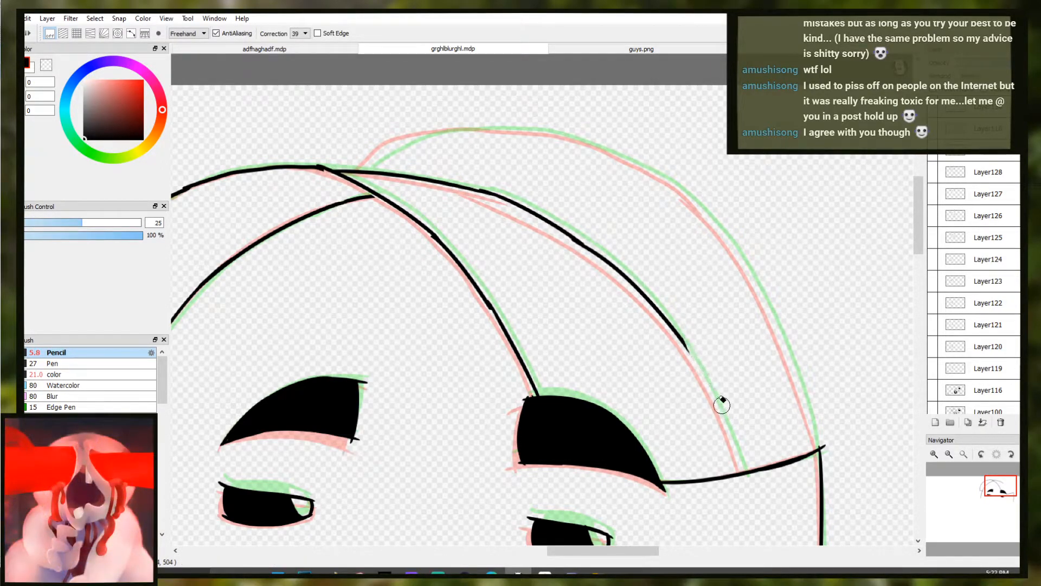
pyautogui.press('b')
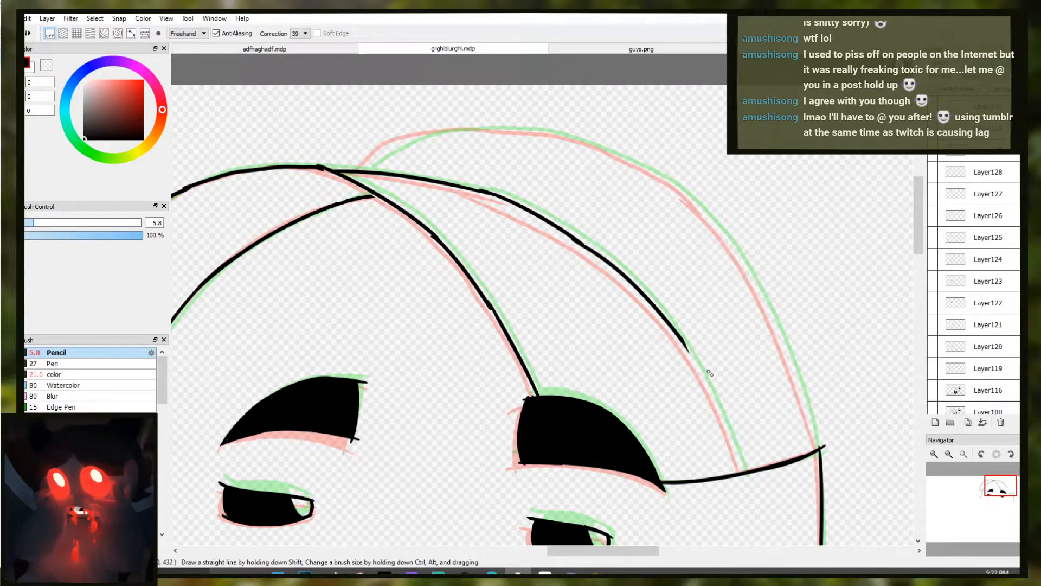
# Finish the inner strand line down to the hair section's lower edge and erase the overshoot below it
pyautogui.moveTo(709, 374); pyautogui.dragTo(627, 290)
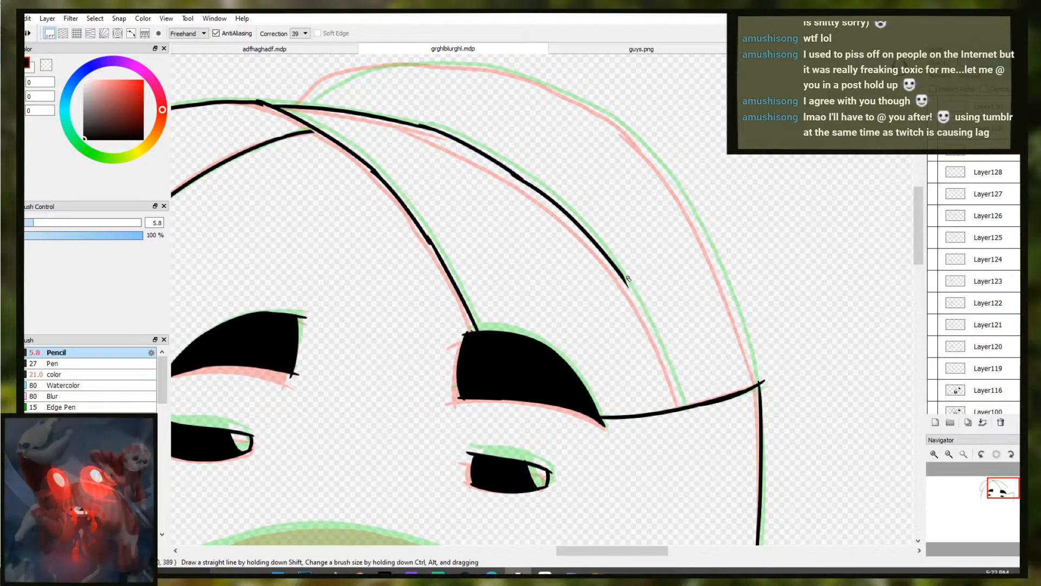
pyautogui.moveTo(629, 281)
pyautogui.mouseDown()
pyautogui.moveTo(675, 390)
pyautogui.moveTo(667, 440)
pyautogui.mouseUp()
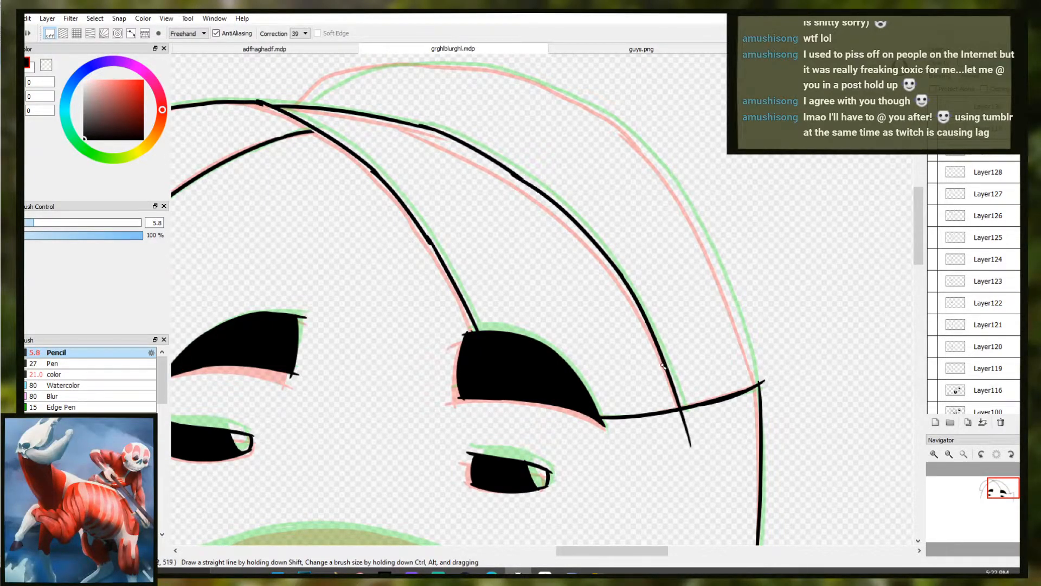
pyautogui.press('e')
pyautogui.moveTo(697, 446)
pyautogui.mouseDown()
pyautogui.moveTo(692, 428)
pyautogui.moveTo(662, 423)
pyautogui.mouseUp()
pyautogui.press('b')
# Draw the right-hand hair section's outer outline from the crown around to the top of the face's side edge
pyautogui.scroll(2, 664, 423)
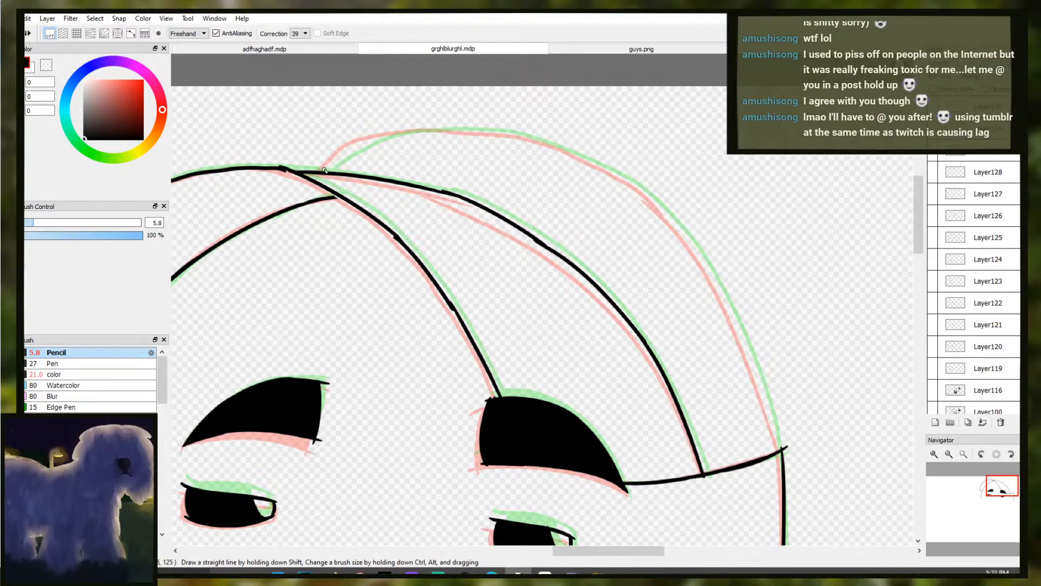
pyautogui.moveTo(325, 176)
pyautogui.mouseDown()
pyautogui.moveTo(341, 155)
pyautogui.moveTo(444, 131)
pyautogui.moveTo(518, 136)
pyautogui.moveTo(623, 180)
pyautogui.moveTo(677, 228)
pyautogui.mouseUp()
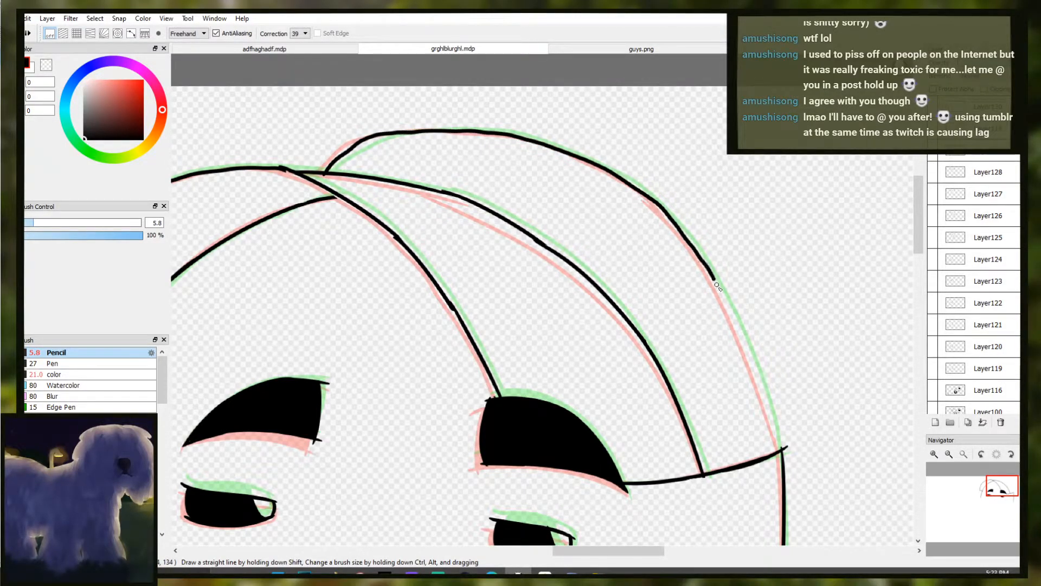
pyautogui.moveTo(746, 345)
pyautogui.mouseDown()
pyautogui.moveTo(777, 447)
pyautogui.moveTo(767, 386)
pyautogui.moveTo(733, 329)
pyautogui.moveTo(769, 429)
pyautogui.mouseUp()
pyautogui.hotkey('ctrl', 'z')
pyautogui.moveTo(737, 325); pyautogui.dragTo(779, 449)
pyautogui.hotkey('ctrl', 'z')
pyautogui.hotkey('ctrl', 'z')
pyautogui.moveTo(739, 325); pyautogui.dragTo(787, 481)
pyautogui.moveTo(767, 411); pyautogui.dragTo(781, 450)
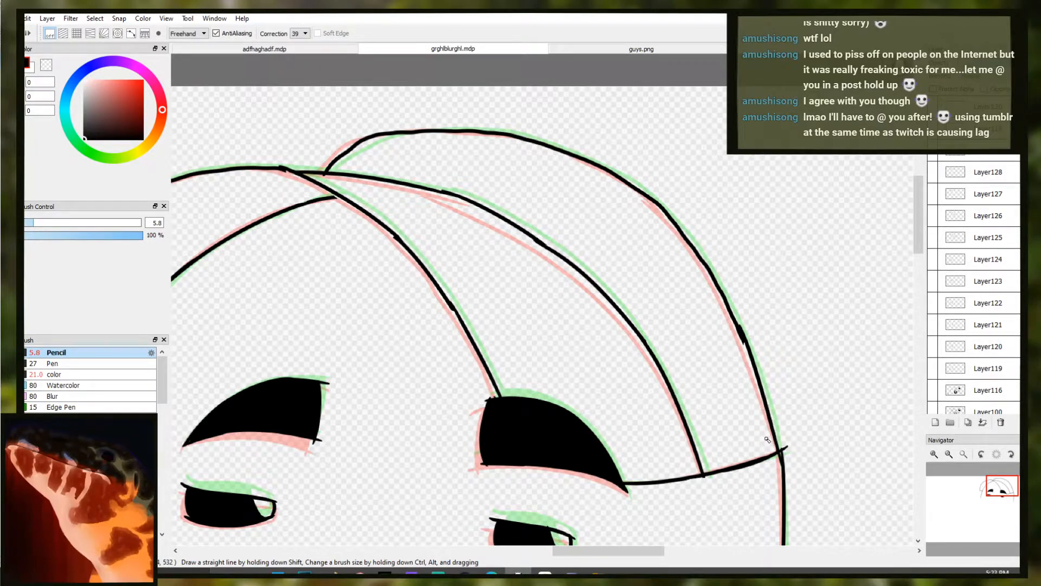
# Draw the left-hand corner curve of the mask's upper edge, starting at the end of the face's side line
pyautogui.scroll(-4, 766, 438)
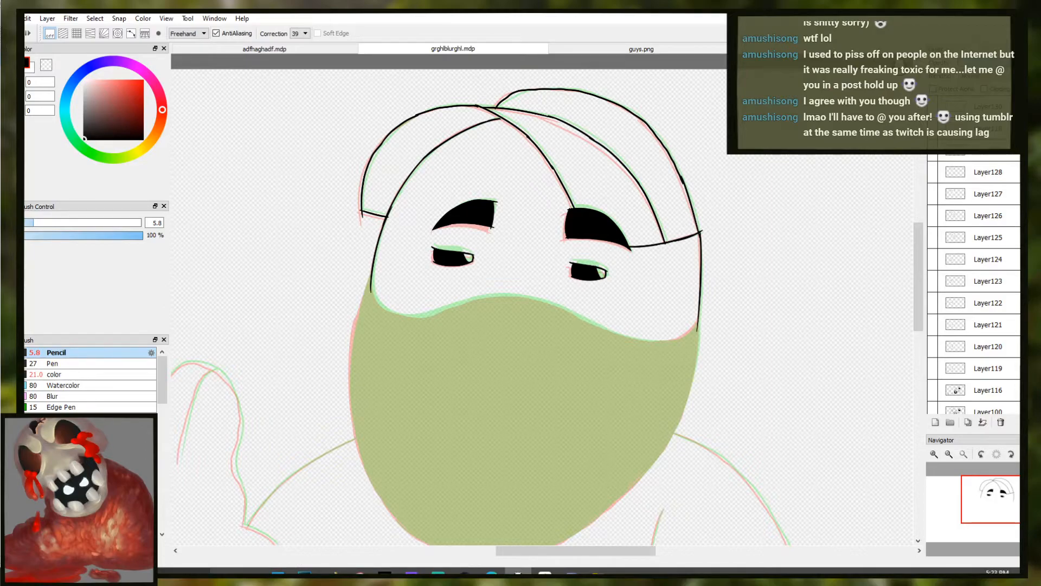
pyautogui.scroll(-1, 474, 311)
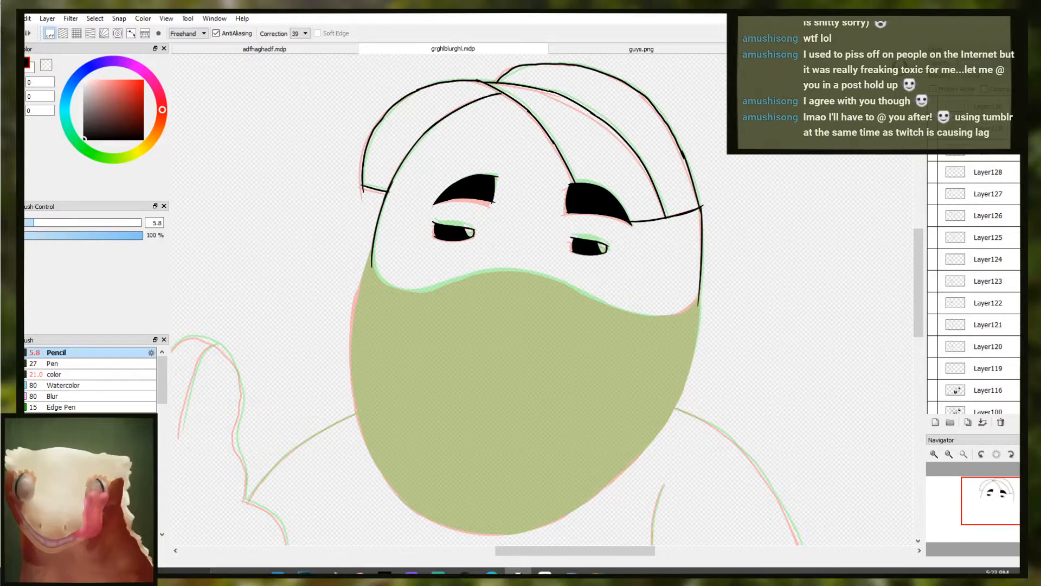
pyautogui.scroll(2, 472, 297)
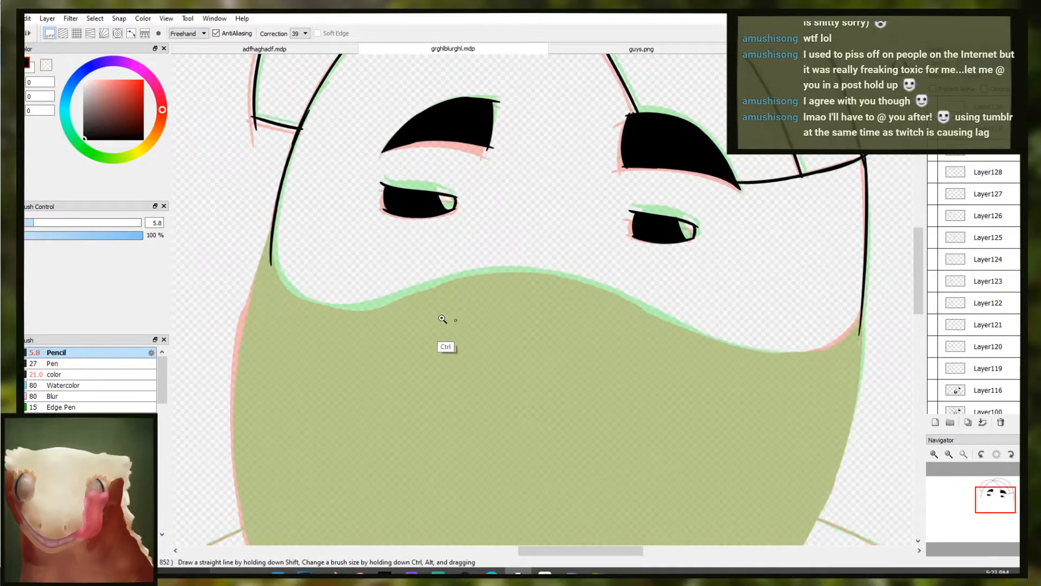
pyautogui.moveTo(272, 227); pyautogui.dragTo(304, 303)
pyautogui.hotkey('ctrl', 'z')
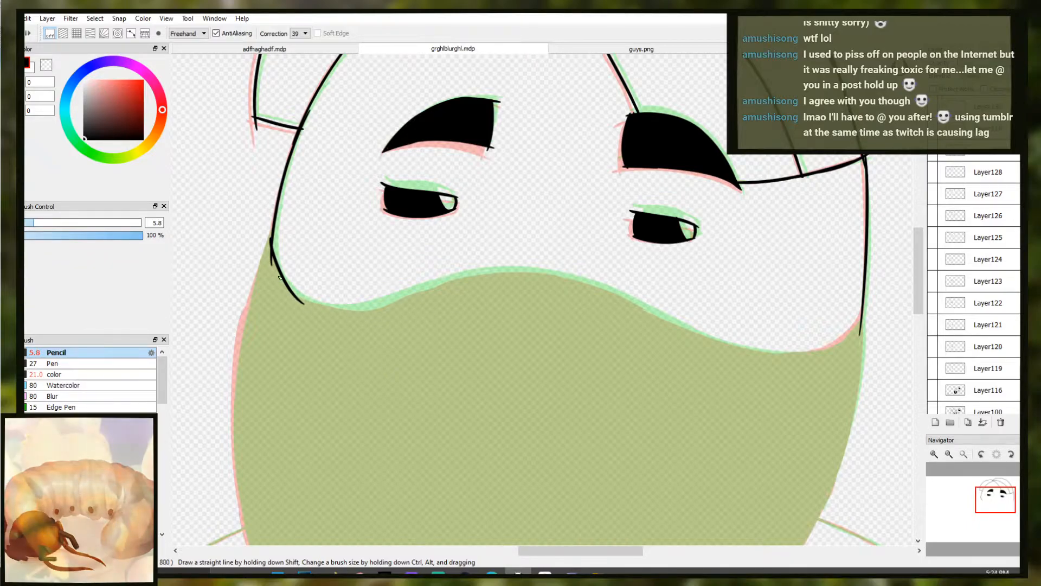
pyautogui.moveTo(279, 273); pyautogui.dragTo(398, 311)
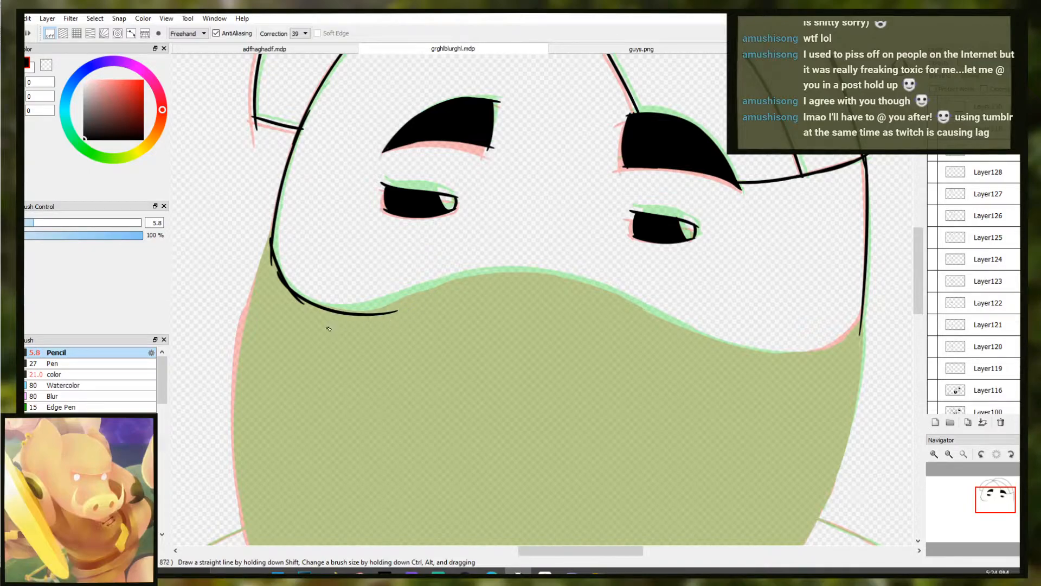
pyautogui.press('ctrl')
# Redraw the low dip of the mask's upper edge closer to the guides, rising toward the middle of the face
pyautogui.moveTo(302, 300); pyautogui.dragTo(402, 295)
pyautogui.hotkey('ctrl', 'z')
pyautogui.hotkey('ctrl', 'y')
pyautogui.hotkey('ctrl', 'z')
pyautogui.hotkey('ctrl', 'y')
pyautogui.hotkey('ctrl', 'z')
pyautogui.moveTo(325, 305); pyautogui.dragTo(400, 294)
pyautogui.hotkey('ctrl', 'z')
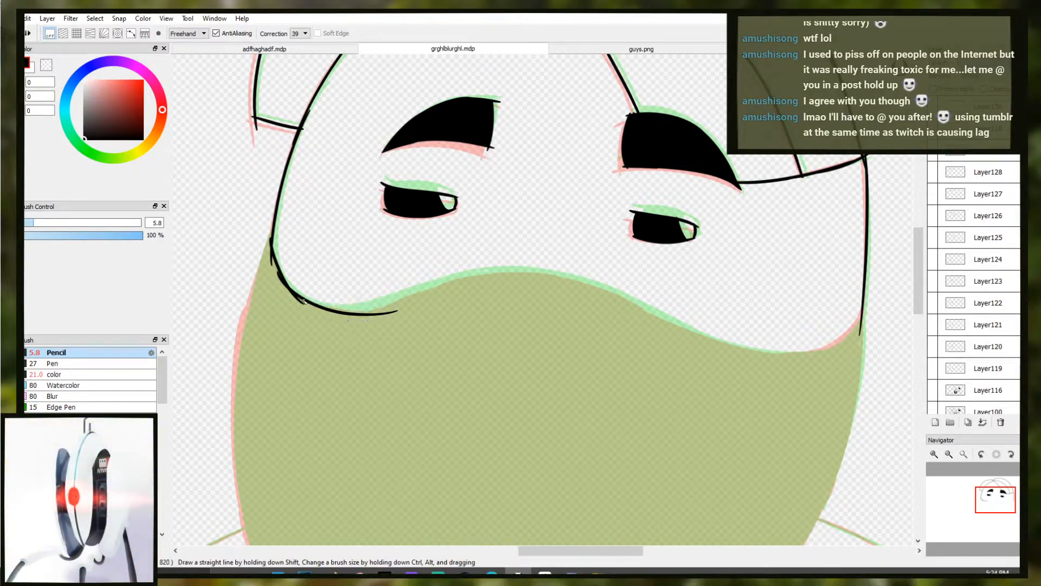
pyautogui.moveTo(314, 304)
pyautogui.mouseDown()
pyautogui.moveTo(391, 301)
pyautogui.moveTo(477, 272)
pyautogui.moveTo(569, 273)
pyautogui.moveTo(390, 295)
pyautogui.mouseUp()
pyautogui.press('e')
pyautogui.press('b')
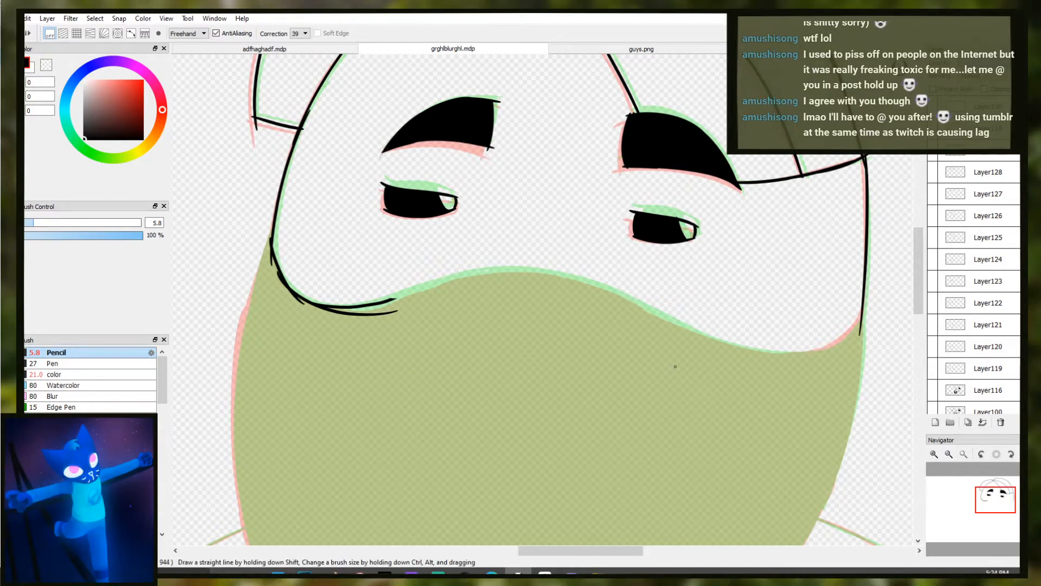
# Extend the mask's upper edge from the left-hand dip up toward the central crest
pyautogui.scroll(-3, 673, 358)
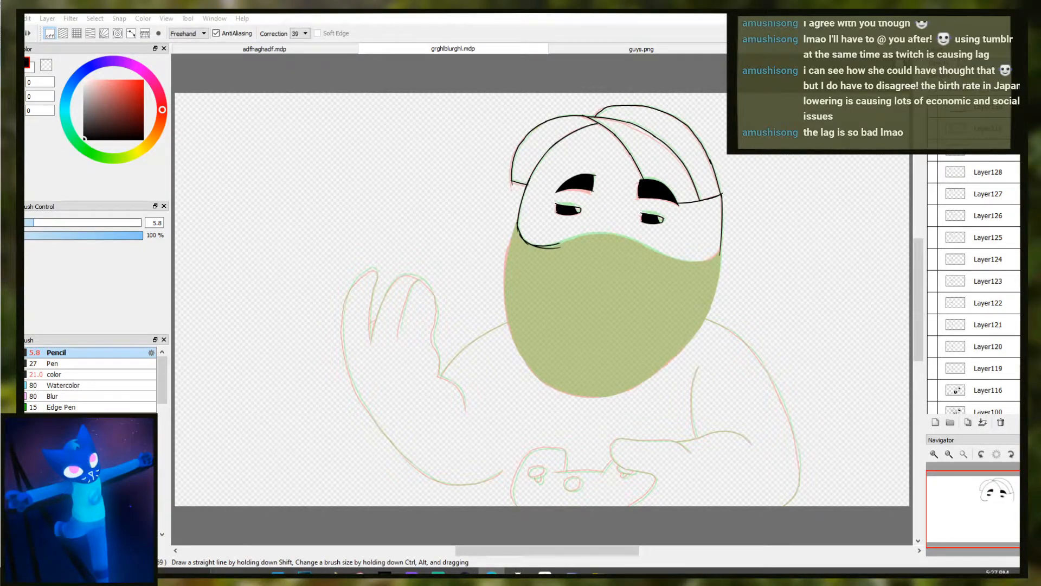
pyautogui.click(83, 229)
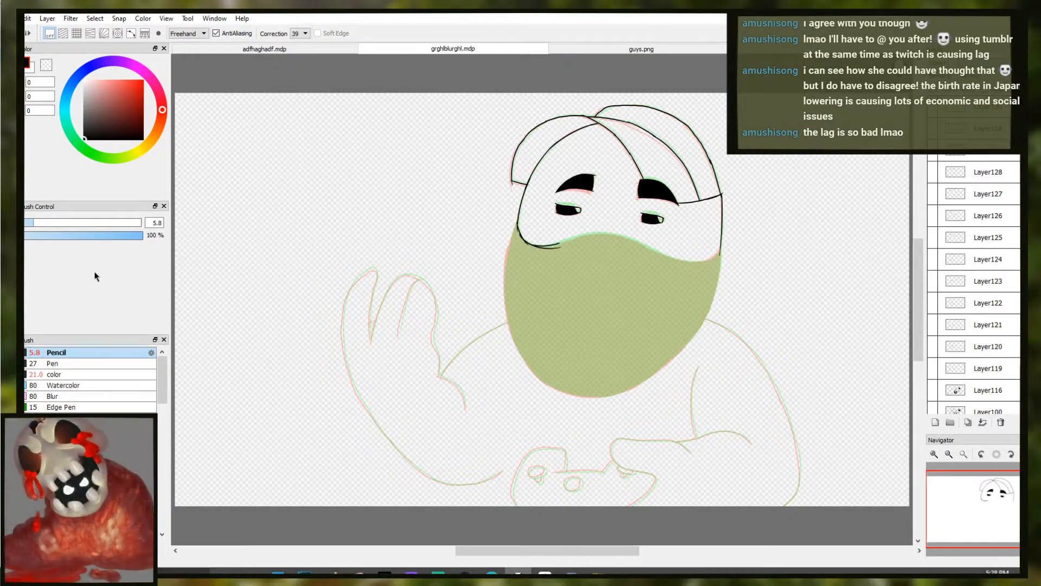
pyautogui.keyDown('ctrl'); pyautogui.click(642, 283); pyautogui.keyUp('ctrl')
pyautogui.moveTo(619, 313); pyautogui.dragTo(584, 304)
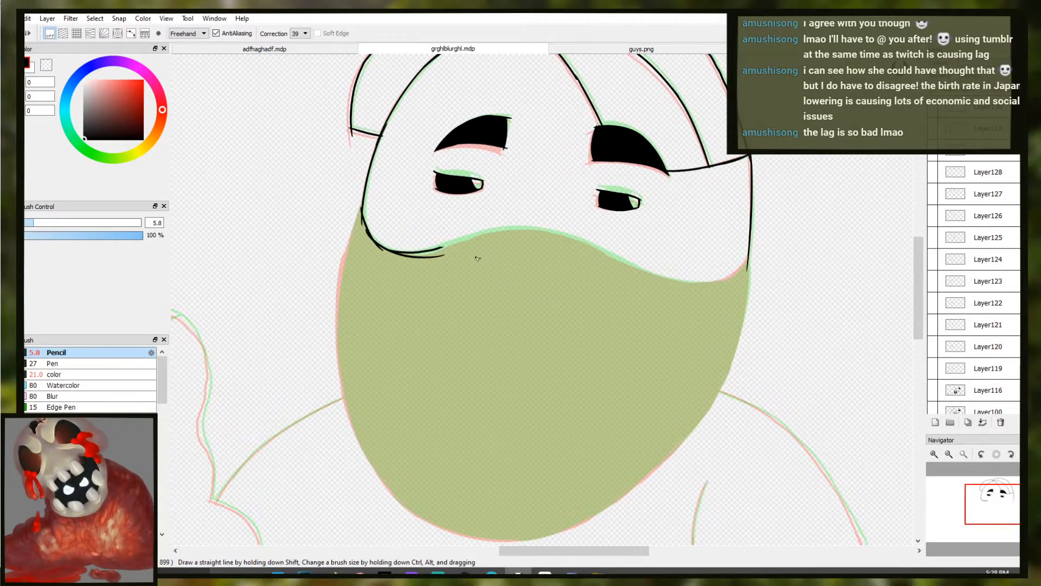
pyautogui.hotkey('ctrl', 'z')
pyautogui.moveTo(426, 249)
pyautogui.mouseDown()
pyautogui.moveTo(498, 235)
pyautogui.moveTo(477, 236)
pyautogui.moveTo(462, 241)
pyautogui.moveTo(573, 242)
pyautogui.mouseUp()
pyautogui.hotkey('ctrl', 'z')
pyautogui.hotkey('ctrl', 'z')
pyautogui.hotkey('ctrl', 'z')
pyautogui.hotkey('ctrl', 'z')
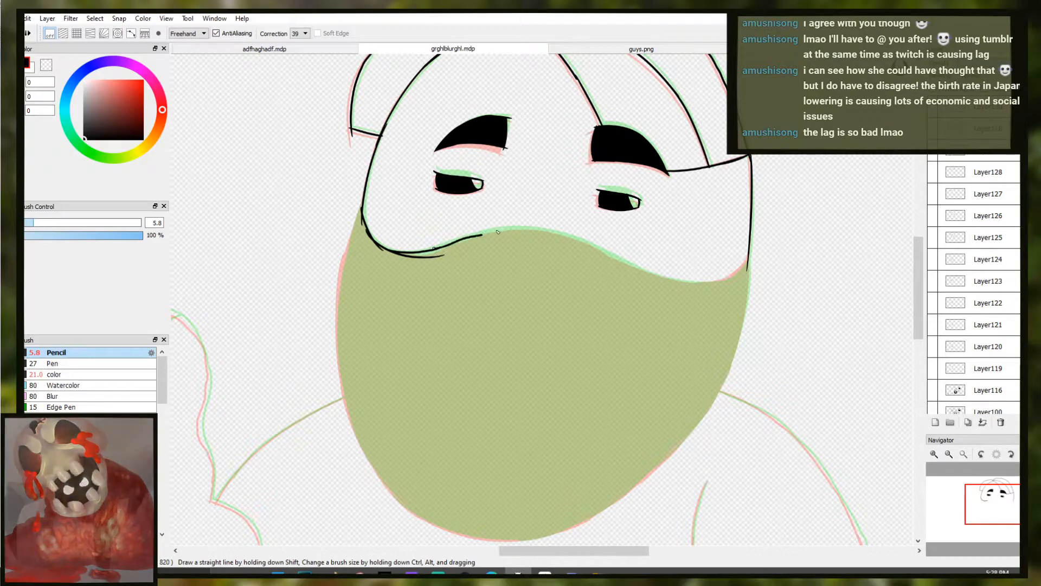
# Rework the end of the mask's upper edge line just before the crest
pyautogui.press('e')
pyautogui.moveTo(622, 271)
pyautogui.mouseDown()
pyautogui.moveTo(521, 224)
pyautogui.moveTo(545, 228)
pyautogui.moveTo(514, 228)
pyautogui.moveTo(548, 231)
pyautogui.mouseUp()
pyautogui.press('b')
pyautogui.hotkey('ctrl', 'z')
pyautogui.hotkey('ctrl', 'z')
pyautogui.hotkey('ctrl', 'z')
pyautogui.hotkey('ctrl', 'z')
pyautogui.hotkey('ctrl', 'z')
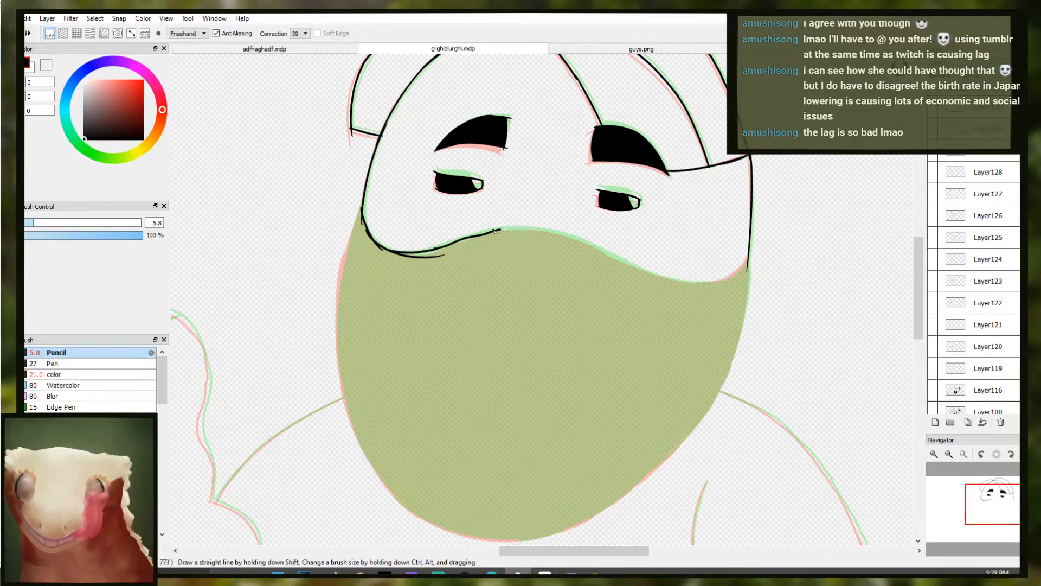
# Carry the mask's upper edge line onto the top of the central crest and clean up its end
pyautogui.moveTo(496, 230)
pyautogui.mouseDown()
pyautogui.moveTo(535, 230)
pyautogui.moveTo(618, 269)
pyautogui.mouseUp()
pyautogui.hotkey('ctrl', 'z')
pyautogui.hotkey('ctrl', 'z')
pyautogui.moveTo(495, 231)
pyautogui.mouseDown()
pyautogui.moveTo(576, 241)
pyautogui.moveTo(638, 278)
pyautogui.moveTo(549, 234)
pyautogui.mouseUp()
pyautogui.press('e')
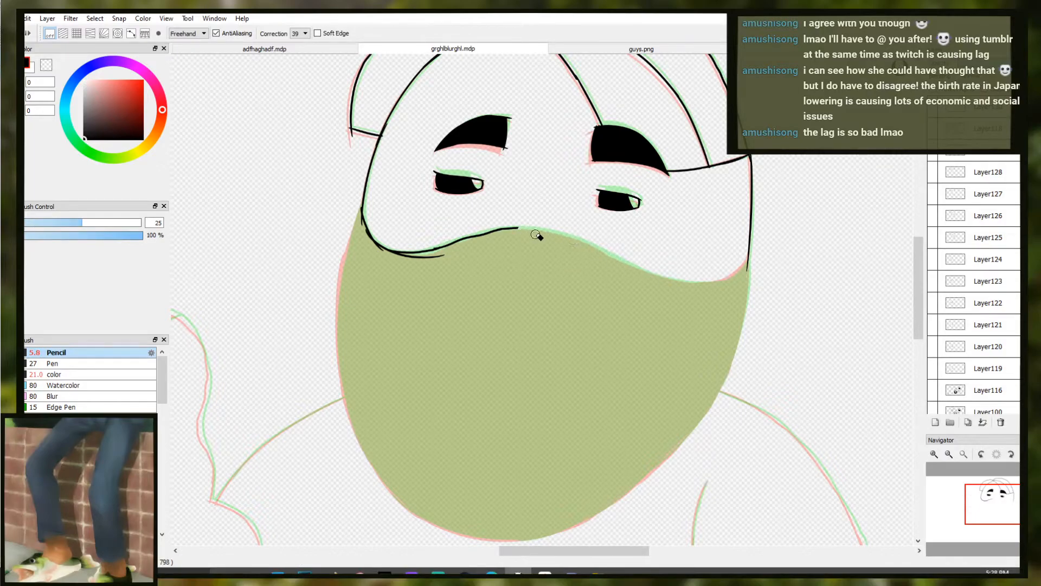
pyautogui.press('e')
pyautogui.hotkey('ctrl', 'z')
# Draw the mask's upper edge down from the crest and curve it up to meet the right-hand side of the face
pyautogui.moveTo(518, 231)
pyautogui.mouseDown()
pyautogui.moveTo(570, 238)
pyautogui.moveTo(662, 277)
pyautogui.mouseUp()
pyautogui.hotkey('ctrl', 'z')
pyautogui.moveTo(596, 245); pyautogui.dragTo(719, 280)
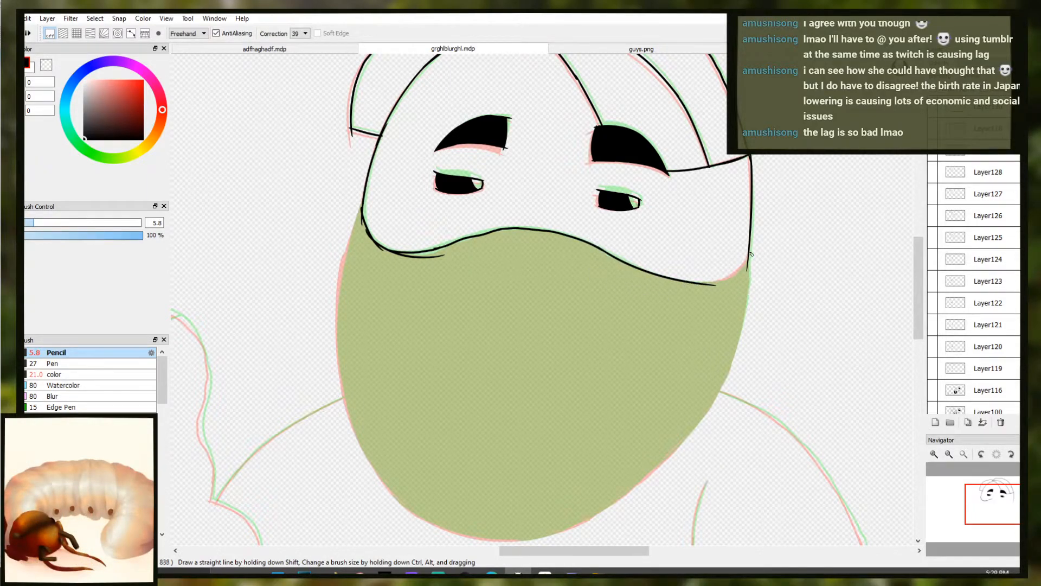
pyautogui.moveTo(749, 256); pyautogui.dragTo(729, 276)
pyautogui.moveTo(715, 283); pyautogui.dragTo(653, 278)
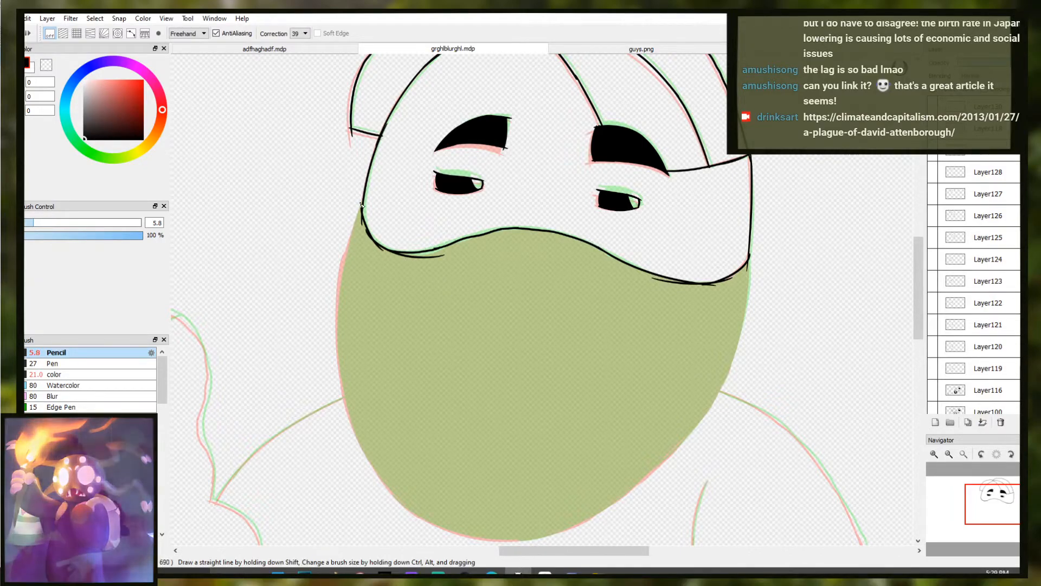
# Draw the upper part of the mask's left-hand side outward and down from the face's side line
pyautogui.moveTo(364, 190); pyautogui.dragTo(352, 242)
pyautogui.hotkey('ctrl', 'z')
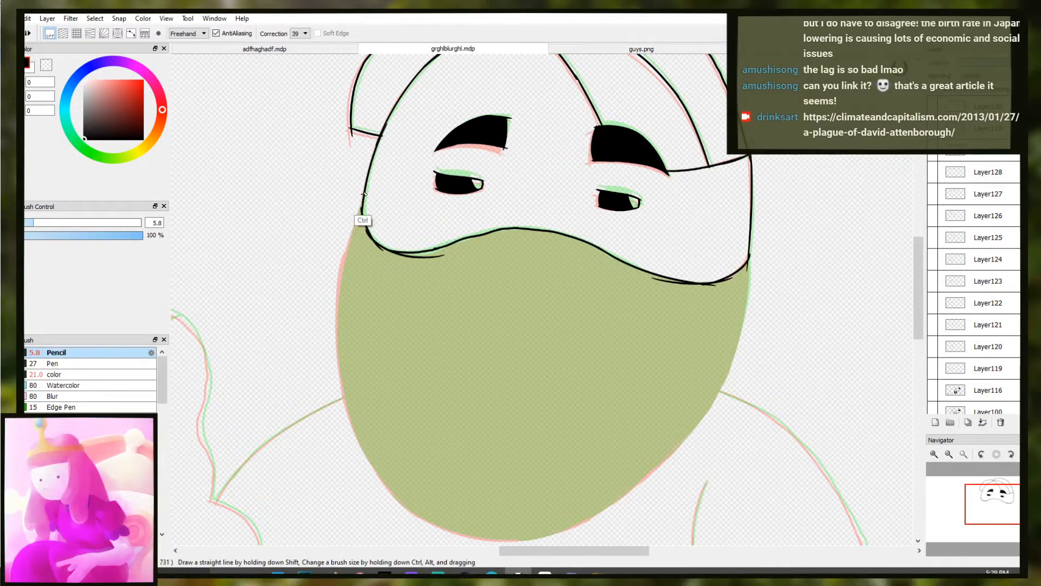
pyautogui.moveTo(361, 203)
pyautogui.mouseDown()
pyautogui.moveTo(356, 393)
pyautogui.moveTo(344, 255)
pyautogui.mouseUp()
pyautogui.press('b')
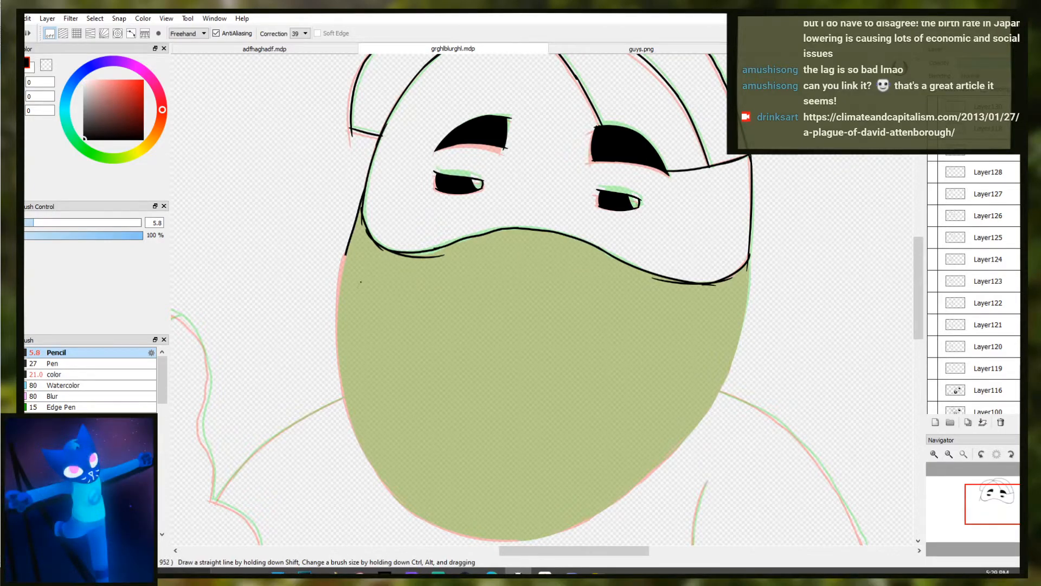
pyautogui.moveTo(355, 217); pyautogui.dragTo(342, 339)
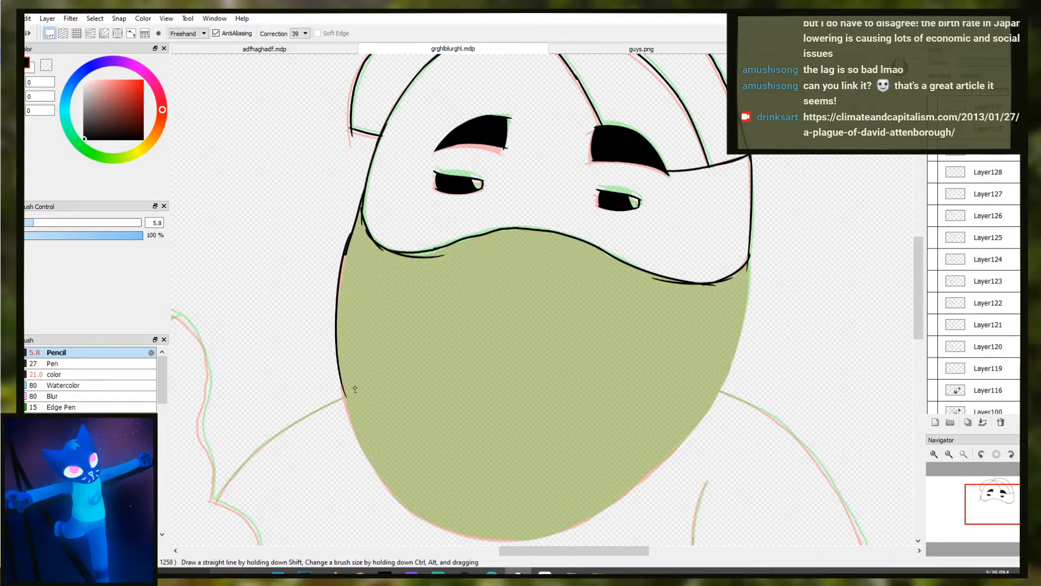
# Redraw the mask's left-hand side between the guides down to the level of the shoulder line
pyautogui.hotkey('ctrl', 'z')
pyautogui.hotkey('ctrl', 'z')
pyautogui.moveTo(353, 229)
pyautogui.mouseDown()
pyautogui.moveTo(341, 310)
pyautogui.moveTo(368, 416)
pyautogui.moveTo(347, 377)
pyautogui.moveTo(343, 297)
pyautogui.mouseUp()
pyautogui.press('e')
pyautogui.press('b')
pyautogui.hotkey('ctrl', 'z')
pyautogui.moveTo(350, 259); pyautogui.dragTo(349, 414)
pyautogui.hotkey('ctrl', 'z')
pyautogui.hotkey('ctrl', 'z')
pyautogui.hotkey('ctrl', 'z')
pyautogui.moveTo(348, 255); pyautogui.dragTo(349, 417)
pyautogui.hotkey('ctrl', 'z')
# Continue the mask's left-hand side around to the chin and draw its right-hand side curving down from the upper corner
pyautogui.moveTo(342, 375); pyautogui.dragTo(357, 436)
pyautogui.hotkey('ctrl', 'z')
pyautogui.hotkey('ctrl', 'z')
pyautogui.moveTo(343, 393); pyautogui.dragTo(469, 544)
pyautogui.scroll(-3, 462, 509)
pyautogui.moveTo(460, 507); pyautogui.dragTo(439, 405)
pyautogui.hotkey('ctrl', 'z')
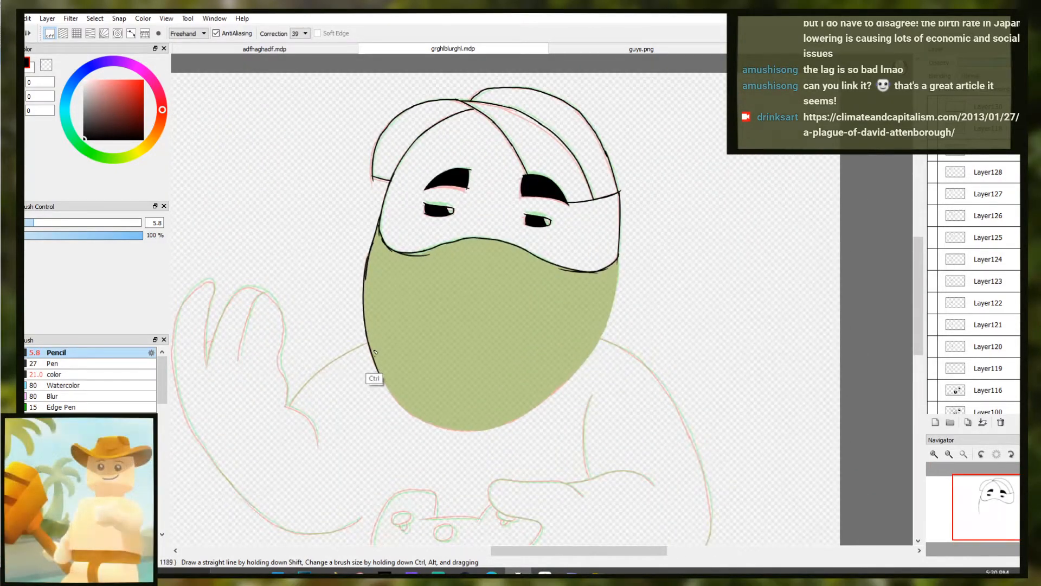
pyautogui.moveTo(370, 344); pyautogui.dragTo(464, 432)
pyautogui.moveTo(619, 239)
pyautogui.mouseDown()
pyautogui.moveTo(613, 293)
pyautogui.moveTo(540, 400)
pyautogui.mouseUp()
pyautogui.hotkey('ctrl', 'z')
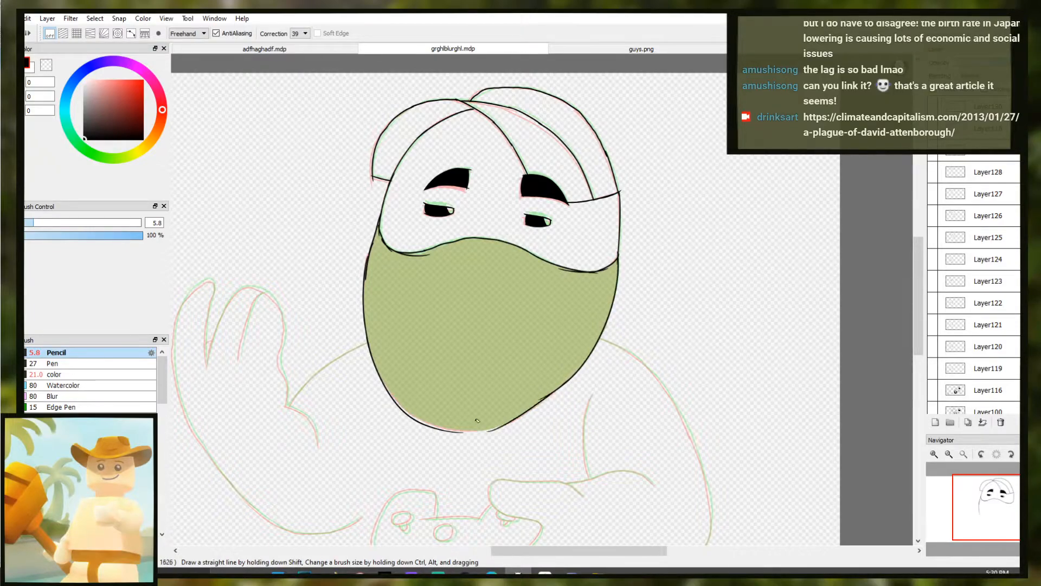
# Redraw the lower left-hand curve of the mask toward the chin so it follows the guides
pyautogui.scroll(2, 477, 407)
pyautogui.moveTo(469, 446)
pyautogui.mouseDown()
pyautogui.moveTo(353, 414)
pyautogui.moveTo(321, 361)
pyautogui.moveTo(358, 405)
pyautogui.mouseUp()
pyautogui.press('e')
pyautogui.hotkey('ctrl', 'z')
pyautogui.hotkey('ctrl', 'z')
pyautogui.moveTo(315, 338)
pyautogui.mouseDown()
pyautogui.moveTo(398, 431)
pyautogui.moveTo(452, 441)
pyautogui.mouseUp()
pyautogui.hotkey('ctrl', 'z')
pyautogui.moveTo(315, 338); pyautogui.dragTo(359, 419)
pyautogui.hotkey('ctrl', 'z')
pyautogui.moveTo(322, 356)
pyautogui.mouseDown()
pyautogui.moveTo(452, 442)
pyautogui.moveTo(359, 406)
pyautogui.moveTo(452, 441)
pyautogui.moveTo(364, 408)
pyautogui.moveTo(433, 438)
pyautogui.mouseUp()
pyautogui.hotkey('ctrl', 'z')
pyautogui.hotkey('ctrl', 'z')
pyautogui.hotkey('ctrl', 'z')
pyautogui.hotkey('ctrl', 'z')
pyautogui.moveTo(344, 387); pyautogui.dragTo(451, 444)
pyautogui.moveTo(393, 426)
pyautogui.mouseDown()
pyautogui.moveTo(491, 447)
pyautogui.moveTo(431, 442)
pyautogui.moveTo(580, 417)
pyautogui.mouseUp()
pyautogui.hotkey('ctrl', 'z')
pyautogui.hotkey('ctrl', 'z')
pyautogui.hotkey('ctrl', 'z')
pyautogui.hotkey('ctrl', 'z')
pyautogui.hotkey('ctrl', 'z')
pyautogui.moveTo(595, 374)
pyautogui.mouseDown()
pyautogui.moveTo(529, 440)
pyautogui.moveTo(529, 431)
pyautogui.mouseUp()
pyautogui.hotkey('ctrl', 'z')
pyautogui.moveTo(594, 379)
pyautogui.mouseDown()
pyautogui.moveTo(529, 411)
pyautogui.moveTo(529, 425)
pyautogui.moveTo(576, 387)
pyautogui.moveTo(509, 434)
pyautogui.mouseUp()
pyautogui.hotkey('ctrl', 'z')
pyautogui.hotkey('ctrl', 'z')
pyautogui.moveTo(617, 366)
pyautogui.mouseDown()
pyautogui.moveTo(525, 434)
pyautogui.moveTo(498, 436)
pyautogui.moveTo(522, 435)
pyautogui.moveTo(394, 421)
pyautogui.mouseUp()
pyautogui.hotkey('ctrl', 'z')
pyautogui.hotkey('ctrl', 'z')
pyautogui.hotkey('ctrl', 'z')
pyautogui.hotkey('ctrl', 'z')
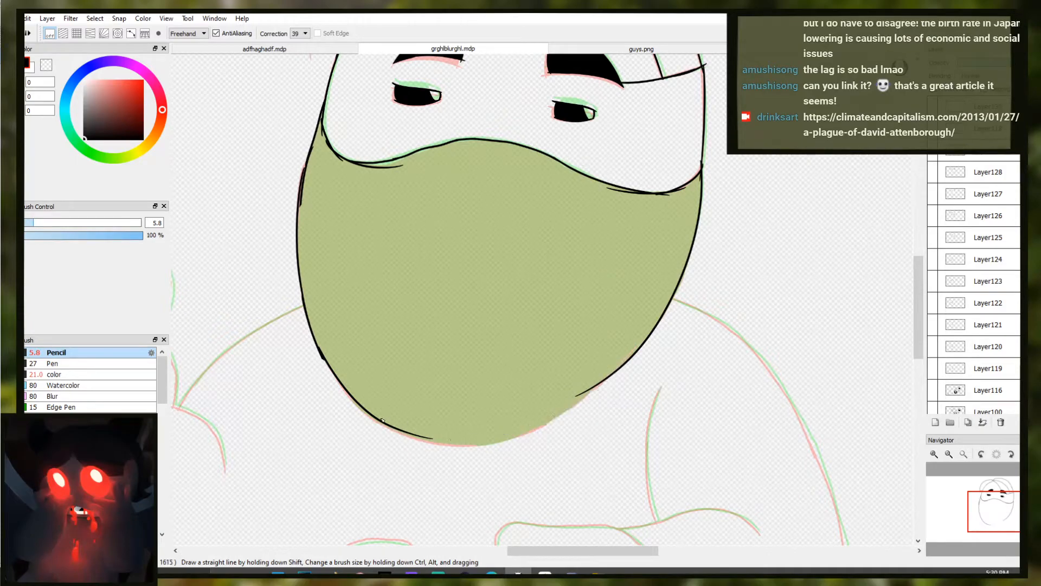
# Close the mask's outline along the chin from both sides and fill the mask with solid black
pyautogui.moveTo(345, 390)
pyautogui.mouseDown()
pyautogui.moveTo(431, 443)
pyautogui.moveTo(587, 396)
pyautogui.moveTo(506, 432)
pyautogui.moveTo(544, 422)
pyautogui.moveTo(524, 435)
pyautogui.moveTo(472, 442)
pyautogui.mouseUp()
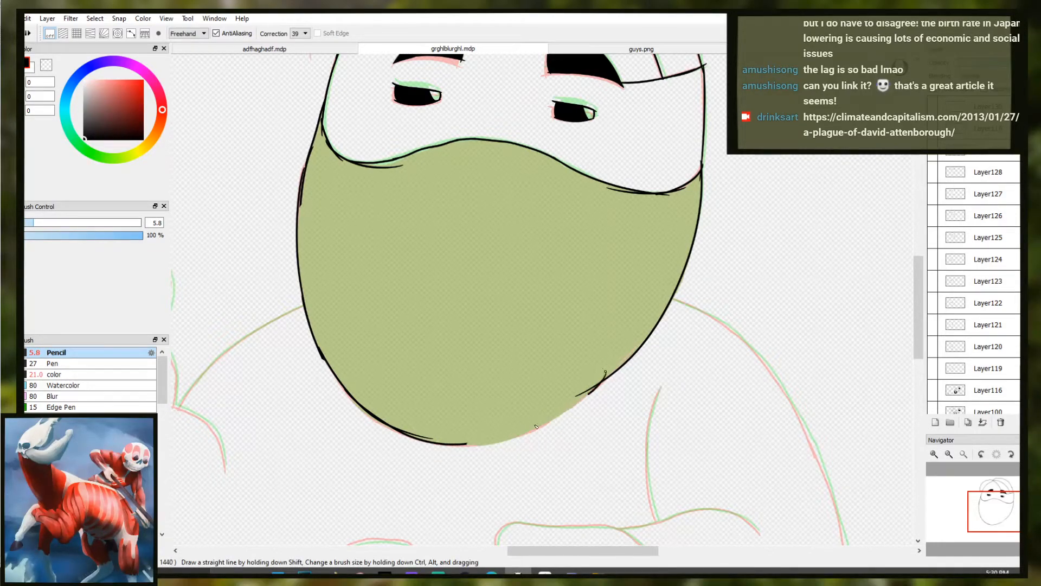
pyautogui.moveTo(607, 376)
pyautogui.mouseDown()
pyautogui.moveTo(477, 446)
pyautogui.moveTo(438, 438)
pyautogui.mouseUp()
pyautogui.press('g')
pyautogui.click(444, 362)
# Paint over the small gaps along the mask's upper left-hand edge with the Pencil
pyautogui.press('b')
pyautogui.moveTo(374, 183)
pyautogui.mouseDown()
pyautogui.moveTo(384, 228)
pyautogui.moveTo(346, 288)
pyautogui.moveTo(375, 259)
pyautogui.mouseUp()
pyautogui.moveTo(313, 213); pyautogui.dragTo(307, 249)
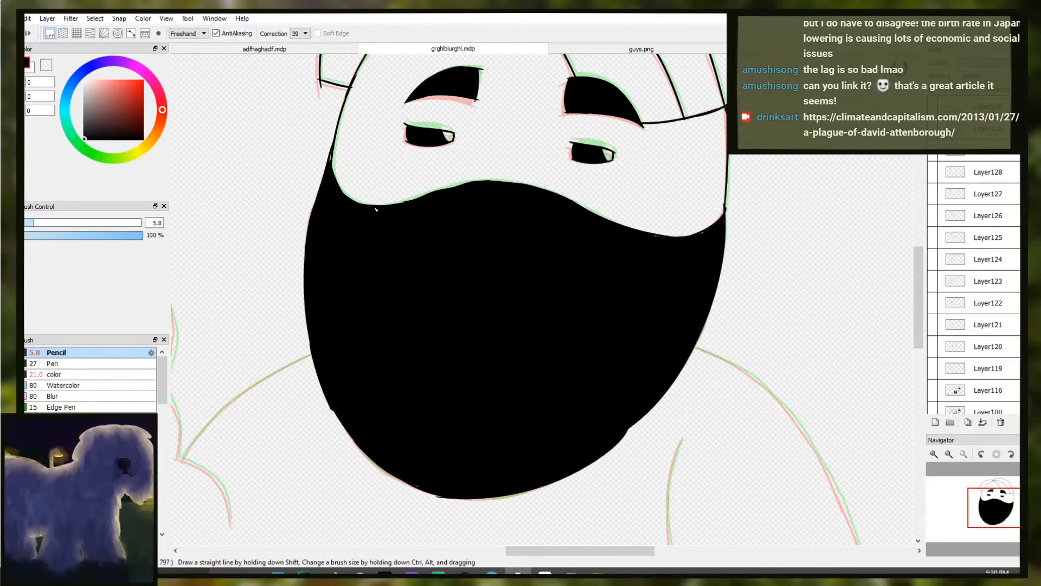
# Draw the outer edge of the waving hand from the wrist up to the outermost finger, midway between the guides
pyautogui.moveTo(415, 361); pyautogui.dragTo(517, 291)
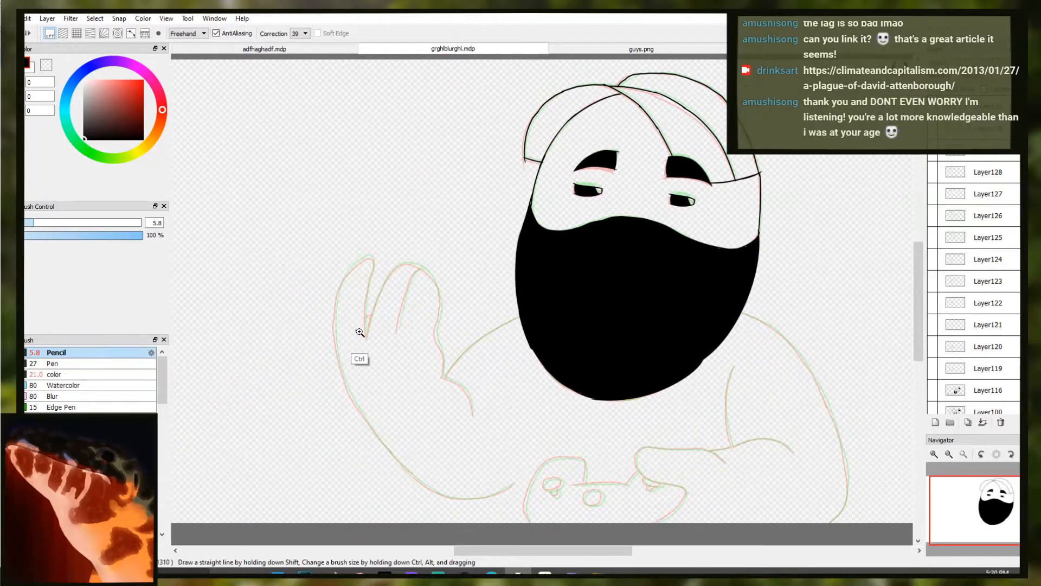
pyautogui.moveTo(552, 391); pyautogui.dragTo(522, 387)
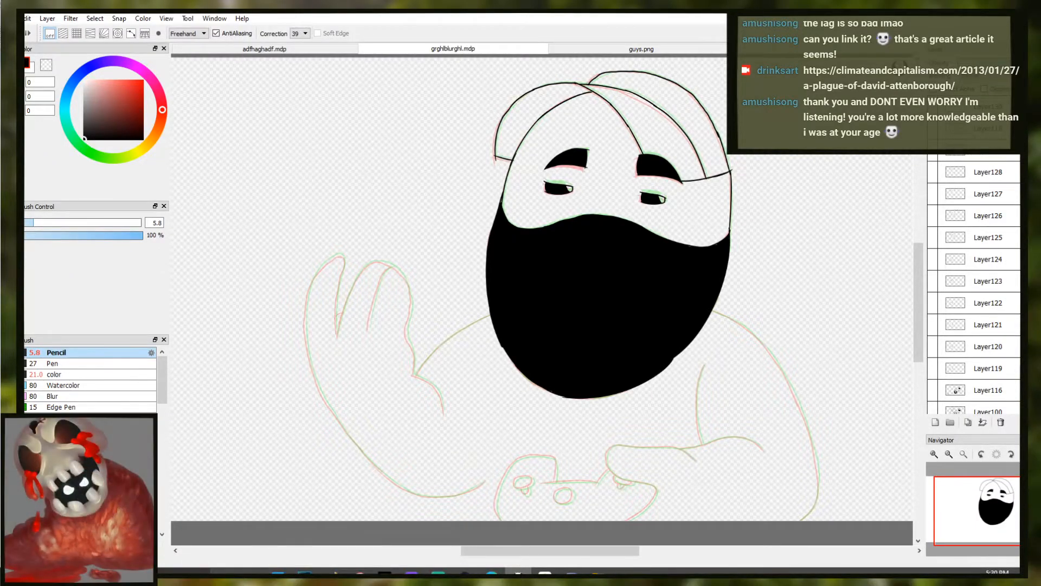
pyautogui.scroll(3, 327, 346)
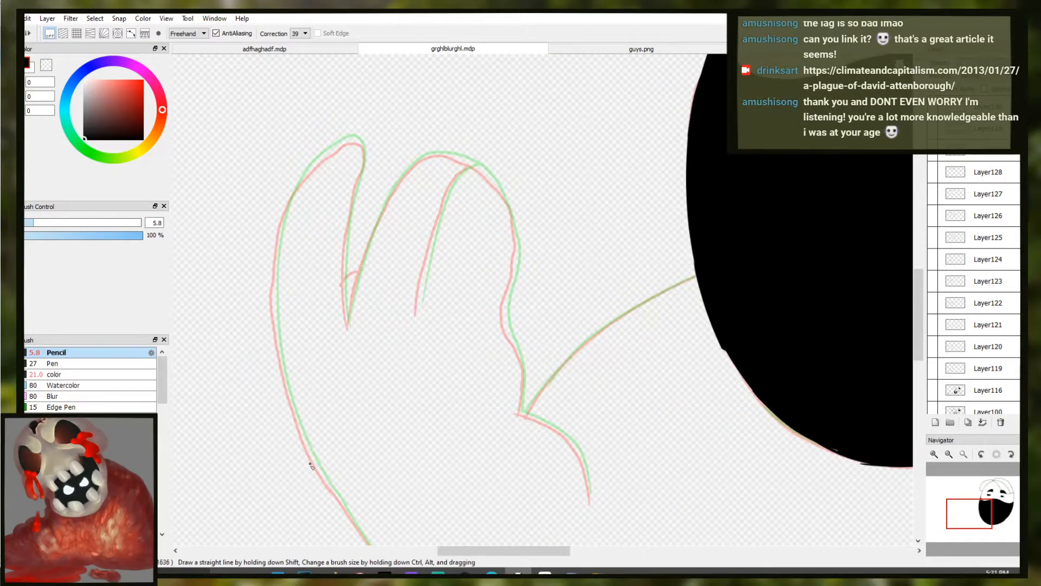
pyautogui.moveTo(319, 469); pyautogui.dragTo(330, 487)
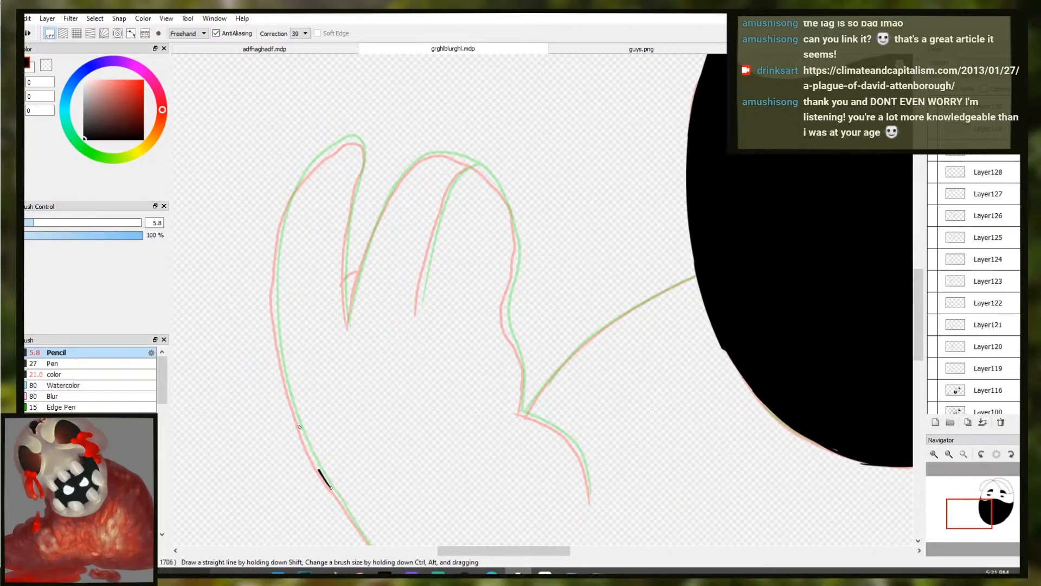
pyautogui.moveTo(308, 449); pyautogui.dragTo(339, 498)
pyautogui.moveTo(293, 404); pyautogui.dragTo(285, 382)
pyautogui.hotkey('ctrl', 'z')
pyautogui.moveTo(335, 490)
pyautogui.mouseDown()
pyautogui.moveTo(287, 380)
pyautogui.moveTo(277, 307)
pyautogui.moveTo(289, 204)
pyautogui.mouseUp()
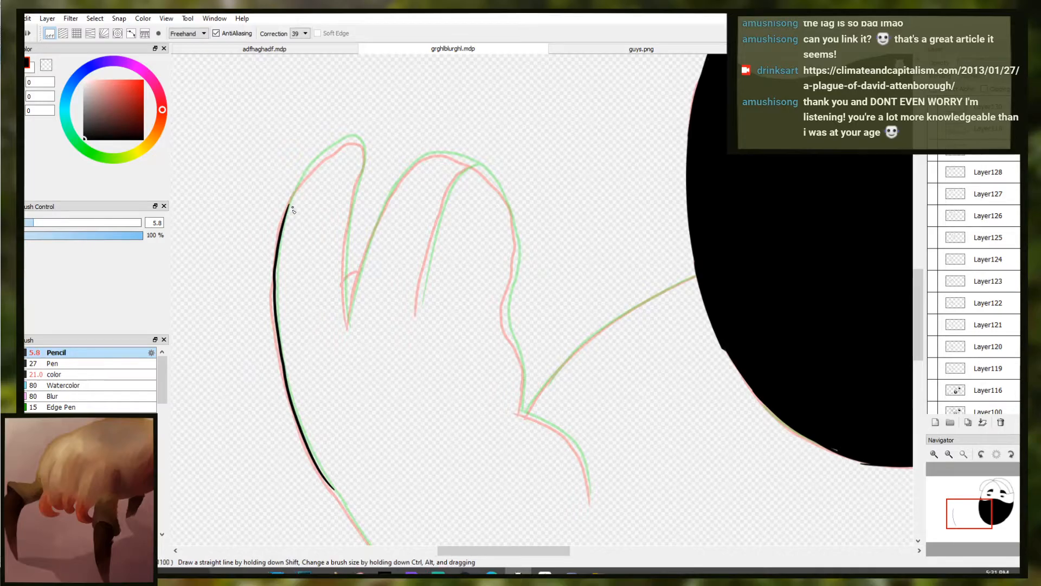
# Continue the outermost finger's outer edge up to its tip, redrawing the stroke until it sits between the guides
pyautogui.moveTo(283, 242); pyautogui.dragTo(306, 170)
pyautogui.hotkey('ctrl', 'z')
pyautogui.hotkey('ctrl', 'z')
pyautogui.moveTo(281, 225); pyautogui.dragTo(328, 153)
pyautogui.hotkey('ctrl', 'z')
pyautogui.hotkey('ctrl', 'z')
pyautogui.hotkey('ctrl', 'z')
pyautogui.moveTo(281, 222)
pyautogui.mouseDown()
pyautogui.moveTo(318, 162)
pyautogui.moveTo(355, 138)
pyautogui.mouseUp()
pyautogui.hotkey('ctrl', 'z')
pyautogui.hotkey('ctrl', 'z')
pyautogui.hotkey('ctrl', 'z')
# Round off the outermost fingertip and draw the finger's inner edge down to the gap between the fingers
pyautogui.moveTo(315, 166)
pyautogui.mouseDown()
pyautogui.moveTo(352, 140)
pyautogui.moveTo(332, 151)
pyautogui.moveTo(348, 141)
pyautogui.moveTo(364, 150)
pyautogui.moveTo(343, 278)
pyautogui.moveTo(348, 328)
pyautogui.moveTo(364, 280)
pyautogui.mouseUp()
pyautogui.hotkey('ctrl', 'z')
pyautogui.hotkey('ctrl', 'z')
pyautogui.hotkey('ctrl', 'z')
pyautogui.hotkey('ctrl', 'z')
# Outline the neighbouring fingers from the gap over their rounded top and down the hand's inner side to the thumb corner
pyautogui.moveTo(348, 325)
pyautogui.mouseDown()
pyautogui.moveTo(377, 221)
pyautogui.moveTo(397, 184)
pyautogui.moveTo(434, 156)
pyautogui.moveTo(481, 171)
pyautogui.moveTo(512, 219)
pyautogui.moveTo(507, 328)
pyautogui.mouseUp()
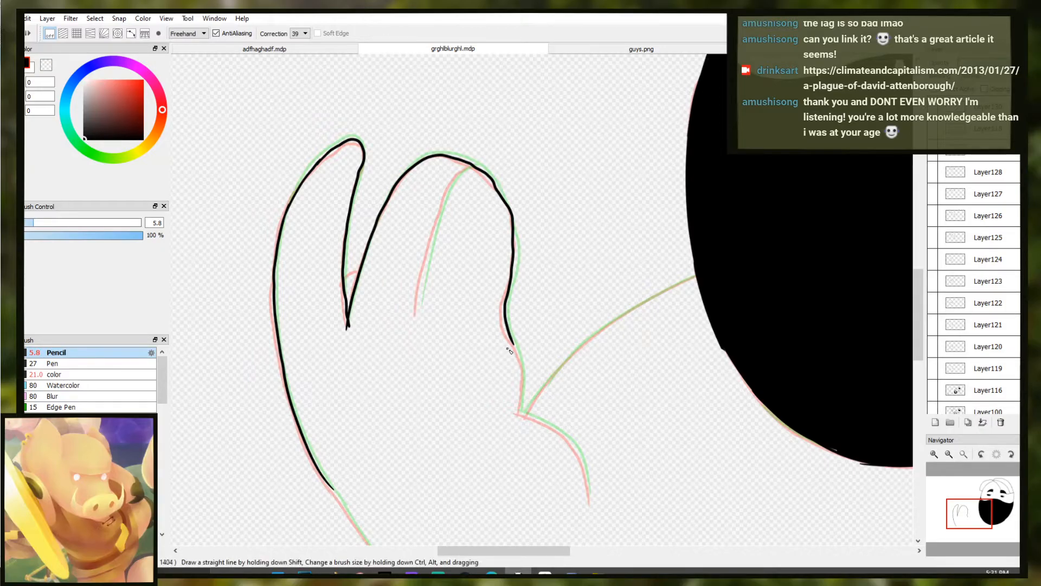
pyautogui.moveTo(512, 341); pyautogui.dragTo(523, 379)
pyautogui.hotkey('ctrl', 'z')
pyautogui.hotkey('ctrl', 'z')
pyautogui.moveTo(511, 339)
pyautogui.mouseDown()
pyautogui.moveTo(510, 411)
pyautogui.moveTo(524, 395)
pyautogui.moveTo(515, 415)
pyautogui.mouseUp()
pyautogui.press('e')
pyautogui.press('b')
# Draw the short curved line bridging the narrow gap between the outermost finger and its neighbour
pyautogui.scroll(4, 331, 268)
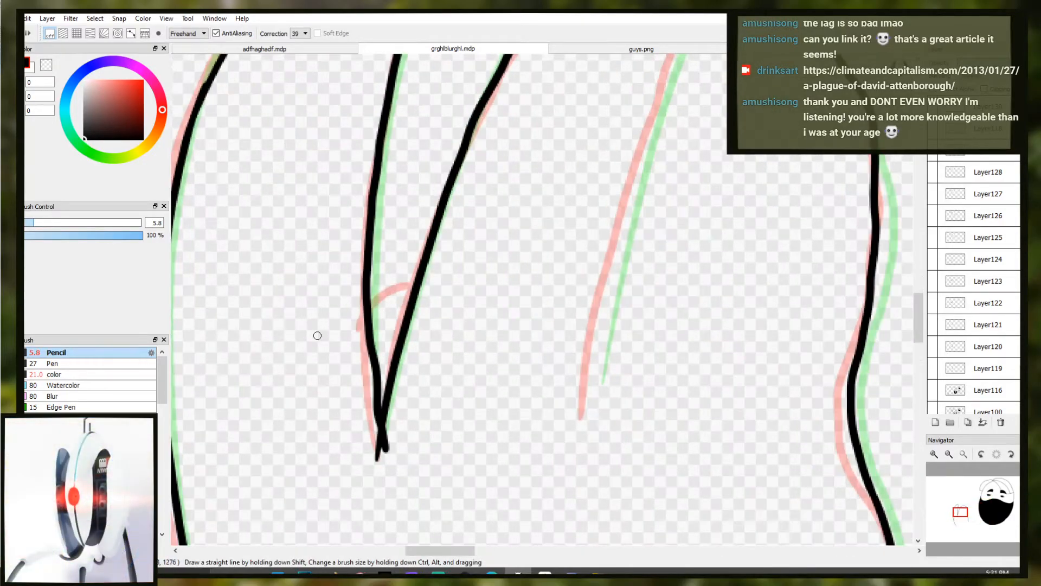
pyautogui.moveTo(428, 246)
pyautogui.mouseDown()
pyautogui.moveTo(374, 283)
pyautogui.moveTo(415, 268)
pyautogui.moveTo(367, 324)
pyautogui.moveTo(417, 270)
pyautogui.mouseUp()
pyautogui.hotkey('ctrl', 'z')
pyautogui.press('Down')
pyautogui.hotkey('ctrl', 'z')
pyautogui.hotkey('ctrl', 'z')
pyautogui.hotkey('ctrl', 'z')
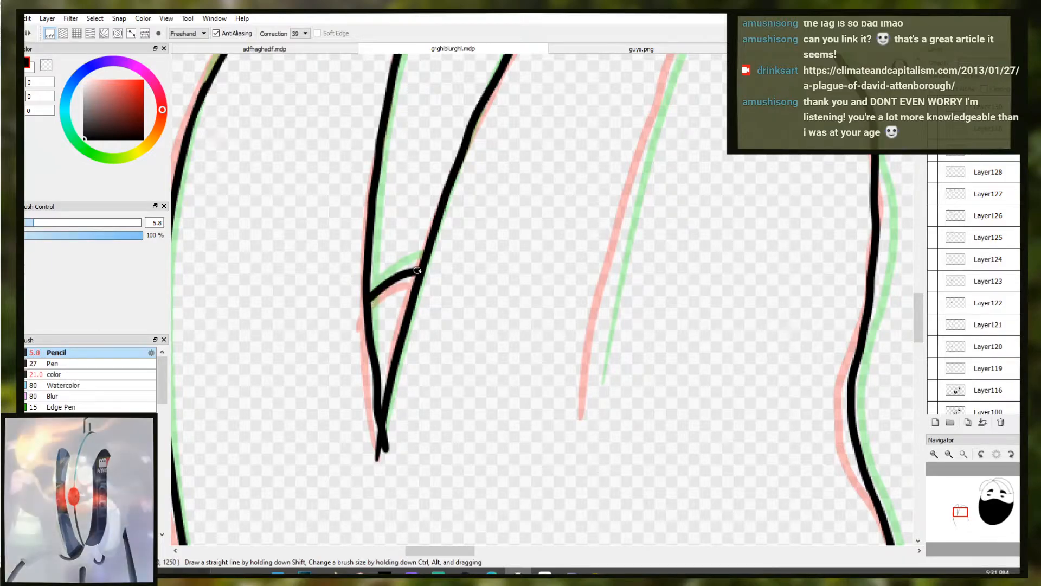
# Draw the curved dividing line inside the grouped fingers from their rounded top down into the palm, between the guides
pyautogui.scroll(-2, 465, 279)
pyautogui.moveTo(619, 120)
pyautogui.mouseDown()
pyautogui.moveTo(594, 125)
pyautogui.moveTo(627, 119)
pyautogui.moveTo(601, 136)
pyautogui.moveTo(619, 120)
pyautogui.moveTo(604, 124)
pyautogui.moveTo(536, 271)
pyautogui.mouseUp()
pyautogui.hotkey('ctrl', 'z')
pyautogui.hotkey('ctrl', 'z')
pyautogui.hotkey('ctrl', 'z')
pyautogui.hotkey('ctrl', 'z')
pyautogui.hotkey('ctrl', 'z')
pyautogui.hotkey('ctrl', 'z')
pyautogui.keyDown('shift'); pyautogui.click(533, 342); pyautogui.keyUp('shift')
pyautogui.hotkey('ctrl', 'z')
pyautogui.keyDown('shift'); pyautogui.click(531, 349); pyautogui.keyUp('shift')
pyautogui.hotkey('ctrl', 'z')
pyautogui.keyDown('shift'); pyautogui.click(532, 353); pyautogui.keyUp('shift')
pyautogui.hotkey('ctrl', 'z')
pyautogui.moveTo(530, 353); pyautogui.dragTo(543, 281)
pyautogui.hotkey('ctrl', 'z')
pyautogui.moveTo(532, 348)
pyautogui.mouseDown()
pyautogui.moveTo(564, 191)
pyautogui.moveTo(578, 153)
pyautogui.moveTo(618, 115)
pyautogui.mouseUp()
pyautogui.hotkey('ctrl', 'z')
pyautogui.hotkey('ctrl', 'z')
pyautogui.scroll(-2, 609, 144)
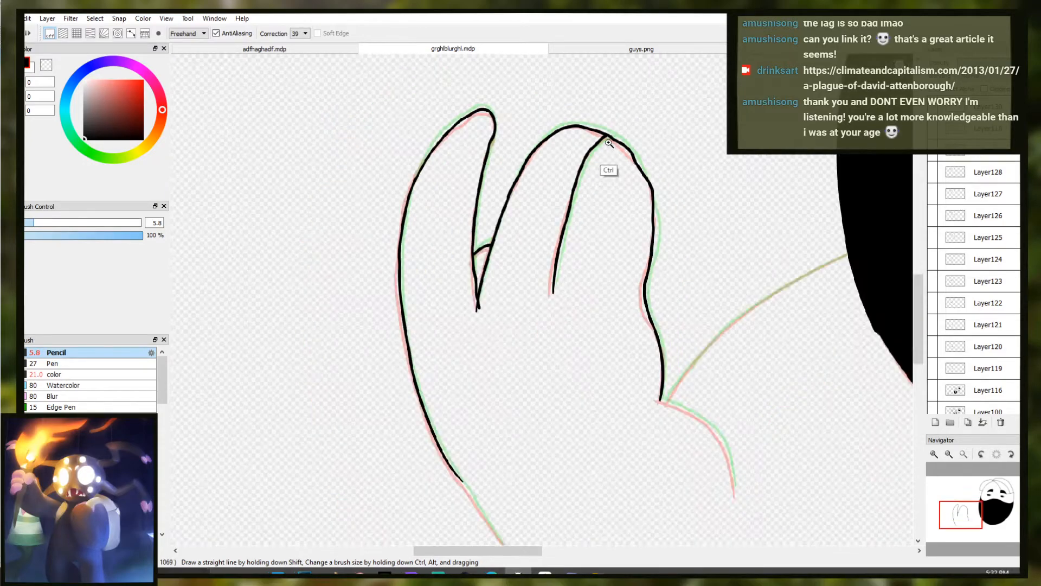
# Draw the short curve from the thumb corner down toward the wrist, redoing it until it follows the guides
pyautogui.scroll(-4, 609, 143)
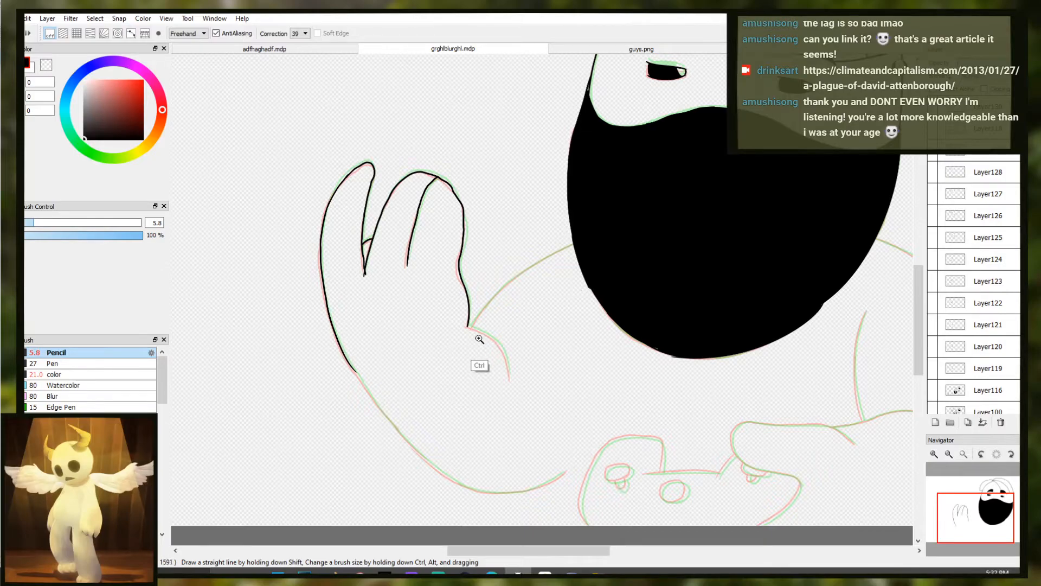
pyautogui.scroll(2, 478, 349)
pyautogui.moveTo(460, 321)
pyautogui.mouseDown()
pyautogui.moveTo(496, 332)
pyautogui.moveTo(525, 392)
pyautogui.mouseUp()
pyautogui.hotkey('ctrl', 'z')
pyautogui.hotkey('ctrl', 'z')
pyautogui.hotkey('ctrl', 'z')
pyautogui.hotkey('ctrl', 'z')
pyautogui.hotkey('ctrl', 'z')
pyautogui.moveTo(462, 322); pyautogui.dragTo(496, 338)
pyautogui.hotkey('ctrl', 'z')
pyautogui.moveTo(462, 322)
pyautogui.mouseDown()
pyautogui.moveTo(478, 327)
pyautogui.moveTo(521, 403)
pyautogui.moveTo(496, 338)
pyautogui.moveTo(524, 400)
pyautogui.mouseUp()
pyautogui.hotkey('ctrl', 'z')
pyautogui.hotkey('ctrl', 'z')
pyautogui.hotkey('ctrl', 'z')
pyautogui.moveTo(461, 322); pyautogui.dragTo(525, 411)
pyautogui.hotkey('ctrl', 'z')
pyautogui.moveTo(462, 322)
pyautogui.mouseDown()
pyautogui.moveTo(497, 333)
pyautogui.moveTo(524, 398)
pyautogui.mouseUp()
pyautogui.hotkey('ctrl', 'z')
pyautogui.scroll(-3, 524, 413)
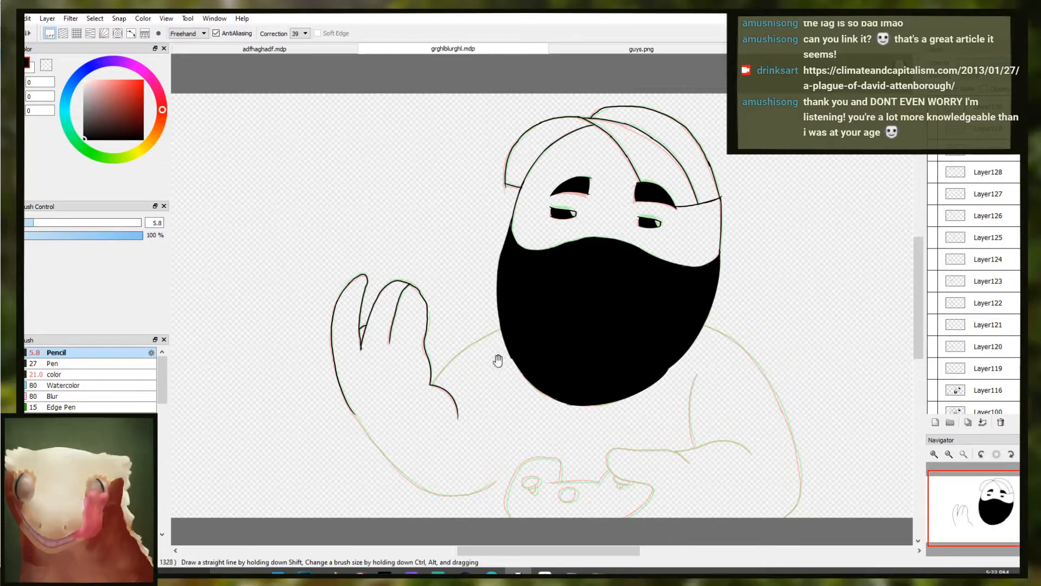
# Draw the shoulder line curving from the mask's edge down to the thumb corner of the waving hand
pyautogui.moveTo(466, 370); pyautogui.dragTo(448, 347)
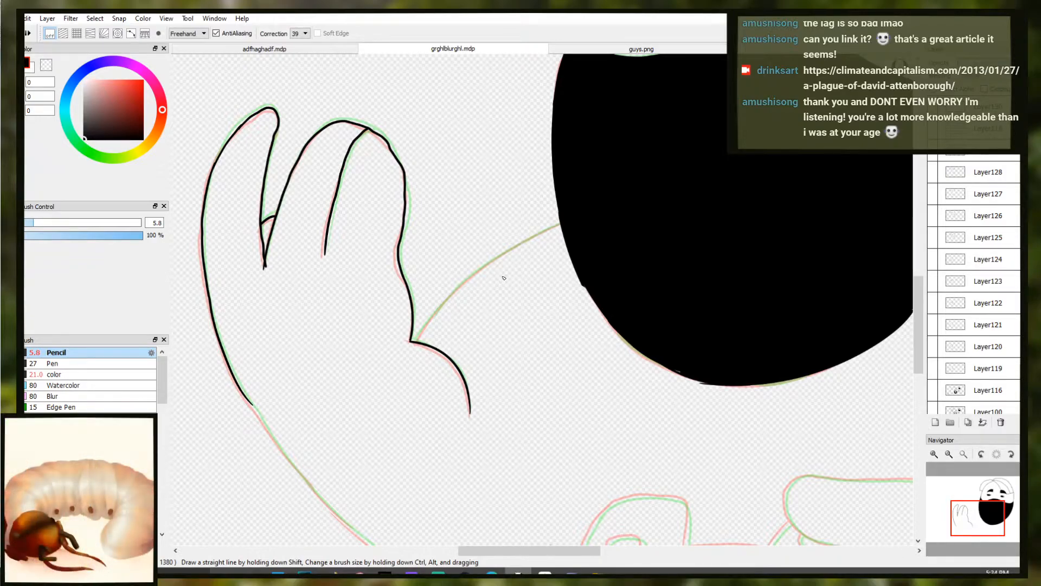
pyautogui.moveTo(426, 328); pyautogui.dragTo(405, 367)
pyautogui.hotkey('ctrl', 'z')
pyautogui.moveTo(559, 221); pyautogui.dragTo(444, 306)
pyautogui.hotkey('ctrl', 'z')
pyautogui.moveTo(576, 217)
pyautogui.mouseDown()
pyautogui.moveTo(477, 274)
pyautogui.moveTo(399, 379)
pyautogui.mouseUp()
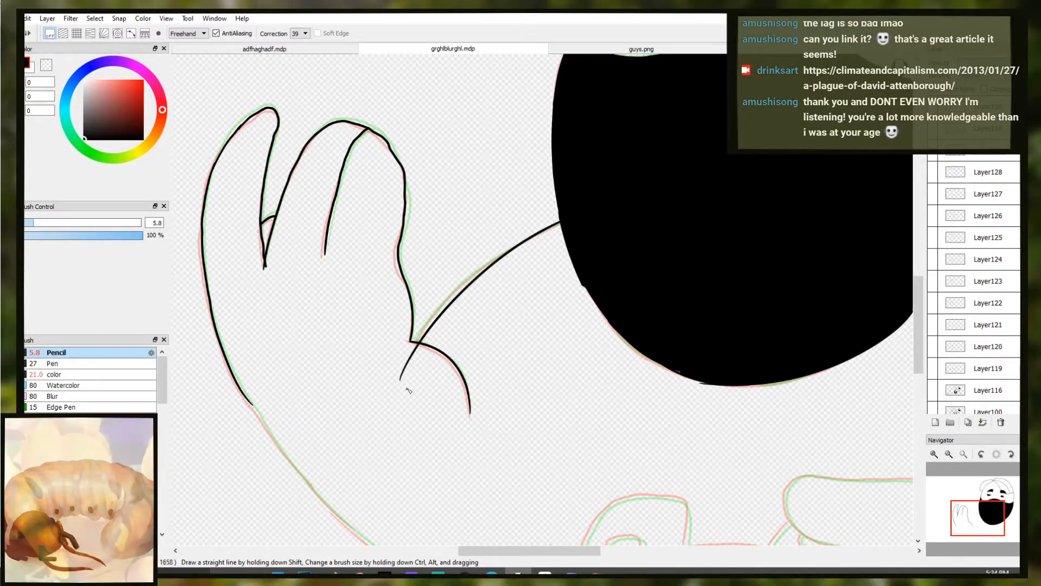
pyautogui.hotkey('ctrl', 'z')
pyautogui.moveTo(411, 362)
pyautogui.mouseDown()
pyautogui.moveTo(503, 244)
pyautogui.moveTo(468, 287)
pyautogui.mouseUp()
pyautogui.hotkey('ctrl', 'z')
pyautogui.hotkey('ctrl', 'z')
pyautogui.hotkey('ctrl', 'z')
pyautogui.moveTo(563, 221); pyautogui.dragTo(481, 280)
pyautogui.hotkey('ctrl', 'z')
pyautogui.hotkey('ctrl', 'z')
pyautogui.moveTo(580, 216)
pyautogui.mouseDown()
pyautogui.moveTo(475, 277)
pyautogui.moveTo(409, 371)
pyautogui.moveTo(461, 285)
pyautogui.moveTo(582, 218)
pyautogui.mouseUp()
pyautogui.hotkey('ctrl', 'z')
pyautogui.hotkey('ctrl', 'z')
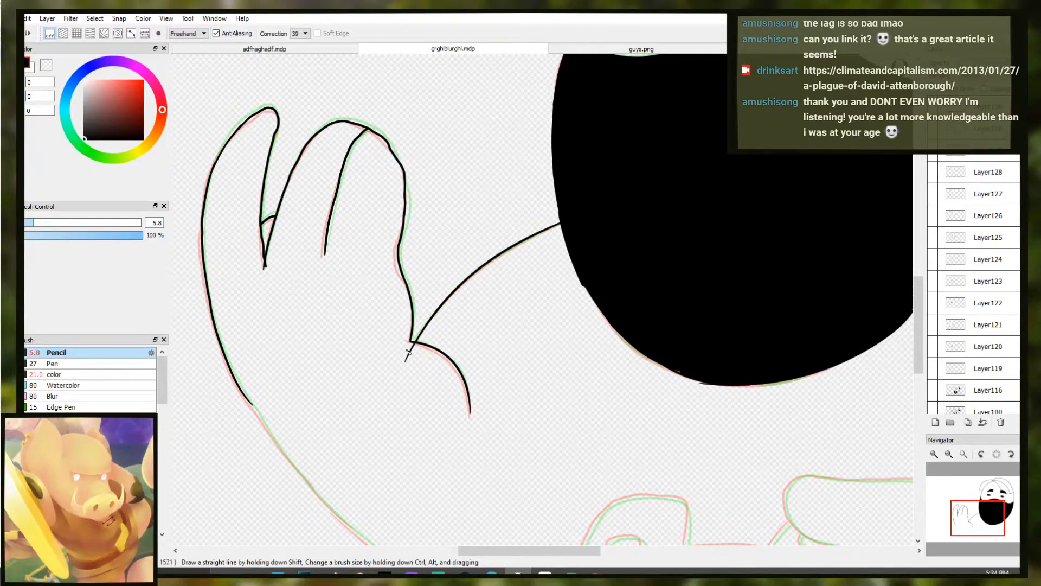
# Erase the end of the shoulder line that overshoots the thumb corner into the palm
pyautogui.press('e')
pyautogui.moveTo(405, 362); pyautogui.dragTo(415, 349)
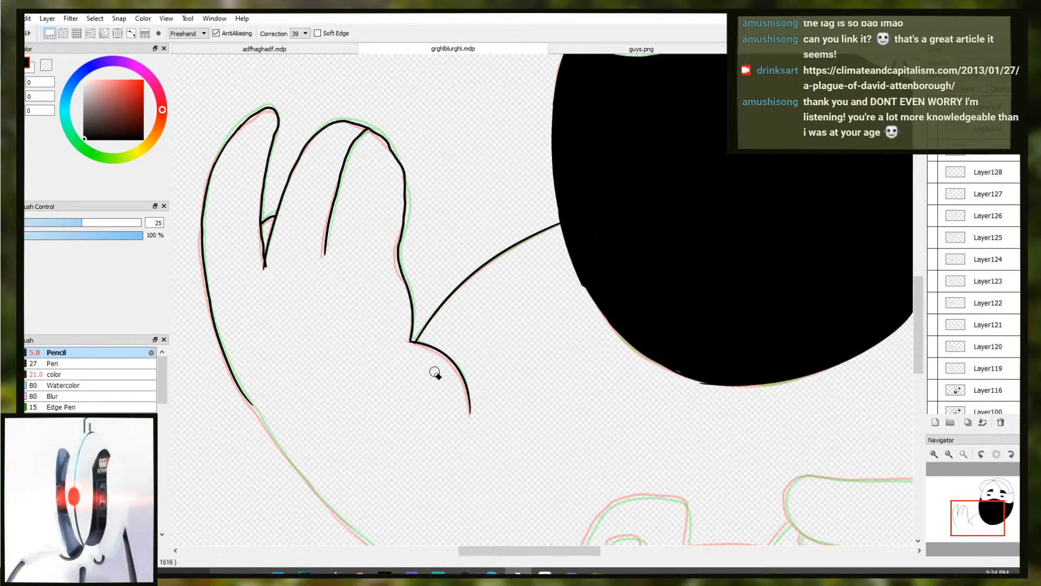
pyautogui.press('b')
# Extend the waving arm's outer edge from the wrist diagonally down the forearm, following the guides
pyautogui.scroll(-4, 436, 387)
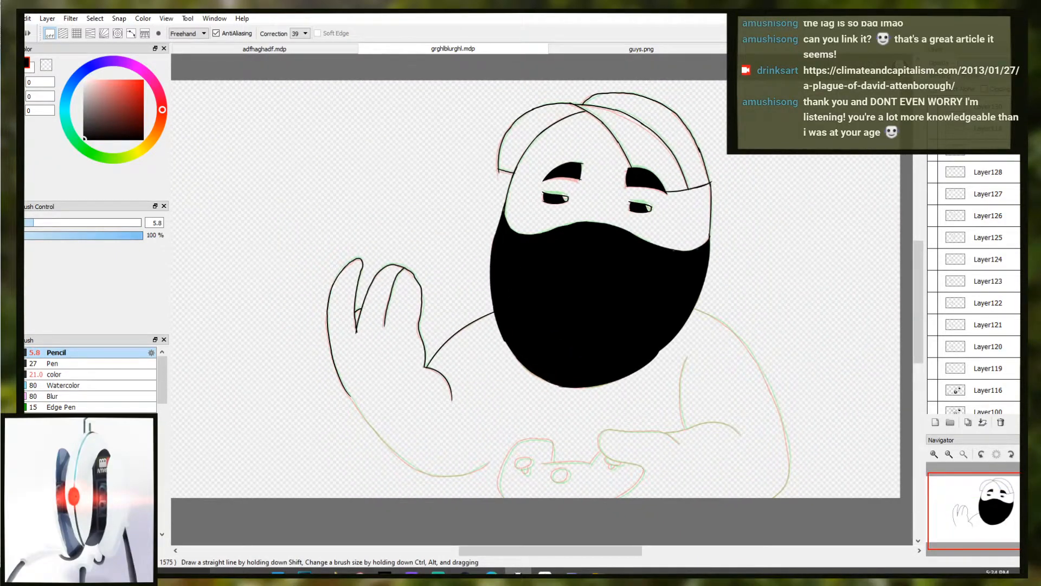
pyautogui.scroll(3, 428, 498)
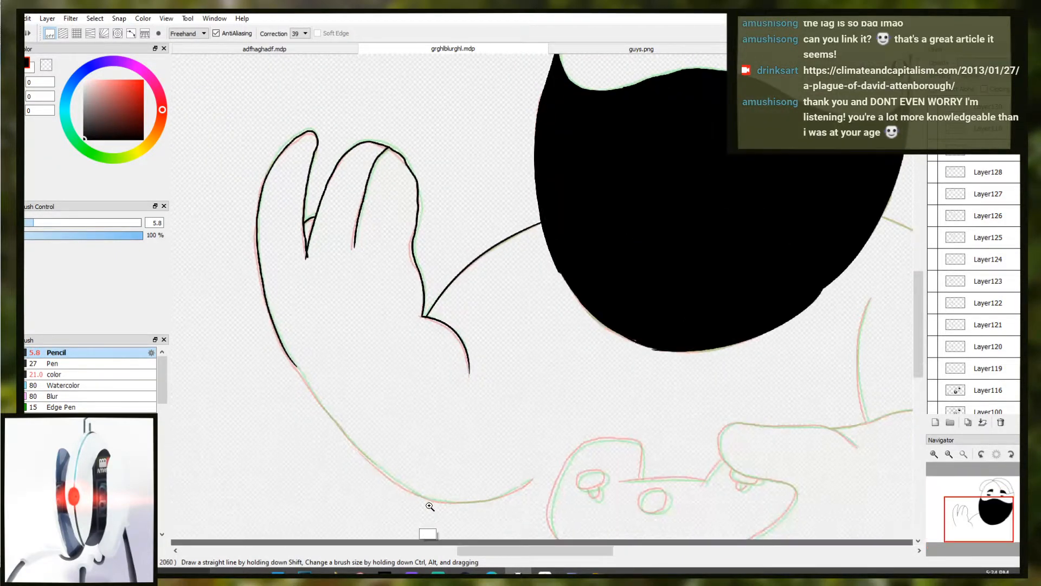
pyautogui.moveTo(206, 284)
pyautogui.mouseDown()
pyautogui.moveTo(253, 346)
pyautogui.moveTo(205, 286)
pyautogui.moveTo(255, 353)
pyautogui.mouseUp()
pyautogui.hotkey('ctrl', 'z')
pyautogui.hotkey('ctrl', 'z')
pyautogui.hotkey('ctrl', 'z')
pyautogui.scroll(-1, 260, 353)
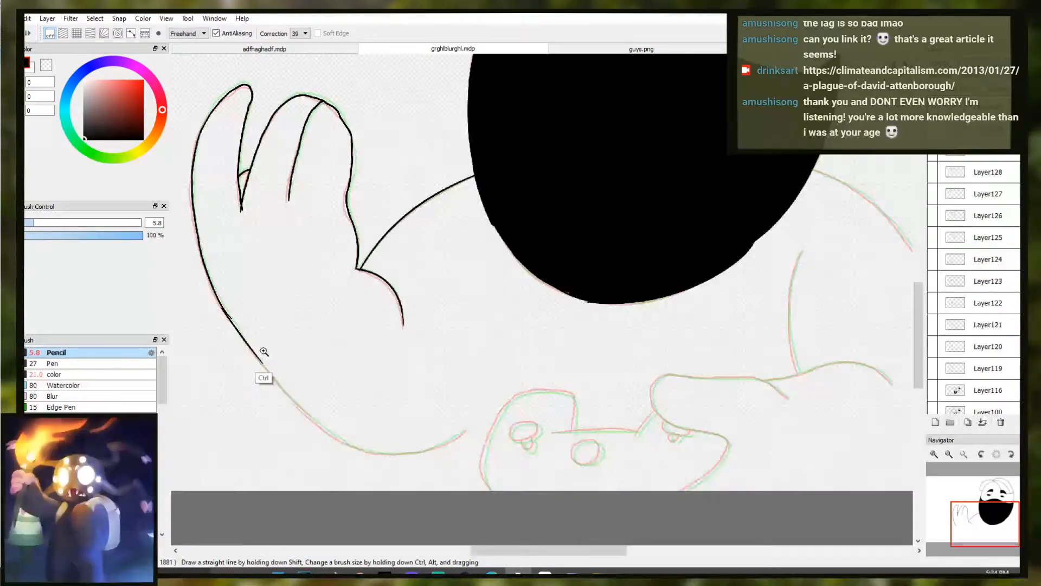
pyautogui.scroll(1, 264, 353)
pyautogui.hotkey('ctrl', 'z')
pyautogui.moveTo(219, 302)
pyautogui.mouseDown()
pyautogui.moveTo(290, 390)
pyautogui.moveTo(235, 335)
pyautogui.moveTo(303, 406)
pyautogui.mouseUp()
pyautogui.hotkey('ctrl', 'z')
pyautogui.hotkey('ctrl', 'z')
pyautogui.hotkey('ctrl', 'z')
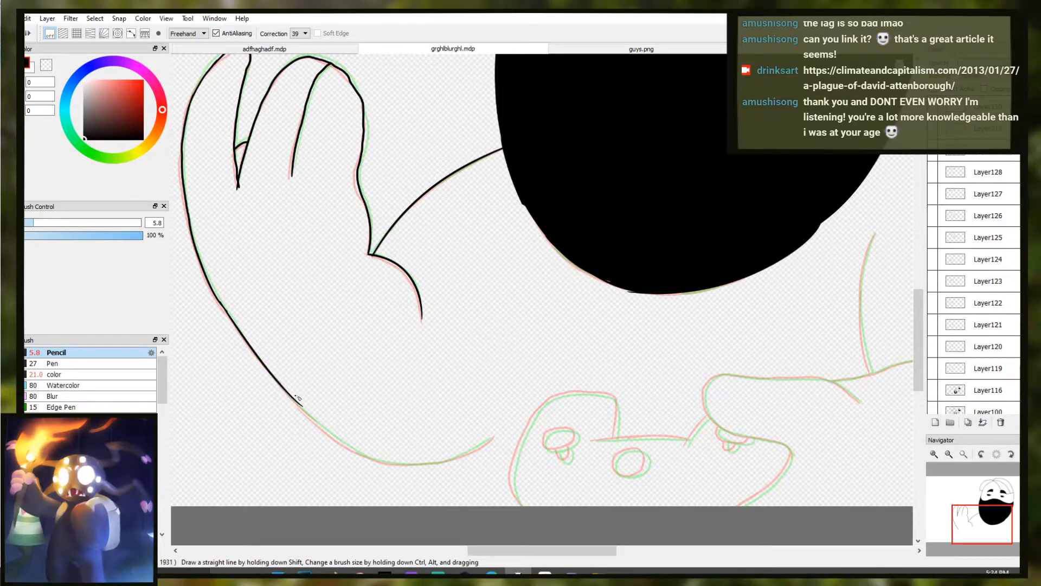
# Carry the forearm's outer line on around the lower bend toward the elbow
pyautogui.hotkey('ctrl', 'z')
pyautogui.hotkey('ctrl', 'z')
pyautogui.moveTo(275, 377)
pyautogui.mouseDown()
pyautogui.moveTo(345, 444)
pyautogui.moveTo(333, 436)
pyautogui.mouseUp()
pyautogui.hotkey('ctrl', 'z')
pyautogui.hotkey('ctrl', 'z')
pyautogui.hotkey('ctrl', 'z')
pyautogui.hotkey('ctrl', 'z')
pyautogui.moveTo(271, 375); pyautogui.dragTo(339, 439)
pyautogui.hotkey('ctrl', 'z')
pyautogui.hotkey('ctrl', 'z')
pyautogui.moveTo(269, 374)
pyautogui.mouseDown()
pyautogui.moveTo(339, 440)
pyautogui.moveTo(386, 461)
pyautogui.mouseUp()
pyautogui.hotkey('ctrl', 'z')
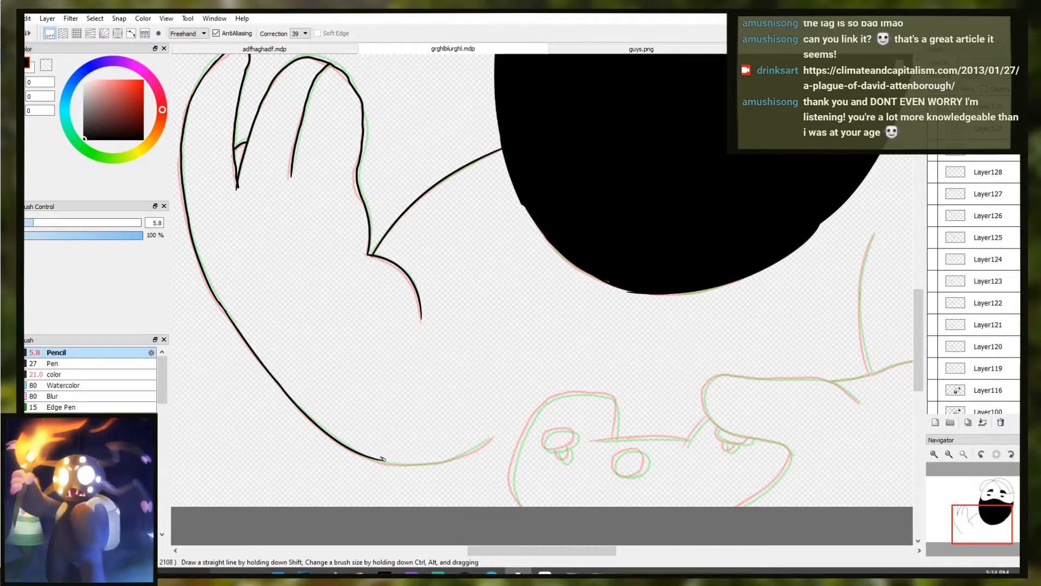
# Finish the waving arm's lower curve past the elbow, ending beside the game controller
pyautogui.click(964, 454)
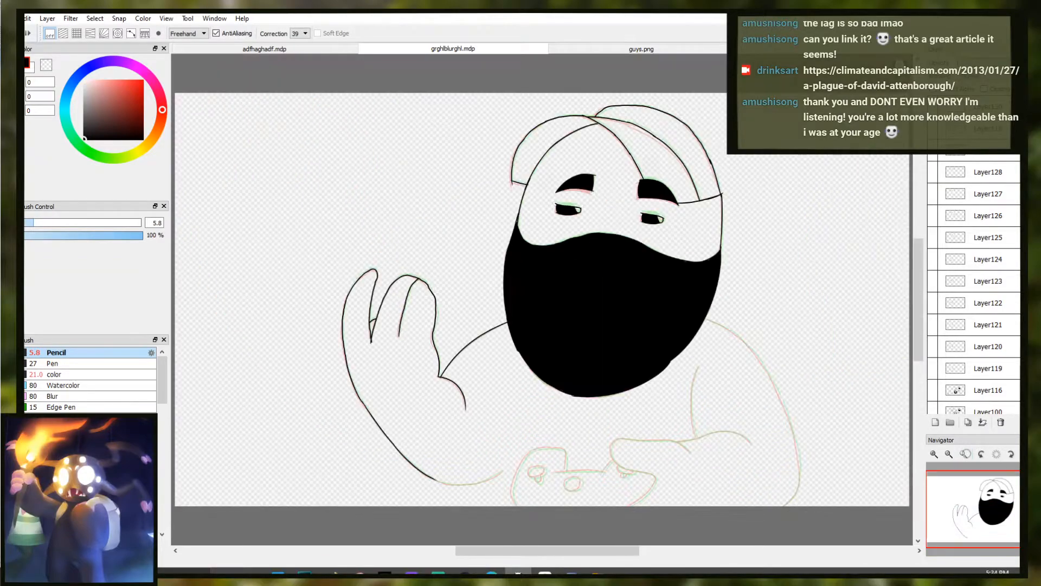
pyautogui.moveTo(440, 482)
pyautogui.mouseDown()
pyautogui.moveTo(501, 470)
pyautogui.moveTo(479, 483)
pyautogui.moveTo(432, 478)
pyautogui.moveTo(455, 485)
pyautogui.mouseUp()
pyautogui.hotkey('ctrl', 'z')
pyautogui.hotkey('ctrl', 'z')
pyautogui.hotkey('ctrl', 'z')
pyautogui.hotkey('ctrl', 'z')
pyautogui.hotkey('ctrl', 'z')
pyautogui.hotkey('ctrl', 'z')
pyautogui.hotkey('ctrl', 'z')
pyautogui.hotkey('ctrl', 'z')
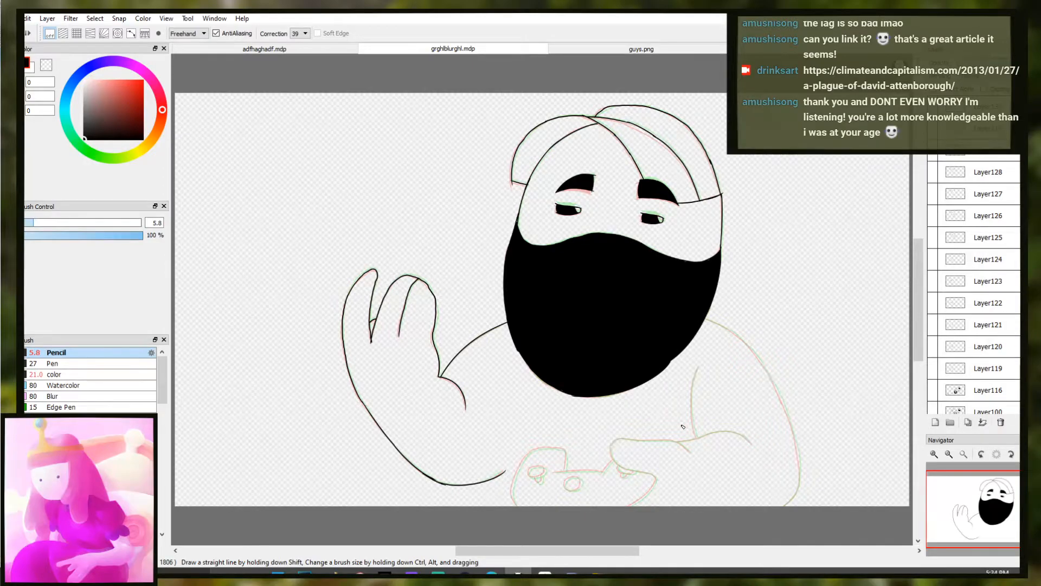
# Draw the inner line of the controller-holding arm, curving down from beneath the mask to the forearm guide
pyautogui.moveTo(699, 367); pyautogui.dragTo(693, 429)
pyautogui.hotkey('ctrl', 'z')
pyautogui.hotkey('ctrl', 'z')
pyautogui.hotkey('ctrl', 'z')
pyautogui.hotkey('ctrl', 'z')
pyautogui.hotkey('ctrl', 'z')
pyautogui.moveTo(698, 366); pyautogui.dragTo(695, 438)
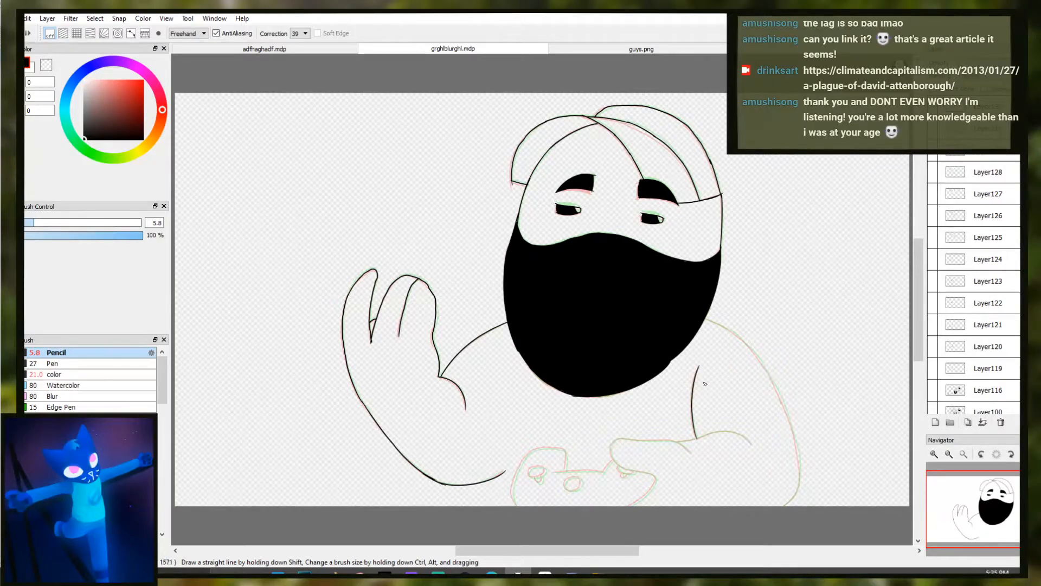
# Draw the shoulder of the controller-holding arm from the mask outward and trim the stray end of the line
pyautogui.moveTo(701, 318)
pyautogui.mouseDown()
pyautogui.moveTo(746, 345)
pyautogui.moveTo(739, 336)
pyautogui.moveTo(799, 459)
pyautogui.moveTo(785, 372)
pyautogui.moveTo(782, 379)
pyautogui.mouseUp()
pyautogui.hotkey('ctrl', 'z')
pyautogui.hotkey('ctrl', 'z')
pyautogui.hotkey('ctrl', 'z')
pyautogui.hotkey('ctrl', 'z')
pyautogui.hotkey('ctrl', 'z')
pyautogui.hotkey('ctrl', 'z')
pyautogui.hotkey('ctrl', 'z')
pyautogui.hotkey('ctrl', 'z')
pyautogui.press('e')
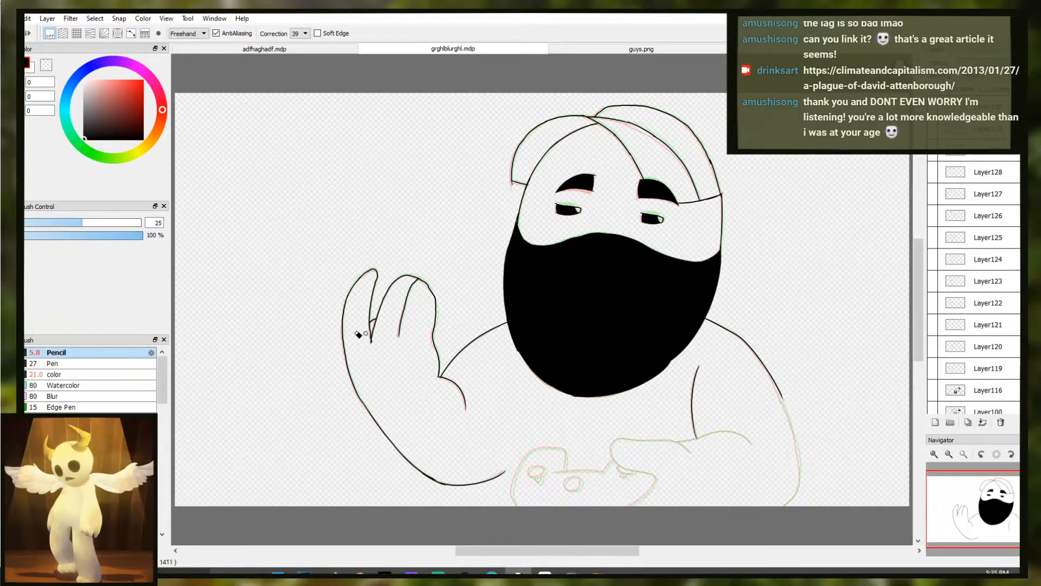
pyautogui.moveTo(781, 412); pyautogui.dragTo(764, 369)
pyautogui.press('e')
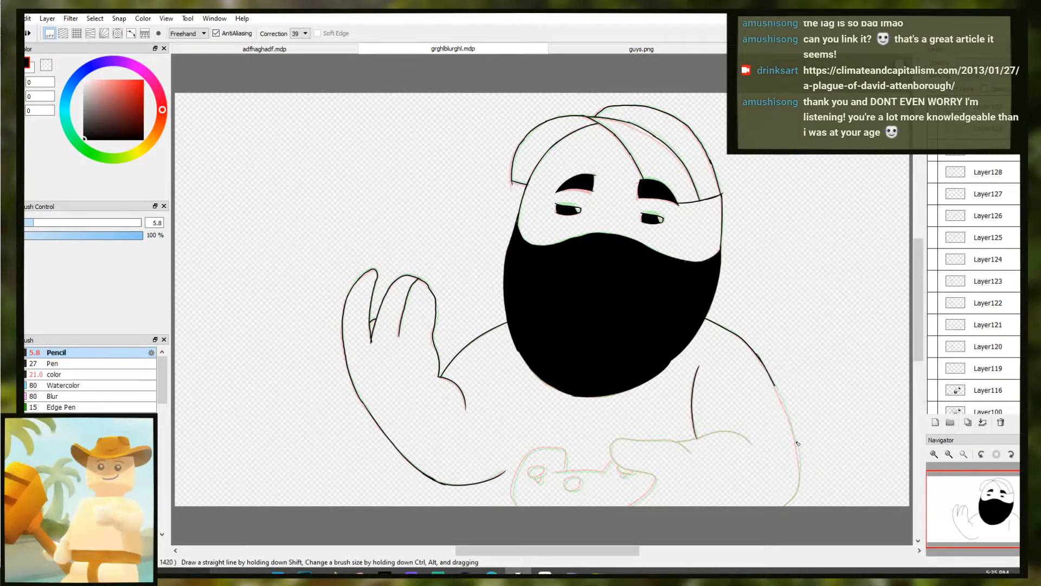
# Extend the controller-holding arm's outer edge down toward the canvas's lower edge and erase the overshooting end
pyautogui.press('ctrl')
pyautogui.moveTo(760, 361); pyautogui.dragTo(798, 445)
pyautogui.hotkey('ctrl', 'z')
pyautogui.hotkey('ctrl', 'z')
pyautogui.moveTo(789, 416); pyautogui.dragTo(801, 488)
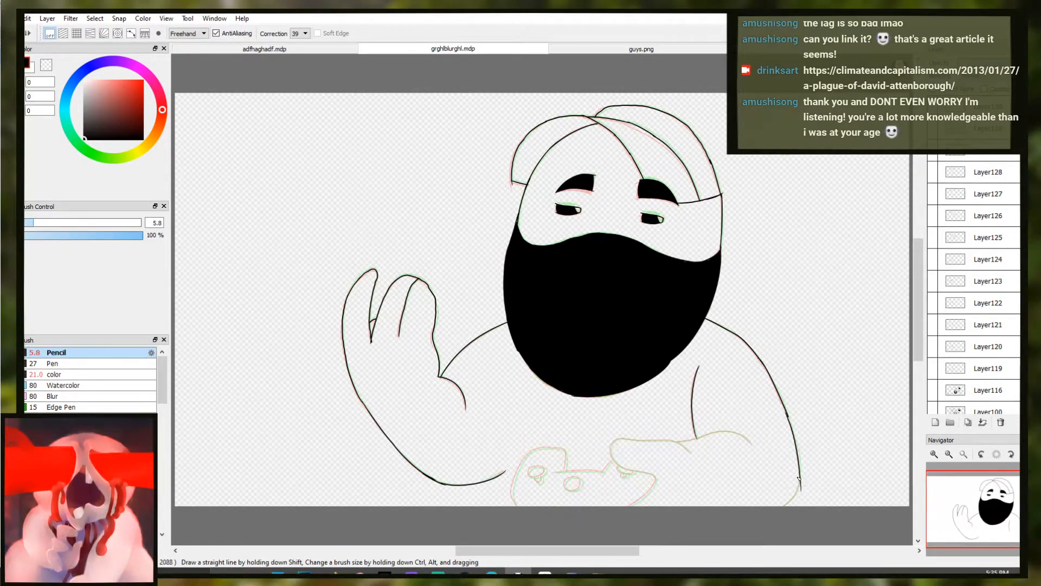
pyautogui.press('e')
pyautogui.moveTo(801, 491); pyautogui.dragTo(809, 482)
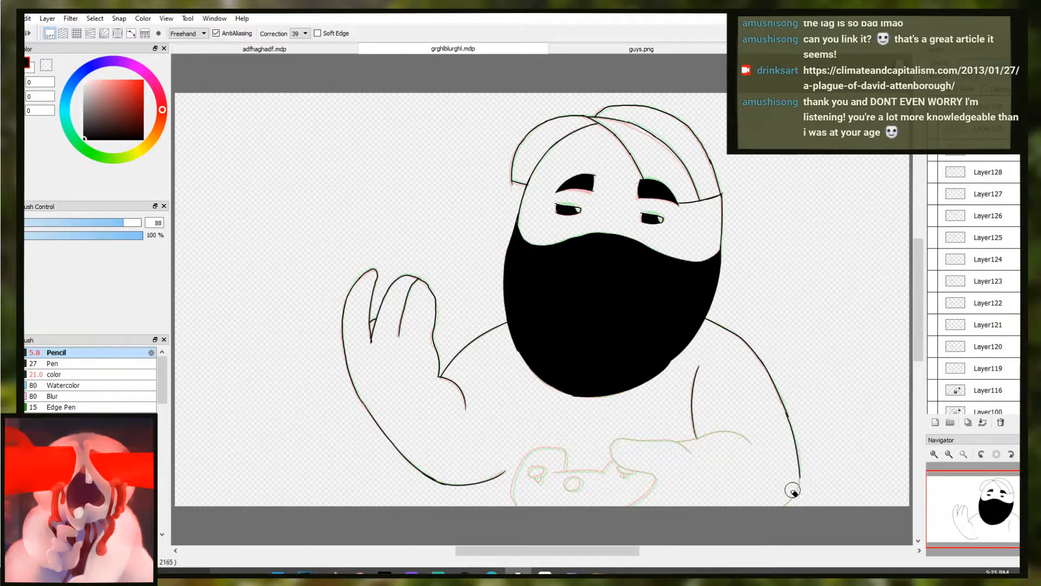
pyautogui.press('b')
pyautogui.scroll(1, 781, 496)
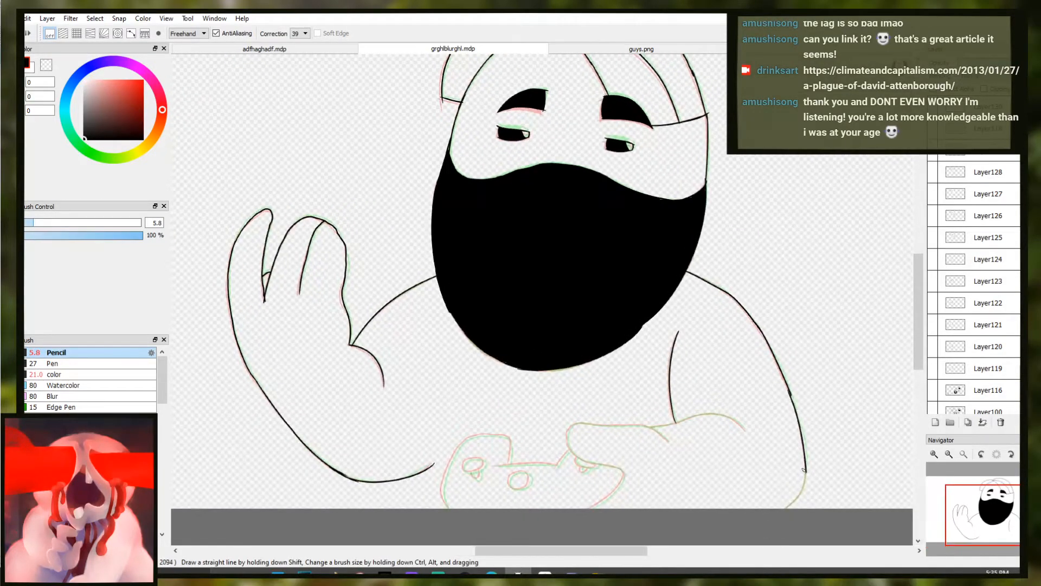
# Draw the controller-holding arm's elbow curve inward to the canvas's lower edge, redoing the stroke until it follows the guides
pyautogui.moveTo(808, 467)
pyautogui.mouseDown()
pyautogui.moveTo(811, 498)
pyautogui.moveTo(781, 510)
pyautogui.mouseUp()
pyautogui.hotkey('ctrl', 'z')
pyautogui.hotkey('ctrl', 'z')
pyautogui.moveTo(805, 467); pyautogui.dragTo(783, 509)
pyautogui.hotkey('ctrl', 'z')
pyautogui.hotkey('ctrl', 'z')
pyautogui.moveTo(806, 465); pyautogui.dragTo(785, 509)
pyautogui.hotkey('ctrl', 'z')
pyautogui.moveTo(807, 464); pyautogui.dragTo(785, 508)
pyautogui.hotkey('ctrl', 'z')
pyautogui.moveTo(806, 466); pyautogui.dragTo(784, 509)
pyautogui.hotkey('ctrl', 'z')
pyautogui.moveTo(806, 464); pyautogui.dragTo(786, 508)
pyautogui.hotkey('ctrl', 'z')
pyautogui.moveTo(807, 464); pyautogui.dragTo(786, 508)
pyautogui.hotkey('ctrl', 'z')
pyautogui.hotkey('ctrl', 'z')
pyautogui.moveTo(805, 464); pyautogui.dragTo(806, 472)
pyautogui.hotkey('ctrl', 'z')
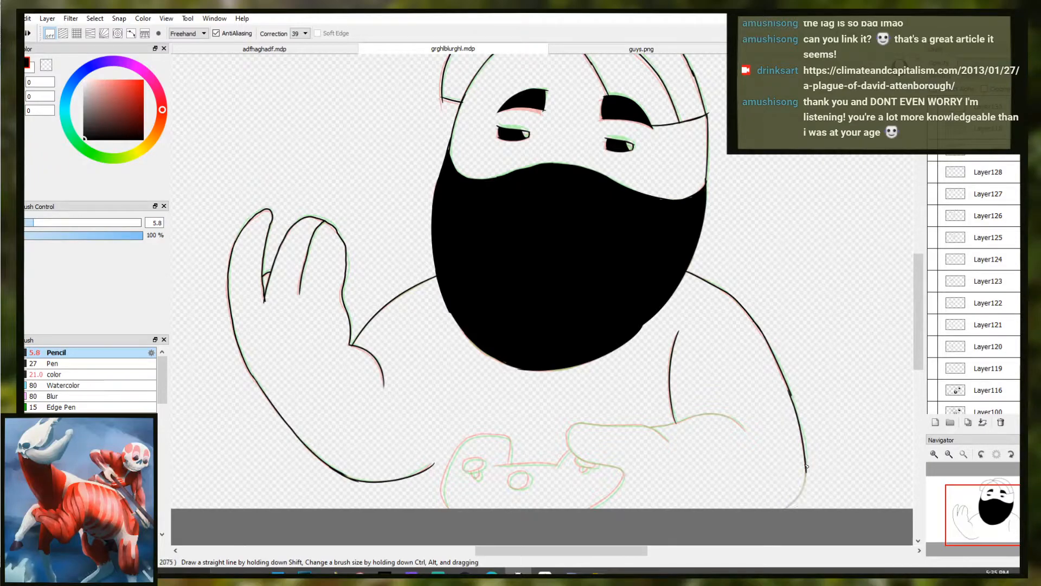
pyautogui.hotkey('ctrl', 'z')
pyautogui.hotkey('ctrl', 'z')
pyautogui.moveTo(806, 469); pyautogui.dragTo(786, 509)
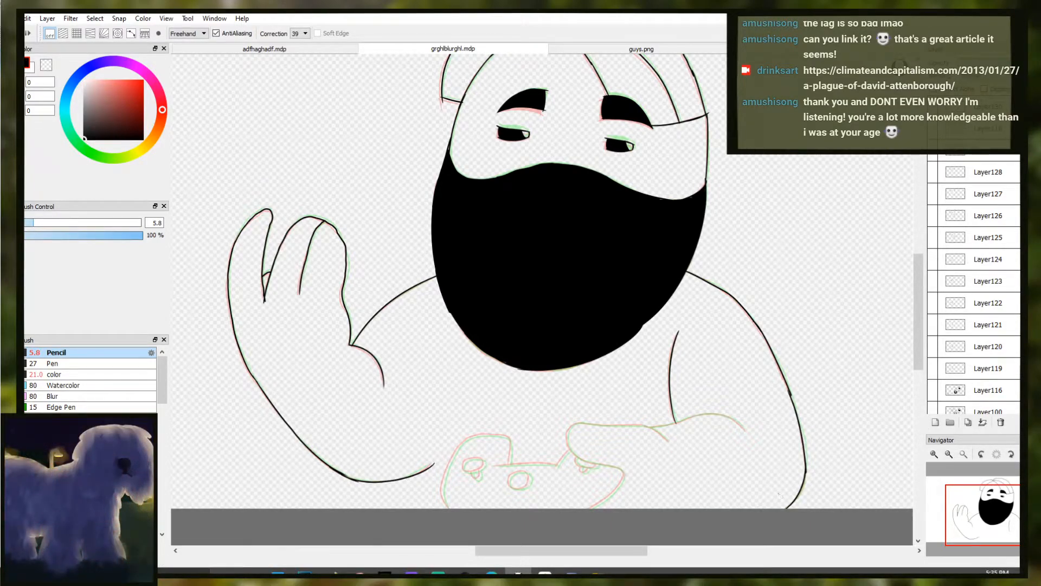
# Draw the round button in the middle of the controller between its two guide circles
pyautogui.scroll(5, 581, 365)
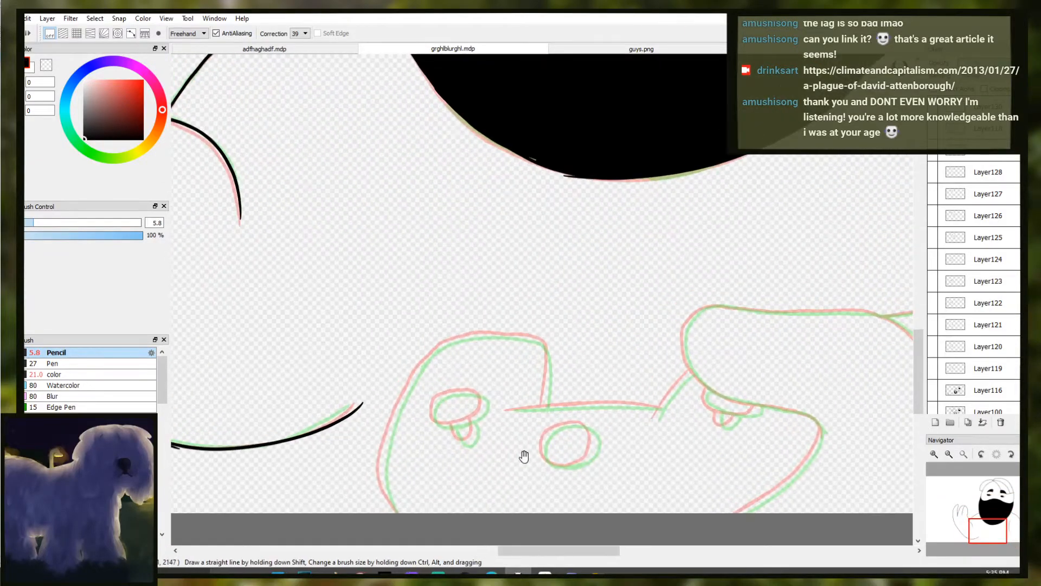
pyautogui.moveTo(521, 455); pyautogui.dragTo(504, 426)
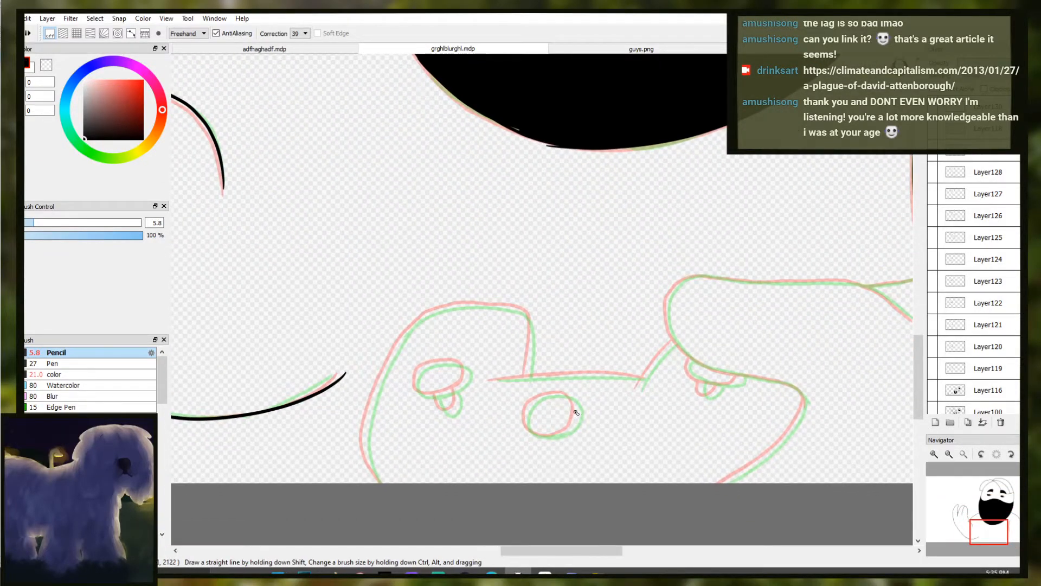
pyautogui.moveTo(576, 422)
pyautogui.mouseDown()
pyautogui.moveTo(542, 441)
pyautogui.moveTo(529, 436)
pyautogui.mouseUp()
pyautogui.hotkey('ctrl', 'z')
pyautogui.hotkey('ctrl', 'z')
pyautogui.moveTo(578, 410)
pyautogui.mouseDown()
pyautogui.moveTo(554, 438)
pyautogui.moveTo(526, 424)
pyautogui.moveTo(533, 401)
pyautogui.moveTo(559, 391)
pyautogui.moveTo(579, 419)
pyautogui.moveTo(525, 411)
pyautogui.moveTo(518, 434)
pyautogui.mouseUp()
pyautogui.moveTo(705, 392); pyautogui.dragTo(607, 396)
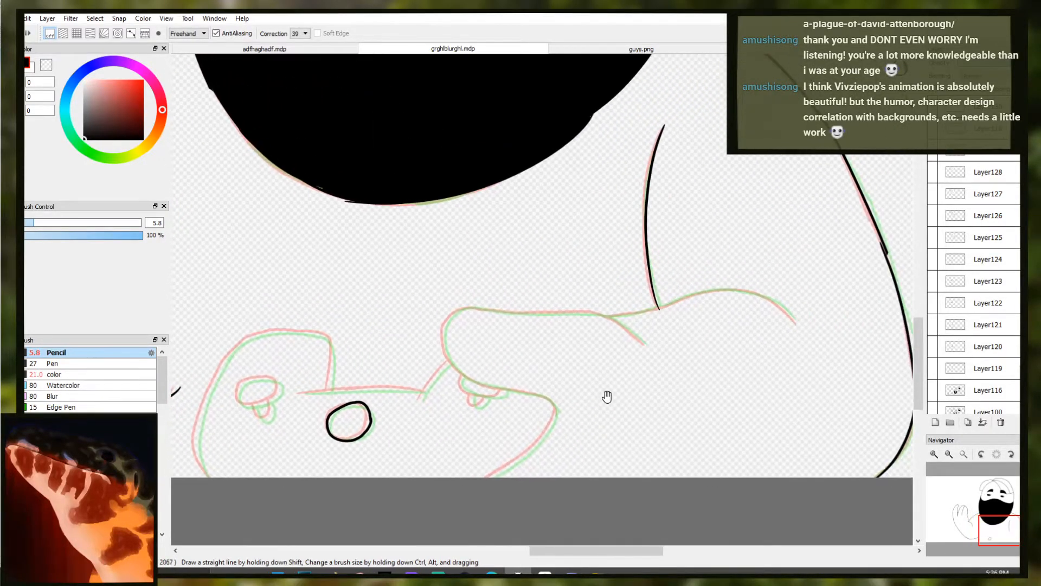
pyautogui.scroll(2, 561, 427)
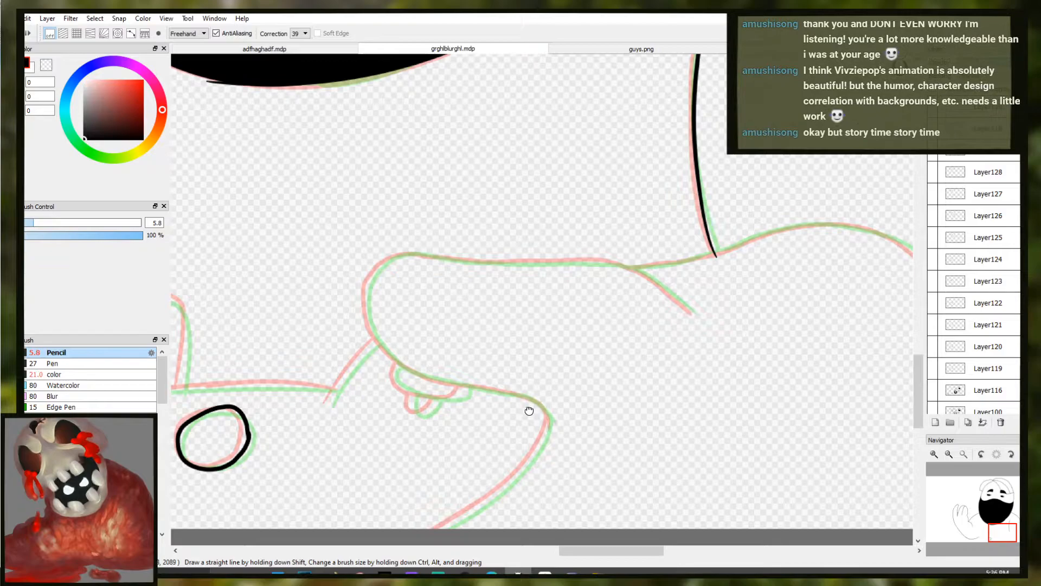
pyautogui.scroll(-5, 529, 410)
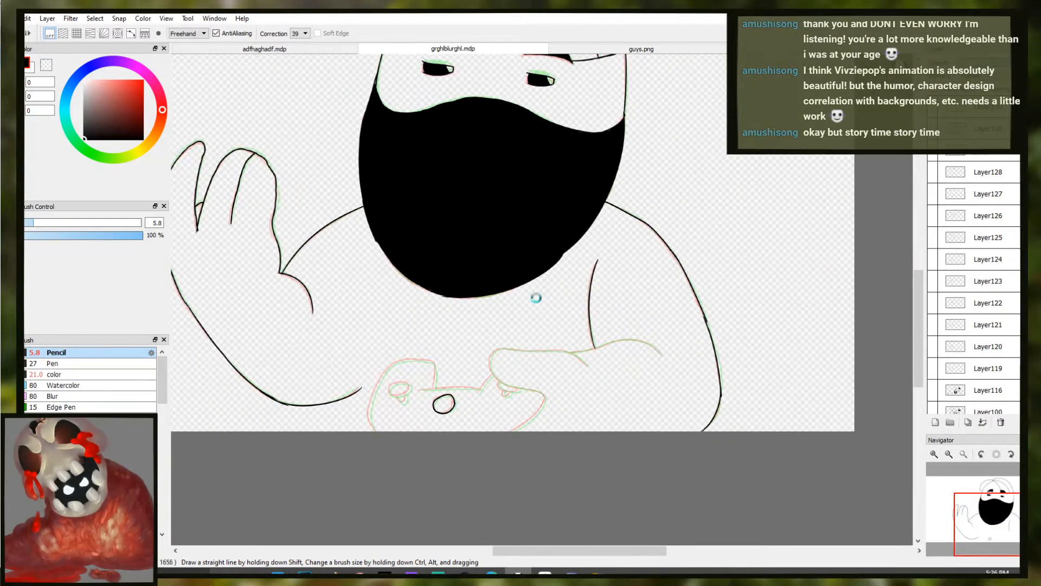
pyautogui.moveTo(536, 297); pyautogui.dragTo(557, 343)
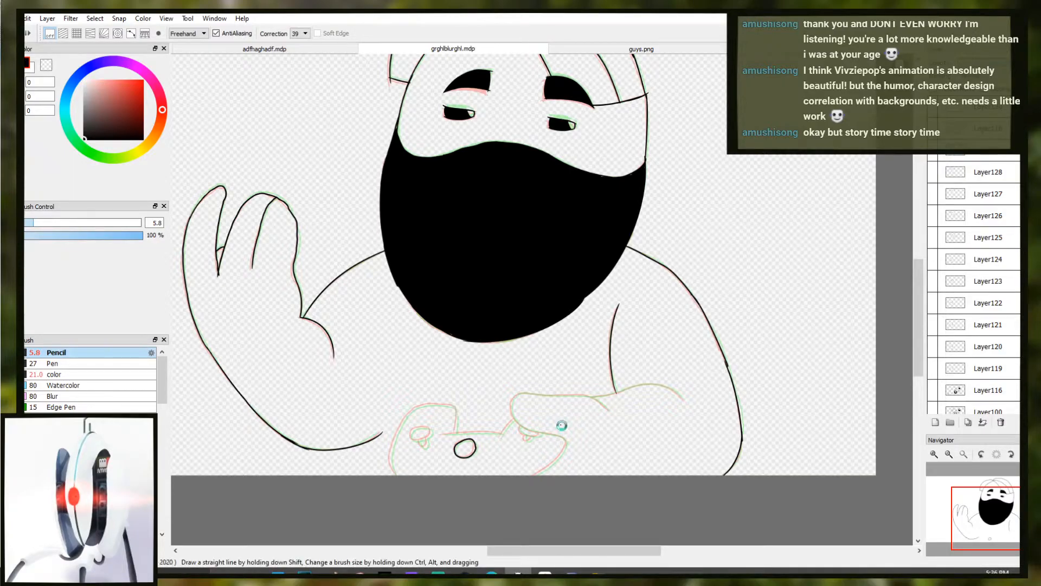
pyautogui.scroll(3, 575, 437)
pyautogui.moveTo(631, 390)
pyautogui.mouseDown()
pyautogui.moveTo(596, 366)
pyautogui.moveTo(636, 395)
pyautogui.mouseUp()
pyautogui.hotkey('ctrl', 'z')
pyautogui.hotkey('ctrl', 'z')
pyautogui.hotkey('ctrl', 'z')
pyautogui.hotkey('ctrl', 'z')
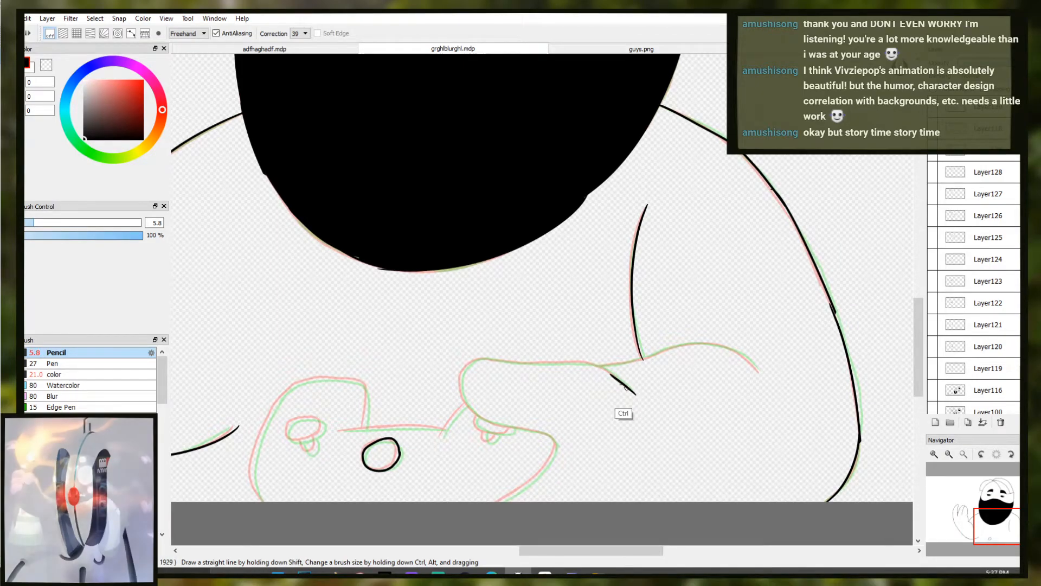
pyautogui.hotkey('ctrl', 'z')
# Draw the lower edge of the thumb resting on the controller, starting at the controller's outer corner
pyautogui.click(556, 430)
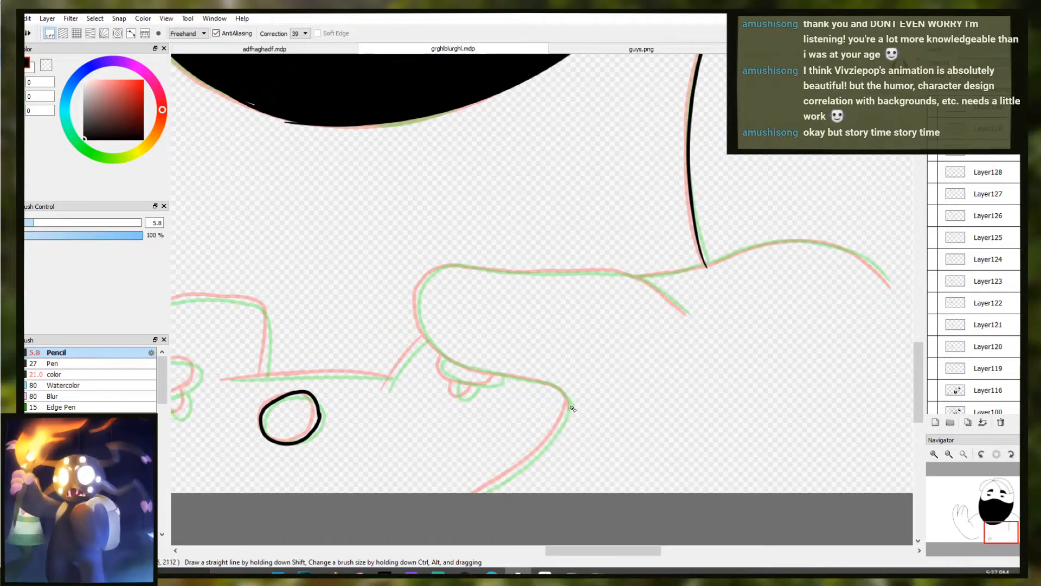
pyautogui.moveTo(446, 355)
pyautogui.mouseDown()
pyautogui.moveTo(543, 382)
pyautogui.moveTo(521, 378)
pyautogui.mouseUp()
pyautogui.hotkey('ctrl', 'z')
pyautogui.moveTo(537, 381); pyautogui.dragTo(499, 374)
pyautogui.hotkey('ctrl', 'z')
pyautogui.hotkey('ctrl', 'z')
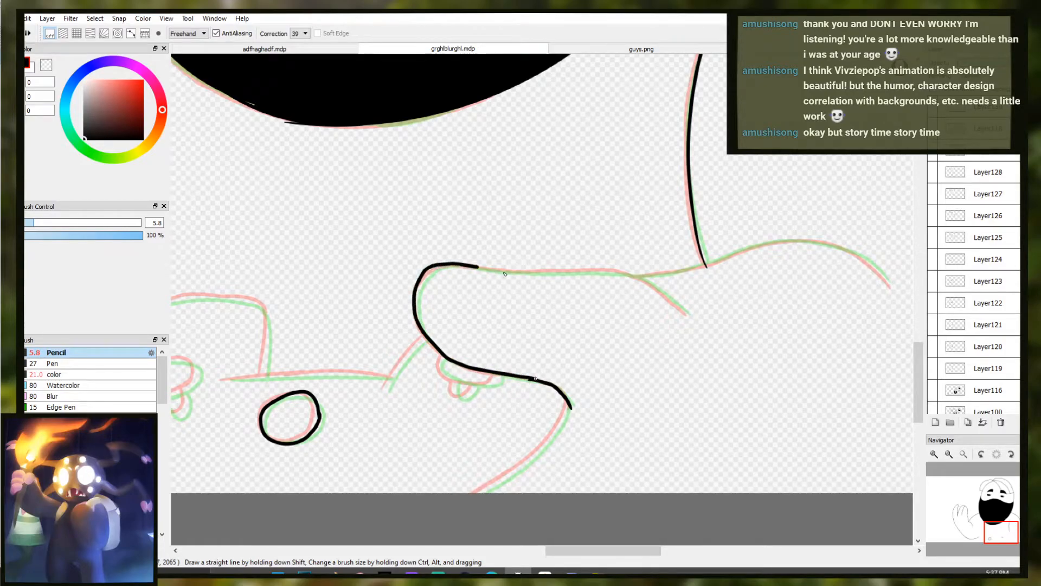
# Draw the thumb's rounded tip and upper edge, ending in the short crease below the forearm
pyautogui.moveTo(514, 279)
pyautogui.mouseDown()
pyautogui.moveTo(437, 284)
pyautogui.moveTo(421, 317)
pyautogui.mouseUp()
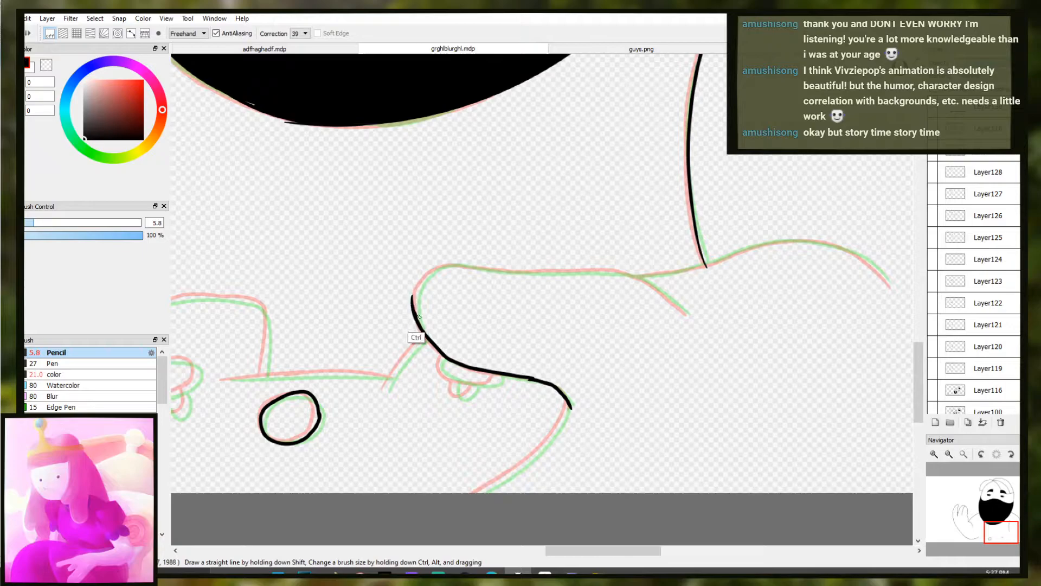
pyautogui.hotkey('ctrl', 'z')
pyautogui.hotkey('ctrl', 'z')
pyautogui.moveTo(517, 273); pyautogui.dragTo(567, 276)
pyautogui.hotkey('ctrl', 'z')
pyautogui.moveTo(690, 316); pyautogui.dragTo(647, 284)
pyautogui.hotkey('ctrl', 'z')
pyautogui.hotkey('ctrl', 'z')
pyautogui.moveTo(691, 315)
pyautogui.mouseDown()
pyautogui.moveTo(646, 281)
pyautogui.moveTo(686, 316)
pyautogui.mouseUp()
pyautogui.hotkey('ctrl', 'z')
pyautogui.hotkey('ctrl', 'z')
pyautogui.hotkey('ctrl', 'z')
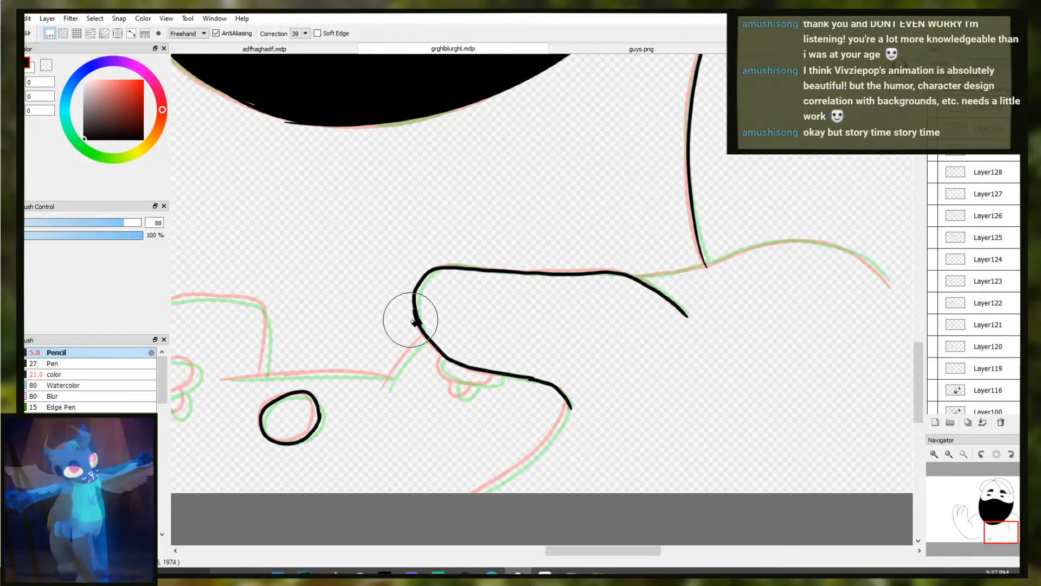
pyautogui.hotkey('ctrl', 'z')
pyautogui.keyDown('ctrl'); pyautogui.click(426, 279); pyautogui.keyUp('ctrl')
pyautogui.moveTo(423, 271)
pyautogui.mouseDown()
pyautogui.moveTo(398, 423)
pyautogui.moveTo(413, 438)
pyautogui.mouseUp()
# Draw the joystick beneath the thumb, with its curved cap and small rounded stem
pyautogui.scroll(-5, 430, 422)
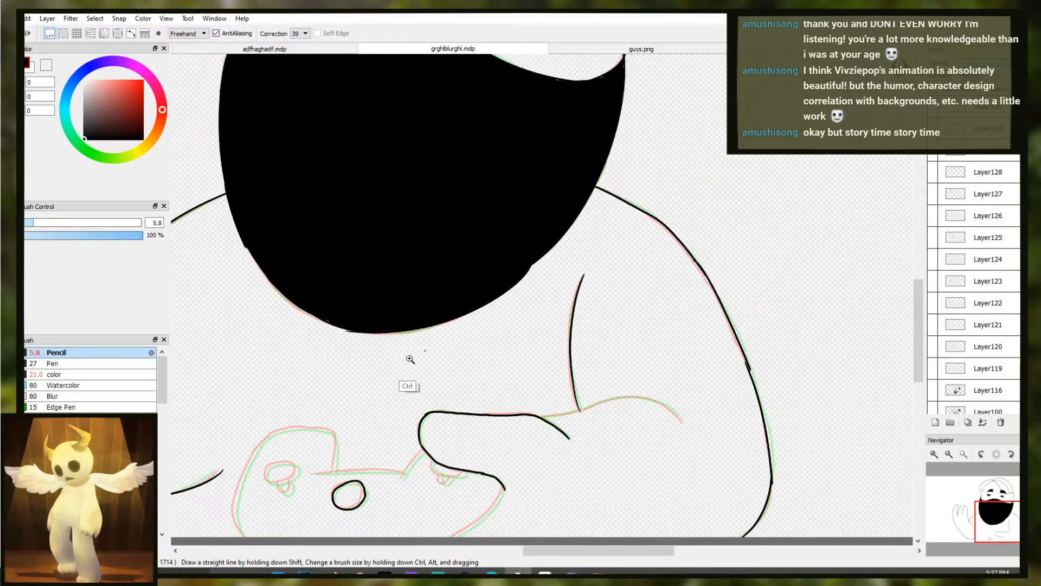
pyautogui.moveTo(548, 293); pyautogui.dragTo(520, 422)
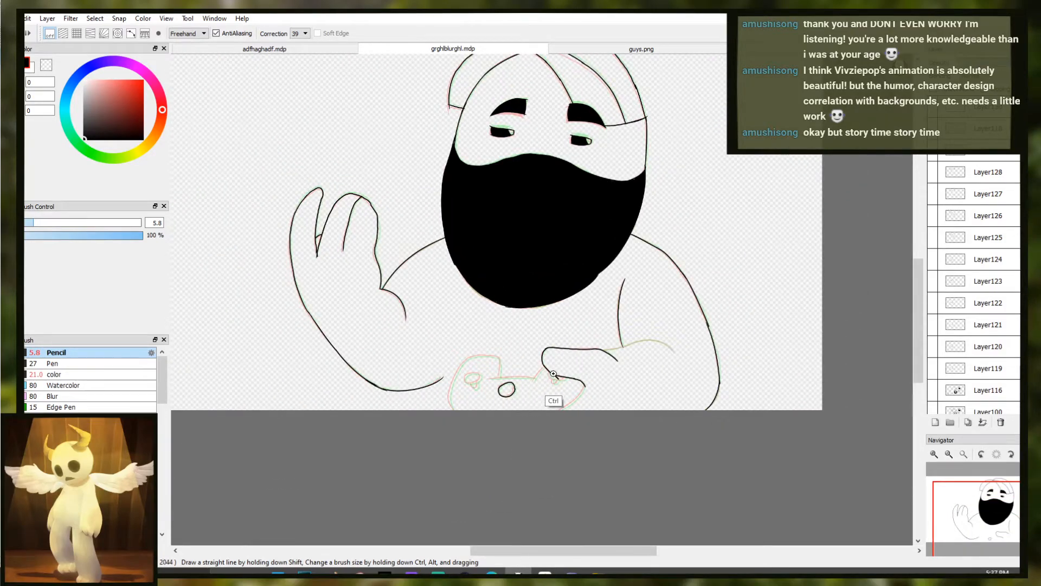
pyautogui.scroll(5, 549, 397)
pyautogui.moveTo(518, 387)
pyautogui.mouseDown()
pyautogui.moveTo(547, 411)
pyautogui.moveTo(635, 413)
pyautogui.moveTo(626, 426)
pyautogui.moveTo(579, 425)
pyautogui.moveTo(525, 403)
pyautogui.mouseUp()
pyautogui.hotkey('ctrl', 'z')
pyautogui.hotkey('ctrl', 'z')
pyautogui.scroll(3, 525, 367)
pyautogui.moveTo(499, 340)
pyautogui.mouseDown()
pyautogui.moveTo(504, 403)
pyautogui.moveTo(570, 372)
pyautogui.moveTo(569, 361)
pyautogui.moveTo(545, 397)
pyautogui.moveTo(503, 372)
pyautogui.moveTo(507, 337)
pyautogui.mouseUp()
pyautogui.hotkey('ctrl', 'z')
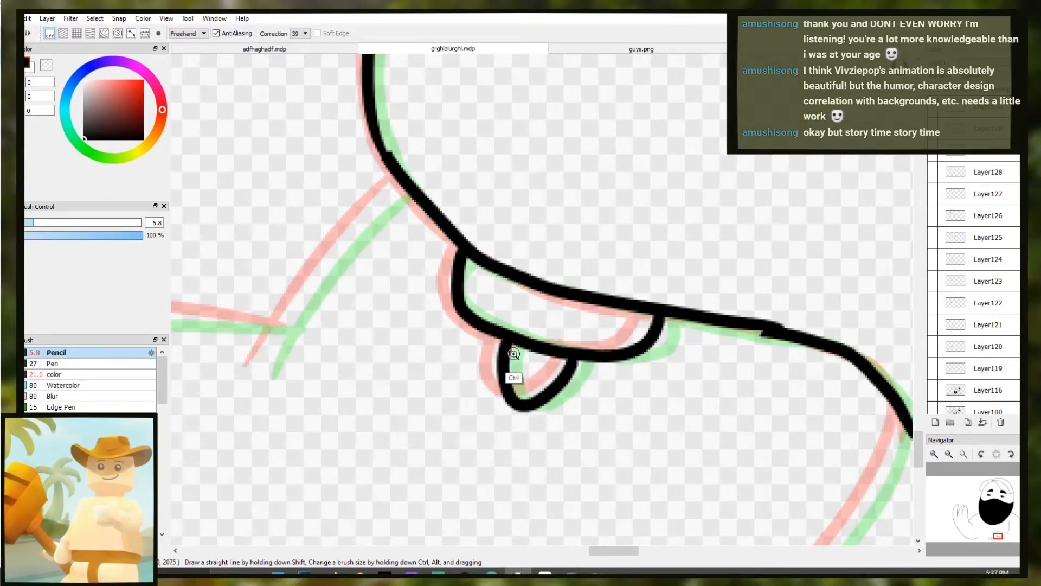
# Draw the controller's other joystick as an oval cap with a small rounded stem below it
pyautogui.scroll(-3, 514, 352)
pyautogui.moveTo(453, 368); pyautogui.dragTo(718, 355)
pyautogui.scroll(3, 397, 347)
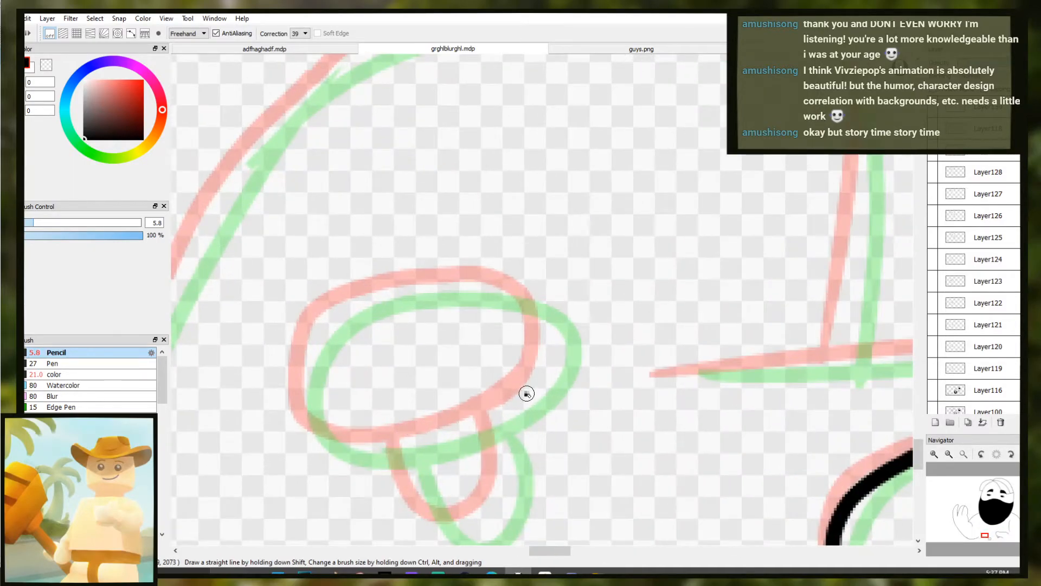
pyautogui.hotkey('ctrl', 'z')
pyautogui.moveTo(543, 386)
pyautogui.mouseDown()
pyautogui.moveTo(339, 452)
pyautogui.moveTo(374, 431)
pyautogui.mouseUp()
pyautogui.hotkey('ctrl', 'z')
pyautogui.moveTo(530, 384)
pyautogui.mouseDown()
pyautogui.moveTo(481, 421)
pyautogui.moveTo(352, 454)
pyautogui.moveTo(304, 412)
pyautogui.moveTo(306, 359)
pyautogui.moveTo(366, 297)
pyautogui.moveTo(466, 279)
pyautogui.moveTo(536, 299)
pyautogui.moveTo(499, 391)
pyautogui.mouseUp()
pyautogui.moveTo(472, 465); pyautogui.dragTo(453, 367)
pyautogui.hotkey('ctrl', 'z')
pyautogui.moveTo(388, 361)
pyautogui.mouseDown()
pyautogui.moveTo(413, 432)
pyautogui.moveTo(474, 417)
pyautogui.moveTo(470, 346)
pyautogui.moveTo(491, 401)
pyautogui.mouseUp()
pyautogui.hotkey('ctrl', 'z')
pyautogui.hotkey('ctrl', 'z')
pyautogui.moveTo(477, 306)
pyautogui.mouseDown()
pyautogui.moveTo(481, 403)
pyautogui.moveTo(495, 398)
pyautogui.moveTo(448, 427)
pyautogui.moveTo(400, 394)
pyautogui.mouseUp()
pyautogui.hotkey('ctrl', 'z')
pyautogui.hotkey('ctrl', 'z')
pyautogui.moveTo(387, 358)
pyautogui.mouseDown()
pyautogui.moveTo(466, 437)
pyautogui.moveTo(485, 351)
pyautogui.moveTo(473, 316)
pyautogui.moveTo(493, 406)
pyautogui.moveTo(429, 427)
pyautogui.moveTo(395, 349)
pyautogui.mouseUp()
pyautogui.hotkey('ctrl', 'z')
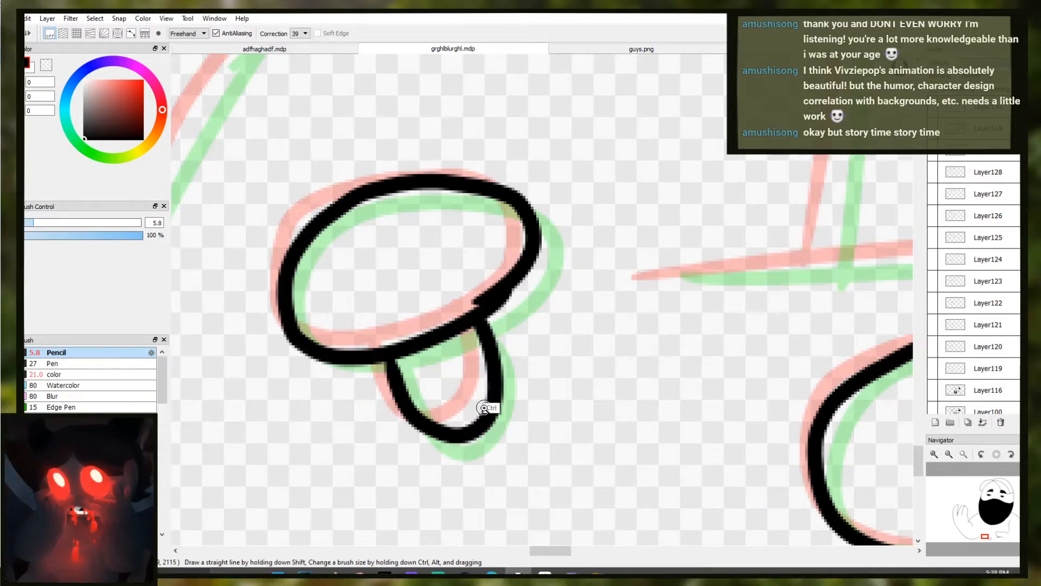
# Draw the outer edge of the controller's free grip from the canvas's lower edge up to its shoulder
pyautogui.scroll(-5, 488, 409)
pyautogui.moveTo(539, 349); pyautogui.dragTo(464, 311)
pyautogui.scroll(3, 293, 404)
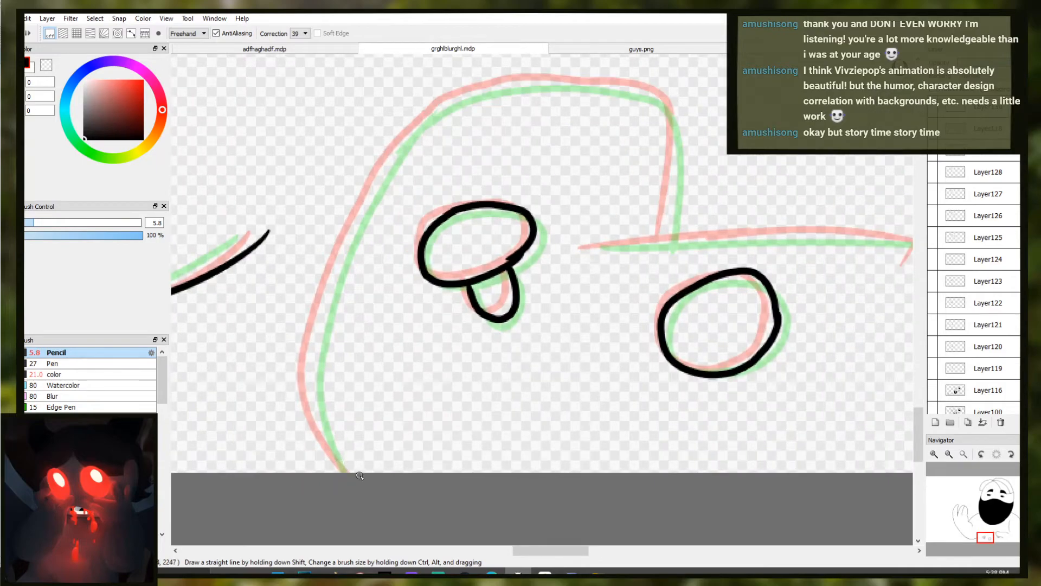
pyautogui.moveTo(352, 477)
pyautogui.mouseDown()
pyautogui.moveTo(313, 402)
pyautogui.moveTo(310, 413)
pyautogui.moveTo(328, 293)
pyautogui.moveTo(385, 163)
pyautogui.moveTo(464, 89)
pyautogui.moveTo(487, 83)
pyautogui.mouseUp()
pyautogui.hotkey('ctrl', 'z')
pyautogui.hotkey('ctrl', 'z')
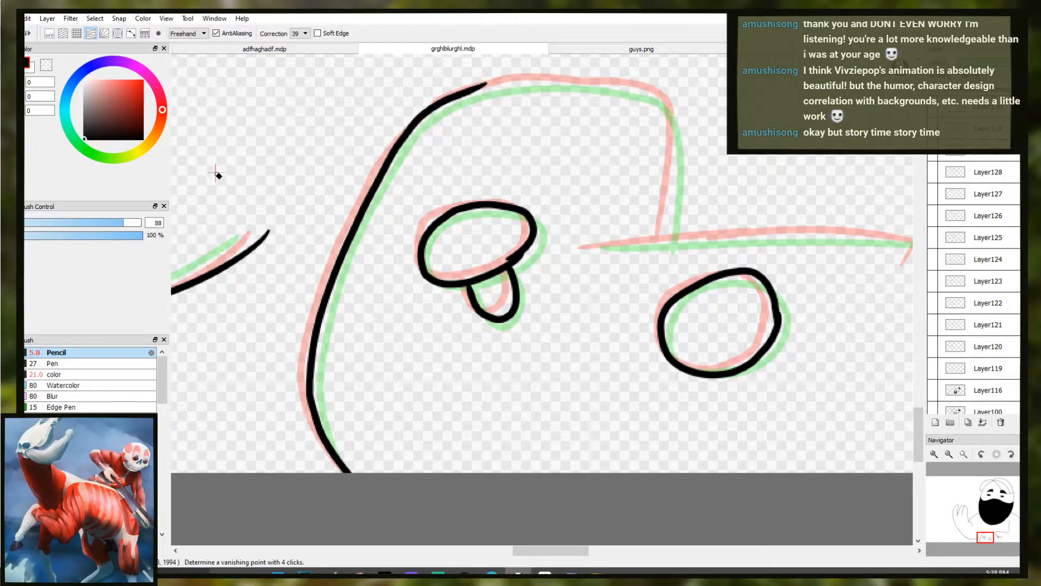
# Turn snapping off, and draw the free grip's top edge and its inner side down to the controller's middle guide
pyautogui.click(50, 34)
pyautogui.moveTo(523, 221); pyautogui.dragTo(425, 321)
pyautogui.hotkey('ctrl', 'z')
pyautogui.hotkey('ctrl', 'z')
pyautogui.moveTo(307, 233)
pyautogui.mouseDown()
pyautogui.moveTo(350, 201)
pyautogui.moveTo(410, 186)
pyautogui.moveTo(533, 191)
pyautogui.mouseUp()
pyautogui.hotkey('ctrl', 'z')
pyautogui.hotkey('ctrl', 'z')
pyautogui.moveTo(574, 230); pyautogui.dragTo(581, 301)
pyautogui.hotkey('ctrl', 'z')
pyautogui.moveTo(570, 210)
pyautogui.mouseDown()
pyautogui.moveTo(574, 301)
pyautogui.moveTo(568, 332)
pyautogui.mouseUp()
pyautogui.hotkey('ctrl', 'z')
pyautogui.hotkey('ctrl', 'z')
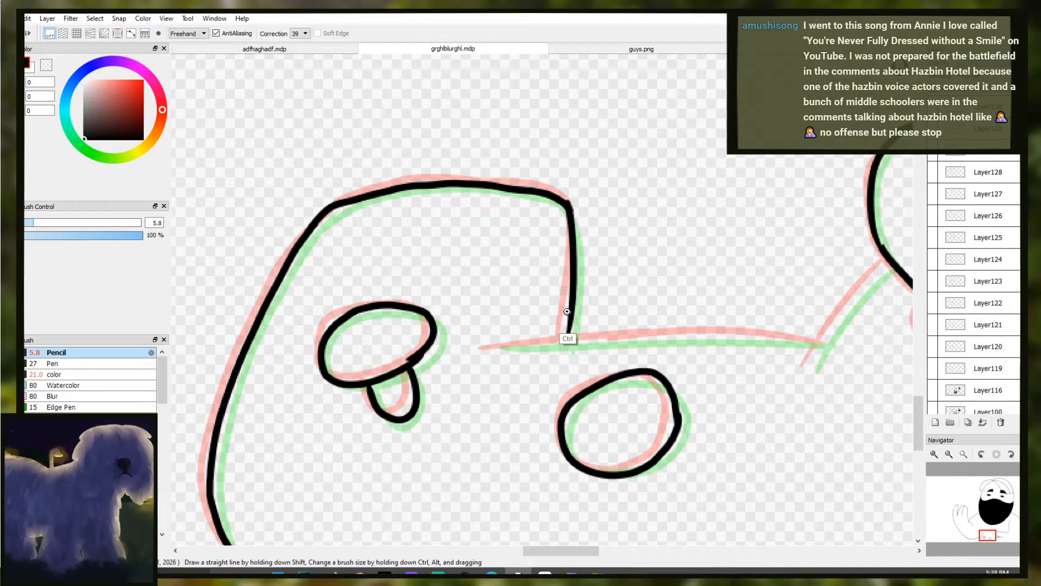
# Draw the first half of the controller's middle top line, from beside the free joystick to above the round button
pyautogui.scroll(-5, 567, 312)
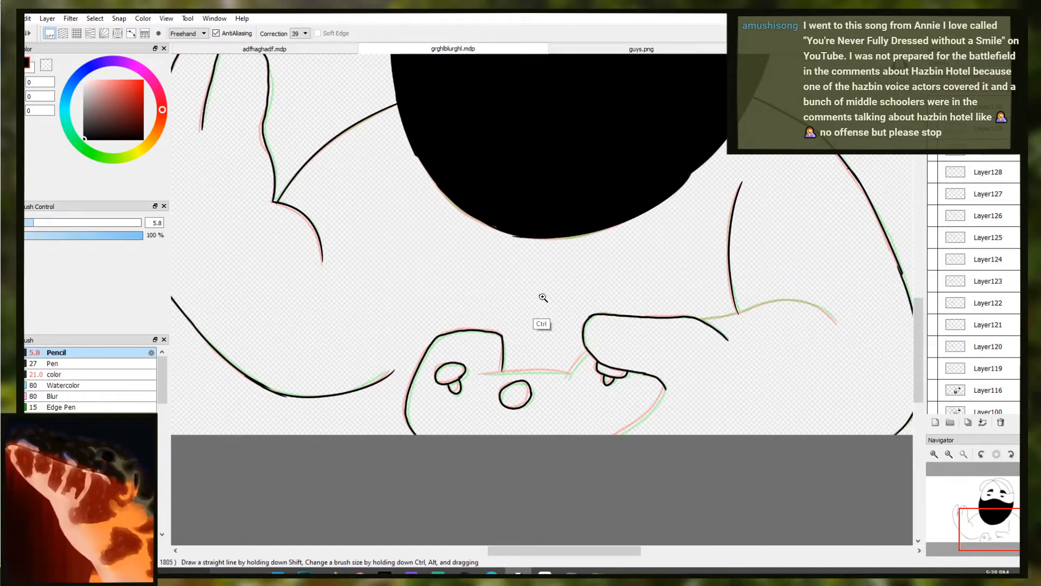
pyautogui.scroll(-3, 541, 297)
pyautogui.moveTo(548, 186); pyautogui.dragTo(521, 269)
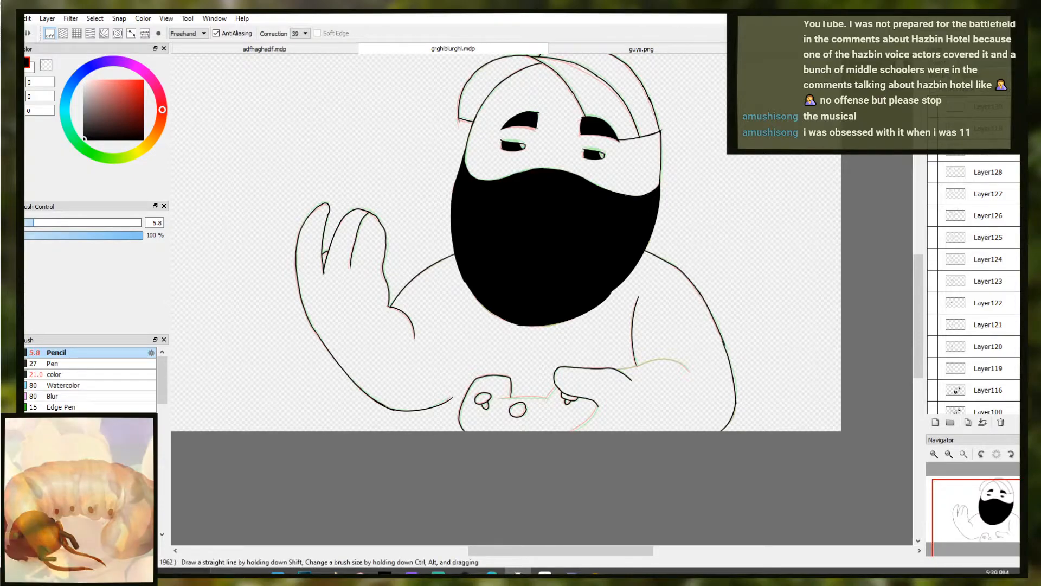
pyautogui.scroll(-2, 542, 411)
pyautogui.scroll(5, 463, 431)
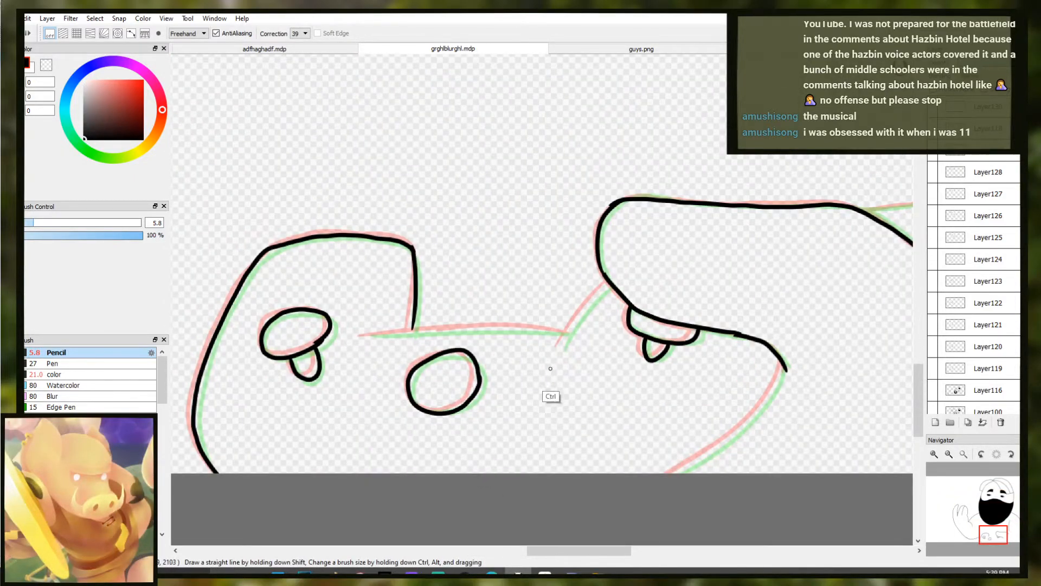
pyautogui.scroll(2, 550, 368)
pyautogui.moveTo(283, 323); pyautogui.dragTo(352, 314)
pyautogui.hotkey('ctrl', 'z')
pyautogui.moveTo(286, 321)
pyautogui.mouseDown()
pyautogui.moveTo(362, 313)
pyautogui.moveTo(350, 312)
pyautogui.mouseUp()
pyautogui.hotkey('ctrl', 'z')
pyautogui.hotkey('ctrl', 'z')
pyautogui.hotkey('ctrl', 'z')
pyautogui.moveTo(282, 322)
pyautogui.mouseDown()
pyautogui.moveTo(473, 297)
pyautogui.moveTo(359, 310)
pyautogui.mouseUp()
pyautogui.hotkey('ctrl', 'z')
pyautogui.hotkey('ctrl', 'z')
pyautogui.moveTo(287, 323)
pyautogui.mouseDown()
pyautogui.moveTo(467, 305)
pyautogui.moveTo(559, 315)
pyautogui.mouseUp()
pyautogui.hotkey('ctrl', 'z')
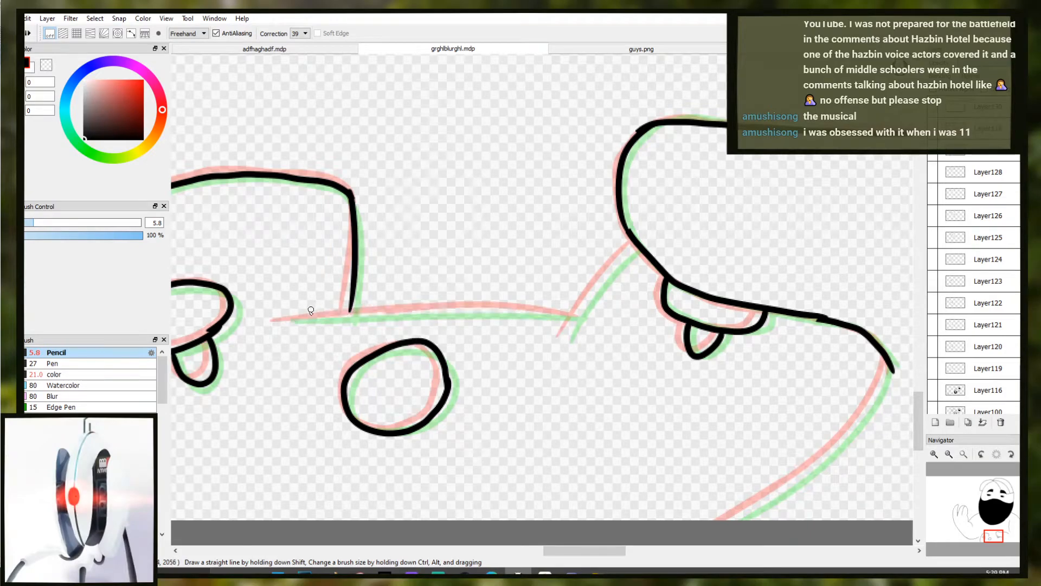
pyautogui.hotkey('ctrl', 'z')
pyautogui.moveTo(280, 323)
pyautogui.mouseDown()
pyautogui.moveTo(366, 308)
pyautogui.moveTo(545, 309)
pyautogui.moveTo(480, 289)
pyautogui.mouseUp()
pyautogui.hotkey('ctrl', 'z')
pyautogui.press('e')
pyautogui.press('b')
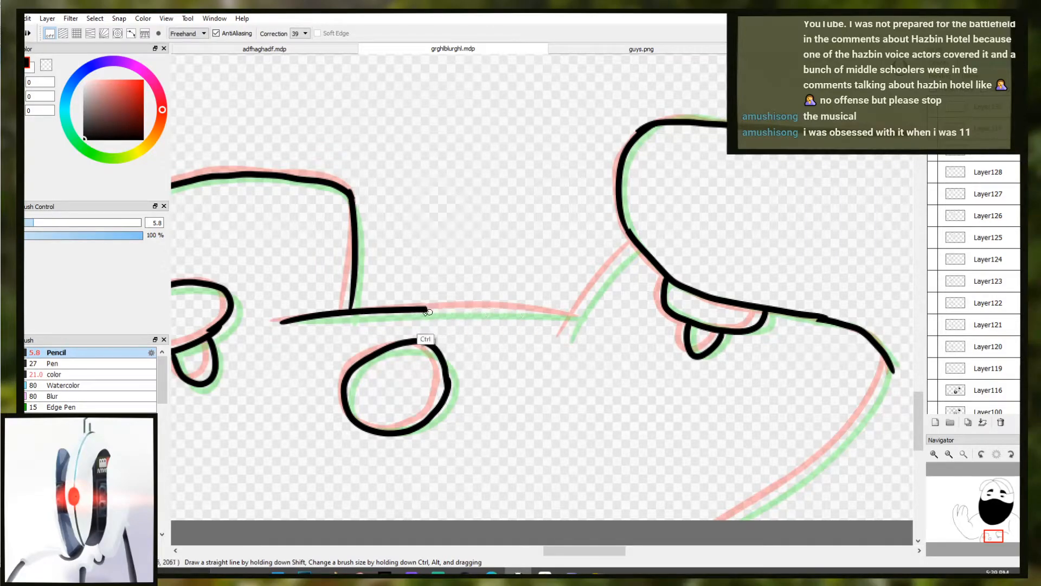
# Extend the controller's middle top line across to the guide corner near the thumb
pyautogui.moveTo(426, 311)
pyautogui.mouseDown()
pyautogui.moveTo(561, 310)
pyautogui.moveTo(586, 322)
pyautogui.mouseUp()
pyautogui.press('e')
pyautogui.press('b')
pyautogui.hotkey('ctrl', 'z')
pyautogui.moveTo(515, 309)
pyautogui.mouseDown()
pyautogui.moveTo(577, 314)
pyautogui.moveTo(591, 296)
pyautogui.mouseUp()
pyautogui.hotkey('ctrl', 'z')
pyautogui.hotkey('ctrl', 'z')
# Draw the slanted line joining the thumb to the end of the controller's middle top line
pyautogui.moveTo(567, 333)
pyautogui.mouseDown()
pyautogui.moveTo(635, 240)
pyautogui.moveTo(571, 328)
pyautogui.moveTo(560, 365)
pyautogui.mouseUp()
pyautogui.hotkey('ctrl', 'z')
pyautogui.hotkey('ctrl', 'z')
pyautogui.hotkey('ctrl', 'z')
pyautogui.hotkey('ctrl', 'z')
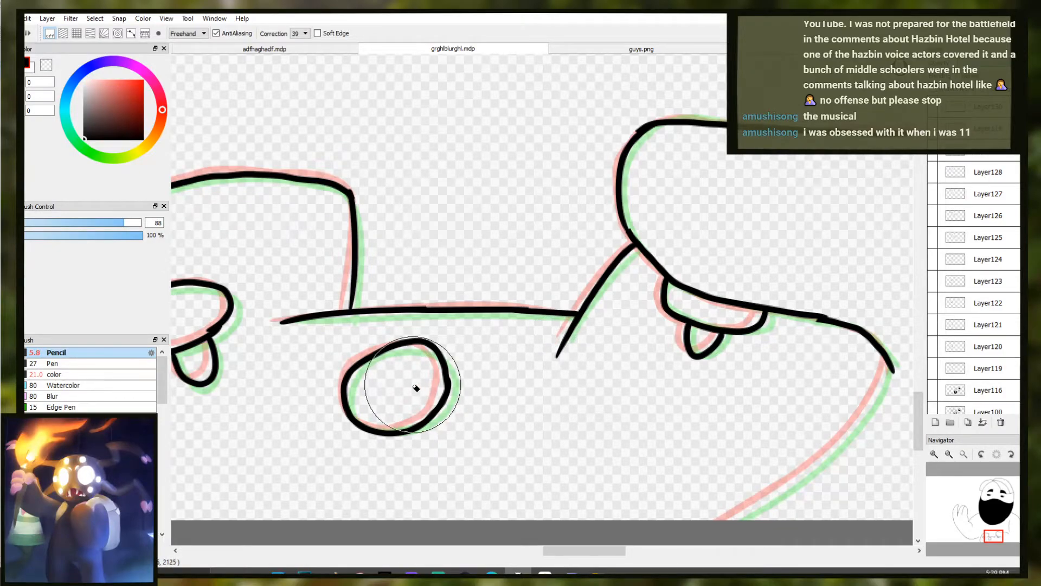
# Set the eraser size to 23, trim the slanted line's overshooting end, and touch up its tip with the pencil
pyautogui.keyDown('ctrl'); pyautogui.keyDown('alt'); pyautogui.moveTo(243, 264); pyautogui.dragTo(274, 280); pyautogui.keyUp('alt'); pyautogui.keyUp('ctrl')
pyautogui.click(73, 223)
pyautogui.moveTo(570, 370); pyautogui.dragTo(550, 340)
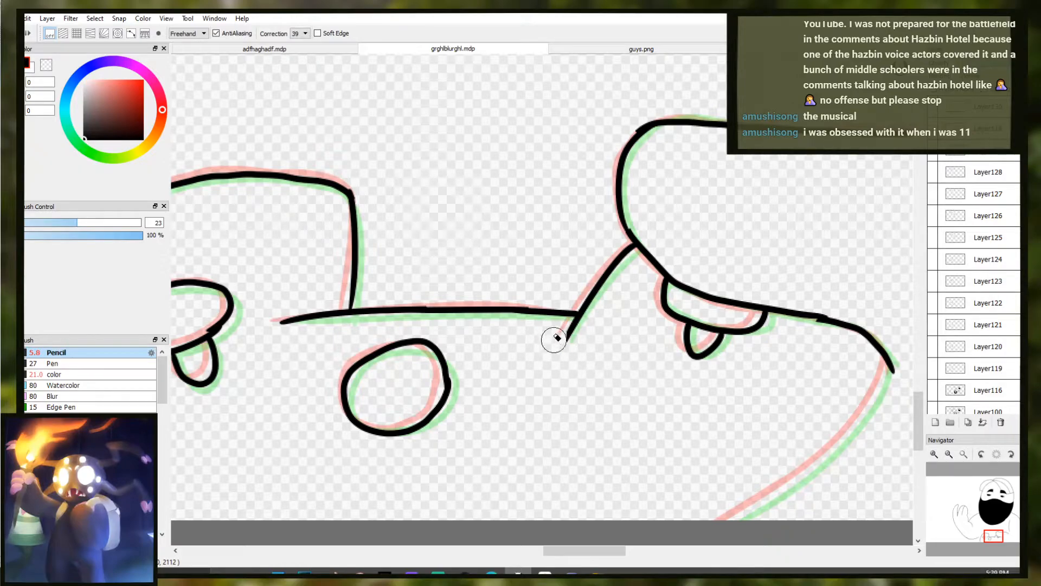
pyautogui.press('b')
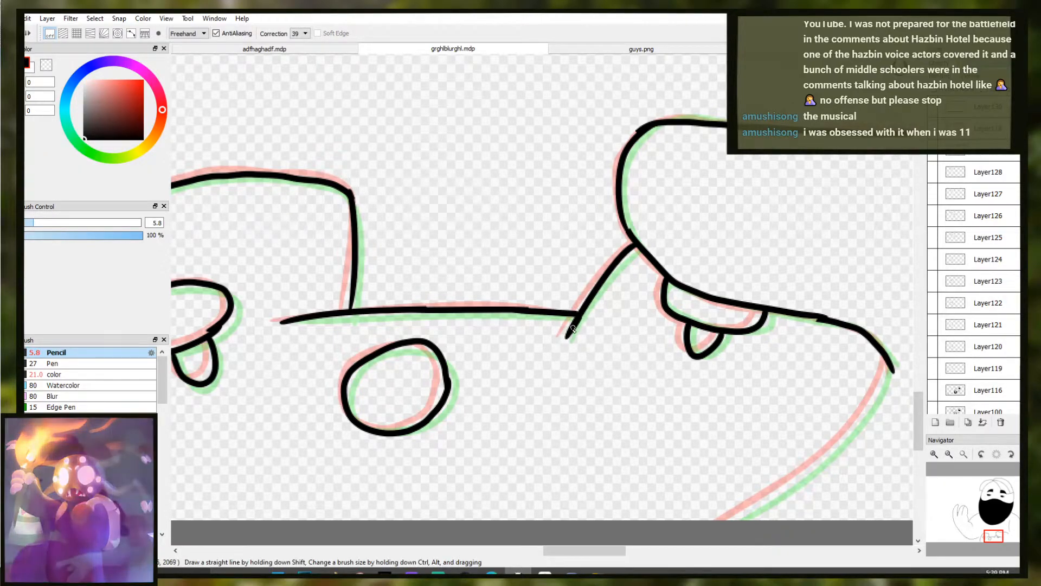
pyautogui.moveTo(566, 338); pyautogui.dragTo(581, 318)
# Draw the outer lower edge of the controller's held grip, from the thumb's base down to the canvas's lower edge
pyautogui.moveTo(766, 498); pyautogui.dragTo(549, 372)
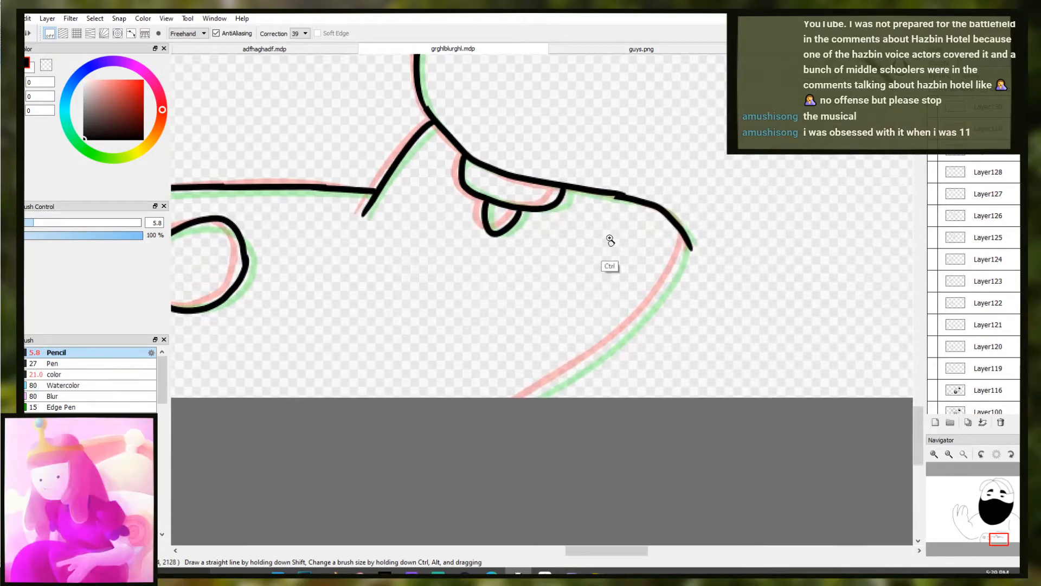
pyautogui.keyDown('ctrl'); pyautogui.click(665, 293); pyautogui.keyUp('ctrl')
pyautogui.hotkey('ctrl', 'z')
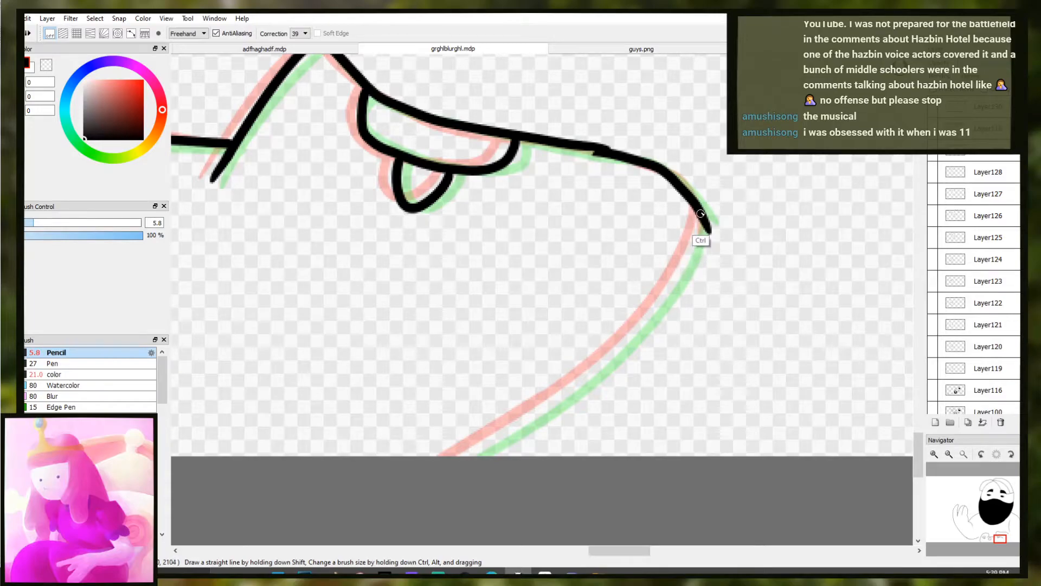
pyautogui.moveTo(700, 214); pyautogui.dragTo(674, 280)
pyautogui.hotkey('ctrl', 'z')
pyautogui.moveTo(699, 217); pyautogui.dragTo(680, 271)
pyautogui.hotkey('ctrl', 'z')
pyautogui.moveTo(702, 209)
pyautogui.mouseDown()
pyautogui.moveTo(652, 305)
pyautogui.moveTo(437, 433)
pyautogui.mouseUp()
pyautogui.hotkey('ctrl', 'z')
pyautogui.moveTo(703, 206)
pyautogui.mouseDown()
pyautogui.moveTo(535, 413)
pyautogui.moveTo(469, 450)
pyautogui.moveTo(540, 399)
pyautogui.mouseUp()
pyautogui.hotkey('ctrl', 'z')
pyautogui.hotkey('ctrl', 'z')
pyautogui.moveTo(453, 460)
pyautogui.mouseDown()
pyautogui.moveTo(546, 401)
pyautogui.moveTo(707, 226)
pyautogui.moveTo(558, 401)
pyautogui.moveTo(466, 456)
pyautogui.mouseUp()
pyautogui.hotkey('ctrl', 'z')
pyautogui.scroll(-2, 491, 434)
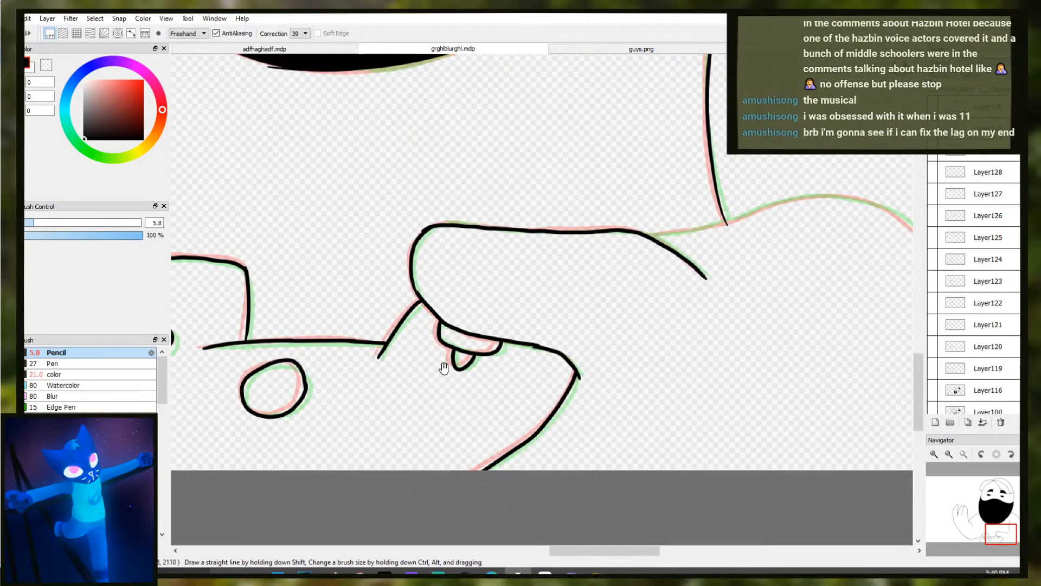
pyautogui.scroll(-3, 445, 368)
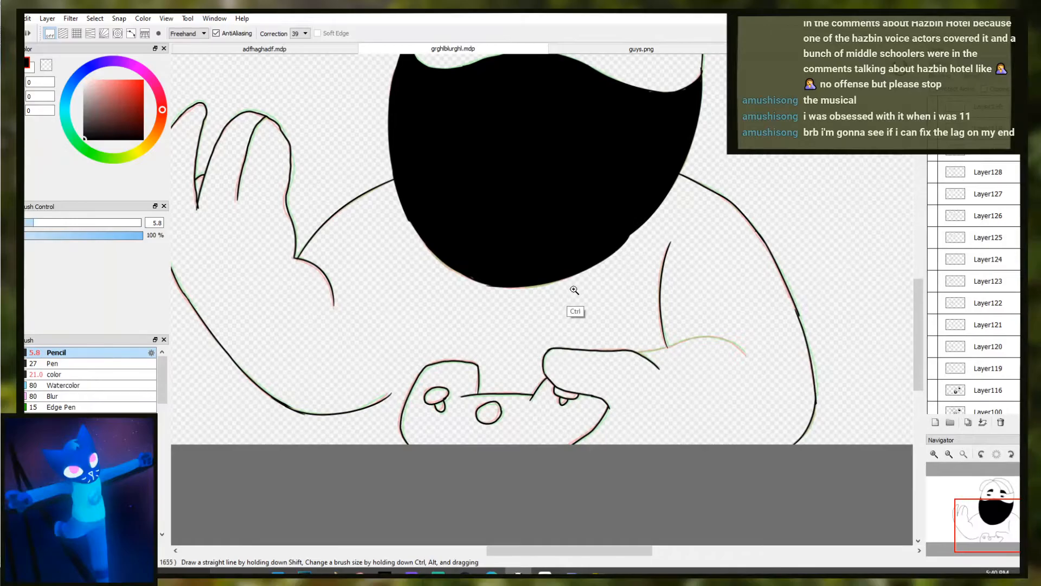
# Draw the first part of the forearm curve from the thumb's upper edge, past the arm crease, along the guides
pyautogui.scroll(-3, 574, 290)
pyautogui.moveTo(553, 360); pyautogui.dragTo(534, 371)
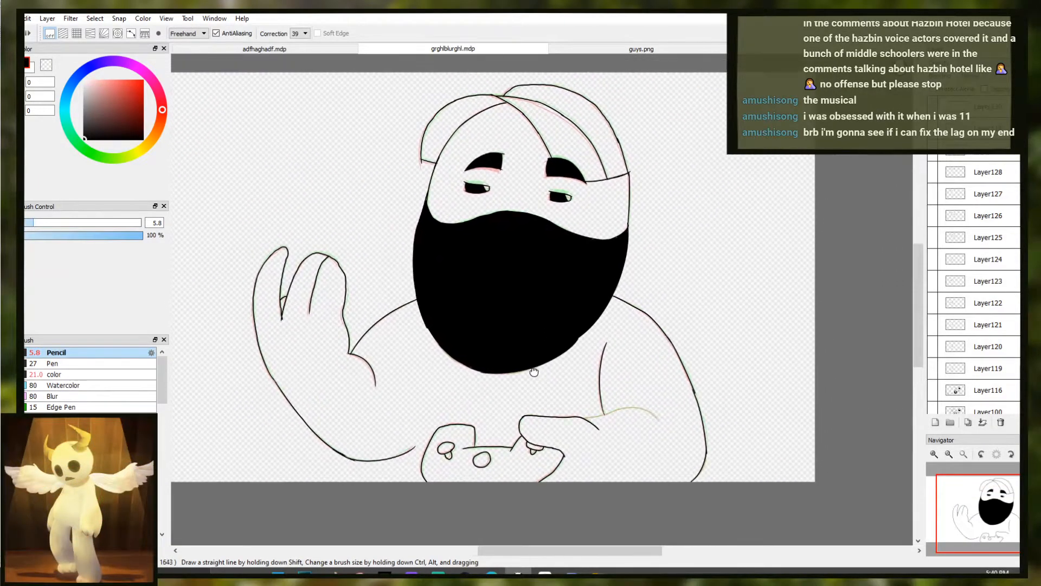
pyautogui.scroll(4, 558, 441)
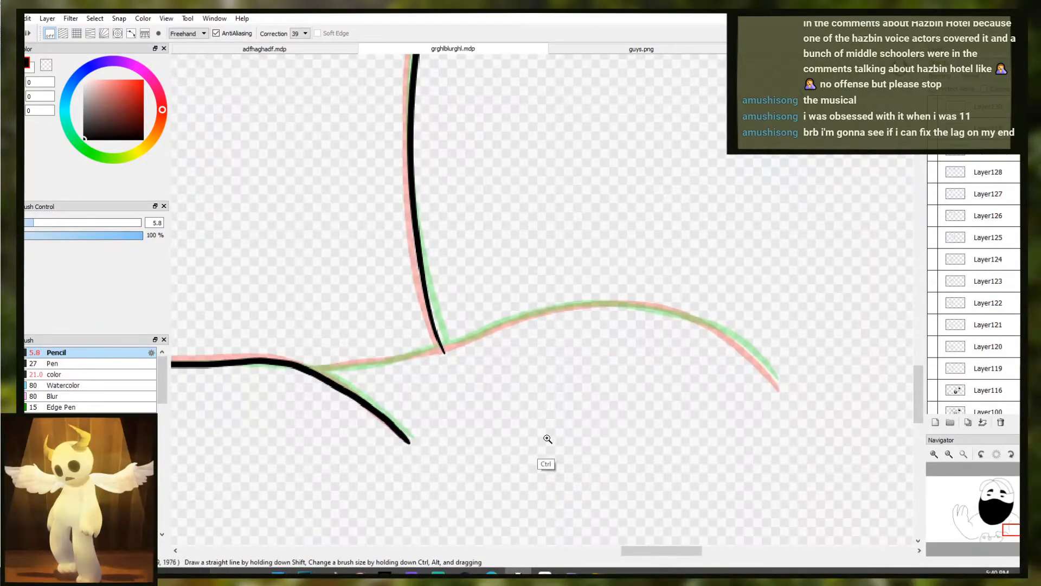
pyautogui.moveTo(314, 371); pyautogui.dragTo(369, 358)
pyautogui.hotkey('ctrl', 'z')
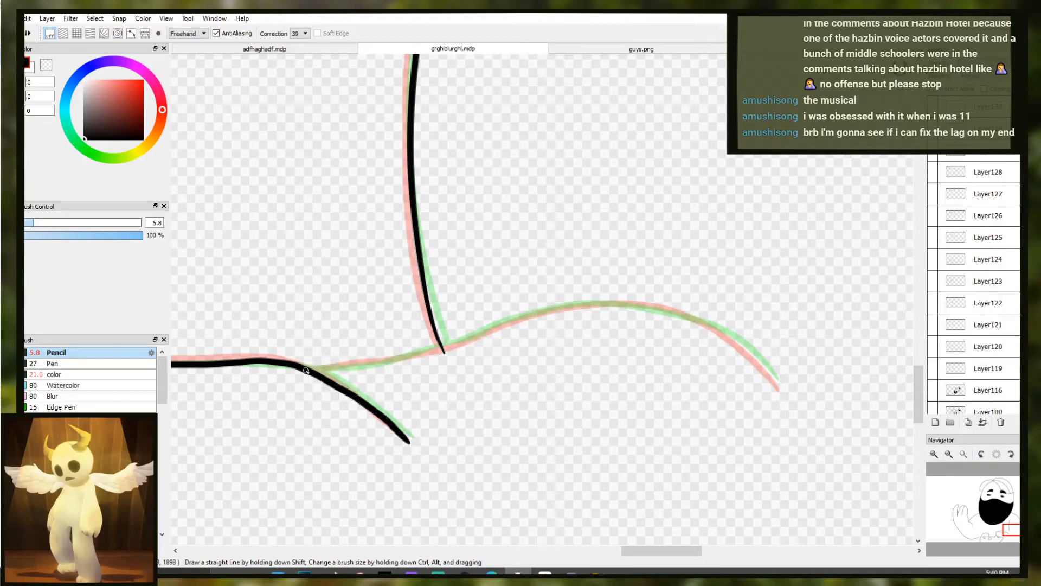
pyautogui.moveTo(472, 335)
pyautogui.mouseDown()
pyautogui.moveTo(565, 299)
pyautogui.moveTo(730, 334)
pyautogui.moveTo(658, 327)
pyautogui.moveTo(730, 336)
pyautogui.moveTo(547, 281)
pyautogui.moveTo(587, 285)
pyautogui.moveTo(523, 304)
pyautogui.moveTo(483, 330)
pyautogui.moveTo(527, 325)
pyautogui.mouseUp()
pyautogui.press('e')
pyautogui.press('e')
pyautogui.press('e')
pyautogui.moveTo(626, 299); pyautogui.dragTo(528, 307)
pyautogui.press('e')
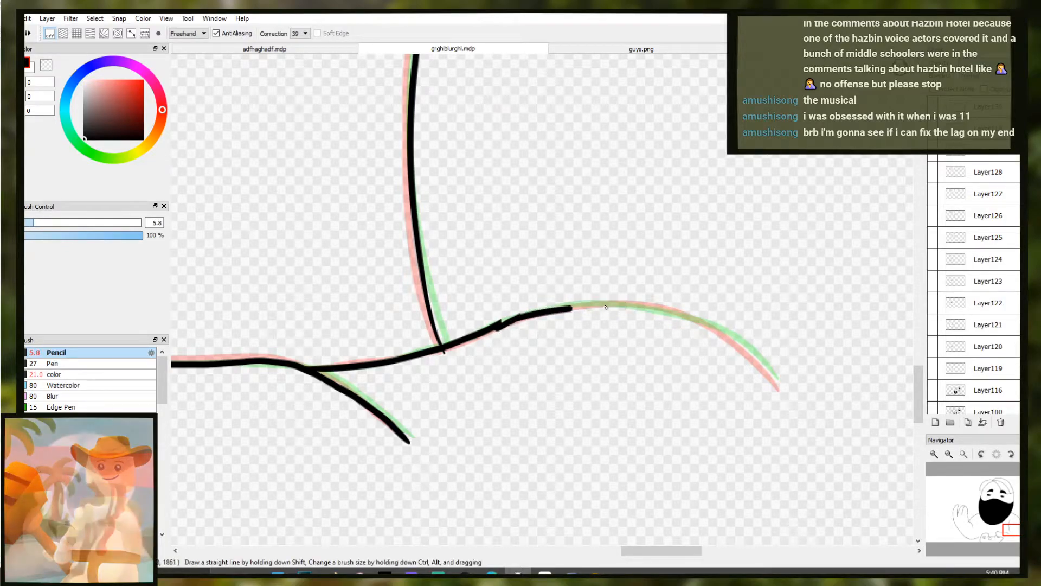
# Try to continue the forearm curve from just past the arm crease over its hump
pyautogui.moveTo(511, 326); pyautogui.dragTo(724, 334)
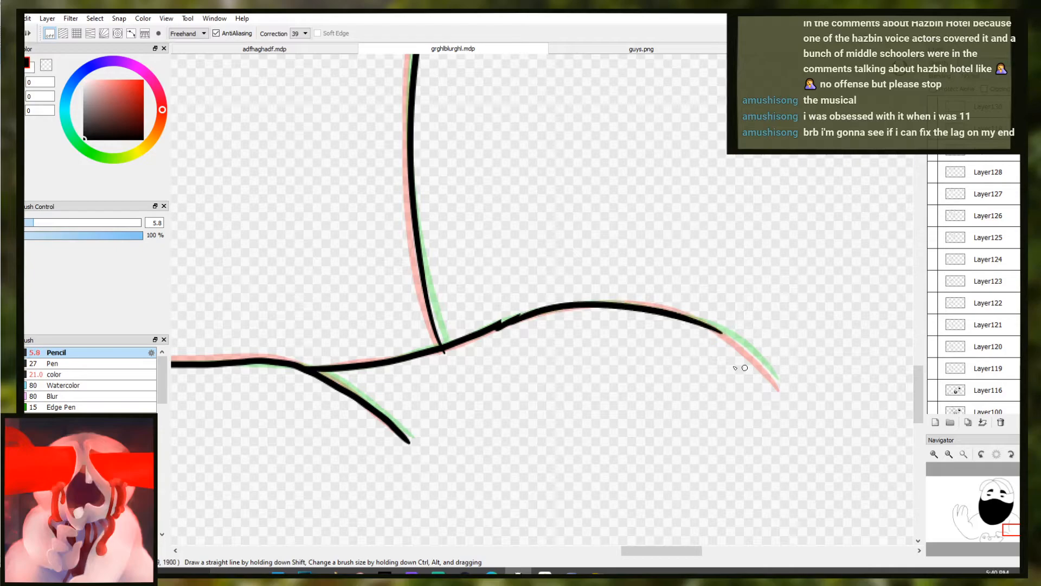
pyautogui.hotkey('ctrl', 'z')
pyautogui.moveTo(518, 322); pyautogui.dragTo(585, 307)
pyautogui.hotkey('ctrl', 'z')
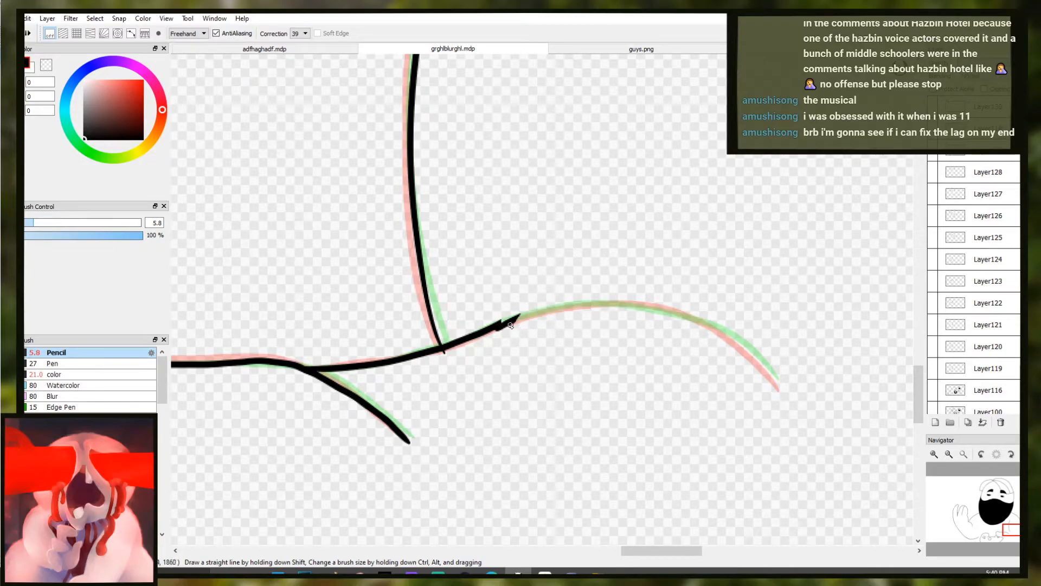
pyautogui.moveTo(507, 324)
pyautogui.mouseDown()
pyautogui.moveTo(707, 317)
pyautogui.moveTo(734, 336)
pyautogui.mouseUp()
pyautogui.hotkey('ctrl', 'z')
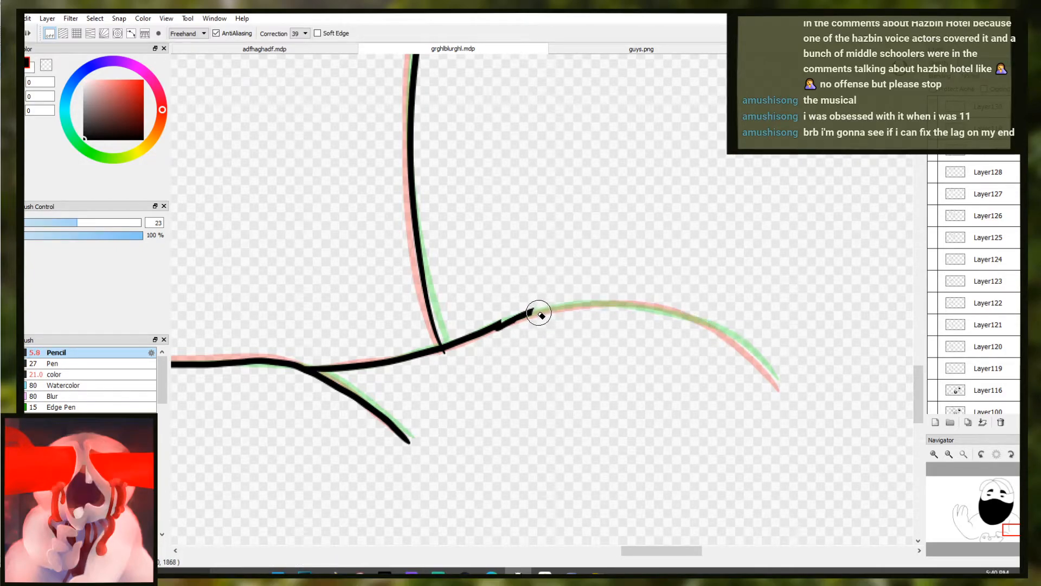
# Trim the curve's rough join with the eraser and try several strokes down to the guides' far end
pyautogui.moveTo(528, 325); pyautogui.dragTo(497, 325)
pyautogui.press('ctrl')
pyautogui.moveTo(499, 325)
pyautogui.mouseDown()
pyautogui.moveTo(587, 308)
pyautogui.moveTo(734, 345)
pyautogui.moveTo(809, 403)
pyautogui.moveTo(778, 390)
pyautogui.mouseUp()
pyautogui.hotkey('ctrl', 'z')
pyautogui.moveTo(687, 318); pyautogui.dragTo(751, 353)
pyautogui.hotkey('ctrl', 'z')
pyautogui.hotkey('ctrl', 'z')
pyautogui.moveTo(694, 322)
pyautogui.mouseDown()
pyautogui.moveTo(778, 376)
pyautogui.moveTo(765, 366)
pyautogui.mouseUp()
pyautogui.hotkey('ctrl', 'z')
pyautogui.moveTo(700, 326); pyautogui.dragTo(788, 398)
pyautogui.hotkey('ctrl', 'z')
pyautogui.hotkey('ctrl', 'z')
pyautogui.hotkey('ctrl', 'z')
pyautogui.hotkey('ctrl', 'z')
pyautogui.hotkey('ctrl', 'z')
pyautogui.hotkey('ctrl', 'z')
pyautogui.hotkey('ctrl', 'z')
# Complete the forearm curve over its hump to the guides' far end and clean up its join
pyautogui.moveTo(712, 328)
pyautogui.mouseDown()
pyautogui.moveTo(674, 310)
pyautogui.moveTo(723, 337)
pyautogui.moveTo(653, 313)
pyautogui.mouseUp()
pyautogui.press('e')
pyautogui.moveTo(650, 327)
pyautogui.mouseDown()
pyautogui.moveTo(708, 351)
pyautogui.moveTo(683, 325)
pyautogui.moveTo(712, 330)
pyautogui.moveTo(656, 310)
pyautogui.mouseUp()
pyautogui.press('b')
pyautogui.hotkey('ctrl', 'z')
pyautogui.moveTo(689, 354); pyautogui.dragTo(713, 238)
pyautogui.moveTo(634, 198); pyautogui.dragTo(638, 305)
pyautogui.moveTo(641, 450); pyautogui.dragTo(626, 426)
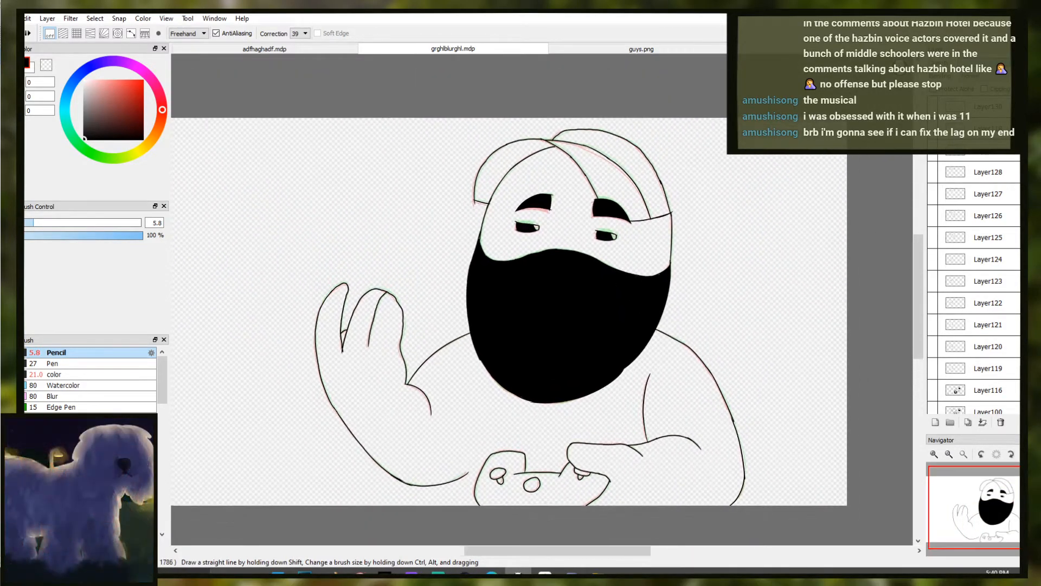
# Step back and forth through the neighbouring frame layers to examine the figure's waving motion
pyautogui.press('Down')
pyautogui.press('Down')
pyautogui.press('Down')
pyautogui.press('Down')
pyautogui.press('Up')
pyautogui.press('Up')
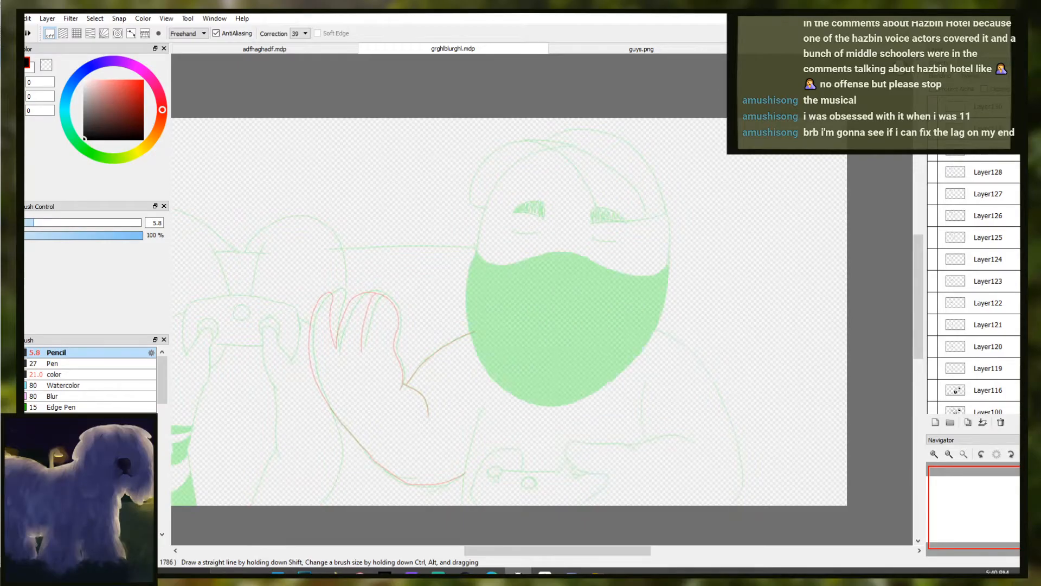
pyautogui.press('Down')
pyautogui.press('Down')
pyautogui.press('Down')
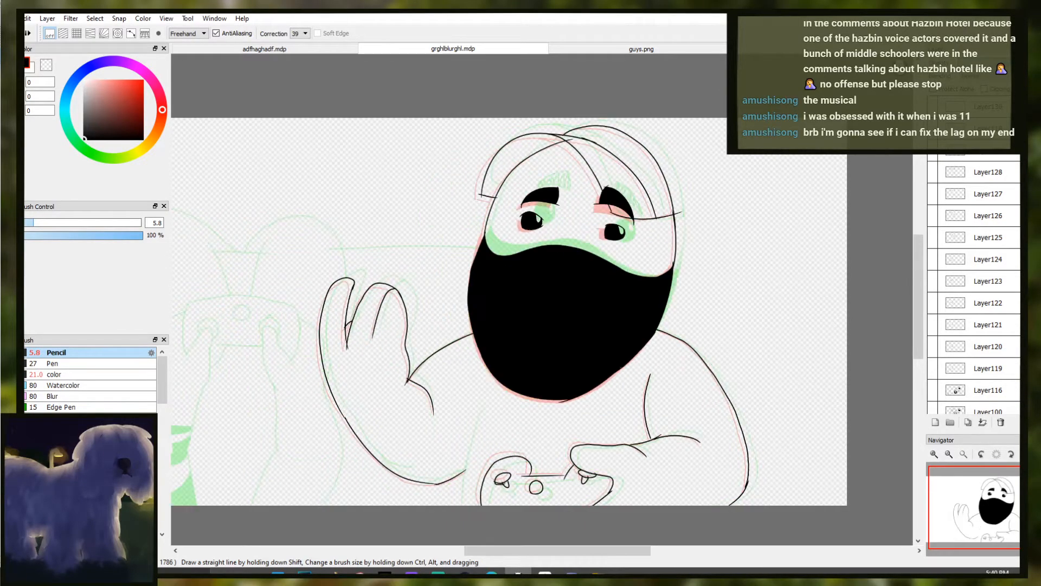
pyautogui.press('Down')
pyautogui.press('Down')
pyautogui.press('Up')
pyautogui.press('Down')
pyautogui.press('Down')
pyautogui.press('Down')
pyautogui.press('Down')
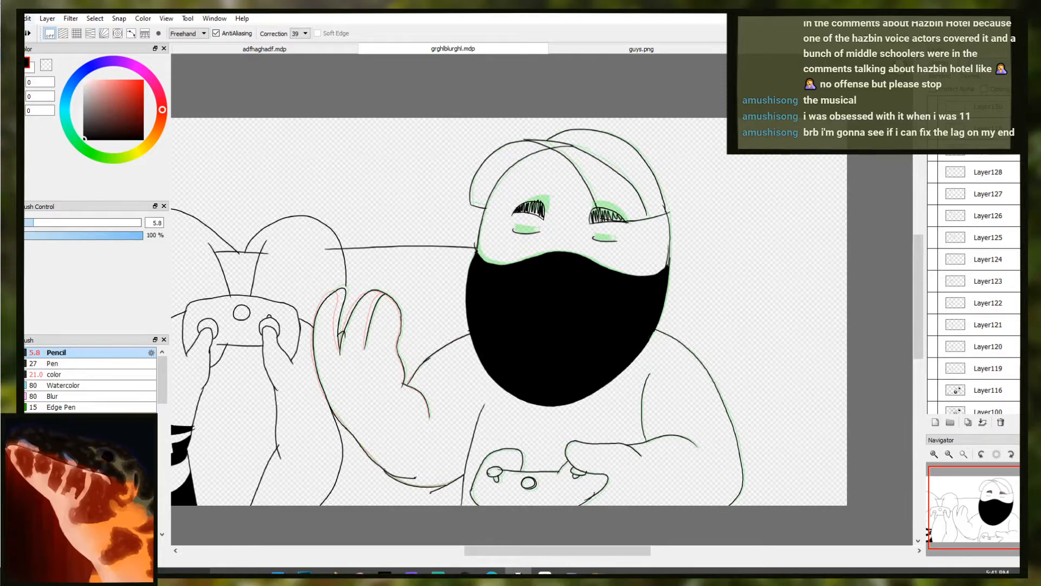
# Switch to File Explorer and delete all the old exported images from the frames folder
pyautogui.click(28, 18)
pyautogui.click(119, 125)
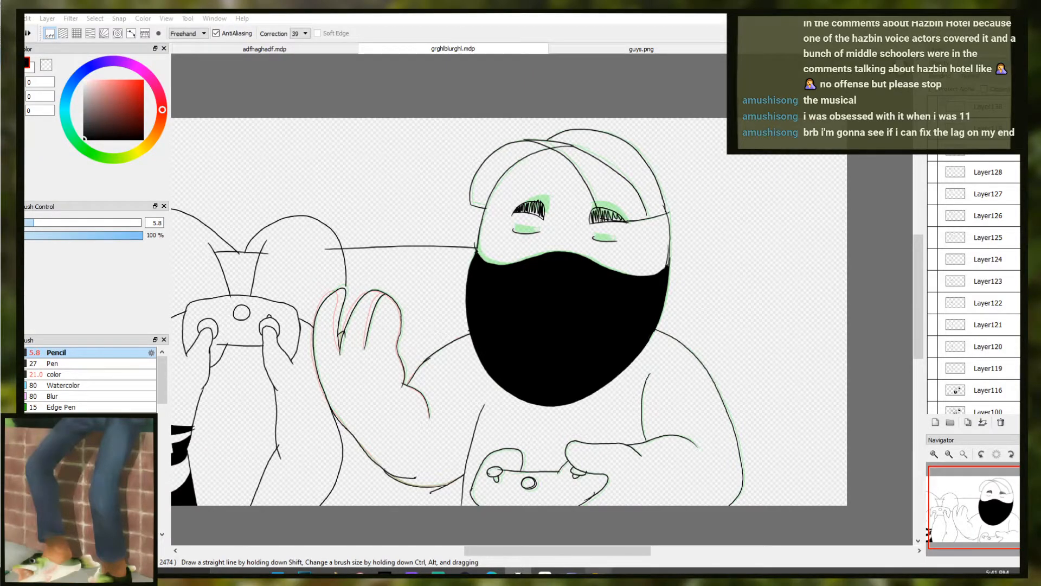
pyautogui.click(599, 570)
pyautogui.click(572, 572)
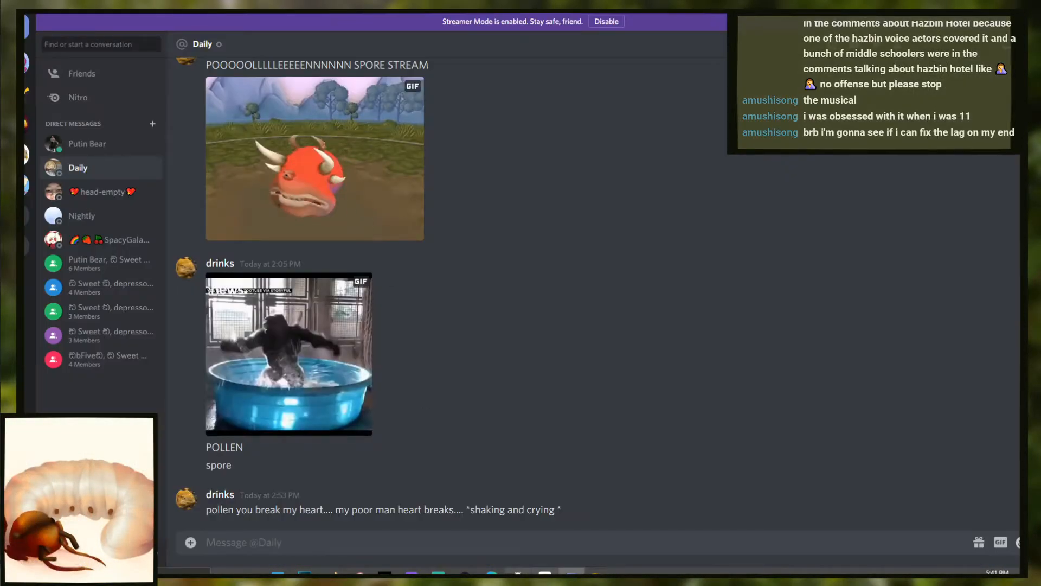
pyautogui.hotkey('alt', 'Tab')
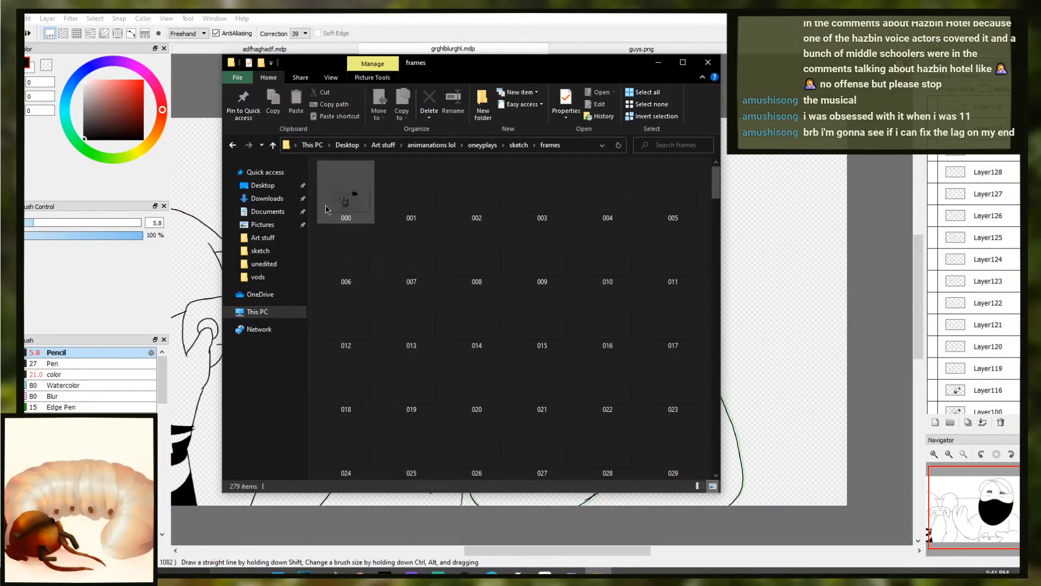
pyautogui.hotkey('ctrl', 'a')
pyautogui.scroll(-20, 714, 470)
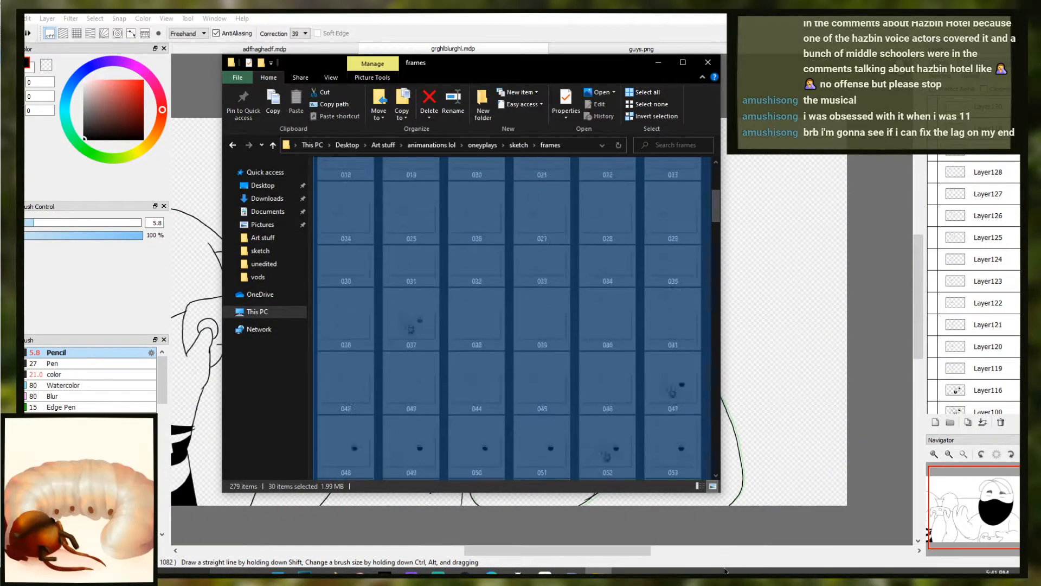
pyautogui.moveTo(711, 562); pyautogui.dragTo(711, 560)
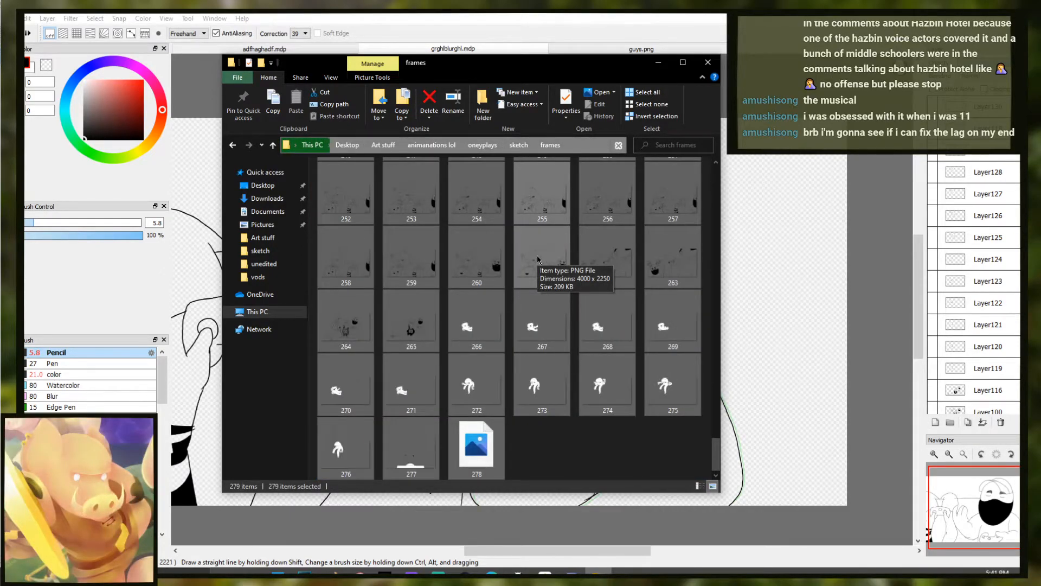
pyautogui.rightClick(537, 255)
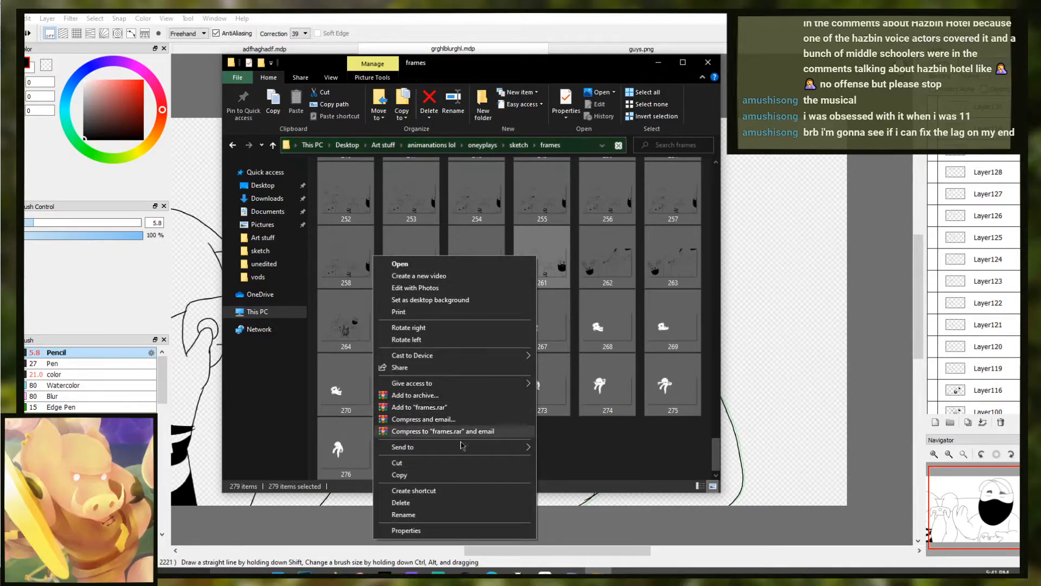
pyautogui.click(437, 503)
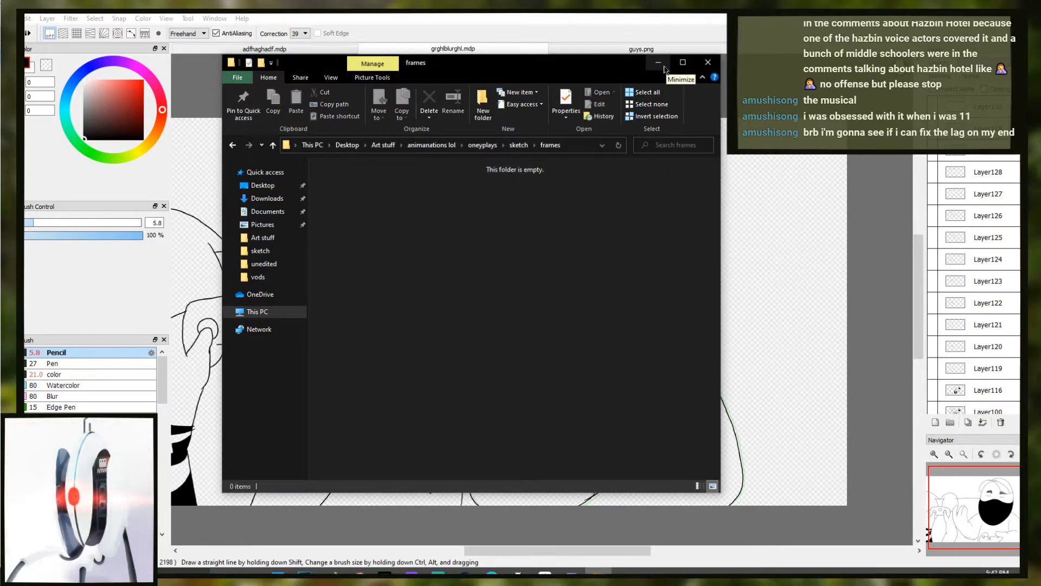
pyautogui.click(658, 63)
# Export the layers in onion skin mode to the frames folder with a transparent background, declining the AlpacaDouga GIF service
pyautogui.click(22, 18)
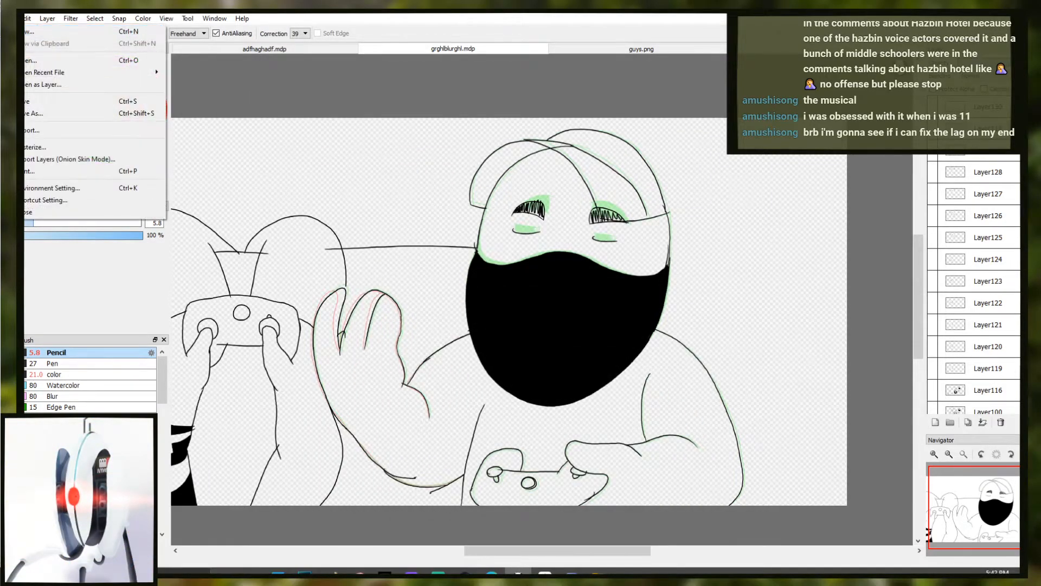
pyautogui.click(32, 160)
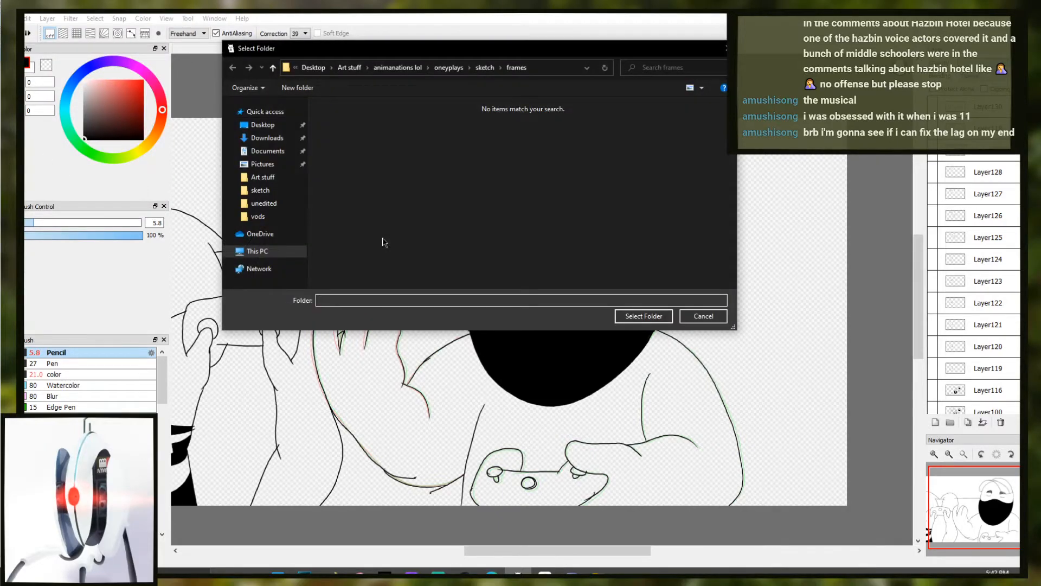
pyautogui.click(516, 67)
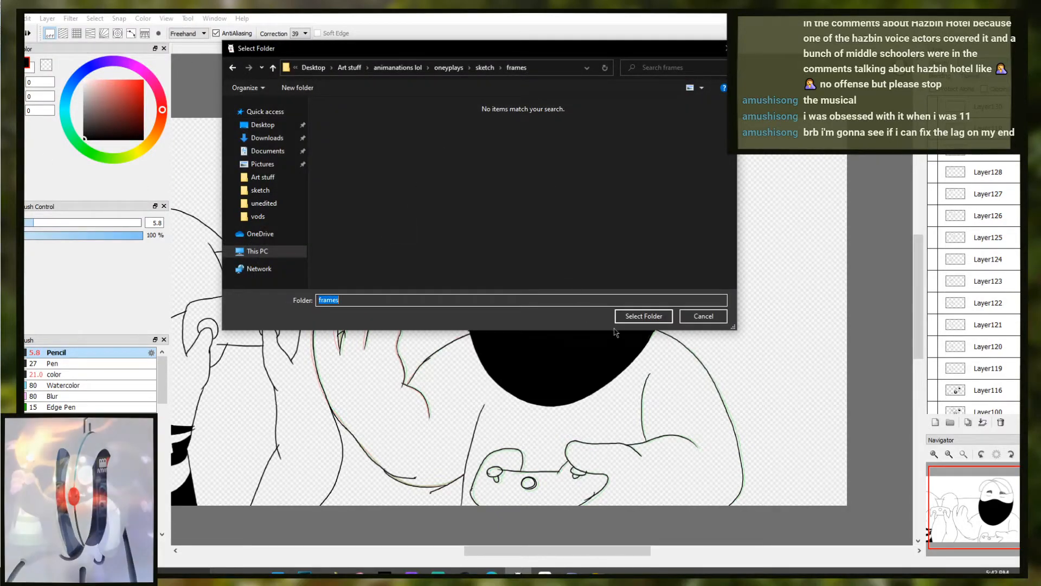
pyautogui.click(640, 317)
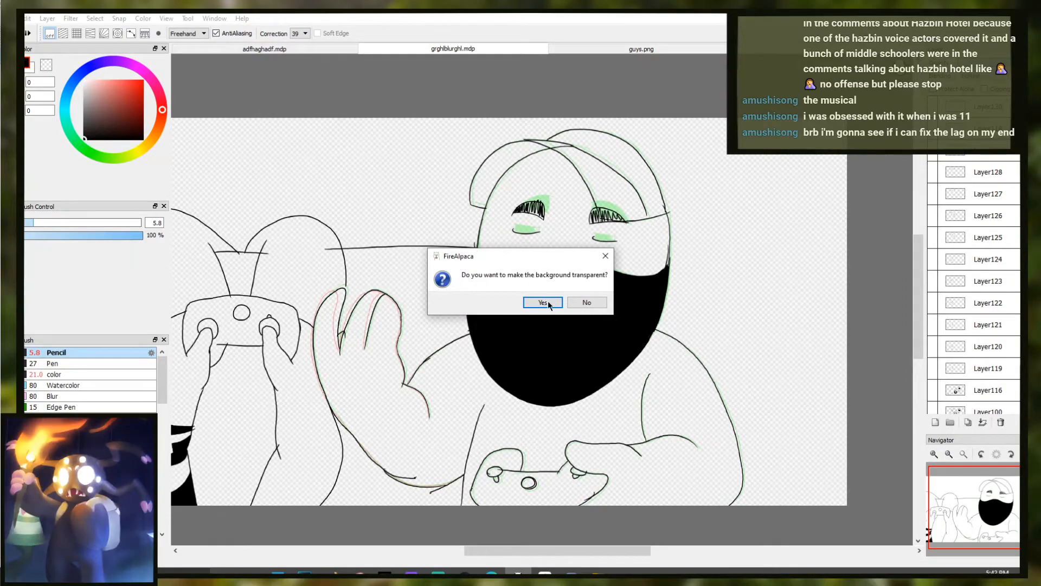
pyautogui.click(545, 302)
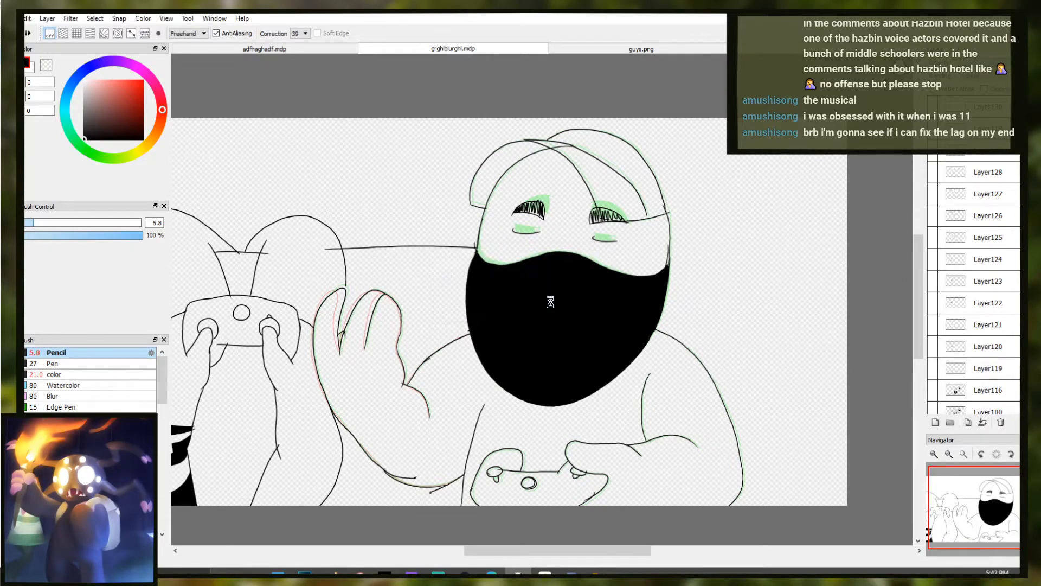
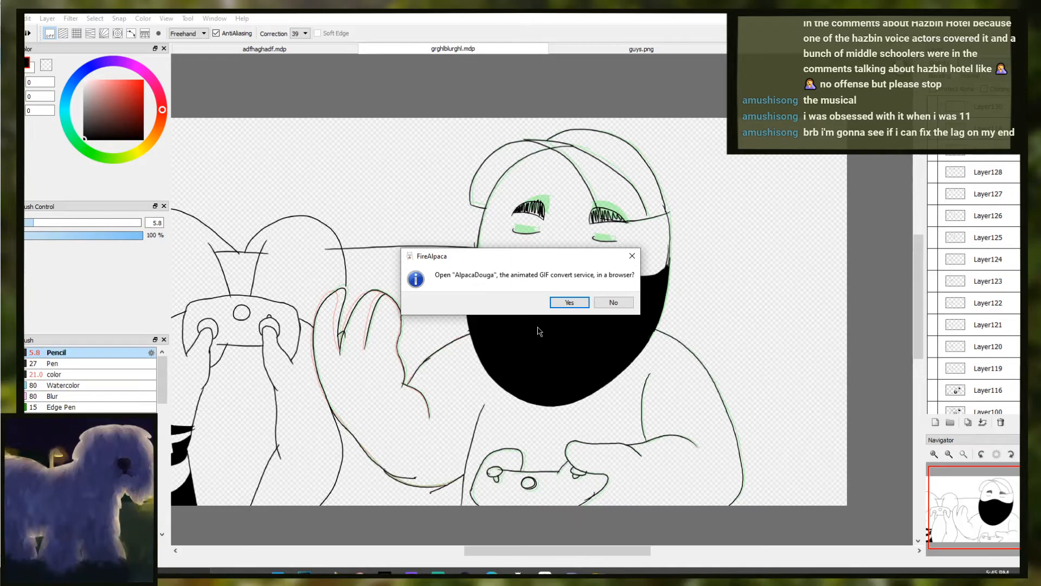
pyautogui.click(615, 302)
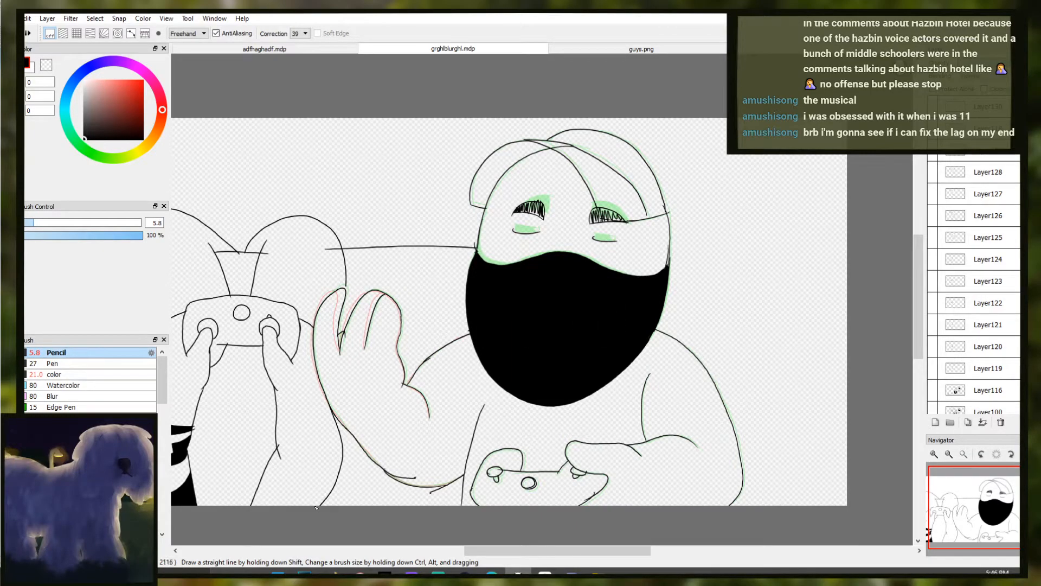
# Switch to the video editor, delete the masked-figure clip starting at 00:00:25;00 on the second video track, and return the cursor there
pyautogui.click(305, 572)
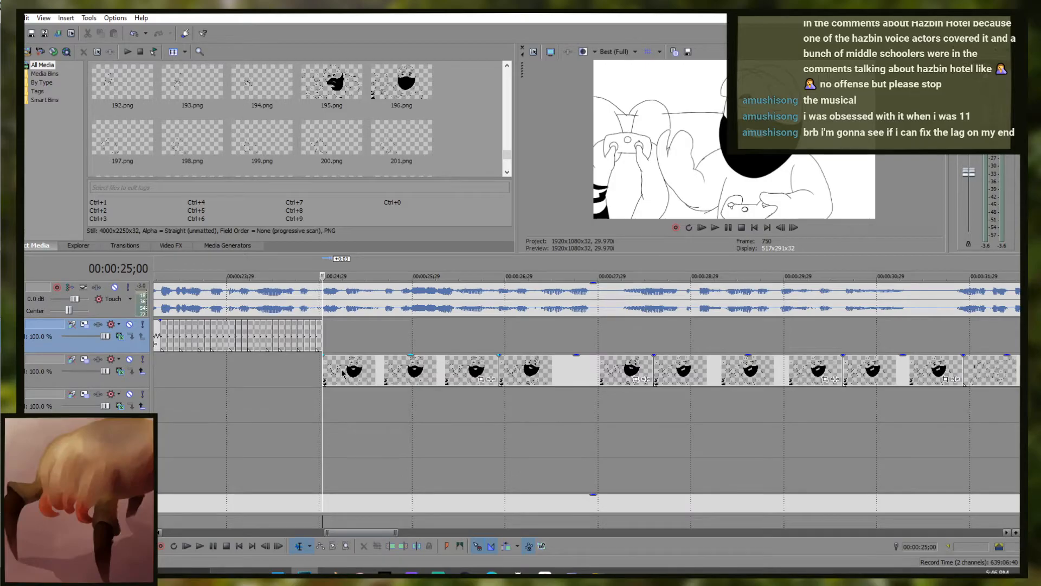
pyautogui.click(342, 372)
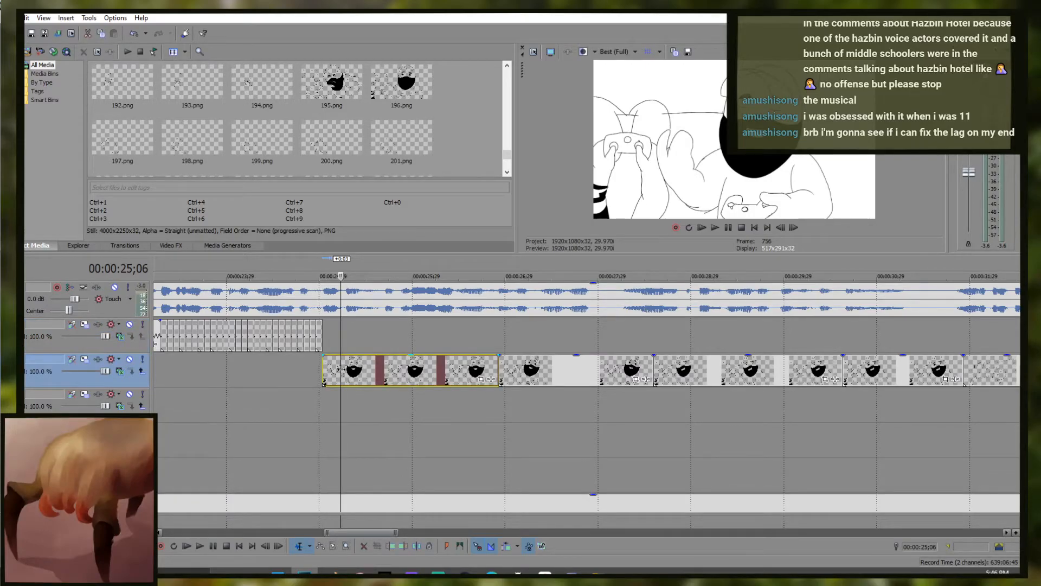
pyautogui.click(378, 373)
pyautogui.rightClick(378, 373)
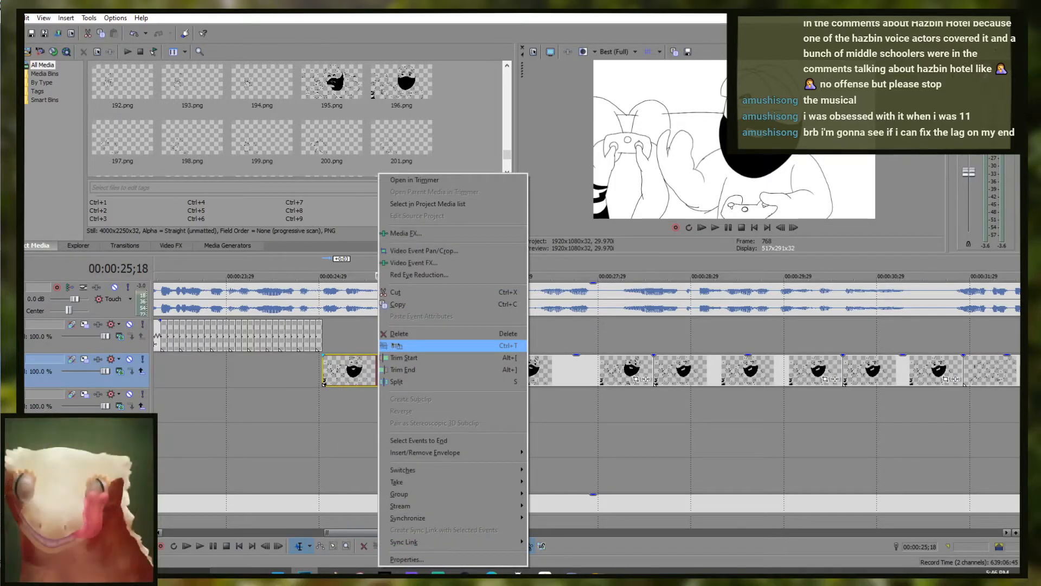
pyautogui.click(397, 345)
pyautogui.doubleClick(328, 333)
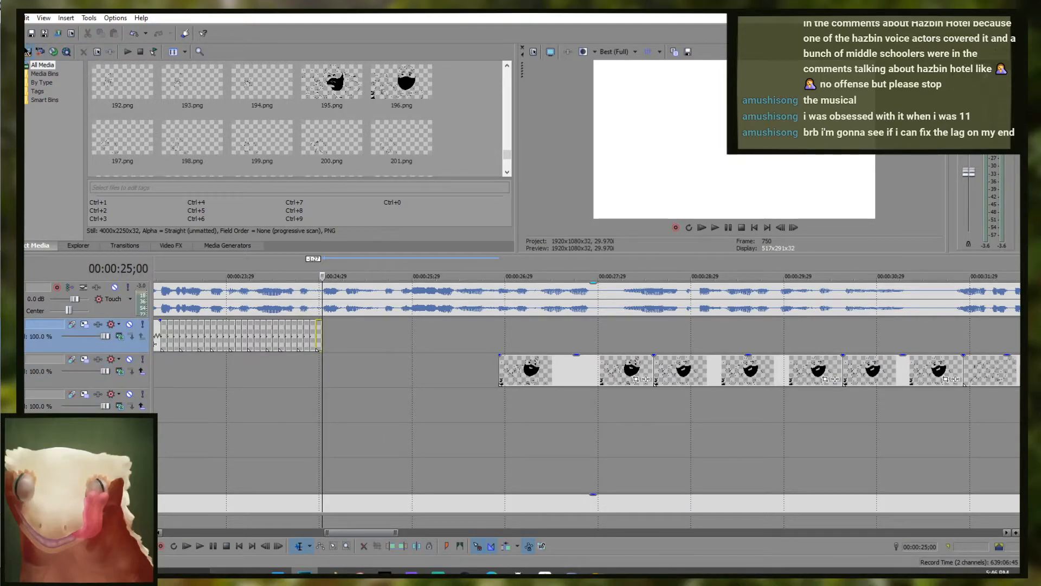
# Import the re-exported images 224 through 228 from the frames folder into the project media
pyautogui.click(27, 52)
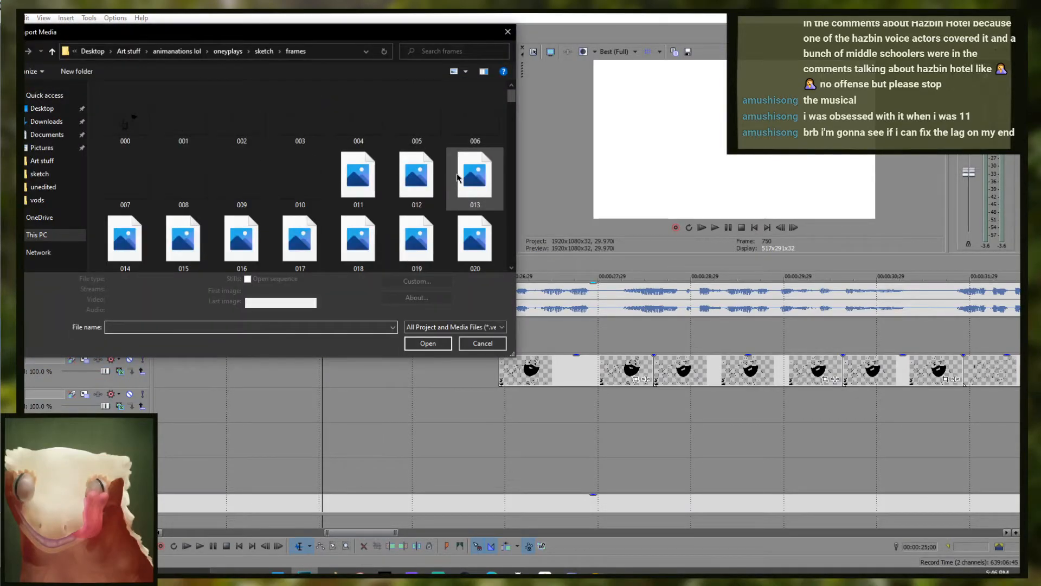
pyautogui.scroll(-5, 433, 168)
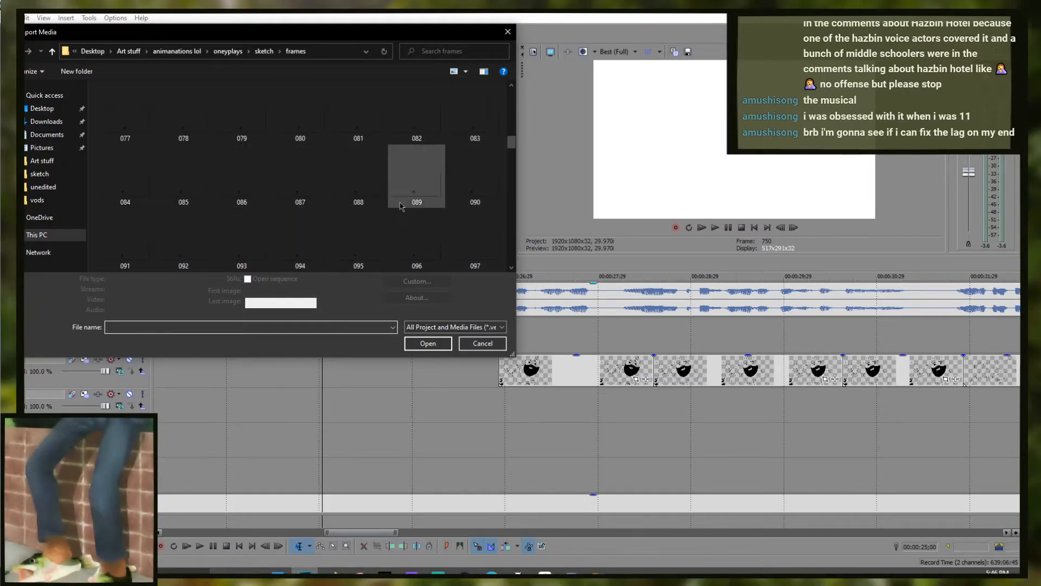
pyautogui.scroll(-4, 398, 201)
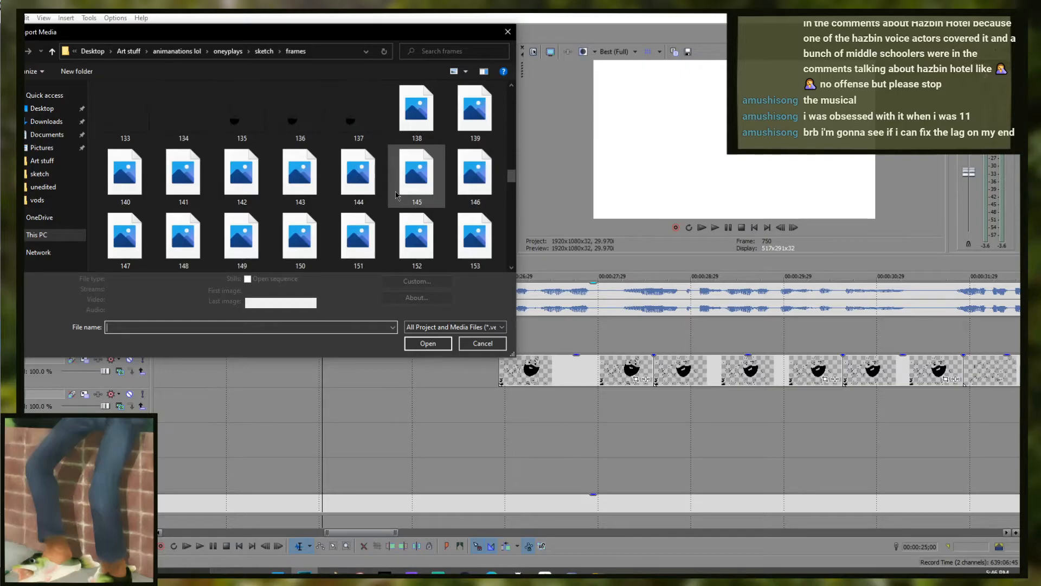
pyautogui.scroll(-1, 379, 192)
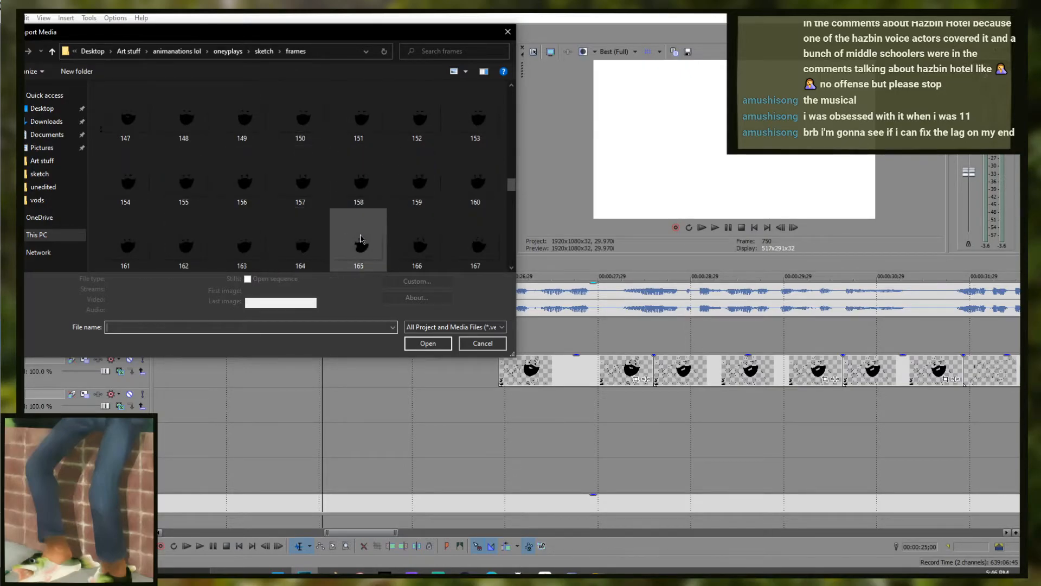
pyautogui.scroll(-2, 360, 239)
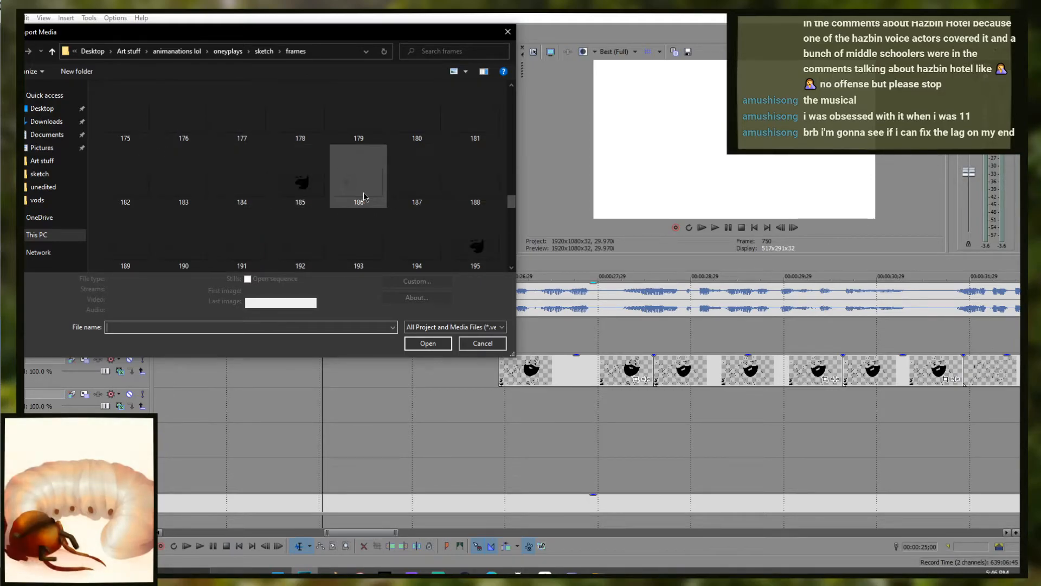
pyautogui.scroll(-2, 466, 223)
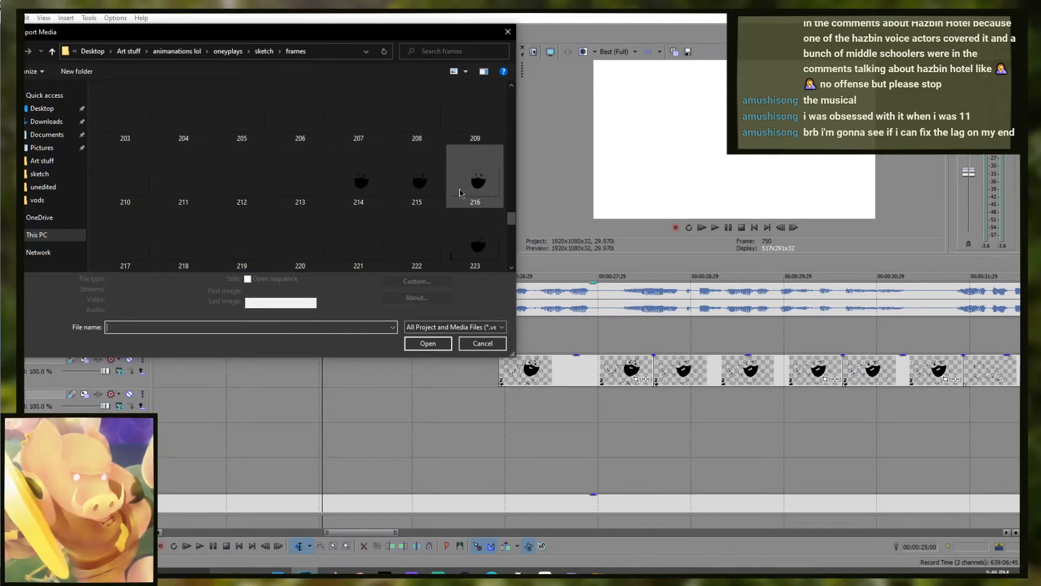
pyautogui.scroll(-1, 462, 193)
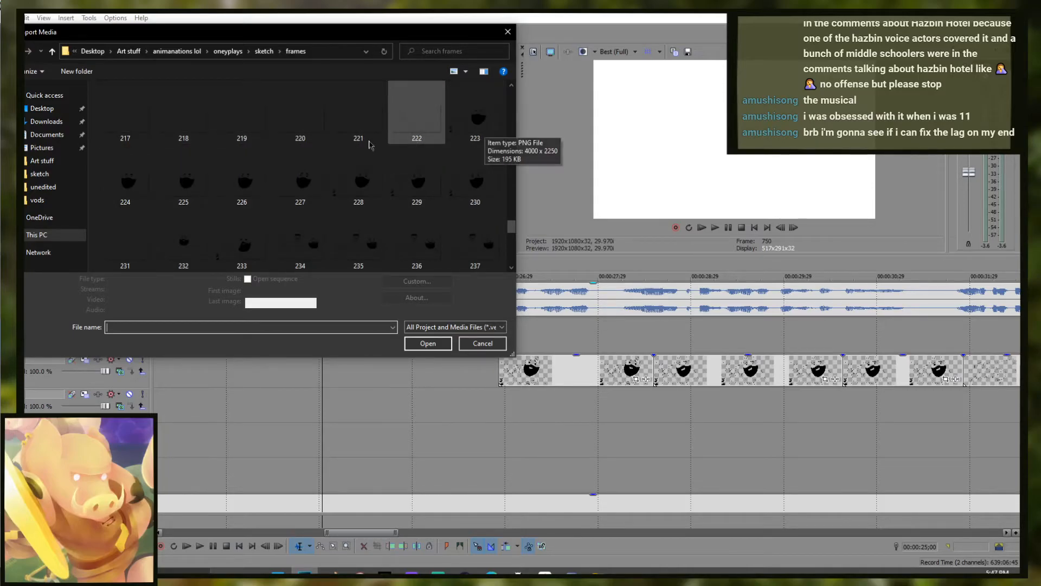
pyautogui.click(126, 181)
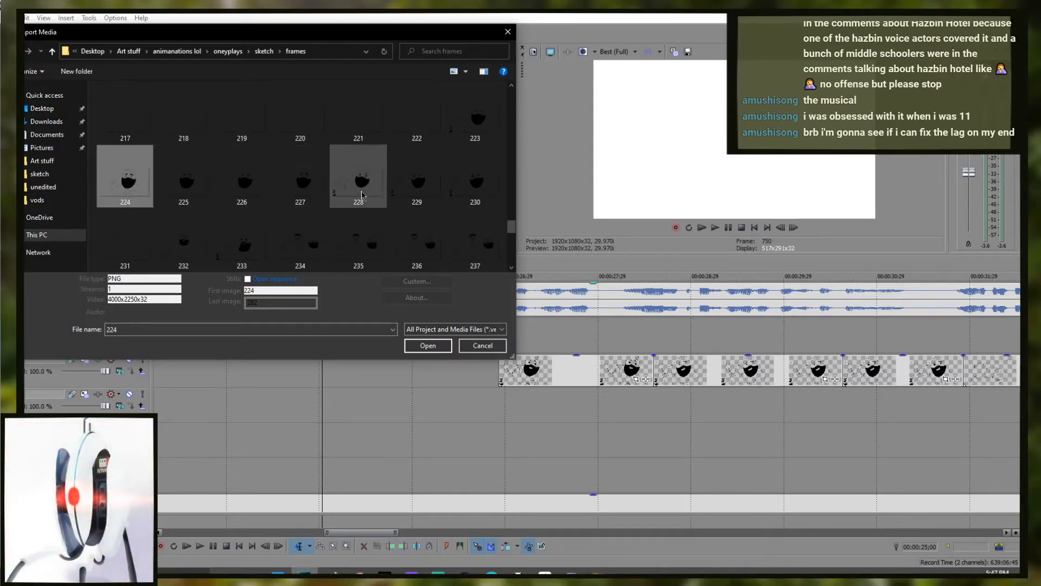
pyautogui.keyDown('shift'); pyautogui.click(361, 195); pyautogui.keyUp('shift')
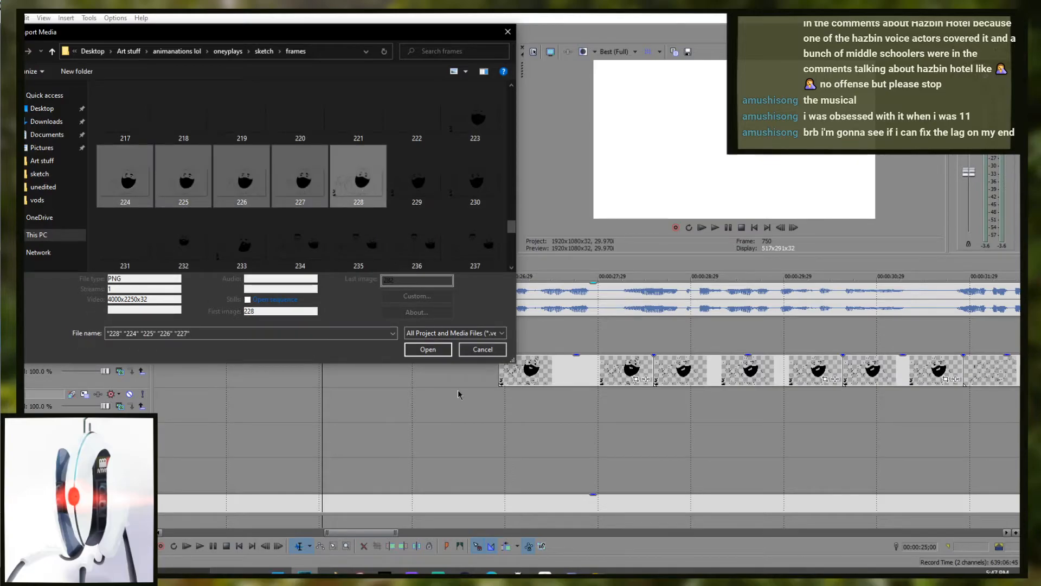
pyautogui.click(428, 350)
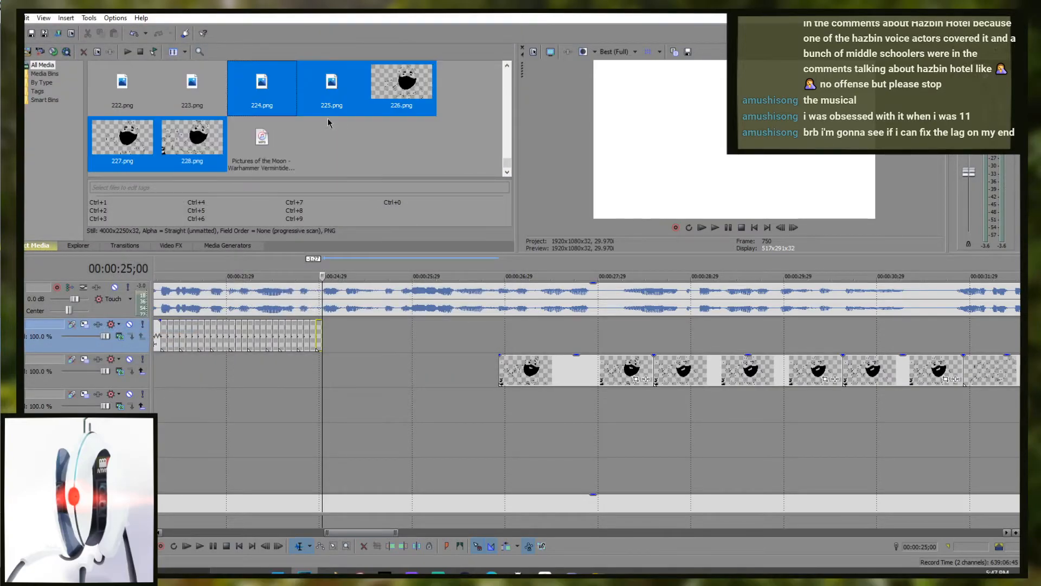
# Place the five imported images on the first video track and move them to end where the masked-figure clip below starts
pyautogui.moveTo(201, 139)
pyautogui.mouseDown()
pyautogui.moveTo(353, 355)
pyautogui.moveTo(326, 328)
pyautogui.moveTo(330, 339)
pyautogui.mouseUp()
pyautogui.moveTo(395, 532); pyautogui.dragTo(360, 528)
pyautogui.click(542, 329)
pyautogui.keyDown('shift'); pyautogui.click(618, 329); pyautogui.keyUp('shift')
pyautogui.moveTo(618, 329); pyautogui.dragTo(904, 334)
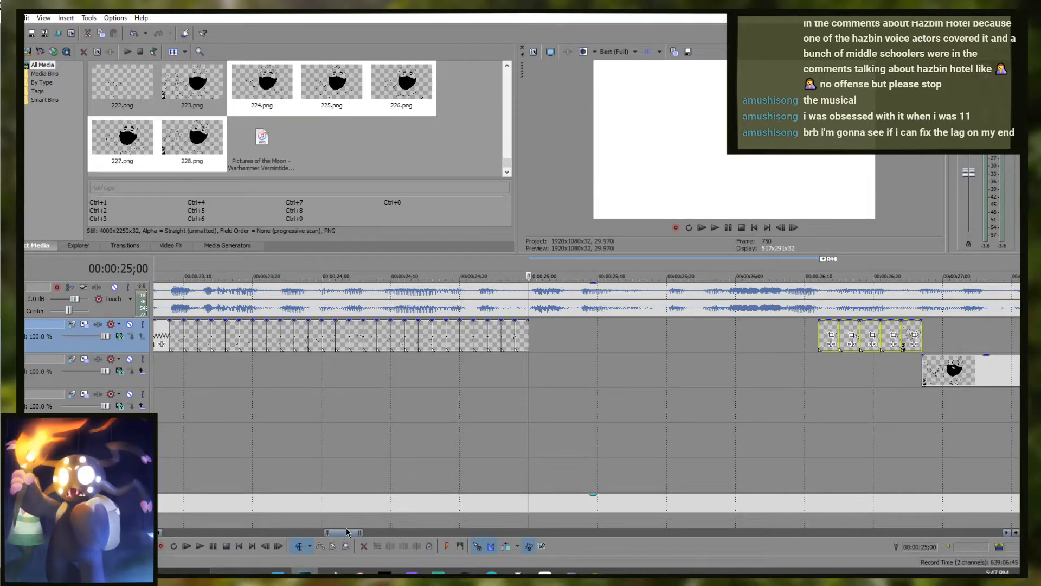
# Try extending the first of the five new clips back to 00:00:25;00, play it back, and undo the extension
pyautogui.moveTo(347, 532); pyautogui.dragTo(357, 533)
pyautogui.click(260, 343)
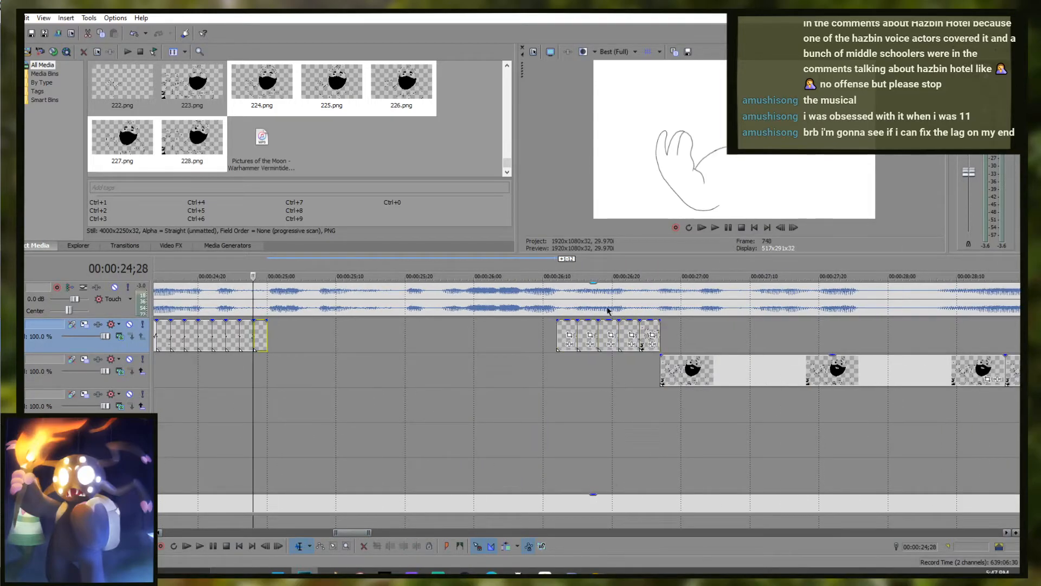
pyautogui.click(560, 330)
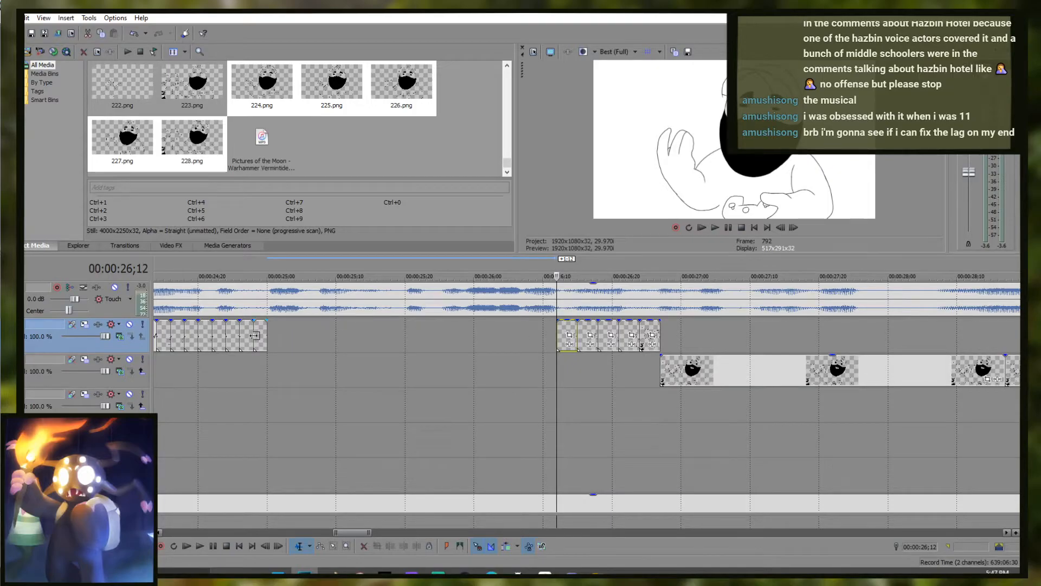
pyautogui.moveTo(558, 334); pyautogui.dragTo(267, 345)
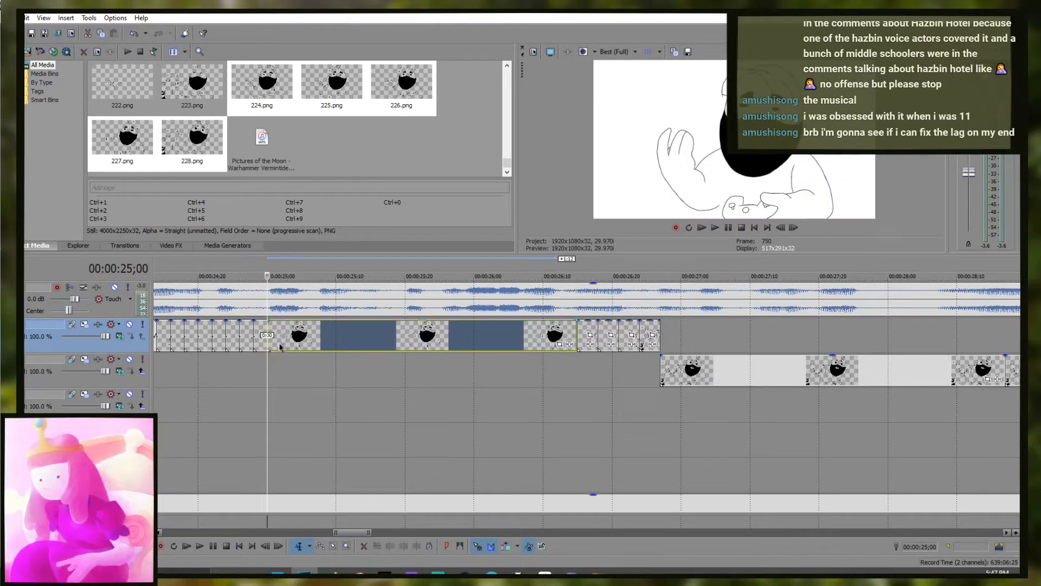
pyautogui.click(715, 227)
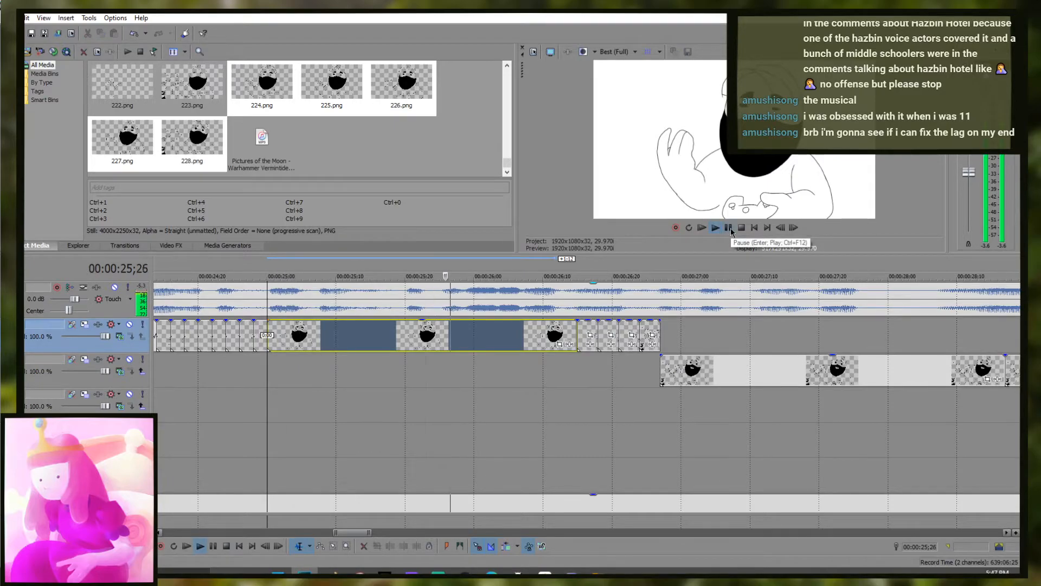
pyautogui.hotkey('ctrl', 'z')
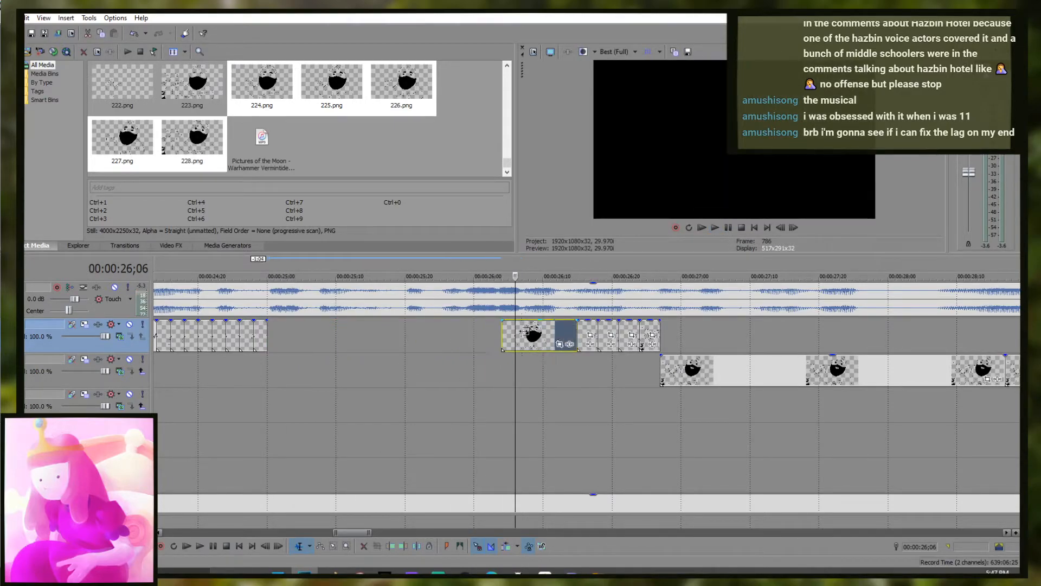
pyautogui.hotkey('ctrl', 'shift', 'z')
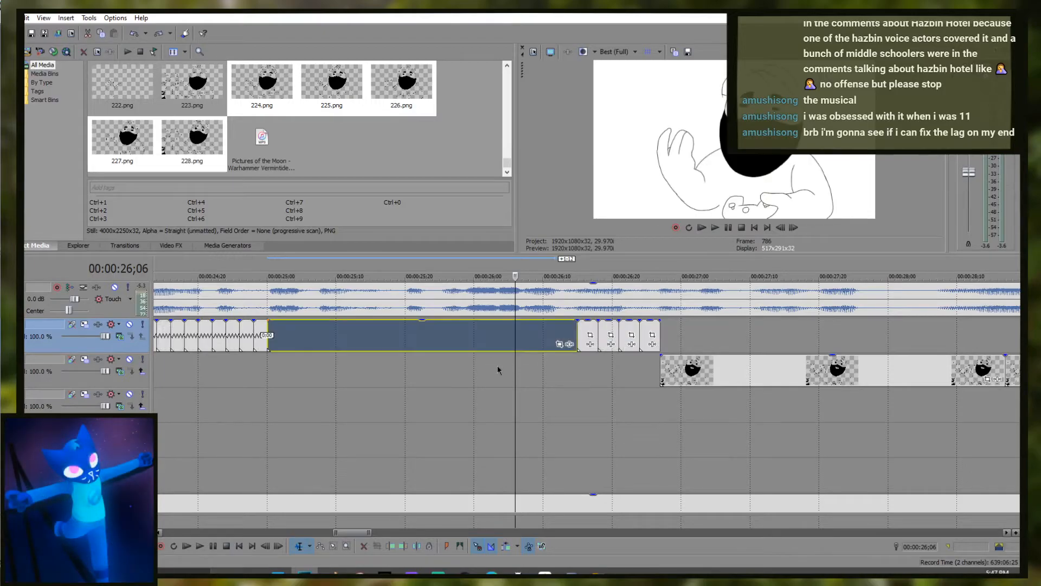
pyautogui.hotkey('ctrl', 'z')
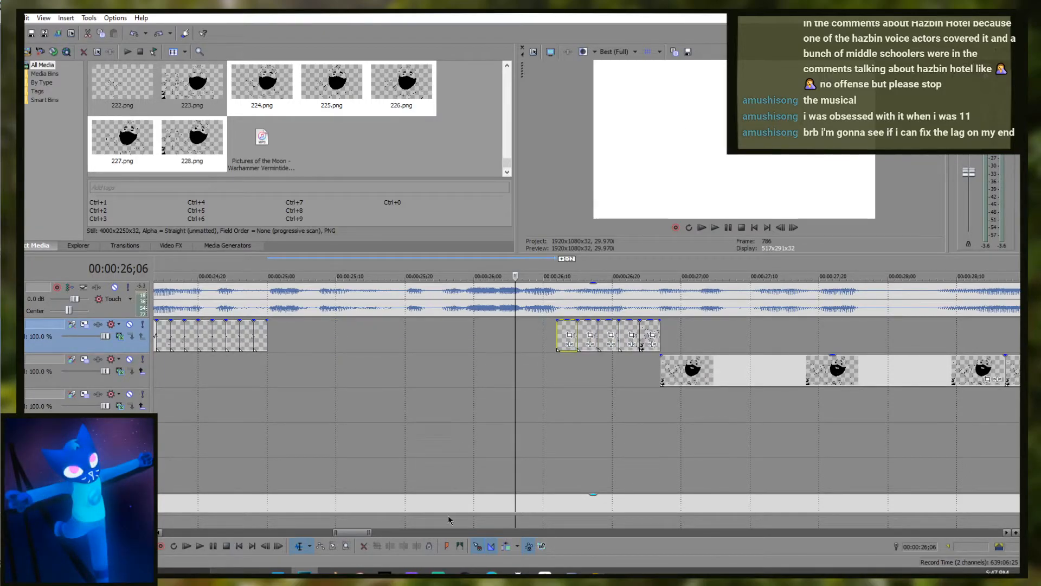
# Select all five new image clips on the first video track and group them
pyautogui.click(334, 546)
pyautogui.click(621, 337)
pyautogui.rightClick(562, 342)
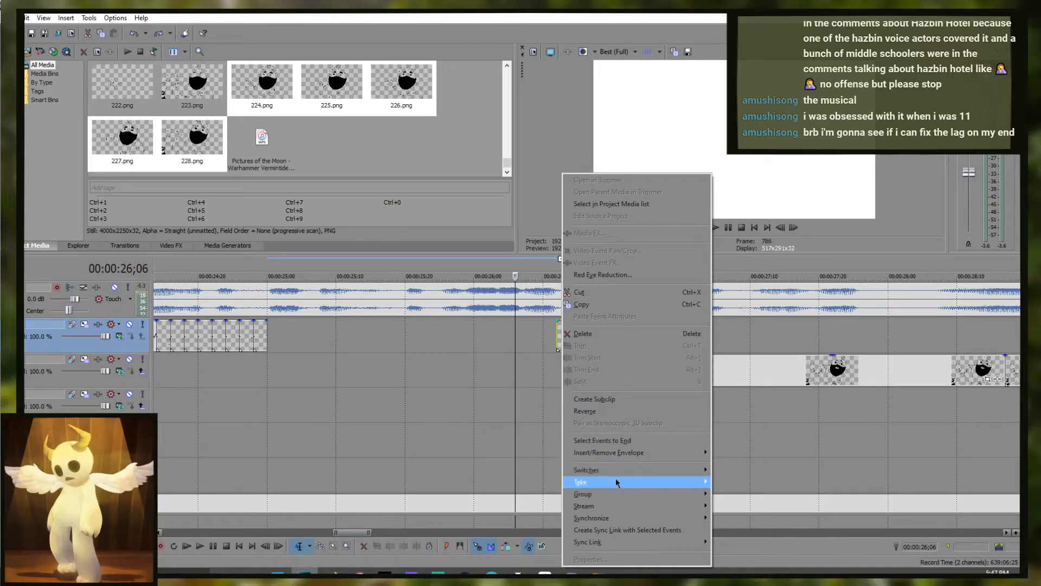
pyautogui.moveTo(610, 499)
pyautogui.click(747, 493)
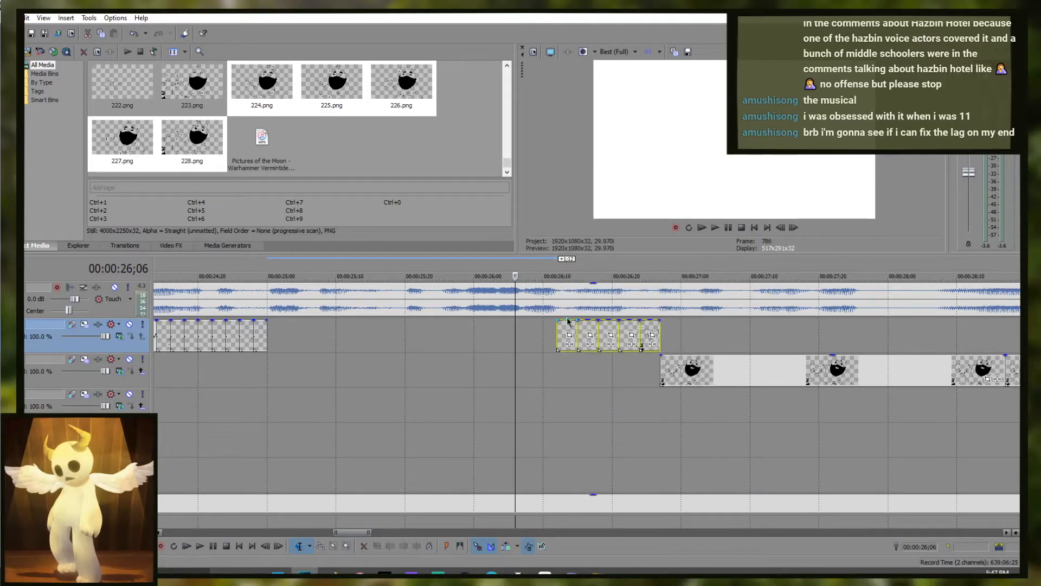
# Move the grouped clips to 00:00:25;00 and shorten each to two frames, with the first ending at 00:00:25;02
pyautogui.click(572, 328)
pyautogui.moveTo(575, 333); pyautogui.dragTo(285, 333)
pyautogui.moveTo(369, 533); pyautogui.dragTo(347, 533)
pyautogui.click(666, 332)
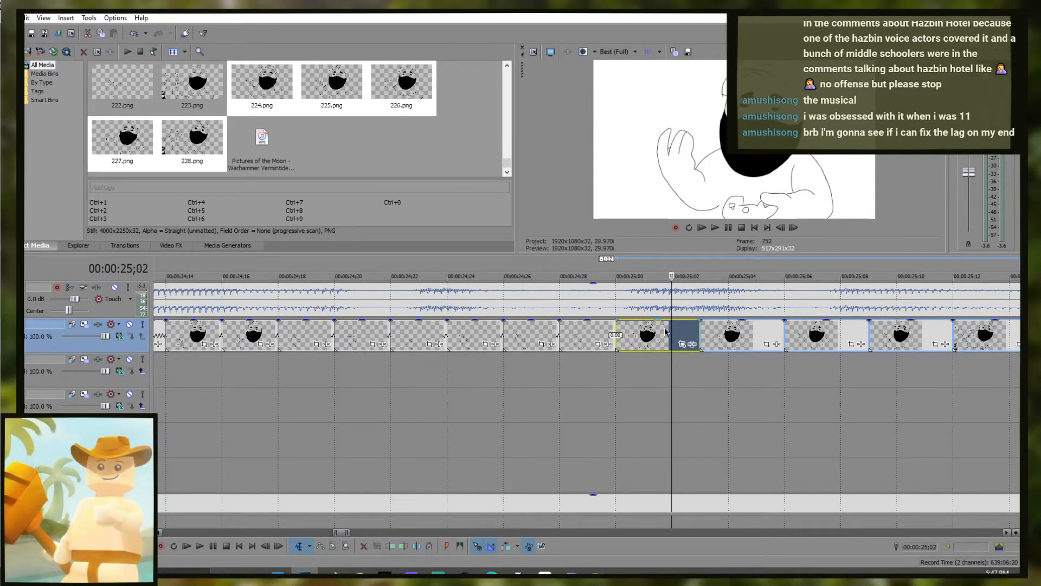
pyautogui.moveTo(699, 332); pyautogui.dragTo(678, 329)
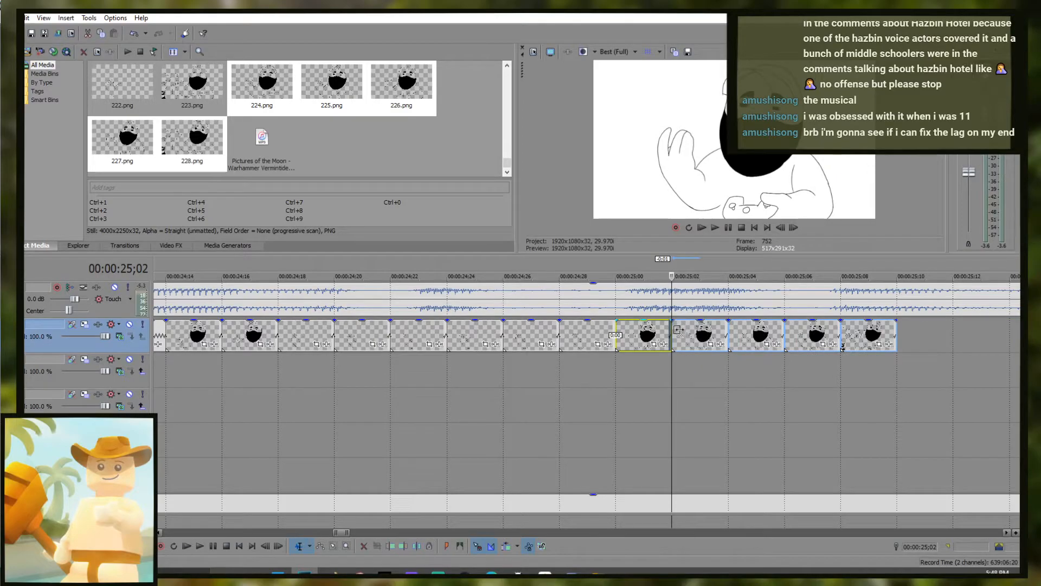
# Move the shortened clips back against the start of the masked-figure clip below and fill the gap from 00:00:25;00 with 223.png
pyautogui.moveTo(347, 533)
pyautogui.mouseDown()
pyautogui.moveTo(380, 534)
pyautogui.moveTo(362, 534)
pyautogui.mouseUp()
pyautogui.moveTo(387, 327); pyautogui.dragTo(804, 347)
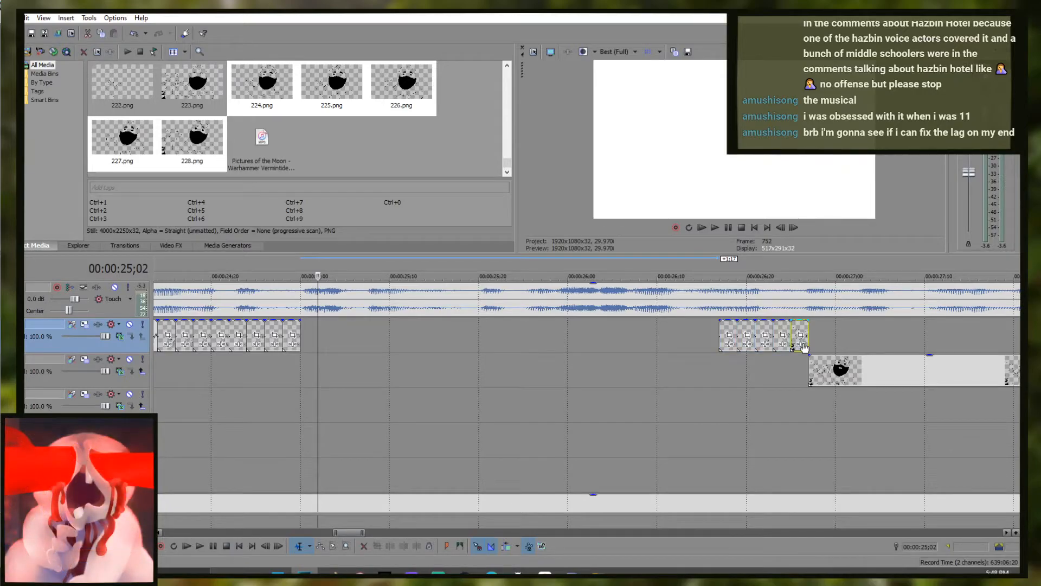
pyautogui.moveTo(200, 108); pyautogui.dragTo(719, 332)
# Step through the frames around 00:00:25;00 to examine how the waving-hand drawings lead into the 223.png clip
pyautogui.press('Left')
pyautogui.press('Left')
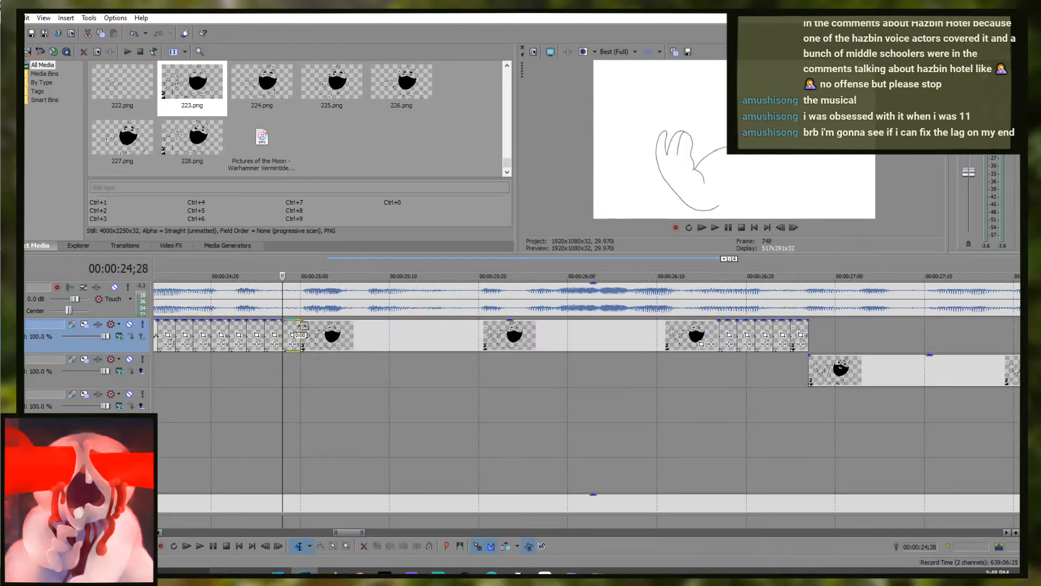
pyautogui.click(311, 330)
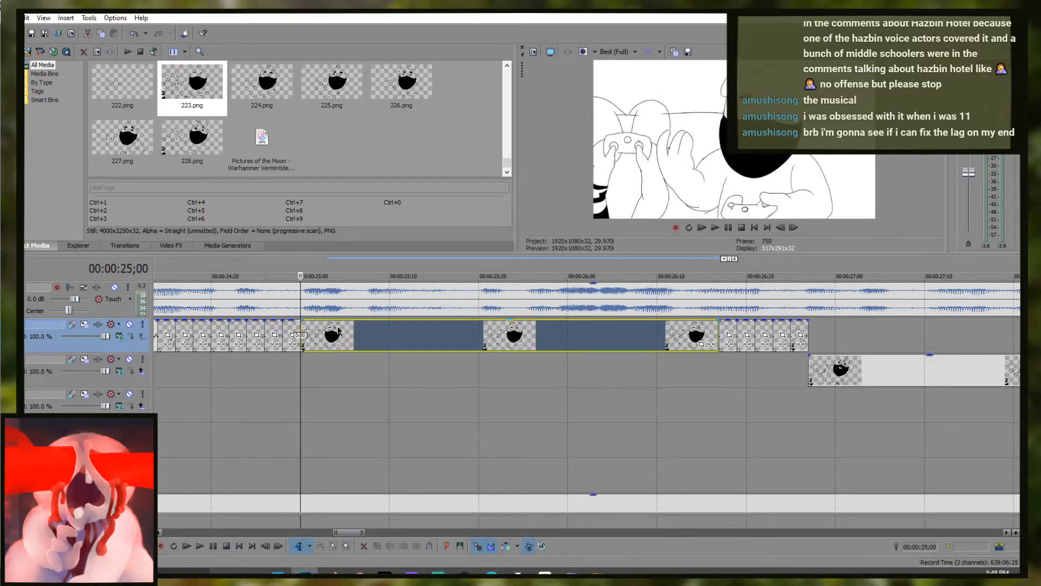
pyautogui.click(283, 326)
pyautogui.press('Left')
pyautogui.press('Left')
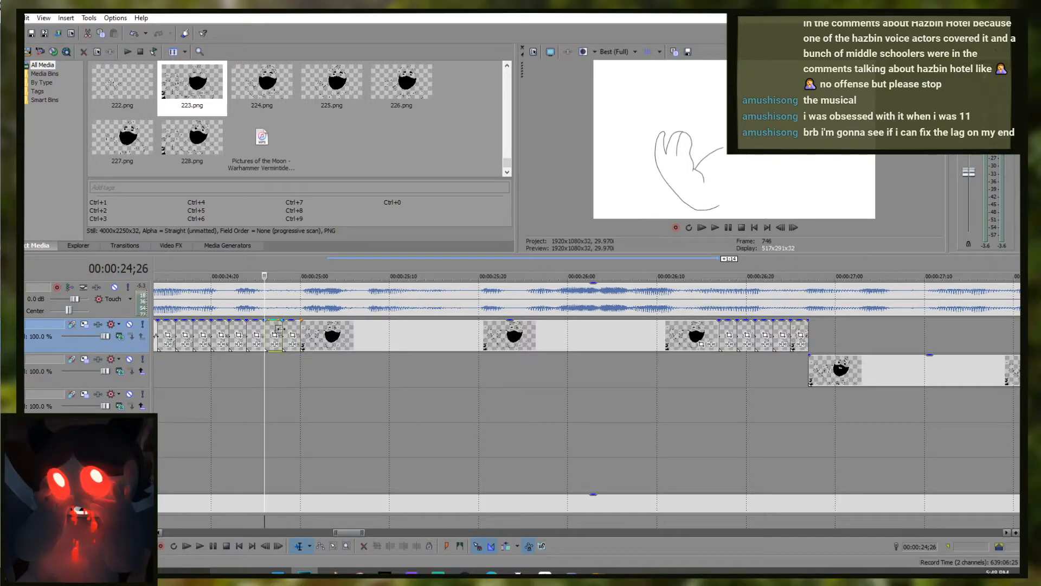
pyautogui.press('Left')
pyautogui.press('Left')
pyautogui.press('Right')
pyautogui.press('Right')
pyautogui.press('Right')
pyautogui.press('Right')
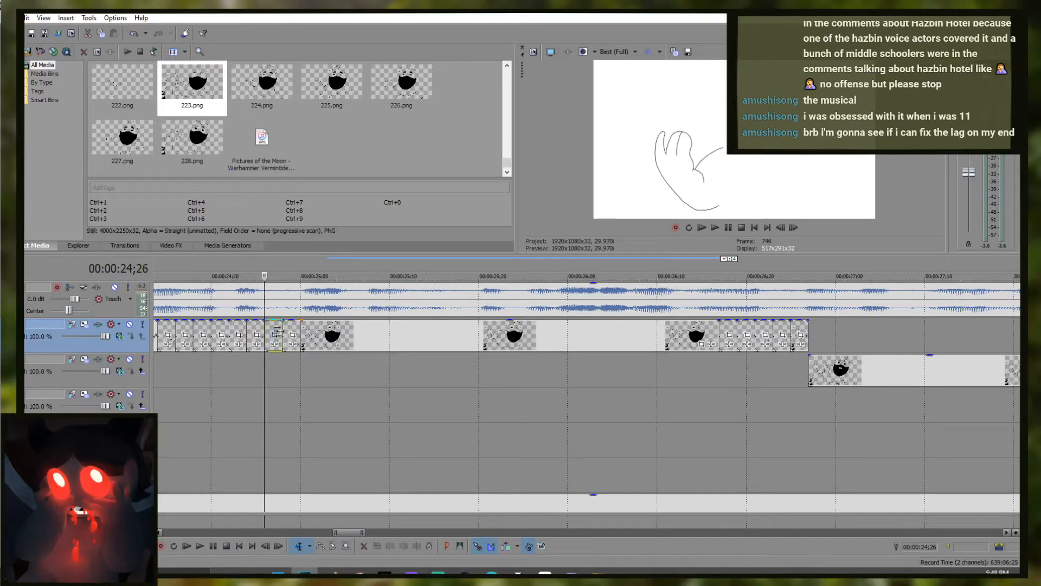
pyautogui.press('Left')
pyautogui.press('Left')
# Switch to the drawing program and show the hand drawings on Layer359 and Layer357
pyautogui.click(518, 573)
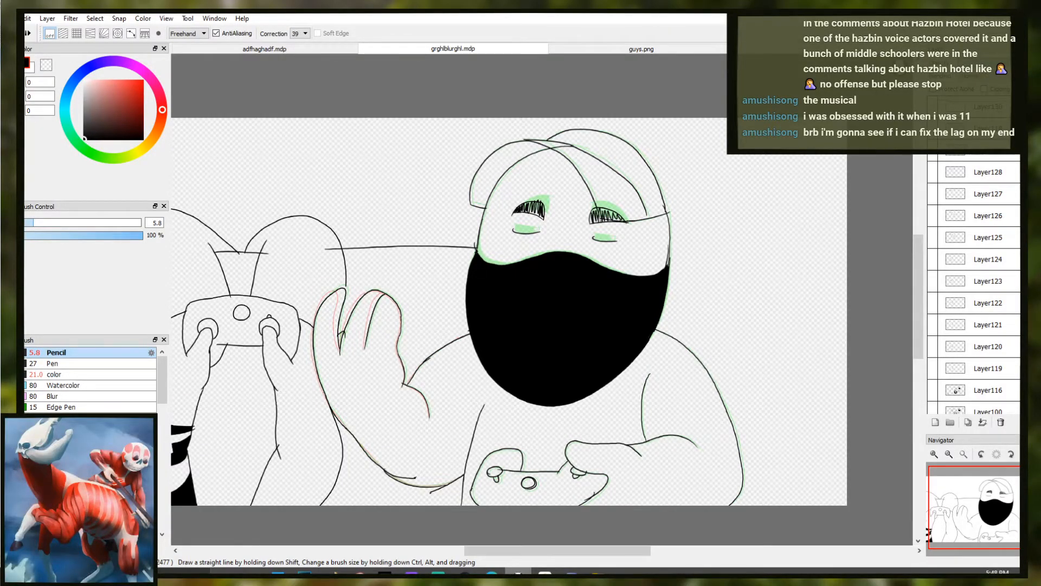
pyautogui.press('Down')
pyautogui.press('Down')
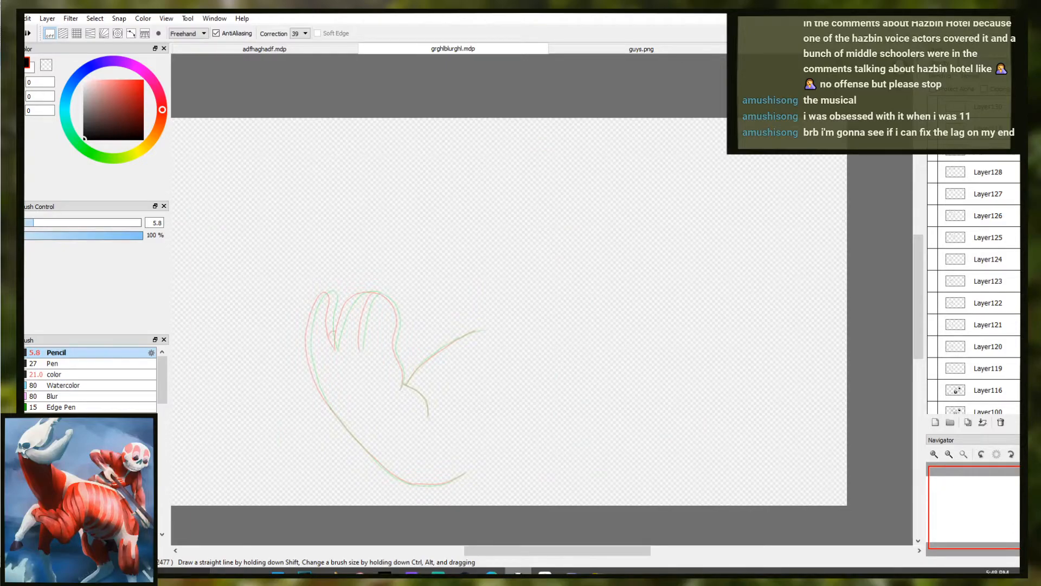
pyautogui.scroll(-10, 1003, 355)
pyautogui.scroll(-10, 1004, 347)
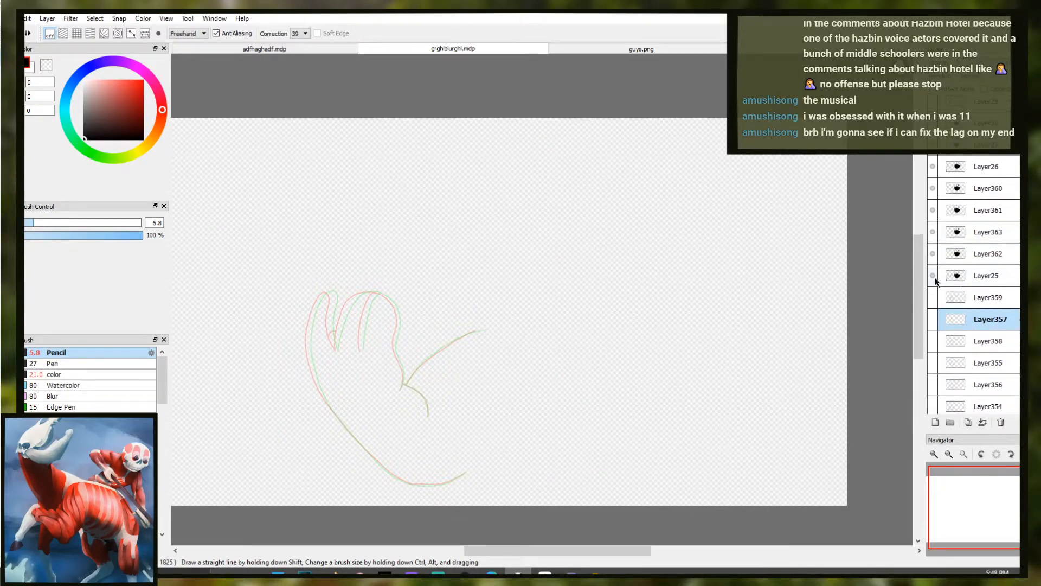
pyautogui.moveTo(932, 298); pyautogui.dragTo(933, 319)
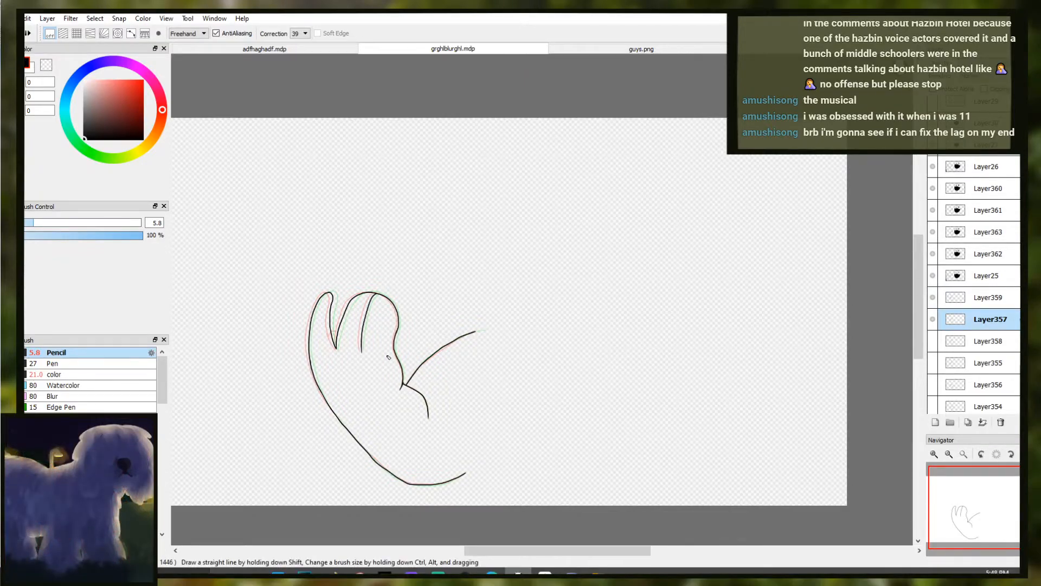
# Draw the missing short curve between the outermost finger and its neighbour on Layer359, and hide Layer359 and Layer357
pyautogui.scroll(4, 301, 412)
pyautogui.moveTo(262, 355)
pyautogui.mouseDown()
pyautogui.moveTo(340, 306)
pyautogui.moveTo(363, 306)
pyautogui.mouseUp()
pyautogui.hotkey('ctrl', 'z')
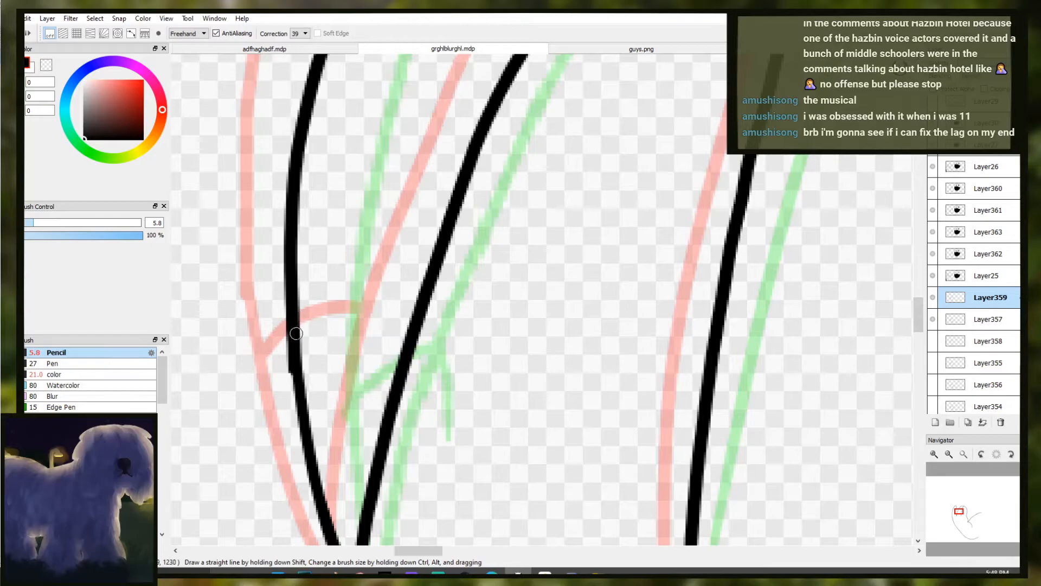
pyautogui.moveTo(298, 366)
pyautogui.mouseDown()
pyautogui.moveTo(411, 325)
pyautogui.moveTo(368, 326)
pyautogui.moveTo(304, 382)
pyautogui.mouseUp()
pyautogui.hotkey('ctrl', 'z')
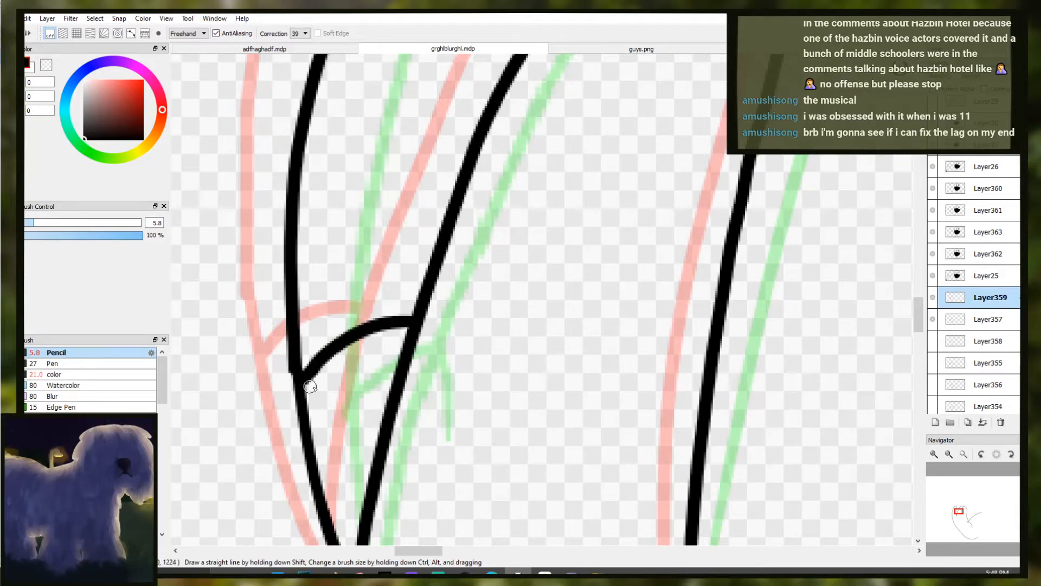
pyautogui.hotkey('ctrl', '0')
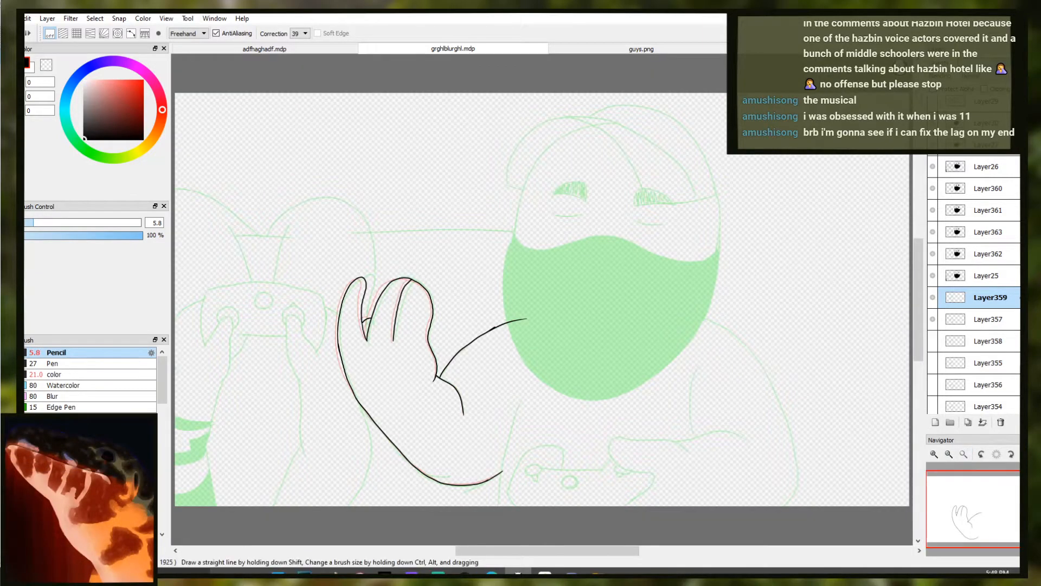
pyautogui.moveTo(934, 319); pyautogui.dragTo(936, 307)
pyautogui.click(1011, 293)
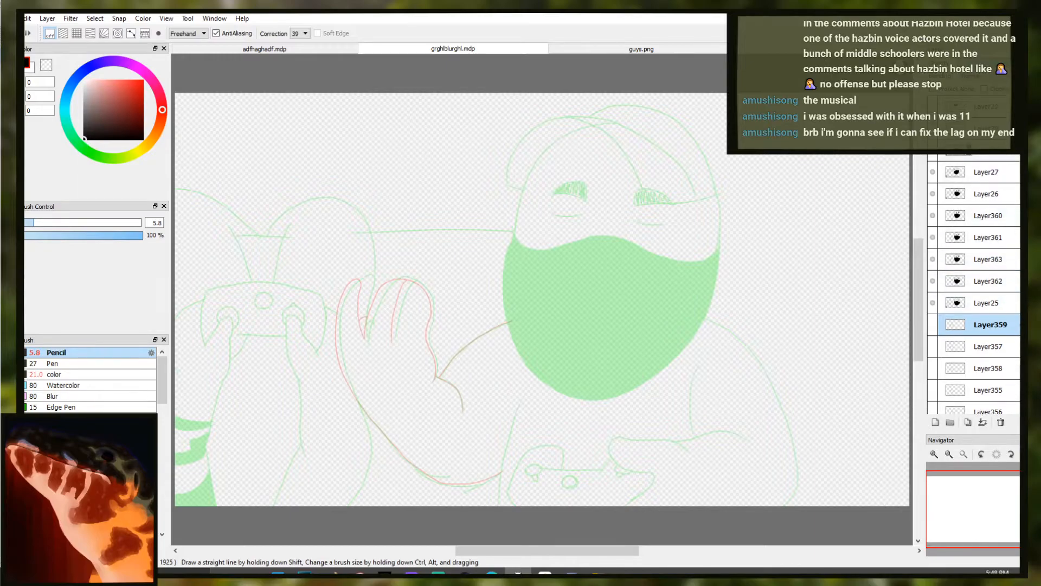
# Switch to the video editor and play the 223.png clip and the frames following it into the masked-figure clip below
pyautogui.click(304, 572)
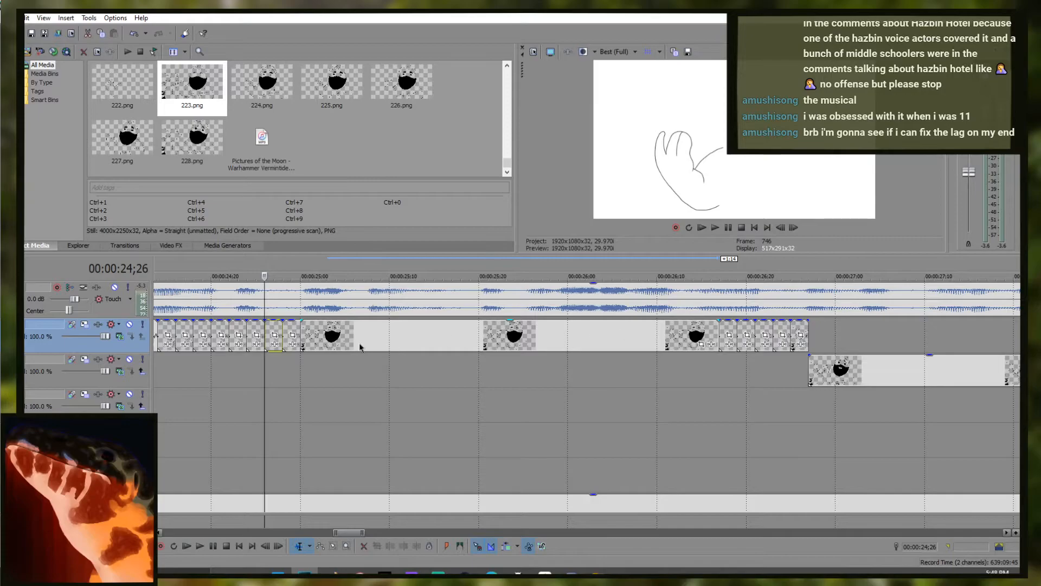
pyautogui.click(301, 337)
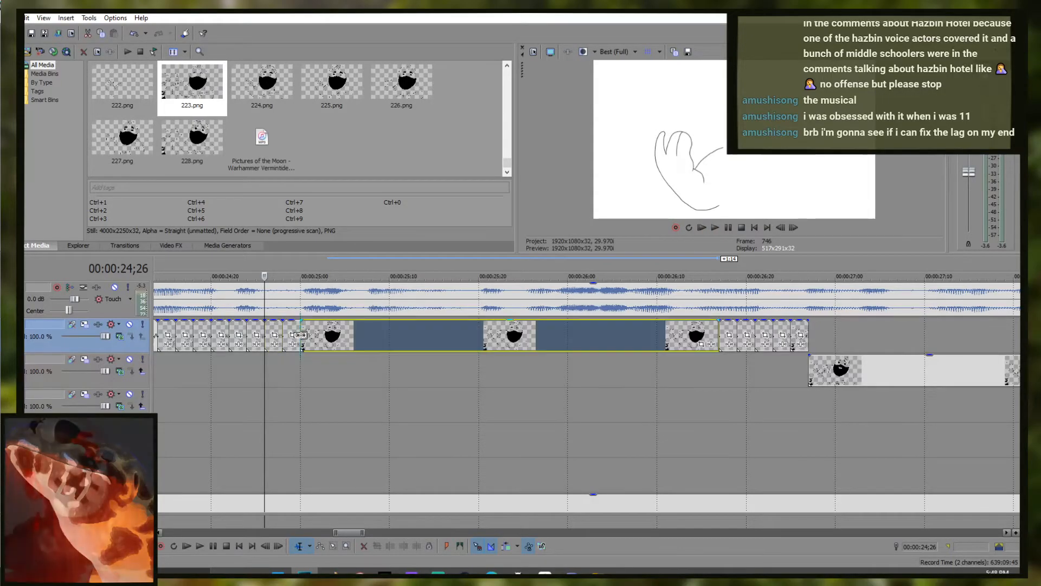
pyautogui.click(729, 228)
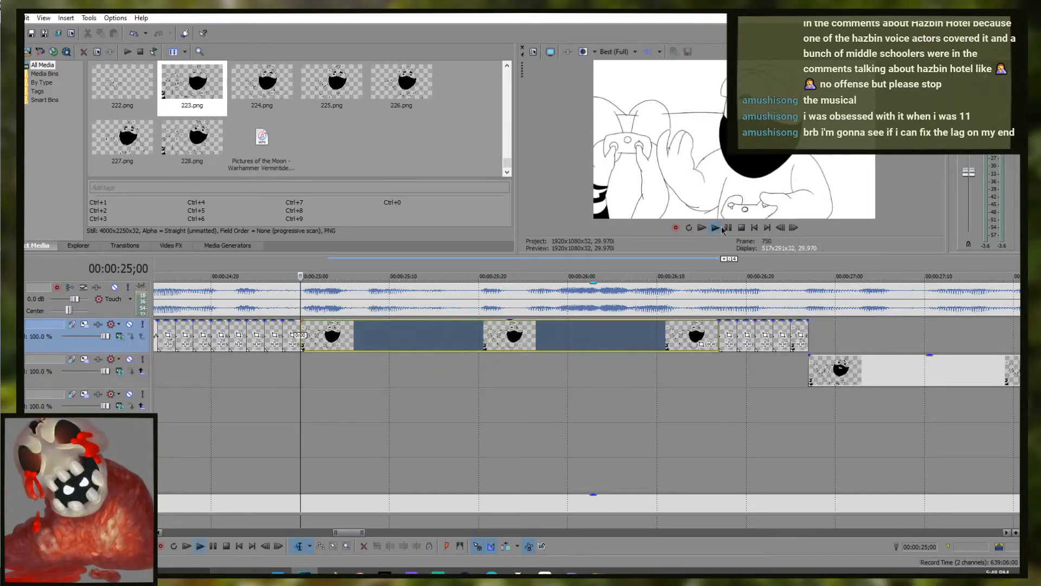
pyautogui.click(729, 229)
pyautogui.click(723, 326)
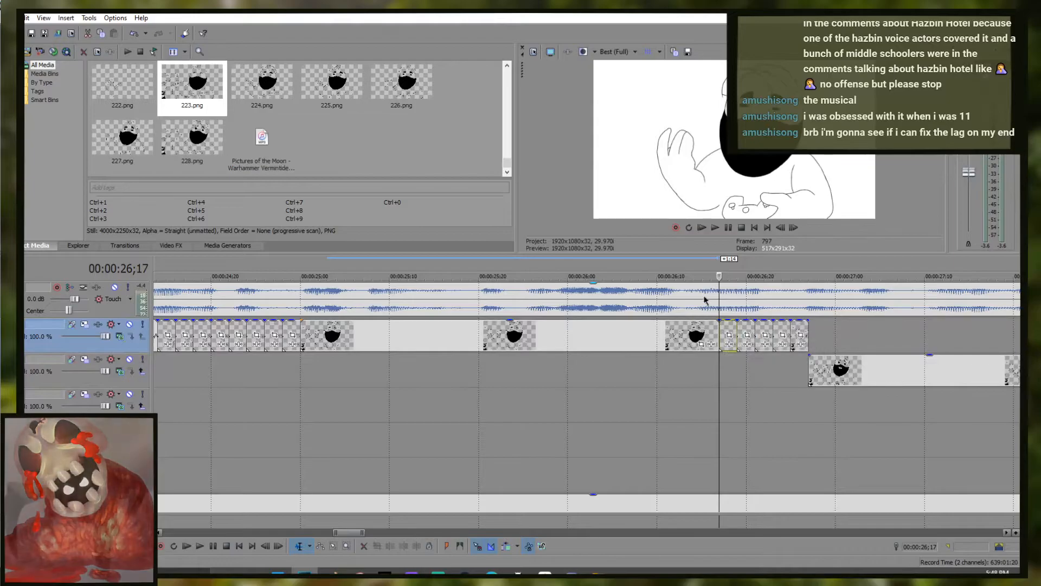
pyautogui.press('space')
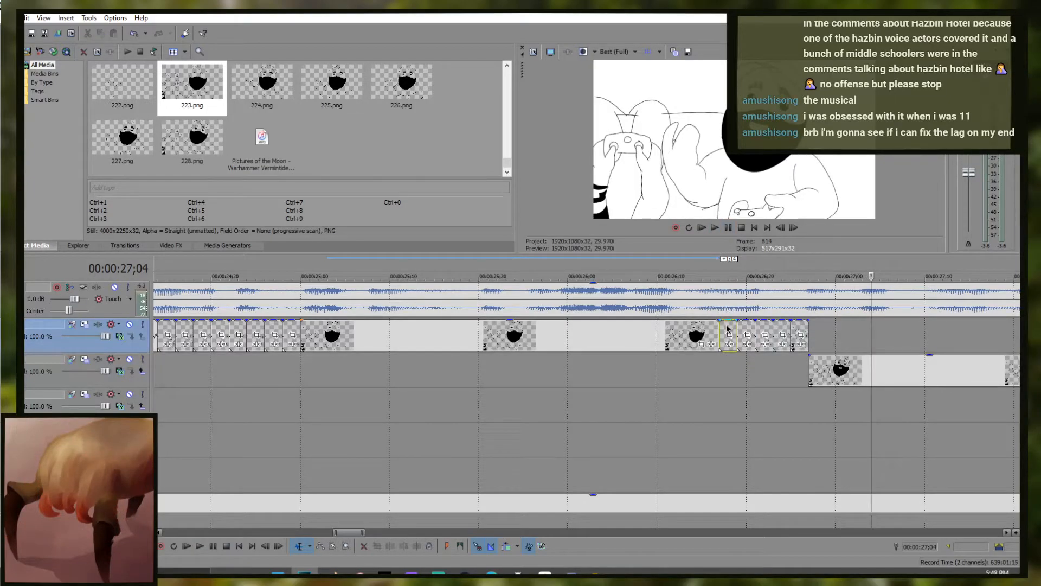
pyautogui.press('space')
# Examine the join at 00:00:26;27 between the last waving frame and the masked-figure clip on the track below
pyautogui.click(809, 367)
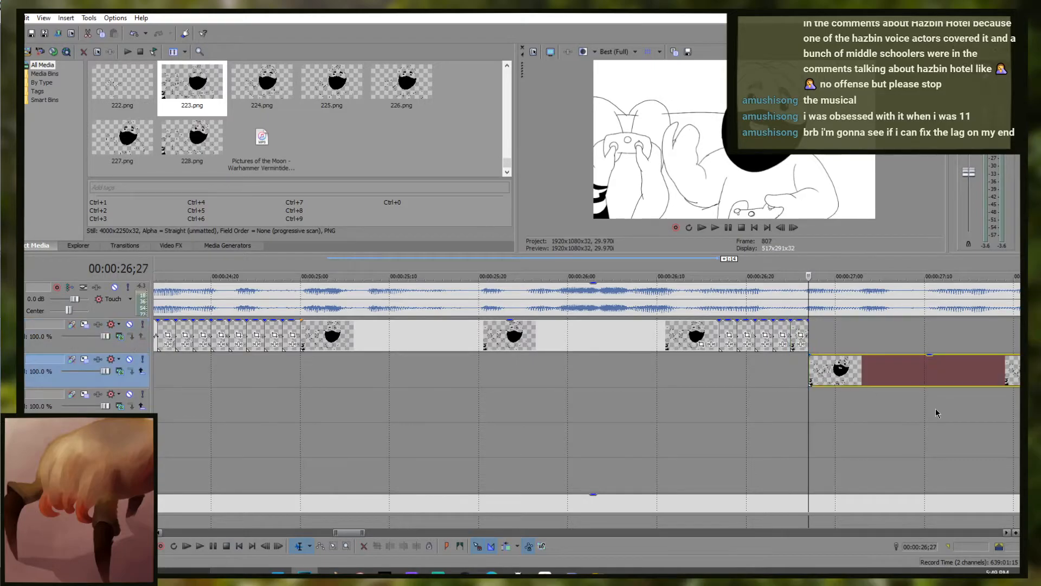
pyautogui.click(793, 328)
pyautogui.click(824, 367)
pyautogui.click(817, 366)
pyautogui.click(811, 362)
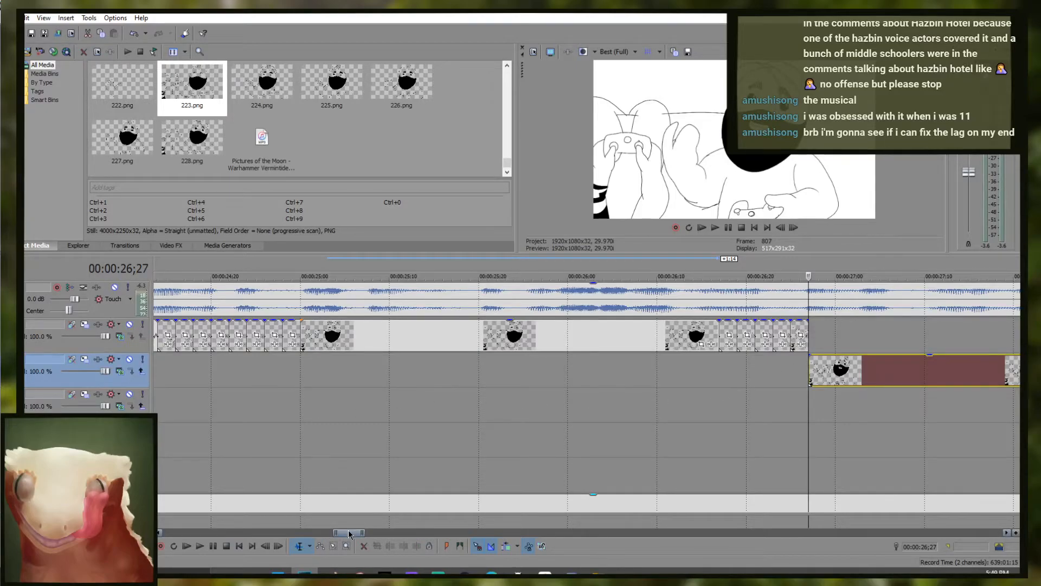
pyautogui.moveTo(350, 533); pyautogui.dragTo(359, 533)
pyautogui.moveTo(428, 332)
pyautogui.mouseDown()
pyautogui.moveTo(872, 343)
pyautogui.moveTo(428, 347)
pyautogui.mouseUp()
pyautogui.click(716, 368)
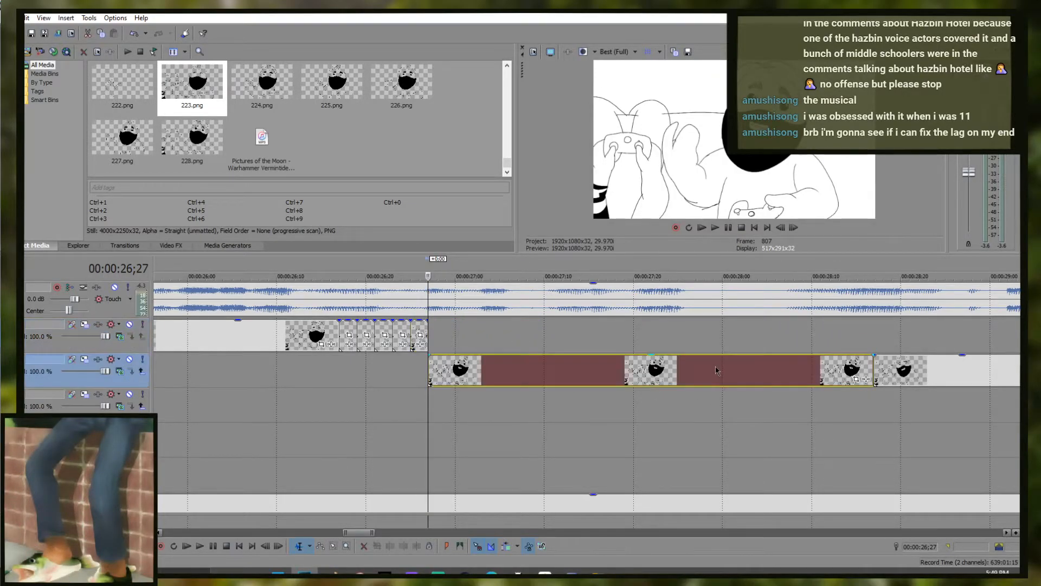
pyautogui.click(429, 374)
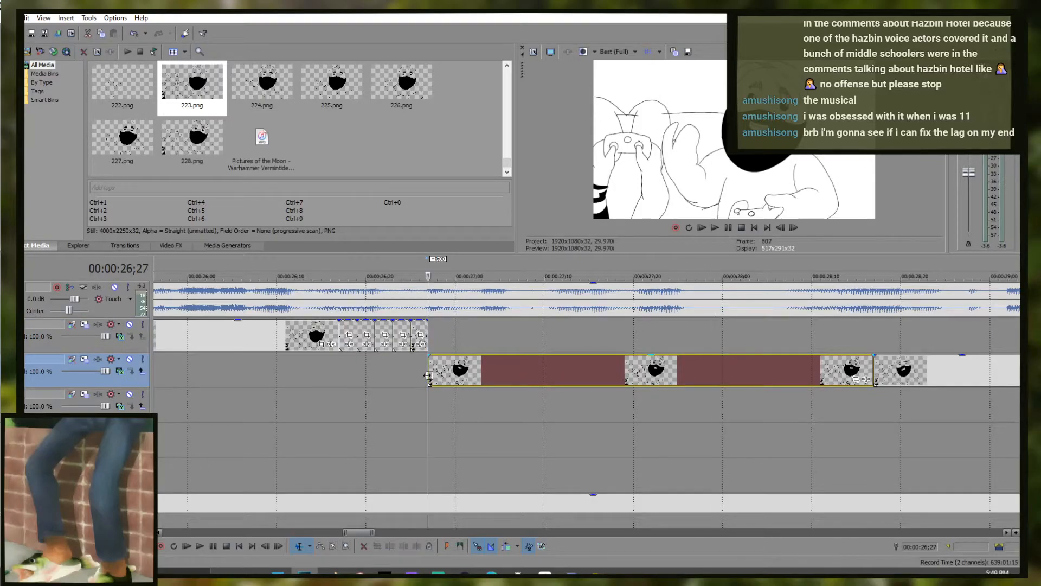
pyautogui.click(421, 328)
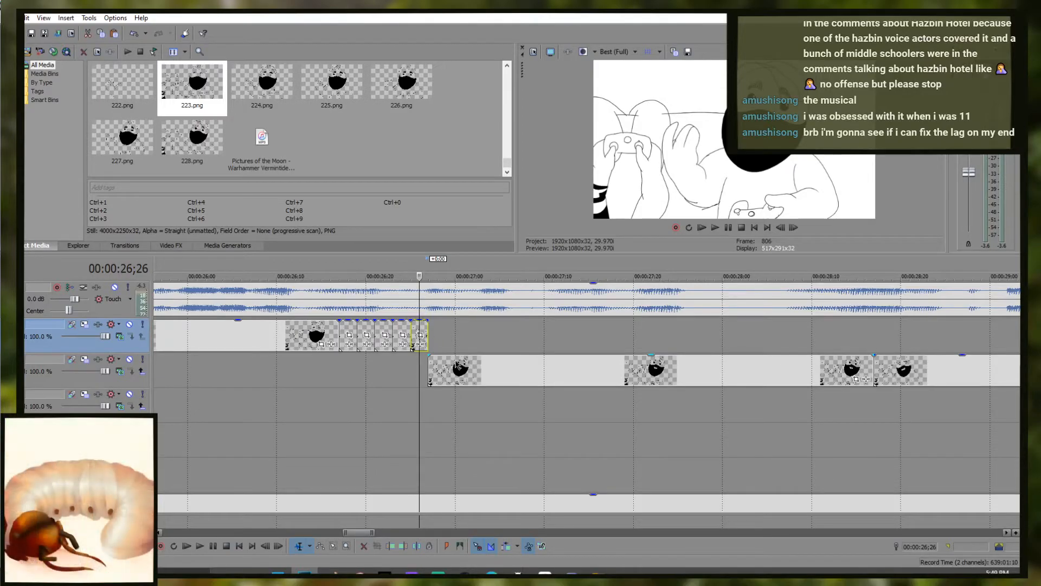
# Replay the last waving frames across the join at 00:00:26;27
pyautogui.click(301, 336)
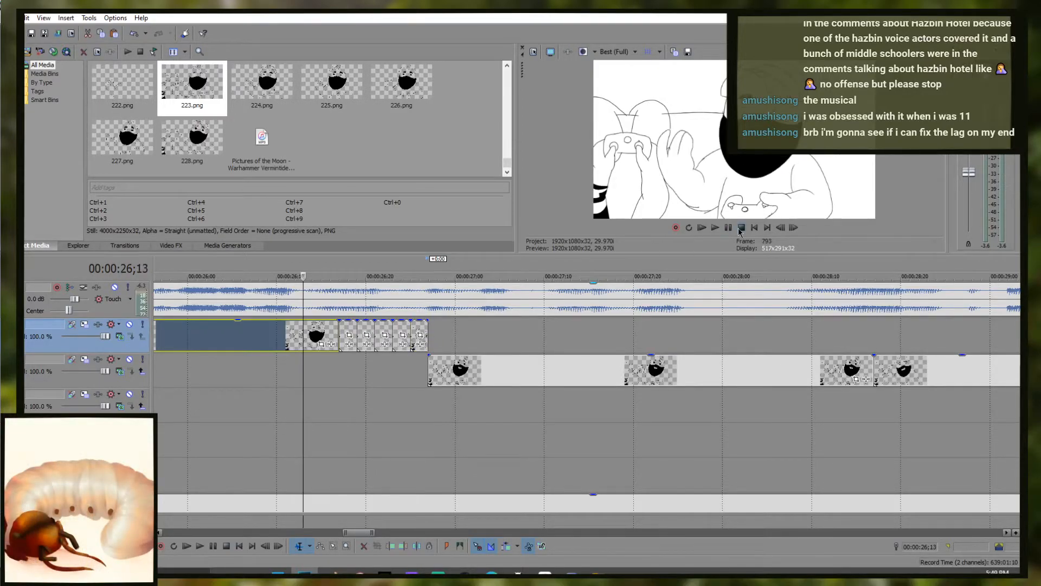
pyautogui.click(715, 228)
pyautogui.click(727, 227)
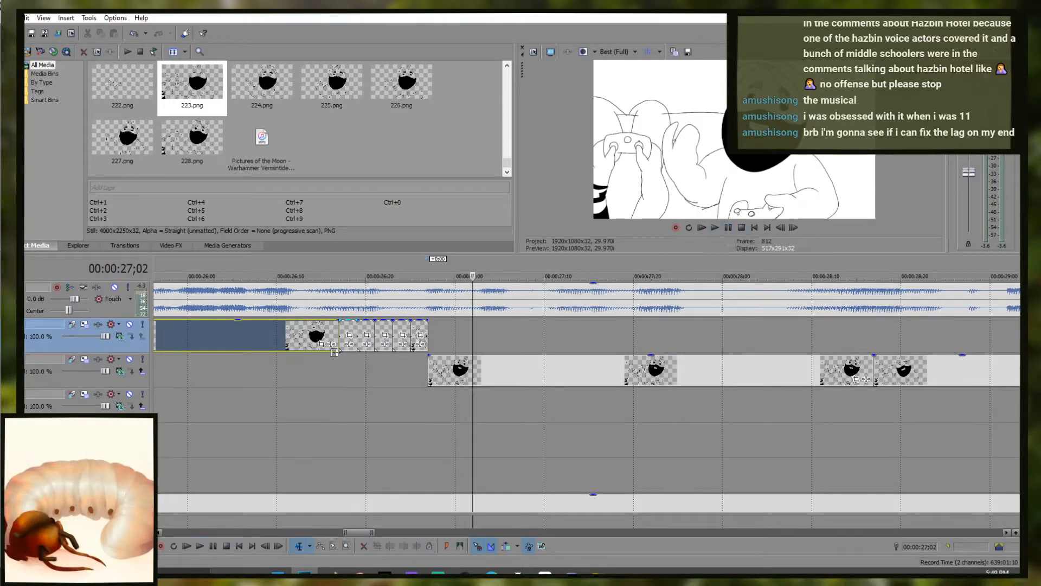
pyautogui.click(714, 227)
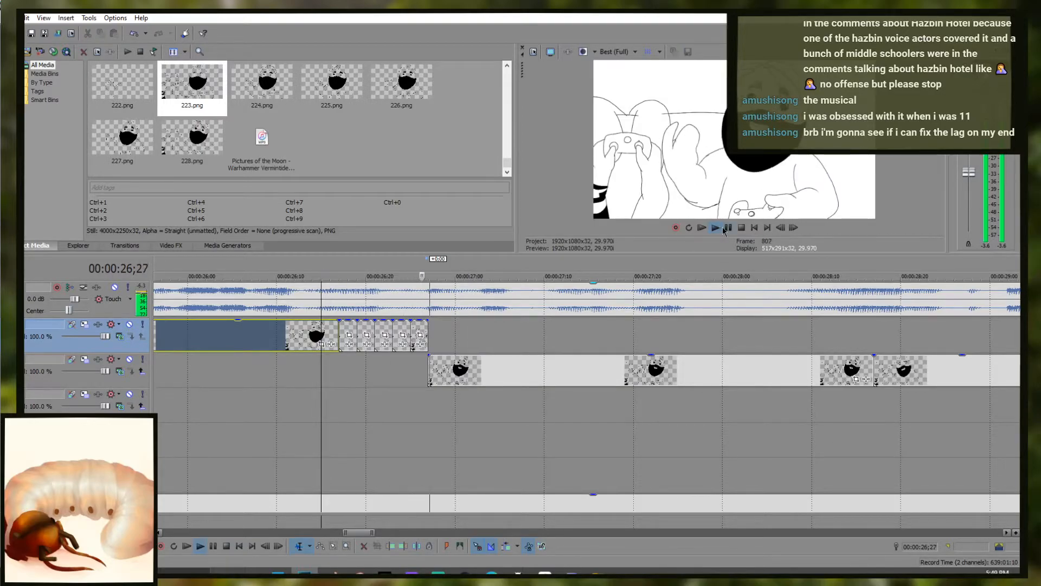
# Play the whole waving sequence from the short masked-figure clip before the hand frames through to the clip on the track below
pyautogui.moveTo(345, 532); pyautogui.dragTo(327, 532)
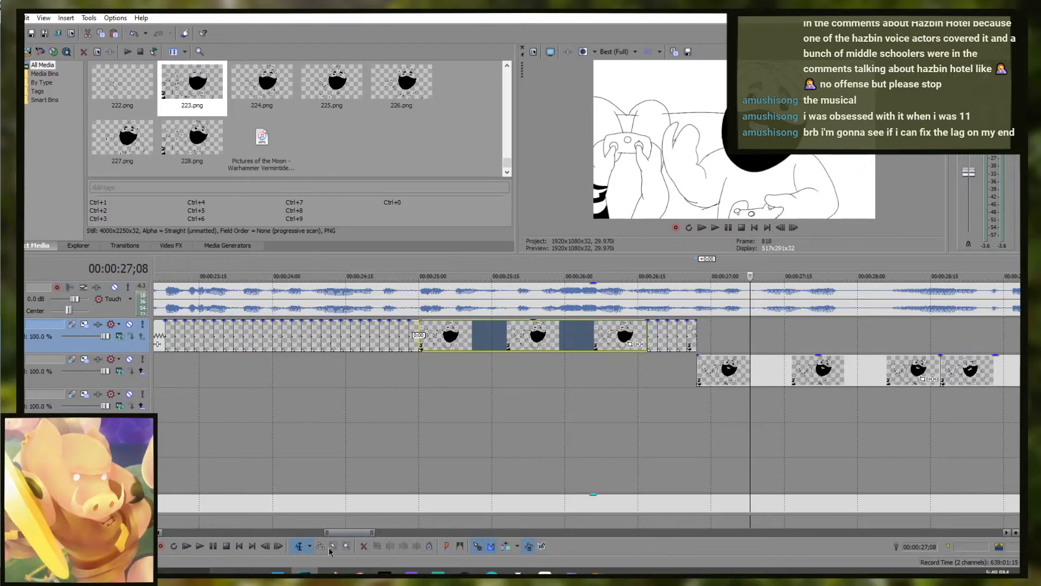
pyautogui.moveTo(325, 532); pyautogui.dragTo(315, 532)
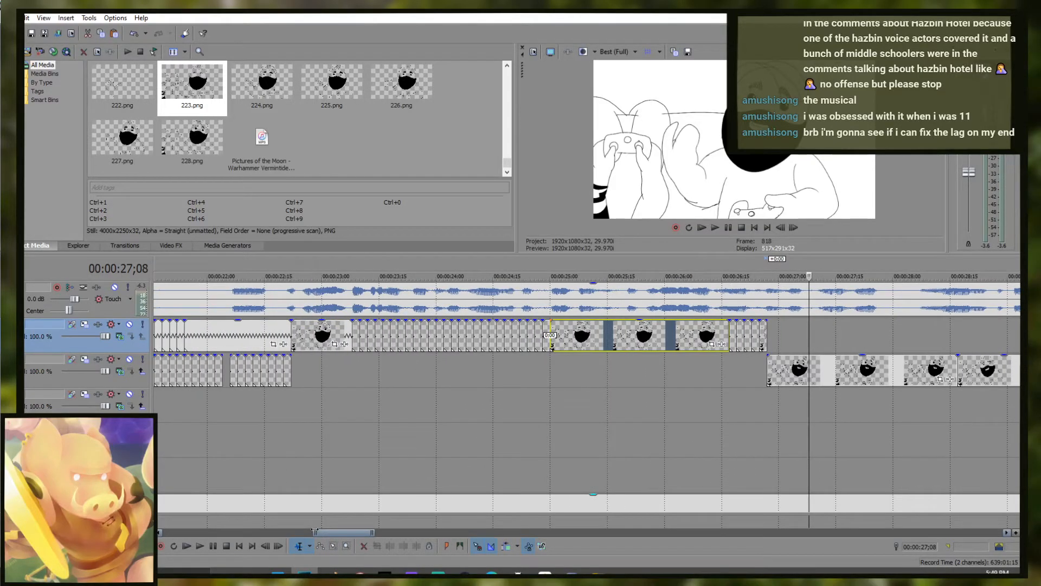
pyautogui.click(294, 331)
pyautogui.click(715, 228)
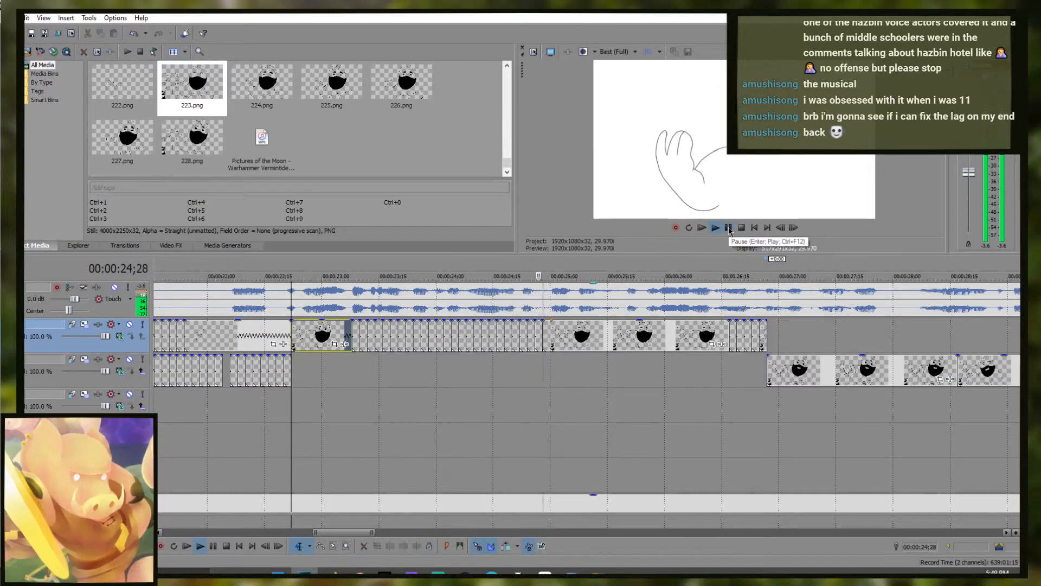
pyautogui.click(729, 228)
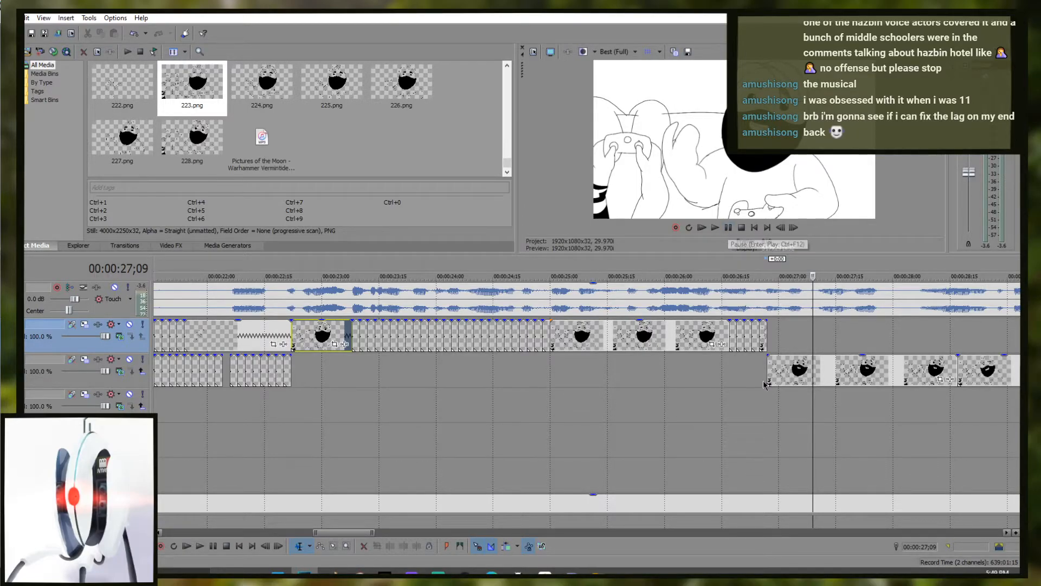
# Replay the end of the 223.png clip and check how the closing frames lead into the clip at 00:00:26;27
pyautogui.hscroll(5, 585, 434)
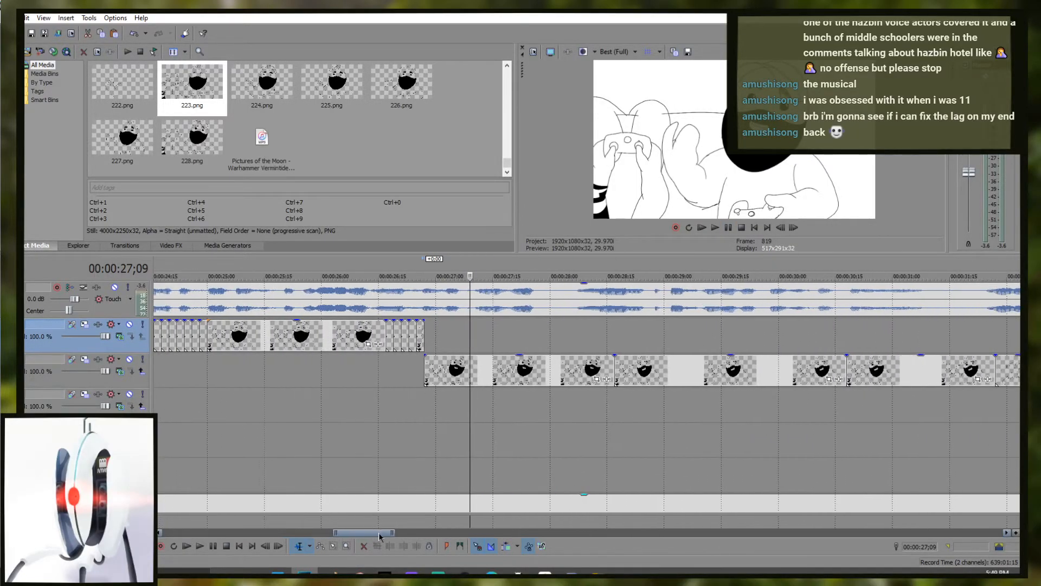
pyautogui.click(249, 112)
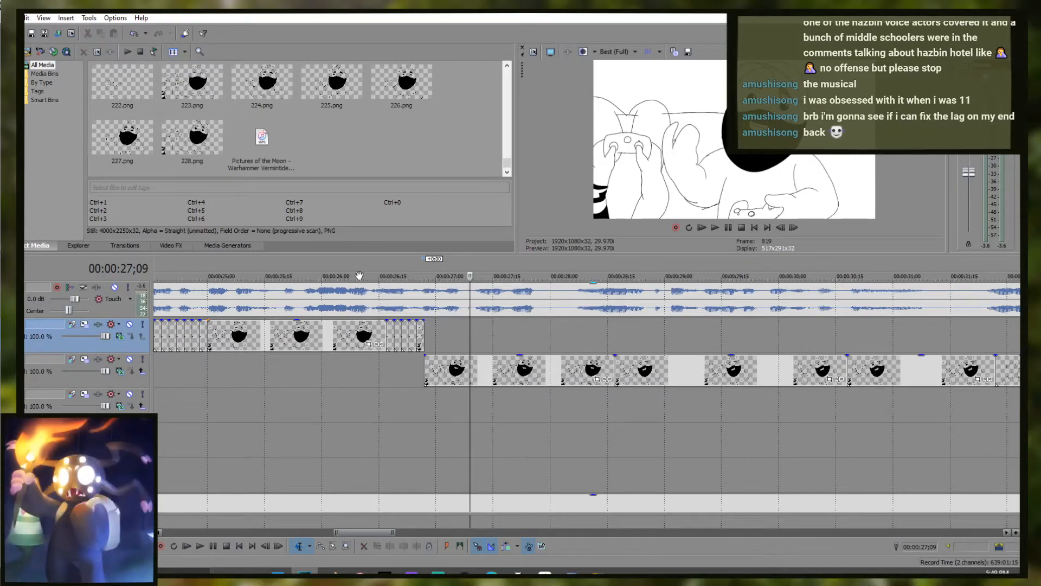
pyautogui.click(422, 339)
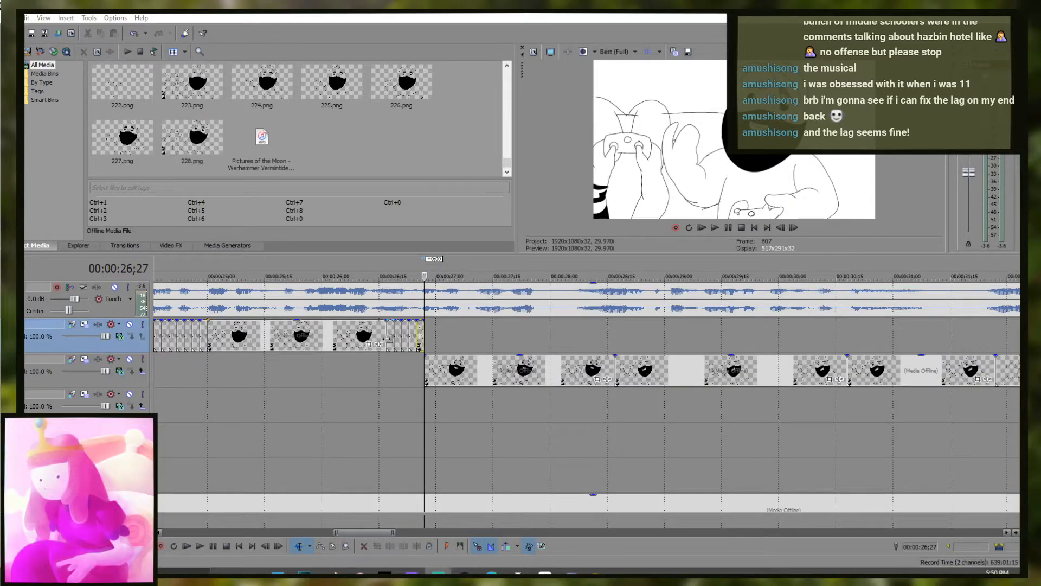
pyautogui.click(373, 329)
pyautogui.click(348, 330)
pyautogui.click(715, 229)
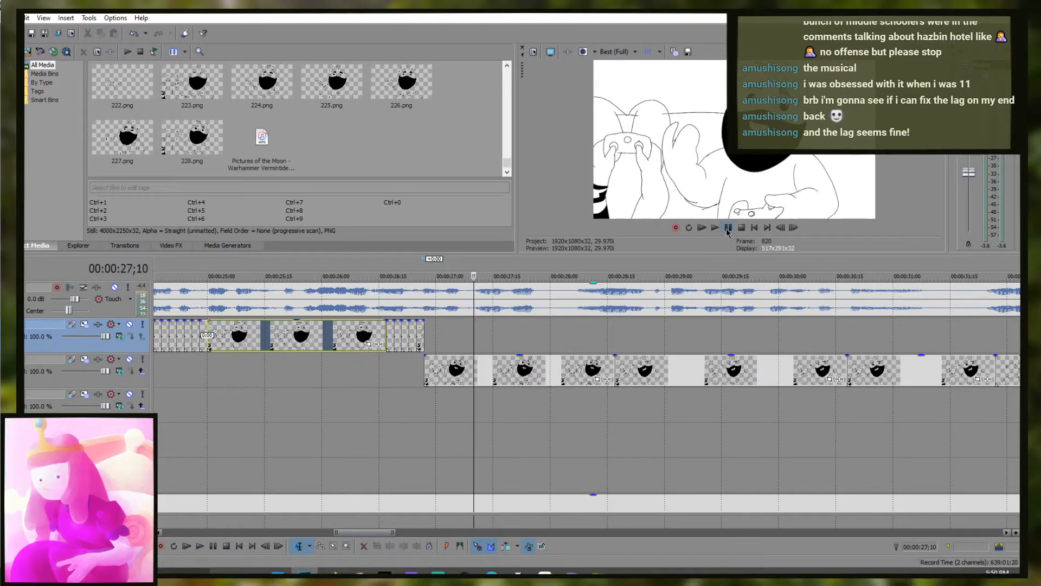
pyautogui.click(728, 229)
pyautogui.click(714, 228)
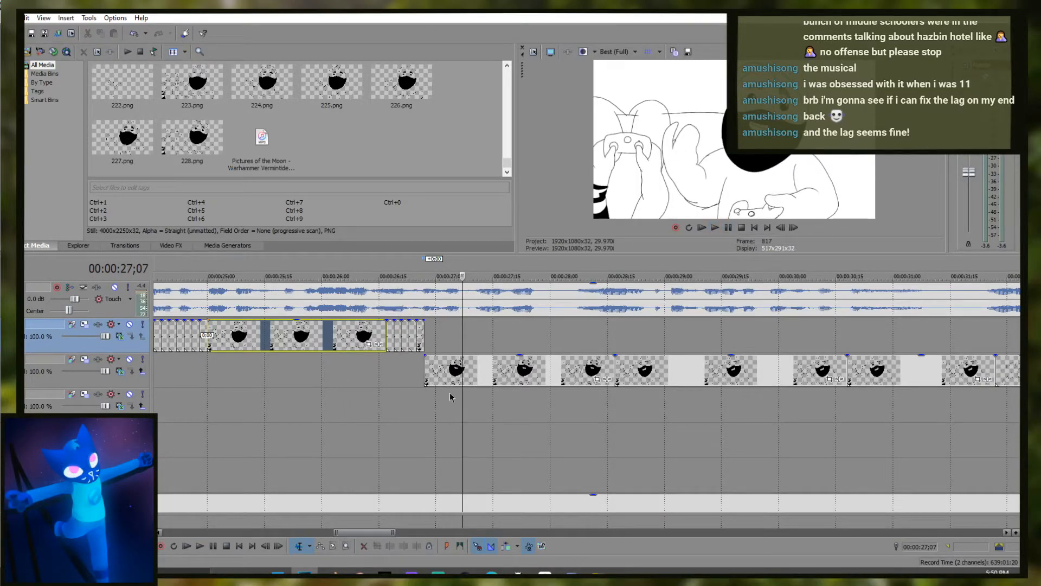
pyautogui.click(423, 338)
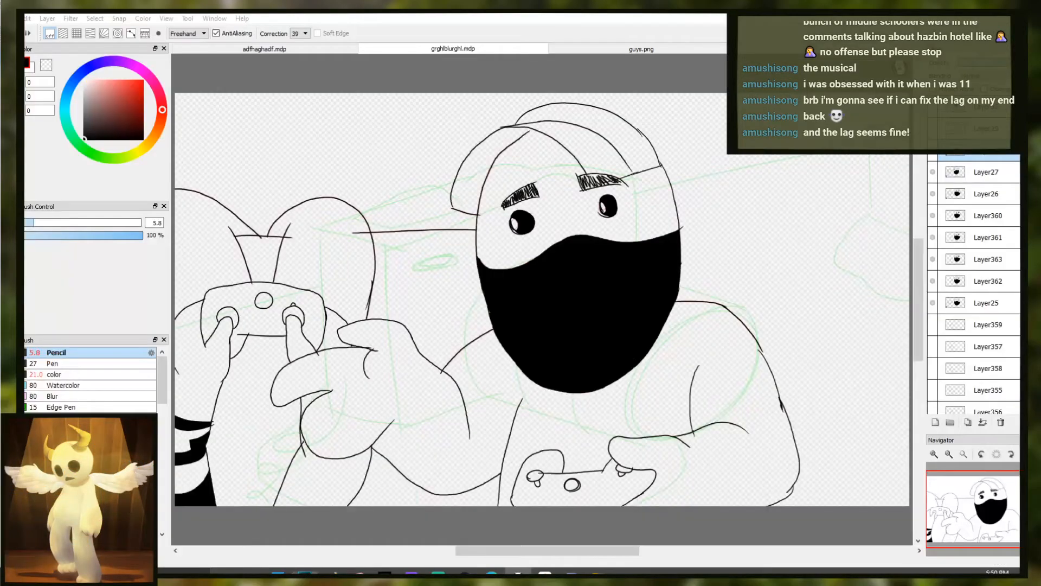
# Switch to the drawing program and compare the masked-figure drawings on Layer27, Layer26 and Layer360
pyautogui.hotkey('alt', 'Tab')
pyautogui.click(971, 173)
pyautogui.click(983, 193)
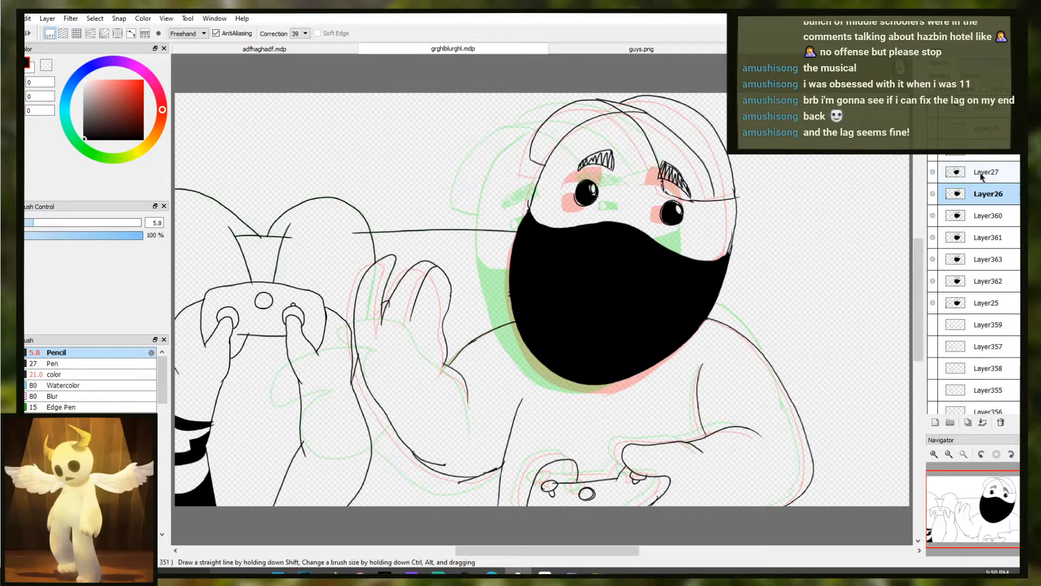
pyautogui.click(981, 175)
pyautogui.click(986, 192)
pyautogui.click(980, 215)
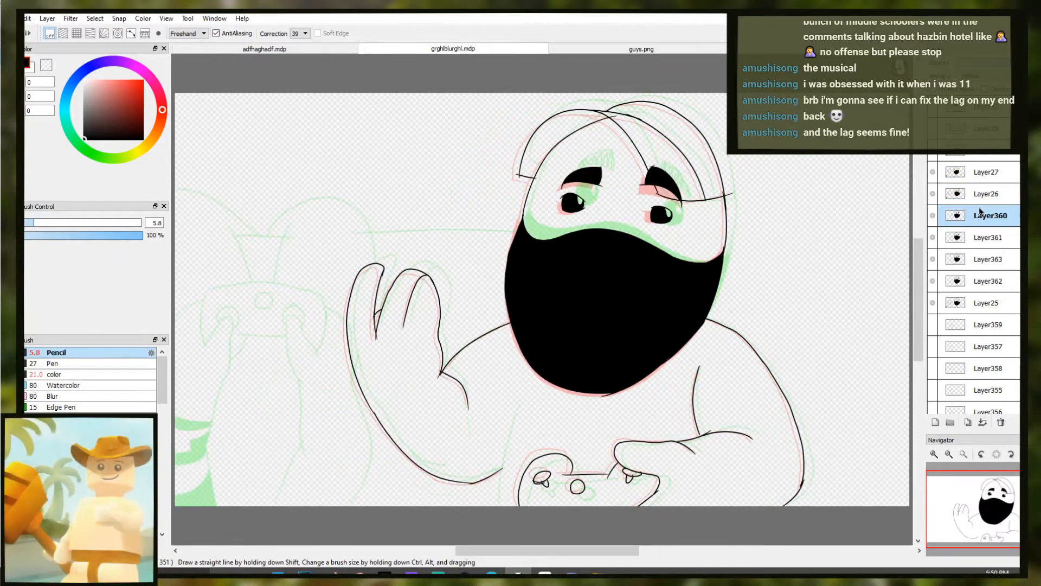
pyautogui.click(980, 196)
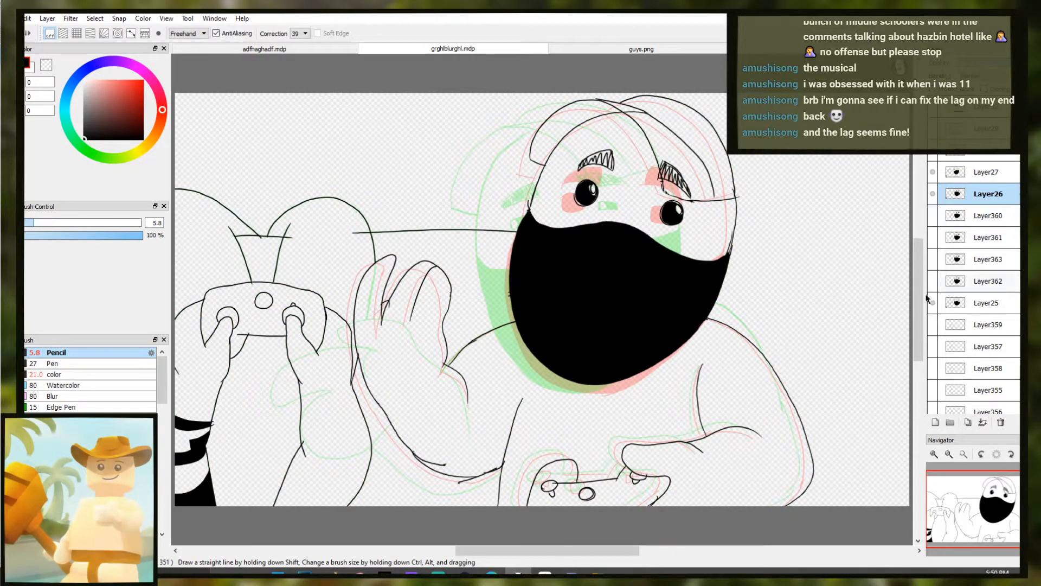
pyautogui.click(977, 172)
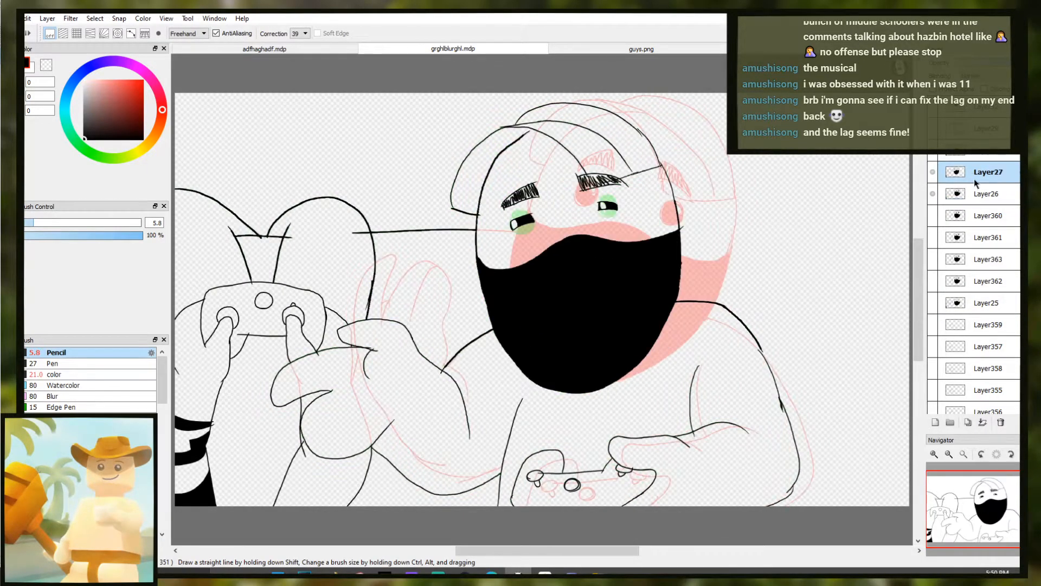
pyautogui.click(968, 151)
pyautogui.click(979, 169)
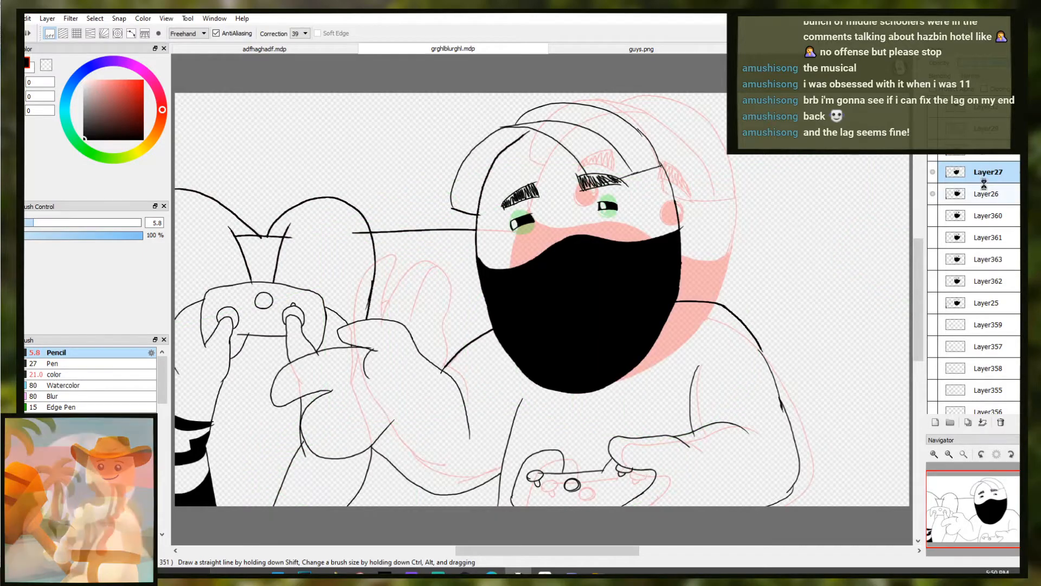
# Add a new empty layer between Layer27 and Layer26 for an in-between drawing
pyautogui.click(980, 193)
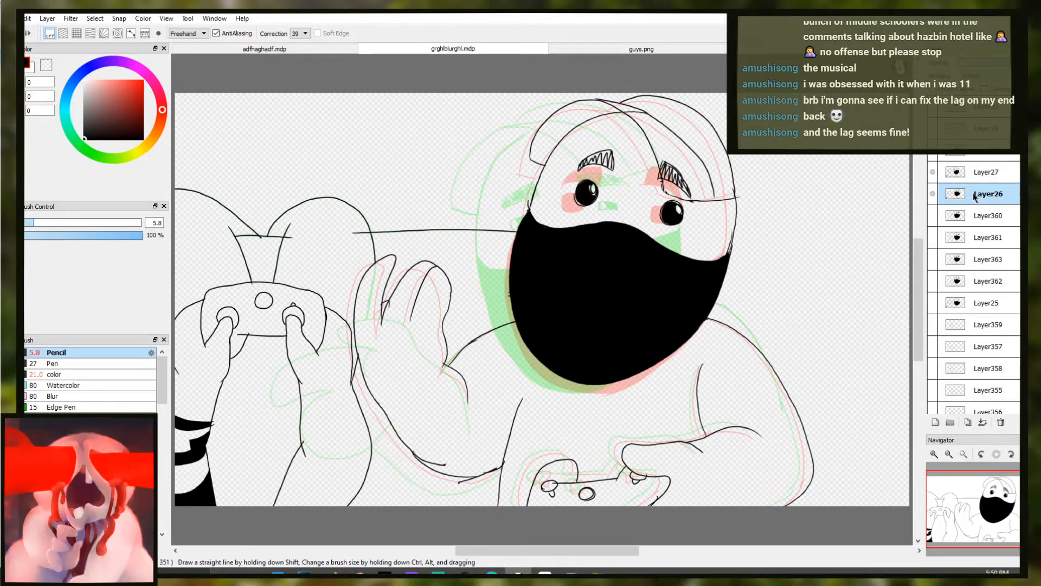
pyautogui.click(977, 215)
pyautogui.click(976, 202)
pyautogui.click(970, 174)
pyautogui.click(971, 195)
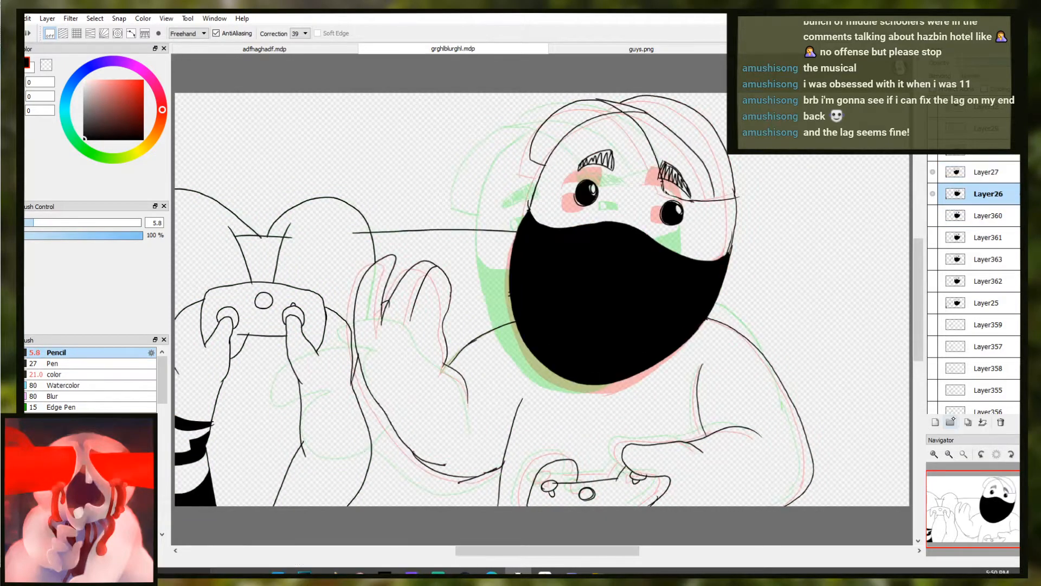
pyautogui.hotkey('ctrl', 'shift', 'n')
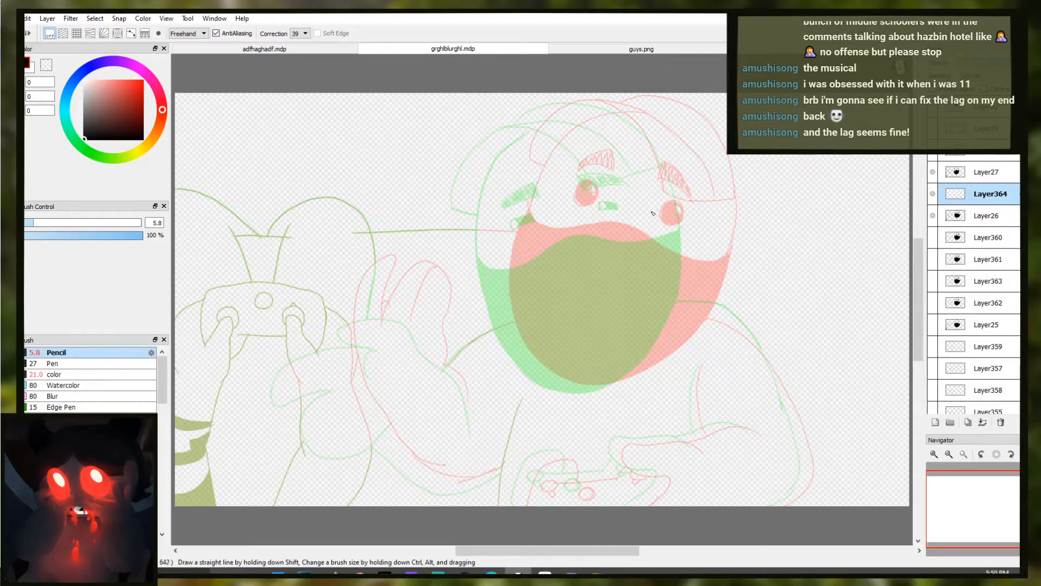
pyautogui.moveTo(647, 210); pyautogui.dragTo(764, 273)
pyautogui.moveTo(749, 373)
pyautogui.mouseDown()
pyautogui.moveTo(613, 353)
pyautogui.moveTo(540, 299)
pyautogui.mouseUp()
pyautogui.hotkey('ctrl', 'z')
pyautogui.moveTo(632, 205)
pyautogui.mouseDown()
pyautogui.moveTo(759, 309)
pyautogui.moveTo(559, 326)
pyautogui.mouseUp()
pyautogui.hotkey('ctrl', 'z')
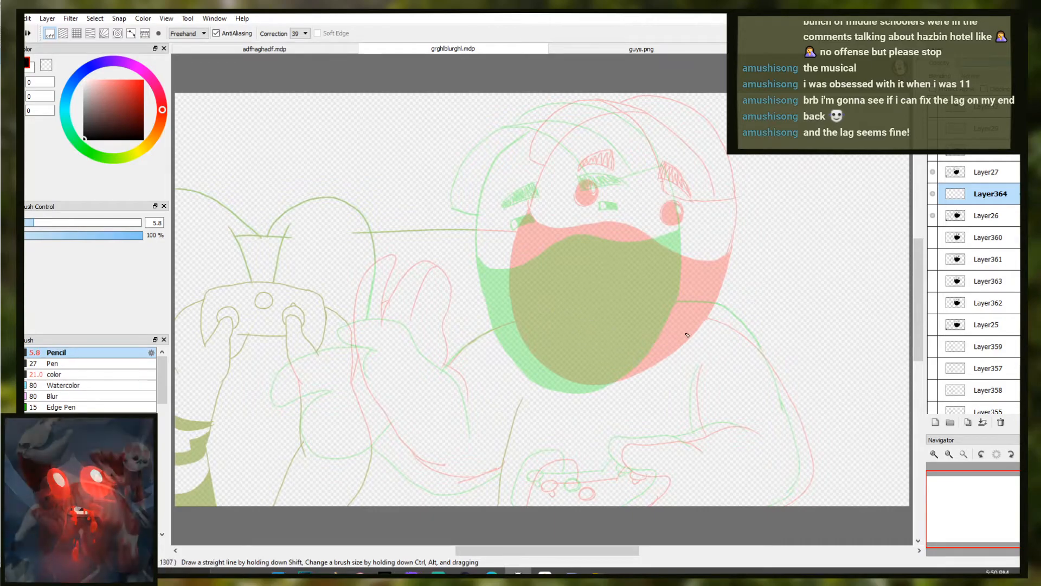
# Draw a short curved closed-eyelid line across each of the figure's two red-tinted eyes on the new layer
pyautogui.keyDown('ctrl'); pyautogui.click(693, 194); pyautogui.keyUp('ctrl')
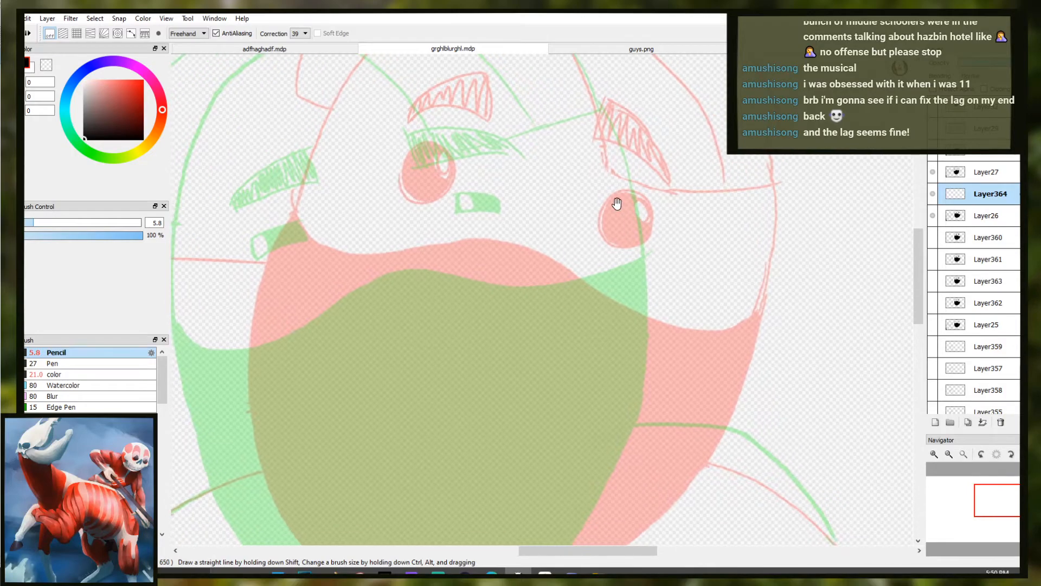
pyautogui.keyDown('ctrl'); pyautogui.click(602, 239); pyautogui.keyUp('ctrl')
pyautogui.moveTo(576, 212); pyautogui.dragTo(654, 244)
pyautogui.keyDown('ctrl'); pyautogui.keyDown('alt'); pyautogui.click(564, 225); pyautogui.keyUp('alt'); pyautogui.keyUp('ctrl')
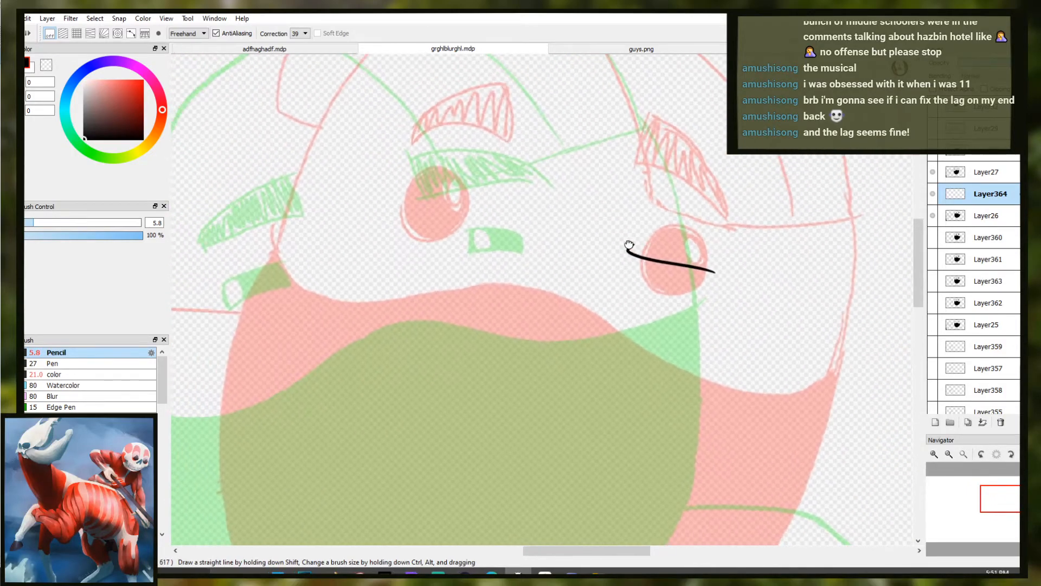
pyautogui.moveTo(478, 211); pyautogui.dragTo(390, 204)
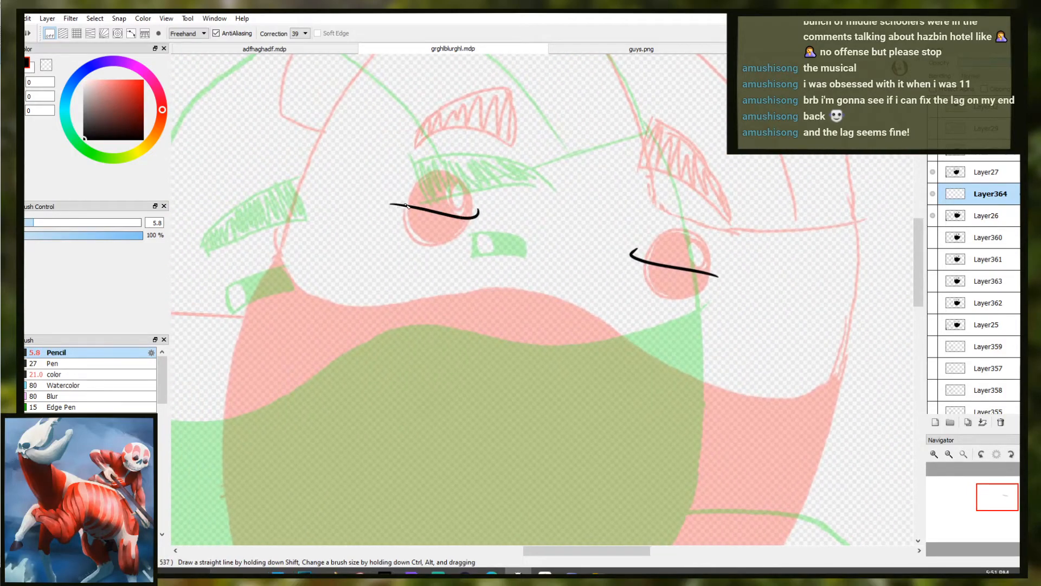
# Outline a thick tapered eyebrow above the right eye on Layer364 and fill it solid black
pyautogui.keyDown('ctrl'); pyautogui.keyDown('alt'); pyautogui.click(446, 209); pyautogui.keyUp('alt'); pyautogui.keyUp('ctrl')
pyautogui.keyDown('ctrl'); pyautogui.click(570, 163); pyautogui.keyUp('ctrl')
pyautogui.moveTo(548, 200); pyautogui.dragTo(545, 253)
pyautogui.hotkey('ctrl', 'z')
pyautogui.moveTo(545, 192); pyautogui.dragTo(542, 255)
pyautogui.moveTo(544, 192); pyautogui.dragTo(678, 254)
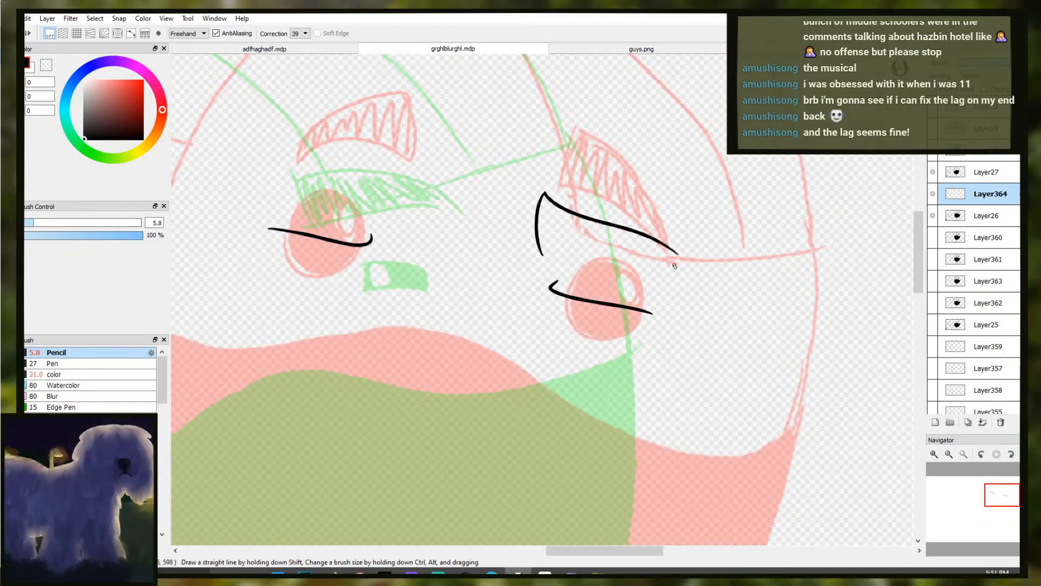
pyautogui.hotkey('ctrl', 'z')
pyautogui.hotkey('ctrl', 'z')
pyautogui.moveTo(543, 190)
pyautogui.mouseDown()
pyautogui.moveTo(546, 246)
pyautogui.moveTo(623, 231)
pyautogui.mouseUp()
pyautogui.hotkey('ctrl', 'z')
pyautogui.moveTo(539, 187)
pyautogui.mouseDown()
pyautogui.moveTo(680, 248)
pyautogui.moveTo(619, 245)
pyautogui.moveTo(679, 267)
pyautogui.moveTo(642, 280)
pyautogui.moveTo(538, 253)
pyautogui.moveTo(565, 284)
pyautogui.moveTo(542, 259)
pyautogui.moveTo(622, 271)
pyautogui.mouseUp()
pyautogui.hotkey('ctrl', 'z')
pyautogui.press('g')
pyautogui.click(579, 241)
pyautogui.press('b')
# Outline a matching tapered eyebrow above the left eye and fill it solid black
pyautogui.scroll(-2, 553, 277)
pyautogui.moveTo(455, 220)
pyautogui.mouseDown()
pyautogui.moveTo(502, 210)
pyautogui.moveTo(548, 236)
pyautogui.mouseUp()
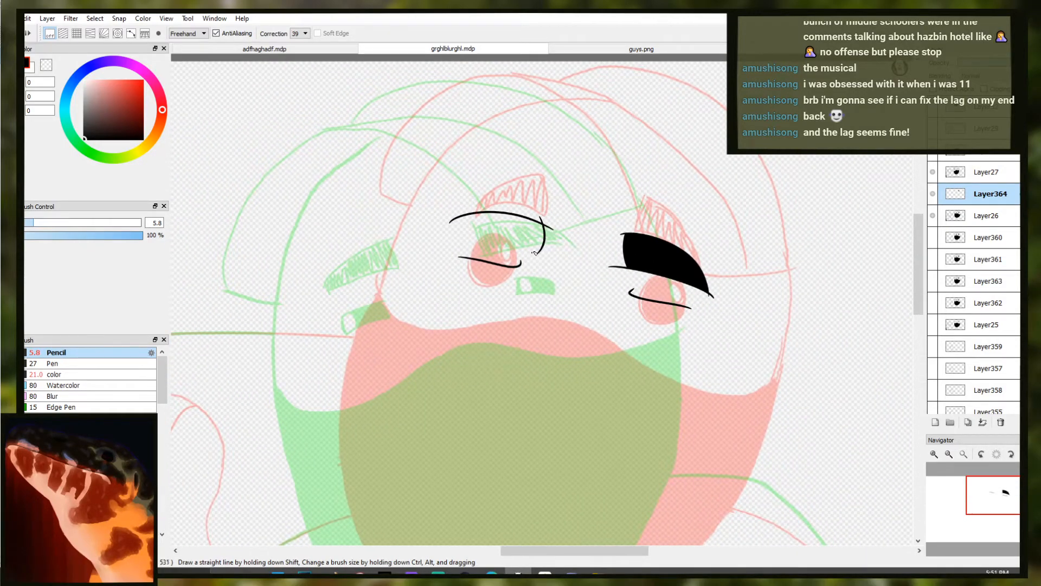
pyautogui.moveTo(447, 220); pyautogui.dragTo(535, 254)
pyautogui.press('g')
pyautogui.click(526, 245)
pyautogui.press('b')
pyautogui.scroll(-2, 576, 197)
pyautogui.scroll(3, 557, 155)
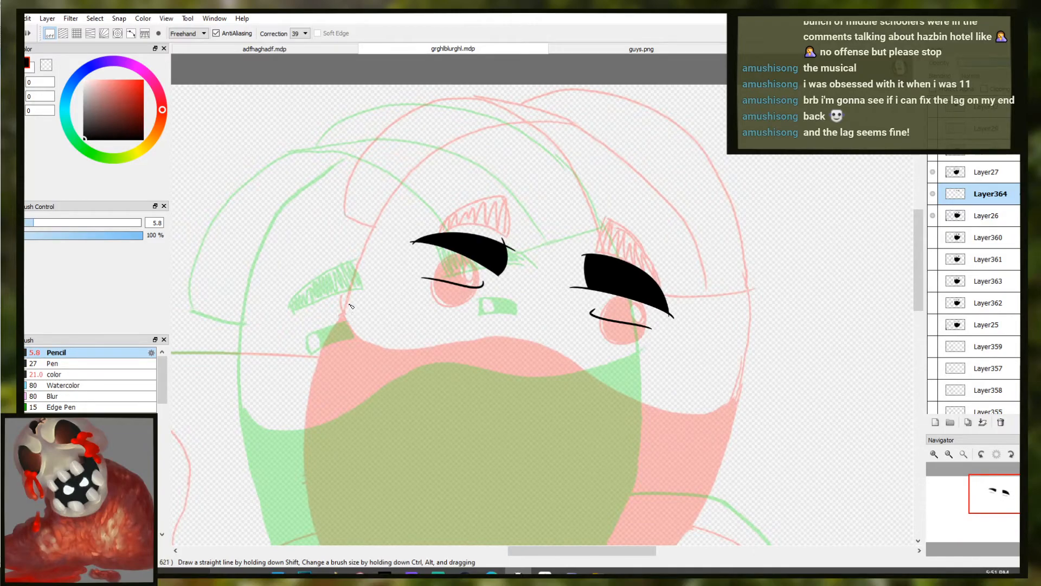
# Trace the mask's wavy upper edge from the left cheek past the nose and erase the stray end of the stroke
pyautogui.moveTo(343, 307)
pyautogui.mouseDown()
pyautogui.moveTo(409, 349)
pyautogui.moveTo(479, 339)
pyautogui.moveTo(541, 346)
pyautogui.moveTo(612, 390)
pyautogui.moveTo(739, 404)
pyautogui.moveTo(702, 411)
pyautogui.moveTo(634, 381)
pyautogui.mouseUp()
pyautogui.press('e')
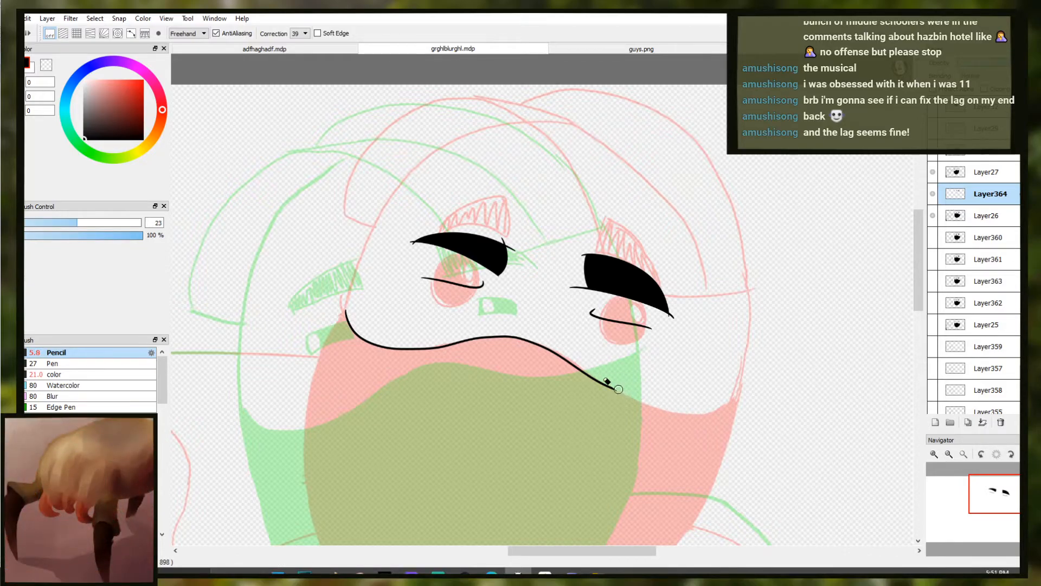
pyautogui.press('e')
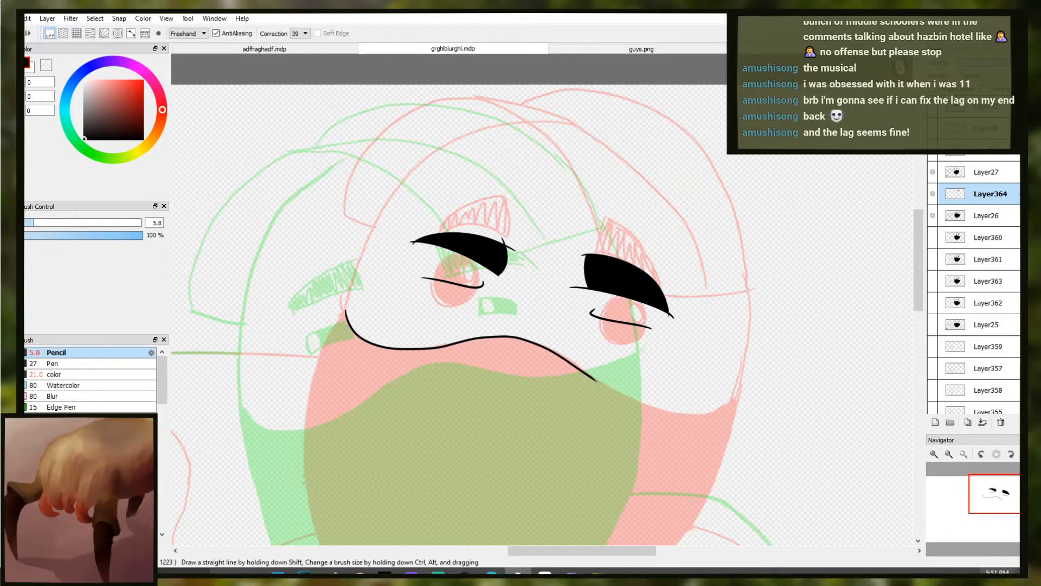
# Extend the mask's upper edge with a downward curve from below the right eye to the right cheek
pyautogui.hotkey('ctrl', 'z')
pyautogui.moveTo(583, 372); pyautogui.dragTo(647, 414)
pyautogui.hotkey('ctrl', 'z')
pyautogui.hotkey('ctrl', 'z')
pyautogui.hotkey('ctrl', 'z')
pyautogui.moveTo(585, 374)
pyautogui.mouseDown()
pyautogui.moveTo(644, 405)
pyautogui.moveTo(738, 400)
pyautogui.moveTo(690, 421)
pyautogui.moveTo(707, 417)
pyautogui.mouseUp()
pyautogui.hotkey('ctrl', 'z')
pyautogui.hotkey('ctrl', 'z')
pyautogui.hotkey('ctrl', 'z')
pyautogui.hotkey('ctrl', 'z')
pyautogui.hotkey('ctrl', 'z')
pyautogui.moveTo(739, 397)
pyautogui.mouseDown()
pyautogui.moveTo(716, 409)
pyautogui.moveTo(613, 394)
pyautogui.moveTo(646, 407)
pyautogui.moveTo(584, 376)
pyautogui.mouseUp()
pyautogui.hotkey('ctrl', 'z')
pyautogui.hotkey('ctrl', 'z')
pyautogui.moveTo(565, 354); pyautogui.dragTo(666, 413)
pyautogui.hotkey('ctrl', 'z')
pyautogui.moveTo(581, 369); pyautogui.dragTo(691, 415)
pyautogui.hotkey('ctrl', 'z')
pyautogui.moveTo(582, 371)
pyautogui.mouseDown()
pyautogui.moveTo(668, 412)
pyautogui.moveTo(724, 417)
pyautogui.moveTo(656, 409)
pyautogui.moveTo(726, 418)
pyautogui.mouseUp()
pyautogui.hotkey('ctrl', 'z')
pyautogui.hotkey('ctrl', 'z')
pyautogui.hotkey('ctrl', 'z')
pyautogui.moveTo(583, 370)
pyautogui.mouseDown()
pyautogui.moveTo(629, 400)
pyautogui.moveTo(587, 373)
pyautogui.moveTo(707, 419)
pyautogui.mouseUp()
pyautogui.hotkey('ctrl', 'z')
pyautogui.hotkey('ctrl', 'z')
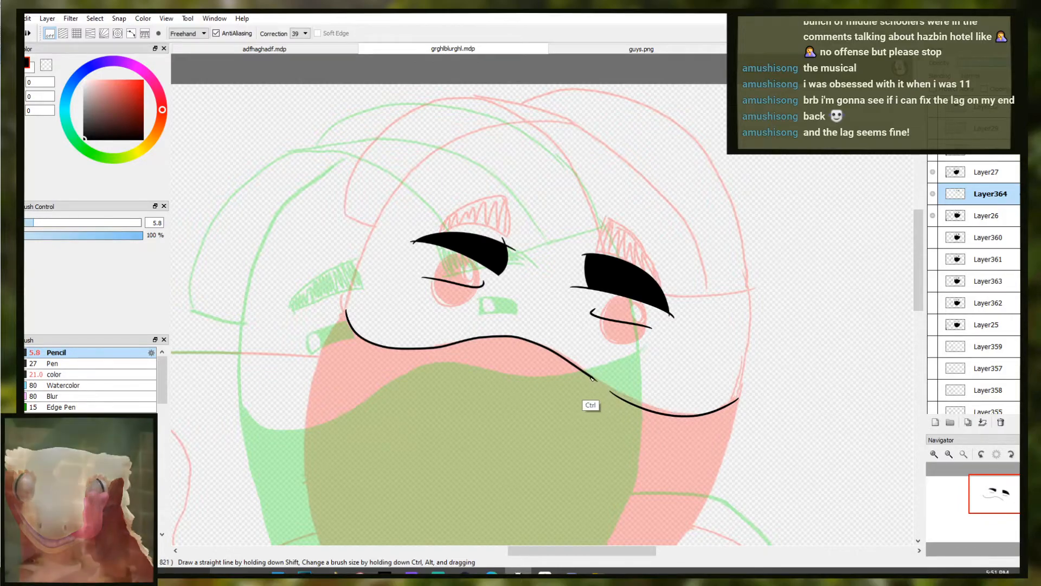
pyautogui.moveTo(585, 371); pyautogui.dragTo(727, 412)
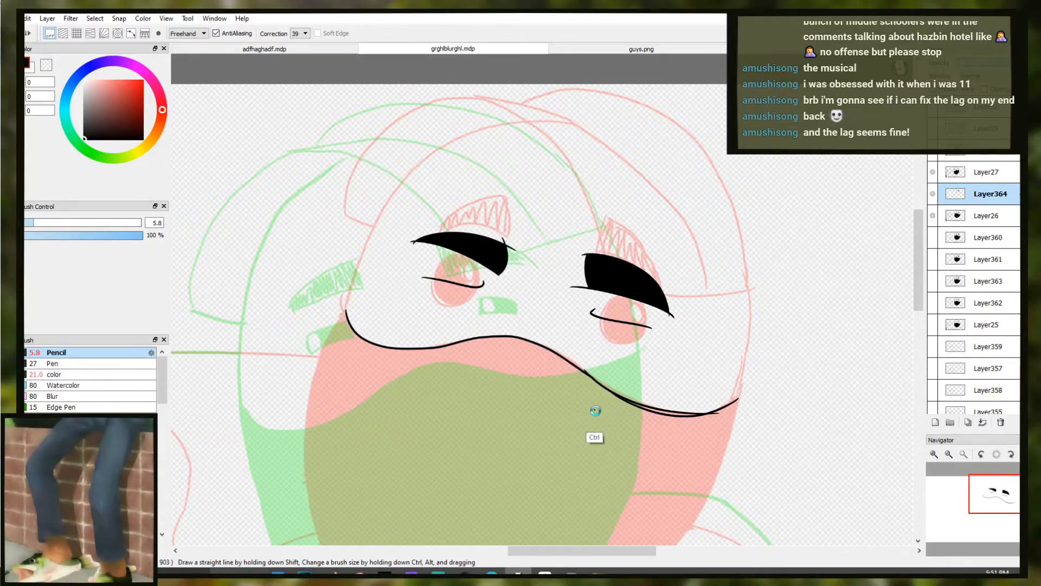
pyautogui.scroll(-1, 593, 412)
pyautogui.scroll(1, 497, 271)
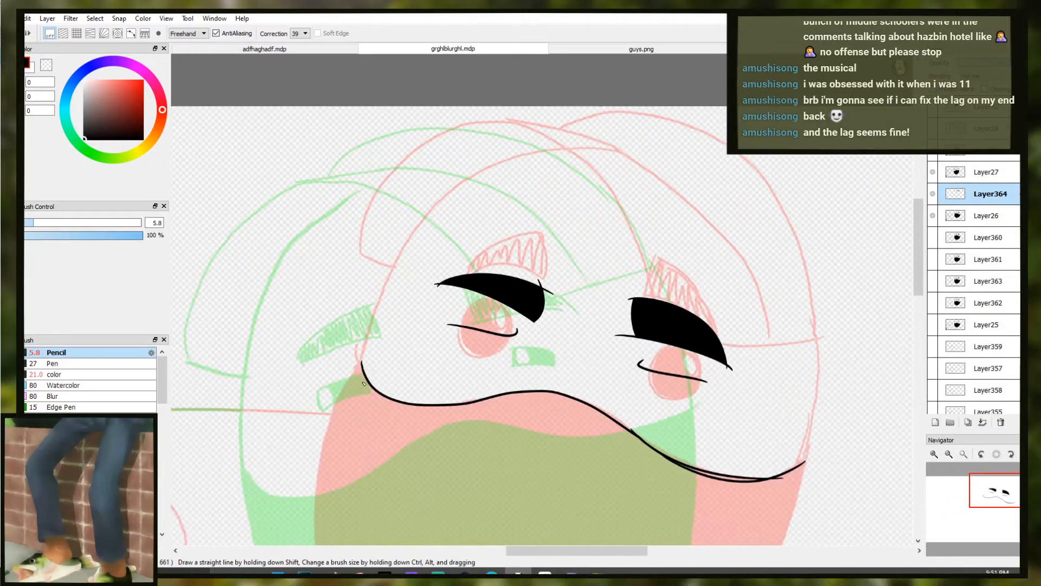
# Draw the forehead curve from the crown down toward the left temple along the red guide
pyautogui.hotkey('ctrl', 'z')
pyautogui.moveTo(352, 382)
pyautogui.mouseDown()
pyautogui.moveTo(387, 265)
pyautogui.moveTo(375, 309)
pyautogui.moveTo(557, 129)
pyautogui.moveTo(512, 166)
pyautogui.mouseUp()
pyautogui.hotkey('ctrl', 'z')
pyautogui.hotkey('ctrl', 'z')
pyautogui.hotkey('ctrl', 'z')
pyautogui.hotkey('ctrl', 'z')
pyautogui.hotkey('ctrl', 'z')
pyautogui.moveTo(581, 151); pyautogui.dragTo(488, 170)
pyautogui.hotkey('ctrl', 'z')
pyautogui.moveTo(582, 148); pyautogui.dragTo(485, 170)
pyautogui.hotkey('ctrl', 'z')
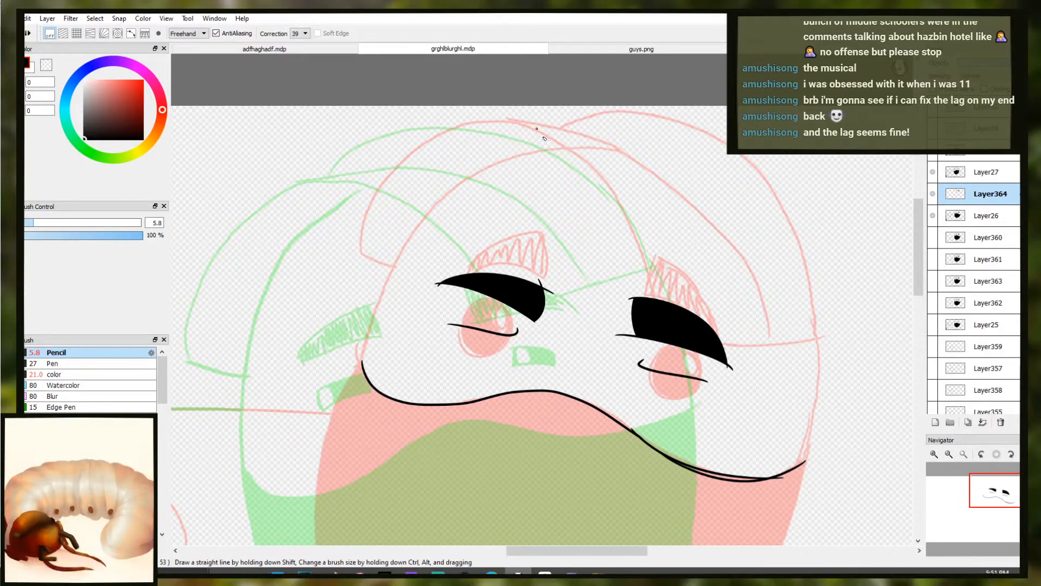
pyautogui.moveTo(577, 149); pyautogui.dragTo(502, 164)
pyautogui.hotkey('ctrl', 'z')
pyautogui.moveTo(586, 144)
pyautogui.mouseDown()
pyautogui.moveTo(502, 162)
pyautogui.moveTo(513, 163)
pyautogui.moveTo(393, 260)
pyautogui.mouseUp()
pyautogui.hotkey('ctrl', 'z')
pyautogui.hotkey('ctrl', 'z')
pyautogui.hotkey('ctrl', 'z')
pyautogui.hotkey('ctrl', 'z')
pyautogui.hotkey('ctrl', 'z')
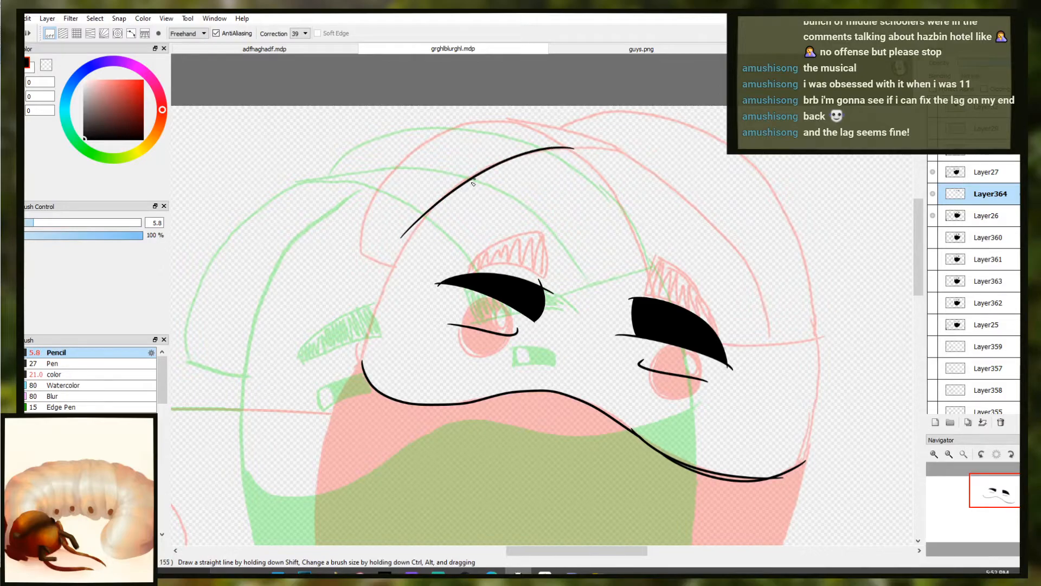
# Continue the forehead curve down the left side of the face past the corner of the mask
pyautogui.press('e')
pyautogui.press('b')
pyautogui.moveTo(441, 188); pyautogui.dragTo(407, 233)
pyautogui.hotkey('ctrl', 'z')
pyautogui.moveTo(451, 196); pyautogui.dragTo(360, 389)
pyautogui.hotkey('ctrl', 'z')
pyautogui.hotkey('ctrl', 'z')
pyautogui.hotkey('ctrl', 'z')
pyautogui.moveTo(450, 191); pyautogui.dragTo(372, 334)
pyautogui.hotkey('ctrl', 'z')
pyautogui.moveTo(433, 208); pyautogui.dragTo(350, 418)
pyautogui.hotkey('ctrl', 'z')
pyautogui.moveTo(455, 189); pyautogui.dragTo(390, 284)
pyautogui.hotkey('ctrl', 'z')
pyautogui.moveTo(437, 204); pyautogui.dragTo(349, 416)
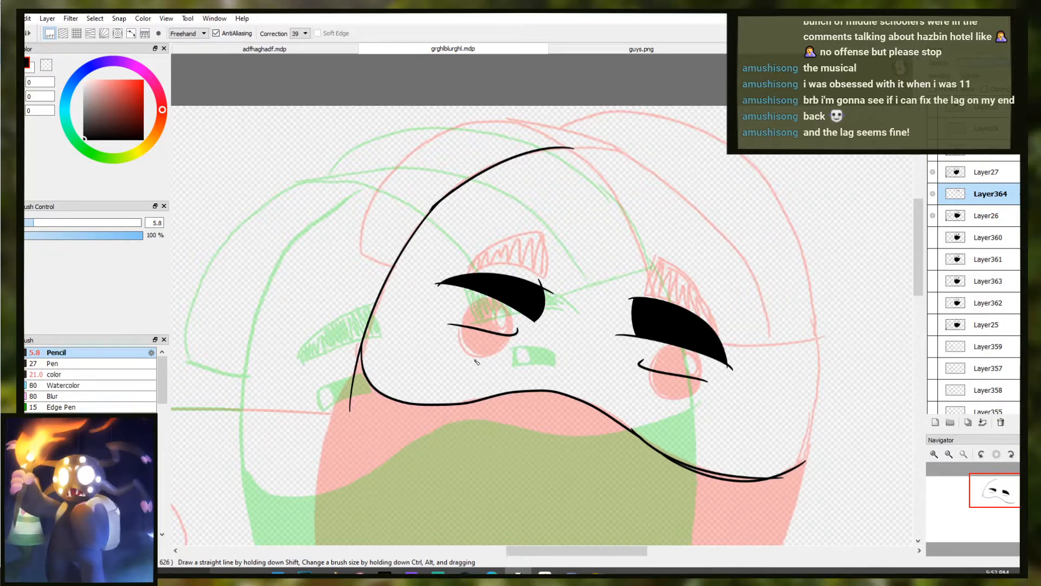
# Draw the left section above the face with its short lower edge, and a curve from the crown down to the right eyebrow
pyautogui.moveTo(399, 266); pyautogui.dragTo(354, 253)
pyautogui.hotkey('ctrl', 'z')
pyautogui.moveTo(387, 183)
pyautogui.mouseDown()
pyautogui.moveTo(366, 204)
pyautogui.moveTo(386, 187)
pyautogui.moveTo(374, 190)
pyautogui.moveTo(377, 201)
pyautogui.moveTo(547, 128)
pyautogui.moveTo(593, 165)
pyautogui.mouseUp()
pyautogui.hotkey('ctrl', 'z')
pyautogui.hotkey('ctrl', 'z')
pyautogui.hotkey('ctrl', 'z')
pyautogui.hotkey('ctrl', 'z')
pyautogui.hotkey('ctrl', 'z')
pyautogui.moveTo(364, 271)
pyautogui.mouseDown()
pyautogui.moveTo(376, 219)
pyautogui.moveTo(432, 129)
pyautogui.moveTo(591, 201)
pyautogui.moveTo(362, 246)
pyautogui.moveTo(367, 221)
pyautogui.moveTo(363, 235)
pyautogui.moveTo(431, 135)
pyautogui.moveTo(605, 179)
pyautogui.moveTo(656, 298)
pyautogui.mouseUp()
pyautogui.hotkey('ctrl', 'z')
pyautogui.hotkey('ctrl', 'z')
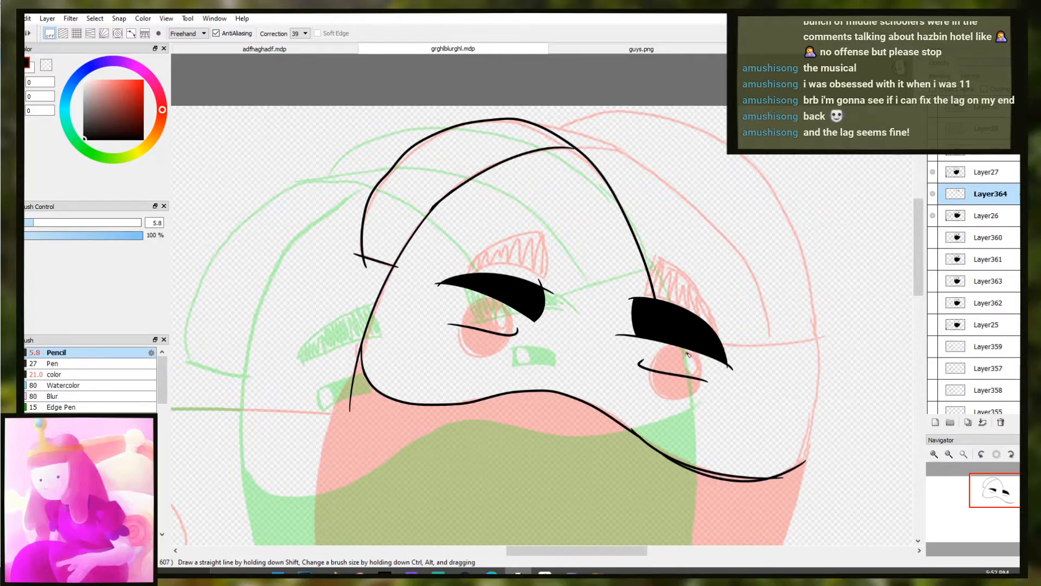
# Draw the slightly curved lower edge line from the right eyebrow out to the right side of the head
pyautogui.moveTo(722, 345)
pyautogui.mouseDown()
pyautogui.moveTo(781, 351)
pyautogui.moveTo(826, 340)
pyautogui.mouseUp()
pyautogui.hotkey('ctrl', 'z')
pyautogui.hotkey('ctrl', 'z')
pyautogui.hotkey('ctrl', 'z')
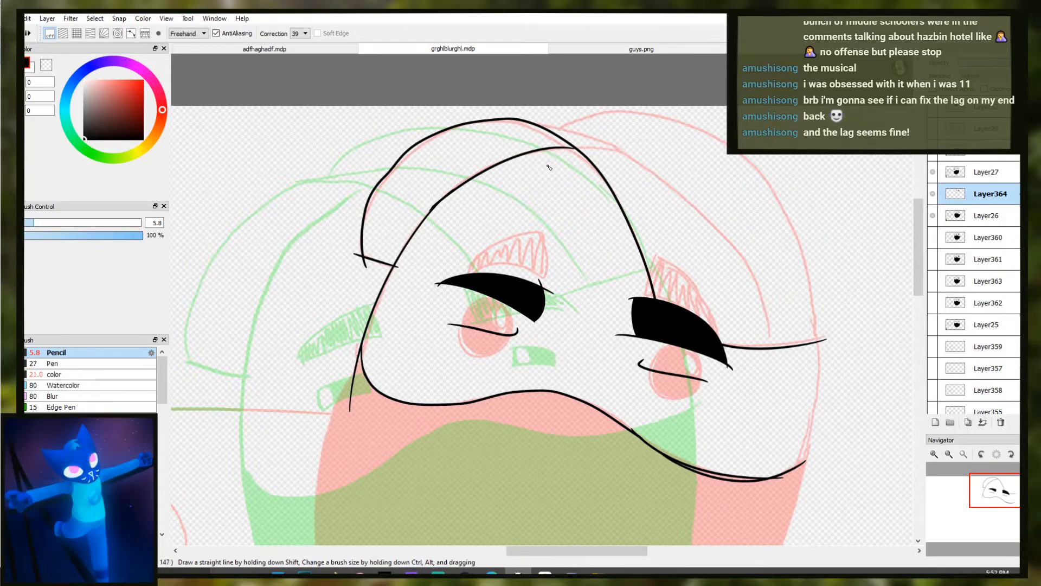
# Draw the middle arc from the crown down to the right-hand edge line and erase the part that overshoots it
pyautogui.hotkey('ctrl', 'z')
pyautogui.moveTo(516, 119); pyautogui.dragTo(598, 141)
pyautogui.hotkey('ctrl', 'z')
pyautogui.moveTo(521, 119); pyautogui.dragTo(623, 146)
pyautogui.hotkey('ctrl', 'z')
pyautogui.moveTo(519, 118); pyautogui.dragTo(631, 153)
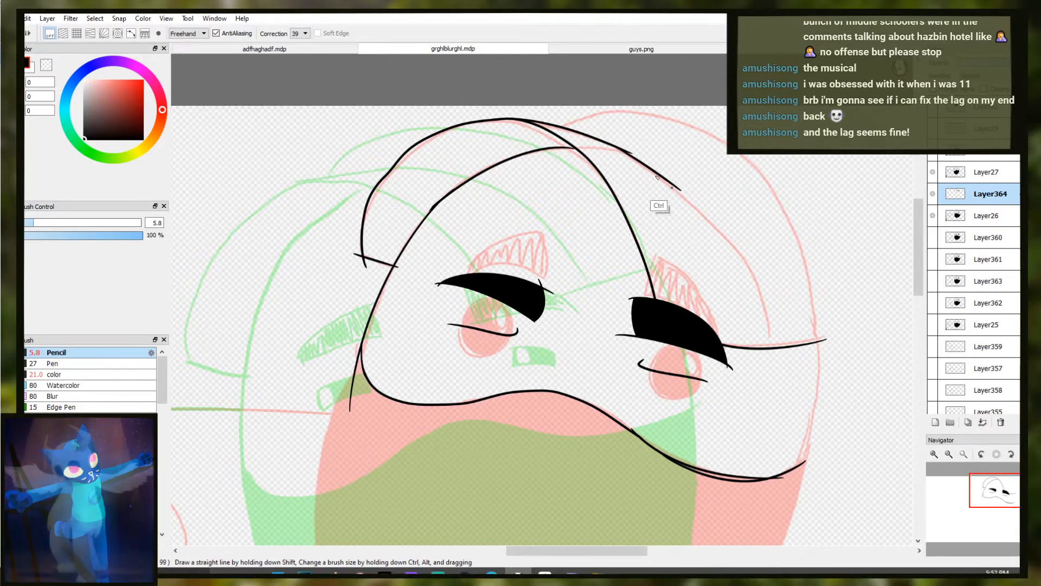
pyautogui.moveTo(618, 146); pyautogui.dragTo(770, 318)
pyautogui.moveTo(745, 247); pyautogui.dragTo(770, 356)
pyautogui.hotkey('ctrl', 'z')
pyautogui.moveTo(748, 263); pyautogui.dragTo(770, 374)
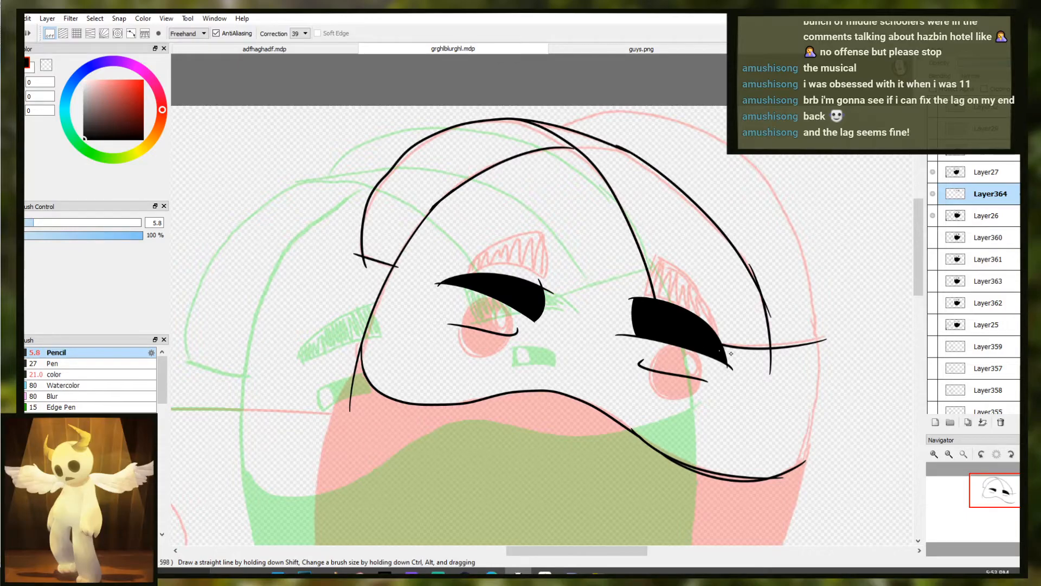
pyautogui.keyDown('ctrl'); pyautogui.keyDown('alt'); pyautogui.moveTo(731, 353); pyautogui.dragTo(762, 367); pyautogui.keyUp('alt'); pyautogui.keyUp('ctrl')
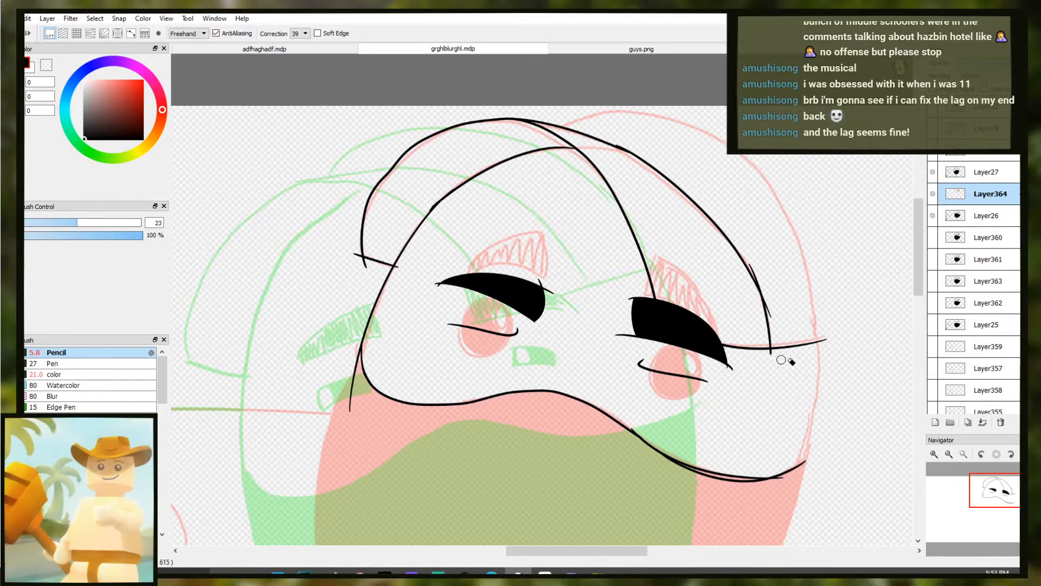
# Draw the outermost arc of the head from the crown down to the right end of the edge line
pyautogui.moveTo(554, 133)
pyautogui.mouseDown()
pyautogui.moveTo(629, 110)
pyautogui.moveTo(587, 118)
pyautogui.moveTo(623, 112)
pyautogui.moveTo(800, 362)
pyautogui.mouseUp()
pyautogui.hotkey('ctrl', 'z')
pyautogui.hotkey('ctrl', 'z')
pyautogui.hotkey('ctrl', 'z')
pyautogui.hotkey('ctrl', 'z')
pyautogui.hotkey('ctrl', 'z')
pyautogui.moveTo(559, 132)
pyautogui.mouseDown()
pyautogui.moveTo(641, 109)
pyautogui.moveTo(748, 136)
pyautogui.mouseUp()
pyautogui.hotkey('ctrl', 'z')
pyautogui.moveTo(561, 128); pyautogui.dragTo(795, 194)
pyautogui.hotkey('ctrl', 'z')
pyautogui.moveTo(554, 129)
pyautogui.mouseDown()
pyautogui.moveTo(597, 114)
pyautogui.moveTo(803, 272)
pyautogui.mouseUp()
pyautogui.hotkey('ctrl', 'z')
pyautogui.moveTo(561, 128); pyautogui.dragTo(699, 129)
pyautogui.hotkey('ctrl', 'z')
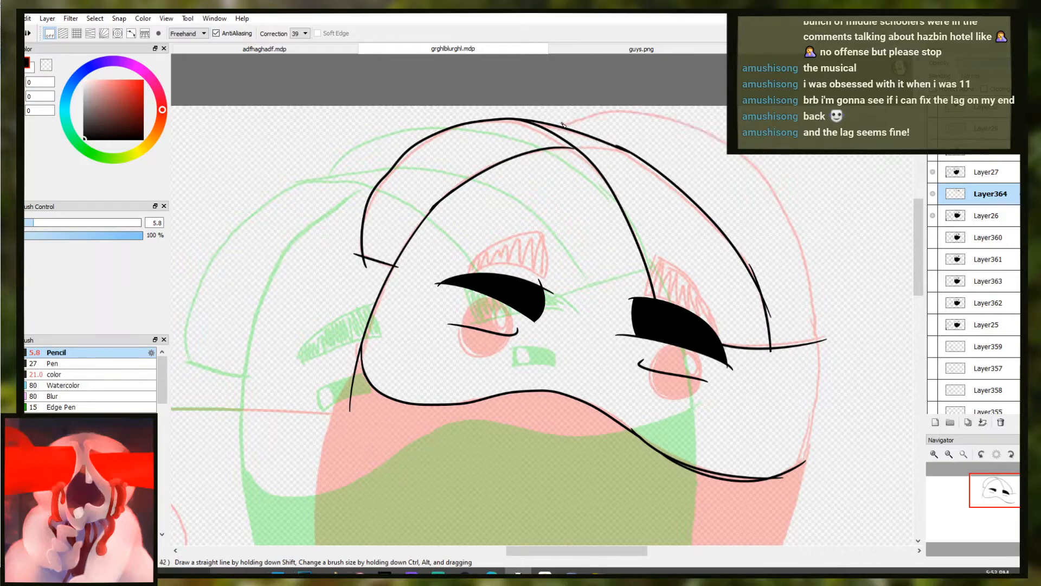
pyautogui.moveTo(560, 131)
pyautogui.mouseDown()
pyautogui.moveTo(659, 115)
pyautogui.moveTo(805, 252)
pyautogui.moveTo(825, 348)
pyautogui.mouseUp()
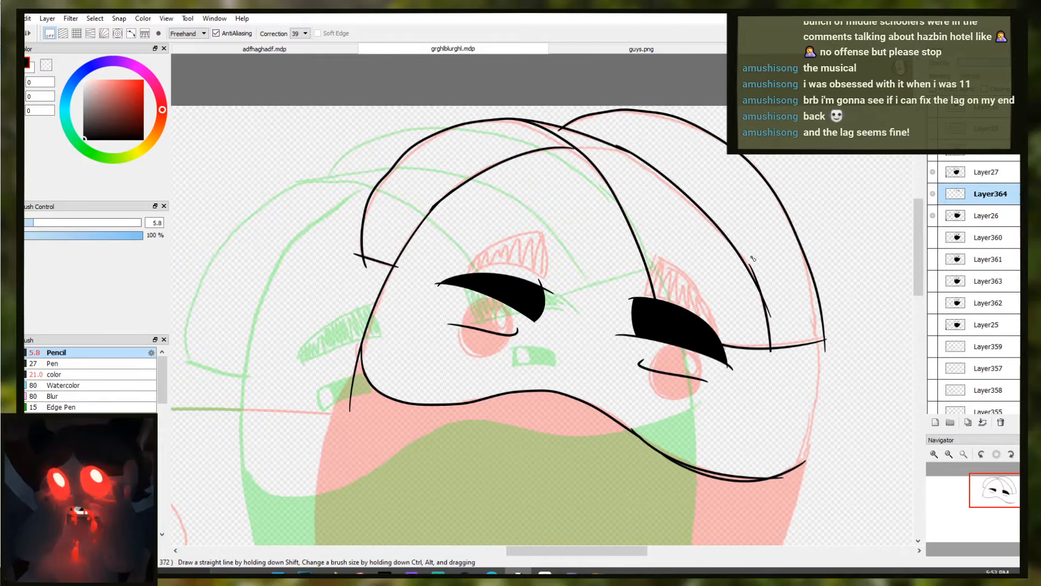
# Draw the right side of the face from the head's edge line down past the corner of the mask
pyautogui.moveTo(825, 376); pyautogui.dragTo(807, 319)
pyautogui.hotkey('ctrl', 'z')
pyautogui.moveTo(800, 259)
pyautogui.mouseDown()
pyautogui.moveTo(789, 373)
pyautogui.moveTo(776, 364)
pyautogui.mouseUp()
pyautogui.hotkey('ctrl', 'z')
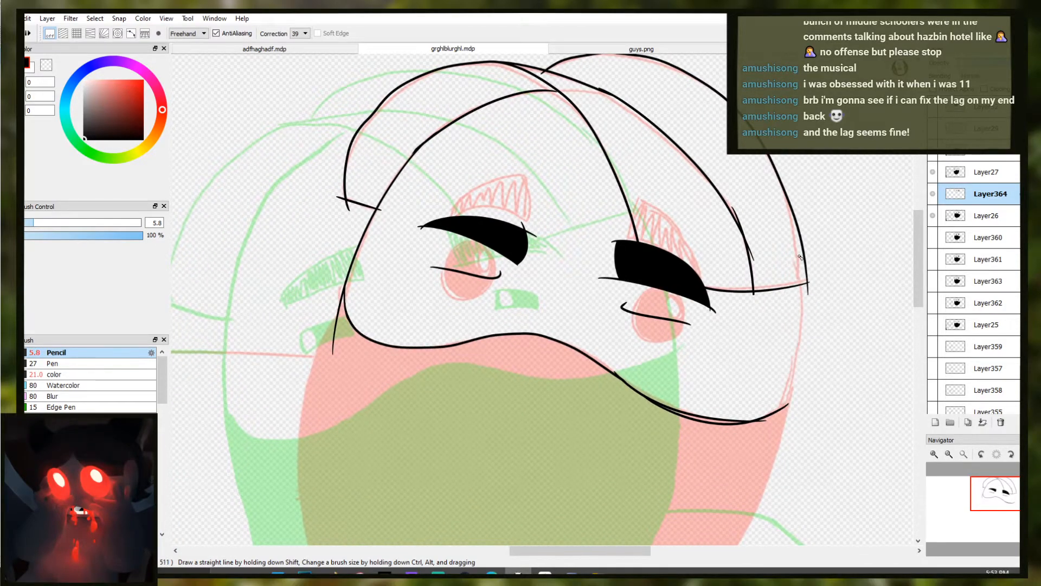
pyautogui.moveTo(798, 265); pyautogui.dragTo(777, 438)
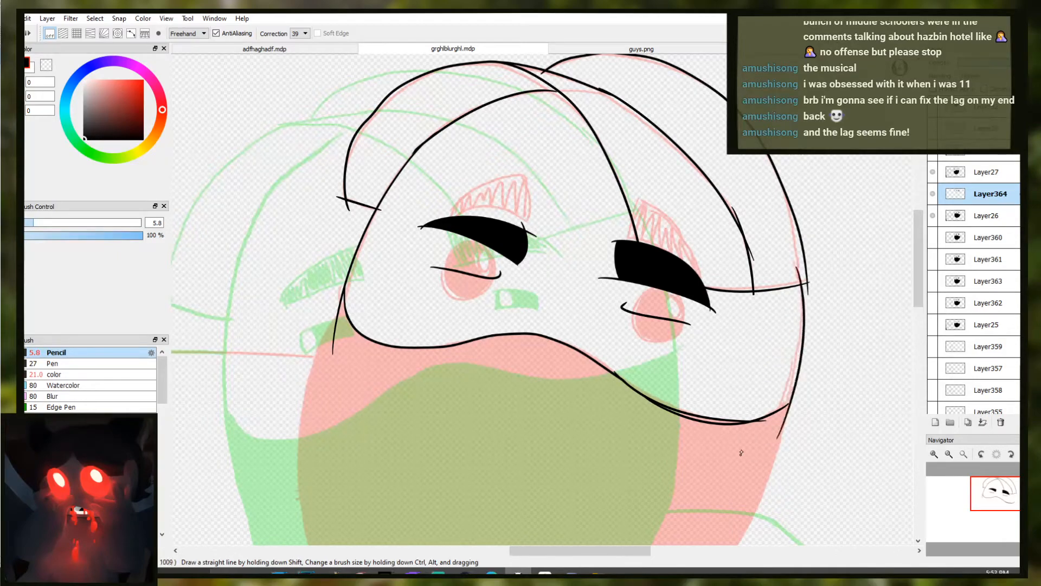
pyautogui.hotkey('ctrl', 'z')
pyautogui.moveTo(808, 267); pyautogui.dragTo(765, 438)
pyautogui.hotkey('ctrl', 'z')
pyautogui.moveTo(808, 267); pyautogui.dragTo(769, 454)
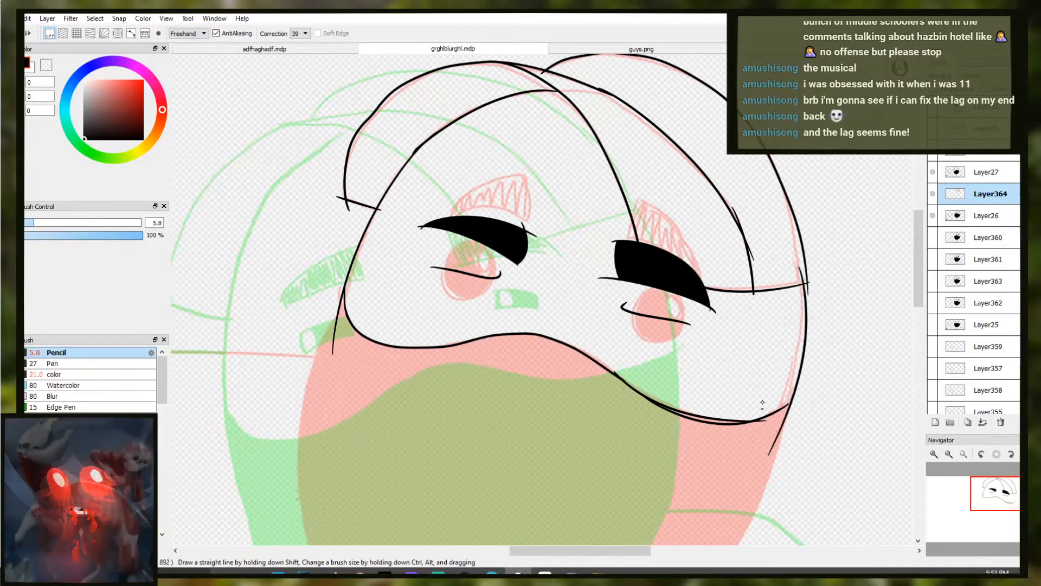
# Trace the left side of the mask from the cheek down and around to the chin
pyautogui.moveTo(632, 417); pyautogui.dragTo(639, 275)
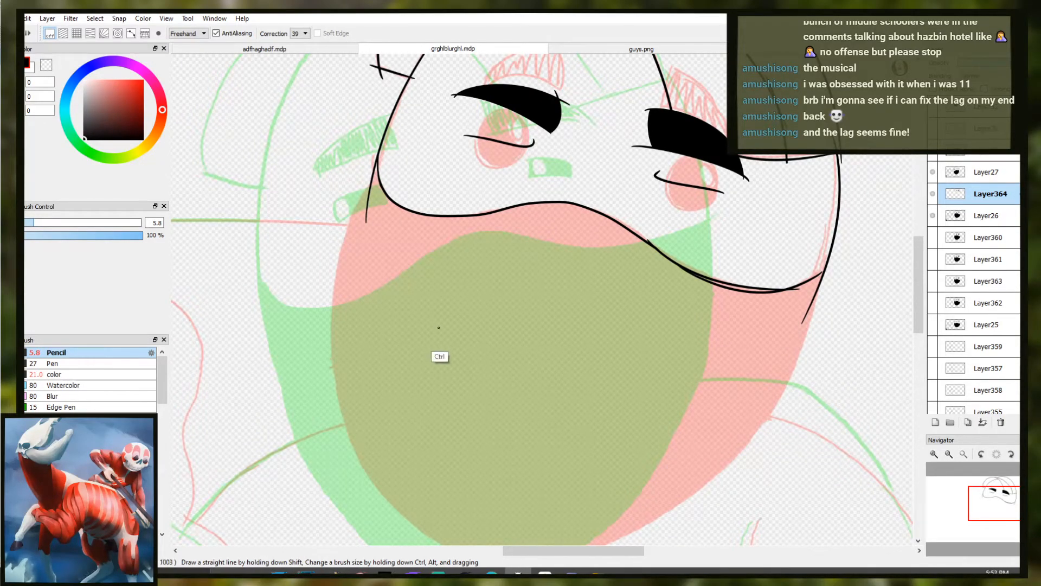
pyautogui.scroll(-2, 438, 325)
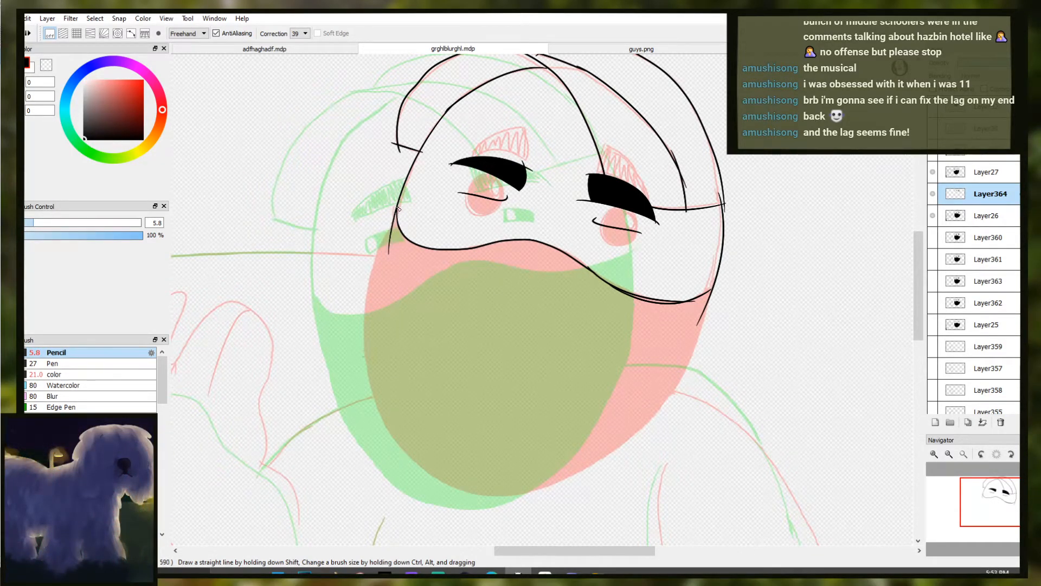
pyautogui.moveTo(364, 326); pyautogui.dragTo(536, 492)
pyautogui.hotkey('ctrl', 'z')
pyautogui.moveTo(398, 205); pyautogui.dragTo(380, 256)
pyautogui.hotkey('ctrl', 'z')
pyautogui.moveTo(366, 324)
pyautogui.mouseDown()
pyautogui.moveTo(377, 410)
pyautogui.moveTo(545, 497)
pyautogui.mouseUp()
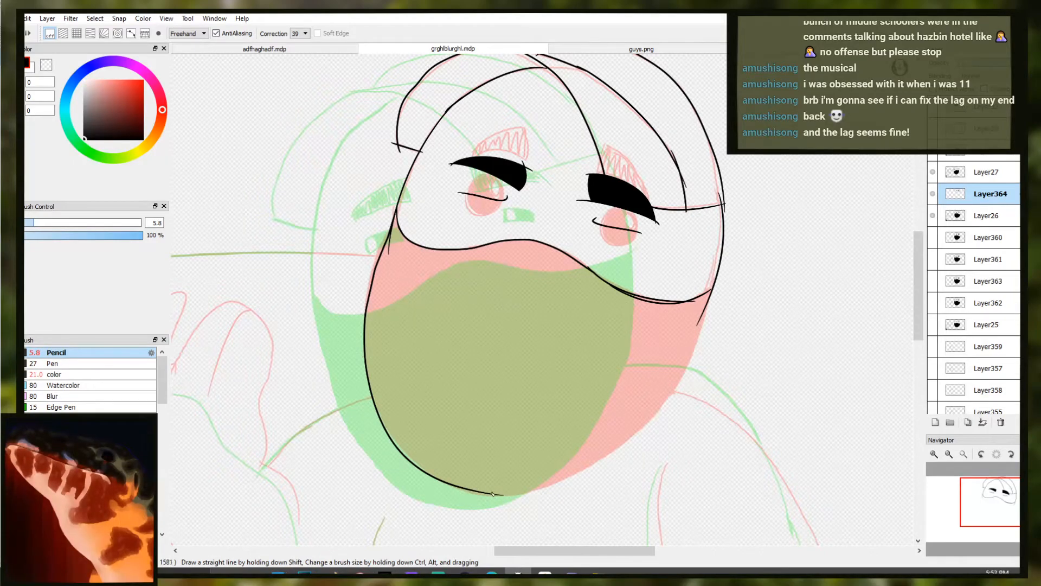
# Trace the right side of the mask from its upper corner down toward the chin
pyautogui.scroll(1, 570, 476)
pyautogui.hotkey('ctrl', 'z')
pyautogui.hotkey('ctrl', 'z')
pyautogui.moveTo(764, 218)
pyautogui.mouseDown()
pyautogui.moveTo(719, 340)
pyautogui.moveTo(750, 255)
pyautogui.moveTo(638, 444)
pyautogui.mouseUp()
pyautogui.hotkey('ctrl', 'z')
pyautogui.hotkey('ctrl', 'z')
pyautogui.hotkey('ctrl', 'z')
pyautogui.hotkey('ctrl', 'z')
pyautogui.moveTo(761, 222)
pyautogui.mouseDown()
pyautogui.moveTo(741, 268)
pyautogui.moveTo(746, 291)
pyautogui.moveTo(621, 448)
pyautogui.moveTo(553, 462)
pyautogui.moveTo(657, 427)
pyautogui.moveTo(546, 498)
pyautogui.mouseUp()
pyautogui.hotkey('ctrl', 'z')
pyautogui.hotkey('ctrl', 'z')
# Draw the curve under the chin that joins the two sides of the mask into a closed outline
pyautogui.moveTo(660, 418)
pyautogui.mouseDown()
pyautogui.moveTo(517, 495)
pyautogui.moveTo(573, 470)
pyautogui.mouseUp()
pyautogui.hotkey('ctrl', 'z')
pyautogui.moveTo(627, 444); pyautogui.dragTo(525, 502)
pyautogui.hotkey('ctrl', 'z')
pyautogui.moveTo(626, 425)
pyautogui.mouseDown()
pyautogui.moveTo(400, 488)
pyautogui.moveTo(489, 506)
pyautogui.mouseUp()
pyautogui.hotkey('ctrl', 'z')
pyautogui.hotkey('ctrl', 'z')
pyautogui.moveTo(406, 474); pyautogui.dragTo(627, 432)
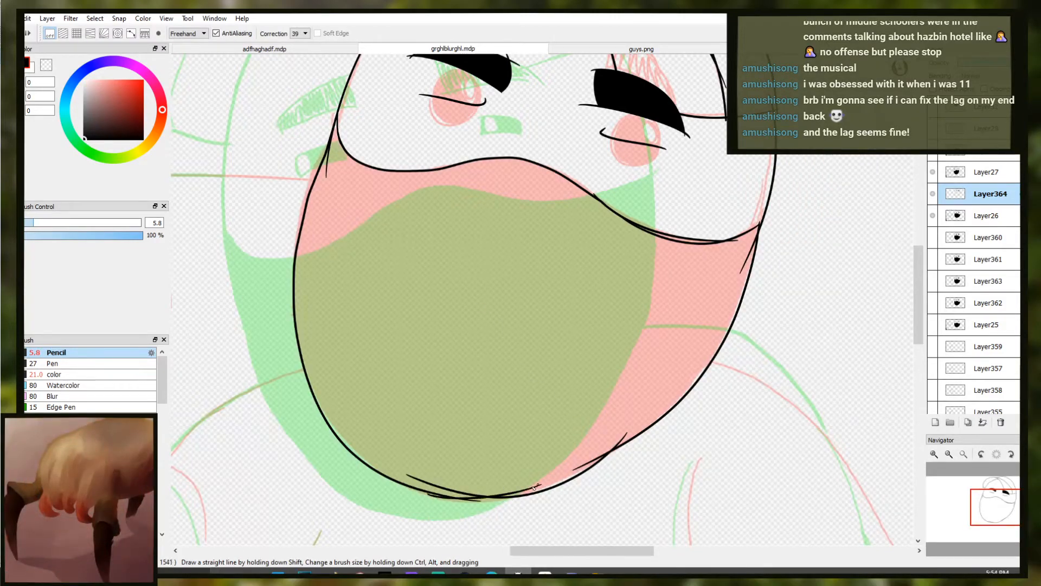
# Fill the mask outline with black and touch up its upper left corner using the color brush at size 5.3
pyautogui.press('g')
pyautogui.click(462, 356)
pyautogui.press('b')
pyautogui.press('space')
pyautogui.moveTo(376, 237); pyautogui.dragTo(395, 305)
pyautogui.click(71, 375)
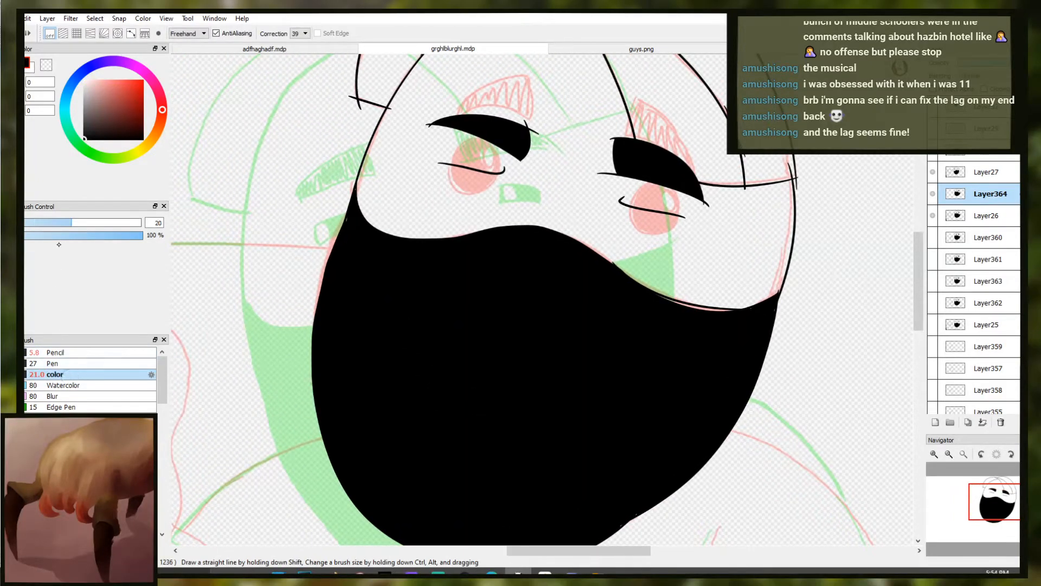
pyautogui.moveTo(44, 221); pyautogui.dragTo(36, 221)
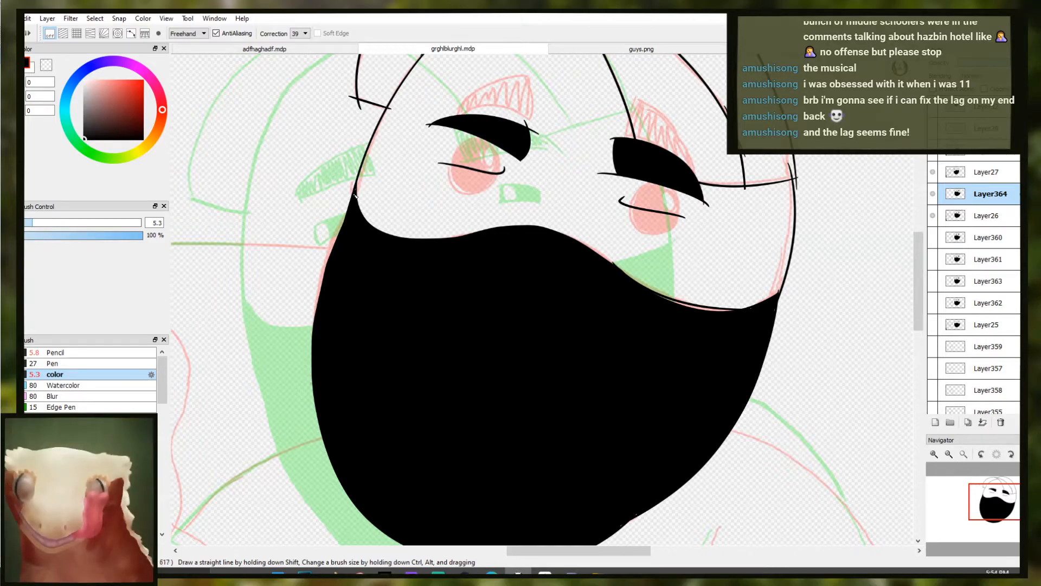
pyautogui.press('n')
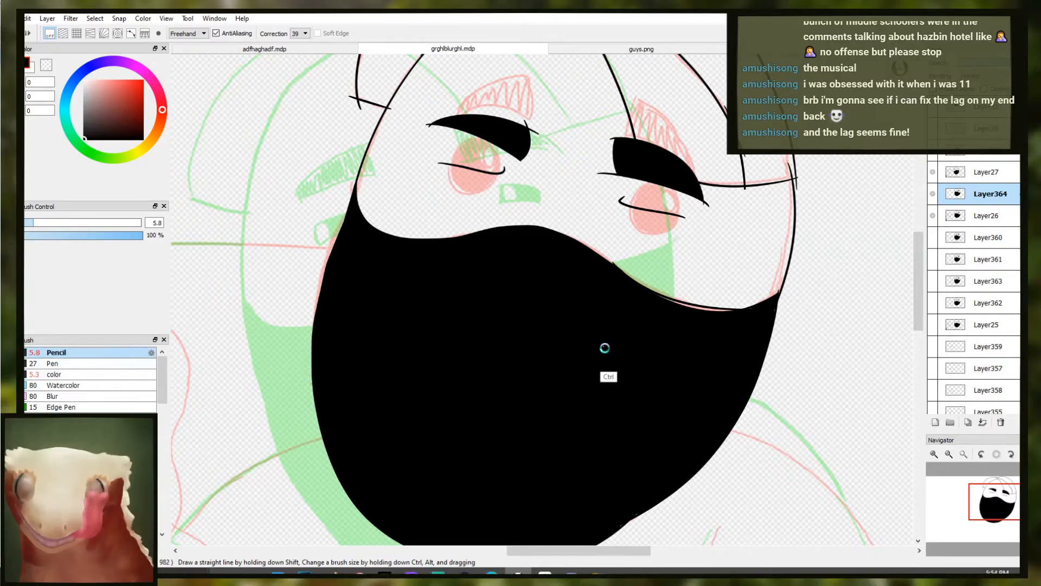
pyautogui.scroll(-3, 604, 344)
pyautogui.scroll(-2, 602, 300)
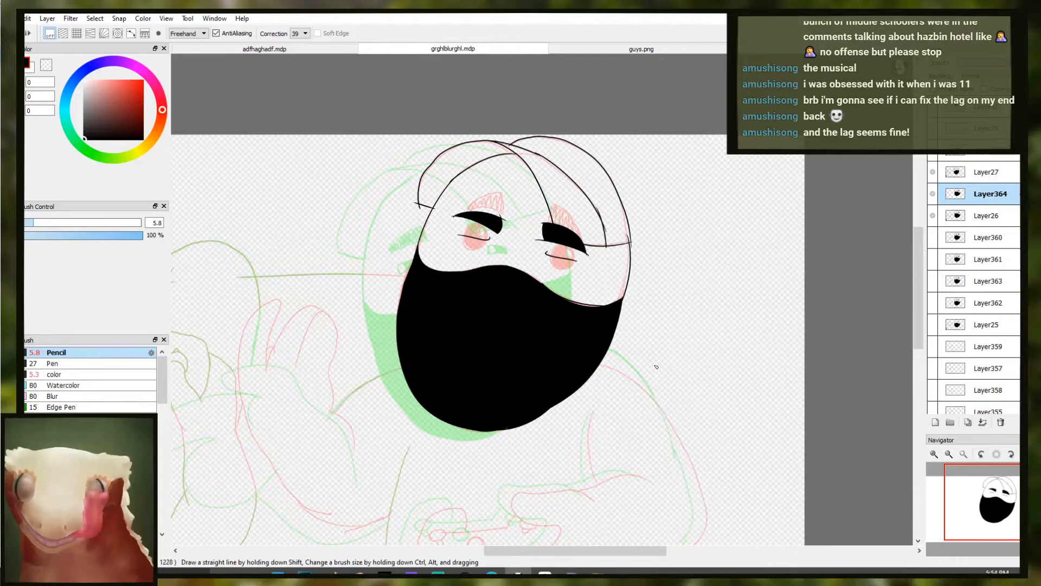
pyautogui.moveTo(534, 368); pyautogui.dragTo(516, 288)
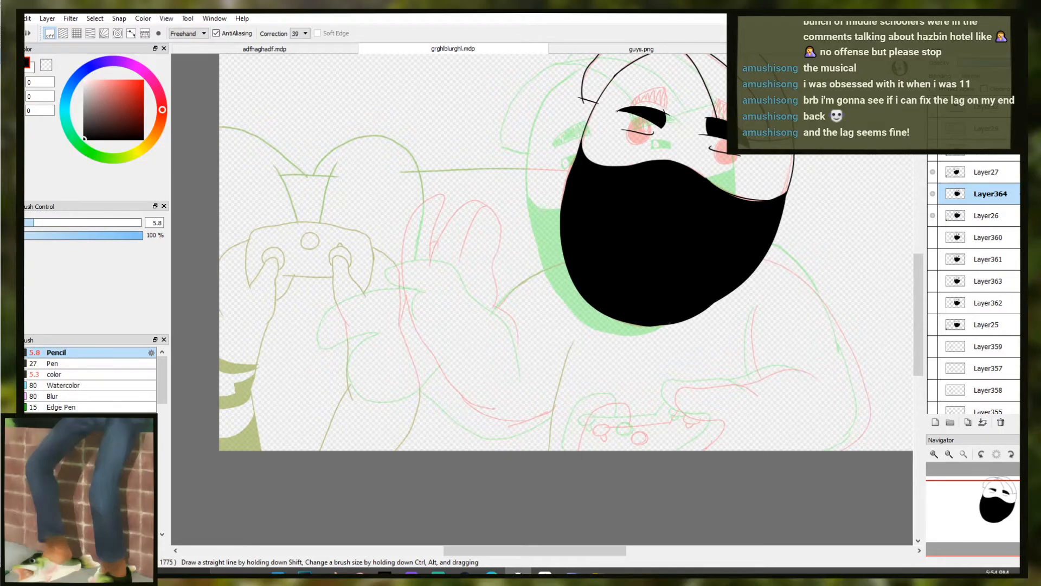
pyautogui.scroll(4, 600, 326)
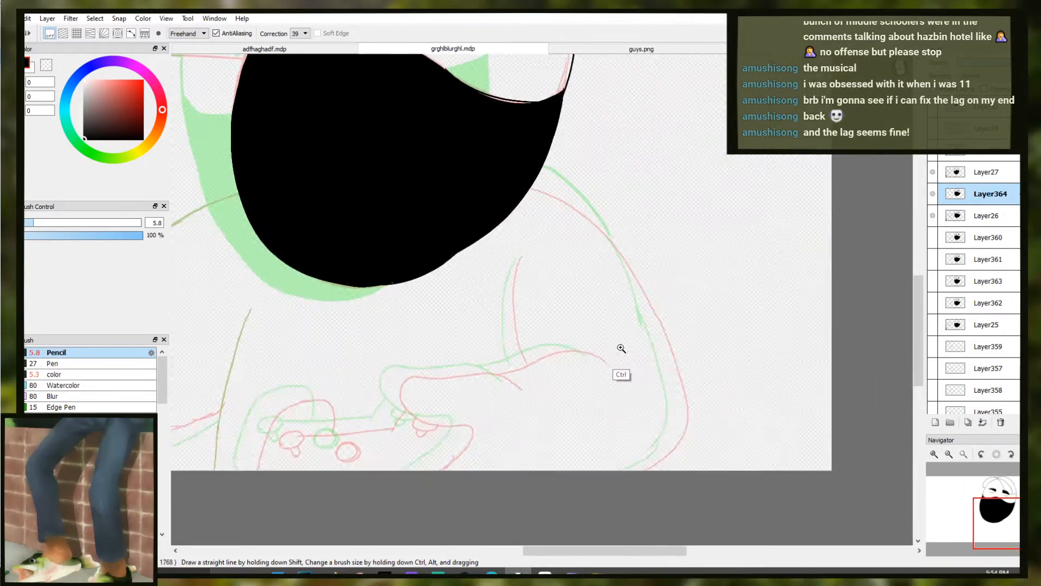
pyautogui.moveTo(518, 156); pyautogui.dragTo(587, 192)
pyautogui.hotkey('ctrl', 'z')
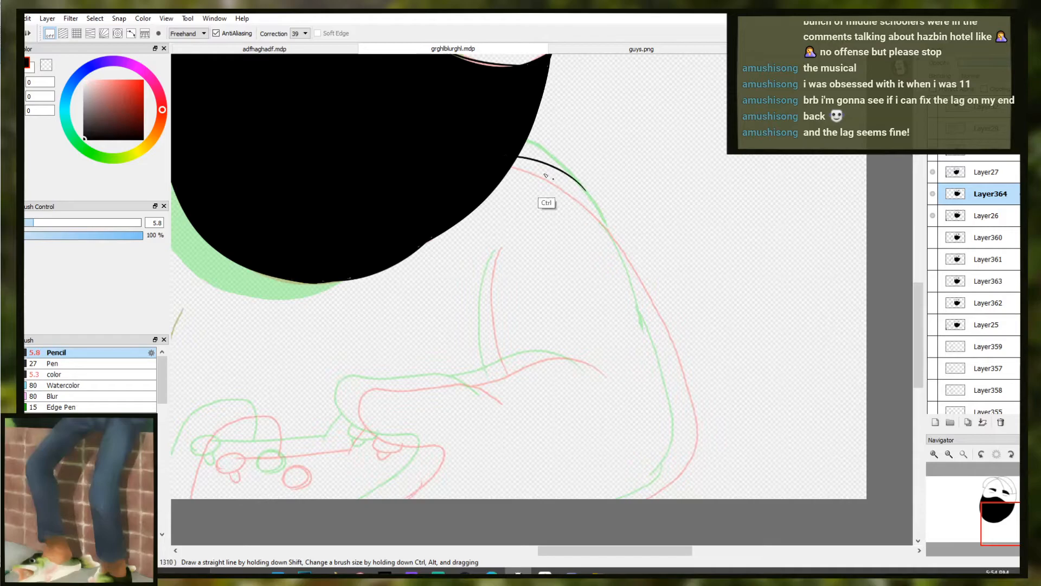
pyautogui.hotkey('ctrl', 'z')
pyautogui.moveTo(518, 156); pyautogui.dragTo(601, 200)
pyautogui.scroll(-4, 539, 178)
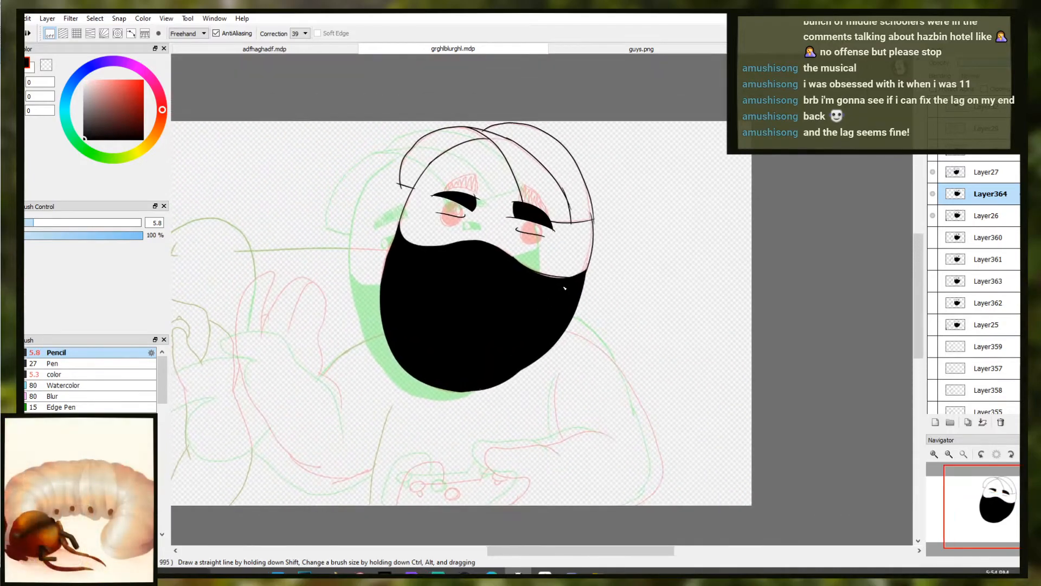
# Rotate the whole head drawing clockwise and shift it right of the onion-skin heads with a transform
pyautogui.hotkey('ctrl', 't')
pyautogui.moveTo(485, 273); pyautogui.dragTo(518, 277)
pyautogui.moveTo(560, 402); pyautogui.dragTo(495, 431)
pyautogui.moveTo(553, 296); pyautogui.dragTo(558, 318)
pyautogui.moveTo(632, 378); pyautogui.dragTo(630, 371)
pyautogui.moveTo(578, 339)
pyautogui.mouseDown()
pyautogui.moveTo(581, 322)
pyautogui.moveTo(581, 333)
pyautogui.mouseUp()
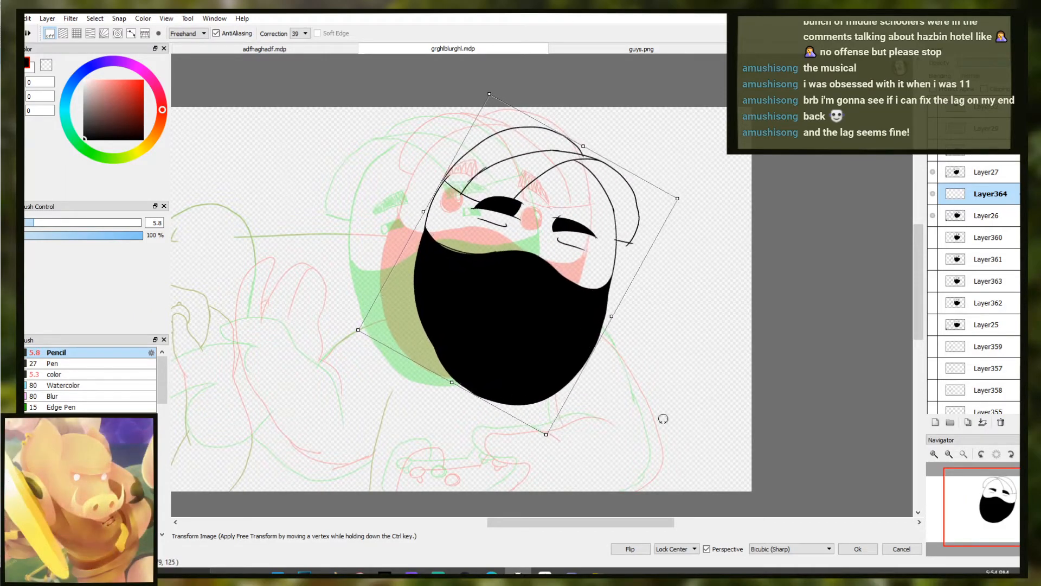
pyautogui.click(854, 549)
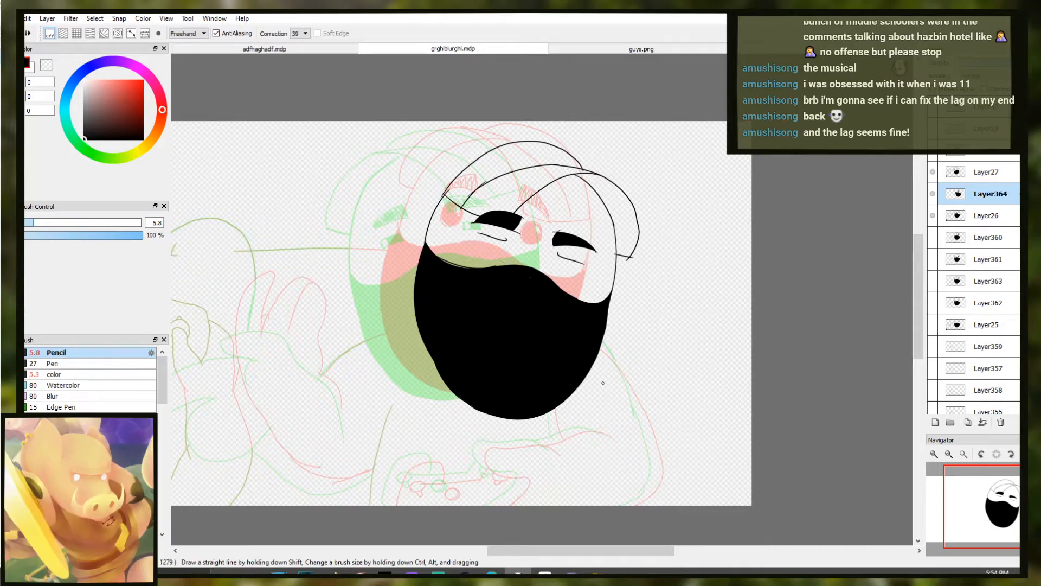
# Try drawing the outer arm line from the mask's right edge down toward the bottom of the canvas
pyautogui.scroll(5, 565, 457)
pyautogui.moveTo(593, 244); pyautogui.dragTo(713, 488)
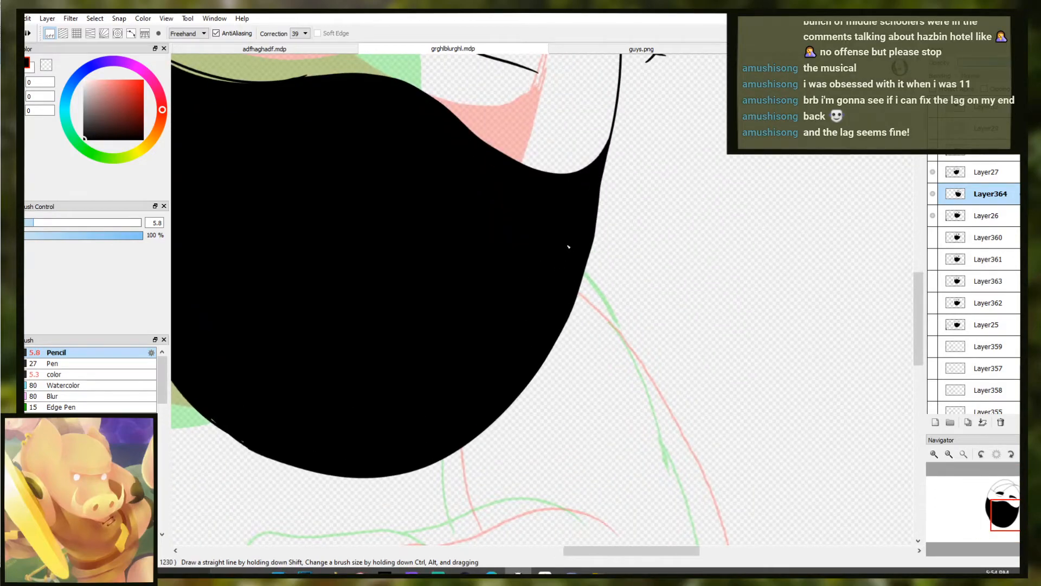
pyautogui.scroll(-3, 578, 263)
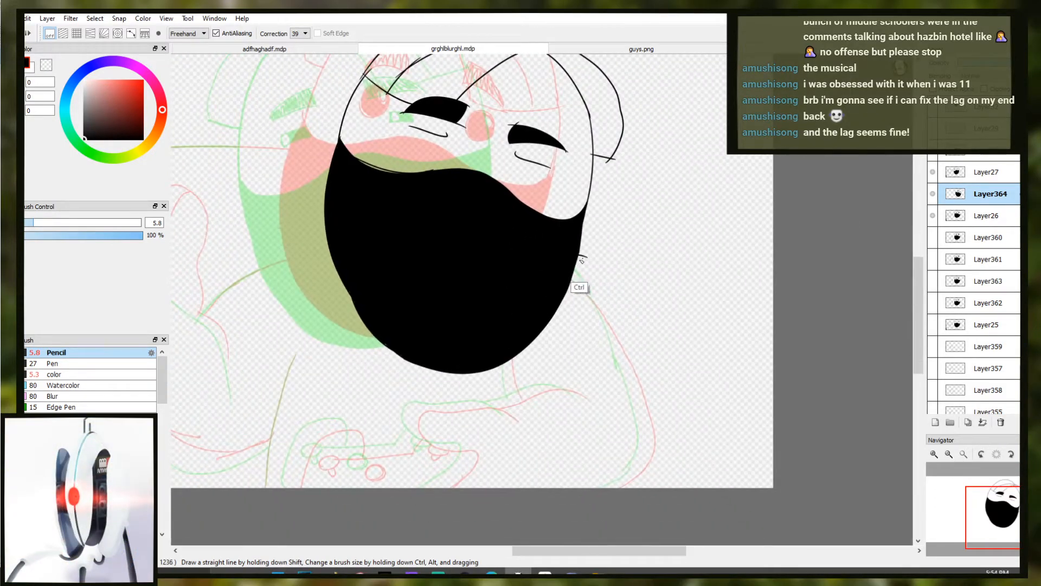
pyautogui.hotkey('ctrl', 'z')
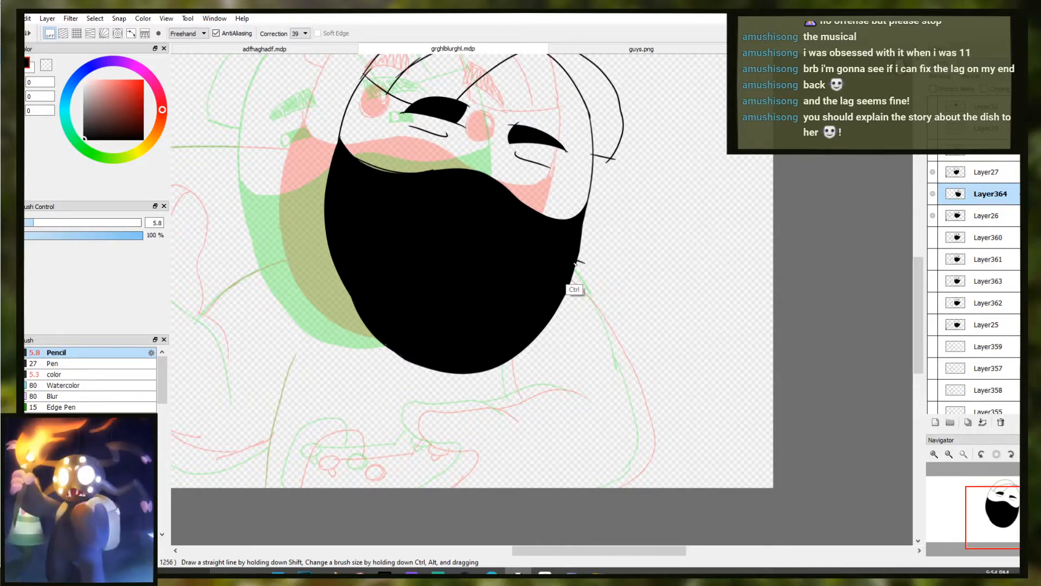
pyautogui.hotkey('ctrl', 'z')
pyautogui.hotkey('ctrl', 'z')
pyautogui.moveTo(571, 253); pyautogui.dragTo(630, 440)
pyautogui.hotkey('ctrl', 'z')
pyautogui.moveTo(575, 258); pyautogui.dragTo(650, 452)
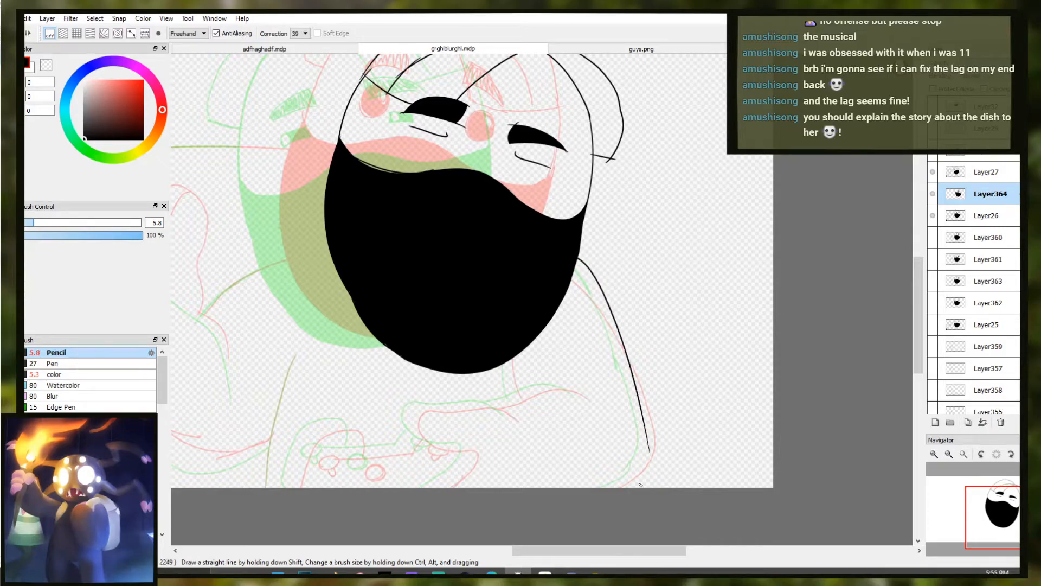
# Try curving the arm's lower end in to the canvas edge, and undo the whole arm line
pyautogui.keyDown('ctrl'); pyautogui.click(682, 434); pyautogui.keyUp('ctrl')
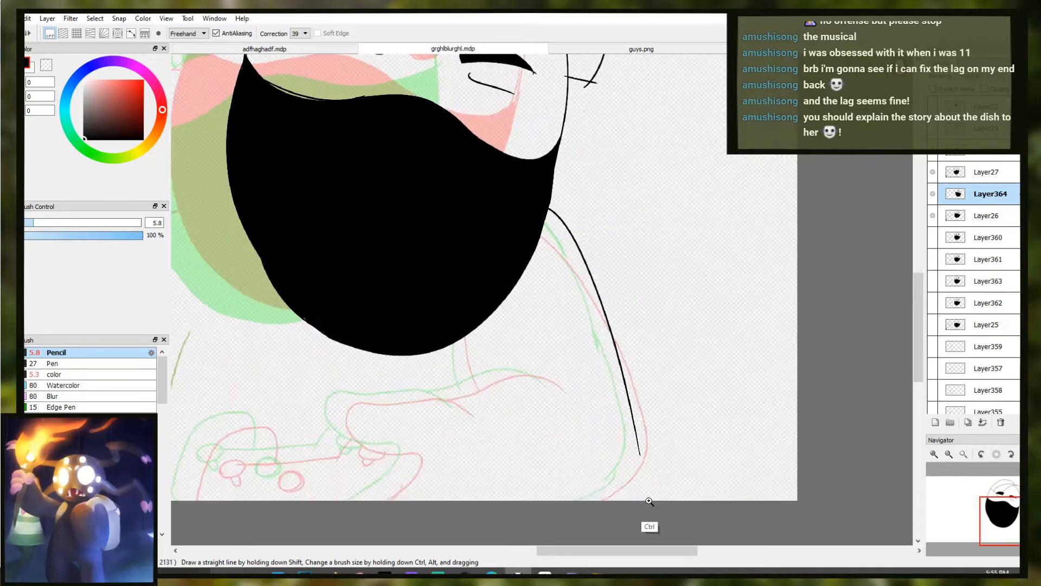
pyautogui.keyDown('ctrl'); pyautogui.click(682, 435); pyautogui.keyUp('ctrl')
pyautogui.hotkey('ctrl', 'z')
pyautogui.moveTo(608, 340)
pyautogui.mouseDown()
pyautogui.moveTo(588, 440)
pyautogui.moveTo(618, 416)
pyautogui.mouseUp()
pyautogui.hotkey('ctrl', 'z')
pyautogui.moveTo(617, 363); pyautogui.dragTo(535, 480)
pyautogui.moveTo(619, 403)
pyautogui.keyDown('ctrl'); pyautogui.keyDown('alt'); pyautogui.mouseDown()
pyautogui.moveTo(621, 368)
pyautogui.moveTo(614, 406)
pyautogui.mouseUp(); pyautogui.keyUp('alt'); pyautogui.keyUp('ctrl')
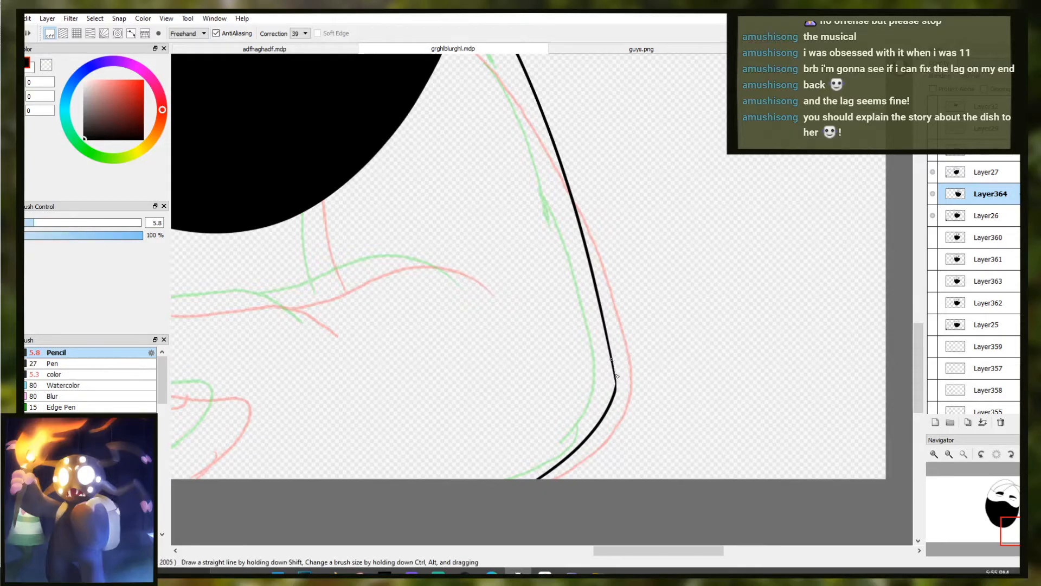
pyautogui.scroll(-3, 607, 405)
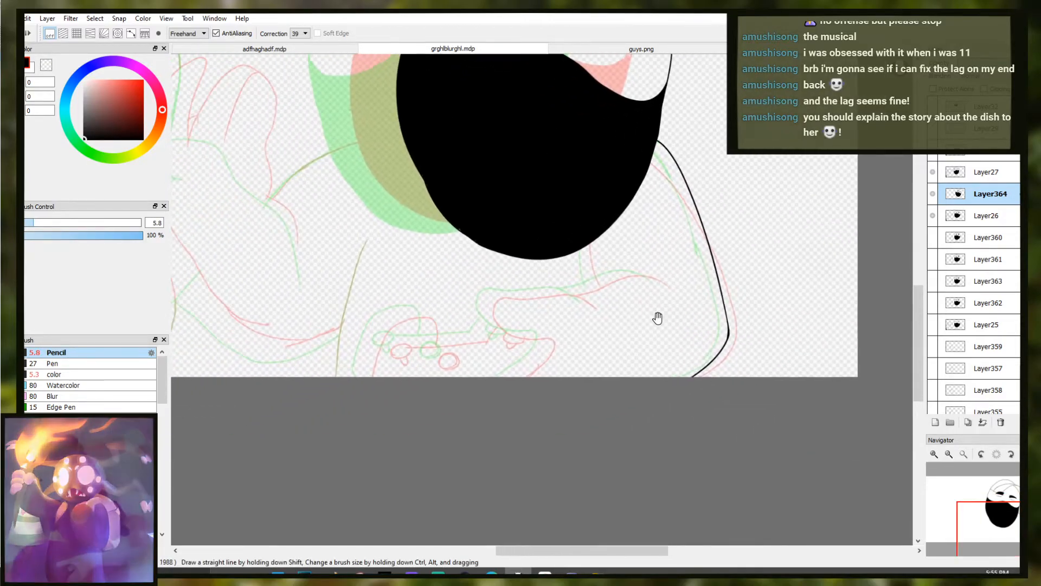
pyautogui.hotkey('ctrl', 'z')
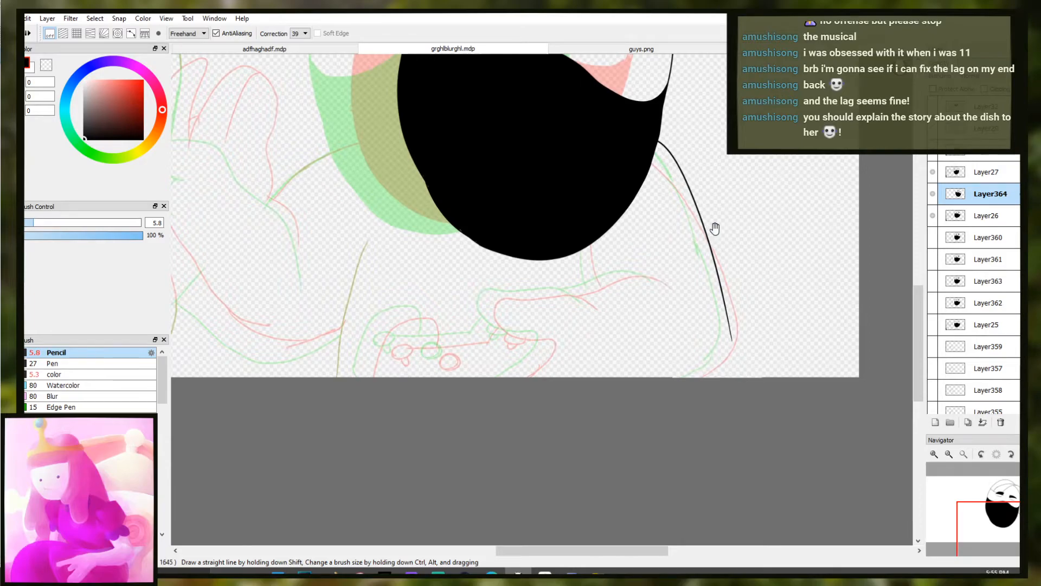
pyautogui.scroll(-1, 715, 228)
pyautogui.hotkey('ctrl', 'z')
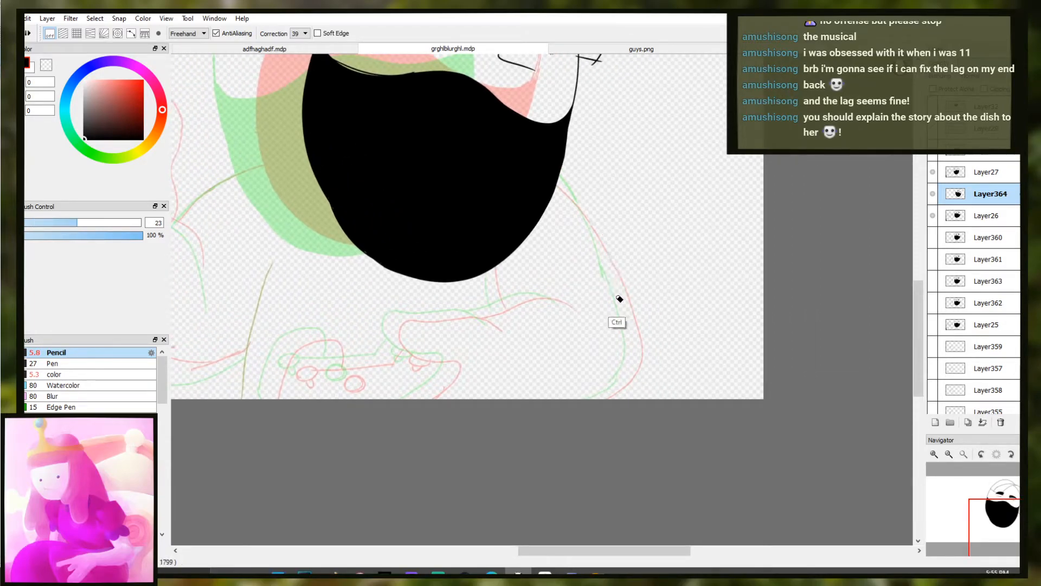
# Draw a wider outer arm line from the mask's right edge down and around to the bottom of the canvas
pyautogui.press('b')
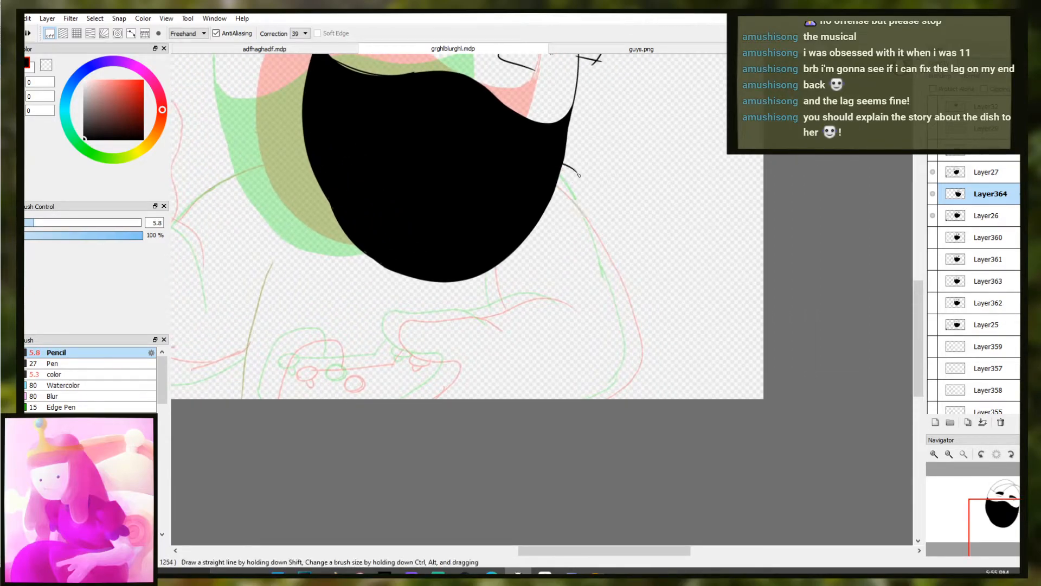
pyautogui.hotkey('ctrl', 'z')
pyautogui.moveTo(564, 161)
pyautogui.mouseDown()
pyautogui.moveTo(627, 260)
pyautogui.moveTo(638, 399)
pyautogui.mouseUp()
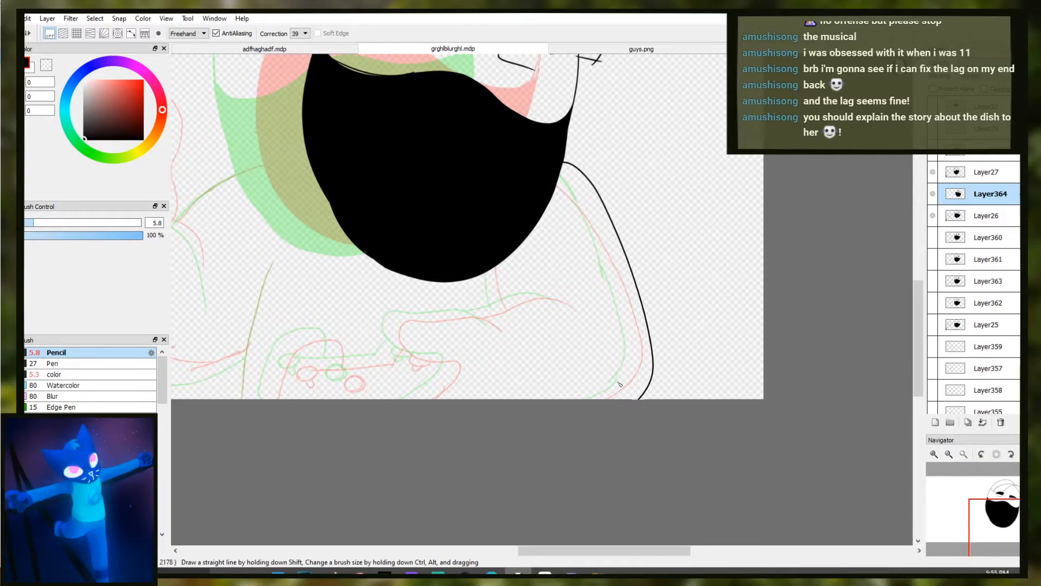
pyautogui.press('e')
pyautogui.press('b')
pyautogui.press('ctrl')
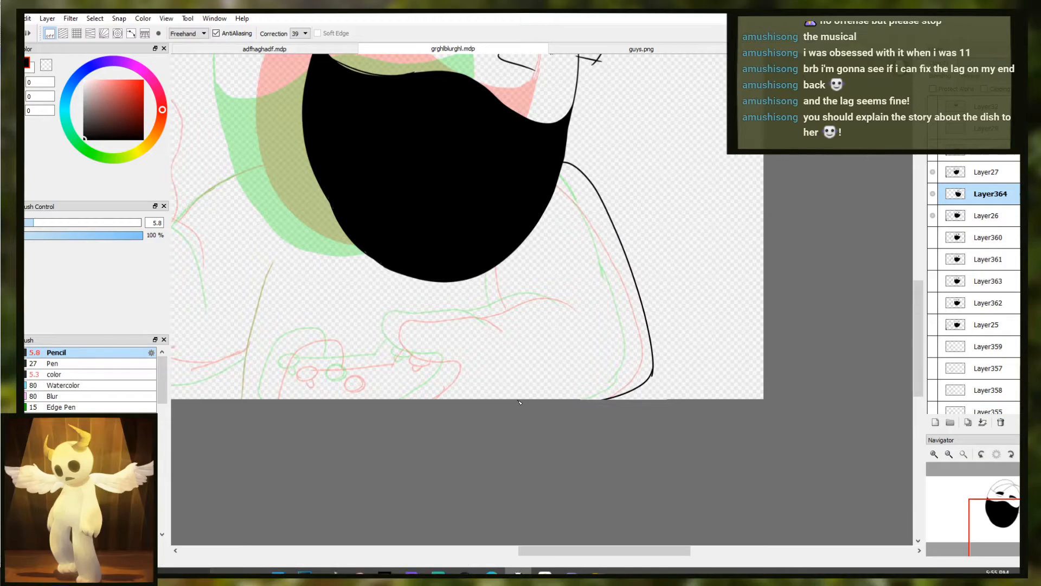
# Try drawing the forearm line above the game controller, and undo the attempts
pyautogui.scroll(4, 479, 344)
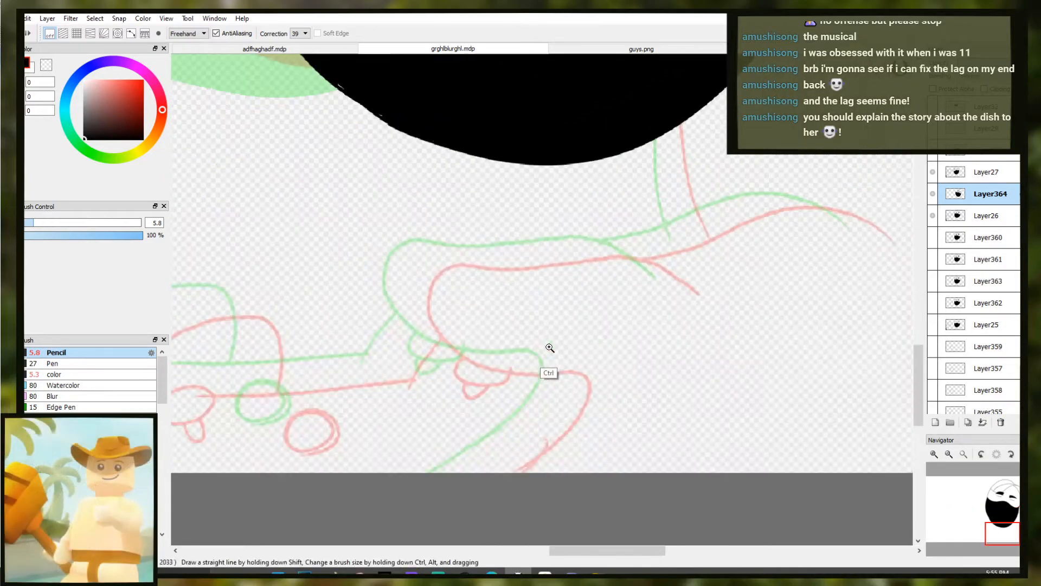
pyautogui.moveTo(672, 265); pyautogui.dragTo(663, 255)
pyautogui.hotkey('ctrl', 'z')
pyautogui.moveTo(694, 297); pyautogui.dragTo(654, 248)
pyautogui.hotkey('ctrl', 'z')
pyautogui.hotkey('ctrl', 'z')
pyautogui.moveTo(694, 290)
pyautogui.mouseDown()
pyautogui.moveTo(655, 250)
pyautogui.moveTo(437, 247)
pyautogui.mouseUp()
pyautogui.hotkey('ctrl', 'z')
pyautogui.hotkey('ctrl', 'z')
# Erase the rotated outermost arc of the head from the edge line up over the crown
pyautogui.scroll(-2, 713, 273)
pyautogui.moveTo(712, 273); pyautogui.dragTo(572, 287)
pyautogui.moveTo(636, 321)
pyautogui.mouseDown()
pyautogui.moveTo(649, 272)
pyautogui.moveTo(641, 317)
pyautogui.mouseUp()
pyautogui.scroll(3, 522, 201)
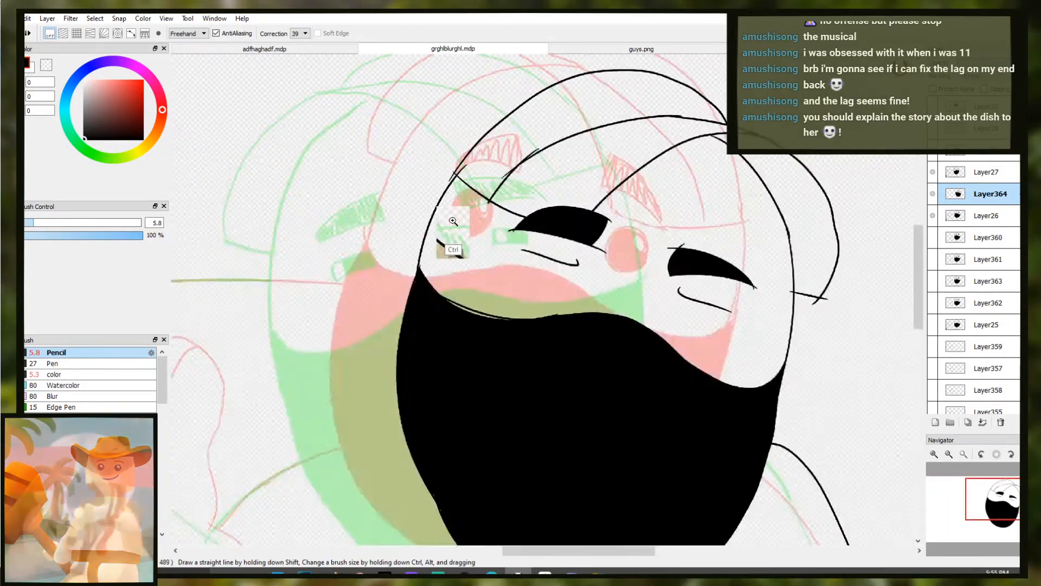
pyautogui.press('e')
pyautogui.moveTo(438, 203)
pyautogui.mouseDown()
pyautogui.moveTo(414, 217)
pyautogui.moveTo(440, 165)
pyautogui.moveTo(488, 138)
pyautogui.mouseUp()
pyautogui.moveTo(568, 91); pyautogui.dragTo(638, 69)
pyautogui.press('v')
pyautogui.moveTo(606, 109); pyautogui.dragTo(612, 283)
pyautogui.press('b')
pyautogui.press('e')
pyautogui.moveTo(673, 225)
pyautogui.mouseDown()
pyautogui.moveTo(803, 230)
pyautogui.moveTo(412, 347)
pyautogui.moveTo(399, 414)
pyautogui.mouseUp()
# Redraw the outermost arc of the head higher, from the edge line over the crown
pyautogui.press('b')
pyautogui.hotkey('ctrl', 'z')
pyautogui.hotkey('ctrl', 'z')
pyautogui.moveTo(868, 260)
pyautogui.mouseDown()
pyautogui.moveTo(412, 373)
pyautogui.moveTo(394, 428)
pyautogui.moveTo(905, 304)
pyautogui.mouseUp()
pyautogui.hotkey('ctrl', 'z')
pyautogui.moveTo(826, 296)
pyautogui.mouseDown()
pyautogui.moveTo(805, 250)
pyautogui.moveTo(631, 220)
pyautogui.mouseUp()
pyautogui.scroll(-2, 808, 255)
# Erase the rotated inner arc and right-hand edge line, and redraw the right arc from the middle arc to a lower edge line
pyautogui.press('e')
pyautogui.moveTo(526, 325)
pyautogui.mouseDown()
pyautogui.moveTo(527, 296)
pyautogui.moveTo(564, 275)
pyautogui.moveTo(630, 259)
pyautogui.moveTo(696, 270)
pyautogui.mouseUp()
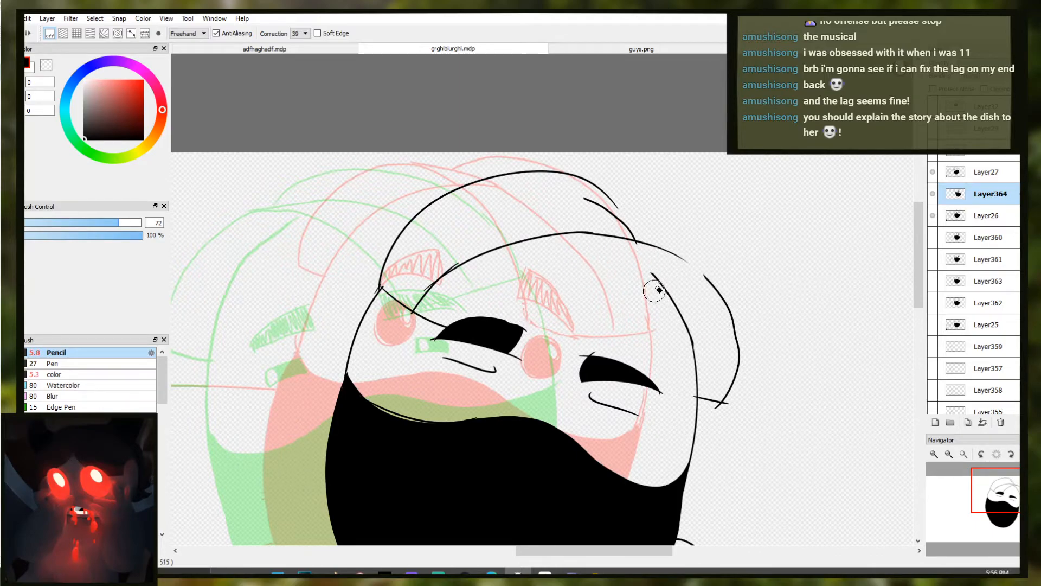
pyautogui.moveTo(718, 388)
pyautogui.mouseDown()
pyautogui.moveTo(707, 272)
pyautogui.moveTo(733, 389)
pyautogui.moveTo(732, 362)
pyautogui.mouseUp()
pyautogui.press('b')
pyautogui.moveTo(673, 252)
pyautogui.mouseDown()
pyautogui.moveTo(727, 313)
pyautogui.moveTo(729, 417)
pyautogui.moveTo(719, 434)
pyautogui.moveTo(676, 419)
pyautogui.moveTo(720, 397)
pyautogui.mouseUp()
pyautogui.moveTo(578, 313); pyautogui.dragTo(501, 370)
pyautogui.hotkey('ctrl', 'z')
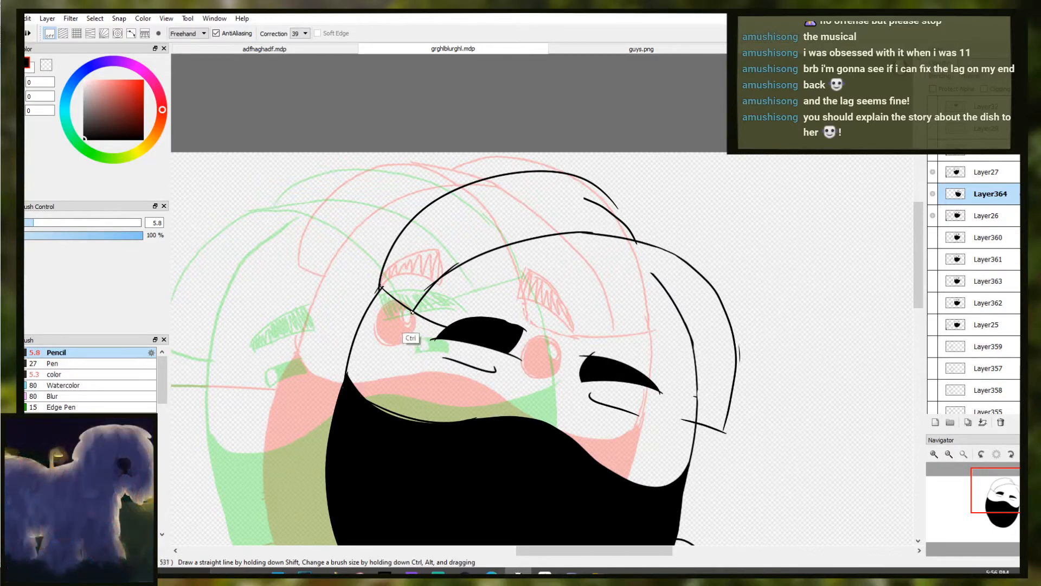
# Extend the edge line toward the left eyebrow and draw the inner arc across the forehead to the head's right side
pyautogui.moveTo(412, 312); pyautogui.dragTo(453, 348)
pyautogui.moveTo(555, 275)
pyautogui.mouseDown()
pyautogui.moveTo(657, 276)
pyautogui.moveTo(732, 364)
pyautogui.moveTo(737, 342)
pyautogui.mouseUp()
pyautogui.hotkey('ctrl', 'z')
pyautogui.moveTo(676, 263)
pyautogui.mouseDown()
pyautogui.moveTo(568, 267)
pyautogui.moveTo(481, 334)
pyautogui.mouseUp()
pyautogui.hotkey('ctrl', 'z')
pyautogui.moveTo(709, 297)
pyautogui.mouseDown()
pyautogui.moveTo(619, 276)
pyautogui.moveTo(473, 342)
pyautogui.mouseUp()
pyautogui.moveTo(708, 311); pyautogui.dragTo(728, 265)
pyautogui.moveTo(726, 270); pyautogui.dragTo(681, 223)
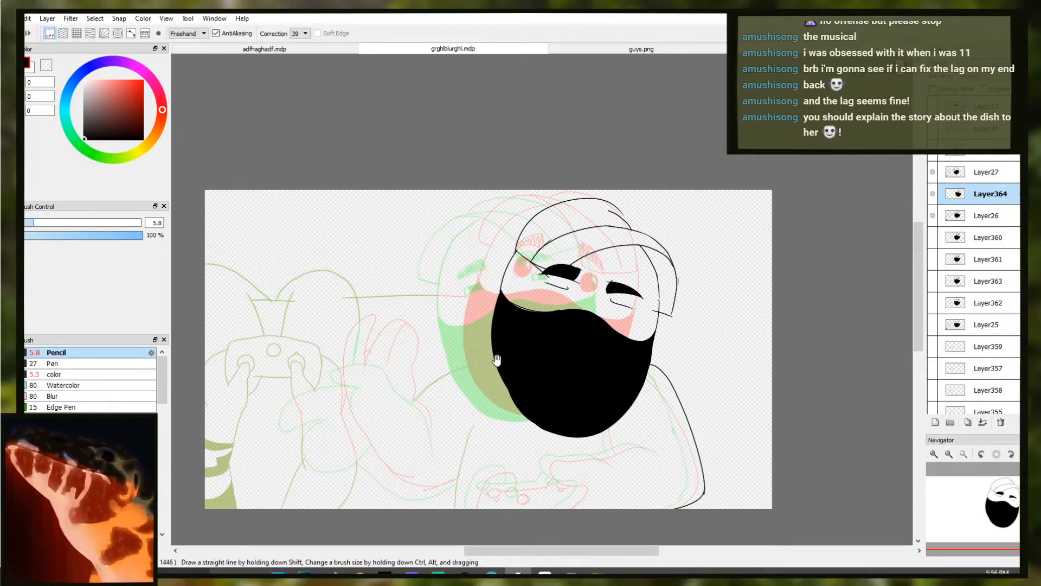
# Erase the leftover arc segment between the crown and the middle arc
pyautogui.scroll(3, 632, 209)
pyautogui.moveTo(576, 224); pyautogui.dragTo(645, 258)
pyautogui.press('b')
pyautogui.press('e')
pyautogui.moveTo(611, 221); pyautogui.dragTo(585, 195)
pyautogui.press('b')
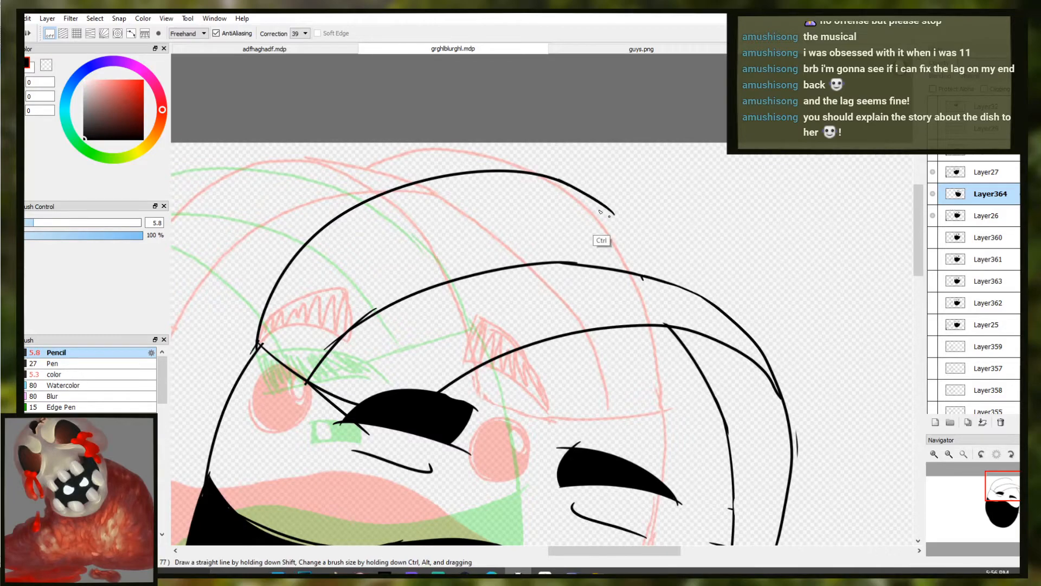
# Draw the end of the outermost arc from the crown down to the middle arc
pyautogui.moveTo(569, 186); pyautogui.dragTo(612, 223)
pyautogui.hotkey('ctrl', 'z')
pyautogui.moveTo(568, 185); pyautogui.dragTo(647, 274)
pyautogui.hotkey('ctrl', 'z')
pyautogui.moveTo(568, 185); pyautogui.dragTo(642, 265)
pyautogui.hotkey('ctrl', 'z')
pyautogui.moveTo(568, 185); pyautogui.dragTo(635, 274)
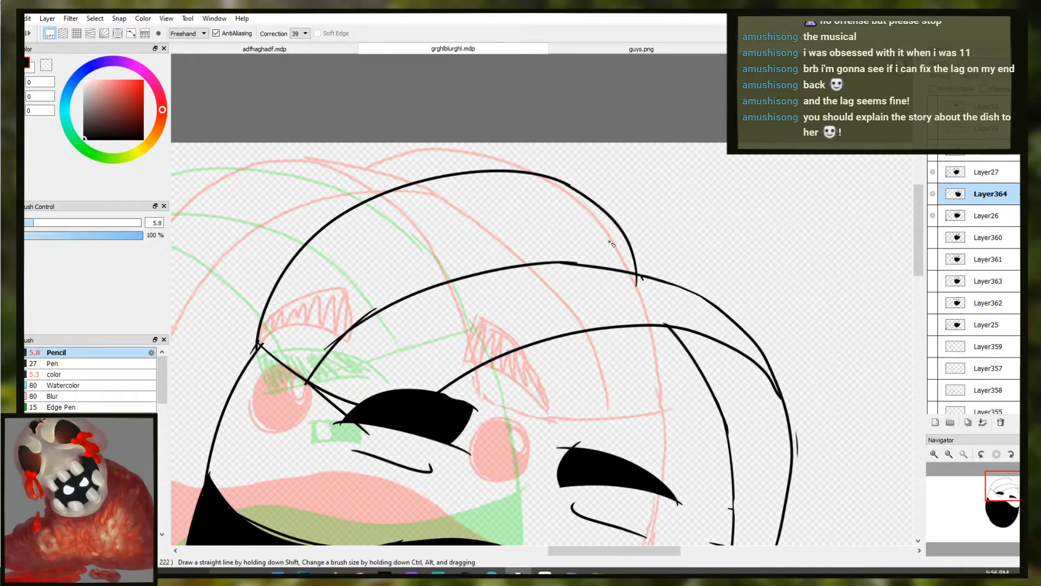
# Check the tilted head and arm against the onion-skin frames, viewing the whole canvas normally and mirrored
pyautogui.hotkey('ctrl', '-')
pyautogui.hotkey('ctrl', '-')
pyautogui.hotkey('ctrl', '-')
pyautogui.hotkey('ctrl', '-')
pyautogui.moveTo(517, 302); pyautogui.dragTo(643, 239)
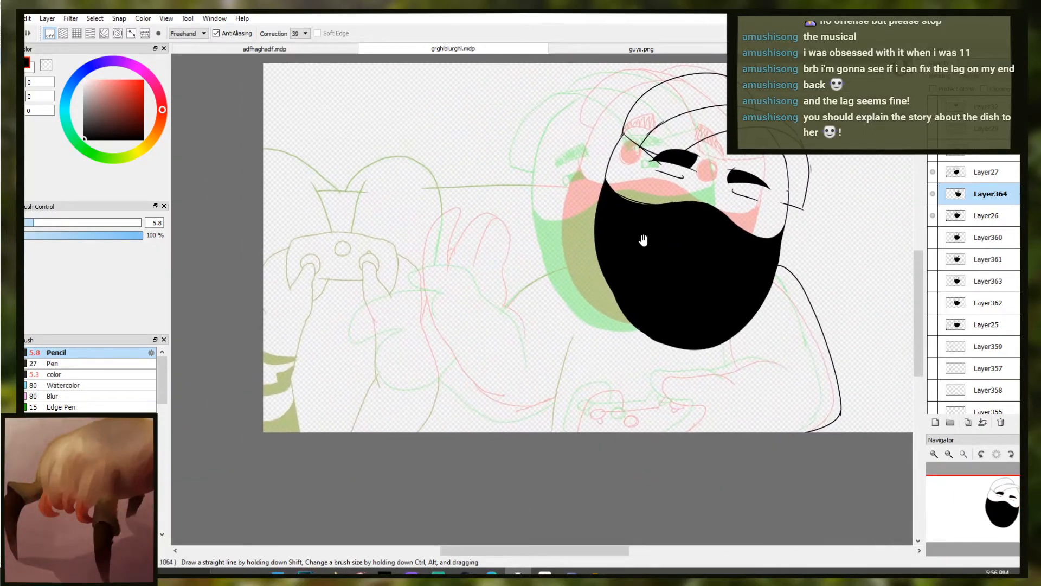
pyautogui.hotkey('ctrl', '+')
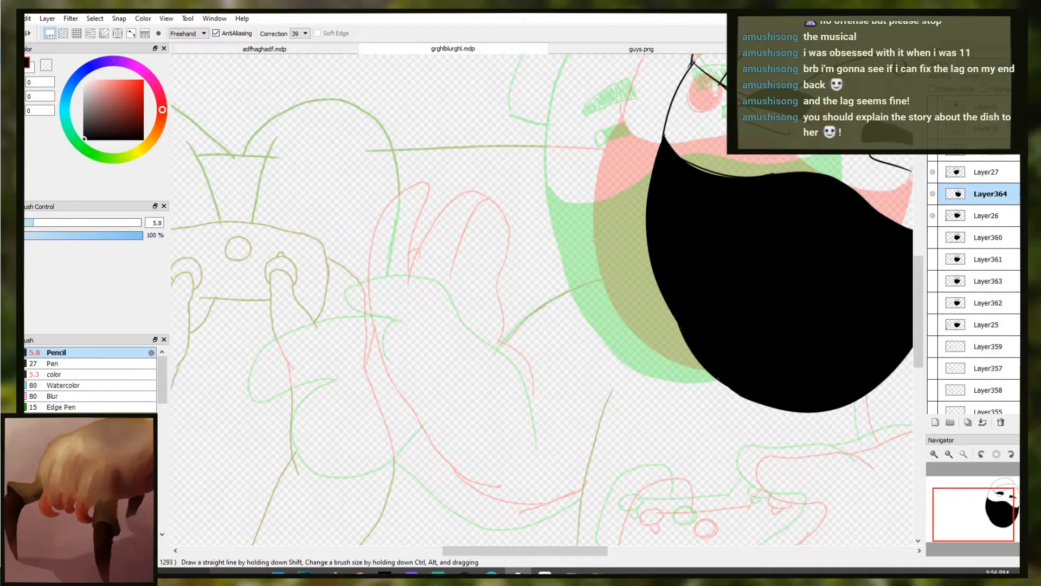
pyautogui.hotkey('ctrl', '-')
pyautogui.hotkey('ctrl', '-')
pyautogui.hotkey('ctrl', '+')
pyautogui.hotkey('ctrl', '+')
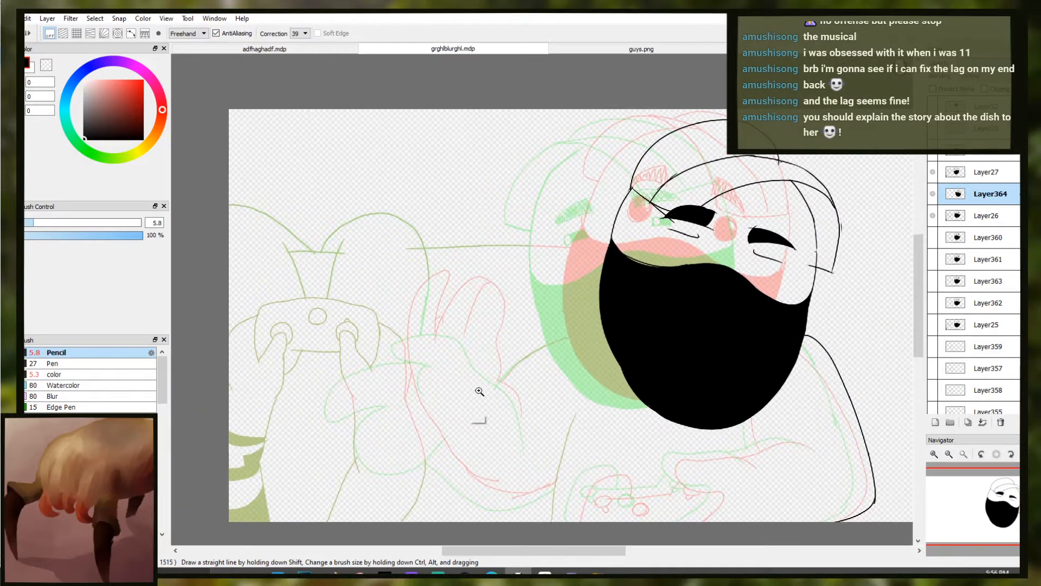
pyautogui.press('h')
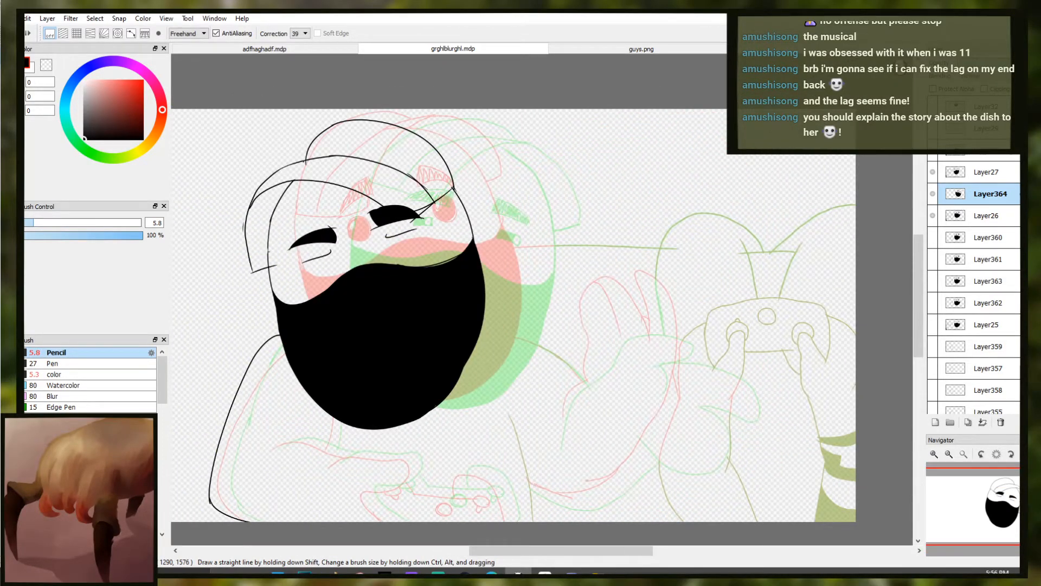
pyautogui.press('h')
# Remove the curve at the lower end of the arm outline where it meets the canvas edge
pyautogui.moveTo(685, 407); pyautogui.dragTo(511, 318)
pyautogui.scroll(3, 648, 429)
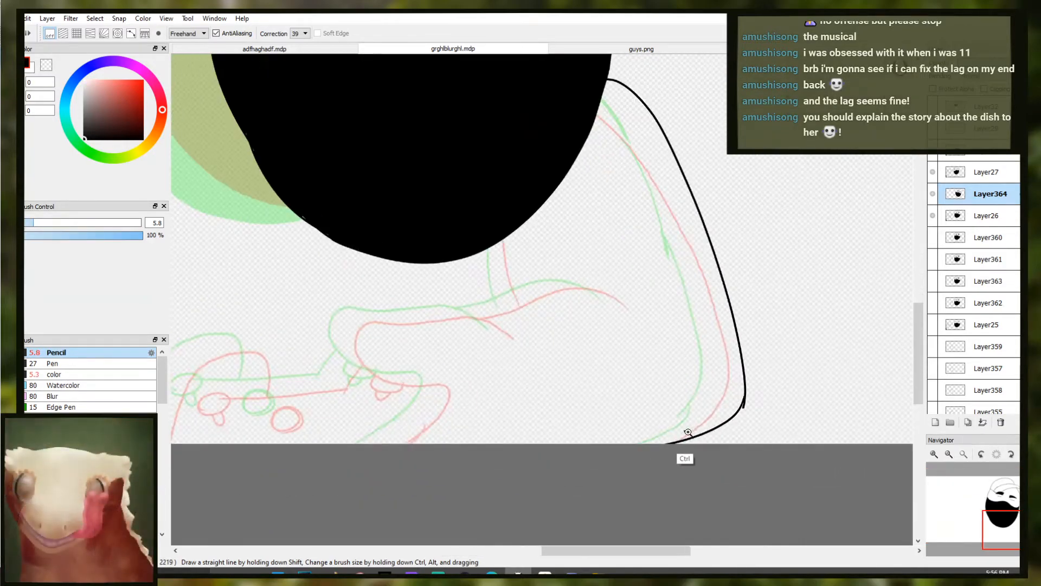
pyautogui.scroll(-2, 581, 325)
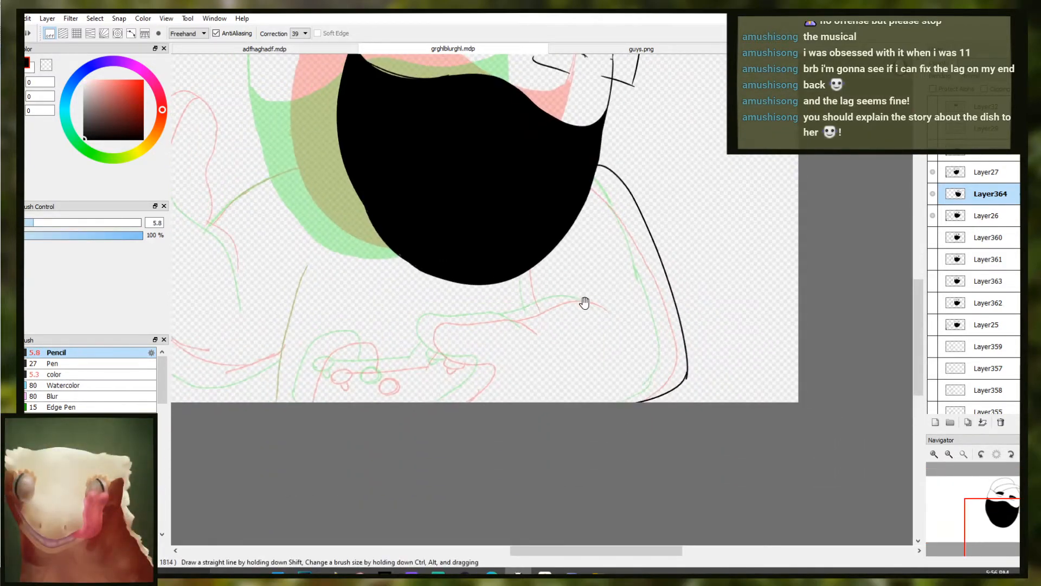
pyautogui.moveTo(632, 401); pyautogui.dragTo(712, 382)
pyautogui.hotkey('ctrl', 'z')
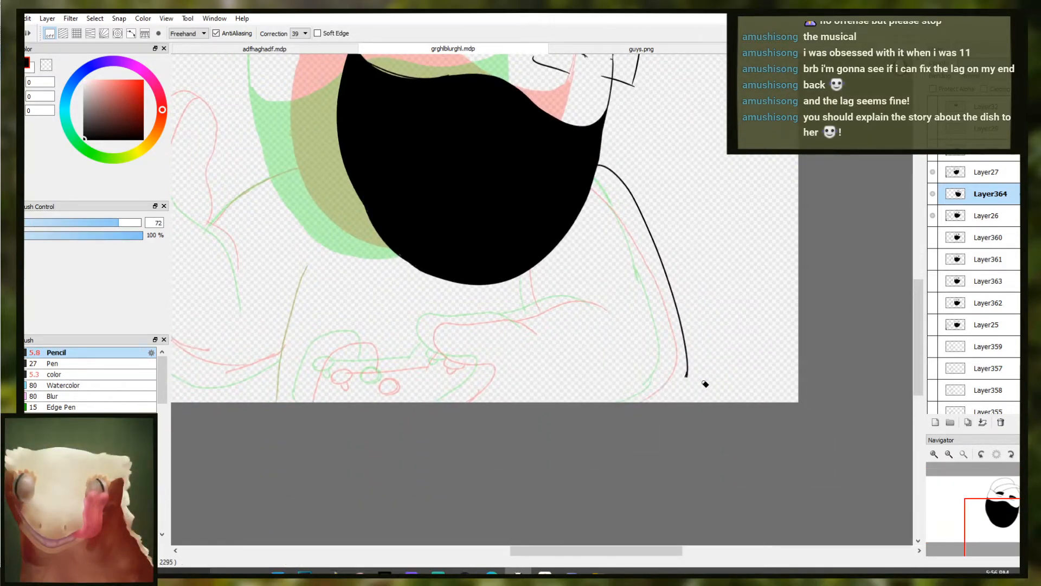
# Ink the outer shoulder and upper-arm contour between the green and red sketch lines with the Pencil
pyautogui.hotkey('ctrl', 'z')
pyautogui.moveTo(655, 214)
pyautogui.mouseDown()
pyautogui.moveTo(638, 207)
pyautogui.moveTo(648, 246)
pyautogui.mouseUp()
pyautogui.hotkey('ctrl', 'z')
pyautogui.hotkey('ctrl', 'z')
pyautogui.moveTo(633, 199)
pyautogui.mouseDown()
pyautogui.moveTo(661, 364)
pyautogui.moveTo(649, 250)
pyautogui.moveTo(659, 350)
pyautogui.mouseUp()
pyautogui.hotkey('ctrl', 'z')
pyautogui.hotkey('ctrl', 'z')
pyautogui.hotkey('ctrl', 'z')
pyautogui.moveTo(629, 193); pyautogui.dragTo(649, 245)
pyautogui.hotkey('ctrl', 'z')
pyautogui.moveTo(630, 191)
pyautogui.mouseDown()
pyautogui.moveTo(656, 265)
pyautogui.moveTo(667, 362)
pyautogui.mouseUp()
pyautogui.scroll(2, 667, 374)
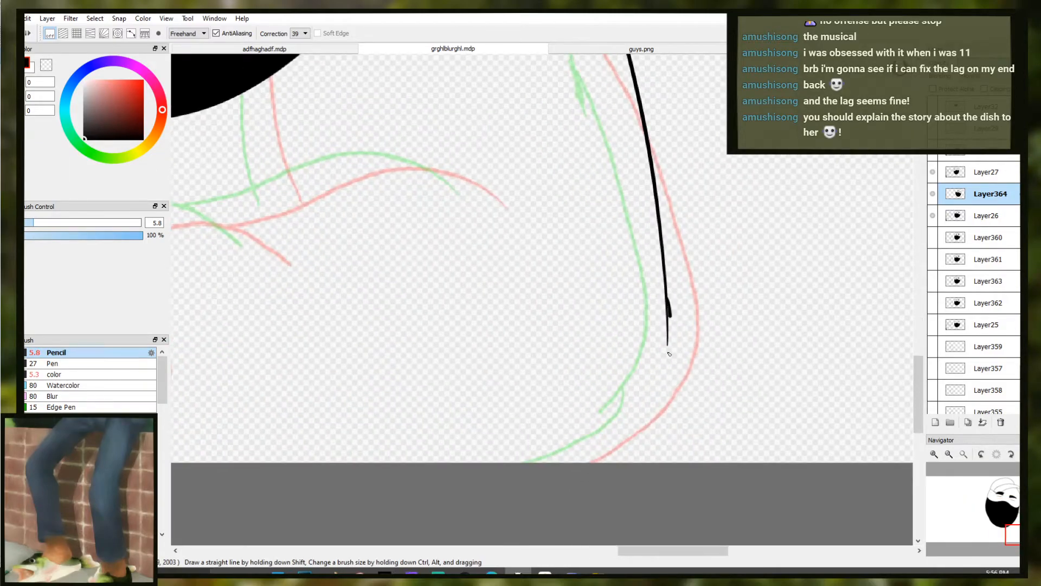
# Continue the arm contour around the elbow curve down to the canvas's lower edge
pyautogui.moveTo(666, 319); pyautogui.dragTo(561, 461)
pyautogui.hotkey('ctrl', 'z')
pyautogui.hotkey('ctrl', 'y')
pyautogui.hotkey('ctrl', 'z')
pyautogui.moveTo(666, 300)
pyautogui.mouseDown()
pyautogui.moveTo(665, 354)
pyautogui.moveTo(666, 305)
pyautogui.moveTo(547, 463)
pyautogui.mouseUp()
pyautogui.hotkey('ctrl', 'z')
# Ink the upper edge of the hand holding the controller, from the wrist crease around to the fingertip
pyautogui.hotkey('ctrl', '-')
pyautogui.moveTo(520, 368); pyautogui.dragTo(646, 386)
pyautogui.moveTo(400, 395); pyautogui.dragTo(523, 382)
pyautogui.hotkey('ctrl', 'z')
pyautogui.keyDown('ctrl'); pyautogui.click(399, 417); pyautogui.keyUp('ctrl')
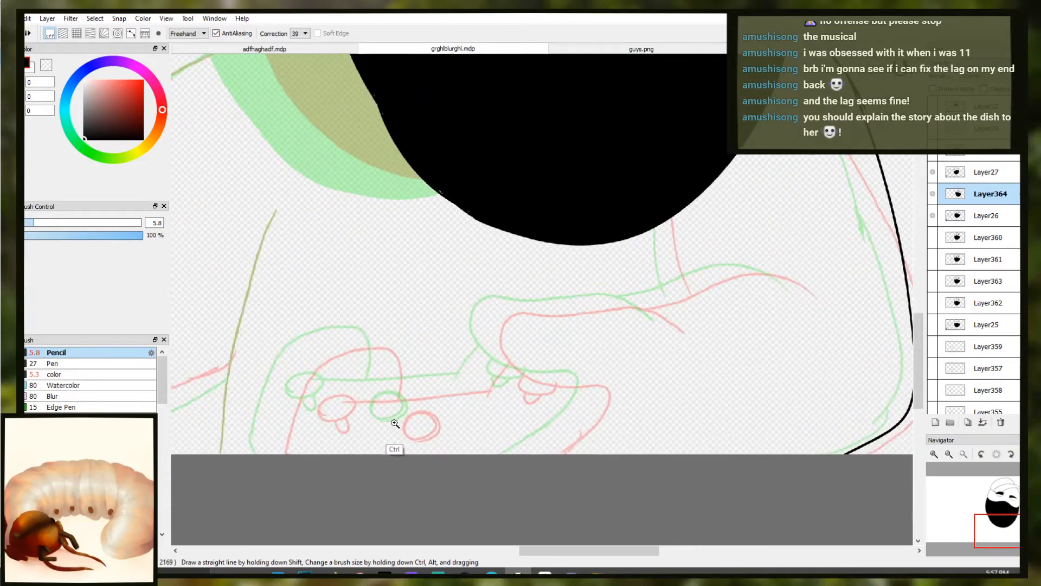
pyautogui.keyDown('ctrl'); pyautogui.click(398, 426); pyautogui.keyUp('ctrl')
pyautogui.keyDown('ctrl'); pyautogui.click(676, 321); pyautogui.keyUp('ctrl')
pyautogui.keyDown('ctrl'); pyautogui.click(666, 344); pyautogui.keyUp('ctrl')
pyautogui.moveTo(722, 330); pyautogui.dragTo(689, 296)
pyautogui.hotkey('ctrl', 'z')
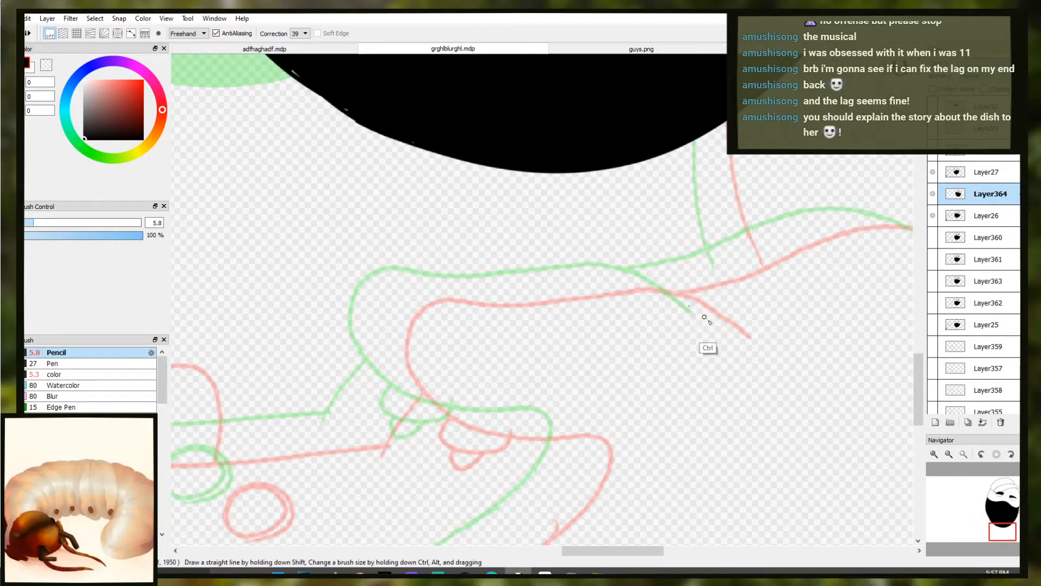
pyautogui.moveTo(720, 328)
pyautogui.mouseDown()
pyautogui.moveTo(682, 290)
pyautogui.moveTo(616, 277)
pyautogui.moveTo(546, 290)
pyautogui.moveTo(402, 289)
pyautogui.moveTo(381, 330)
pyautogui.moveTo(476, 408)
pyautogui.moveTo(511, 413)
pyautogui.moveTo(491, 406)
pyautogui.mouseUp()
pyautogui.hotkey('ctrl', 'z')
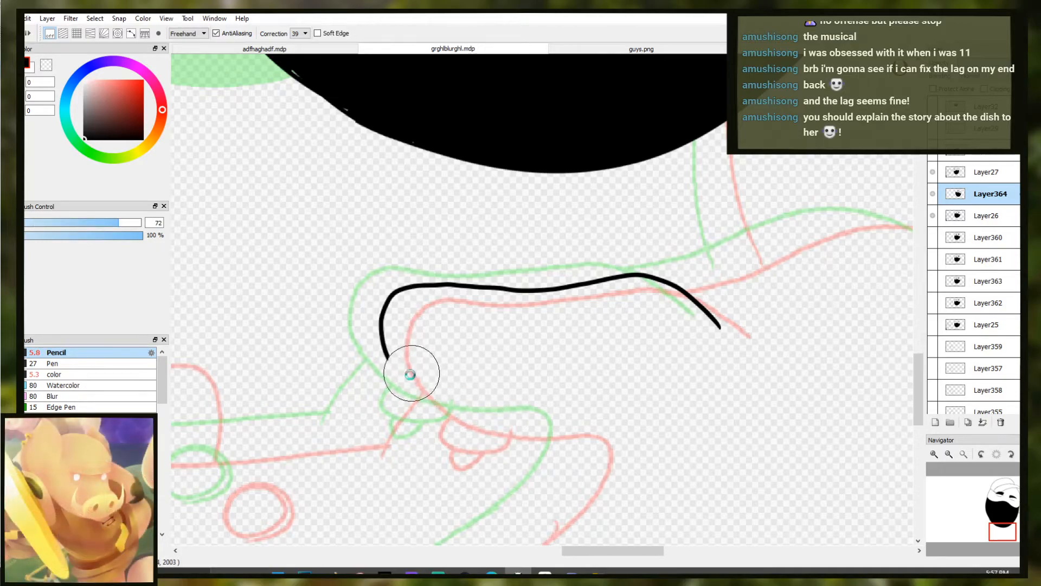
# Ink the underside of that fingertip and the controller's outer edge down to the canvas boundary
pyautogui.hotkey('ctrl', 'z')
pyautogui.moveTo(389, 340)
pyautogui.mouseDown()
pyautogui.moveTo(406, 402)
pyautogui.moveTo(557, 428)
pyautogui.moveTo(593, 449)
pyautogui.moveTo(616, 276)
pyautogui.mouseUp()
pyautogui.hotkey('ctrl', 'z')
pyautogui.hotkey('ctrl', 'z')
pyautogui.hotkey('ctrl', 'z')
pyautogui.hotkey('ctrl', 'z')
pyautogui.hotkey('ctrl', 'z')
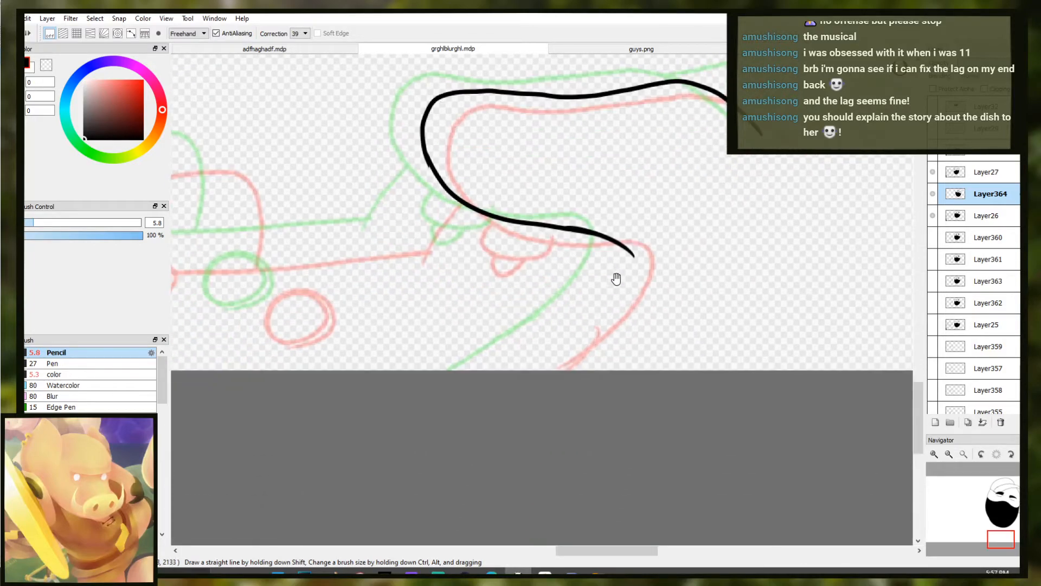
pyautogui.moveTo(614, 239); pyautogui.dragTo(507, 377)
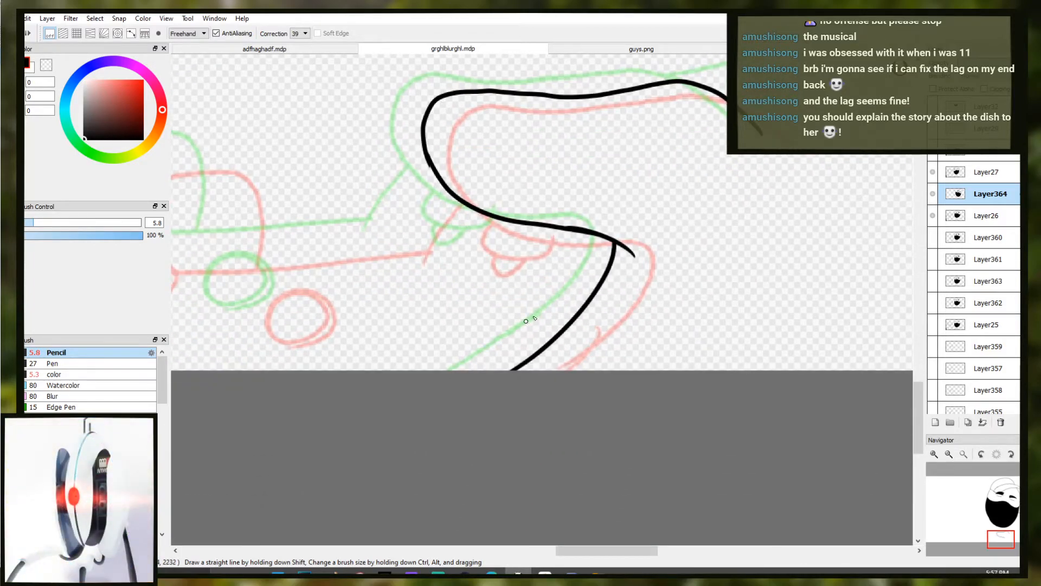
# Ink the curved forearm line extending from the hand and the short line joining it to the black lower-face shape
pyautogui.moveTo(567, 310); pyautogui.dragTo(515, 309)
pyautogui.moveTo(631, 228)
pyautogui.mouseDown()
pyautogui.moveTo(658, 218)
pyautogui.moveTo(445, 334)
pyautogui.moveTo(546, 296)
pyautogui.moveTo(705, 317)
pyautogui.mouseUp()
pyautogui.keyDown('ctrl'); pyautogui.click(587, 292); pyautogui.keyUp('ctrl')
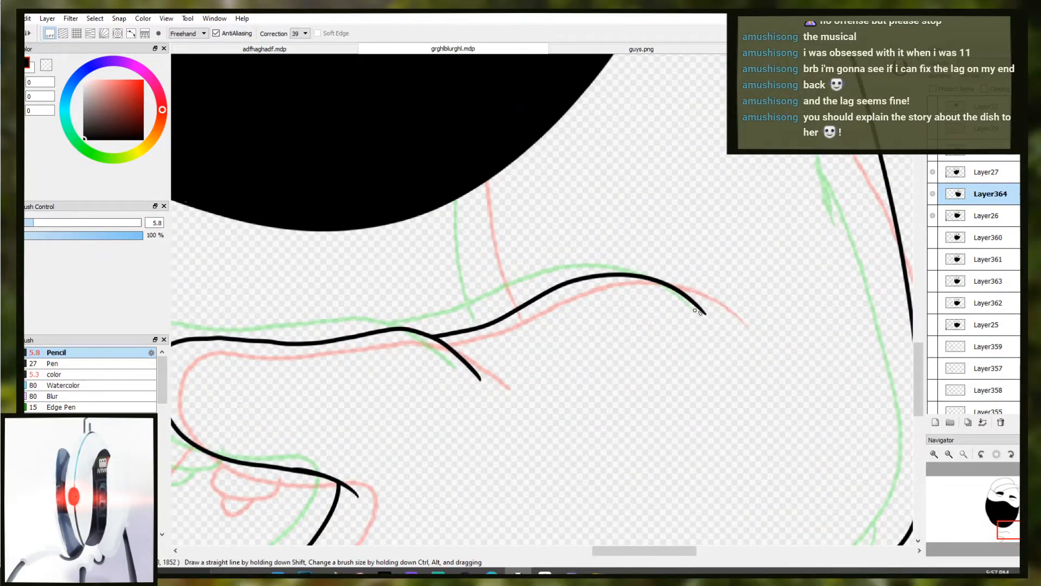
pyautogui.hotkey('ctrl', 'z')
pyautogui.moveTo(621, 273)
pyautogui.mouseDown()
pyautogui.moveTo(673, 279)
pyautogui.moveTo(719, 313)
pyautogui.mouseUp()
pyautogui.hotkey('ctrl', 'z')
pyautogui.moveTo(494, 324)
pyautogui.mouseDown()
pyautogui.moveTo(477, 277)
pyautogui.moveTo(460, 144)
pyautogui.mouseUp()
# Smooth the lower-left edge of the black lower-face shape with overlapping pencil strokes that cover its gaps
pyautogui.scroll(-3, 480, 194)
pyautogui.moveTo(479, 195); pyautogui.dragTo(600, 384)
pyautogui.moveTo(513, 442); pyautogui.dragTo(576, 242)
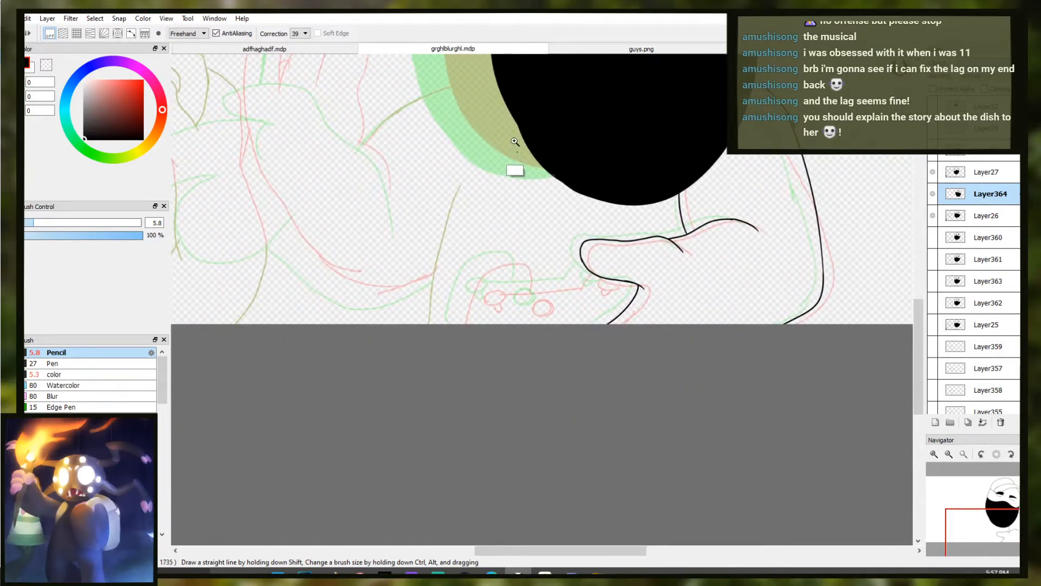
pyautogui.moveTo(518, 151); pyautogui.dragTo(489, 311)
pyautogui.scroll(3, 486, 201)
pyautogui.moveTo(448, 206)
pyautogui.mouseDown()
pyautogui.moveTo(448, 155)
pyautogui.moveTo(535, 430)
pyautogui.moveTo(580, 465)
pyautogui.mouseUp()
pyautogui.click(527, 407)
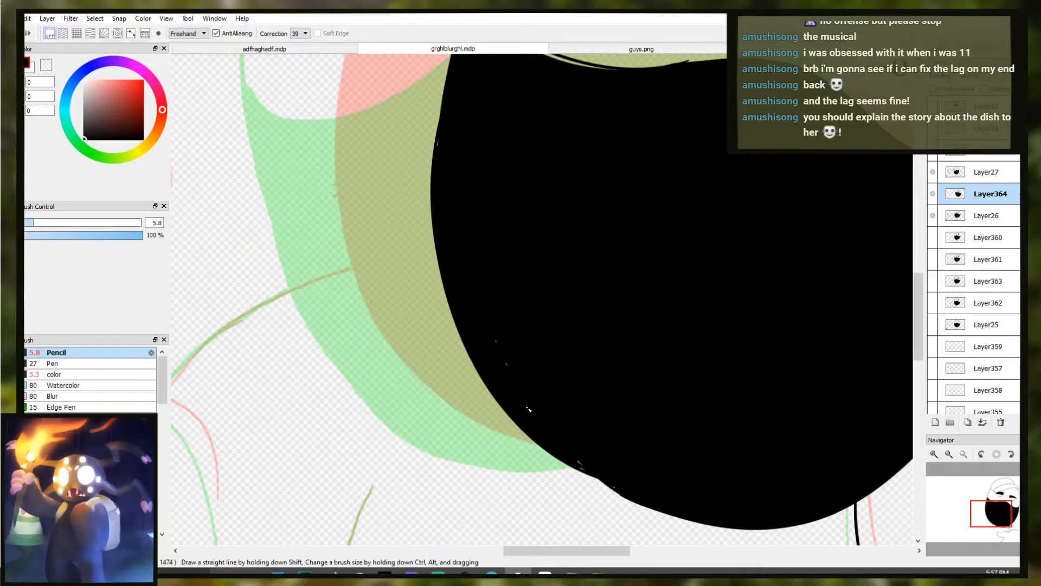
pyautogui.moveTo(556, 455); pyautogui.dragTo(613, 491)
pyautogui.hotkey('ctrl', 'z')
pyautogui.moveTo(490, 391)
pyautogui.mouseDown()
pyautogui.moveTo(552, 460)
pyautogui.moveTo(656, 511)
pyautogui.mouseUp()
pyautogui.moveTo(528, 435); pyautogui.dragTo(640, 507)
pyautogui.moveTo(543, 439)
pyautogui.mouseDown()
pyautogui.moveTo(568, 467)
pyautogui.moveTo(640, 507)
pyautogui.mouseUp()
pyautogui.moveTo(512, 423)
pyautogui.mouseDown()
pyautogui.moveTo(633, 507)
pyautogui.moveTo(594, 484)
pyautogui.moveTo(675, 517)
pyautogui.mouseUp()
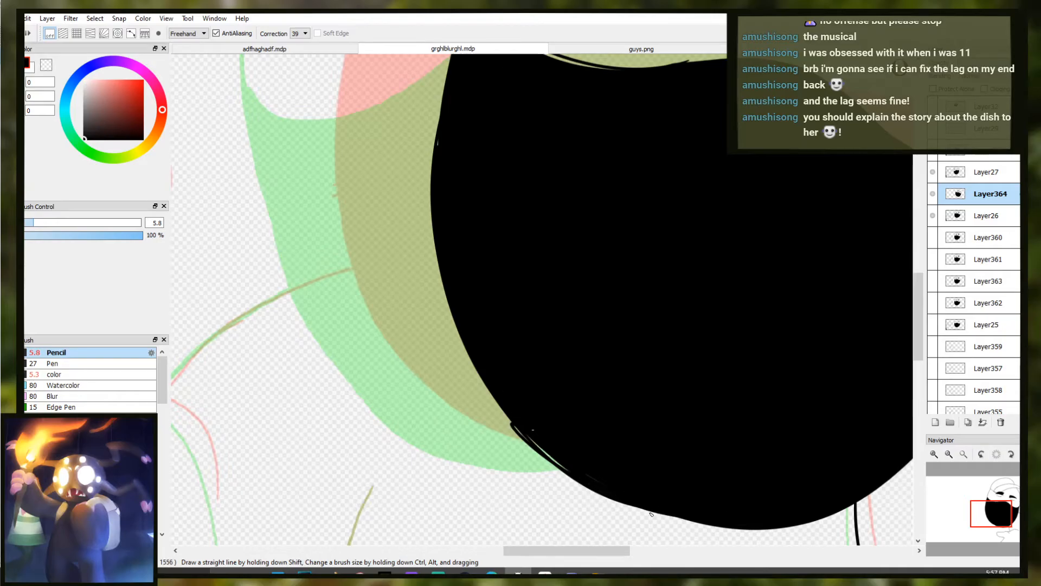
# Ink the controller's straight top edge and the slanted edge rising to the hand
pyautogui.scroll(-3, 632, 442)
pyautogui.moveTo(611, 483); pyautogui.dragTo(630, 314)
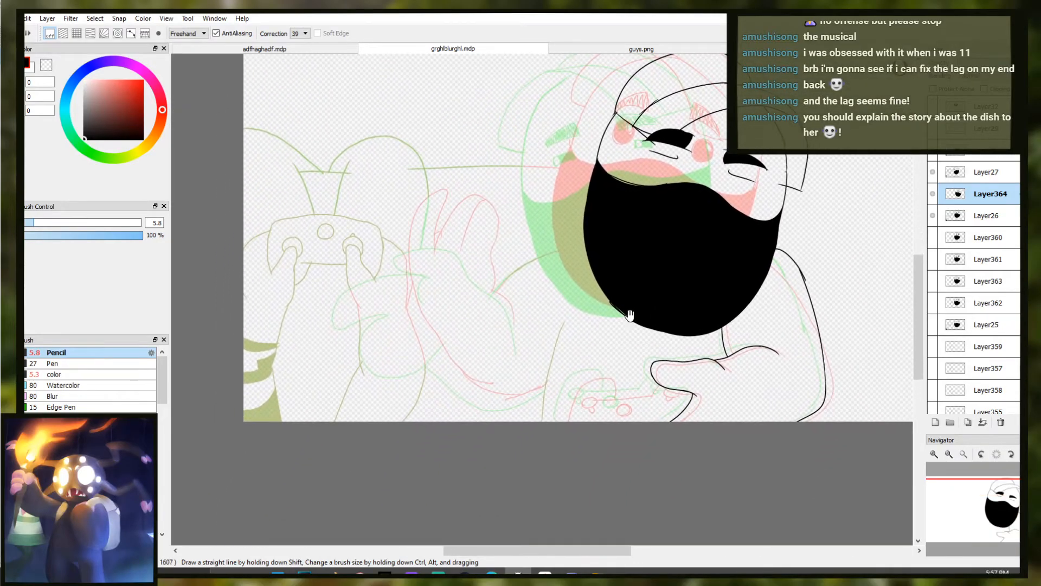
pyautogui.scroll(3, 577, 415)
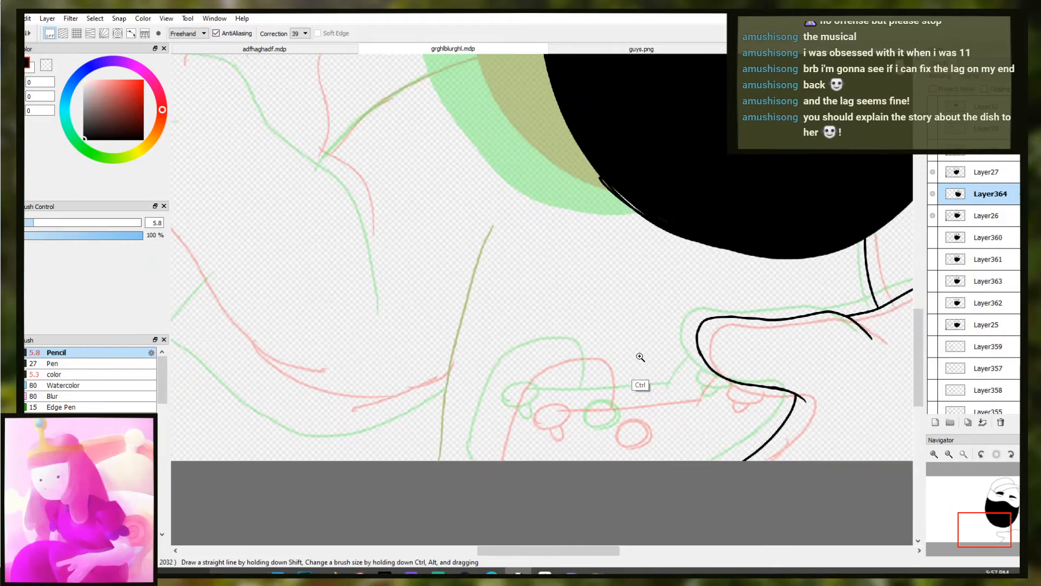
pyautogui.scroll(-3, 634, 349)
pyautogui.scroll(3, 615, 360)
pyautogui.moveTo(526, 402); pyautogui.dragTo(638, 398)
pyautogui.hotkey('ctrl', 'z')
pyautogui.moveTo(543, 401)
pyautogui.mouseDown()
pyautogui.moveTo(690, 393)
pyautogui.moveTo(679, 323)
pyautogui.mouseUp()
pyautogui.scroll(2, 690, 407)
pyautogui.hotkey('ctrl', 'z')
pyautogui.moveTo(658, 372); pyautogui.dragTo(703, 283)
pyautogui.hotkey('ctrl', 'z')
pyautogui.moveTo(635, 393); pyautogui.dragTo(701, 286)
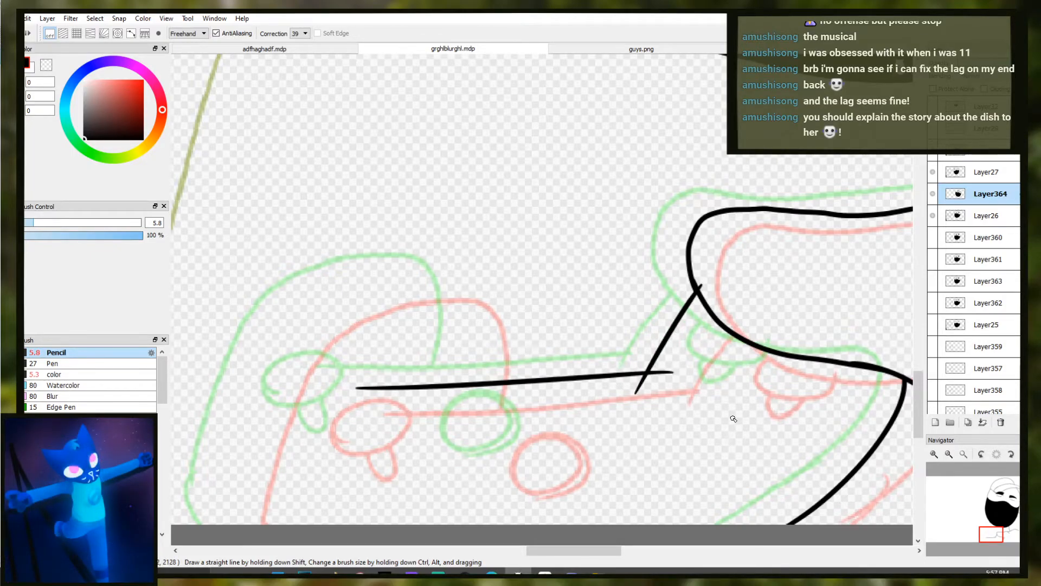
pyautogui.click(491, 572)
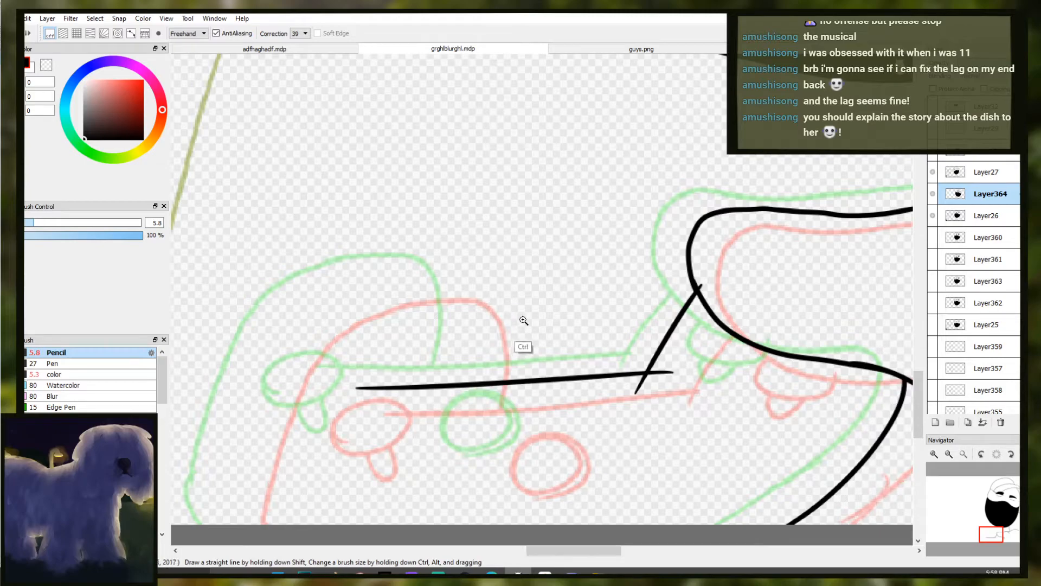
# Ink the half-oval thumbstick cap beneath the hand and its small rounded stem
pyautogui.scroll(3, 520, 321)
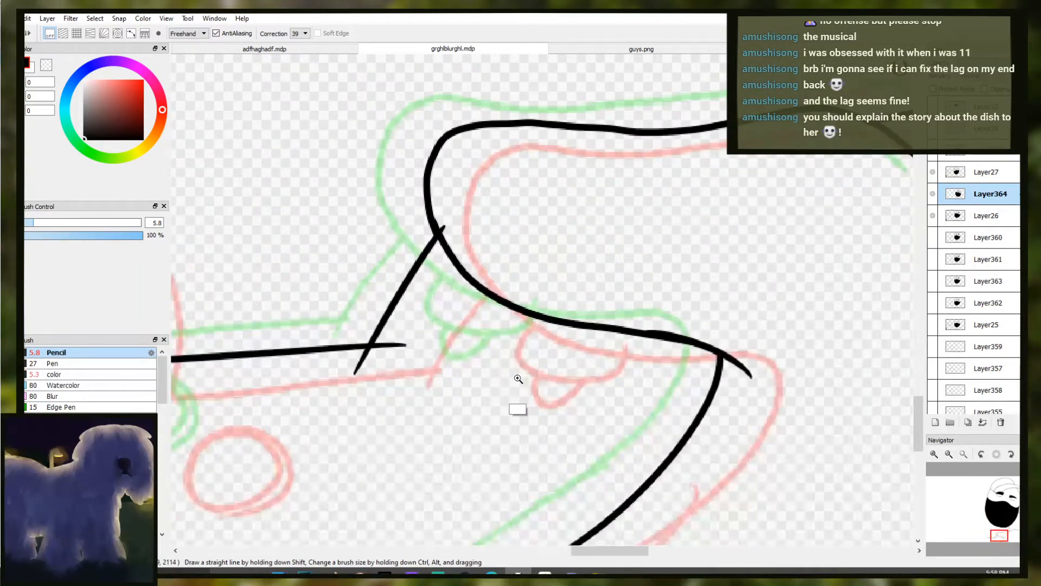
pyautogui.scroll(1, 518, 378)
pyautogui.moveTo(461, 294)
pyautogui.mouseDown()
pyautogui.moveTo(458, 321)
pyautogui.moveTo(597, 325)
pyautogui.mouseUp()
pyautogui.moveTo(481, 352)
pyautogui.mouseDown()
pyautogui.moveTo(477, 372)
pyautogui.moveTo(526, 376)
pyautogui.moveTo(526, 356)
pyautogui.mouseUp()
pyautogui.moveTo(465, 384); pyautogui.dragTo(476, 344)
# Ink the round button below the controller's top edge, between the two sketched circles
pyautogui.scroll(3, 476, 344)
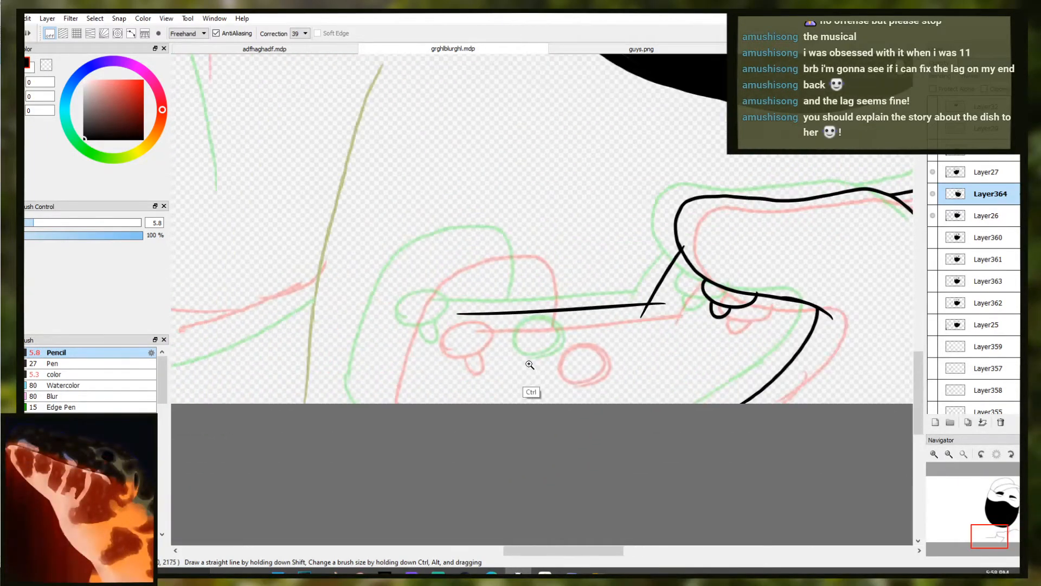
pyautogui.moveTo(648, 400)
pyautogui.mouseDown()
pyautogui.moveTo(493, 360)
pyautogui.moveTo(575, 421)
pyautogui.mouseUp()
pyautogui.hotkey('ctrl', 'z')
pyautogui.moveTo(672, 388)
pyautogui.mouseDown()
pyautogui.moveTo(508, 278)
pyautogui.moveTo(650, 410)
pyautogui.moveTo(495, 368)
pyautogui.moveTo(706, 357)
pyautogui.moveTo(558, 415)
pyautogui.mouseUp()
pyautogui.hotkey('ctrl', 'z')
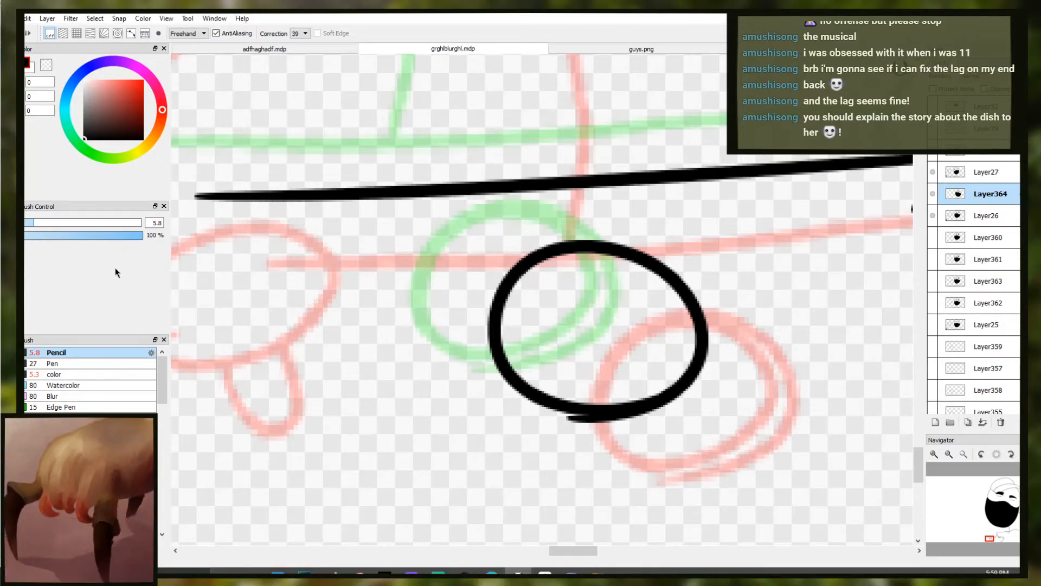
# Ink the tilted oval thumbstick at the left end of the controller's top edge, with its rounded stem
pyautogui.scroll(-4, 521, 347)
pyautogui.moveTo(366, 334); pyautogui.dragTo(509, 312)
pyautogui.scroll(4, 458, 320)
pyautogui.hotkey('ctrl', 'z')
pyautogui.moveTo(487, 348)
pyautogui.mouseDown()
pyautogui.moveTo(385, 318)
pyautogui.moveTo(422, 345)
pyautogui.moveTo(525, 309)
pyautogui.moveTo(415, 346)
pyautogui.mouseUp()
pyautogui.hotkey('ctrl', 'z')
pyautogui.hotkey('ctrl', 'z')
pyautogui.moveTo(497, 331); pyautogui.dragTo(460, 394)
pyautogui.scroll(2, 450, 358)
pyautogui.hotkey('ctrl', 'z')
pyautogui.moveTo(442, 348)
pyautogui.mouseDown()
pyautogui.moveTo(459, 382)
pyautogui.moveTo(520, 403)
pyautogui.moveTo(519, 308)
pyautogui.mouseUp()
# Erase the line ends overlapping inside the left thumbstick oval with eraser size 28, and return to the Pencil
pyautogui.moveTo(512, 263); pyautogui.dragTo(508, 257)
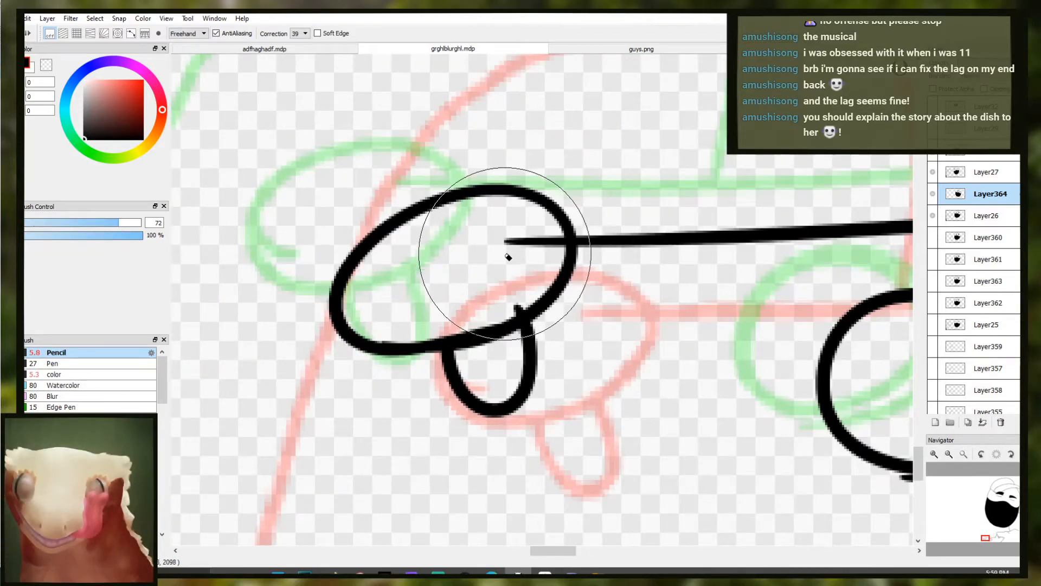
pyautogui.moveTo(96, 221); pyautogui.dragTo(86, 222)
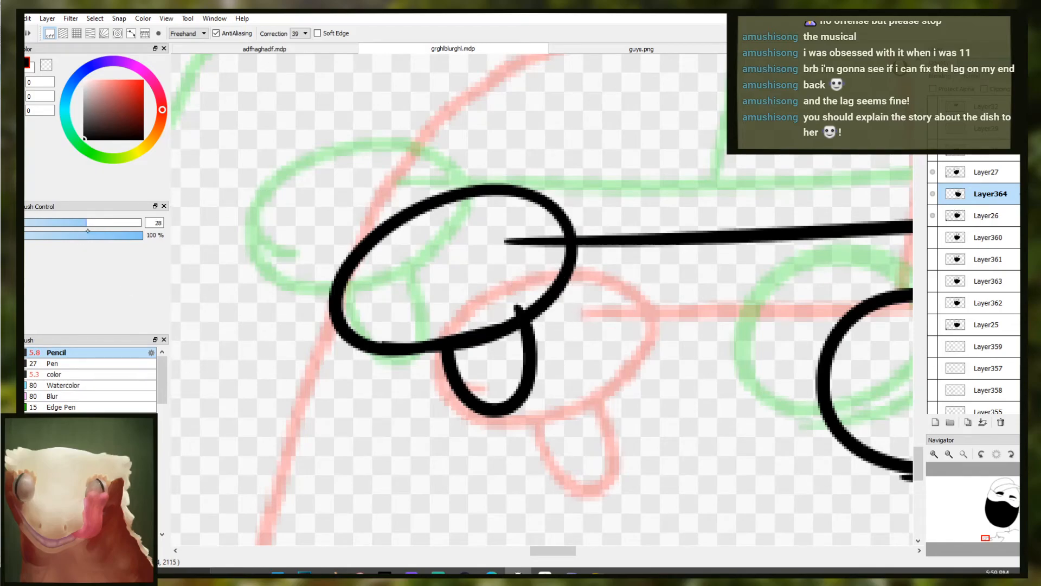
pyautogui.moveTo(522, 267)
pyautogui.mouseDown()
pyautogui.moveTo(501, 269)
pyautogui.moveTo(520, 262)
pyautogui.moveTo(409, 367)
pyautogui.mouseUp()
pyautogui.press('b')
pyautogui.scroll(-4, 506, 283)
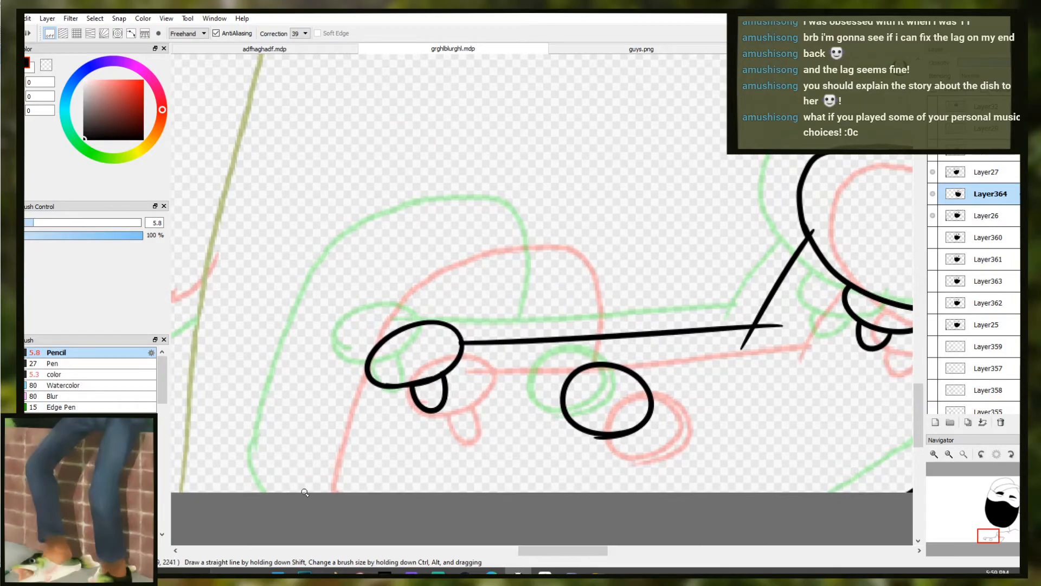
# Ink the arched outline of the second hand over the controller's left side, from the canvas's lower edge to the top edge line
pyautogui.moveTo(304, 497)
pyautogui.mouseDown()
pyautogui.moveTo(410, 245)
pyautogui.moveTo(553, 320)
pyautogui.mouseUp()
pyautogui.hotkey('ctrl', 'z')
pyautogui.moveTo(307, 507)
pyautogui.mouseDown()
pyautogui.moveTo(445, 212)
pyautogui.moveTo(567, 292)
pyautogui.mouseUp()
pyautogui.hotkey('ctrl', 'z')
pyautogui.moveTo(301, 495)
pyautogui.mouseDown()
pyautogui.moveTo(299, 422)
pyautogui.moveTo(366, 264)
pyautogui.moveTo(538, 244)
pyautogui.moveTo(528, 337)
pyautogui.moveTo(557, 264)
pyautogui.moveTo(440, 221)
pyautogui.moveTo(312, 498)
pyautogui.moveTo(308, 476)
pyautogui.mouseUp()
pyautogui.hotkey('ctrl', 'z')
pyautogui.moveTo(322, 385); pyautogui.dragTo(315, 491)
pyautogui.hotkey('ctrl', 'z')
pyautogui.moveTo(309, 377); pyautogui.dragTo(316, 513)
pyautogui.hotkey('ctrl', 'z')
pyautogui.moveTo(307, 404)
pyautogui.mouseDown()
pyautogui.moveTo(313, 492)
pyautogui.moveTo(311, 374)
pyautogui.moveTo(453, 204)
pyautogui.moveTo(560, 340)
pyautogui.mouseUp()
pyautogui.hotkey('ctrl', 'z')
pyautogui.hotkey('ctrl', 'z')
pyautogui.hotkey('ctrl', 'z')
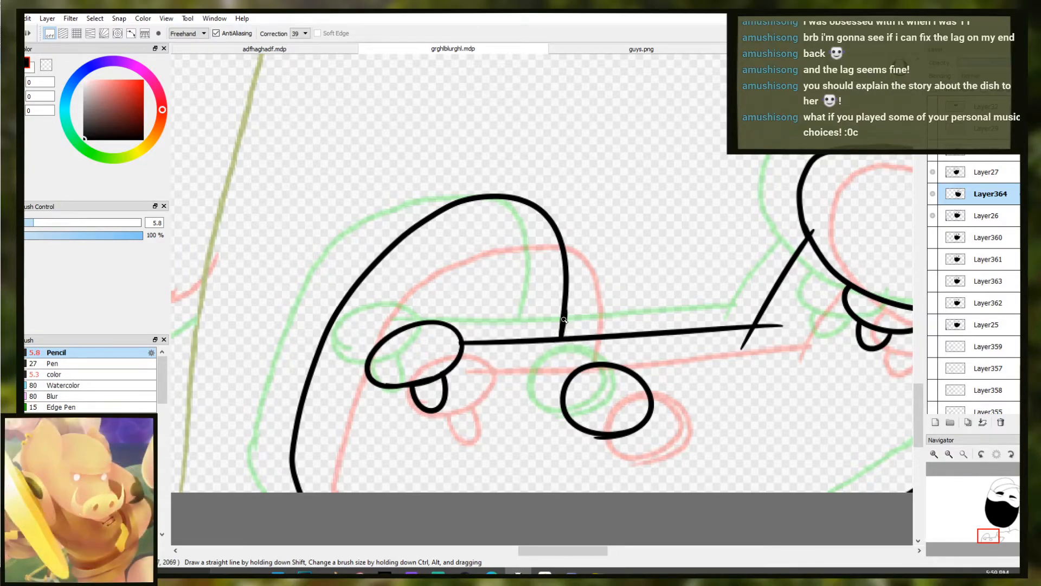
# Ink the curved shoulder line running from the black lower-face shape toward the raised hand
pyautogui.moveTo(509, 374); pyautogui.dragTo(515, 337)
pyautogui.moveTo(538, 272); pyautogui.dragTo(658, 343)
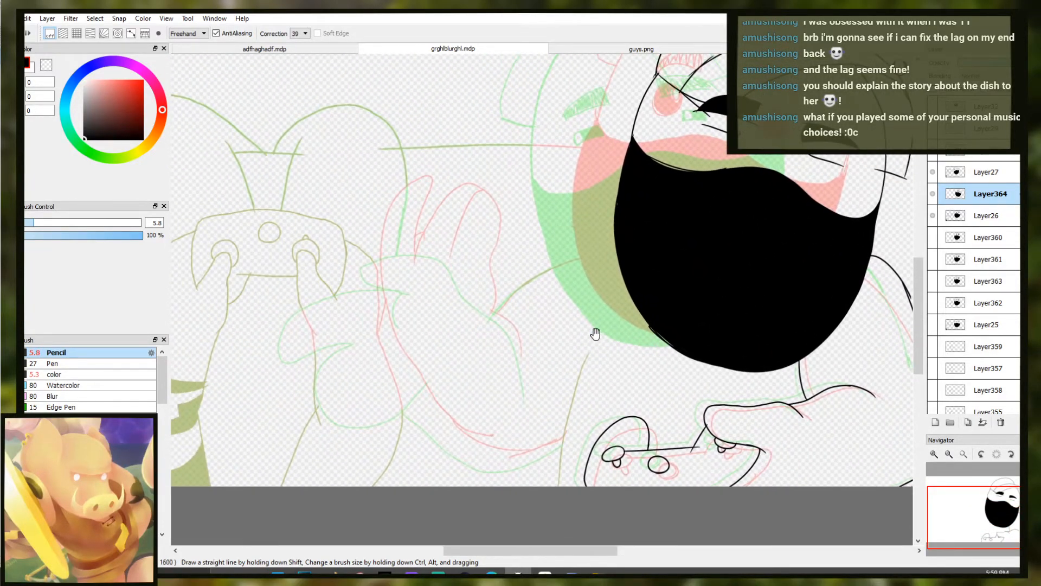
pyautogui.moveTo(463, 381); pyautogui.dragTo(463, 395)
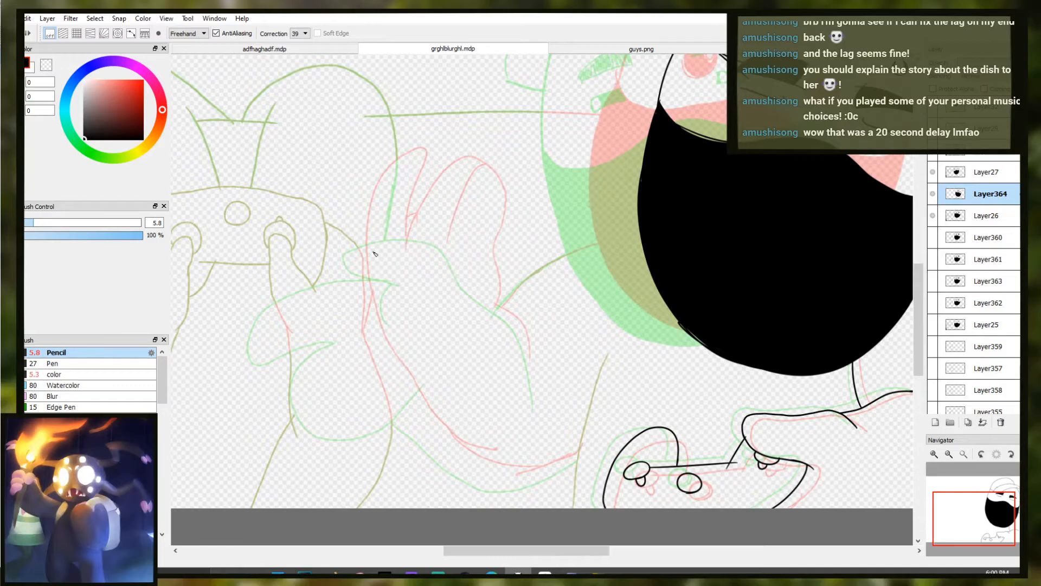
pyautogui.moveTo(488, 211); pyautogui.dragTo(508, 208)
pyautogui.moveTo(509, 208)
pyautogui.mouseDown()
pyautogui.moveTo(496, 205)
pyautogui.moveTo(485, 255)
pyautogui.mouseUp()
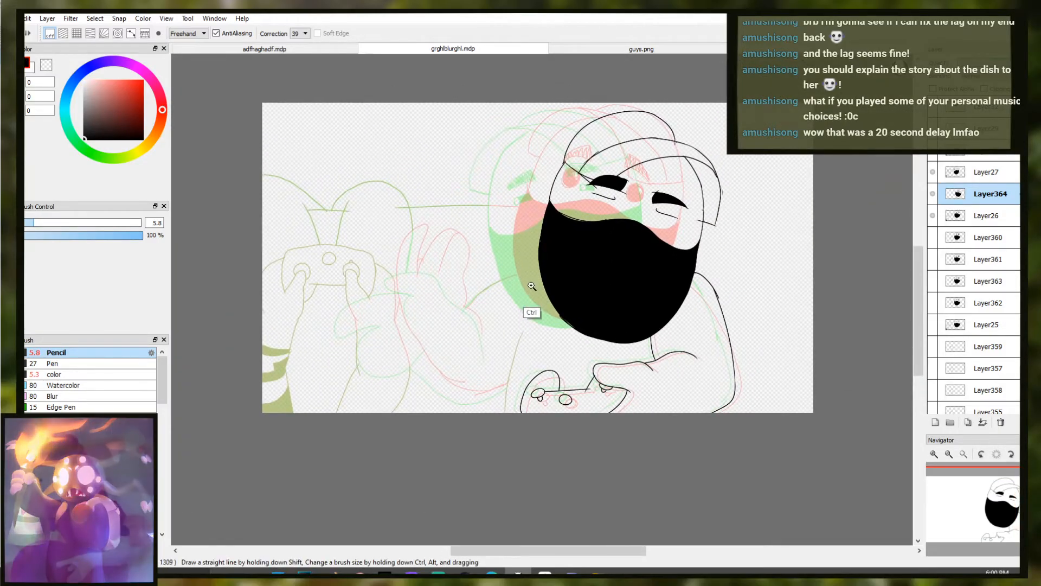
pyautogui.keyDown('ctrl'); pyautogui.click(510, 282); pyautogui.keyUp('ctrl')
pyautogui.keyDown('ctrl'); pyautogui.click(495, 319); pyautogui.keyUp('ctrl')
pyautogui.moveTo(572, 269)
pyautogui.mouseDown()
pyautogui.moveTo(461, 311)
pyautogui.moveTo(463, 336)
pyautogui.moveTo(444, 337)
pyautogui.mouseUp()
pyautogui.hotkey('ctrl', 'z')
pyautogui.hotkey('ctrl', 'z')
pyautogui.hotkey('ctrl', 'z')
pyautogui.hotkey('ctrl', 'z')
pyautogui.hotkey('ctrl', 'z')
pyautogui.hotkey('ctrl', 'z')
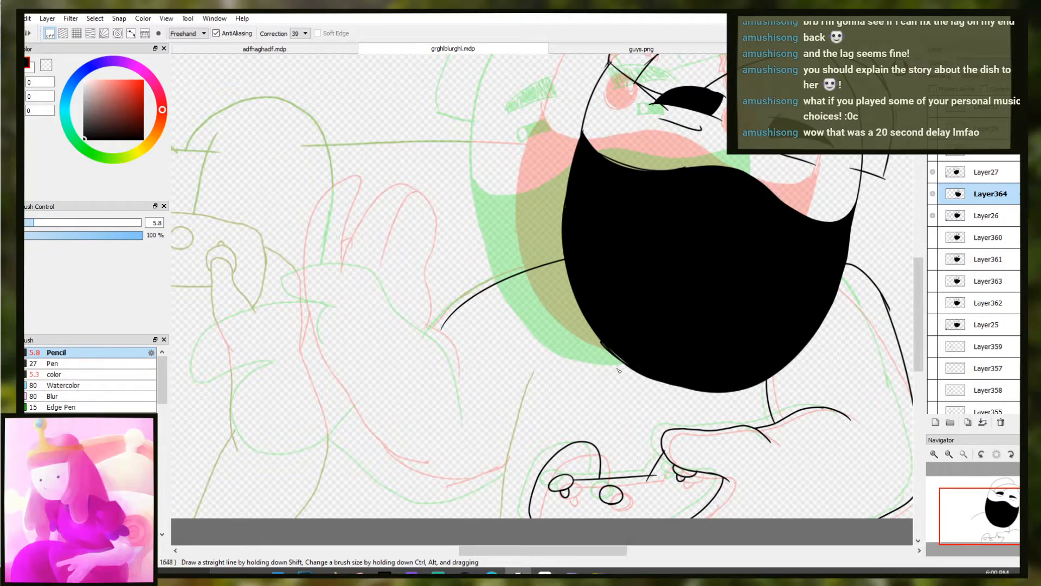
pyautogui.moveTo(427, 272); pyautogui.dragTo(471, 302)
pyautogui.hotkey('ctrl', 'z')
pyautogui.moveTo(383, 355); pyautogui.dragTo(380, 244)
pyautogui.hotkey('ctrl', 'z')
pyautogui.hotkey('ctrl', 'z')
pyautogui.hotkey('ctrl', 'z')
pyautogui.moveTo(379, 359)
pyautogui.mouseDown()
pyautogui.moveTo(386, 193)
pyautogui.moveTo(397, 238)
pyautogui.moveTo(406, 229)
pyautogui.mouseUp()
pyautogui.hotkey('ctrl', 'z')
pyautogui.hotkey('ctrl', 'z')
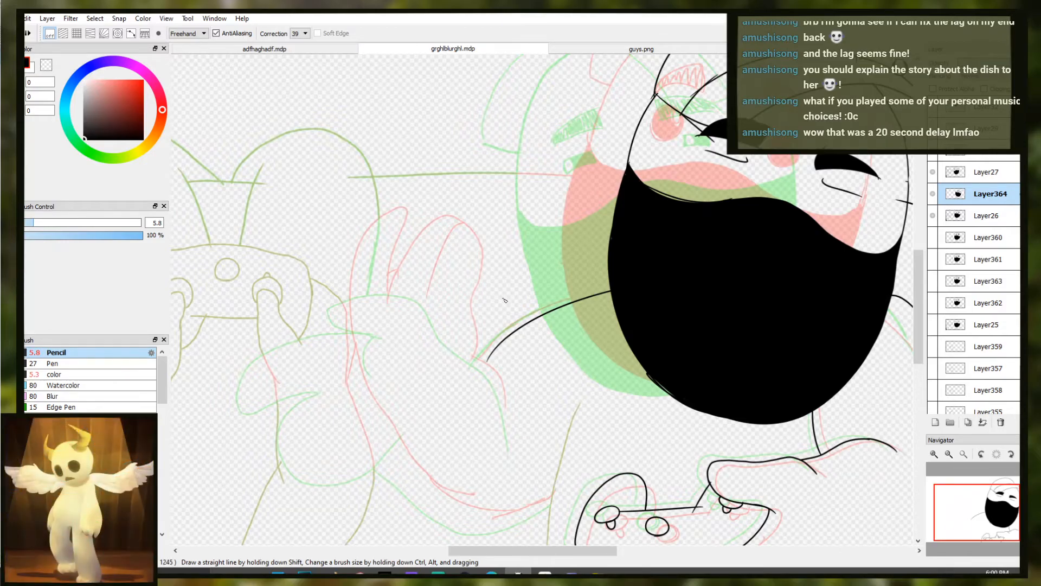
pyautogui.click(438, 572)
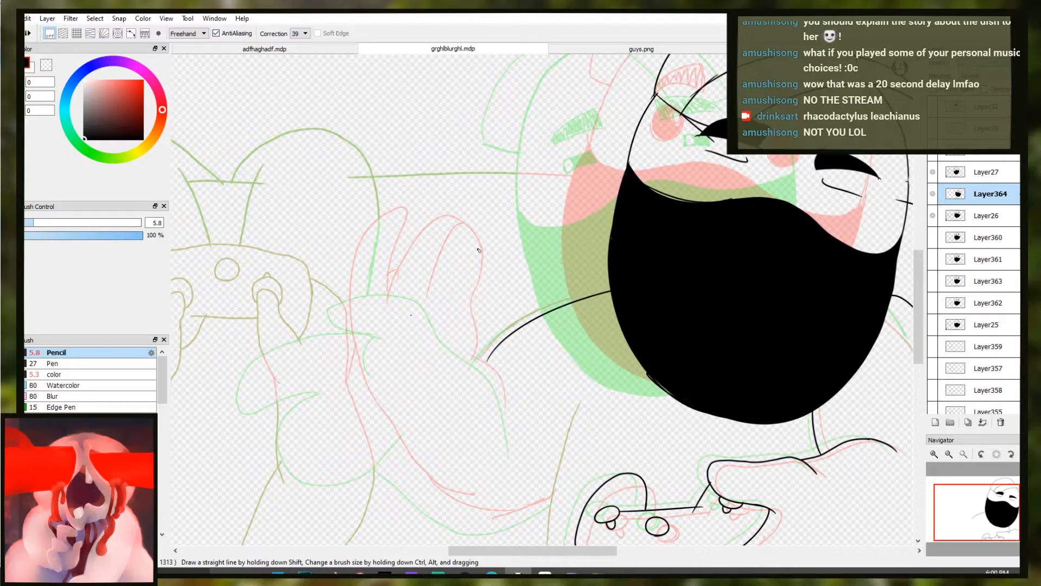
# Ink the raised hand's outer edge from the palm base up and around the first finger
pyautogui.scroll(2, 410, 286)
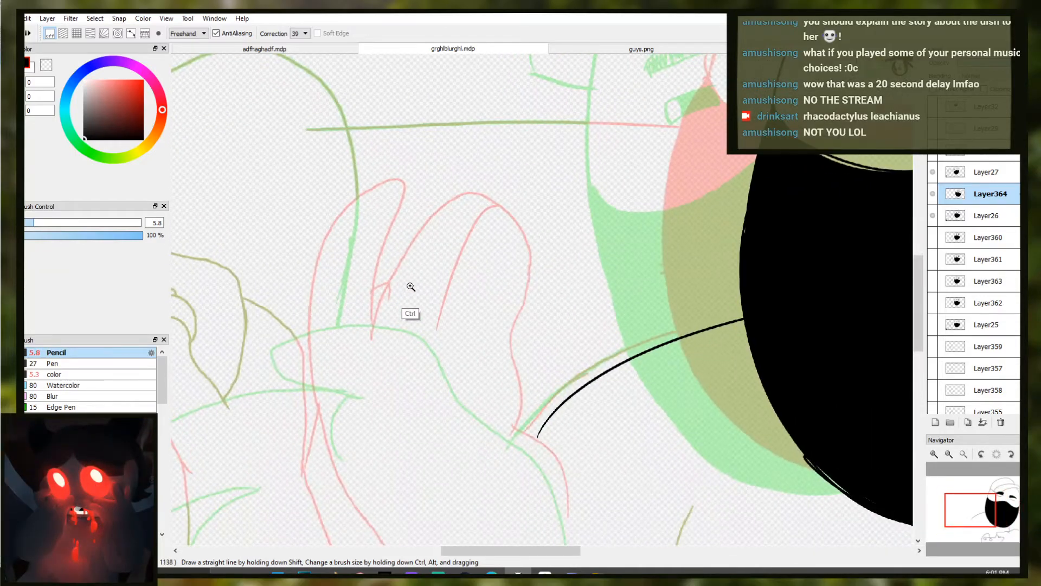
pyautogui.scroll(-3, 411, 286)
pyautogui.scroll(-1, 458, 295)
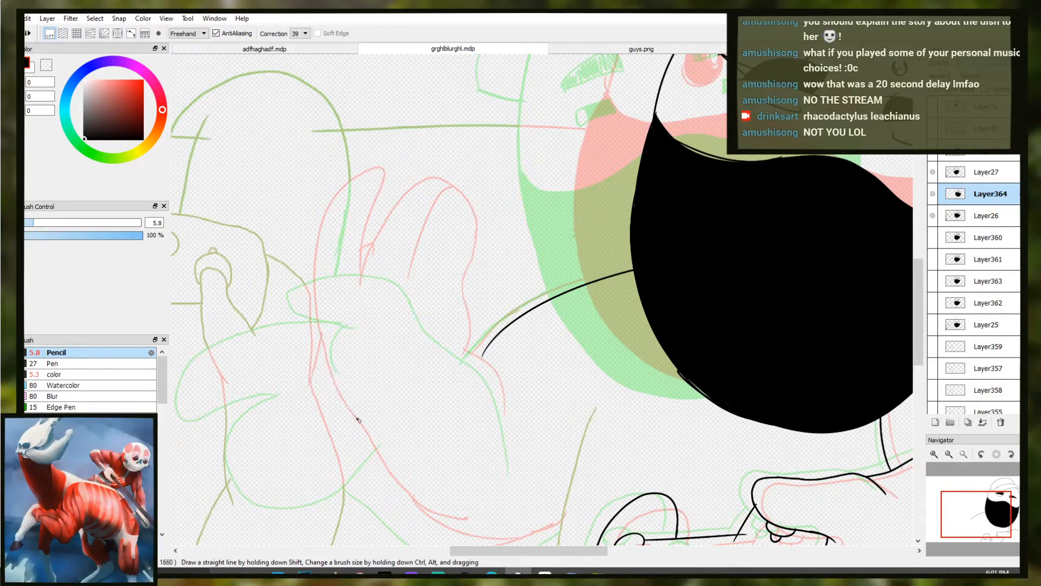
pyautogui.moveTo(361, 417)
pyautogui.mouseDown()
pyautogui.moveTo(317, 256)
pyautogui.moveTo(375, 207)
pyautogui.moveTo(360, 291)
pyautogui.moveTo(383, 226)
pyautogui.mouseUp()
pyautogui.hotkey('ctrl', 'z')
pyautogui.moveTo(360, 293); pyautogui.dragTo(380, 236)
pyautogui.hotkey('ctrl', 'z')
# Ink the remaining finger contour of the raised hand, from the first finger's base over the top and down to the wrist
pyautogui.moveTo(364, 289)
pyautogui.mouseDown()
pyautogui.moveTo(384, 215)
pyautogui.moveTo(450, 180)
pyautogui.moveTo(470, 260)
pyautogui.moveTo(374, 247)
pyautogui.moveTo(405, 202)
pyautogui.moveTo(438, 190)
pyautogui.mouseUp()
pyautogui.hotkey('ctrl', 'z')
pyautogui.hotkey('ctrl', 'z')
pyautogui.hotkey('ctrl', 'z')
pyautogui.hotkey('ctrl', 'z')
pyautogui.moveTo(358, 291)
pyautogui.mouseDown()
pyautogui.moveTo(381, 220)
pyautogui.moveTo(408, 190)
pyautogui.mouseUp()
pyautogui.moveTo(355, 287); pyautogui.dragTo(408, 187)
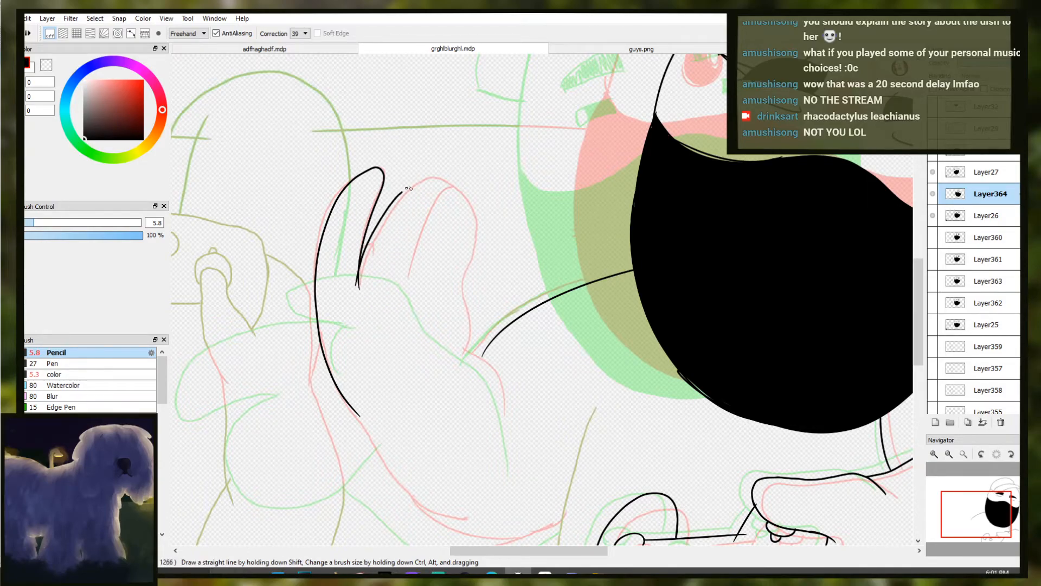
pyautogui.moveTo(474, 261); pyautogui.dragTo(466, 359)
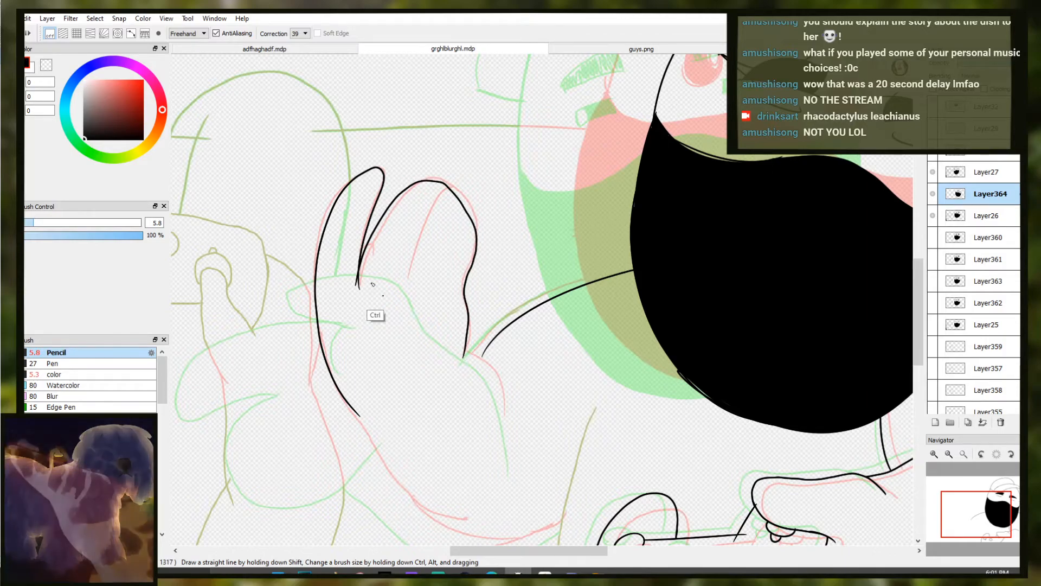
# Redraw the raised hand's second finger contour, from the gap beside the first finger over the top and down its far side
pyautogui.hotkey('ctrl', 'z')
pyautogui.moveTo(358, 290)
pyautogui.mouseDown()
pyautogui.moveTo(382, 226)
pyautogui.moveTo(427, 193)
pyautogui.mouseUp()
pyautogui.hotkey('ctrl', 'z')
pyautogui.hotkey('ctrl', 'z')
pyautogui.hotkey('ctrl', 'z')
pyautogui.keyDown('ctrl'); pyautogui.click(444, 231); pyautogui.keyUp('ctrl')
pyautogui.moveTo(326, 317)
pyautogui.mouseDown()
pyautogui.moveTo(373, 209)
pyautogui.moveTo(456, 170)
pyautogui.mouseUp()
pyautogui.hotkey('ctrl', 'z')
pyautogui.moveTo(328, 302)
pyautogui.mouseDown()
pyautogui.moveTo(356, 231)
pyautogui.moveTo(454, 175)
pyautogui.mouseUp()
pyautogui.hotkey('ctrl', 'z')
pyautogui.moveTo(327, 314)
pyautogui.mouseDown()
pyautogui.moveTo(377, 200)
pyautogui.moveTo(469, 173)
pyautogui.moveTo(490, 214)
pyautogui.mouseUp()
pyautogui.hotkey('ctrl', 'z')
pyautogui.hotkey('ctrl', 'z')
pyautogui.moveTo(327, 320); pyautogui.dragTo(350, 242)
pyautogui.hotkey('ctrl', 'z')
pyautogui.hotkey('ctrl', 'z')
pyautogui.moveTo(325, 314)
pyautogui.mouseDown()
pyautogui.moveTo(361, 217)
pyautogui.moveTo(422, 157)
pyautogui.moveTo(467, 316)
pyautogui.mouseUp()
# Ink the lower side of the raised hand, from the second finger's outer bend down to the wrist near the shoulder line
pyautogui.moveTo(486, 260); pyautogui.dragTo(483, 295)
pyautogui.hotkey('ctrl', 'z')
pyautogui.moveTo(494, 217)
pyautogui.mouseDown()
pyautogui.moveTo(466, 302)
pyautogui.moveTo(481, 346)
pyautogui.moveTo(472, 406)
pyautogui.mouseUp()
pyautogui.hotkey('ctrl', 'z')
pyautogui.hotkey('ctrl', 'z')
pyautogui.hotkey('ctrl', 'z')
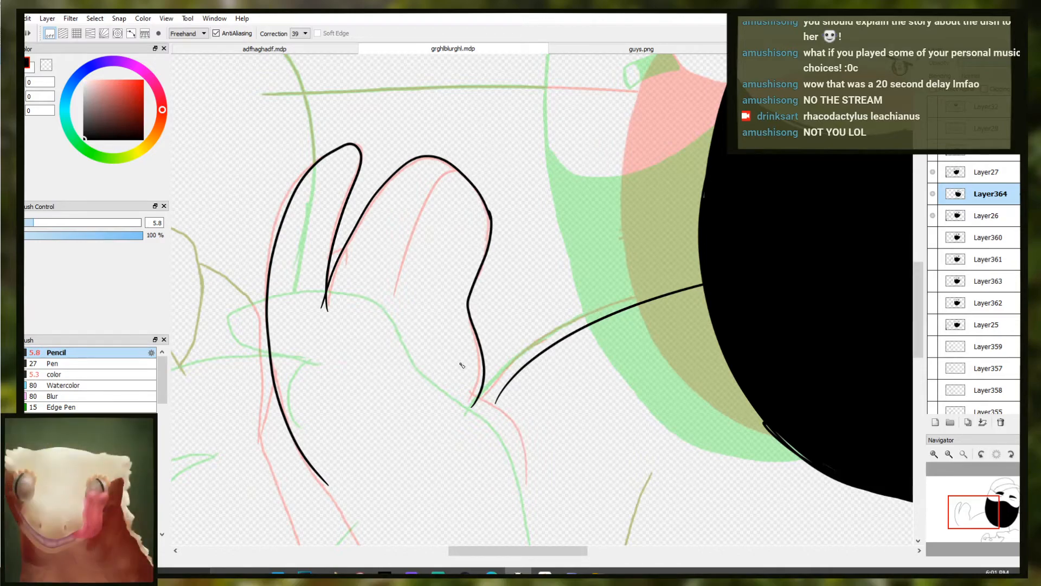
pyautogui.hotkey('ctrl', 'z')
# Ink the curved finger line inside the raised hand's wide finger shape, from its top edge down toward the palm
pyautogui.moveTo(457, 171)
pyautogui.mouseDown()
pyautogui.moveTo(437, 182)
pyautogui.moveTo(399, 304)
pyautogui.mouseUp()
pyautogui.hotkey('ctrl', 'z')
pyautogui.hotkey('ctrl', 'z')
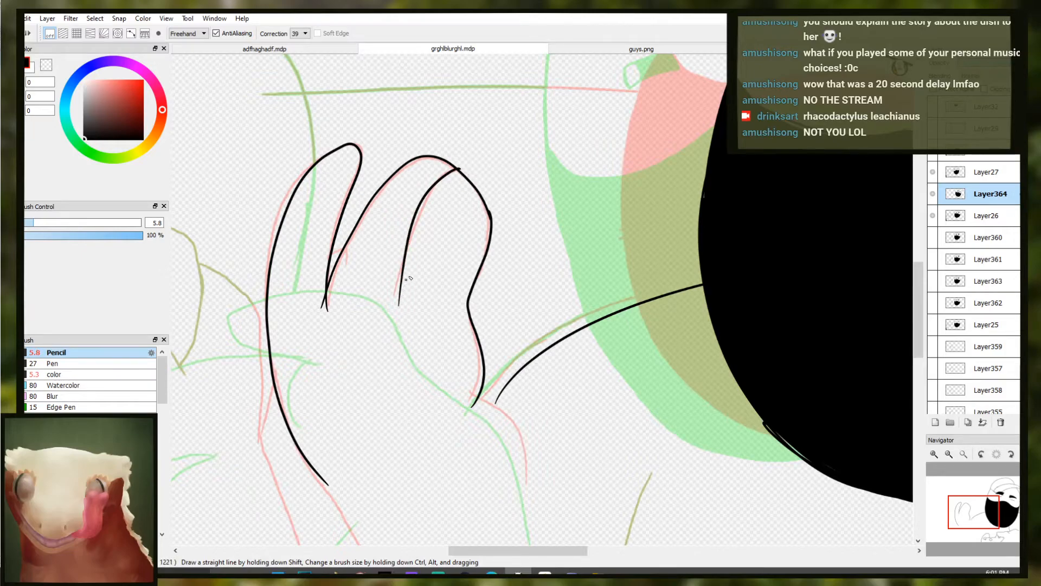
pyautogui.hotkey('ctrl', 'z')
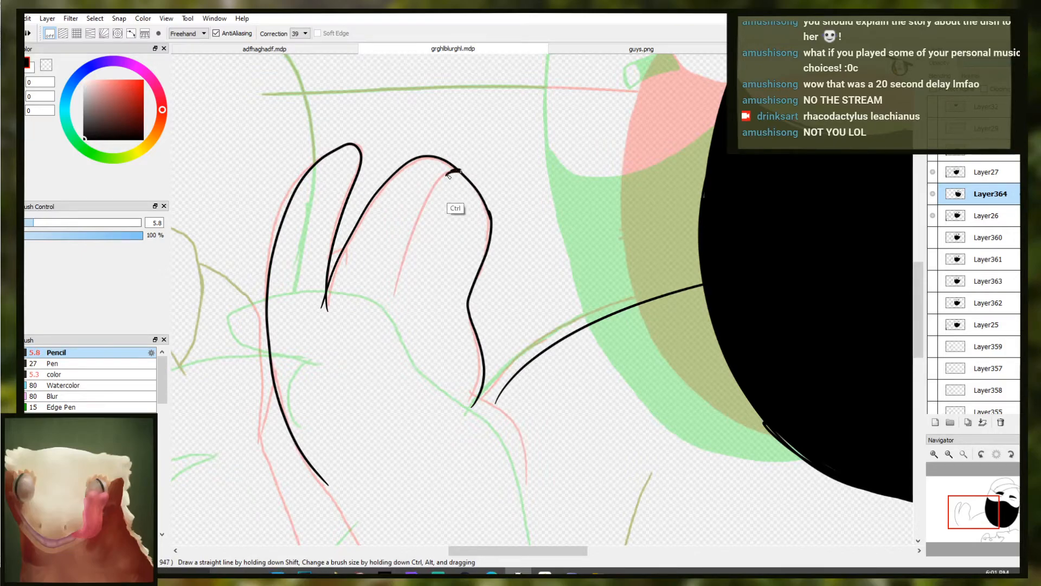
pyautogui.moveTo(461, 172)
pyautogui.mouseDown()
pyautogui.moveTo(397, 293)
pyautogui.moveTo(423, 252)
pyautogui.mouseUp()
pyautogui.hotkey('ctrl', 'z')
pyautogui.hotkey('ctrl', 'z')
pyautogui.hotkey('ctrl', 'z')
pyautogui.moveTo(395, 302)
pyautogui.mouseDown()
pyautogui.moveTo(462, 174)
pyautogui.moveTo(453, 170)
pyautogui.moveTo(397, 310)
pyautogui.mouseUp()
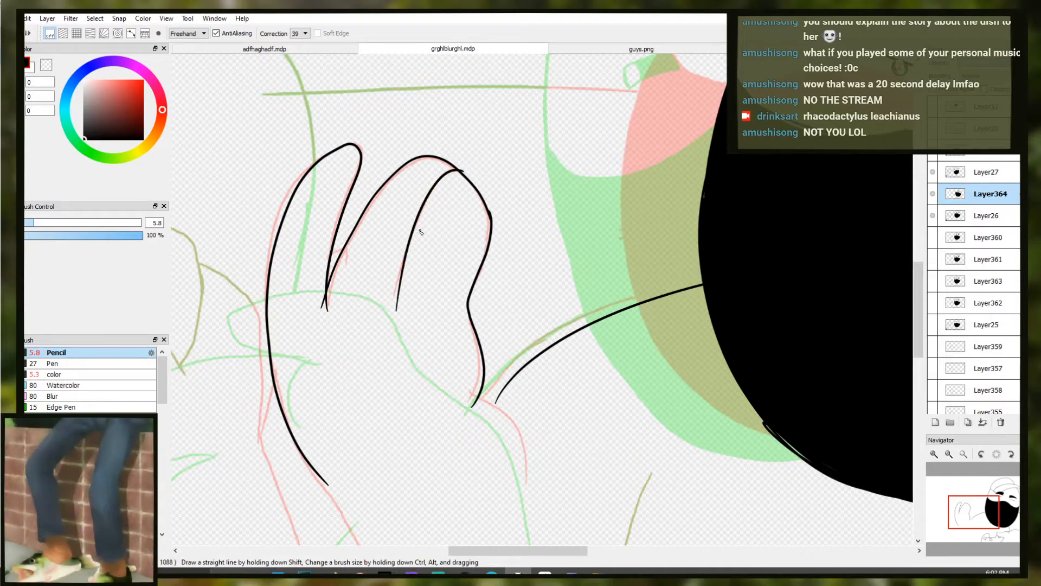
# Ink a short connecting crease in the gap between the raised hand's first two fingers
pyautogui.scroll(5, 331, 248)
pyautogui.moveTo(327, 288); pyautogui.dragTo(372, 265)
pyautogui.hotkey('ctrl', 'z')
pyautogui.hotkey('ctrl', 'z')
pyautogui.scroll(-5, 390, 317)
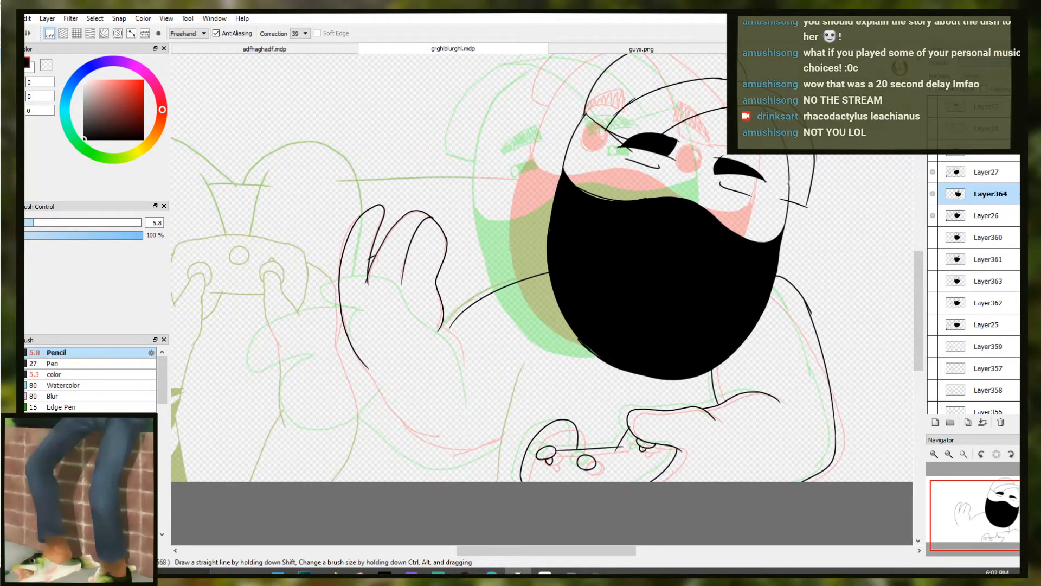
# Select the raised hand's fingers freehand, rotate them clockwise and shift them toward the face, and clear the selection
pyautogui.press('m')
pyautogui.moveTo(363, 396)
pyautogui.mouseDown()
pyautogui.moveTo(329, 210)
pyautogui.moveTo(425, 194)
pyautogui.moveTo(459, 231)
pyautogui.moveTo(456, 297)
pyautogui.moveTo(426, 362)
pyautogui.moveTo(396, 372)
pyautogui.mouseUp()
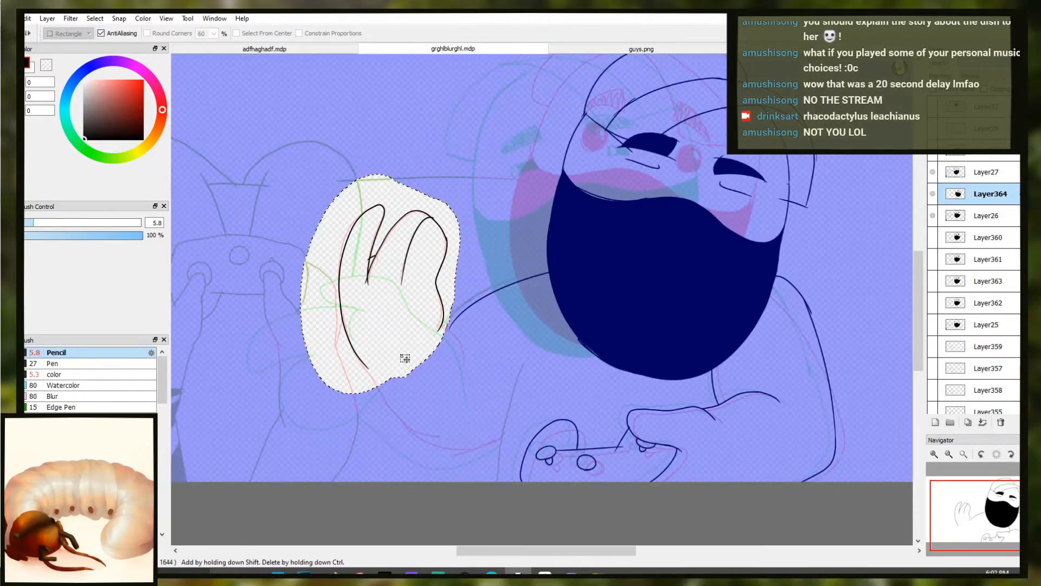
pyautogui.hotkey('ctrl', 't')
pyautogui.moveTo(500, 332); pyautogui.dragTo(491, 354)
pyautogui.moveTo(426, 330); pyautogui.dragTo(451, 314)
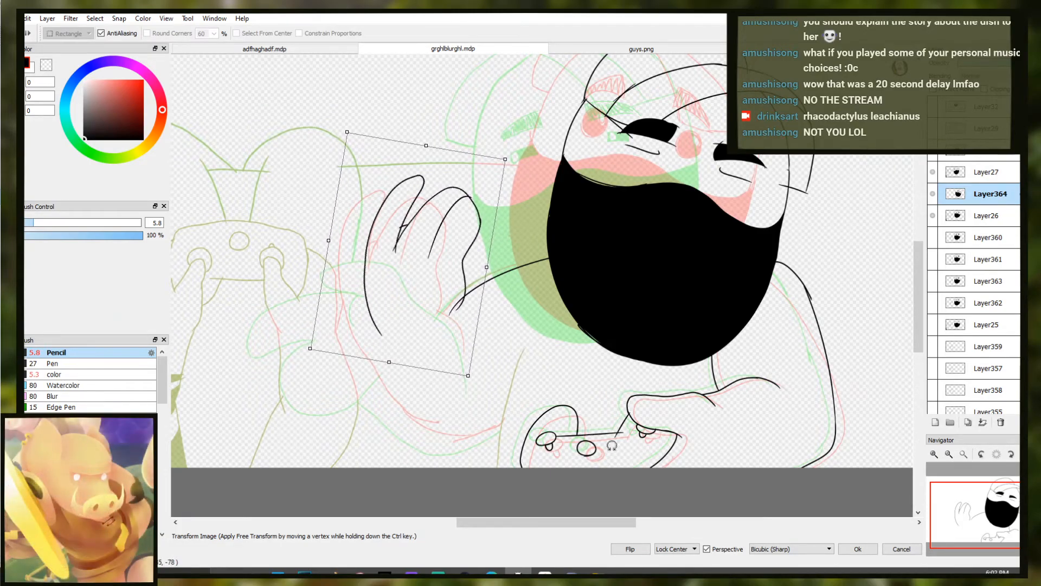
pyautogui.click(858, 548)
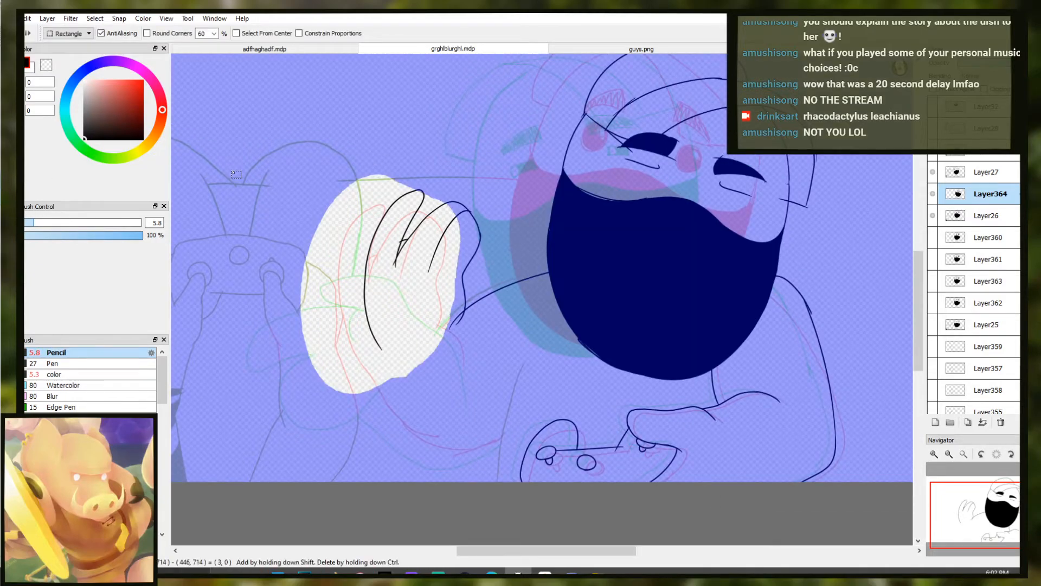
pyautogui.hotkey('ctrl', 'd')
pyautogui.press('b')
pyautogui.press('m')
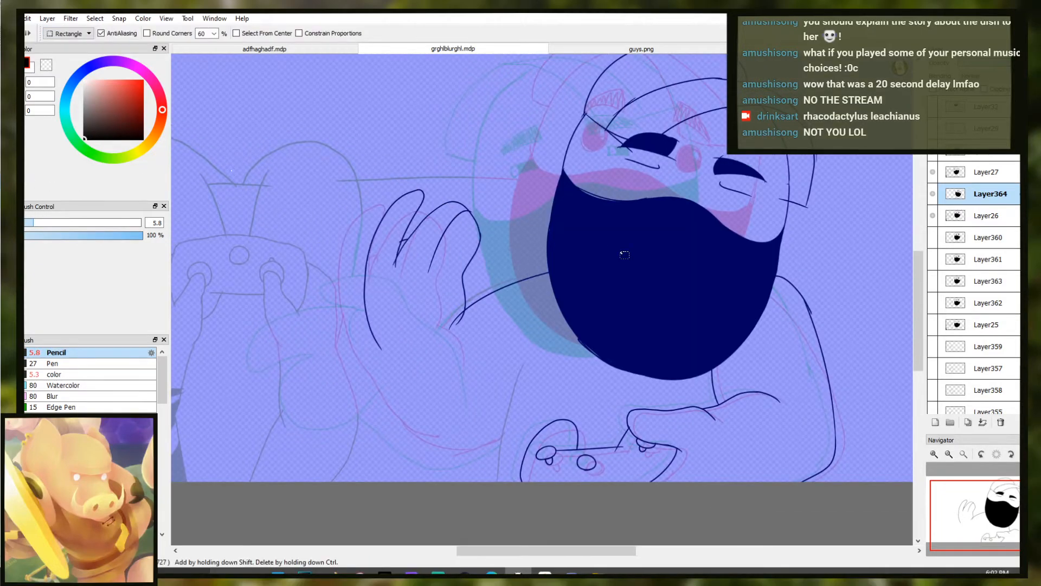
pyautogui.click(623, 251)
pyautogui.press('b')
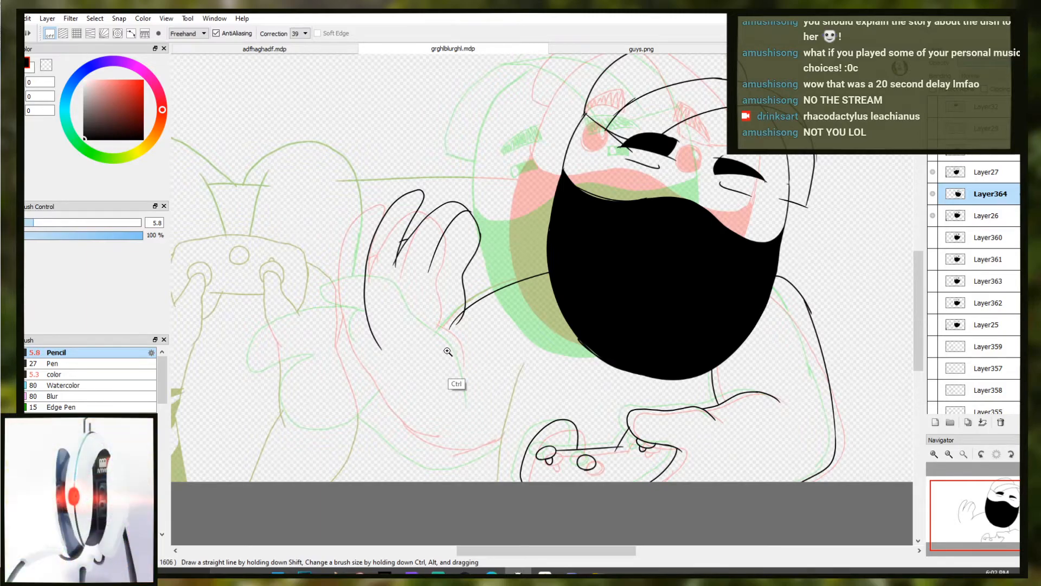
# Ink the palm's outer edge from the raised hand's open lower end down and around toward the controller
pyautogui.scroll(1, 475, 413)
pyautogui.scroll(1, 473, 417)
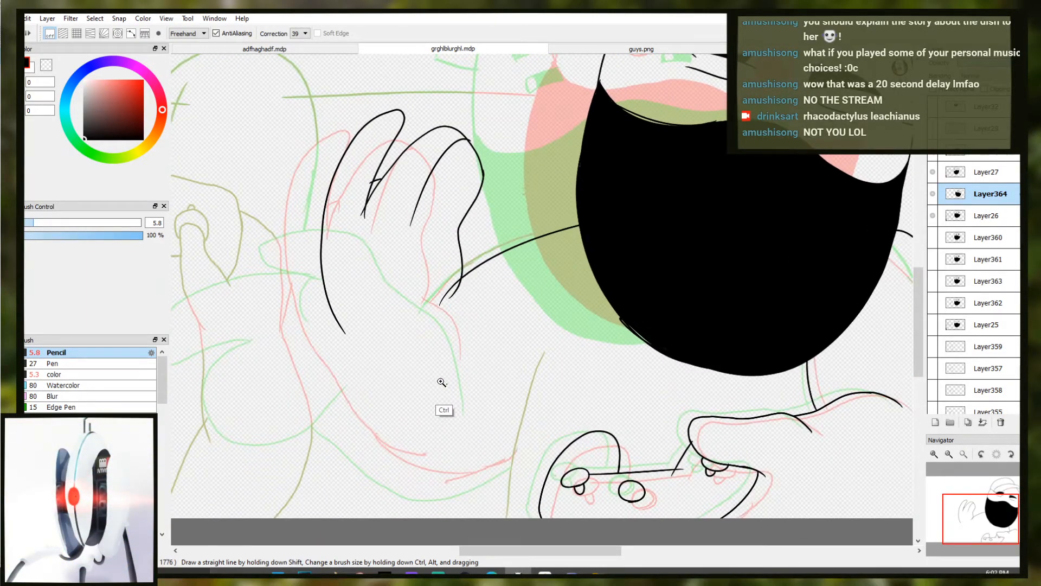
pyautogui.moveTo(334, 308); pyautogui.dragTo(349, 388)
pyautogui.hotkey('ctrl', 'z')
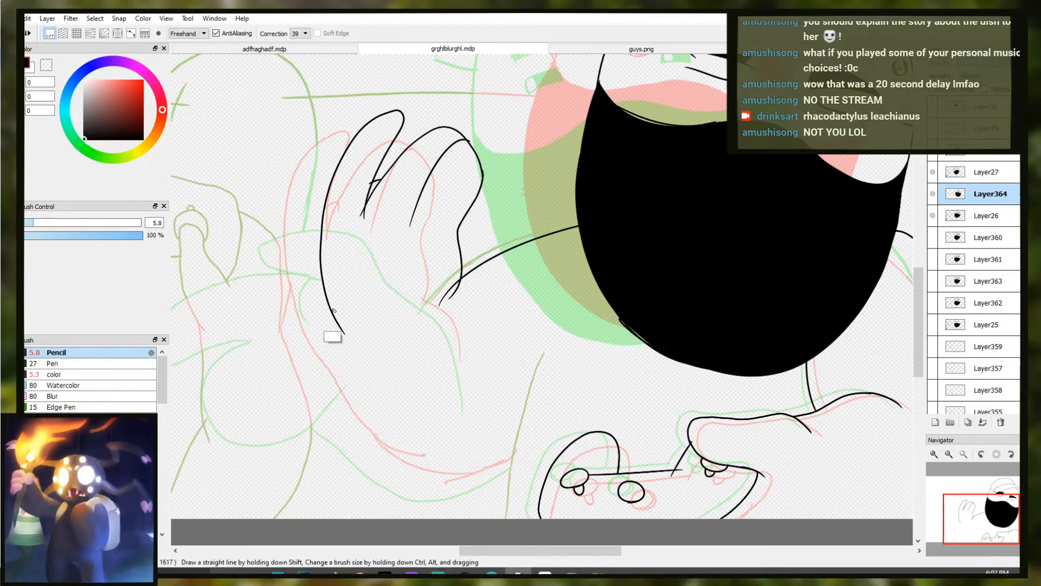
pyautogui.moveTo(335, 308); pyautogui.dragTo(498, 482)
pyautogui.hotkey('ctrl', 'z')
pyautogui.moveTo(515, 460)
pyautogui.mouseDown()
pyautogui.moveTo(379, 463)
pyautogui.moveTo(344, 380)
pyautogui.mouseUp()
pyautogui.hotkey('ctrl', 'z')
pyautogui.moveTo(515, 462); pyautogui.dragTo(350, 368)
pyautogui.hotkey('ctrl', 'z')
pyautogui.moveTo(334, 318)
pyautogui.mouseDown()
pyautogui.moveTo(350, 399)
pyautogui.moveTo(405, 486)
pyautogui.moveTo(516, 457)
pyautogui.mouseUp()
# Ink the inner wrist line descending from where the raised hand meets the shoulder line
pyautogui.moveTo(445, 301)
pyautogui.mouseDown()
pyautogui.moveTo(455, 306)
pyautogui.moveTo(444, 342)
pyautogui.moveTo(460, 334)
pyautogui.mouseUp()
pyautogui.hotkey('ctrl', 'z')
pyautogui.hotkey('ctrl', 'z')
pyautogui.hotkey('ctrl', 'z')
pyautogui.moveTo(450, 295)
pyautogui.mouseDown()
pyautogui.moveTo(464, 412)
pyautogui.moveTo(451, 324)
pyautogui.mouseUp()
pyautogui.hotkey('ctrl', 'z')
pyautogui.moveTo(492, 291); pyautogui.dragTo(446, 246)
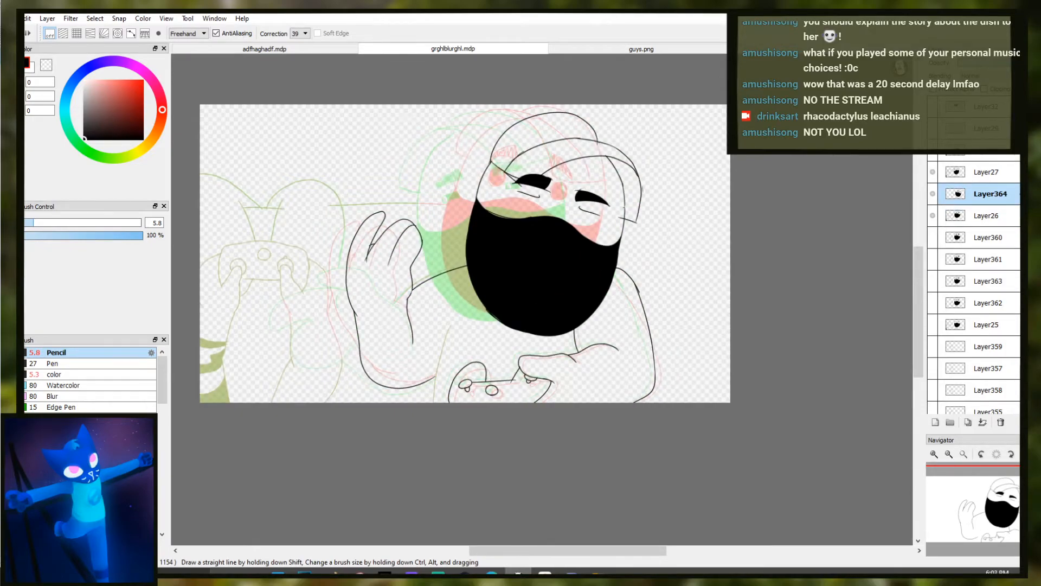
pyautogui.scroll(2, 388, 377)
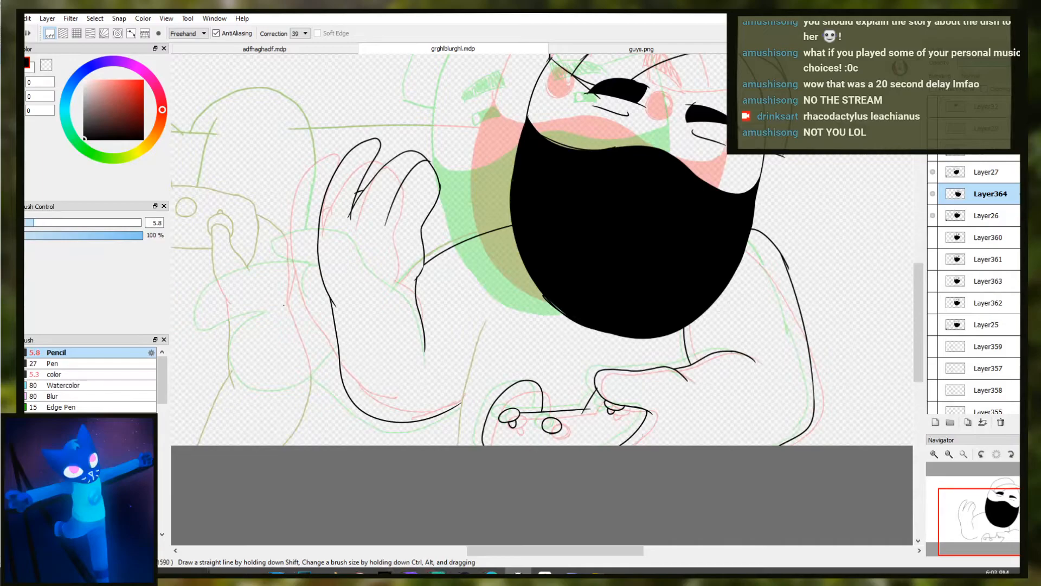
pyautogui.press('l')
pyautogui.moveTo(476, 387)
pyautogui.mouseDown()
pyautogui.moveTo(433, 443)
pyautogui.moveTo(342, 417)
pyautogui.moveTo(323, 331)
pyautogui.mouseUp()
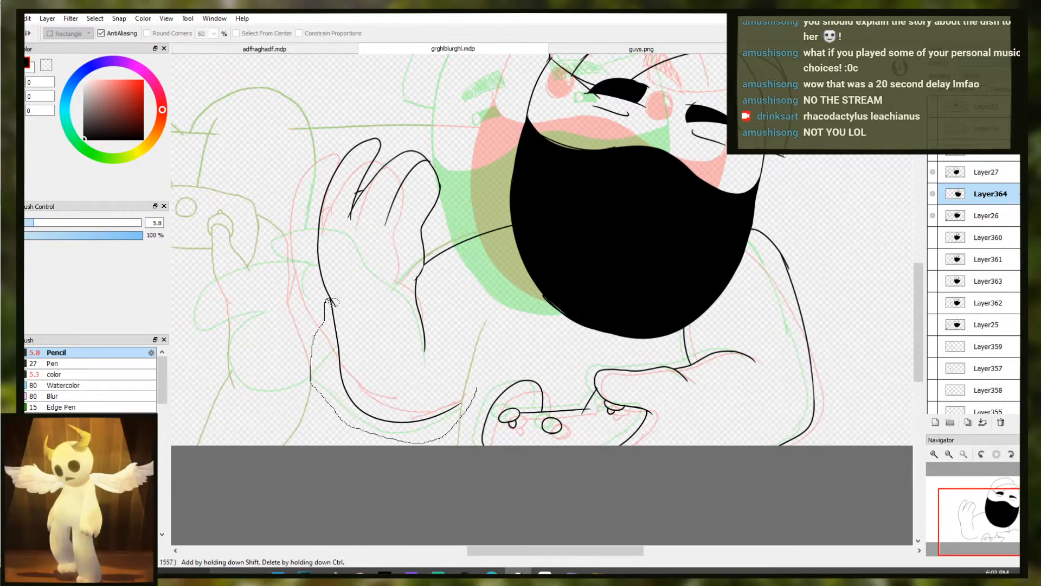
pyautogui.moveTo(315, 283); pyautogui.dragTo(313, 282)
pyautogui.click(471, 189)
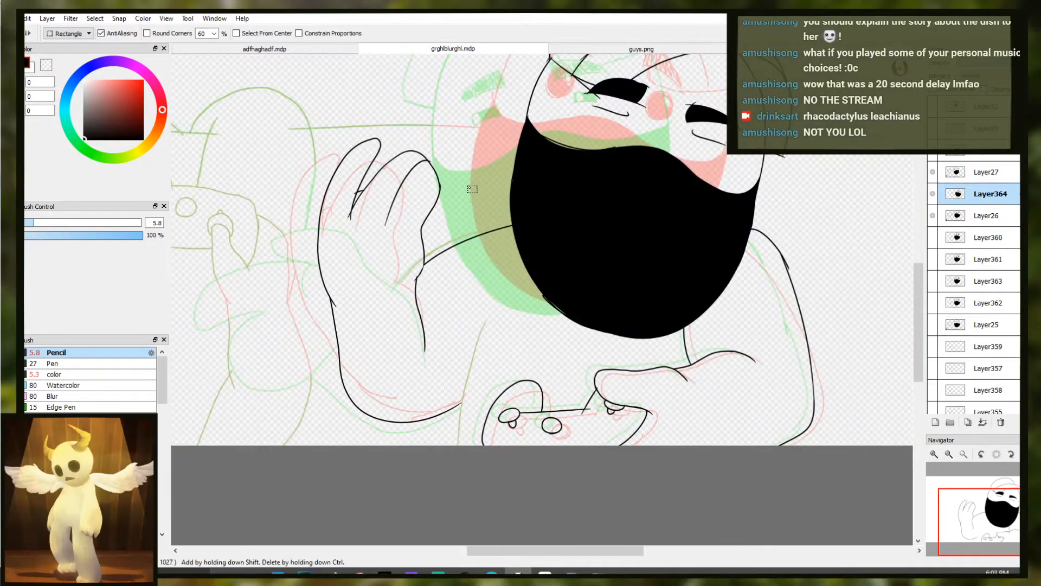
# Undo the palm and wrist lines and the transform of the raised hand
pyautogui.hotkey('ctrl', 'z')
pyautogui.hotkey('ctrl', 'z')
pyautogui.hotkey('ctrl', 'z')
pyautogui.hotkey('ctrl', 'z')
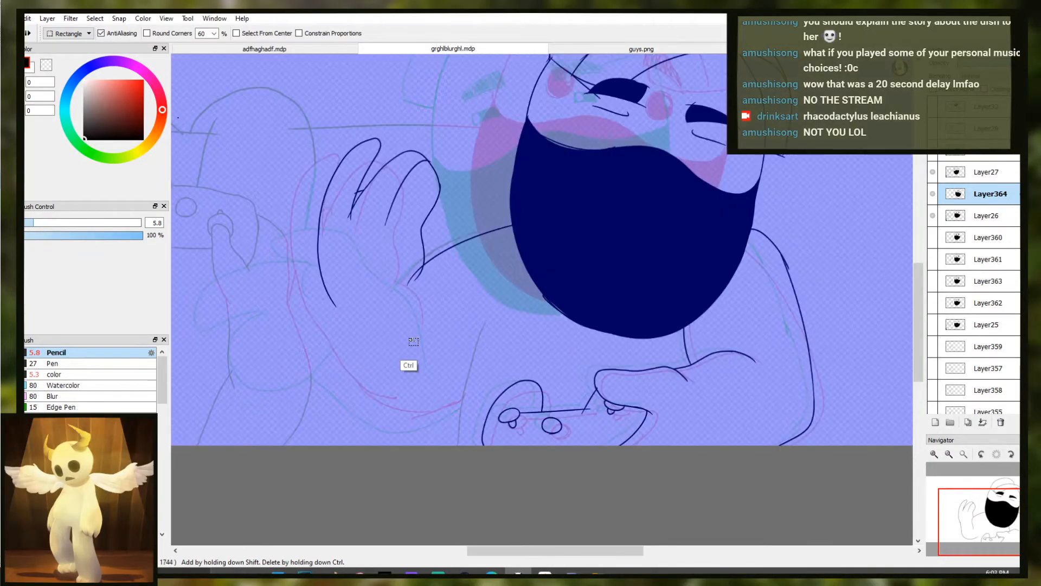
pyautogui.hotkey('ctrl', 'z')
pyautogui.hotkey('ctrl', 'z')
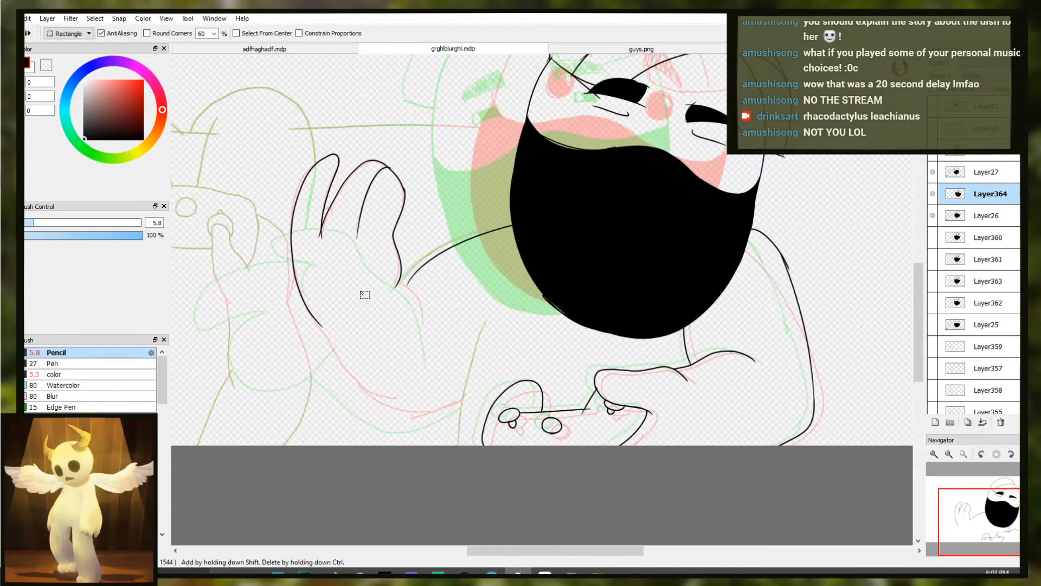
# Select the raised hand's finger line art with a freehand selection, leaving out the shoulder line
pyautogui.press('l')
pyautogui.moveTo(385, 324)
pyautogui.mouseDown()
pyautogui.moveTo(241, 230)
pyautogui.moveTo(341, 121)
pyautogui.moveTo(420, 237)
pyautogui.mouseUp()
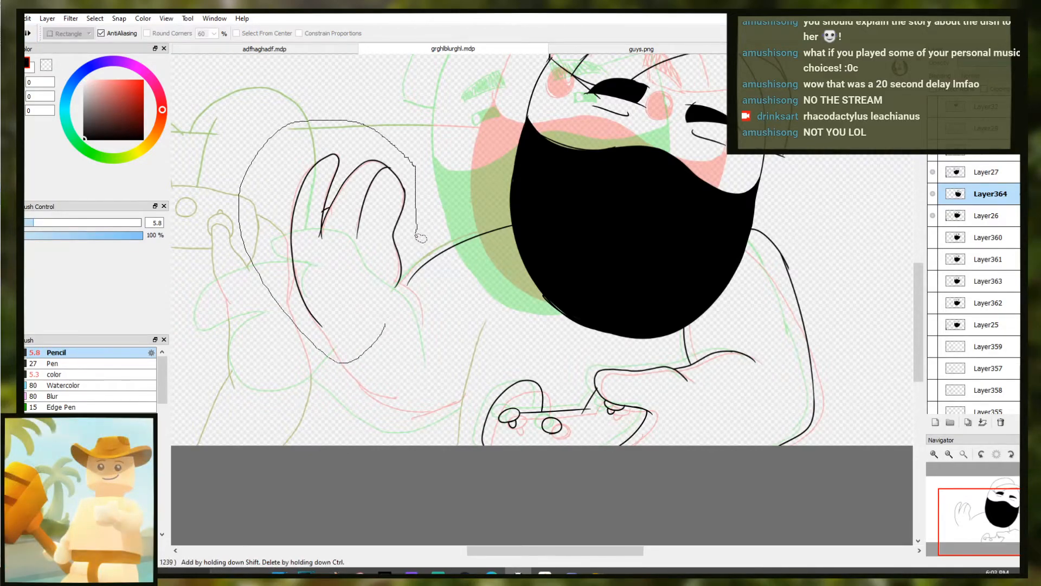
pyautogui.moveTo(408, 285); pyautogui.dragTo(383, 327)
pyautogui.press('v')
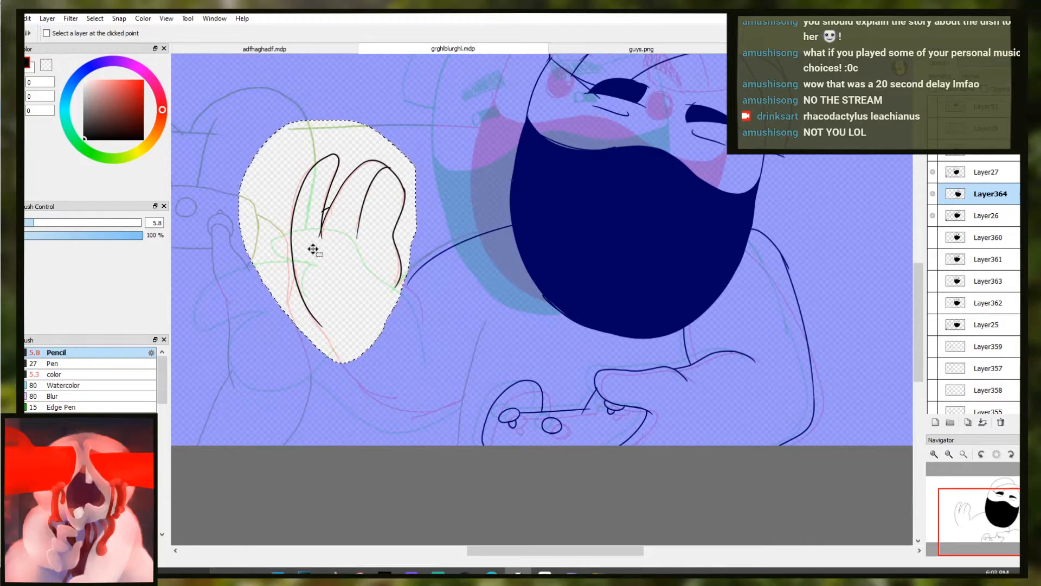
pyautogui.press('t')
pyautogui.press('b')
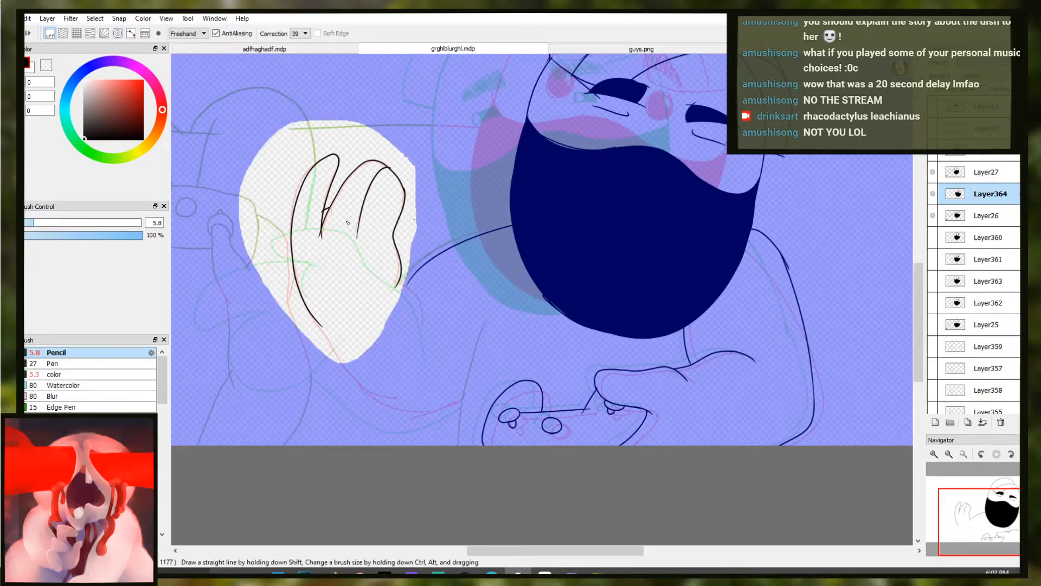
# Rotate the selected hand clockwise and move it toward the face until its wrist end meets the shoulder line, and deselect
pyautogui.hotkey('ctrl', 't')
pyautogui.moveTo(447, 296); pyautogui.dragTo(446, 298)
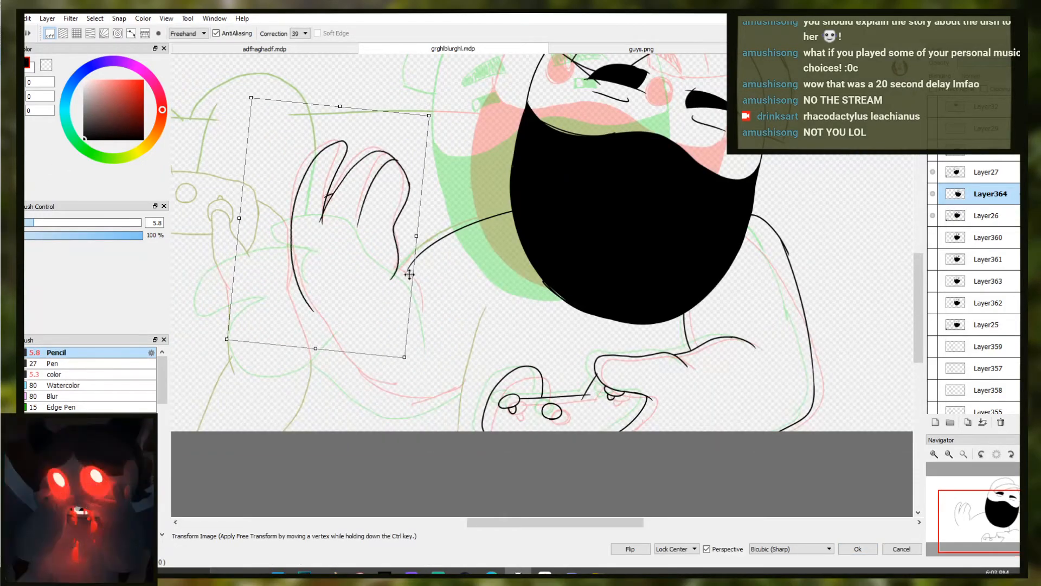
pyautogui.moveTo(427, 258); pyautogui.dragTo(432, 256)
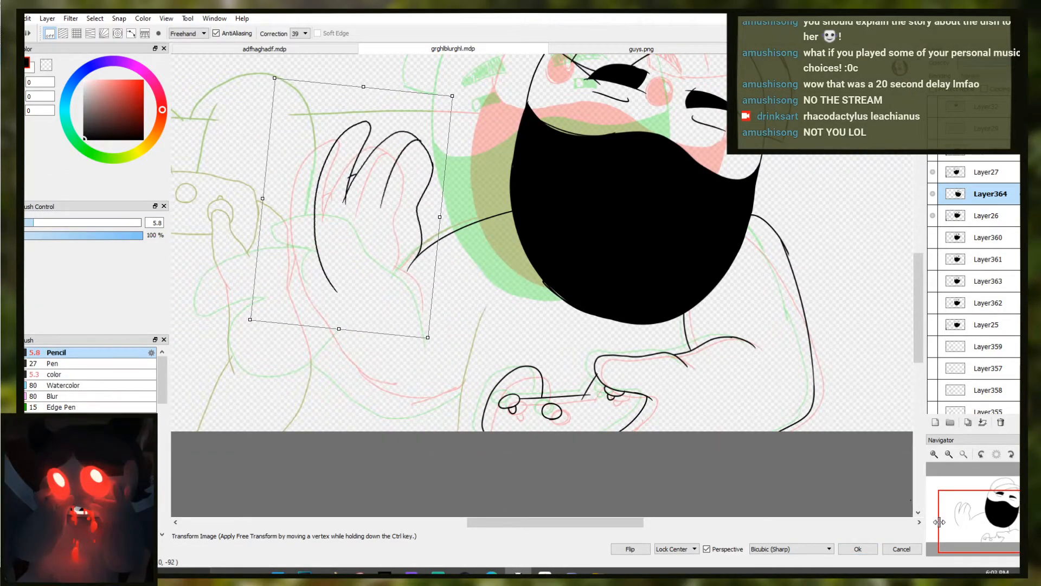
pyautogui.moveTo(361, 279)
pyautogui.mouseDown()
pyautogui.moveTo(385, 288)
pyautogui.moveTo(374, 281)
pyautogui.mouseUp()
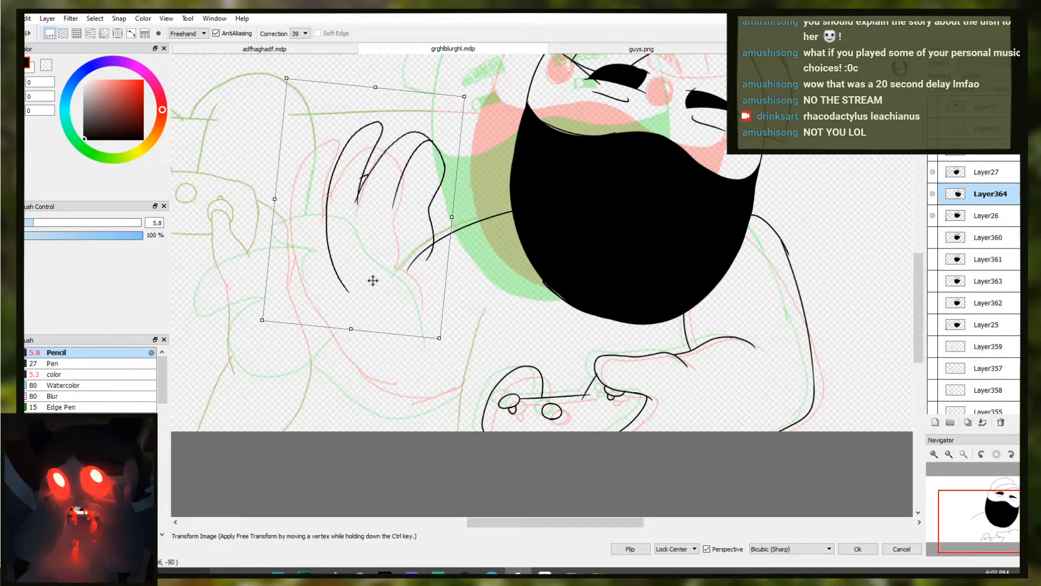
pyautogui.moveTo(553, 293); pyautogui.dragTo(527, 327)
pyautogui.click(857, 549)
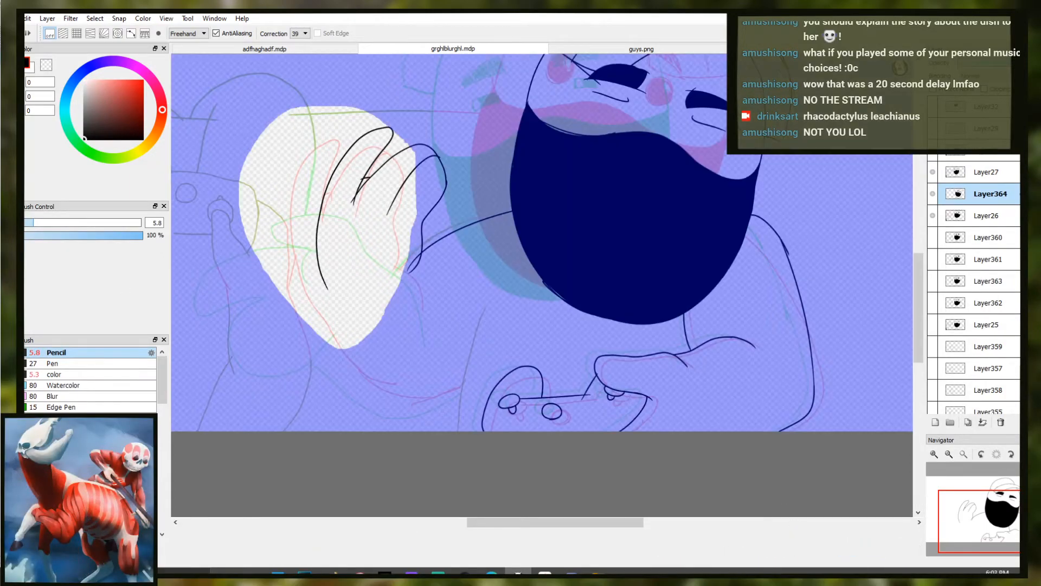
pyautogui.hotkey('ctrl', 'd')
pyautogui.press('n')
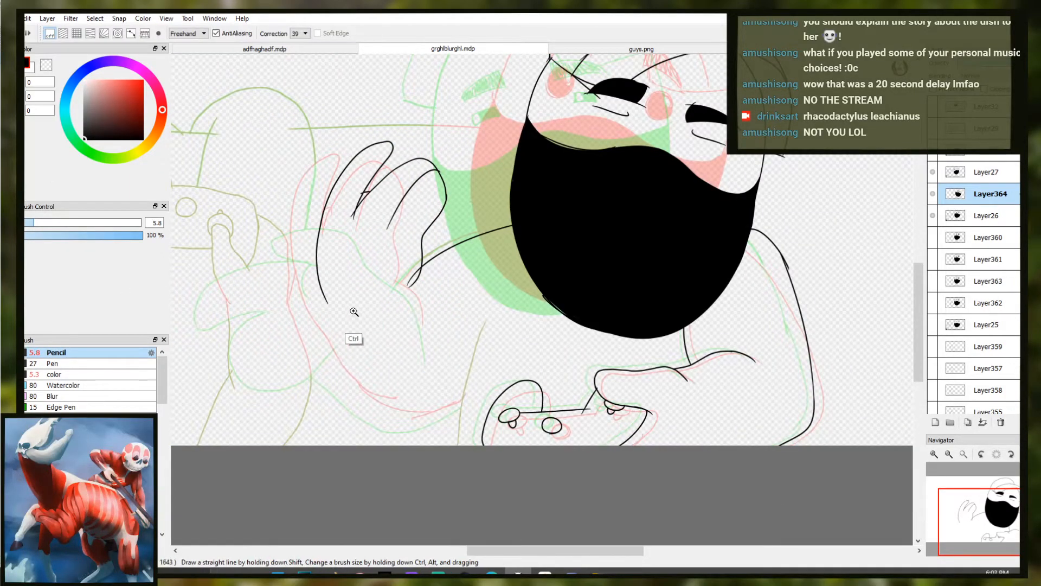
# Ink the palm's outer edge curving around toward the controller and the inner wrist line below the shoulder line
pyautogui.scroll(3, 353, 309)
pyautogui.moveTo(305, 280)
pyautogui.mouseDown()
pyautogui.moveTo(306, 335)
pyautogui.moveTo(355, 473)
pyautogui.moveTo(566, 439)
pyautogui.mouseUp()
pyautogui.moveTo(464, 264); pyautogui.dragTo(483, 386)
pyautogui.scroll(-2, 506, 342)
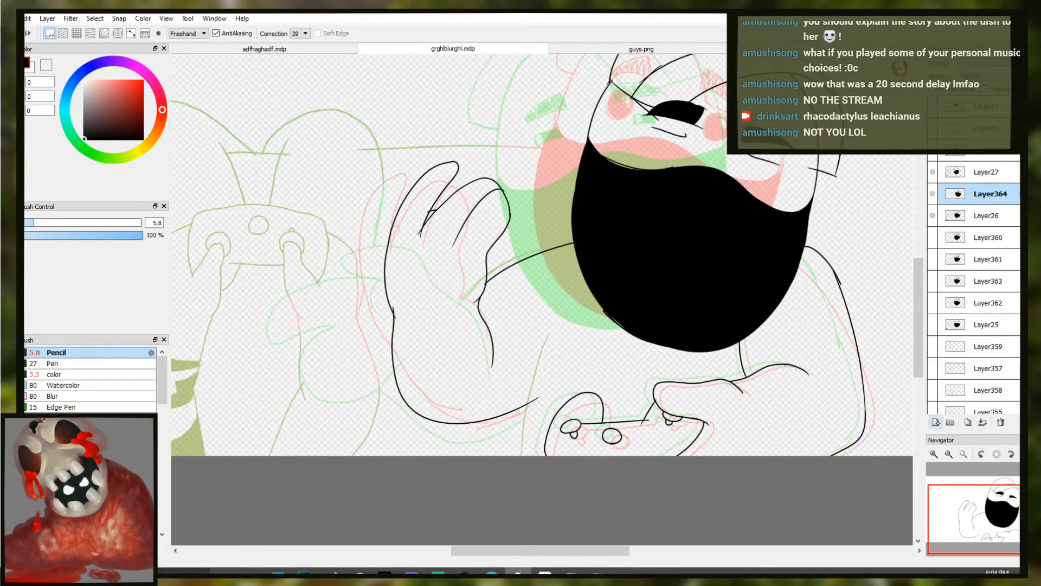
# Add a new layer above the finished pose and try a first stroke for the hand on it
pyautogui.click(935, 423)
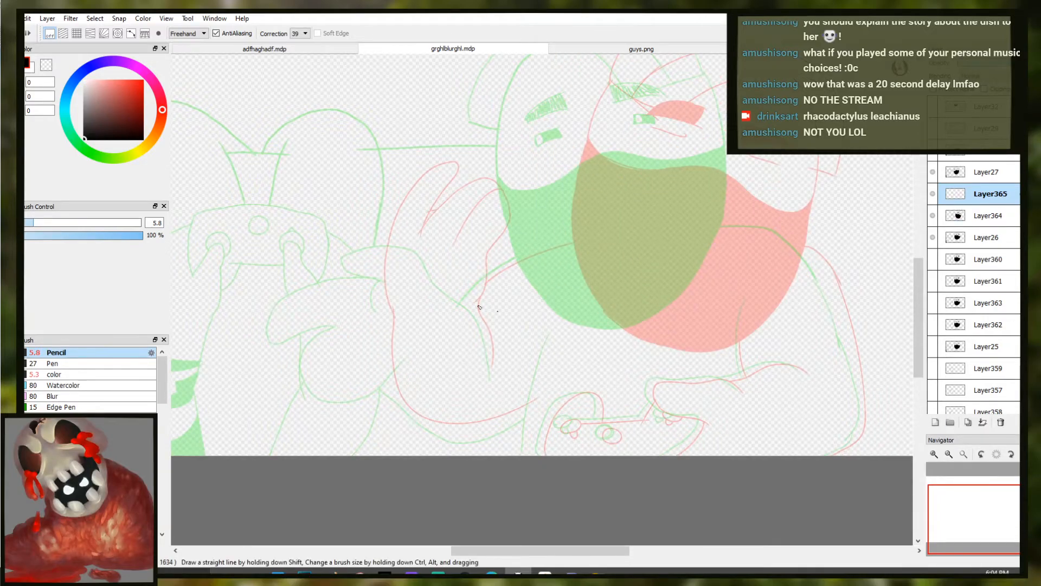
pyautogui.moveTo(431, 289); pyautogui.dragTo(499, 317)
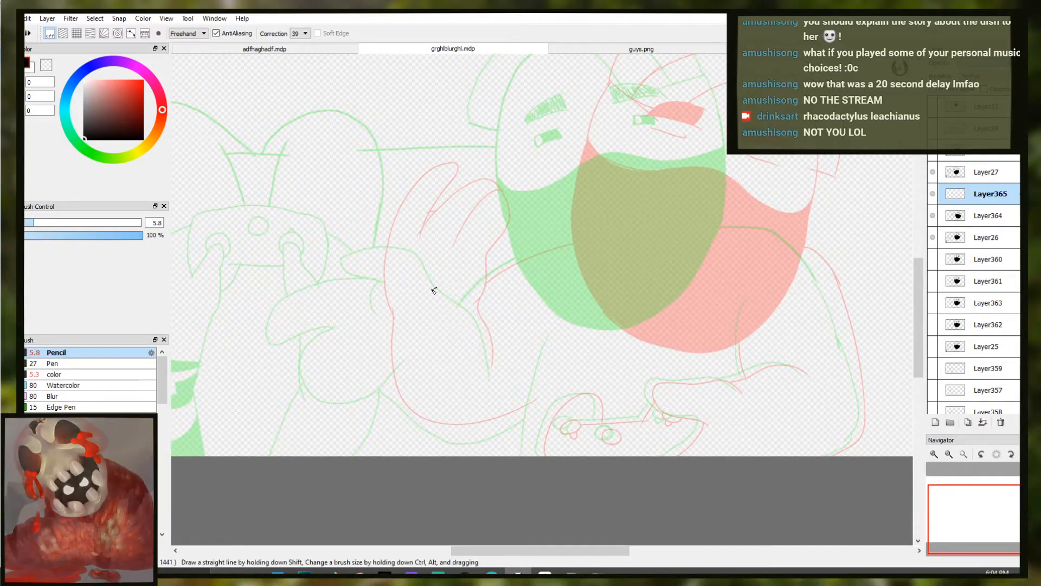
pyautogui.hotkey('ctrl', 'z')
pyautogui.hotkey('ctrl', 'z')
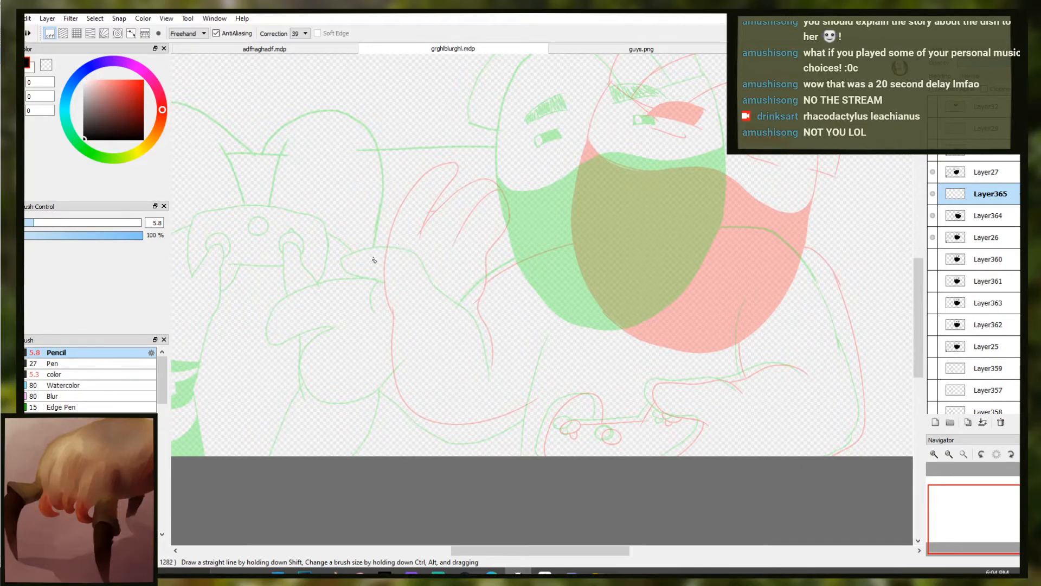
# Ink the next pose's hand between the red and green guides, with the arched finger and the back-of-hand contour
pyautogui.moveTo(367, 290)
pyautogui.mouseDown()
pyautogui.moveTo(333, 270)
pyautogui.moveTo(355, 205)
pyautogui.moveTo(363, 298)
pyautogui.moveTo(347, 225)
pyautogui.moveTo(364, 267)
pyautogui.mouseUp()
pyautogui.hotkey('ctrl', 'z')
pyautogui.hotkey('ctrl', 'z')
pyautogui.moveTo(378, 308); pyautogui.dragTo(367, 253)
pyautogui.moveTo(376, 241)
pyautogui.mouseDown()
pyautogui.moveTo(412, 254)
pyautogui.moveTo(442, 293)
pyautogui.mouseUp()
pyautogui.hotkey('ctrl', 'z')
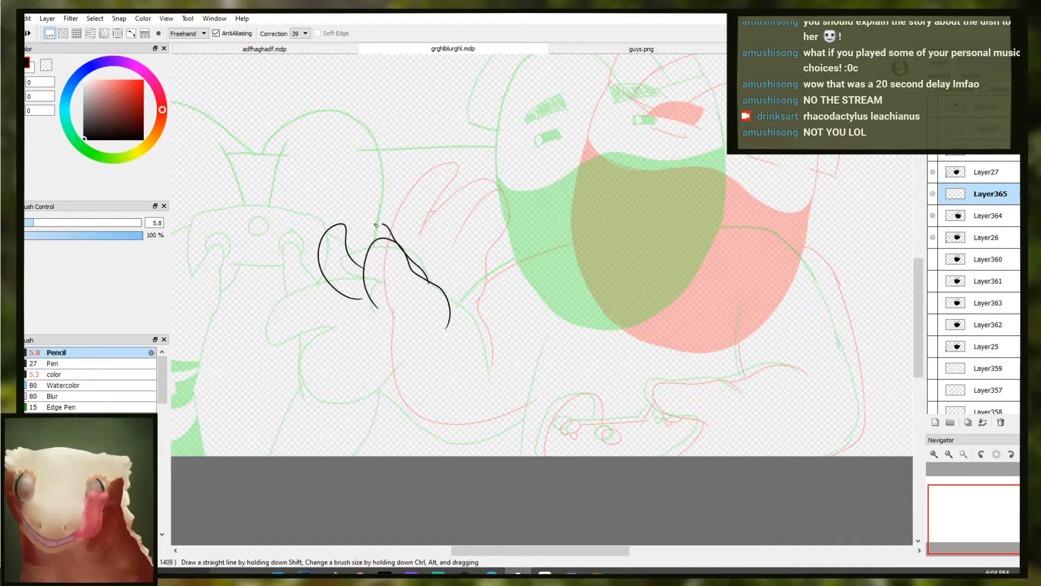
# Replace the stray line over the hand with a small fingertip peeking out behind the arched finger
pyautogui.hotkey('ctrl', 'z')
pyautogui.hotkey('ctrl', 'z')
pyautogui.moveTo(430, 281); pyautogui.dragTo(431, 283)
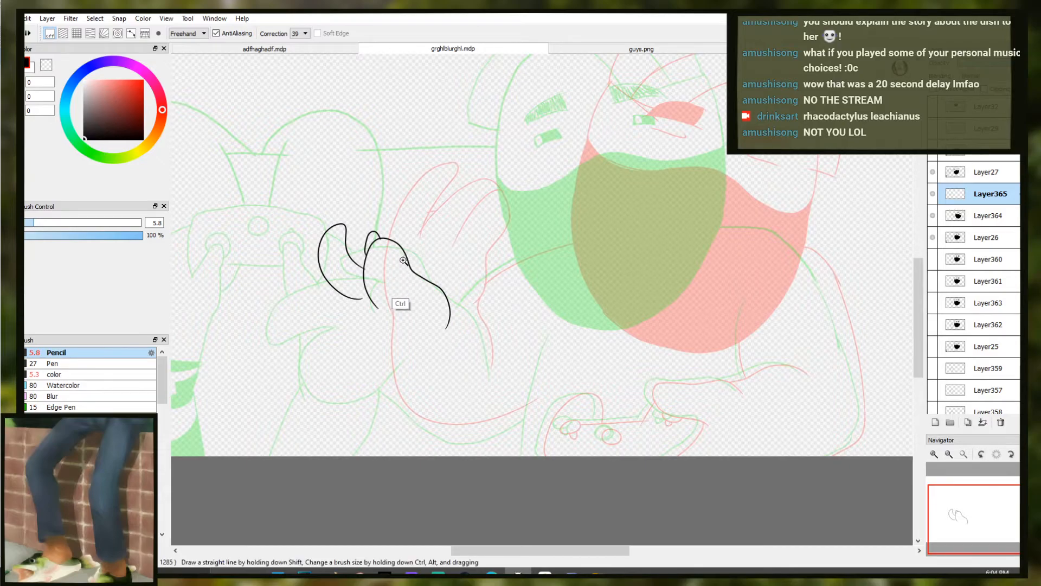
# Ink a short bulging line along the hand's upper contour, just past the arched finger
pyautogui.scroll(2, 400, 302)
pyautogui.moveTo(414, 261); pyautogui.dragTo(454, 306)
pyautogui.hotkey('ctrl', 'z')
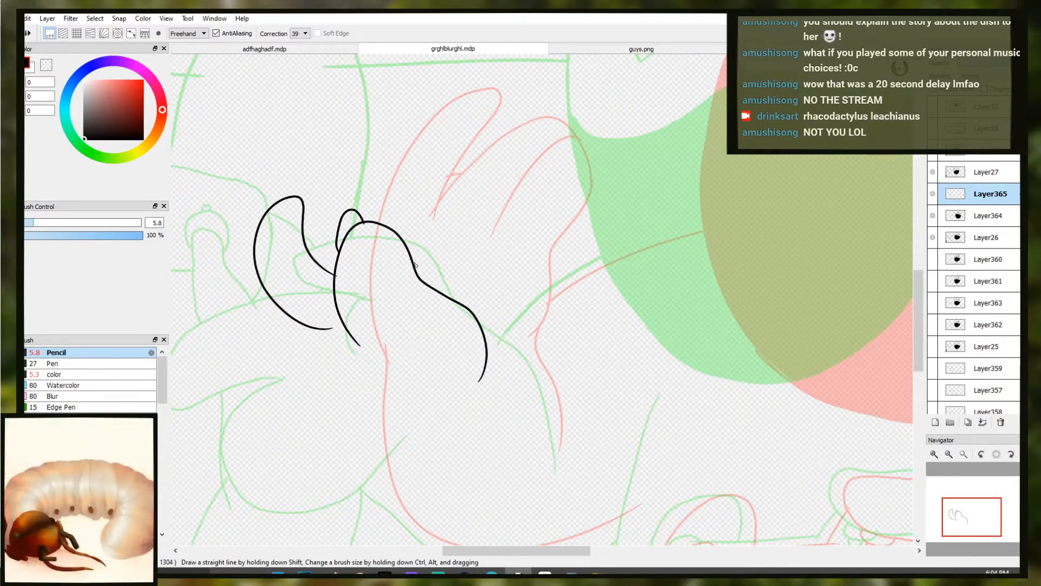
pyautogui.moveTo(412, 262); pyautogui.dragTo(437, 283)
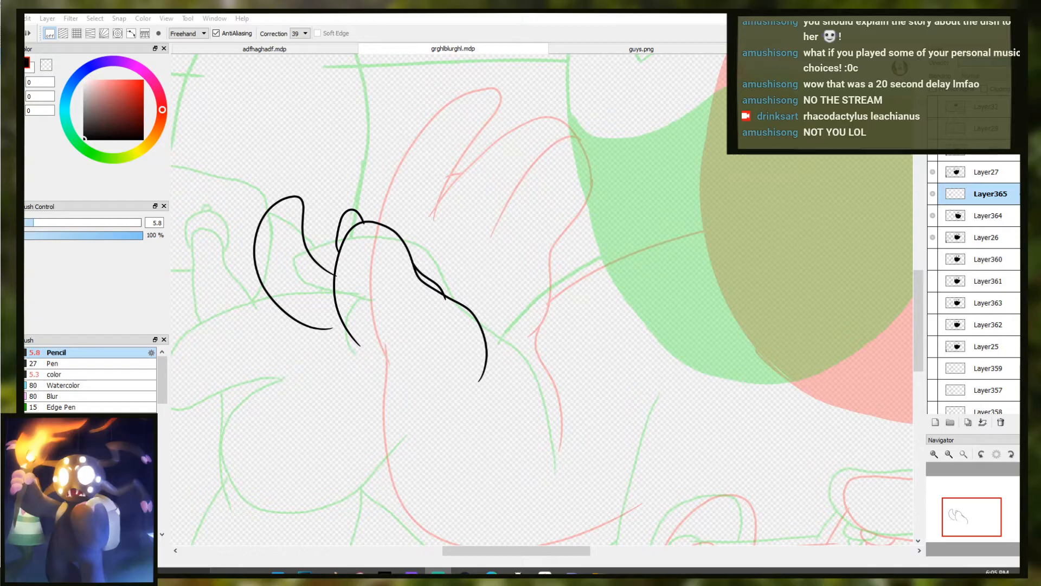
pyautogui.moveTo(439, 344); pyautogui.dragTo(397, 305)
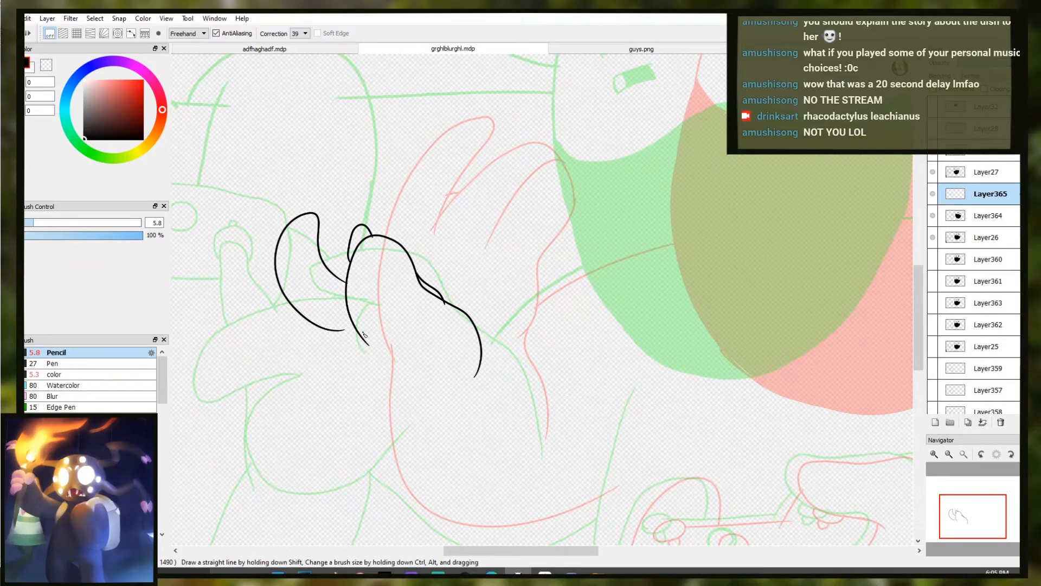
# Ink a curved line inside the arched finger to separate it from the neighbouring finger
pyautogui.moveTo(383, 247)
pyautogui.mouseDown()
pyautogui.moveTo(375, 298)
pyautogui.moveTo(433, 364)
pyautogui.moveTo(430, 307)
pyautogui.mouseUp()
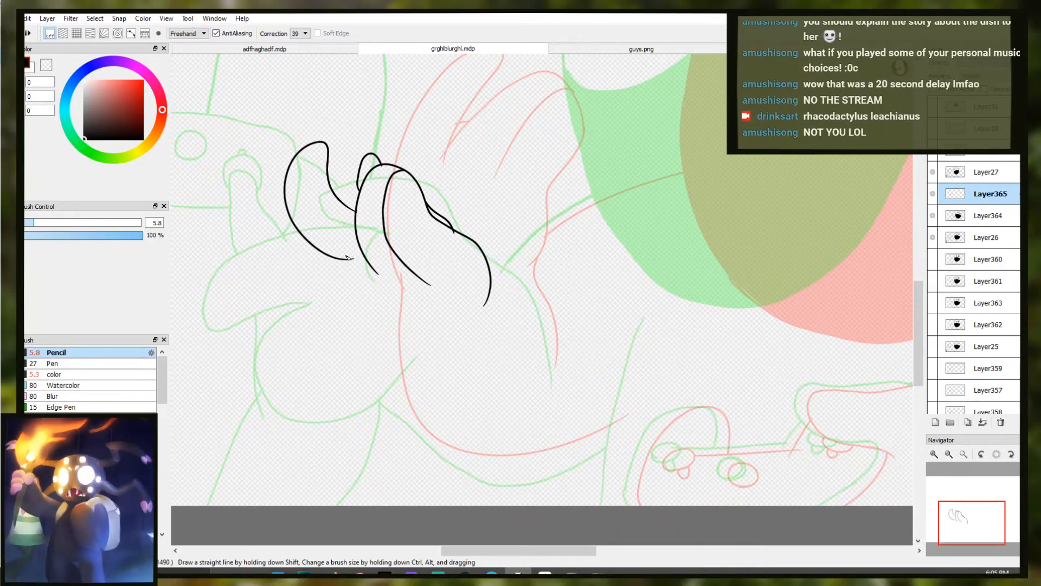
# Try inking the arm's long underside and the wrist curve leading down from the back of the hand
pyautogui.moveTo(346, 258)
pyautogui.mouseDown()
pyautogui.moveTo(374, 356)
pyautogui.moveTo(451, 454)
pyautogui.moveTo(624, 442)
pyautogui.mouseUp()
pyautogui.scroll(-3, 613, 422)
pyautogui.hotkey('ctrl', 'z')
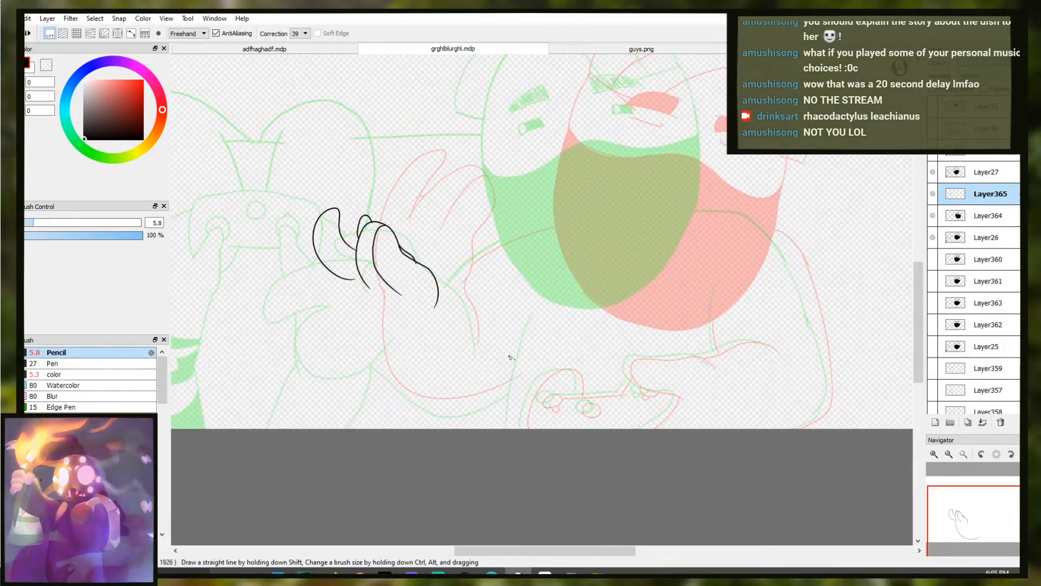
pyautogui.press('ctrl')
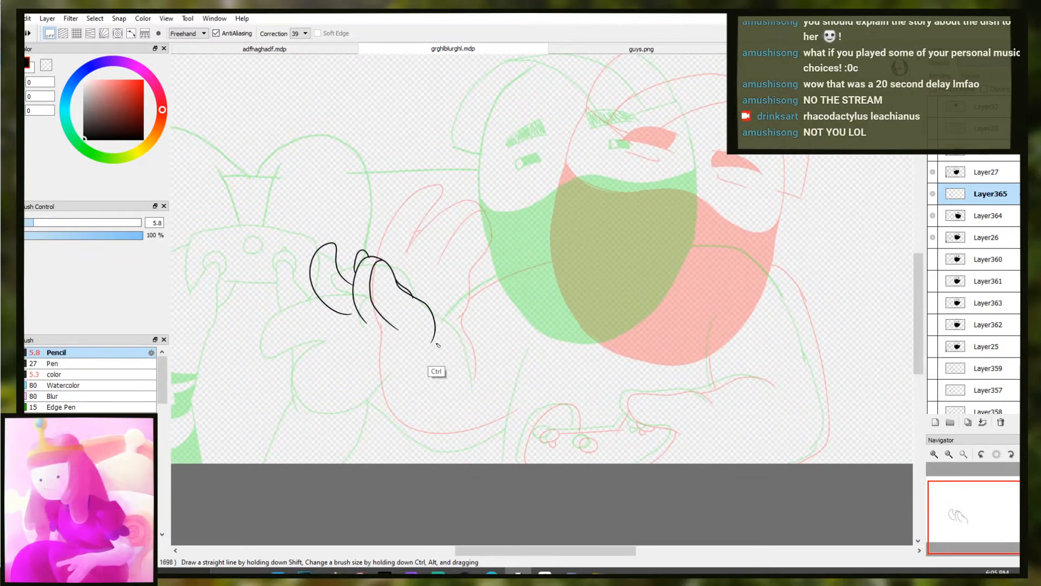
pyautogui.hotkey('ctrl', 'z')
pyautogui.moveTo(435, 333); pyautogui.dragTo(476, 391)
pyautogui.hotkey('ctrl', 'z')
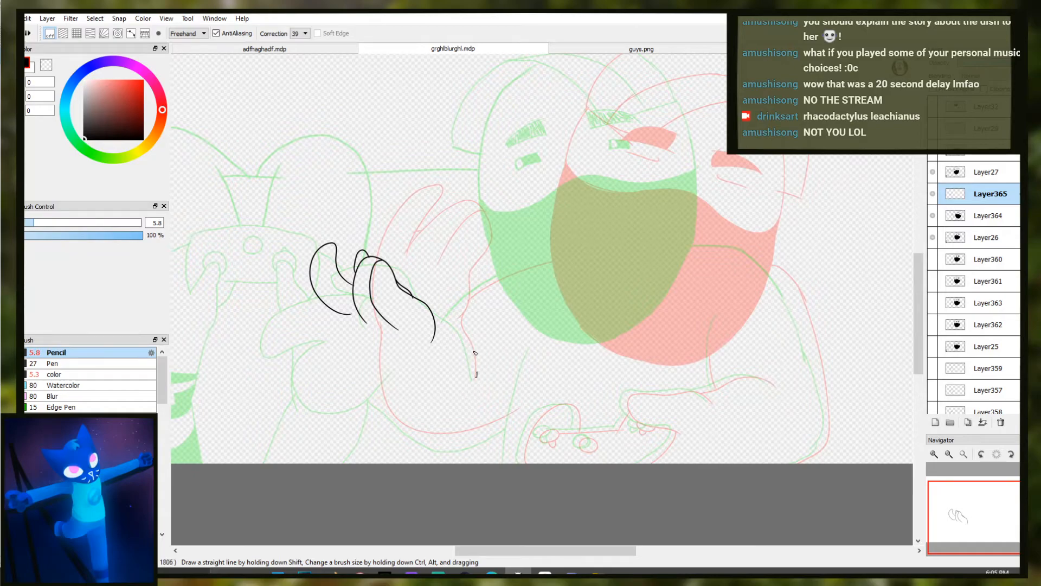
pyautogui.moveTo(474, 373)
pyautogui.mouseDown()
pyautogui.moveTo(434, 335)
pyautogui.moveTo(474, 360)
pyautogui.mouseUp()
pyautogui.hotkey('ctrl', 'z')
# Retry the arm's underside from the base of the hand, and undo it together with the wrist curve
pyautogui.moveTo(342, 314)
pyautogui.mouseDown()
pyautogui.moveTo(370, 381)
pyautogui.moveTo(449, 444)
pyautogui.moveTo(499, 424)
pyautogui.mouseUp()
pyautogui.scroll(-2, 504, 416)
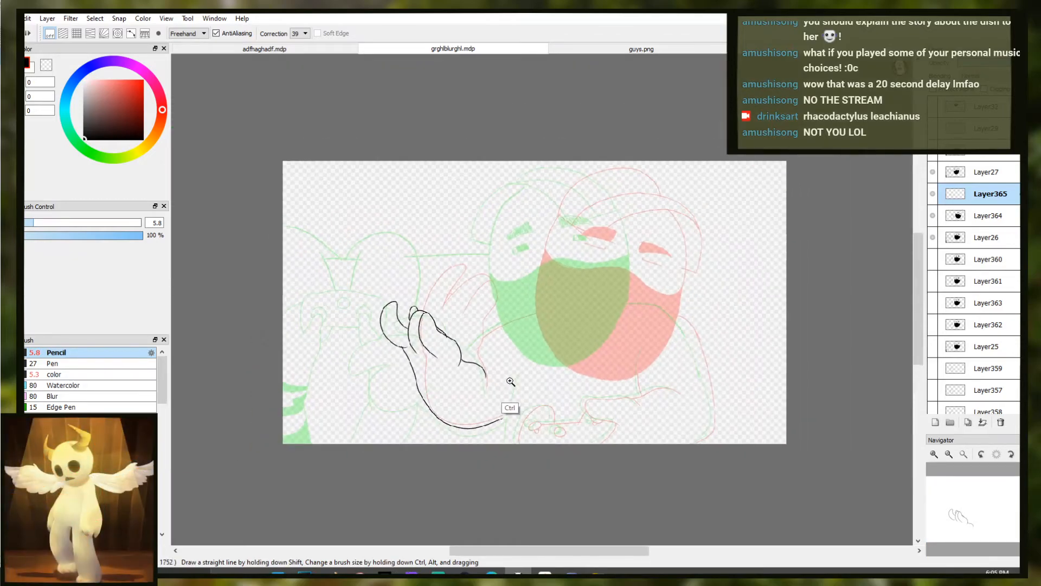
pyautogui.scroll(1, 366, 335)
pyautogui.hotkey('ctrl', 'z')
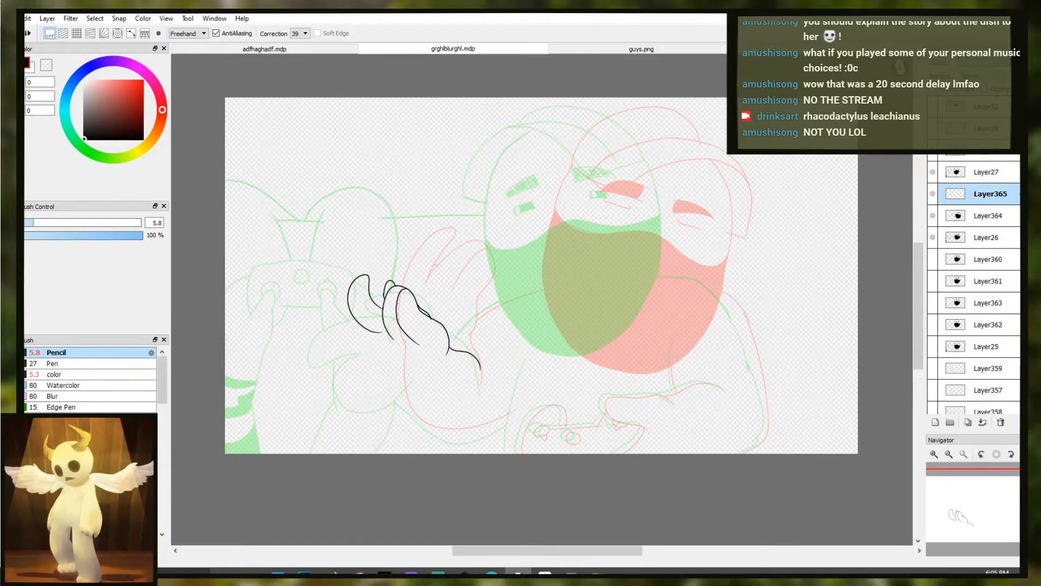
pyautogui.press('v')
pyautogui.moveTo(395, 374); pyautogui.dragTo(377, 372)
pyautogui.press('b')
pyautogui.scroll(2, 408, 408)
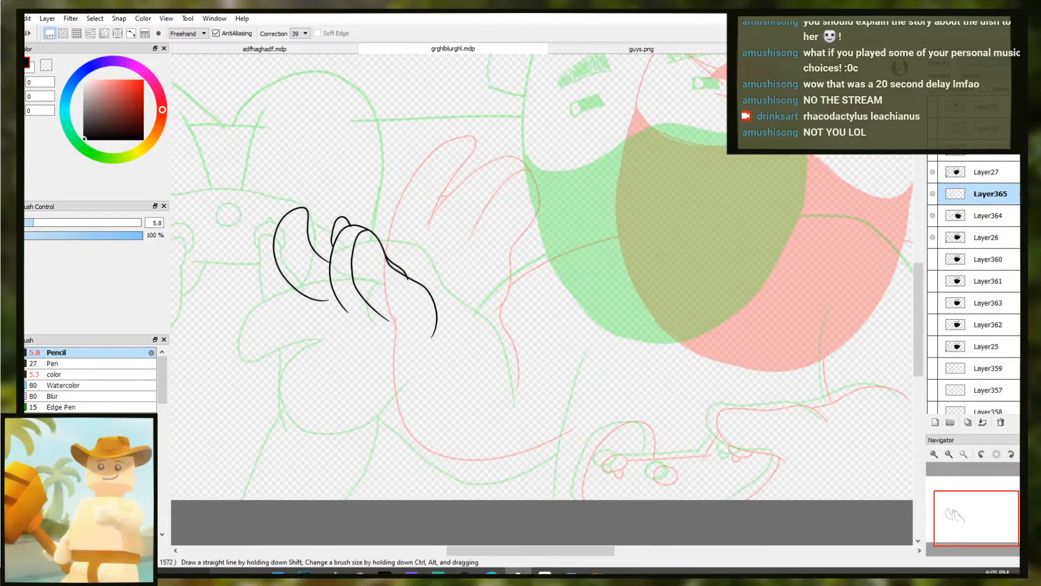
# Add the missing curved crease across the lower finger of the controller-side hand on Layer27 and the layer above, and return to Layer365
pyautogui.keyDown('ctrl'); pyautogui.click(407, 407); pyautogui.keyUp('ctrl')
pyautogui.moveTo(304, 428); pyautogui.dragTo(374, 344)
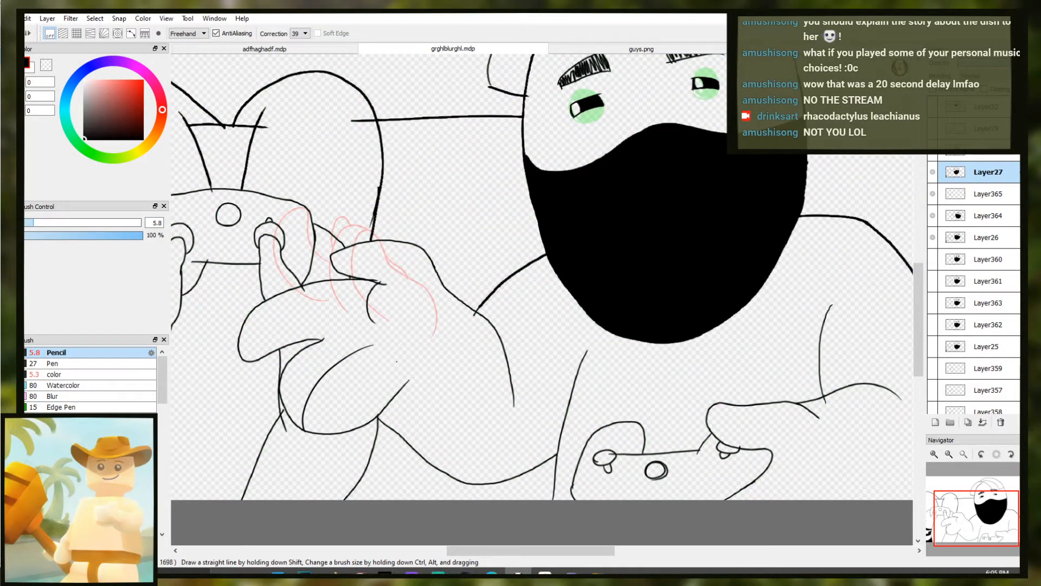
pyautogui.press('Up')
pyautogui.moveTo(303, 431)
pyautogui.mouseDown()
pyautogui.moveTo(376, 345)
pyautogui.moveTo(300, 445)
pyautogui.moveTo(372, 346)
pyautogui.mouseUp()
pyautogui.hotkey('ctrl', 'z')
pyautogui.hotkey('ctrl', 'z')
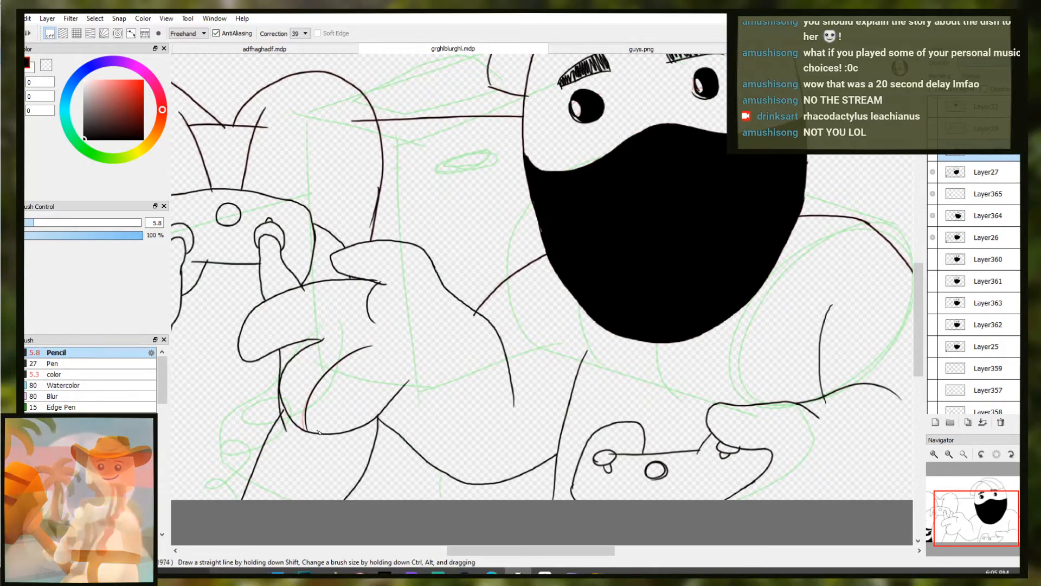
pyautogui.press('Down')
pyautogui.press('Down')
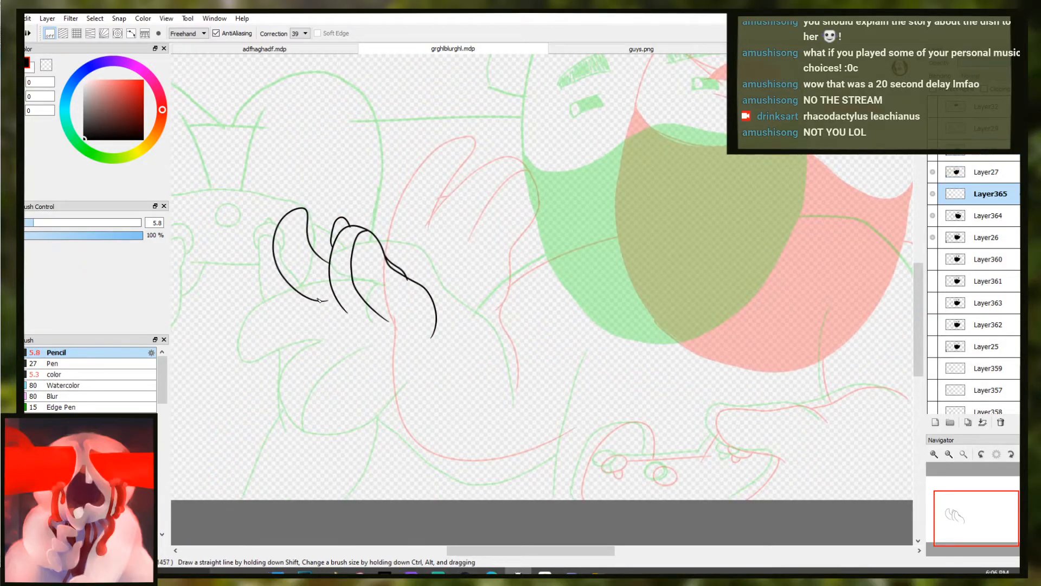
# Ink the hand's lower edge and the arm's long underside sweeping from the palm toward the elbow
pyautogui.moveTo(307, 291)
pyautogui.mouseDown()
pyautogui.moveTo(384, 340)
pyautogui.moveTo(308, 289)
pyautogui.moveTo(362, 333)
pyautogui.moveTo(372, 389)
pyautogui.mouseUp()
pyautogui.press('b')
pyautogui.hotkey('ctrl', 'z')
pyautogui.hotkey('ctrl', 'z')
pyautogui.moveTo(358, 326)
pyautogui.mouseDown()
pyautogui.moveTo(382, 386)
pyautogui.moveTo(461, 464)
pyautogui.moveTo(561, 438)
pyautogui.mouseUp()
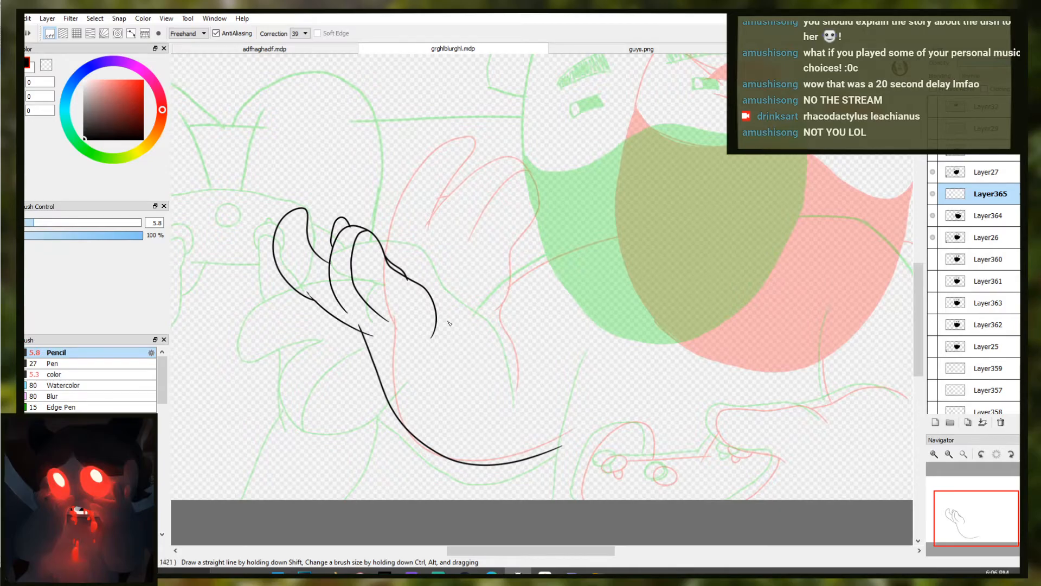
# Ink the wrist curve below the back of the hand and the shoulder line rising from it across the mask
pyautogui.moveTo(433, 309)
pyautogui.mouseDown()
pyautogui.moveTo(511, 372)
pyautogui.moveTo(518, 395)
pyautogui.mouseUp()
pyautogui.hotkey('ctrl', 'z')
pyautogui.moveTo(528, 244); pyautogui.dragTo(464, 277)
pyautogui.moveTo(412, 366); pyautogui.dragTo(460, 310)
pyautogui.moveTo(529, 273)
pyautogui.mouseDown()
pyautogui.moveTo(581, 266)
pyautogui.moveTo(558, 274)
pyautogui.mouseUp()
pyautogui.scroll(-2, 583, 266)
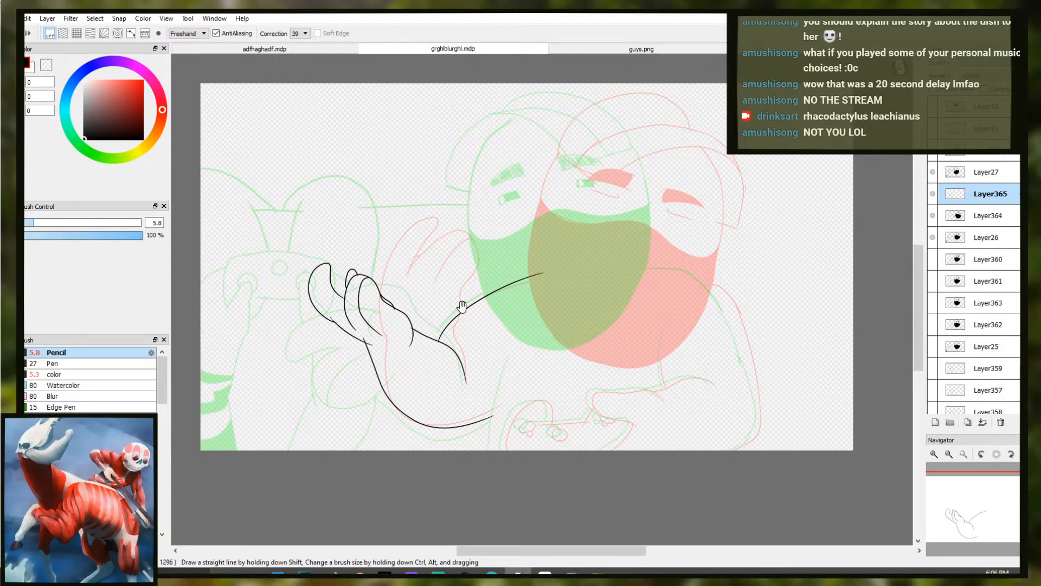
# Examine the new arm in a mirrored view and compare it with the poses on Layer364 and Layer27
pyautogui.press('h')
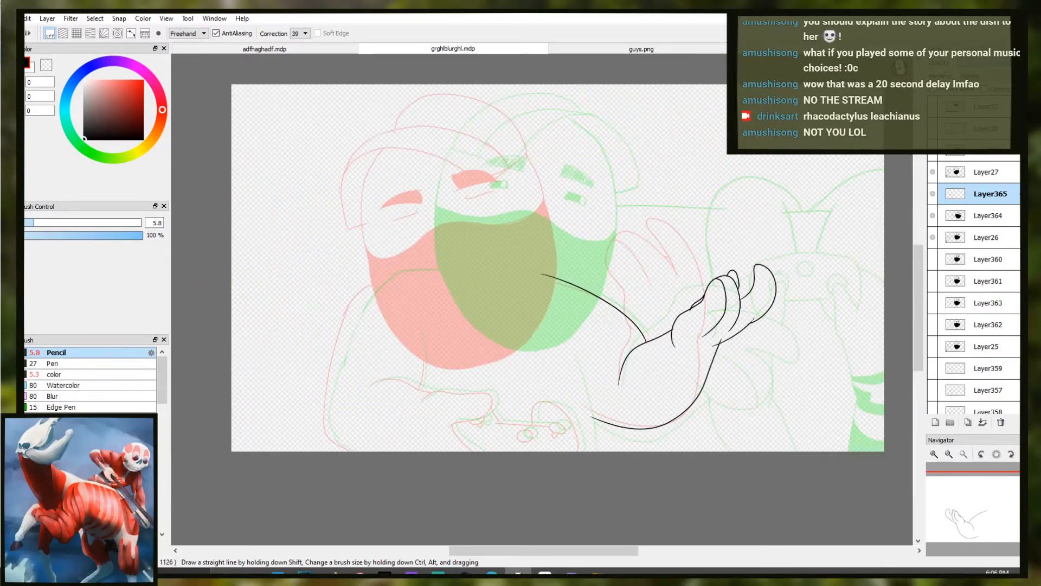
pyautogui.press('h')
pyautogui.press('Down')
pyautogui.press('Down')
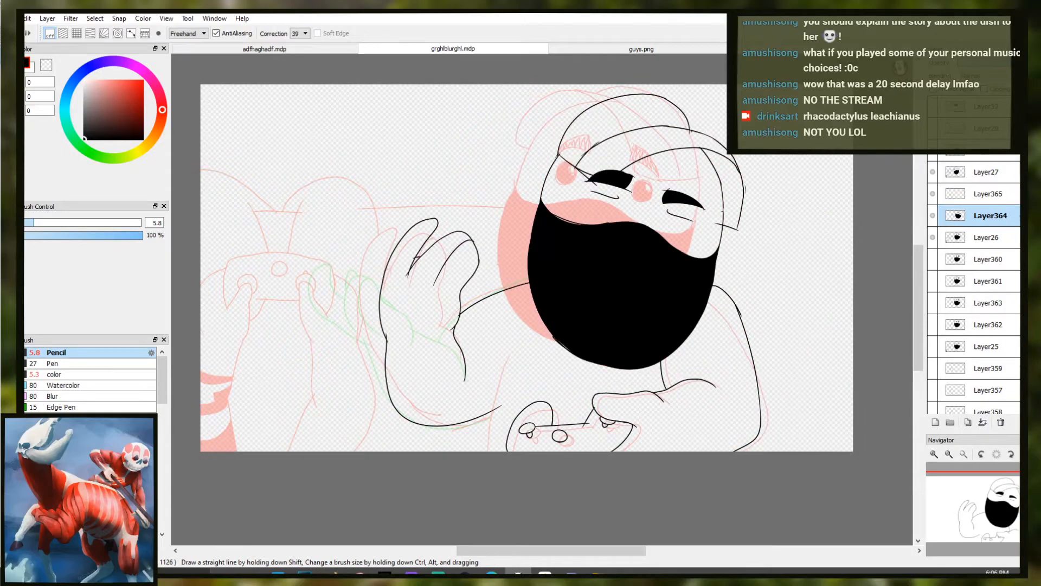
pyautogui.press('Up')
pyautogui.press('Up')
pyautogui.press('Up')
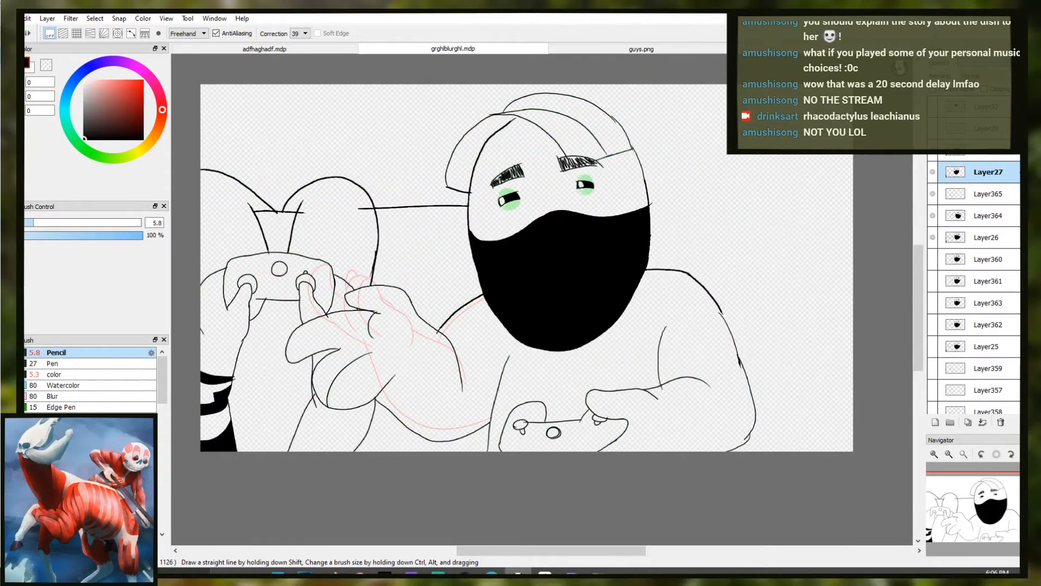
pyautogui.press('Down')
pyautogui.press('Down')
pyautogui.press('Up')
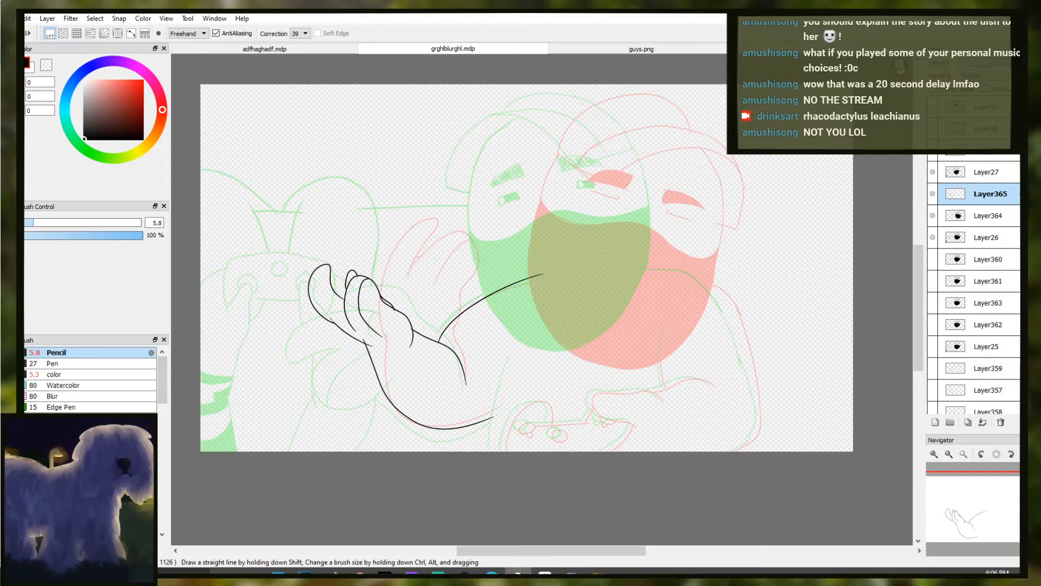
# Lasso the hand on Layer365, nudge it slightly outward and upward with a transform, and clear the selection
pyautogui.press('m')
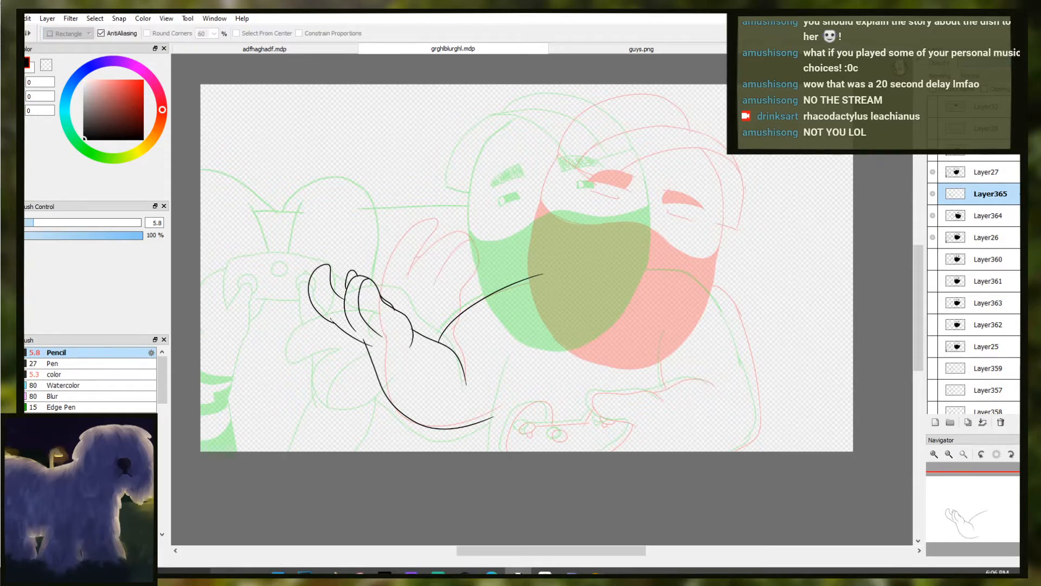
pyautogui.moveTo(417, 327)
pyautogui.mouseDown()
pyautogui.moveTo(305, 268)
pyautogui.moveTo(321, 321)
pyautogui.moveTo(345, 342)
pyautogui.moveTo(430, 357)
pyautogui.mouseUp()
pyautogui.hotkey('ctrl', 't')
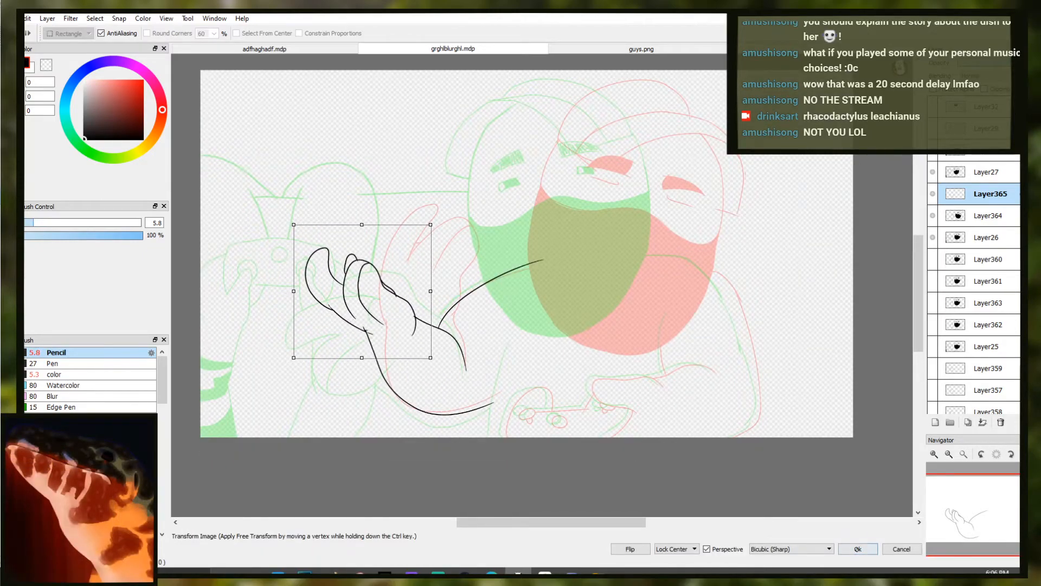
pyautogui.click(857, 549)
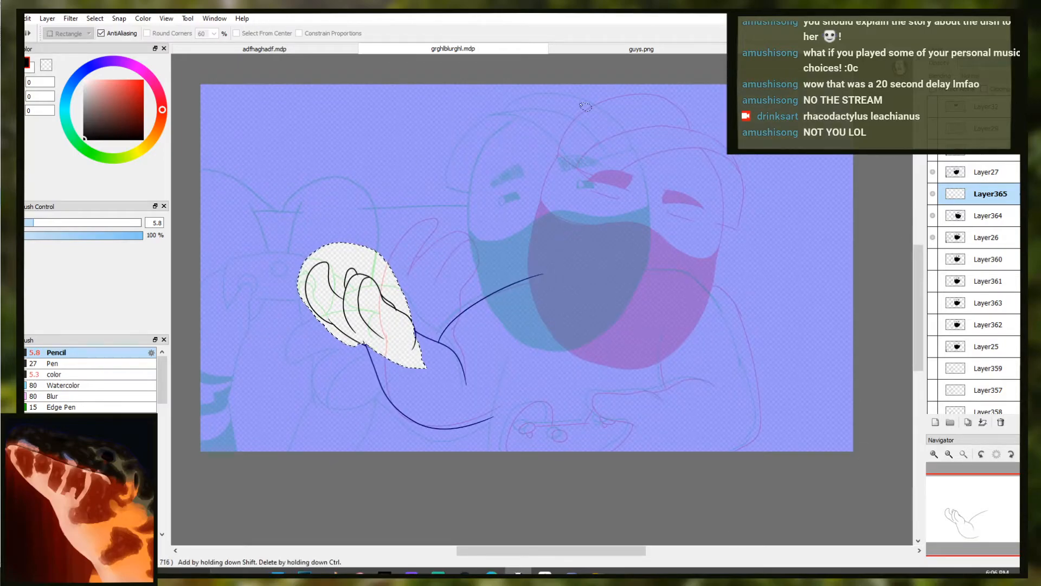
pyautogui.hotkey('ctrl', 'd')
pyautogui.press('b')
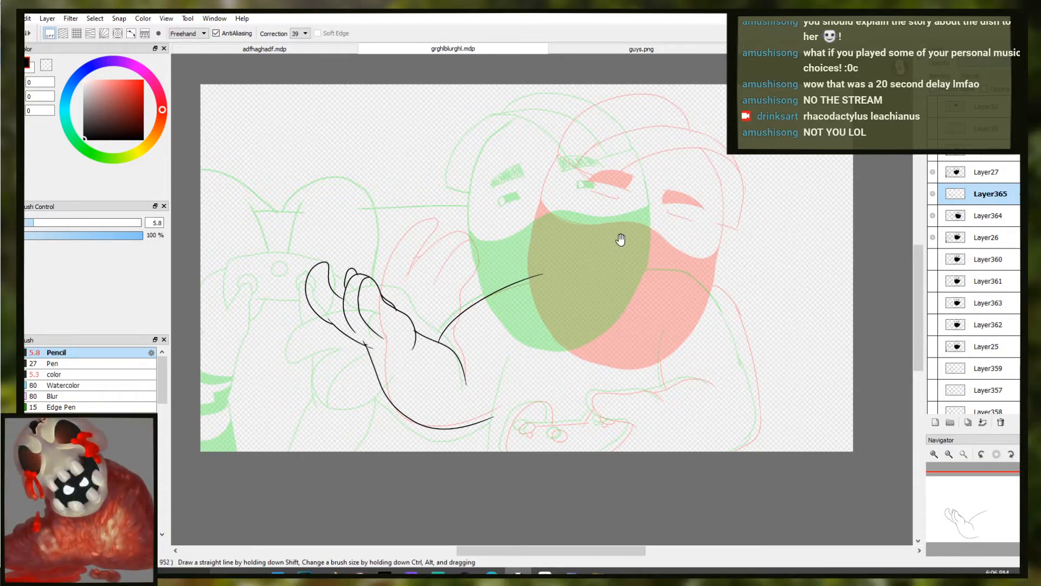
pyautogui.keyDown('ctrl'); pyautogui.click(595, 210); pyautogui.keyUp('ctrl')
pyautogui.keyDown('ctrl'); pyautogui.click(594, 210); pyautogui.keyUp('ctrl')
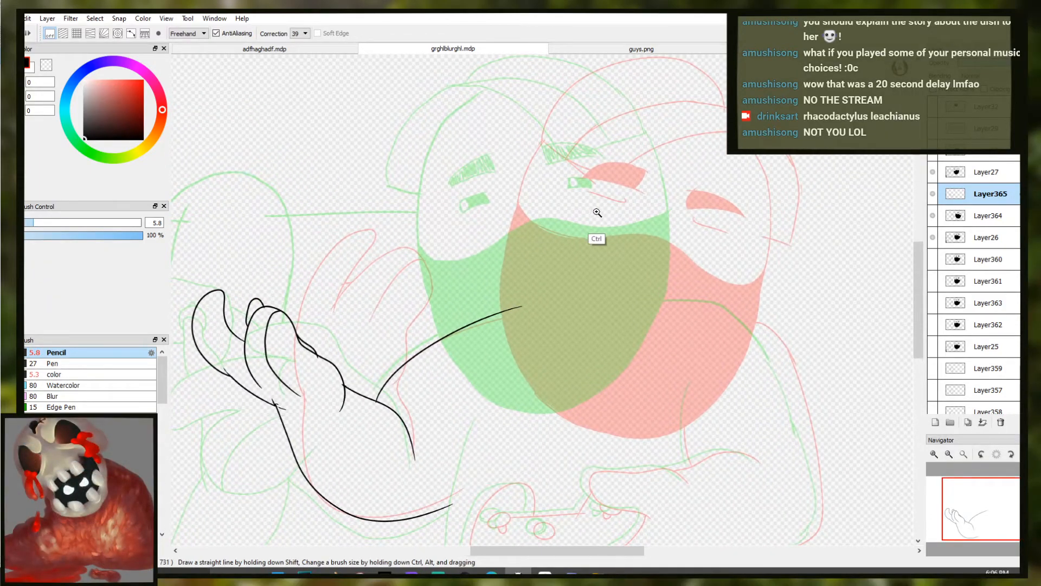
pyautogui.moveTo(512, 210)
pyautogui.mouseDown()
pyautogui.moveTo(668, 213)
pyautogui.moveTo(542, 212)
pyautogui.mouseUp()
pyautogui.hotkey('ctrl', 'z')
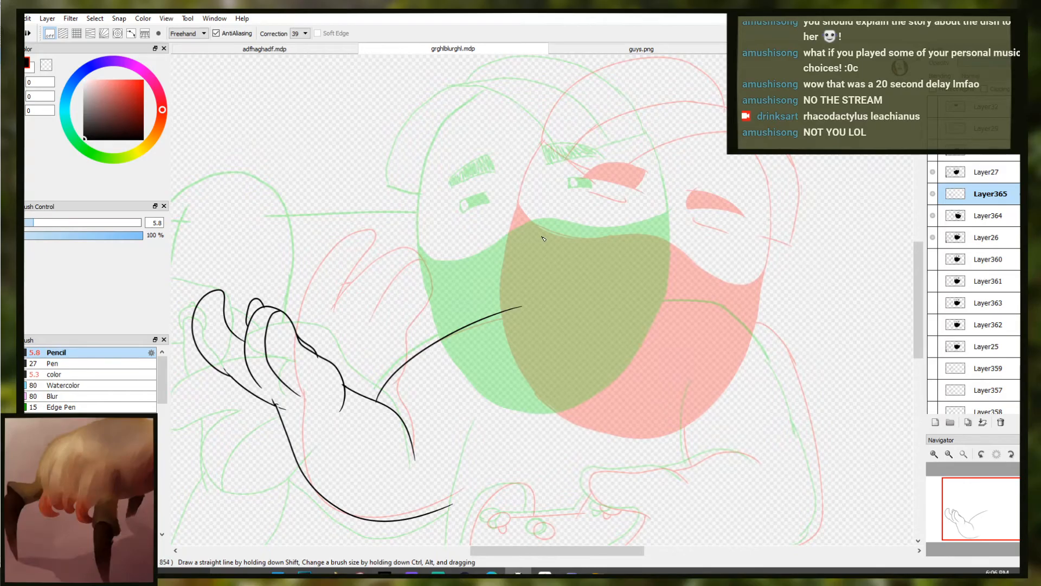
pyautogui.keyDown('ctrl'); pyautogui.click(564, 148); pyautogui.keyUp('ctrl')
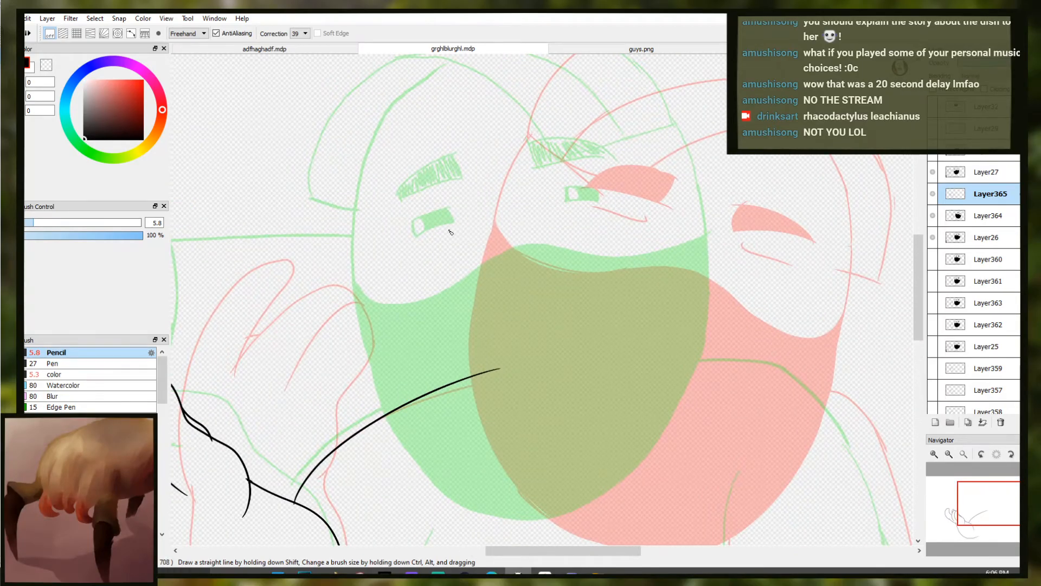
pyautogui.hotkey('ctrl', 'z')
# Ink the narrow half-closed eye nearest the raised hand, just below its green guide, and fill its pupil black
pyautogui.moveTo(441, 228); pyautogui.dragTo(457, 227)
pyautogui.keyDown('ctrl'); pyautogui.click(419, 213); pyautogui.keyUp('ctrl')
pyautogui.keyDown('ctrl'); pyautogui.click(418, 213); pyautogui.keyUp('ctrl')
pyautogui.hotkey('ctrl', 'z')
pyautogui.hotkey('ctrl', 'z')
pyautogui.moveTo(405, 250)
pyautogui.mouseDown()
pyautogui.moveTo(479, 222)
pyautogui.moveTo(469, 222)
pyautogui.moveTo(487, 235)
pyautogui.moveTo(415, 261)
pyautogui.mouseUp()
pyautogui.hotkey('ctrl', 'z')
pyautogui.hotkey('ctrl', 'z')
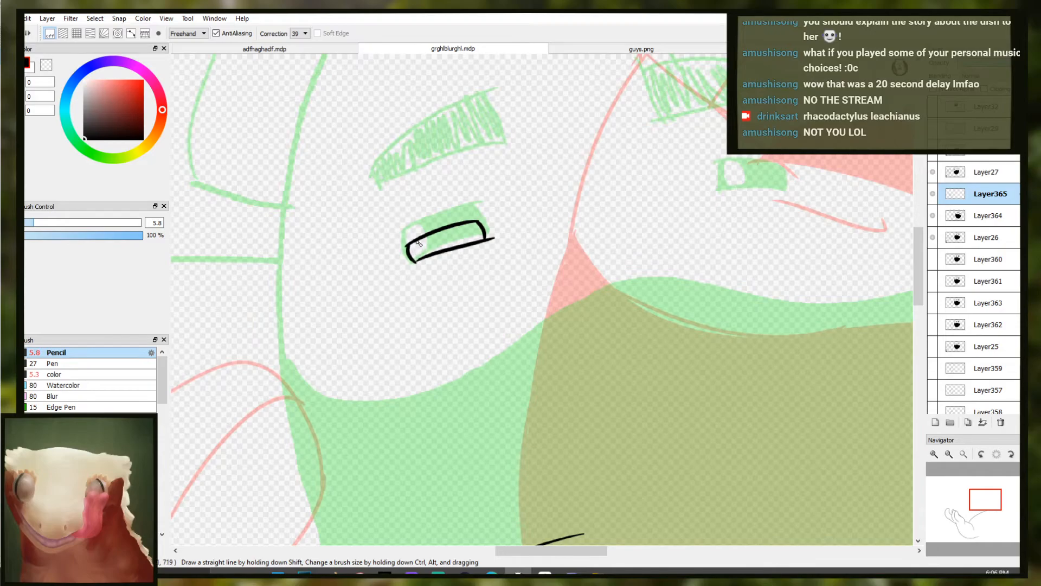
pyautogui.press('g')
pyautogui.click(457, 235)
pyautogui.press('b')
# Ink the other half-closed eye over its green guide, with extended lid lines, and fill its pupil black
pyautogui.moveTo(742, 197)
pyautogui.mouseDown()
pyautogui.moveTo(662, 217)
pyautogui.moveTo(704, 198)
pyautogui.mouseUp()
pyautogui.hotkey('ctrl', 'z')
pyautogui.moveTo(632, 205); pyautogui.dragTo(693, 192)
pyautogui.hotkey('ctrl', 'z')
pyautogui.moveTo(629, 203)
pyautogui.mouseDown()
pyautogui.moveTo(712, 194)
pyautogui.moveTo(709, 218)
pyautogui.mouseUp()
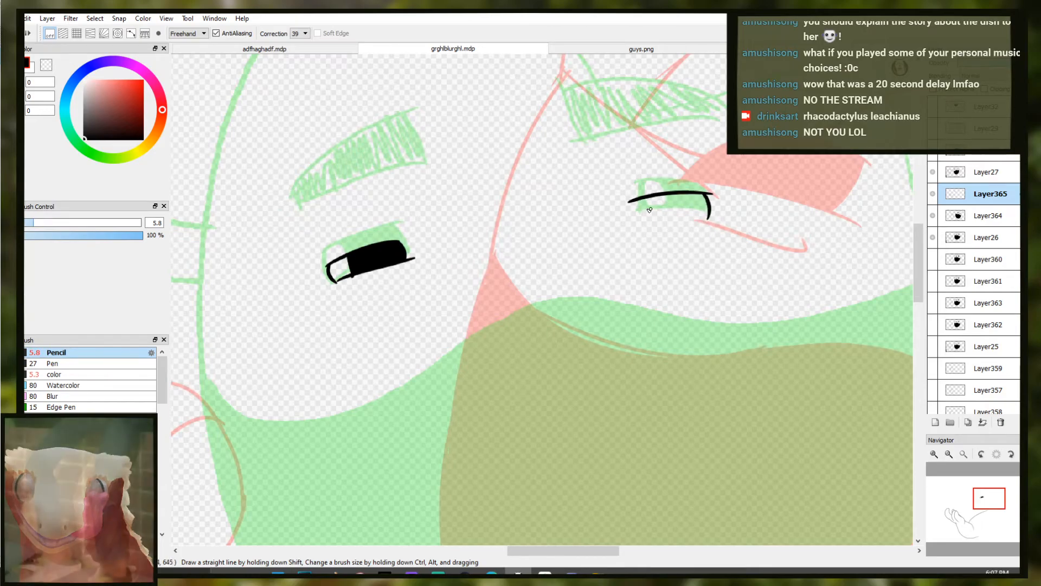
pyautogui.moveTo(629, 202)
pyautogui.mouseDown()
pyautogui.moveTo(631, 222)
pyautogui.moveTo(735, 217)
pyautogui.mouseUp()
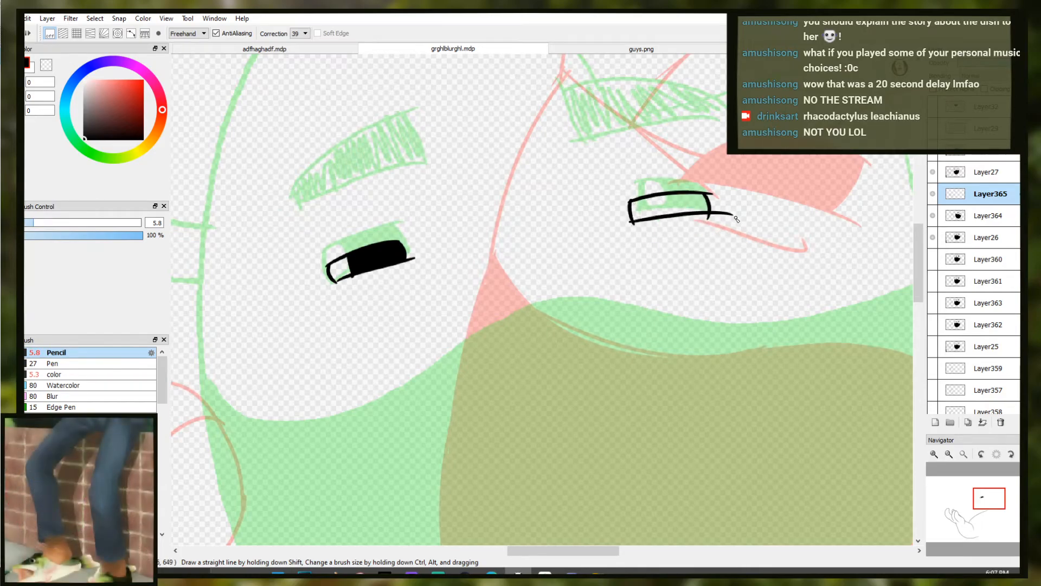
pyautogui.press('g')
pyautogui.click(661, 208)
pyautogui.press('b')
# Ink the inner end and arched lower edge of the eyebrow above the second eye
pyautogui.scroll(-3, 602, 288)
pyautogui.moveTo(644, 290); pyautogui.dragTo(626, 244)
pyautogui.scroll(3, 552, 157)
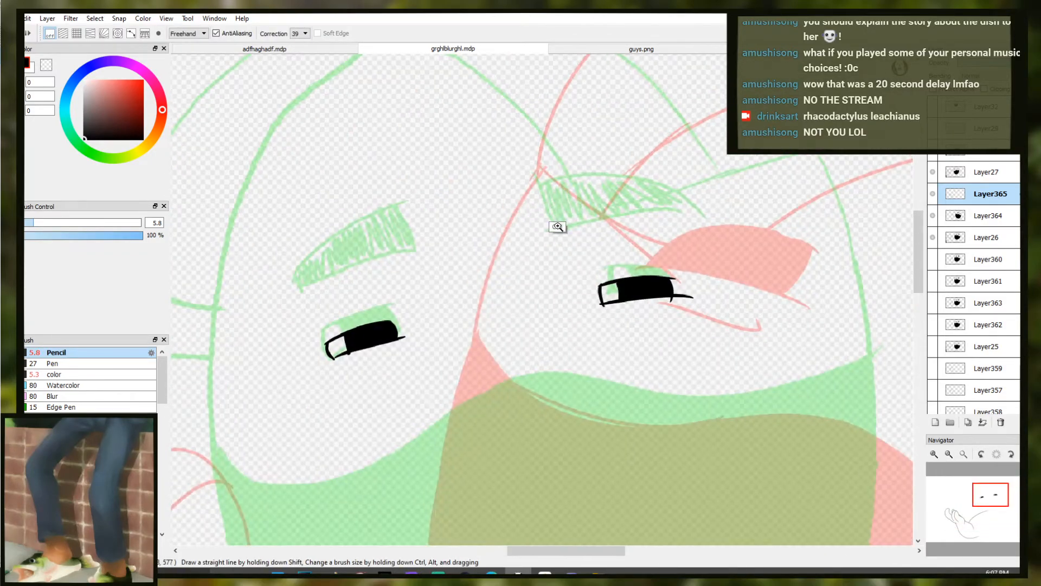
pyautogui.moveTo(546, 238); pyautogui.dragTo(689, 217)
pyautogui.hotkey('ctrl', 'z')
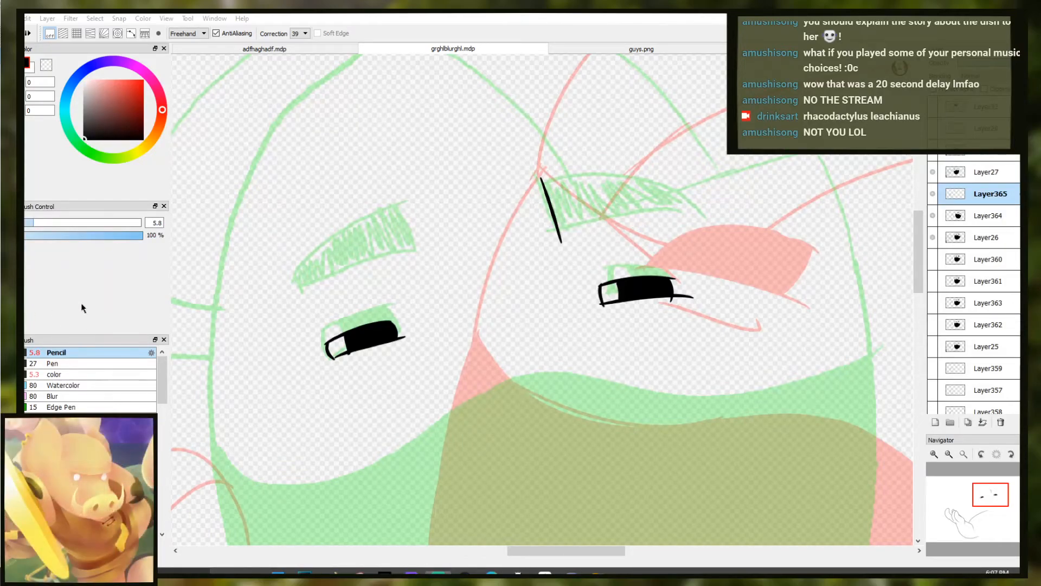
pyautogui.moveTo(543, 239); pyautogui.dragTo(657, 211)
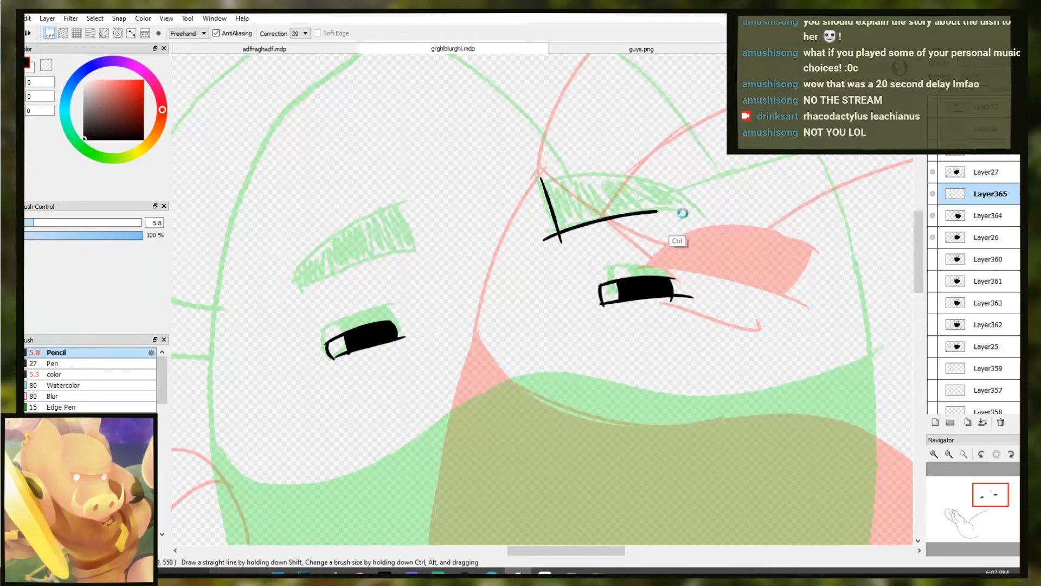
pyautogui.hotkey('ctrl', 'z')
pyautogui.moveTo(544, 238); pyautogui.dragTo(611, 217)
pyautogui.moveTo(710, 219); pyautogui.dragTo(611, 216)
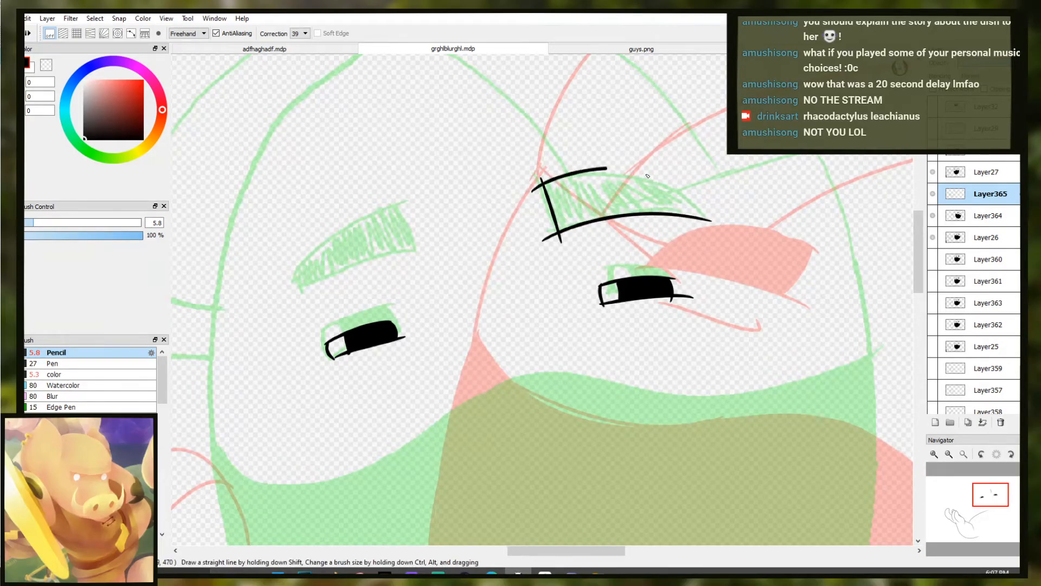
# Close that eyebrow with a curved upper edge tapering to a point and fill it black
pyautogui.moveTo(534, 189); pyautogui.dragTo(714, 223)
pyautogui.hotkey('ctrl', 'z')
pyautogui.moveTo(534, 188); pyautogui.dragTo(716, 225)
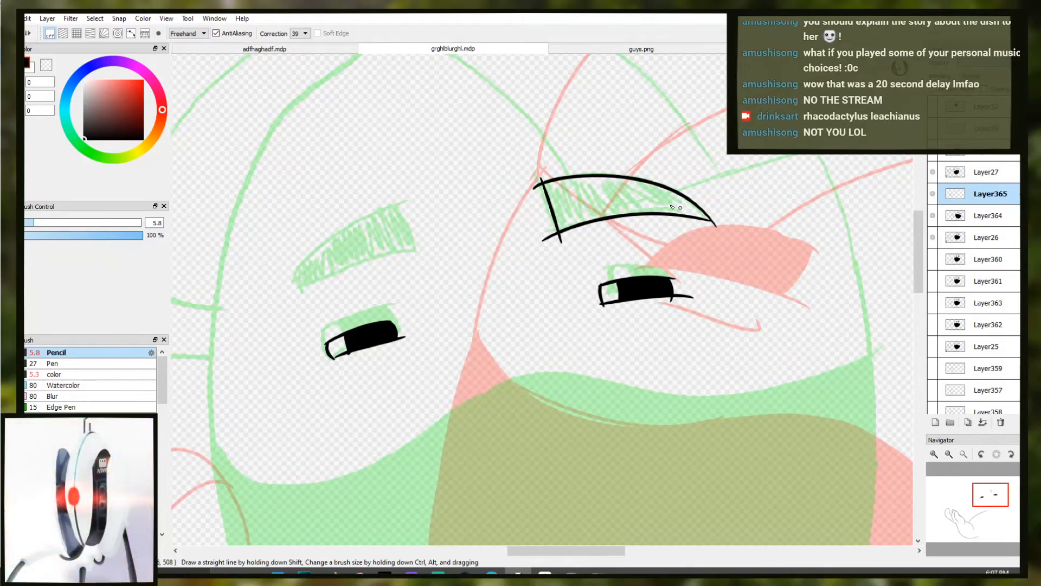
pyautogui.press('g')
pyautogui.click(632, 201)
pyautogui.press('b')
# Ink the outline of the eyebrow above the first eye, tapering to its outer point along the green guide
pyautogui.moveTo(538, 202); pyautogui.dragTo(610, 198)
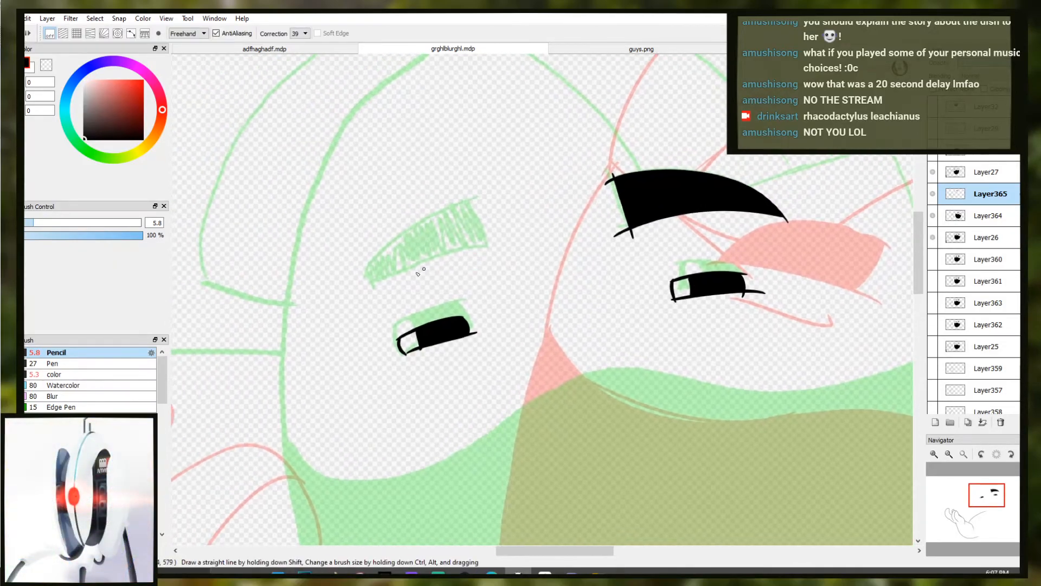
pyautogui.moveTo(479, 250); pyautogui.dragTo(496, 246)
pyautogui.hotkey('ctrl', 'z')
pyautogui.hotkey('ctrl', 'z')
pyautogui.moveTo(368, 287)
pyautogui.mouseDown()
pyautogui.moveTo(489, 242)
pyautogui.moveTo(506, 248)
pyautogui.mouseUp()
pyautogui.hotkey('ctrl', 'z')
pyautogui.moveTo(465, 200)
pyautogui.mouseDown()
pyautogui.moveTo(495, 271)
pyautogui.moveTo(446, 214)
pyautogui.moveTo(415, 226)
pyautogui.mouseUp()
pyautogui.hotkey('ctrl', 'z')
pyautogui.hotkey('ctrl', 'z')
pyautogui.hotkey('ctrl', 'z')
pyautogui.moveTo(502, 201)
pyautogui.mouseDown()
pyautogui.moveTo(356, 304)
pyautogui.moveTo(400, 233)
pyautogui.mouseUp()
pyautogui.hotkey('ctrl', 'z')
pyautogui.hotkey('ctrl', 'z')
pyautogui.moveTo(369, 288)
pyautogui.mouseDown()
pyautogui.moveTo(412, 230)
pyautogui.moveTo(503, 199)
pyautogui.mouseUp()
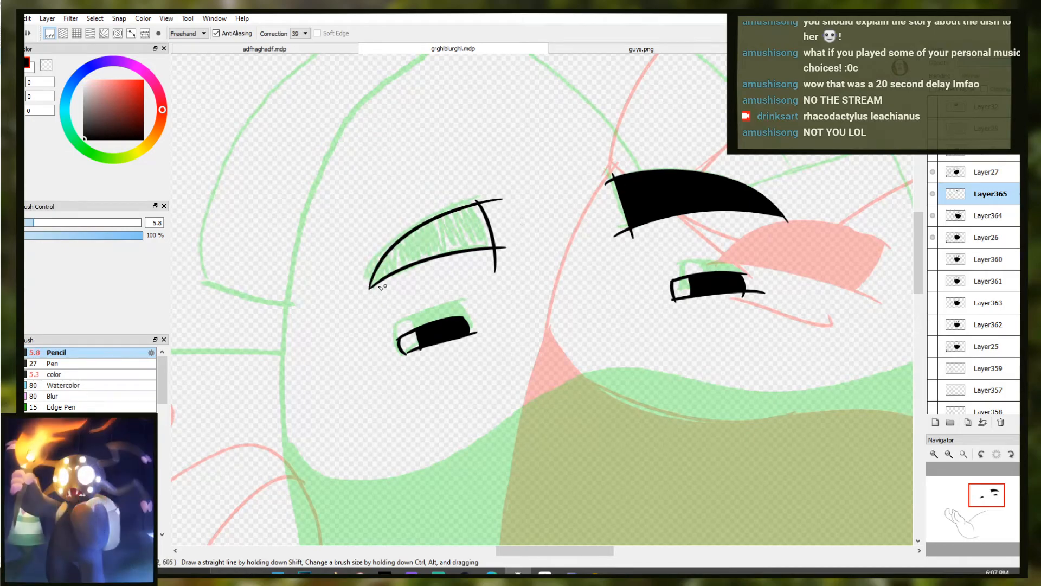
# Fill the newly outlined eyebrow nearest the raised hand with black
pyautogui.press('g')
pyautogui.click(409, 268)
pyautogui.press('b')
pyautogui.scroll(-3, 587, 244)
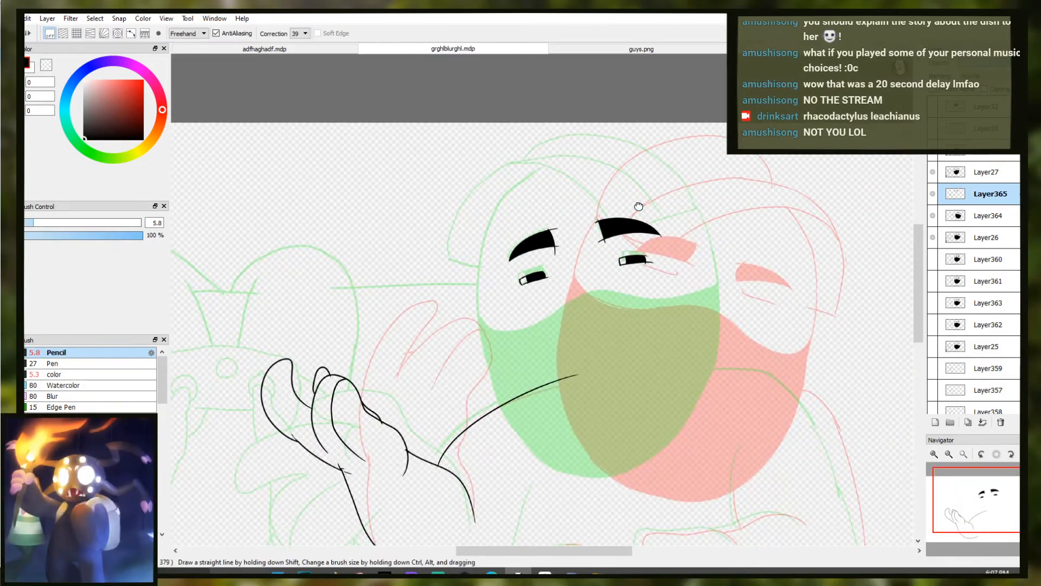
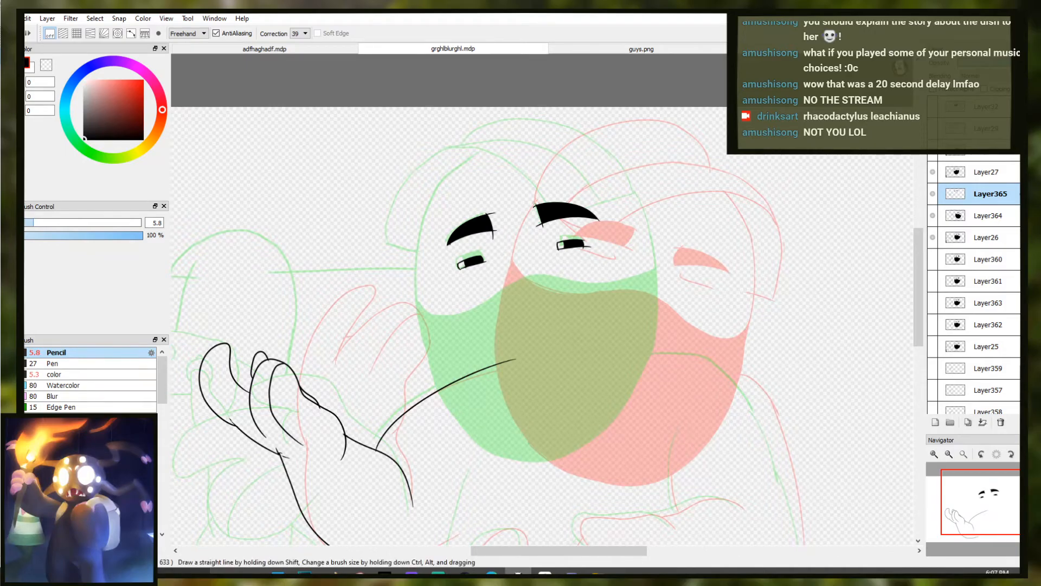
# Try to ink the hat's lower arch over both eyebrows, with a short stroke at each end
pyautogui.scroll(2, 494, 255)
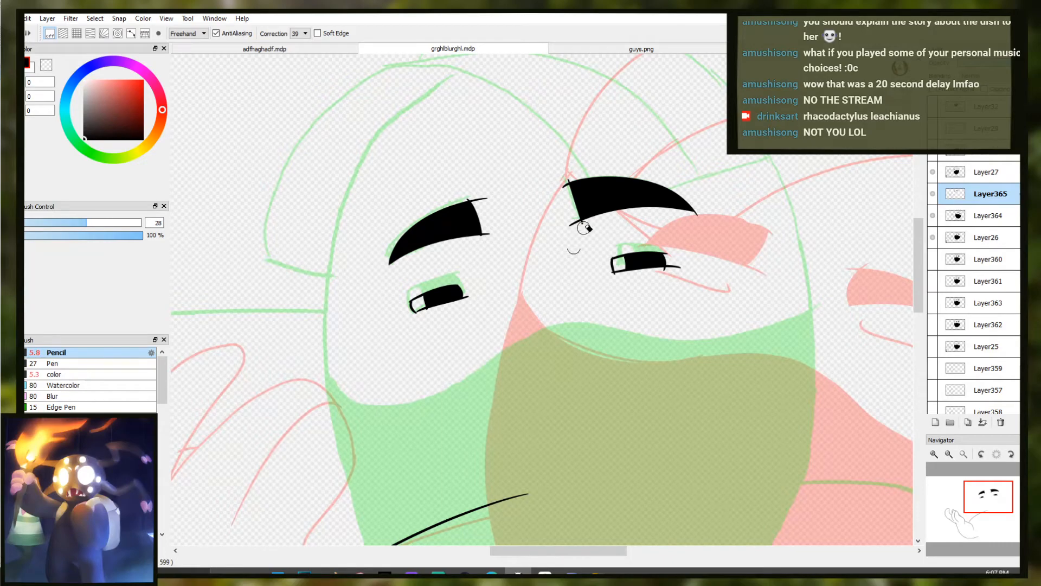
pyautogui.scroll(-2, 513, 271)
pyautogui.moveTo(498, 255); pyautogui.dragTo(515, 225)
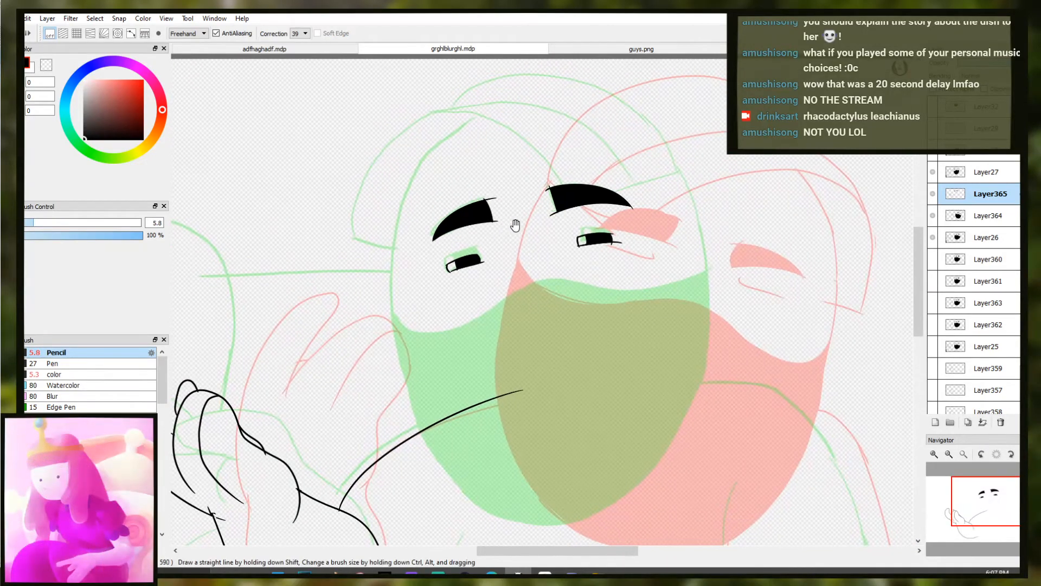
pyautogui.moveTo(482, 164); pyautogui.dragTo(453, 196)
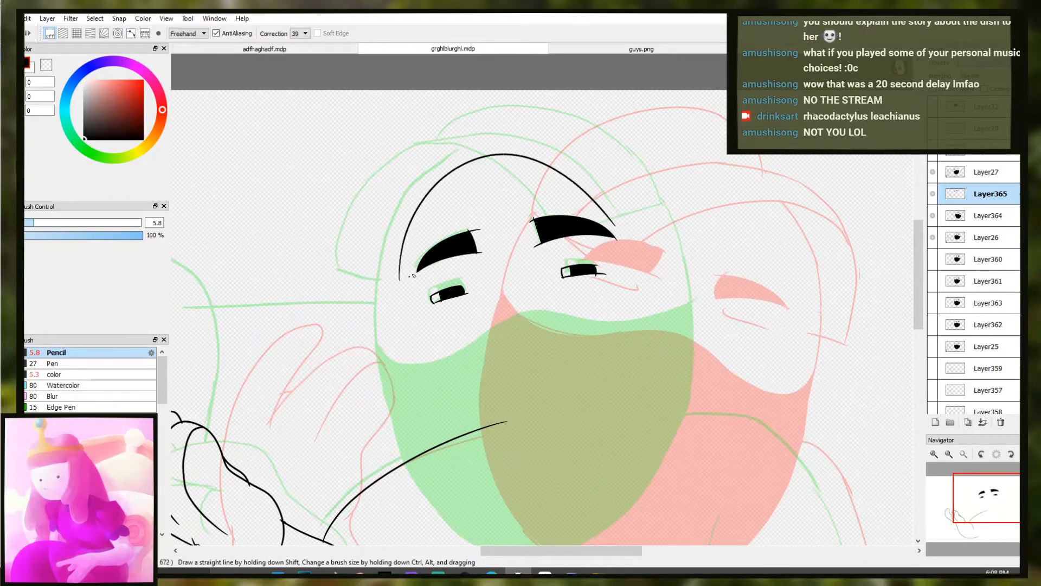
pyautogui.moveTo(394, 279); pyautogui.dragTo(401, 198)
pyautogui.moveTo(445, 160)
pyautogui.mouseDown()
pyautogui.moveTo(619, 248)
pyautogui.moveTo(661, 200)
pyautogui.mouseUp()
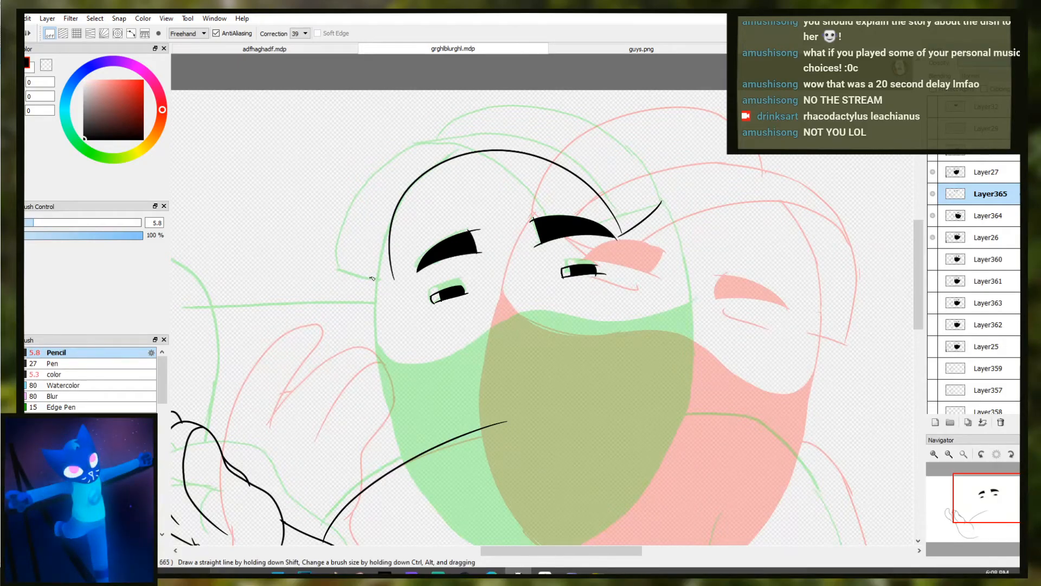
pyautogui.moveTo(369, 275); pyautogui.dragTo(396, 280)
pyautogui.hotkey('ctrl', 'z')
pyautogui.hotkey('ctrl', 'z')
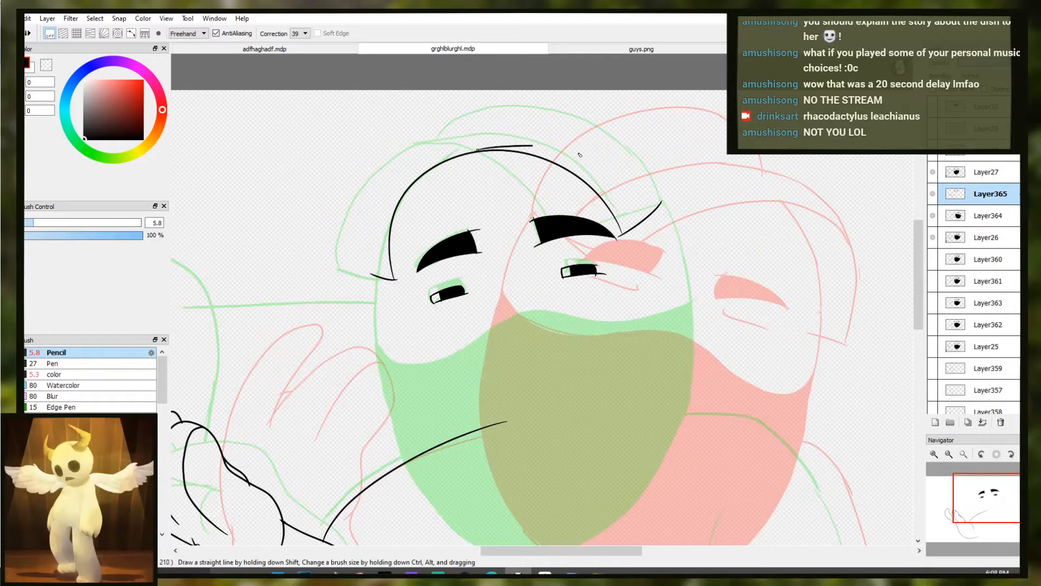
# Try to ink the hat's upper outline above the arch, and undo all of the hat strokes
pyautogui.moveTo(646, 218); pyautogui.dragTo(422, 155)
pyautogui.hotkey('ctrl', 'z')
pyautogui.moveTo(378, 202)
pyautogui.mouseDown()
pyautogui.moveTo(574, 142)
pyautogui.moveTo(652, 223)
pyautogui.mouseUp()
pyautogui.moveTo(374, 275)
pyautogui.mouseDown()
pyautogui.moveTo(355, 225)
pyautogui.moveTo(684, 237)
pyautogui.mouseUp()
pyautogui.hotkey('ctrl', 'z')
pyautogui.hotkey('ctrl', 'z')
pyautogui.hotkey('ctrl', 'z')
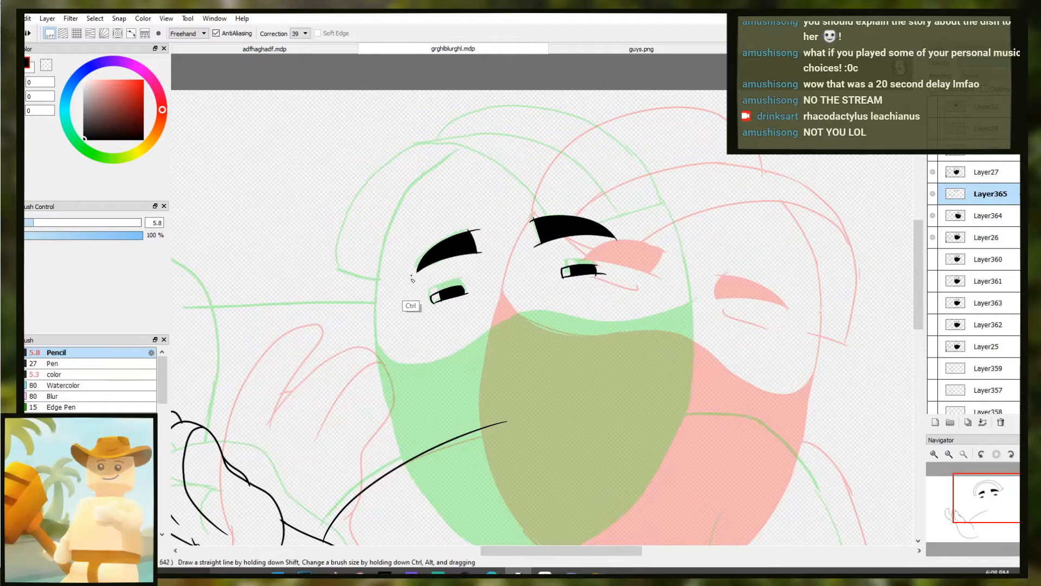
# Examine the bearded character's earlier poses on Layer282, Layer281, Layer283 and Layer284
pyautogui.moveTo(532, 324); pyautogui.dragTo(532, 292)
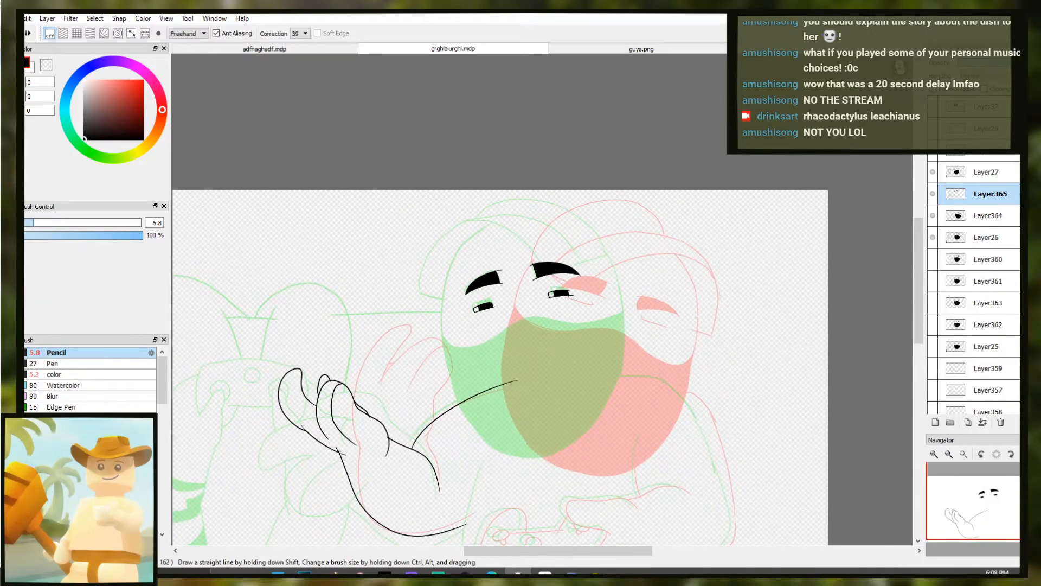
pyautogui.scroll(-10, 1017, 221)
pyautogui.scroll(-10, 1017, 221)
pyautogui.scroll(-10, 974, 282)
pyautogui.scroll(-3, 959, 280)
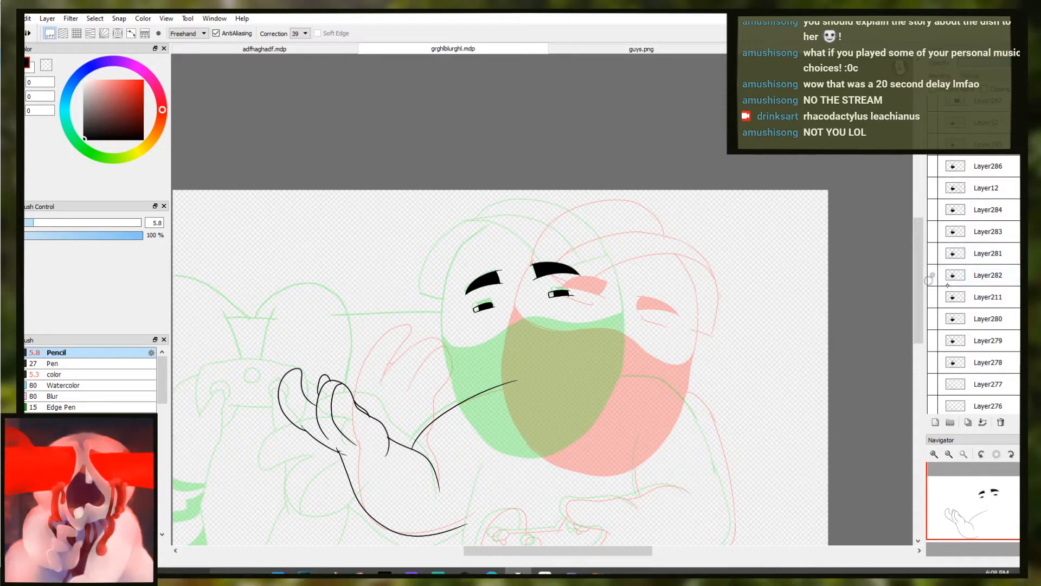
pyautogui.click(980, 276)
pyautogui.click(932, 275)
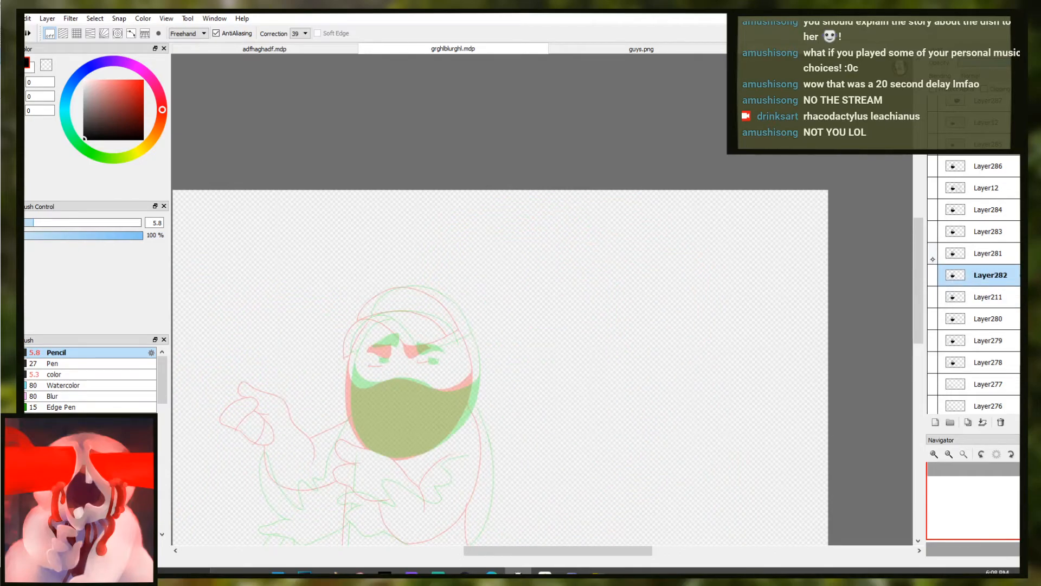
pyautogui.click(976, 254)
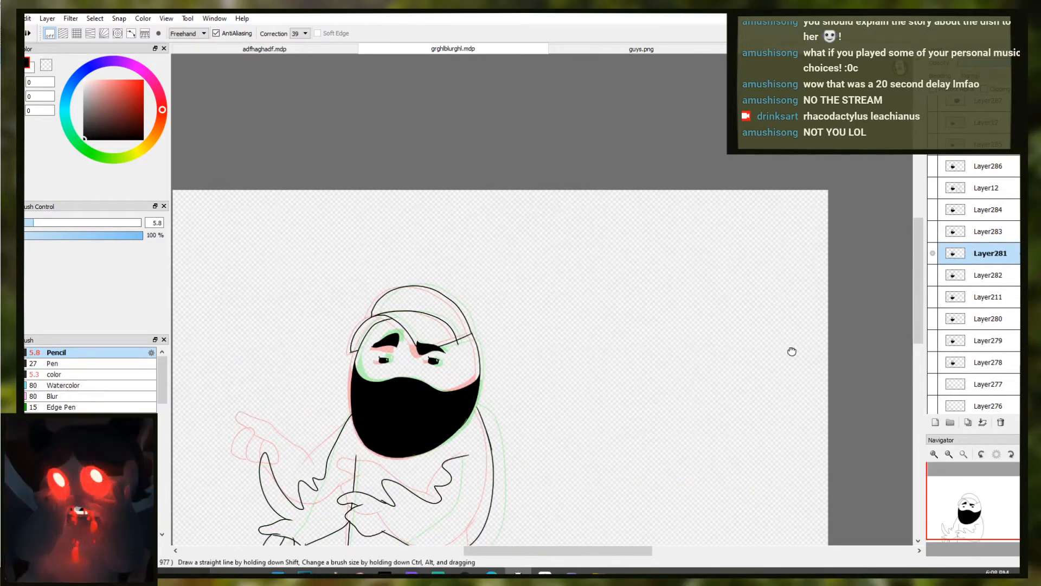
pyautogui.scroll(-1, 792, 349)
pyautogui.click(933, 252)
pyautogui.click(986, 232)
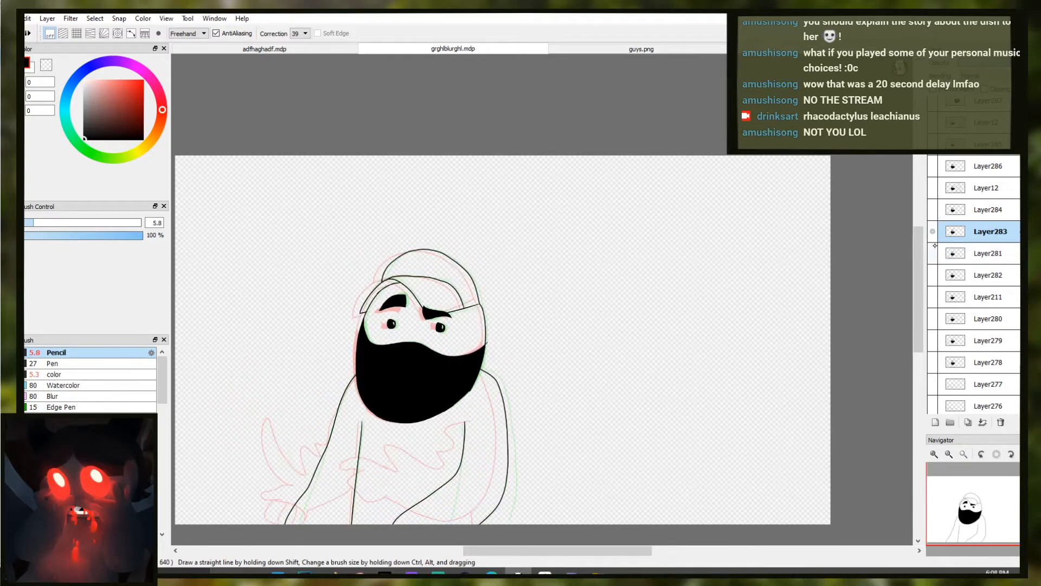
pyautogui.click(933, 232)
pyautogui.click(987, 211)
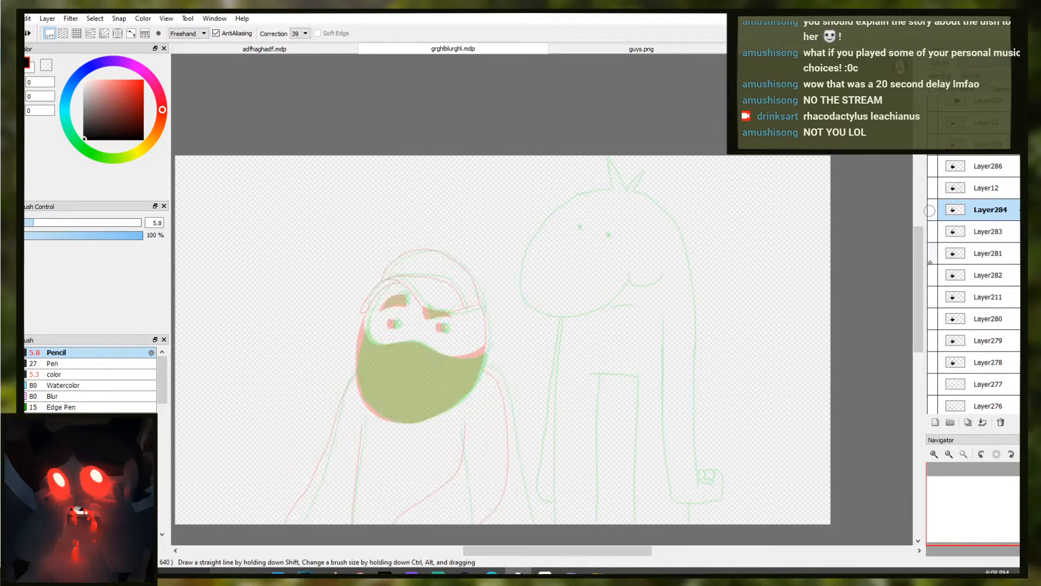
# Examine the character's poses on Layer280, Layer279 and Layer278 and look further down the layer stack
pyautogui.click(982, 320)
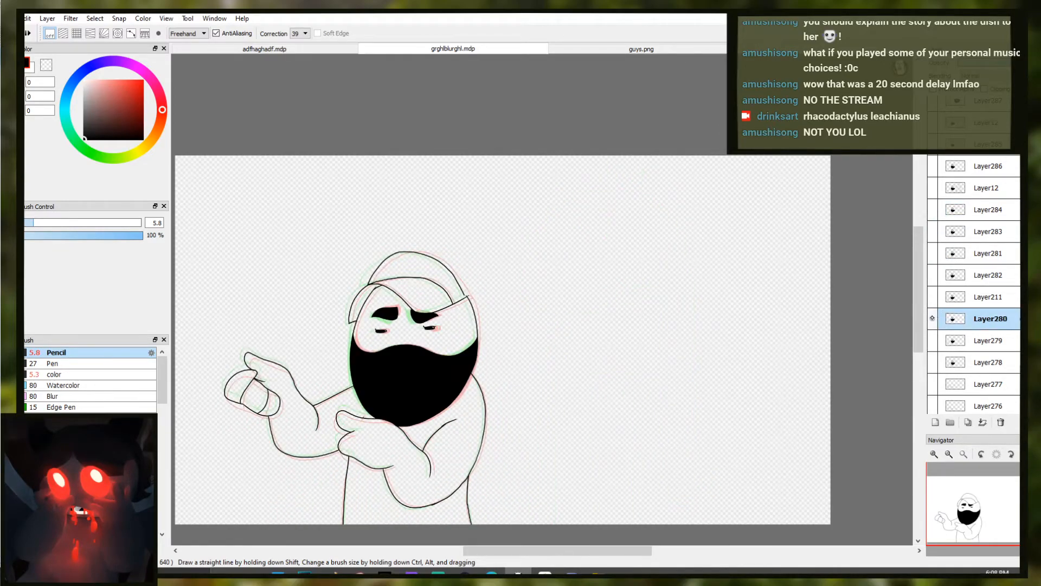
pyautogui.click(933, 319)
pyautogui.click(977, 339)
pyautogui.click(932, 340)
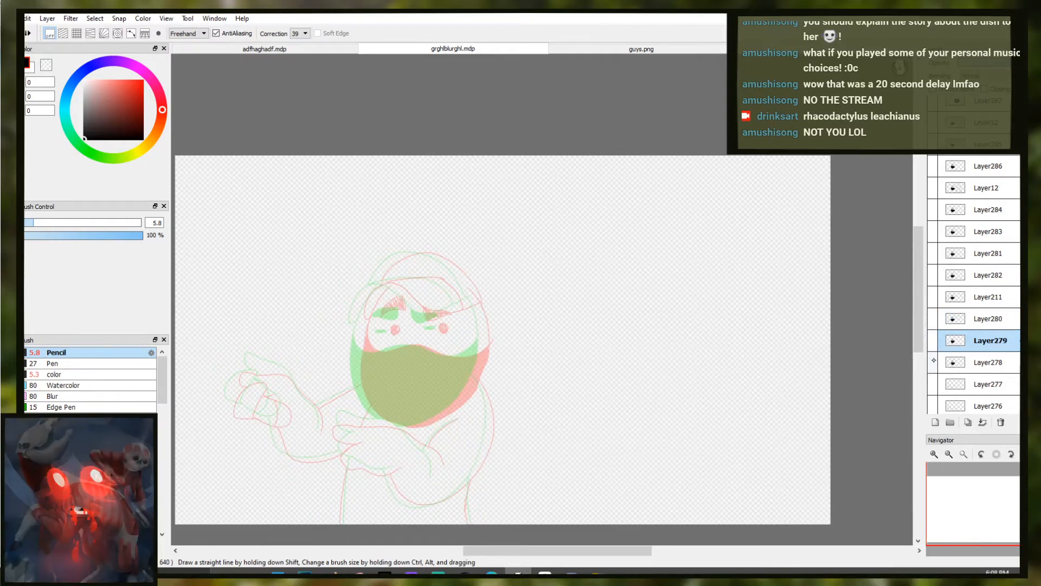
pyautogui.click(933, 362)
pyautogui.click(980, 361)
pyautogui.click(933, 361)
pyautogui.scroll(-5, 933, 362)
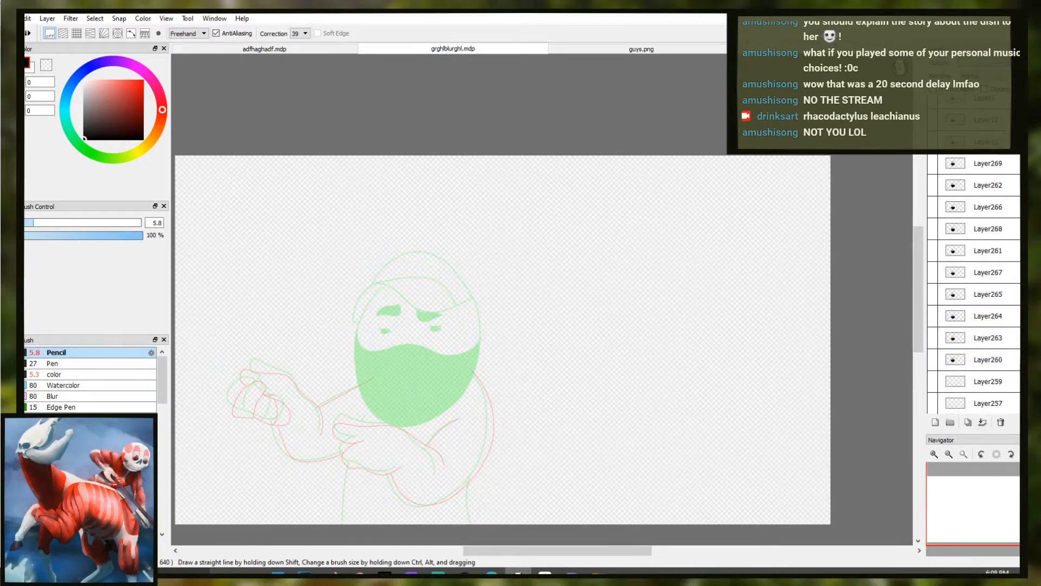
pyautogui.scroll(-4, 999, 301)
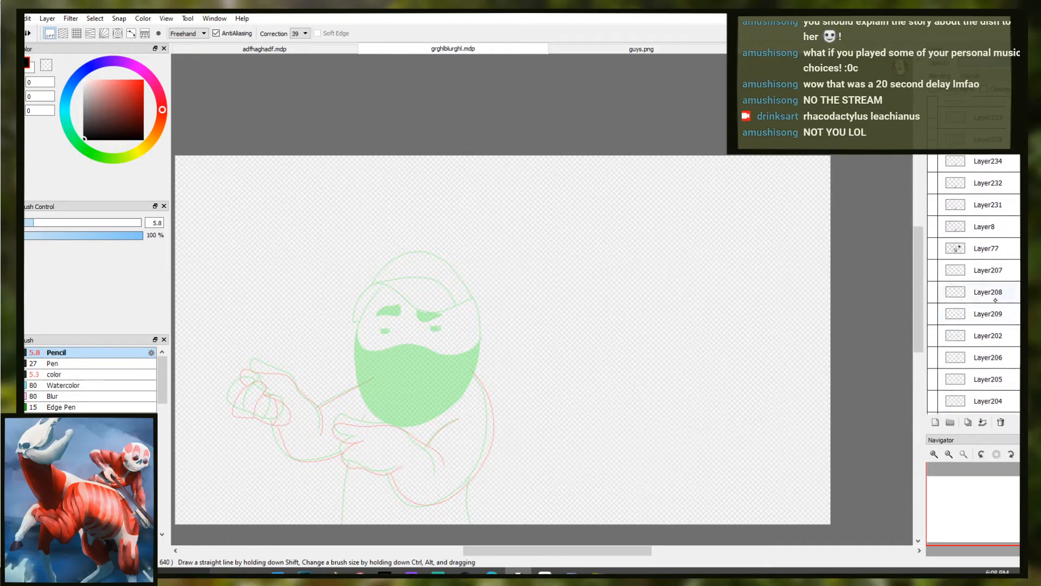
# Examine Layer77 and Layer8, and go upward through the small-figure drawings from Layer232 one layer at a time
pyautogui.click(974, 248)
pyautogui.click(975, 226)
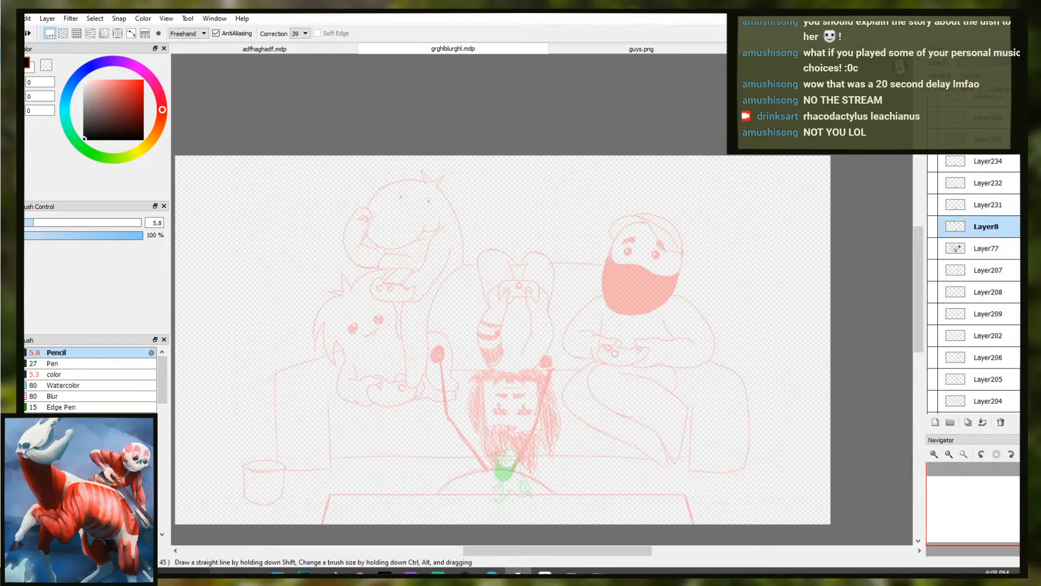
pyautogui.click(987, 182)
pyautogui.press('Up')
pyautogui.press('Up')
pyautogui.press('Up')
pyautogui.press('Up')
pyautogui.press('Up')
pyautogui.press('Up')
pyautogui.press('Up')
pyautogui.press('Up')
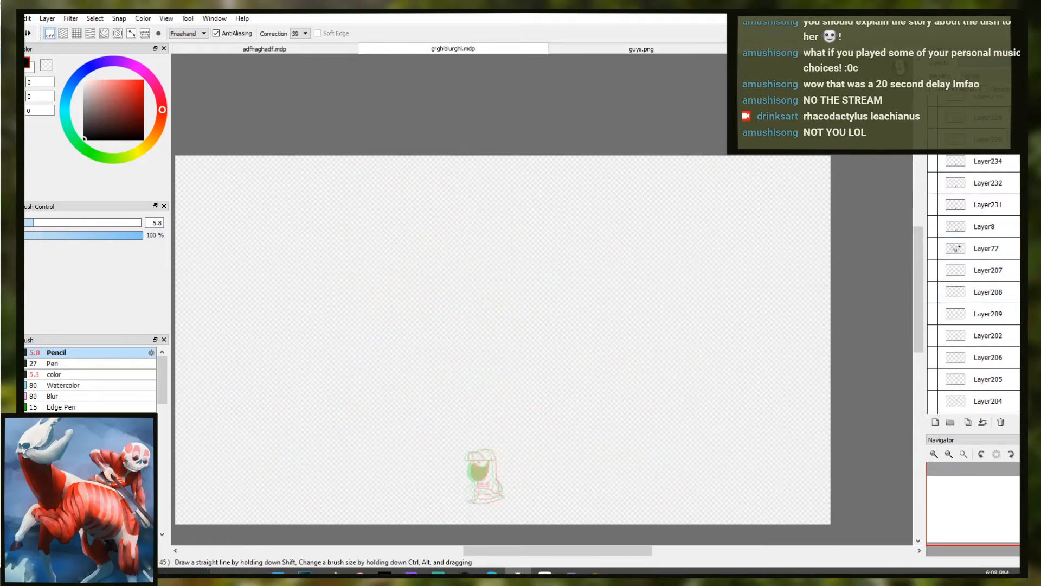
pyautogui.press('Up')
pyautogui.press('Up')
pyautogui.press('Up')
pyautogui.press('Up')
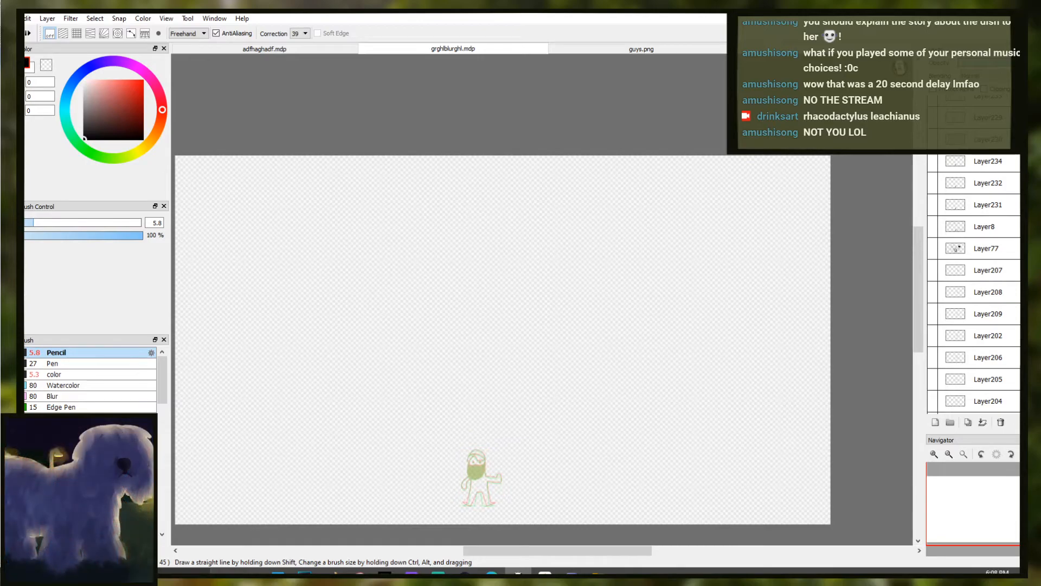
pyautogui.press('Up')
pyautogui.press('Up')
pyautogui.press('Up')
pyautogui.press('Up')
pyautogui.press('Up')
pyautogui.press('Up')
pyautogui.press('Up')
pyautogui.press('Up')
pyautogui.press('Up')
pyautogui.press('Up')
pyautogui.press('Up')
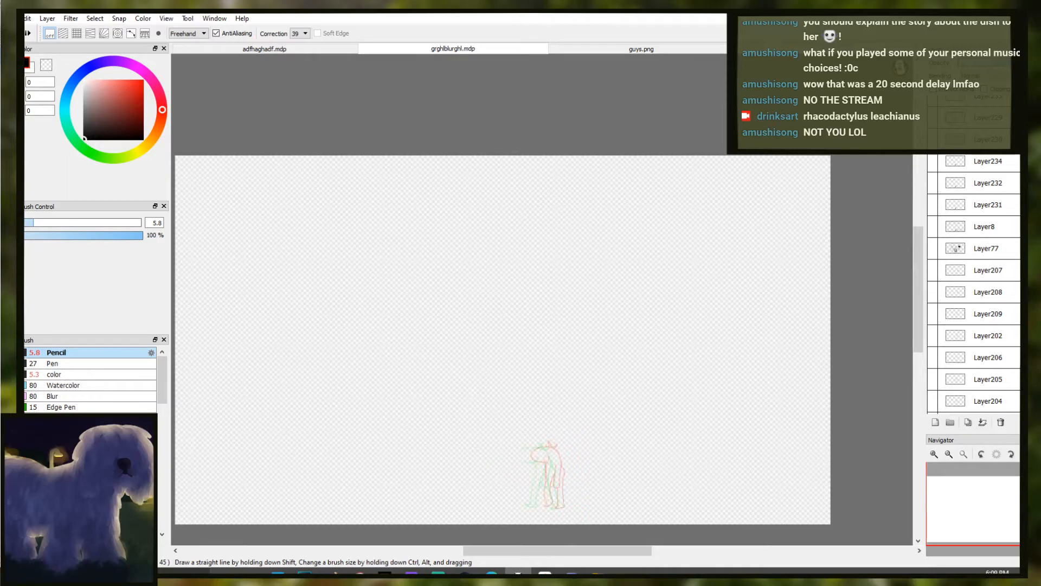
# Continue upward through the remaining small-figure layers and examine the large bearded character's consecutive gesture poses
pyautogui.press('Up')
pyautogui.press('Up')
pyautogui.press('Up')
pyautogui.press('Up')
pyautogui.press('Up')
pyautogui.press('Up')
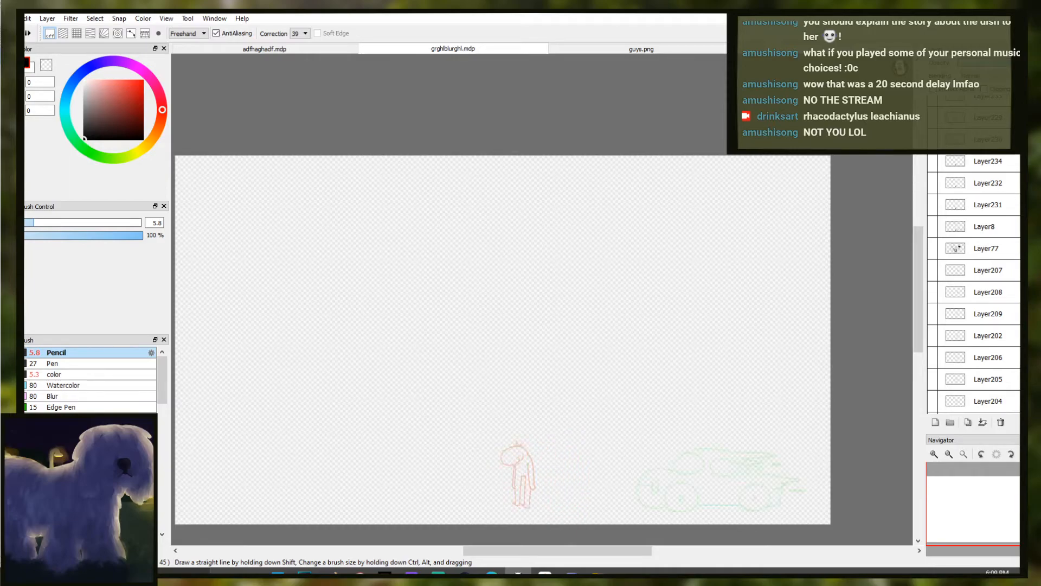
pyautogui.press('Up')
pyautogui.press('Up')
pyautogui.press('Up')
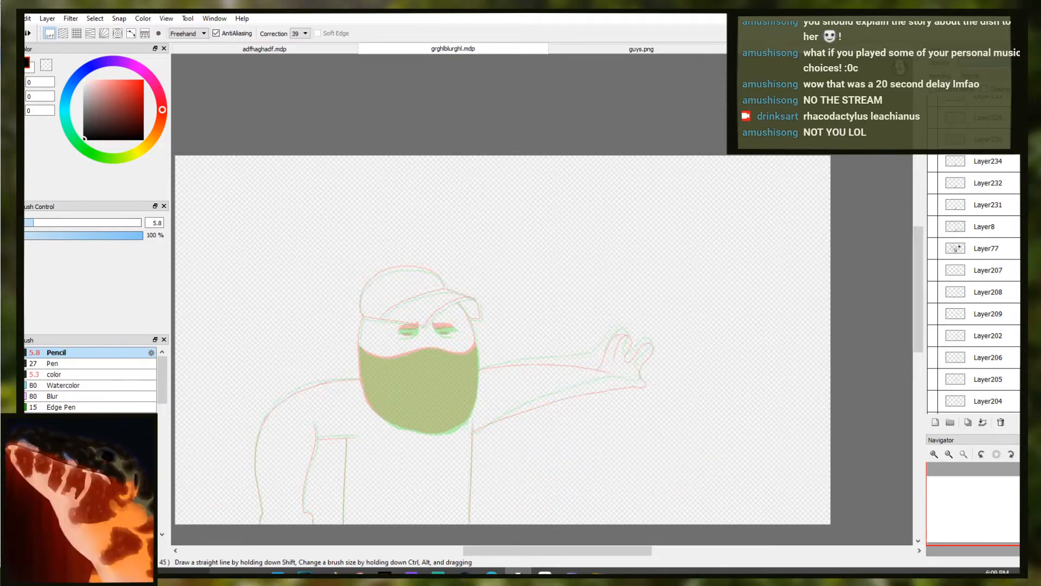
pyautogui.press('Up')
pyautogui.press('Up')
pyautogui.press('Up')
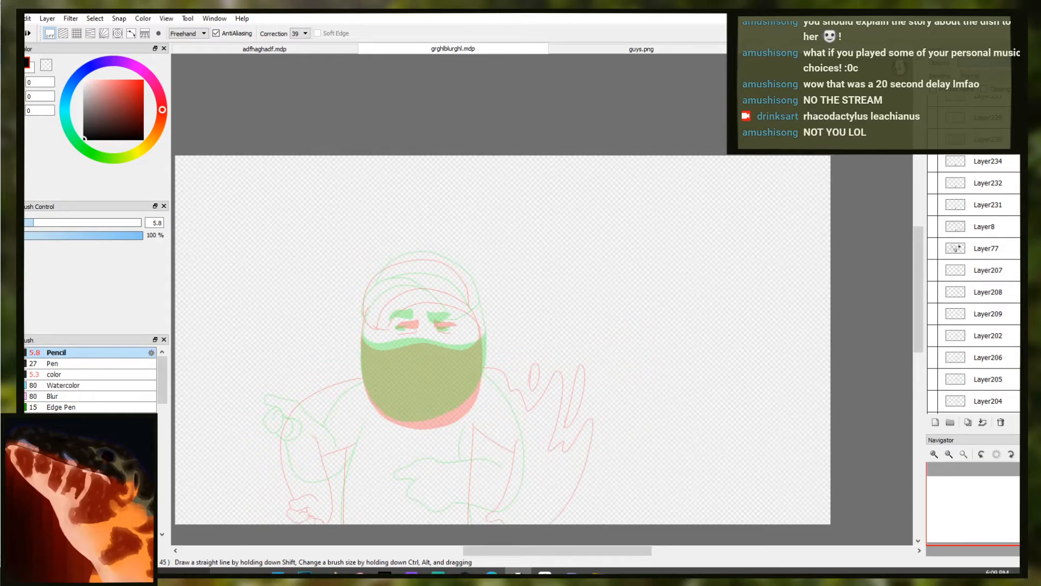
pyautogui.press('Up')
pyautogui.press('Up')
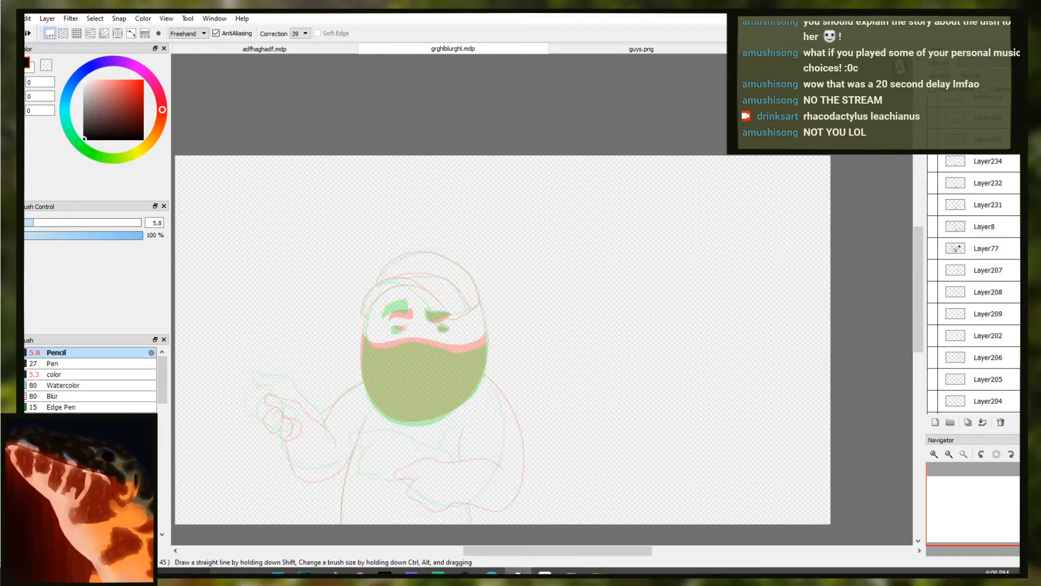
pyautogui.press('Up')
pyautogui.press('Up')
pyautogui.press('Up')
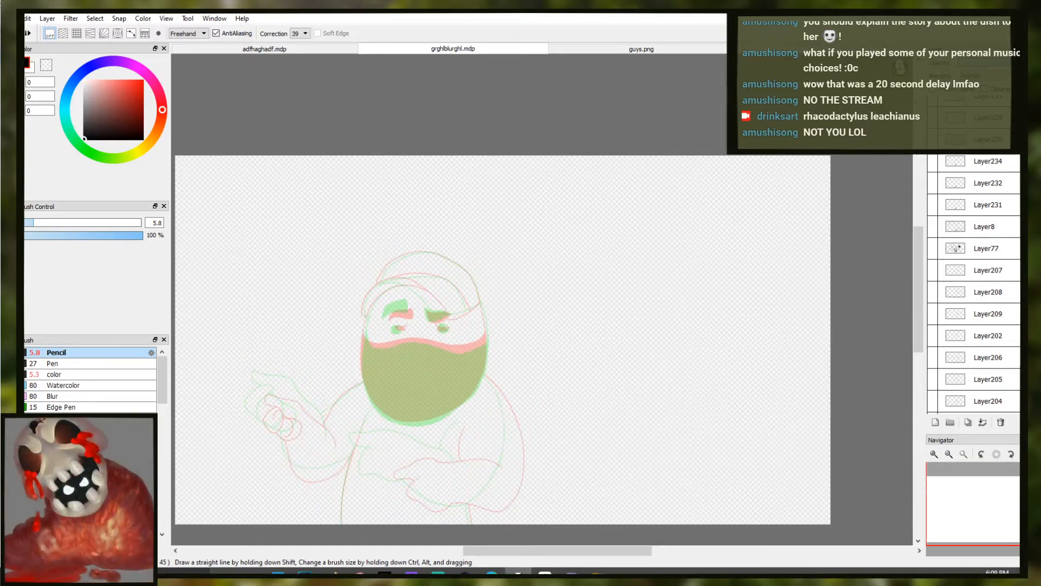
pyautogui.press('Up')
pyautogui.press('Up')
pyautogui.press('Up')
pyautogui.press('Up')
pyautogui.press('Up')
pyautogui.press('Up')
pyautogui.press('Up')
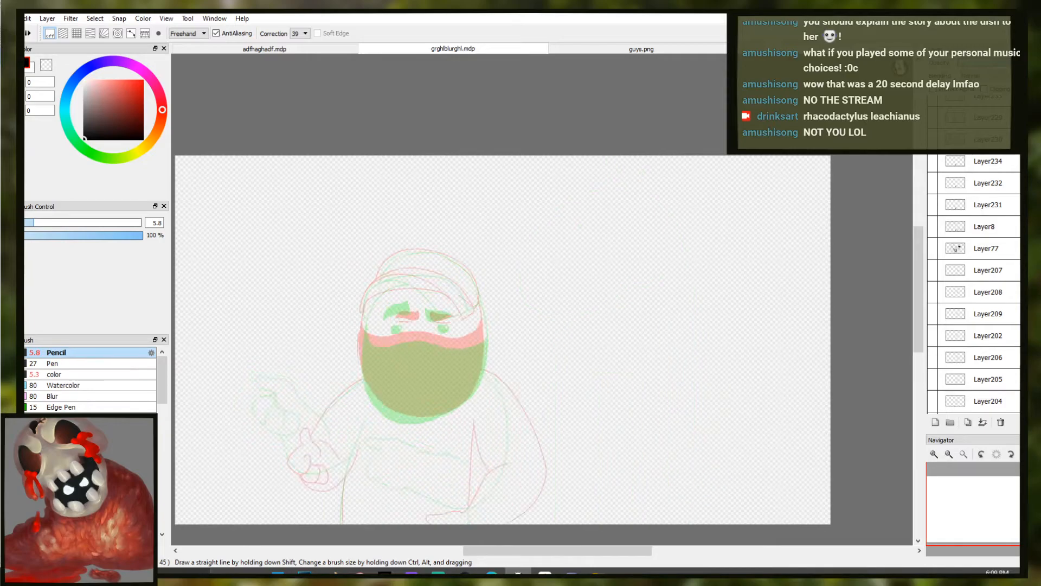
# Check Layer262 and return to Layer365 to resume the raised-hand drawing
pyautogui.scroll(5, 976, 271)
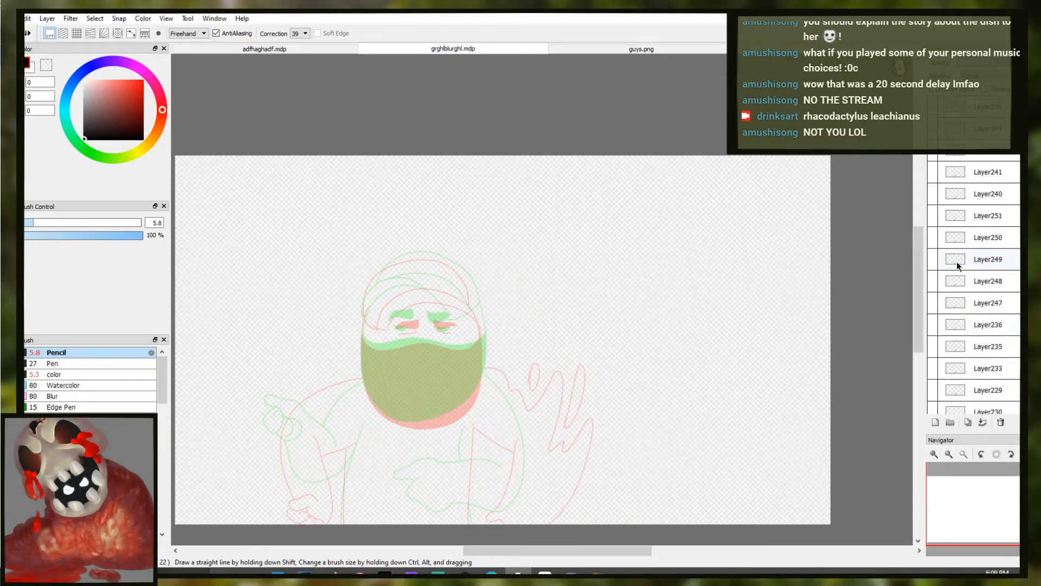
pyautogui.click(990, 316)
pyautogui.scroll(1, 932, 340)
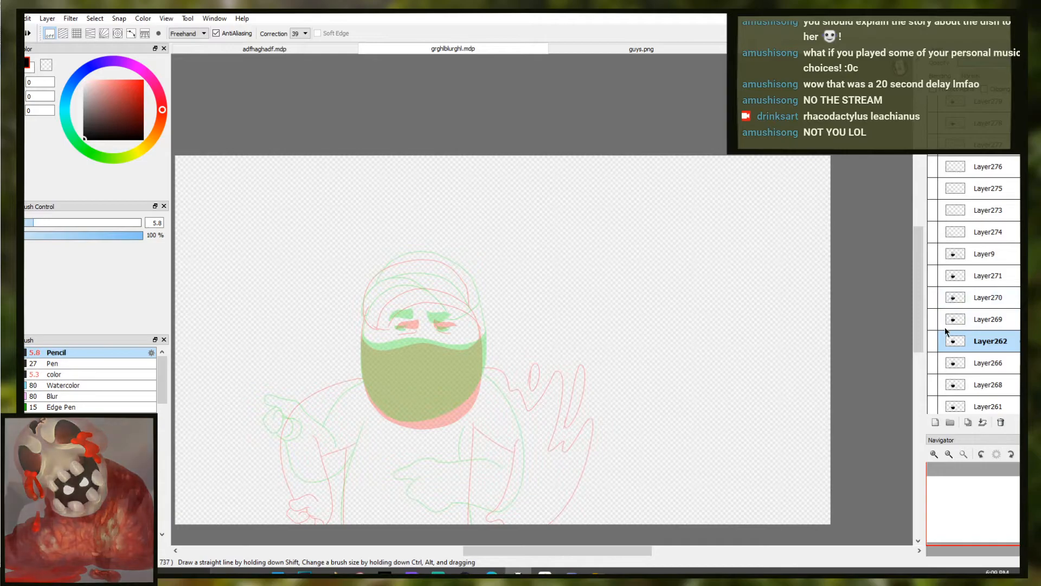
pyautogui.click(932, 341)
pyautogui.click(932, 342)
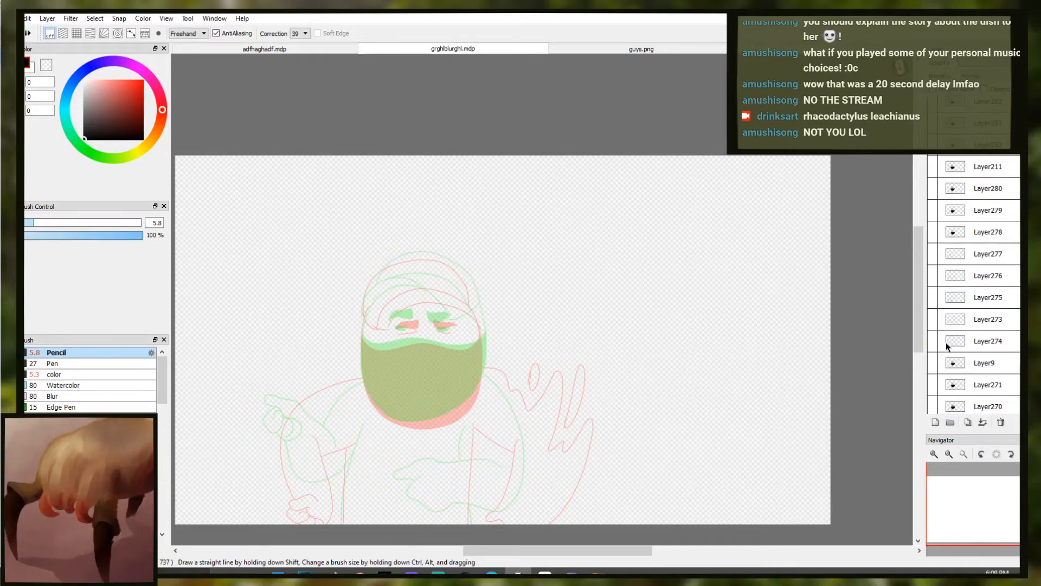
pyautogui.scroll(3, 945, 343)
pyautogui.scroll(5, 947, 346)
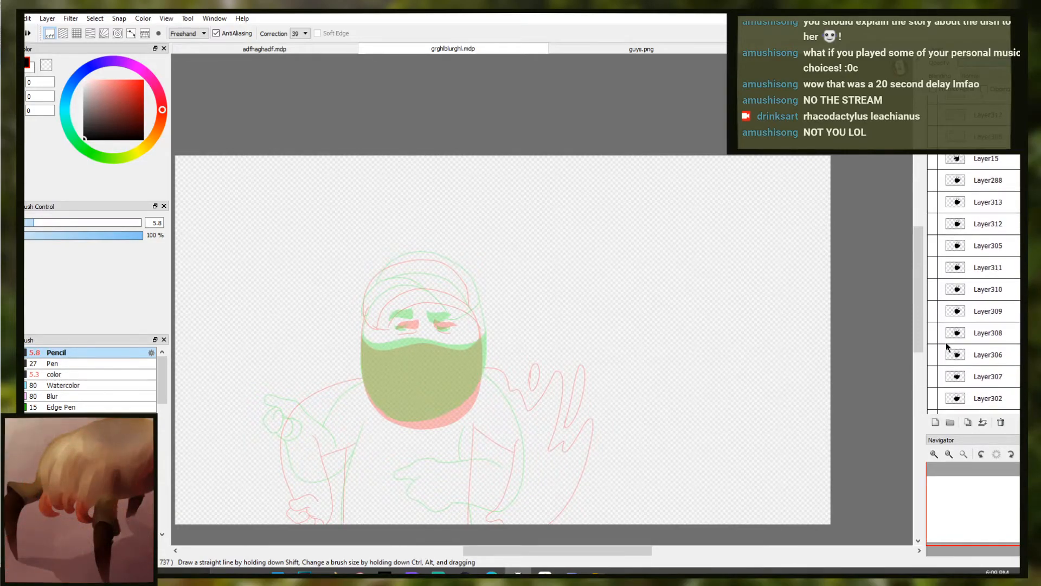
pyautogui.scroll(6, 946, 343)
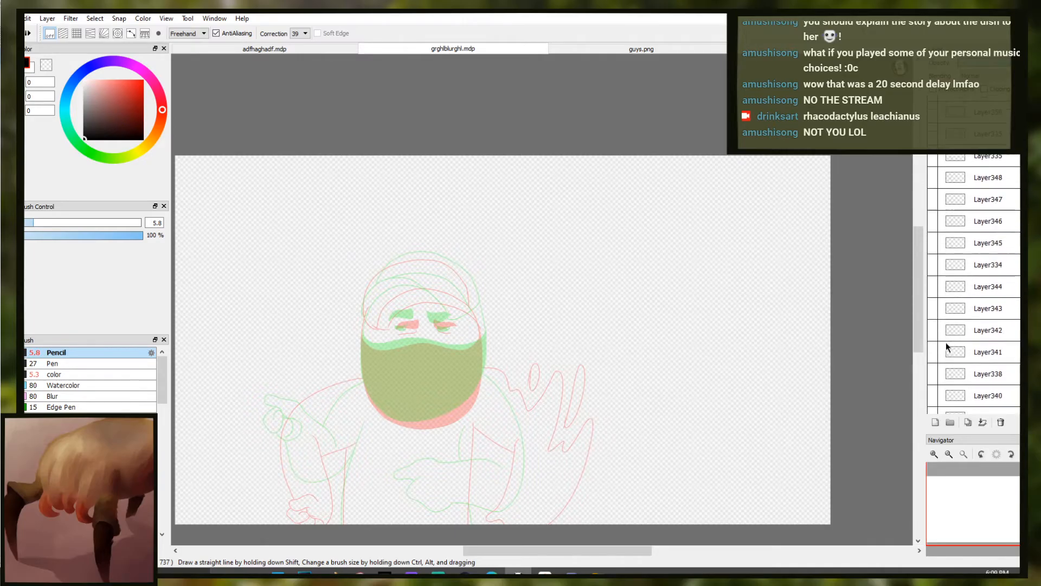
pyautogui.click(984, 261)
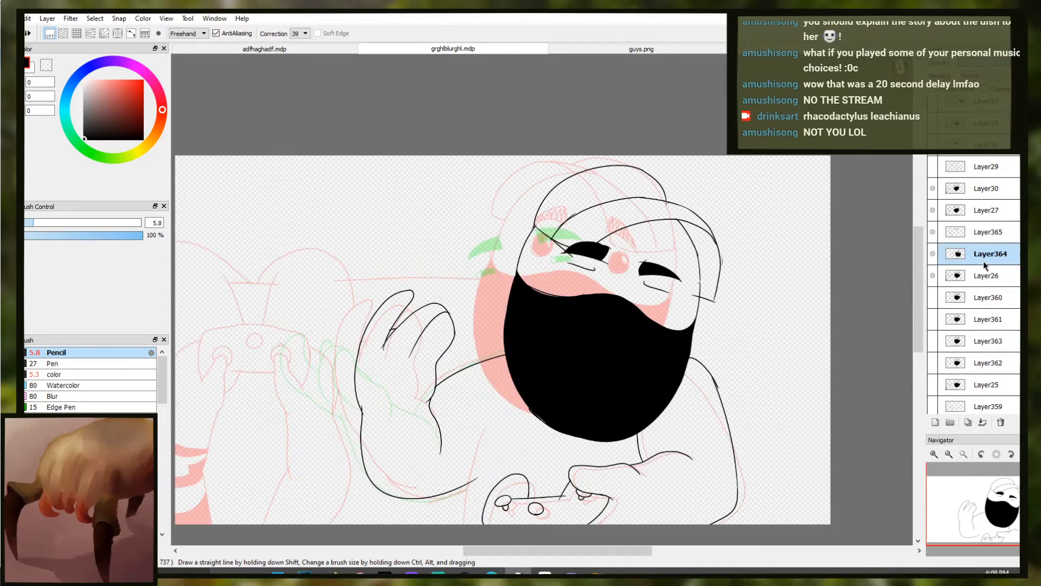
pyautogui.click(986, 232)
# Ink the hat's front band as two arcs above the eyebrows that meet in points at both ends
pyautogui.keyDown('ctrl'); pyautogui.click(519, 235); pyautogui.keyUp('ctrl')
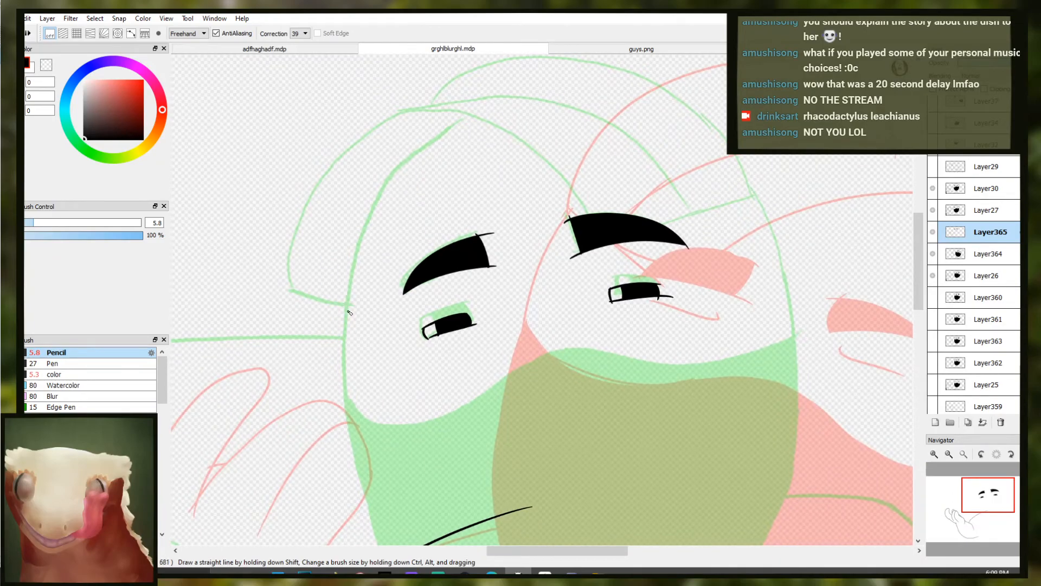
pyautogui.moveTo(350, 310)
pyautogui.mouseDown()
pyautogui.moveTo(342, 170)
pyautogui.moveTo(669, 130)
pyautogui.moveTo(713, 252)
pyautogui.moveTo(732, 230)
pyautogui.mouseUp()
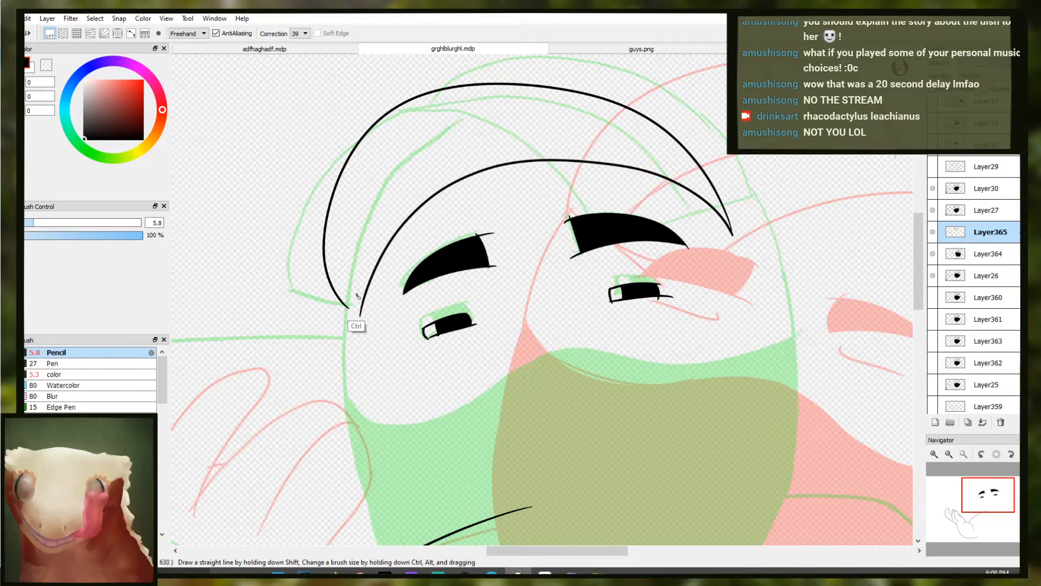
pyautogui.moveTo(350, 313)
pyautogui.mouseDown()
pyautogui.moveTo(452, 188)
pyautogui.moveTo(657, 168)
pyautogui.mouseUp()
pyautogui.hotkey('ctrl', 'z')
pyautogui.moveTo(735, 234)
pyautogui.mouseDown()
pyautogui.moveTo(603, 156)
pyautogui.moveTo(363, 251)
pyautogui.moveTo(352, 310)
pyautogui.mouseUp()
# Ink the hat's rounded crown as one large curve rising behind the front band and closing at its far tip
pyautogui.moveTo(636, 189); pyautogui.dragTo(560, 252)
pyautogui.hotkey('ctrl', 'z')
pyautogui.moveTo(646, 198)
pyautogui.mouseDown()
pyautogui.moveTo(502, 102)
pyautogui.moveTo(298, 202)
pyautogui.mouseUp()
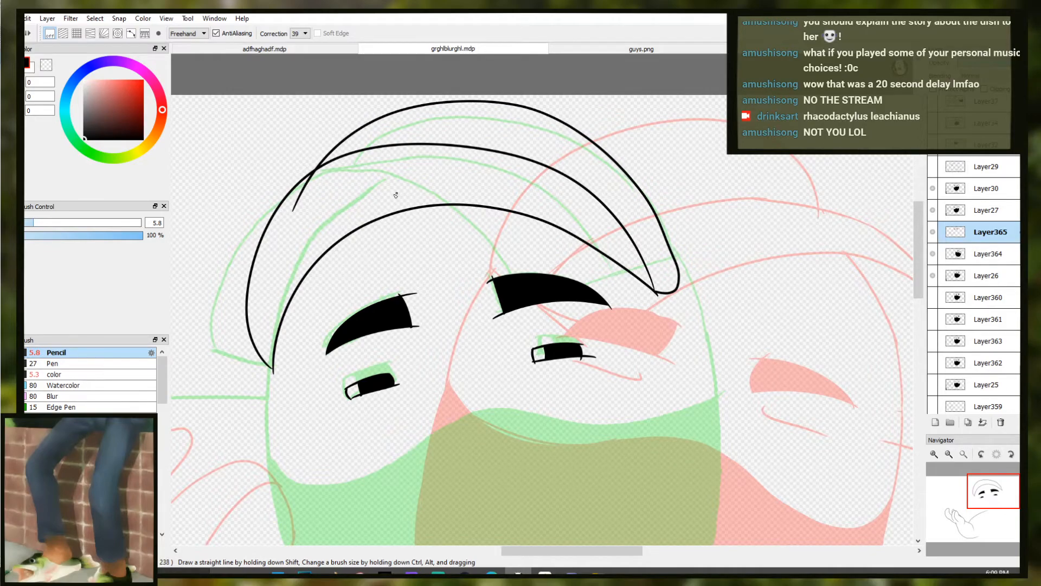
# Ink both sides of the face as near-vertical lines running from the hat's two ends down to the beard
pyautogui.moveTo(396, 195); pyautogui.dragTo(295, 215)
pyautogui.press('b')
pyautogui.moveTo(386, 347); pyautogui.dragTo(427, 250)
pyautogui.moveTo(316, 239); pyautogui.dragTo(317, 385)
pyautogui.moveTo(707, 129); pyautogui.dragTo(733, 240)
pyautogui.hotkey('ctrl', 'z')
pyautogui.moveTo(709, 156); pyautogui.dragTo(749, 341)
pyautogui.hotkey('ctrl', 'z')
pyautogui.hotkey('ctrl', 'z')
pyautogui.moveTo(709, 157); pyautogui.dragTo(737, 320)
pyautogui.moveTo(701, 355)
pyautogui.mouseDown()
pyautogui.moveTo(703, 335)
pyautogui.moveTo(567, 226)
pyautogui.moveTo(433, 272)
pyautogui.mouseUp()
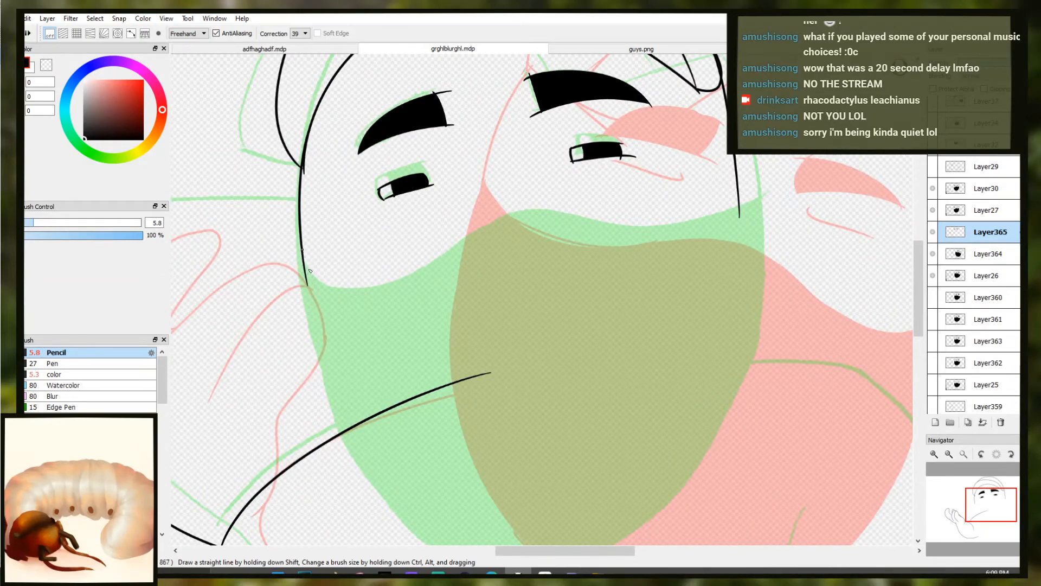
# Ink the beard's wavy upper edge between the two sides of the face
pyautogui.moveTo(444, 255)
pyautogui.mouseDown()
pyautogui.moveTo(522, 205)
pyautogui.moveTo(647, 225)
pyautogui.moveTo(749, 199)
pyautogui.moveTo(714, 223)
pyautogui.moveTo(607, 217)
pyautogui.mouseUp()
pyautogui.hotkey('ctrl', 'z')
pyautogui.moveTo(478, 230)
pyautogui.mouseDown()
pyautogui.moveTo(381, 290)
pyautogui.moveTo(307, 264)
pyautogui.mouseUp()
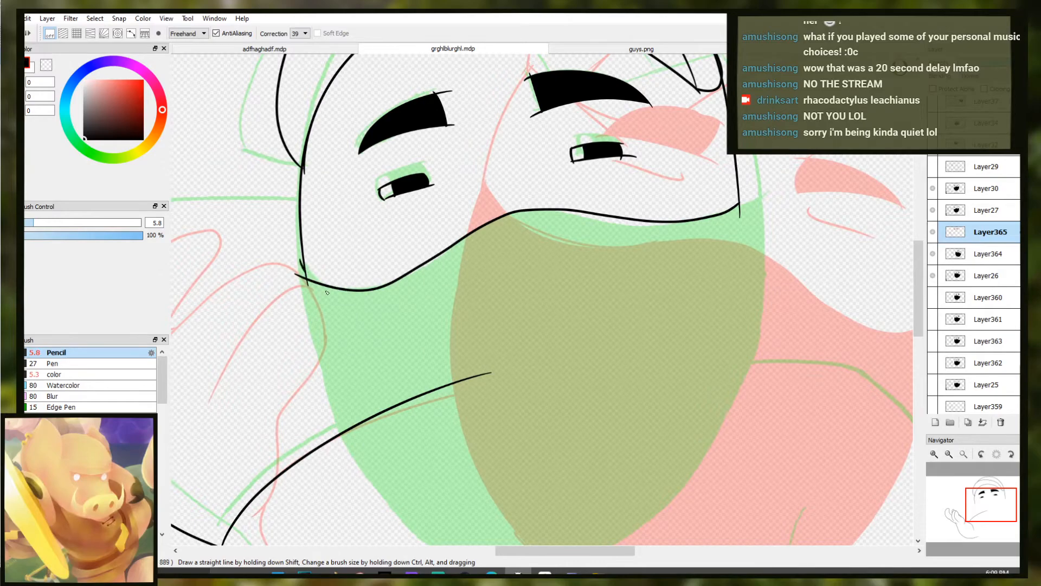
pyautogui.scroll(-3, 336, 308)
pyautogui.moveTo(323, 241); pyautogui.dragTo(336, 317)
pyautogui.hotkey('ctrl', 'z')
pyautogui.hotkey('ctrl', 'z')
pyautogui.moveTo(323, 241); pyautogui.dragTo(332, 300)
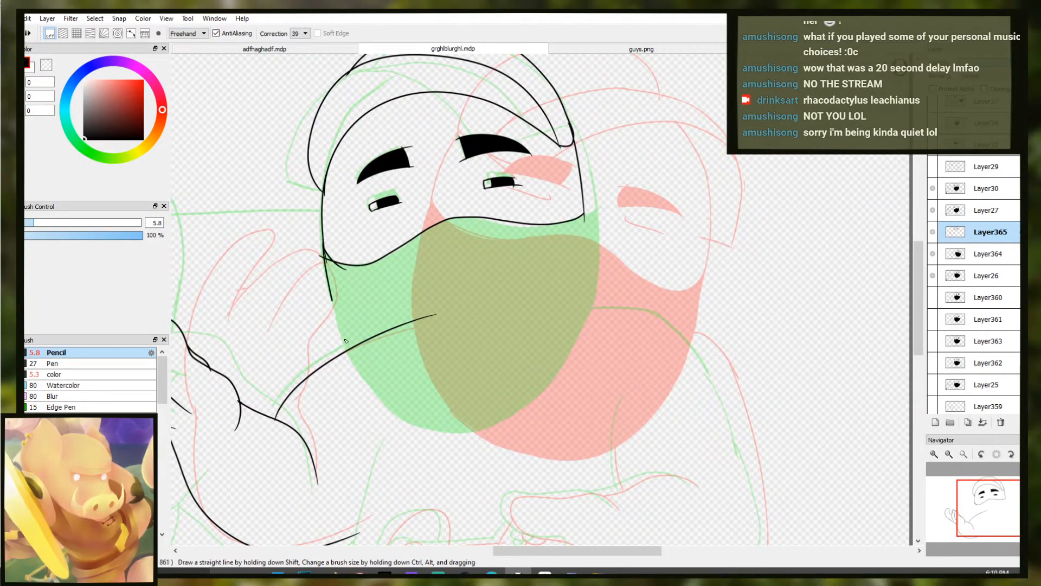
pyautogui.moveTo(517, 411)
pyautogui.mouseDown()
pyautogui.moveTo(603, 263)
pyautogui.moveTo(589, 182)
pyautogui.mouseUp()
pyautogui.hotkey('ctrl', 'z')
# Erase the arm line where it overlaps the beard and ink the beard's right edge curving down to the chin
pyautogui.press('e')
pyautogui.moveTo(446, 341); pyautogui.dragTo(529, 309)
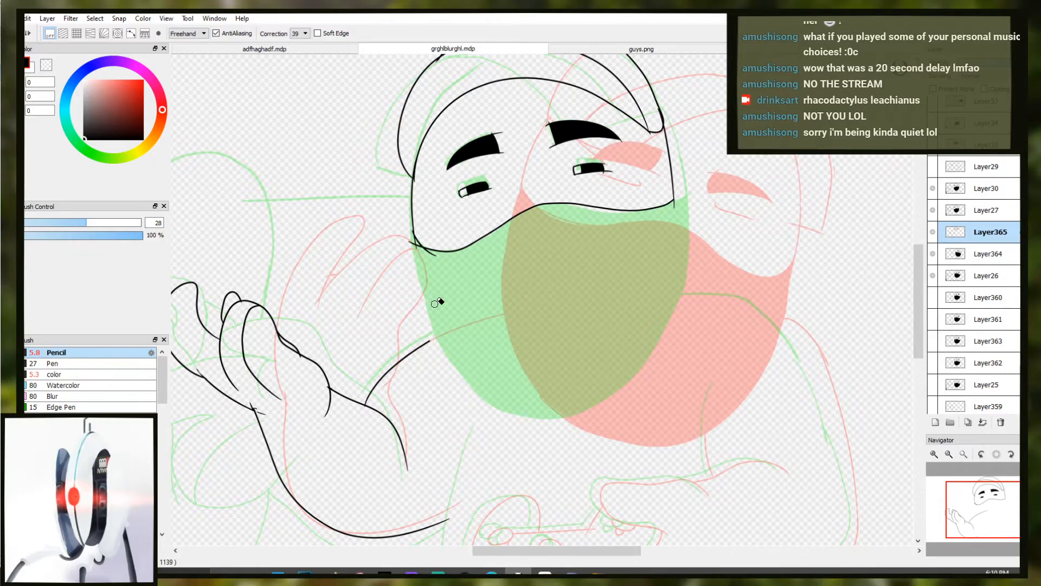
pyautogui.press('b')
pyautogui.hotkey('ctrl', 'z')
pyautogui.moveTo(412, 217)
pyautogui.mouseDown()
pyautogui.moveTo(436, 333)
pyautogui.moveTo(616, 400)
pyautogui.moveTo(628, 387)
pyautogui.mouseUp()
pyautogui.hotkey('ctrl', 'z')
pyautogui.hotkey('ctrl', 'z')
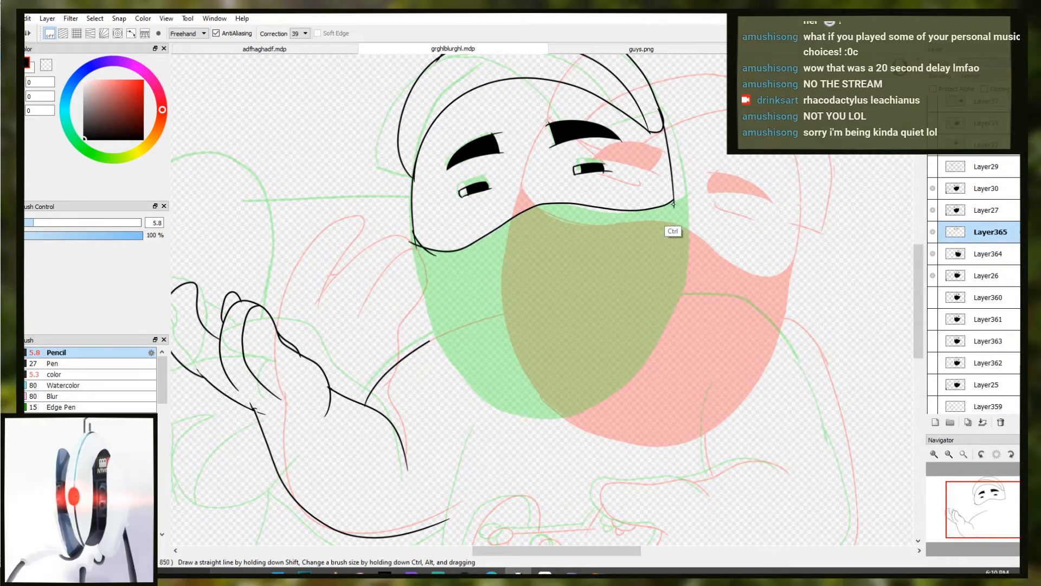
pyautogui.moveTo(671, 190)
pyautogui.mouseDown()
pyautogui.moveTo(629, 386)
pyautogui.moveTo(672, 223)
pyautogui.moveTo(603, 385)
pyautogui.moveTo(674, 251)
pyautogui.mouseUp()
pyautogui.hotkey('ctrl', 'z')
pyautogui.hotkey('ctrl', 'z')
pyautogui.hotkey('ctrl', 'z')
pyautogui.hotkey('ctrl', 'z')
pyautogui.moveTo(673, 187); pyautogui.dragTo(565, 418)
pyautogui.hotkey('ctrl', 'z')
# Ink the beard's left edge from the cheek down to the chin to close its outline
pyautogui.moveTo(412, 224); pyautogui.dragTo(441, 352)
pyautogui.hotkey('ctrl', 'z')
pyautogui.hotkey('ctrl', 'z')
pyautogui.hotkey('ctrl', 'z')
pyautogui.hotkey('ctrl', 'z')
pyautogui.moveTo(414, 237); pyautogui.dragTo(467, 383)
pyautogui.hotkey('ctrl', 'z')
pyautogui.moveTo(413, 214)
pyautogui.mouseDown()
pyautogui.moveTo(430, 331)
pyautogui.moveTo(493, 401)
pyautogui.mouseUp()
pyautogui.hotkey('ctrl', 'z')
pyautogui.hotkey('ctrl', 'z')
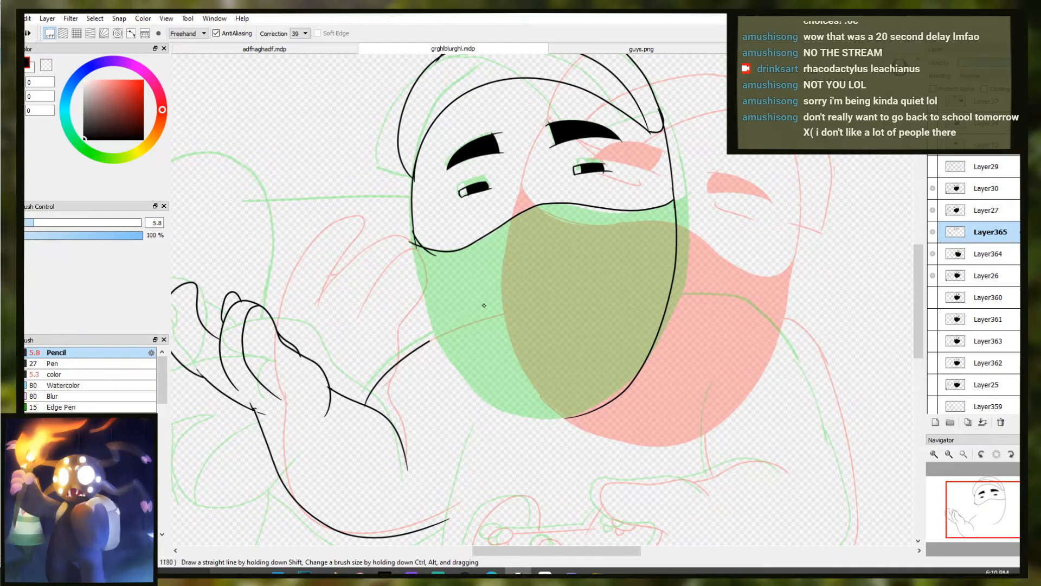
pyautogui.hotkey('ctrl', 'z')
pyautogui.moveTo(412, 212); pyautogui.dragTo(445, 350)
pyautogui.hotkey('ctrl', 'z')
pyautogui.hotkey('ctrl', 'z')
pyautogui.moveTo(412, 220)
pyautogui.mouseDown()
pyautogui.moveTo(462, 377)
pyautogui.moveTo(455, 371)
pyautogui.moveTo(523, 402)
pyautogui.moveTo(464, 379)
pyautogui.moveTo(505, 413)
pyautogui.mouseUp()
pyautogui.hotkey('ctrl', 'z')
pyautogui.hotkey('ctrl', 'z')
pyautogui.hotkey('ctrl', 'z')
pyautogui.press('e')
pyautogui.press('b')
pyautogui.hotkey('ctrl', 'z')
pyautogui.moveTo(458, 369); pyautogui.dragTo(497, 409)
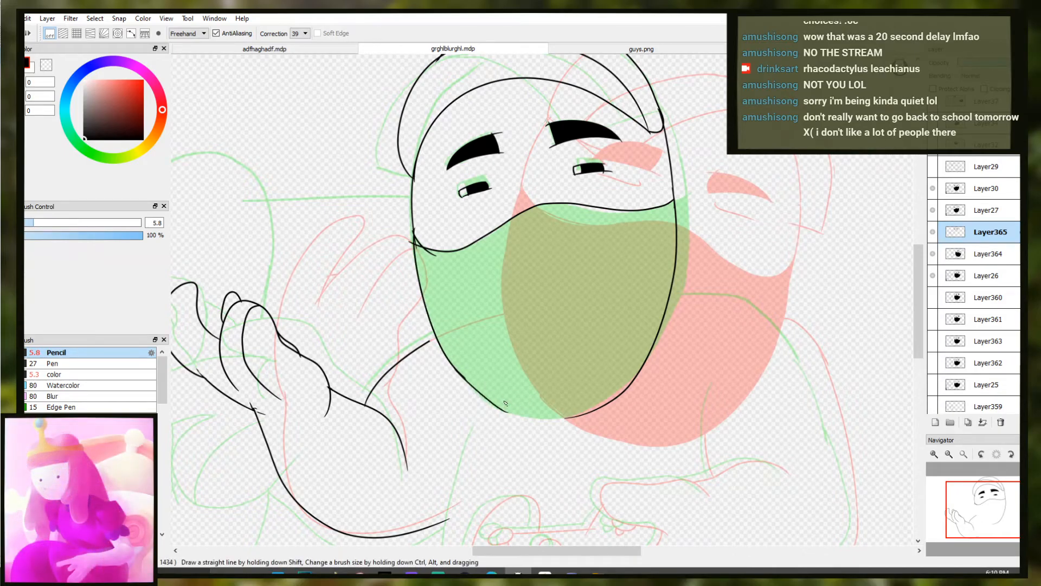
# Fill the closed beard shape with solid black
pyautogui.press('g')
pyautogui.click(539, 314)
pyautogui.press('b')
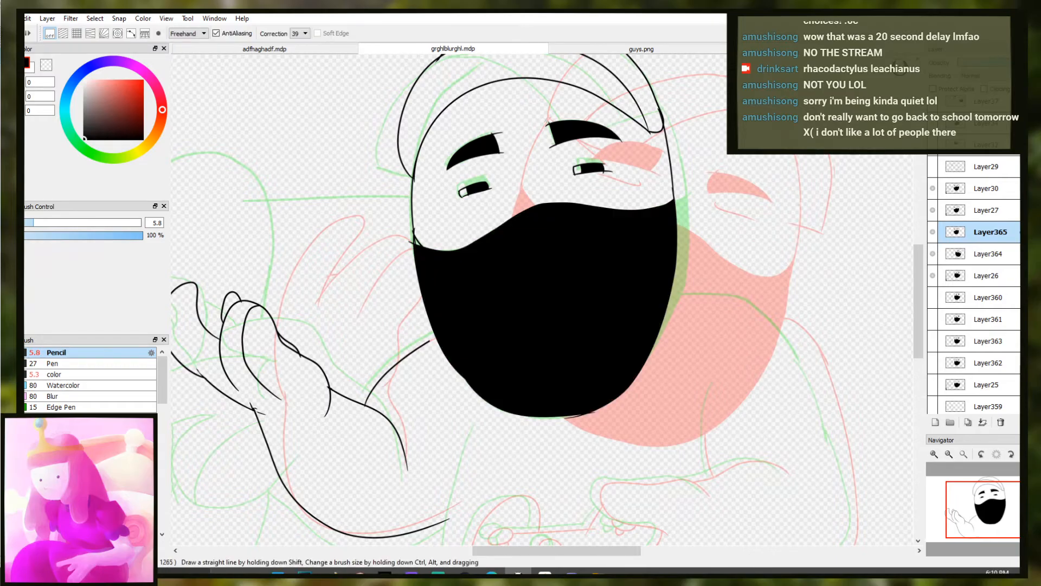
pyautogui.moveTo(458, 338)
pyautogui.mouseDown()
pyautogui.moveTo(449, 338)
pyautogui.moveTo(461, 338)
pyautogui.mouseUp()
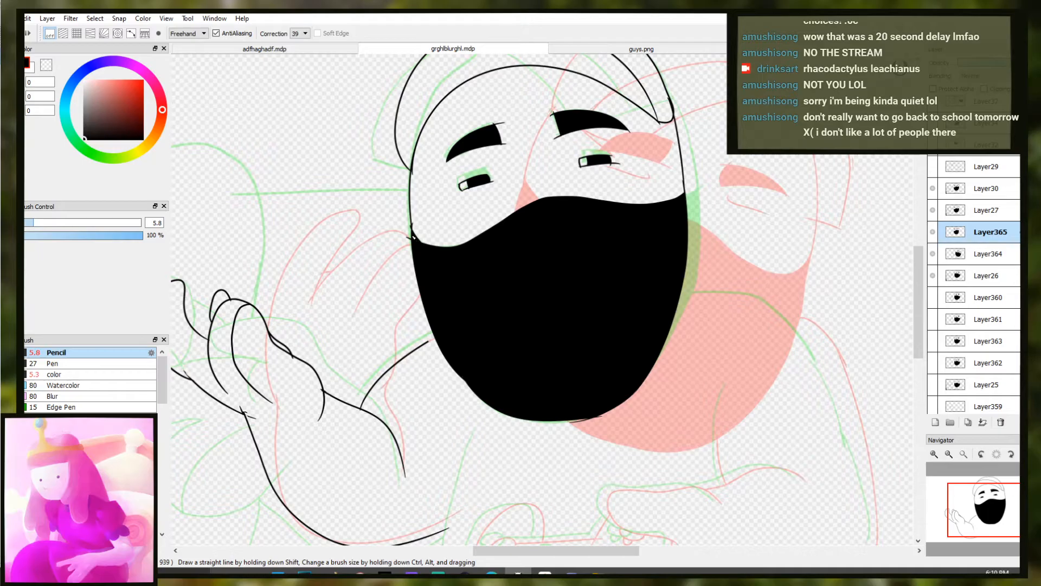
# Lasso the whole head, rotate it slightly clockwise, shift it toward the red drawing, stretch it slightly taller and deselect
pyautogui.press('m')
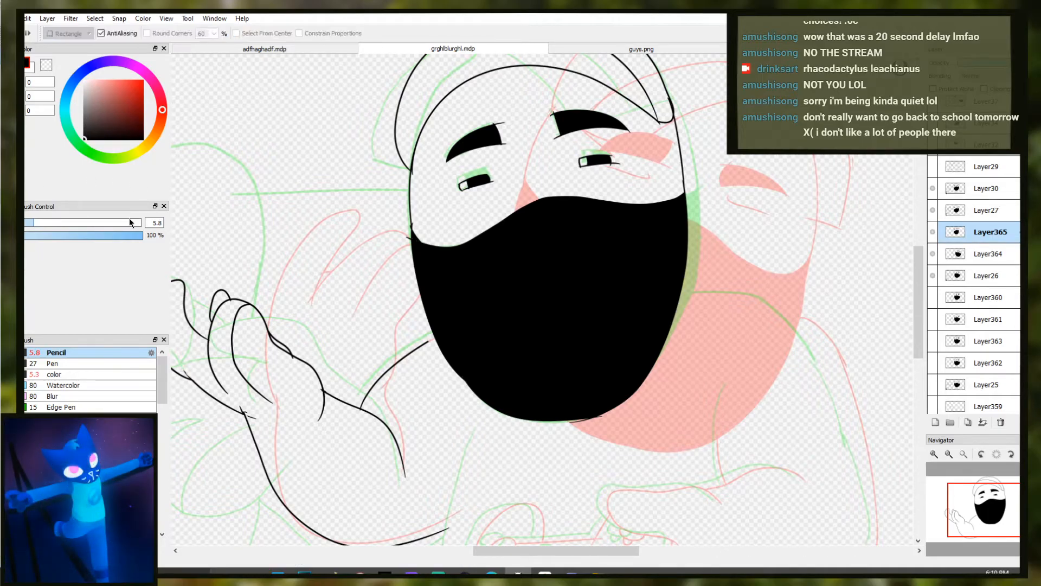
pyautogui.moveTo(416, 346); pyautogui.dragTo(415, 327)
pyautogui.moveTo(554, 397)
pyautogui.mouseDown()
pyautogui.moveTo(655, 174)
pyautogui.moveTo(488, 68)
pyautogui.moveTo(394, 206)
pyautogui.moveTo(413, 308)
pyautogui.mouseUp()
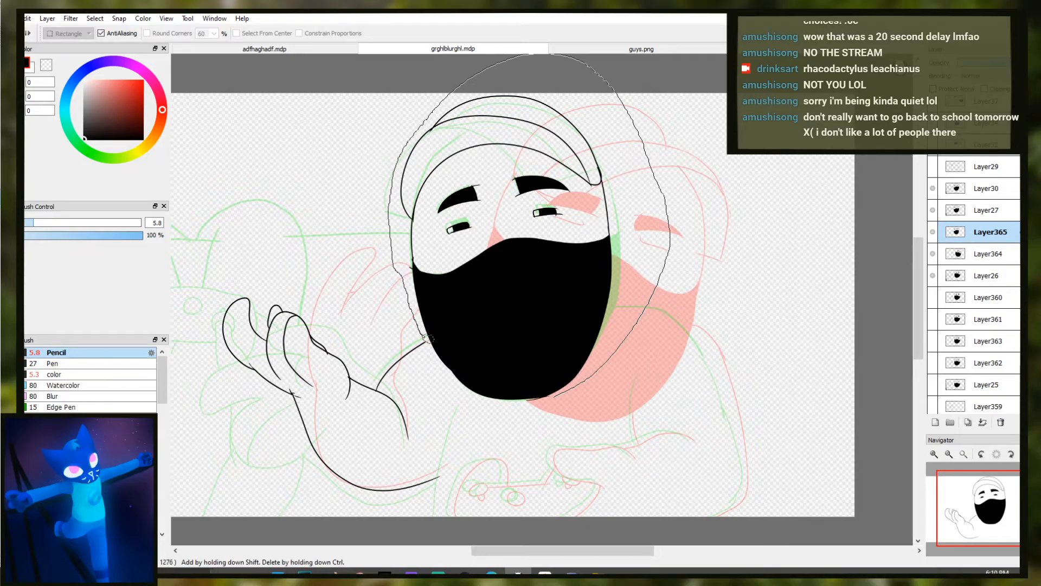
pyautogui.moveTo(437, 359)
pyautogui.mouseDown()
pyautogui.moveTo(491, 426)
pyautogui.moveTo(562, 414)
pyautogui.mouseUp()
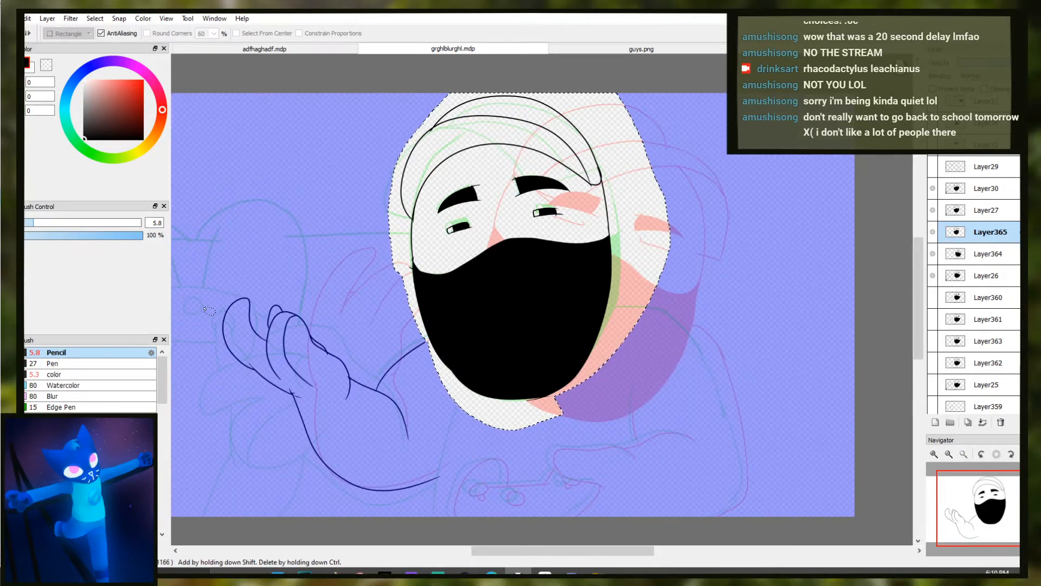
pyautogui.press('b')
pyautogui.hotkey('ctrl', 't')
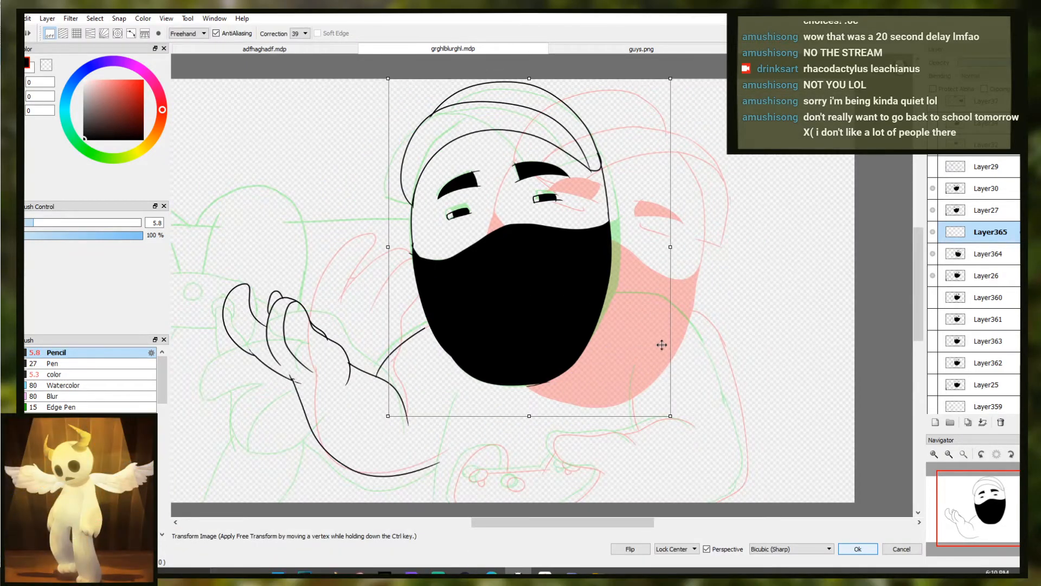
pyautogui.moveTo(703, 351)
pyautogui.mouseDown()
pyautogui.moveTo(660, 316)
pyautogui.moveTo(684, 348)
pyautogui.mouseUp()
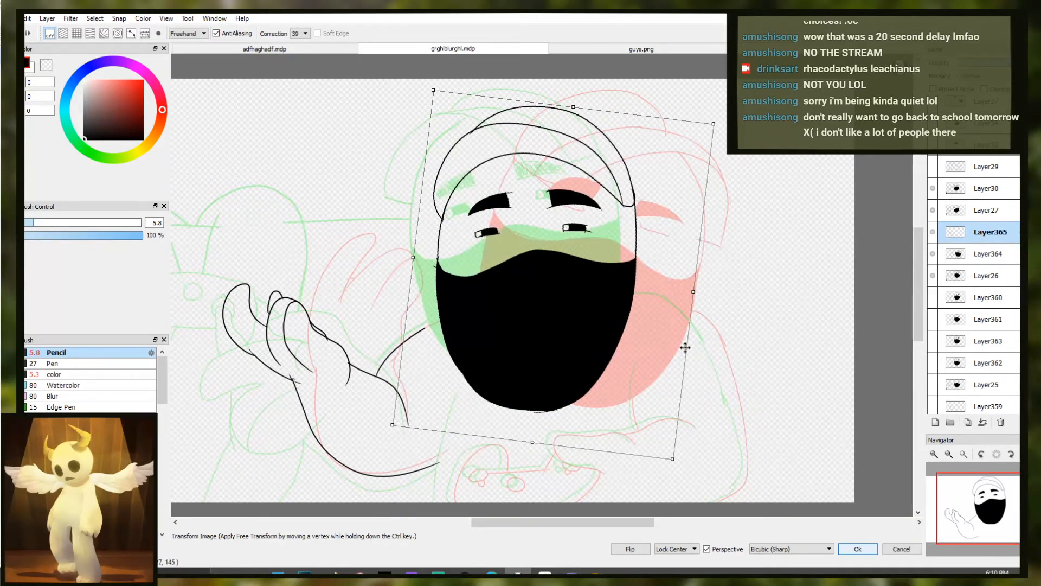
pyautogui.click(640, 549)
pyautogui.moveTo(614, 382); pyautogui.dragTo(600, 372)
pyautogui.click(622, 549)
pyautogui.moveTo(581, 333); pyautogui.dragTo(610, 333)
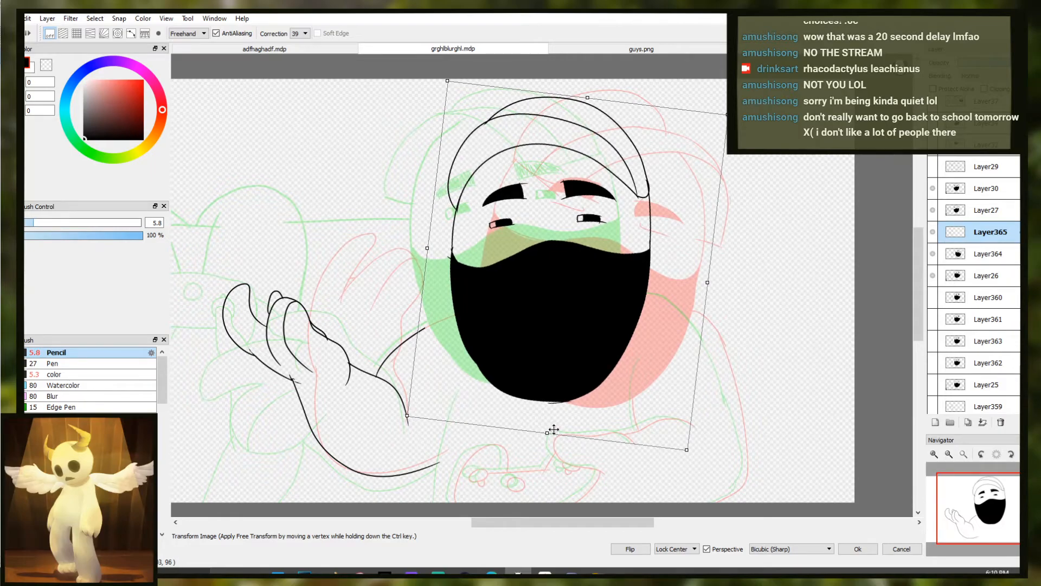
pyautogui.moveTo(548, 431); pyautogui.dragTo(549, 438)
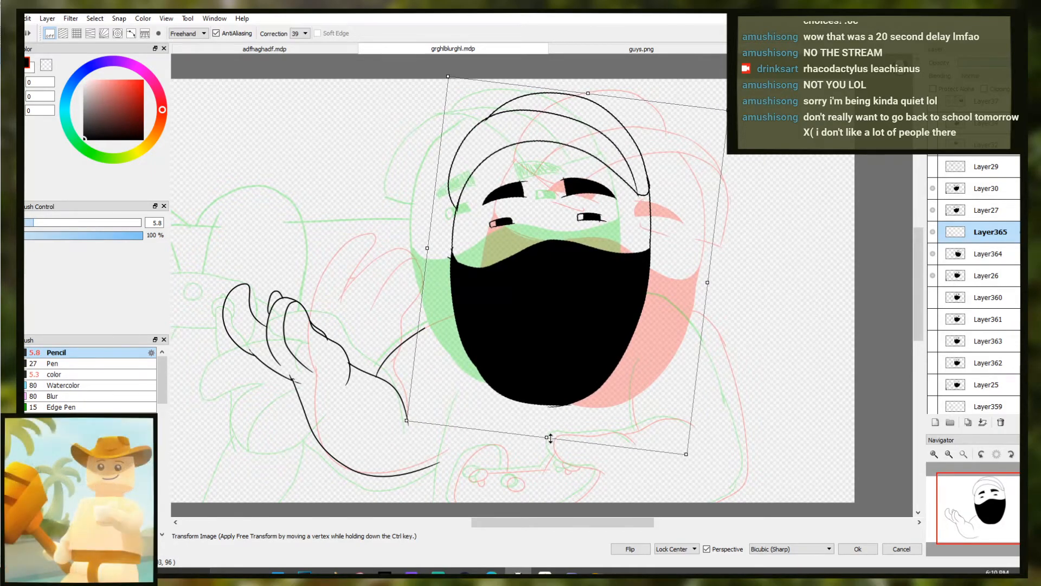
pyautogui.moveTo(559, 396); pyautogui.dragTo(557, 390)
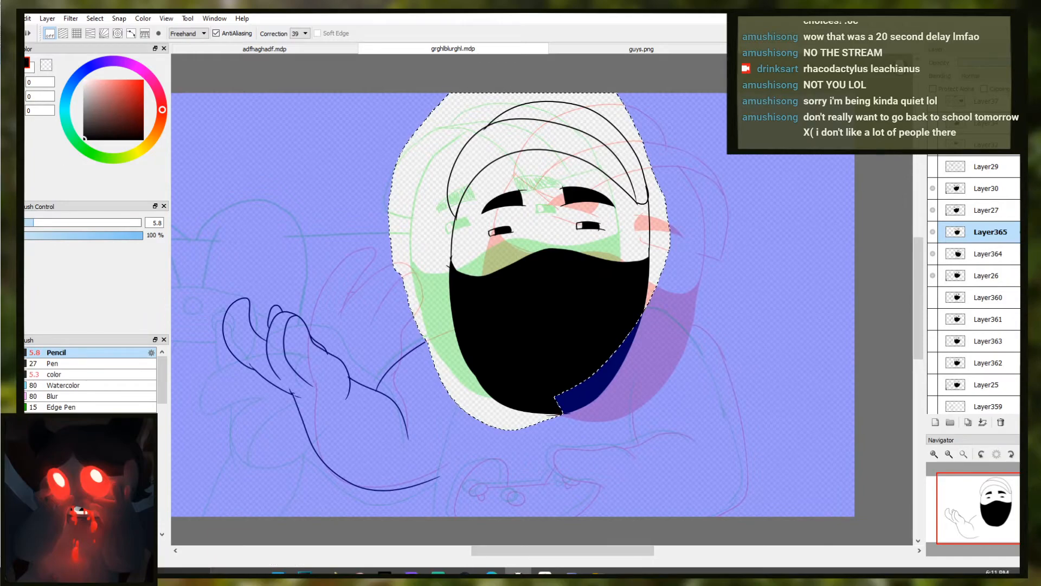
pyautogui.hotkey('ctrl', 'd')
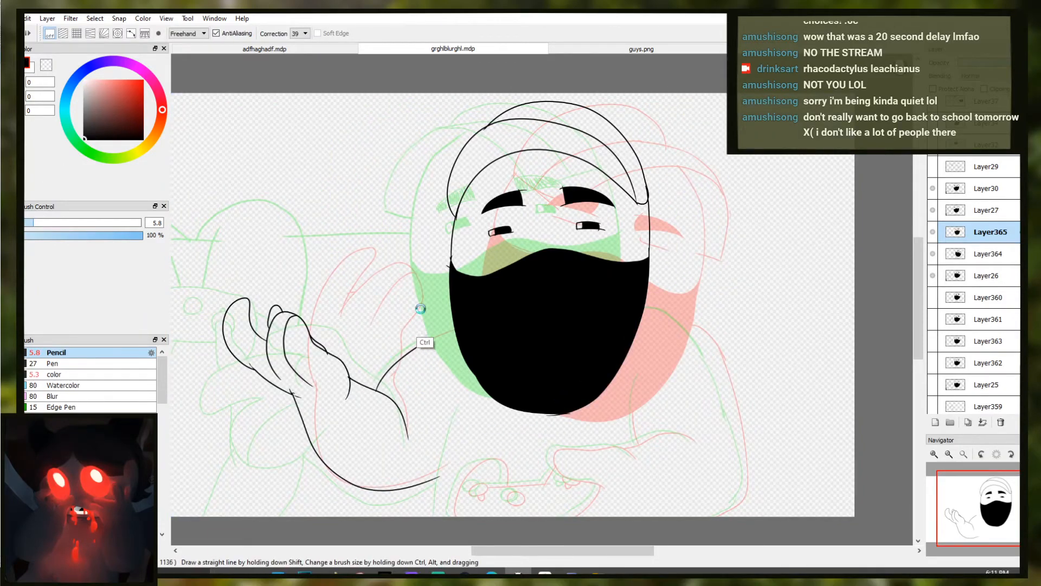
# Extend the raised arm's shoulder line along the red guide until it meets the edge of the beard
pyautogui.scroll(5, 423, 338)
pyautogui.moveTo(429, 335); pyautogui.dragTo(580, 247)
pyautogui.hotkey('ctrl', 'z')
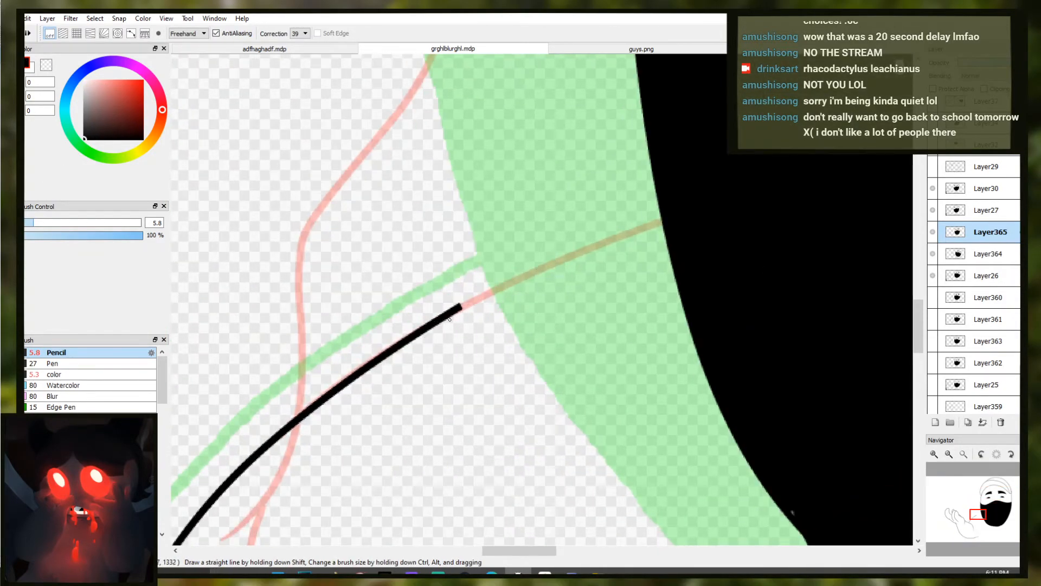
pyautogui.moveTo(460, 308); pyautogui.dragTo(660, 221)
pyautogui.hotkey('ctrl', 'z')
pyautogui.moveTo(458, 308); pyautogui.dragTo(659, 222)
pyautogui.hotkey('ctrl', 'z')
pyautogui.moveTo(458, 308); pyautogui.dragTo(659, 222)
pyautogui.hotkey('ctrl', 'z')
pyautogui.moveTo(459, 308)
pyautogui.mouseDown()
pyautogui.moveTo(659, 223)
pyautogui.moveTo(569, 232)
pyautogui.mouseUp()
pyautogui.scroll(-5, 564, 295)
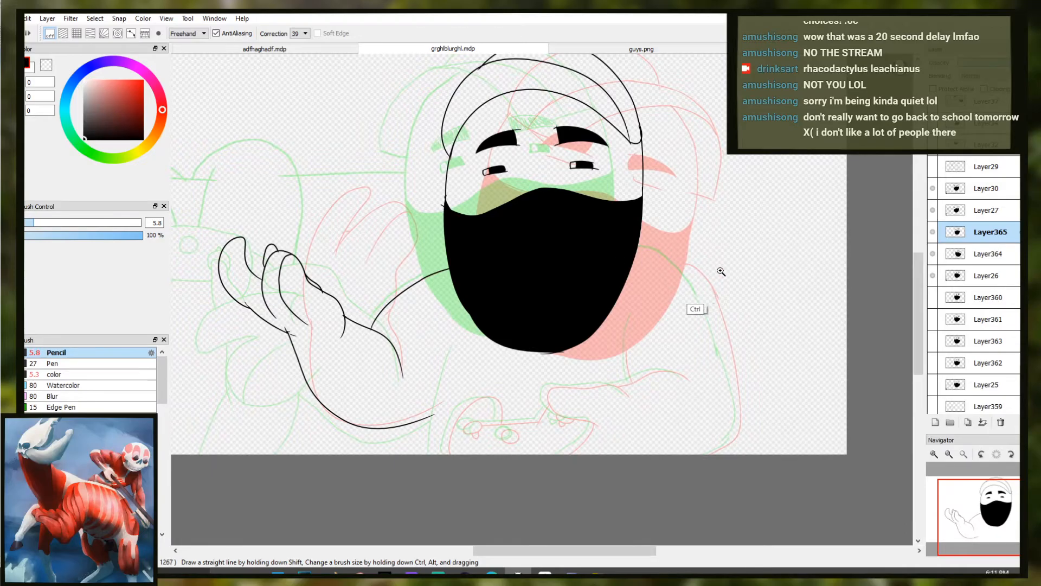
pyautogui.scroll(2, 720, 271)
pyautogui.scroll(-2, 580, 244)
pyautogui.scroll(1, 586, 241)
pyautogui.scroll(1, 556, 241)
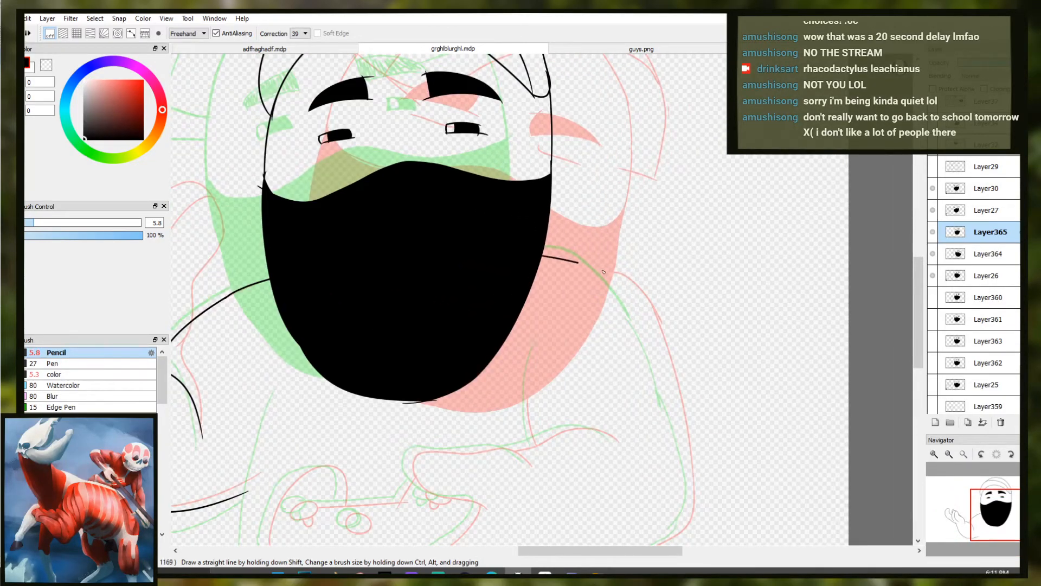
pyautogui.hotkey('ctrl', 'z')
pyautogui.hotkey('ctrl', 'z')
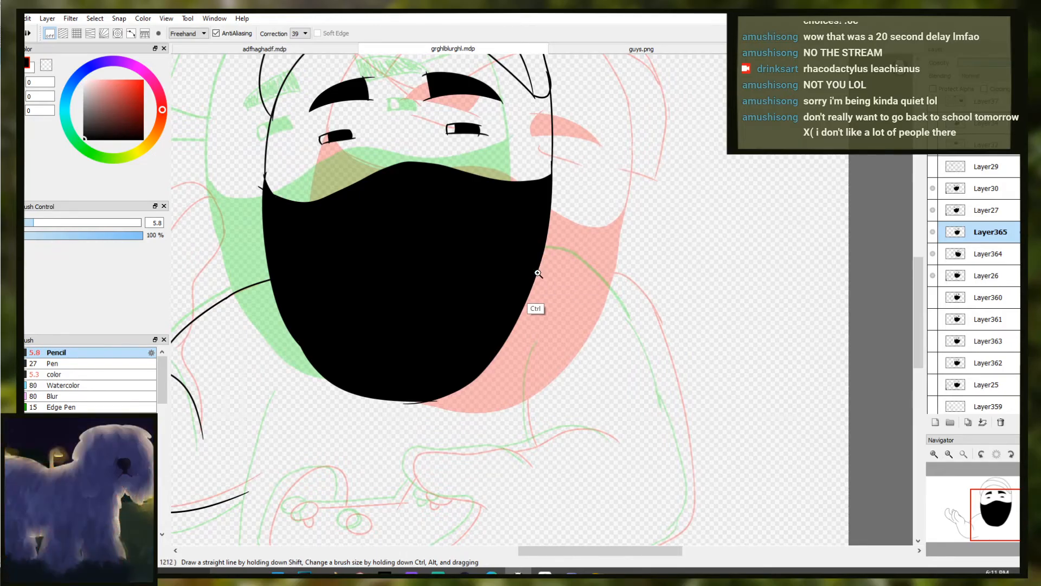
pyautogui.scroll(-2, 529, 228)
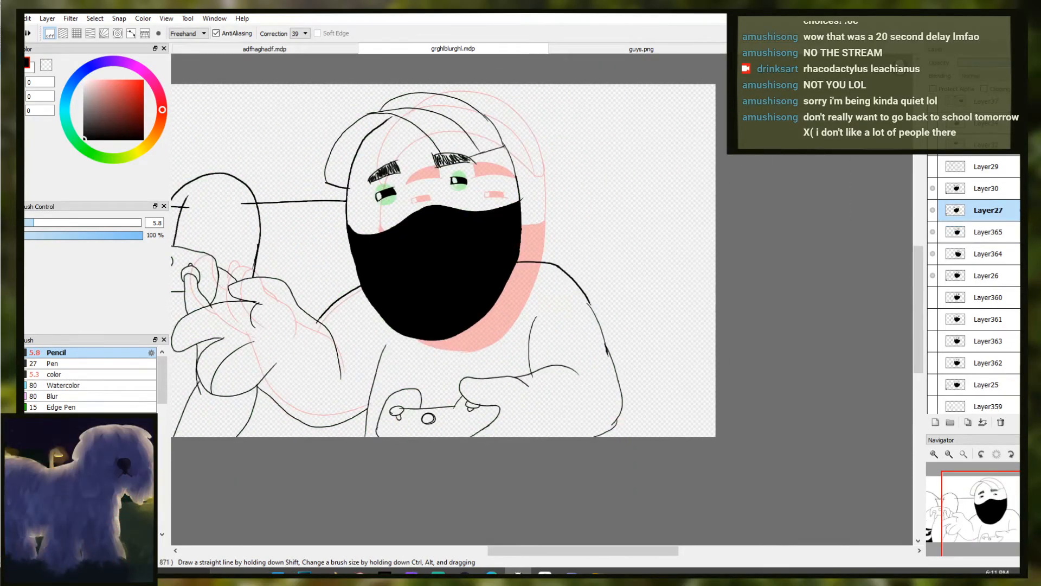
# Compare the poses on Layer364 and Layer365 and enlarge the eraser to size 133
pyautogui.press('Down')
pyautogui.press('Down')
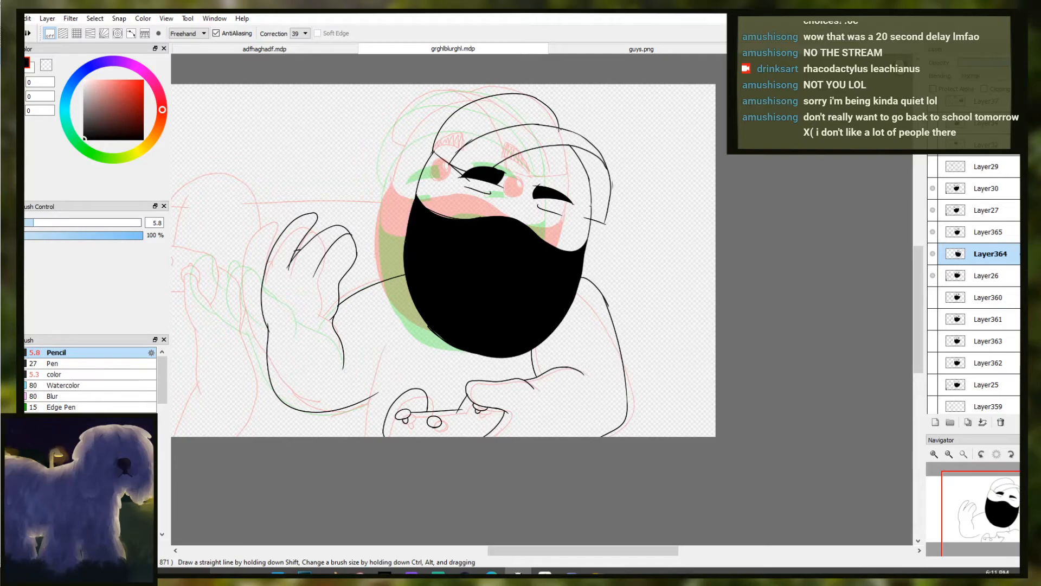
pyautogui.press('e')
pyautogui.scroll(3, 598, 300)
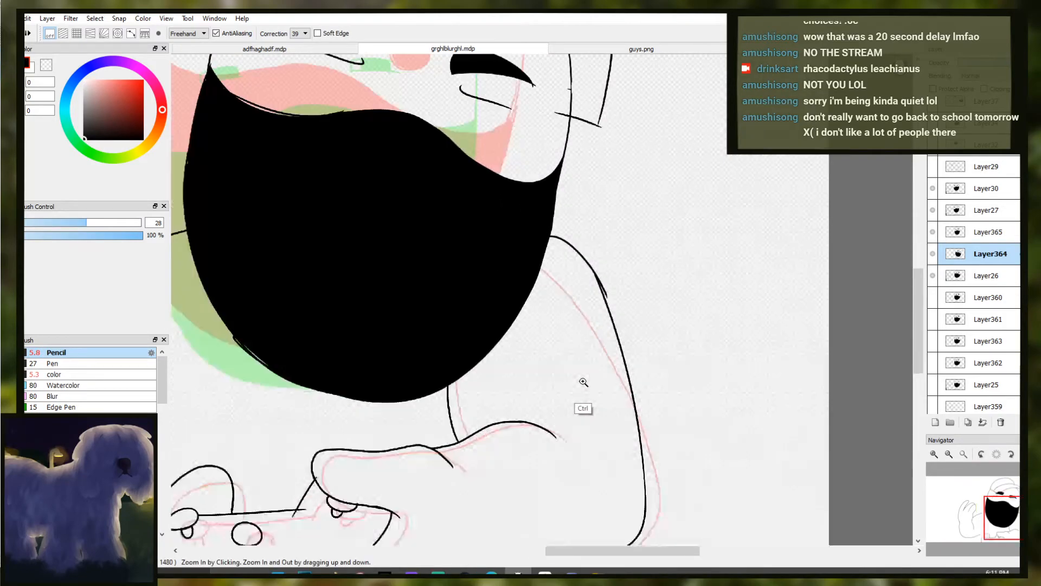
pyautogui.click(136, 223)
pyautogui.moveTo(454, 282)
pyautogui.mouseDown()
pyautogui.moveTo(456, 291)
pyautogui.moveTo(466, 258)
pyautogui.moveTo(561, 278)
pyautogui.mouseUp()
pyautogui.press('Up')
pyautogui.press('Up')
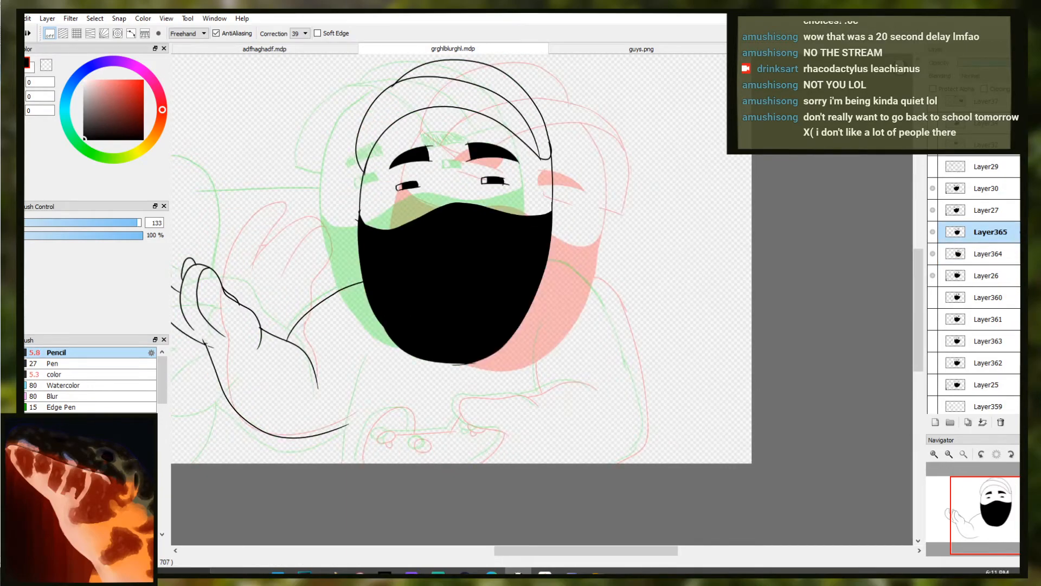
# On Layer364, erase the shoulder line beside the raised hand and redraw it as a higher arc meeting the beard
pyautogui.press('Down')
pyautogui.press('Down')
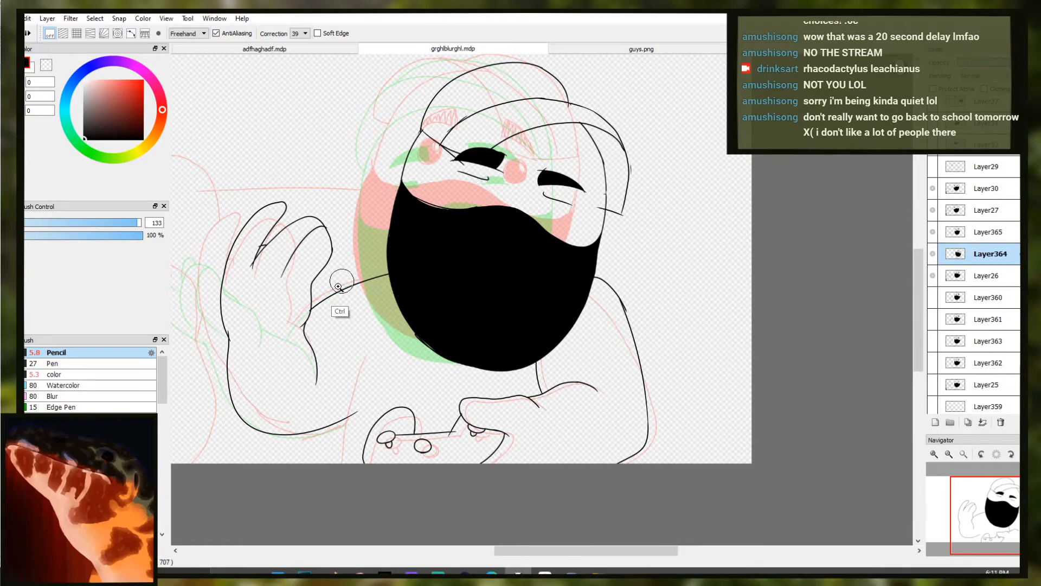
pyautogui.moveTo(340, 284); pyautogui.dragTo(320, 344)
pyautogui.moveTo(414, 272); pyautogui.dragTo(456, 251)
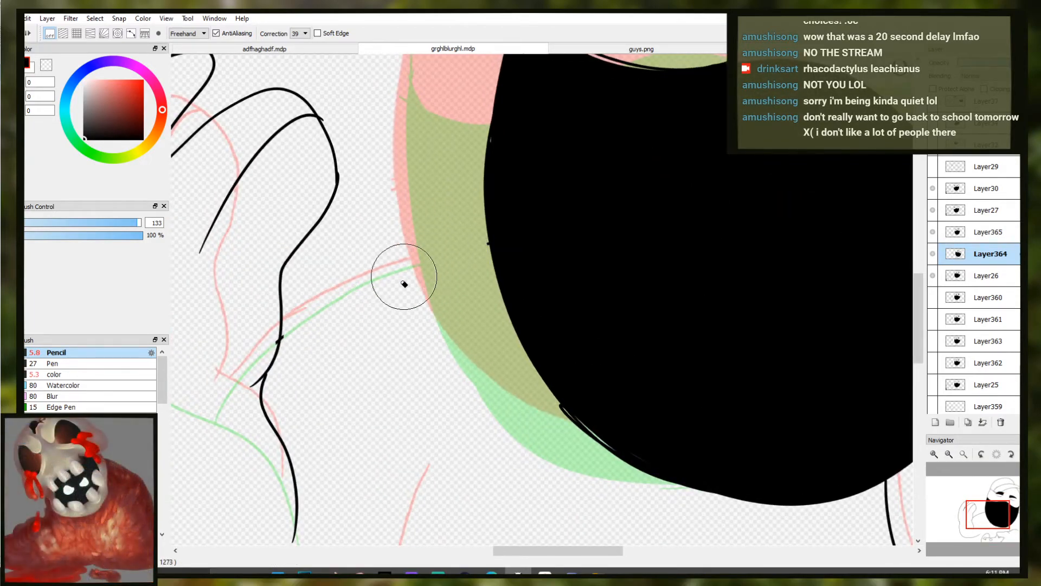
pyautogui.press('b')
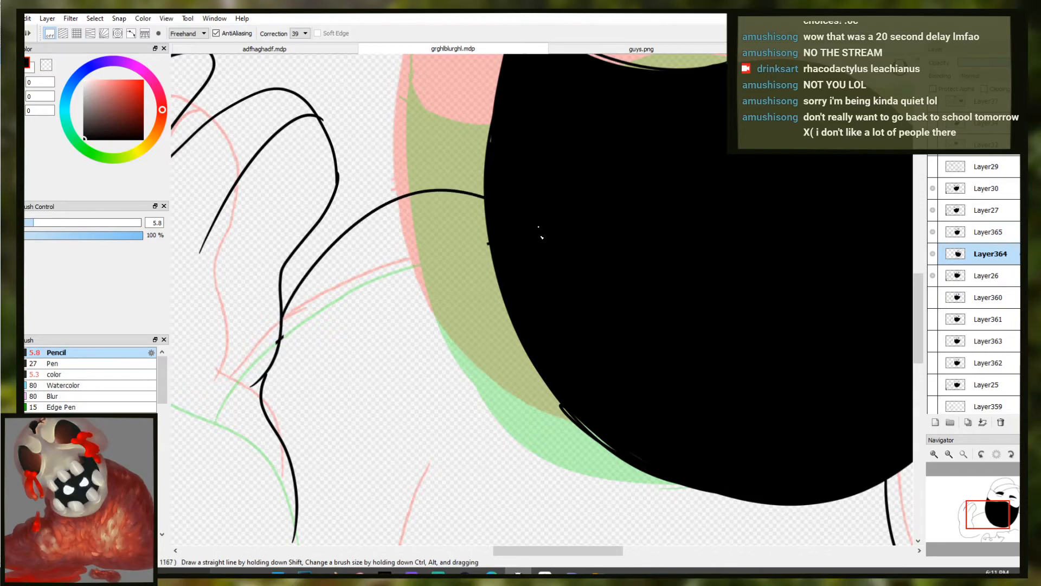
# Erase the outline of the controller arm's shoulder and upper arm and redraw it as one curve from beard to elbow
pyautogui.scroll(-3, 547, 252)
pyautogui.press('e')
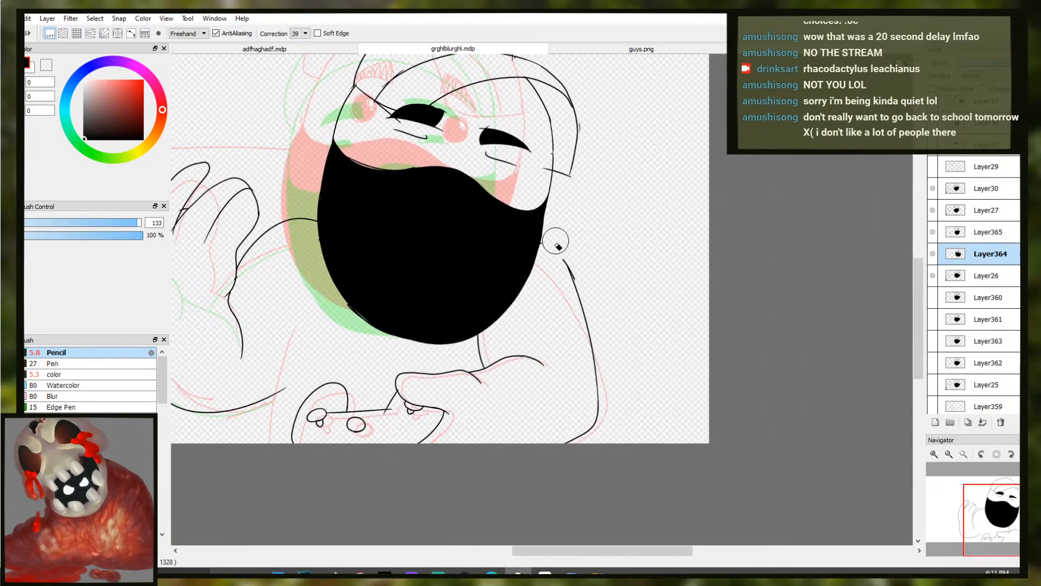
pyautogui.moveTo(587, 342); pyautogui.dragTo(595, 382)
pyautogui.press('b')
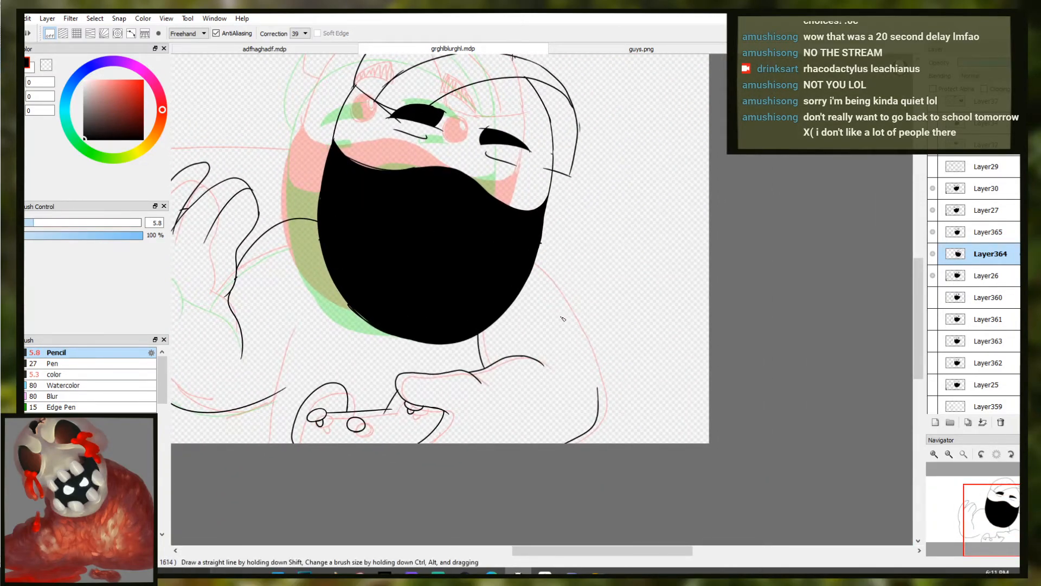
pyautogui.scroll(2, 542, 293)
pyautogui.hotkey('ctrl', 'z')
pyautogui.moveTo(506, 244); pyautogui.dragTo(605, 392)
pyautogui.scroll(-3, 564, 346)
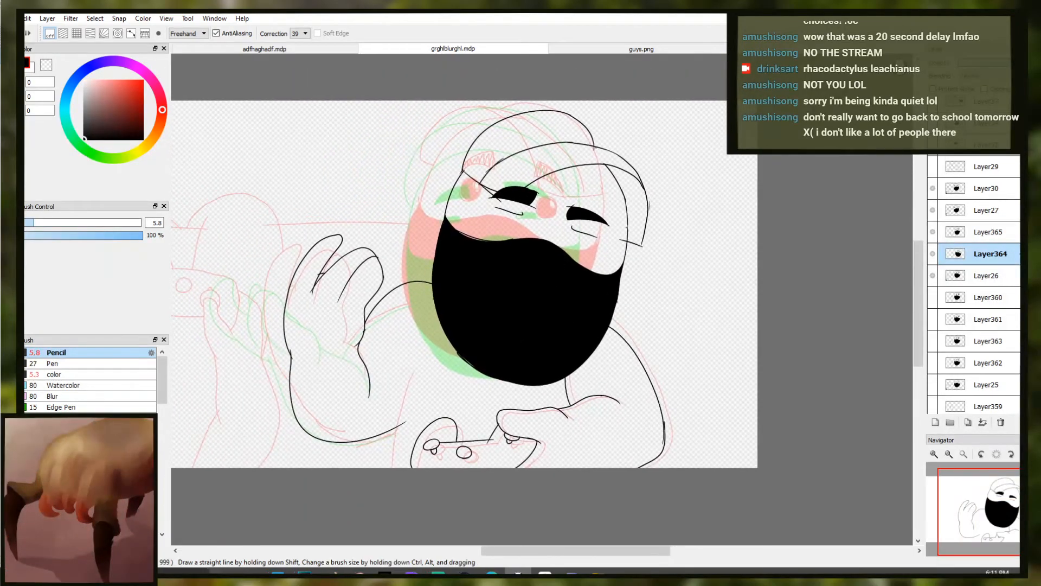
# On Layer365, draw the raised arm's shoulder line from the forearm up to the beard, between the red and green guides
pyautogui.press('Up')
pyautogui.press('Up')
pyautogui.press('Down')
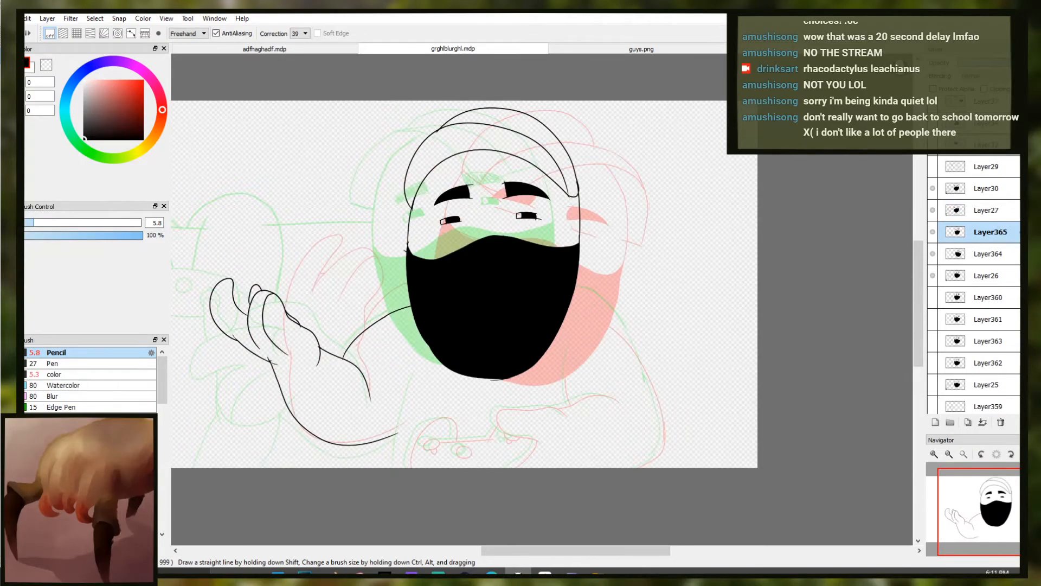
pyautogui.press('Up')
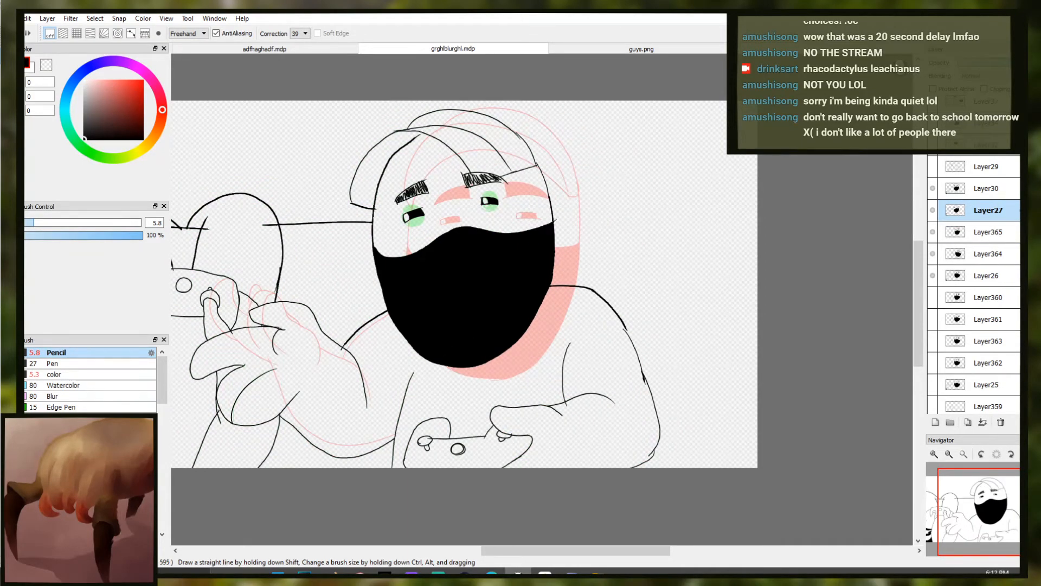
pyautogui.press('Down')
pyautogui.scroll(3, 349, 379)
pyautogui.moveTo(341, 391)
pyautogui.mouseDown()
pyautogui.moveTo(391, 324)
pyautogui.moveTo(506, 268)
pyautogui.mouseUp()
pyautogui.press('b')
pyautogui.moveTo(329, 390); pyautogui.dragTo(403, 365)
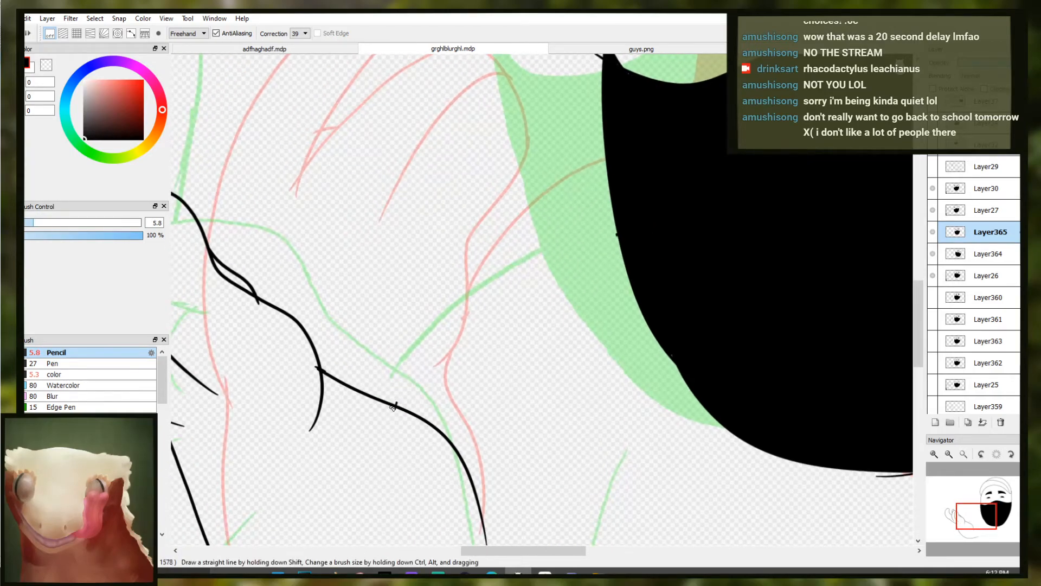
pyautogui.moveTo(394, 406)
pyautogui.mouseDown()
pyautogui.moveTo(516, 236)
pyautogui.moveTo(634, 178)
pyautogui.mouseUp()
pyautogui.scroll(-4, 624, 191)
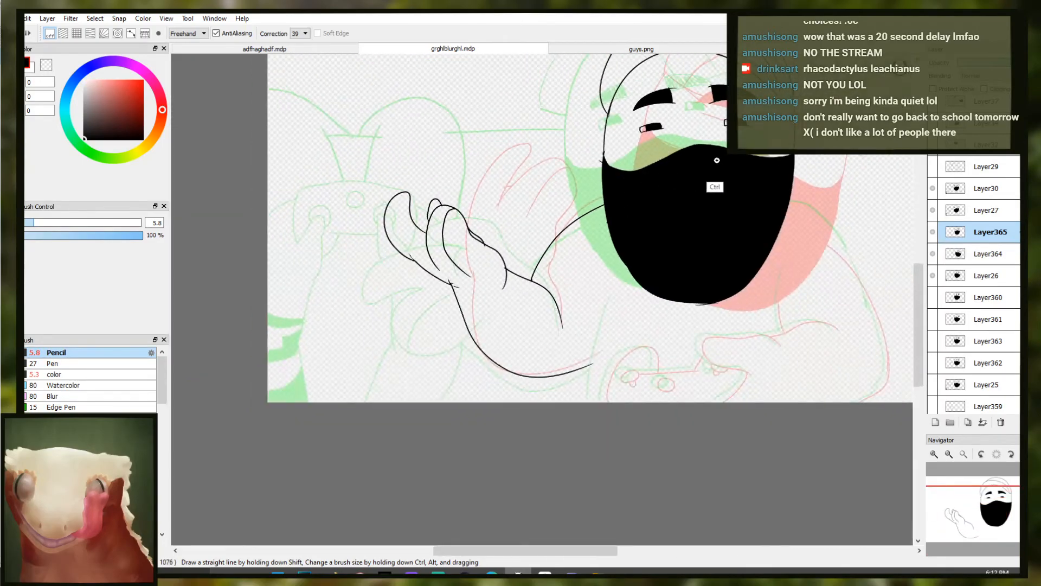
# Draw the controller arm's shoulder line from the beard edge down the upper arm and erase its lower tip
pyautogui.scroll(3, 618, 258)
pyautogui.scroll(-1, 581, 304)
pyautogui.hotkey('ctrl', 'z')
pyautogui.moveTo(522, 212); pyautogui.dragTo(587, 238)
pyautogui.hotkey('ctrl', 'z')
pyautogui.moveTo(520, 215)
pyautogui.mouseDown()
pyautogui.moveTo(597, 249)
pyautogui.moveTo(669, 364)
pyautogui.mouseUp()
pyautogui.hotkey('ctrl', 'z')
pyautogui.hotkey('ctrl', 'z')
pyautogui.moveTo(527, 214); pyautogui.dragTo(666, 374)
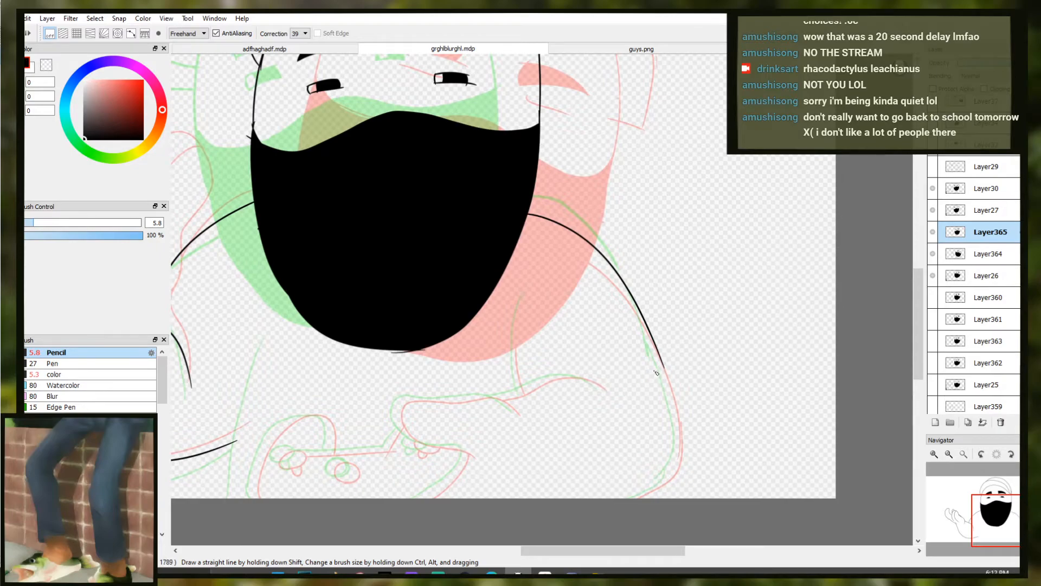
pyautogui.moveTo(664, 370); pyautogui.dragTo(671, 346)
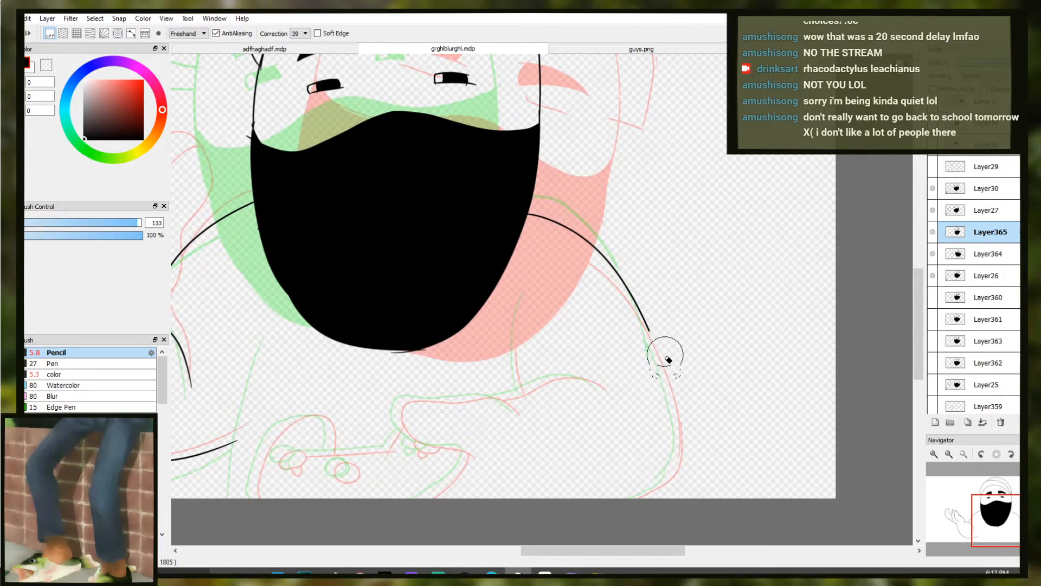
# Extend the controller arm's outer outline further down the upper arm, between the red and green guides
pyautogui.press('b')
pyautogui.scroll(4, 681, 402)
pyautogui.moveTo(665, 421); pyautogui.dragTo(639, 353)
pyautogui.hotkey('ctrl', 'z')
pyautogui.moveTo(577, 159)
pyautogui.mouseDown()
pyautogui.moveTo(624, 289)
pyautogui.moveTo(611, 267)
pyautogui.moveTo(620, 278)
pyautogui.mouseUp()
pyautogui.hotkey('ctrl', 'z')
pyautogui.hotkey('ctrl', 'z')
pyautogui.hotkey('ctrl', 'z')
pyautogui.hotkey('ctrl', 'z')
pyautogui.moveTo(574, 165)
pyautogui.mouseDown()
pyautogui.moveTo(640, 364)
pyautogui.moveTo(635, 292)
pyautogui.mouseUp()
# Continue the controller arm's outer outline towards the elbow bend and erase the excess at its lower end
pyautogui.moveTo(634, 243)
pyautogui.mouseDown()
pyautogui.moveTo(668, 362)
pyautogui.moveTo(661, 352)
pyautogui.mouseUp()
pyautogui.hotkey('ctrl', 'z')
pyautogui.moveTo(636, 251); pyautogui.dragTo(659, 364)
pyautogui.hotkey('ctrl', 'z')
pyautogui.moveTo(640, 255); pyautogui.dragTo(656, 349)
pyautogui.hotkey('ctrl', 'z')
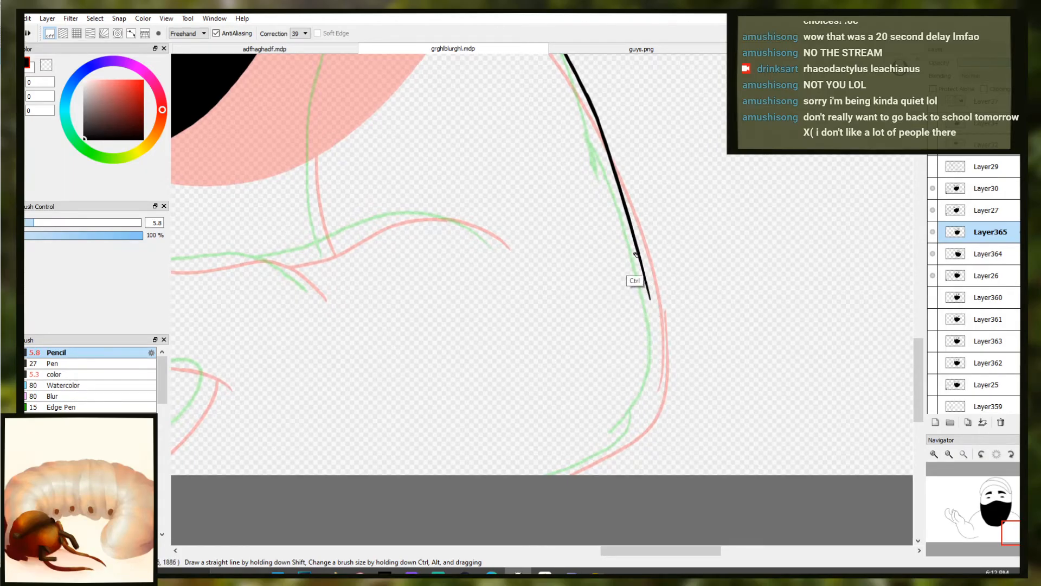
pyautogui.moveTo(640, 254)
pyautogui.mouseDown()
pyautogui.moveTo(664, 369)
pyautogui.moveTo(623, 400)
pyautogui.moveTo(645, 304)
pyautogui.moveTo(623, 410)
pyautogui.moveTo(652, 419)
pyautogui.moveTo(647, 358)
pyautogui.moveTo(625, 388)
pyautogui.moveTo(662, 339)
pyautogui.mouseUp()
pyautogui.hotkey('ctrl', 'z')
pyautogui.keyDown('ctrl'); pyautogui.click(624, 383); pyautogui.keyUp('ctrl')
pyautogui.press('e')
pyautogui.hotkey('ctrl', 'z')
pyautogui.moveTo(647, 398); pyautogui.dragTo(675, 379)
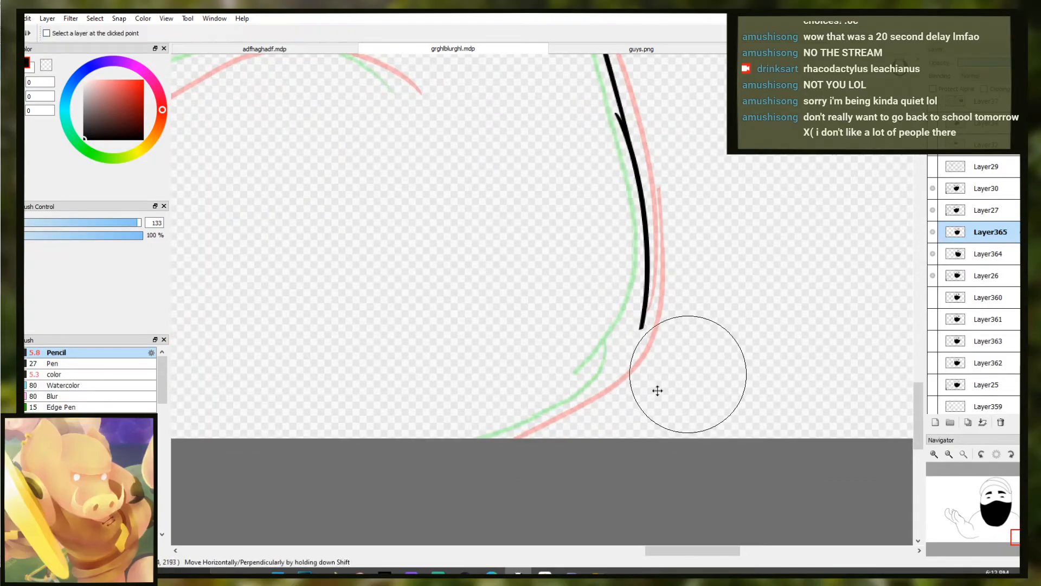
# Draw the elbow curve from the end of the upper-arm outline down to the lower edge of the canvas
pyautogui.press('n')
pyautogui.moveTo(575, 352); pyautogui.dragTo(680, 337)
pyautogui.hotkey('ctrl', 'z')
pyautogui.moveTo(749, 294); pyautogui.dragTo(729, 347)
pyautogui.hotkey('ctrl', 'z')
pyautogui.moveTo(749, 300); pyautogui.dragTo(575, 422)
pyautogui.hotkey('ctrl', 'z')
pyautogui.moveTo(749, 297)
pyautogui.mouseDown()
pyautogui.moveTo(735, 334)
pyautogui.moveTo(571, 429)
pyautogui.mouseUp()
pyautogui.hotkey('ctrl', 'z')
pyautogui.moveTo(749, 297)
pyautogui.mouseDown()
pyautogui.moveTo(736, 330)
pyautogui.moveTo(746, 290)
pyautogui.moveTo(738, 325)
pyautogui.moveTo(751, 293)
pyautogui.moveTo(584, 427)
pyautogui.mouseUp()
pyautogui.hotkey('ctrl', 'z')
pyautogui.hotkey('ctrl', 'z')
pyautogui.hotkey('ctrl', 'z')
pyautogui.moveTo(747, 311)
pyautogui.mouseDown()
pyautogui.moveTo(699, 373)
pyautogui.moveTo(584, 424)
pyautogui.mouseUp()
pyautogui.hotkey('ctrl', 'z')
pyautogui.moveTo(667, 389)
pyautogui.mouseDown()
pyautogui.moveTo(597, 424)
pyautogui.moveTo(744, 307)
pyautogui.mouseUp()
pyautogui.hotkey('ctrl', 'z')
# Ink the tilted oval cap of the controller's first thumbstick between the red and green guide ovals
pyautogui.scroll(-2, 720, 314)
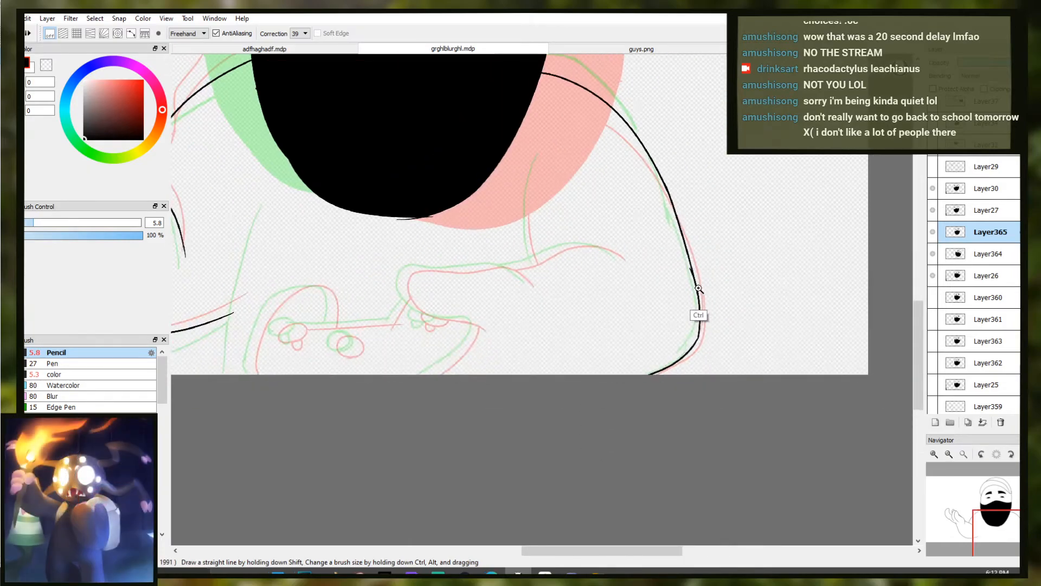
pyautogui.scroll(-1, 592, 365)
pyautogui.scroll(-1, 432, 481)
pyautogui.scroll(2, 432, 481)
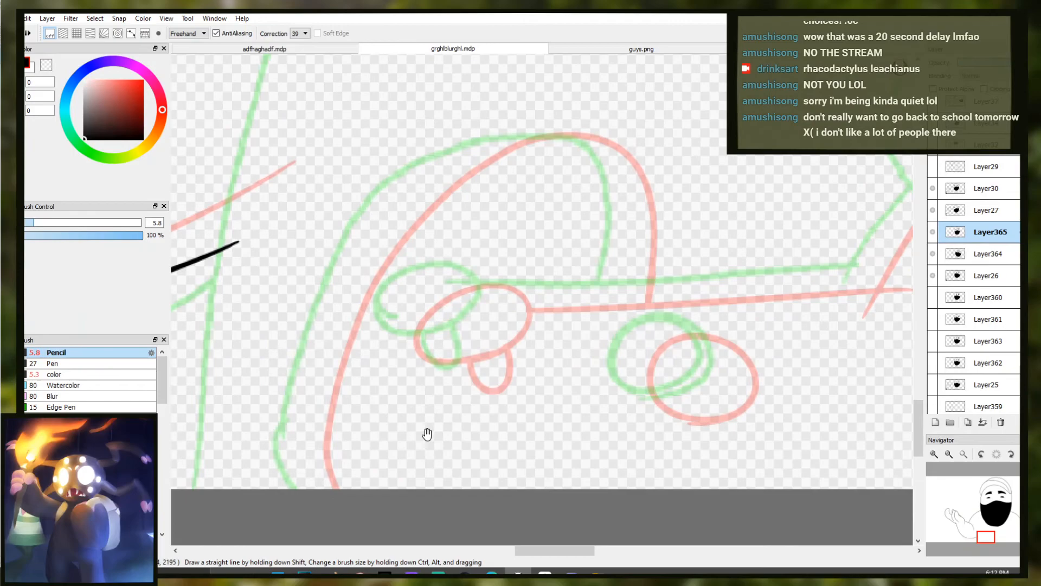
pyautogui.moveTo(488, 322); pyautogui.dragTo(400, 325)
pyautogui.hotkey('ctrl', 'z')
pyautogui.moveTo(498, 323)
pyautogui.mouseDown()
pyautogui.moveTo(425, 355)
pyautogui.moveTo(407, 333)
pyautogui.moveTo(517, 290)
pyautogui.moveTo(504, 331)
pyautogui.moveTo(432, 348)
pyautogui.mouseUp()
pyautogui.hotkey('ctrl', 'z')
pyautogui.hotkey('ctrl', 'z')
pyautogui.hotkey('ctrl', 'z')
pyautogui.hotkey('ctrl', 'z')
pyautogui.moveTo(501, 328)
pyautogui.mouseDown()
pyautogui.moveTo(399, 318)
pyautogui.moveTo(437, 347)
pyautogui.mouseUp()
pyautogui.hotkey('ctrl', 'z')
pyautogui.moveTo(471, 280)
pyautogui.mouseDown()
pyautogui.moveTo(434, 342)
pyautogui.moveTo(504, 303)
pyautogui.moveTo(498, 312)
pyautogui.moveTo(436, 284)
pyautogui.moveTo(501, 317)
pyautogui.moveTo(469, 333)
pyautogui.mouseUp()
pyautogui.hotkey('ctrl', 'z')
pyautogui.hotkey('ctrl', 'z')
pyautogui.hotkey('ctrl', 'z')
pyautogui.hotkey('ctrl', 'z')
pyautogui.moveTo(493, 323)
pyautogui.mouseDown()
pyautogui.moveTo(393, 330)
pyautogui.moveTo(436, 343)
pyautogui.mouseUp()
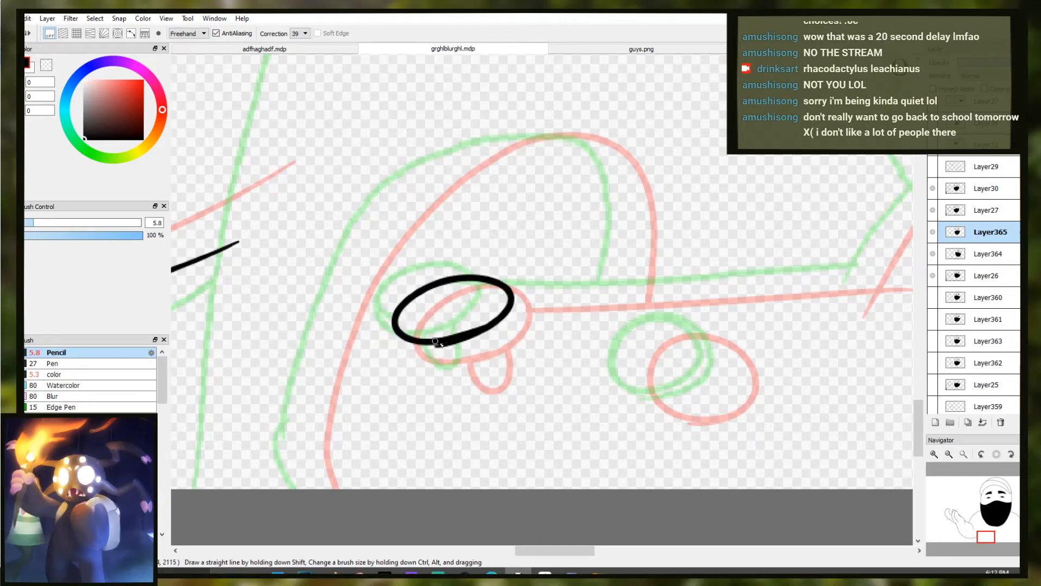
# Draw the small rounded stem beneath the thumbstick's oval cap
pyautogui.scroll(2, 453, 430)
pyautogui.moveTo(425, 309)
pyautogui.mouseDown()
pyautogui.moveTo(468, 294)
pyautogui.moveTo(496, 309)
pyautogui.moveTo(433, 303)
pyautogui.moveTo(451, 363)
pyautogui.moveTo(502, 278)
pyautogui.mouseUp()
pyautogui.hotkey('ctrl', 'z')
pyautogui.hotkey('ctrl', 'z')
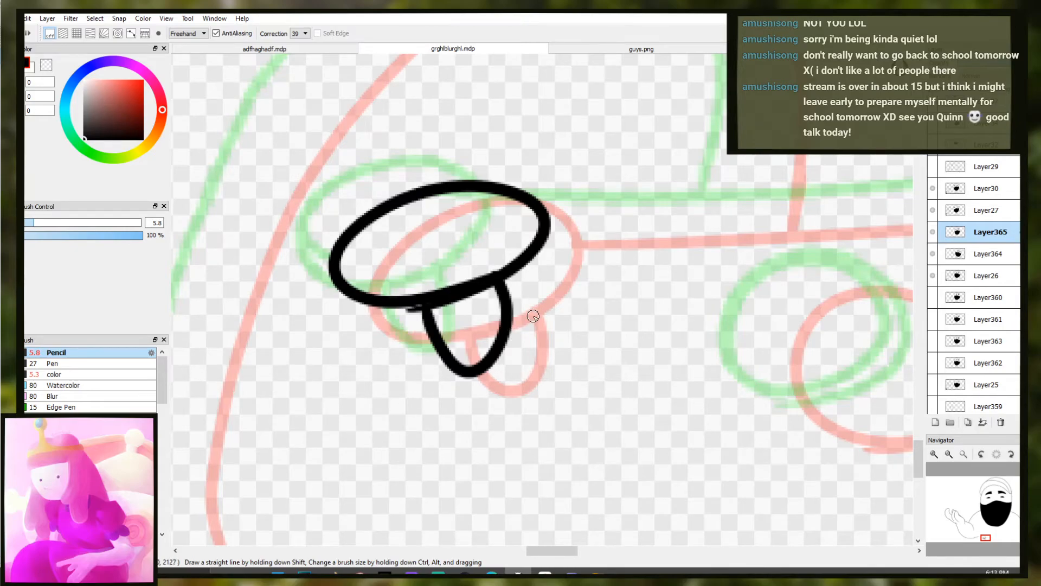
# Ink the round button in the middle of the controller between its red and green guide circles
pyautogui.scroll(-2, 533, 316)
pyautogui.moveTo(546, 302)
pyautogui.mouseDown()
pyautogui.moveTo(650, 278)
pyautogui.moveTo(549, 314)
pyautogui.mouseUp()
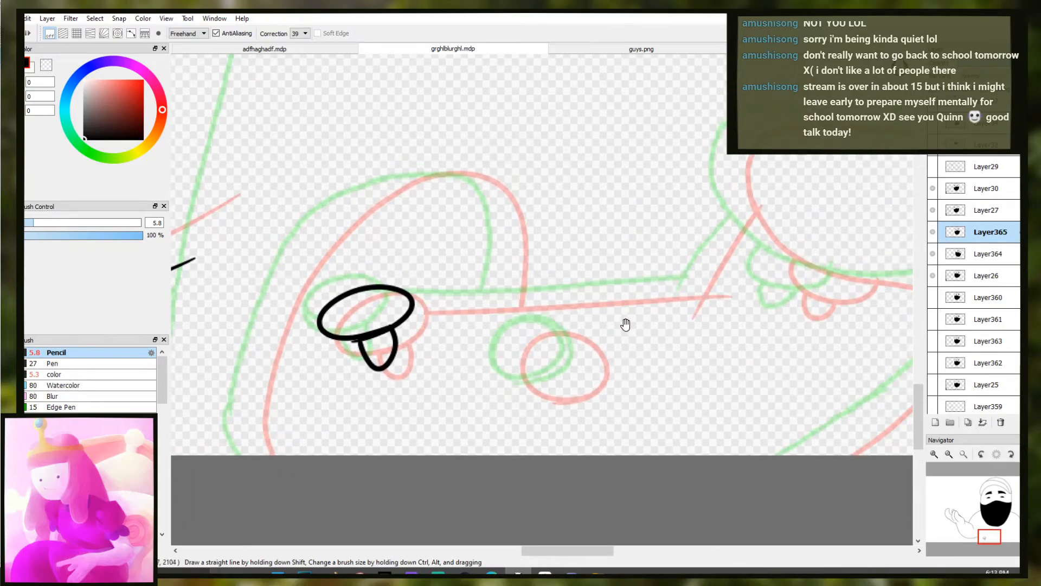
pyautogui.moveTo(625, 323); pyautogui.dragTo(572, 318)
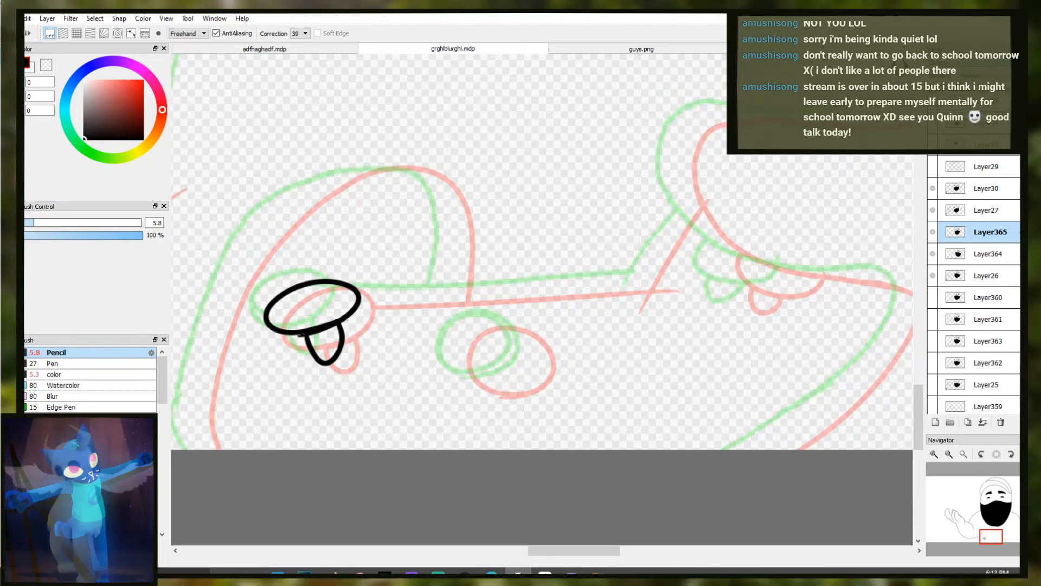
pyautogui.scroll(3, 495, 353)
pyautogui.moveTo(380, 309); pyautogui.dragTo(556, 417)
pyautogui.moveTo(436, 263); pyautogui.dragTo(480, 429)
pyautogui.hotkey('ctrl', 'z')
pyautogui.moveTo(568, 412)
pyautogui.mouseDown()
pyautogui.moveTo(388, 414)
pyautogui.moveTo(458, 434)
pyautogui.mouseUp()
pyautogui.hotkey('ctrl', 'z')
# Draw the wide curved cap of the second thumbstick beneath the thumb
pyautogui.moveTo(634, 385); pyautogui.dragTo(741, 313)
pyautogui.moveTo(741, 314)
pyautogui.mouseDown()
pyautogui.moveTo(627, 332)
pyautogui.moveTo(505, 321)
pyautogui.mouseUp()
pyautogui.moveTo(580, 317); pyautogui.dragTo(491, 312)
pyautogui.moveTo(491, 278); pyautogui.dragTo(489, 311)
pyautogui.hotkey('ctrl', 'z')
pyautogui.moveTo(491, 277)
pyautogui.mouseDown()
pyautogui.moveTo(481, 309)
pyautogui.moveTo(635, 305)
pyautogui.moveTo(597, 354)
pyautogui.mouseUp()
pyautogui.hotkey('ctrl', 'z')
pyautogui.hotkey('ctrl', 'z')
pyautogui.moveTo(648, 308)
pyautogui.mouseDown()
pyautogui.moveTo(529, 367)
pyautogui.moveTo(478, 266)
pyautogui.mouseUp()
# Add the small rounded stem under the second thumbstick and trim its overlap with the eraser at size 23
pyautogui.moveTo(506, 338)
pyautogui.mouseDown()
pyautogui.moveTo(494, 370)
pyautogui.moveTo(570, 365)
pyautogui.moveTo(507, 333)
pyautogui.moveTo(539, 263)
pyautogui.moveTo(267, 321)
pyautogui.moveTo(180, 218)
pyautogui.mouseUp()
pyautogui.hotkey('ctrl', 'z')
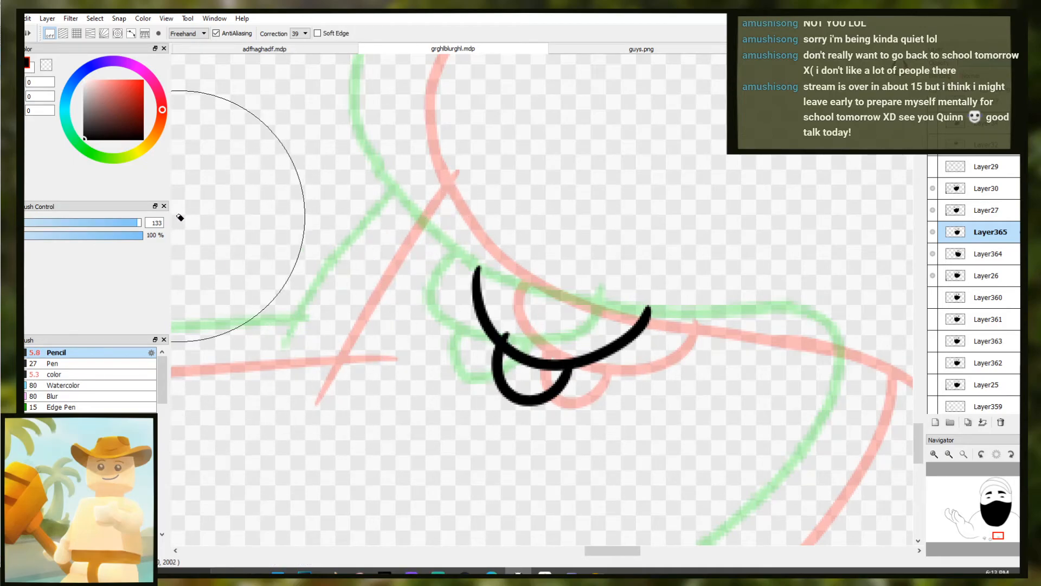
pyautogui.moveTo(87, 224); pyautogui.dragTo(77, 224)
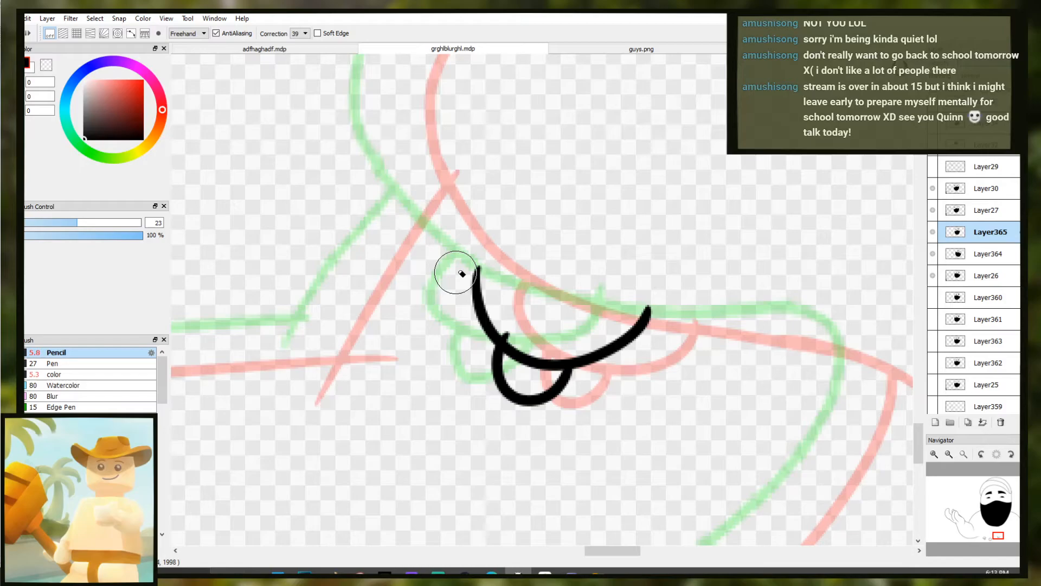
pyautogui.press('b')
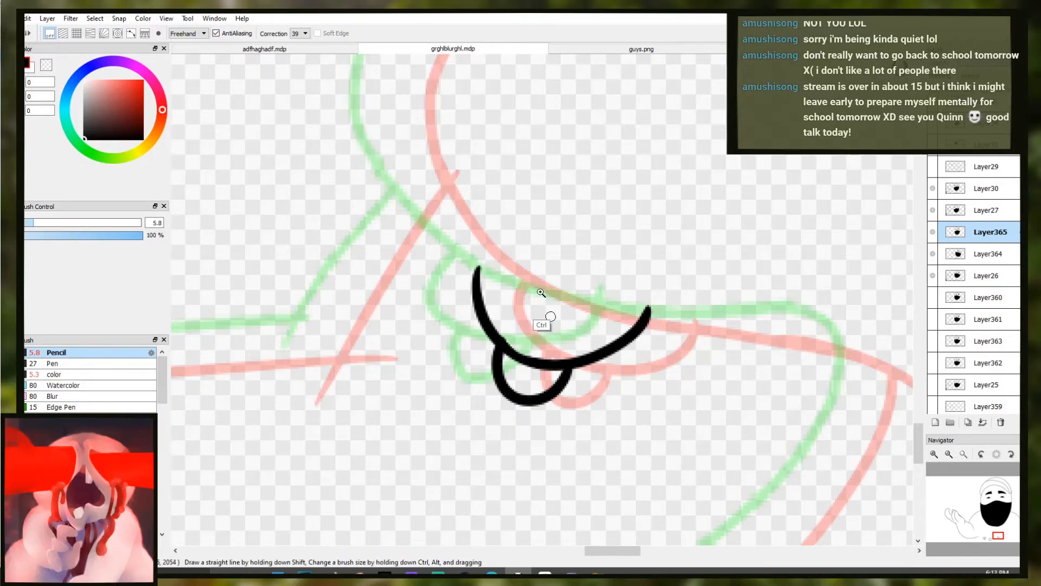
# Draw the controller's curved side edge from its upper corner down to the lower edge of the canvas
pyautogui.moveTo(540, 293); pyautogui.dragTo(546, 260)
pyautogui.moveTo(648, 237); pyautogui.dragTo(548, 247)
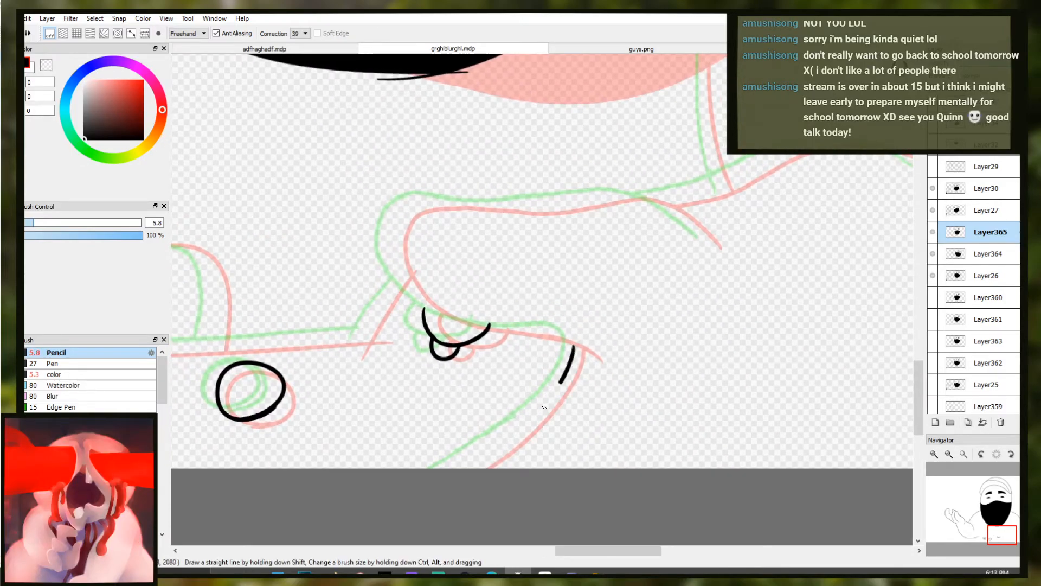
pyautogui.hotkey('ctrl', 'z')
pyautogui.moveTo(574, 345); pyautogui.dragTo(534, 413)
pyautogui.moveTo(466, 469); pyautogui.dragTo(453, 470)
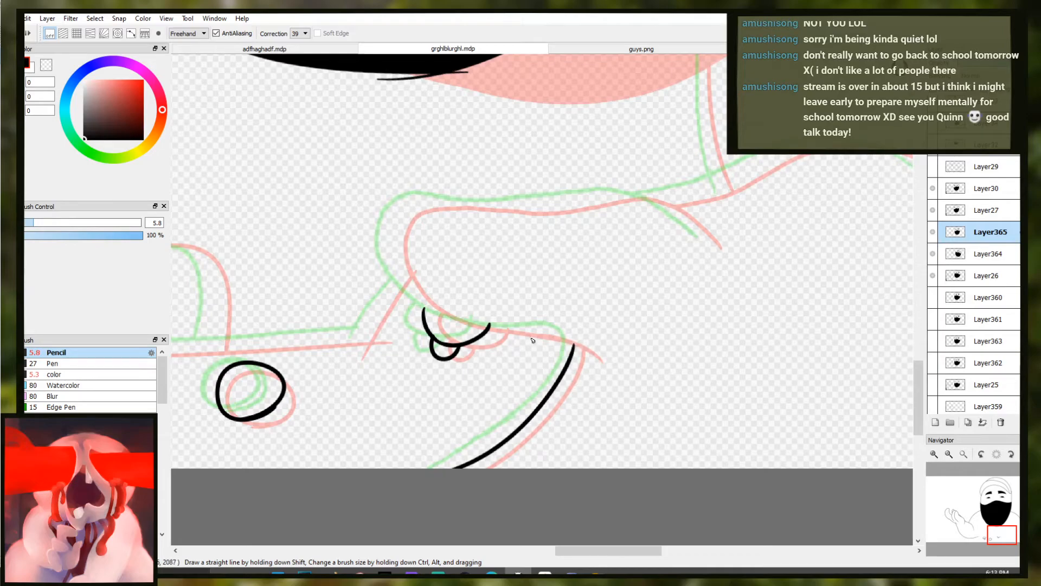
# Ink the line from the controller's upper corner past the second thumbstick to the underside of the thumb
pyautogui.moveTo(494, 279); pyautogui.dragTo(488, 322)
pyautogui.keyDown('ctrl'); pyautogui.click(511, 303); pyautogui.keyUp('ctrl')
pyautogui.moveTo(555, 366); pyautogui.dragTo(515, 341)
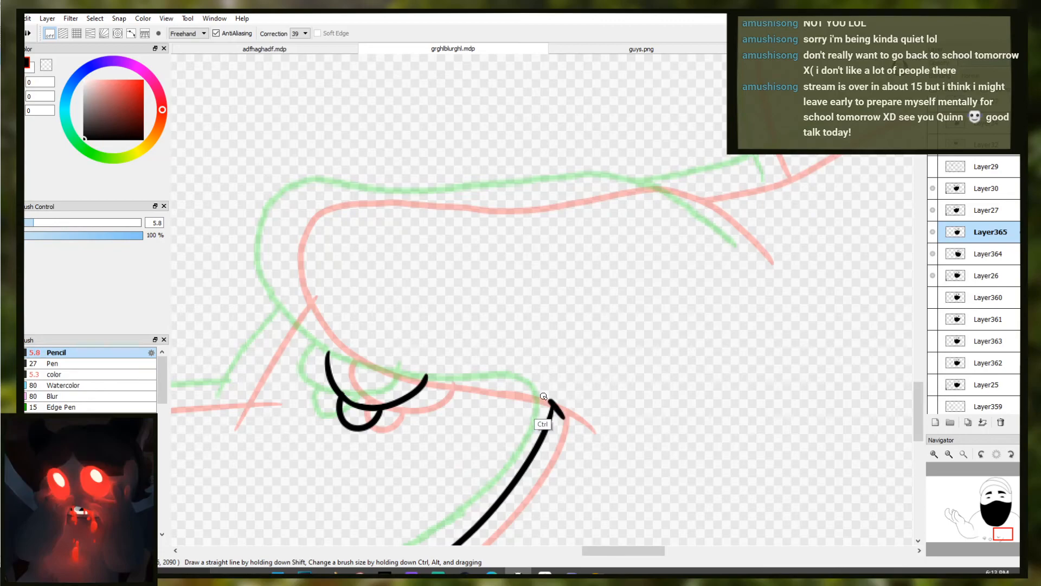
pyautogui.moveTo(560, 416)
pyautogui.mouseDown()
pyautogui.moveTo(516, 387)
pyautogui.moveTo(396, 365)
pyautogui.moveTo(504, 371)
pyautogui.mouseUp()
pyautogui.press('e')
pyautogui.press('b')
pyautogui.moveTo(425, 378); pyautogui.dragTo(518, 383)
pyautogui.hotkey('ctrl', 'z')
pyautogui.hotkey('ctrl', 'z')
pyautogui.moveTo(424, 379)
pyautogui.mouseDown()
pyautogui.moveTo(327, 353)
pyautogui.moveTo(295, 315)
pyautogui.moveTo(301, 341)
pyautogui.moveTo(291, 307)
pyautogui.mouseUp()
pyautogui.hotkey('ctrl', 'z')
pyautogui.hotkey('ctrl', 'z')
# Draw the thumb's rounded tip from the thumbstick up to the start of its upper edge
pyautogui.moveTo(325, 352)
pyautogui.mouseDown()
pyautogui.moveTo(291, 280)
pyautogui.moveTo(285, 228)
pyautogui.moveTo(302, 312)
pyautogui.moveTo(281, 248)
pyautogui.moveTo(328, 193)
pyautogui.moveTo(536, 199)
pyautogui.mouseUp()
pyautogui.hotkey('ctrl', 'z')
pyautogui.hotkey('ctrl', 'z')
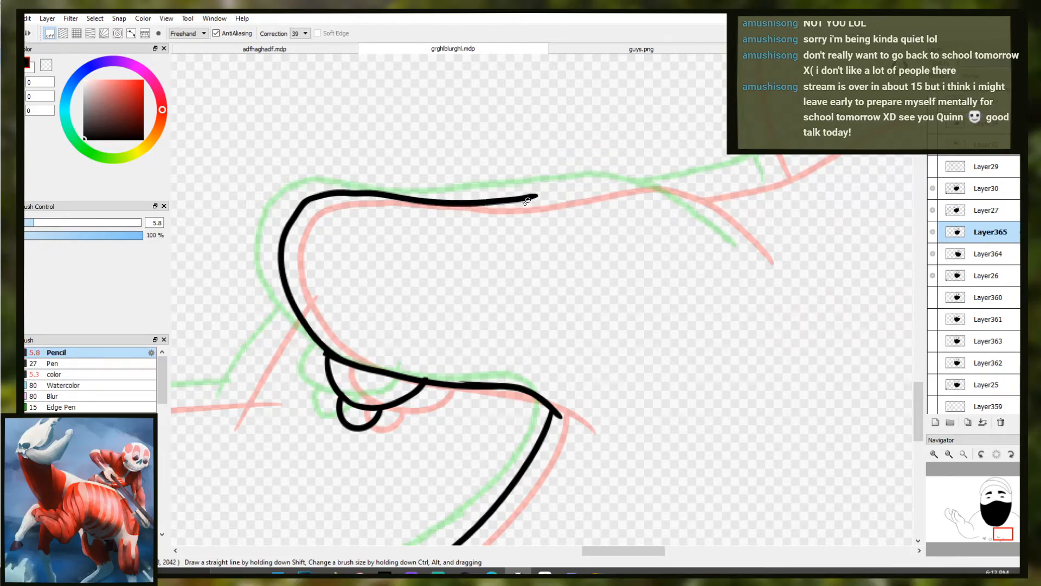
pyautogui.hotkey('ctrl', 'z')
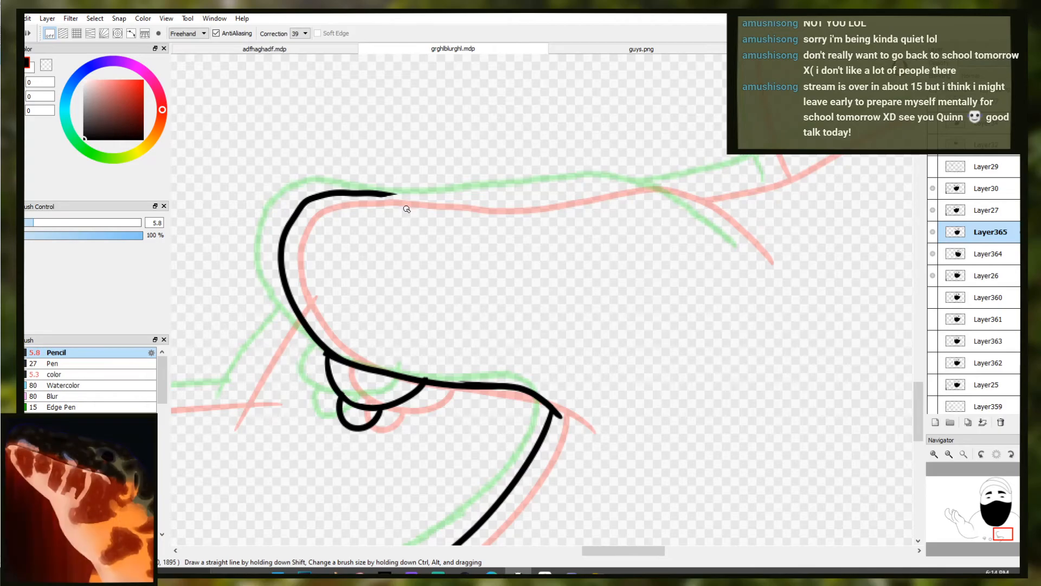
# Extend the thumb's upper edge across the hand and curve it down into the short palm line
pyautogui.scroll(-1, 454, 221)
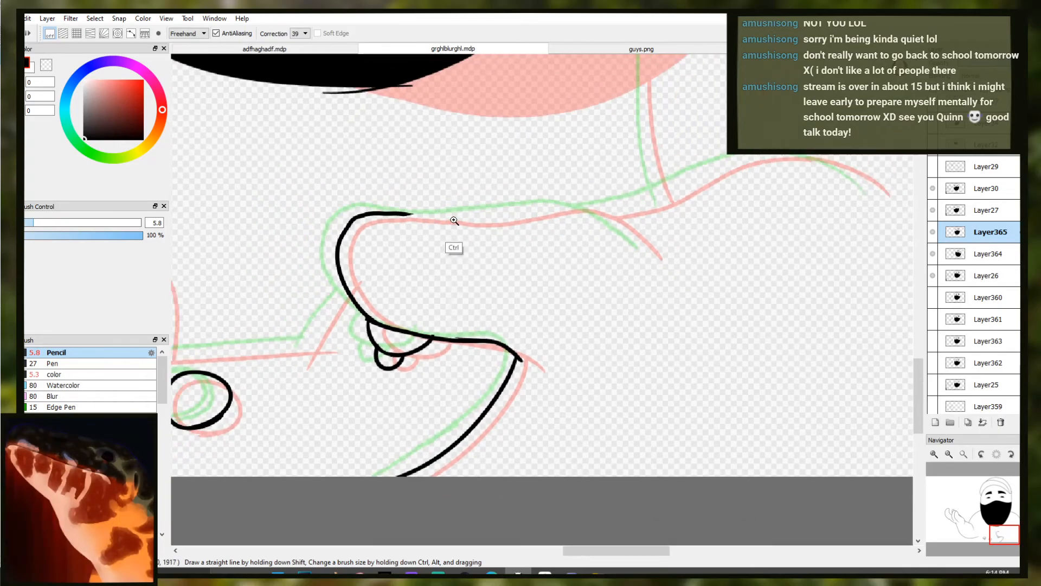
pyautogui.scroll(1, 424, 213)
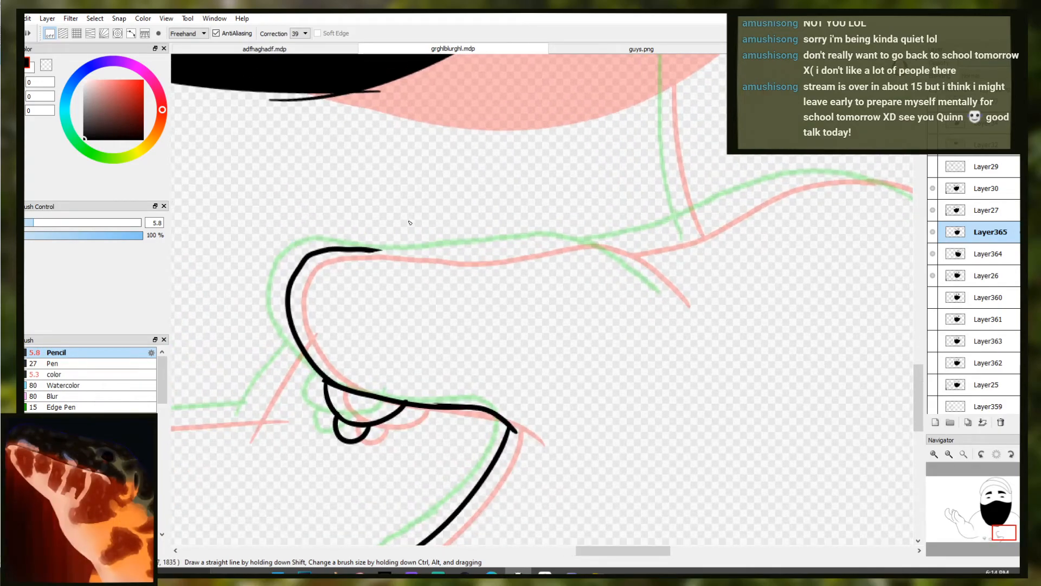
pyautogui.moveTo(359, 249)
pyautogui.mouseDown()
pyautogui.moveTo(495, 249)
pyautogui.moveTo(665, 288)
pyautogui.mouseUp()
pyautogui.hotkey('ctrl', 'z')
pyautogui.hotkey('ctrl', 'z')
pyautogui.hotkey('ctrl', 'z')
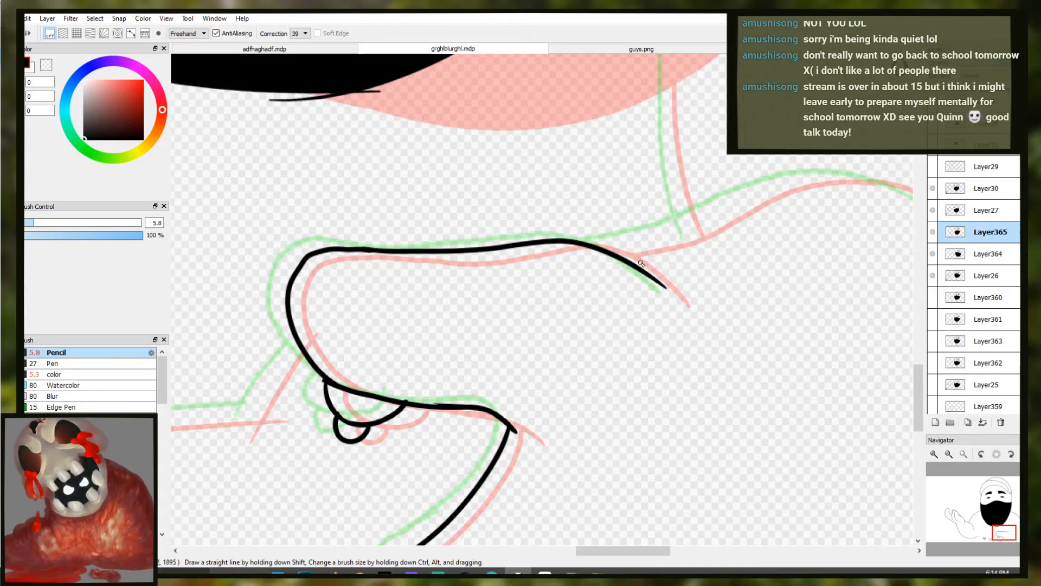
pyautogui.hotkey('ctrl', 'z')
pyautogui.moveTo(640, 267); pyautogui.dragTo(680, 300)
pyautogui.hotkey('ctrl', 'z')
pyautogui.moveTo(636, 266)
pyautogui.mouseDown()
pyautogui.moveTo(675, 301)
pyautogui.moveTo(583, 312)
pyautogui.mouseUp()
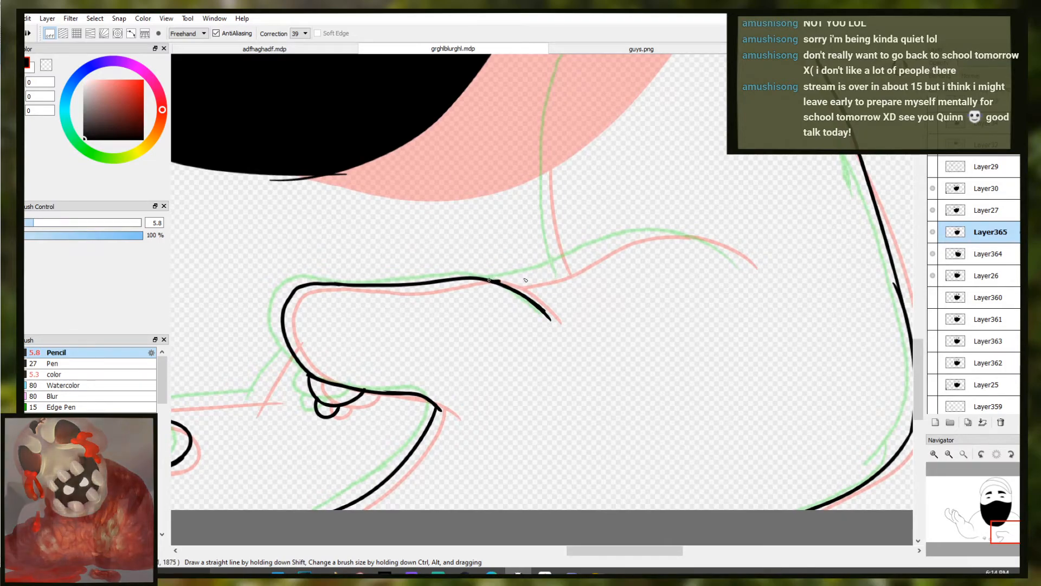
# Ink the hand's curved back edge from the thumb crease towards the forearm
pyautogui.moveTo(498, 283)
pyautogui.mouseDown()
pyautogui.moveTo(635, 244)
pyautogui.moveTo(712, 260)
pyautogui.moveTo(713, 239)
pyautogui.mouseUp()
pyautogui.hotkey('ctrl', 'z')
pyautogui.hotkey('ctrl', 'z')
pyautogui.hotkey('ctrl', 'z')
pyautogui.hotkey('ctrl', 'z')
pyautogui.hotkey('ctrl', 'z')
pyautogui.moveTo(750, 269)
pyautogui.mouseDown()
pyautogui.moveTo(719, 244)
pyautogui.moveTo(627, 239)
pyautogui.moveTo(516, 273)
pyautogui.moveTo(598, 234)
pyautogui.moveTo(572, 252)
pyautogui.moveTo(609, 232)
pyautogui.moveTo(635, 239)
pyautogui.moveTo(596, 246)
pyautogui.moveTo(642, 238)
pyautogui.moveTo(595, 251)
pyautogui.moveTo(636, 237)
pyautogui.moveTo(589, 245)
pyautogui.mouseUp()
pyautogui.press('b')
pyautogui.hotkey('ctrl', 'z')
pyautogui.hotkey('ctrl', 'z')
pyautogui.hotkey('ctrl', 'z')
pyautogui.moveTo(636, 235)
pyautogui.mouseDown()
pyautogui.moveTo(502, 285)
pyautogui.moveTo(603, 253)
pyautogui.moveTo(522, 293)
pyautogui.moveTo(651, 237)
pyautogui.moveTo(500, 279)
pyautogui.moveTo(628, 237)
pyautogui.moveTo(505, 285)
pyautogui.moveTo(501, 312)
pyautogui.moveTo(512, 310)
pyautogui.mouseUp()
pyautogui.hotkey('ctrl', 'z')
pyautogui.hotkey('ctrl', 'z')
pyautogui.hotkey('ctrl', 'z')
pyautogui.hotkey('ctrl', 'z')
pyautogui.hotkey('ctrl', 'z')
pyautogui.hotkey('ctrl', 'z')
pyautogui.hotkey('ctrl', 'z')
pyautogui.hotkey('ctrl', 'z')
# Ink the arm's inner line rising from the back of the hand towards the beard
pyautogui.moveTo(577, 215); pyautogui.dragTo(591, 201)
pyautogui.moveTo(553, 259); pyautogui.dragTo(578, 216)
pyautogui.hotkey('ctrl', 'z')
pyautogui.hotkey('ctrl', 'z')
pyautogui.moveTo(574, 144)
pyautogui.mouseDown()
pyautogui.moveTo(535, 258)
pyautogui.moveTo(532, 199)
pyautogui.moveTo(505, 353)
pyautogui.moveTo(512, 251)
pyautogui.mouseUp()
pyautogui.hotkey('ctrl', 'z')
pyautogui.hotkey('ctrl', 'z')
pyautogui.hotkey('ctrl', 'z')
pyautogui.moveTo(516, 387)
pyautogui.mouseDown()
pyautogui.moveTo(511, 252)
pyautogui.moveTo(522, 227)
pyautogui.moveTo(507, 273)
pyautogui.mouseUp()
pyautogui.hotkey('ctrl', 'z')
pyautogui.hotkey('ctrl', 'z')
pyautogui.moveTo(527, 200)
pyautogui.mouseDown()
pyautogui.moveTo(506, 348)
pyautogui.moveTo(534, 423)
pyautogui.mouseUp()
pyautogui.hotkey('ctrl', 'z')
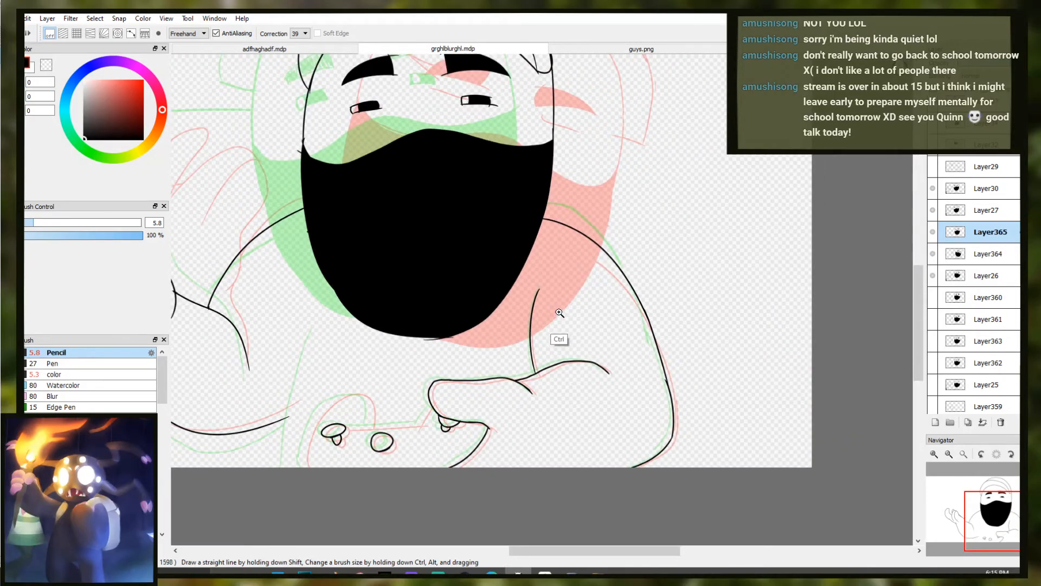
# Flip repeatedly through the frames from Layer30 down to Layer360 and check how the head, hand and controller move between poses
pyautogui.scroll(-2, 635, 331)
pyautogui.scroll(-2, 642, 276)
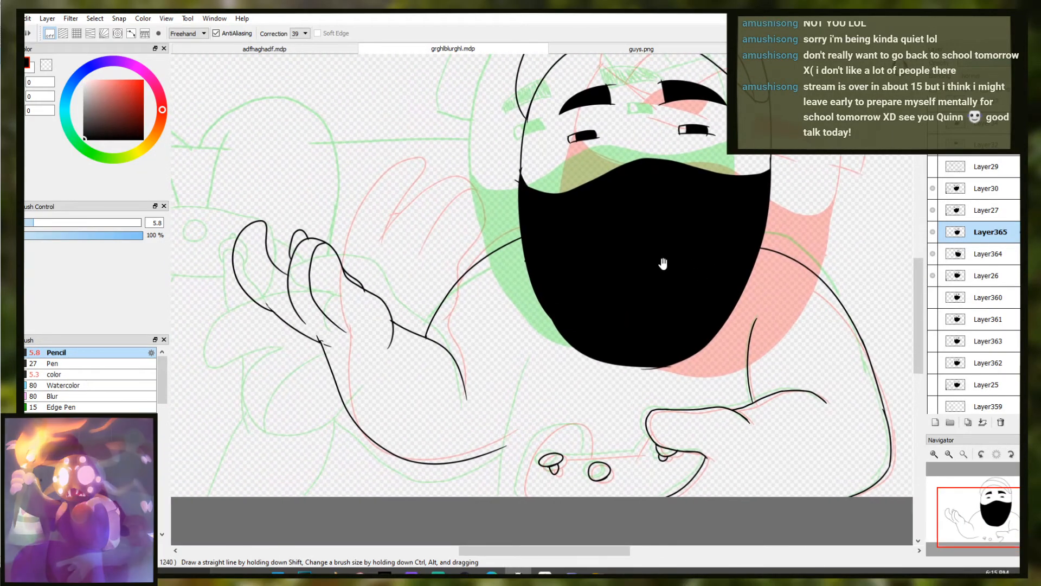
pyautogui.moveTo(653, 203); pyautogui.dragTo(616, 223)
pyautogui.press('Down')
pyautogui.press('Down')
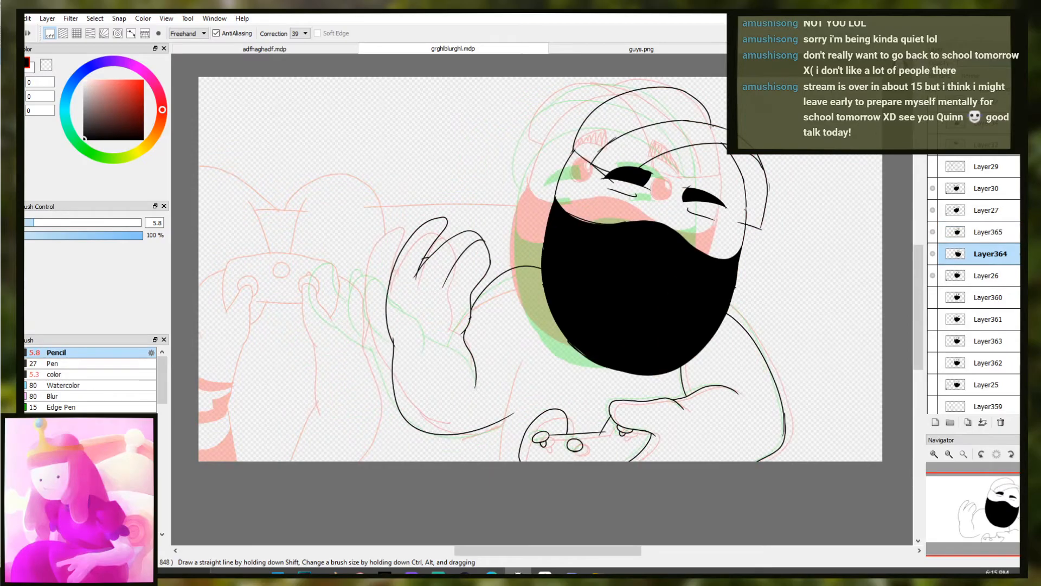
pyautogui.press('Up')
pyautogui.press('Up')
pyautogui.press('Up')
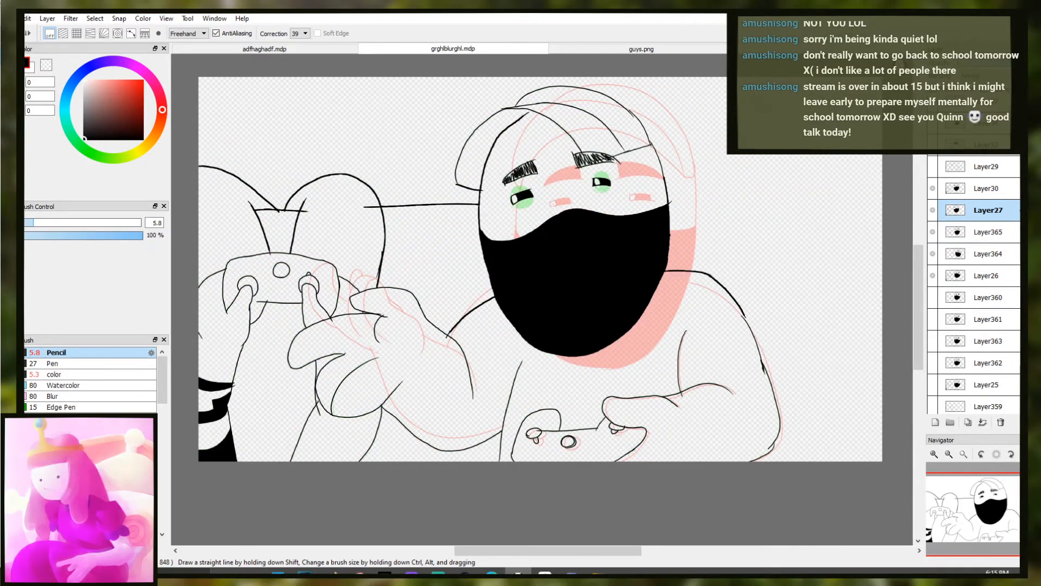
pyautogui.press('Down')
pyautogui.press('Down')
pyautogui.press('Down')
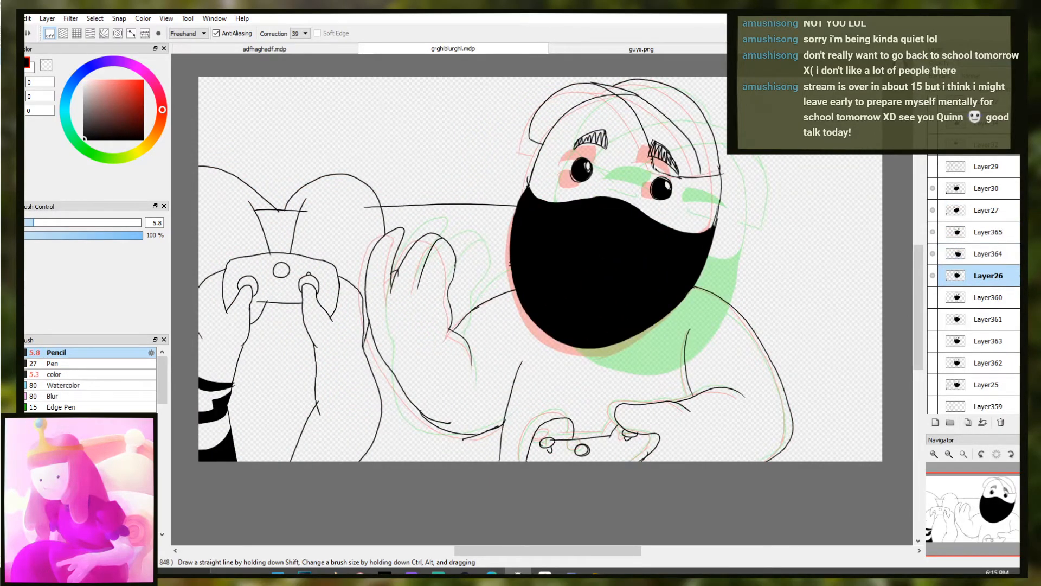
pyautogui.press('Up')
pyautogui.press('Up')
pyautogui.press('Up')
pyautogui.press('Up')
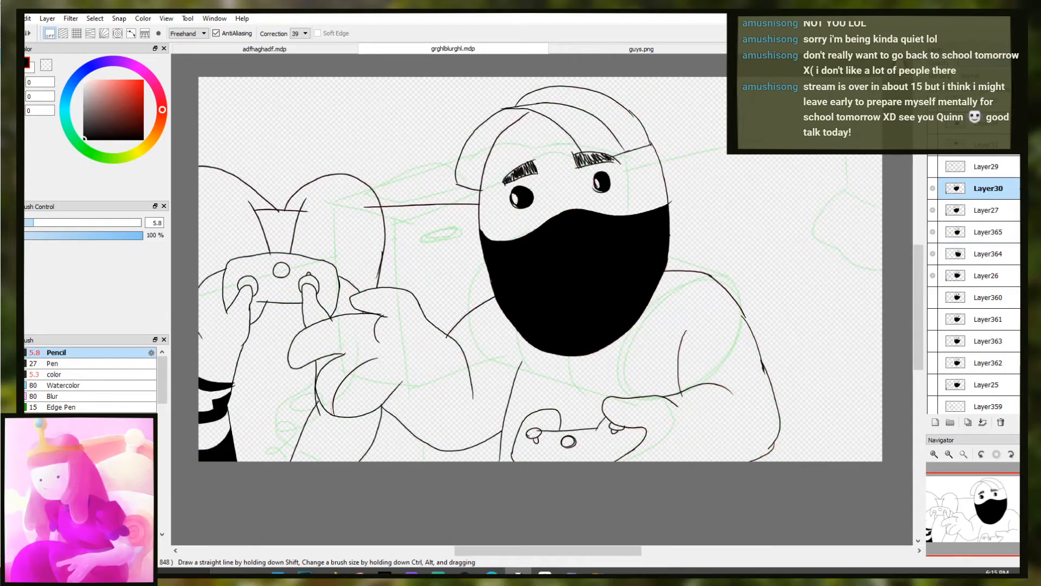
pyautogui.press('Down')
pyautogui.press('Down')
pyautogui.press('Down')
pyautogui.press('Down')
pyautogui.press('Down')
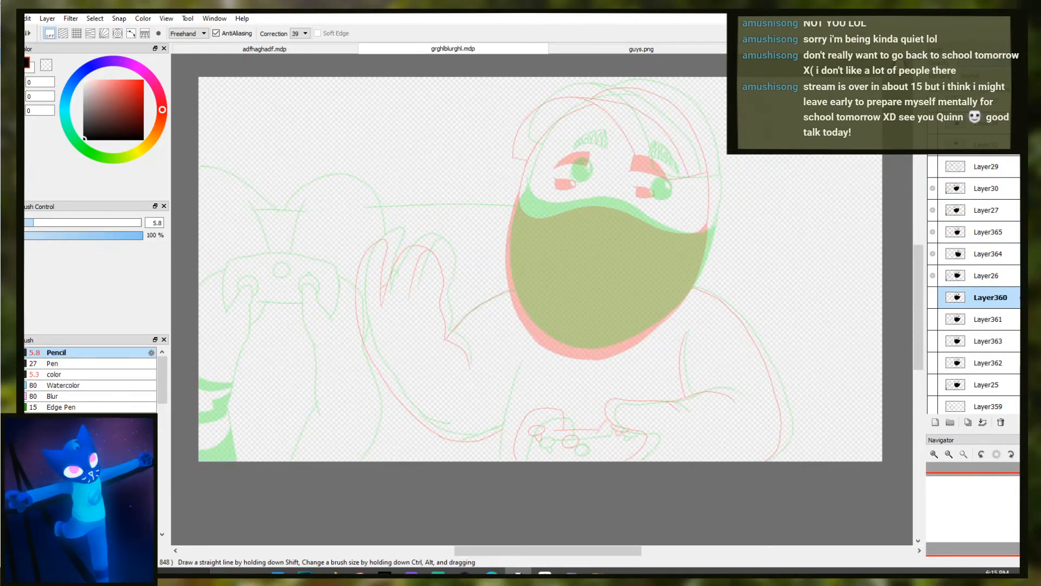
pyautogui.press('Up')
pyautogui.press('Up')
pyautogui.press('Up')
pyautogui.press('Up')
pyautogui.press('Up')
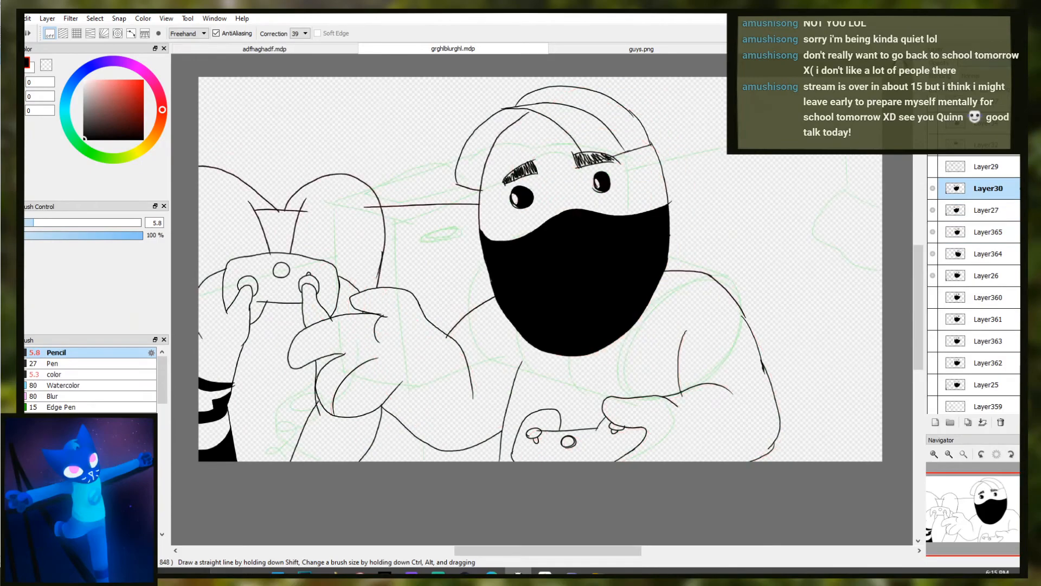
pyautogui.press('Down')
pyautogui.press('Down')
pyautogui.press('Down')
pyautogui.press('Down')
pyautogui.press('Down')
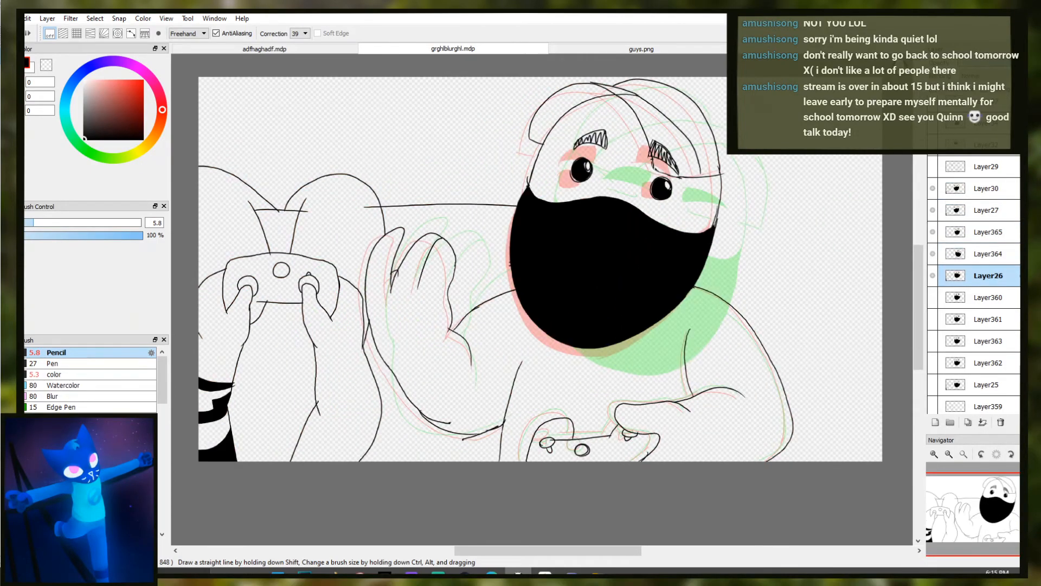
pyautogui.press('Up')
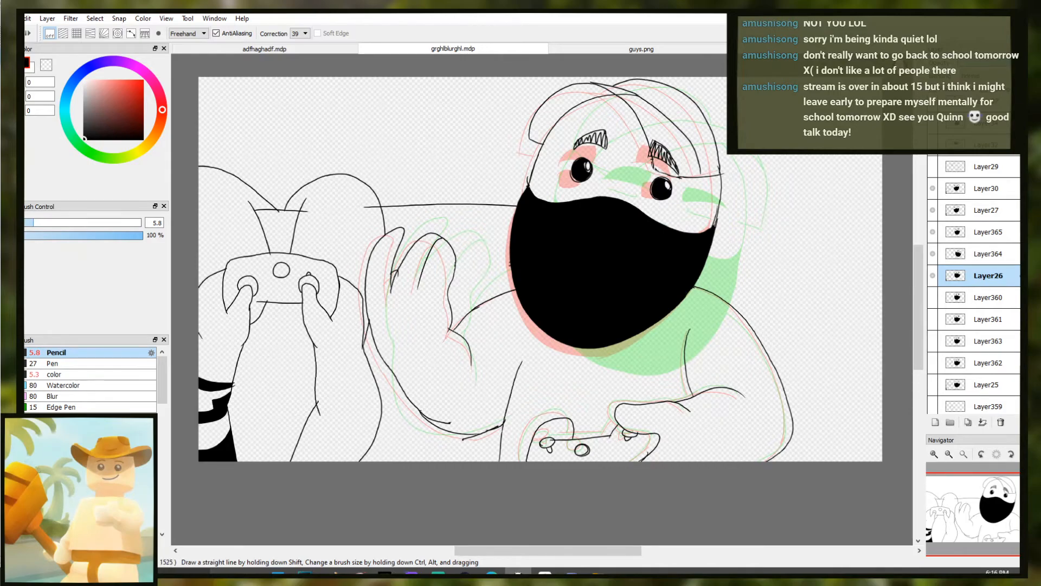
pyautogui.scroll(-3, 577, 326)
pyautogui.scroll(2, 577, 326)
pyautogui.moveTo(584, 239); pyautogui.dragTo(585, 272)
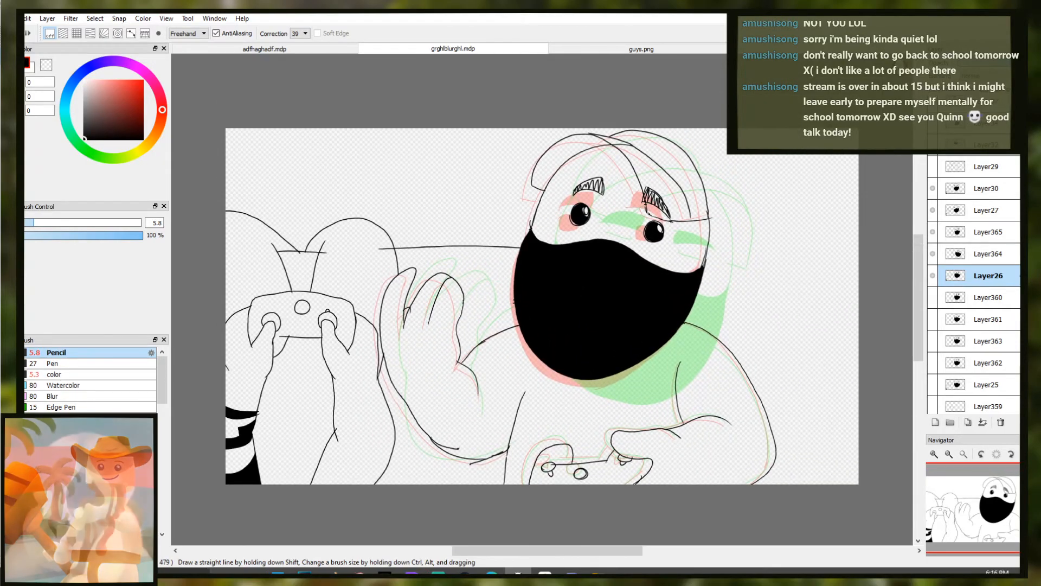
pyautogui.press('Up')
pyautogui.press('Up')
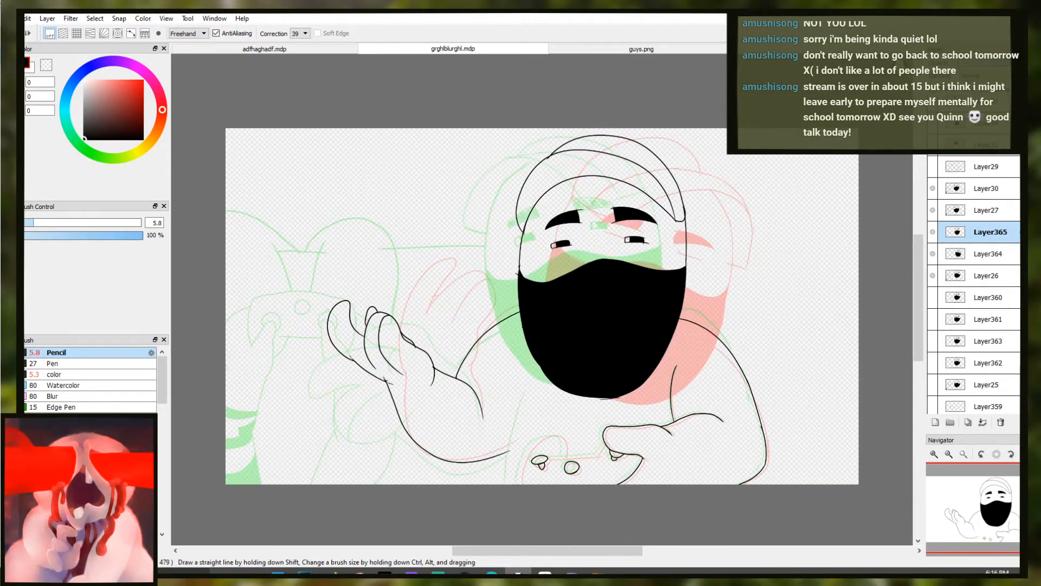
pyautogui.press('Up')
pyautogui.press('Down')
pyautogui.press('Up')
pyautogui.press('Up')
pyautogui.press('Down')
pyautogui.press('Down')
pyautogui.press('Down')
pyautogui.press('Down')
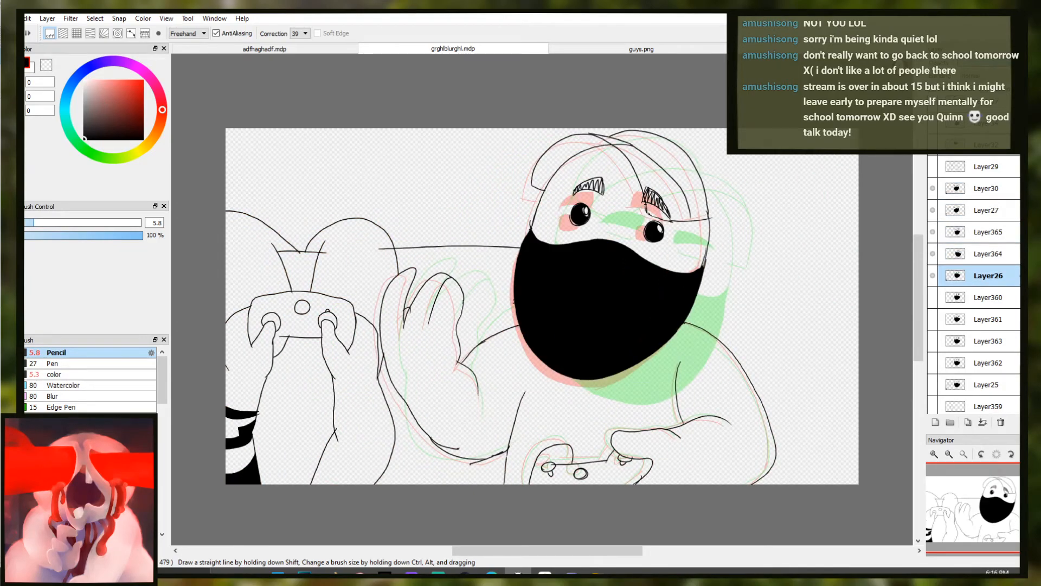
pyautogui.press('Up')
pyautogui.press('Up')
pyautogui.press('Up')
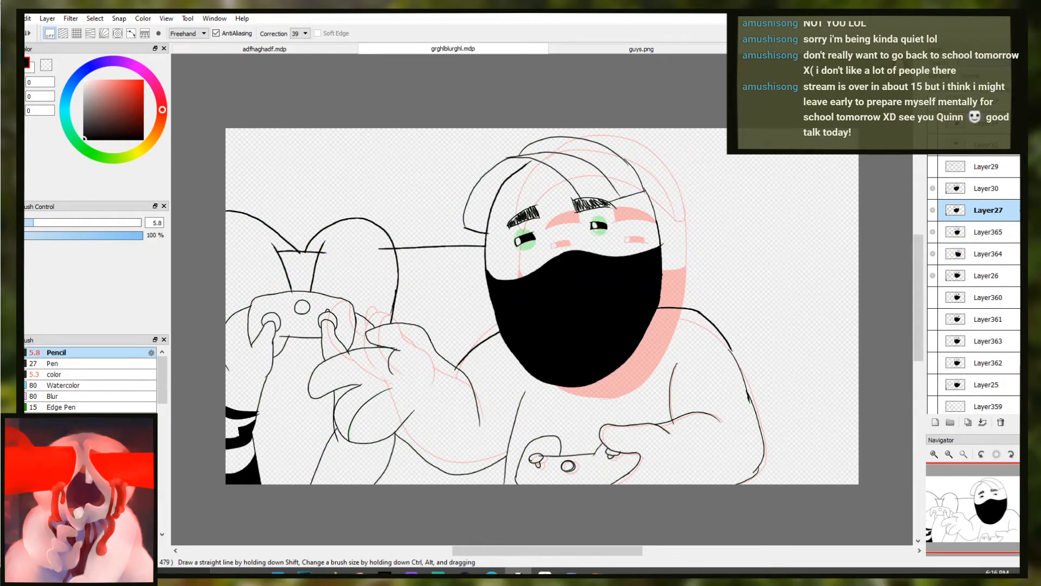
pyautogui.press('Down')
pyautogui.press('Down')
pyautogui.press('Down')
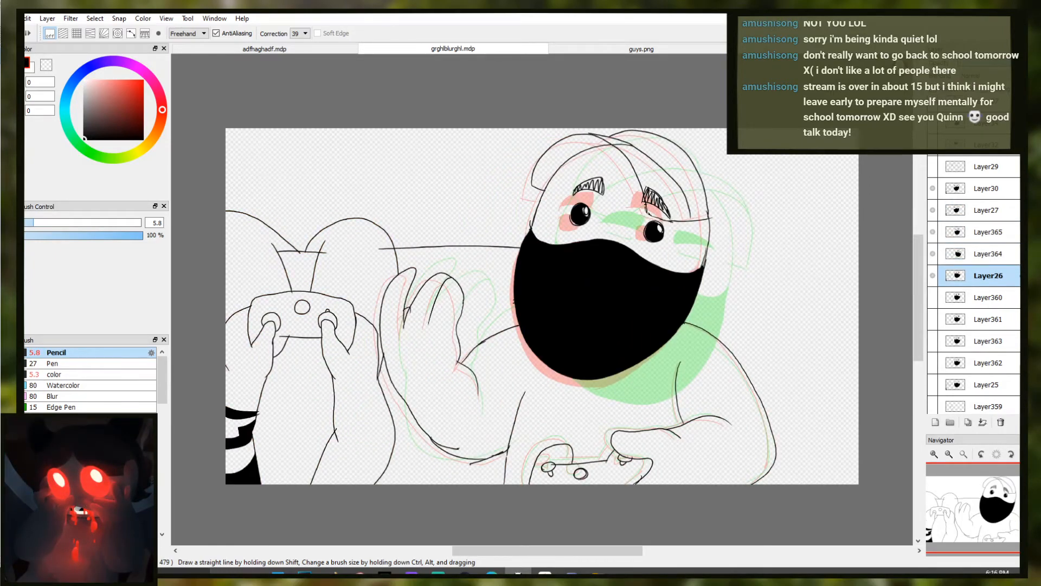
pyautogui.press('Up')
pyautogui.press('Up')
pyautogui.press('Up')
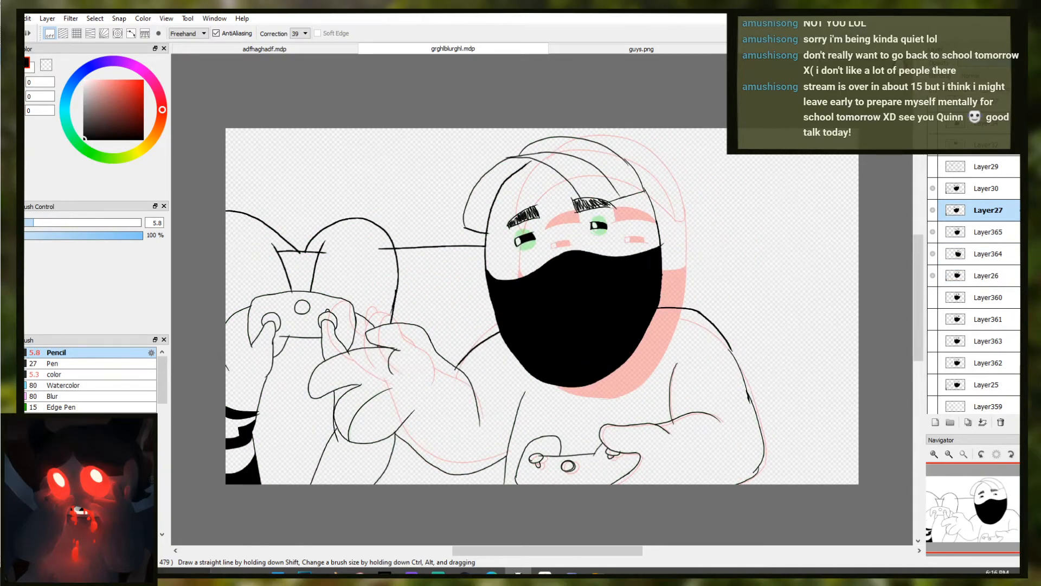
pyautogui.press('Down')
pyautogui.press('Down')
pyautogui.press('Down')
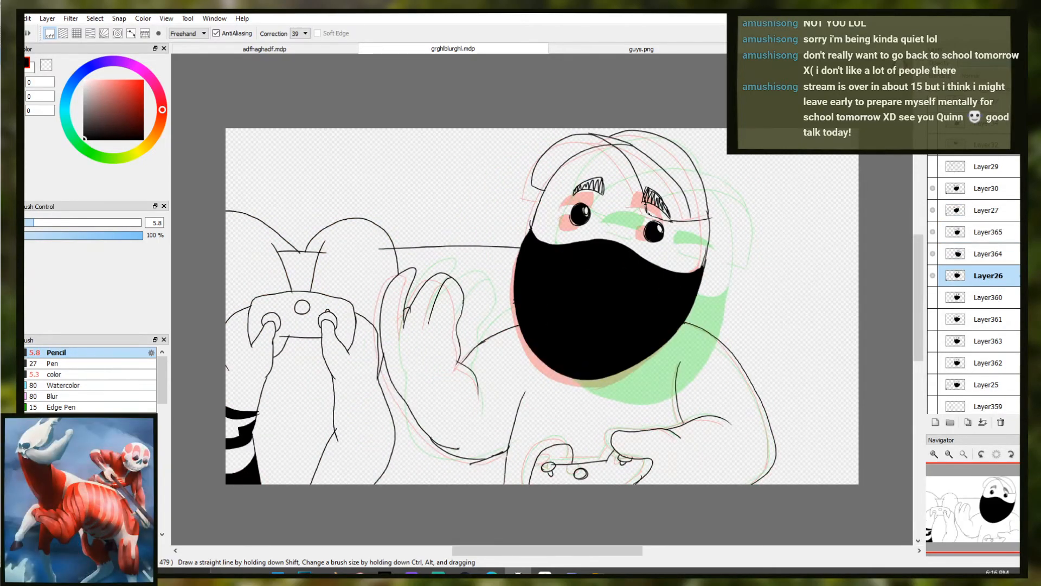
# Save the drawing file
pyautogui.click(26, 18)
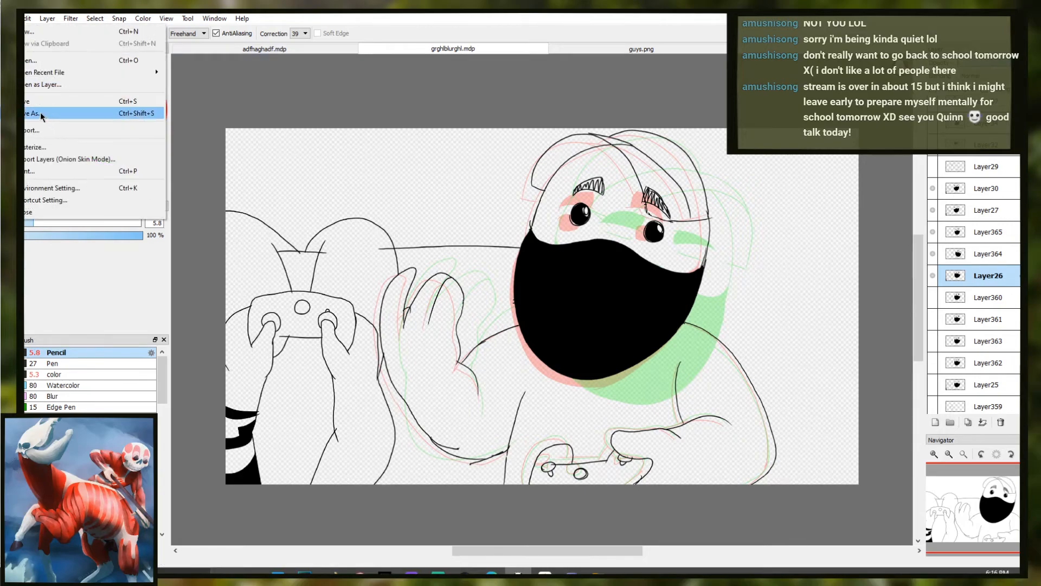
pyautogui.click(32, 107)
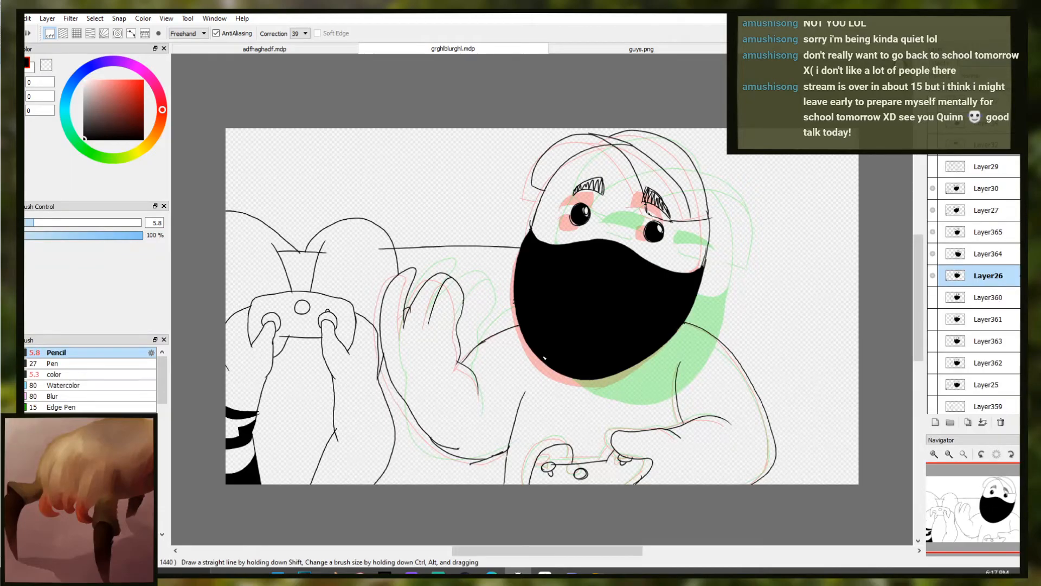
# Compare the poses on Layer365, Layer364 and Layer26, and add an empty layer directly above Layer26
pyautogui.click(947, 255)
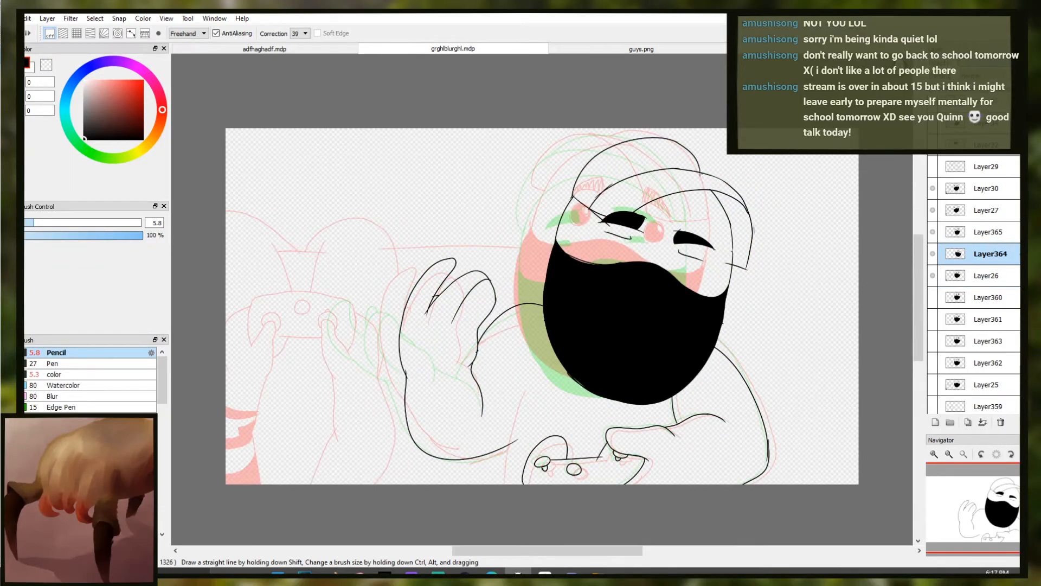
pyautogui.click(947, 232)
pyautogui.click(947, 254)
pyautogui.click(947, 276)
pyautogui.click(947, 253)
pyautogui.click(947, 276)
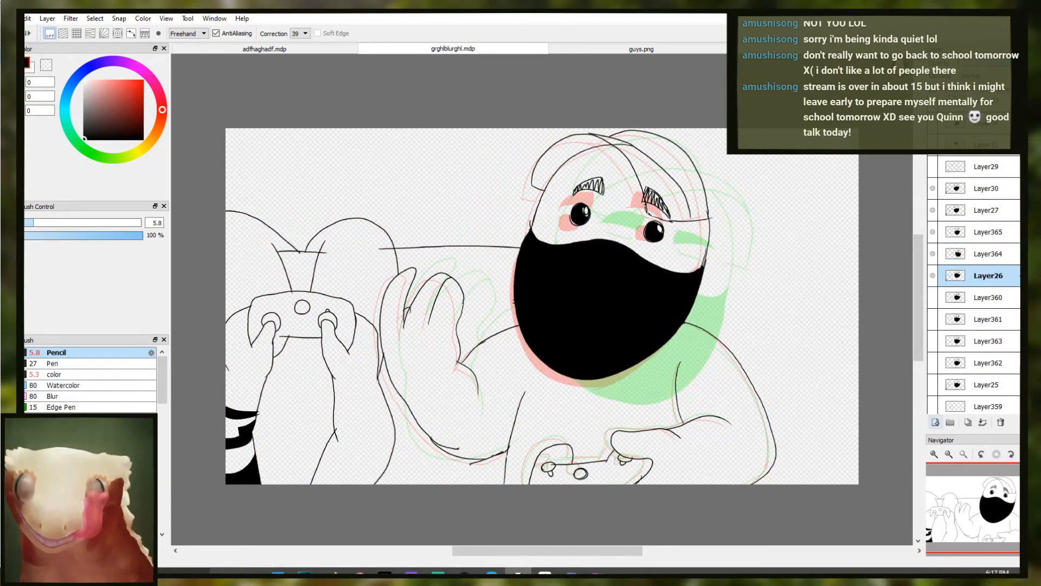
pyautogui.click(935, 421)
# Ink the outline of the left half-closed eye over the red guide, with a slanted upper lid, curved sides and lower edge
pyautogui.keyDown('ctrl'); pyautogui.click(609, 212); pyautogui.keyUp('ctrl')
pyautogui.keyDown('ctrl'); pyautogui.click(602, 246); pyautogui.keyUp('ctrl')
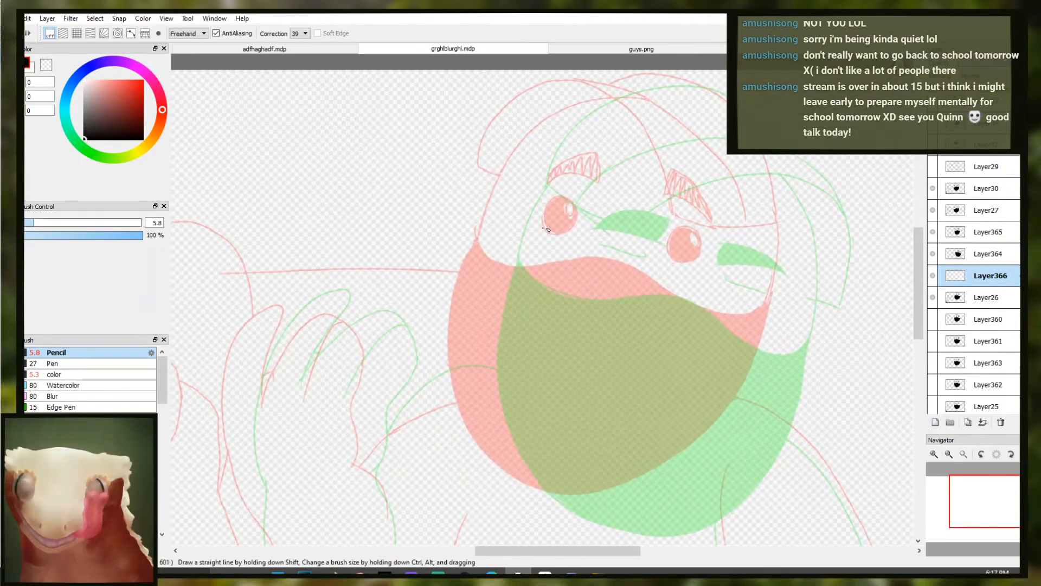
pyautogui.hotkey('ctrl', 'z')
pyautogui.moveTo(541, 203); pyautogui.dragTo(591, 223)
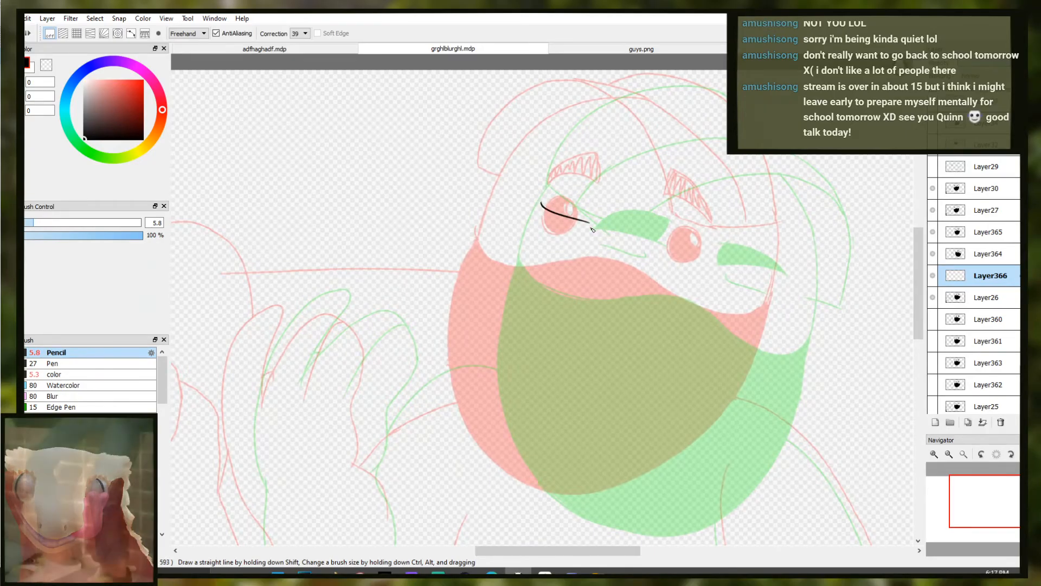
pyautogui.moveTo(551, 217)
pyautogui.mouseDown()
pyautogui.moveTo(538, 277)
pyautogui.moveTo(541, 221)
pyautogui.moveTo(539, 234)
pyautogui.moveTo(603, 239)
pyautogui.moveTo(586, 241)
pyautogui.mouseUp()
pyautogui.hotkey('ctrl', 'z')
pyautogui.hotkey('ctrl', 'z')
pyautogui.hotkey('ctrl', 'z')
pyautogui.hotkey('ctrl', 'z')
pyautogui.hotkey('ctrl', 'z')
pyautogui.hotkey('ctrl', 'z')
pyautogui.hotkey('ctrl', 'z')
pyautogui.hotkey('ctrl', 'z')
pyautogui.press('e')
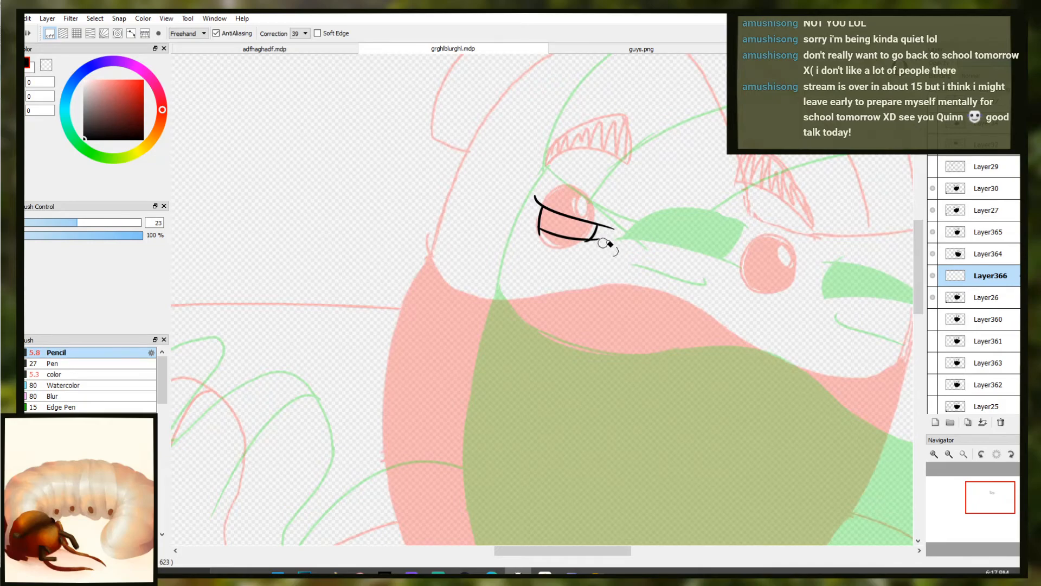
# Draw the dividing curve inside the left eye and fill its larger part solid black
pyautogui.press('b')
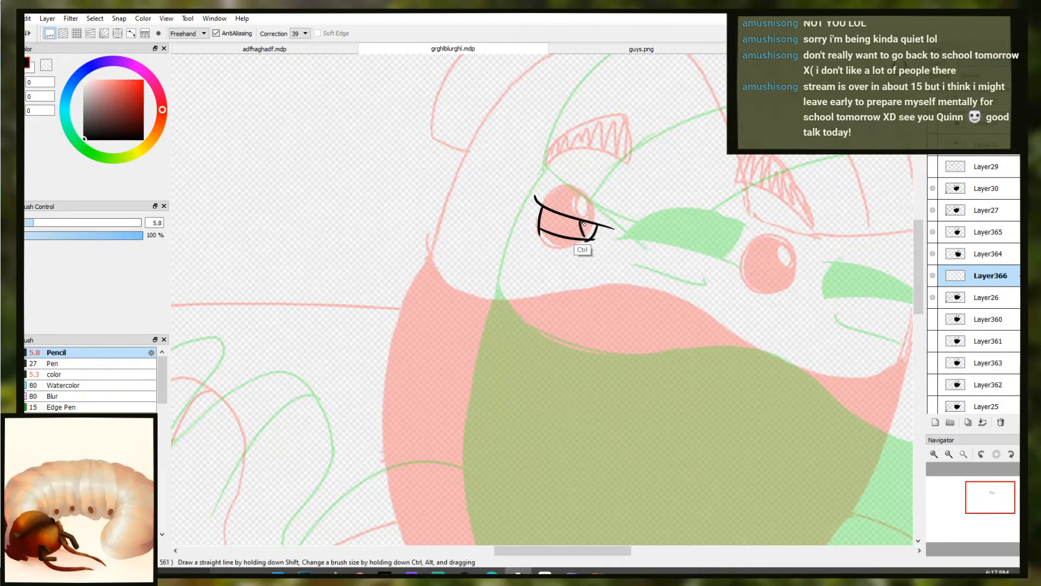
pyautogui.hotkey('ctrl', 'z')
pyautogui.moveTo(580, 220); pyautogui.dragTo(589, 241)
pyautogui.hotkey('ctrl', 'z')
pyautogui.keyDown('ctrl'); pyautogui.click(574, 230); pyautogui.keyUp('ctrl')
pyautogui.moveTo(597, 286); pyautogui.dragTo(613, 265)
pyautogui.moveTo(684, 273); pyautogui.dragTo(598, 256)
pyautogui.keyDown('ctrl'); pyautogui.click(634, 249); pyautogui.keyUp('ctrl')
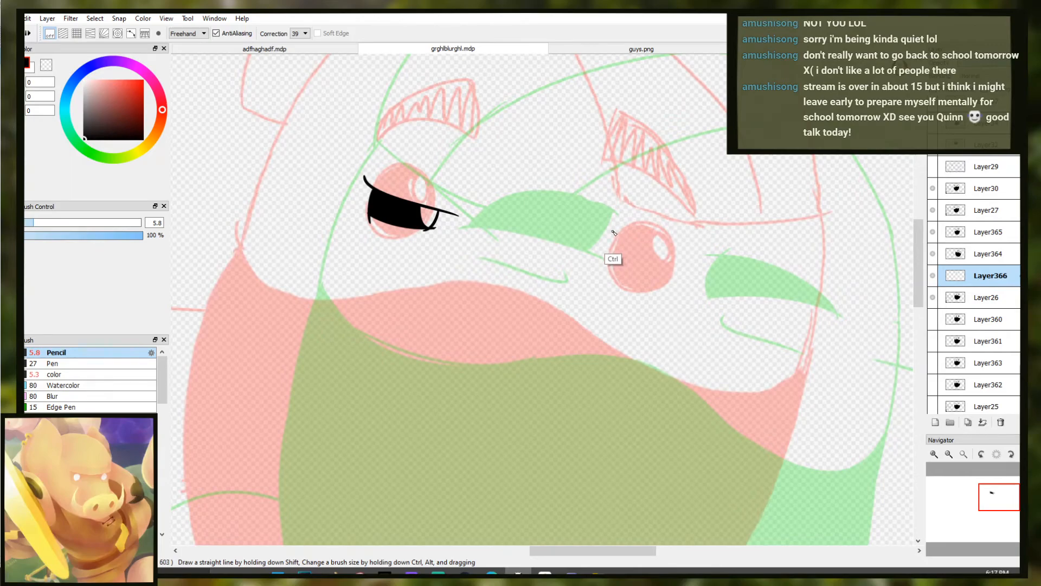
# Trim the left eyelid's outer tip and finish its inner end with a small upward hook
pyautogui.moveTo(490, 253); pyautogui.dragTo(367, 174)
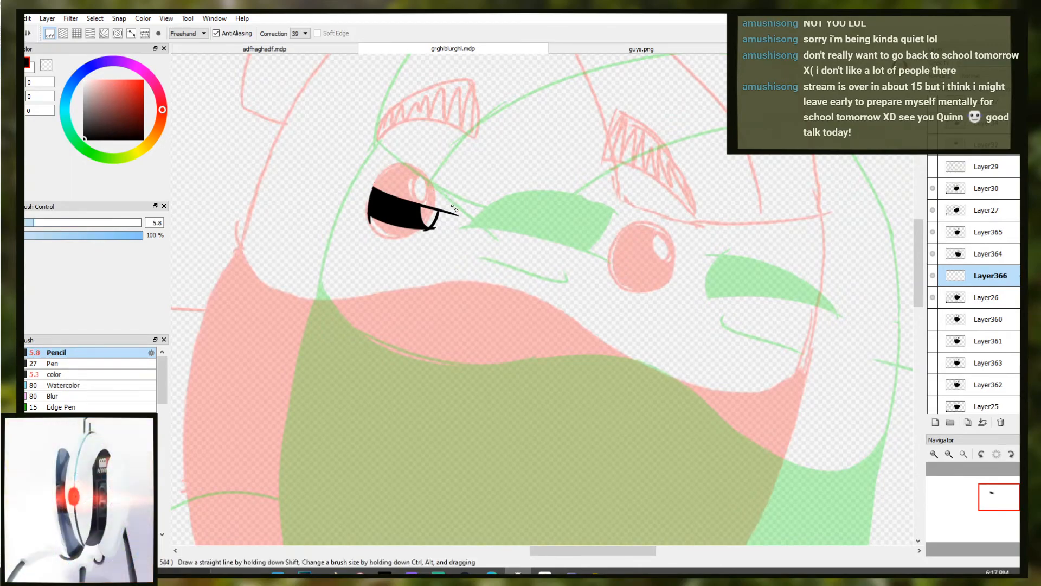
pyautogui.press('b')
pyautogui.hotkey('ctrl', 'z')
pyautogui.hotkey('ctrl', 'y')
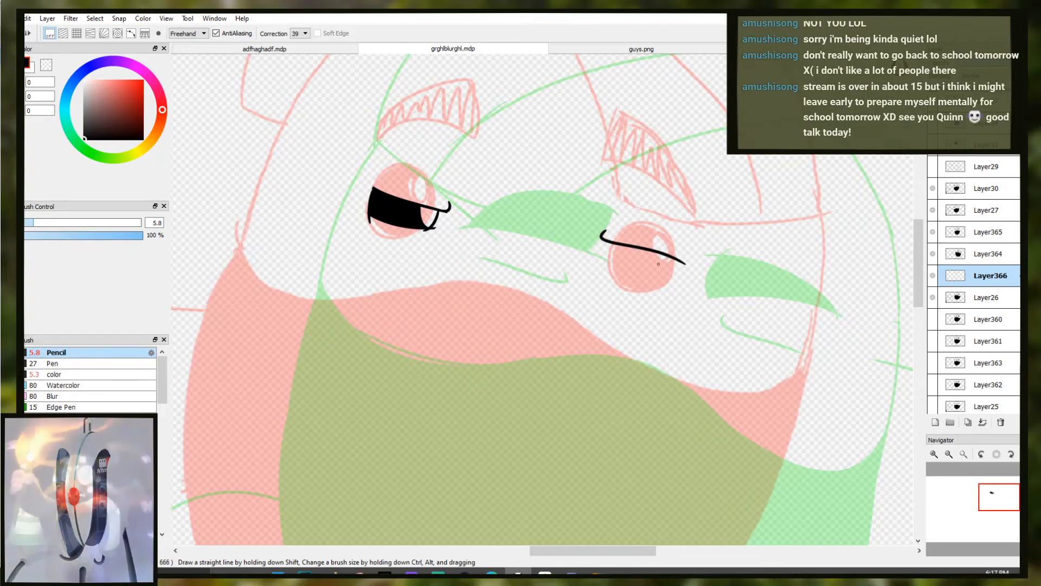
# Ink the right half-closed eye with a hooked upper lid and curved lower edge, and fill its larger part black
pyautogui.hotkey('ctrl', 'z')
pyautogui.moveTo(603, 233); pyautogui.dragTo(677, 261)
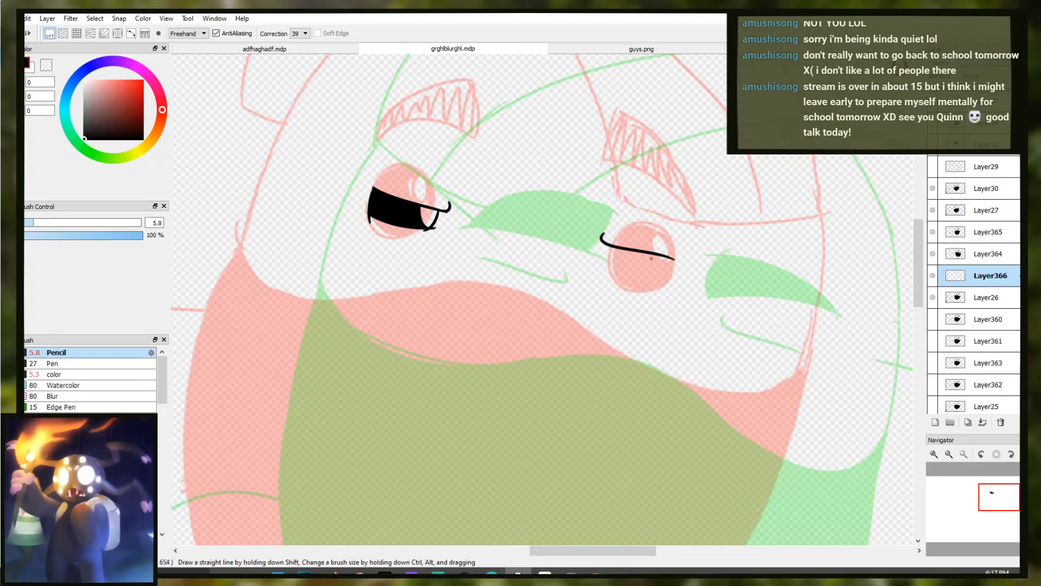
pyautogui.moveTo(609, 246)
pyautogui.mouseDown()
pyautogui.moveTo(609, 275)
pyautogui.moveTo(612, 259)
pyautogui.moveTo(665, 272)
pyautogui.mouseUp()
pyautogui.hotkey('ctrl', 'z')
pyautogui.hotkey('ctrl', 'y')
pyautogui.hotkey('ctrl', 'z')
pyautogui.moveTo(606, 258); pyautogui.dragTo(672, 281)
pyautogui.hotkey('ctrl', 'z')
pyautogui.hotkey('ctrl', 'z')
pyautogui.press('ctrl')
pyautogui.moveTo(612, 255); pyautogui.dragTo(661, 271)
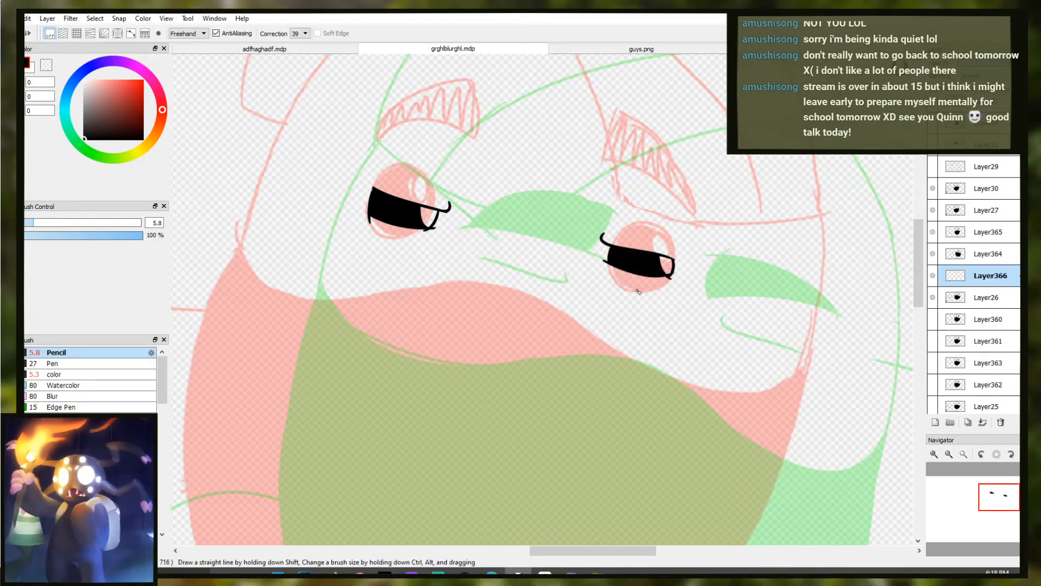
pyautogui.scroll(-2, 620, 266)
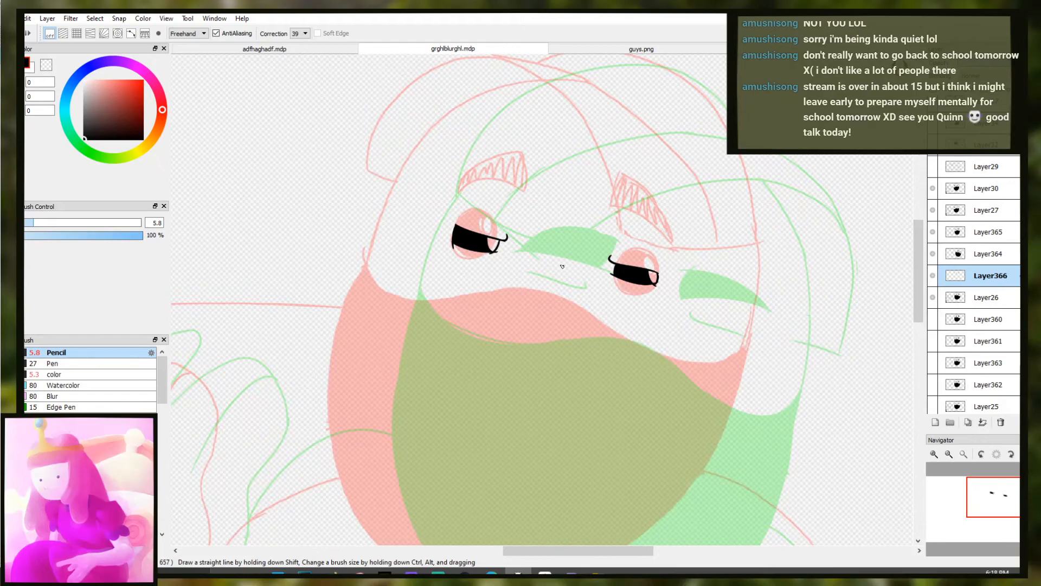
# Ink the upright inner side and long slanted lower edge of an angled left eyebrow above the left eye
pyautogui.scroll(3, 479, 216)
pyautogui.moveTo(564, 181); pyautogui.dragTo(554, 232)
pyautogui.hotkey('ctrl', 'z')
pyautogui.hotkey('ctrl', 'z')
pyautogui.hotkey('ctrl', 'z')
pyautogui.moveTo(564, 168); pyautogui.dragTo(544, 239)
pyautogui.hotkey('ctrl', 'z')
pyautogui.moveTo(466, 221); pyautogui.dragTo(544, 235)
pyautogui.hotkey('ctrl', 'z')
pyautogui.moveTo(467, 220)
pyautogui.mouseDown()
pyautogui.moveTo(545, 236)
pyautogui.moveTo(423, 207)
pyautogui.mouseUp()
pyautogui.hotkey('ctrl', 'z')
pyautogui.hotkey('ctrl', 'z')
# Close the angled left eyebrow with a slanted upper edge and fill it solid black
pyautogui.moveTo(537, 189); pyautogui.dragTo(412, 204)
pyautogui.hotkey('ctrl', 'z')
pyautogui.hotkey('ctrl', 'z')
pyautogui.moveTo(568, 177); pyautogui.dragTo(401, 202)
pyautogui.hotkey('ctrl', 'z')
pyautogui.moveTo(567, 174); pyautogui.dragTo(405, 205)
pyautogui.hotkey('ctrl', 'z')
pyautogui.hotkey('ctrl', 'z')
pyautogui.moveTo(567, 175); pyautogui.dragTo(403, 199)
pyautogui.hotkey('ctrl', 'z')
pyautogui.moveTo(574, 171); pyautogui.dragTo(398, 197)
pyautogui.hotkey('ctrl', 'z')
pyautogui.moveTo(574, 172)
pyautogui.mouseDown()
pyautogui.moveTo(408, 188)
pyautogui.moveTo(399, 212)
pyautogui.mouseUp()
pyautogui.hotkey('ctrl', 'z')
pyautogui.hotkey('ctrl', 'z')
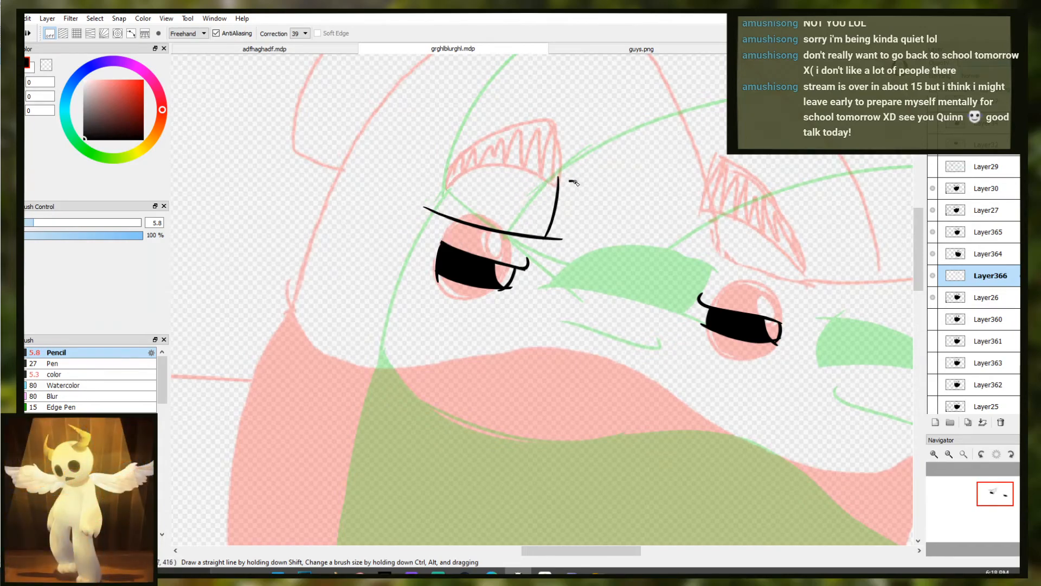
pyautogui.hotkey('ctrl', 'z')
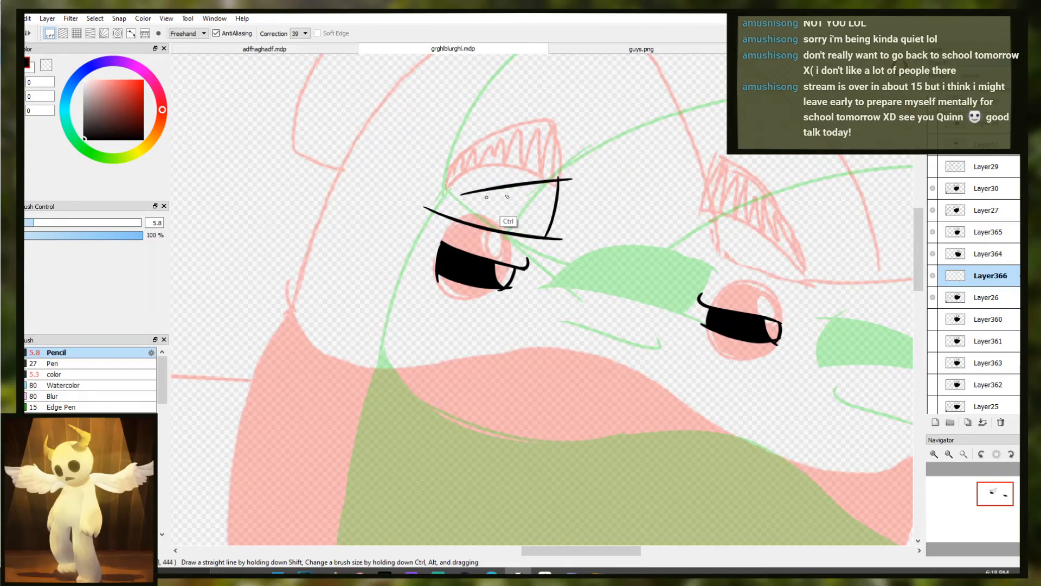
pyautogui.moveTo(488, 196); pyautogui.dragTo(576, 181)
pyautogui.hotkey('ctrl', 'z')
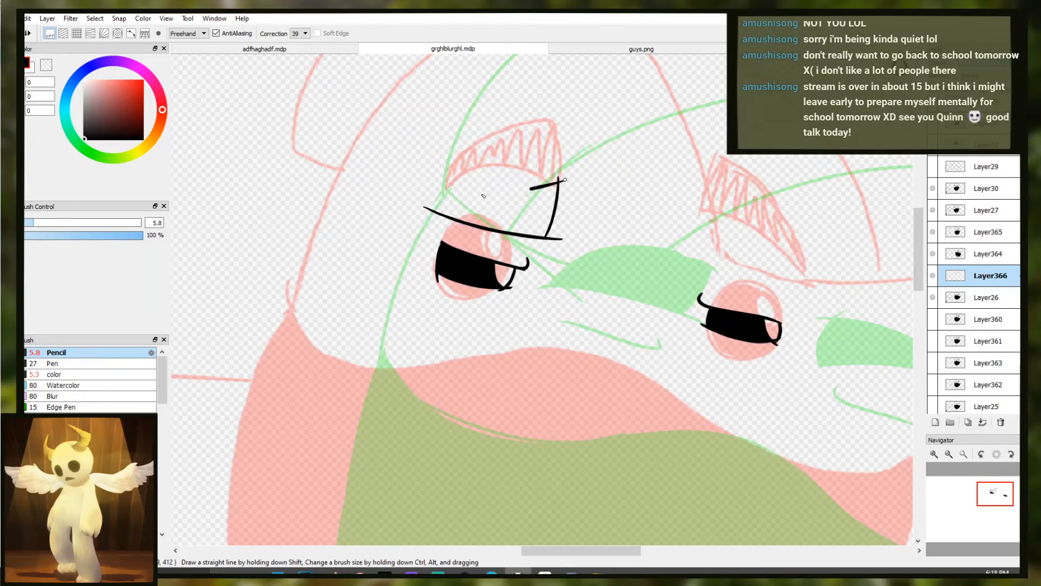
pyautogui.moveTo(408, 209); pyautogui.dragTo(585, 185)
pyautogui.hotkey('ctrl', 'z')
pyautogui.moveTo(449, 211); pyautogui.dragTo(583, 175)
pyautogui.hotkey('ctrl', 'z')
pyautogui.moveTo(406, 215); pyautogui.dragTo(573, 175)
pyautogui.hotkey('ctrl', 'z')
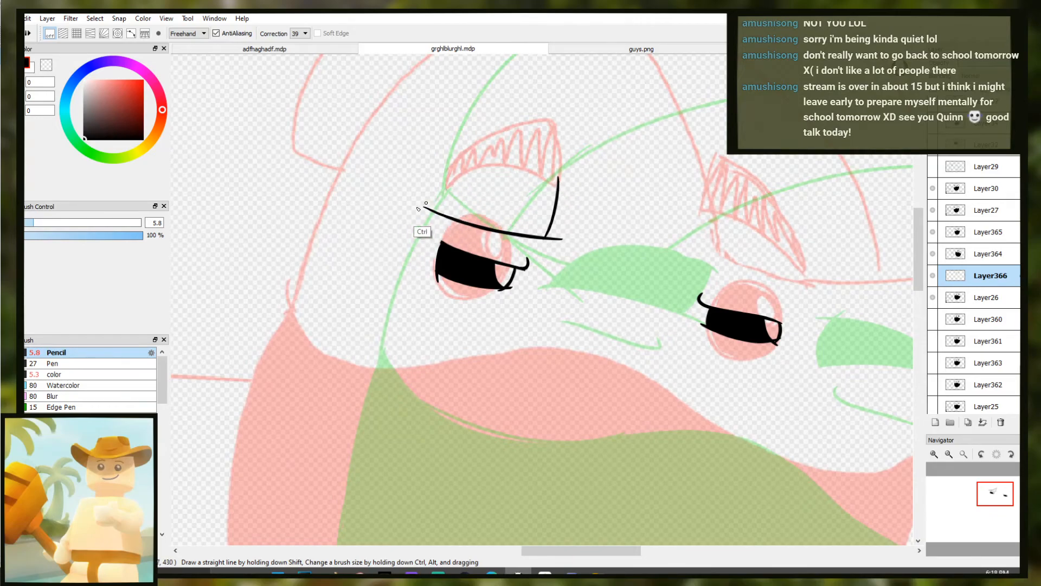
pyautogui.moveTo(425, 207); pyautogui.dragTo(582, 172)
pyautogui.press('g')
pyautogui.click(534, 200)
pyautogui.press('b')
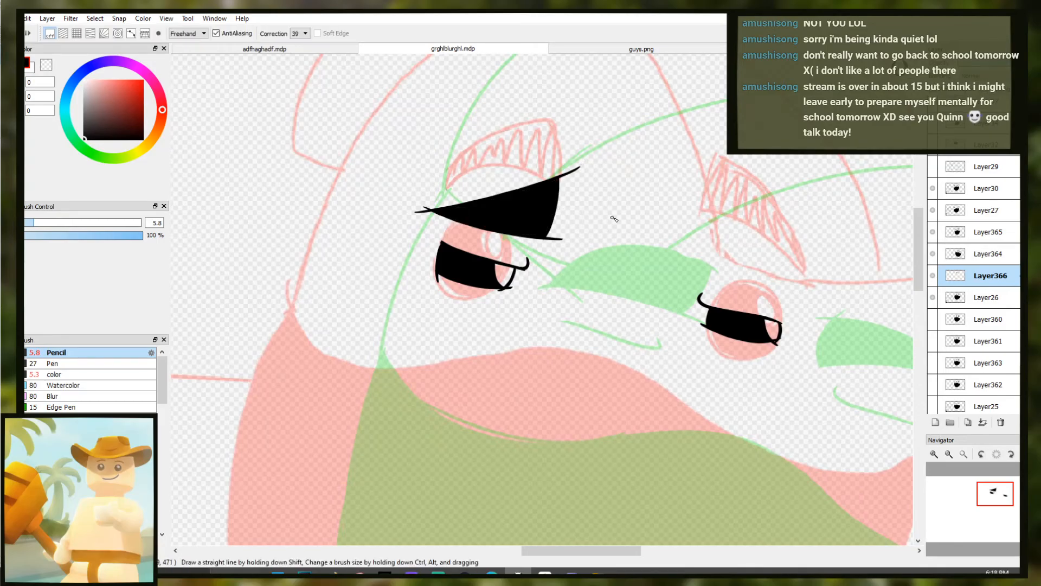
# Try inking the right eyebrow's inner side, and undo it together with the filled left eyebrow
pyautogui.keyDown('ctrl'); pyautogui.click(648, 267); pyautogui.keyUp('ctrl')
pyautogui.scroll(-2, 668, 250)
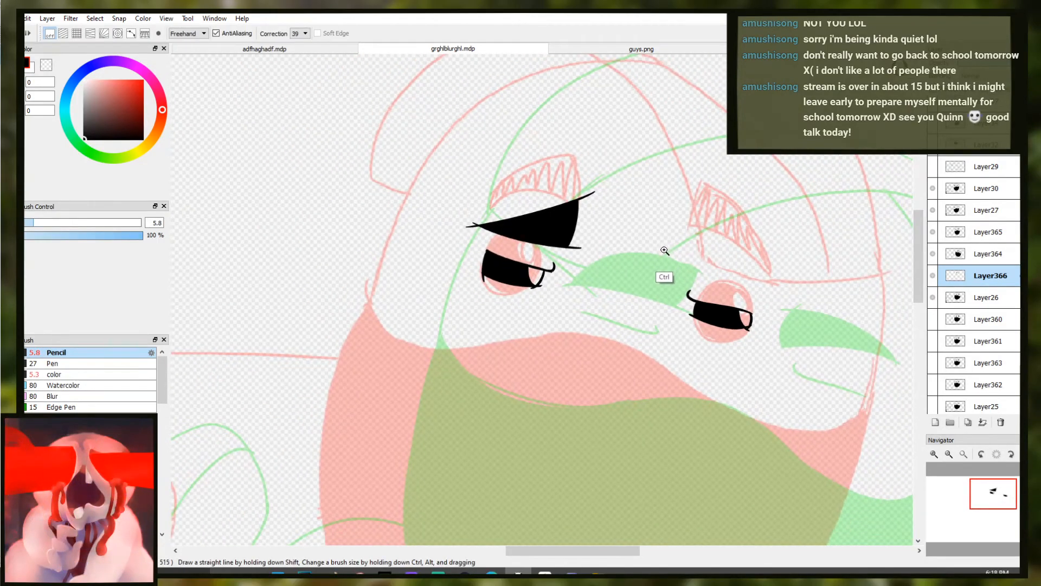
pyautogui.moveTo(692, 248); pyautogui.dragTo(568, 249)
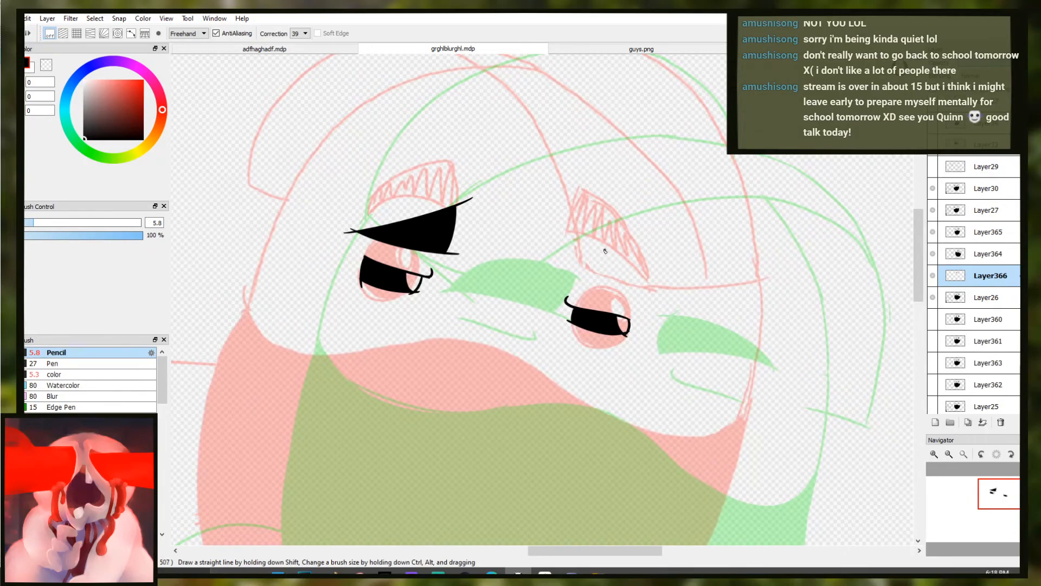
pyautogui.moveTo(571, 217)
pyautogui.mouseDown()
pyautogui.moveTo(568, 275)
pyautogui.moveTo(627, 285)
pyautogui.mouseUp()
pyautogui.hotkey('ctrl', 'z')
pyautogui.hotkey('ctrl', 'z')
pyautogui.hotkey('ctrl', 'z')
pyautogui.hotkey('ctrl', 'z')
pyautogui.hotkey('ctrl', 'z')
pyautogui.hotkey('ctrl', 'z')
pyautogui.scroll(1, 581, 255)
pyautogui.moveTo(553, 203); pyautogui.dragTo(557, 261)
pyautogui.hotkey('ctrl', 'z')
pyautogui.scroll(-4, 562, 249)
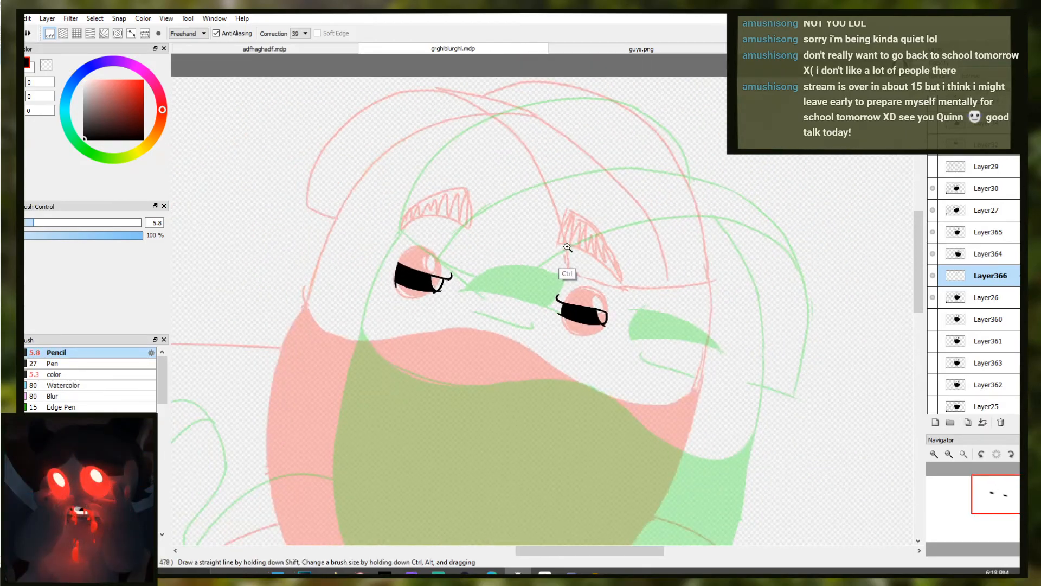
# Ink the curved left and right sides of the face along the red guide, down to the beard
pyautogui.moveTo(557, 233); pyautogui.dragTo(555, 237)
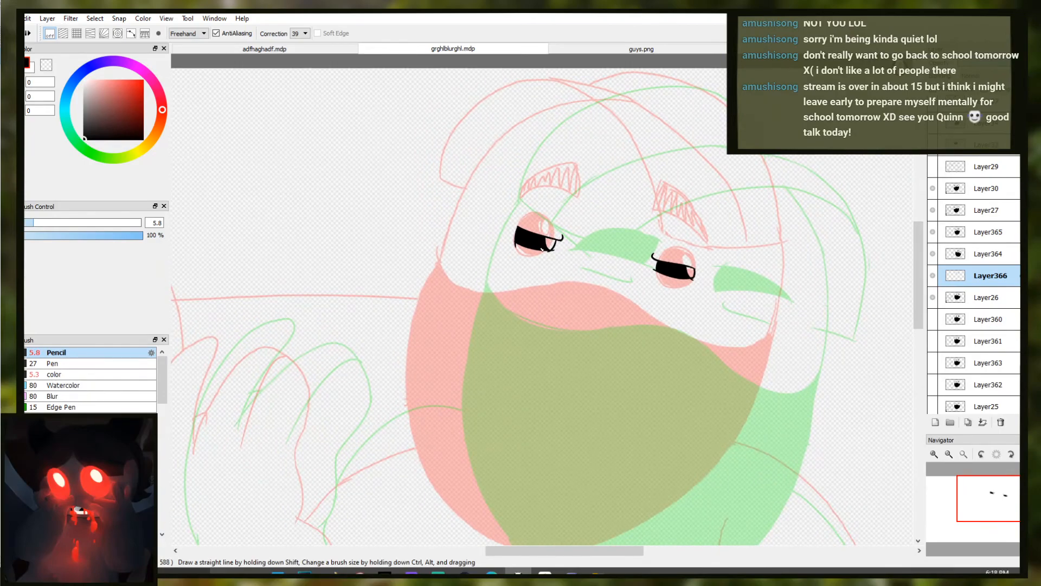
pyautogui.moveTo(497, 144)
pyautogui.mouseDown()
pyautogui.moveTo(442, 239)
pyautogui.moveTo(440, 282)
pyautogui.mouseUp()
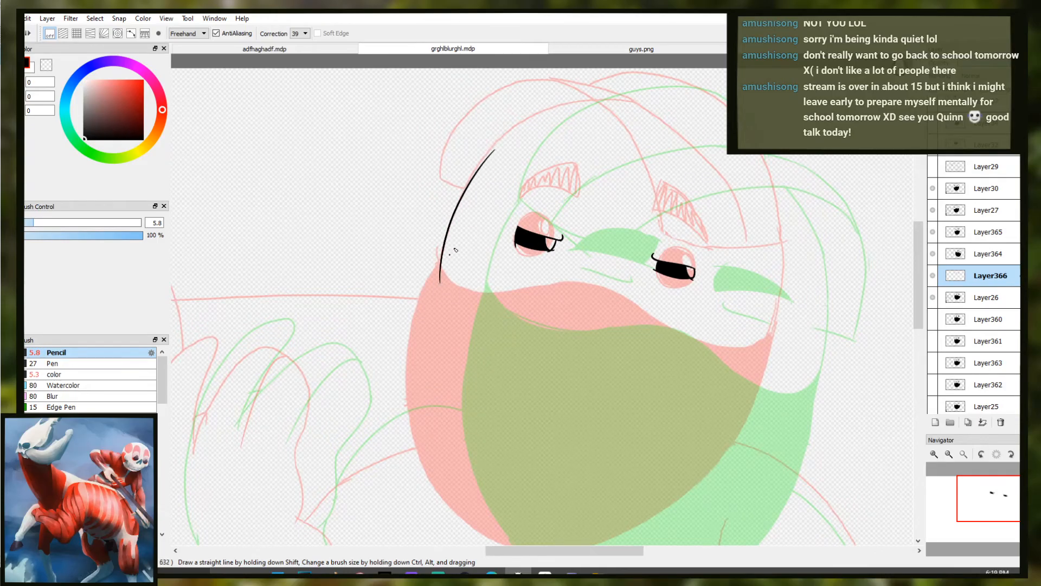
pyautogui.moveTo(770, 338)
pyautogui.mouseDown()
pyautogui.moveTo(757, 386)
pyautogui.moveTo(740, 391)
pyautogui.mouseUp()
pyautogui.hotkey('ctrl', 'z')
pyautogui.hotkey('ctrl', 'z')
pyautogui.hotkey('ctrl', 'z')
pyautogui.moveTo(779, 236); pyautogui.dragTo(752, 365)
pyautogui.hotkey('ctrl', 'z')
pyautogui.moveTo(780, 238); pyautogui.dragTo(756, 364)
pyautogui.hotkey('ctrl', 'z')
pyautogui.moveTo(781, 238); pyautogui.dragTo(756, 364)
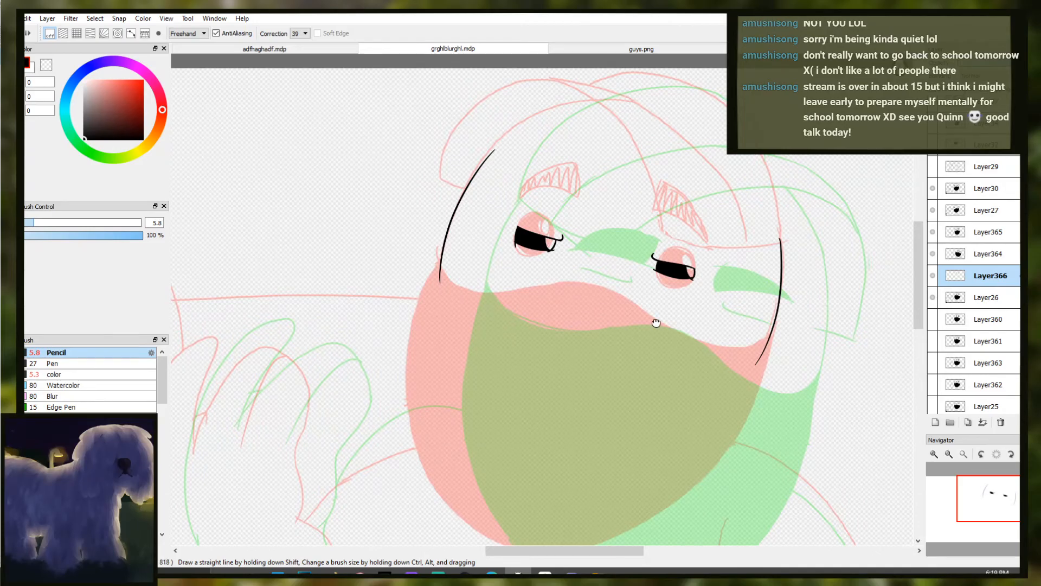
# Ink the right eyebrow's curved inner side and arched lower edge above the right eye
pyautogui.moveTo(656, 323); pyautogui.dragTo(616, 309)
pyautogui.moveTo(583, 279); pyautogui.dragTo(589, 237)
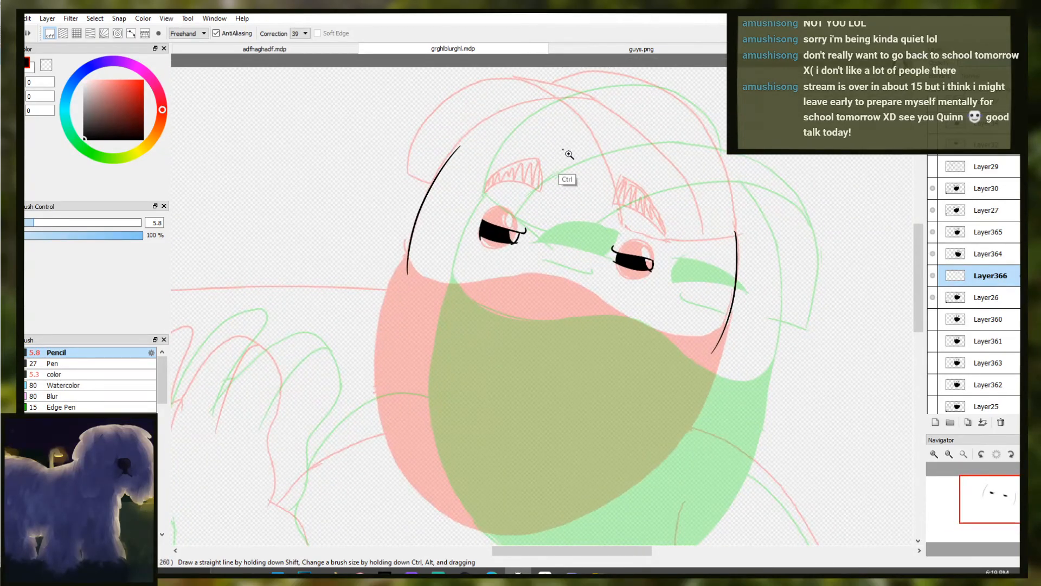
pyautogui.moveTo(569, 154); pyautogui.dragTo(629, 201)
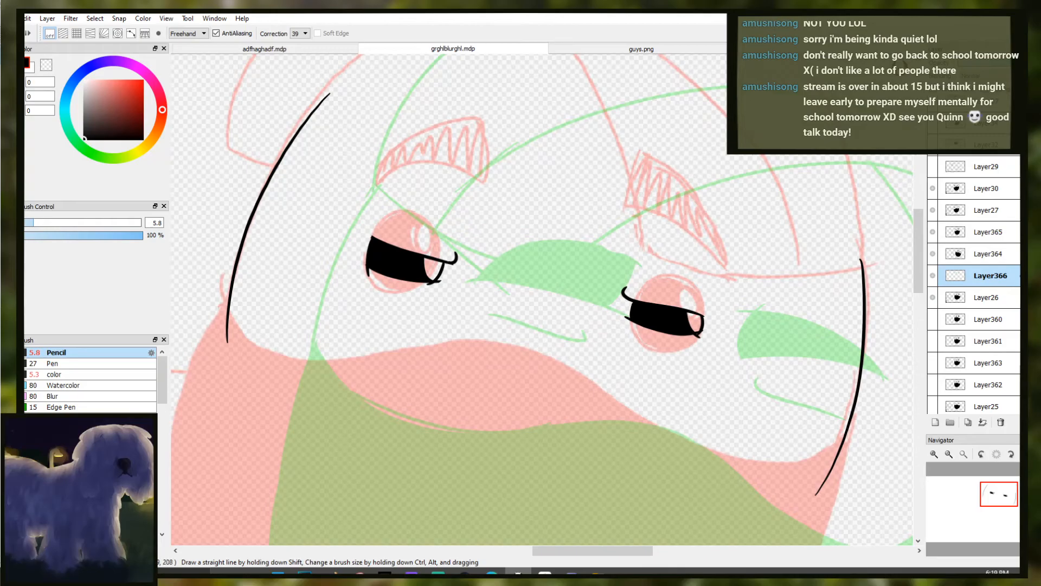
pyautogui.press('v')
pyautogui.moveTo(365, 206)
pyautogui.mouseDown()
pyautogui.moveTo(516, 276)
pyautogui.moveTo(375, 189)
pyautogui.mouseUp()
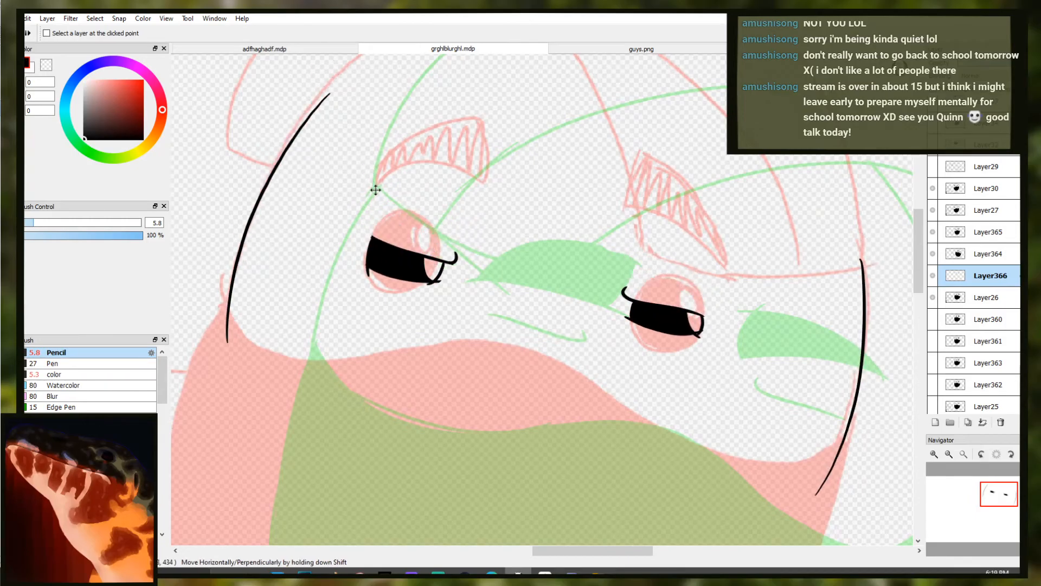
pyautogui.scroll(1, 632, 225)
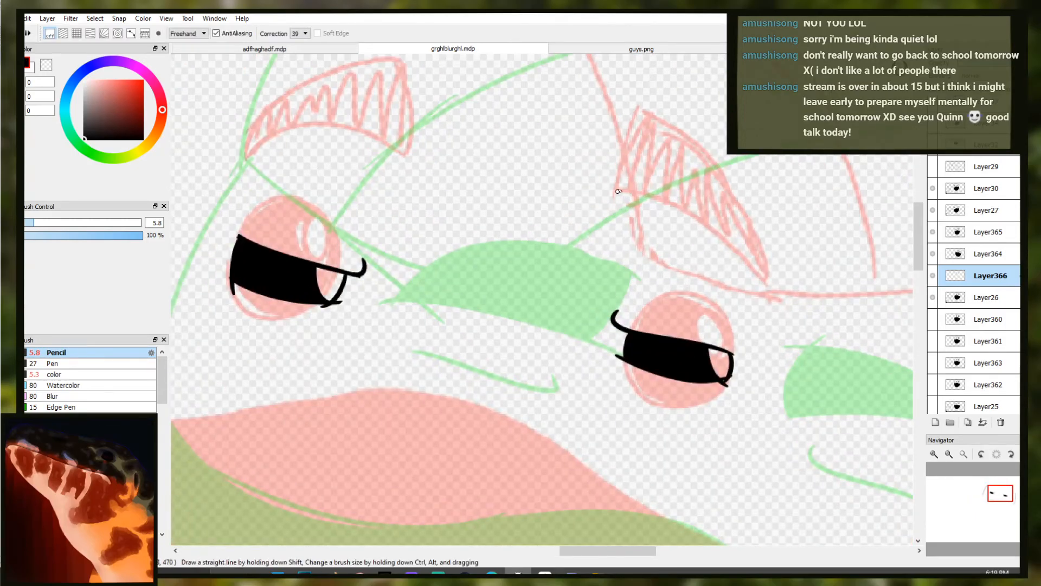
pyautogui.moveTo(619, 174)
pyautogui.mouseDown()
pyautogui.moveTo(611, 275)
pyautogui.moveTo(604, 270)
pyautogui.moveTo(747, 303)
pyautogui.mouseUp()
pyautogui.hotkey('ctrl', 'z')
pyautogui.moveTo(599, 261)
pyautogui.mouseDown()
pyautogui.moveTo(768, 317)
pyautogui.moveTo(762, 325)
pyautogui.moveTo(731, 250)
pyautogui.mouseUp()
pyautogui.hotkey('ctrl', 'z')
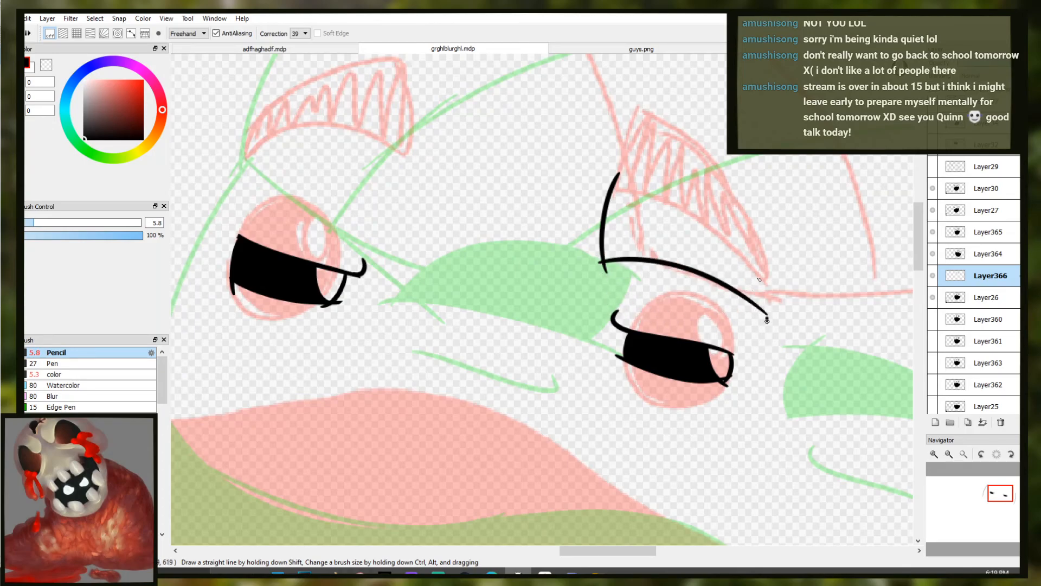
# Close the right eyebrow with an arched upper edge running past its outer tip, and fill it solid black
pyautogui.moveTo(767, 332); pyautogui.dragTo(665, 189)
pyautogui.hotkey('ctrl', 'z')
pyautogui.moveTo(764, 328); pyautogui.dragTo(618, 176)
pyautogui.hotkey('ctrl', 'z')
pyautogui.moveTo(759, 321)
pyautogui.mouseDown()
pyautogui.moveTo(618, 177)
pyautogui.moveTo(648, 183)
pyautogui.moveTo(767, 313)
pyautogui.mouseUp()
pyautogui.hotkey('ctrl', 'z')
pyautogui.hotkey('ctrl', 'y')
pyautogui.hotkey('ctrl', 'z')
pyautogui.hotkey('ctrl', 'y')
pyautogui.hotkey('ctrl', 'z')
pyautogui.hotkey('ctrl', 'z')
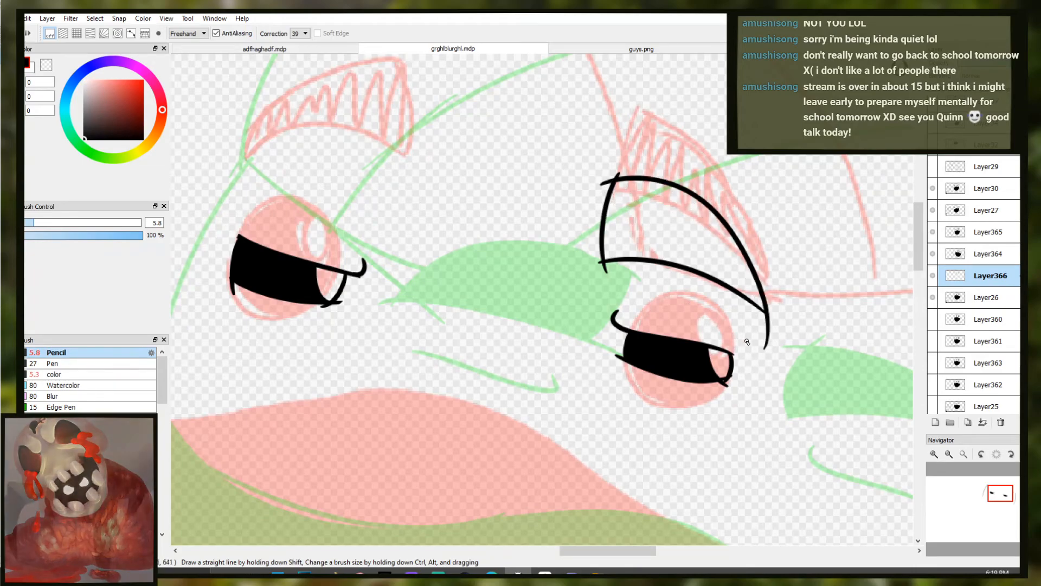
pyautogui.press('g')
pyautogui.click(656, 226)
pyautogui.press('b')
# Ink an arched left eyebrow above the left eye and fill it solid black
pyautogui.scroll(-2, 632, 255)
pyautogui.scroll(-4, 443, 206)
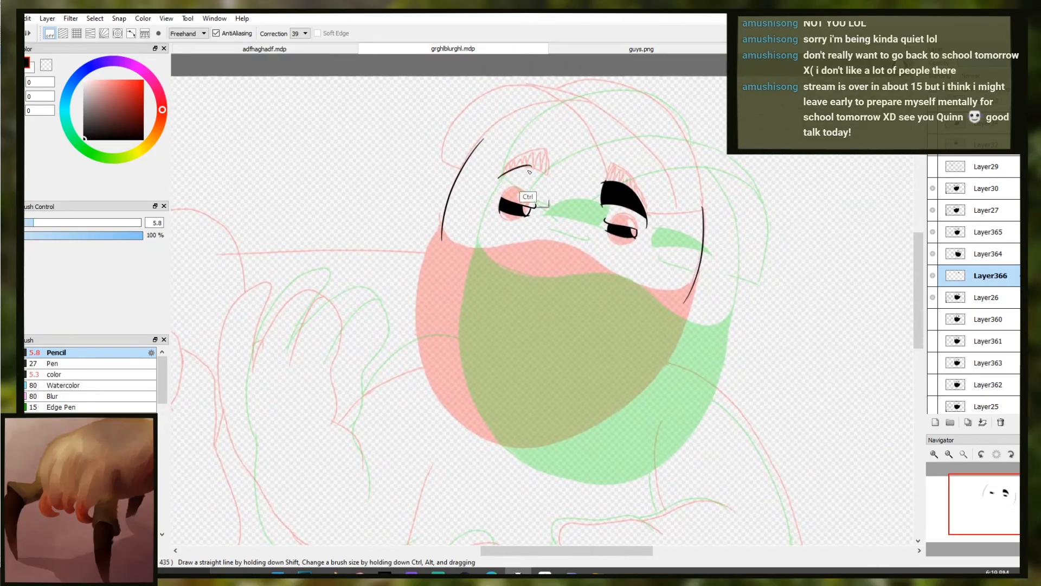
pyautogui.moveTo(498, 172)
pyautogui.mouseDown()
pyautogui.moveTo(538, 164)
pyautogui.moveTo(553, 191)
pyautogui.moveTo(524, 175)
pyautogui.mouseUp()
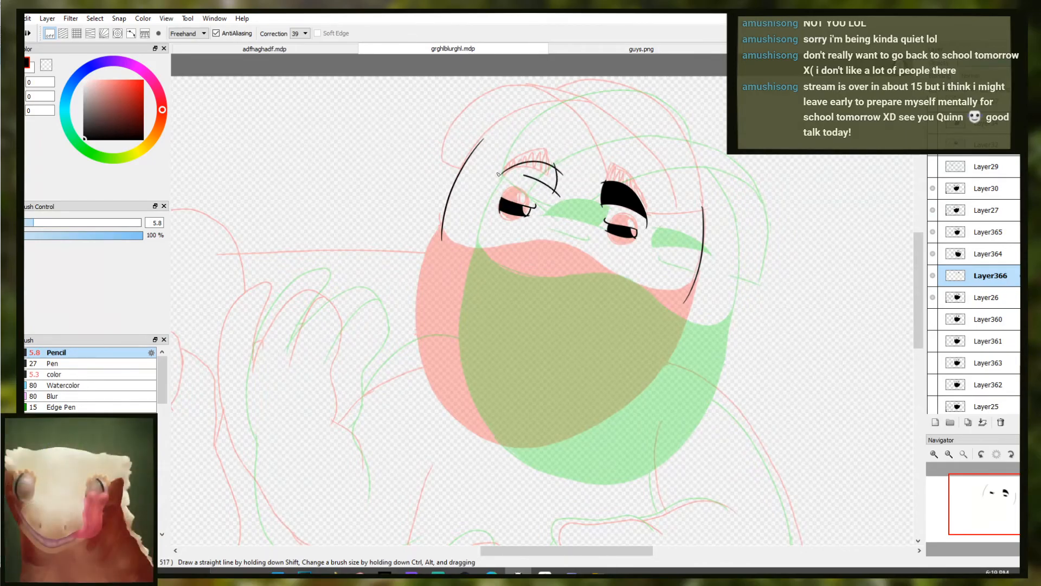
pyautogui.press('g')
pyautogui.click(528, 169)
pyautogui.press('b')
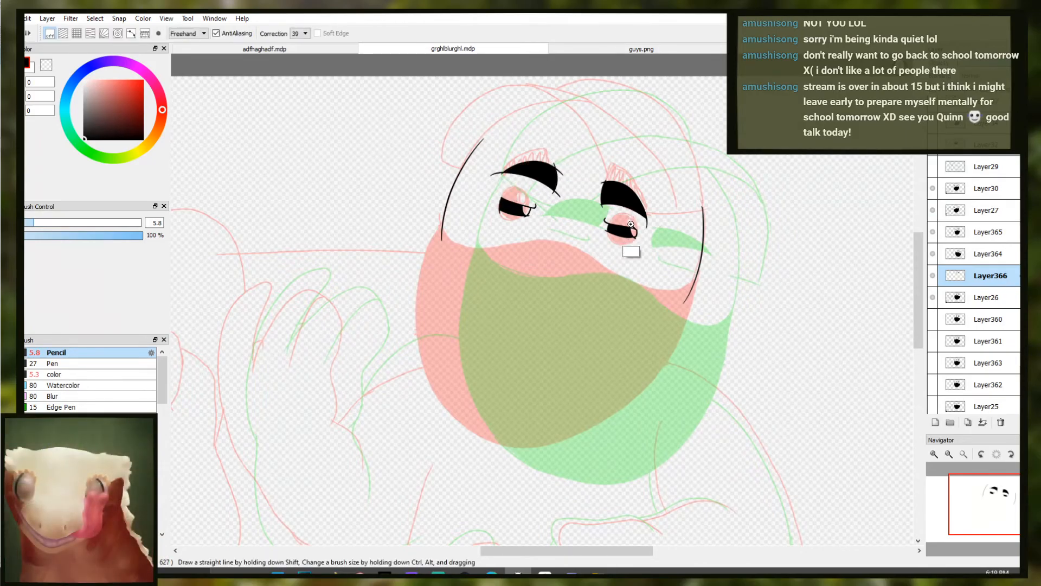
# Lasso the left eyebrow, make it slightly narrower with a transform, and clear the selection
pyautogui.press('h')
pyautogui.press('h')
pyautogui.moveTo(580, 106)
pyautogui.mouseDown()
pyautogui.moveTo(577, 141)
pyautogui.moveTo(543, 170)
pyautogui.mouseUp()
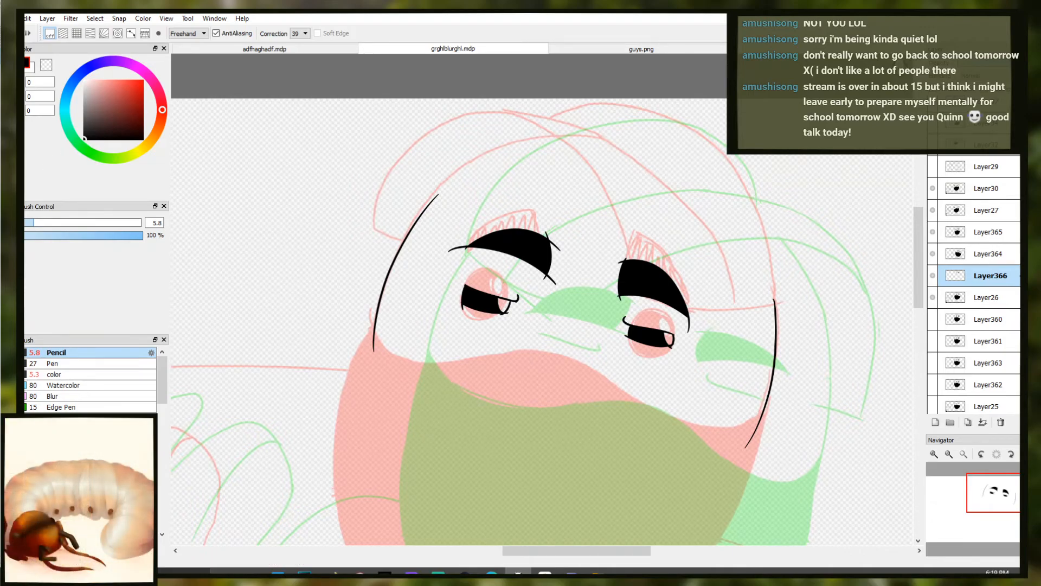
pyautogui.press('m')
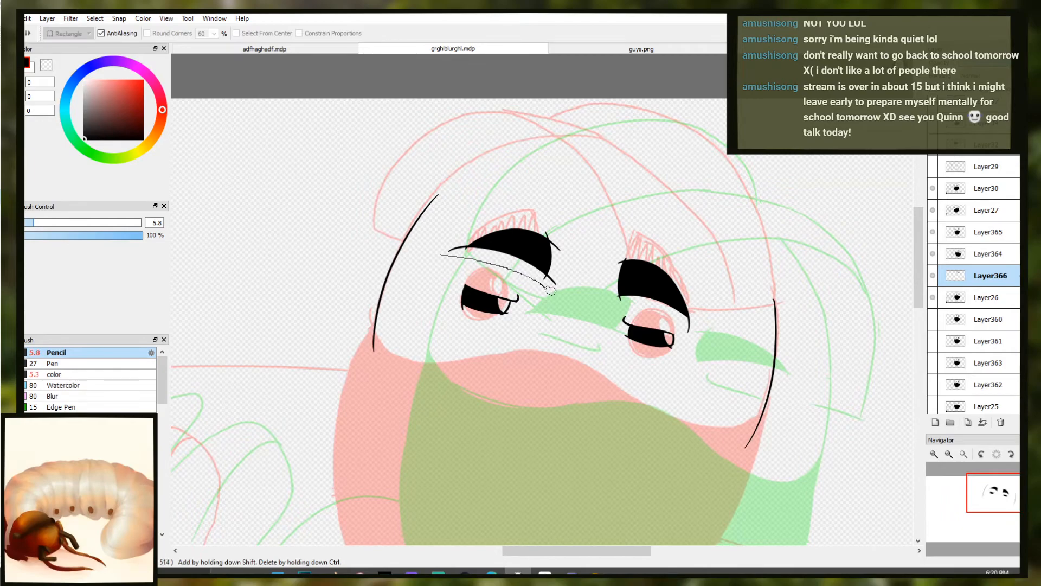
pyautogui.hotkey('ctrl', 't')
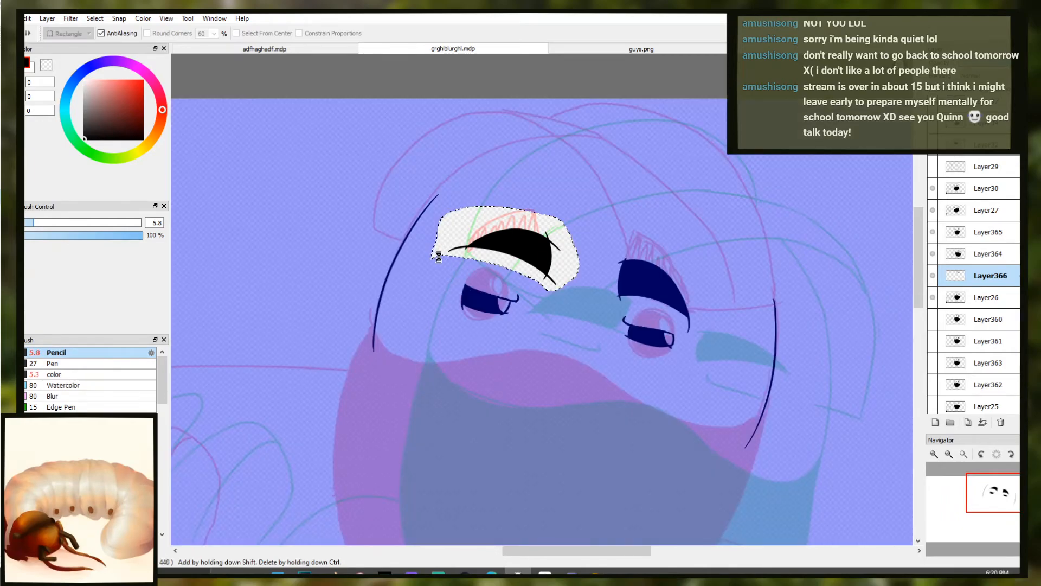
pyautogui.moveTo(581, 235); pyautogui.dragTo(534, 248)
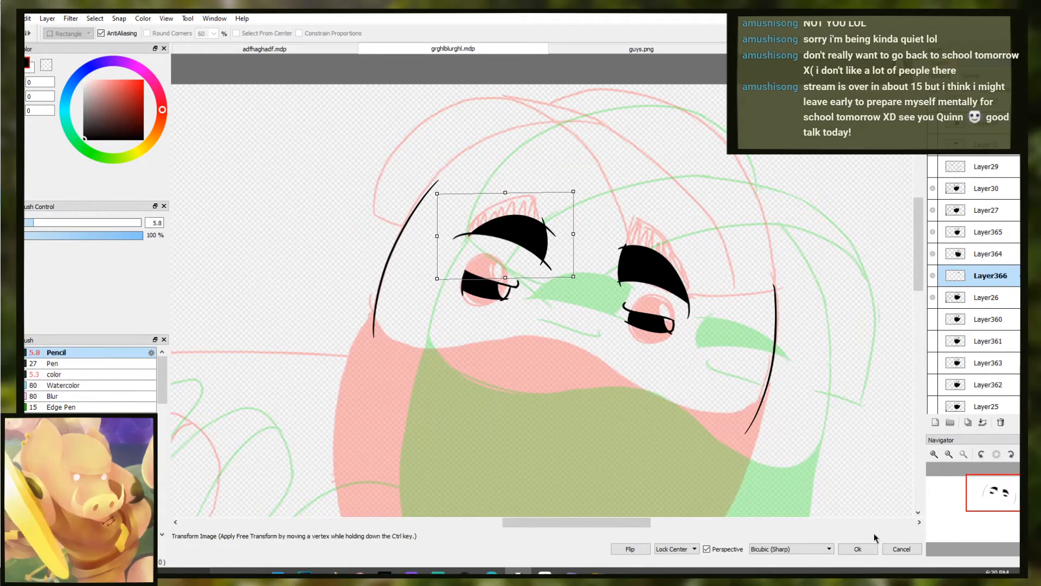
pyautogui.click(857, 549)
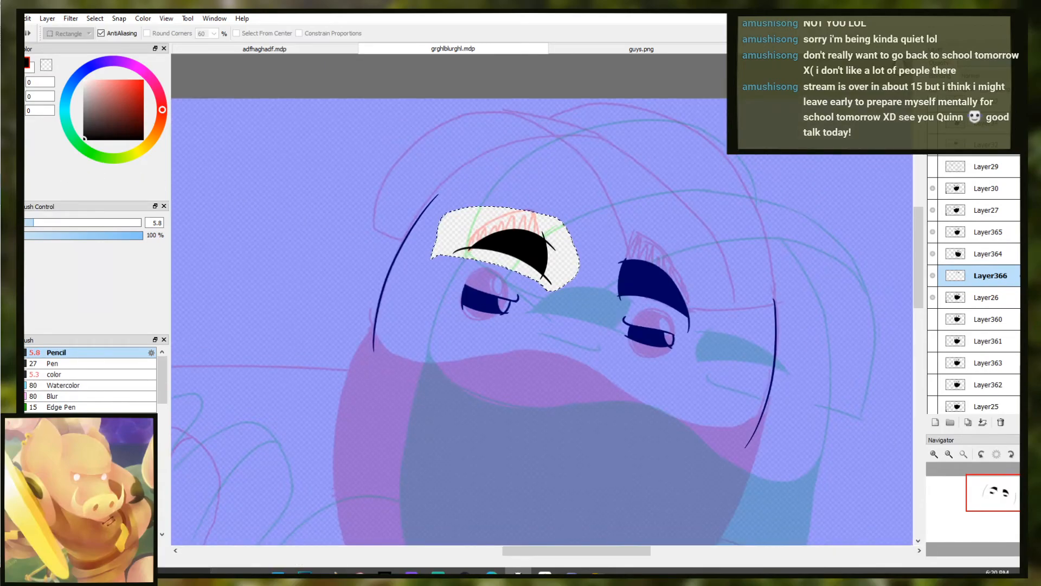
pyautogui.press('b')
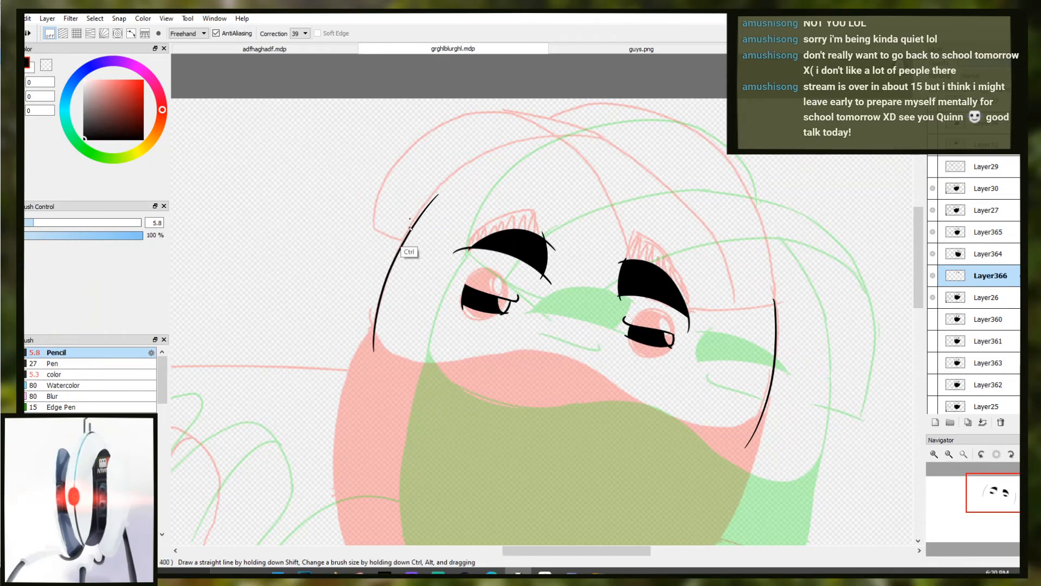
# Ink the upper edge of the hat band as one long arc from the left temple to the right temple
pyautogui.moveTo(404, 237); pyautogui.dragTo(464, 151)
pyautogui.moveTo(406, 239); pyautogui.dragTo(437, 170)
pyautogui.hotkey('ctrl', 'z')
pyautogui.hotkey('ctrl', 'z')
pyautogui.moveTo(405, 240)
pyautogui.mouseDown()
pyautogui.moveTo(484, 147)
pyautogui.moveTo(723, 260)
pyautogui.moveTo(736, 323)
pyautogui.mouseUp()
pyautogui.hotkey('ctrl', 'z')
pyautogui.moveTo(408, 235)
pyautogui.mouseDown()
pyautogui.moveTo(595, 156)
pyautogui.moveTo(747, 386)
pyautogui.mouseUp()
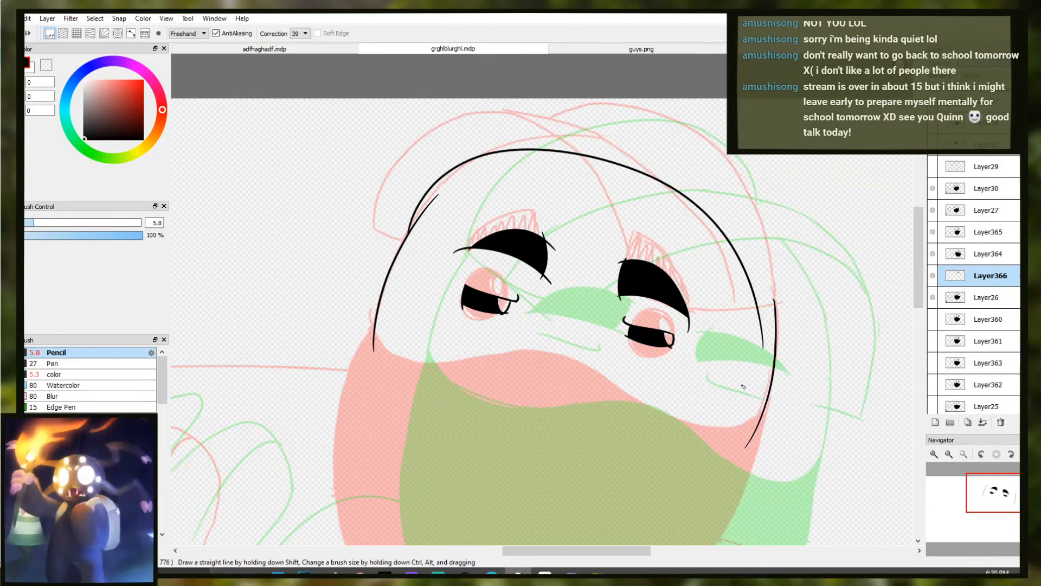
# Ink the hat band's lower edge across the forehead and erase the face line's overlap at the left temple
pyautogui.moveTo(765, 354); pyautogui.dragTo(548, 200)
pyautogui.moveTo(467, 207); pyautogui.dragTo(422, 224)
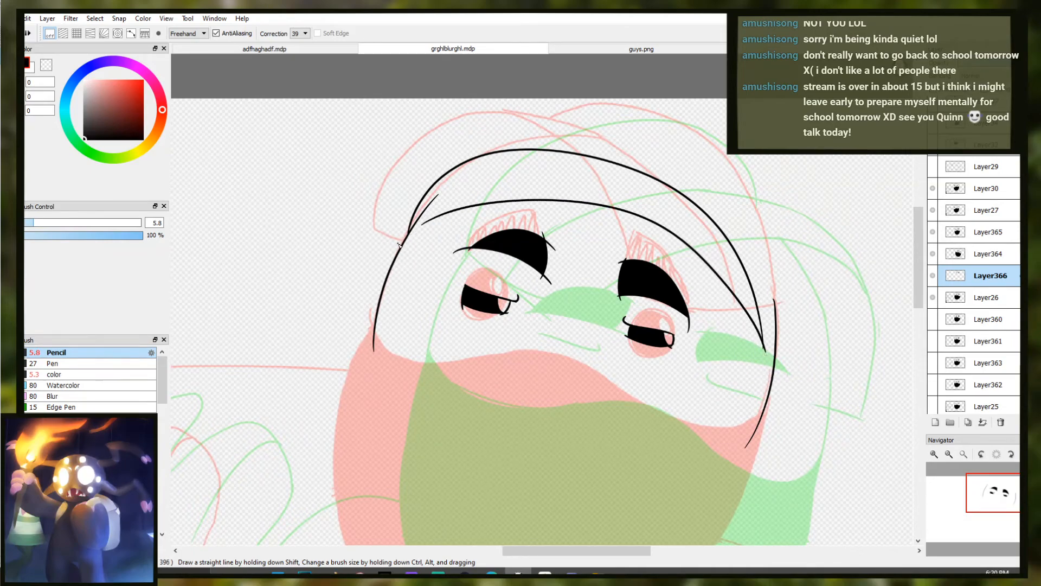
pyautogui.press('e')
pyautogui.moveTo(448, 191)
pyautogui.mouseDown()
pyautogui.moveTo(418, 218)
pyautogui.moveTo(443, 199)
pyautogui.moveTo(470, 196)
pyautogui.moveTo(442, 208)
pyautogui.moveTo(480, 195)
pyautogui.moveTo(418, 225)
pyautogui.mouseUp()
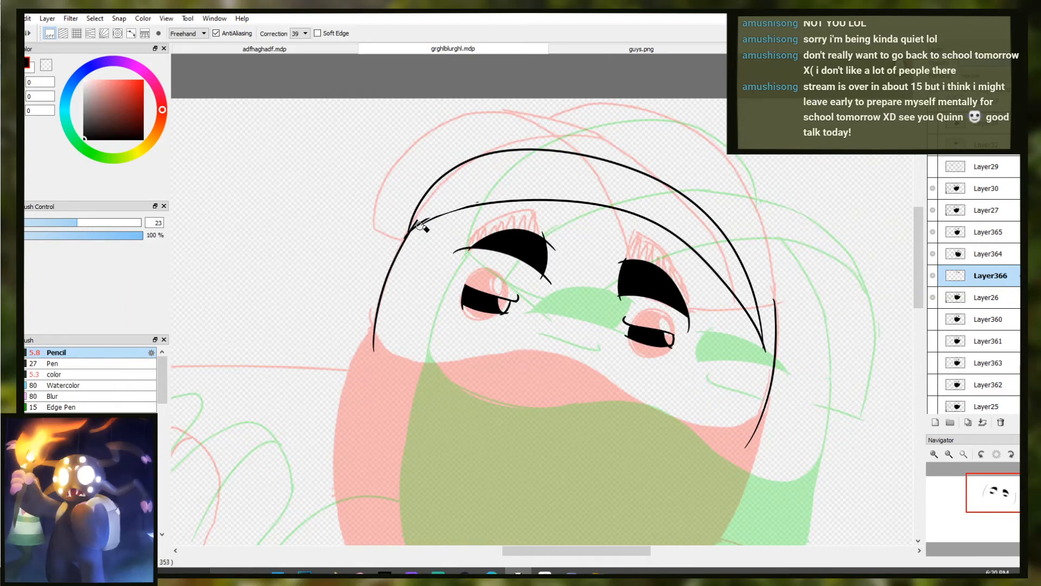
# Ink the rounded crown of the hat over the band, from the left temple down to the right temple
pyautogui.press('b')
pyautogui.moveTo(464, 164)
pyautogui.mouseDown()
pyautogui.moveTo(499, 142)
pyautogui.moveTo(738, 175)
pyautogui.moveTo(775, 347)
pyautogui.moveTo(764, 347)
pyautogui.moveTo(702, 229)
pyautogui.mouseUp()
pyautogui.moveTo(414, 256); pyautogui.dragTo(462, 318)
pyautogui.scroll(-3, 428, 264)
pyautogui.hotkey('ctrl', 'z')
pyautogui.hotkey('ctrl', 'z')
pyautogui.hotkey('ctrl', 'z')
pyautogui.moveTo(428, 209); pyautogui.dragTo(465, 182)
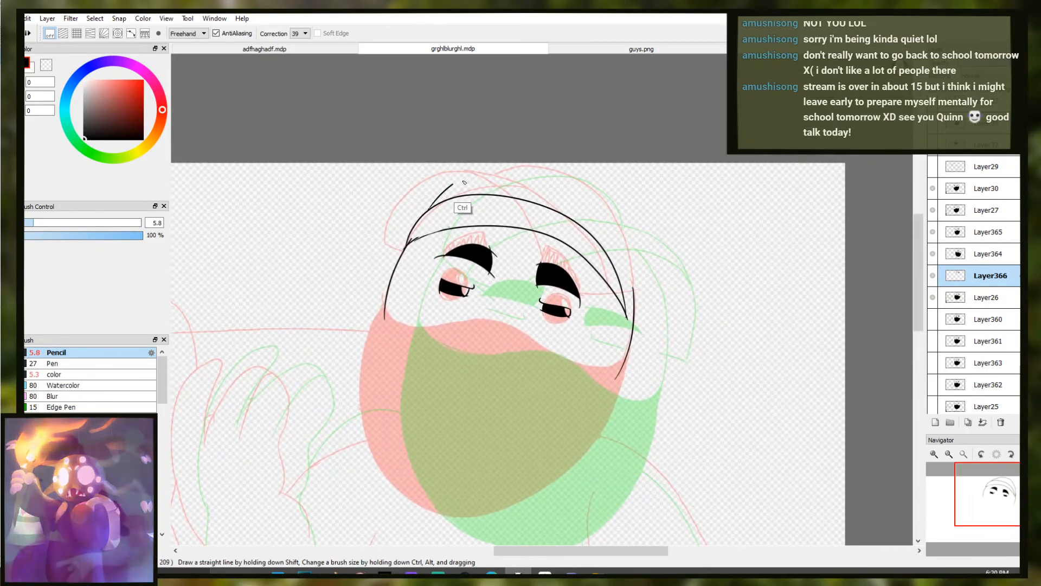
pyautogui.hotkey('ctrl', 'z')
pyautogui.hotkey('ctrl', 'z')
pyautogui.moveTo(439, 193)
pyautogui.mouseDown()
pyautogui.moveTo(629, 246)
pyautogui.moveTo(630, 305)
pyautogui.moveTo(634, 269)
pyautogui.moveTo(410, 217)
pyautogui.moveTo(630, 242)
pyautogui.mouseUp()
pyautogui.hotkey('ctrl', 'z')
pyautogui.hotkey('ctrl', 'z')
pyautogui.hotkey('ctrl', 'z')
pyautogui.hotkey('ctrl', 'z')
pyautogui.moveTo(637, 290); pyautogui.dragTo(626, 319)
pyautogui.hotkey('ctrl', 'z')
pyautogui.hotkey('ctrl', 'z')
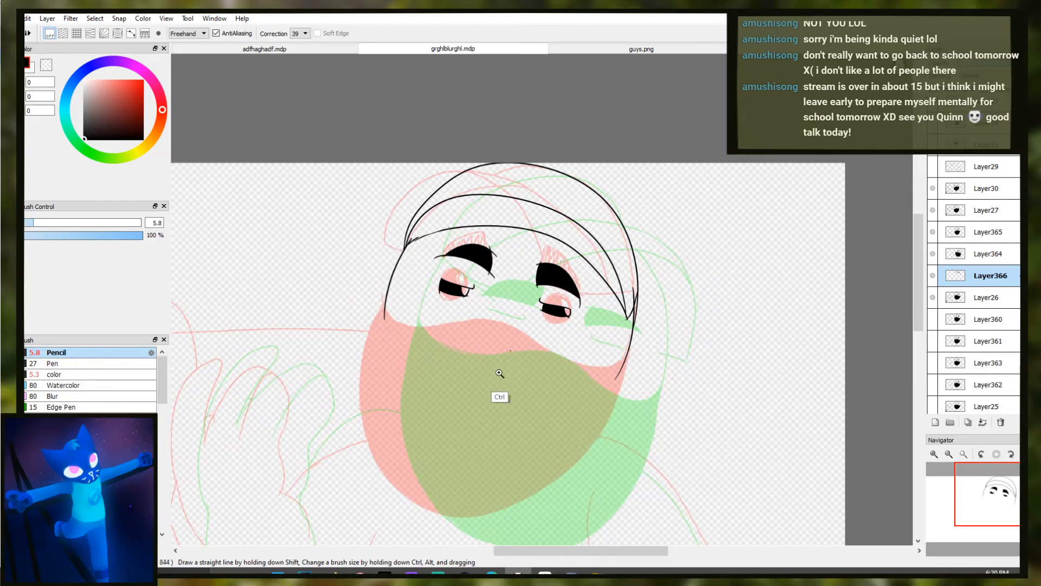
# Ink the wavy upper edge of the beard across the face, from the left cheek to the right cheek
pyautogui.scroll(2, 497, 374)
pyautogui.scroll(-1, 504, 358)
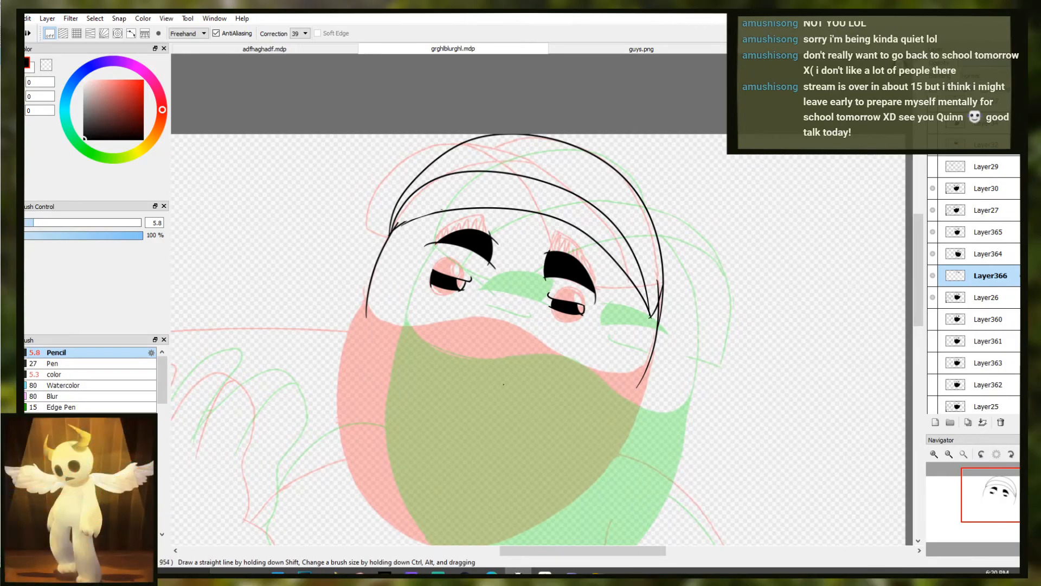
pyautogui.scroll(1, 474, 412)
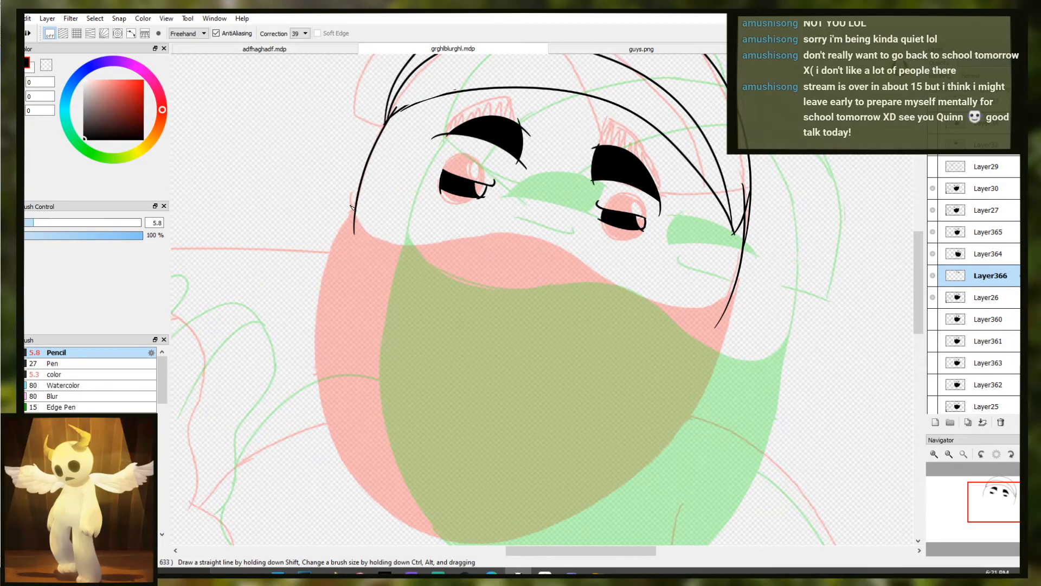
pyautogui.moveTo(353, 208)
pyautogui.mouseDown()
pyautogui.moveTo(382, 245)
pyautogui.moveTo(554, 228)
pyautogui.moveTo(624, 299)
pyautogui.mouseUp()
pyautogui.hotkey('ctrl', 'z')
pyautogui.moveTo(353, 207)
pyautogui.mouseDown()
pyautogui.moveTo(423, 239)
pyautogui.moveTo(510, 233)
pyautogui.moveTo(633, 292)
pyautogui.moveTo(734, 292)
pyautogui.mouseUp()
pyautogui.moveTo(567, 298); pyautogui.dragTo(579, 257)
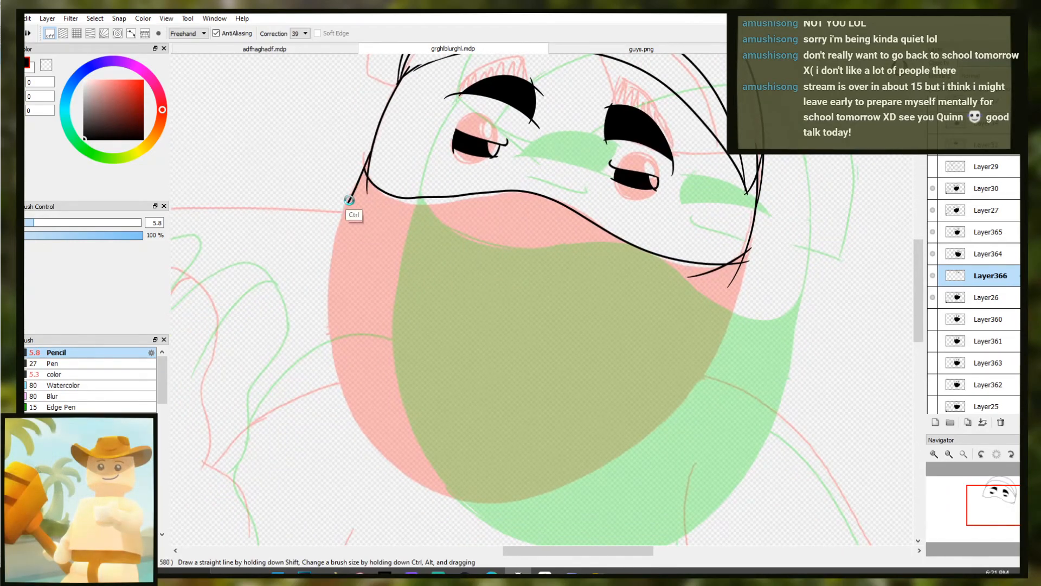
# Ink the beard's outer sides, sweeping the right curve from the cheek down toward the chin
pyautogui.moveTo(372, 166)
pyautogui.mouseDown()
pyautogui.moveTo(332, 315)
pyautogui.moveTo(683, 395)
pyautogui.mouseUp()
pyautogui.hotkey('ctrl', 'z')
pyautogui.moveTo(750, 249)
pyautogui.mouseDown()
pyautogui.moveTo(749, 268)
pyautogui.moveTo(478, 515)
pyautogui.mouseUp()
pyautogui.hotkey('ctrl', 'z')
pyautogui.moveTo(751, 247)
pyautogui.mouseDown()
pyautogui.moveTo(708, 350)
pyautogui.moveTo(450, 488)
pyautogui.moveTo(748, 257)
pyautogui.moveTo(498, 506)
pyautogui.mouseUp()
pyautogui.hotkey('ctrl', 'z')
pyautogui.hotkey('ctrl', 'z')
pyautogui.moveTo(749, 247)
pyautogui.mouseDown()
pyautogui.moveTo(717, 320)
pyautogui.moveTo(539, 490)
pyautogui.moveTo(498, 506)
pyautogui.mouseUp()
pyautogui.hotkey('ctrl', 'z')
pyautogui.hotkey('ctrl', 'z')
pyautogui.hotkey('ctrl', 'z')
# Close the beard's rounded bottom and join its left side up to the left cheek
pyautogui.moveTo(608, 452)
pyautogui.mouseDown()
pyautogui.moveTo(491, 503)
pyautogui.moveTo(510, 496)
pyautogui.mouseUp()
pyautogui.moveTo(443, 490); pyautogui.dragTo(438, 488)
pyautogui.hotkey('ctrl', 'z')
pyautogui.moveTo(600, 470)
pyautogui.mouseDown()
pyautogui.moveTo(490, 499)
pyautogui.moveTo(374, 454)
pyautogui.mouseUp()
pyautogui.moveTo(459, 497)
pyautogui.mouseDown()
pyautogui.moveTo(341, 388)
pyautogui.moveTo(391, 467)
pyautogui.moveTo(347, 374)
pyautogui.moveTo(351, 193)
pyautogui.moveTo(373, 154)
pyautogui.mouseUp()
pyautogui.hotkey('ctrl', 'z')
pyautogui.hotkey('ctrl', 'z')
pyautogui.hotkey('ctrl', 'z')
pyautogui.moveTo(366, 192); pyautogui.dragTo(371, 157)
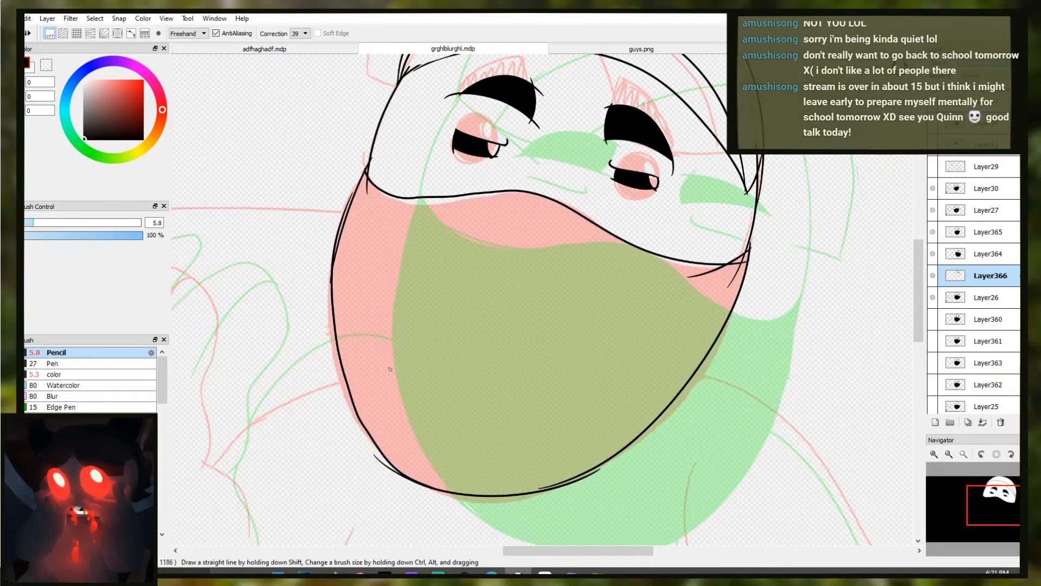
# Finish the beard's lower outline and fill the enclosed beard shape with solid black
pyautogui.moveTo(610, 453); pyautogui.dragTo(556, 493)
pyautogui.press('g')
pyautogui.click(489, 348)
pyautogui.press('b')
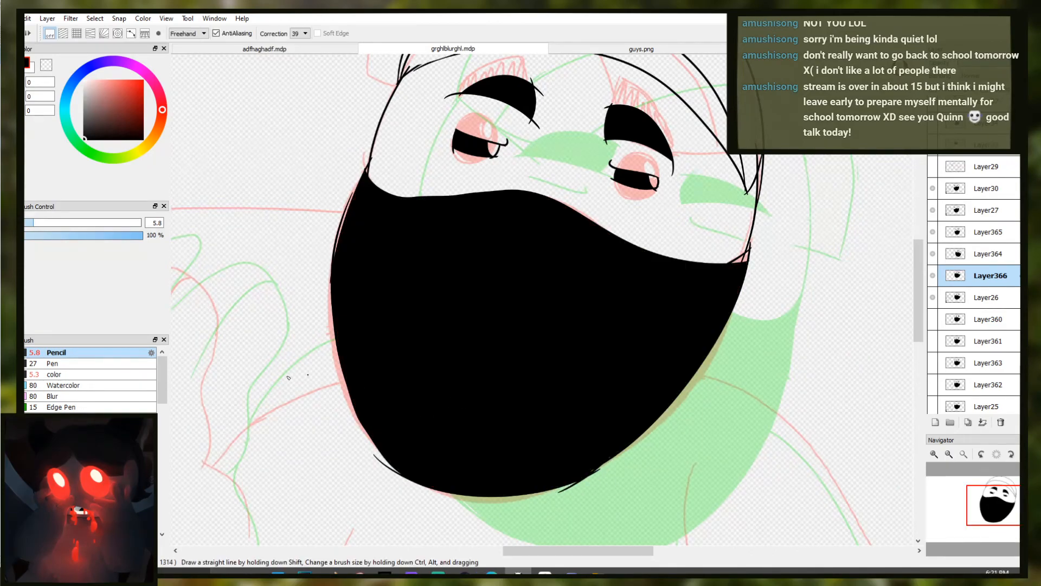
# Round out the beard's left edge in black with the color brush at size 130, and return to the Pencil
pyautogui.click(94, 376)
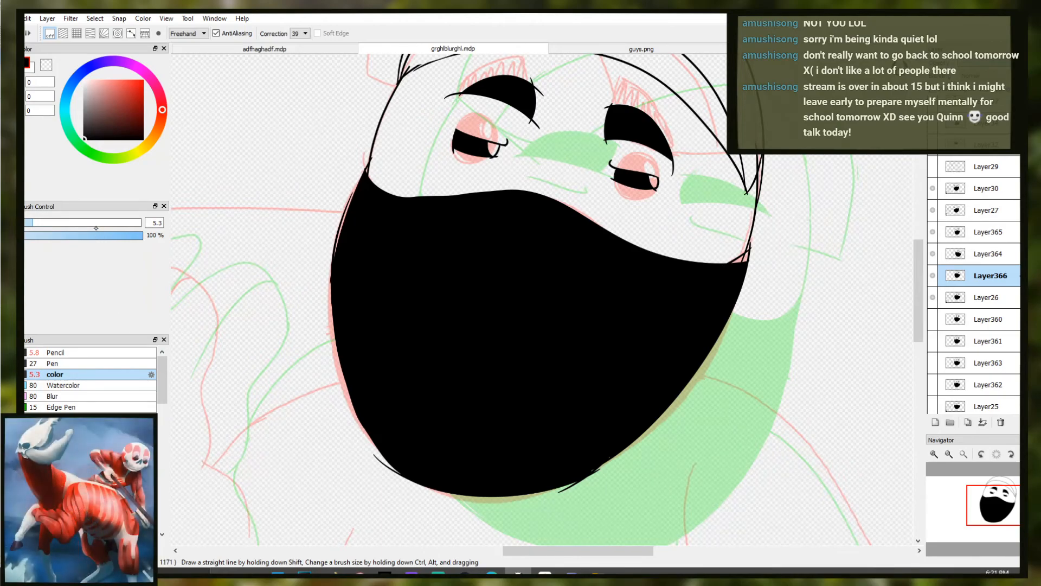
pyautogui.moveTo(98, 224); pyautogui.dragTo(136, 223)
pyautogui.moveTo(361, 263)
pyautogui.mouseDown()
pyautogui.moveTo(349, 312)
pyautogui.moveTo(434, 456)
pyautogui.mouseUp()
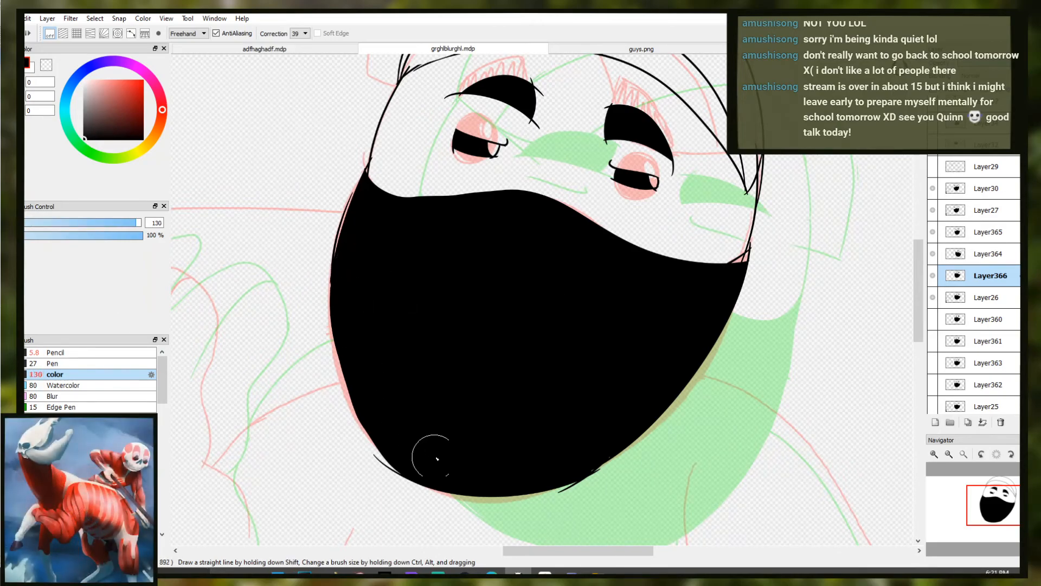
pyautogui.moveTo(369, 264)
pyautogui.mouseDown()
pyautogui.moveTo(372, 407)
pyautogui.moveTo(397, 425)
pyautogui.moveTo(367, 263)
pyautogui.moveTo(346, 315)
pyautogui.moveTo(380, 413)
pyautogui.mouseUp()
pyautogui.hotkey('ctrl', 'z')
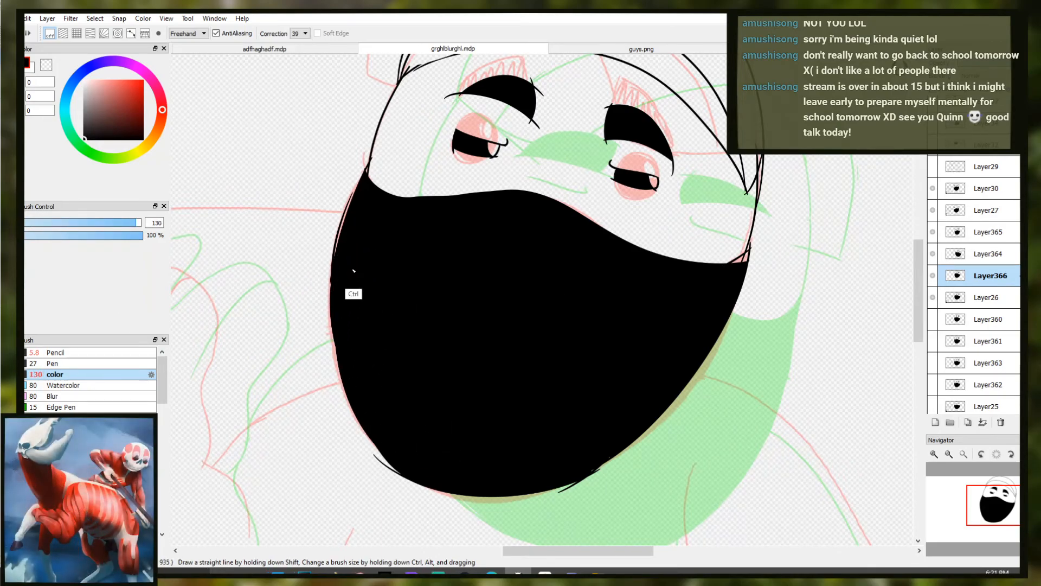
pyautogui.moveTo(358, 249)
pyautogui.mouseDown()
pyautogui.moveTo(374, 414)
pyautogui.moveTo(396, 429)
pyautogui.mouseUp()
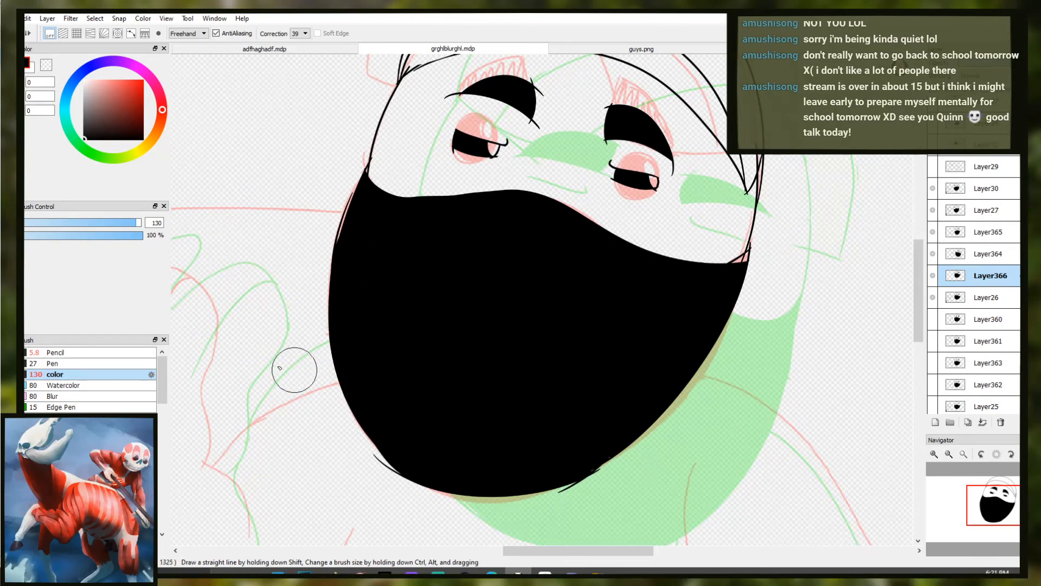
pyautogui.click(134, 353)
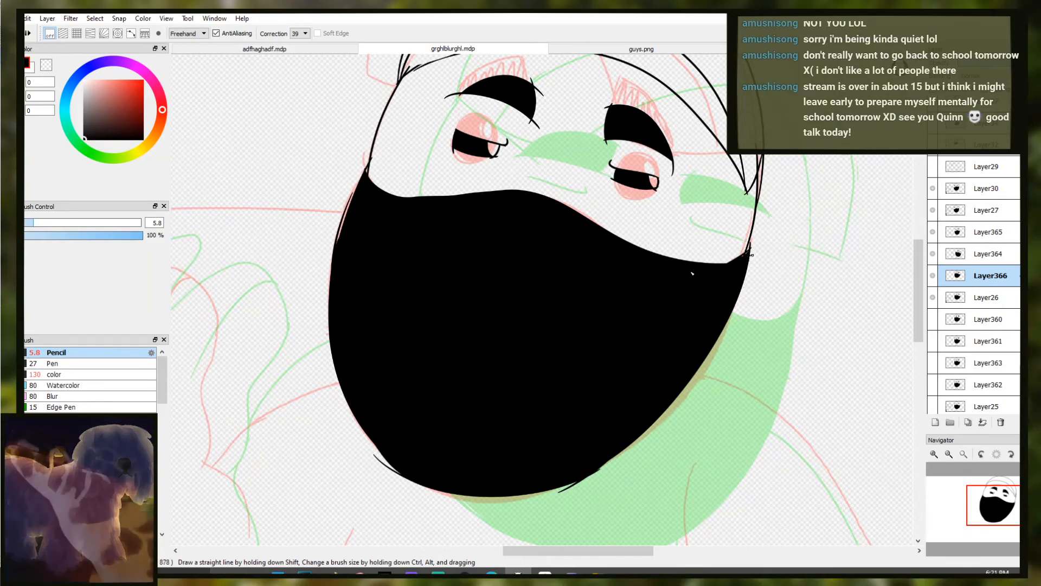
# Transform the inked head, tilting it slightly clockwise and shifting it right between the red and green guide heads
pyautogui.scroll(-2, 719, 273)
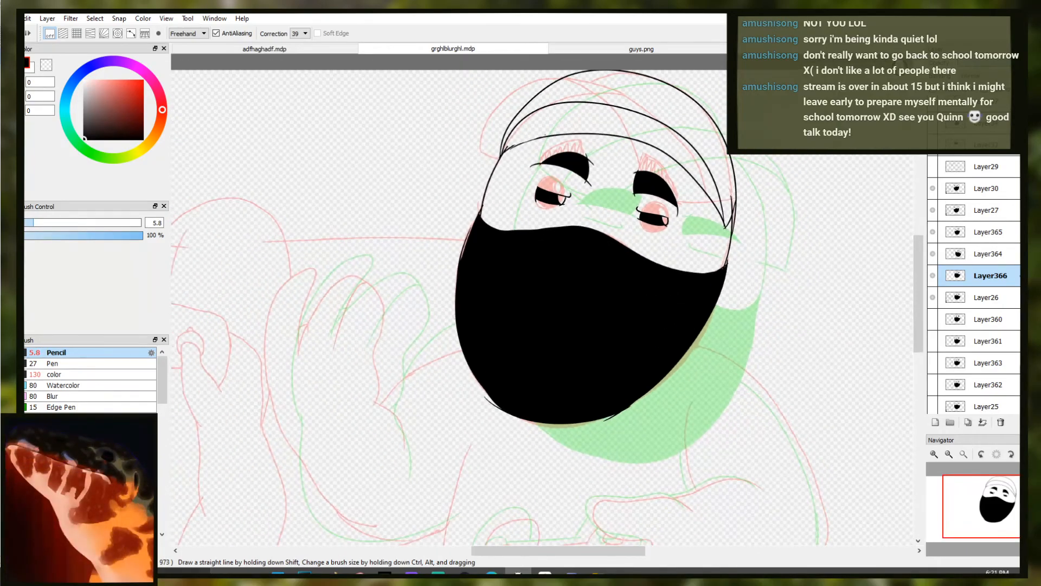
pyautogui.hotkey('ctrl', 't')
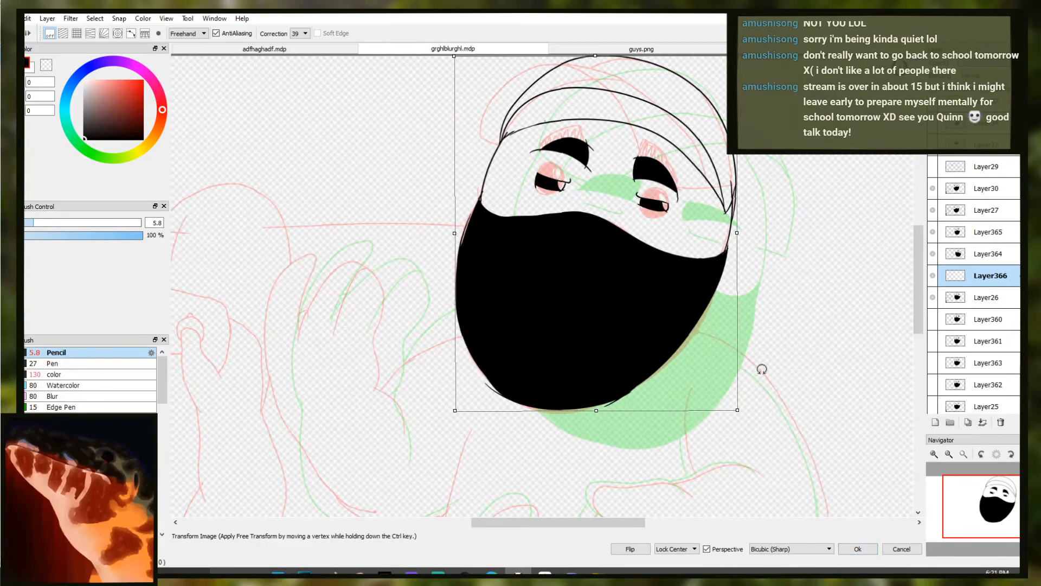
pyautogui.moveTo(760, 367); pyautogui.dragTo(689, 311)
pyautogui.moveTo(800, 307); pyautogui.dragTo(773, 319)
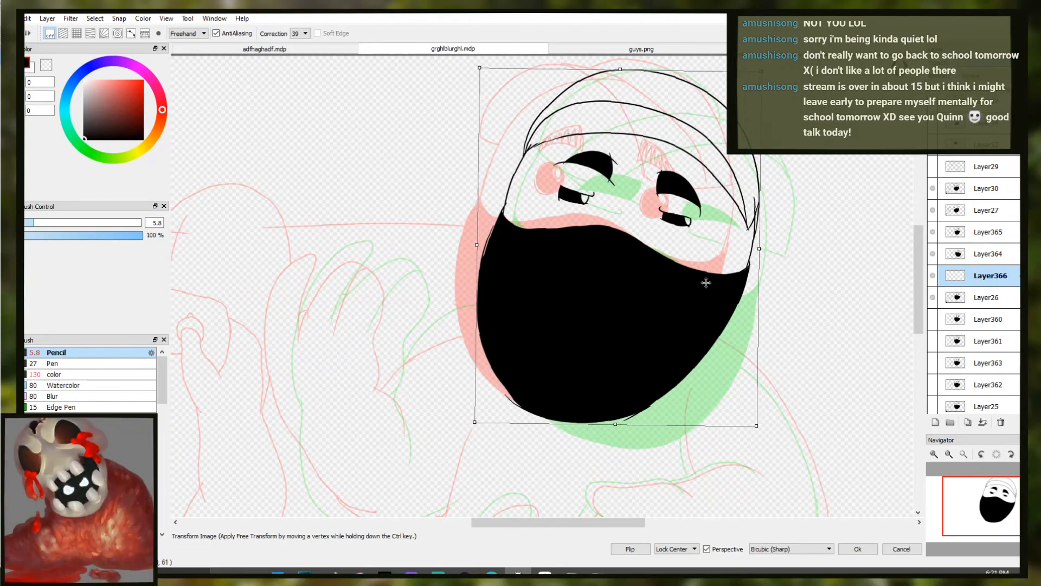
pyautogui.moveTo(705, 283); pyautogui.dragTo(708, 277)
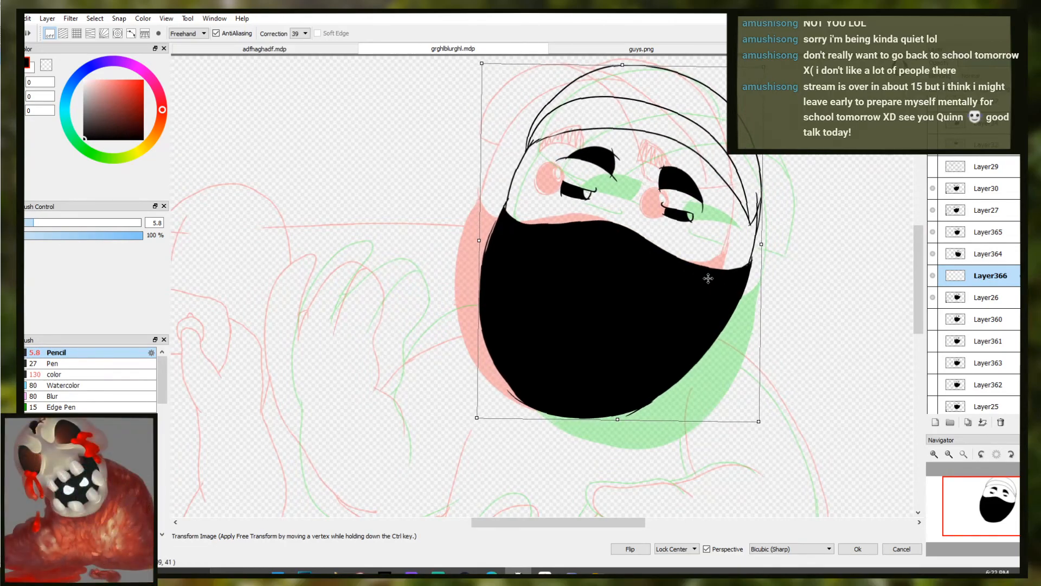
pyautogui.moveTo(785, 337); pyautogui.dragTo(789, 338)
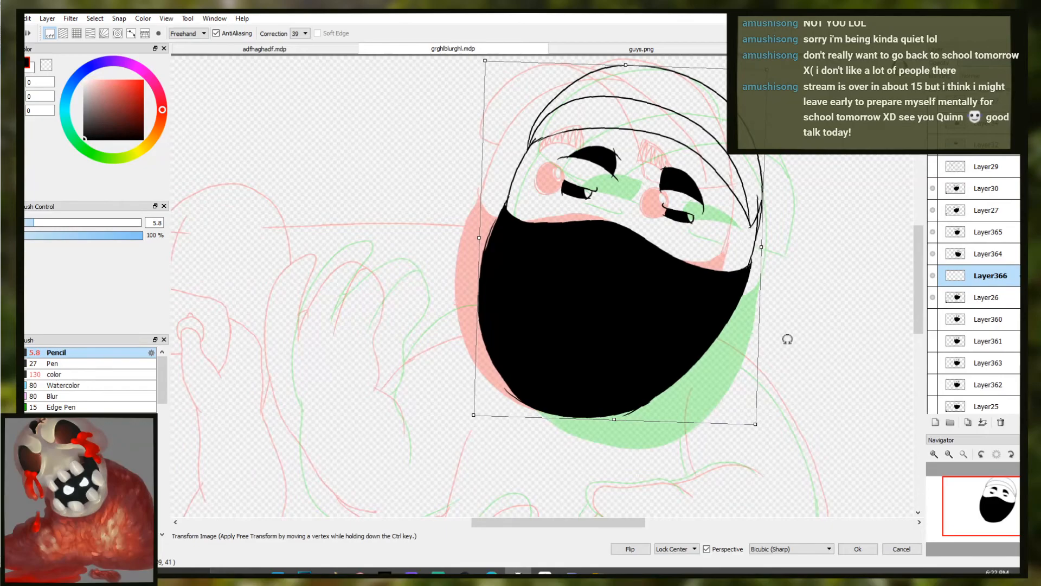
pyautogui.moveTo(727, 313); pyautogui.dragTo(719, 311)
pyautogui.click(844, 549)
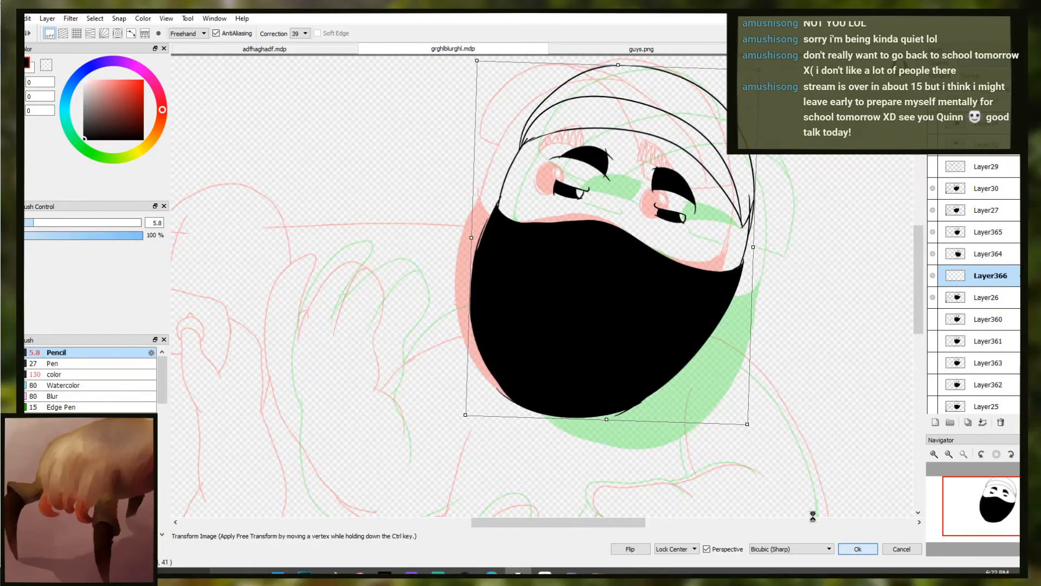
# Compare the head pose on Layer366 with the neighbouring drawings on Layer364 and Layer26 by flipping between the frames
pyautogui.hotkey('ctrl', 'z')
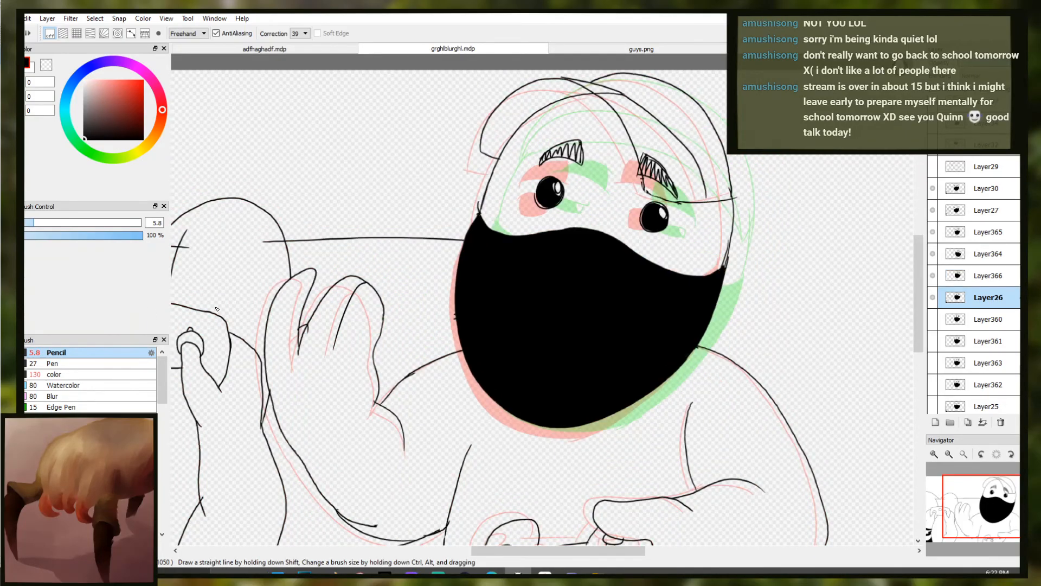
pyautogui.hotkey('ctrl', 'z')
pyautogui.hotkey('ctrl', 'z')
pyautogui.hotkey('ctrl', 'z')
pyautogui.hotkey('ctrl', 'y')
pyautogui.press('Down')
pyautogui.press('Down')
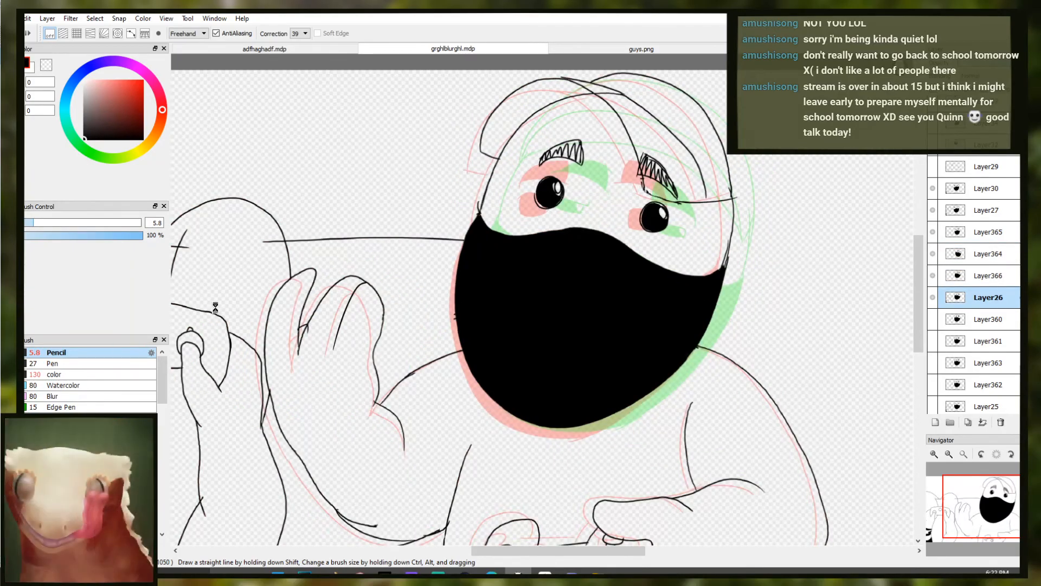
pyautogui.press('Up')
pyautogui.press('Up')
pyautogui.press('Down')
pyautogui.press('Down')
pyautogui.press('Down')
pyautogui.press('Up')
pyautogui.press('Up')
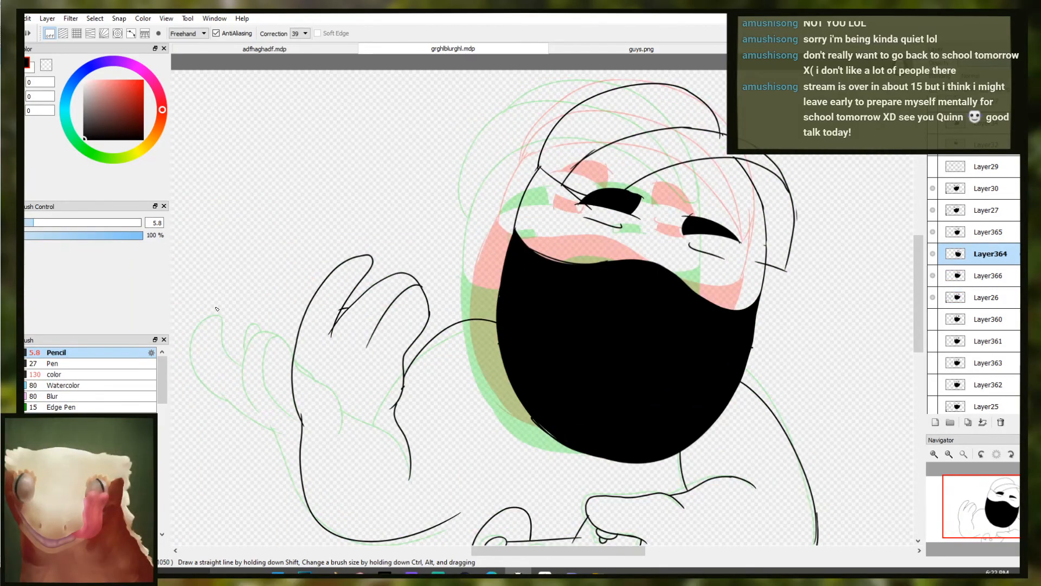
pyautogui.press('Down')
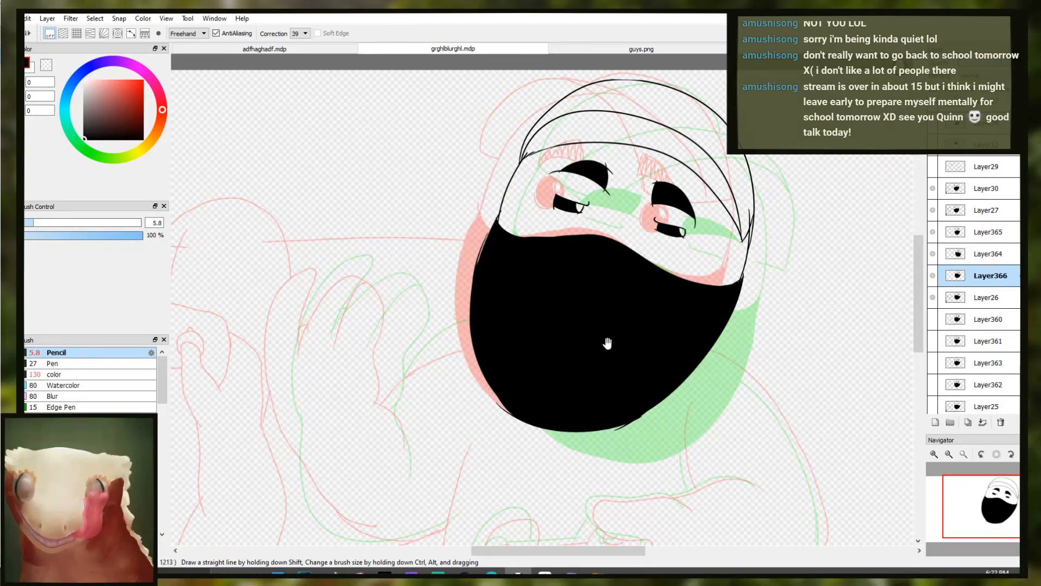
pyautogui.press('Down')
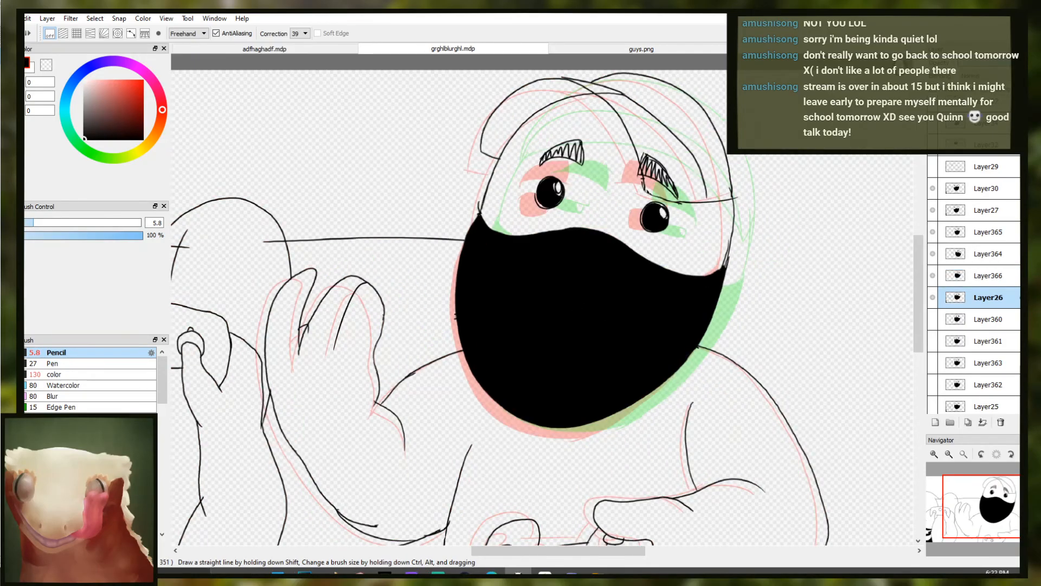
pyautogui.press('Up')
pyautogui.press('Up')
pyautogui.press('Down')
pyautogui.press('Down')
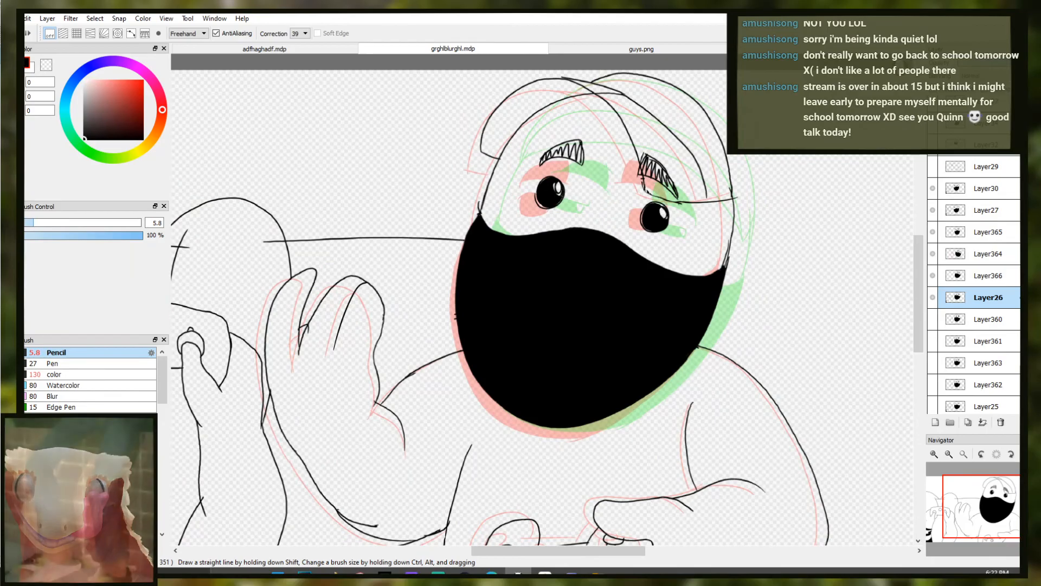
pyautogui.press('Up')
pyautogui.press('Up')
pyautogui.press('Down')
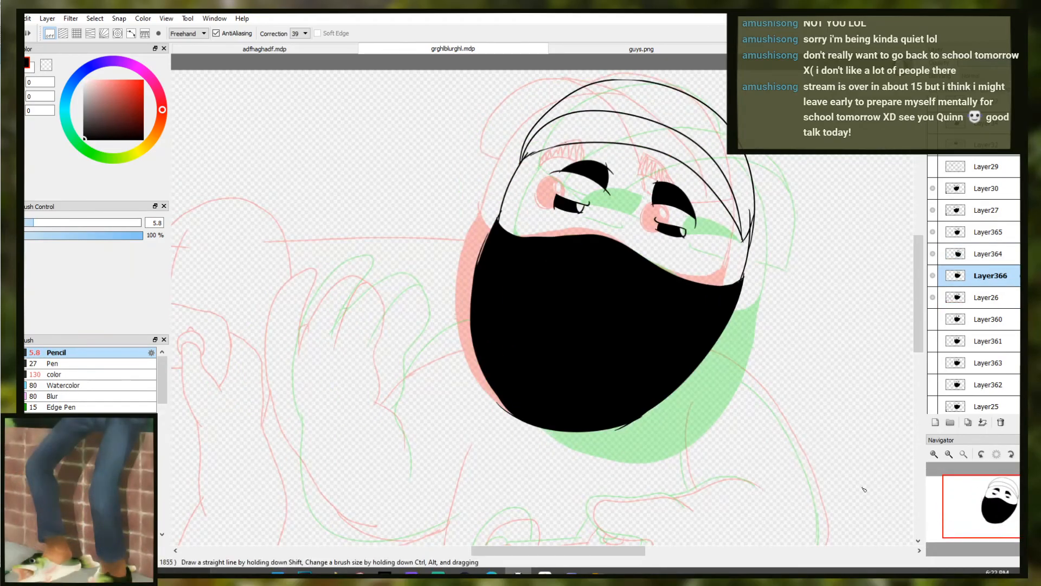
pyautogui.press('Down')
pyautogui.press('Up')
pyautogui.press('Up')
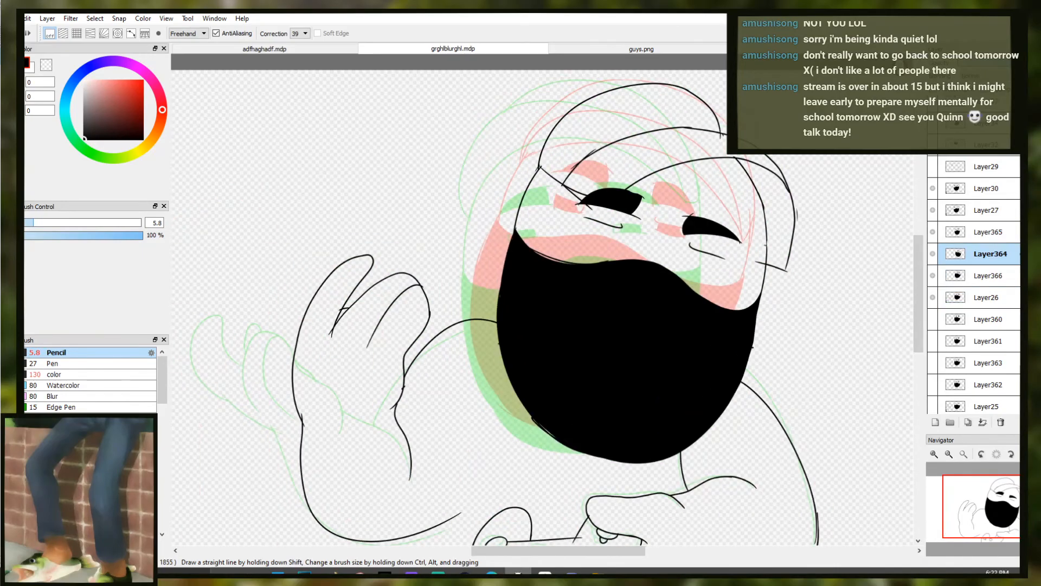
pyautogui.press('Down')
pyautogui.press('Down')
pyautogui.press('Up')
pyautogui.press('Up')
pyautogui.press('Down')
pyautogui.press('Down')
pyautogui.press('Up')
pyautogui.press('Up')
pyautogui.press('Up')
pyautogui.press('Down')
pyautogui.press('Down')
pyautogui.press('Down')
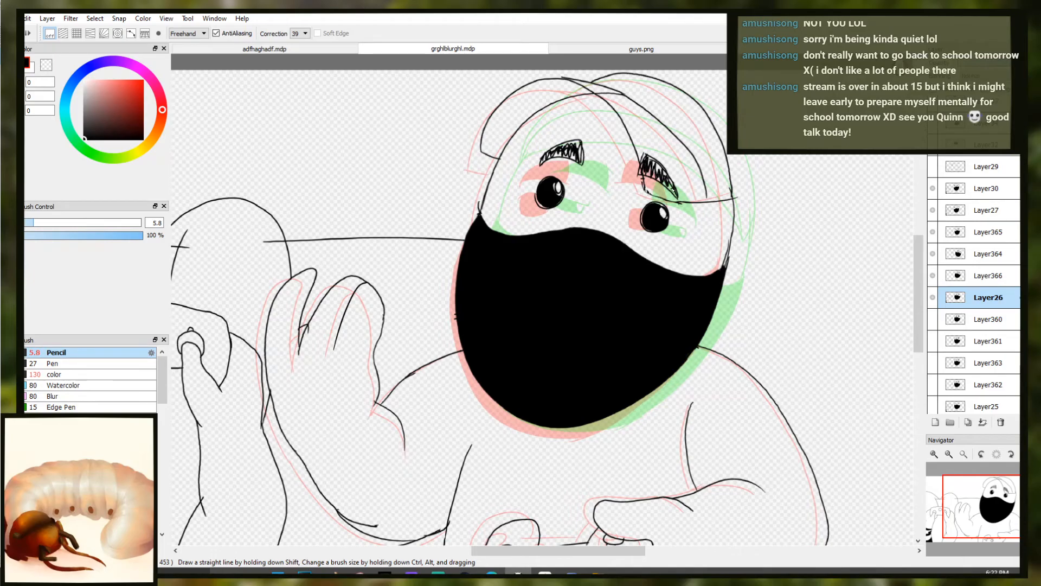
pyautogui.press('Up')
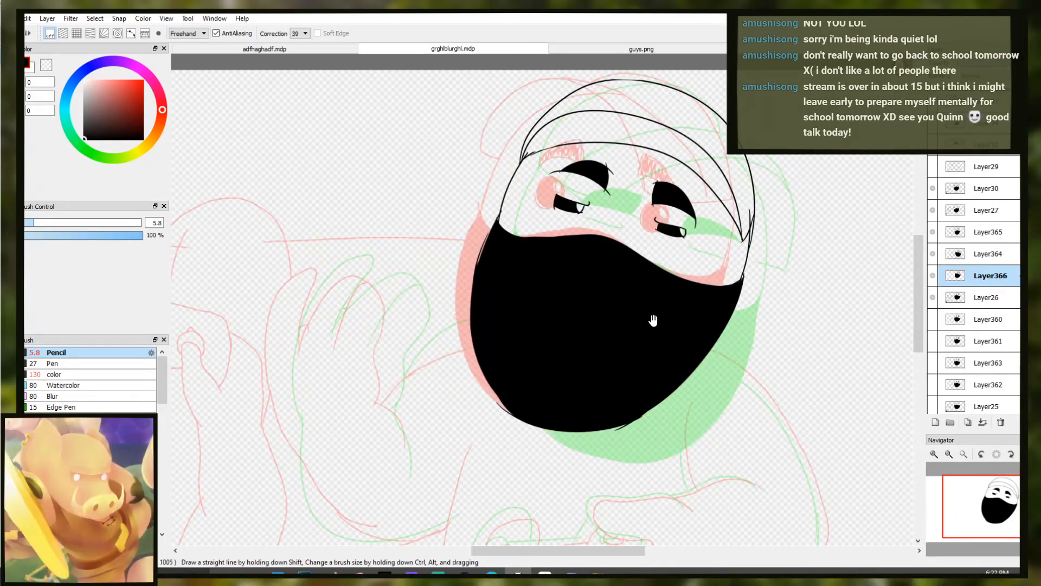
# Ink the right shoulder and outer arm, curving from the beard's edge down between the red and green guide lines
pyautogui.moveTo(627, 317); pyautogui.dragTo(627, 209)
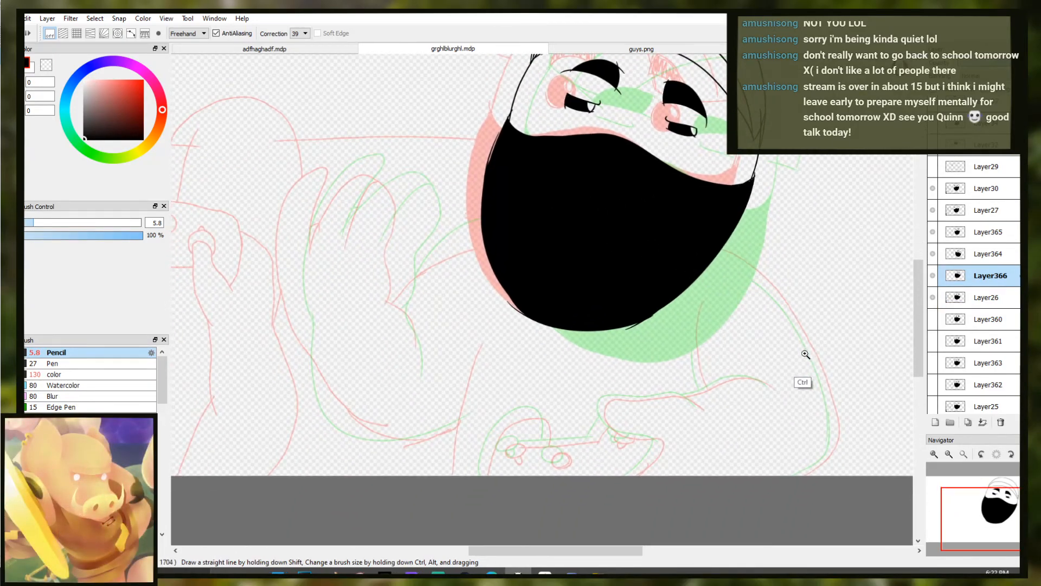
pyautogui.scroll(2, 804, 353)
pyautogui.moveTo(599, 150); pyautogui.dragTo(680, 198)
pyautogui.hotkey('ctrl', 'z')
pyautogui.hotkey('ctrl', 'z')
pyautogui.hotkey('ctrl', 'z')
pyautogui.hotkey('ctrl', 'z')
pyautogui.hotkey('ctrl', 'z')
pyautogui.moveTo(596, 151); pyautogui.dragTo(686, 204)
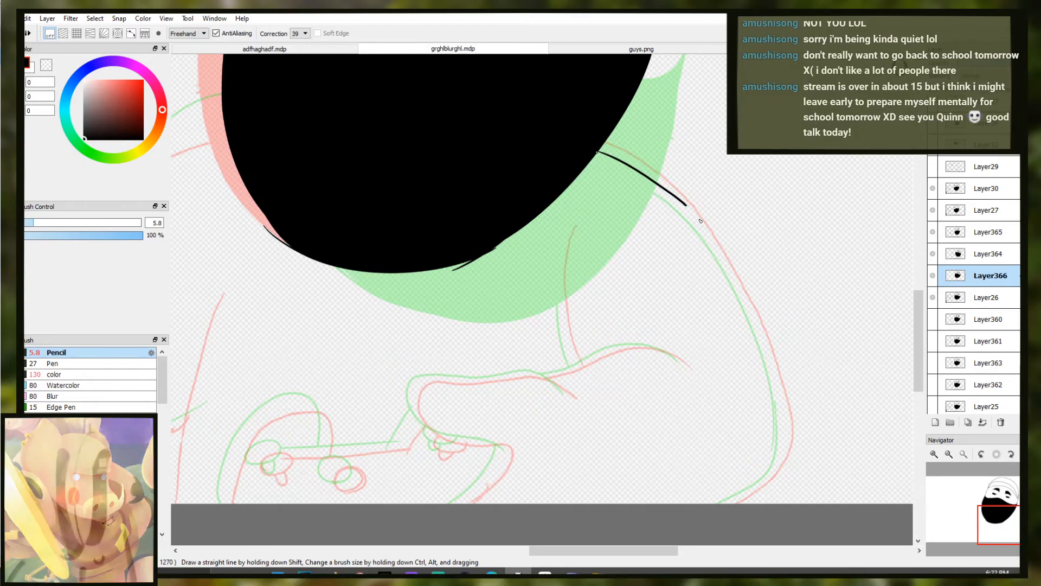
pyautogui.hotkey('ctrl', 'z')
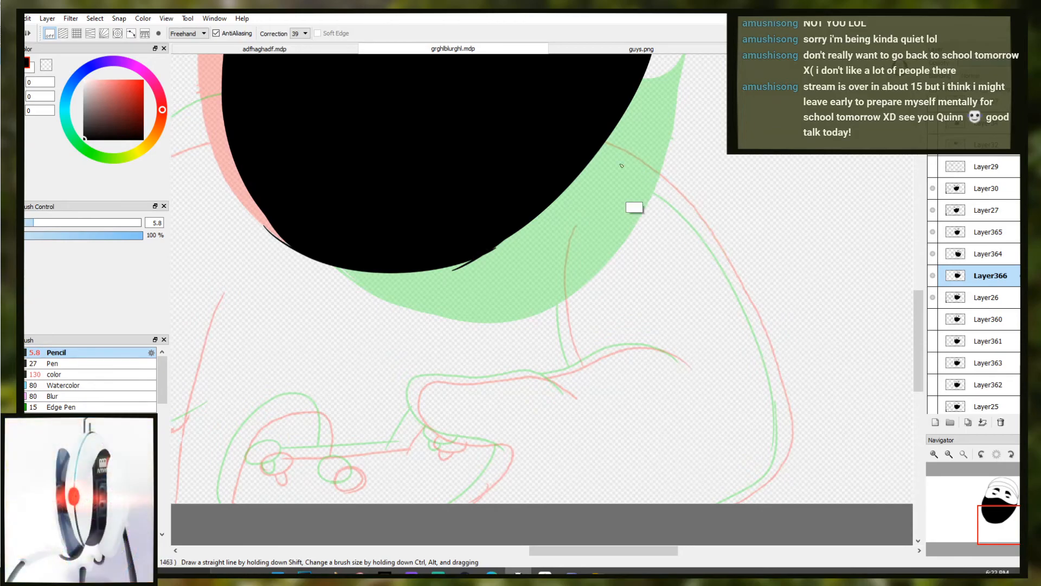
pyautogui.moveTo(598, 151)
pyautogui.mouseDown()
pyautogui.moveTo(714, 243)
pyautogui.moveTo(760, 329)
pyautogui.moveTo(783, 420)
pyautogui.mouseUp()
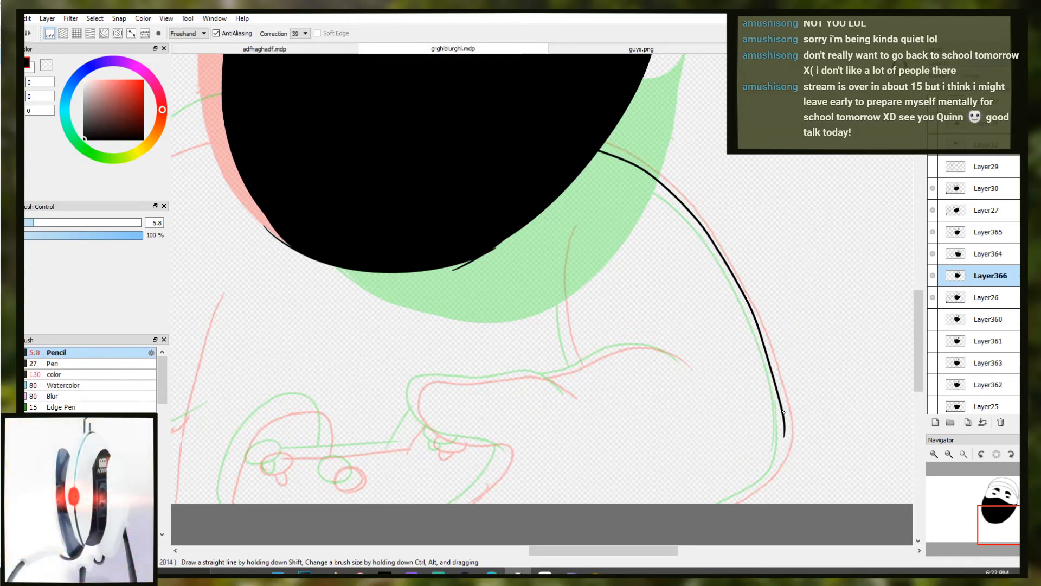
# Ink the elbow curve, continuing the outer arm line inward to the canvas's bottom edge
pyautogui.moveTo(785, 422)
pyautogui.mouseDown()
pyautogui.moveTo(782, 444)
pyautogui.moveTo(719, 504)
pyautogui.mouseUp()
pyautogui.hotkey('ctrl', 'z')
pyautogui.hotkey('ctrl', 'z')
pyautogui.moveTo(785, 422)
pyautogui.mouseDown()
pyautogui.moveTo(765, 485)
pyautogui.moveTo(720, 504)
pyautogui.mouseUp()
pyautogui.hotkey('ctrl', 'z')
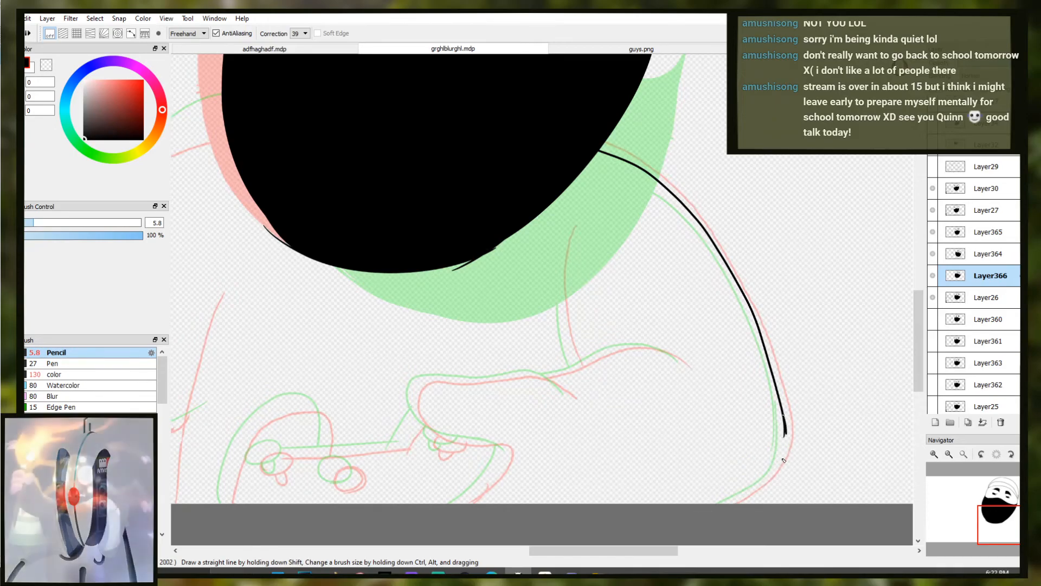
pyautogui.moveTo(785, 421); pyautogui.dragTo(725, 503)
pyautogui.hotkey('ctrl', 'z')
pyautogui.hotkey('ctrl', 'z')
pyautogui.moveTo(785, 422)
pyautogui.mouseDown()
pyautogui.moveTo(786, 455)
pyautogui.moveTo(709, 511)
pyautogui.mouseUp()
pyautogui.hotkey('ctrl', 'z')
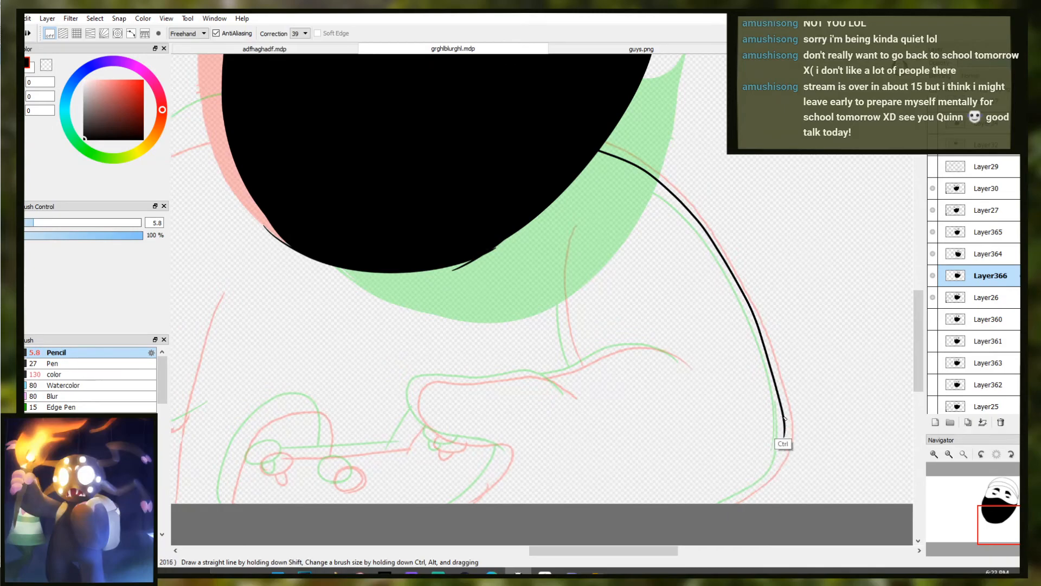
pyautogui.moveTo(785, 420)
pyautogui.mouseDown()
pyautogui.moveTo(778, 470)
pyautogui.moveTo(704, 524)
pyautogui.mouseUp()
# Ink the wavy upper edge of the right hand holding the controller
pyautogui.moveTo(578, 408); pyautogui.dragTo(714, 395)
pyautogui.moveTo(630, 437); pyautogui.dragTo(669, 383)
pyautogui.moveTo(740, 309); pyautogui.dragTo(696, 275)
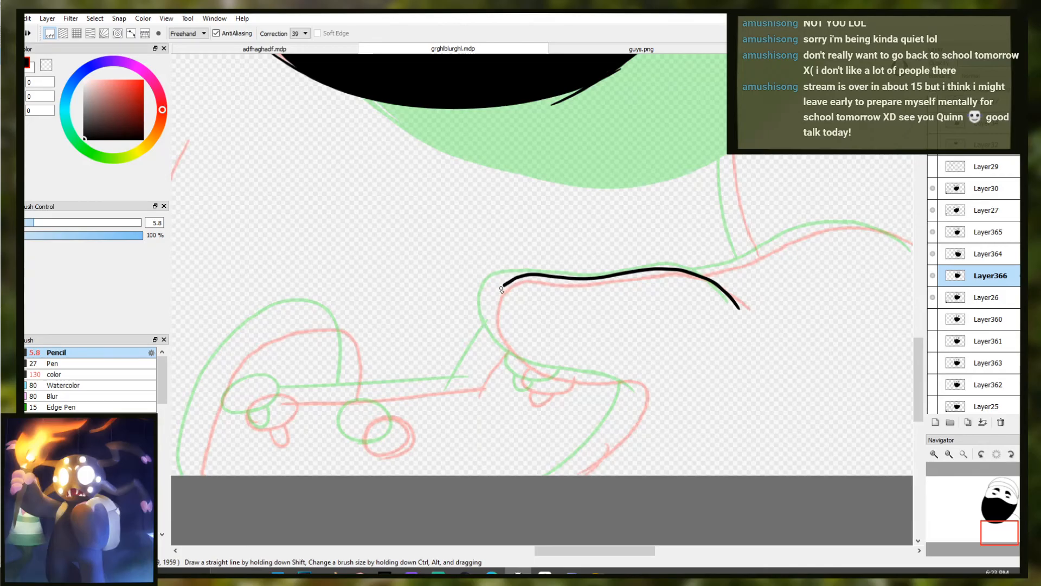
# Ink the rounded front of the right hand, curving from its upper edge down toward the underside
pyautogui.press('e')
pyautogui.moveTo(492, 341)
pyautogui.mouseDown()
pyautogui.moveTo(496, 349)
pyautogui.moveTo(505, 274)
pyautogui.moveTo(498, 341)
pyautogui.mouseUp()
pyautogui.press('b')
pyautogui.hotkey('ctrl', 'z')
pyautogui.hotkey('ctrl', 'z')
pyautogui.hotkey('ctrl', 'z')
pyautogui.hotkey('ctrl', 'z')
pyautogui.hotkey('ctrl', 'z')
pyautogui.moveTo(546, 274)
pyautogui.mouseDown()
pyautogui.moveTo(507, 276)
pyautogui.moveTo(518, 276)
pyautogui.moveTo(496, 293)
pyautogui.moveTo(505, 342)
pyautogui.mouseUp()
pyautogui.hotkey('ctrl', 'z')
pyautogui.hotkey('ctrl', 'z')
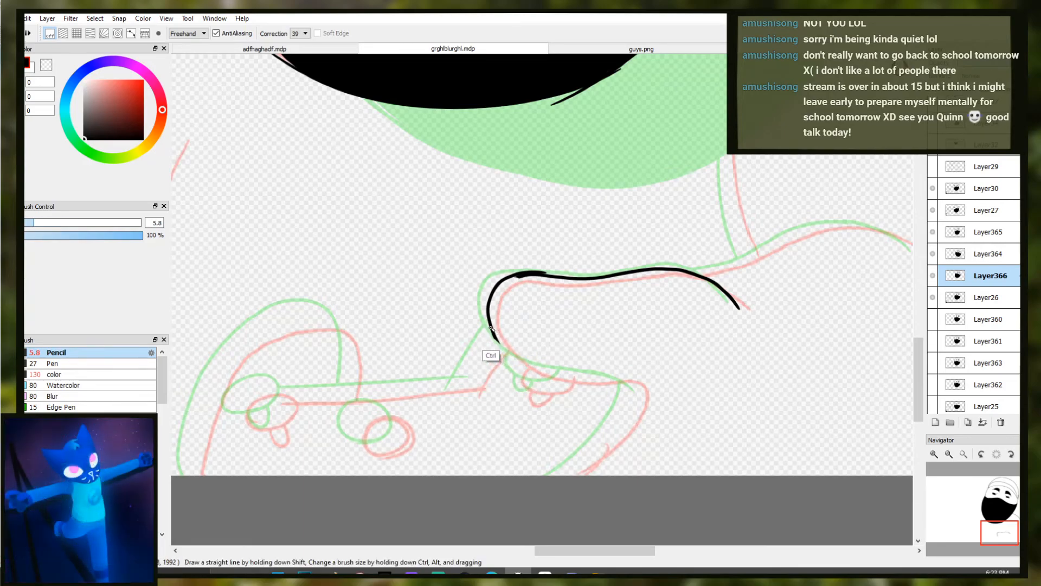
# Ink the underside of the right hand, sweeping from its rounded front toward the controller's right grip
pyautogui.moveTo(491, 328); pyautogui.dragTo(590, 378)
pyautogui.hotkey('ctrl', 'z')
pyautogui.moveTo(495, 331); pyautogui.dragTo(590, 378)
pyautogui.hotkey('ctrl', 'z')
pyautogui.moveTo(496, 334)
pyautogui.mouseDown()
pyautogui.moveTo(536, 366)
pyautogui.moveTo(651, 386)
pyautogui.mouseUp()
# Ink the curved outer side of the controller's right grip from the hand's underside down to the canvas edge
pyautogui.moveTo(586, 380)
pyautogui.mouseDown()
pyautogui.moveTo(612, 391)
pyautogui.moveTo(640, 371)
pyautogui.moveTo(572, 476)
pyautogui.mouseUp()
pyautogui.press('b')
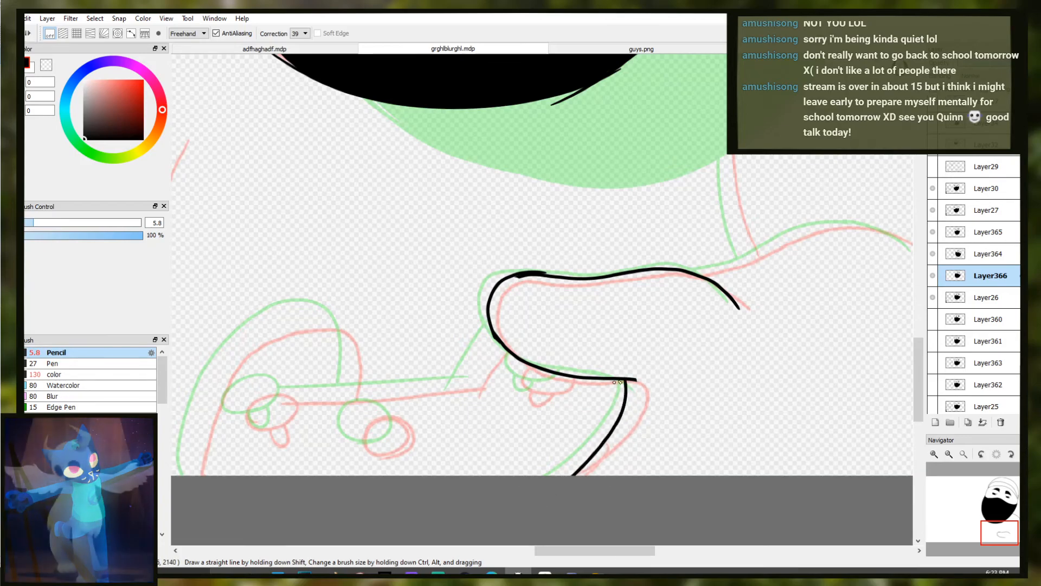
pyautogui.hotkey('ctrl', 'z')
pyautogui.moveTo(630, 380); pyautogui.dragTo(572, 475)
pyautogui.hotkey('ctrl', 'z')
pyautogui.moveTo(629, 380); pyautogui.dragTo(574, 475)
pyautogui.hotkey('ctrl', 'z')
pyautogui.moveTo(628, 380); pyautogui.dragTo(560, 475)
pyautogui.hotkey('ctrl', 'z')
pyautogui.moveTo(629, 380); pyautogui.dragTo(565, 475)
pyautogui.moveTo(645, 384)
pyautogui.keyDown('ctrl'); pyautogui.keyDown('alt'); pyautogui.mouseDown()
pyautogui.moveTo(640, 368)
pyautogui.moveTo(626, 382)
pyautogui.mouseUp(); pyautogui.keyUp('alt'); pyautogui.keyUp('ctrl')
# Ink the controller's left side as an arch rising from the canvas edge and bending down at its inner end
pyautogui.moveTo(479, 380); pyautogui.dragTo(569, 324)
pyautogui.keyDown('ctrl'); pyautogui.click(510, 414); pyautogui.keyUp('ctrl')
pyautogui.moveTo(511, 414)
pyautogui.mouseDown()
pyautogui.moveTo(437, 420)
pyautogui.moveTo(325, 481)
pyautogui.mouseUp()
pyautogui.moveTo(256, 460)
pyautogui.mouseDown()
pyautogui.moveTo(264, 404)
pyautogui.moveTo(423, 197)
pyautogui.moveTo(460, 199)
pyautogui.mouseUp()
pyautogui.hotkey('ctrl', 'z')
pyautogui.moveTo(397, 207)
pyautogui.mouseDown()
pyautogui.moveTo(466, 193)
pyautogui.moveTo(429, 196)
pyautogui.moveTo(523, 271)
pyautogui.moveTo(514, 307)
pyautogui.mouseUp()
pyautogui.hotkey('ctrl', 'z')
pyautogui.hotkey('ctrl', 'z')
pyautogui.hotkey('ctrl', 'z')
# Ink the controller's long, nearly straight line between the guides, and extend the left arch's inner end to meet it
pyautogui.moveTo(412, 334)
pyautogui.mouseDown()
pyautogui.moveTo(504, 320)
pyautogui.moveTo(688, 317)
pyautogui.mouseUp()
pyautogui.hotkey('ctrl', 'z')
pyautogui.hotkey('ctrl', 'z')
pyautogui.hotkey('ctrl', 'z')
pyautogui.moveTo(410, 334)
pyautogui.mouseDown()
pyautogui.moveTo(705, 305)
pyautogui.moveTo(615, 326)
pyautogui.moveTo(726, 319)
pyautogui.moveTo(699, 317)
pyautogui.mouseUp()
pyautogui.hotkey('ctrl', 'z')
pyautogui.hotkey('ctrl', 'z')
pyautogui.hotkey('ctrl', 'z')
pyautogui.hotkey('ctrl', 'z')
pyautogui.moveTo(426, 334); pyautogui.dragTo(705, 320)
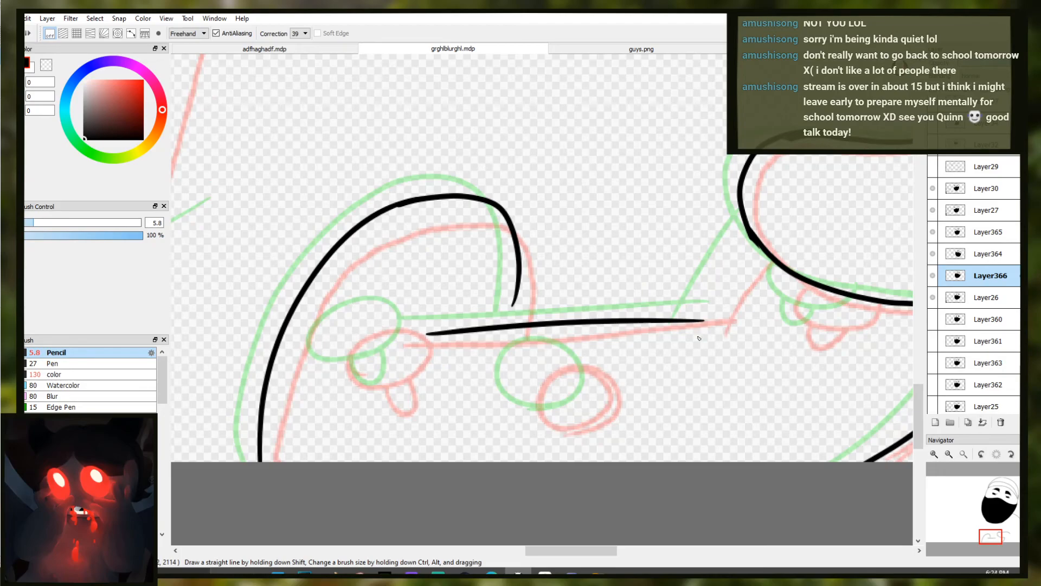
pyautogui.hotkey('ctrl', 'z')
pyautogui.moveTo(418, 335); pyautogui.dragTo(729, 319)
pyautogui.hotkey('ctrl', 'z')
pyautogui.moveTo(412, 330); pyautogui.dragTo(699, 315)
pyautogui.moveTo(771, 311); pyautogui.dragTo(774, 312)
pyautogui.hotkey('ctrl', 'z')
pyautogui.moveTo(413, 330); pyautogui.dragTo(803, 306)
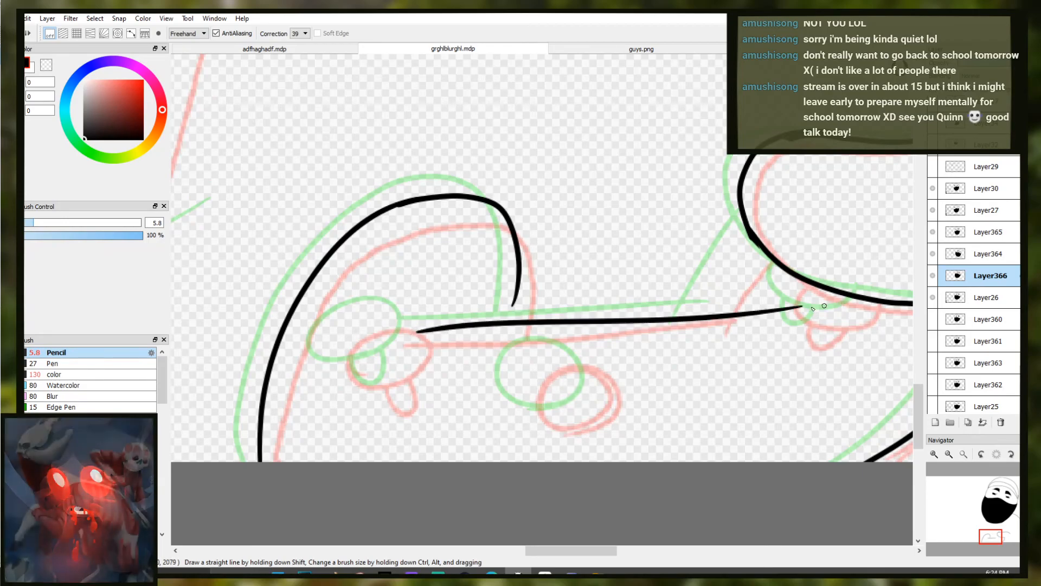
pyautogui.moveTo(503, 332); pyautogui.dragTo(512, 299)
pyautogui.hotkey('ctrl', 'z')
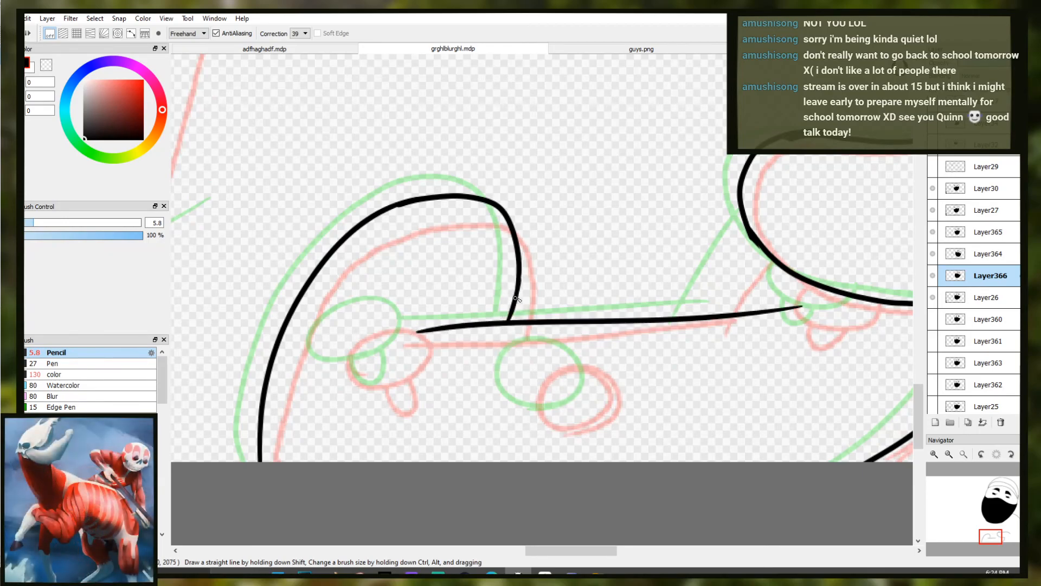
# Trim the right end of the controller's long line and ink a slanted edge joining it up to the right hand
pyautogui.moveTo(751, 323); pyautogui.dragTo(567, 352)
pyautogui.press('e')
pyautogui.moveTo(630, 336)
pyautogui.mouseDown()
pyautogui.moveTo(552, 342)
pyautogui.moveTo(548, 299)
pyautogui.mouseUp()
pyautogui.press('b')
pyautogui.hotkey('ctrl', 'z')
pyautogui.hotkey('ctrl', 'z')
pyautogui.moveTo(514, 359)
pyautogui.mouseDown()
pyautogui.moveTo(559, 283)
pyautogui.moveTo(507, 358)
pyautogui.mouseUp()
pyautogui.hotkey('ctrl', 'z')
pyautogui.moveTo(564, 250); pyautogui.dragTo(507, 357)
pyautogui.hotkey('ctrl', 'z')
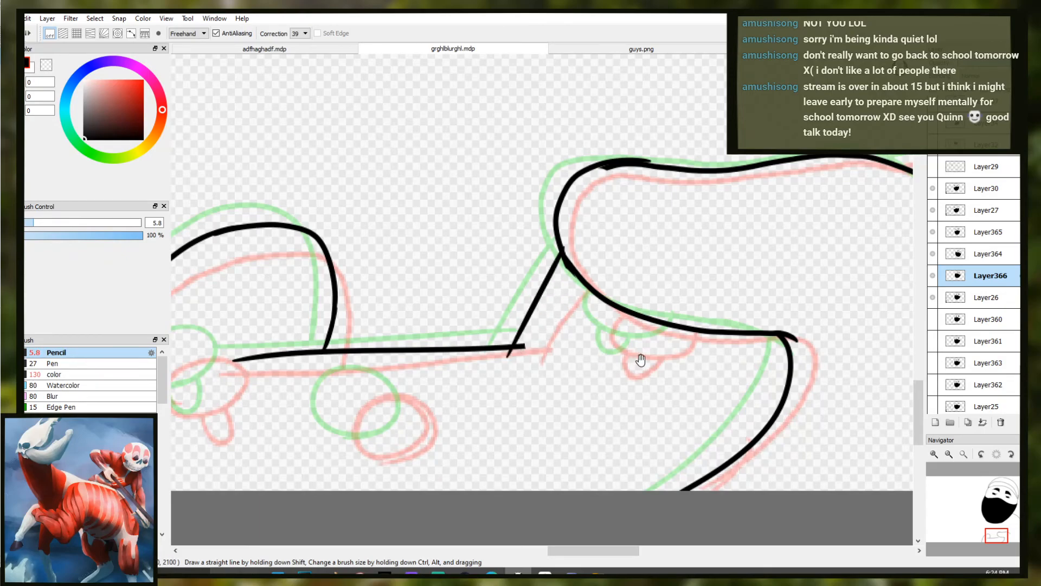
# Ink the half-round controller knob hanging from the right hand's underside, with a smaller rounded nub below it
pyautogui.moveTo(637, 360); pyautogui.dragTo(511, 347)
pyautogui.scroll(3, 464, 290)
pyautogui.moveTo(465, 284)
pyautogui.mouseDown()
pyautogui.moveTo(631, 326)
pyautogui.moveTo(484, 278)
pyautogui.moveTo(586, 347)
pyautogui.mouseUp()
pyautogui.hotkey('ctrl', 'z')
pyautogui.hotkey('ctrl', 'z')
pyautogui.moveTo(490, 382); pyautogui.dragTo(553, 391)
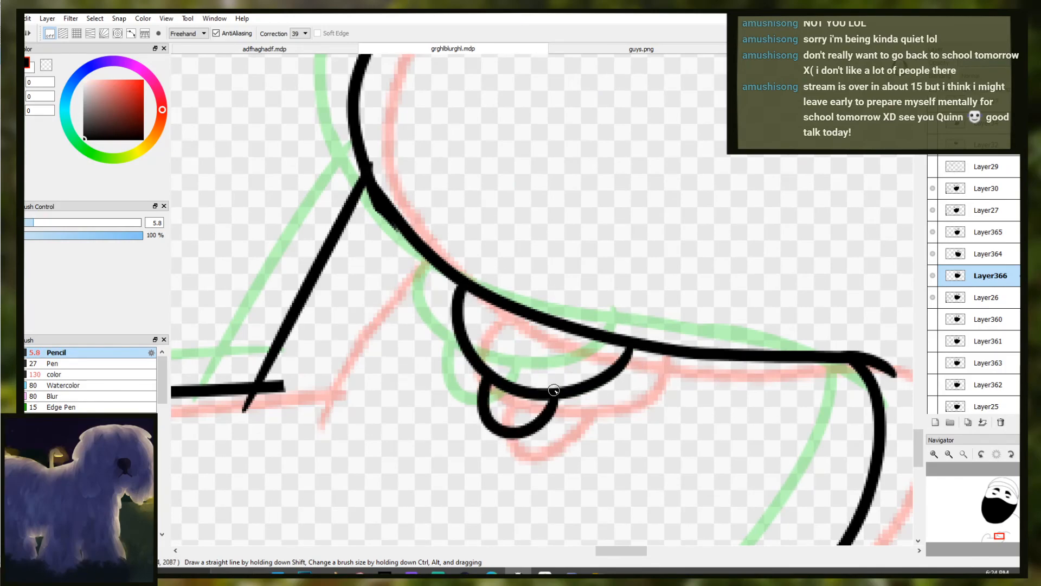
# Ink a round button below the controller's long line, midway between the green and red guide circles
pyautogui.scroll(-2, 558, 385)
pyautogui.scroll(2, 433, 359)
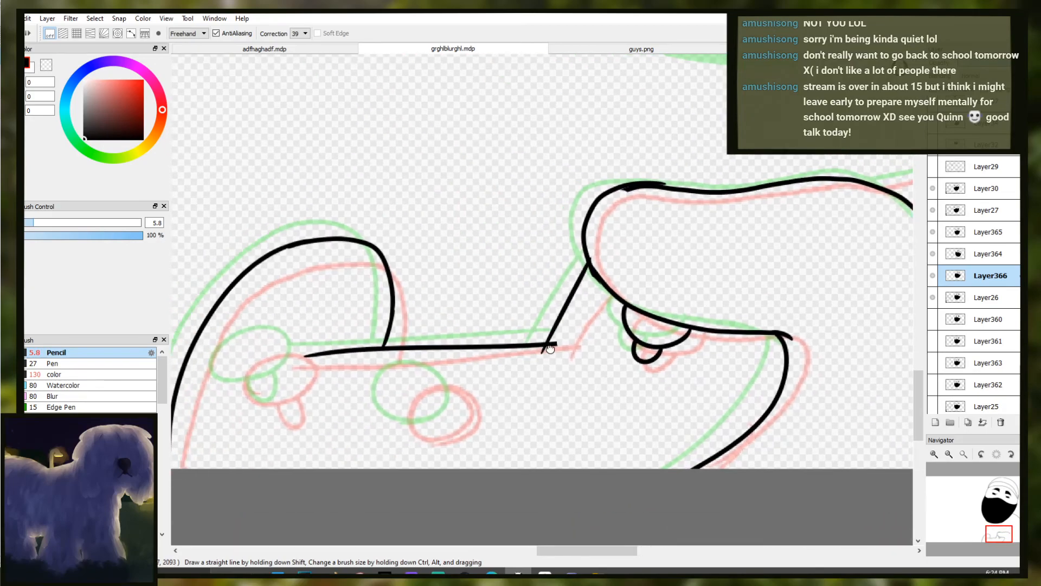
pyautogui.scroll(2, 510, 415)
pyautogui.moveTo(600, 416)
pyautogui.mouseDown()
pyautogui.moveTo(507, 460)
pyautogui.moveTo(487, 317)
pyautogui.moveTo(538, 462)
pyautogui.mouseUp()
pyautogui.keyDown('ctrl'); pyautogui.moveTo(477, 410); pyautogui.dragTo(454, 383); pyautogui.keyUp('ctrl')
pyautogui.scroll(2, 449, 387)
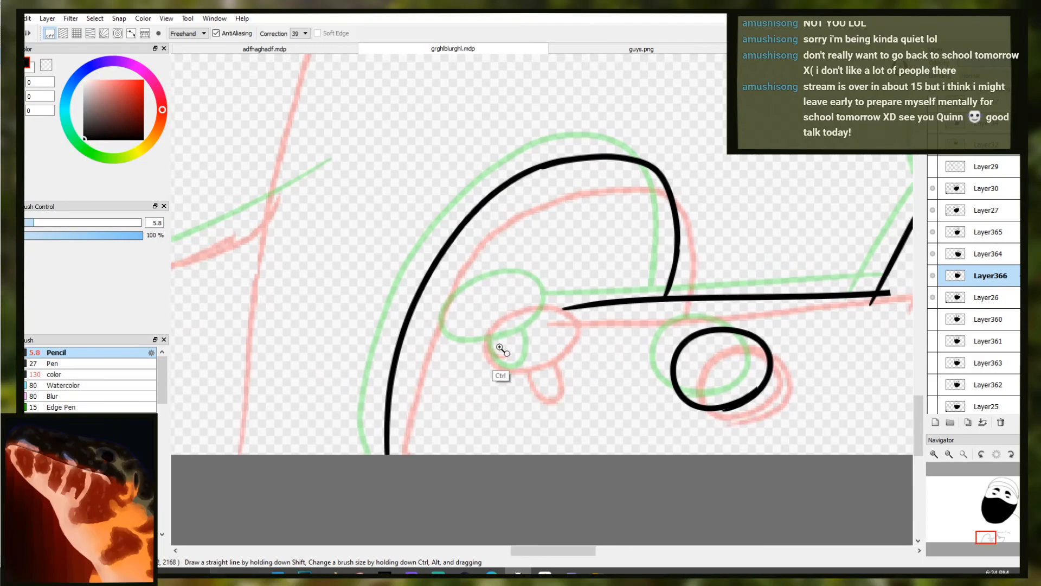
# Ink the tilted oval knob inside the controller's left arch, with a small rounded stem hanging below it
pyautogui.scroll(2, 500, 349)
pyautogui.moveTo(597, 379)
pyautogui.mouseDown()
pyautogui.moveTo(457, 249)
pyautogui.moveTo(547, 360)
pyautogui.mouseUp()
pyautogui.moveTo(493, 425)
pyautogui.mouseDown()
pyautogui.moveTo(525, 471)
pyautogui.moveTo(581, 418)
pyautogui.moveTo(579, 392)
pyautogui.mouseUp()
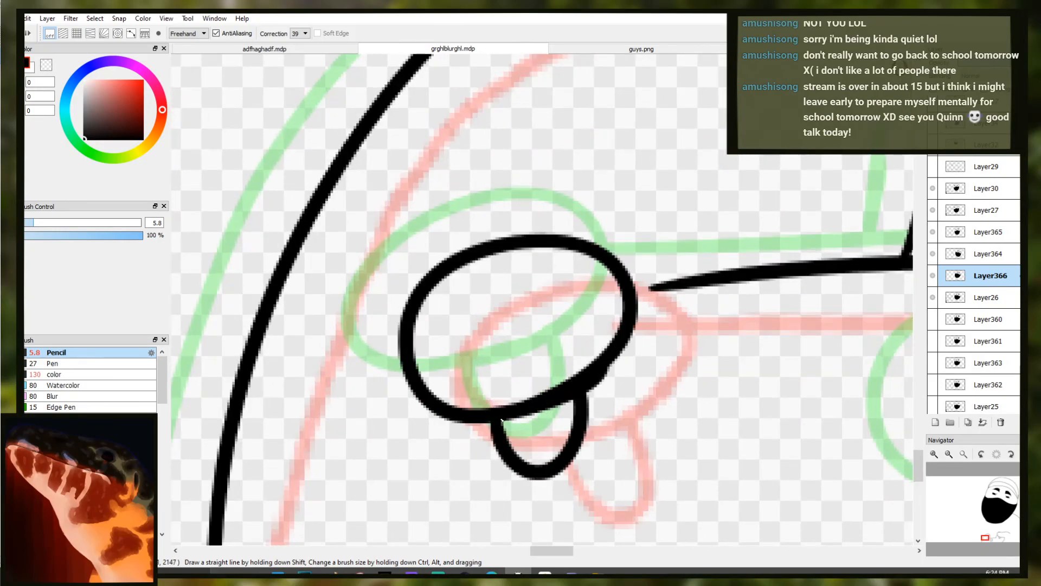
pyautogui.scroll(-6, 525, 443)
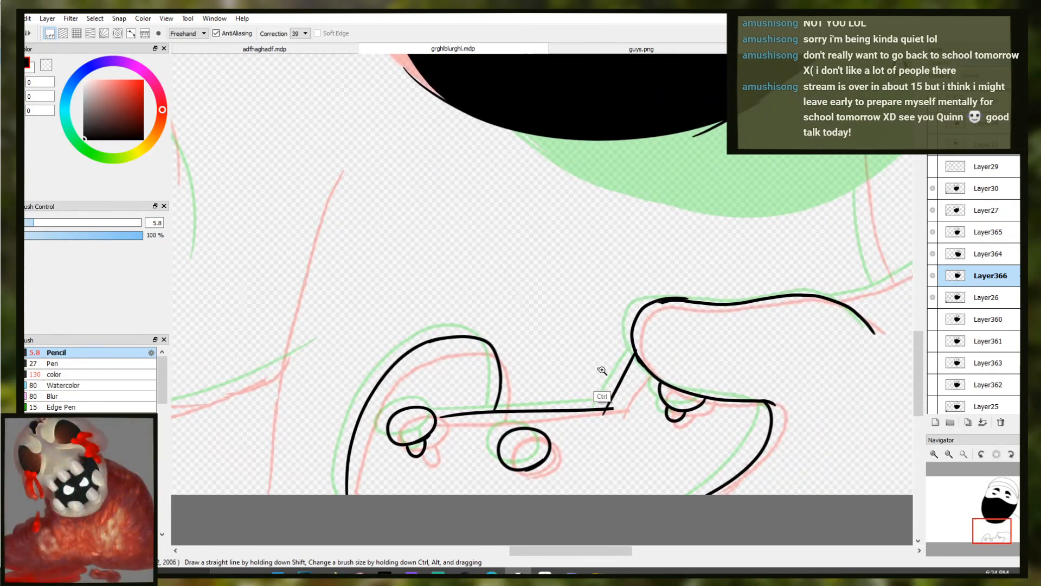
# Ink the curved line branching from the right hand's upper edge, rising in a low hump and bending down at its far end
pyautogui.scroll(4, 688, 282)
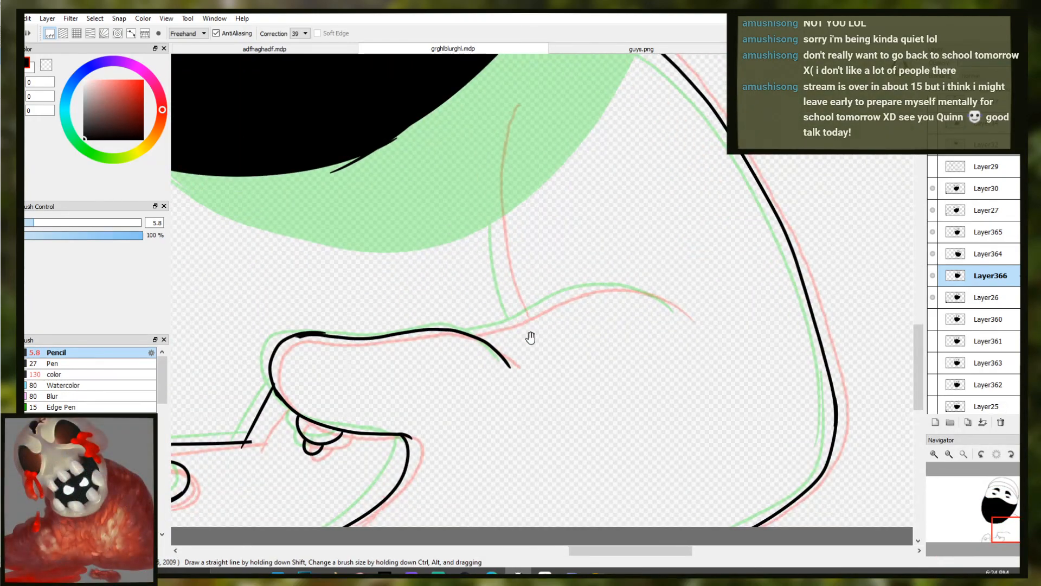
pyautogui.scroll(1, 560, 343)
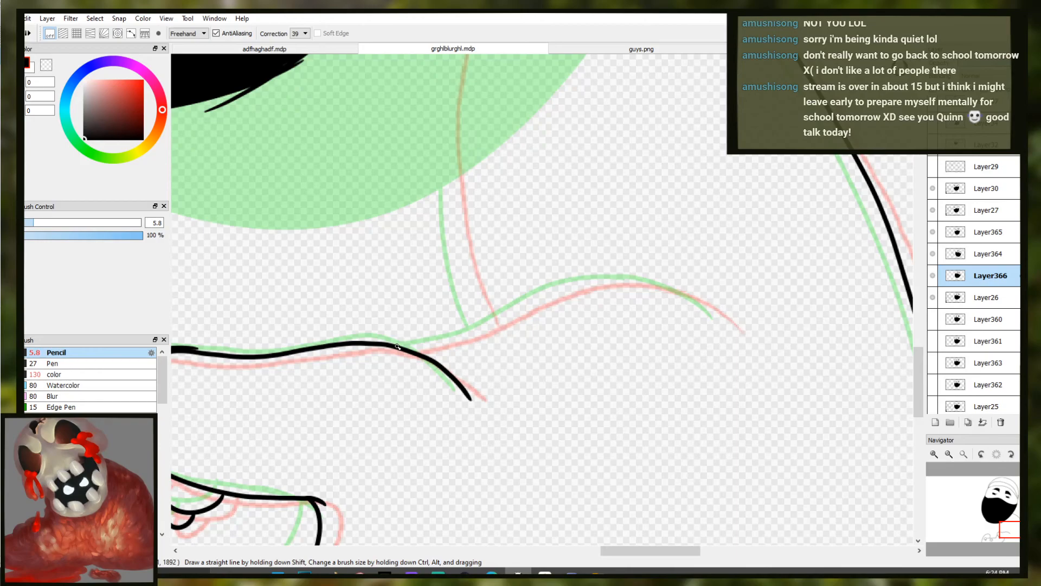
pyautogui.moveTo(441, 342)
pyautogui.mouseDown()
pyautogui.moveTo(654, 283)
pyautogui.moveTo(716, 310)
pyautogui.moveTo(693, 302)
pyautogui.moveTo(726, 302)
pyautogui.moveTo(618, 281)
pyautogui.moveTo(674, 284)
pyautogui.moveTo(722, 357)
pyautogui.moveTo(707, 340)
pyautogui.moveTo(722, 326)
pyautogui.moveTo(675, 282)
pyautogui.mouseUp()
pyautogui.hotkey('ctrl', 'z')
pyautogui.hotkey('ctrl', 'z')
pyautogui.moveTo(726, 324)
pyautogui.mouseDown()
pyautogui.moveTo(620, 281)
pyautogui.moveTo(672, 281)
pyautogui.mouseUp()
pyautogui.moveTo(505, 227); pyautogui.dragTo(528, 299)
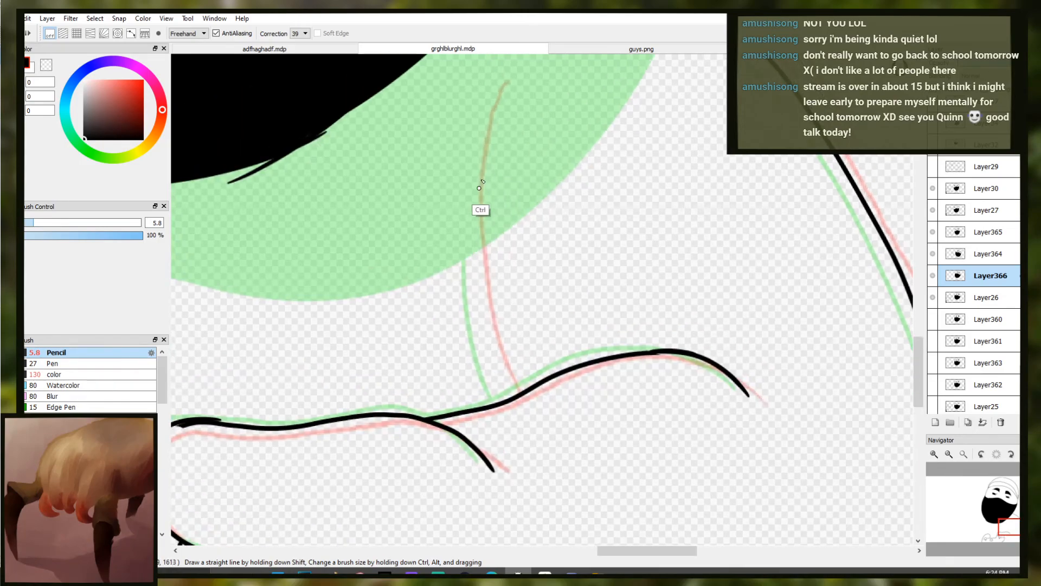
# Ink the slightly bowed upright line from beneath the beard down to the hump line beside the right hand
pyautogui.moveTo(492, 95); pyautogui.dragTo(474, 295)
pyautogui.hotkey('ctrl', 'z')
pyautogui.moveTo(482, 128); pyautogui.dragTo(472, 243)
pyautogui.hotkey('ctrl', 'z')
pyautogui.moveTo(481, 160)
pyautogui.mouseDown()
pyautogui.moveTo(504, 401)
pyautogui.moveTo(470, 170)
pyautogui.mouseUp()
pyautogui.hotkey('ctrl', 'z')
pyautogui.moveTo(480, 122); pyautogui.dragTo(475, 154)
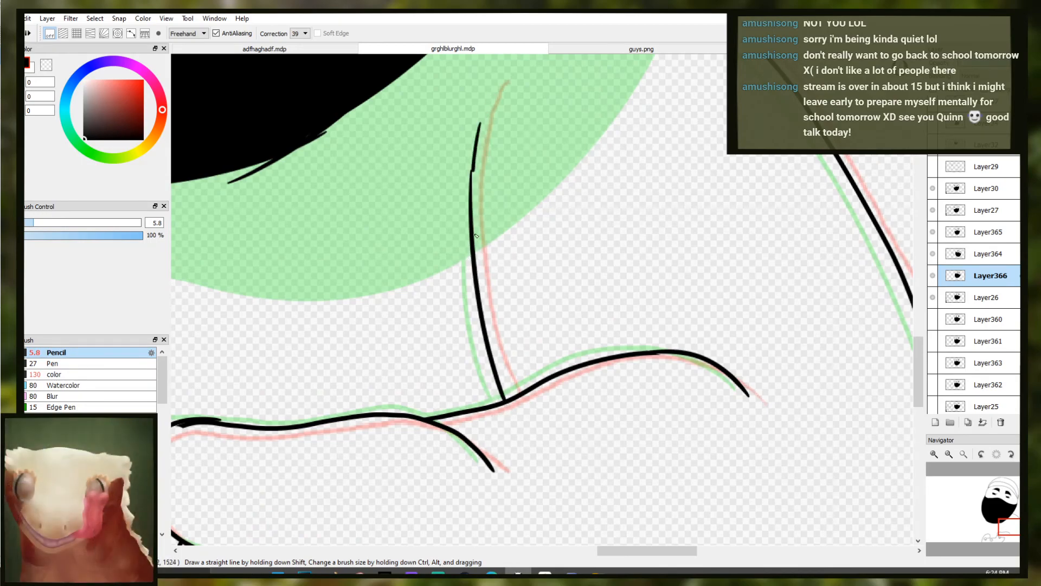
# Ink the raised hand's outer edge up around the first fingertip and back down that finger's inner side
pyautogui.scroll(-3, 475, 263)
pyautogui.moveTo(488, 226)
pyautogui.mouseDown()
pyautogui.moveTo(347, 255)
pyautogui.moveTo(439, 284)
pyautogui.moveTo(580, 357)
pyautogui.mouseUp()
pyautogui.scroll(1, 492, 157)
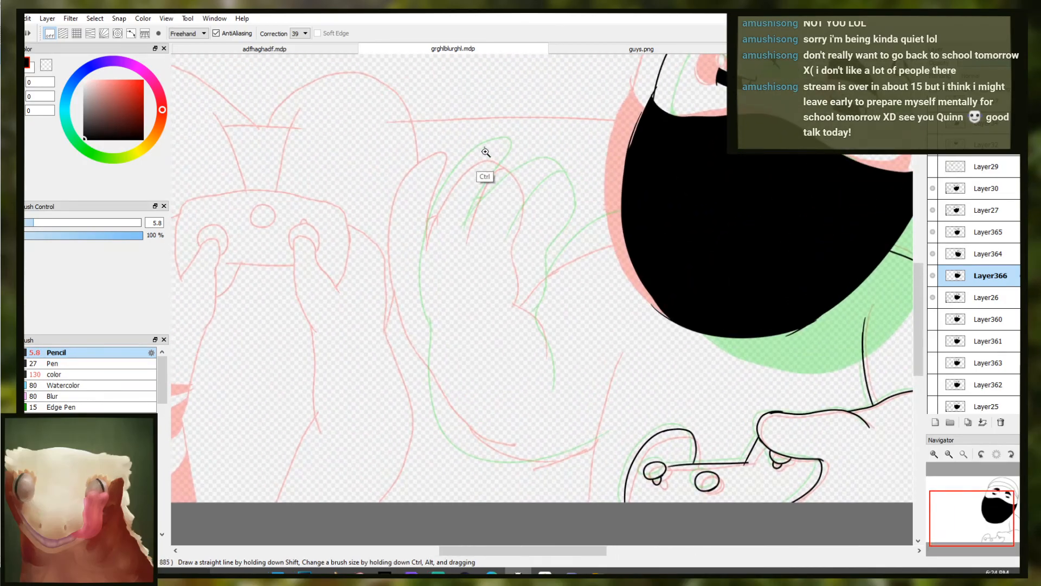
pyautogui.scroll(2, 477, 162)
pyautogui.moveTo(383, 379); pyautogui.dragTo(386, 276)
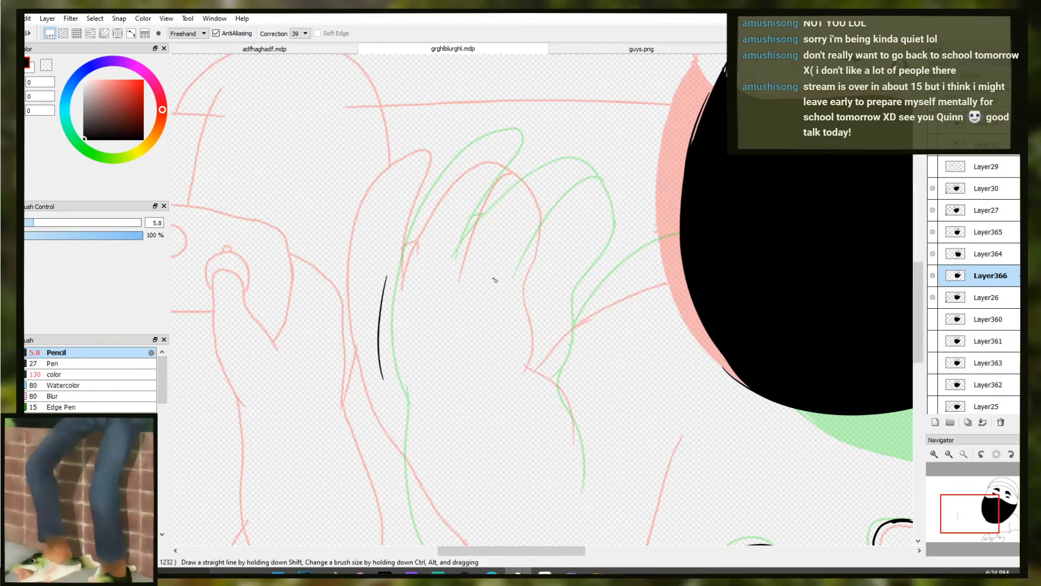
pyautogui.hotkey('ctrl', 'z')
pyautogui.moveTo(387, 405)
pyautogui.mouseDown()
pyautogui.moveTo(383, 225)
pyautogui.moveTo(376, 278)
pyautogui.moveTo(378, 248)
pyautogui.mouseUp()
pyautogui.hotkey('ctrl', 'z')
pyautogui.hotkey('ctrl', 'z')
pyautogui.moveTo(385, 386); pyautogui.dragTo(441, 131)
pyautogui.hotkey('ctrl', 'z')
pyautogui.moveTo(384, 375)
pyautogui.mouseDown()
pyautogui.moveTo(389, 210)
pyautogui.moveTo(461, 161)
pyautogui.mouseUp()
pyautogui.moveTo(424, 237); pyautogui.dragTo(424, 247)
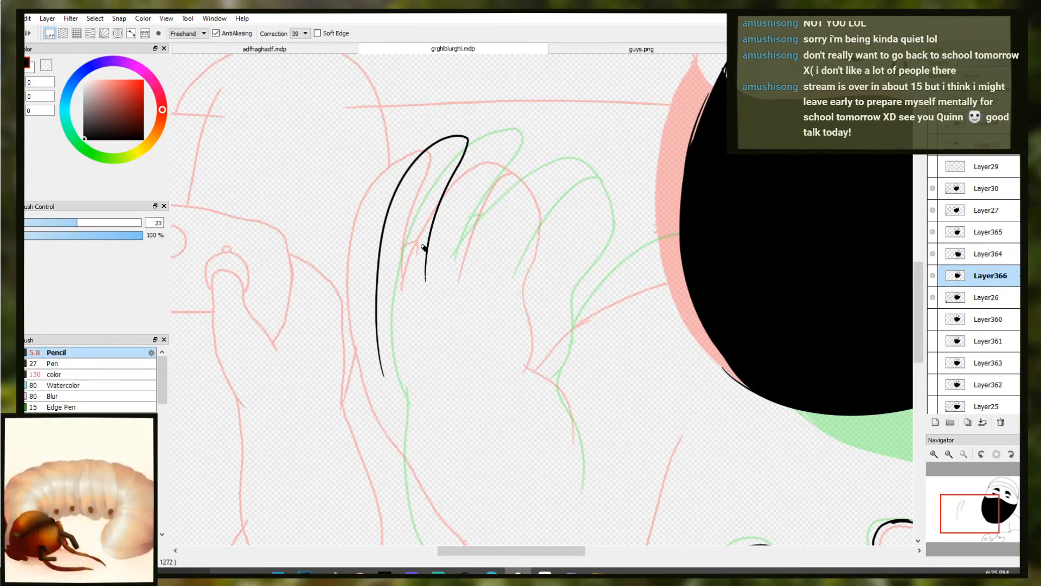
# Ink the second finger's arch from the first finger's base, continuing down the hand's wavy inner side to the thumb base
pyautogui.keyDown('ctrl'); pyautogui.click(470, 206); pyautogui.keyUp('ctrl')
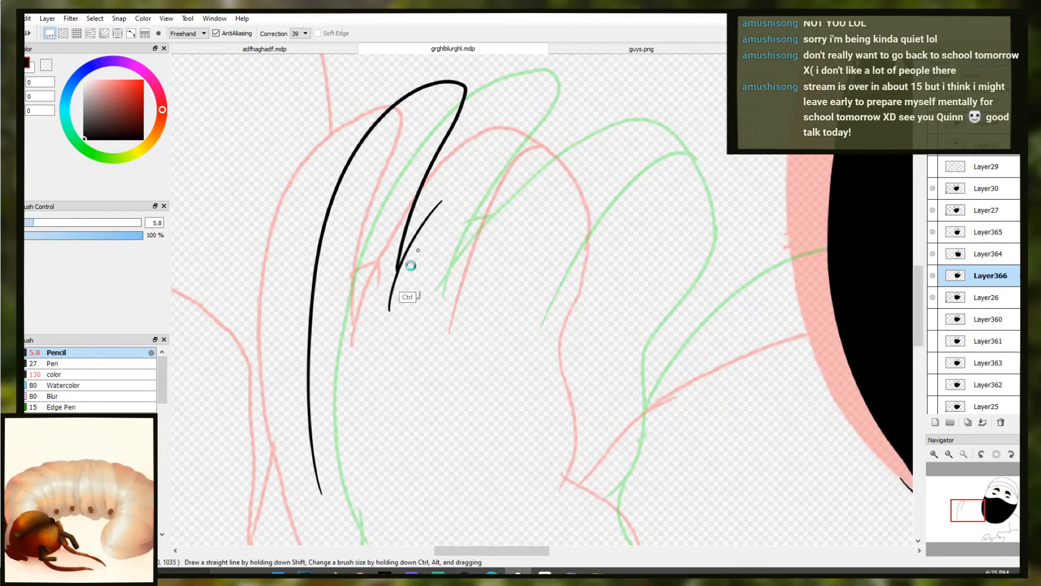
pyautogui.moveTo(399, 269)
pyautogui.mouseDown()
pyautogui.moveTo(512, 128)
pyautogui.moveTo(606, 176)
pyautogui.mouseUp()
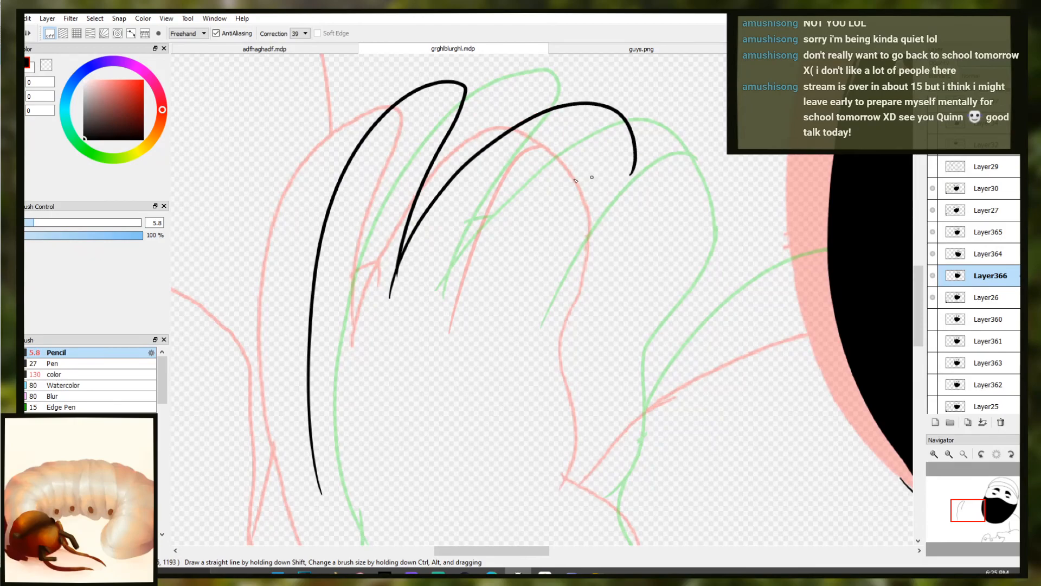
pyautogui.hotkey('ctrl', 'z')
pyautogui.moveTo(398, 276)
pyautogui.mouseDown()
pyautogui.moveTo(485, 170)
pyautogui.moveTo(565, 130)
pyautogui.moveTo(636, 171)
pyautogui.moveTo(637, 243)
pyautogui.moveTo(601, 335)
pyautogui.mouseUp()
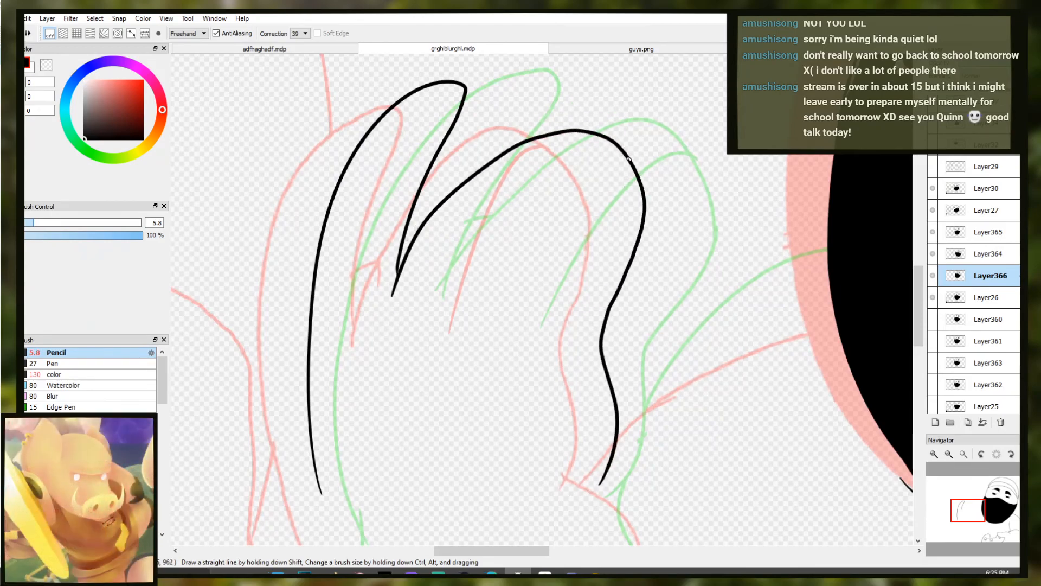
# Ink the curved dividing line from the second finger's arch down into the raised palm
pyautogui.hotkey('ctrl', 'z')
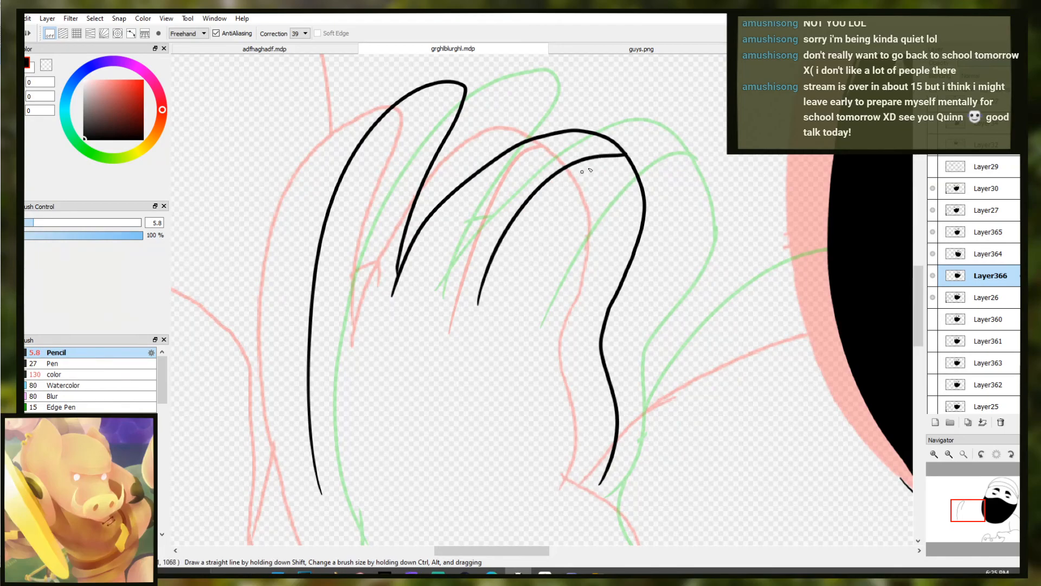
pyautogui.moveTo(626, 157)
pyautogui.mouseDown()
pyautogui.moveTo(573, 166)
pyautogui.moveTo(457, 355)
pyautogui.mouseUp()
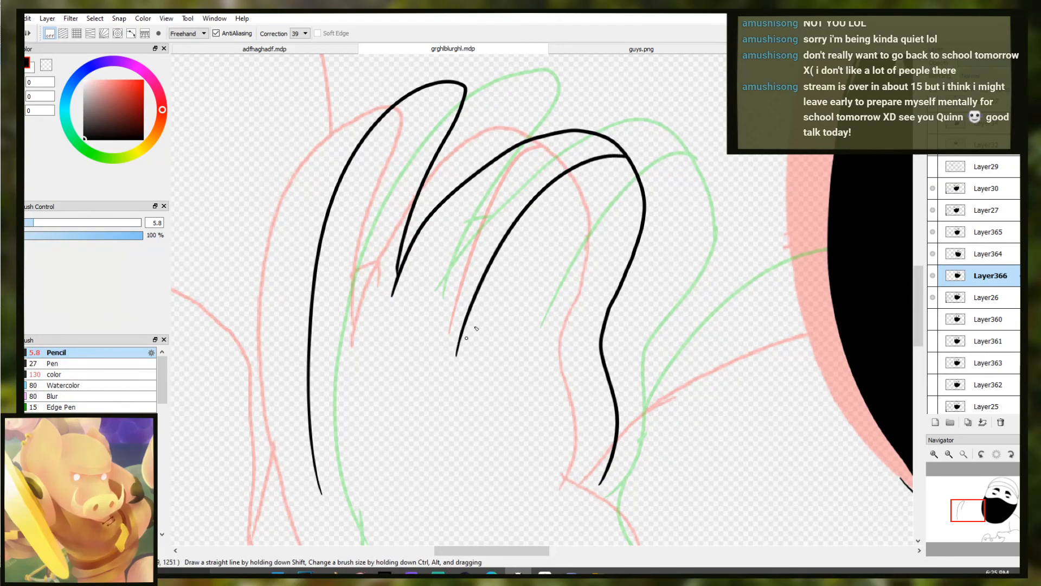
pyautogui.hotkey('ctrl', 'z')
pyautogui.moveTo(623, 154); pyautogui.dragTo(491, 302)
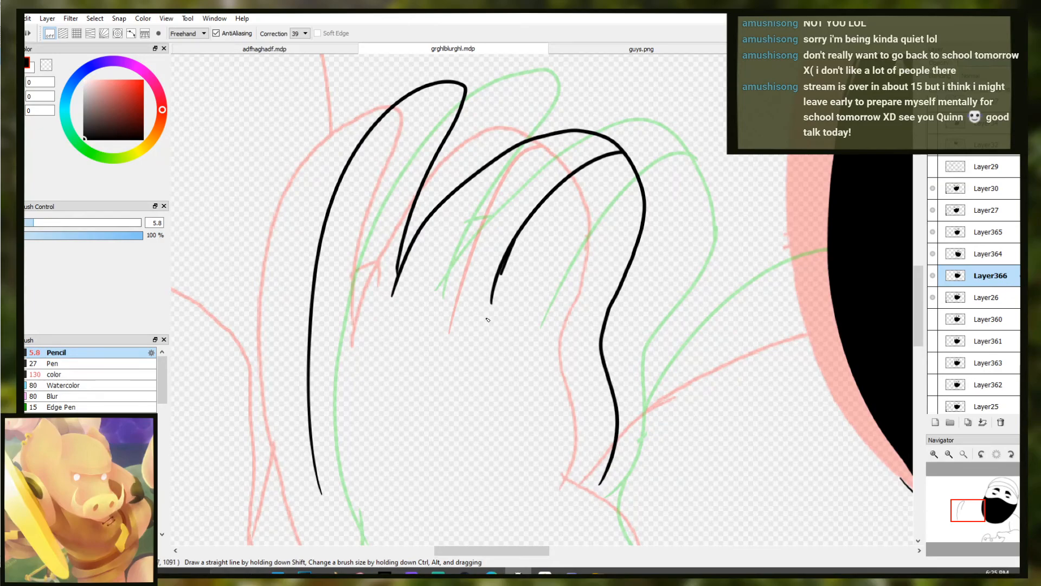
pyautogui.hotkey('ctrl', 'z')
pyautogui.moveTo(503, 264)
pyautogui.mouseDown()
pyautogui.moveTo(489, 322)
pyautogui.moveTo(495, 295)
pyautogui.mouseUp()
pyautogui.hotkey('ctrl', 'z')
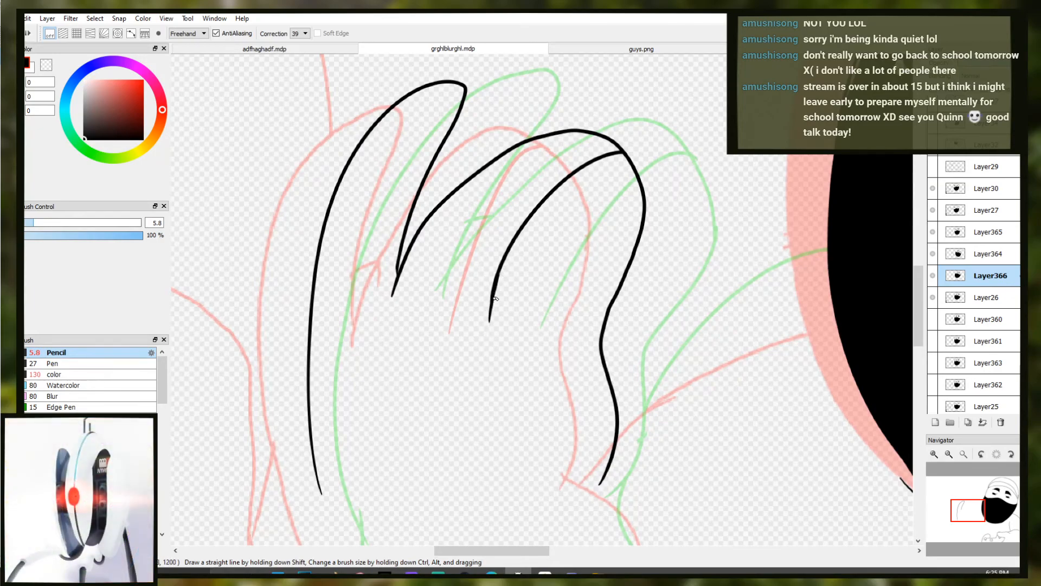
# Add a short crease across the gap where the first two fingers of the raised hand meet
pyautogui.moveTo(464, 255)
pyautogui.mouseDown()
pyautogui.moveTo(518, 274)
pyautogui.moveTo(526, 254)
pyautogui.mouseUp()
pyautogui.scroll(3, 469, 270)
pyautogui.hotkey('ctrl', 'z')
pyautogui.hotkey('ctrl', 'z')
pyautogui.scroll(-4, 527, 255)
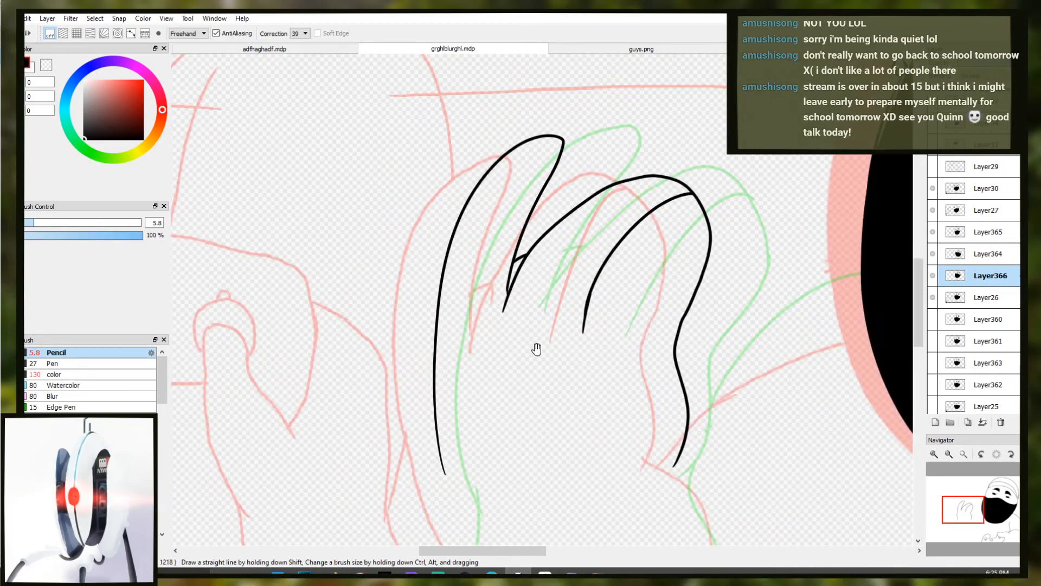
pyautogui.scroll(2, 494, 261)
pyautogui.moveTo(494, 311); pyautogui.dragTo(437, 209)
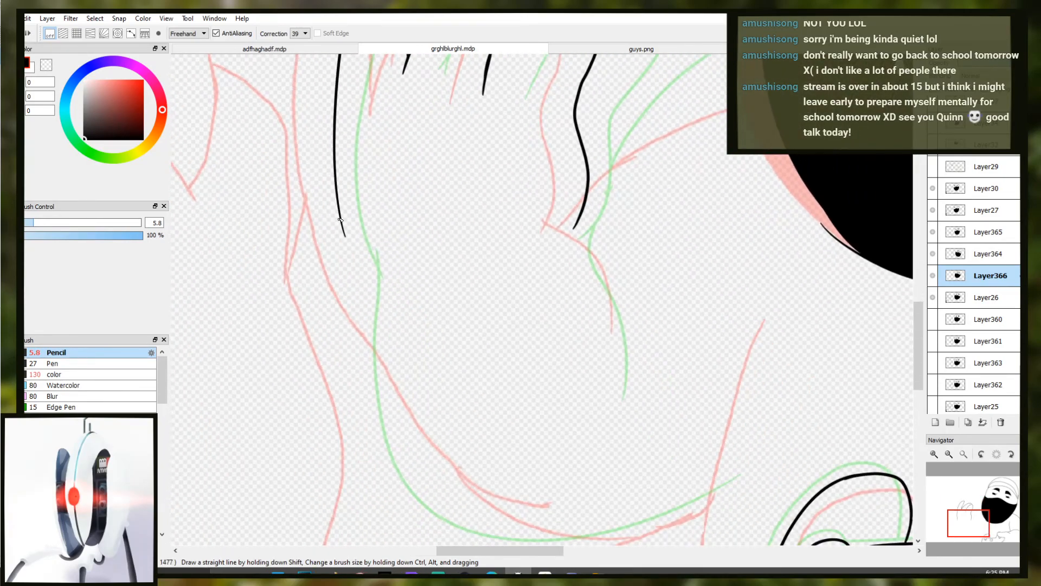
pyautogui.hotkey('ctrl', 'z')
pyautogui.moveTo(343, 226)
pyautogui.mouseDown()
pyautogui.moveTo(376, 318)
pyautogui.moveTo(403, 355)
pyautogui.moveTo(340, 265)
pyautogui.mouseUp()
pyautogui.hotkey('ctrl', 'z')
pyautogui.hotkey('ctrl', 'y')
pyautogui.hotkey('ctrl', 'z')
pyautogui.hotkey('ctrl', 'y')
pyautogui.hotkey('ctrl', 'z')
pyautogui.hotkey('ctrl', 'z')
pyautogui.hotkey('ctrl', 'y')
pyautogui.hotkey('ctrl', 'z')
pyautogui.hotkey('ctrl', 'y')
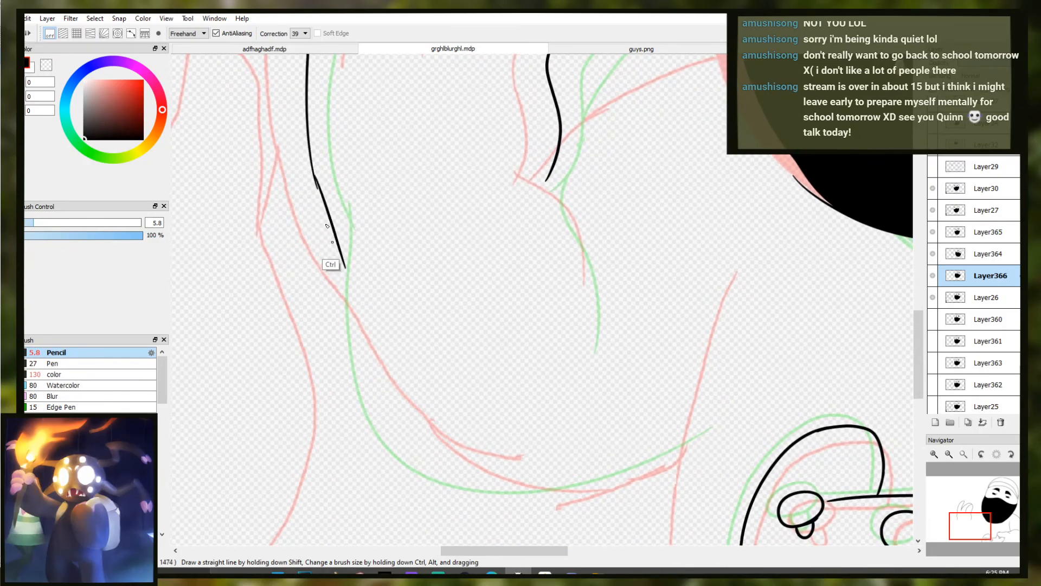
pyautogui.hotkey('ctrl', 'z')
pyautogui.hotkey('ctrl', 'y')
pyautogui.hotkey('ctrl', 'z')
pyautogui.hotkey('ctrl', 'y')
pyautogui.hotkey('ctrl', 'z')
pyautogui.hotkey('ctrl', 'y')
pyautogui.hotkey('ctrl', 'z')
pyautogui.hotkey('ctrl', 'y')
pyautogui.hotkey('ctrl', 'z')
# Extend the raised hand's outer edge down along the forearm in a long line between the guides
pyautogui.moveTo(309, 168); pyautogui.dragTo(406, 444)
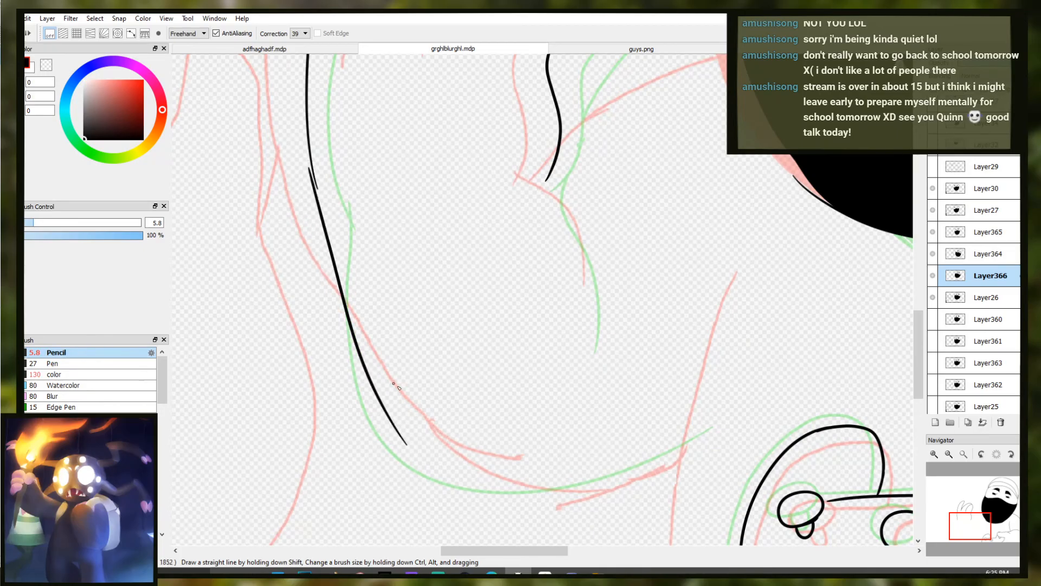
pyautogui.hotkey('ctrl', 'z')
pyautogui.hotkey('ctrl', 'y')
pyautogui.hotkey('ctrl', 'z')
pyautogui.hotkey('ctrl', 'y')
pyautogui.hotkey('ctrl', 'z')
pyautogui.hotkey('ctrl', 'y')
pyautogui.hotkey('ctrl', 'z')
pyautogui.hotkey('ctrl', 'y')
# Continue the forearm line around the bottom of the elbow and up toward the controller
pyautogui.moveTo(408, 446); pyautogui.dragTo(661, 463)
pyautogui.hotkey('ctrl', 'z')
pyautogui.moveTo(387, 414)
pyautogui.mouseDown()
pyautogui.moveTo(538, 503)
pyautogui.moveTo(669, 459)
pyautogui.mouseUp()
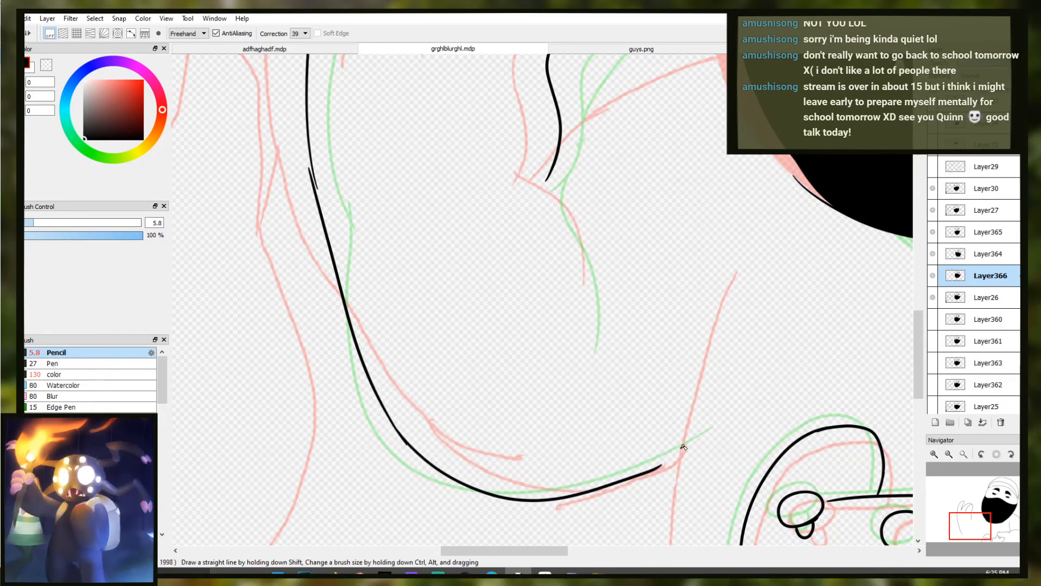
# Ink the curved inner wrist line from the corner at the raised hand's thumb base downward
pyautogui.moveTo(529, 453); pyautogui.dragTo(501, 541)
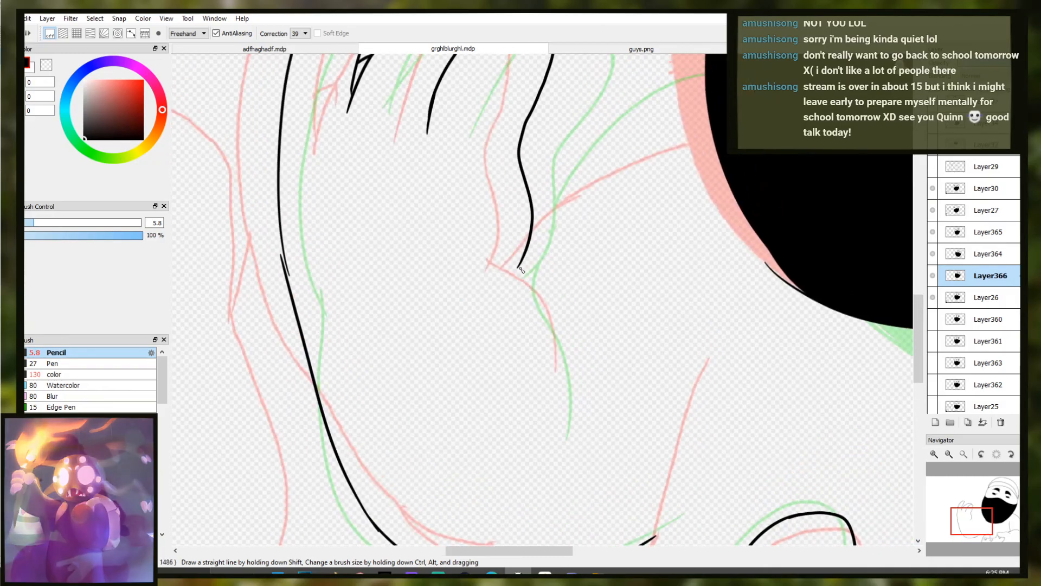
pyautogui.moveTo(519, 259); pyautogui.dragTo(524, 278)
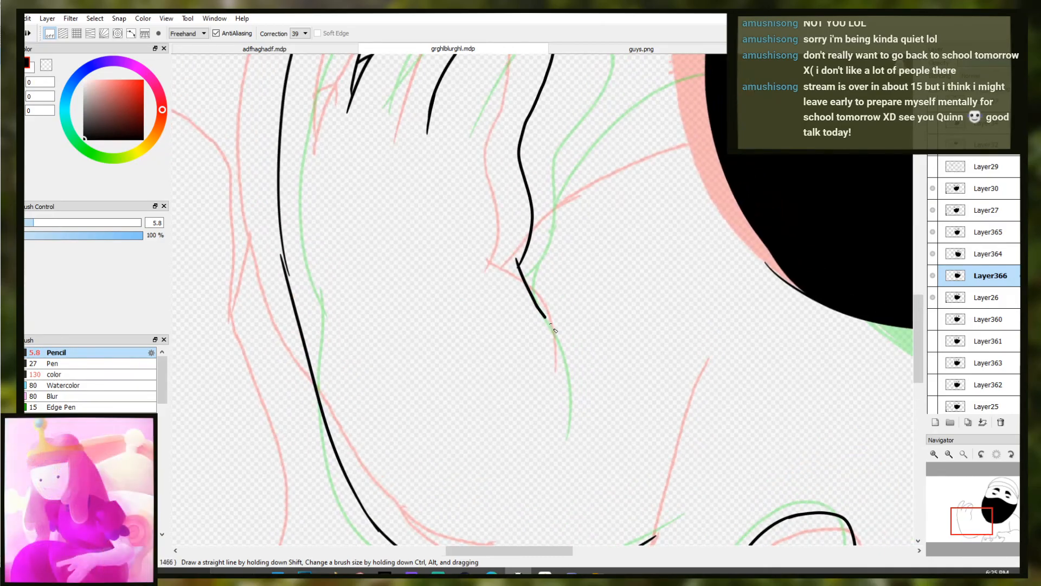
pyautogui.hotkey('ctrl', 'z')
pyautogui.hotkey('ctrl', 'z')
pyautogui.hotkey('ctrl', 'z')
pyautogui.moveTo(516, 266)
pyautogui.mouseDown()
pyautogui.moveTo(552, 325)
pyautogui.moveTo(564, 397)
pyautogui.mouseUp()
pyautogui.hotkey('ctrl', 'z')
pyautogui.hotkey('ctrl', 'z')
pyautogui.moveTo(551, 325); pyautogui.dragTo(564, 397)
pyautogui.moveTo(584, 204)
pyautogui.mouseDown()
pyautogui.moveTo(548, 272)
pyautogui.moveTo(505, 273)
pyautogui.mouseUp()
pyautogui.hotkey('ctrl', 'z')
pyautogui.moveTo(579, 206)
pyautogui.mouseDown()
pyautogui.moveTo(675, 169)
pyautogui.moveTo(573, 218)
pyautogui.mouseUp()
pyautogui.hotkey('ctrl', 'z')
pyautogui.hotkey('ctrl', 'z')
pyautogui.moveTo(672, 163); pyautogui.dragTo(447, 321)
pyautogui.hotkey('ctrl', 'z')
pyautogui.moveTo(673, 166); pyautogui.dragTo(472, 307)
pyautogui.hotkey('ctrl', 'z')
pyautogui.moveTo(674, 178)
pyautogui.mouseDown()
pyautogui.moveTo(544, 245)
pyautogui.moveTo(572, 223)
pyautogui.moveTo(455, 321)
pyautogui.mouseUp()
pyautogui.hotkey('ctrl', 'z')
pyautogui.hotkey('ctrl', 'z')
pyautogui.hotkey('ctrl', 'z')
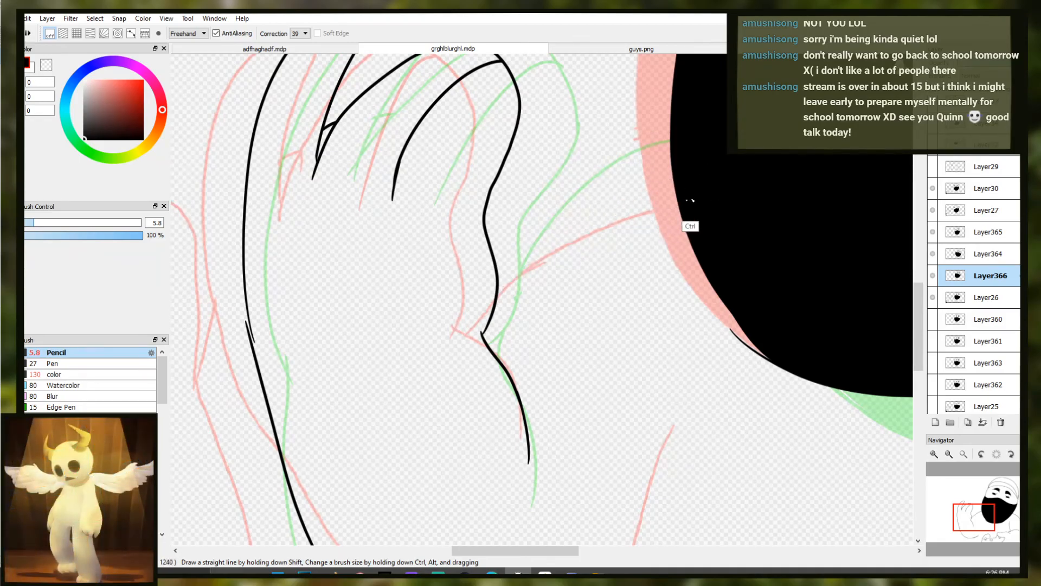
pyautogui.hotkey('ctrl', 'z')
pyautogui.moveTo(673, 167)
pyautogui.mouseDown()
pyautogui.moveTo(581, 213)
pyautogui.moveTo(483, 311)
pyautogui.mouseUp()
pyautogui.hotkey('ctrl', 'z')
pyautogui.hotkey('ctrl', 'z')
pyautogui.moveTo(705, 162); pyautogui.dragTo(470, 314)
pyautogui.hotkey('ctrl', 'z')
pyautogui.moveTo(684, 177)
pyautogui.mouseDown()
pyautogui.moveTo(620, 197)
pyautogui.moveTo(453, 337)
pyautogui.moveTo(562, 225)
pyautogui.mouseUp()
pyautogui.hotkey('ctrl', 'z')
pyautogui.moveTo(518, 264); pyautogui.dragTo(454, 333)
pyautogui.hotkey('ctrl', 'z')
pyautogui.moveTo(689, 176)
pyautogui.mouseDown()
pyautogui.moveTo(604, 225)
pyautogui.moveTo(575, 225)
pyautogui.moveTo(456, 341)
pyautogui.mouseUp()
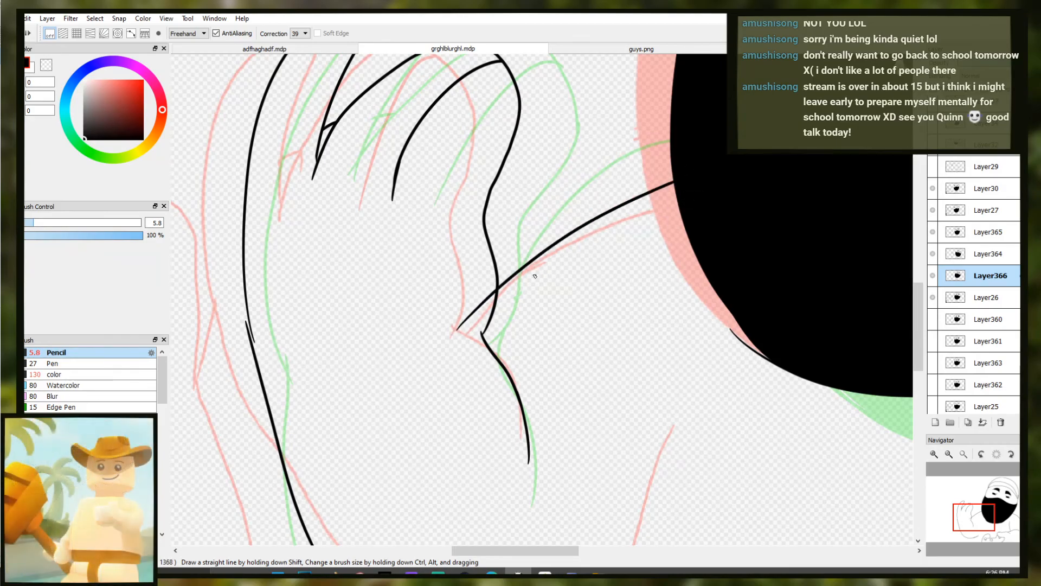
pyautogui.hotkey('ctrl', 'z')
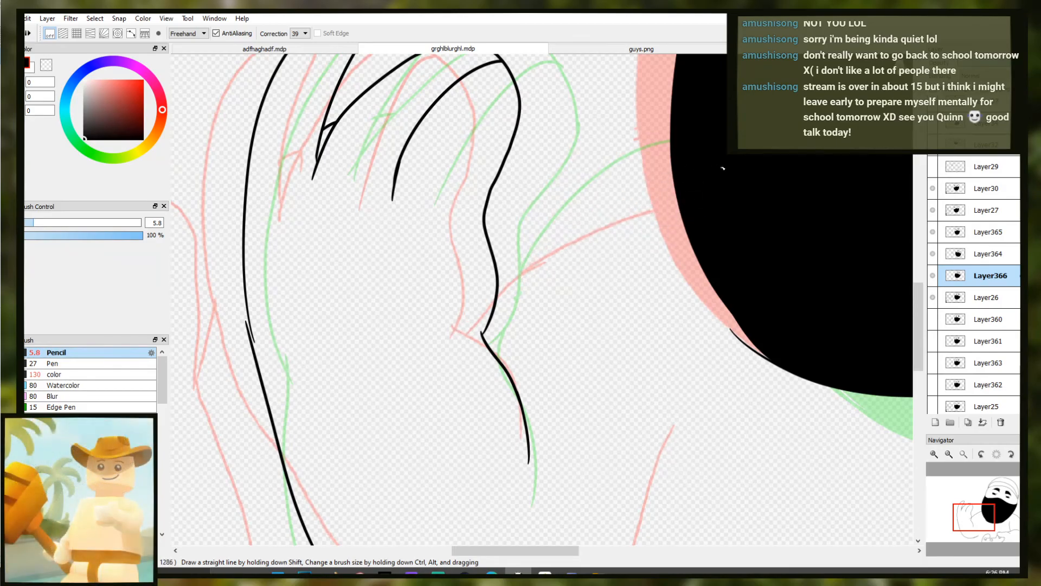
pyautogui.moveTo(673, 174); pyautogui.dragTo(464, 343)
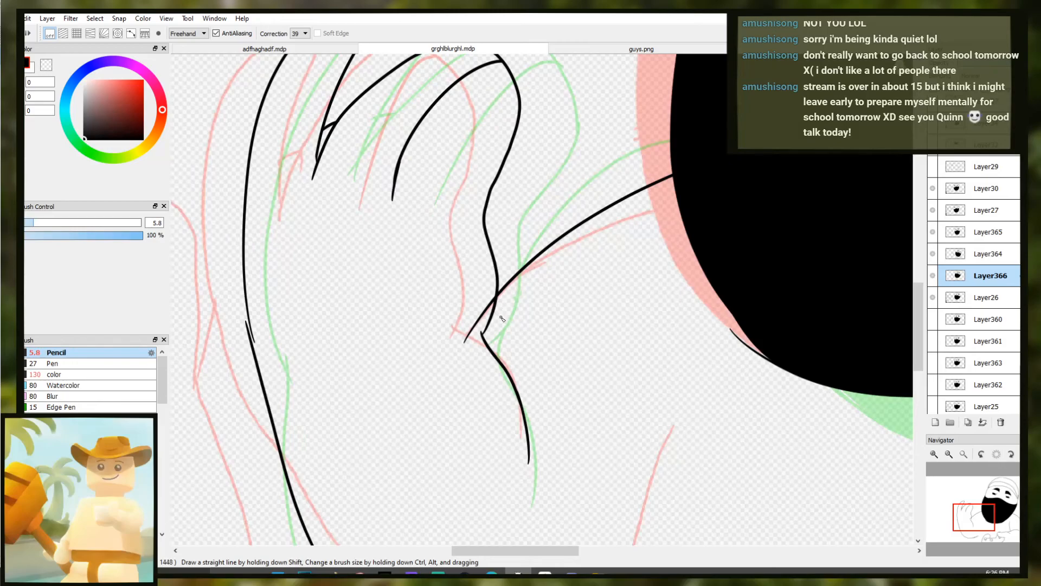
pyautogui.hotkey('ctrl', 'z')
pyautogui.moveTo(483, 354); pyautogui.dragTo(761, 162)
pyautogui.hotkey('ctrl', 'z')
pyautogui.moveTo(672, 170); pyautogui.dragTo(450, 391)
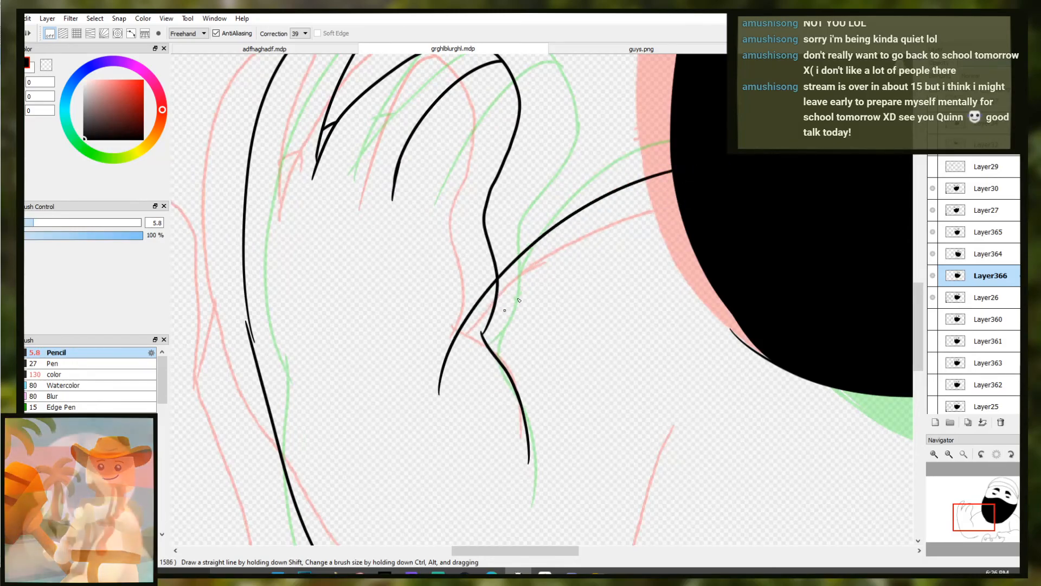
pyautogui.hotkey('ctrl', 'z')
# Ink the arm's curved upper line from the beard's edge to the raised hand's wrist corner and trim its overshooting end
pyautogui.moveTo(672, 168)
pyautogui.mouseDown()
pyautogui.moveTo(458, 386)
pyautogui.moveTo(731, 187)
pyautogui.mouseUp()
pyautogui.hotkey('ctrl', 'z')
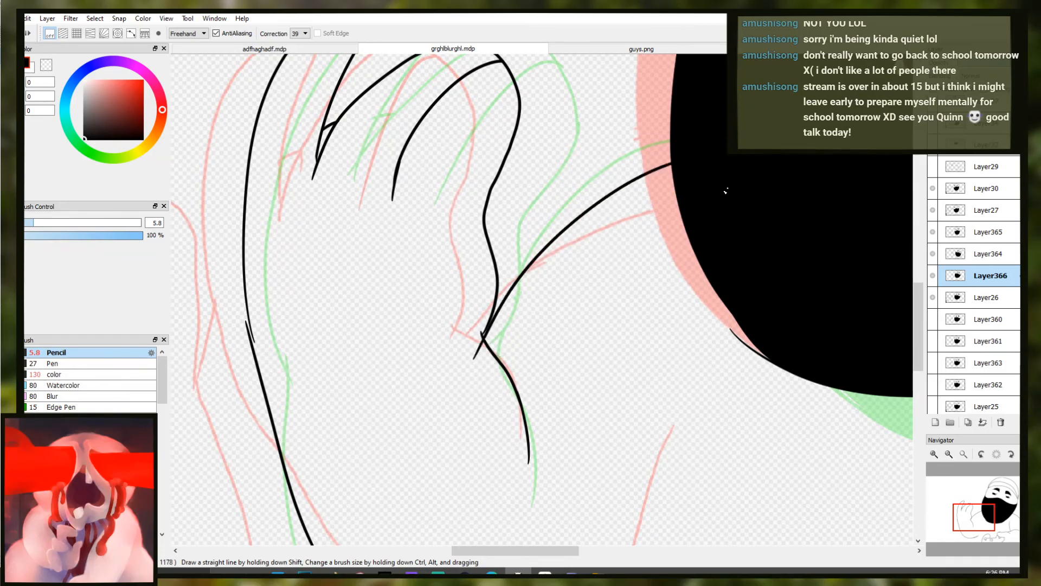
pyautogui.moveTo(485, 338)
pyautogui.mouseDown()
pyautogui.moveTo(477, 359)
pyautogui.moveTo(476, 348)
pyautogui.mouseUp()
# Flip back and forth through the neighbouring layers to compare the new pose with the adjacent drawings
pyautogui.scroll(-5, 481, 379)
pyautogui.moveTo(501, 315); pyautogui.dragTo(452, 313)
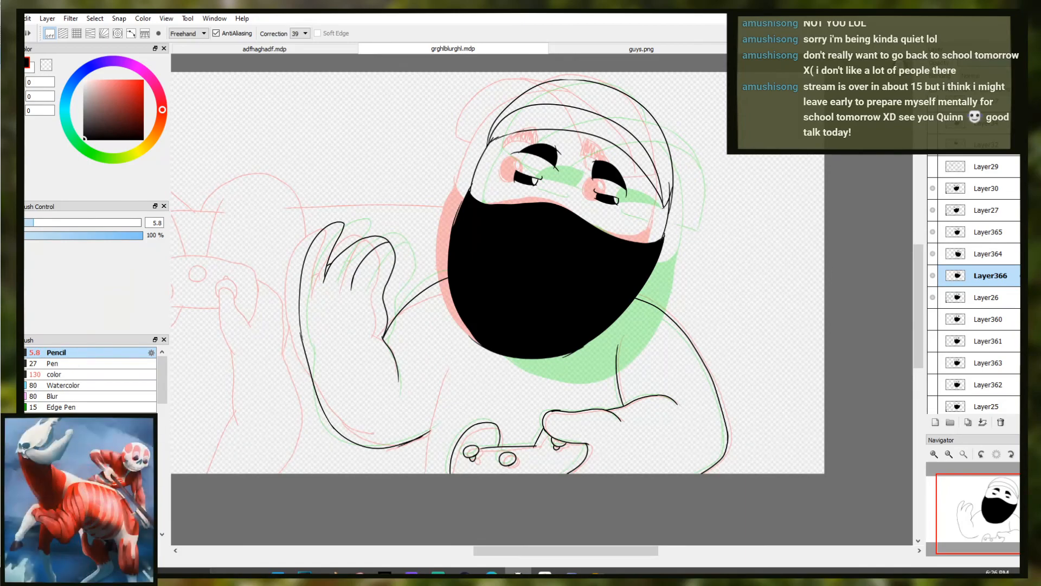
pyautogui.moveTo(536, 320); pyautogui.dragTo(585, 334)
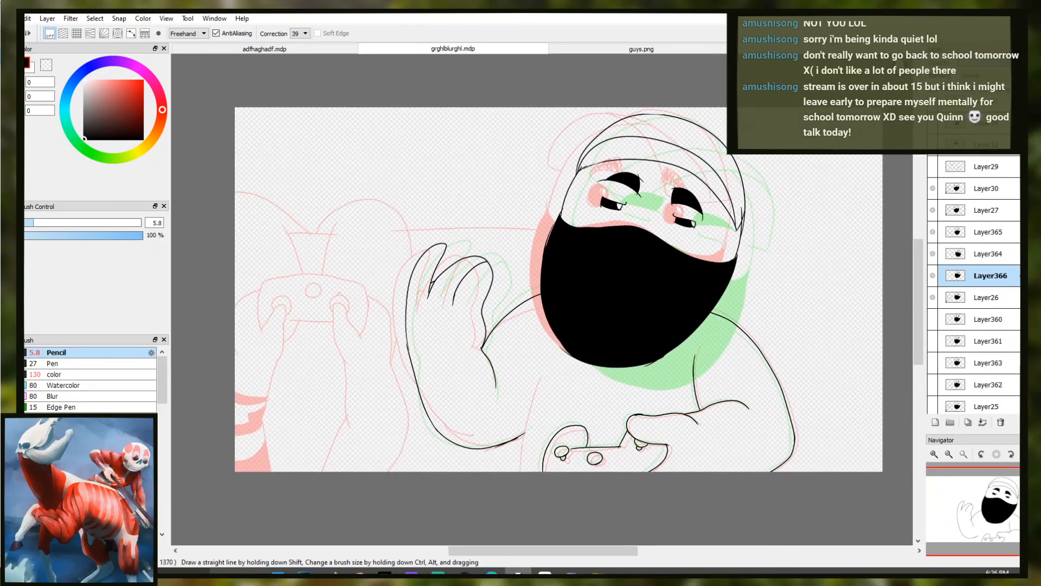
pyautogui.press('Down')
pyautogui.press('Up')
pyautogui.press('Up')
pyautogui.press('Down')
pyautogui.press('Up')
pyautogui.press('Down')
pyautogui.press('Down')
pyautogui.press('Up')
pyautogui.press('Up')
pyautogui.press('Up')
pyautogui.press('Down')
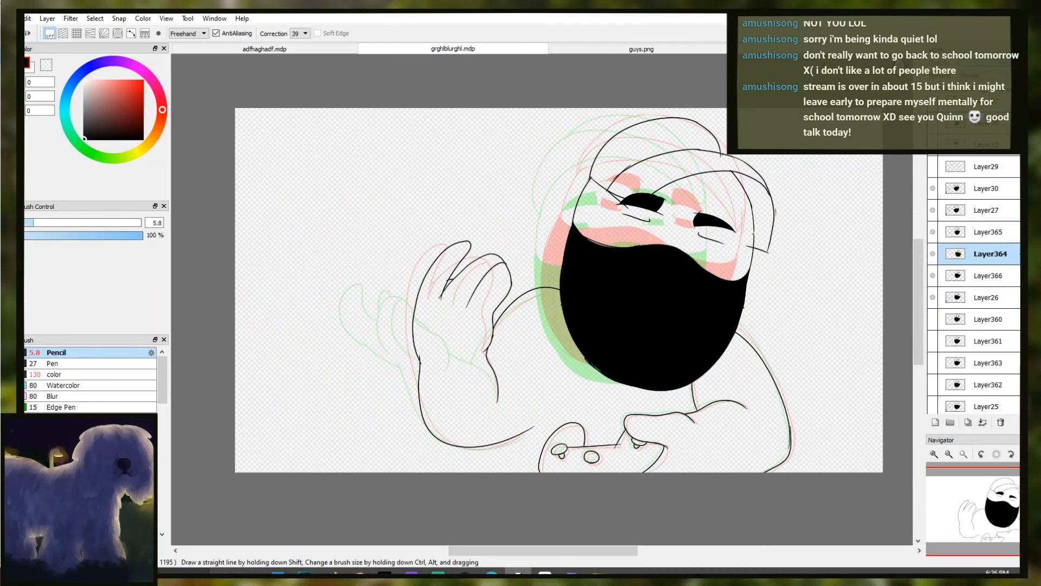
# Compare the head and hand positions of the consecutive poses between Layer27 and Layer26, stepping through them repeatedly
pyautogui.press('Up')
pyautogui.press('Up')
pyautogui.press('Down')
pyautogui.press('Down')
pyautogui.press('Down')
pyautogui.press('Up')
pyautogui.press('Down')
pyautogui.press('Down')
pyautogui.press('Up')
pyautogui.press('Up')
pyautogui.press('Up')
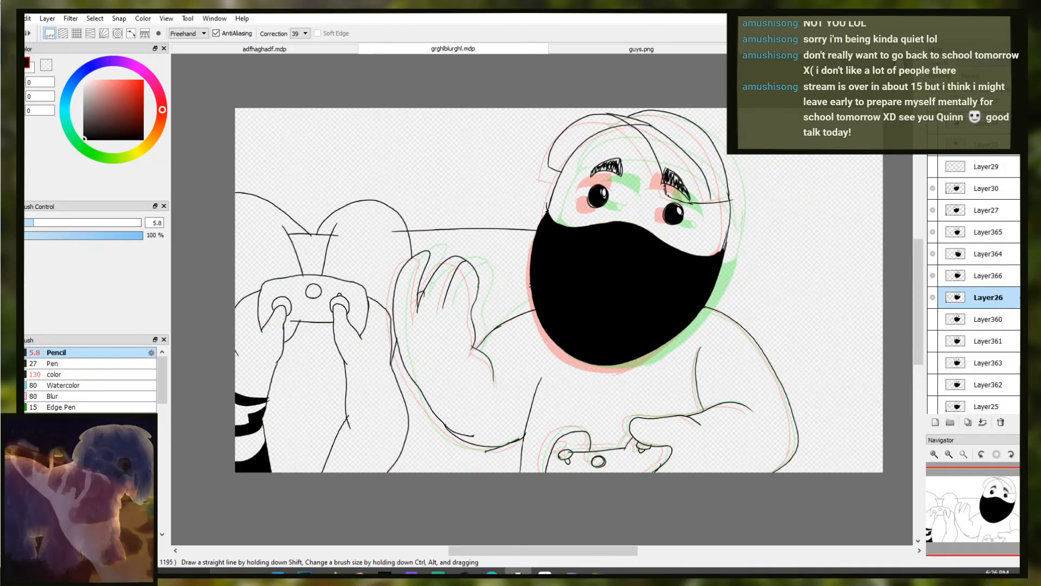
pyautogui.press('Down')
pyautogui.press('Down')
pyautogui.press('Up')
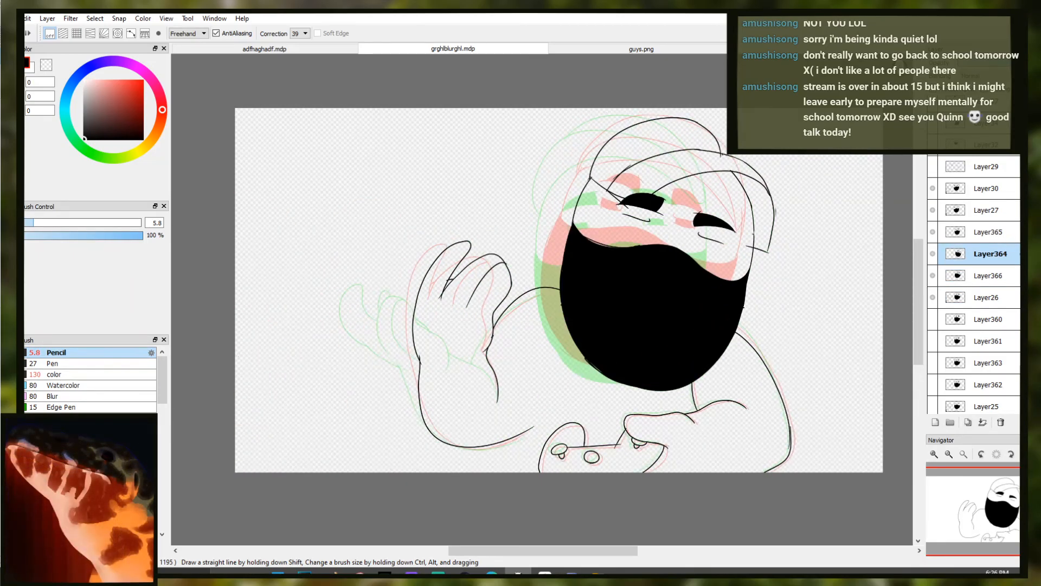
pyautogui.press('Down')
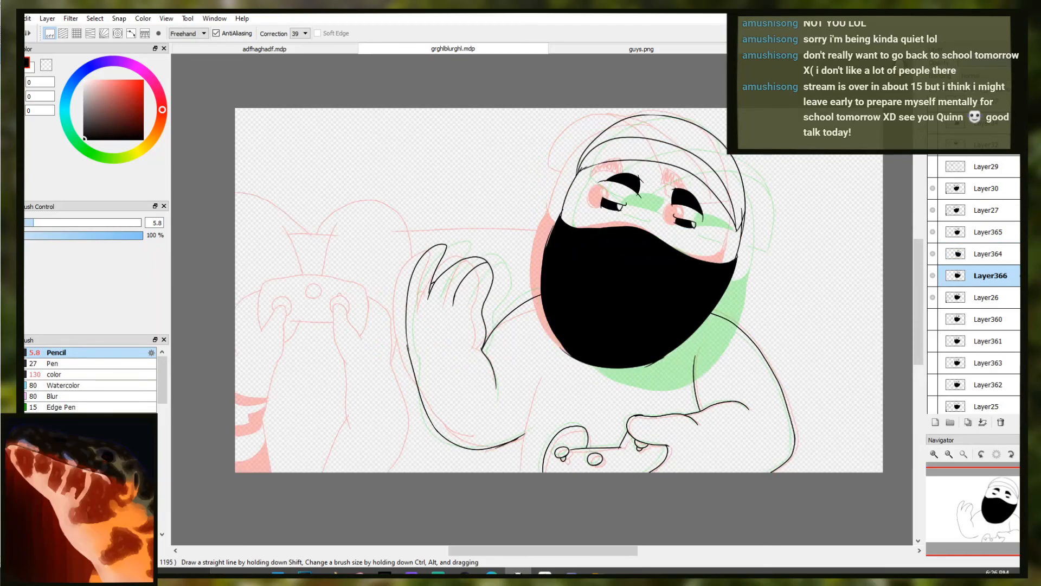
pyautogui.press('Down')
pyautogui.press('Up')
pyautogui.press('Up')
pyautogui.press('Down')
pyautogui.press('Up')
# Touch up the cap linework of the squinting pose on Layer364 by erasing and redrawing a stroke
pyautogui.scroll(5, 707, 172)
pyautogui.press('e')
pyautogui.moveTo(667, 190)
pyautogui.mouseDown()
pyautogui.moveTo(708, 219)
pyautogui.moveTo(644, 139)
pyautogui.moveTo(548, 100)
pyautogui.moveTo(589, 106)
pyautogui.moveTo(747, 269)
pyautogui.mouseUp()
pyautogui.press('b')
pyautogui.hotkey('ctrl', 'z')
pyautogui.moveTo(659, 249)
pyautogui.mouseDown()
pyautogui.moveTo(703, 183)
pyautogui.moveTo(715, 127)
pyautogui.mouseUp()
# Review the motion across Layer27 to Layer26 frame by frame, checking the wide-eyed pose in mirrored view as well
pyautogui.press('Down')
pyautogui.press('Down')
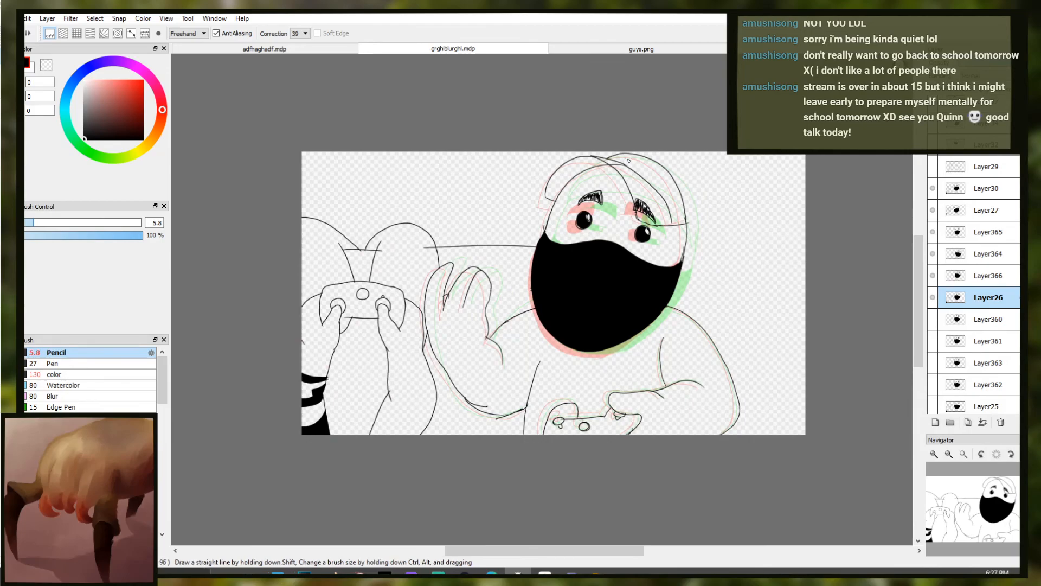
pyautogui.press('Up')
pyautogui.press('Up')
pyautogui.press('Down')
pyautogui.press('Down')
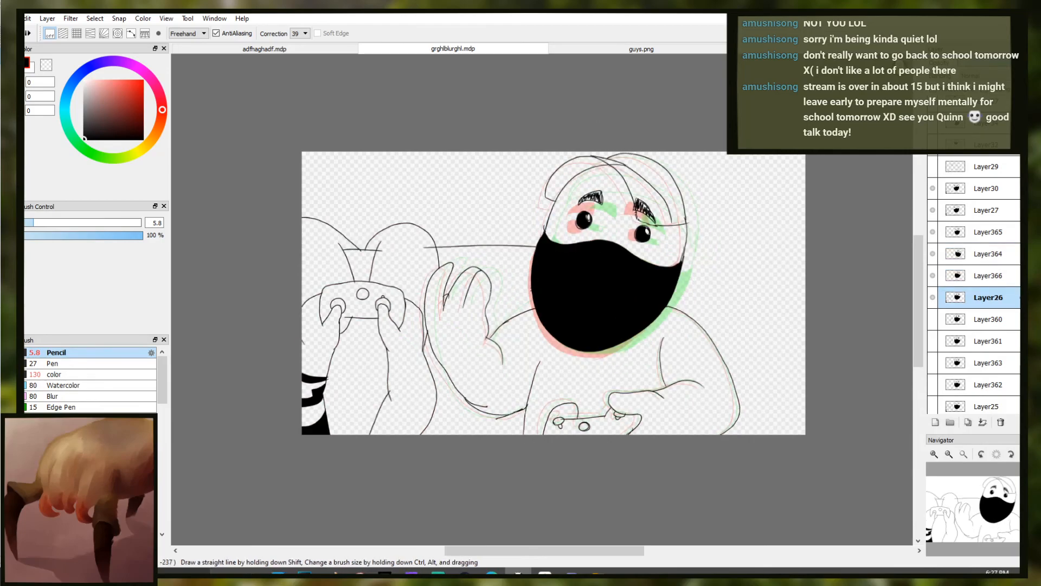
pyautogui.press('h')
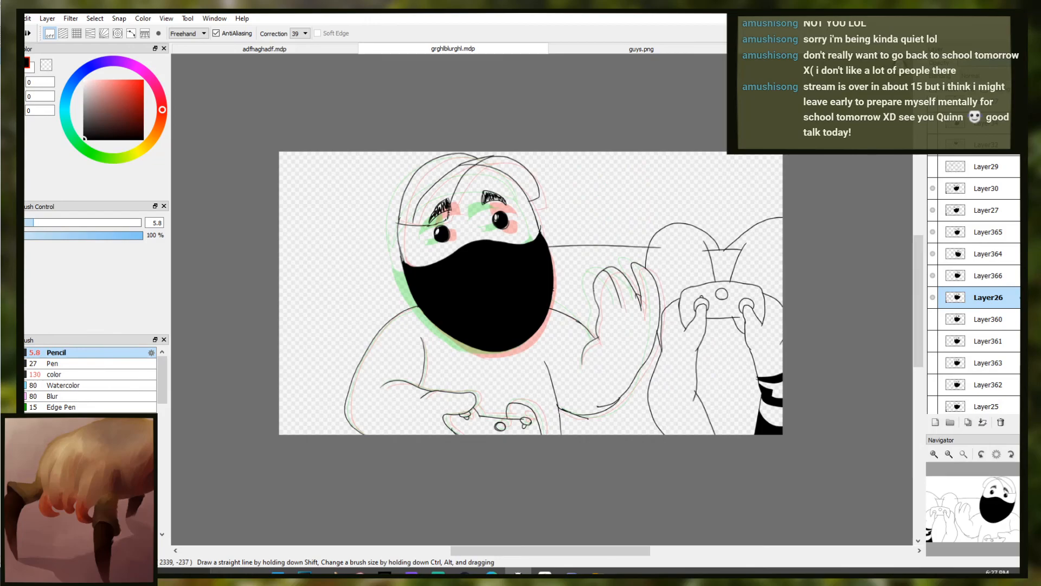
pyautogui.press('h')
pyautogui.press('Up')
pyautogui.press('Up')
pyautogui.press('Up')
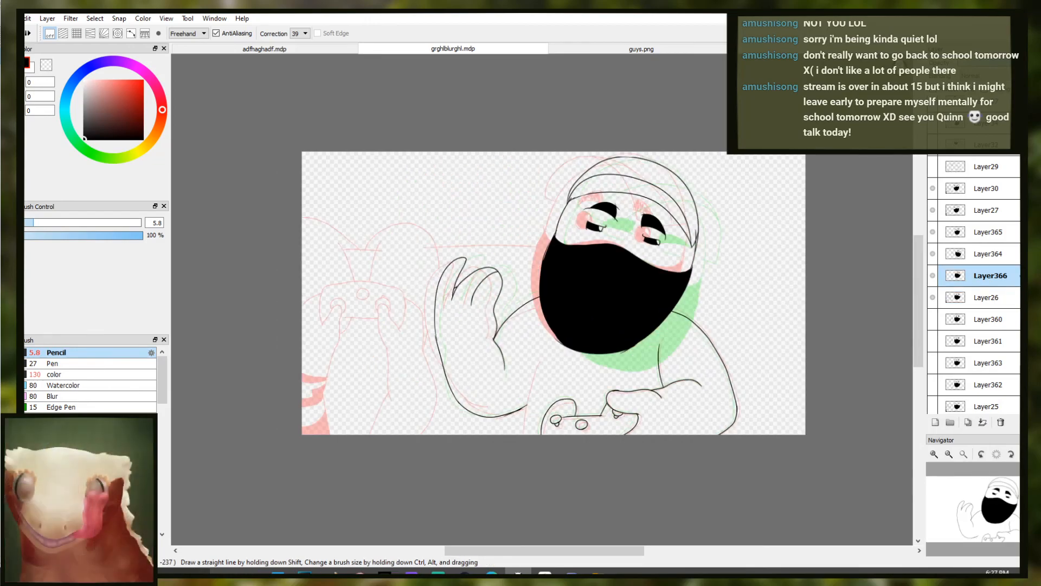
pyautogui.press('Up')
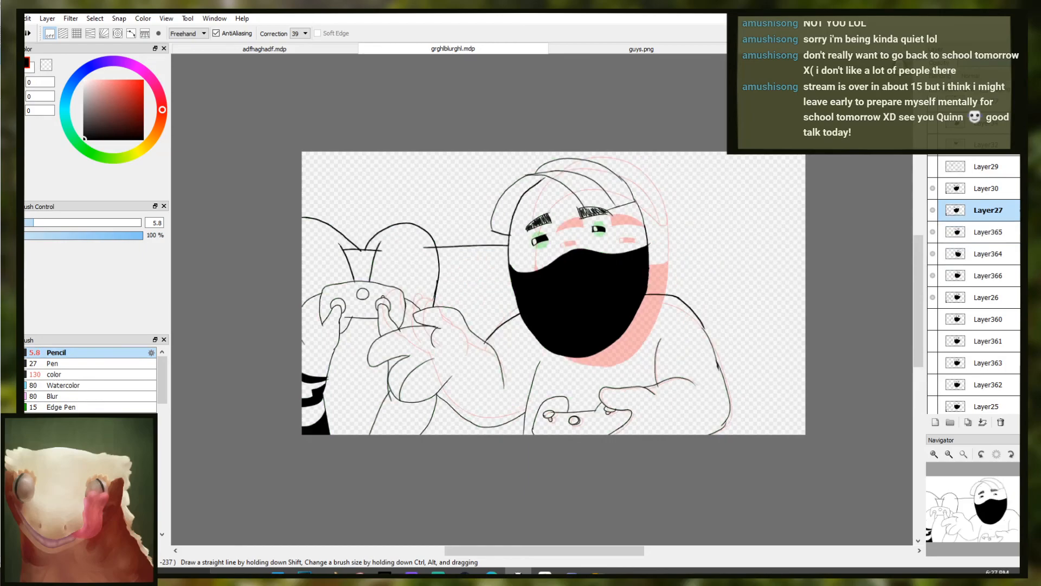
pyautogui.press('Down')
pyautogui.press('Down')
pyautogui.press('Down')
pyautogui.press('Down')
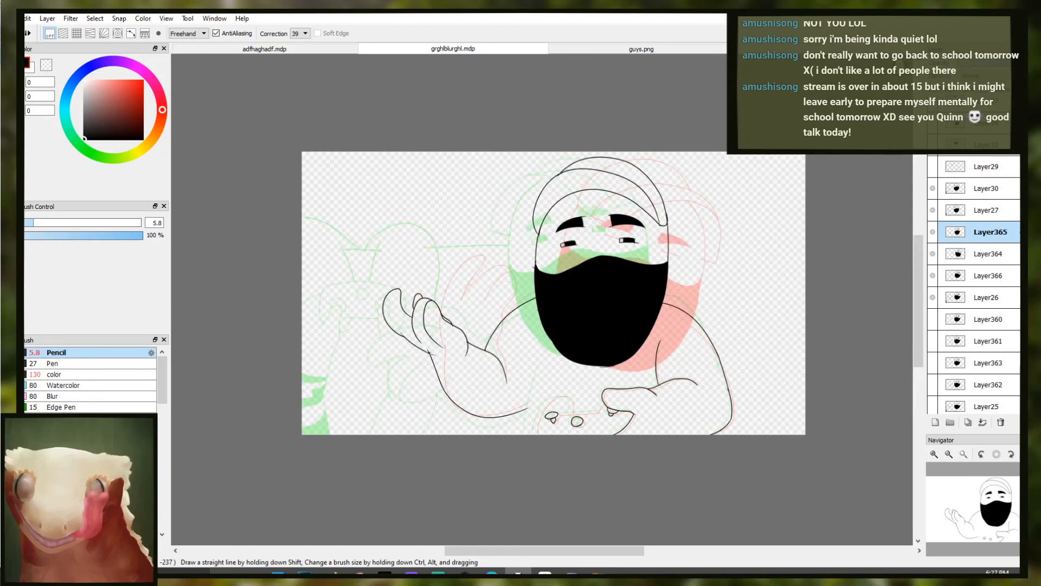
pyautogui.press('Up')
pyautogui.press('Up')
pyautogui.press('Up')
pyautogui.press('Up')
pyautogui.press('Up')
pyautogui.press('Up')
pyautogui.press('Down')
pyautogui.press('Down')
pyautogui.press('Down')
pyautogui.press('Down')
pyautogui.press('Down')
pyautogui.press('Down')
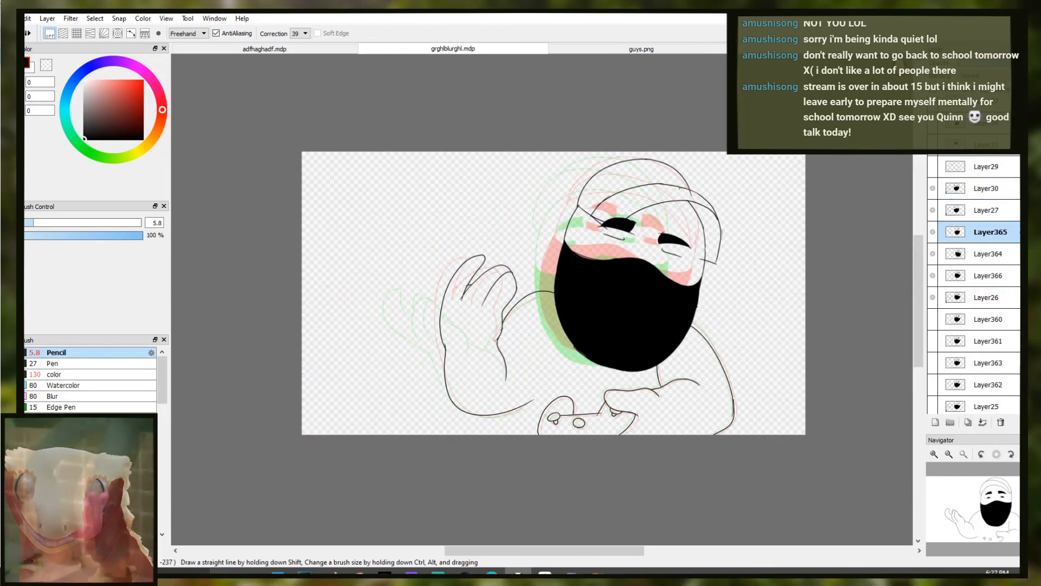
pyautogui.press('Down')
pyautogui.press('Up')
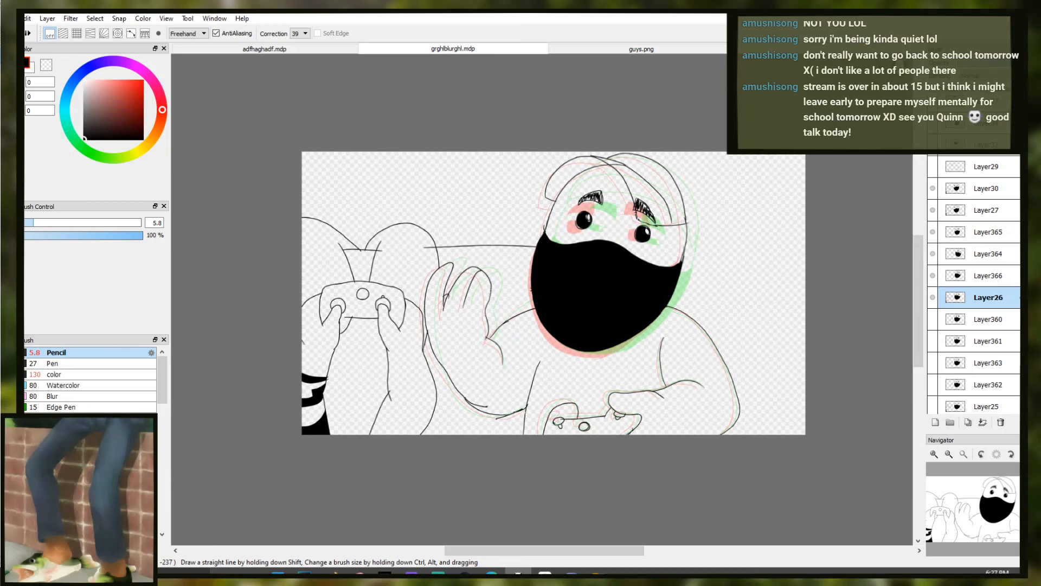
# Switch to Vegas Pro and review the held pose clips on the timeline from 00:00:26;27 onward, playing a short stretch
pyautogui.click(304, 573)
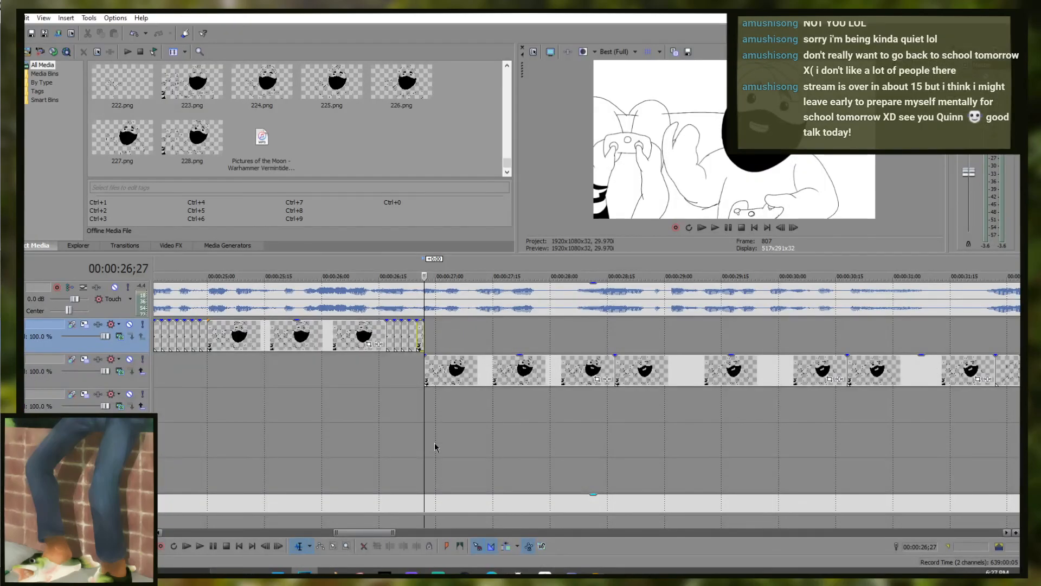
pyautogui.moveTo(370, 532); pyautogui.dragTo(386, 533)
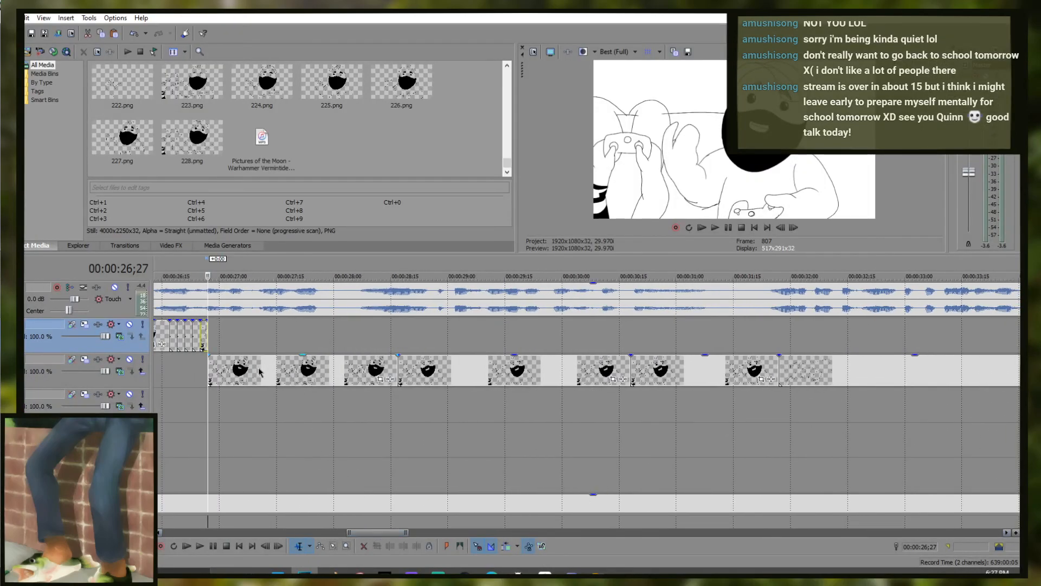
pyautogui.click(231, 368)
pyautogui.click(318, 370)
pyautogui.click(407, 370)
pyautogui.click(495, 369)
pyautogui.click(520, 369)
pyautogui.click(213, 374)
pyautogui.click(715, 228)
pyautogui.click(727, 227)
# Split the held pose clip that begins at 26;27 at frame 27;19
pyautogui.moveTo(406, 532); pyautogui.dragTo(374, 532)
pyautogui.click(521, 372)
pyautogui.click(512, 368)
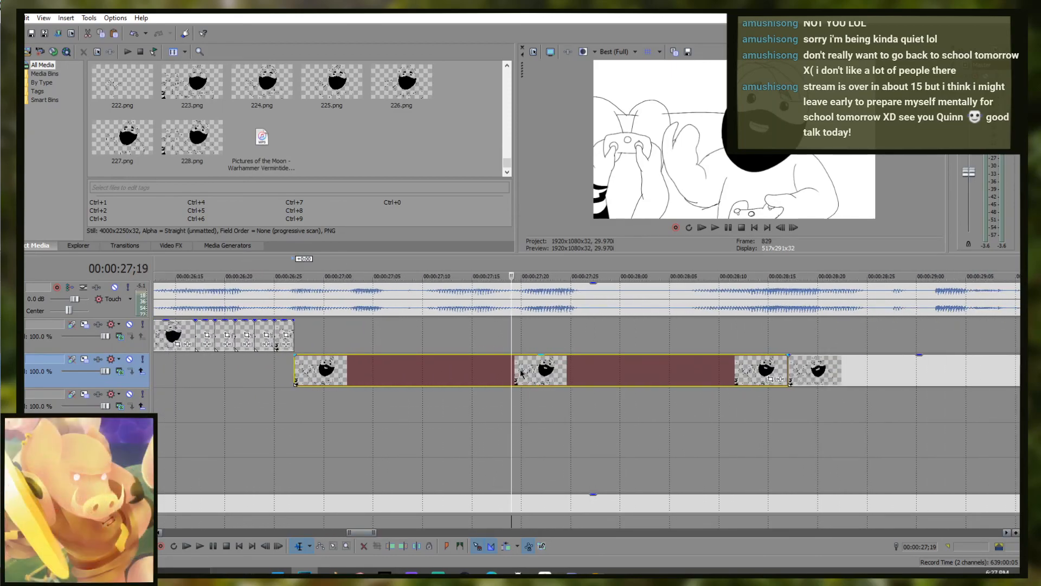
pyautogui.rightClick(512, 368)
pyautogui.click(542, 384)
# Try splitting the remaining part of the pose clip one frame further, at 27;20
pyautogui.click(521, 372)
pyautogui.rightClick(523, 372)
pyautogui.click(544, 382)
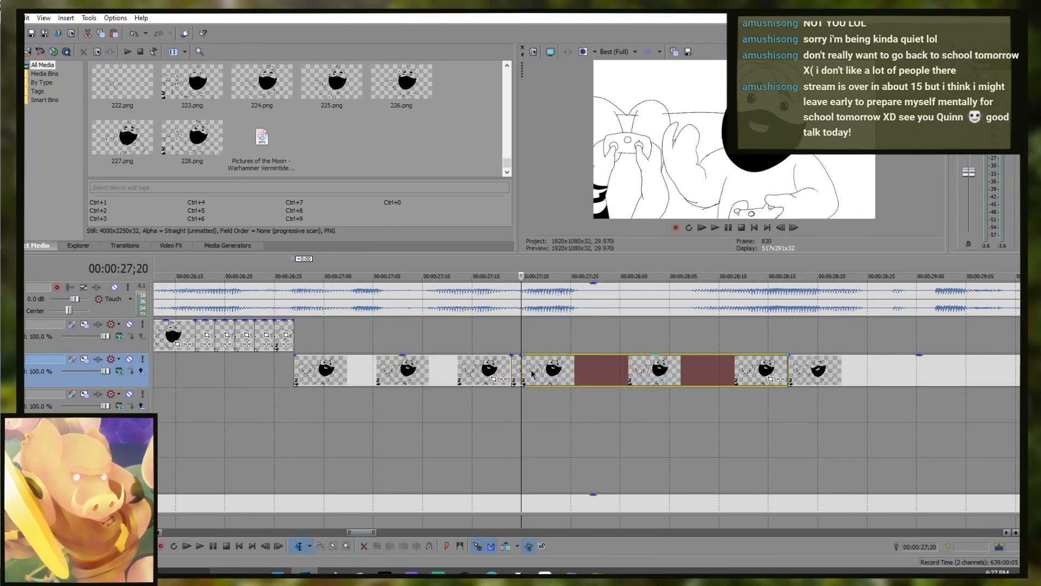
# Split the remaining pose clip at 27;21 and again at 27;23
pyautogui.click(531, 373)
pyautogui.rightClick(532, 373)
pyautogui.click(548, 380)
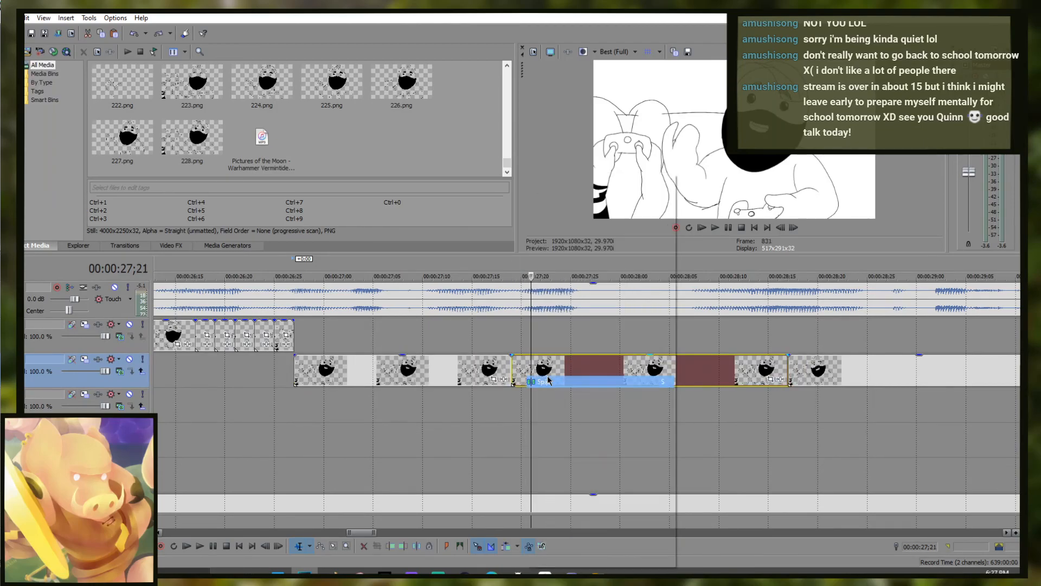
pyautogui.click(551, 373)
pyautogui.rightClick(551, 373)
pyautogui.click(571, 380)
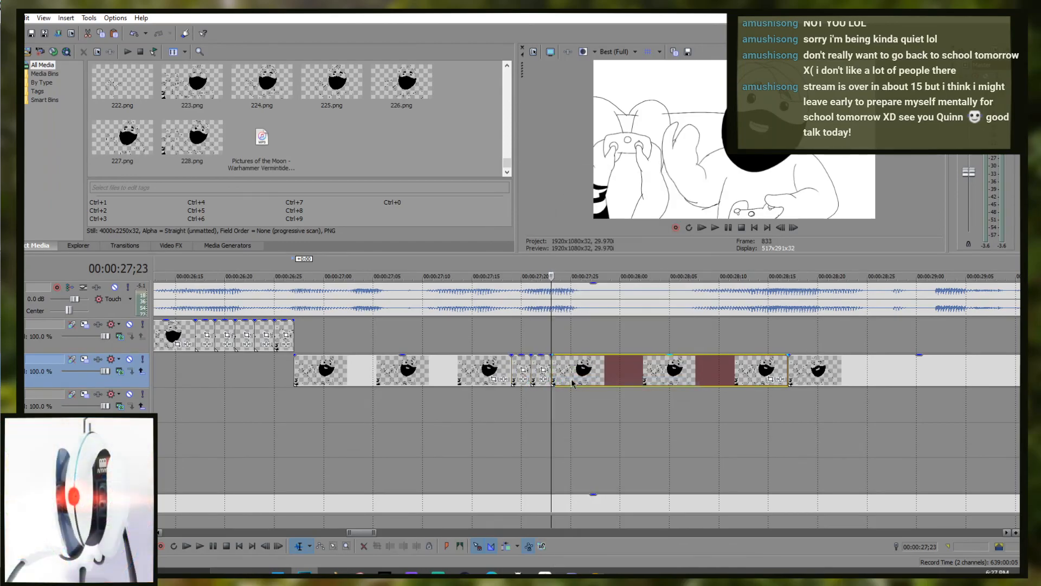
# Split the remaining pose clip at 27;25 and 27;27 to continue the two-frame pieces
pyautogui.click(561, 373)
pyautogui.click(571, 373)
pyautogui.rightClick(571, 373)
pyautogui.click(583, 381)
pyautogui.click(590, 373)
pyautogui.rightClick(590, 373)
pyautogui.click(603, 378)
# Split the remaining pose clip at 27;29 and 28;01
pyautogui.click(610, 373)
pyautogui.rightClick(610, 374)
pyautogui.click(629, 380)
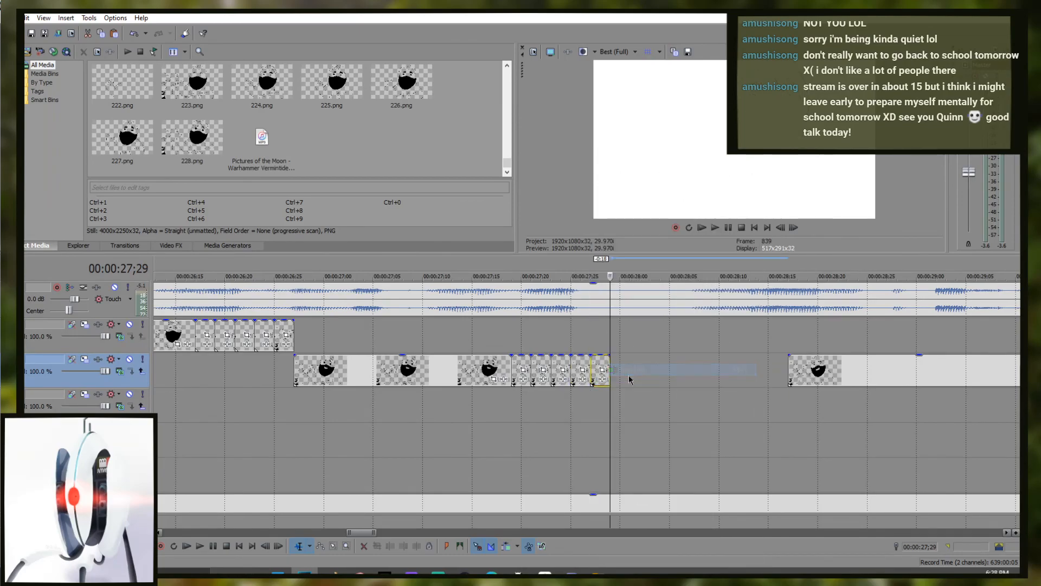
pyautogui.rightClick(614, 377)
pyautogui.click(632, 381)
pyautogui.click(632, 374)
pyautogui.rightClick(633, 375)
pyautogui.click(635, 382)
# Continue the two-frame pieces by splitting the pose clip at 28;03 and 28;05
pyautogui.click(649, 378)
pyautogui.rightClick(650, 378)
pyautogui.click(656, 382)
pyautogui.click(669, 378)
pyautogui.rightClick(670, 378)
pyautogui.click(692, 381)
# Split the rest of the pose clip at 28;07 and 28;09
pyautogui.click(688, 378)
pyautogui.rightClick(689, 378)
pyautogui.click(706, 382)
pyautogui.click(709, 378)
pyautogui.rightClick(709, 378)
pyautogui.click(726, 381)
# Split the rest of the pose clip at 28;11
pyautogui.click(721, 378)
pyautogui.rightClick(731, 373)
pyautogui.click(745, 382)
pyautogui.click(729, 378)
pyautogui.rightClick(729, 377)
pyautogui.click(747, 382)
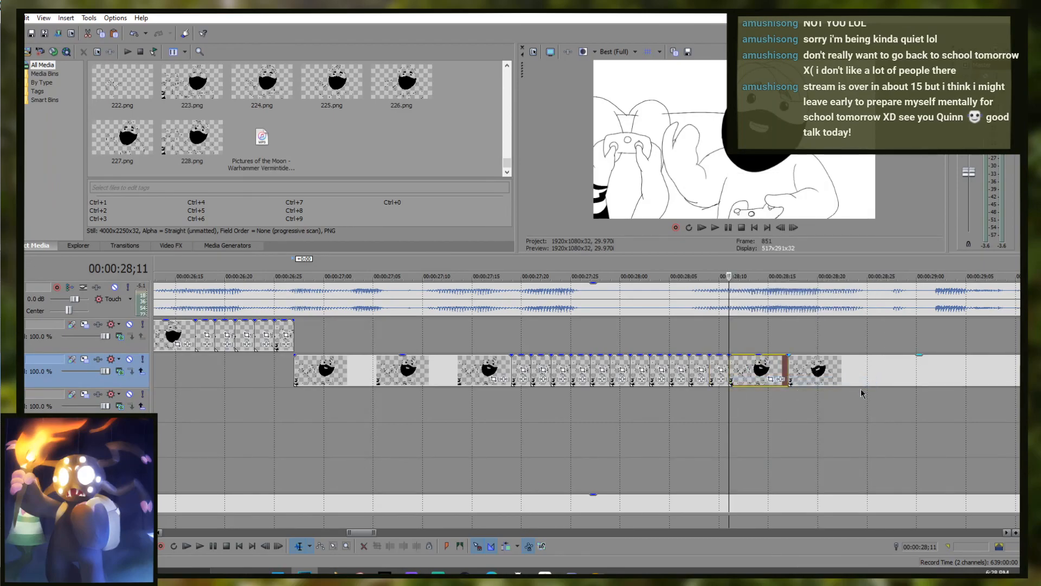
# Cut the last stretch of the pose clip into two-frame pieces by splitting it at 28;13 and 28;15
pyautogui.click(756, 375)
pyautogui.rightClick(756, 375)
pyautogui.click(775, 381)
pyautogui.click(759, 375)
pyautogui.rightClick(763, 374)
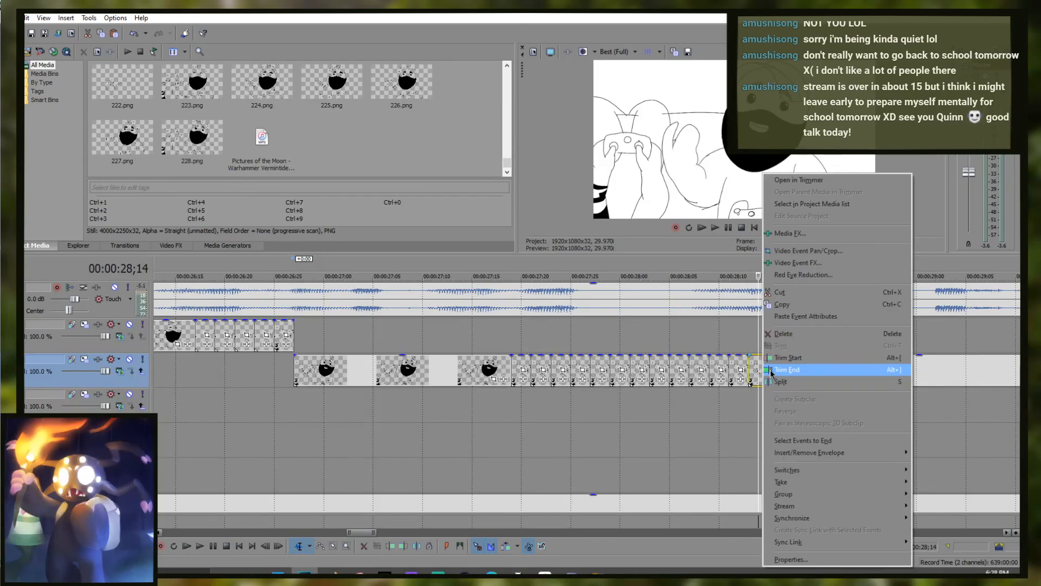
pyautogui.click(771, 371)
pyautogui.click(768, 373)
pyautogui.rightClick(768, 374)
pyautogui.click(797, 454)
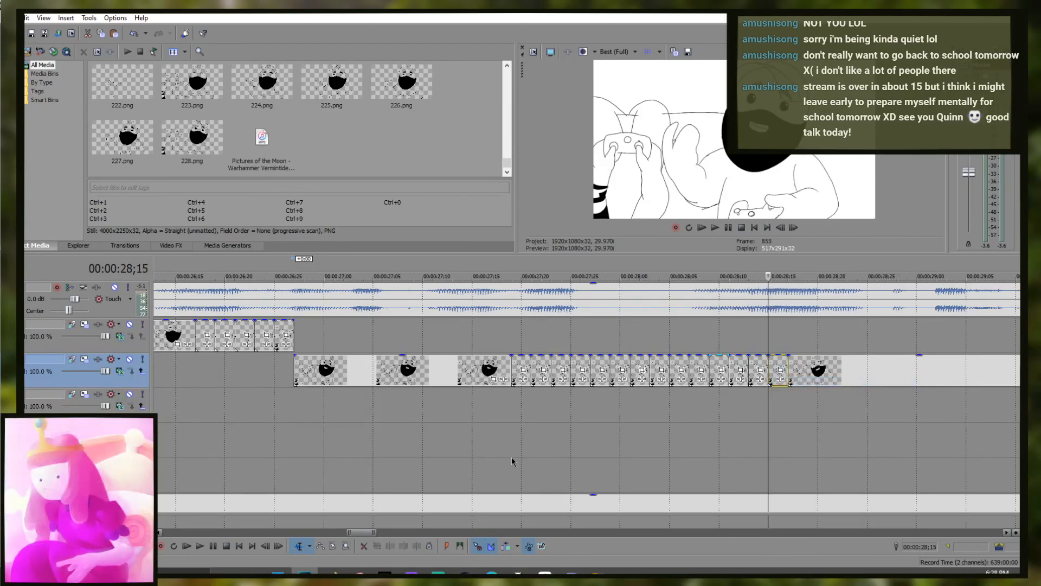
# Split a two-frame piece off the start of the following pose clip at 28;19
pyautogui.moveTo(373, 533); pyautogui.dragTo(388, 533)
pyautogui.click(539, 367)
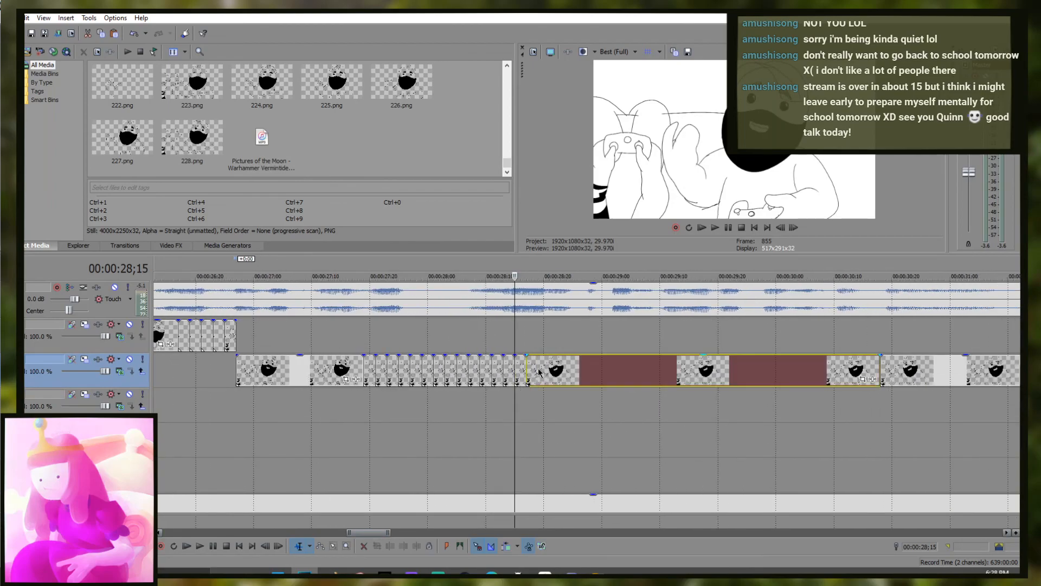
pyautogui.rightClick(539, 368)
pyautogui.click(569, 445)
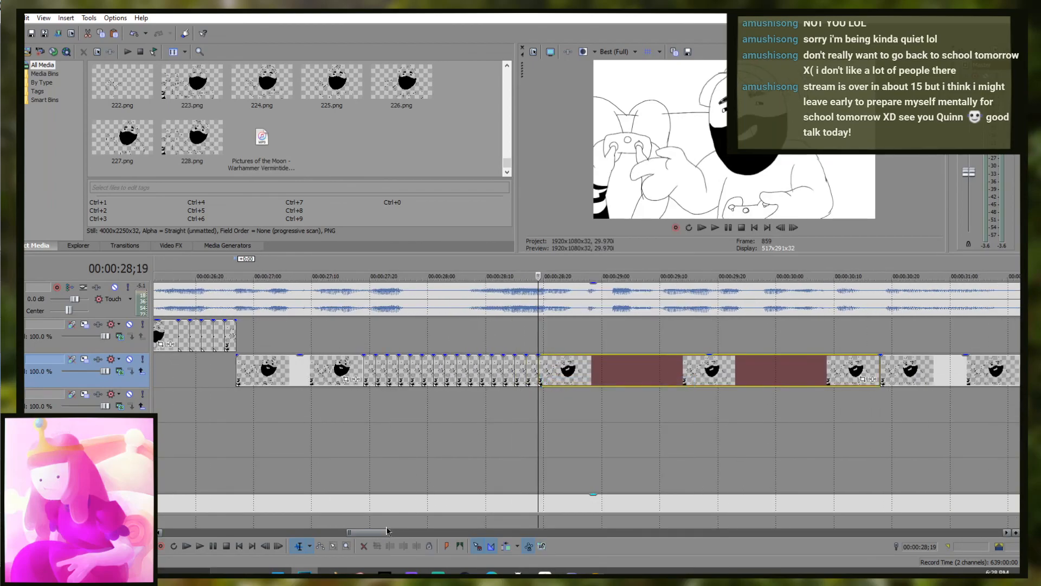
# Count the two-frame pieces between 27;19 and 28;19 on the timeline one by one
pyautogui.moveTo(388, 532); pyautogui.dragTo(374, 533)
pyautogui.click(542, 369)
pyautogui.click(562, 368)
pyautogui.click(615, 369)
pyautogui.click(647, 368)
pyautogui.click(678, 369)
pyautogui.click(689, 369)
pyautogui.click(710, 368)
pyautogui.click(732, 368)
pyautogui.click(753, 369)
pyautogui.click(771, 368)
pyautogui.click(794, 369)
pyautogui.click(824, 369)
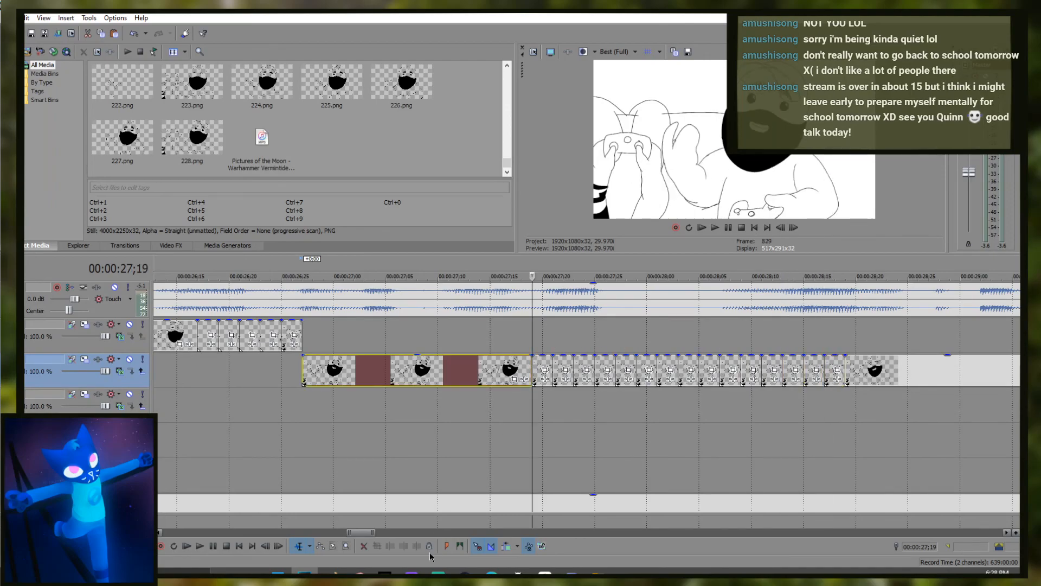
# Switch back to the drawing file and handwrite the number 15 in the empty area above the cushions on Layer26
pyautogui.click(545, 572)
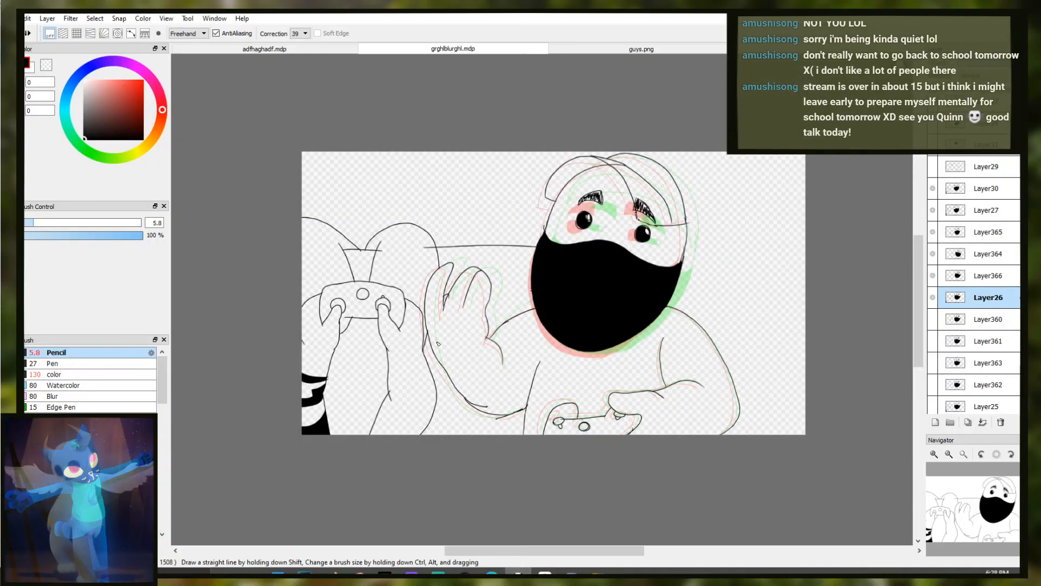
pyautogui.moveTo(318, 159)
pyautogui.mouseDown()
pyautogui.moveTo(322, 188)
pyautogui.moveTo(340, 158)
pyautogui.moveTo(327, 182)
pyautogui.mouseUp()
pyautogui.hotkey('ctrl', 'z')
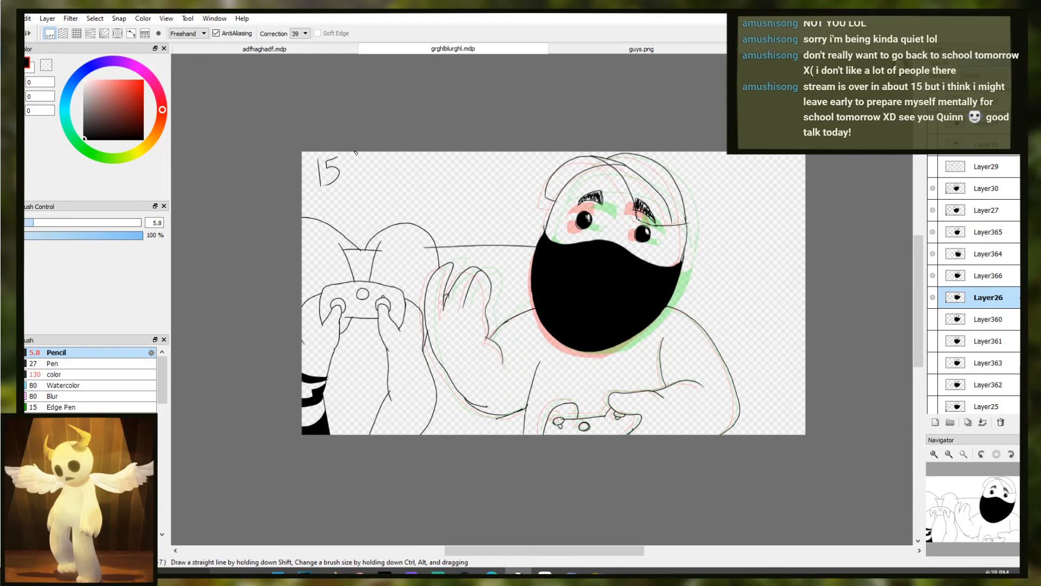
# Step back and forth through the layers above the numbered drawing to examine the existing poses in the sequence
pyautogui.press('Up')
pyautogui.press('Up')
pyautogui.press('Up')
pyautogui.press('Down')
pyautogui.press('Down')
pyautogui.press('Down')
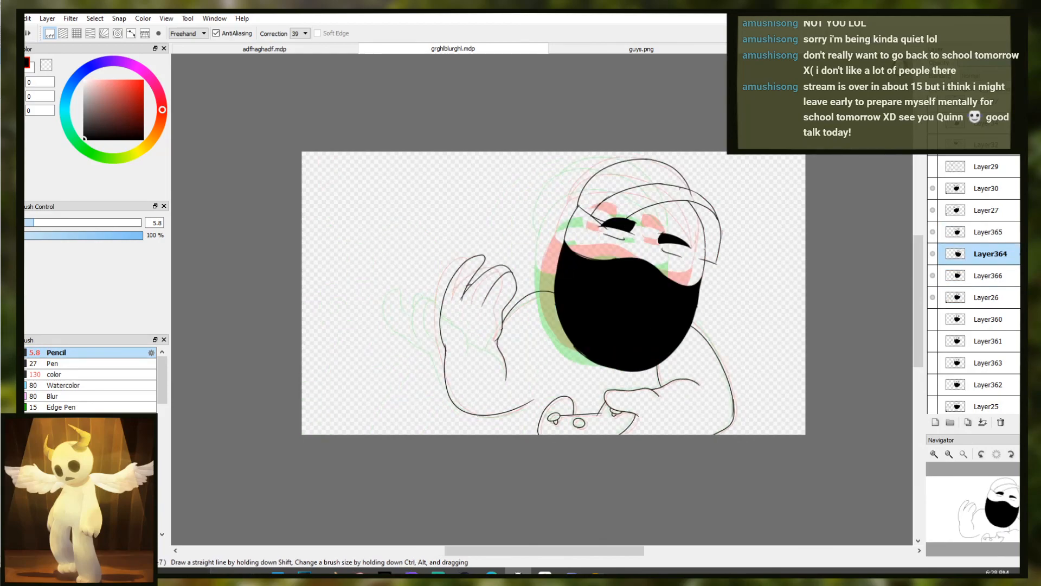
pyautogui.press('Up')
pyautogui.press('Up')
pyautogui.press('Up')
pyautogui.press('Up')
pyautogui.press('Up')
pyautogui.press('Down')
pyautogui.press('Down')
pyautogui.press('Down')
pyautogui.press('Down')
pyautogui.press('Down')
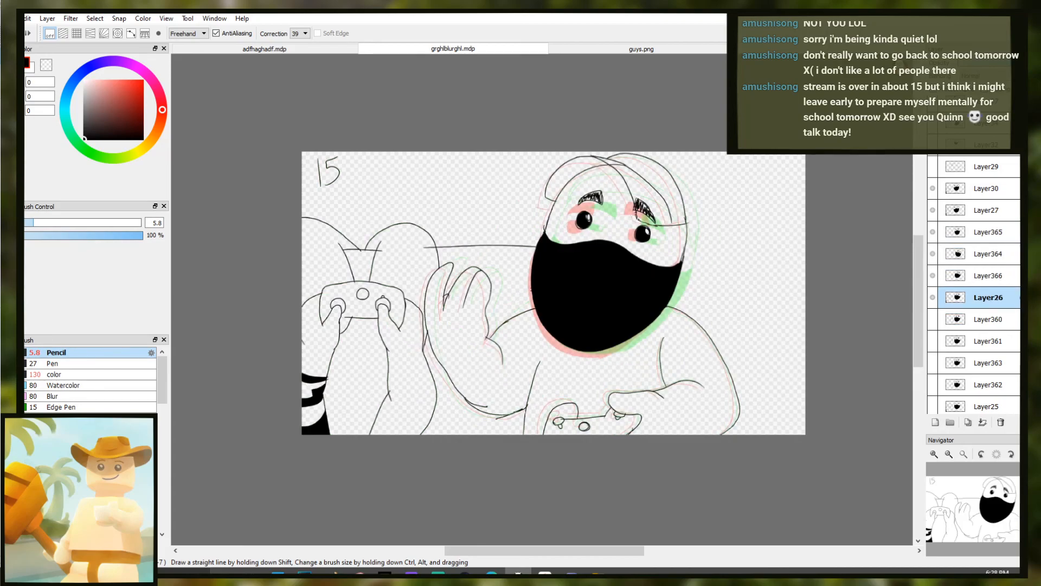
# Compare the poses from Layer26 up to Layer27 by moving back and forth through the layers between them
pyautogui.press('Up')
pyautogui.press('Down')
pyautogui.press('Up')
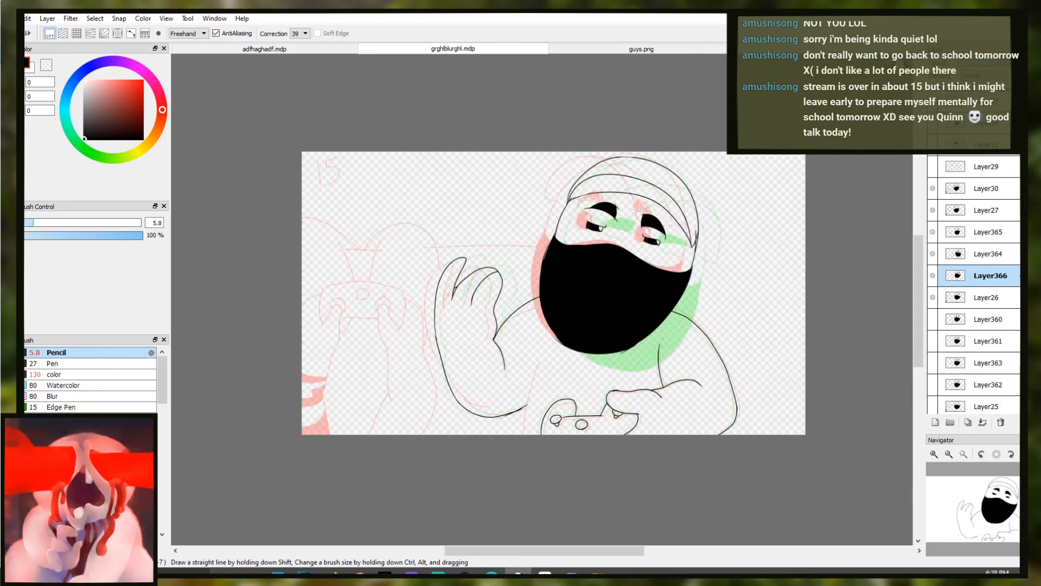
pyautogui.press('Up')
pyautogui.press('Up')
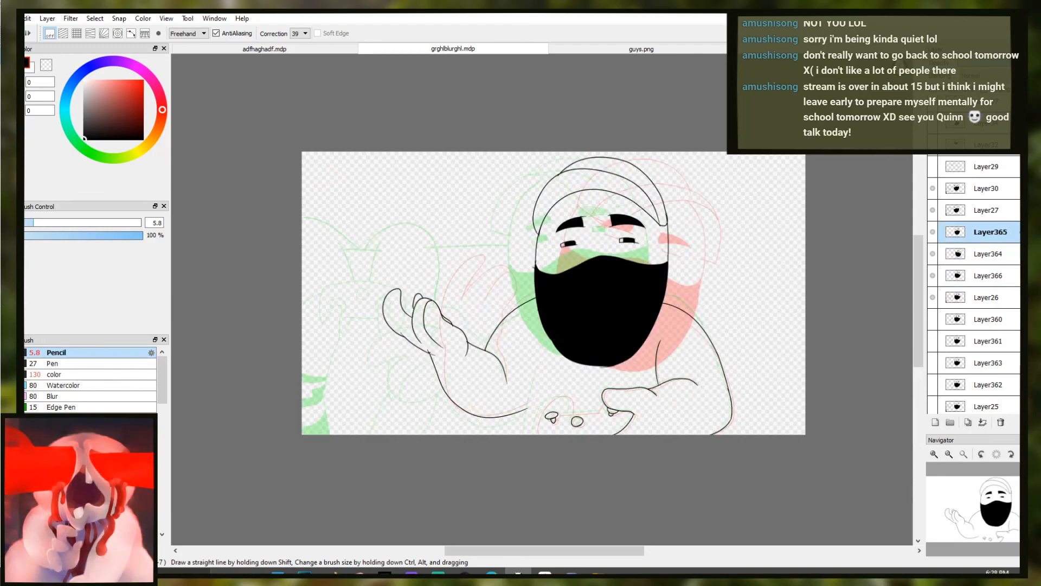
pyautogui.press('Down')
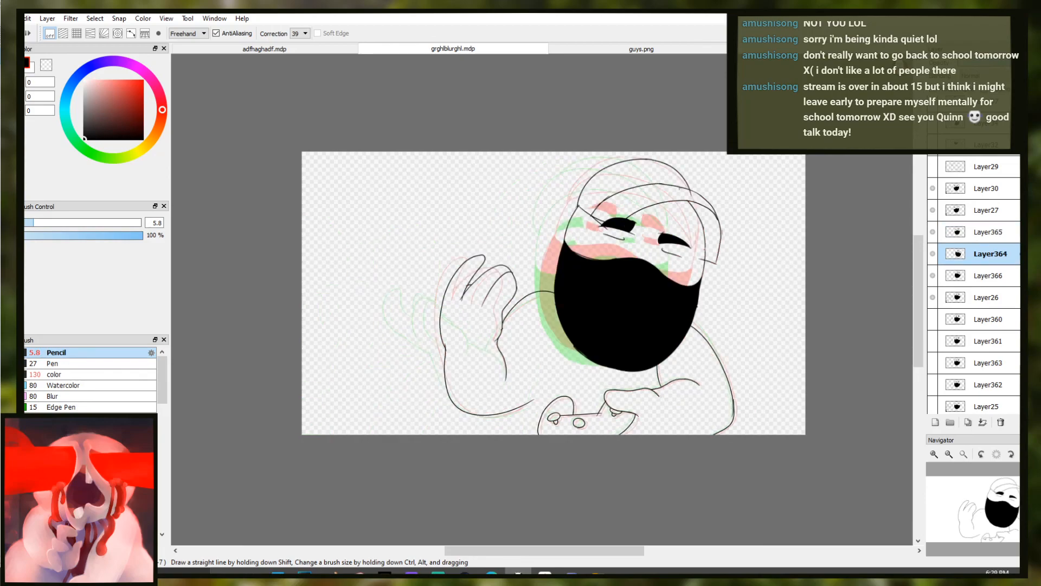
pyautogui.press('Up')
pyautogui.press('Up')
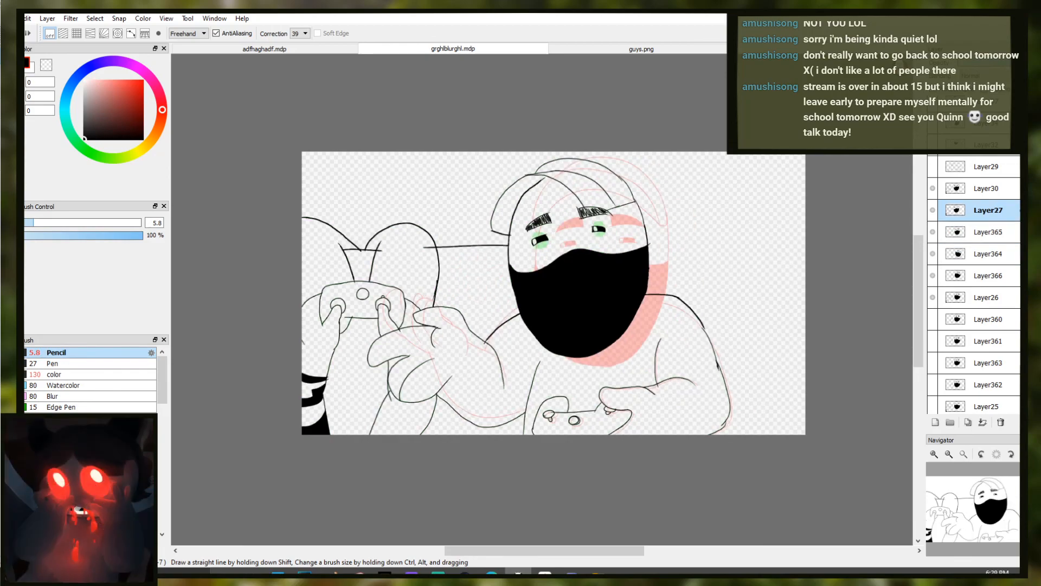
pyautogui.press('Down')
pyautogui.press('Down')
pyautogui.press('Down')
pyautogui.press('Up')
pyautogui.press('Up')
pyautogui.press('Up')
pyautogui.press('Down')
pyautogui.press('Down')
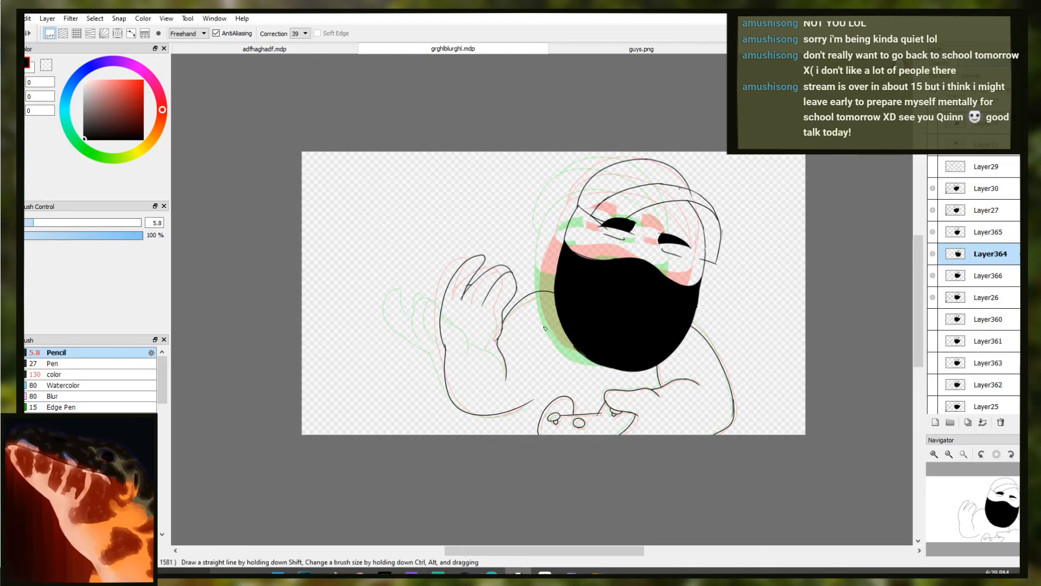
# Go through the pose sequence again from the drawing numbered 15 up to Layer27 and back
pyautogui.click(438, 572)
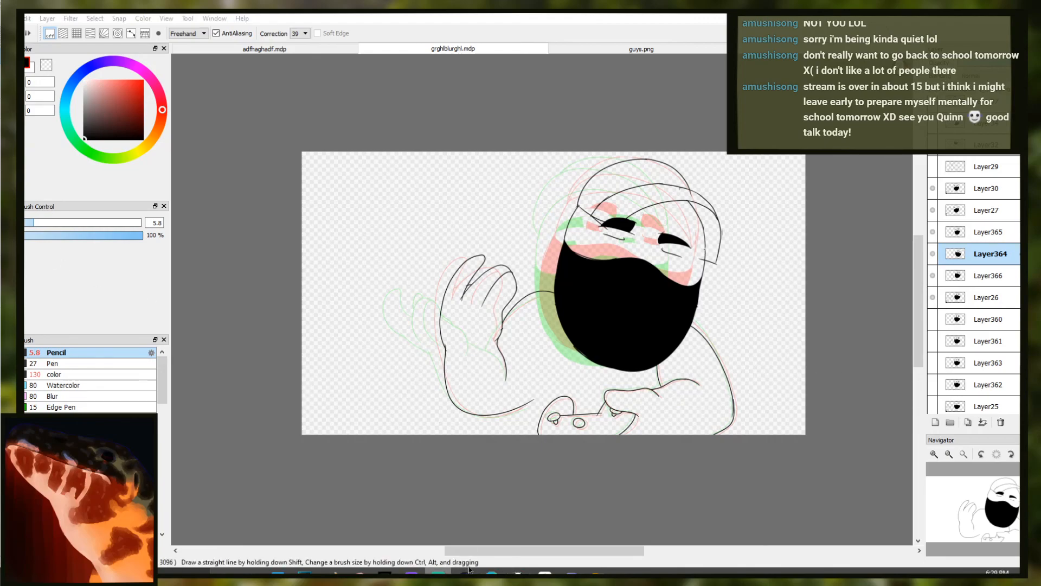
pyautogui.click(976, 296)
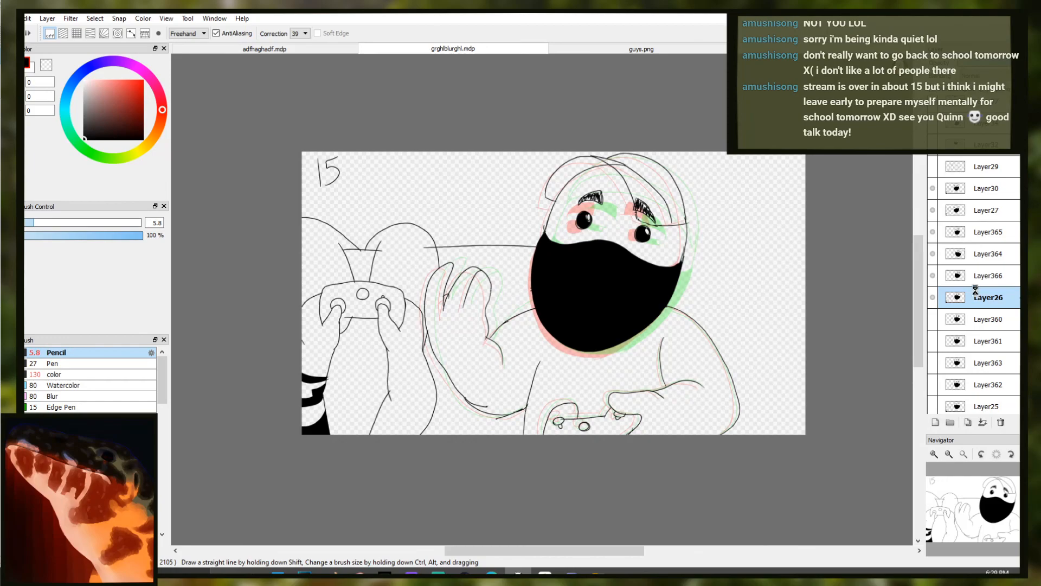
pyautogui.press('Up')
pyautogui.click(976, 296)
pyautogui.press('Up')
pyautogui.press('Up')
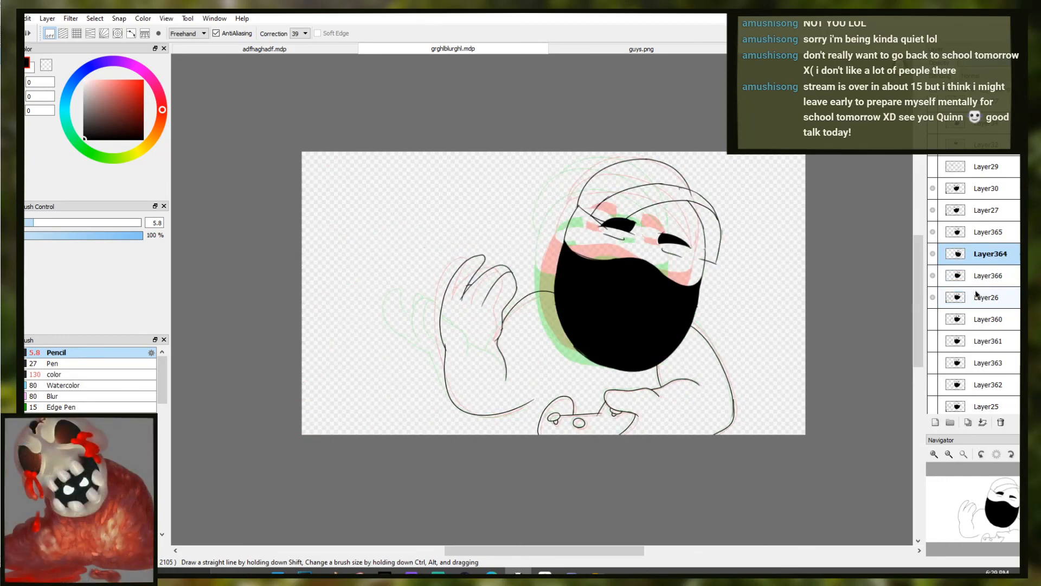
pyautogui.press('Up')
pyautogui.press('Up')
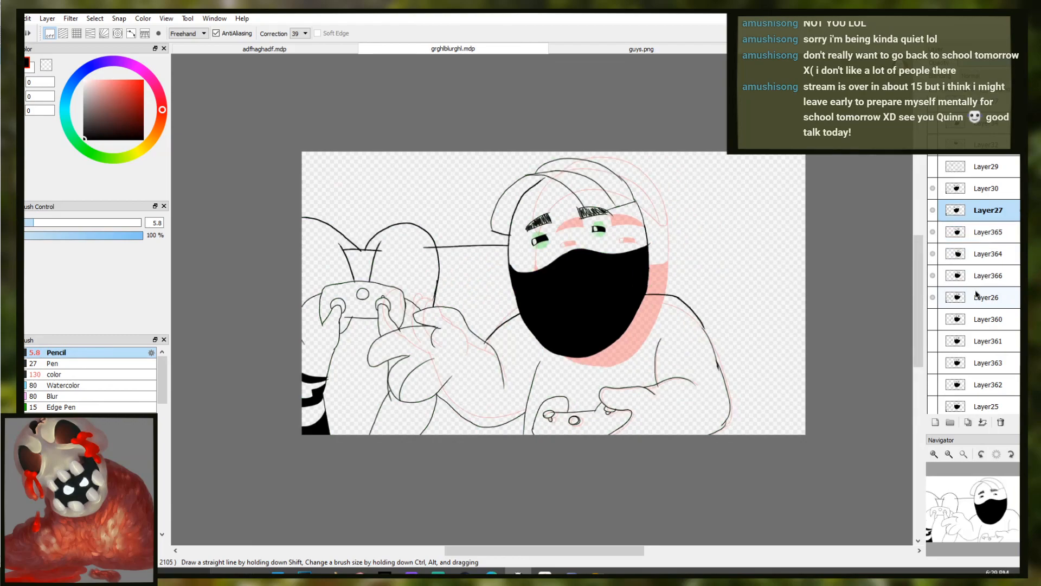
pyautogui.press('Down')
pyautogui.press('Down')
pyautogui.press('Down')
pyautogui.press('Down')
pyautogui.press('Down')
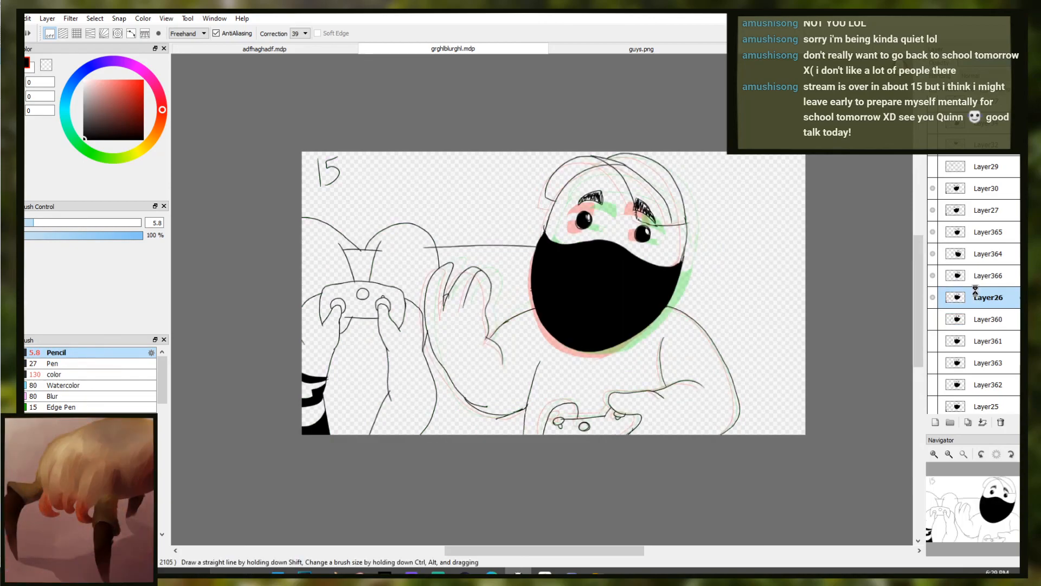
# Handwrite the number 8 in the empty upper-left corner of the drawing on Layer364
pyautogui.press('Up')
pyautogui.press('Up')
pyautogui.press('Up')
pyautogui.press('Down')
pyautogui.press('Up')
pyautogui.moveTo(317, 163); pyautogui.dragTo(320, 180)
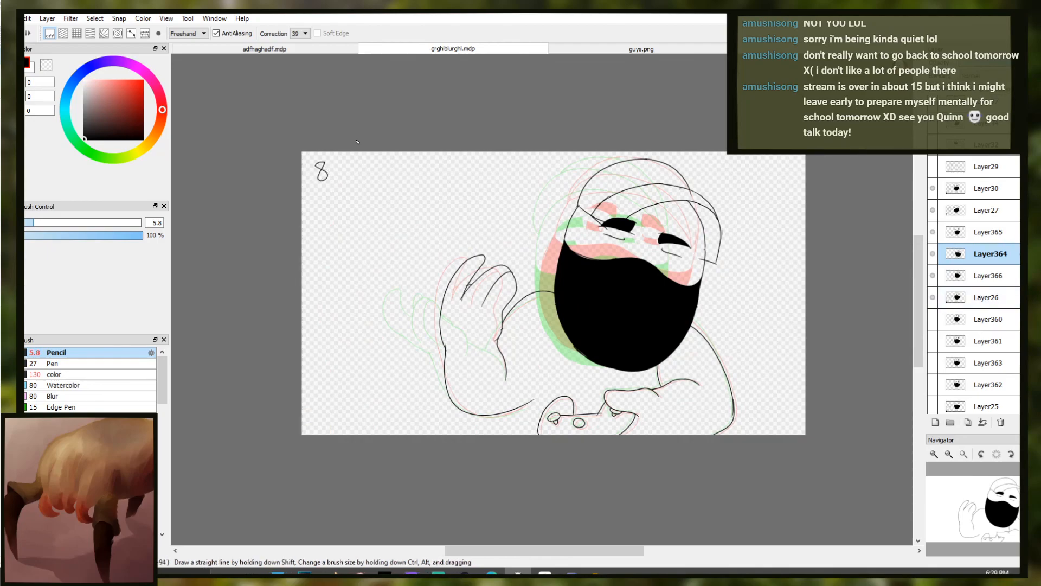
# Review the drawings numbered 8 and 15 together with the pose between them, ending on Layer26
pyautogui.press('Down')
pyautogui.press('Down')
pyautogui.press('Up')
pyautogui.press('Up')
pyautogui.press('Up')
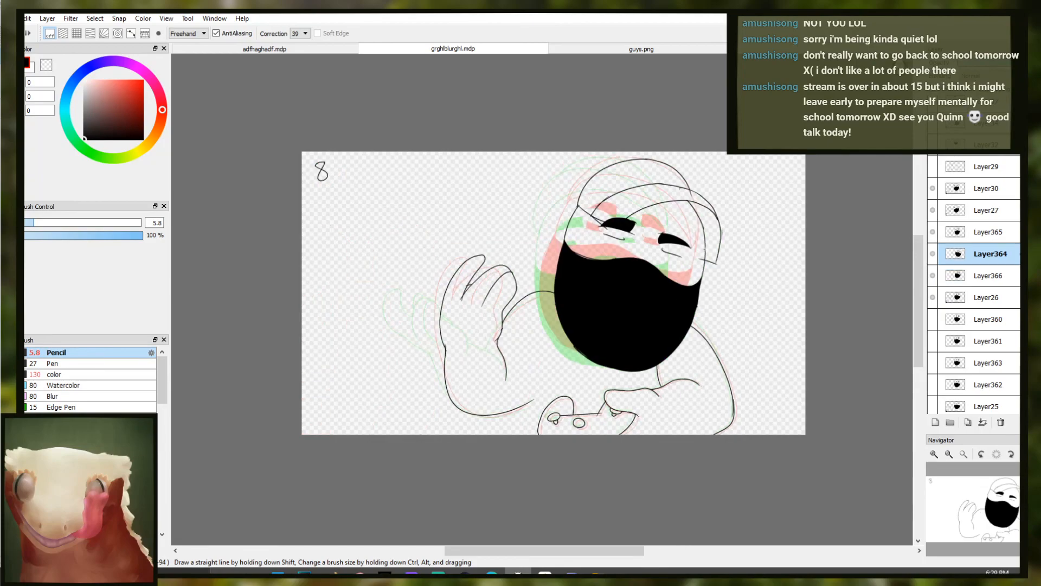
pyautogui.press('Down')
pyautogui.press('Down')
pyautogui.press('Down')
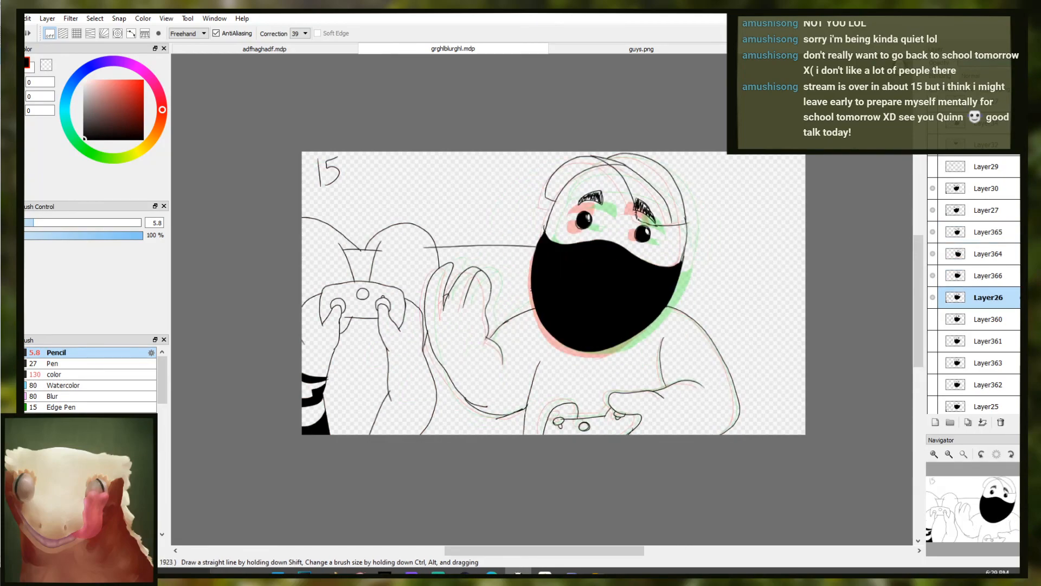
pyautogui.click(935, 422)
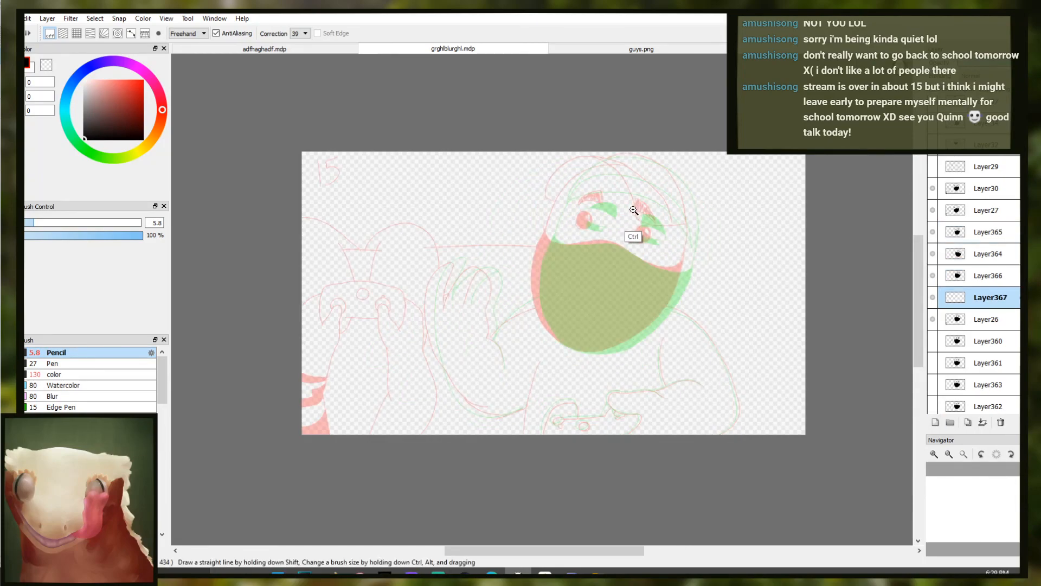
pyautogui.moveTo(635, 218)
pyautogui.mouseDown()
pyautogui.moveTo(625, 252)
pyautogui.moveTo(637, 219)
pyautogui.mouseUp()
pyautogui.hotkey('ctrl', '-')
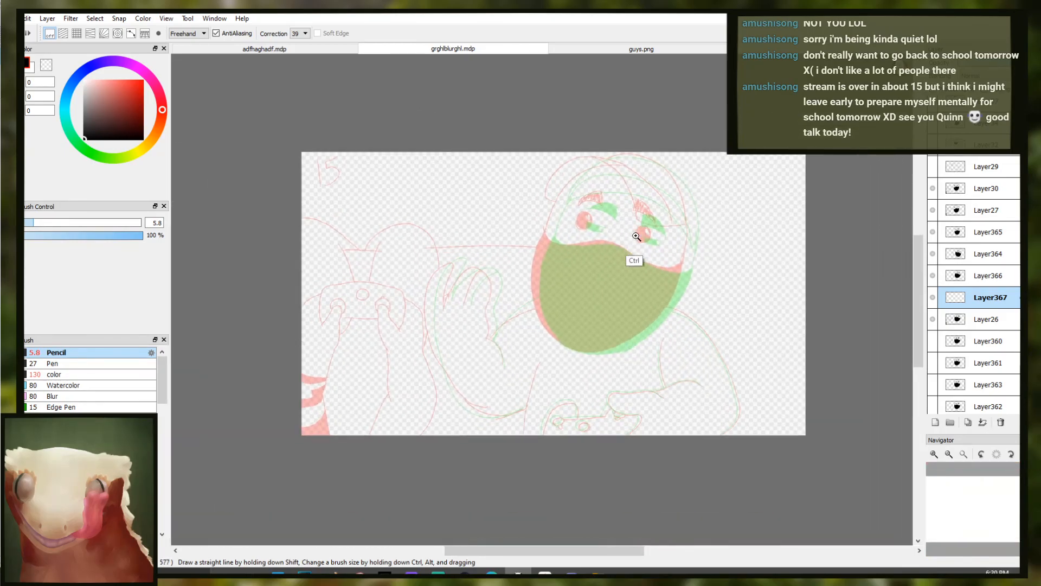
pyautogui.click(1000, 422)
pyautogui.click(975, 297)
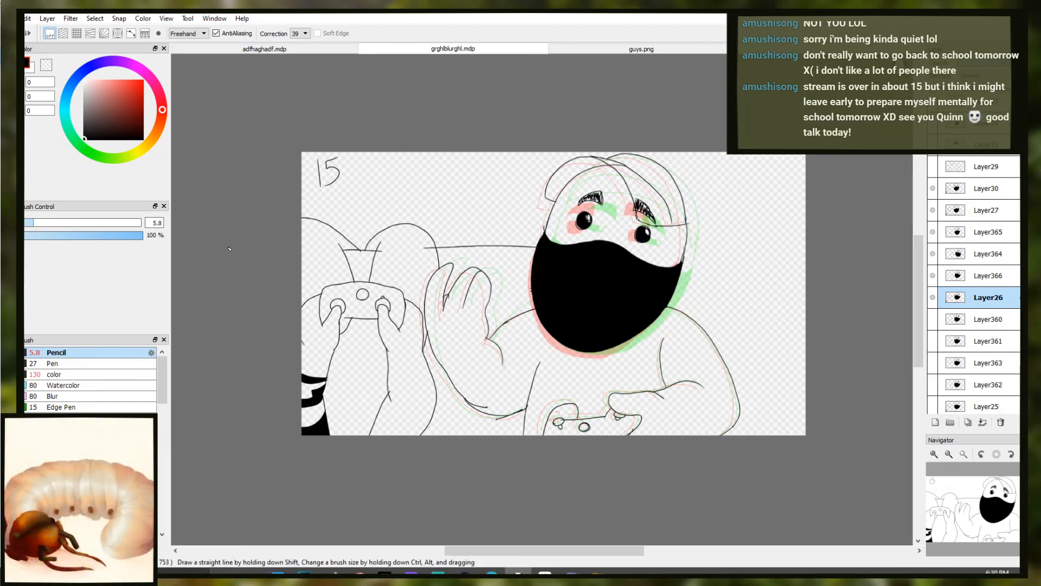
# Switch from the drawing file back to the video timeline
pyautogui.hotkey('alt', 'Tab')
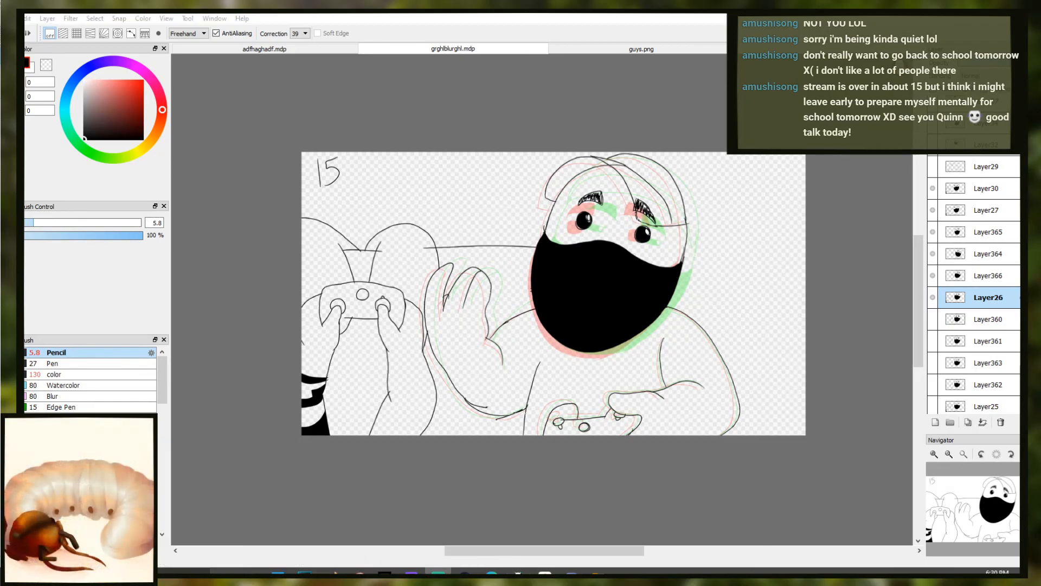